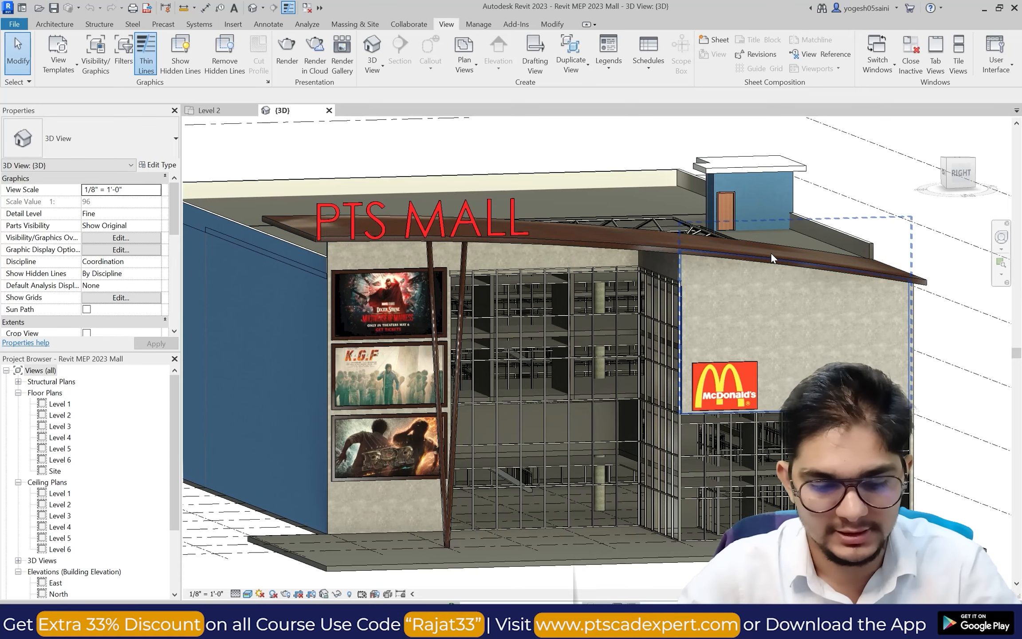
# Examine the mall's front facade and roof in the 3D view, and the layout of the Level 1 floor plan.
pyautogui.hotkey('shift', 'w')
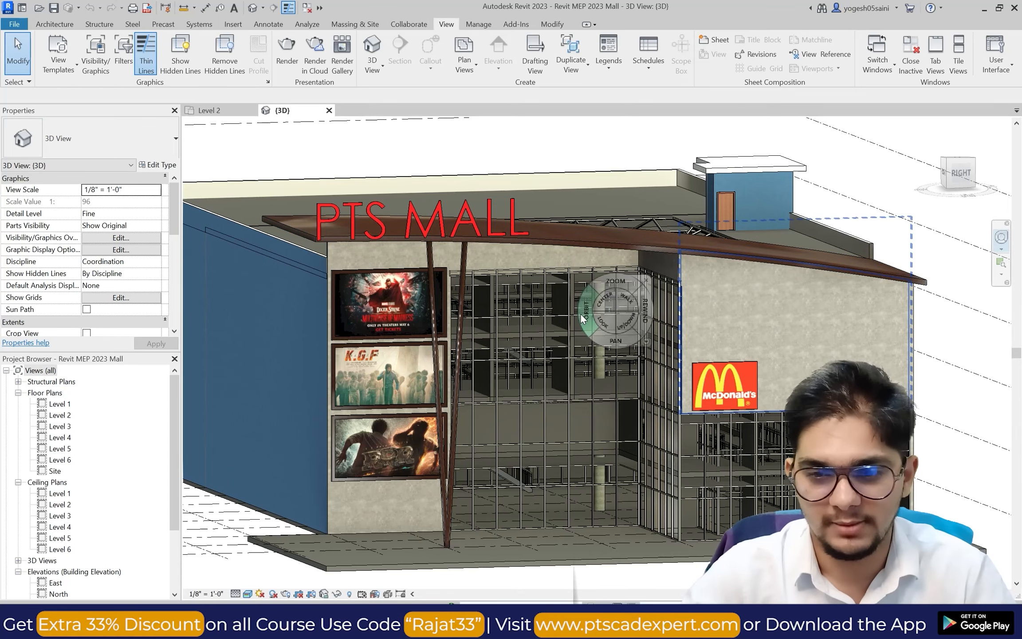
pyautogui.moveTo(590, 307)
pyautogui.mouseDown()
pyautogui.moveTo(614, 313)
pyautogui.moveTo(510, 262)
pyautogui.mouseUp()
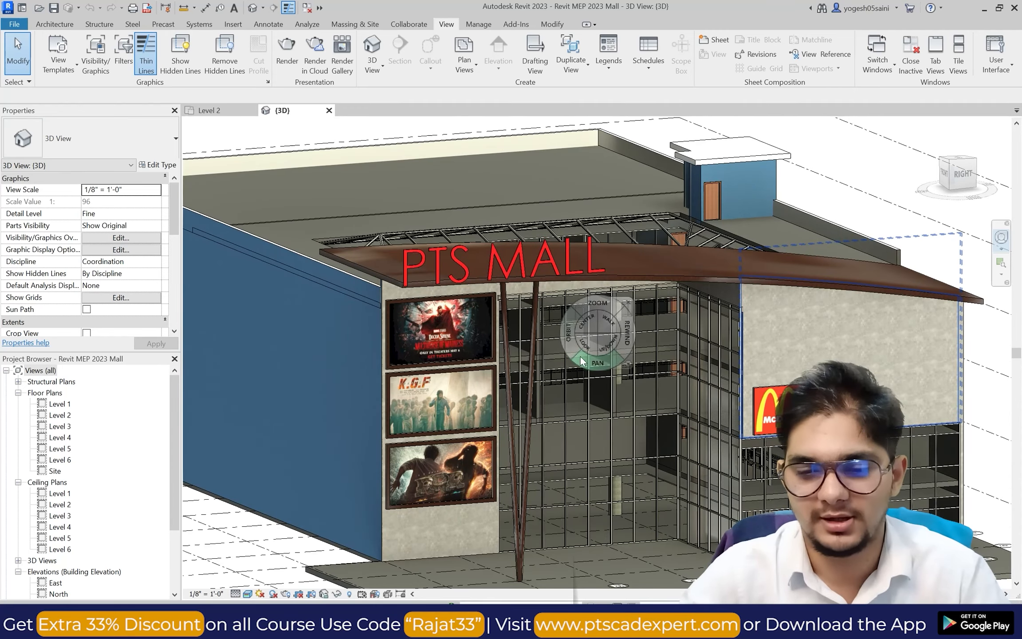
pyautogui.moveTo(560, 339); pyautogui.dragTo(556, 338)
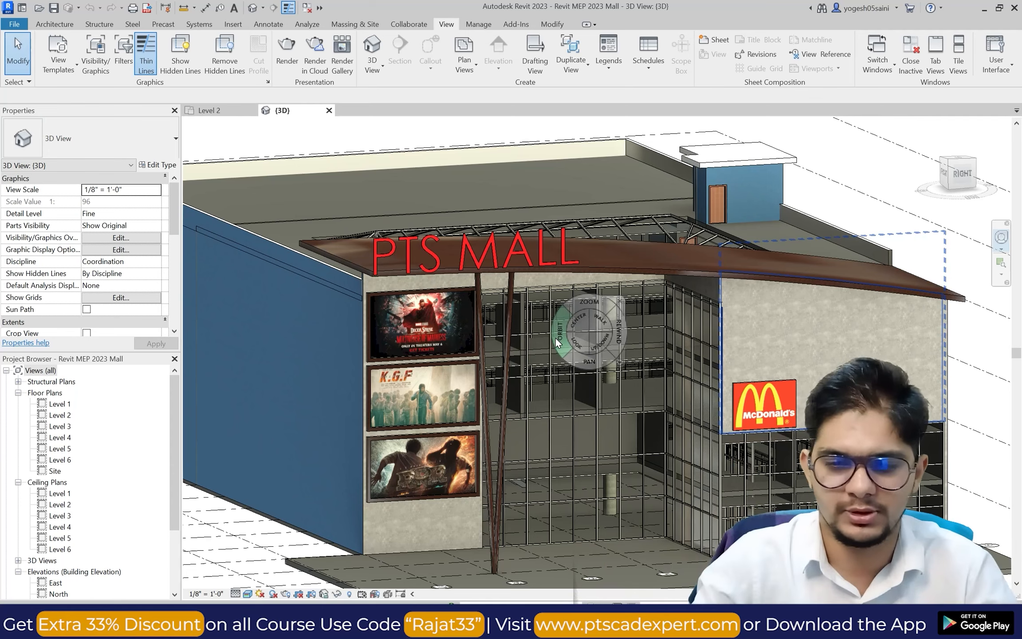
pyautogui.moveTo(558, 338); pyautogui.dragTo(408, 274)
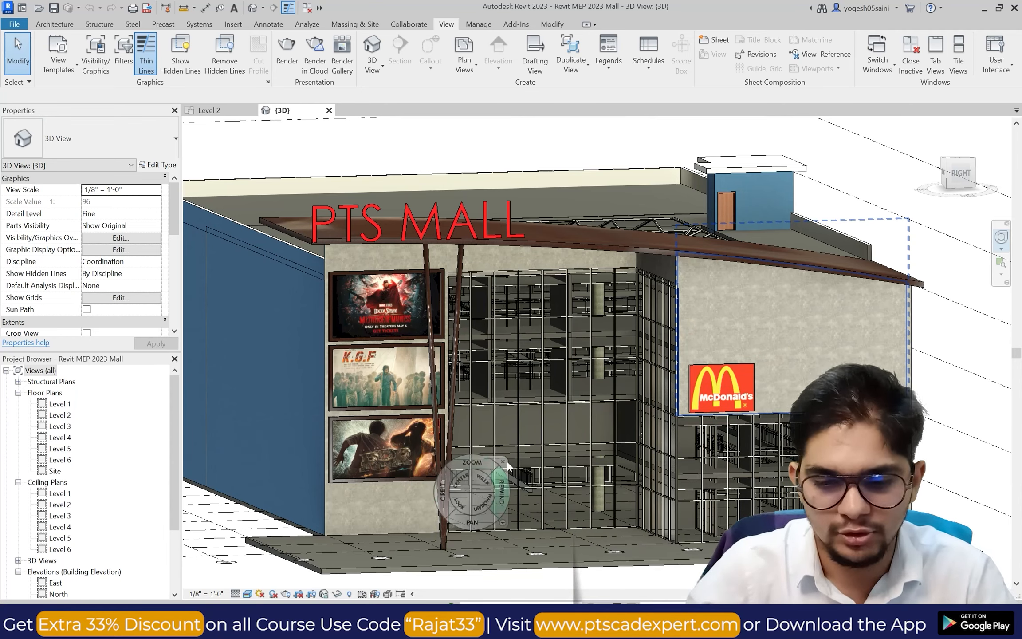
pyautogui.click(503, 461)
pyautogui.click(60, 404)
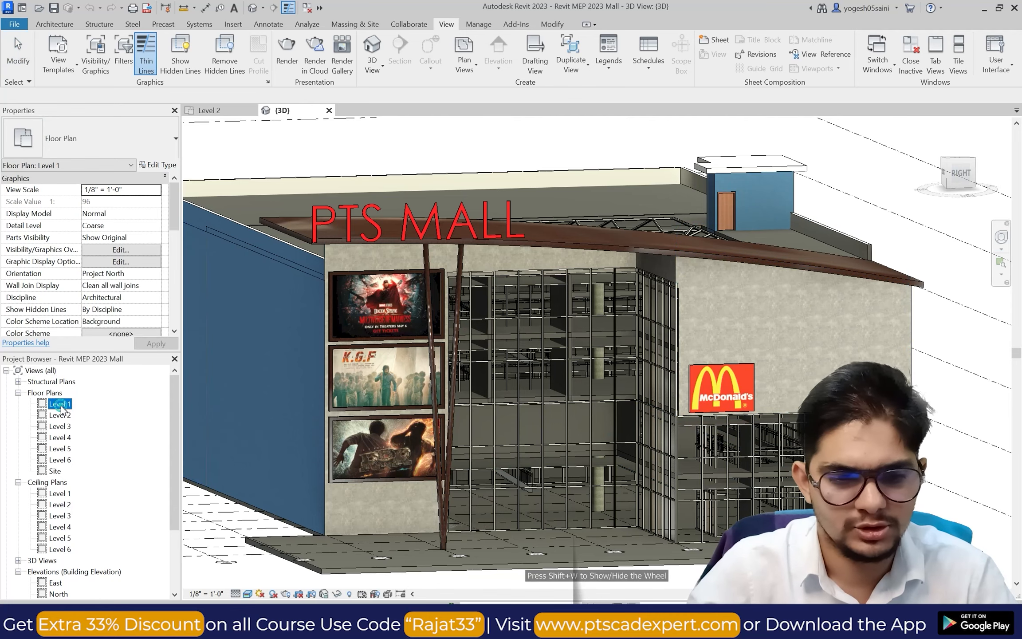
pyautogui.doubleClick(61, 404)
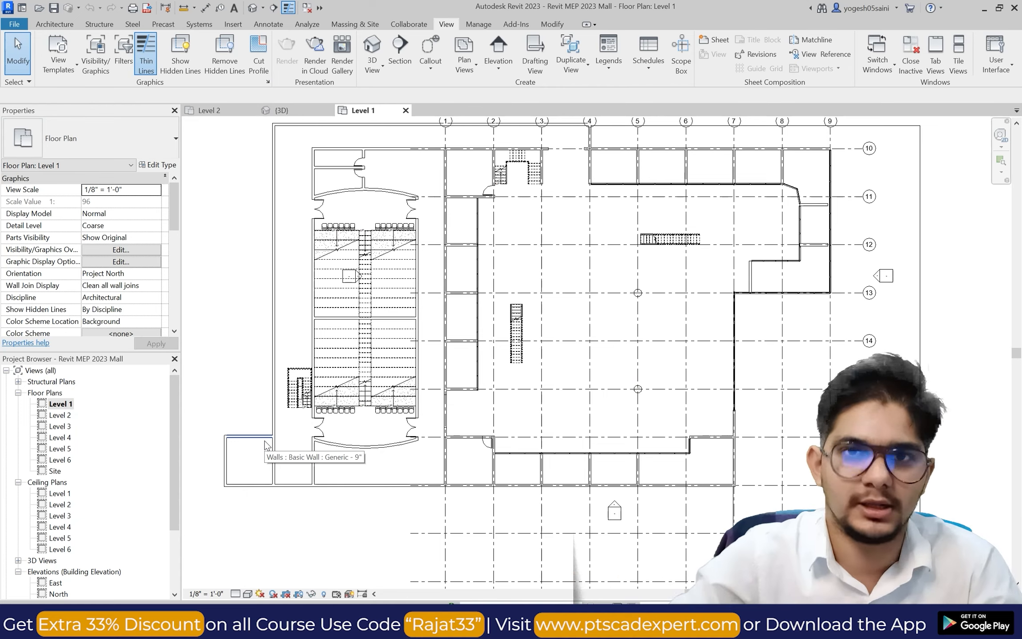
pyautogui.scroll(-2, 536, 338)
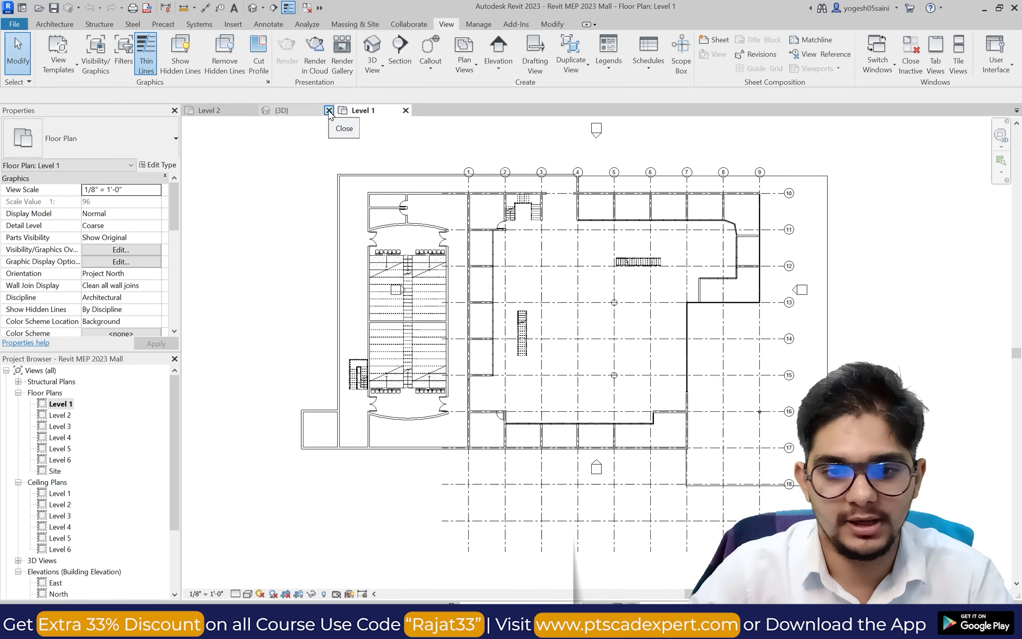
pyautogui.click(289, 114)
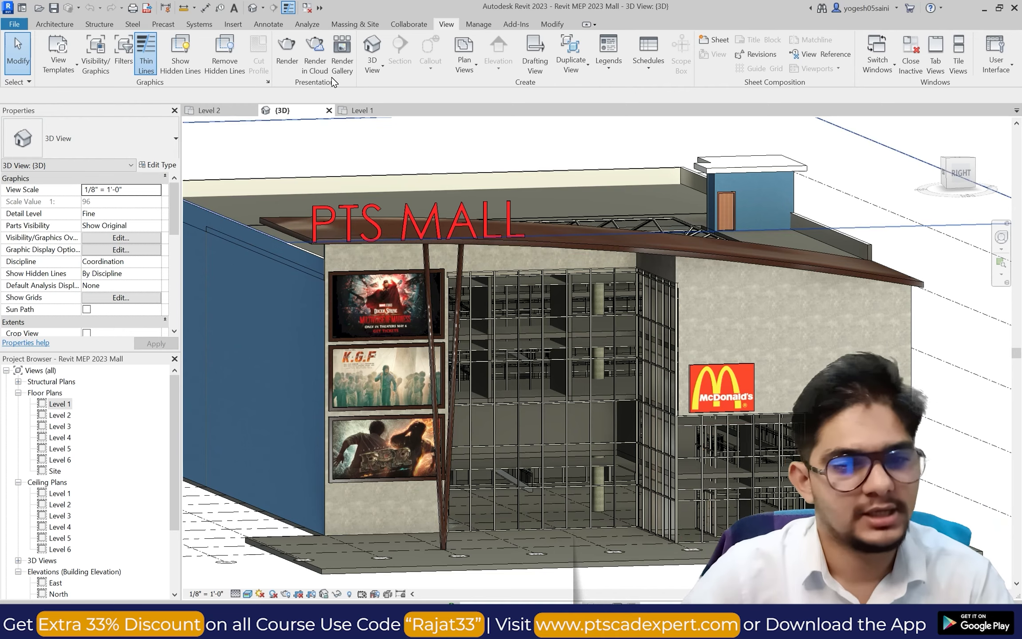
# Close the mall project by closing all of its open views.
pyautogui.click(17, 26)
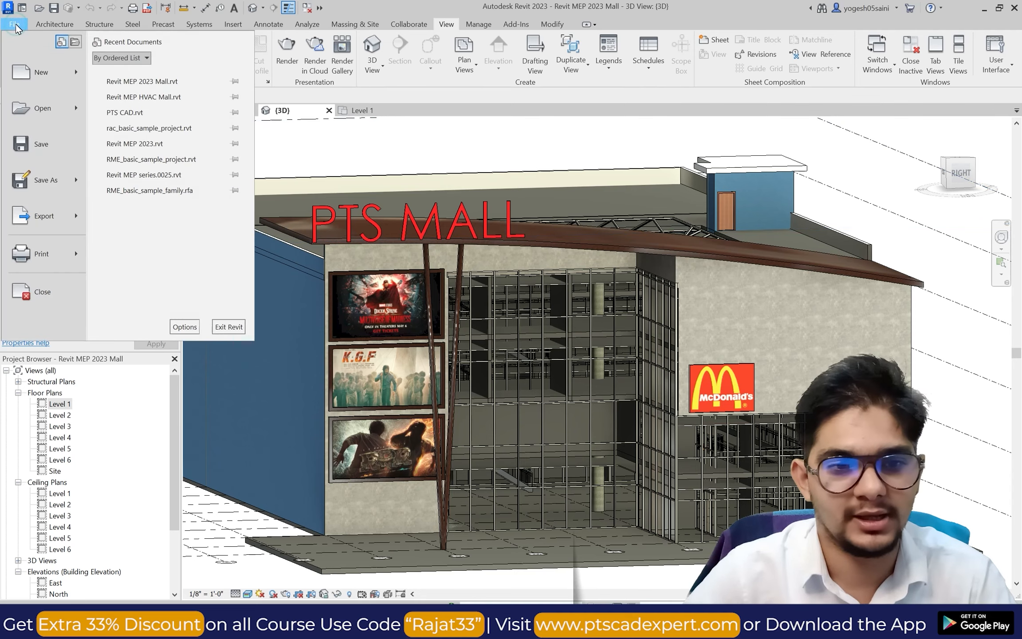
pyautogui.click(284, 140)
pyautogui.click(252, 110)
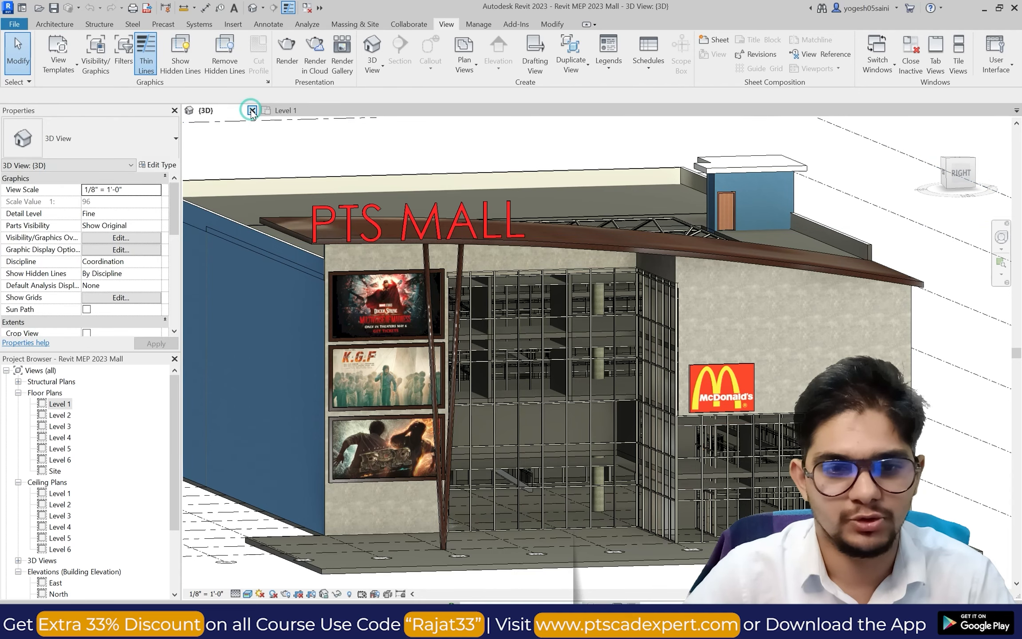
pyautogui.click(252, 111)
pyautogui.click(253, 111)
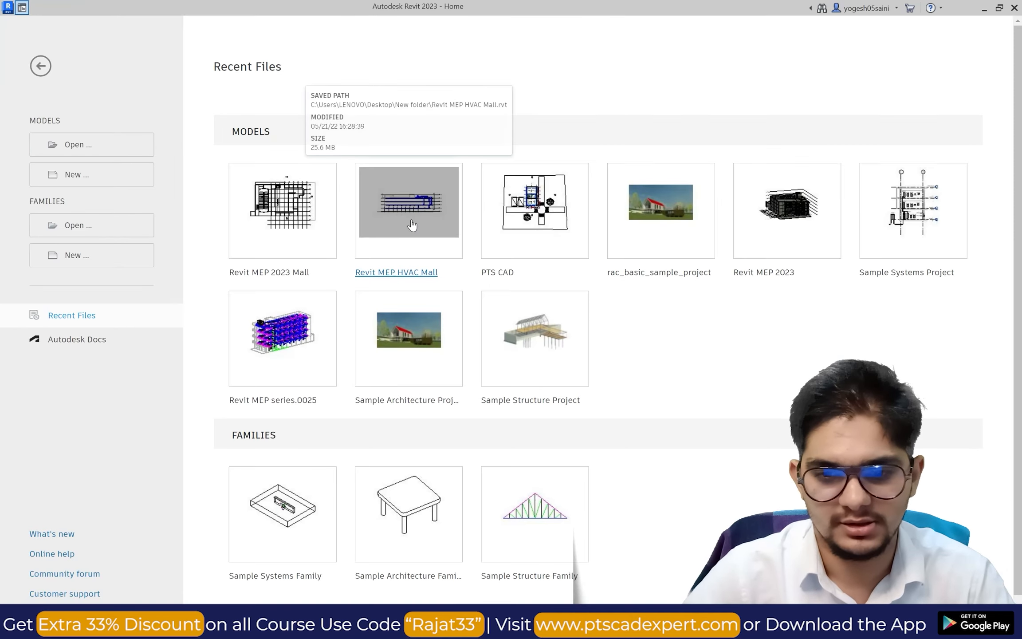
# Create a new project from the Systems-Default.rte template in the English-Imperial templates folder.
pyautogui.click(83, 177)
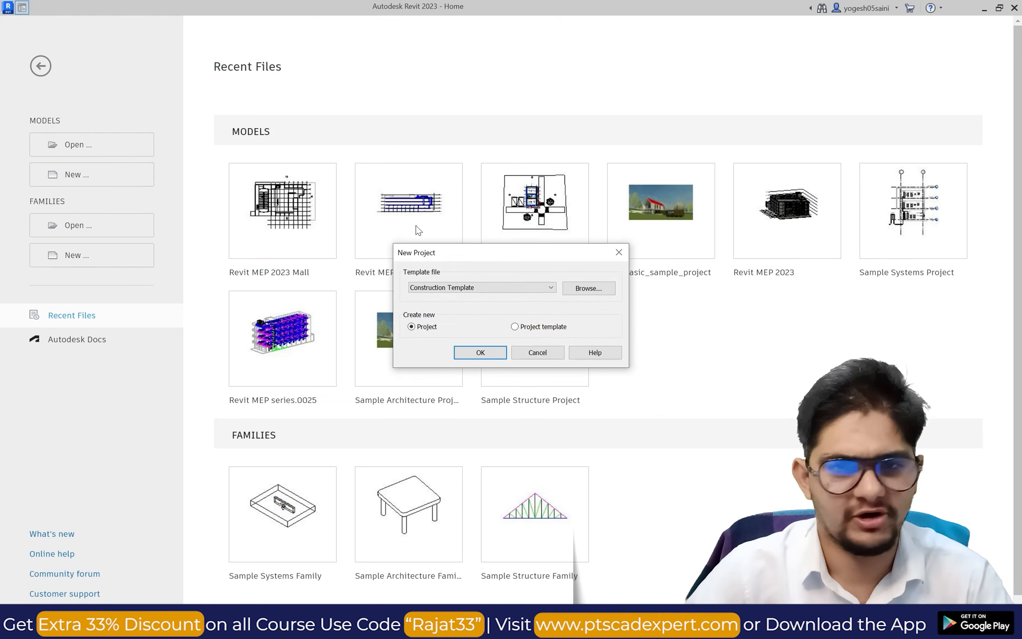
pyautogui.click(588, 289)
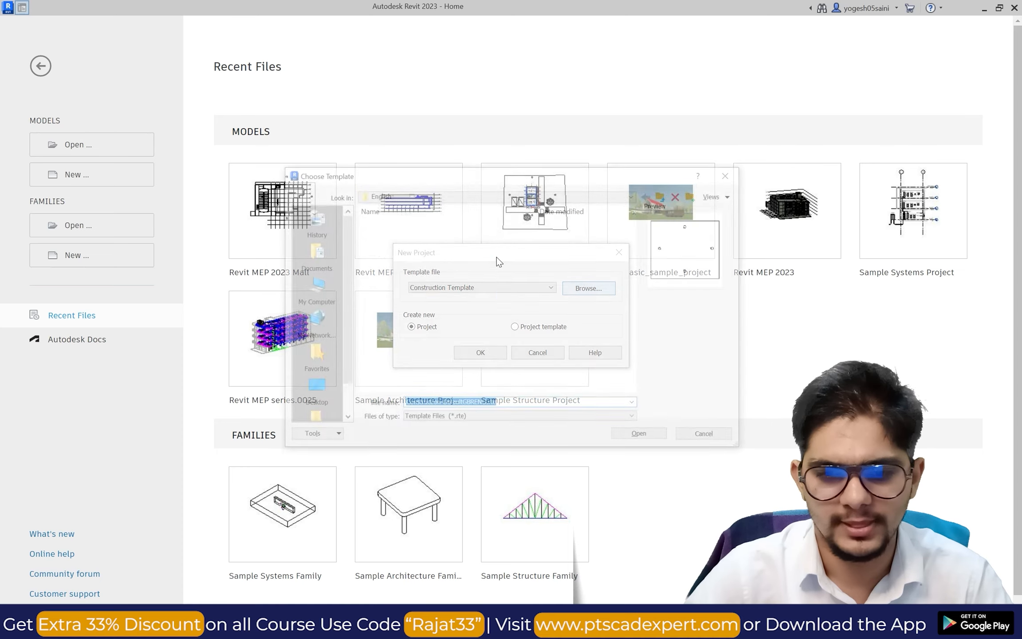
pyautogui.click(572, 194)
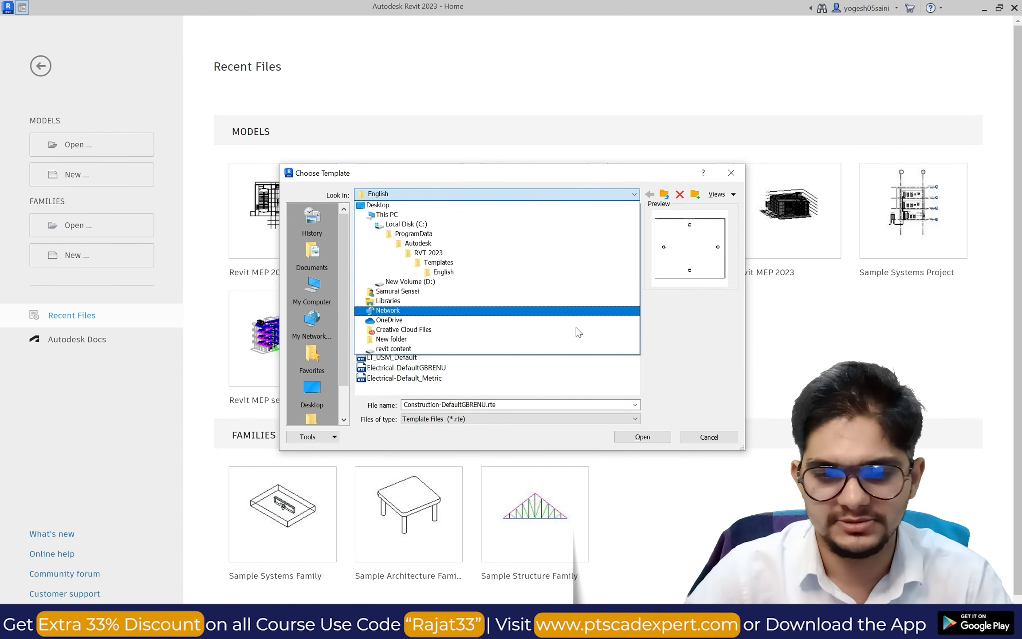
pyautogui.click(620, 370)
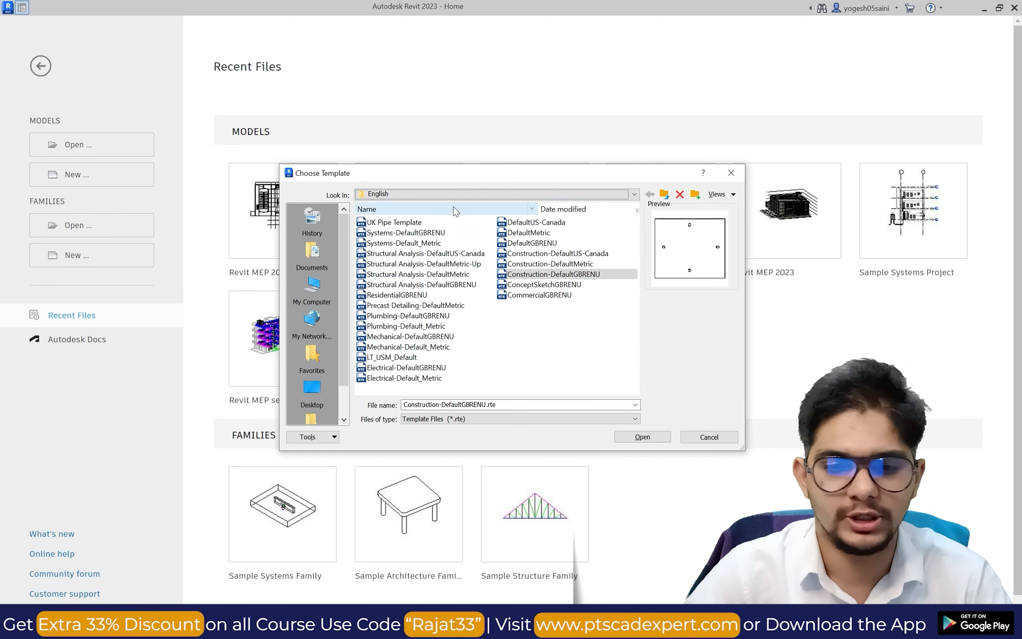
pyautogui.click(442, 195)
pyautogui.click(449, 263)
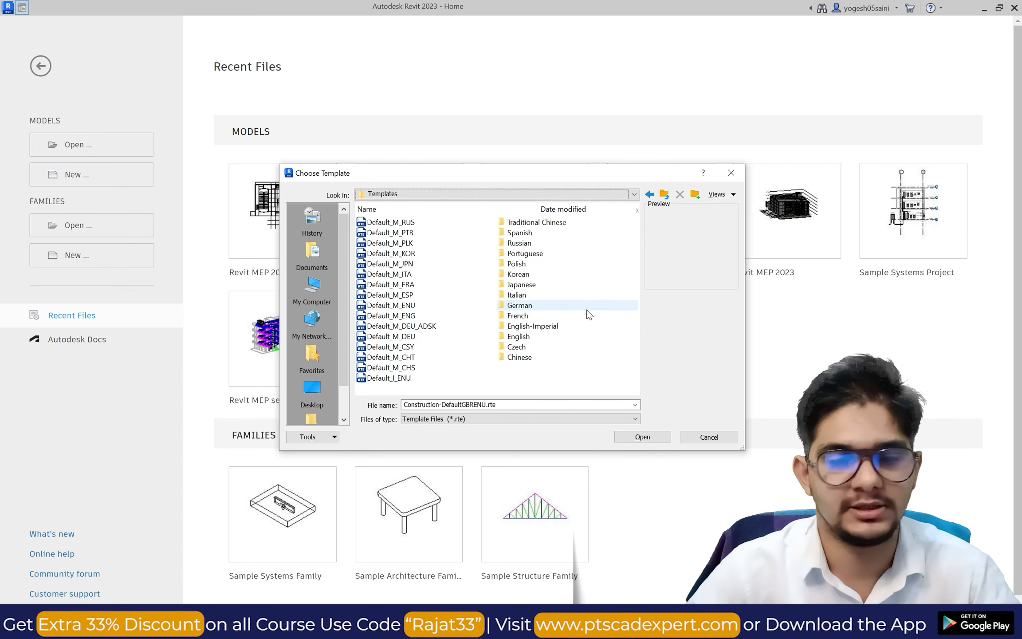
pyautogui.doubleClick(553, 328)
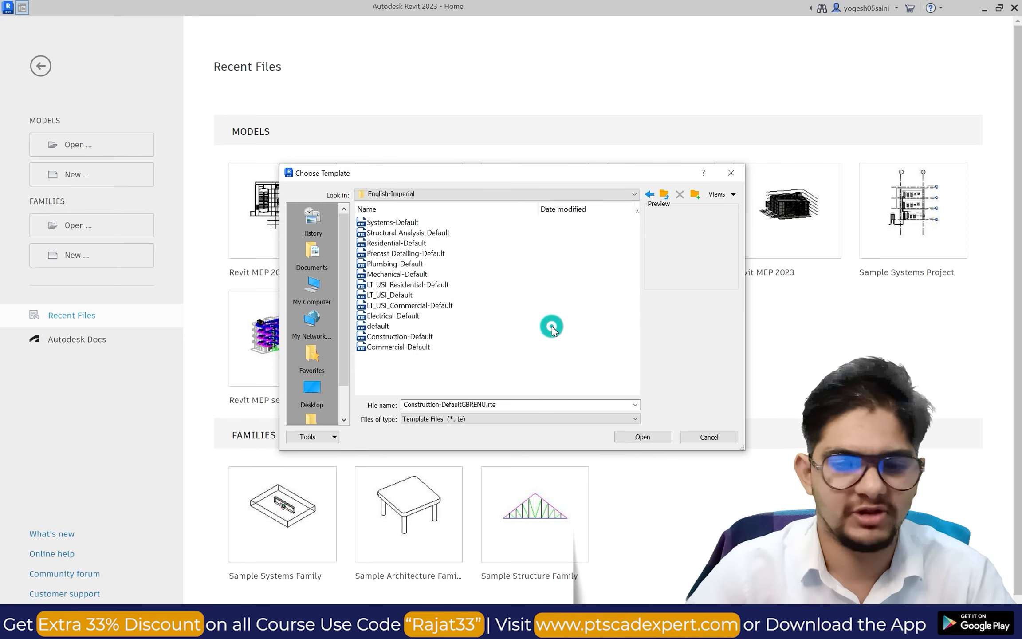
pyautogui.click(440, 225)
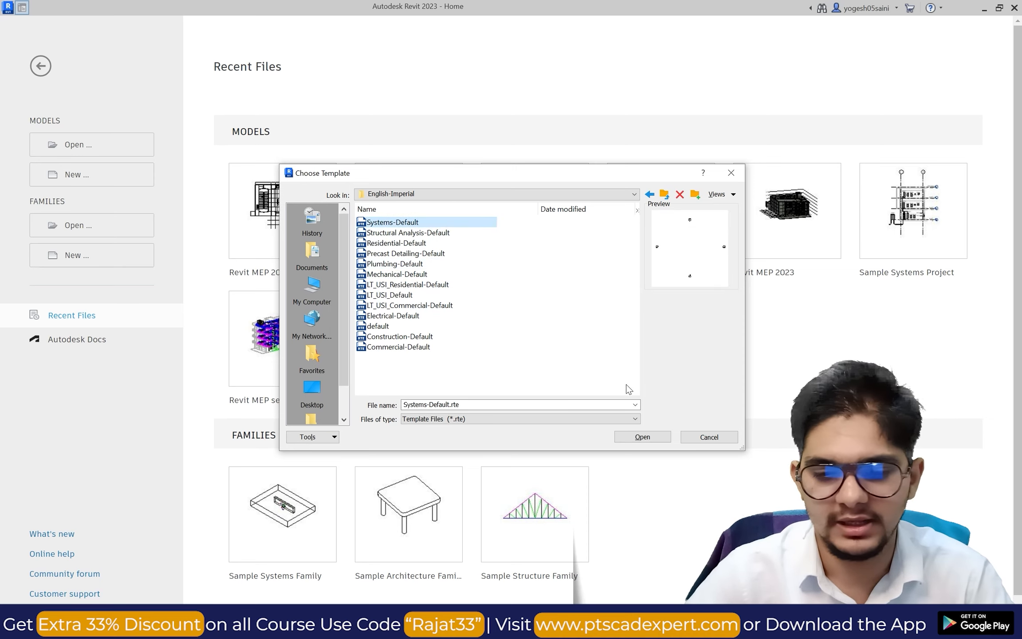
pyautogui.click(641, 437)
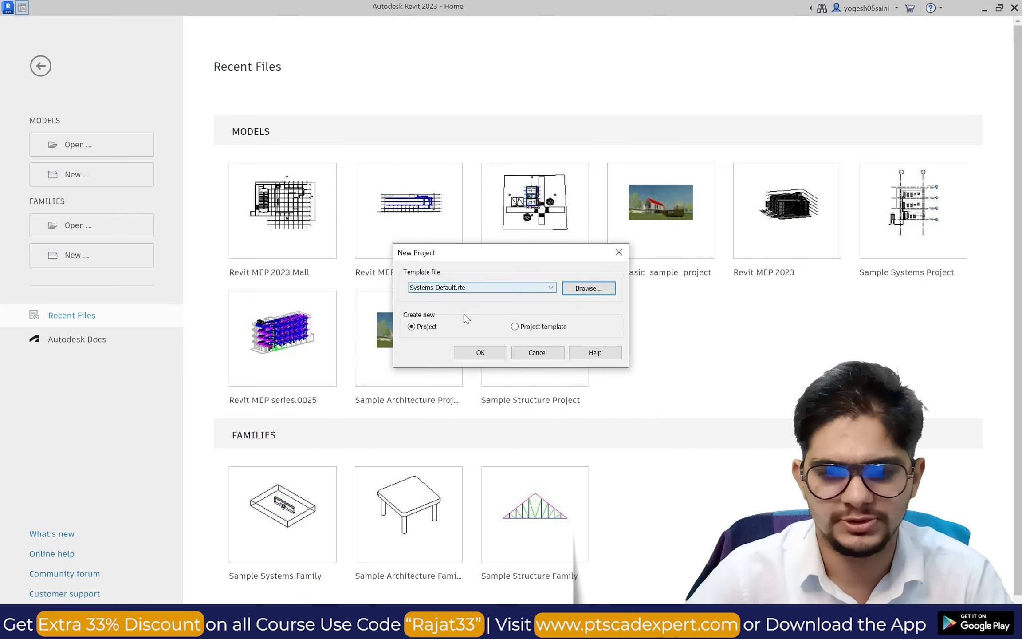
pyautogui.click(484, 352)
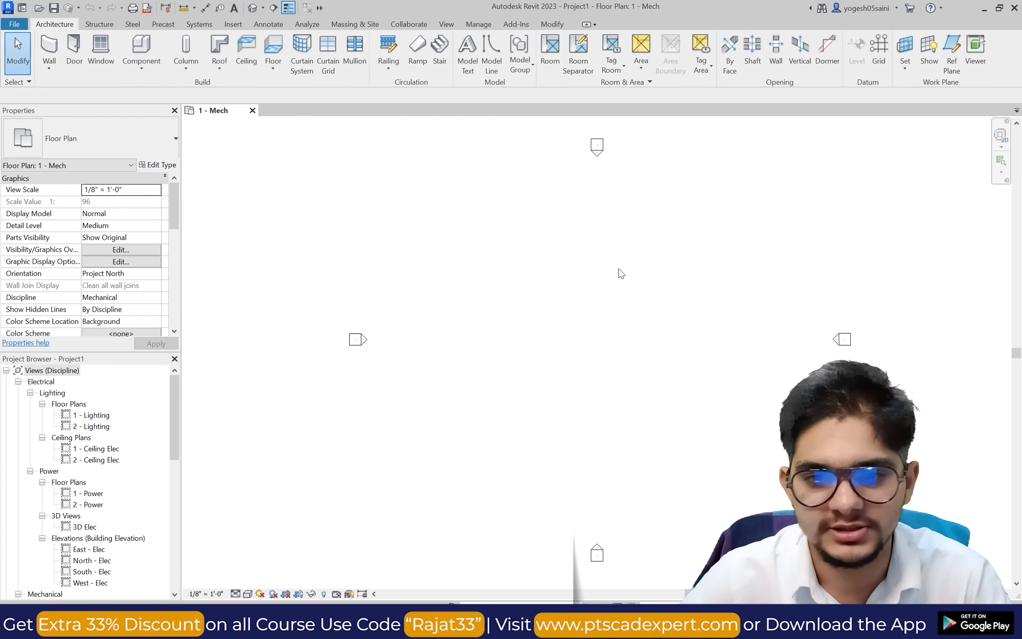
# Link the Revit model Revit MEP 2023 Mall.rvt from New folder on the Desktop, with positioning Auto - Center to Center.
pyautogui.click(269, 25)
pyautogui.click(311, 24)
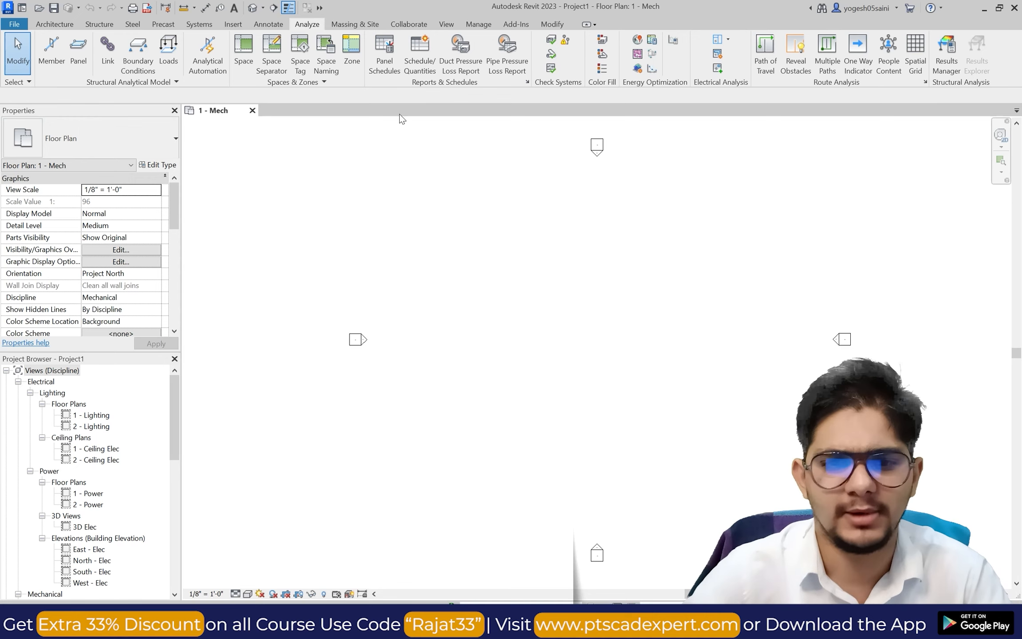
pyautogui.click(224, 26)
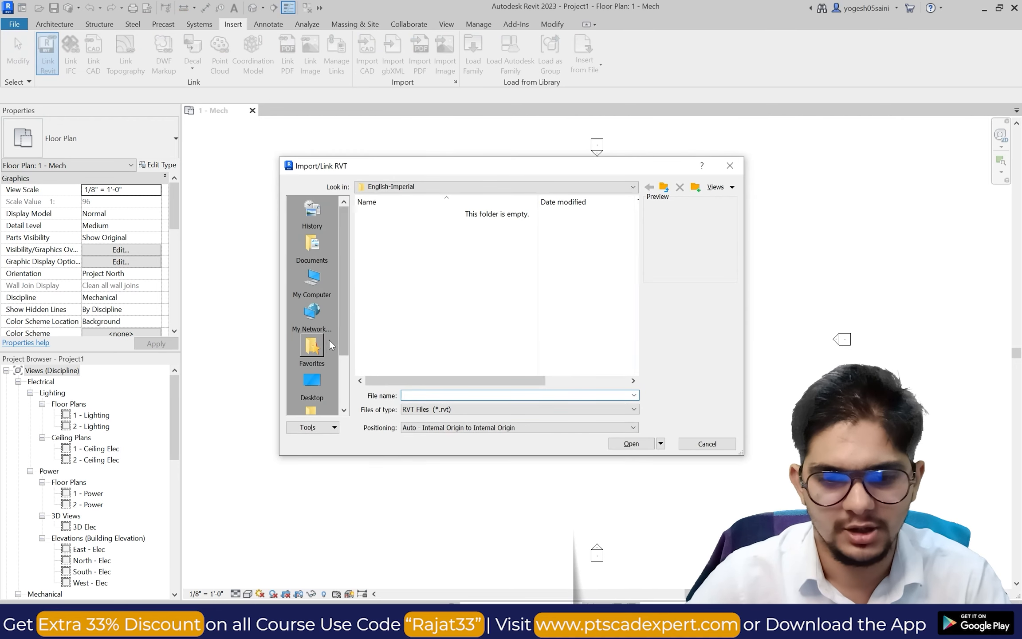
pyautogui.click(312, 382)
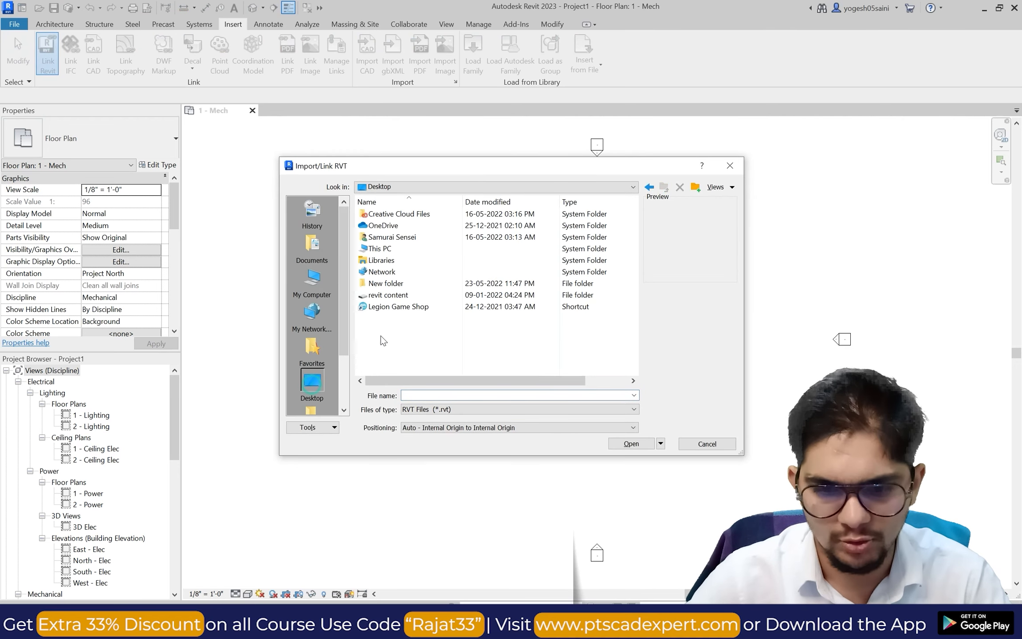
pyautogui.doubleClick(393, 283)
pyautogui.scroll(-1, 430, 295)
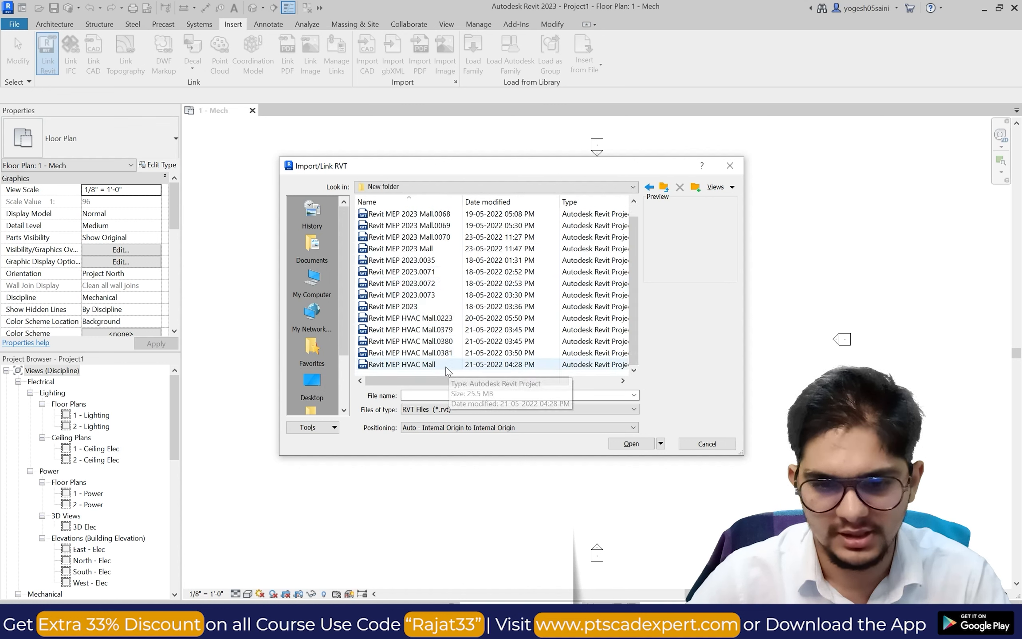
pyautogui.scroll(1, 426, 288)
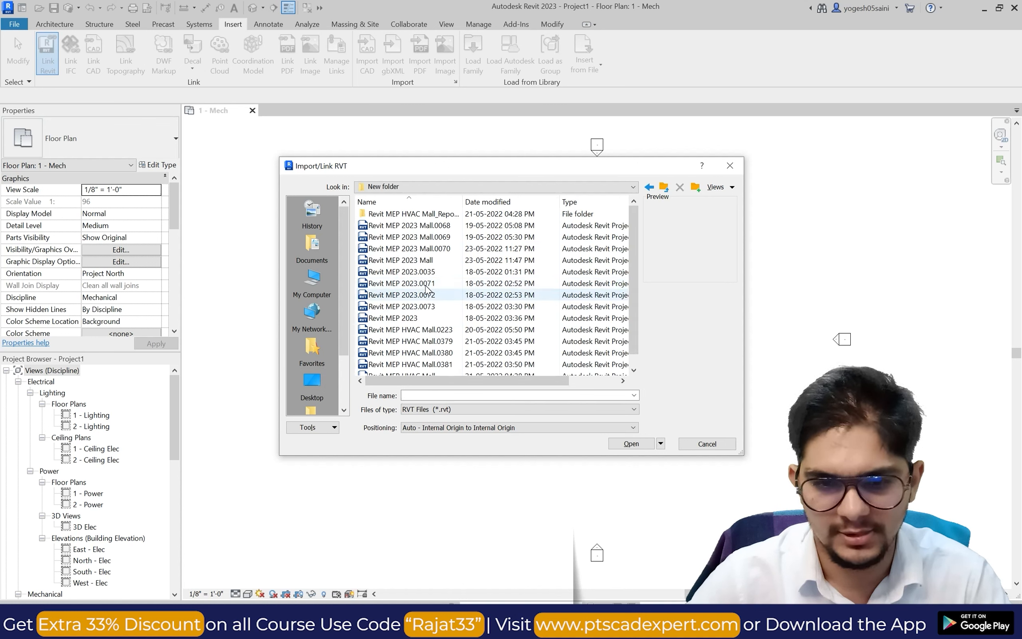
pyautogui.click(440, 260)
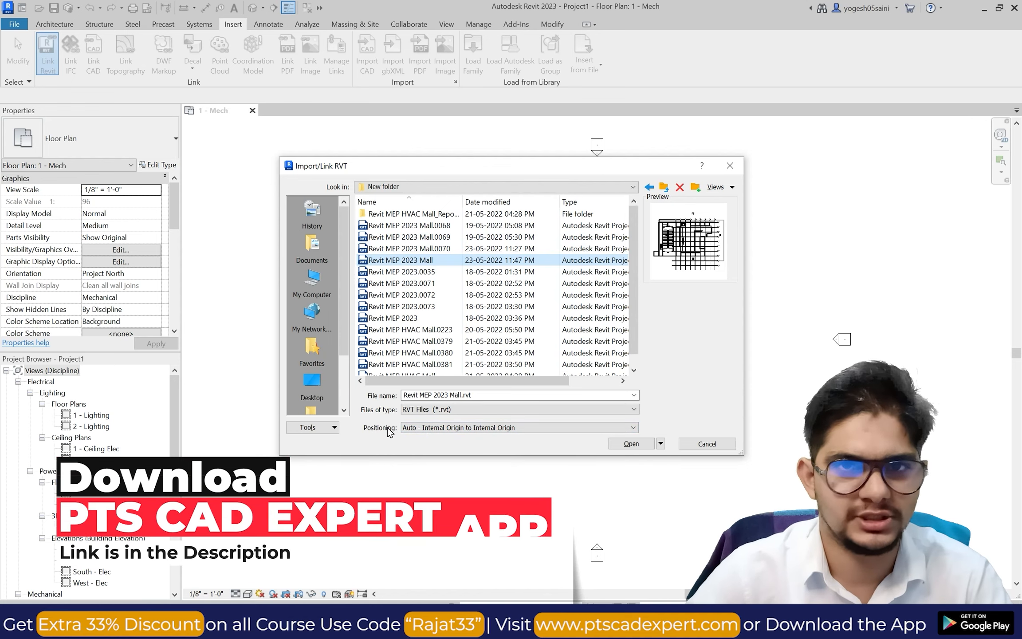
pyautogui.click(451, 428)
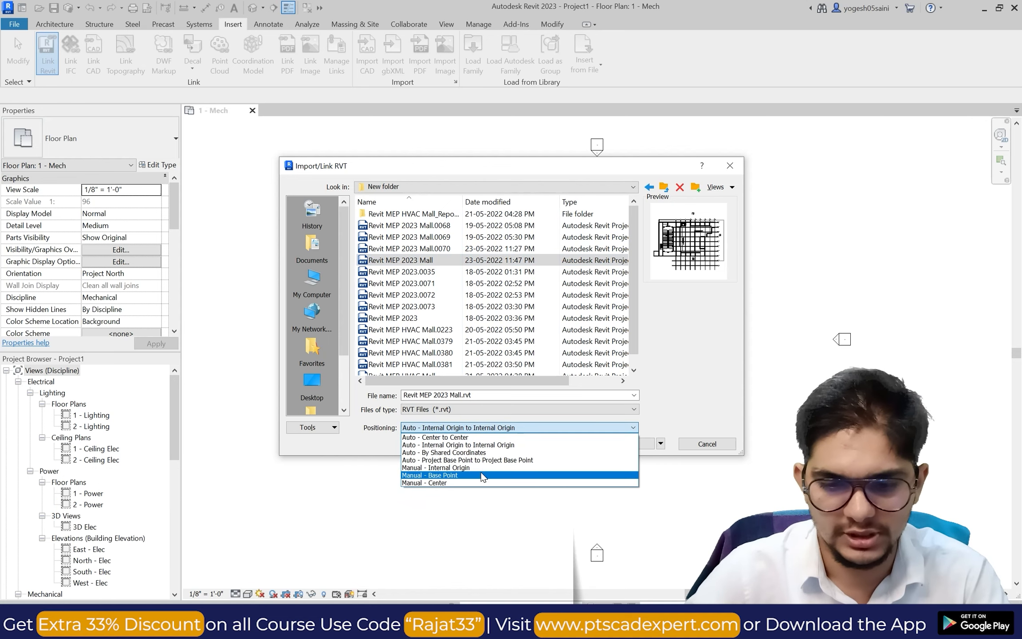
pyautogui.click(438, 437)
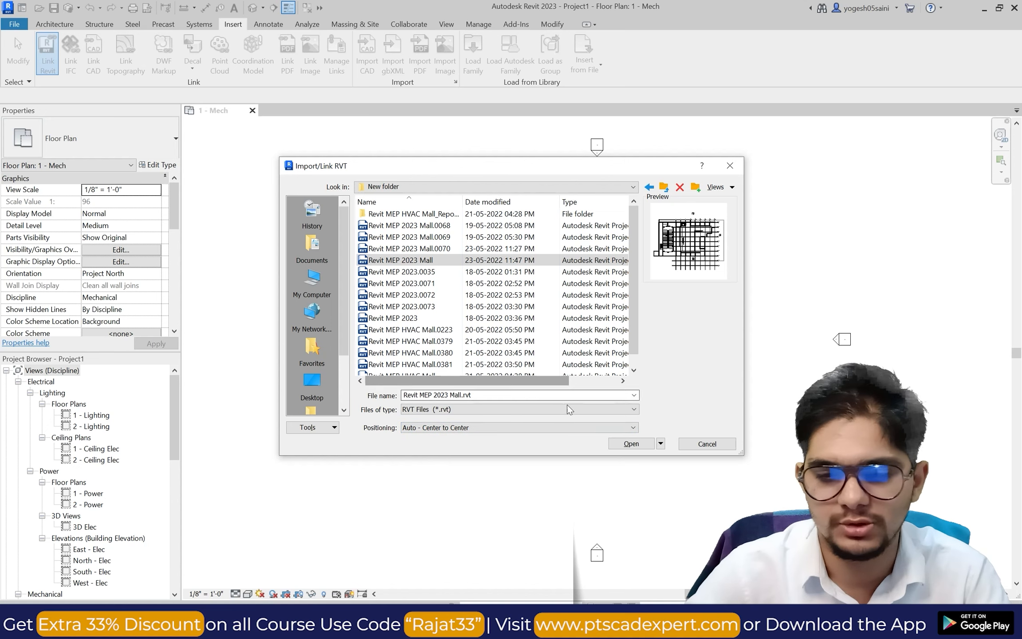
pyautogui.click(639, 444)
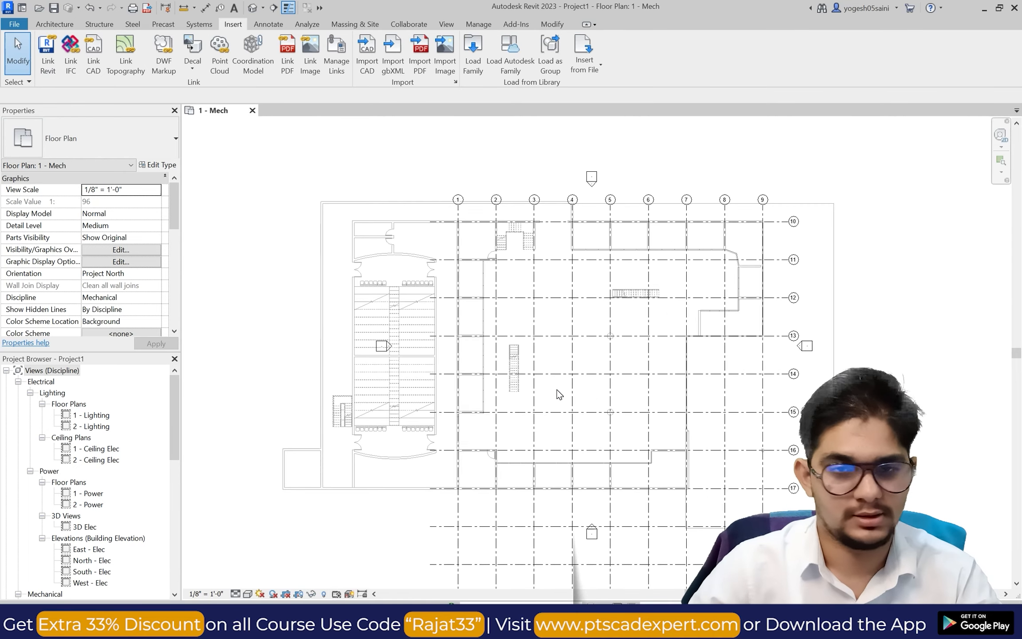
# Open the East - Mech building elevation of the HVAC views and bring the linked mall's levels into view.
pyautogui.scroll(-3, 556, 391)
pyautogui.scroll(1, 624, 357)
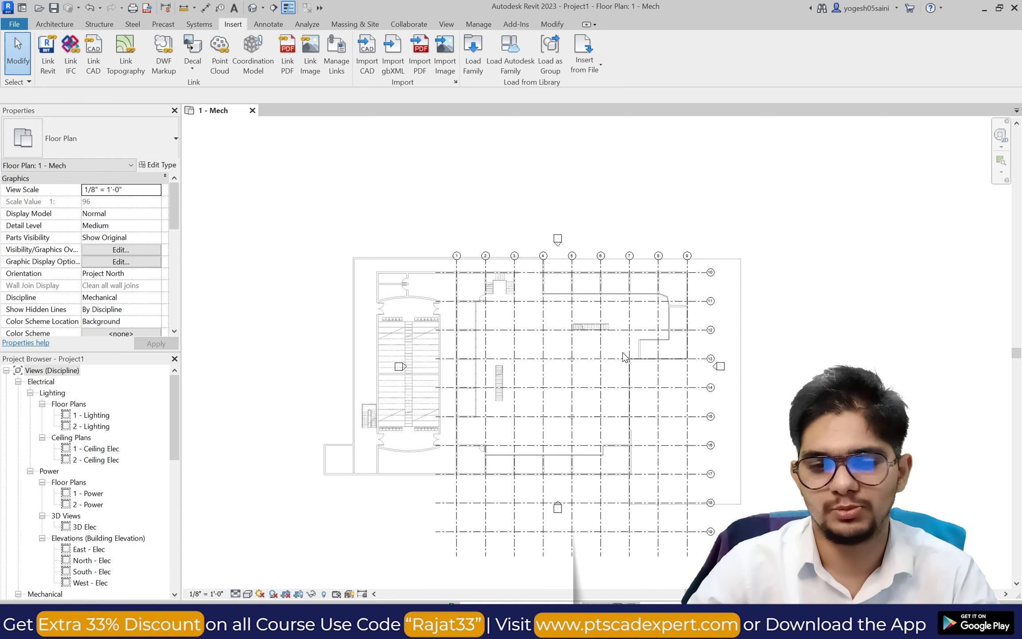
pyautogui.scroll(1, 682, 437)
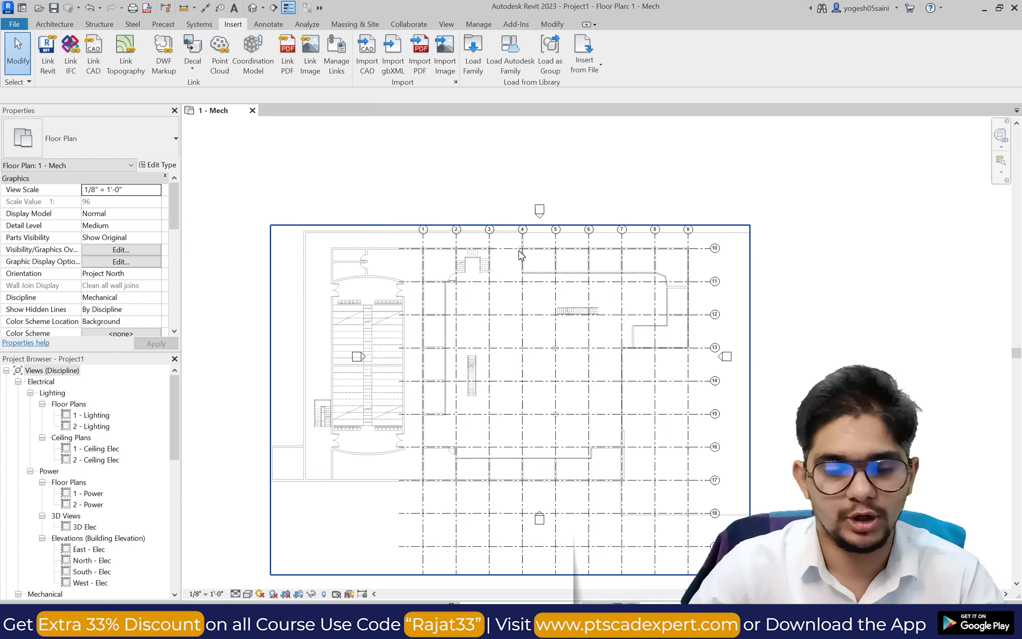
pyautogui.scroll(-7, 94, 462)
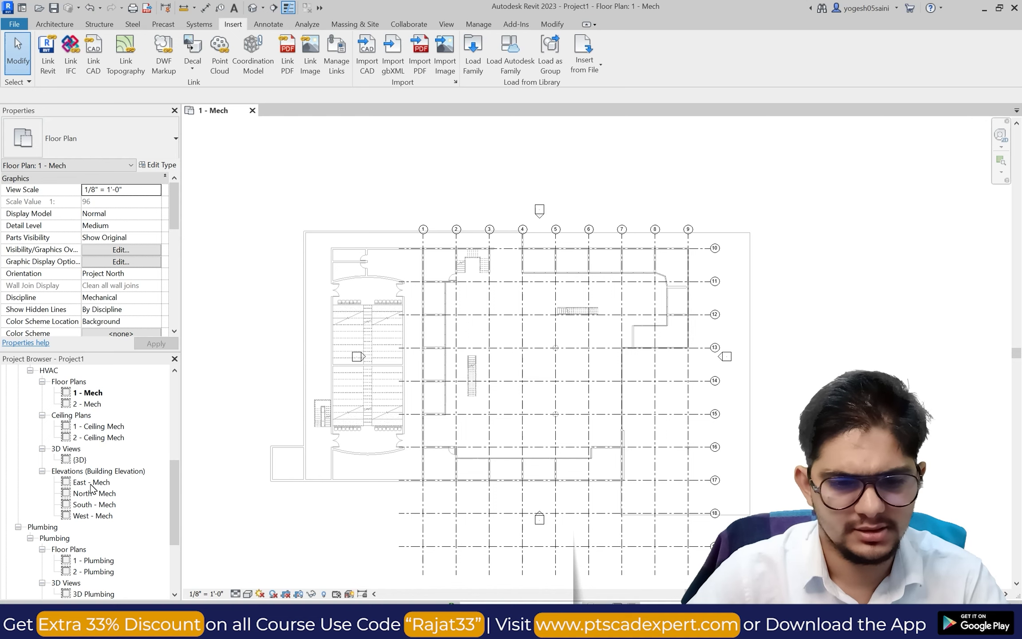
pyautogui.doubleClick(91, 484)
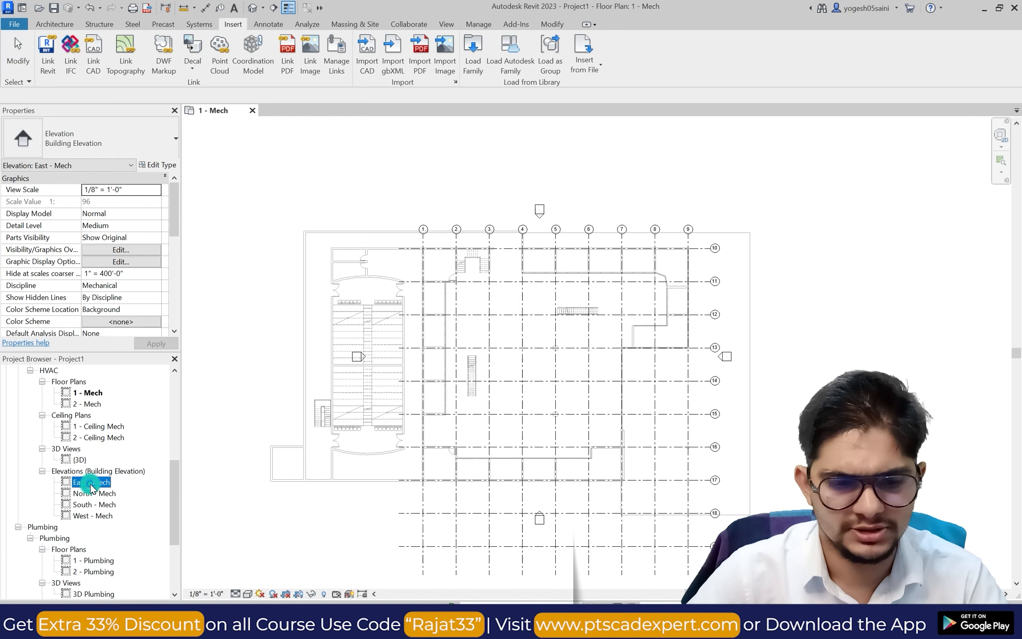
pyautogui.scroll(-1, 670, 400)
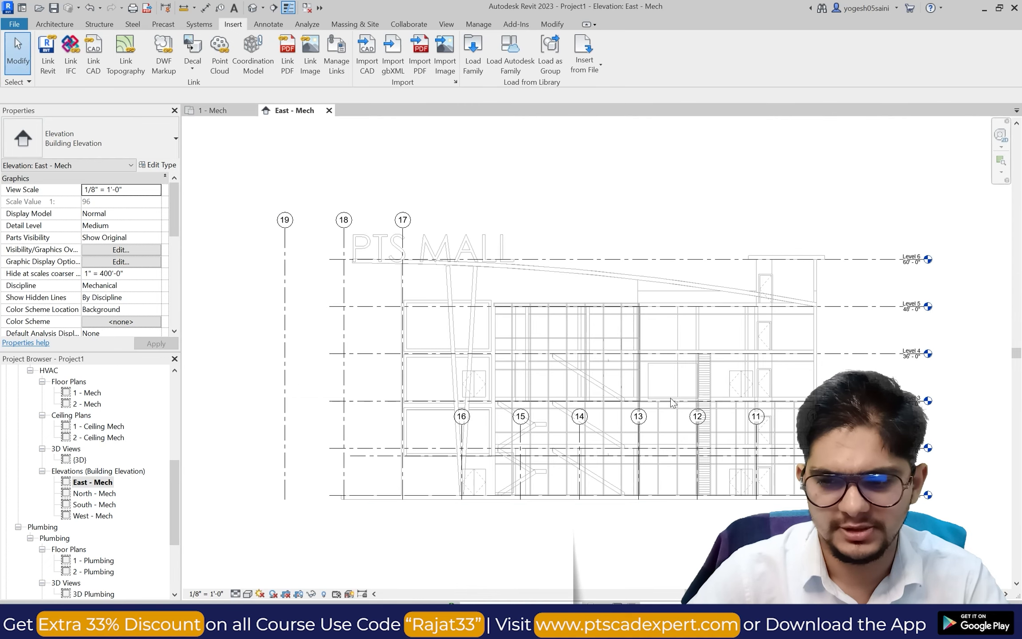
pyautogui.moveTo(856, 458); pyautogui.dragTo(834, 450, button='middle')
pyautogui.scroll(1, 834, 449)
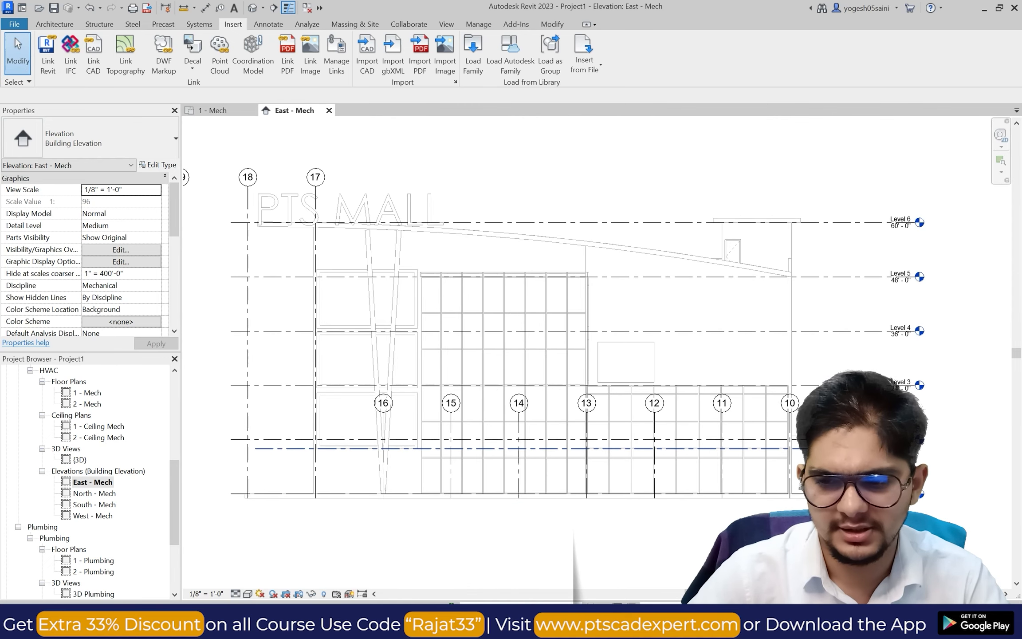
# Extend the heads of the project's Level 1 and Level 2 outward, clear of the linked model's level heads.
pyautogui.click(834, 449)
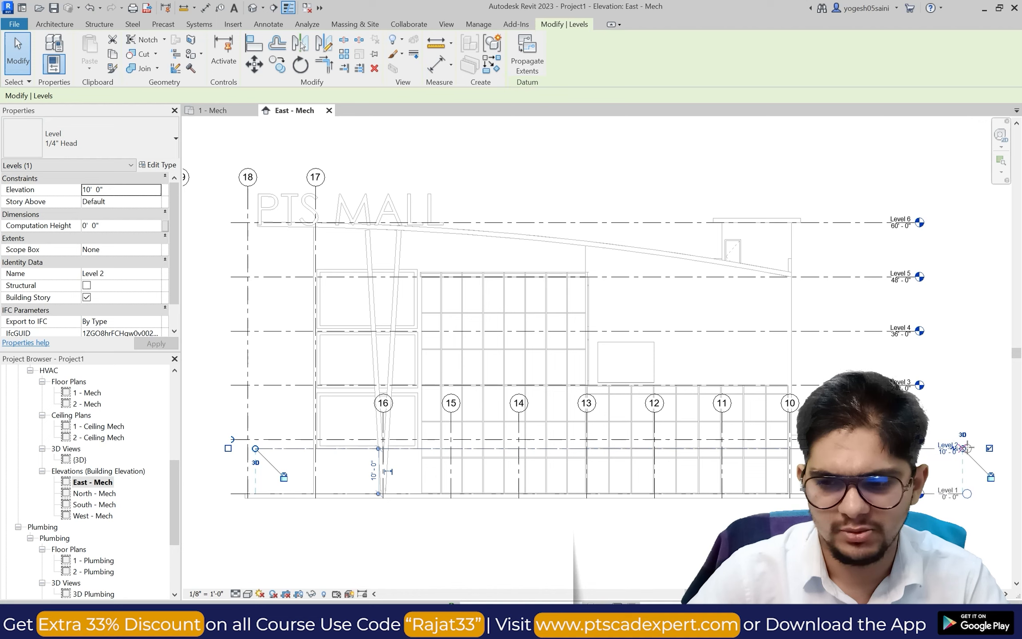
pyautogui.moveTo(965, 448); pyautogui.dragTo(973, 450)
pyautogui.click(963, 403)
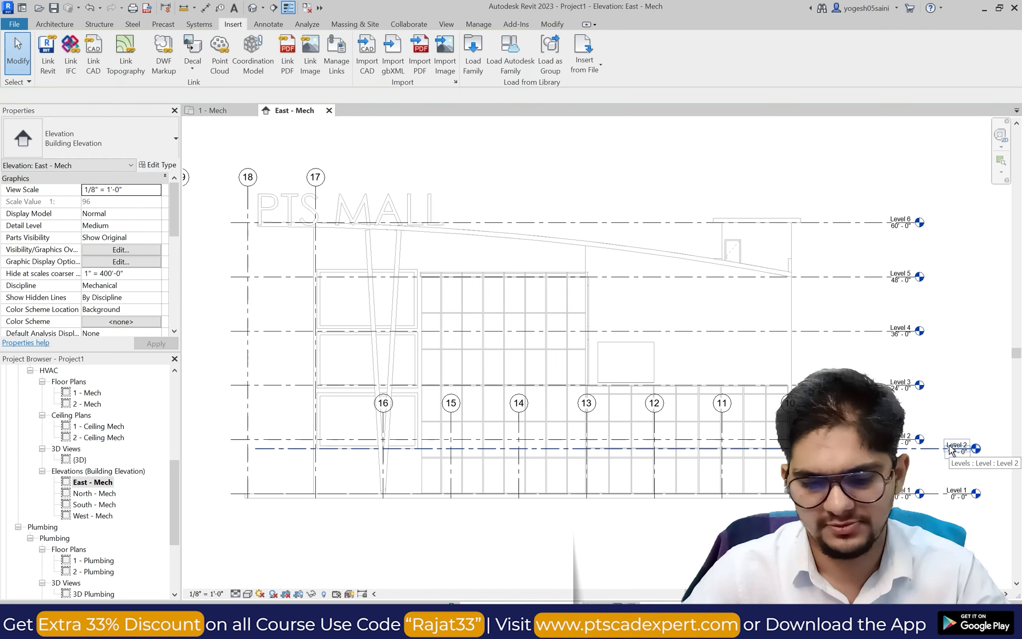
# Set the elevation of the project's own Level 2 to 12' to match Level 2 of the linked model.
pyautogui.hotkey('shift', 'w')
pyautogui.moveTo(913, 382); pyautogui.dragTo(637, 355, button='middle')
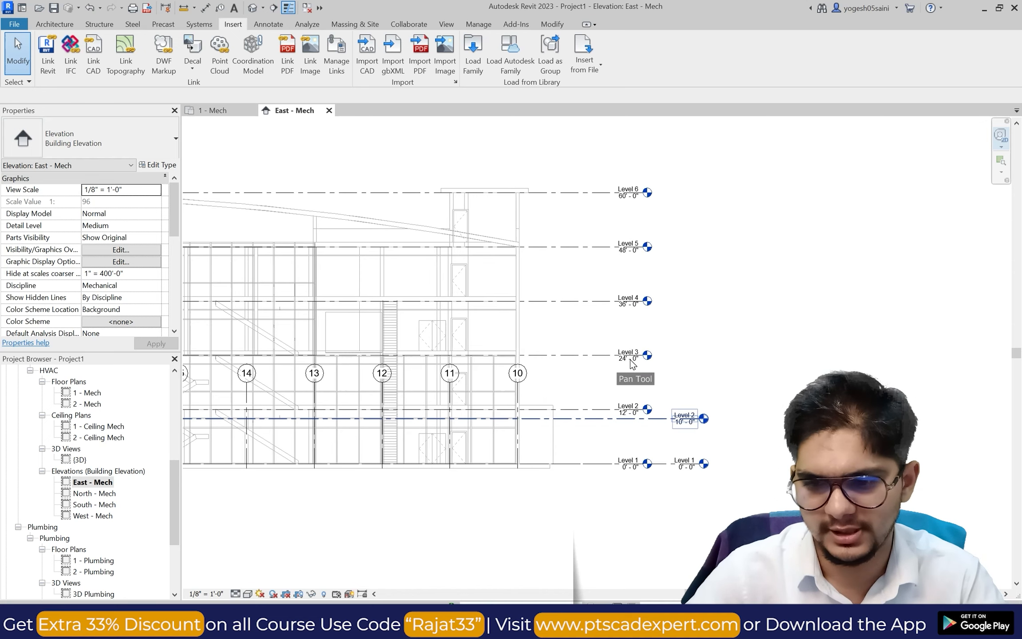
pyautogui.scroll(7, 698, 419)
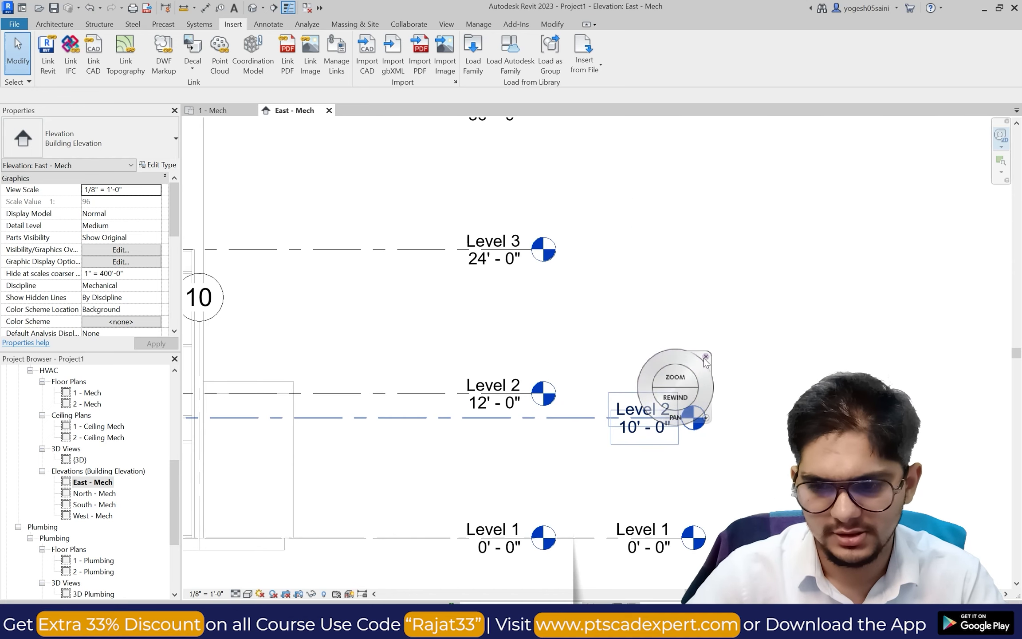
pyautogui.click(706, 358)
pyautogui.click(649, 429)
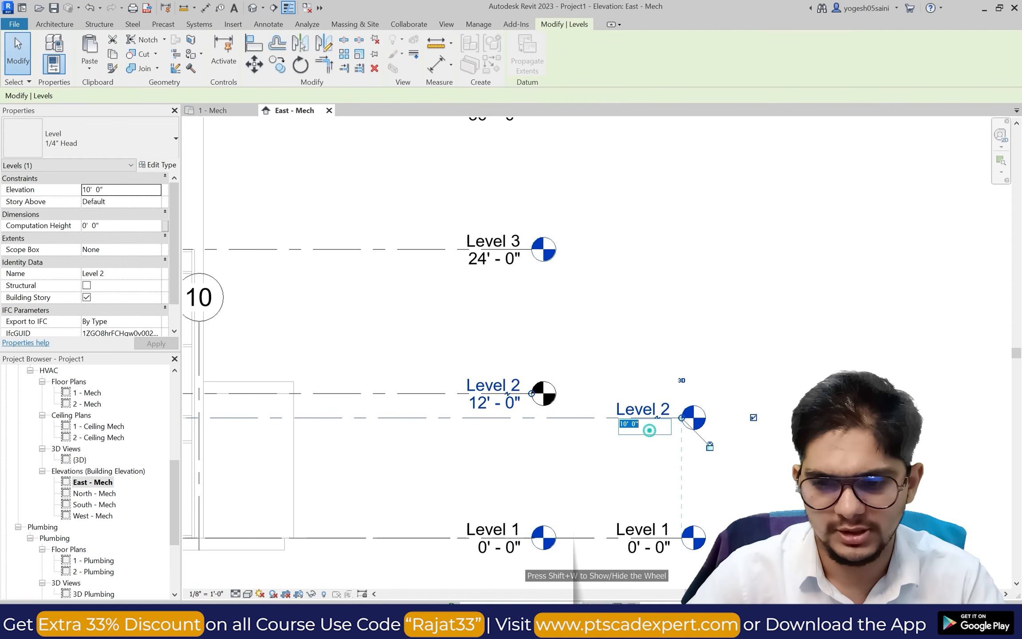
pyautogui.click(648, 429)
pyautogui.write('12')
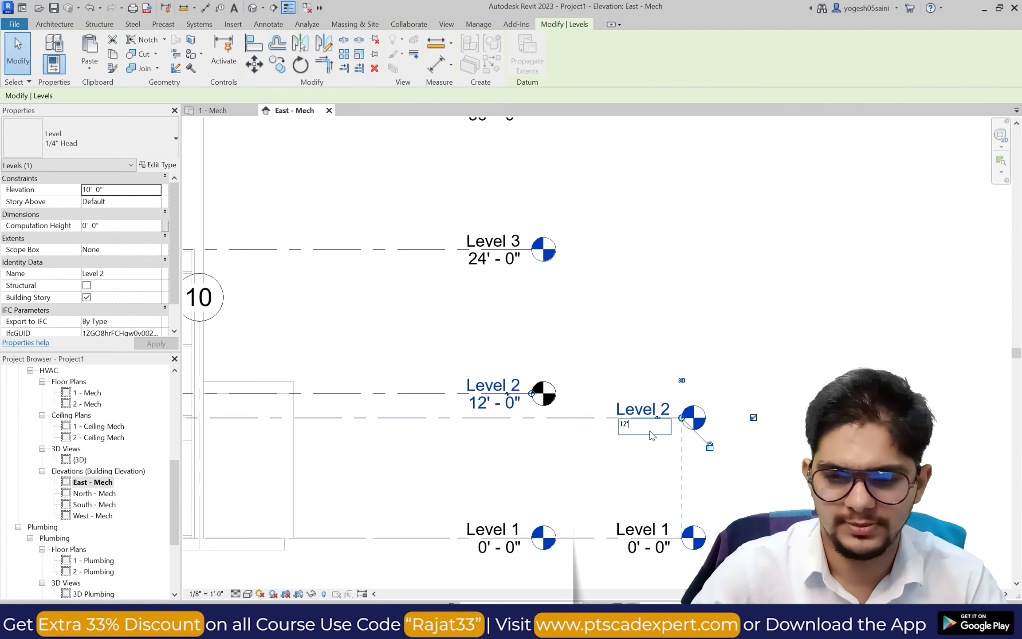
pyautogui.press('Return')
pyautogui.click(858, 321)
pyautogui.scroll(-2, 774, 355)
pyautogui.scroll(-2, 677, 296)
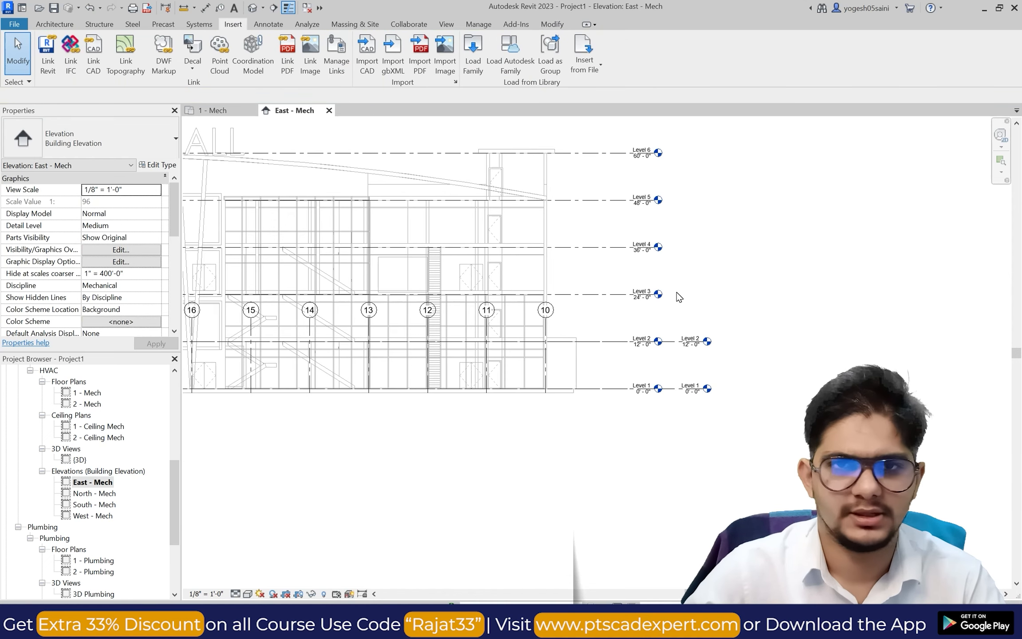
pyautogui.scroll(2, 569, 295)
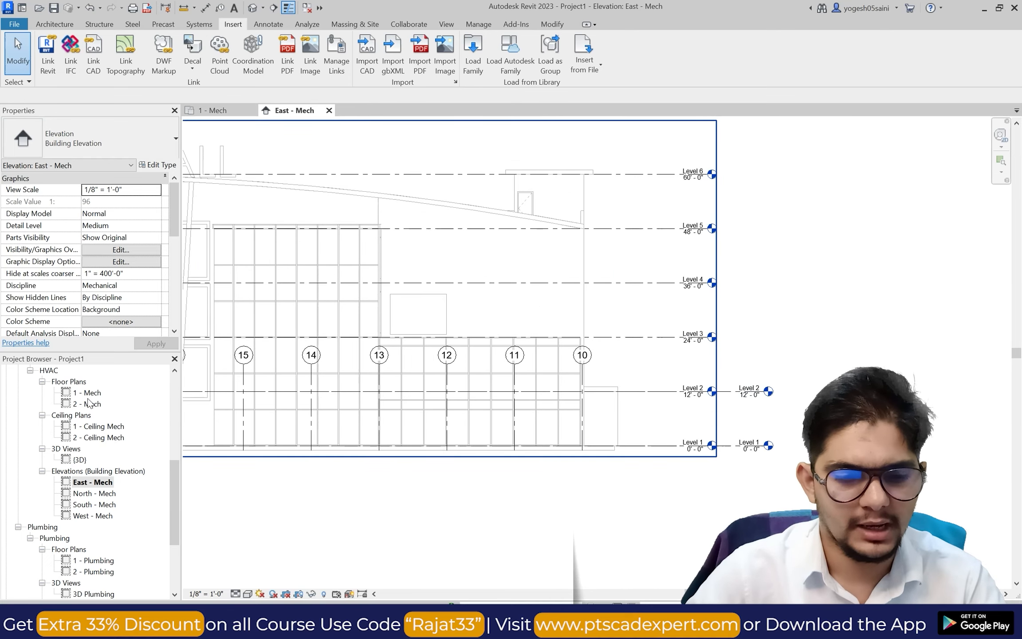
# Review the linked mall in the 1 - Mech floor plan and return to the levels in the East - Mech elevation.
pyautogui.doubleClick(88, 394)
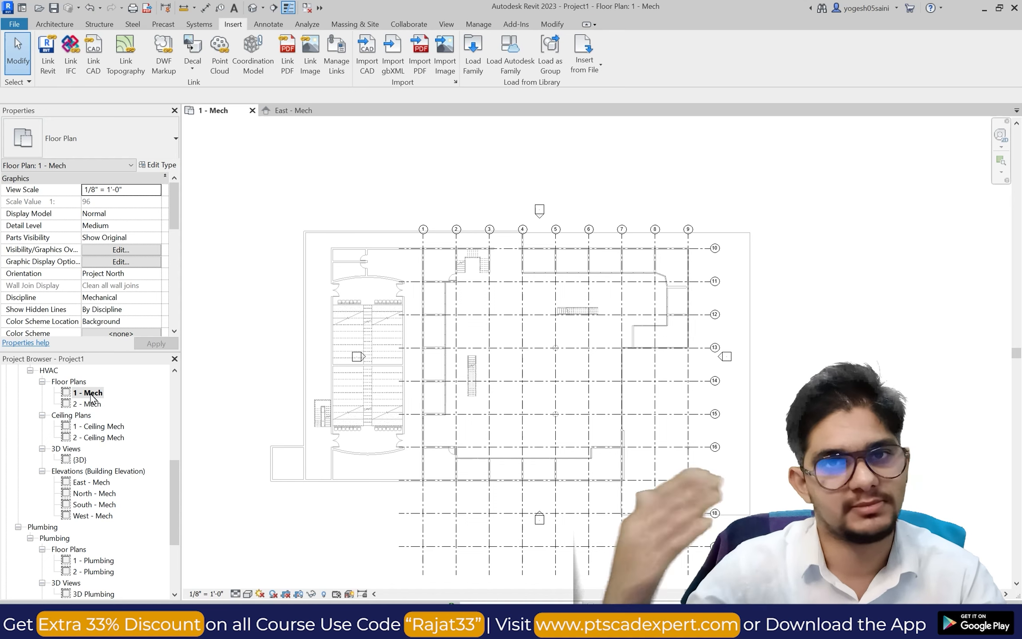
pyautogui.scroll(-2, 82, 426)
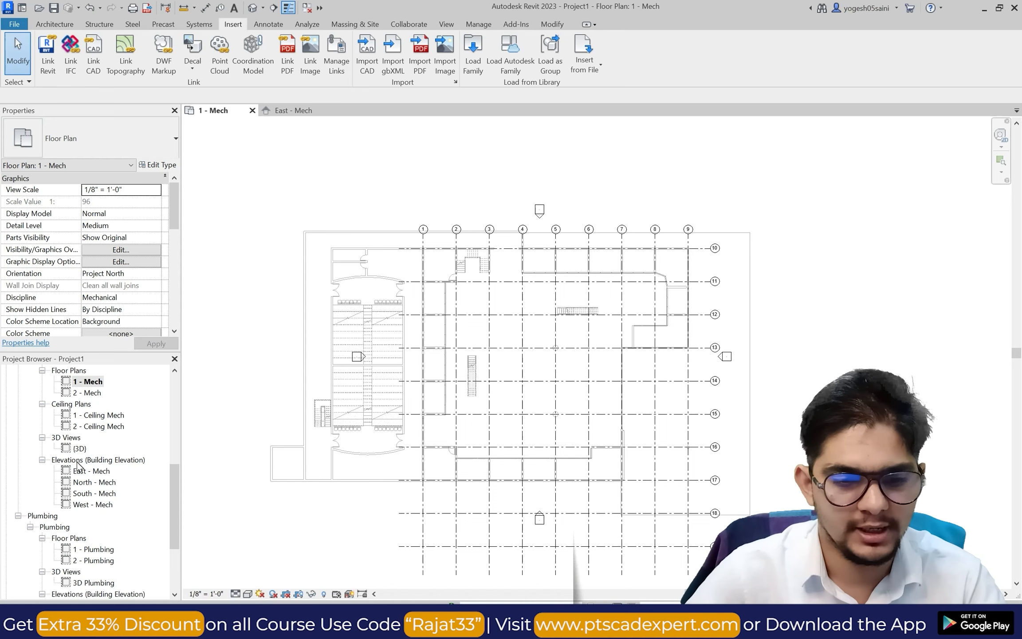
pyautogui.doubleClick(91, 437)
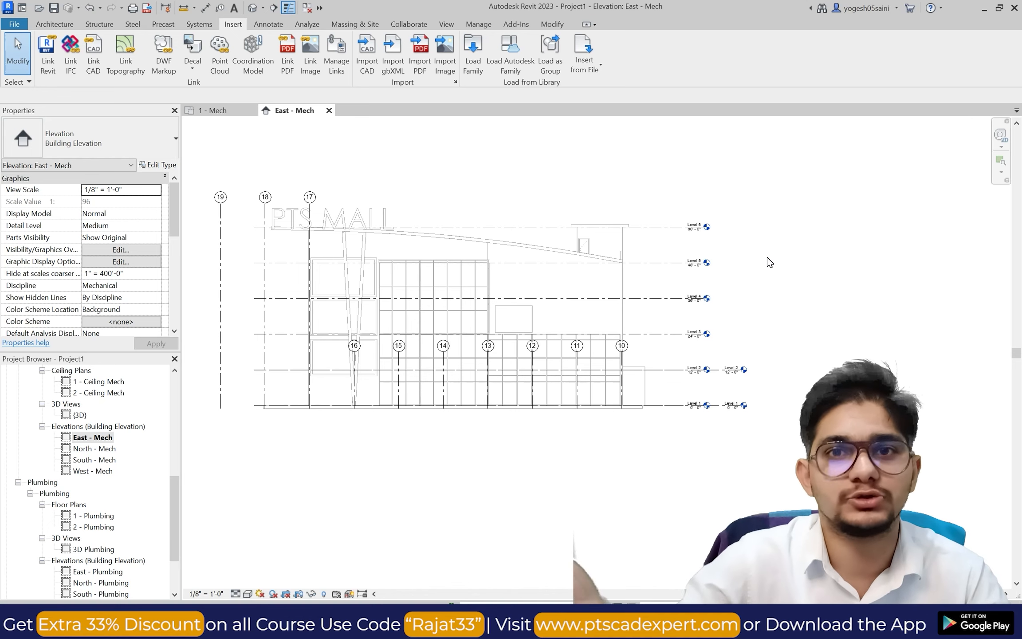
pyautogui.scroll(2, 695, 279)
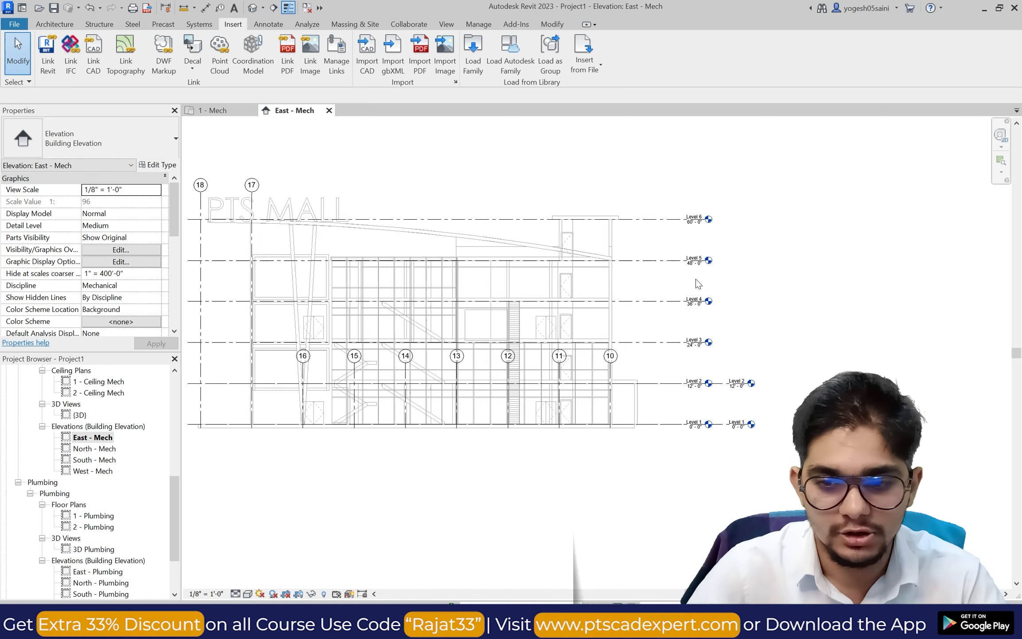
pyautogui.scroll(2, 76, 452)
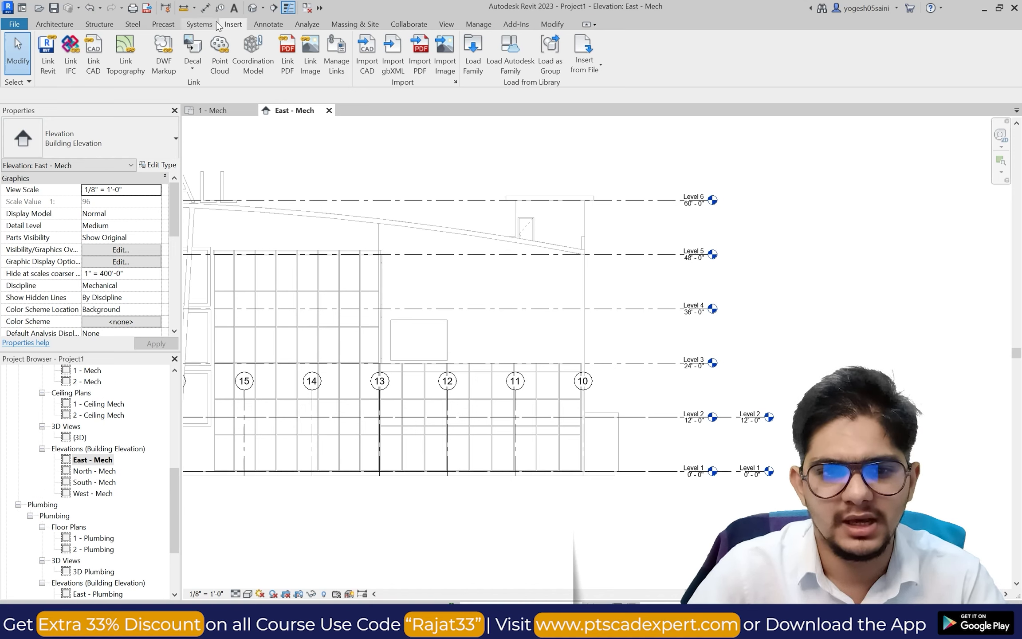
# Use Copy/Monitor on the linked mall model to copy Levels 3 to 6 into the project with the Multiple option.
pyautogui.click(407, 24)
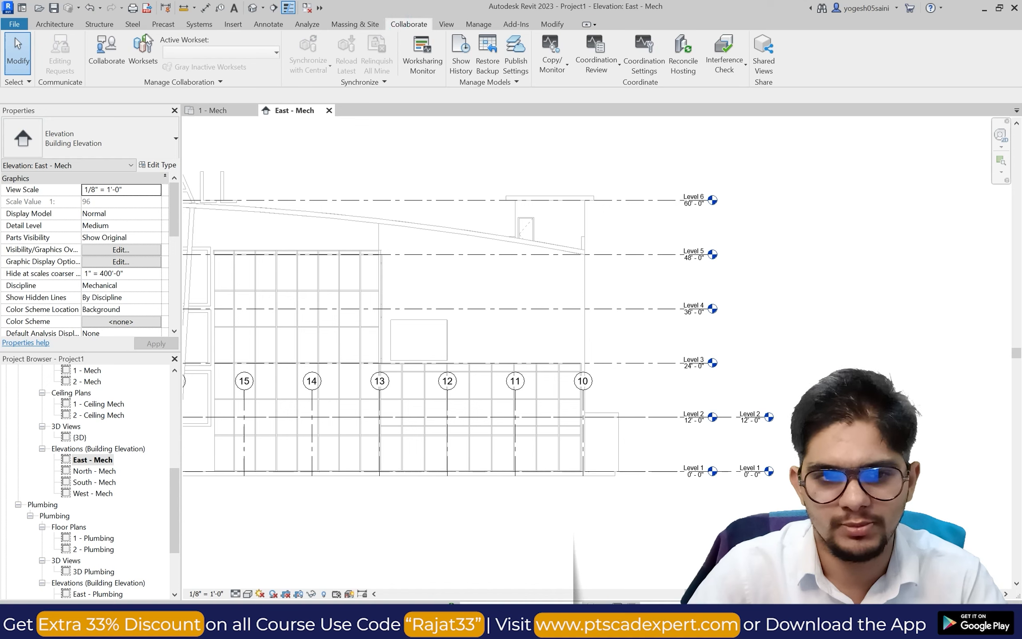
pyautogui.click(541, 69)
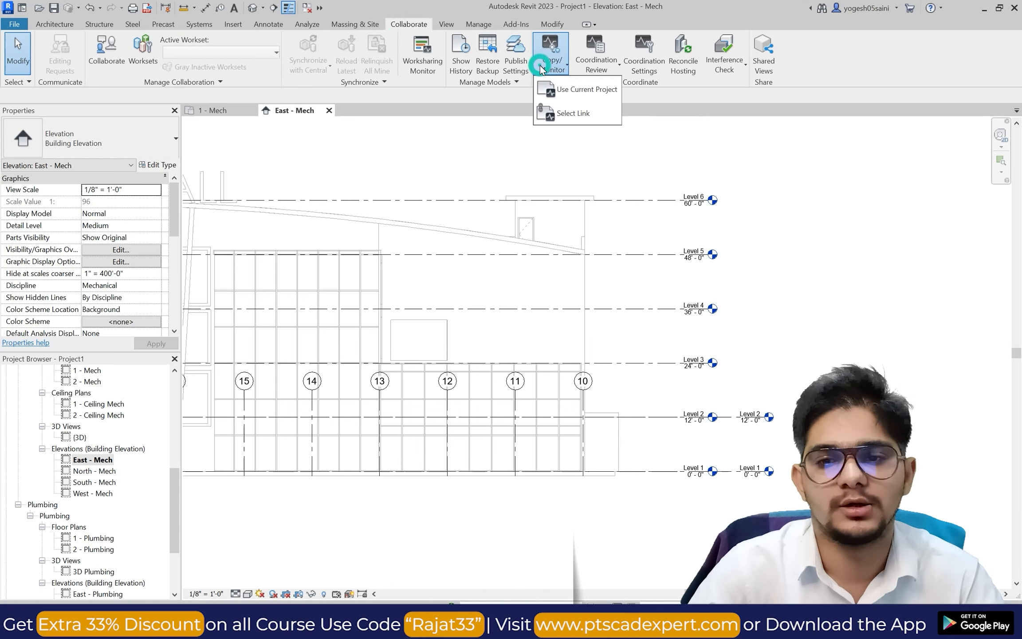
pyautogui.click(573, 113)
pyautogui.click(582, 201)
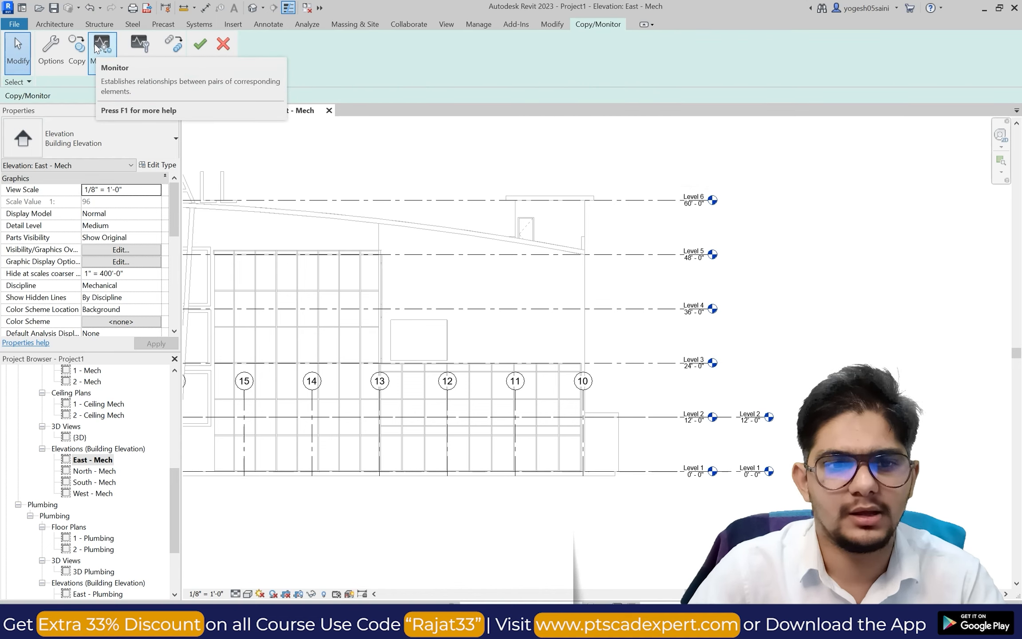
pyautogui.click(76, 47)
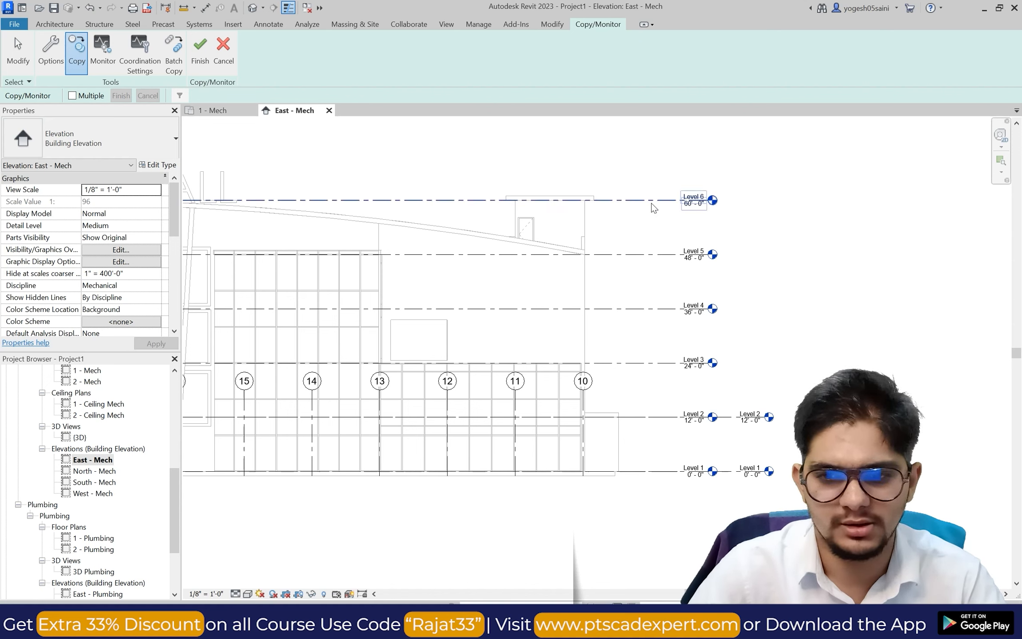
pyautogui.click(73, 96)
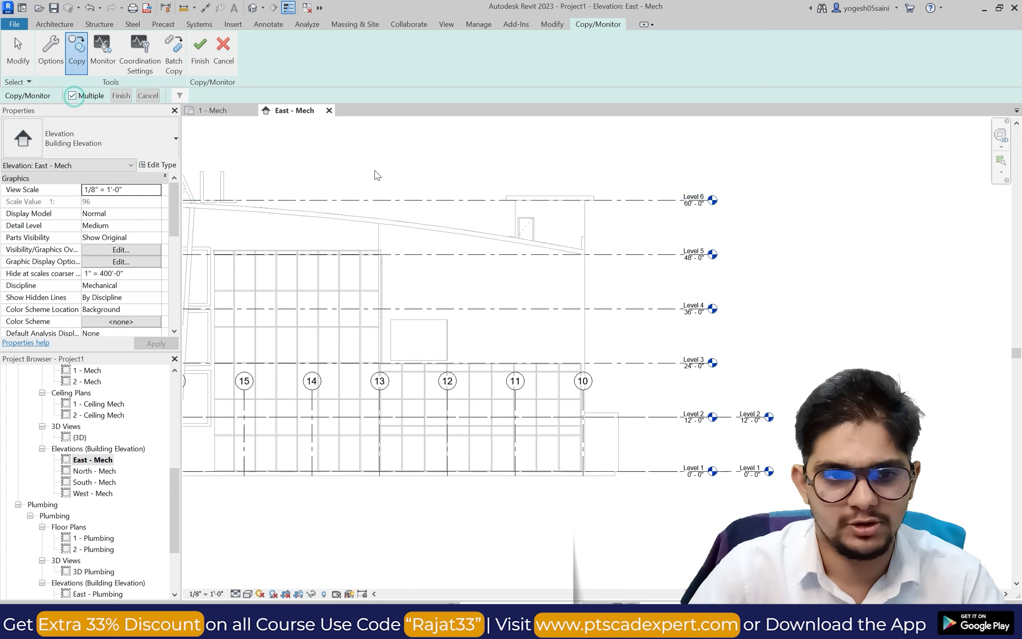
pyautogui.moveTo(668, 206); pyautogui.dragTo(620, 389)
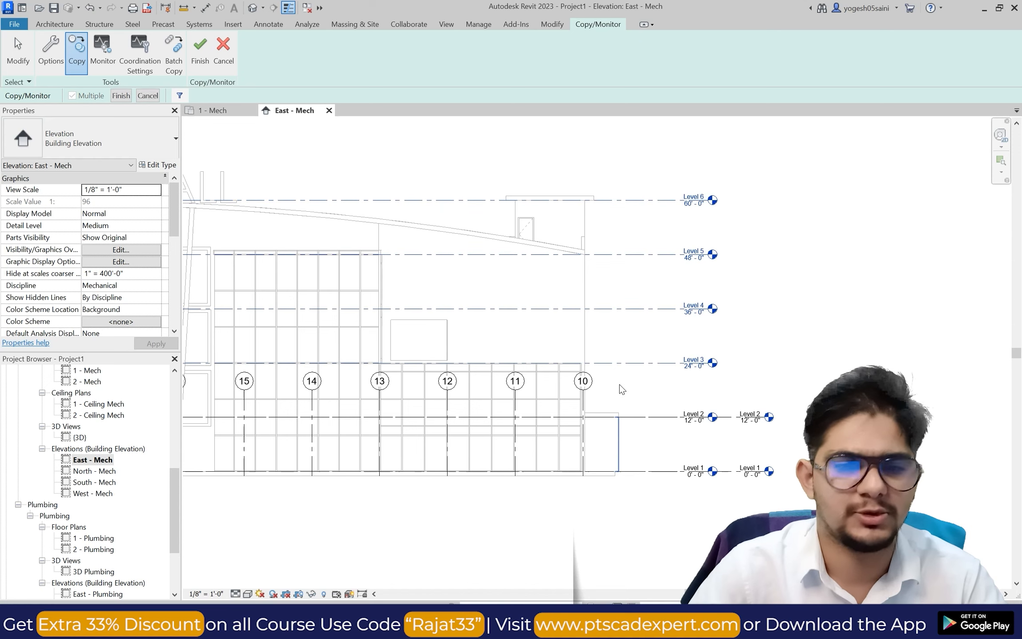
pyautogui.click(121, 96)
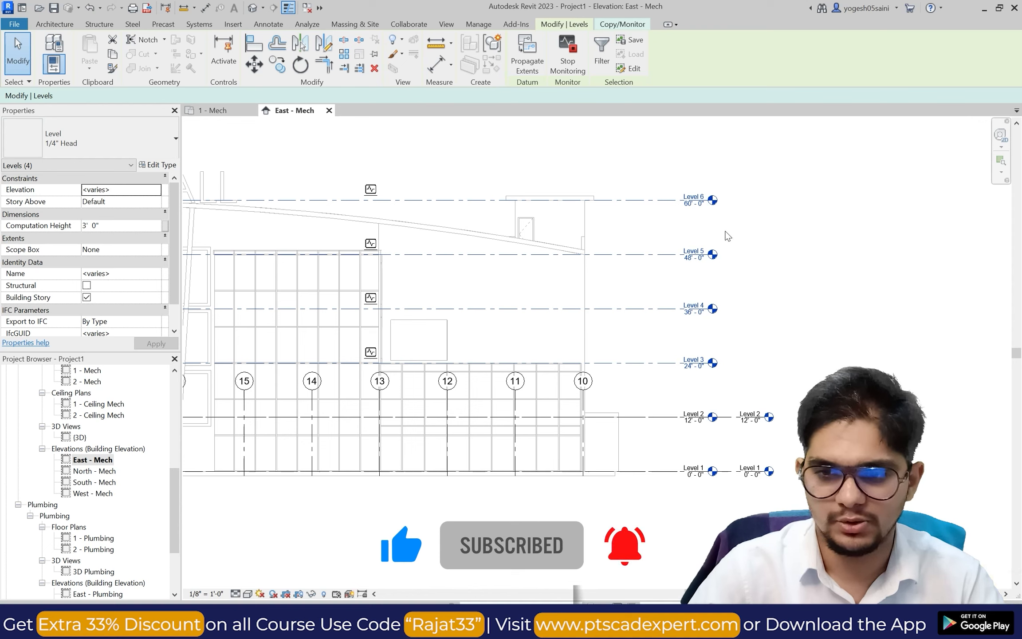
# Extend the heads of the copied Levels 3 to 6 outward to align with the project's Level 1 and Level 2 heads.
pyautogui.click(631, 200)
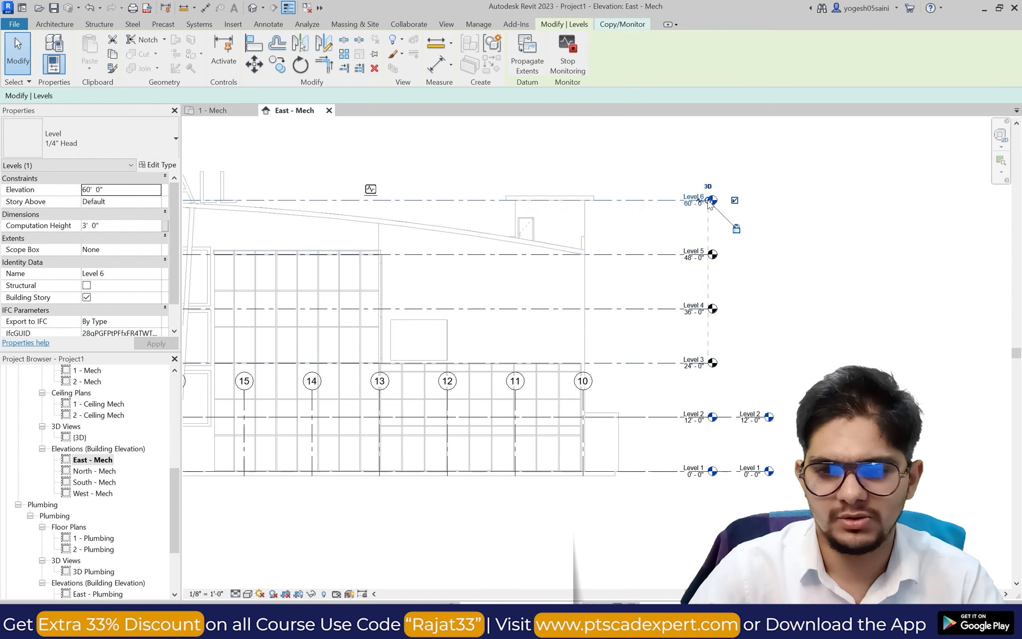
pyautogui.moveTo(708, 202); pyautogui.dragTo(767, 208)
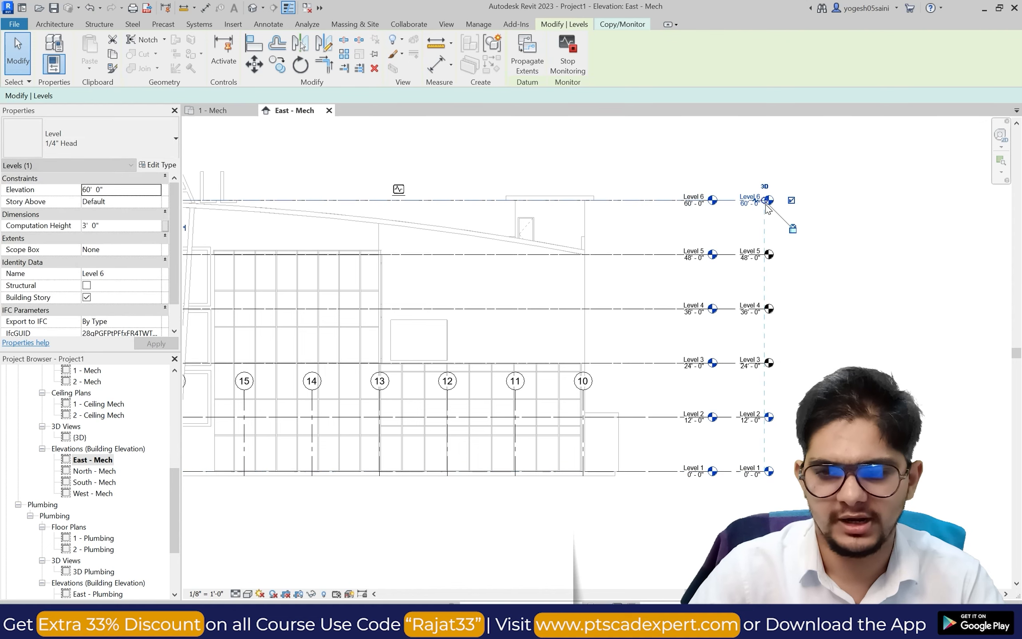
pyautogui.click(856, 293)
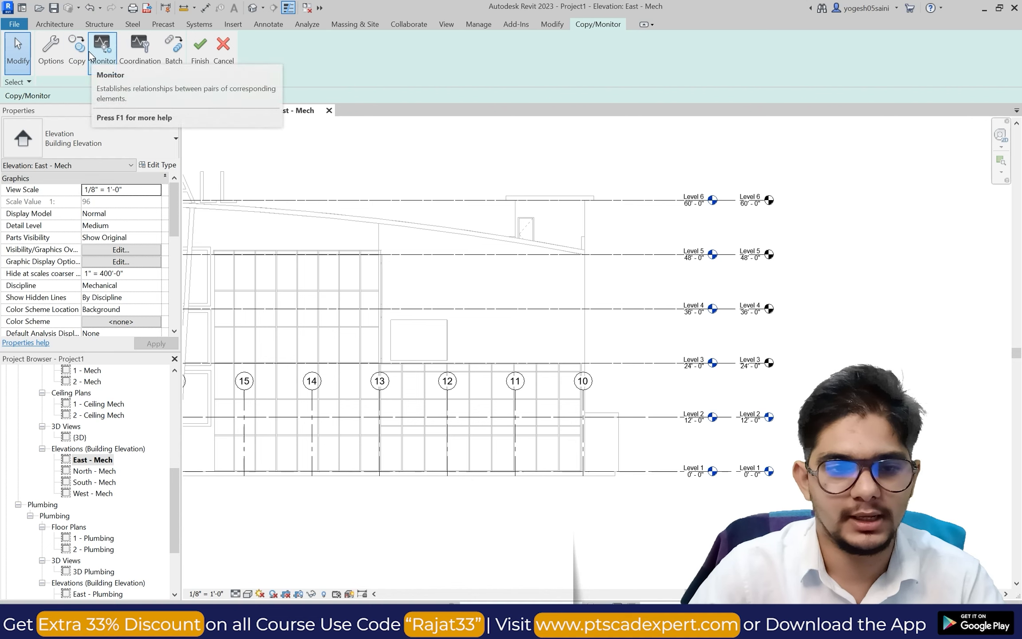
# Monitor the project's Level 2 and Level 1 against the matching linked levels and finish Copy/Monitor.
pyautogui.click(102, 50)
pyautogui.click(722, 414)
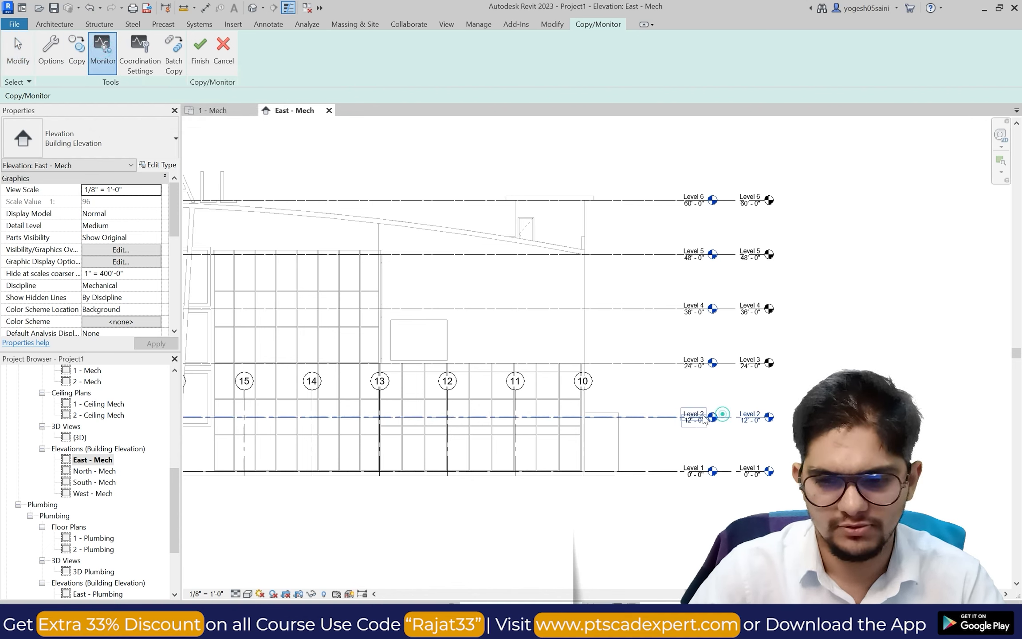
pyautogui.click(565, 419)
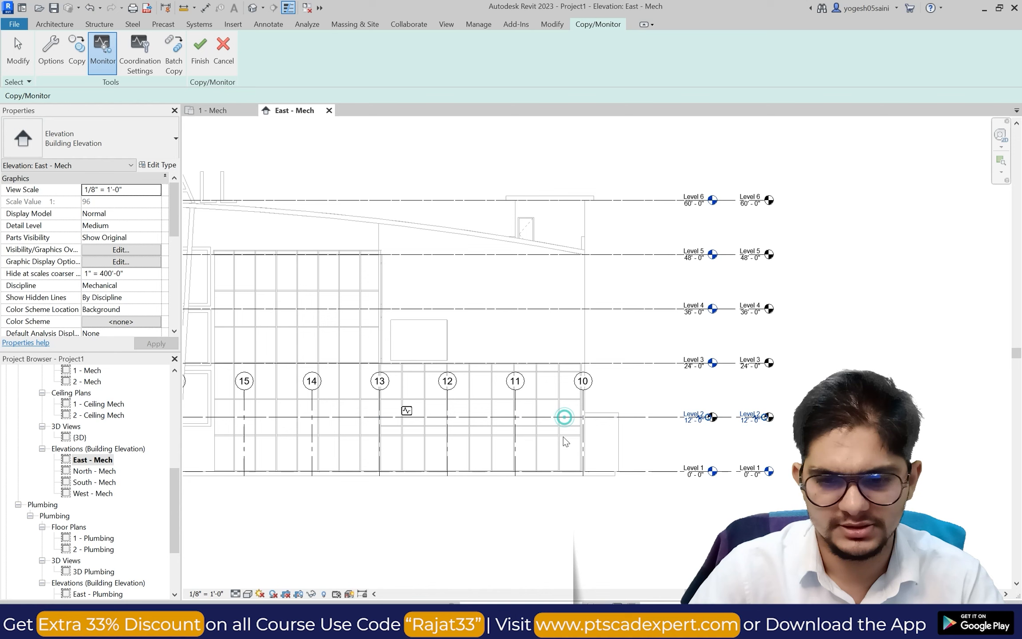
pyautogui.click(661, 470)
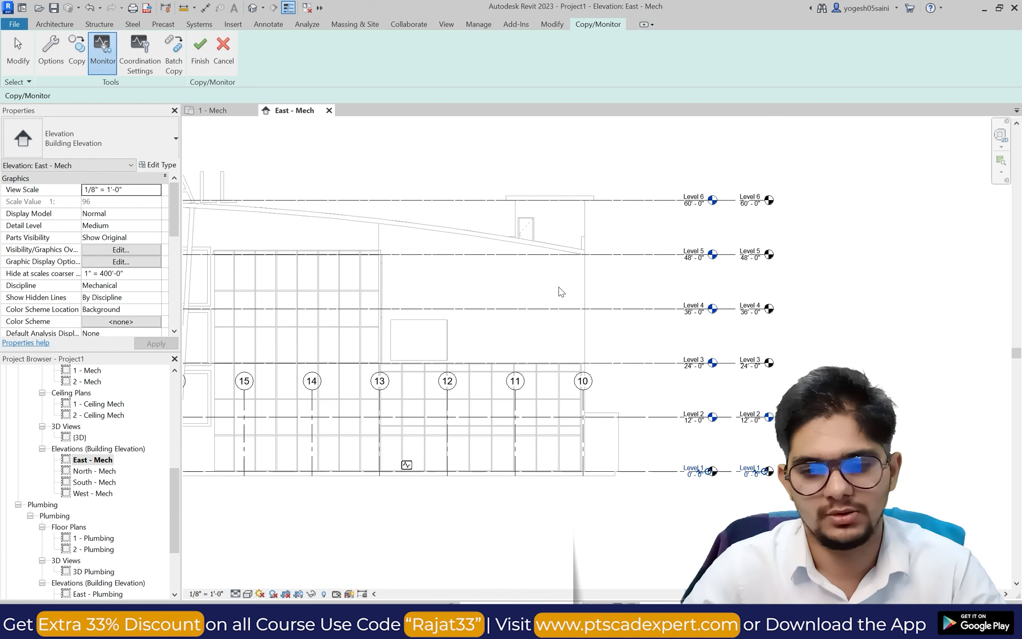
pyautogui.press('Escape')
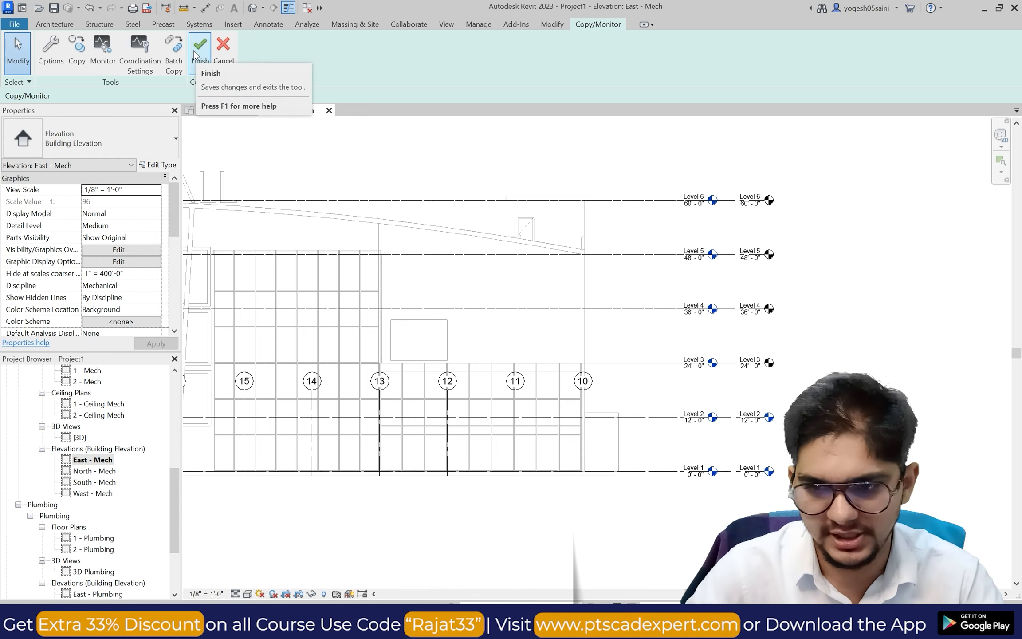
pyautogui.click(198, 52)
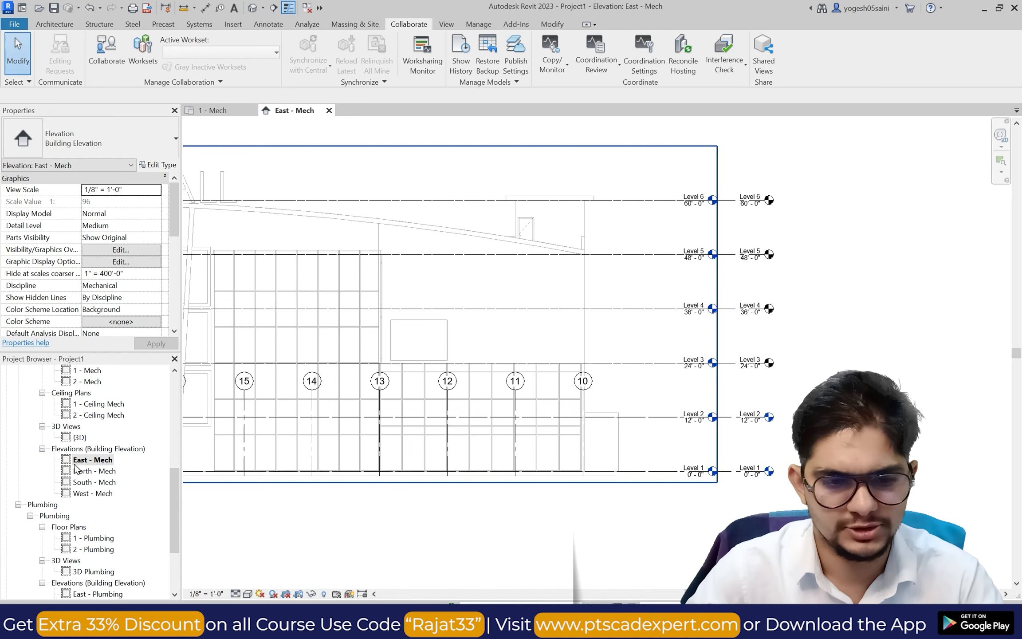
# Open the 1 - Mech floor plan of the HVAC views.
pyautogui.scroll(1, 83, 457)
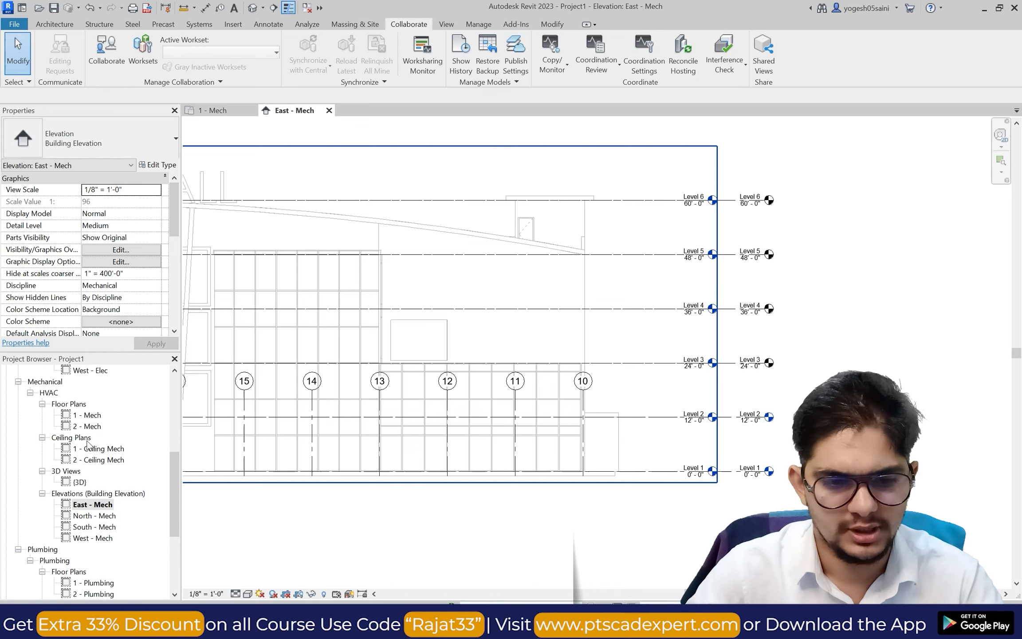
pyautogui.doubleClick(87, 415)
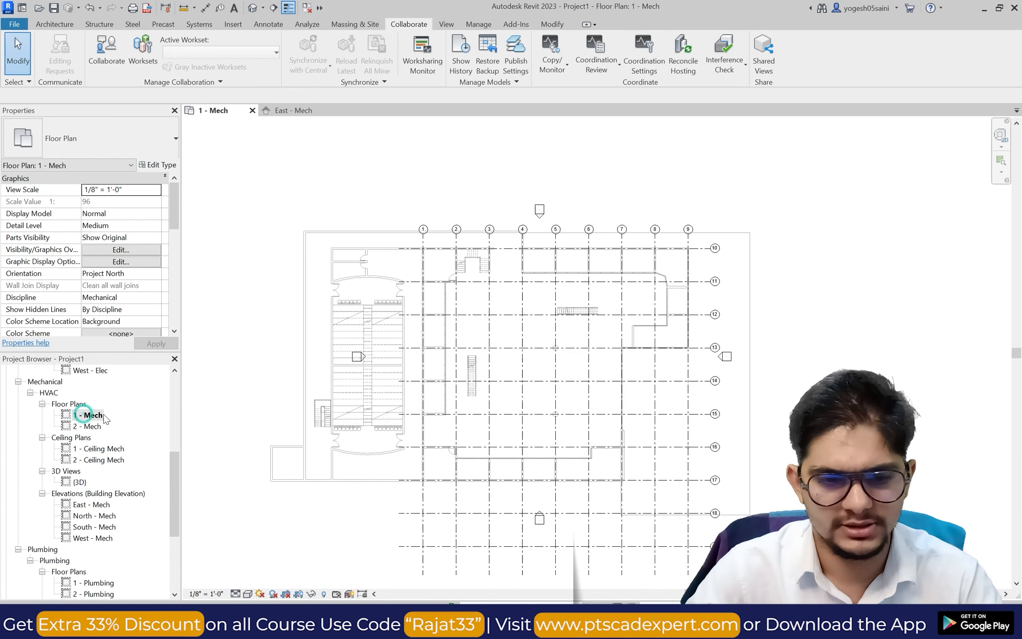
pyautogui.scroll(-1, 523, 248)
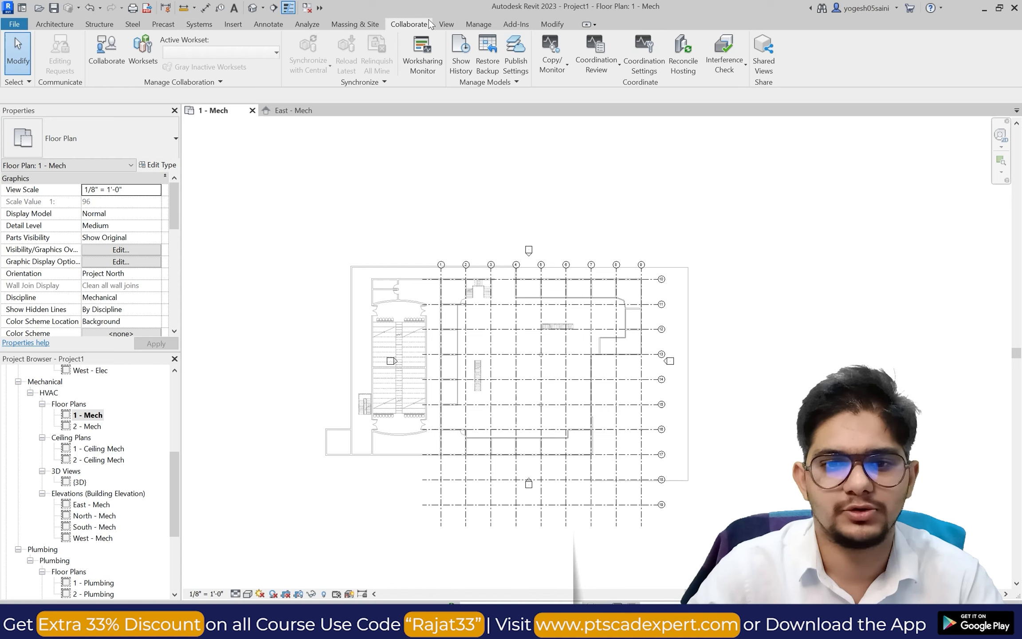
# Start a new floor plan view with the Do not duplicate existing views option turned off.
pyautogui.click(448, 24)
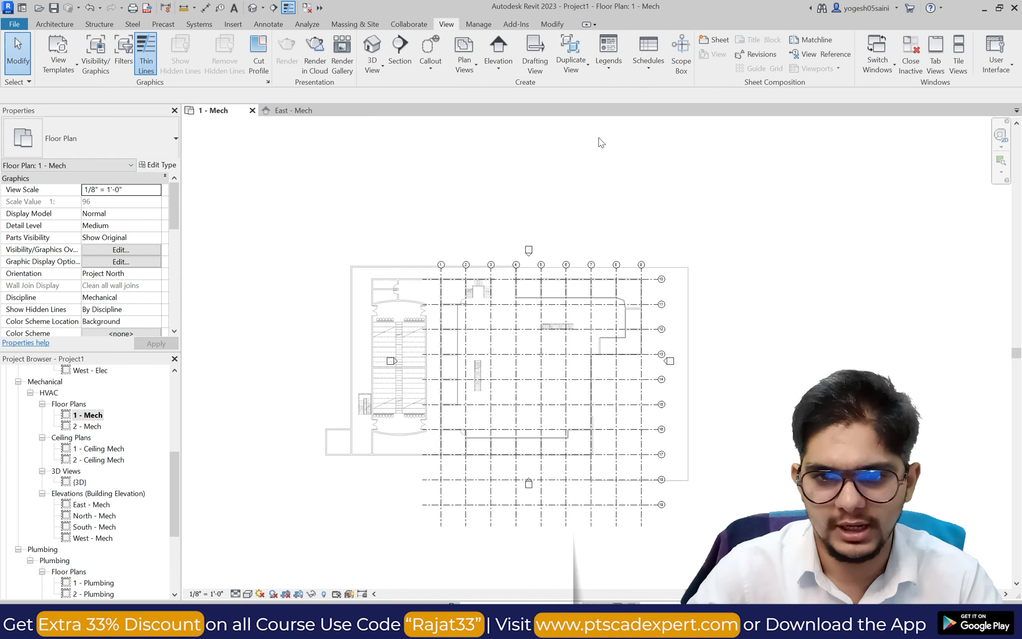
pyautogui.click(457, 59)
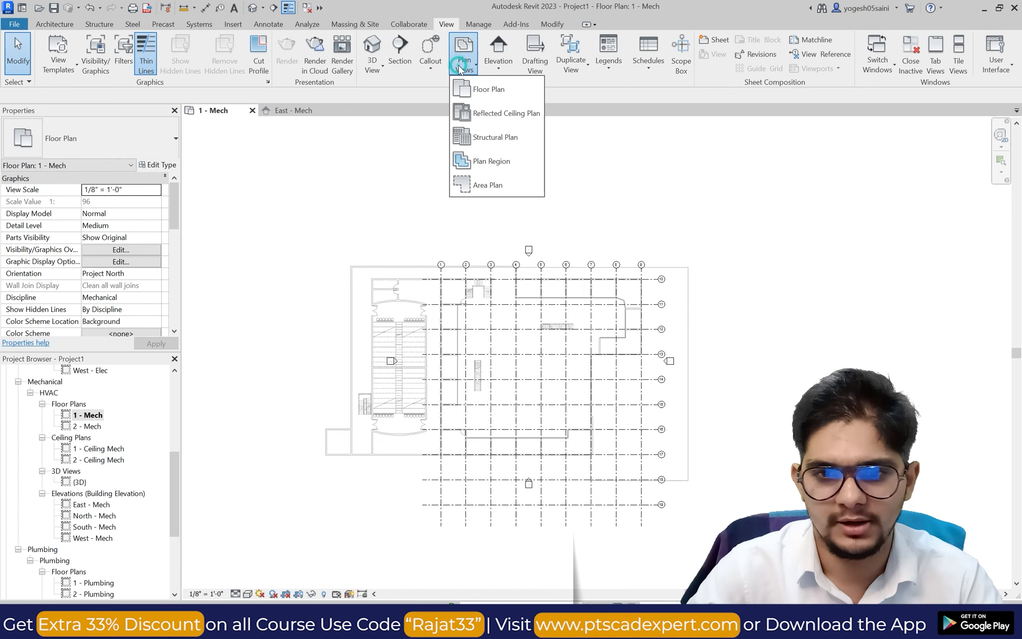
pyautogui.click(496, 91)
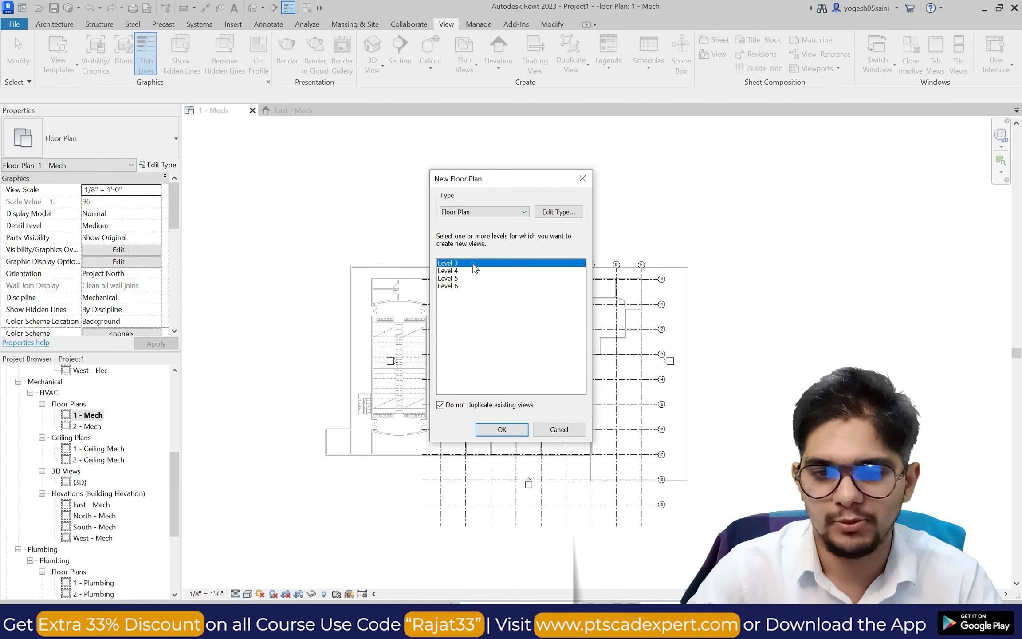
pyautogui.moveTo(474, 268)
pyautogui.mouseDown()
pyautogui.moveTo(474, 293)
pyautogui.moveTo(480, 257)
pyautogui.mouseUp()
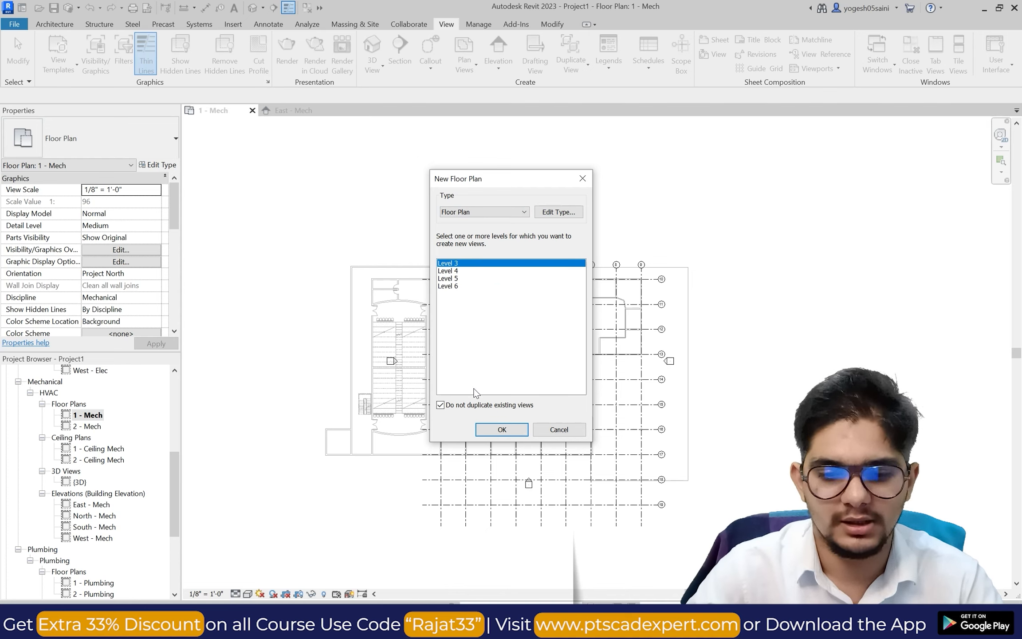
pyautogui.click(440, 405)
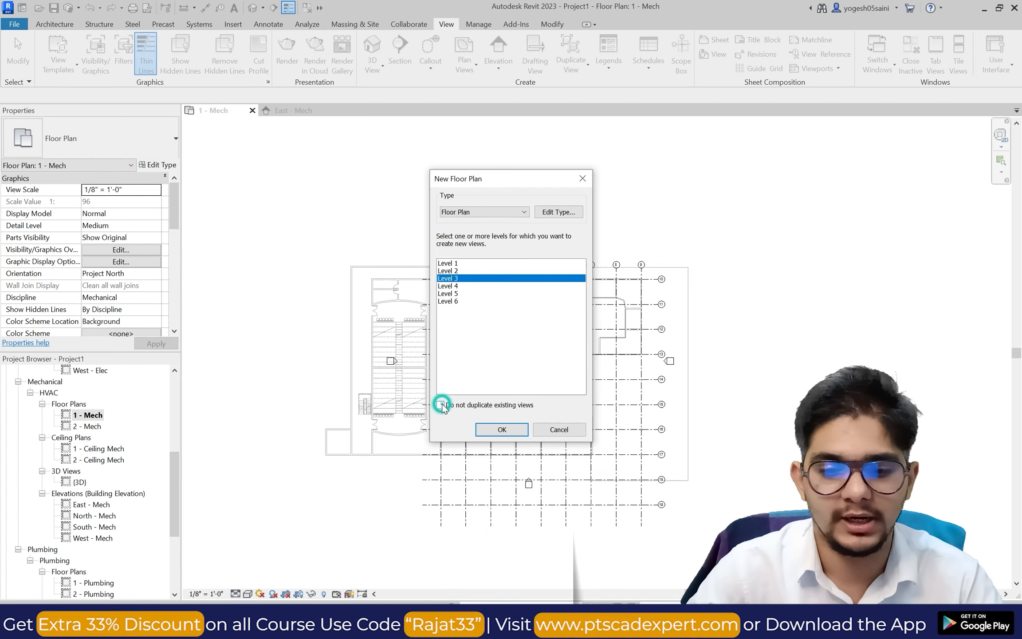
# Assign the Mechanical Plan view template to the Floor Plan type and create floor plan views for Levels 3 to 6.
pyautogui.click(560, 213)
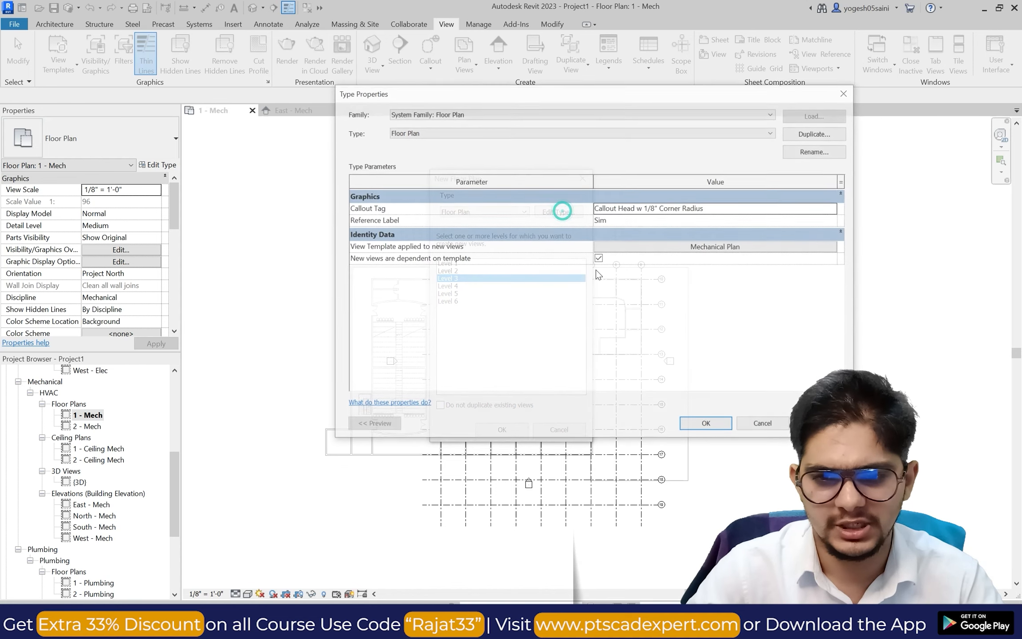
pyautogui.click(690, 248)
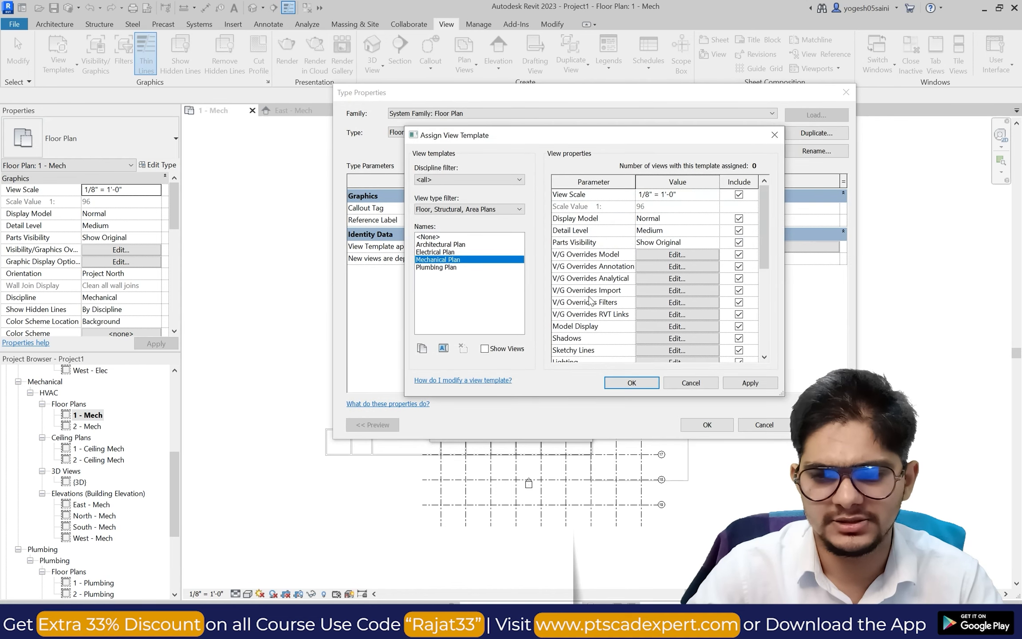
pyautogui.scroll(-5, 590, 302)
pyautogui.click(747, 383)
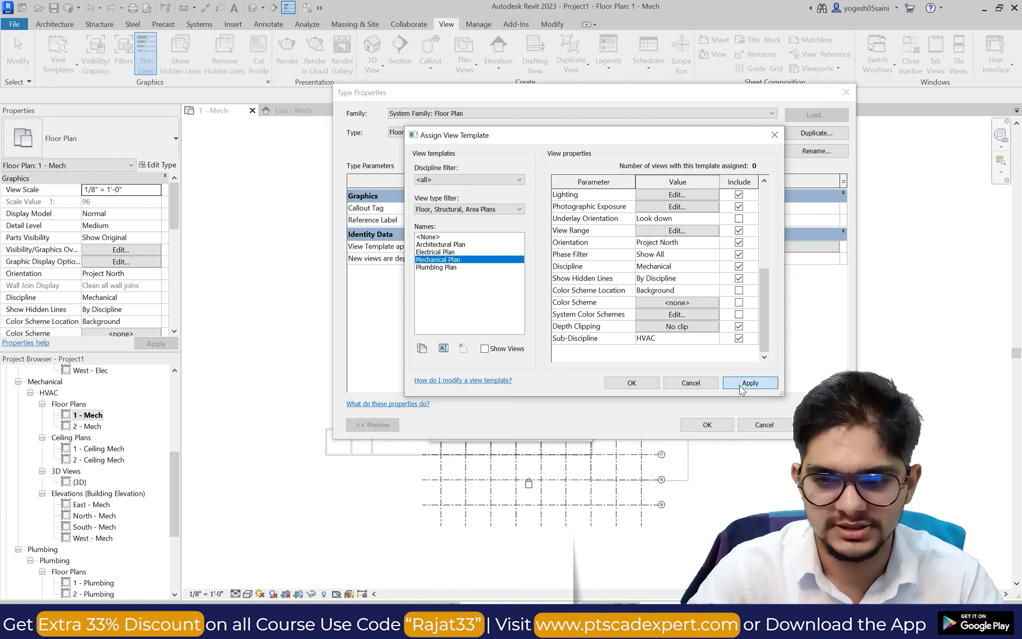
pyautogui.click(632, 382)
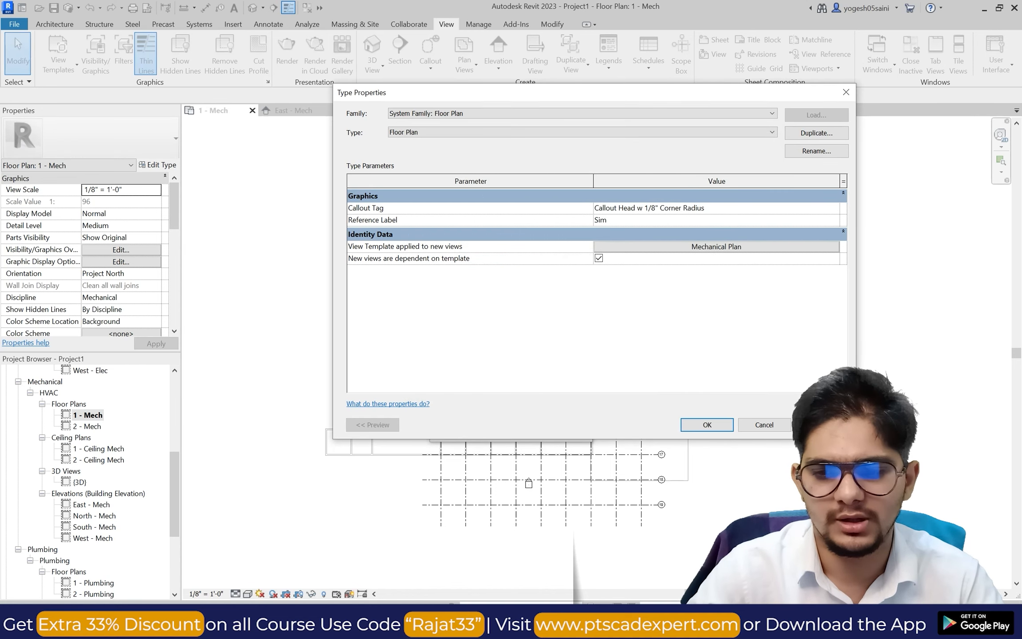
pyautogui.click(707, 425)
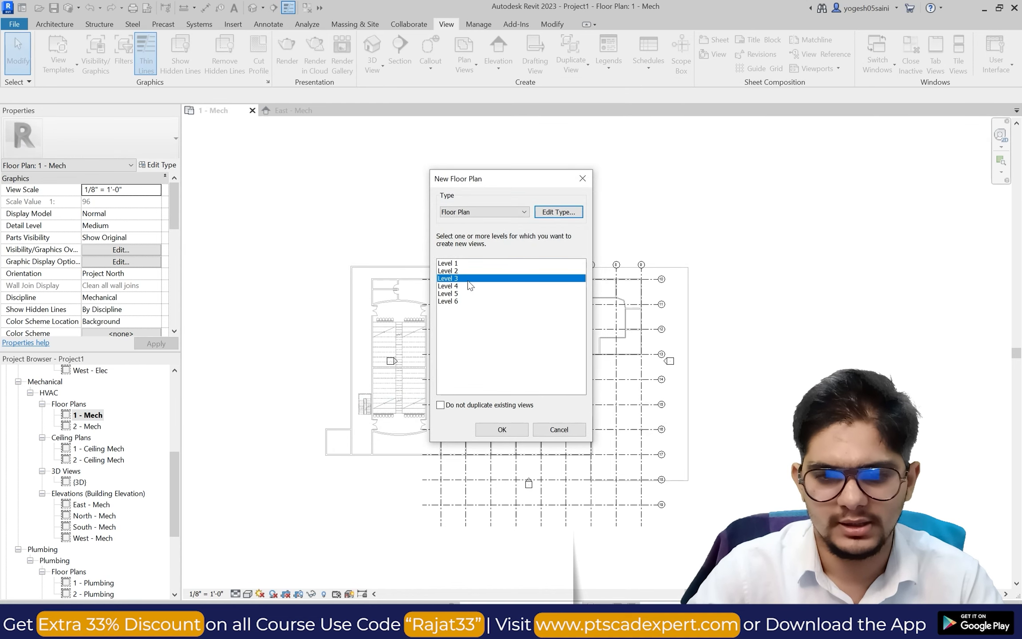
pyautogui.moveTo(468, 281); pyautogui.dragTo(461, 302)
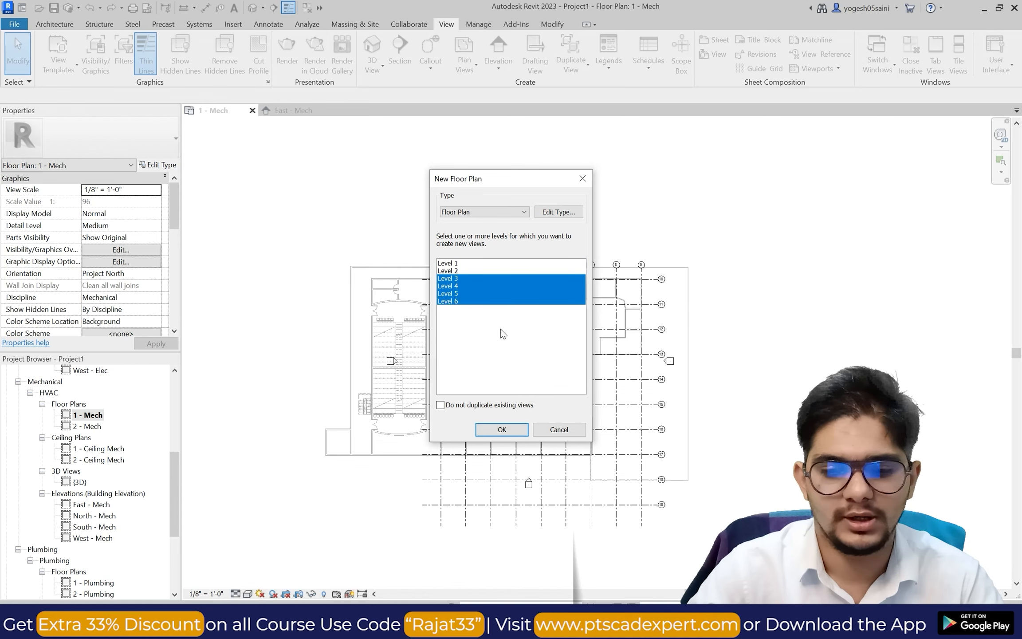
pyautogui.click(505, 429)
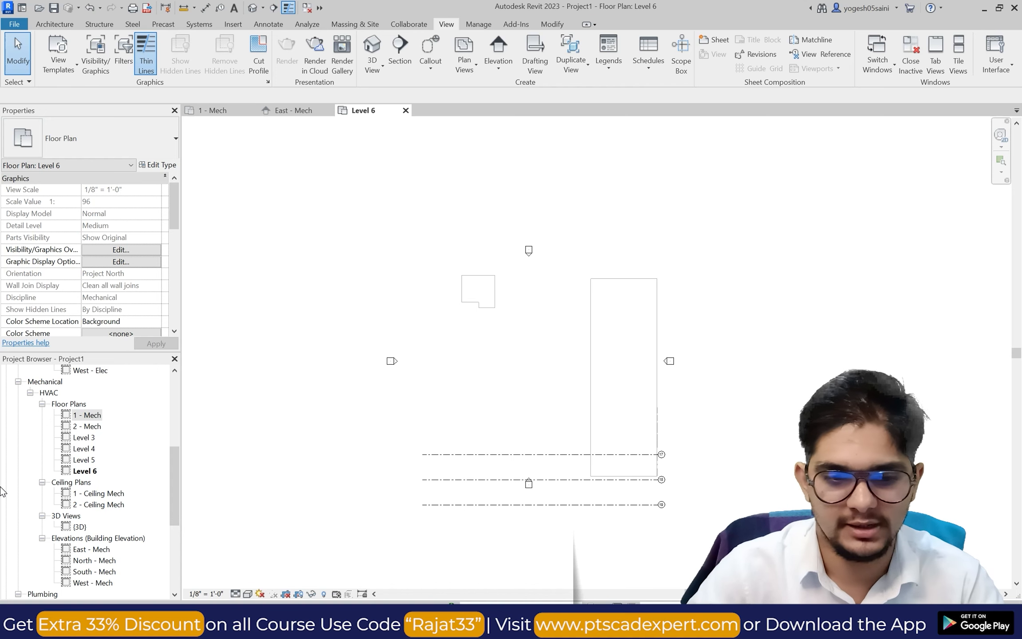
# Open the Level 3 HVAC floor plan and rename it 3 - Mech without renaming the corresponding level and views.
pyautogui.doubleClick(91, 438)
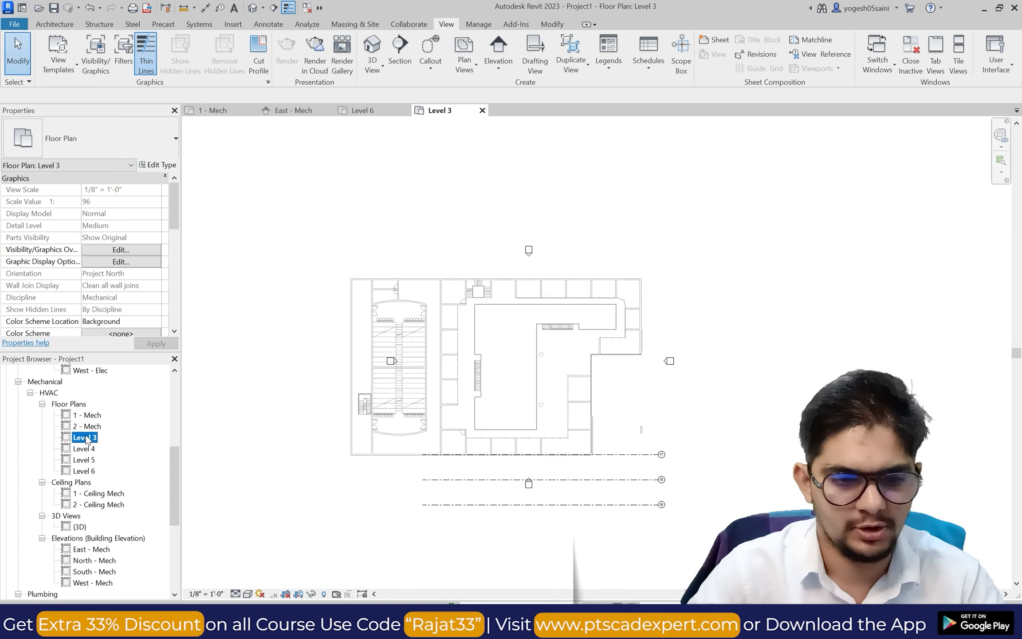
pyautogui.rightClick(86, 438)
pyautogui.click(134, 330)
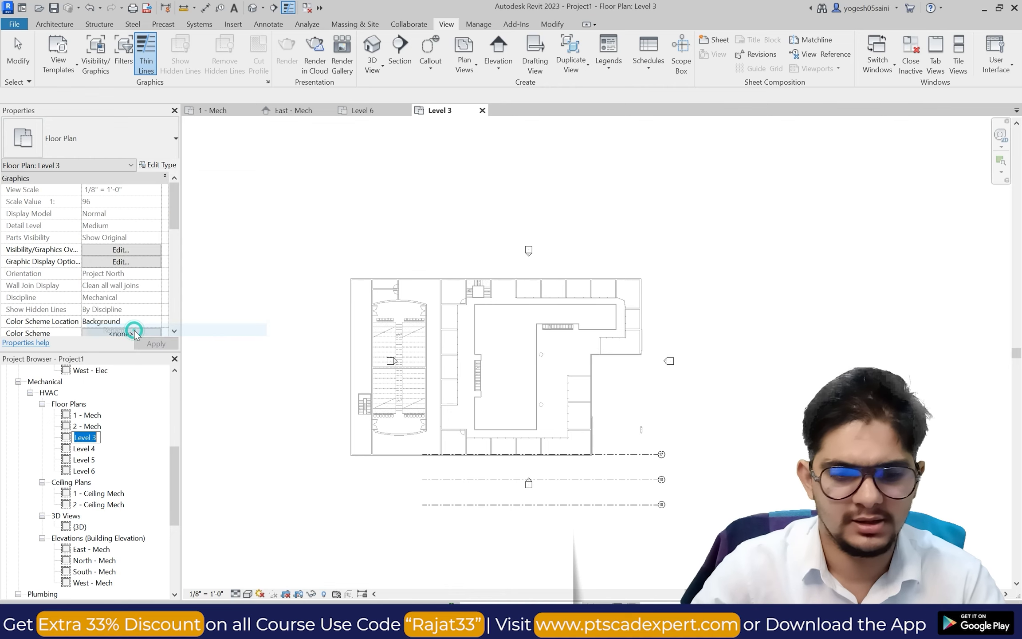
pyautogui.press('BackSpace')
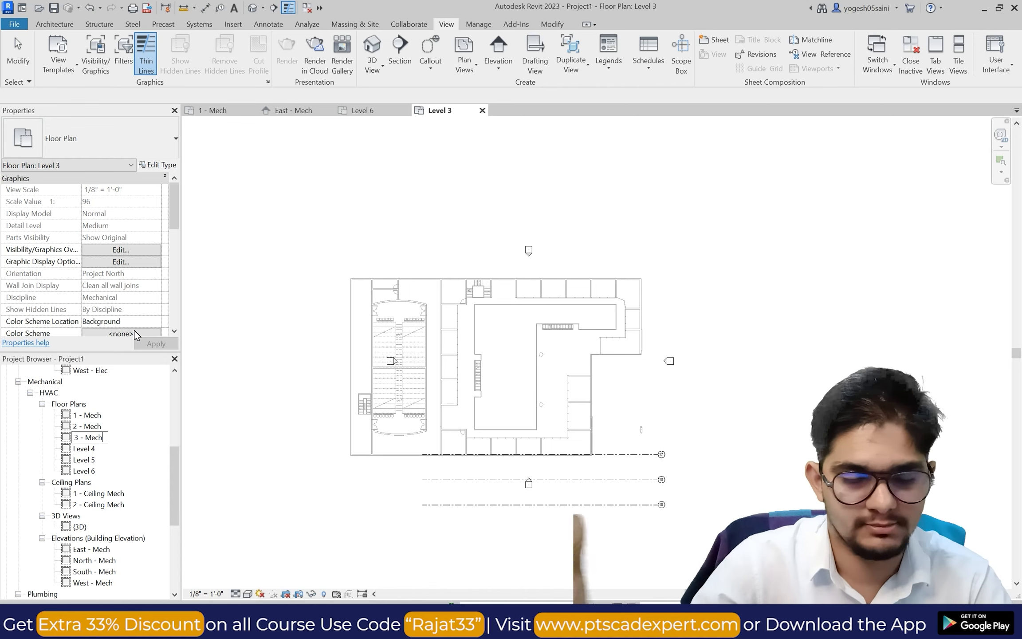
pyautogui.click(329, 390)
pyautogui.click(601, 319)
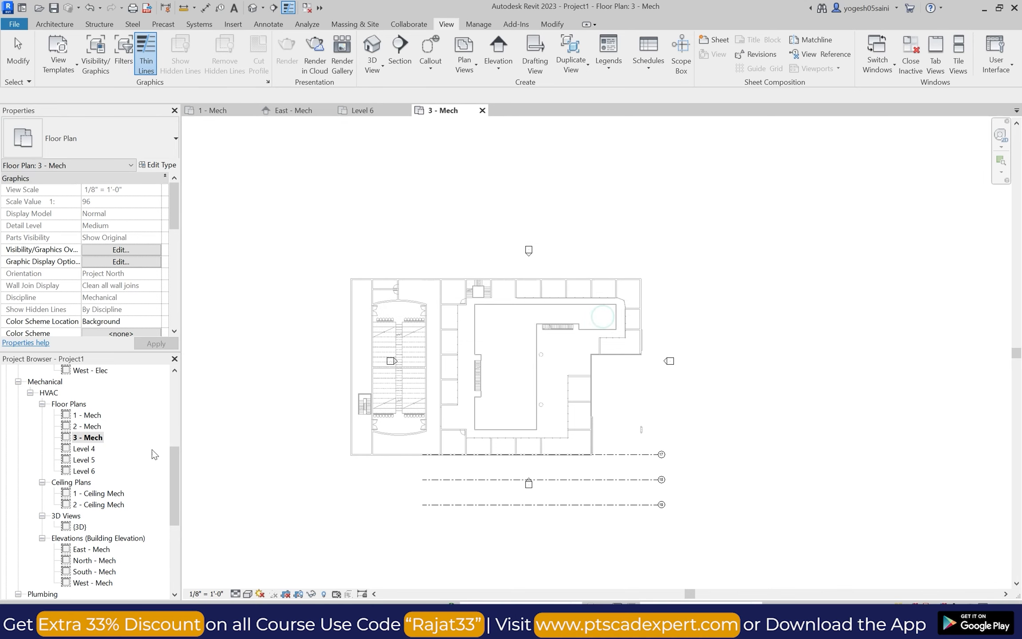
# Rename the Level 4 HVAC floor plan as 4 - Mech without renaming the corresponding level and views.
pyautogui.rightClick(82, 449)
pyautogui.click(130, 340)
pyautogui.press('BackSpace')
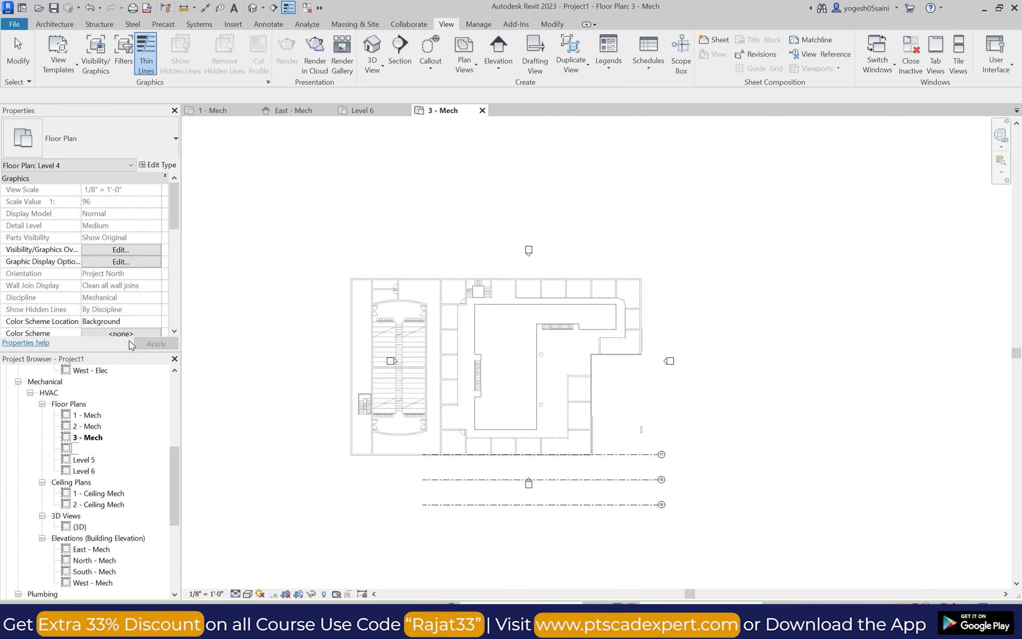
pyautogui.write('4 - Mech')
pyautogui.press('Return')
pyautogui.click(597, 320)
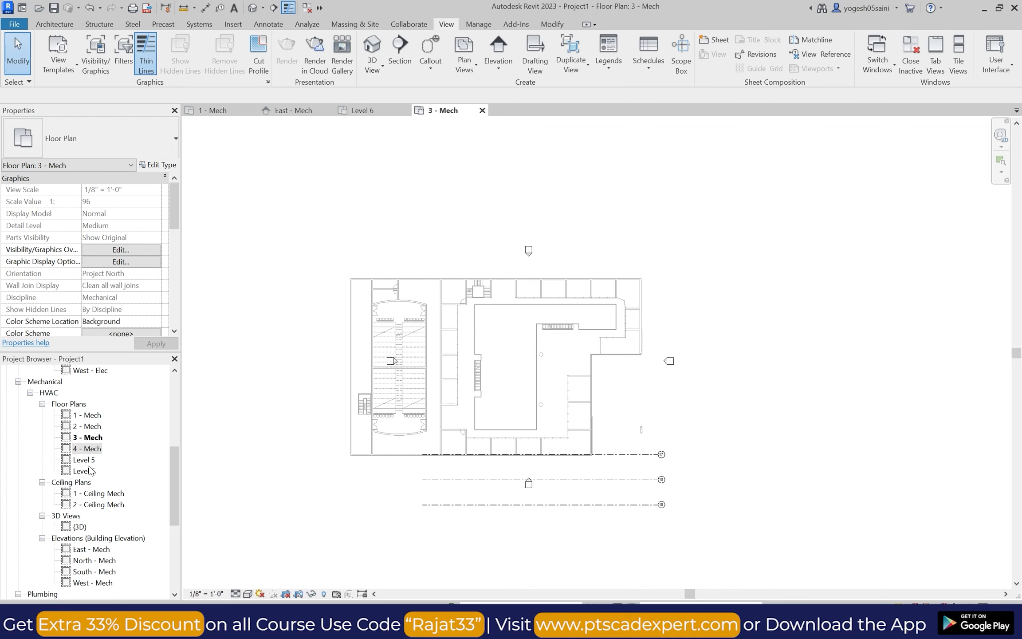
# Rename the Level 5 HVAC floor plan as 5 - Mech without renaming the corresponding level and views.
pyautogui.rightClick(84, 459)
pyautogui.click(140, 357)
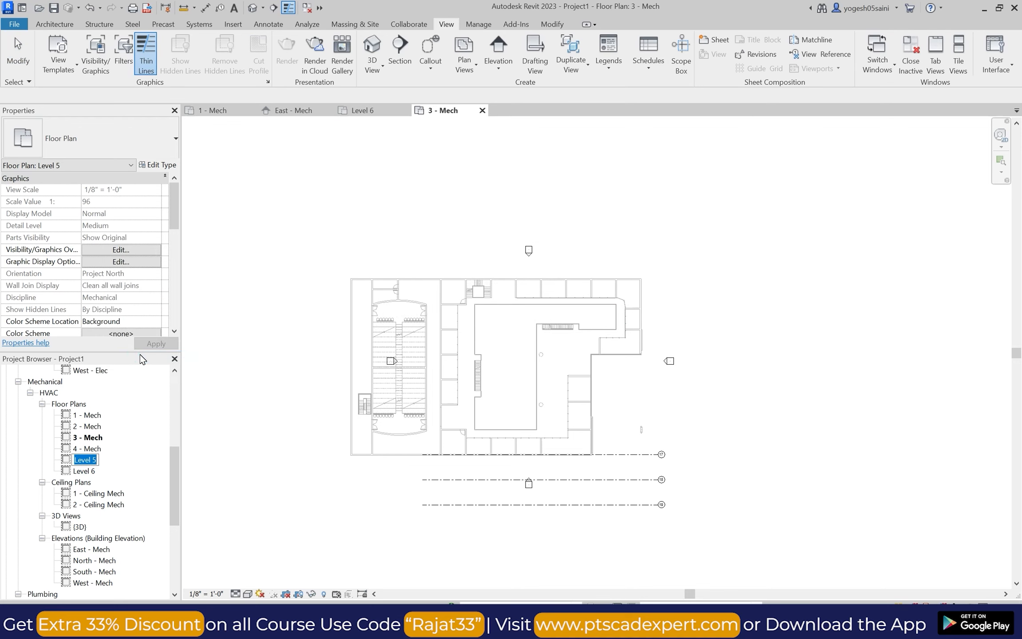
pyautogui.press('BackSpace')
pyautogui.press('Return')
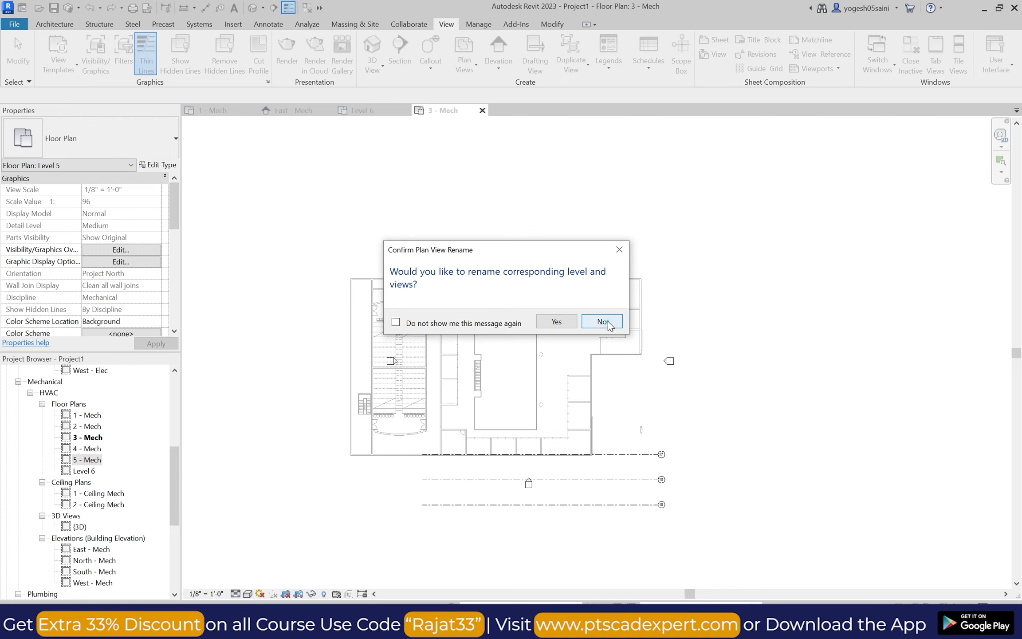
pyautogui.click(604, 320)
# Rename the Level 6 HVAC floor plan as 6 - Mech without renaming the corresponding level and views.
pyautogui.rightClick(86, 471)
pyautogui.click(138, 361)
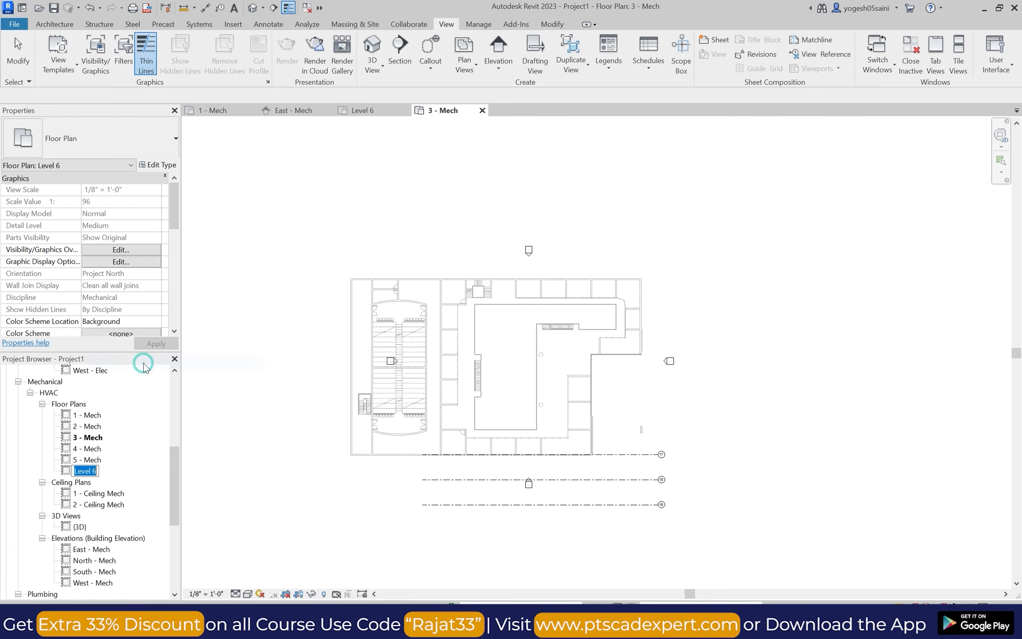
pyautogui.press('BackSpace')
pyautogui.write('6 - Mech')
pyautogui.press('Return')
pyautogui.click(601, 322)
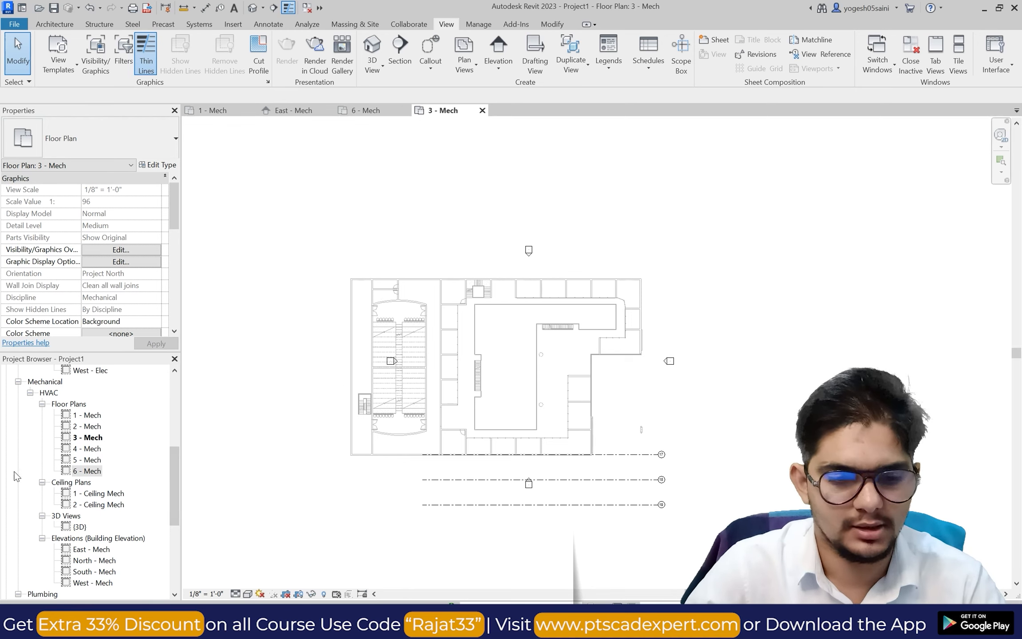
# From the 1 - Ceiling Mech view, start new reflected ceiling plans for Levels 3 to 6 with Do not duplicate existing views turned off.
pyautogui.scroll(-1, 103, 429)
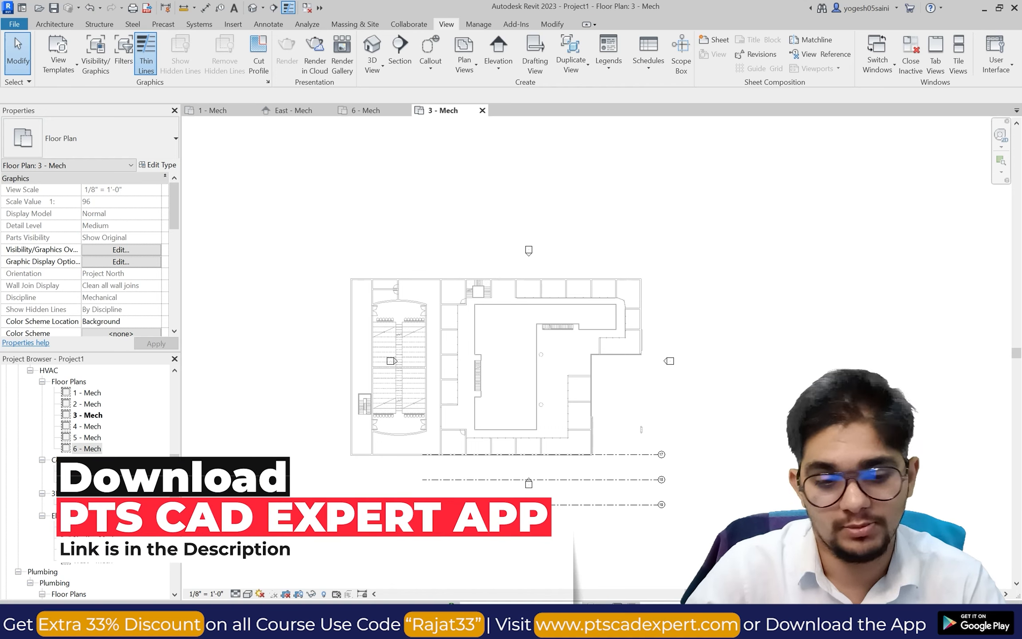
pyautogui.doubleClick(100, 471)
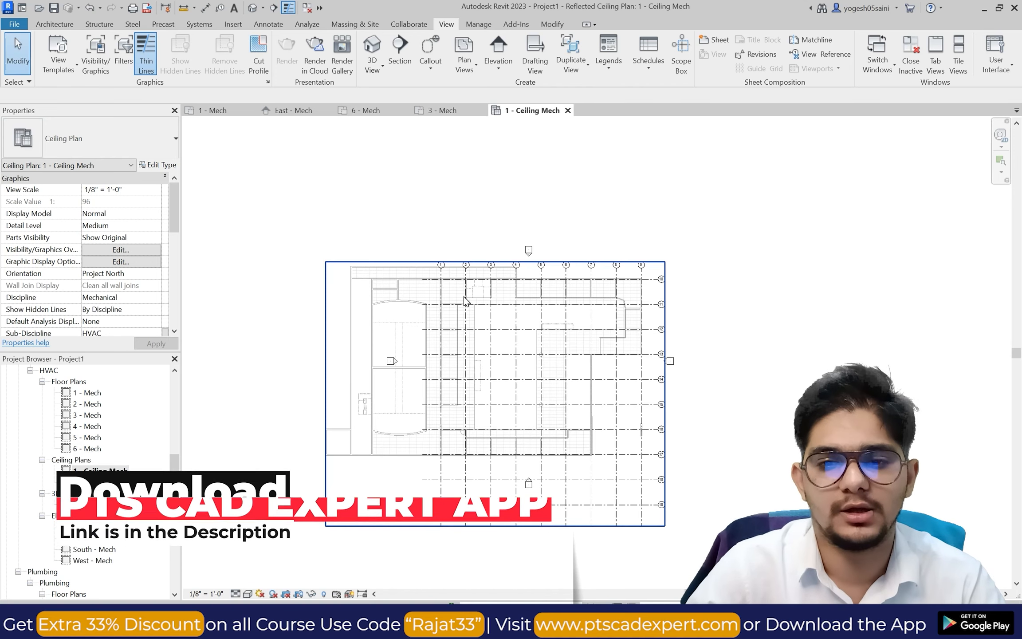
pyautogui.click(464, 63)
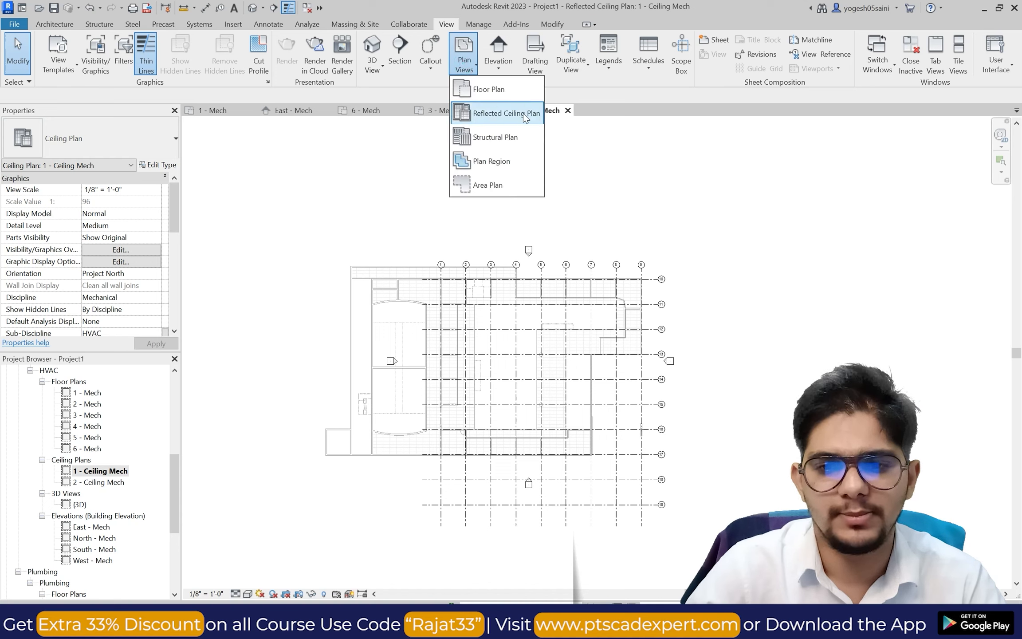
pyautogui.click(524, 115)
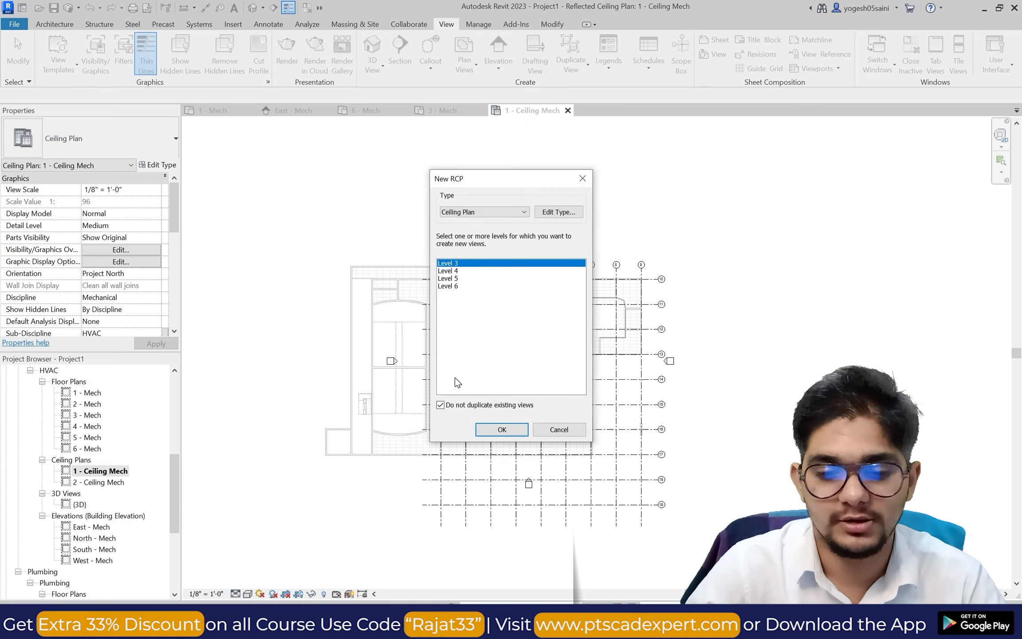
pyautogui.click(467, 408)
pyautogui.moveTo(469, 280); pyautogui.dragTo(468, 309)
# Assign the Mechanical Ceiling view template to the Ceiling Plan type and create the selected reflected ceiling plans.
pyautogui.click(563, 213)
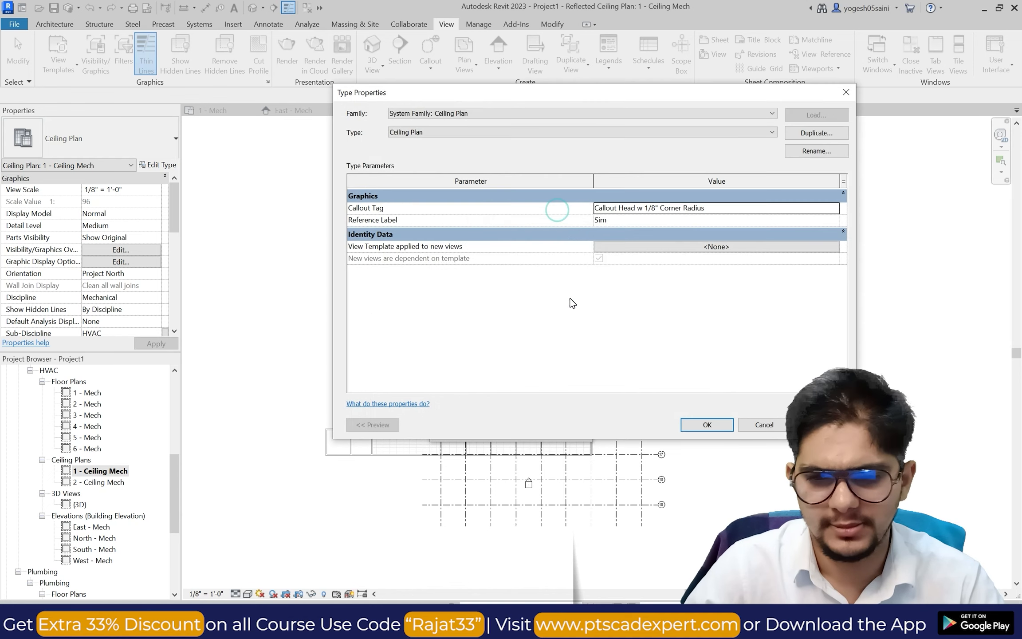
pyautogui.click(681, 249)
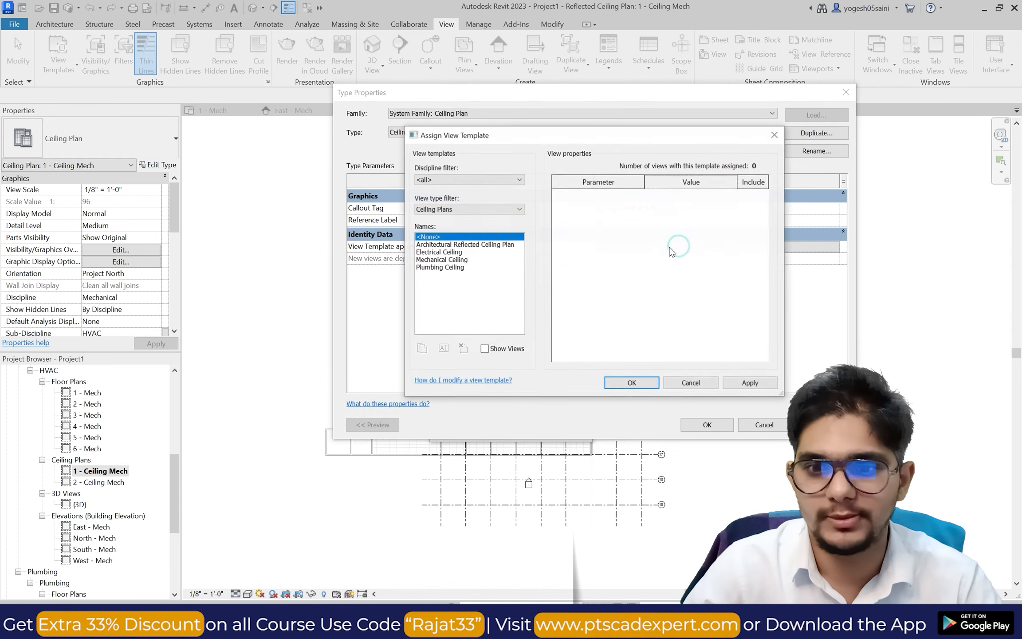
pyautogui.click(441, 260)
pyautogui.scroll(-5, 604, 284)
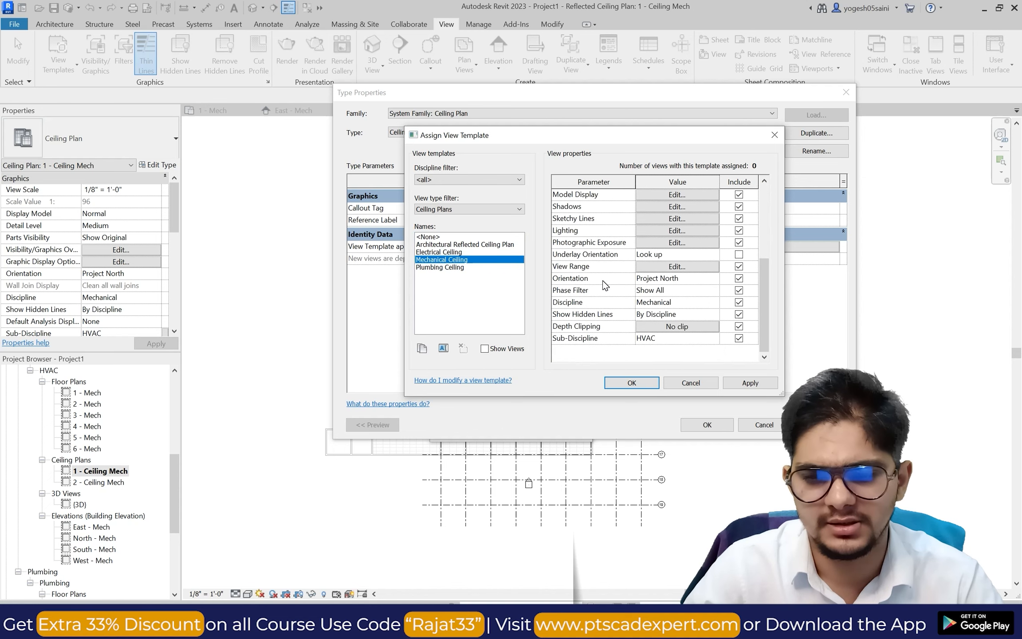
pyautogui.click(749, 383)
pyautogui.click(652, 383)
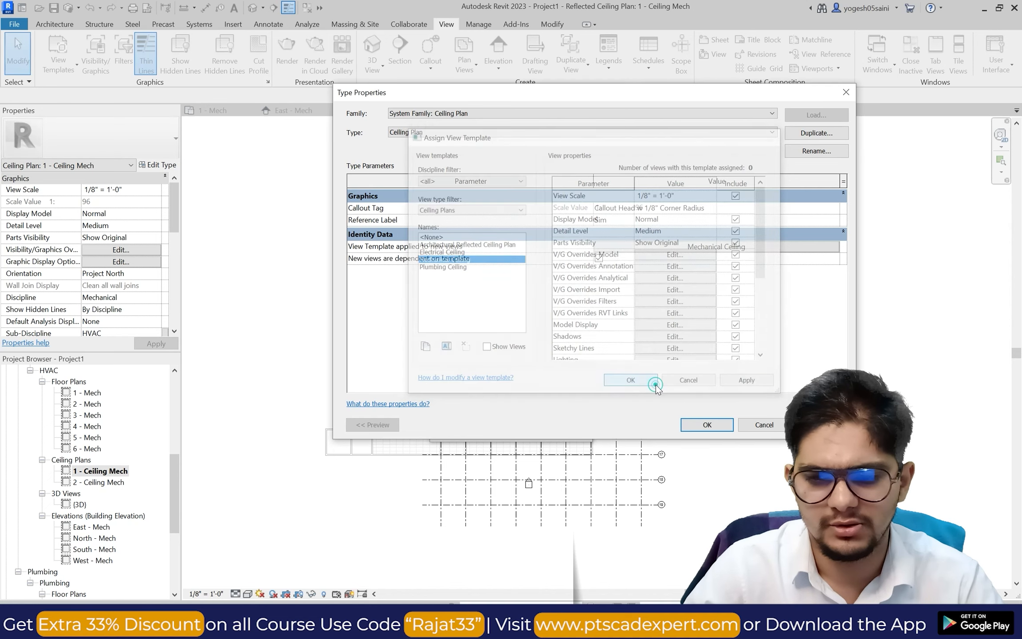
pyautogui.click(706, 424)
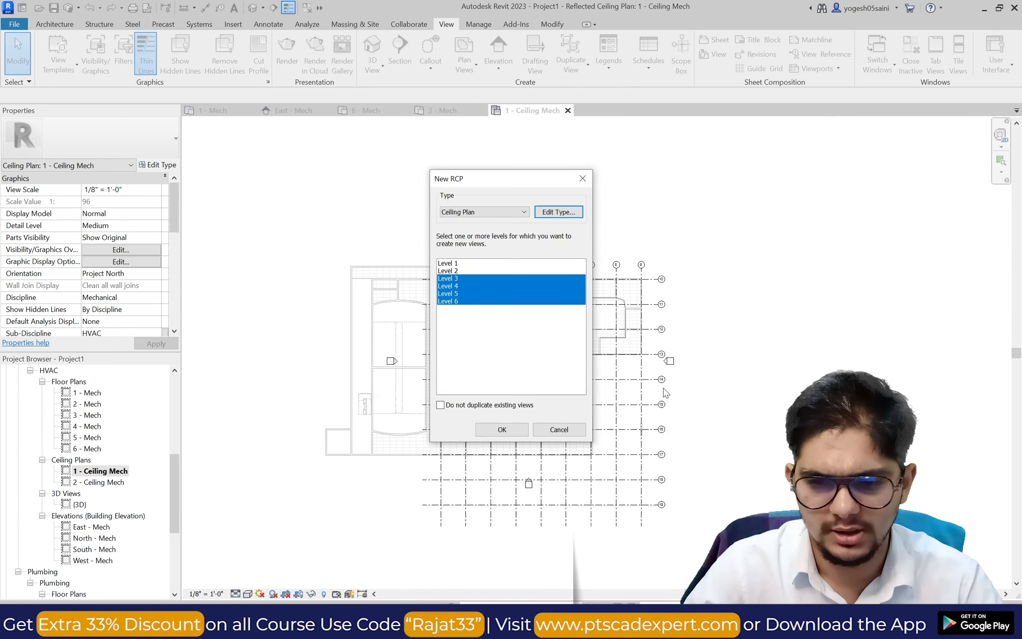
pyautogui.click(500, 429)
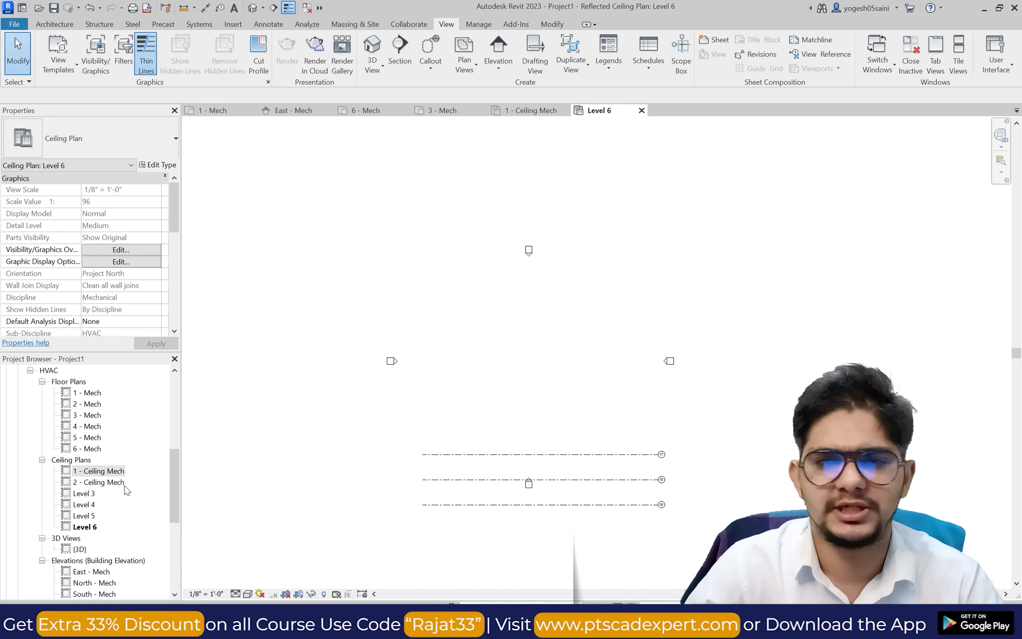
# Open the Level 3 ceiling plan and rename it as 3 - Ceiling Mech without renaming the corresponding level and views.
pyautogui.doubleClick(84, 495)
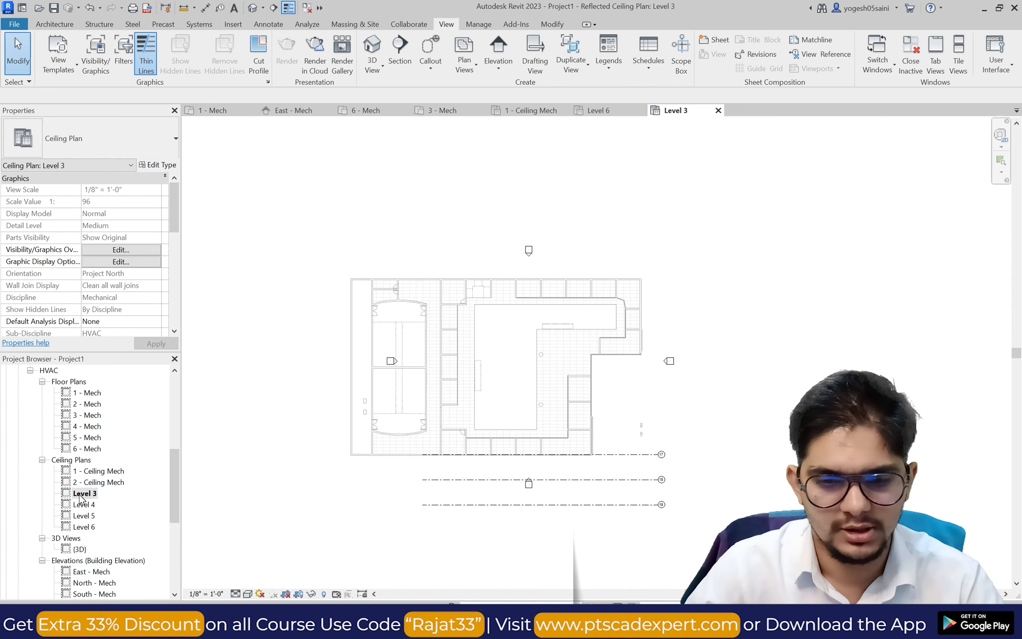
pyautogui.rightClick(82, 497)
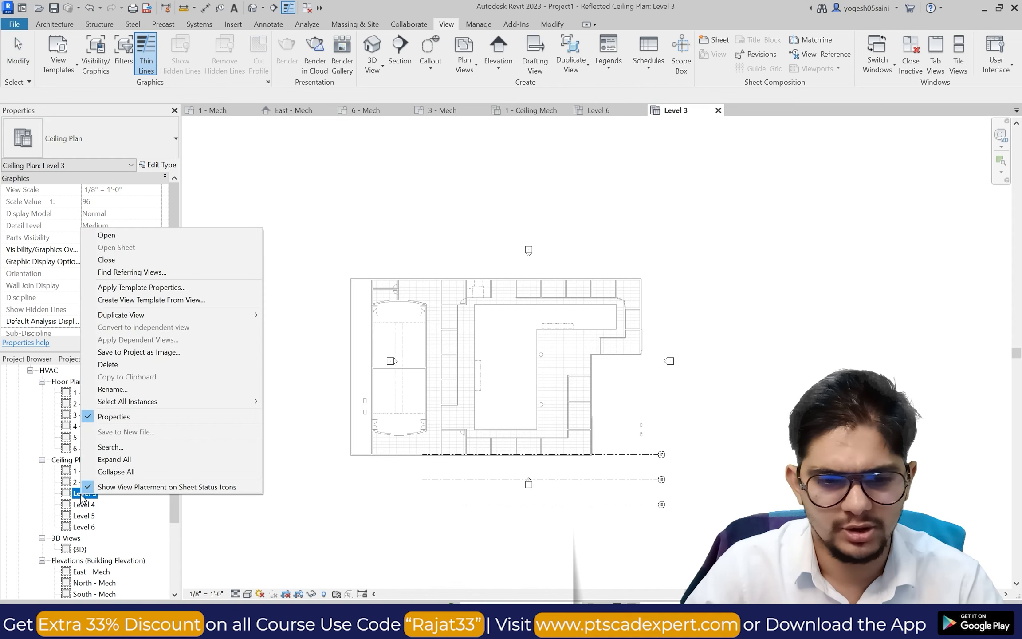
pyautogui.click(132, 390)
pyautogui.write('3')
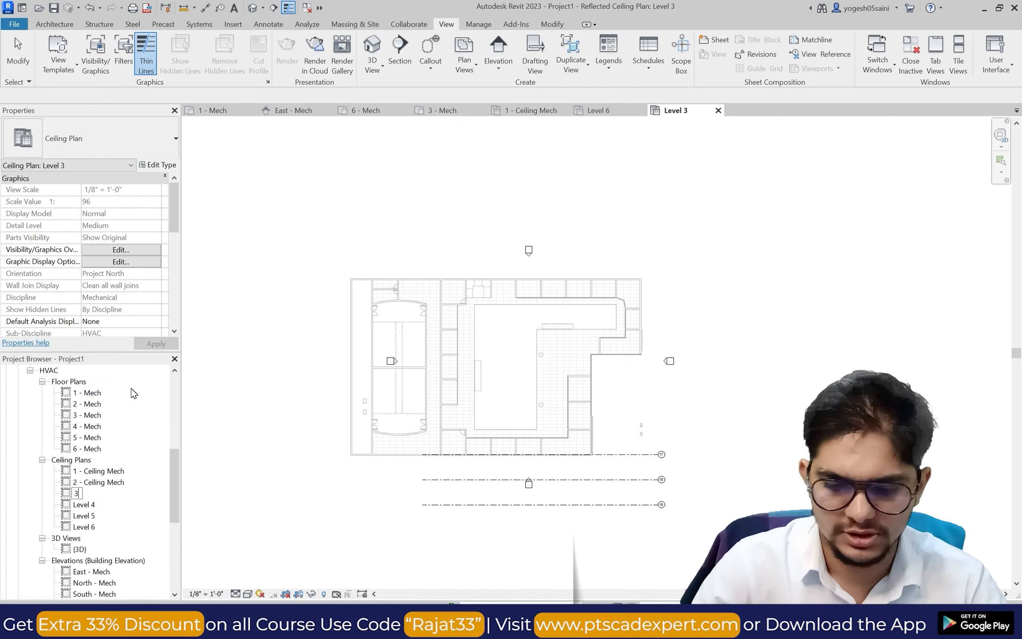
pyautogui.write(' -')
pyautogui.press('capslock')
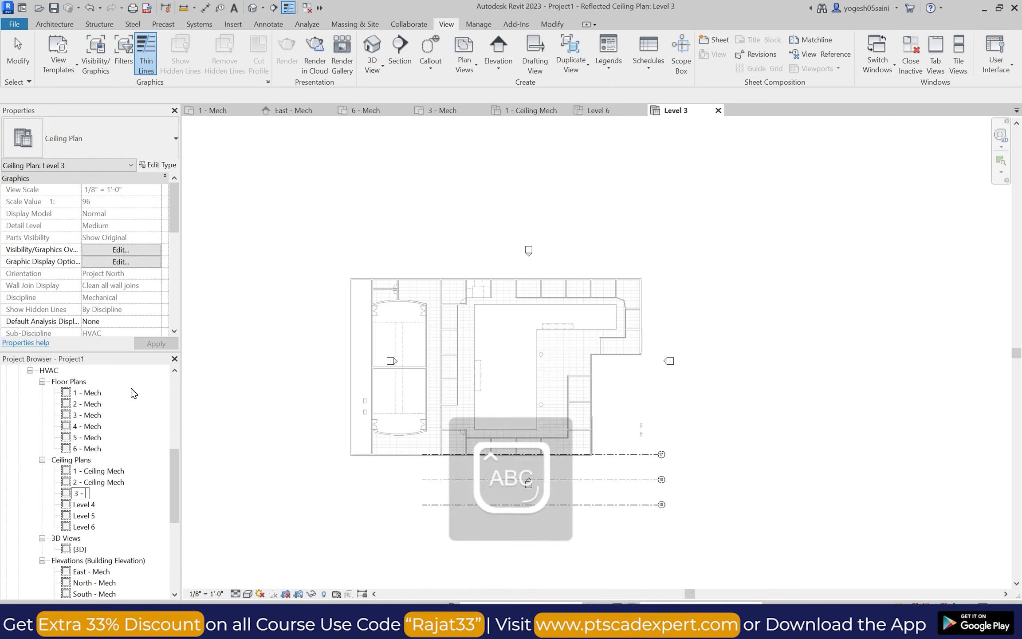
pyautogui.press('capslock')
pyautogui.write('Ceiling Mech')
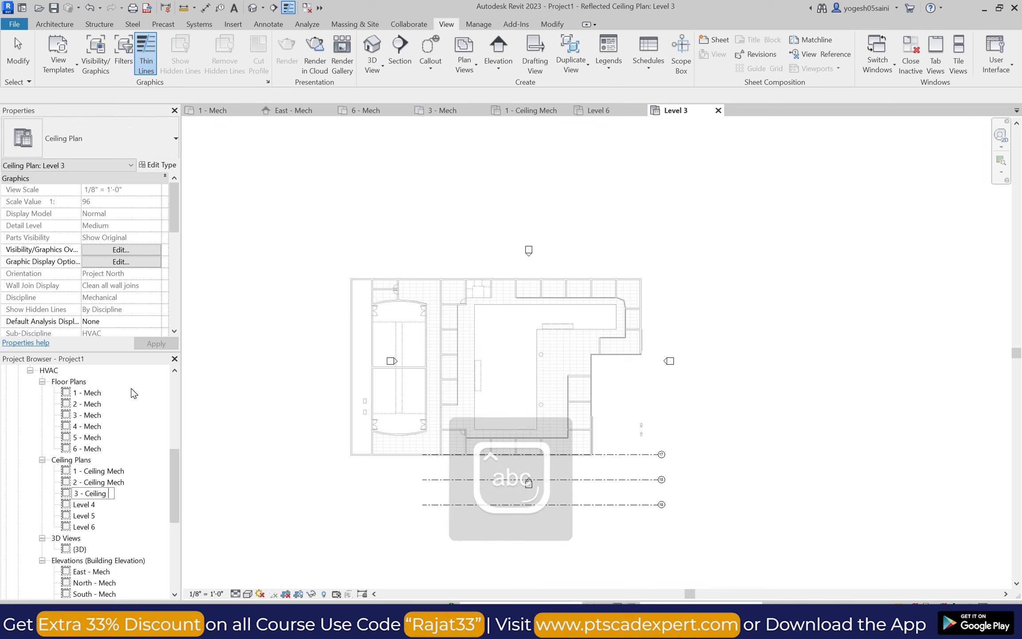
pyautogui.click(315, 384)
pyautogui.click(611, 322)
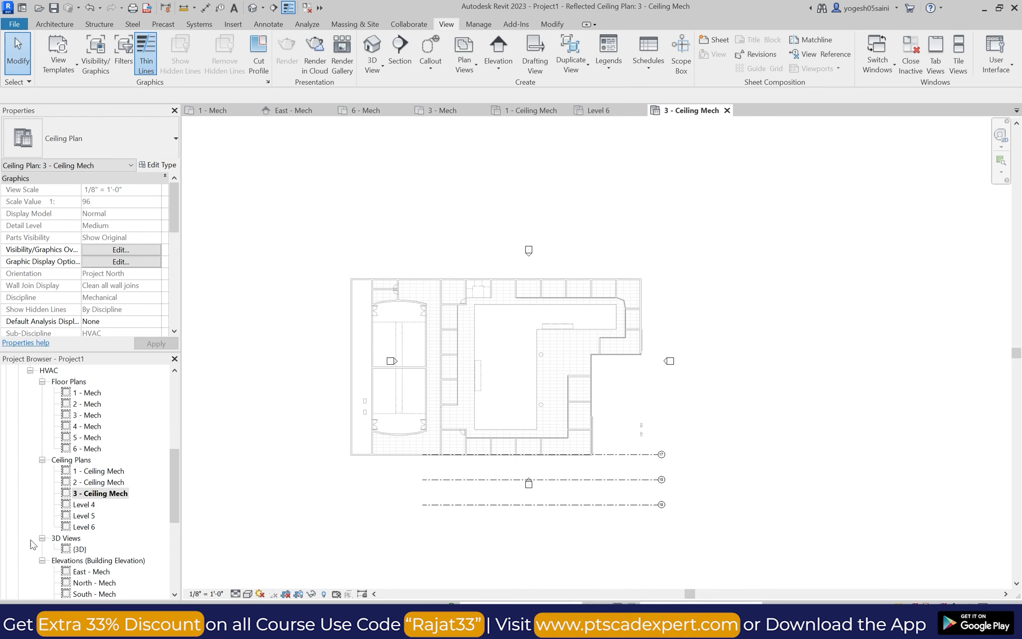
# Rename the Level 4 ceiling plan as 4 - Ceiling Mech without renaming the corresponding level and views.
pyautogui.rightClick(78, 503)
pyautogui.click(128, 398)
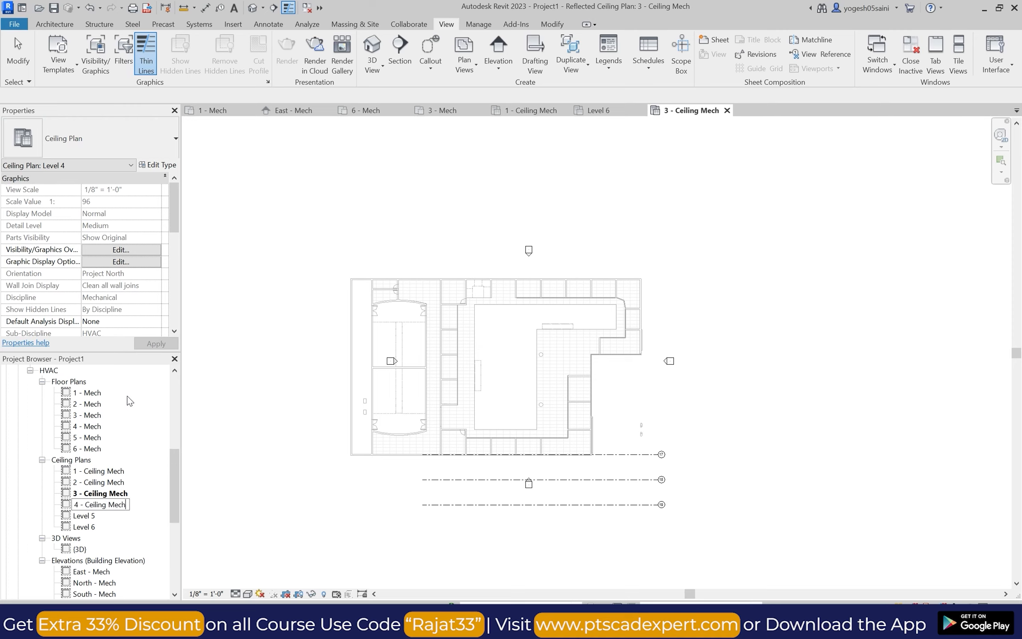
pyautogui.click(612, 322)
# Rename the Level 5 ceiling plan as 5 - Ceiling Mech without renaming the corresponding level and views.
pyautogui.rightClick(84, 516)
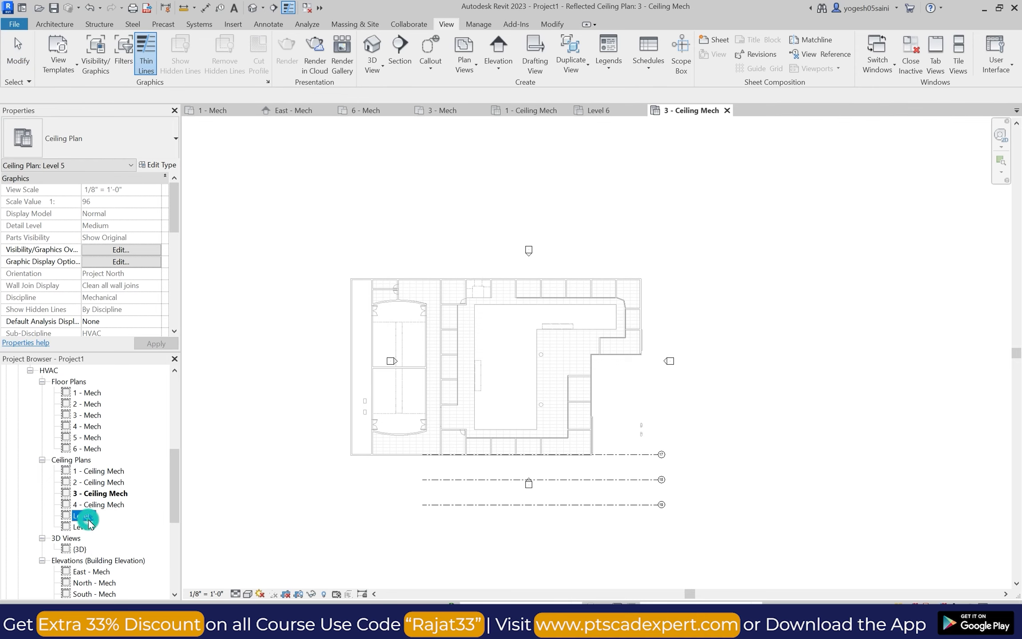
pyautogui.click(120, 414)
pyautogui.click(374, 369)
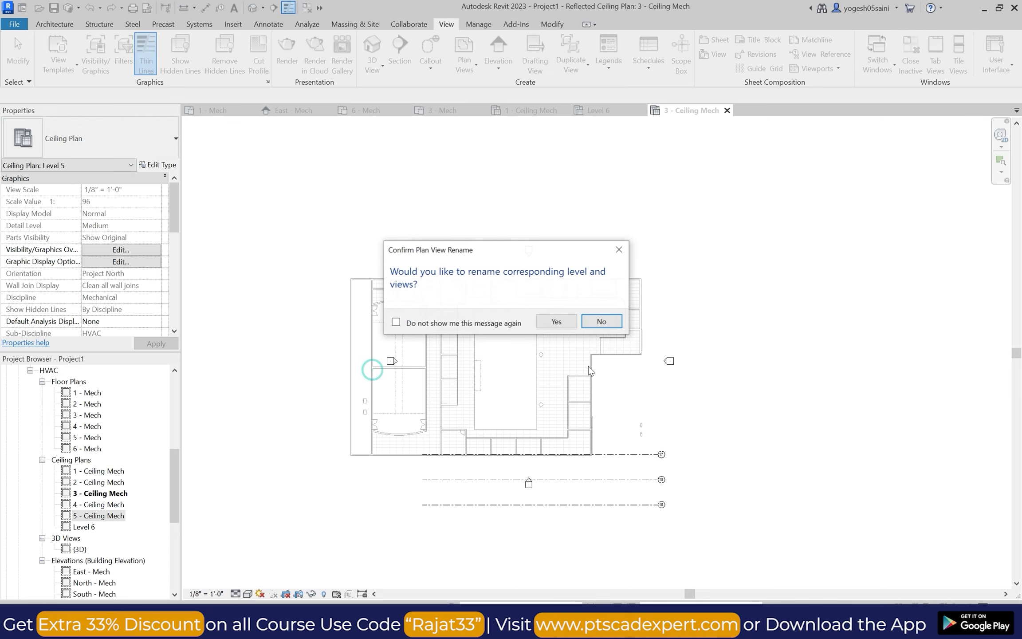
pyautogui.click(598, 320)
# Rename the Level 6 ceiling plan as 6 - Ceiling Mech without renaming the corresponding level and views.
pyautogui.click(89, 527)
pyautogui.rightClick(89, 528)
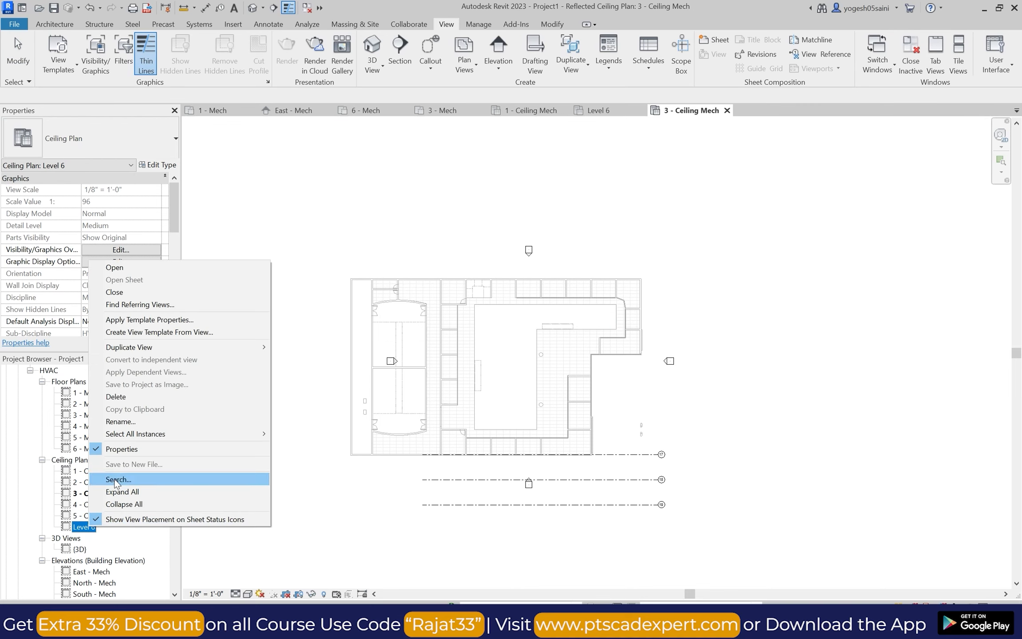
pyautogui.click(136, 417)
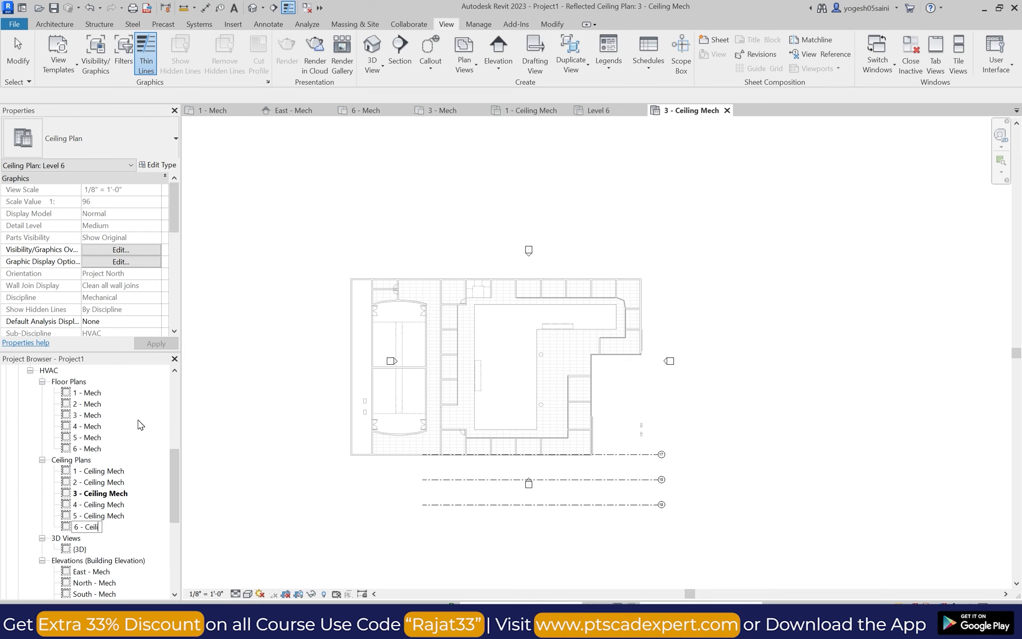
pyautogui.click(445, 399)
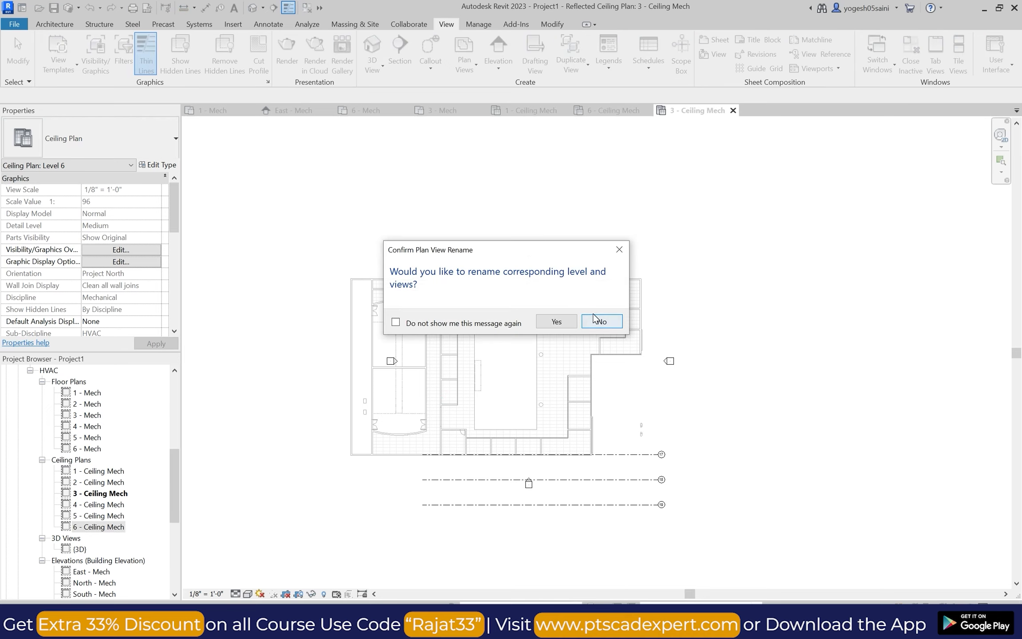
pyautogui.click(591, 324)
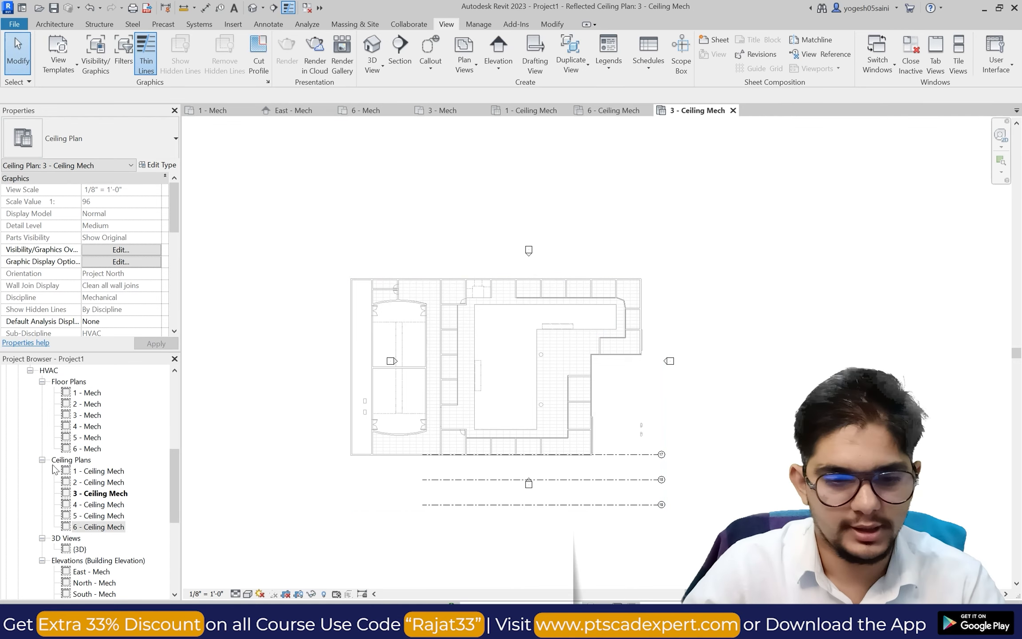
# View the 1 - Ceiling Mech plan and switch to the 1 - Mech floor plan.
pyautogui.doubleClick(103, 471)
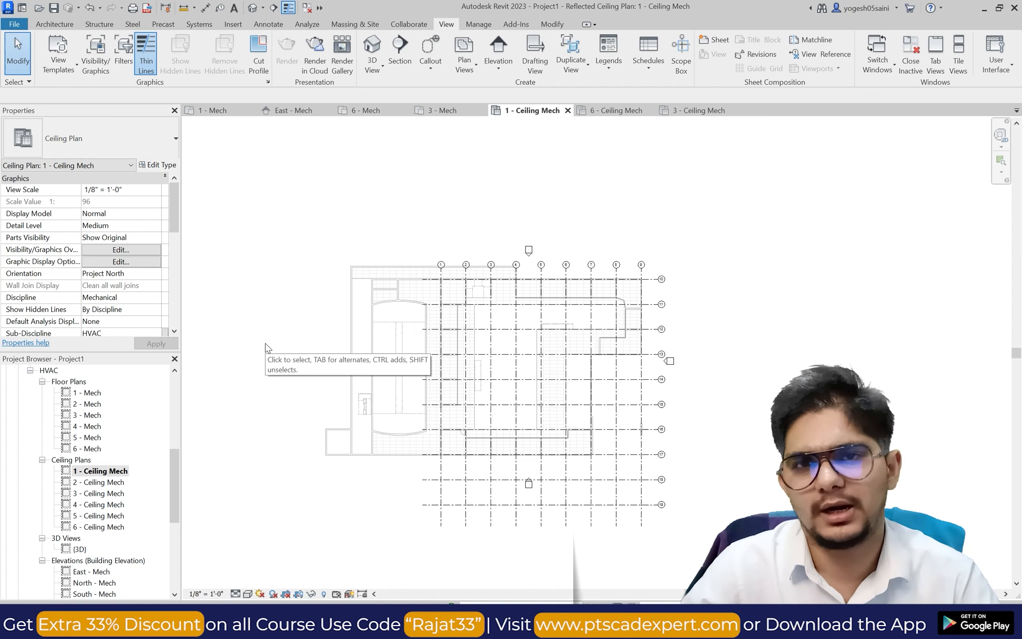
pyautogui.click(93, 393)
pyautogui.doubleClick(92, 392)
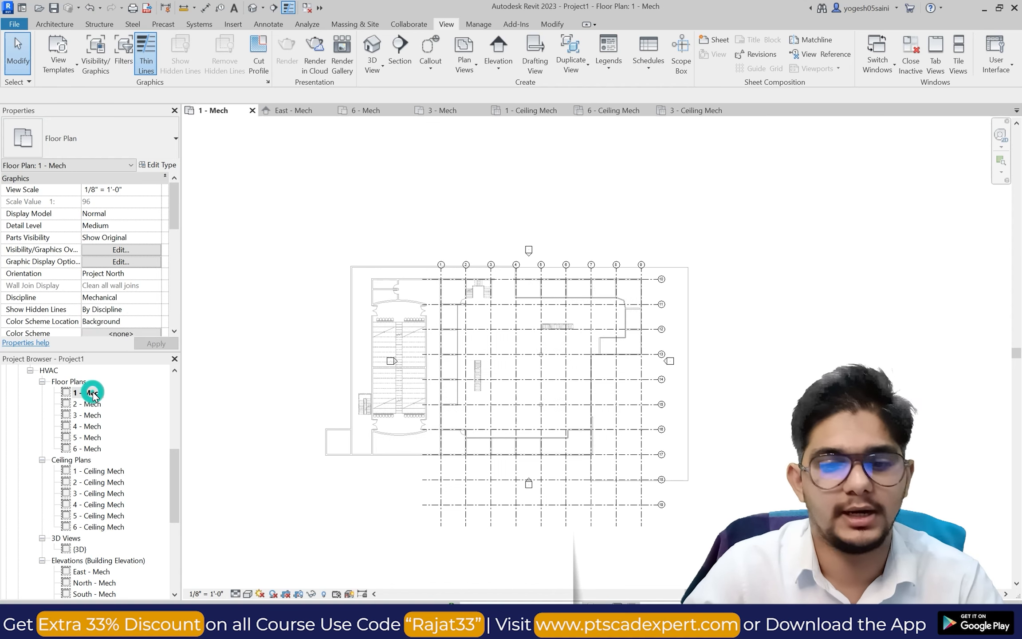
pyautogui.scroll(3, 499, 377)
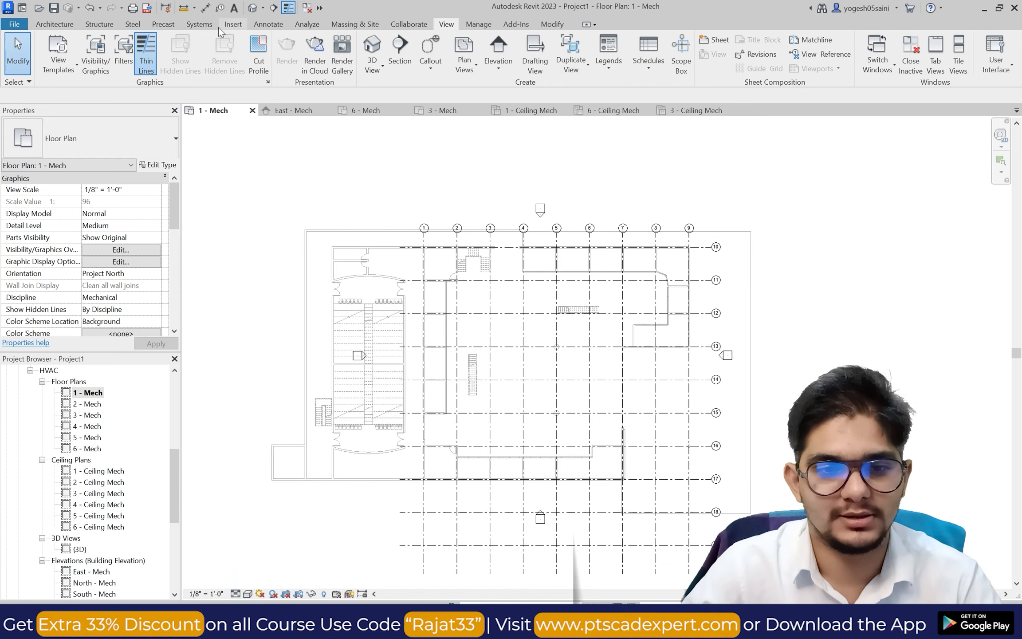
# Turn on Room Bounding in the type properties of the linked Revit MEP 2023 Mall model.
pyautogui.click(300, 26)
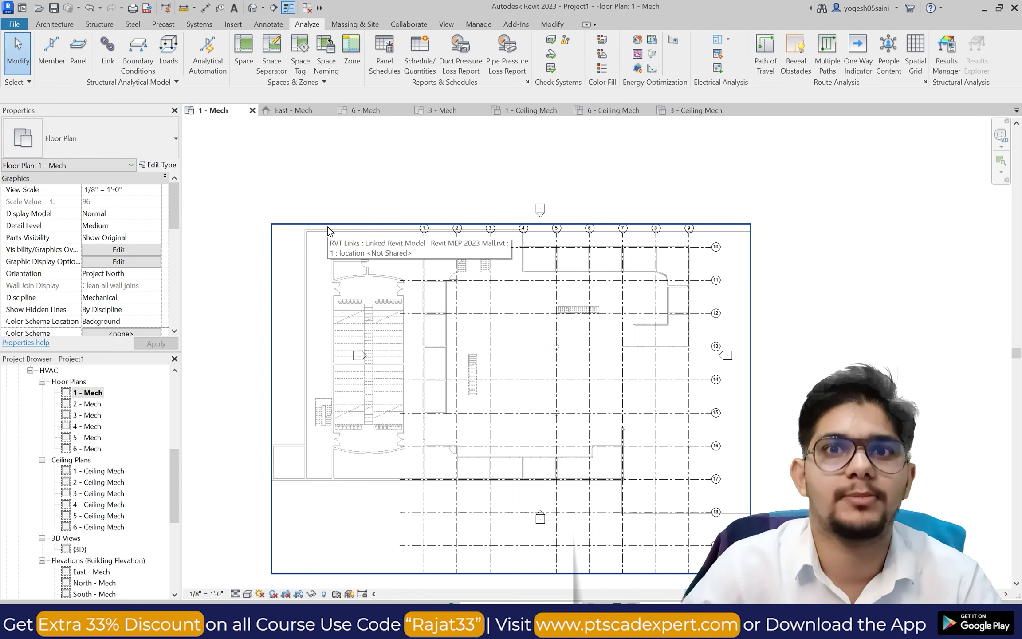
pyautogui.click(368, 230)
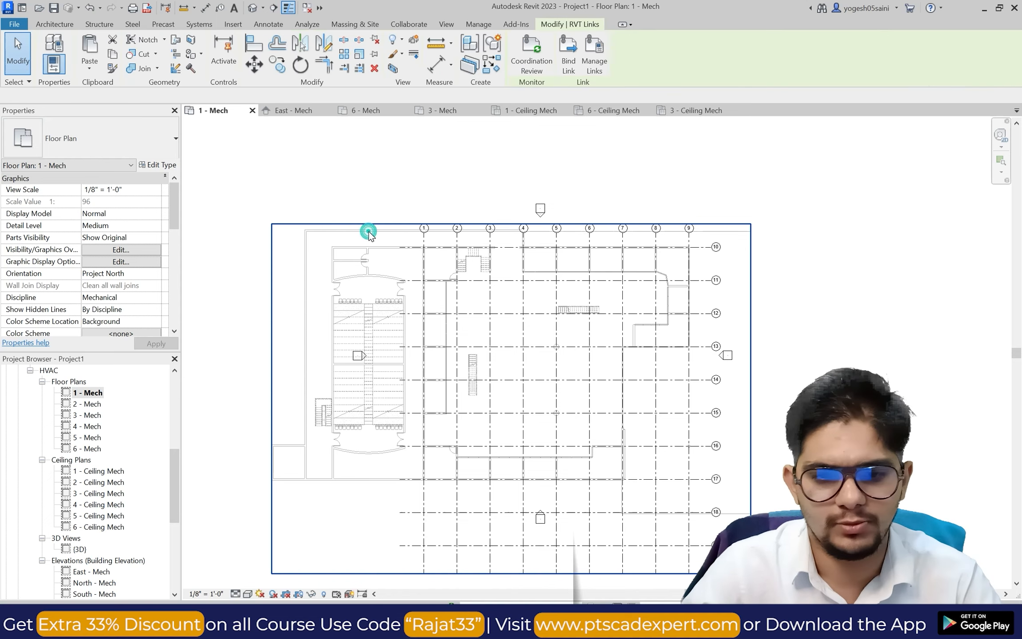
pyautogui.click(146, 165)
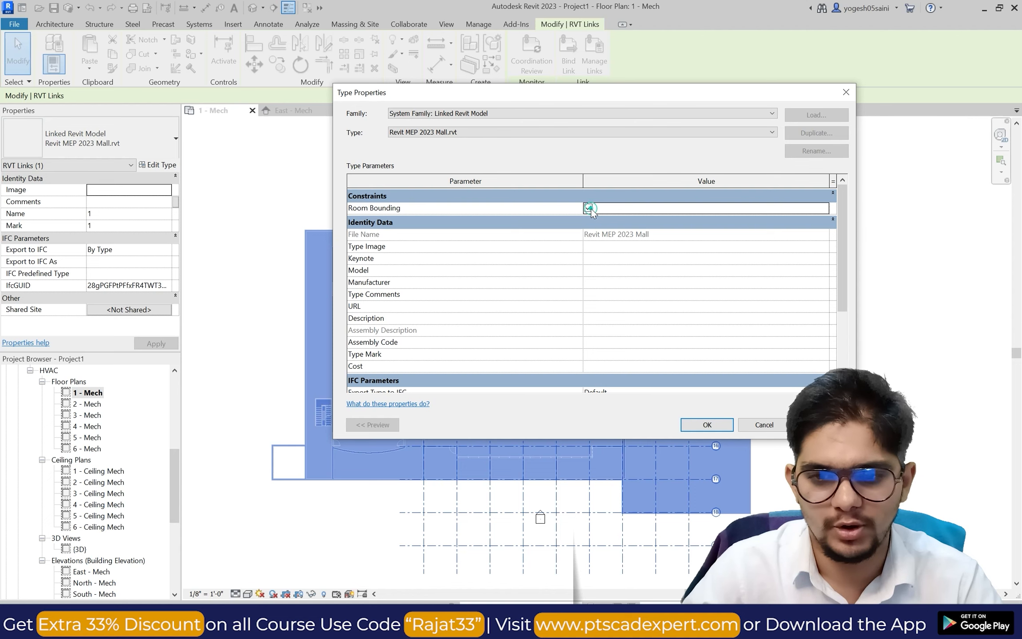
pyautogui.click(707, 425)
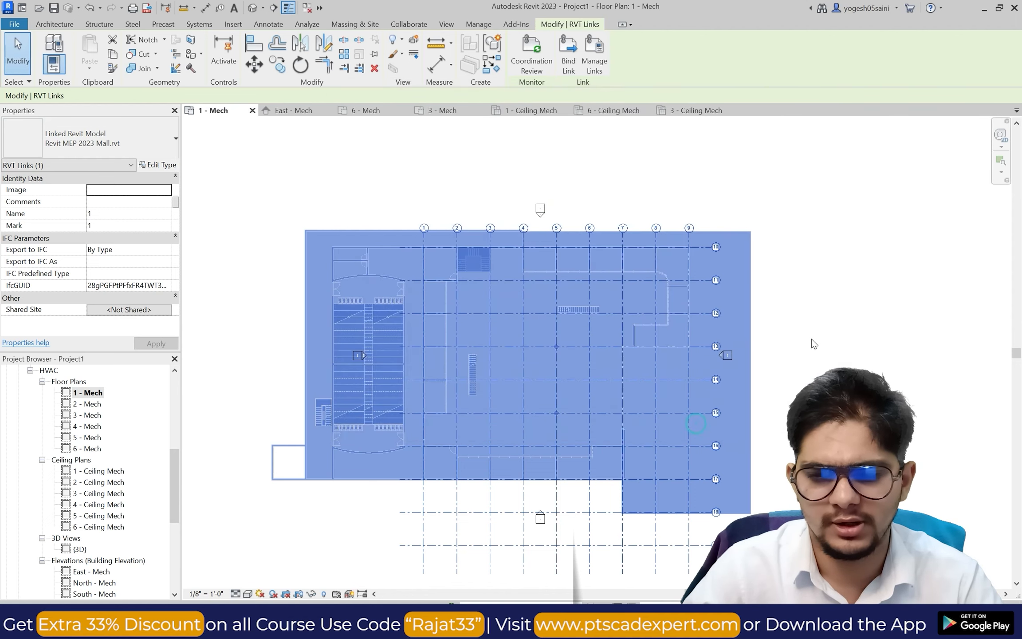
pyautogui.click(827, 329)
# Place tagged spaces in the large central mall area and in the corner room between grids 1–2 and 10–11.
pyautogui.click(244, 49)
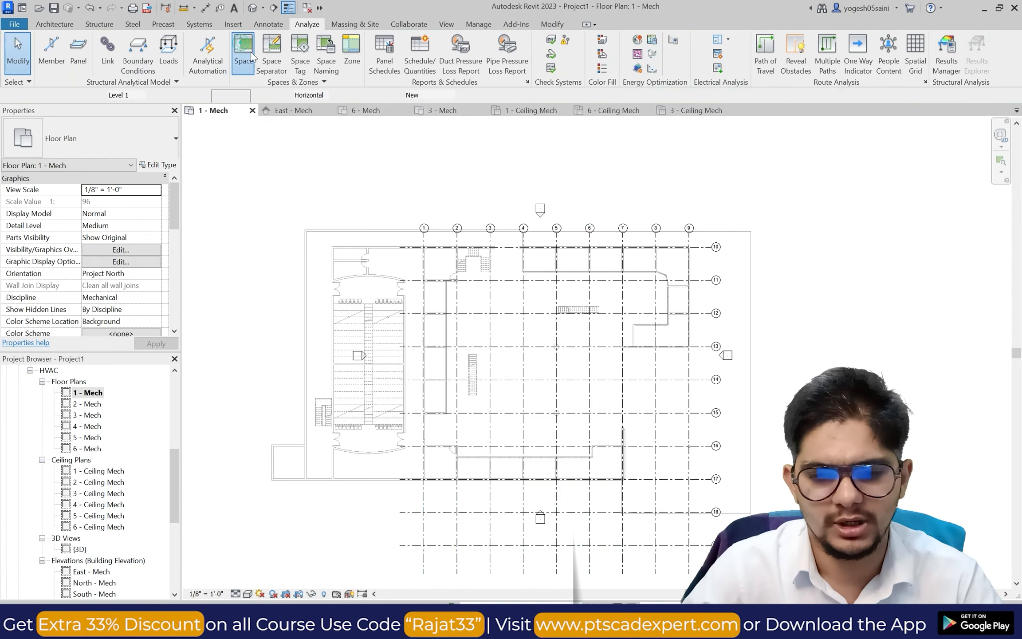
pyautogui.scroll(2, 522, 325)
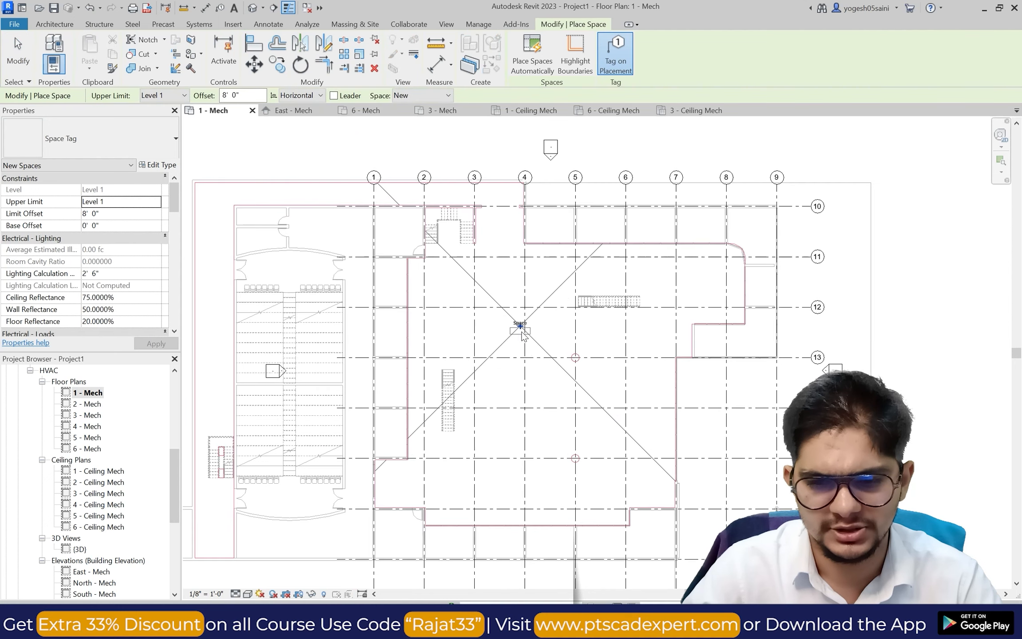
pyautogui.click(545, 375)
pyautogui.scroll(5, 420, 226)
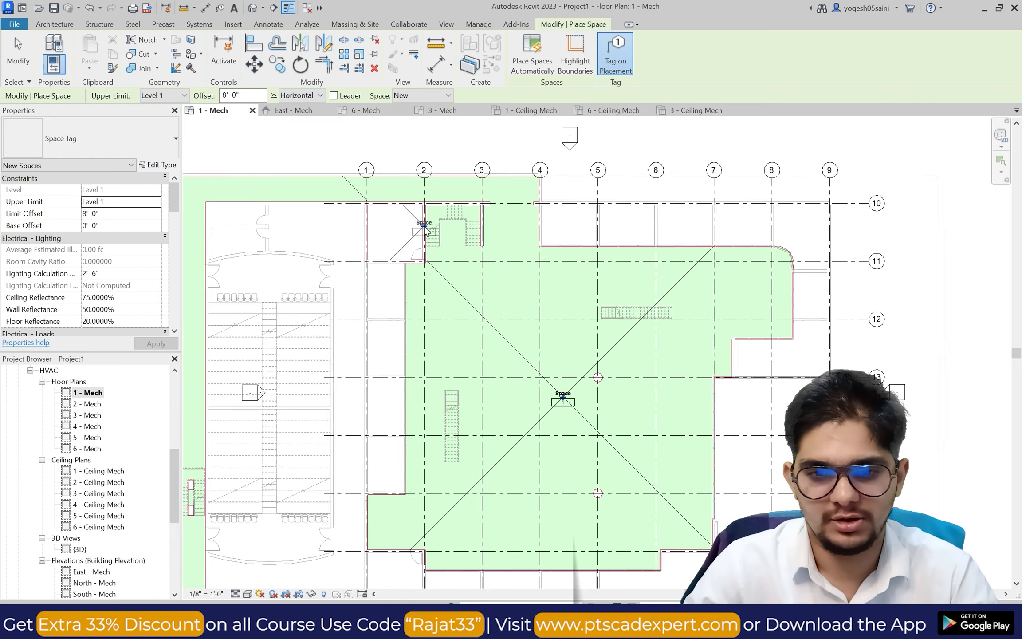
pyautogui.scroll(-2, 359, 244)
pyautogui.scroll(2, 373, 242)
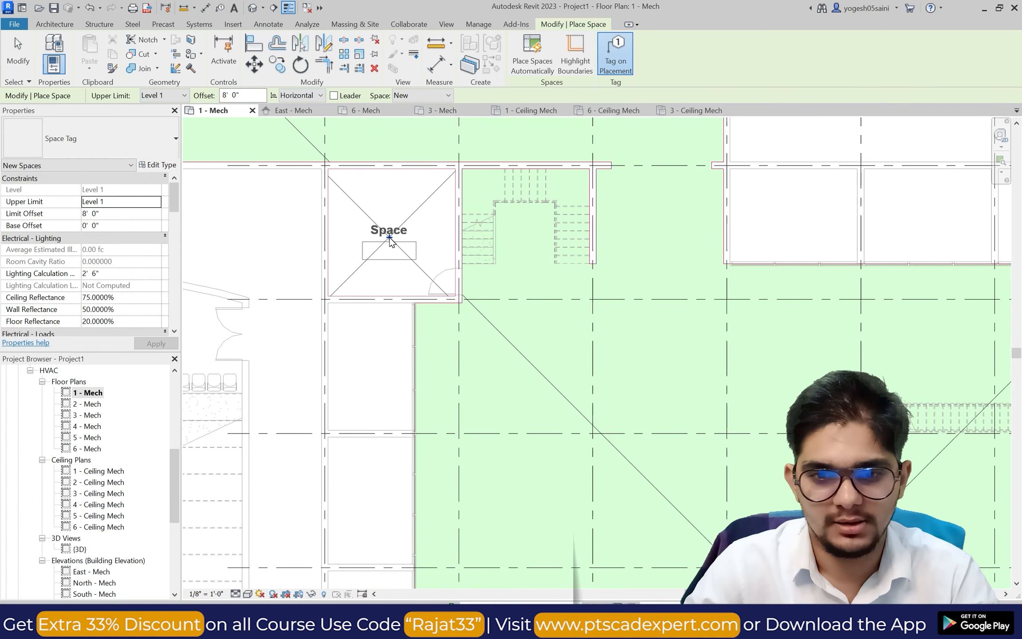
pyautogui.click(392, 239)
# Place spaces in the two rooms along grid 1 between grids 11 and 13.
pyautogui.scroll(-3, 390, 240)
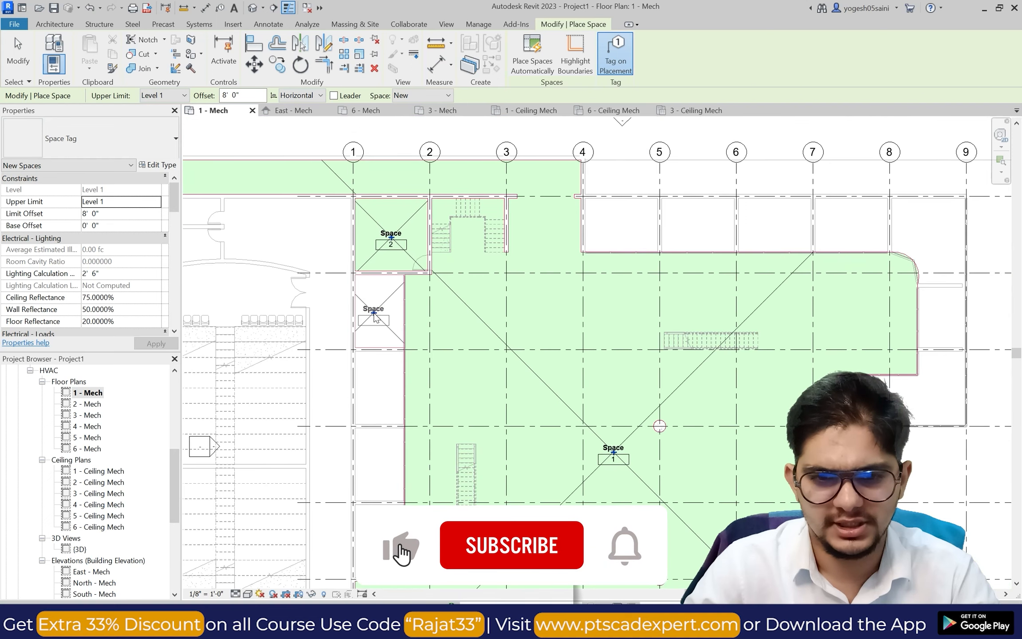
pyautogui.scroll(4, 375, 315)
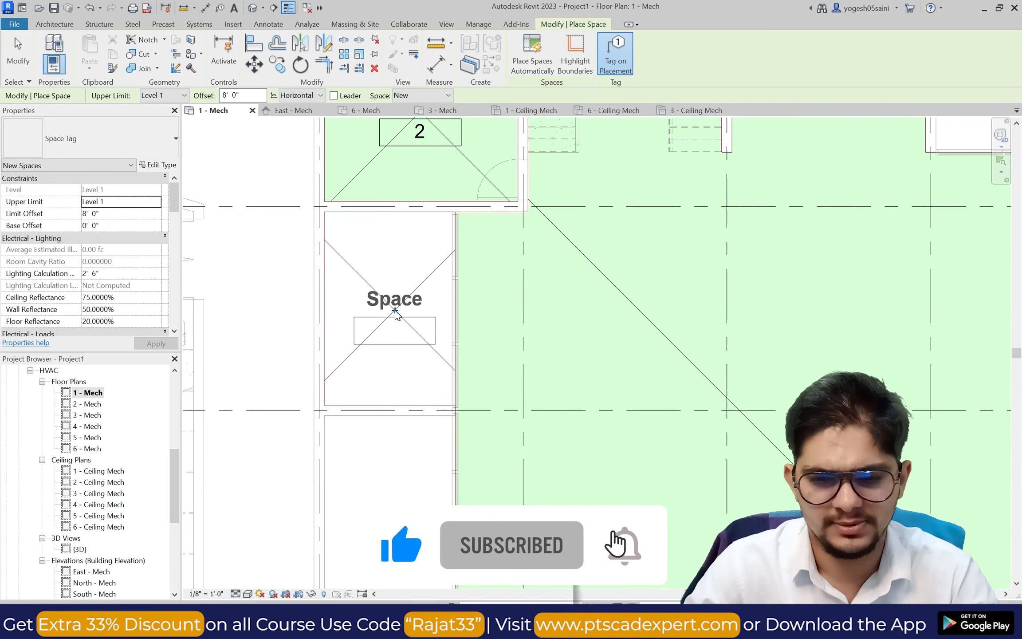
pyautogui.click(374, 316)
pyautogui.scroll(-2, 375, 316)
pyautogui.scroll(-2, 395, 337)
pyautogui.scroll(4, 393, 395)
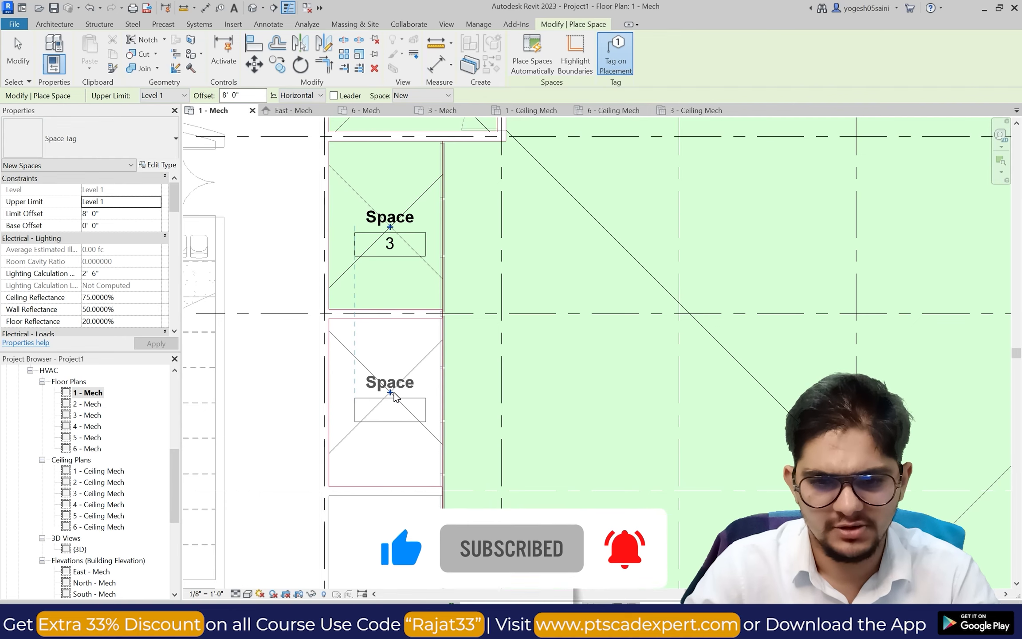
pyautogui.click(394, 396)
# Place spaces in the two rooms along grid 1 between grids 13 and 15.
pyautogui.scroll(-3, 390, 395)
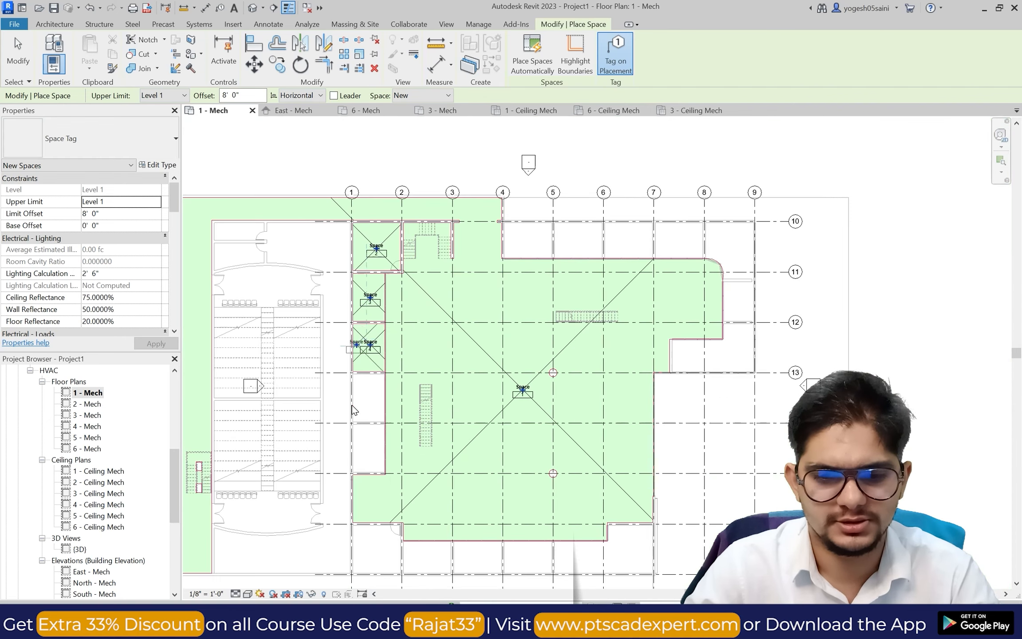
pyautogui.scroll(4, 368, 404)
pyautogui.click(389, 392)
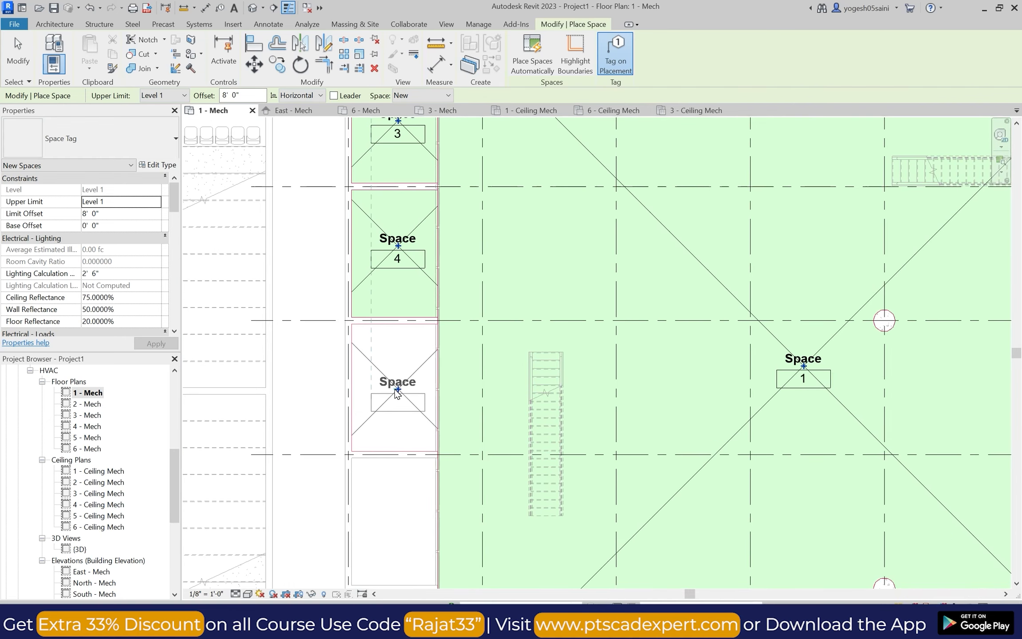
pyautogui.scroll(-3, 332, 337)
pyautogui.scroll(4, 332, 338)
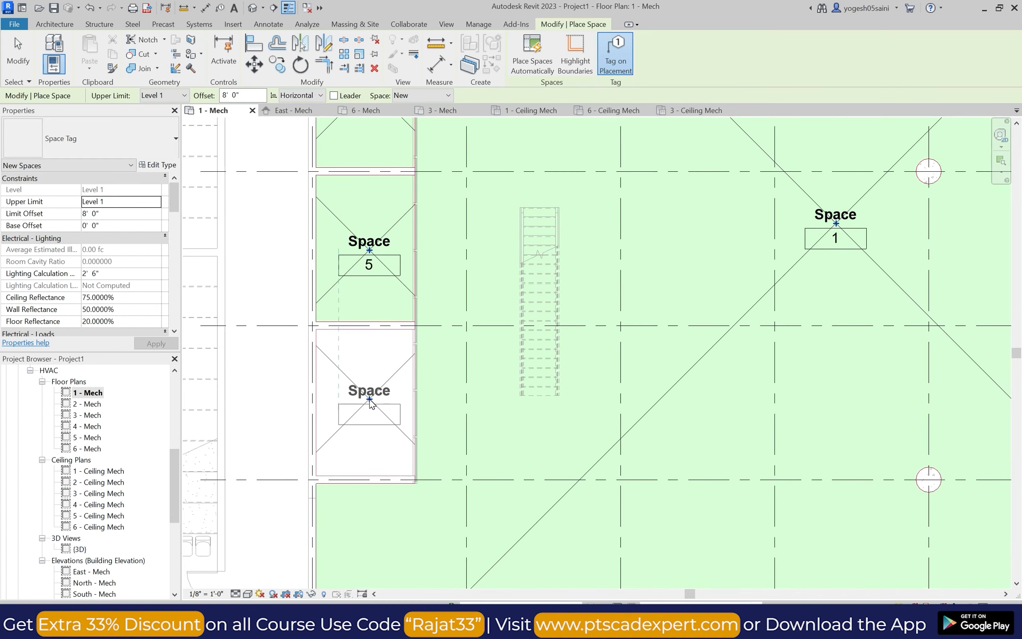
pyautogui.click(369, 399)
# Place a space in the corner room between grids 1–2 and 16–17.
pyautogui.scroll(-3, 369, 400)
pyautogui.scroll(4, 306, 424)
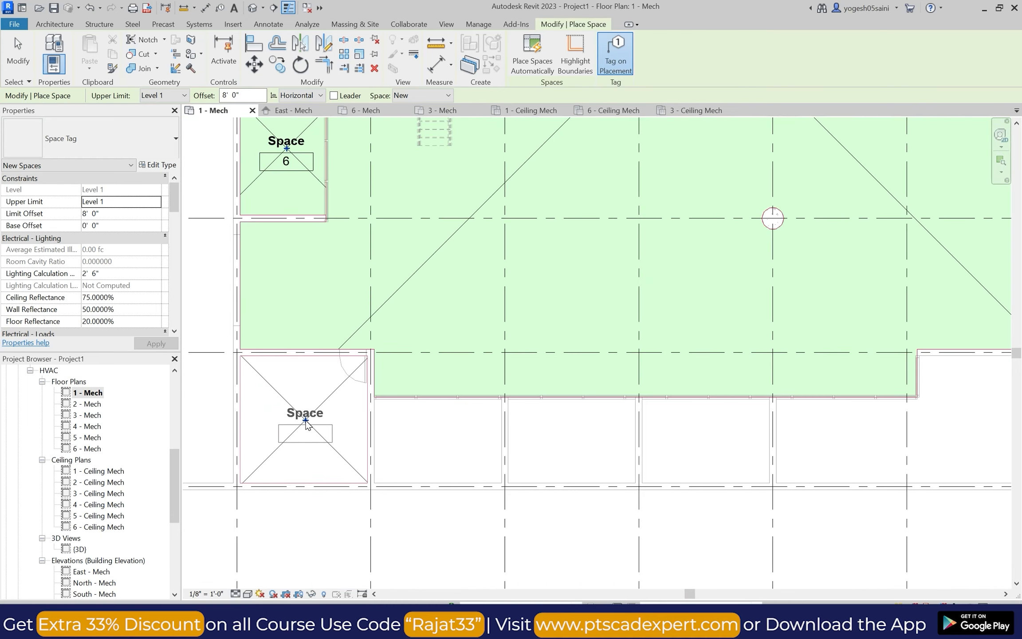
pyautogui.click(305, 421)
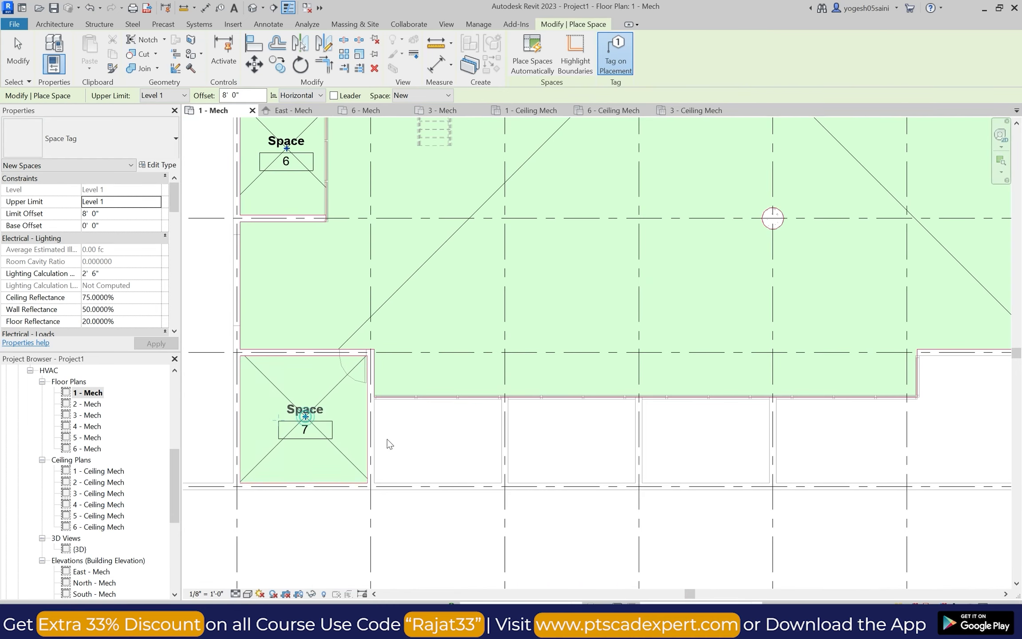
# Place spaces in the four remaining rooms along grid 17, from grid 2 to grid 7.
pyautogui.click(441, 439)
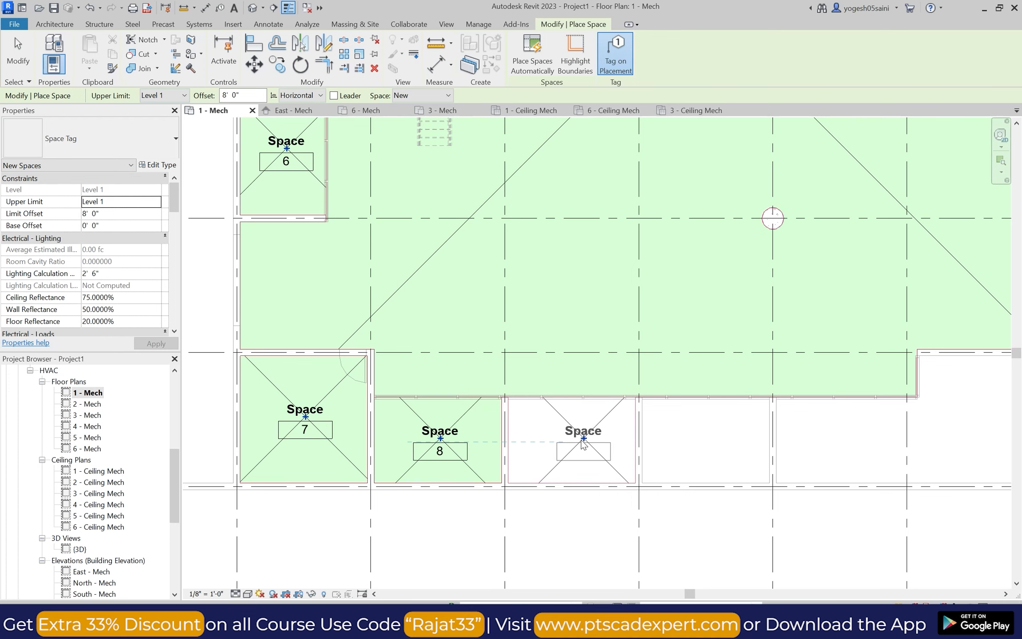
pyautogui.click(577, 441)
pyautogui.click(705, 443)
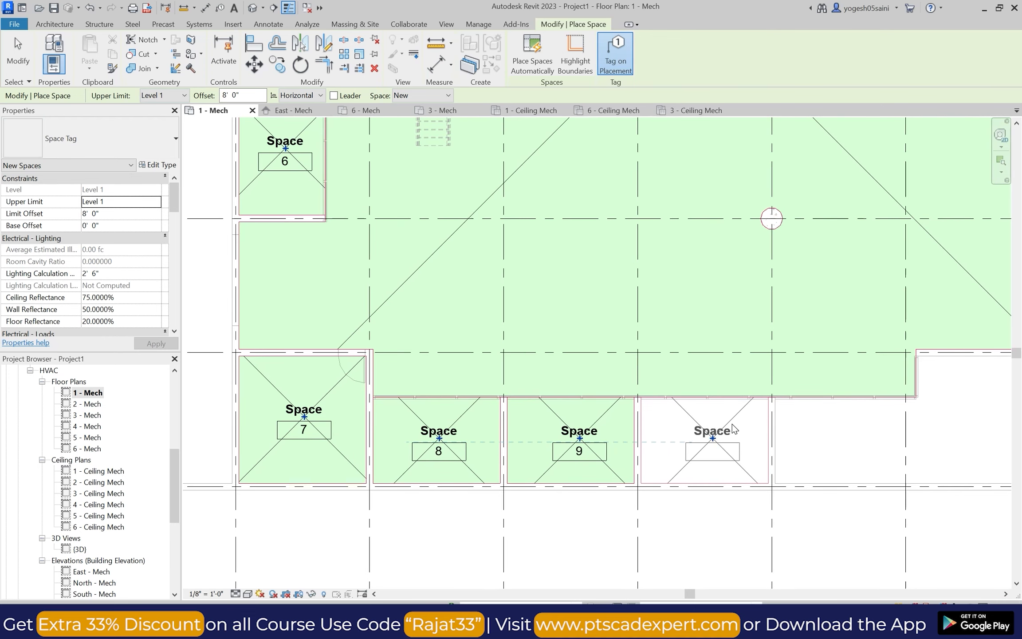
pyautogui.scroll(-2, 724, 424)
pyautogui.scroll(3, 840, 440)
pyautogui.scroll(-3, 856, 428)
pyautogui.click(883, 428)
pyautogui.scroll(-2, 883, 428)
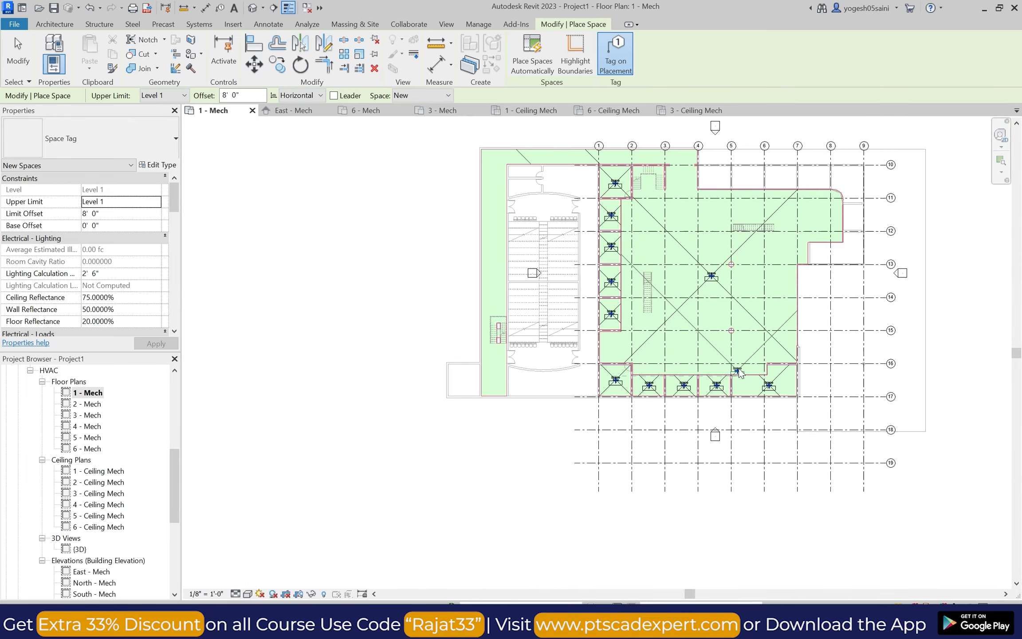
# Place spaces in the two rooms along grid 9 between grids 11 and 13.
pyautogui.scroll(2, 863, 241)
pyautogui.scroll(3, 862, 241)
pyautogui.scroll(-3, 882, 266)
pyautogui.scroll(3, 812, 306)
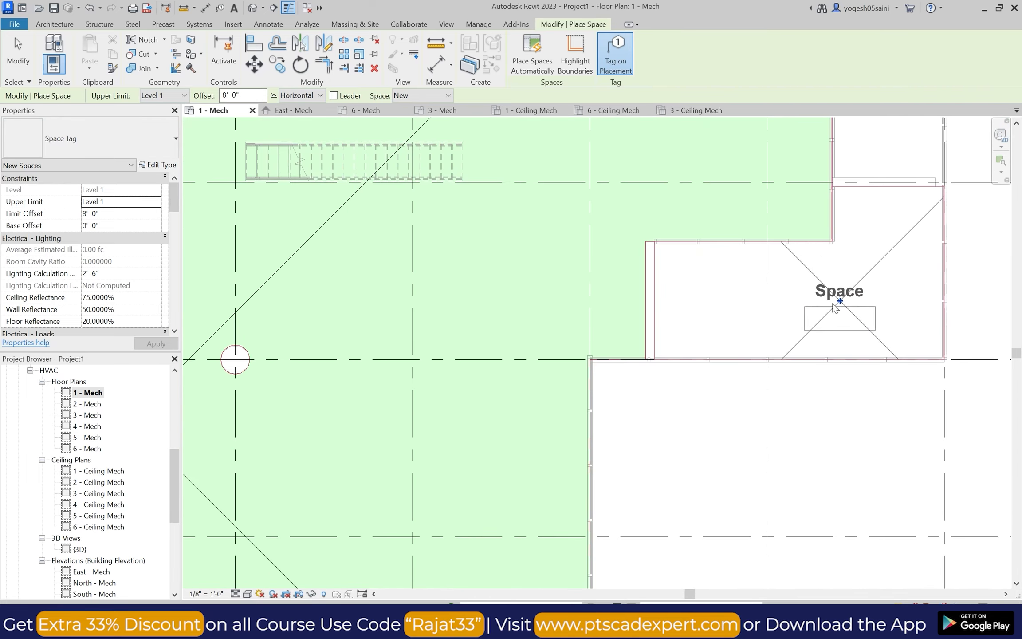
pyautogui.click(812, 306)
pyautogui.scroll(-3, 812, 306)
pyautogui.scroll(3, 839, 195)
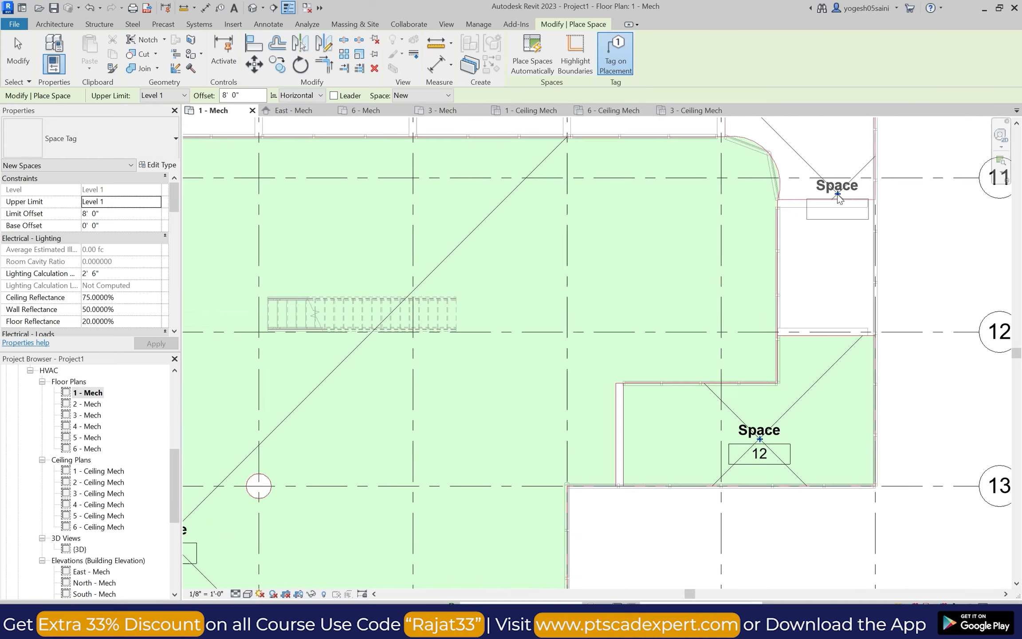
pyautogui.click(821, 299)
pyautogui.scroll(-3, 821, 299)
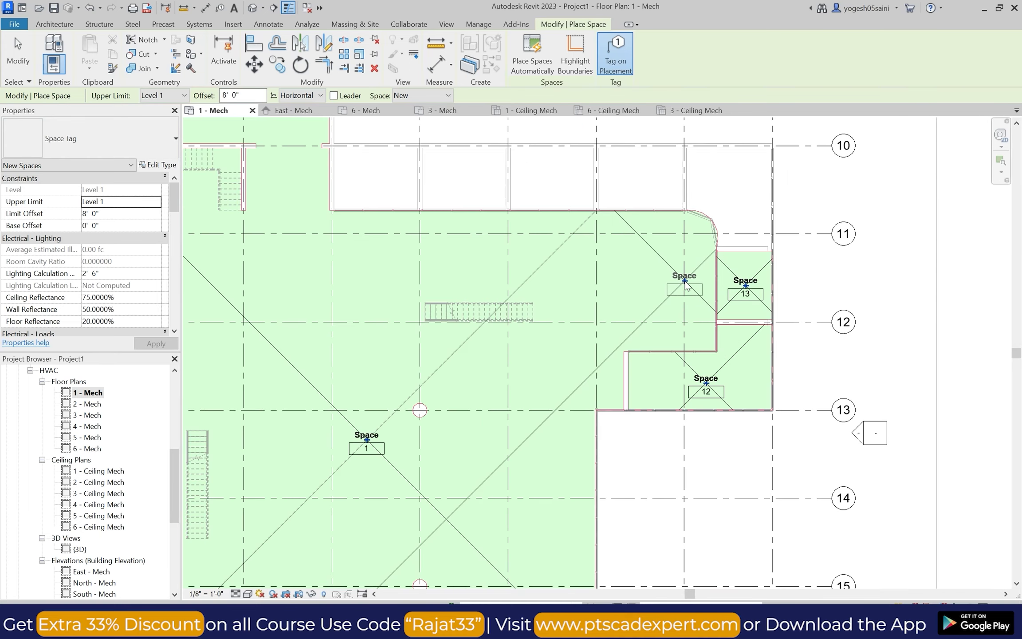
# Place spaces in the corner room between grids 8–9 and the two adjacent rooms along grid 10, back to grid 6.
pyautogui.scroll(2, 722, 201)
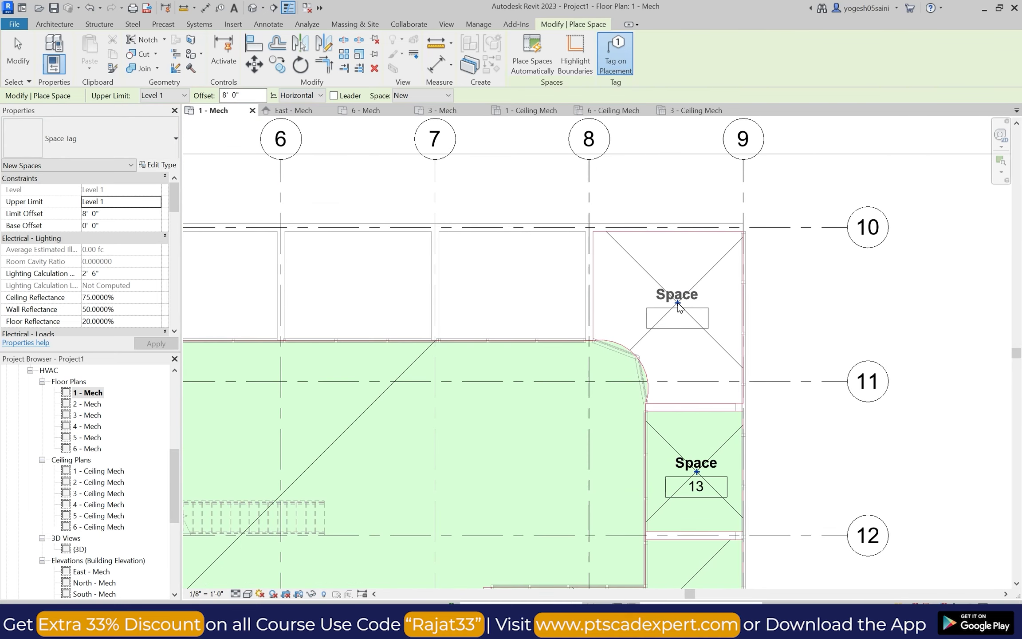
pyautogui.click(677, 302)
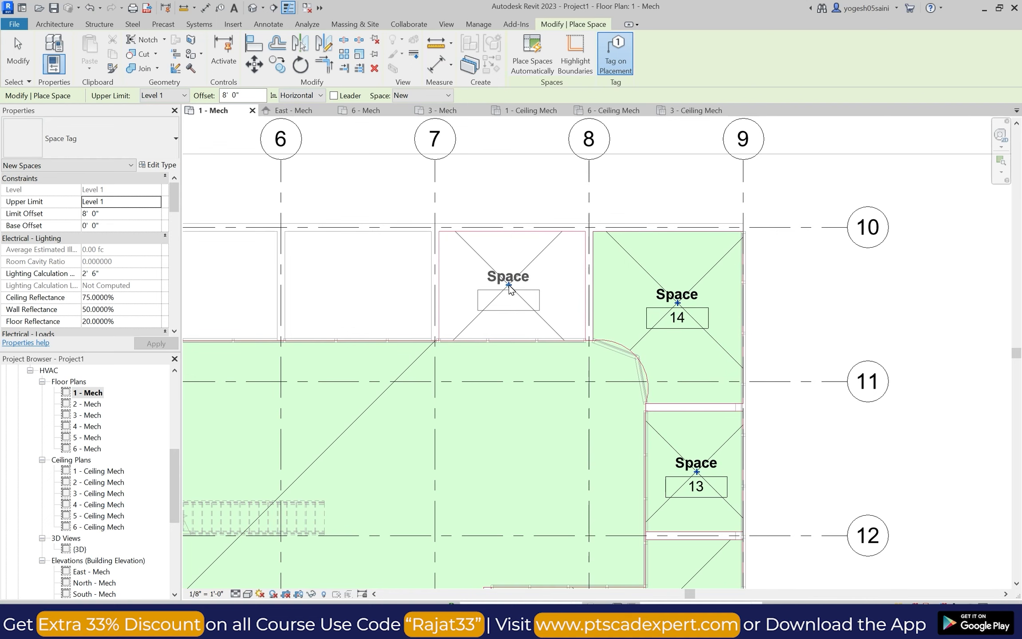
pyautogui.click(506, 278)
pyautogui.scroll(-2, 373, 296)
pyautogui.scroll(2, 371, 296)
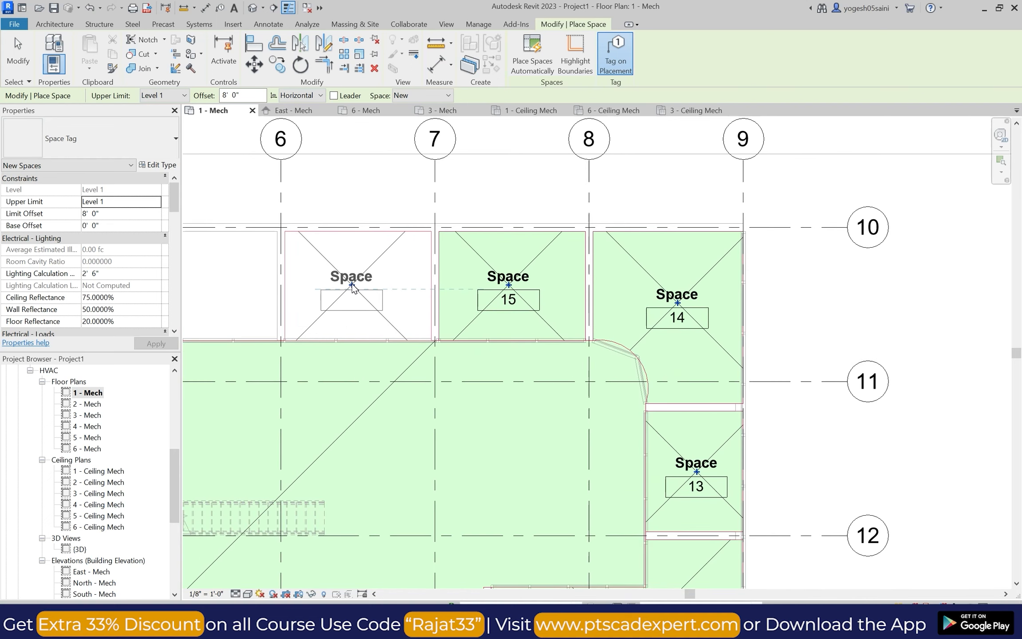
pyautogui.click(351, 286)
# Place spaces in the two remaining rooms along grid 10 between grids 4 and 6.
pyautogui.scroll(-2, 287, 291)
pyautogui.scroll(-3, 218, 295)
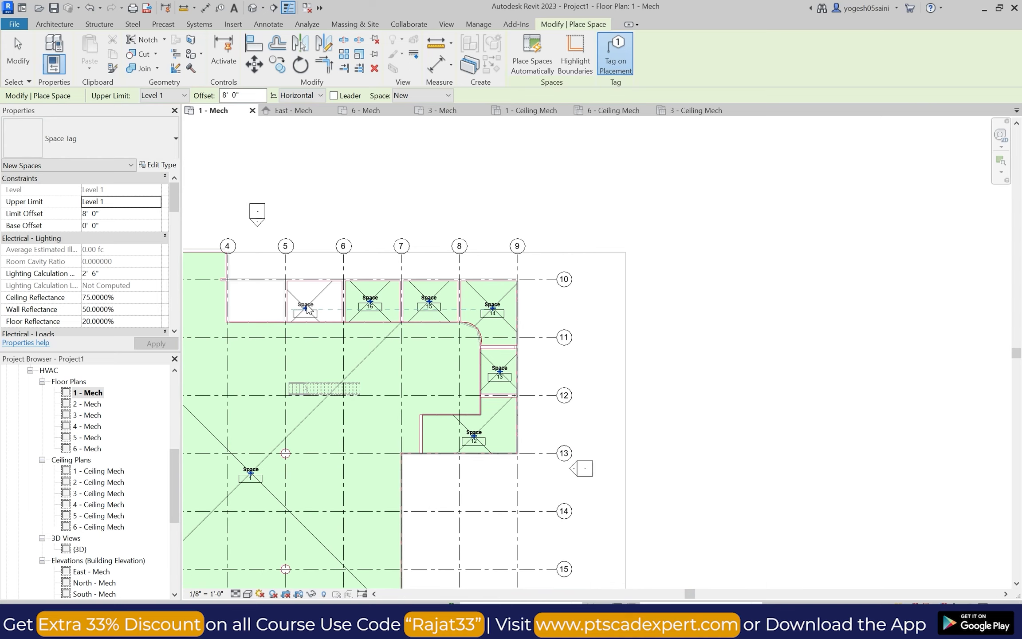
pyautogui.scroll(3, 200, 288)
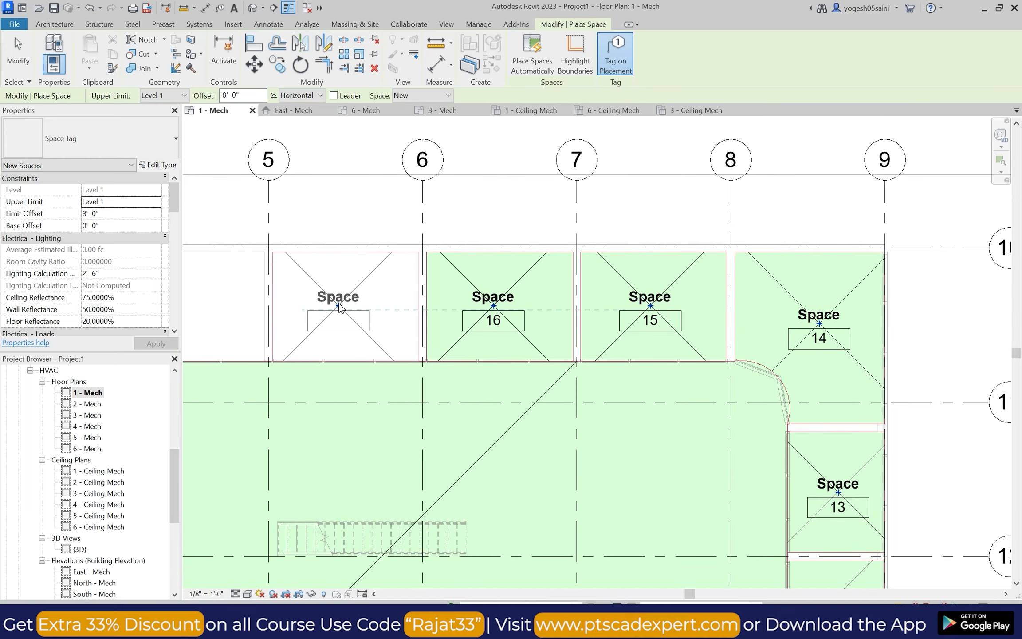
pyautogui.click(337, 307)
pyautogui.scroll(-3, 337, 307)
pyautogui.scroll(4, 248, 322)
pyautogui.click(249, 322)
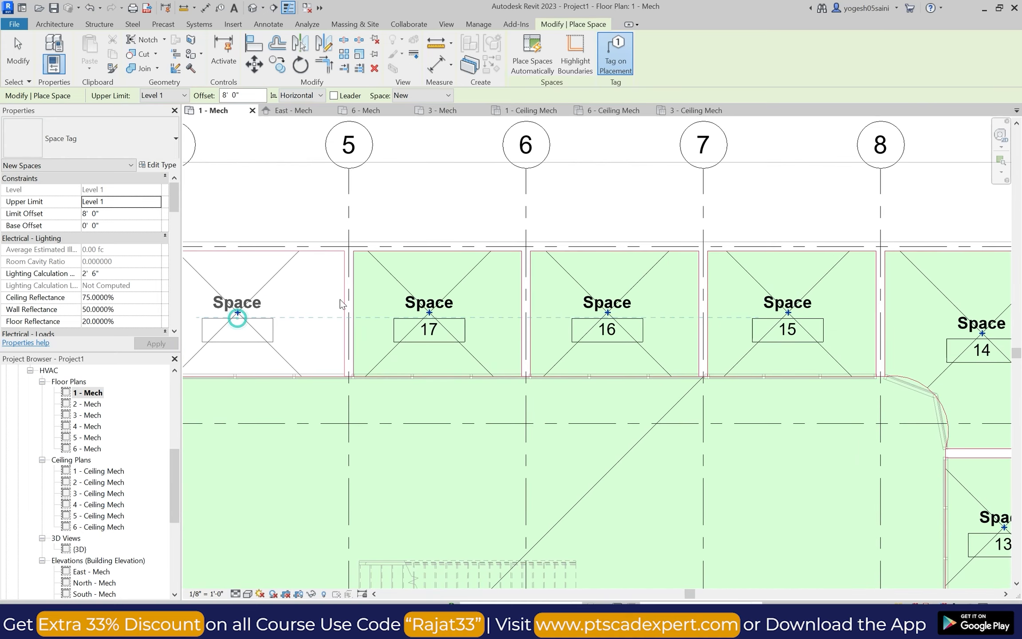
# Place a space in the corridor area beside the seating halls, just west of grid 1 between grids 16 and 17.
pyautogui.scroll(-5, 239, 317)
pyautogui.scroll(2, 237, 323)
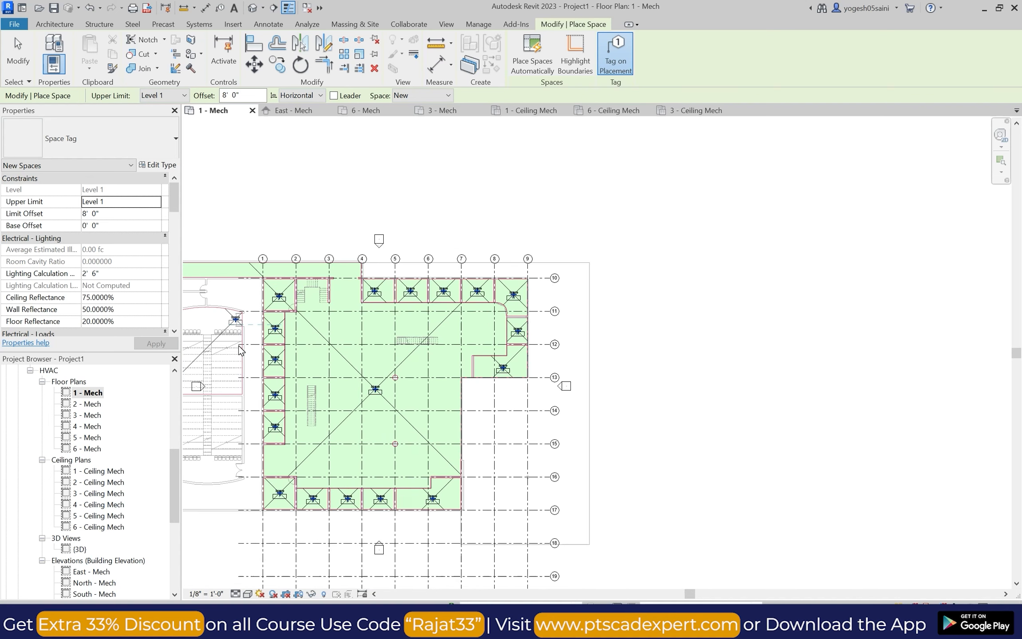
pyautogui.scroll(-4, 286, 335)
pyautogui.scroll(2, 257, 324)
pyautogui.scroll(4, 252, 448)
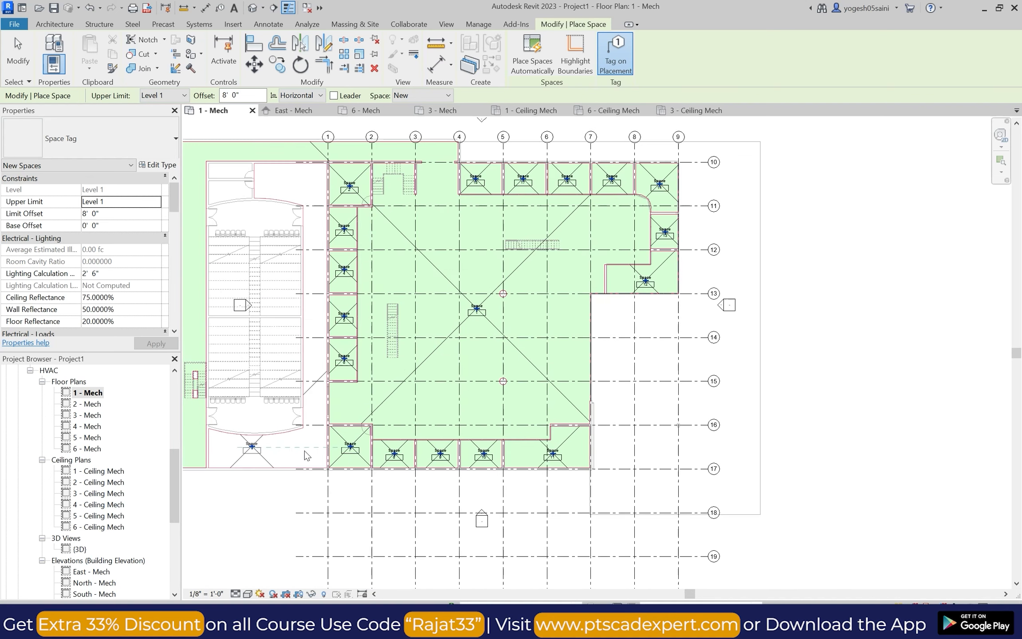
pyautogui.click(304, 450)
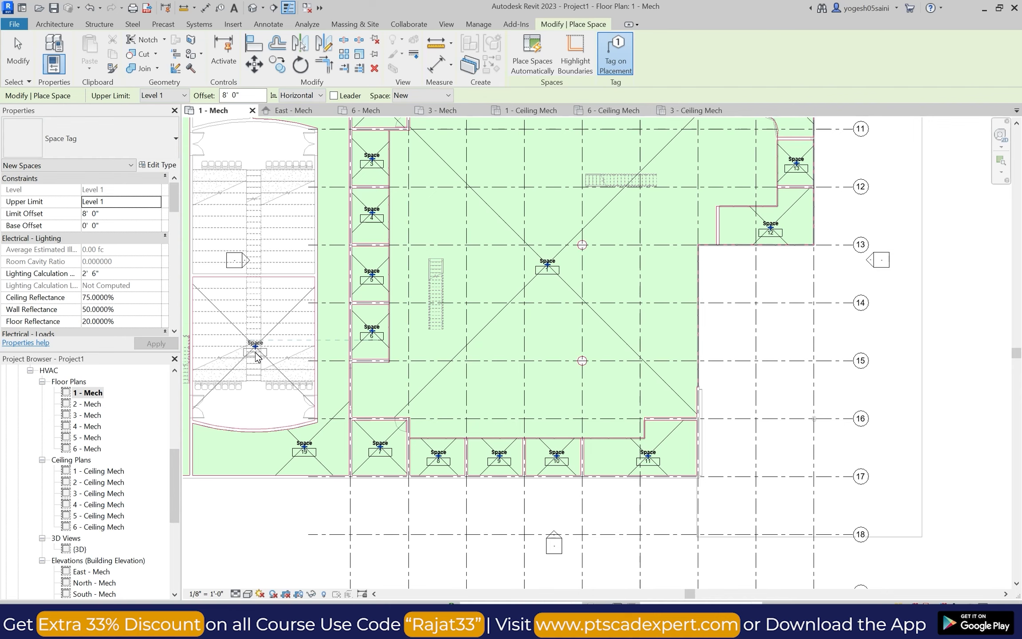
# Place a space in each of the two large seating halls west of grid 1.
pyautogui.click(256, 269)
pyautogui.scroll(-3, 271, 248)
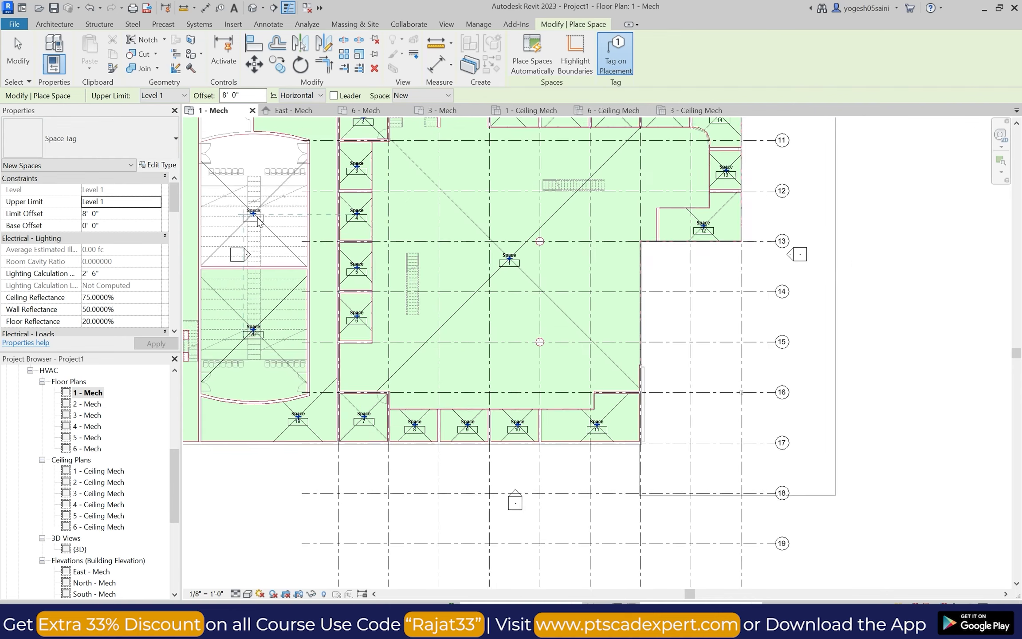
pyautogui.scroll(2, 288, 218)
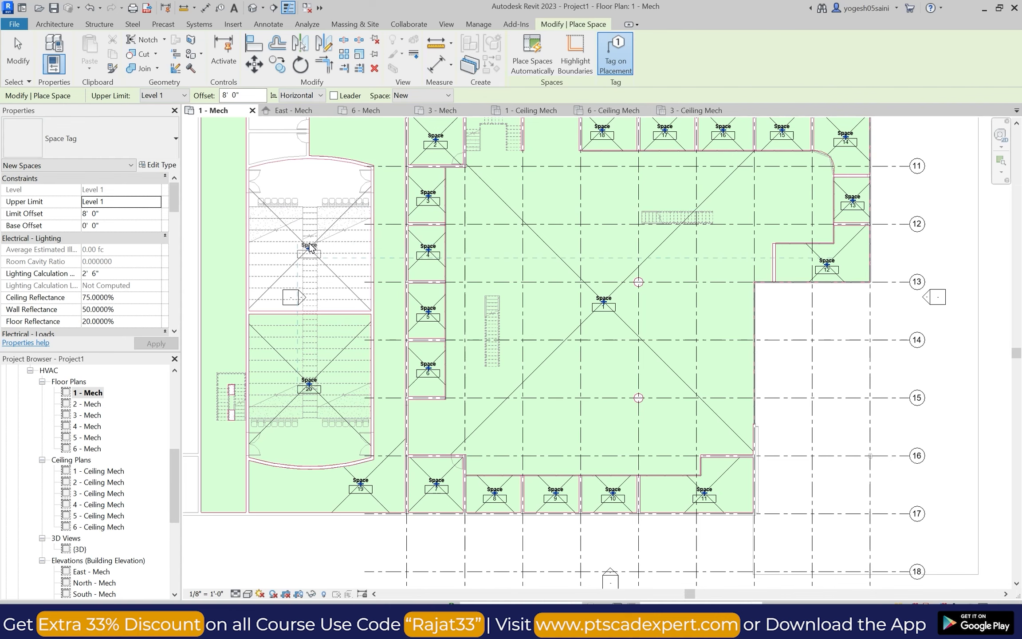
pyautogui.click(277, 222)
# Place spaces in the two small rooms at the north end of the seating halls and finish placing spaces.
pyautogui.scroll(-3, 277, 222)
pyautogui.scroll(6, 295, 184)
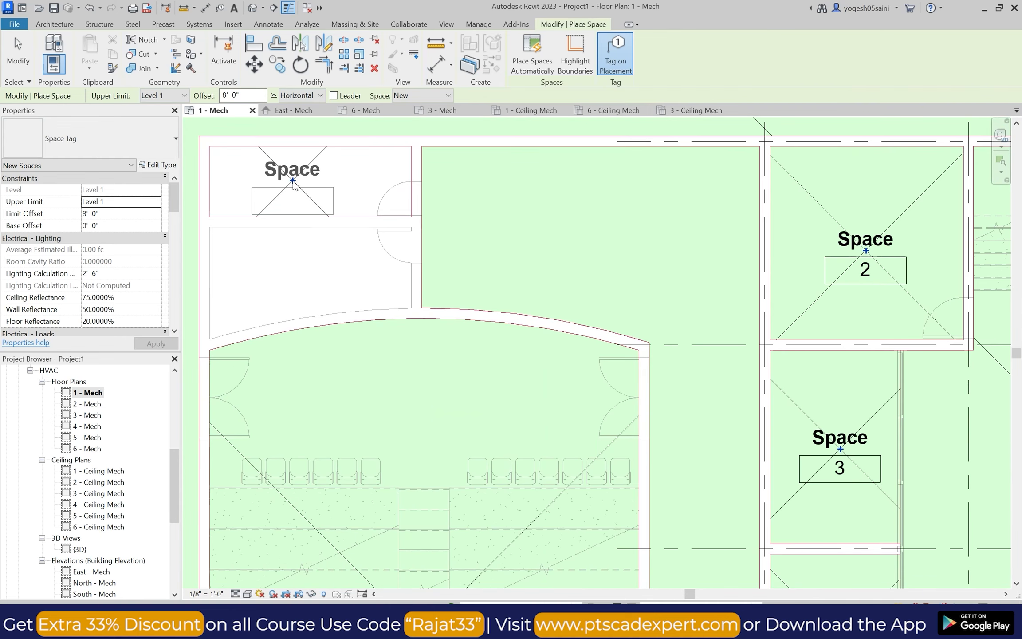
pyautogui.click(301, 180)
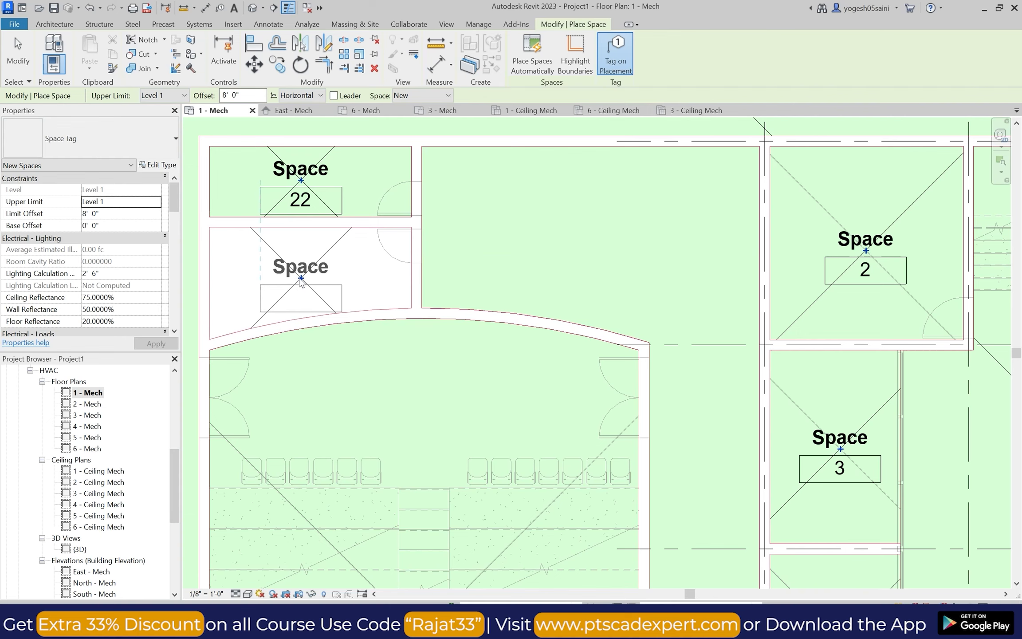
pyautogui.click(301, 272)
pyautogui.scroll(-8, 306, 275)
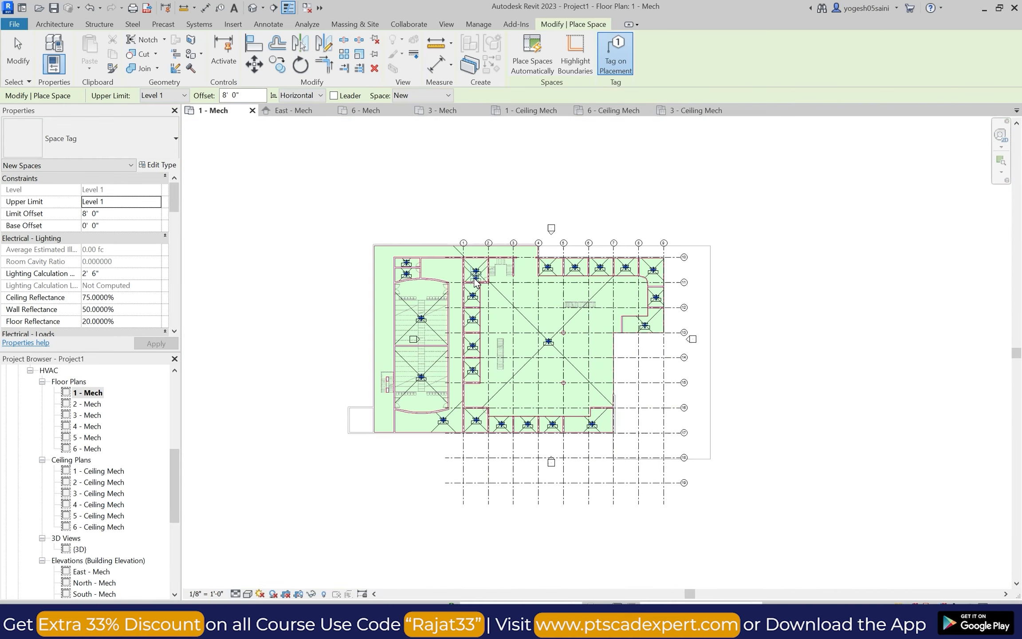
pyautogui.press('Escape')
pyautogui.press('Escape')
# Draw a space separation line about 11' 2" long across the wall opening on grid 10 between grids 3 and 4.
pyautogui.scroll(2, 506, 217)
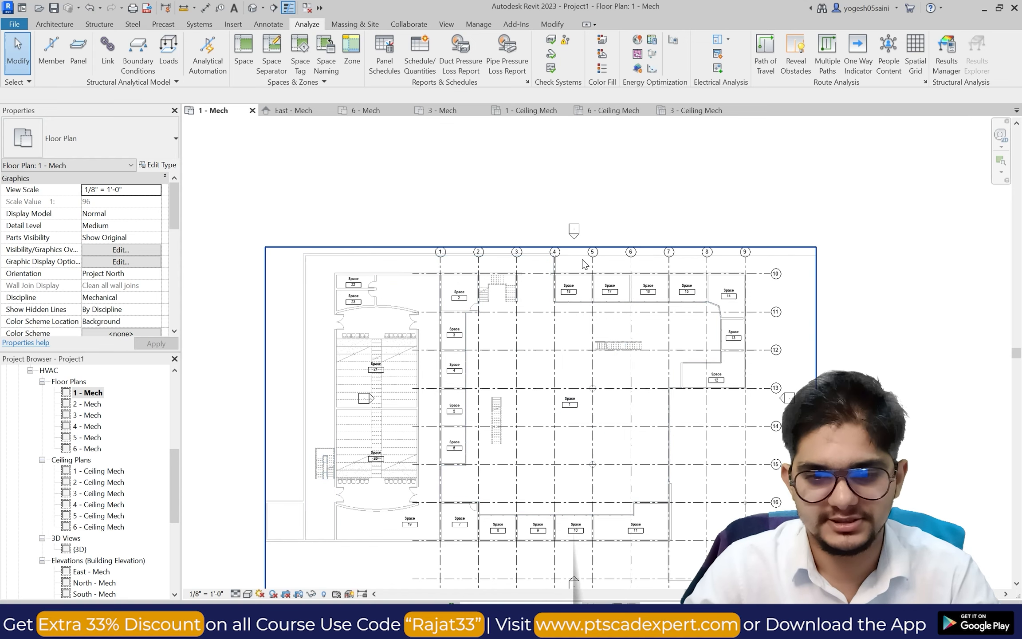
pyautogui.scroll(1, 569, 230)
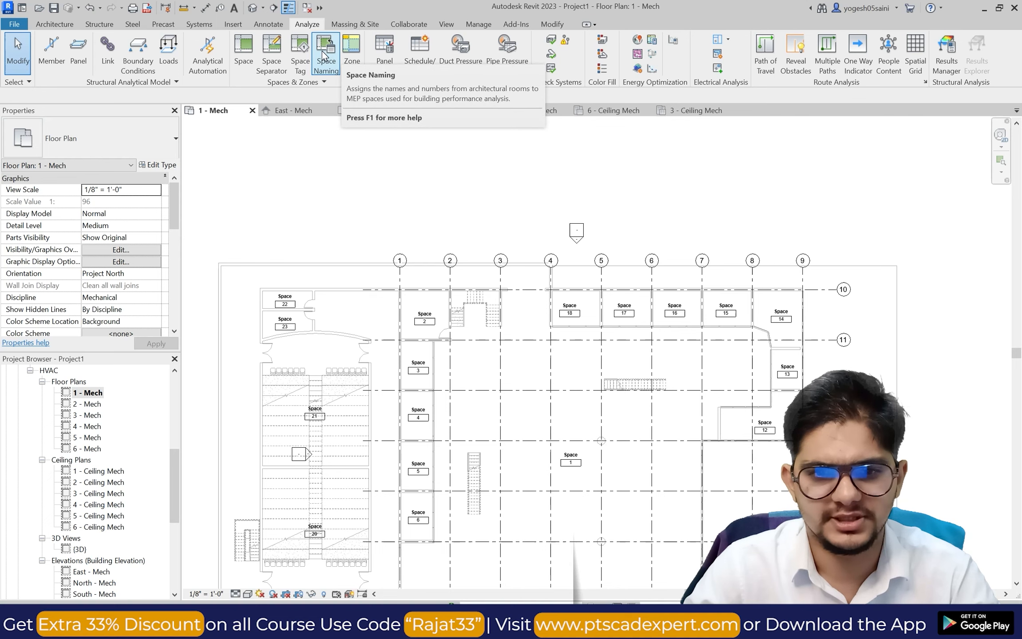
pyautogui.click(286, 53)
pyautogui.scroll(4, 508, 266)
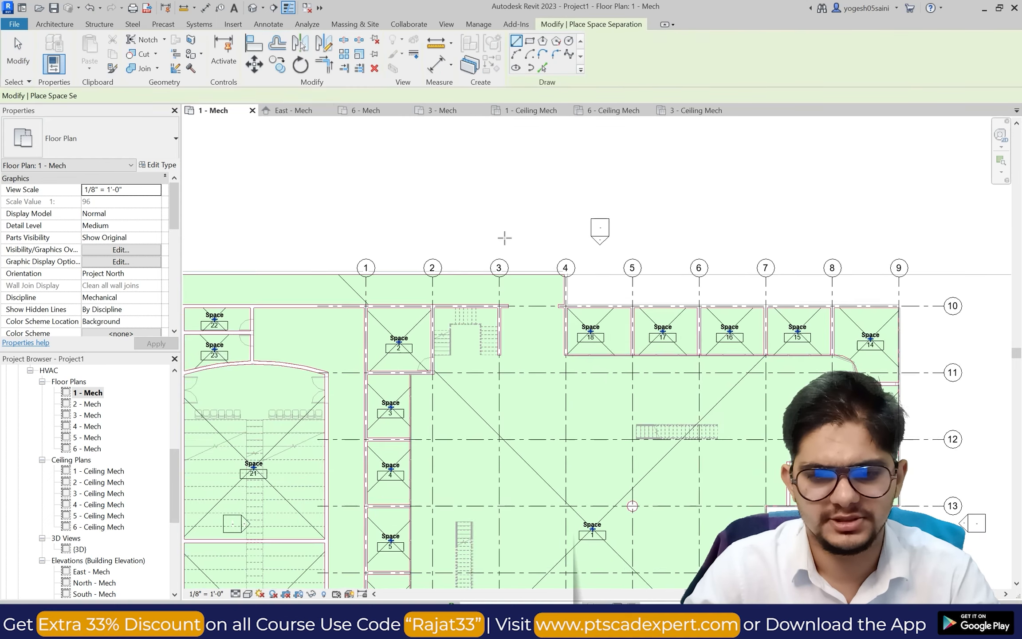
pyautogui.scroll(2, 508, 310)
pyautogui.click(502, 327)
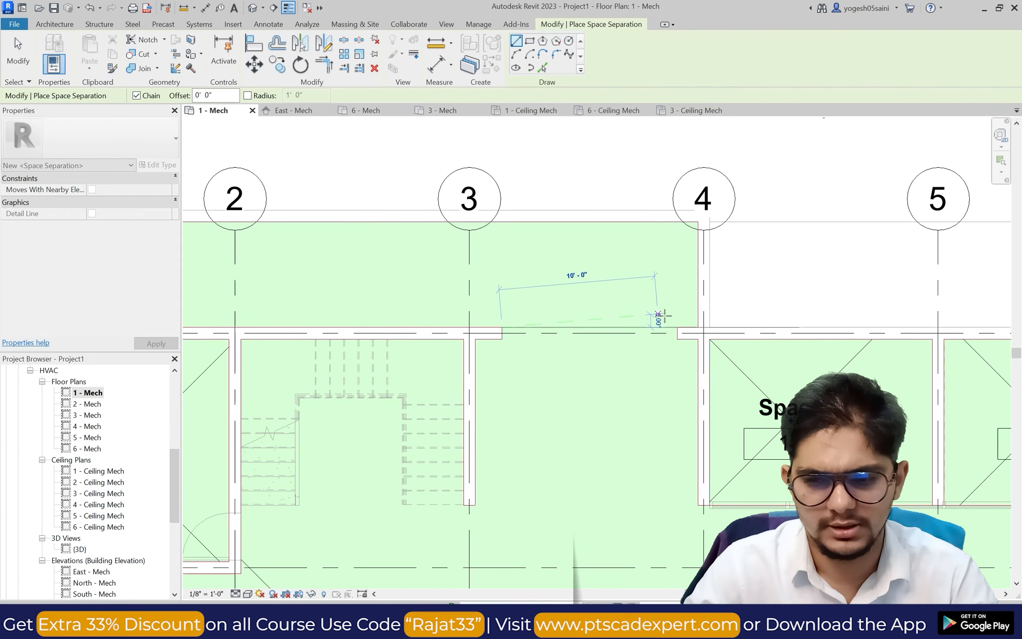
pyautogui.click(676, 327)
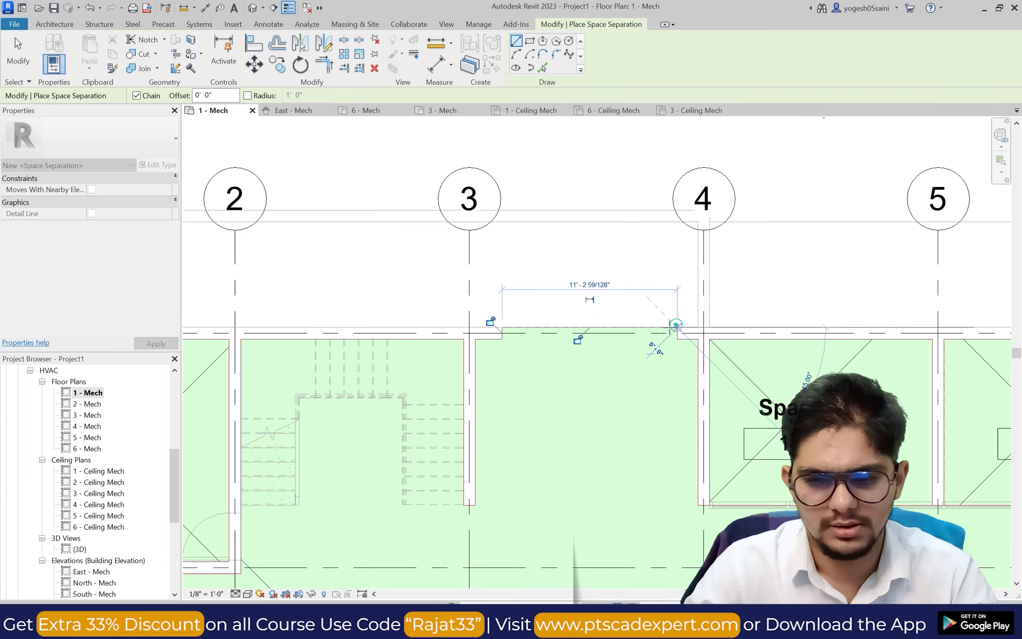
pyautogui.scroll(-6, 486, 268)
pyautogui.press('Escape')
pyautogui.press('Escape')
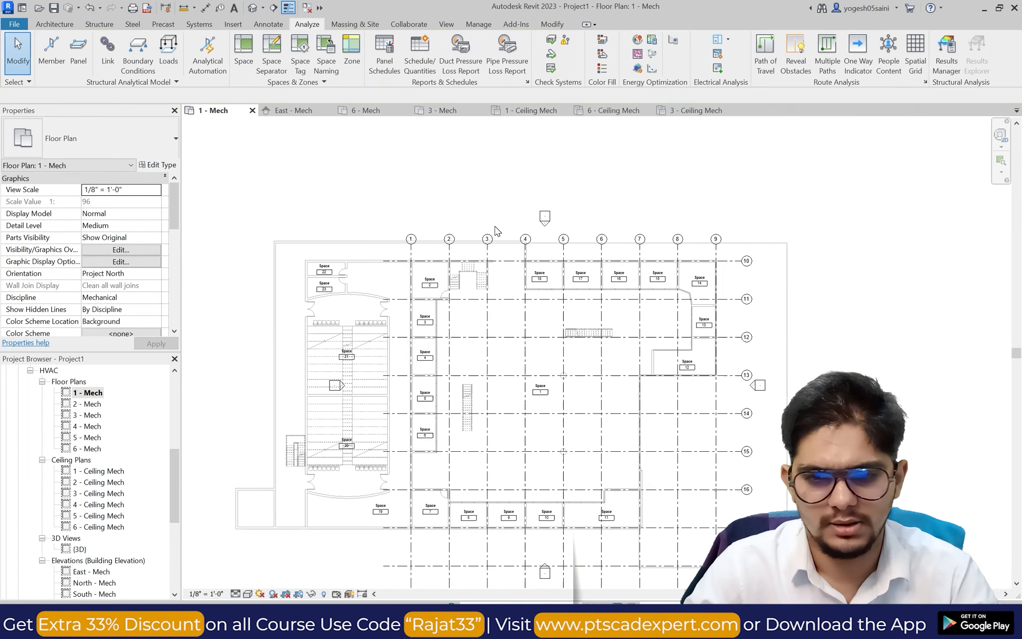
# Place a space in the outer strip north of the small rooms, outside grid 10.
pyautogui.scroll(2, 380, 252)
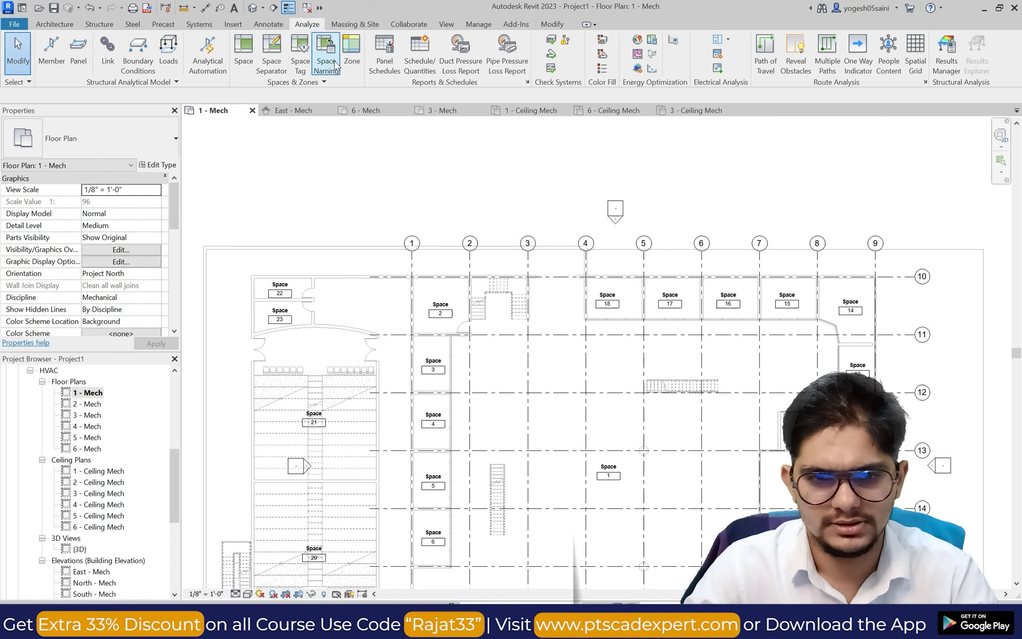
pyautogui.click(241, 53)
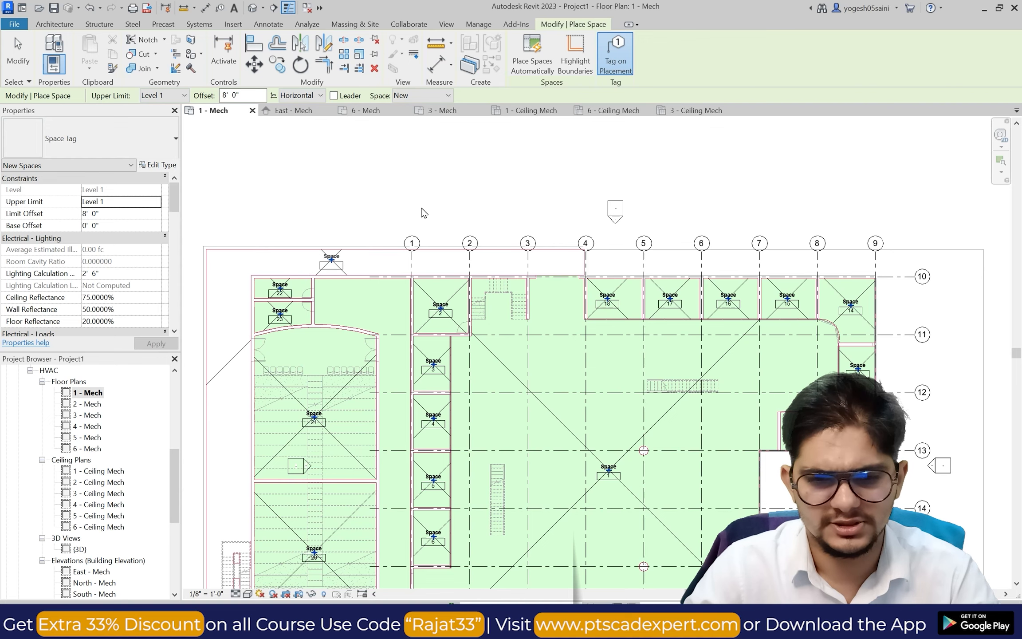
pyautogui.press('Escape')
pyautogui.press('Escape')
pyautogui.scroll(-2, 423, 213)
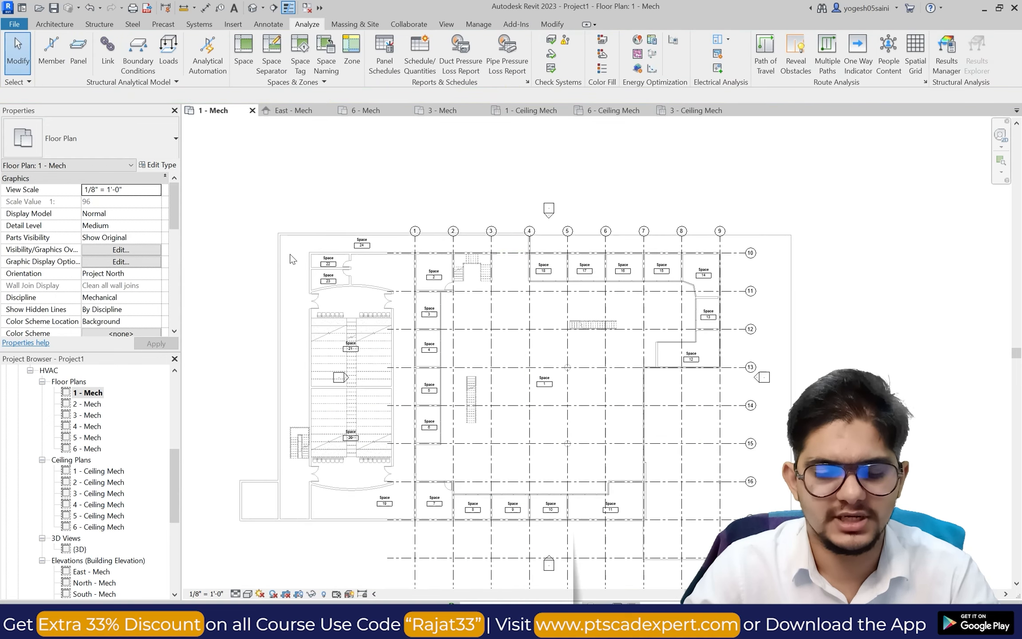
pyautogui.scroll(1, 286, 257)
pyautogui.scroll(1, 286, 257)
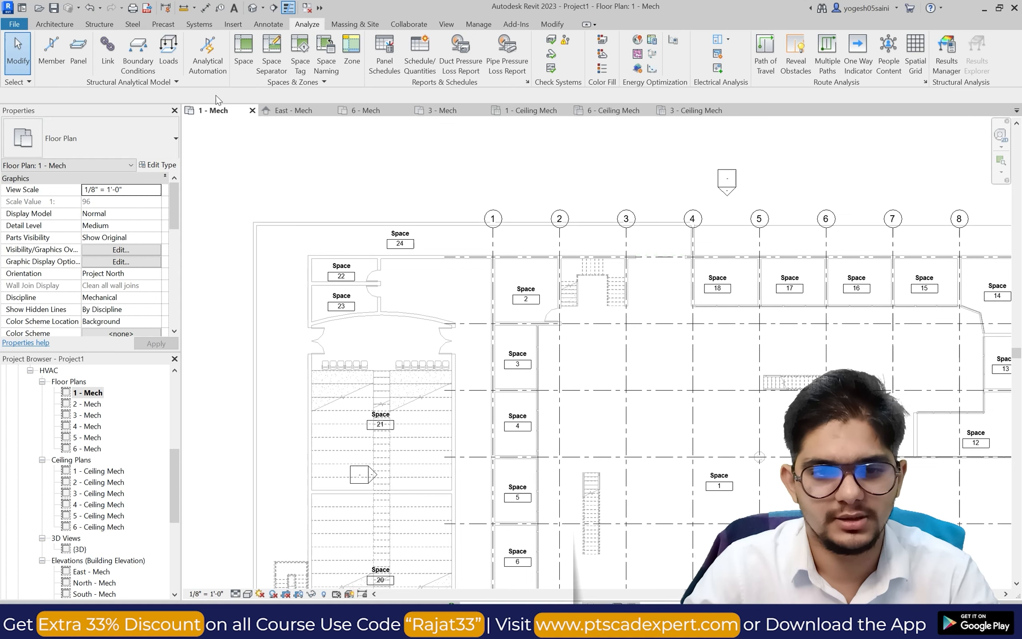
pyautogui.scroll(1, 333, 150)
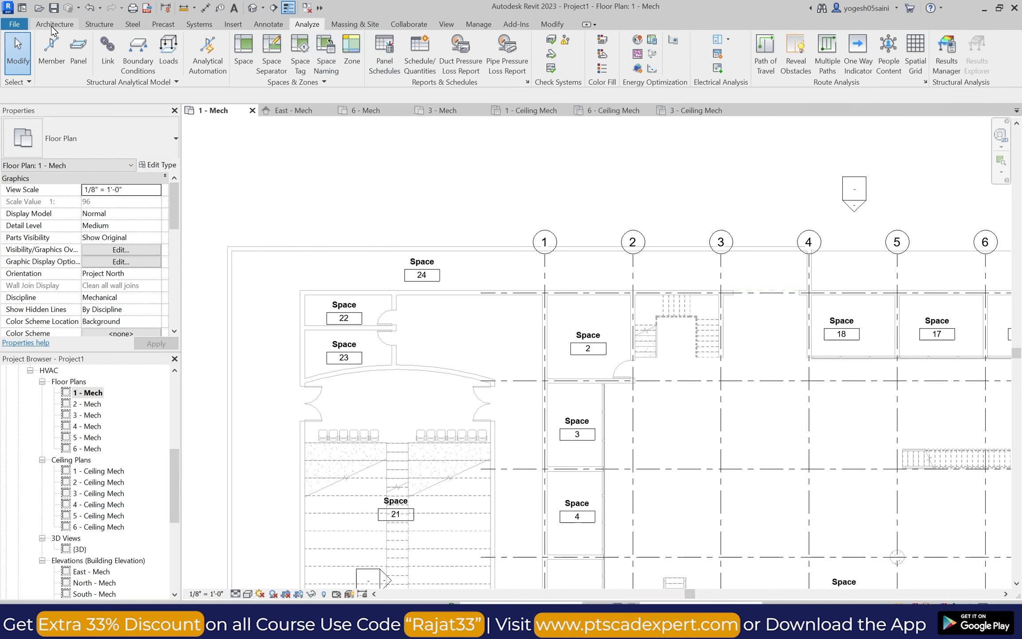
pyautogui.click(273, 58)
pyautogui.scroll(2, 273, 301)
pyautogui.click(202, 286)
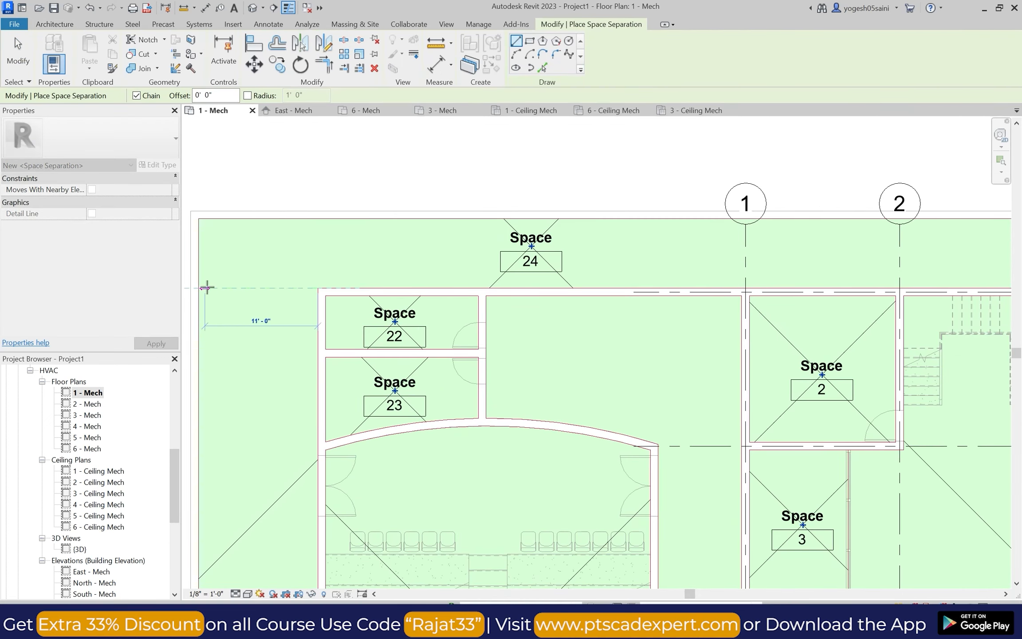
pyautogui.press('Escape')
pyautogui.press('Escape')
pyautogui.scroll(-4, 406, 166)
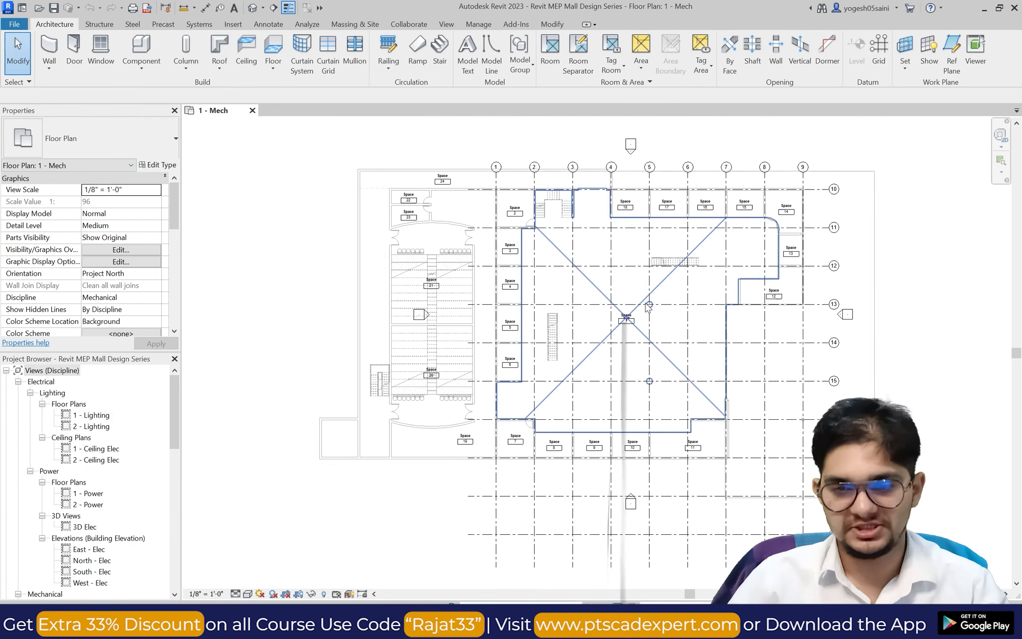
pyautogui.scroll(2, 625, 316)
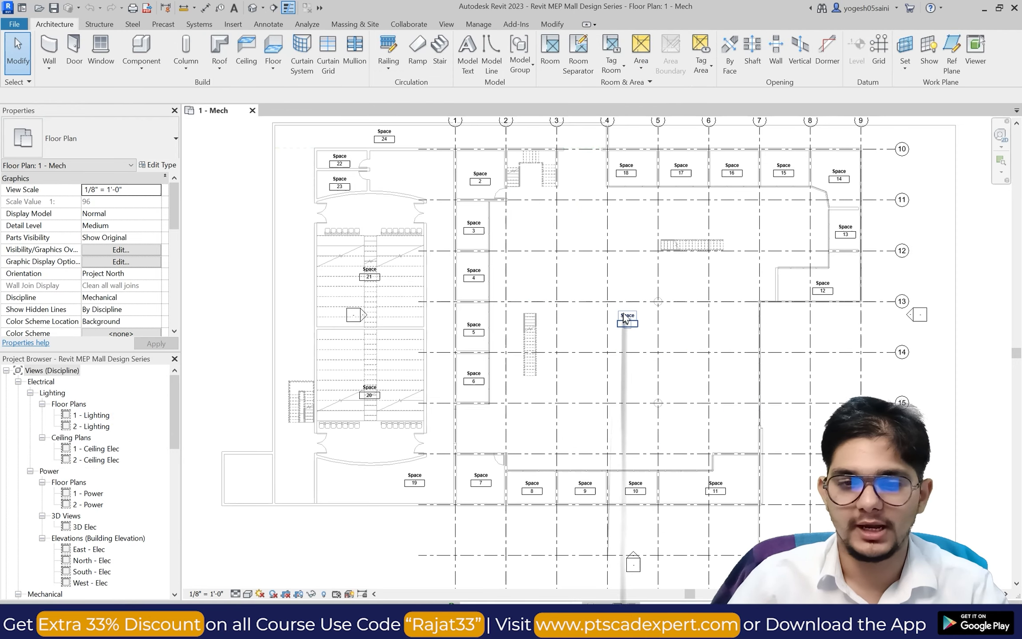
pyautogui.scroll(-1, 543, 297)
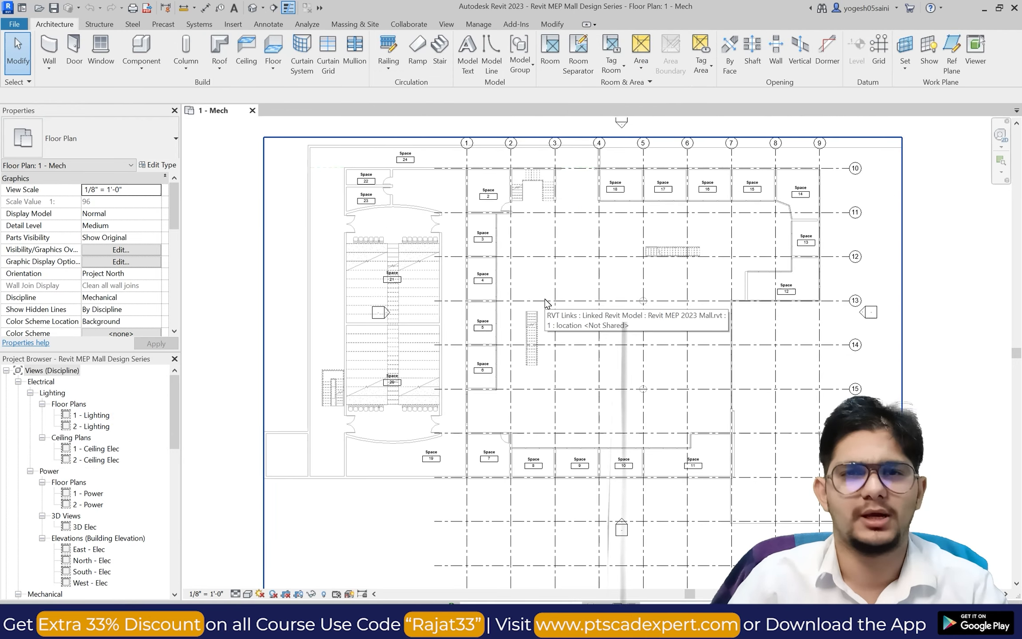
pyautogui.scroll(5, 612, 322)
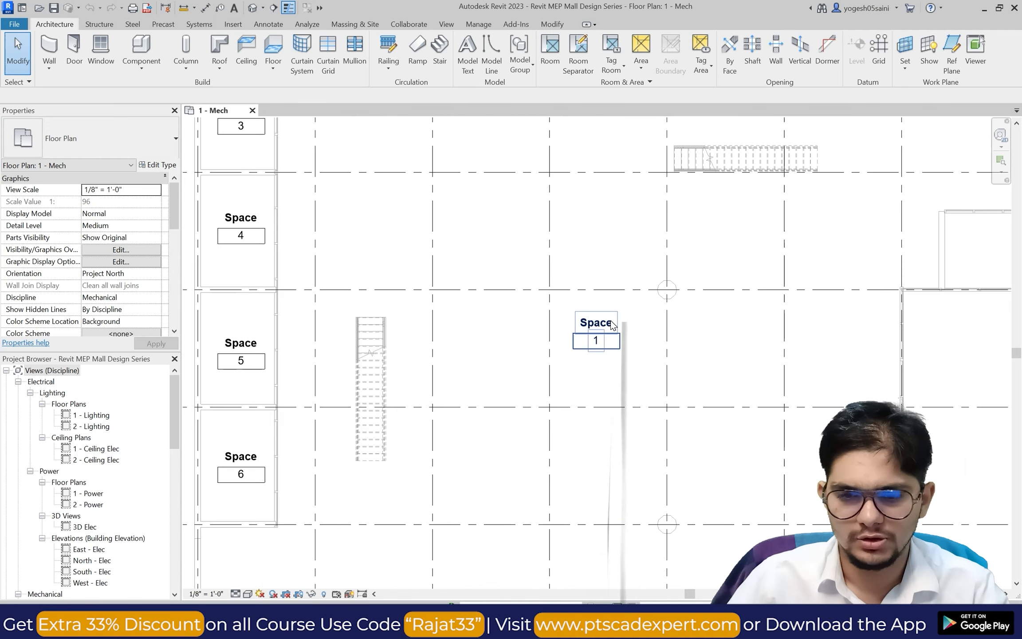
pyautogui.scroll(-5, 524, 297)
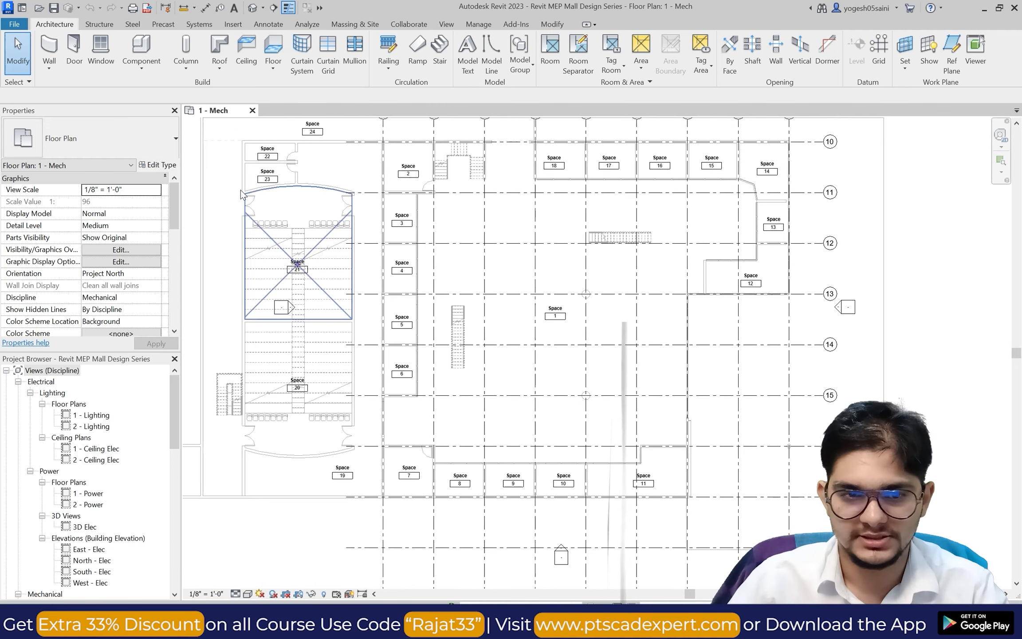
pyautogui.scroll(4, 538, 311)
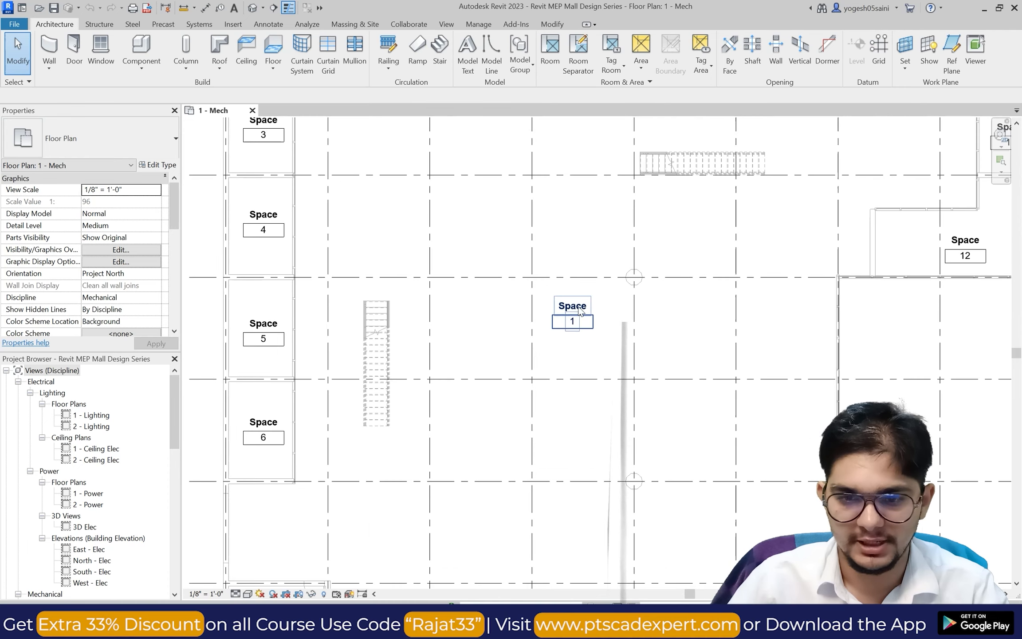
# Rename space 1, in the large central hall, as Open Area.
pyautogui.click(558, 307)
pyautogui.click(578, 304)
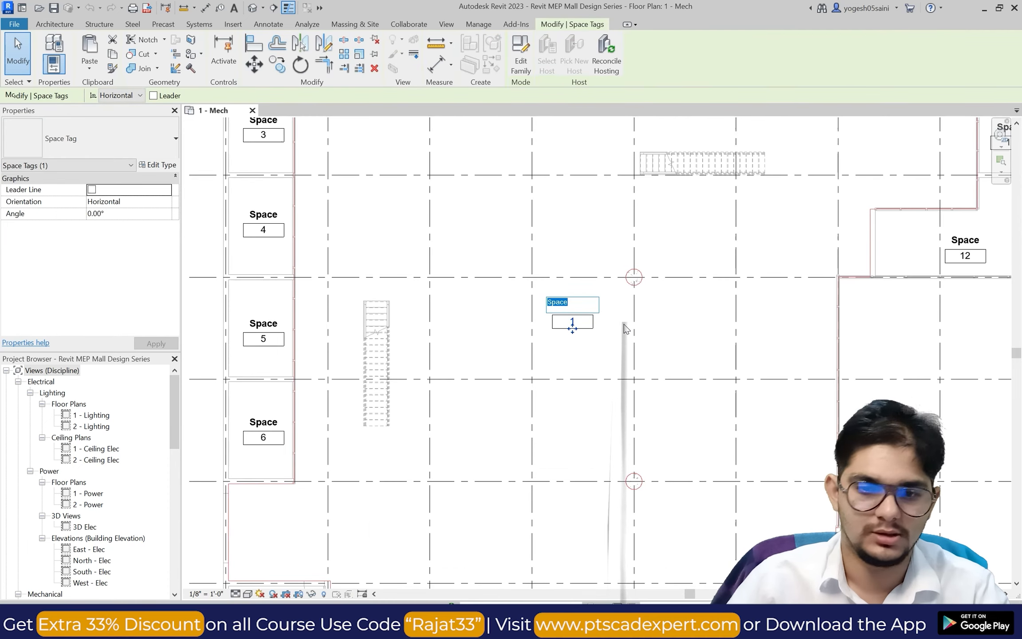
pyautogui.write('open')
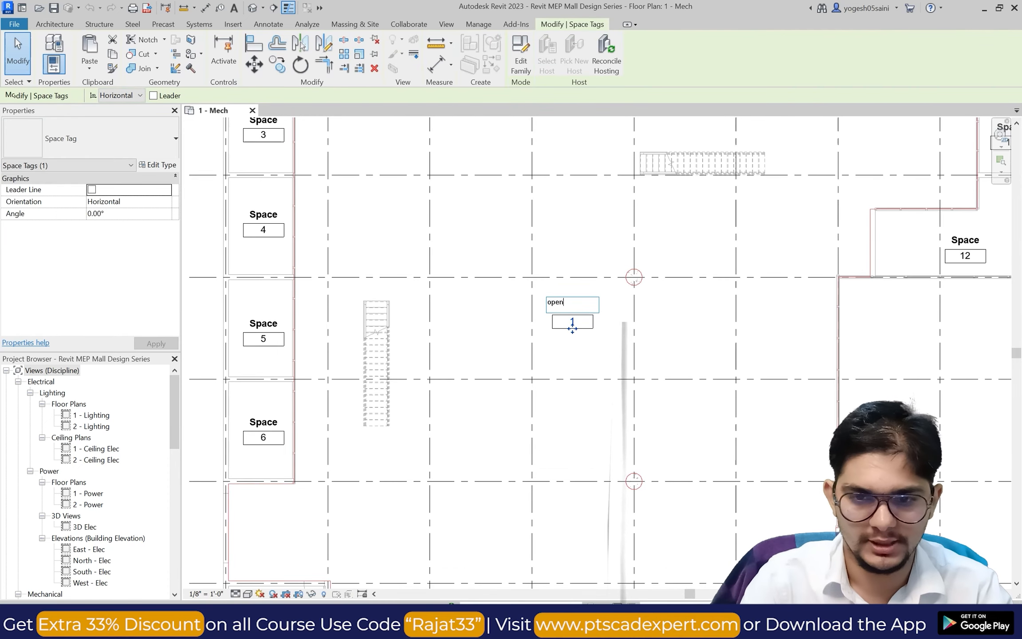
pyautogui.press('BackSpace')
pyautogui.press('BackSpace')
pyautogui.press('BackSpace')
pyautogui.press('BackSpace')
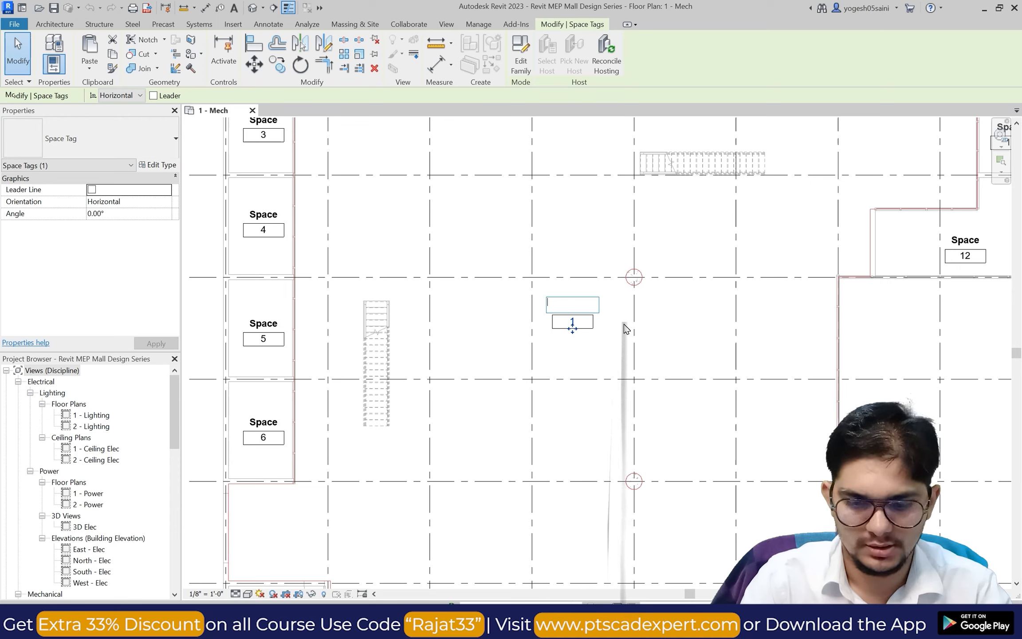
pyautogui.write('Open E')
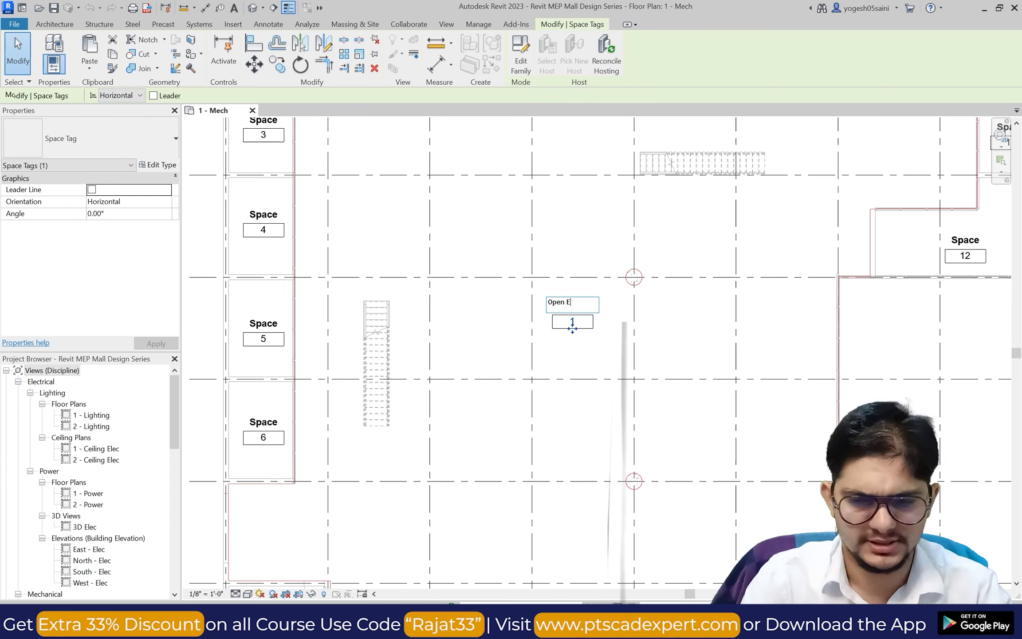
pyautogui.press('BackSpace')
pyautogui.write('are')
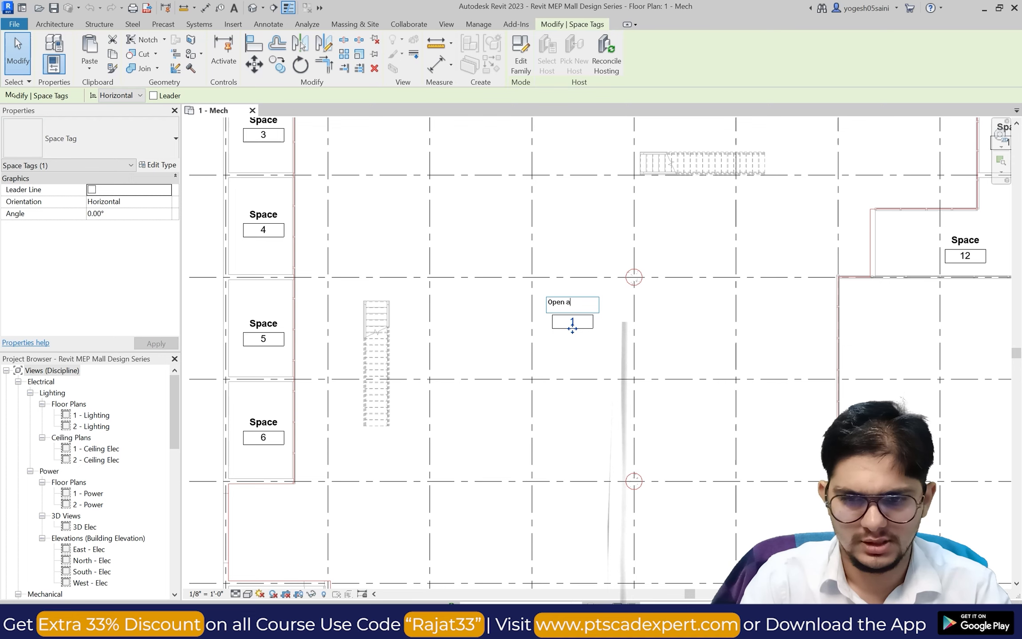
pyautogui.press('BackSpace')
pyautogui.write('Area')
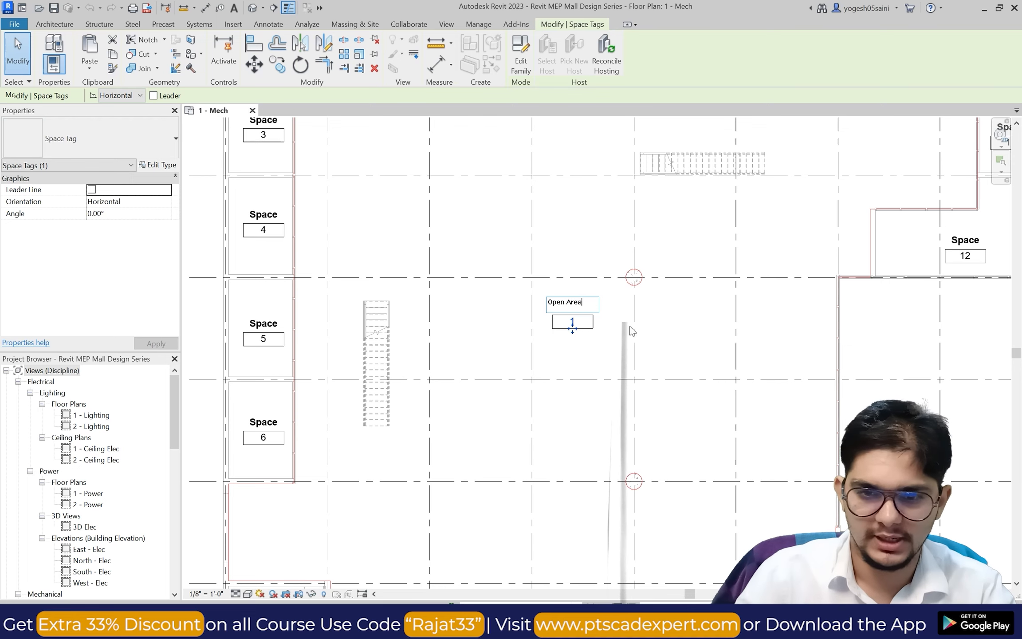
pyautogui.press('Return')
pyautogui.scroll(-3, 663, 296)
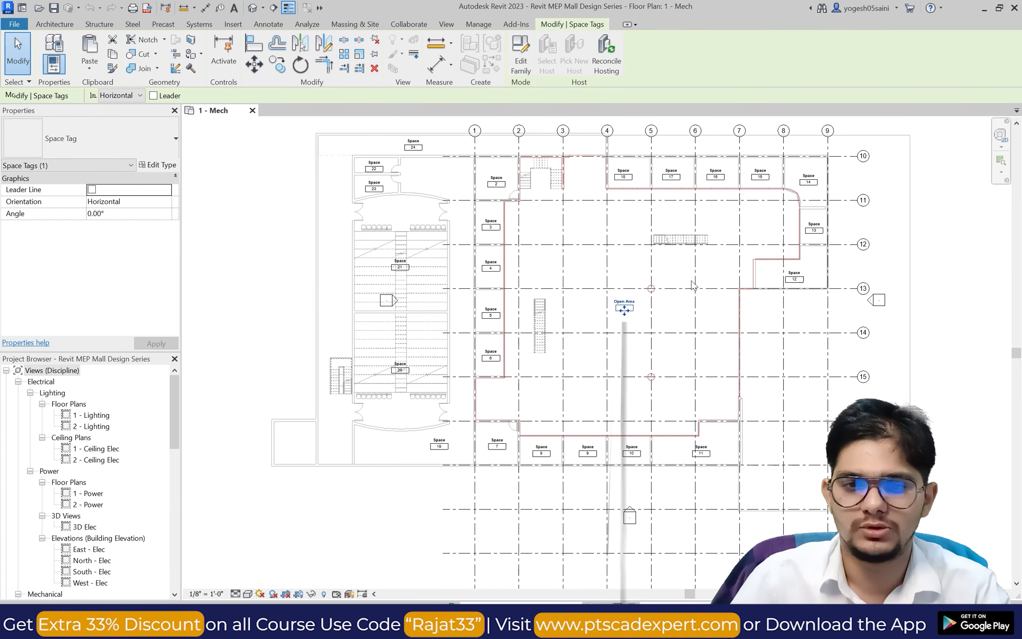
pyautogui.click(928, 379)
# Clear the name of space 3 below grid 11.
pyautogui.scroll(3, 489, 201)
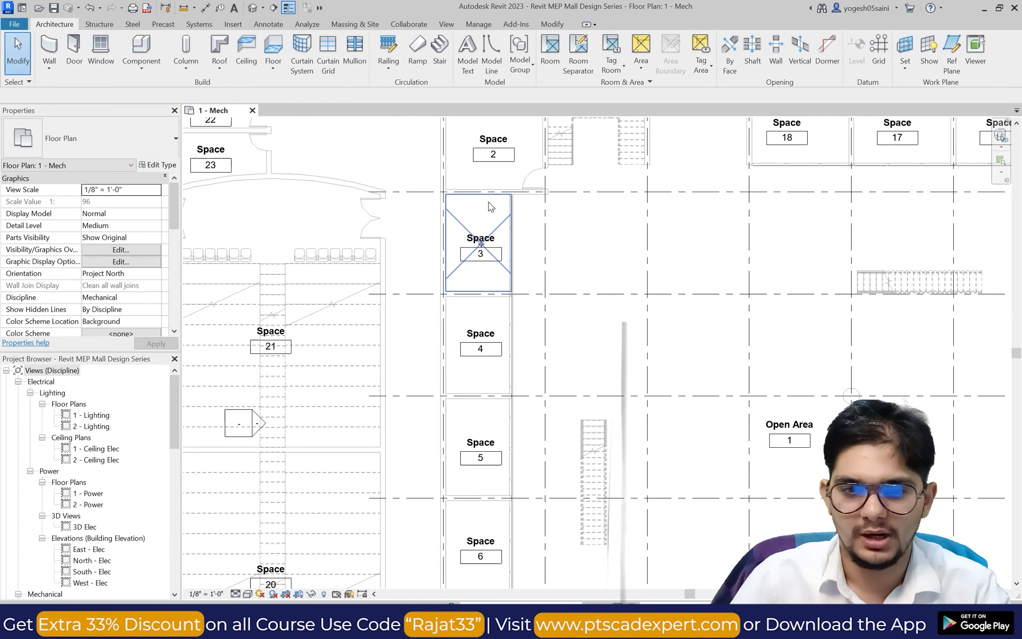
pyautogui.click(479, 240)
pyautogui.click(474, 235)
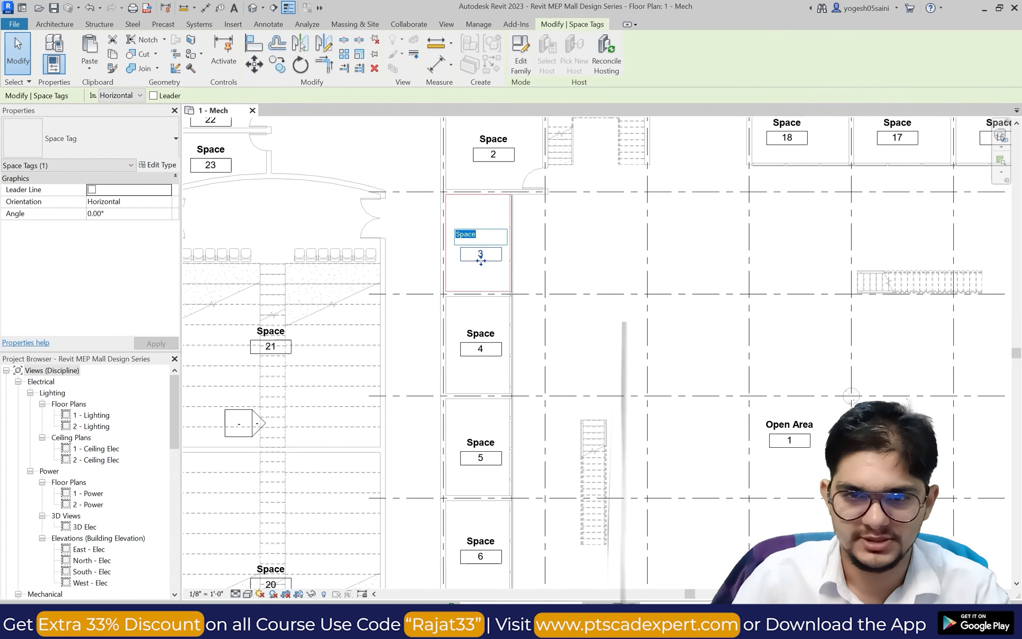
pyautogui.press('BackSpace')
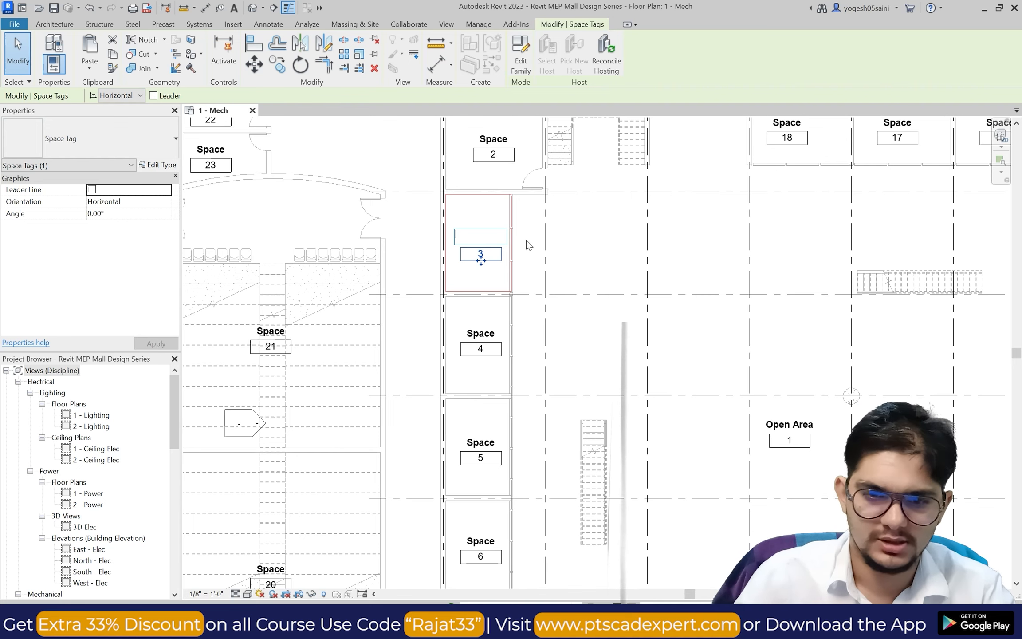
pyautogui.click(582, 285)
pyautogui.scroll(-4, 663, 328)
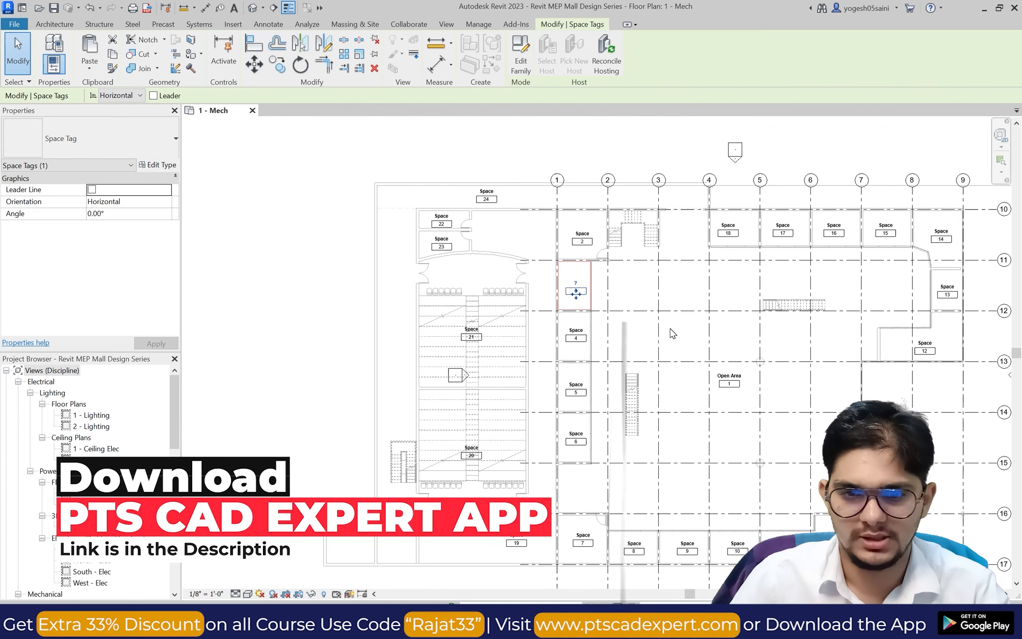
# Rename space 12, the L-shaped room between grids 12 and 13, as Shop 1.
pyautogui.scroll(5, 880, 345)
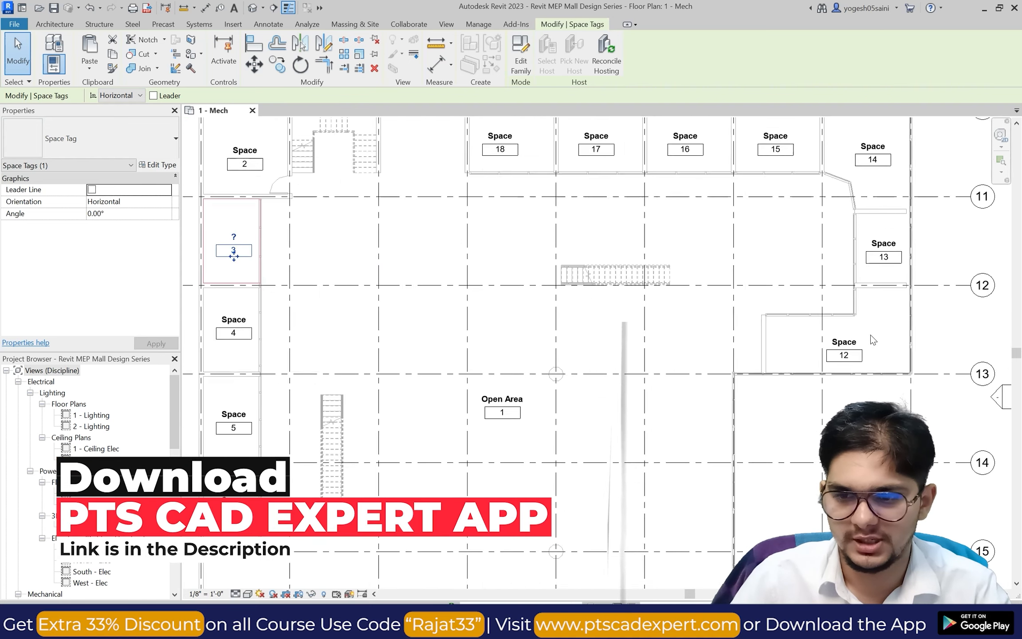
pyautogui.click(863, 345)
pyautogui.click(856, 337)
pyautogui.write('Shop ')
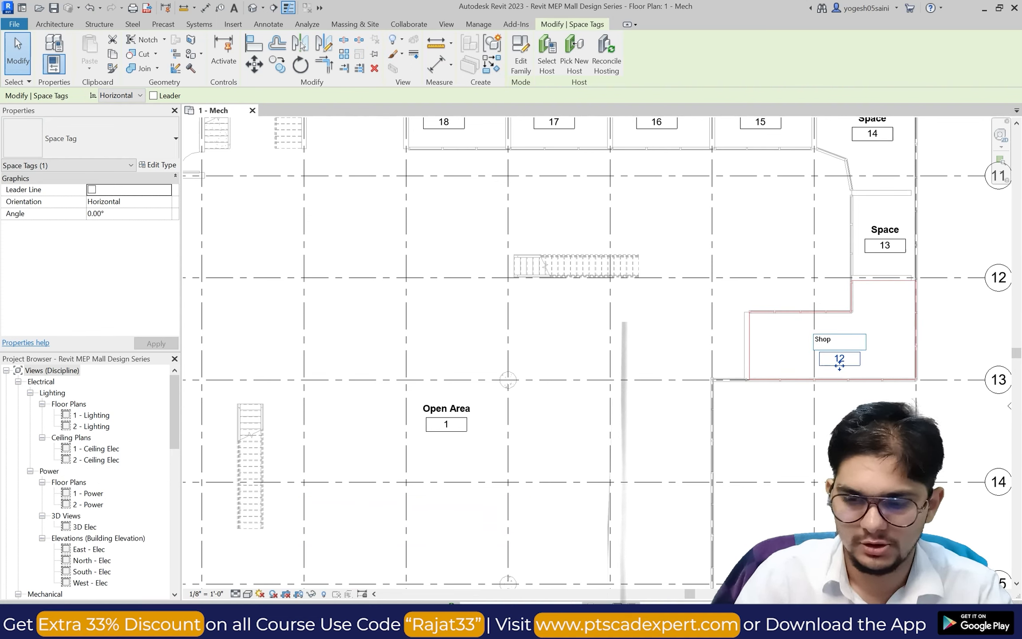
pyautogui.write('1')
pyautogui.click(756, 255)
pyautogui.scroll(-3, 757, 256)
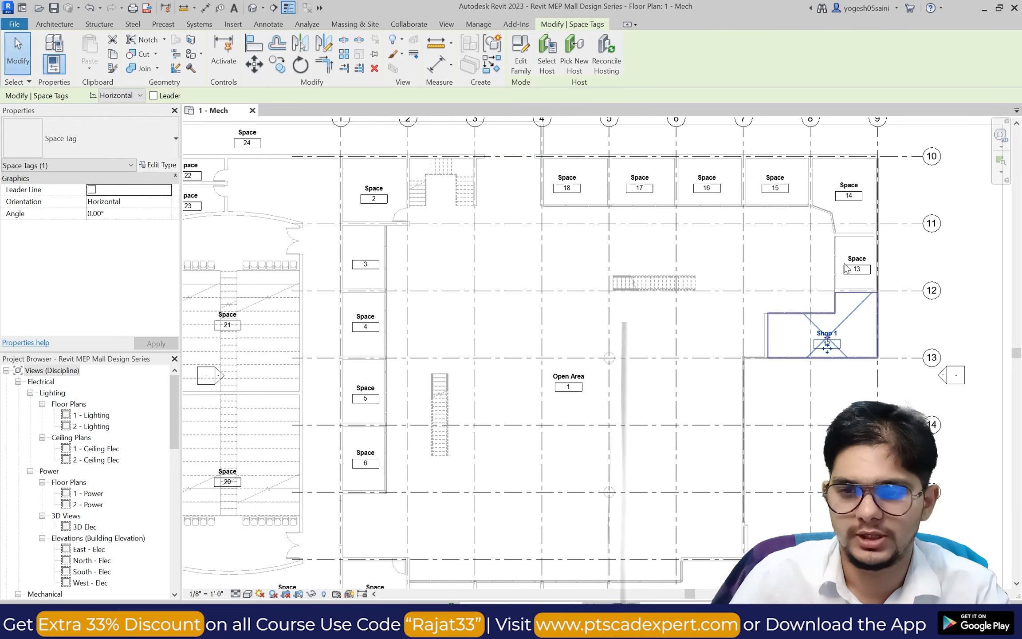
# Rename space 13, between grids 11 and 12 on the east side, as Shop 2.
pyautogui.scroll(3, 796, 211)
pyautogui.click(852, 267)
pyautogui.click(858, 267)
pyautogui.write('S')
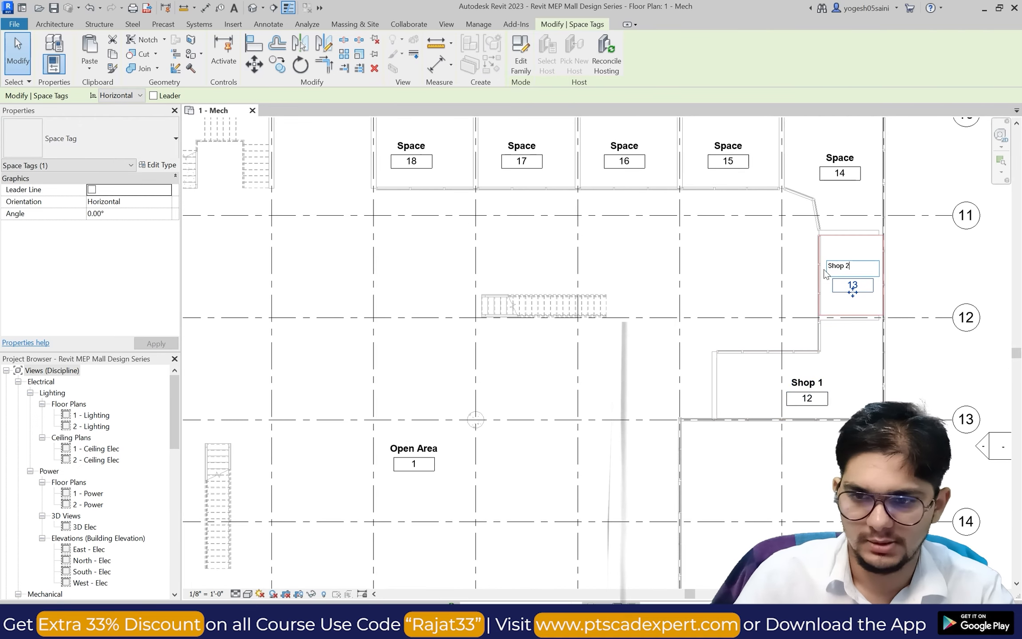
pyautogui.write('hop 2')
pyautogui.click(748, 278)
# Rename the northeast corner space 14 as Shop 3 and the adjacent space 15 as Shop 4.
pyautogui.click(840, 160)
pyautogui.click(844, 158)
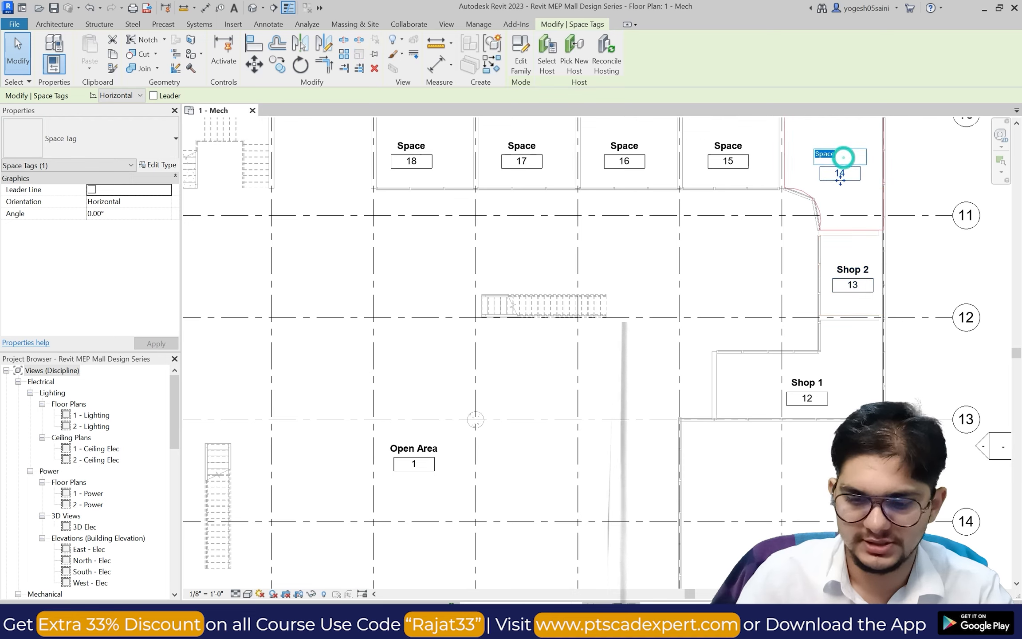
pyautogui.write('Shop 3')
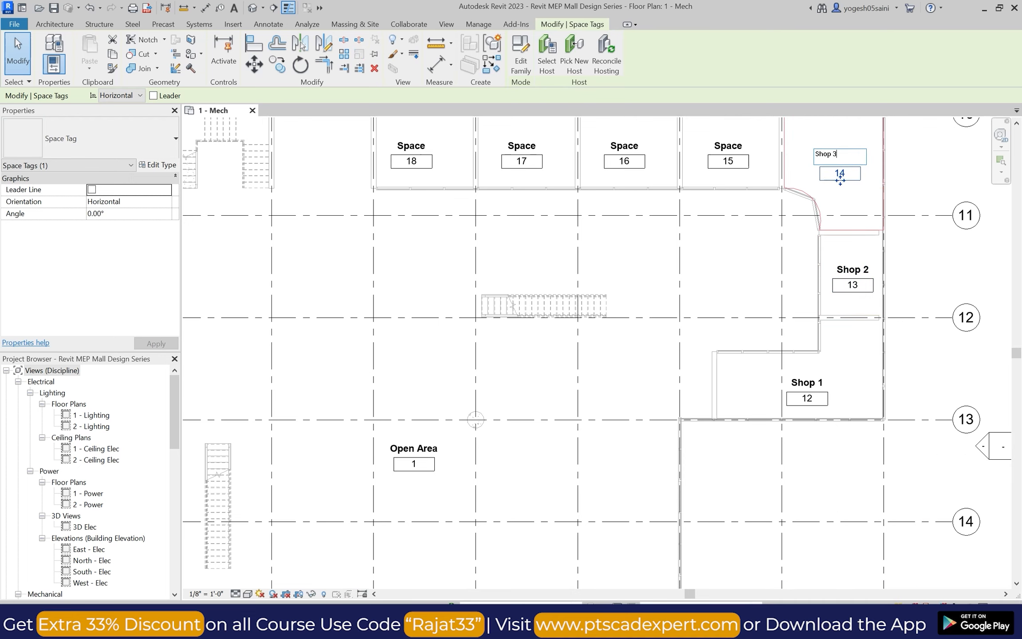
pyautogui.click(731, 255)
pyautogui.click(728, 161)
pyautogui.click(722, 142)
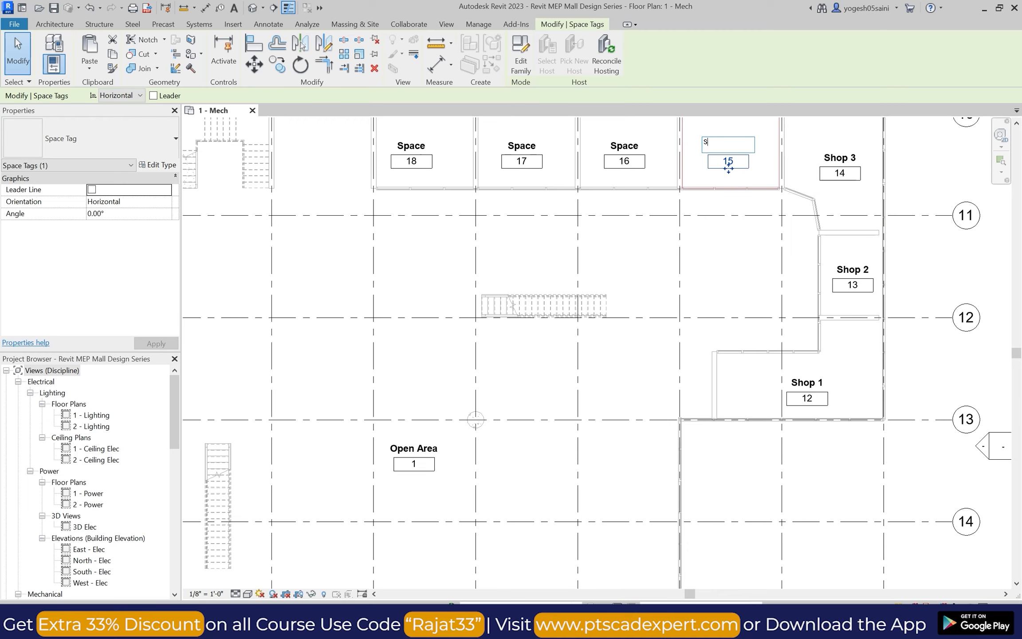
pyautogui.click(628, 223)
# Rename space 16 as Shop 5 and space 17 as Shop 6 in the northern row.
pyautogui.click(624, 160)
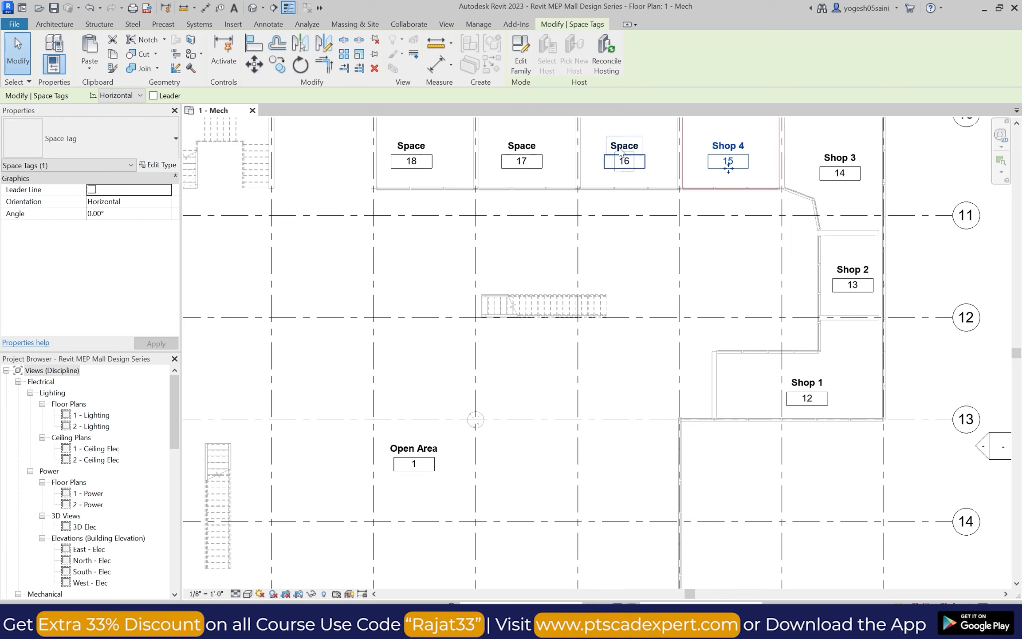
pyautogui.click(616, 143)
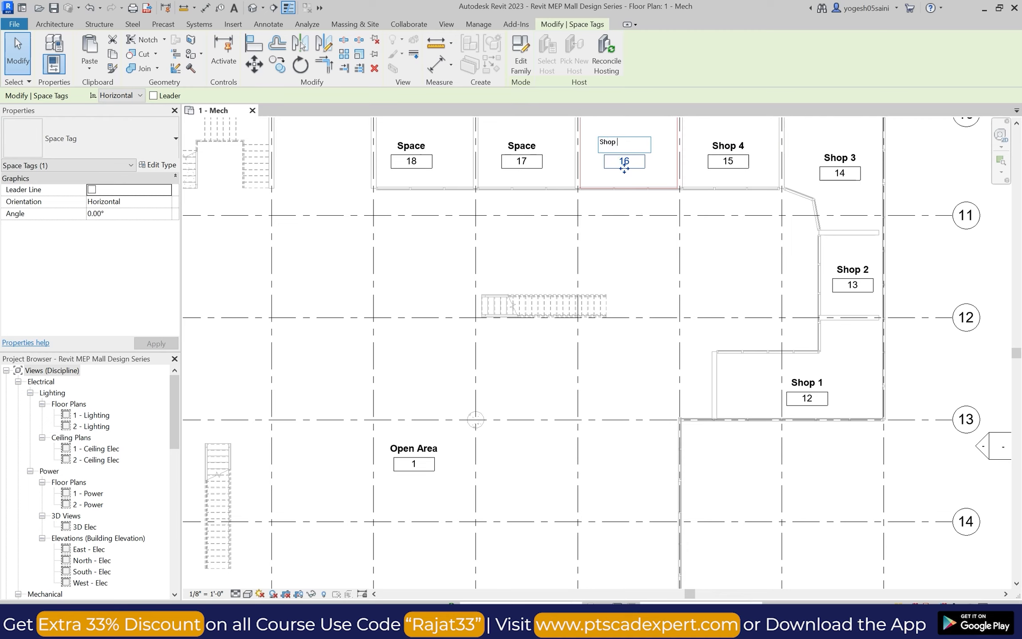
pyautogui.write('Shop 5')
pyautogui.click(499, 254)
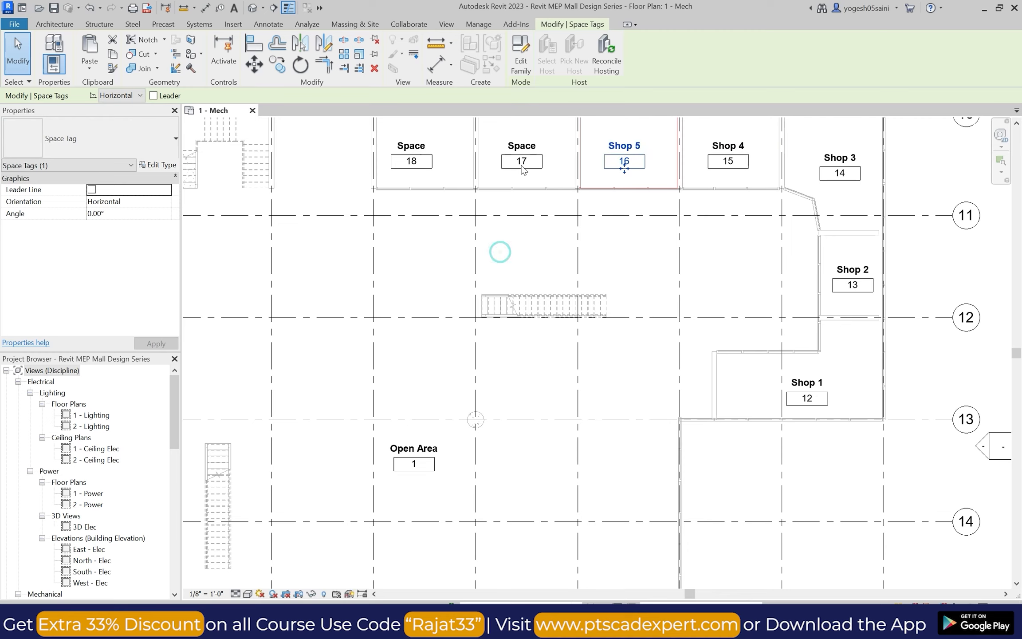
pyautogui.click(522, 160)
pyautogui.click(514, 142)
pyautogui.write('S')
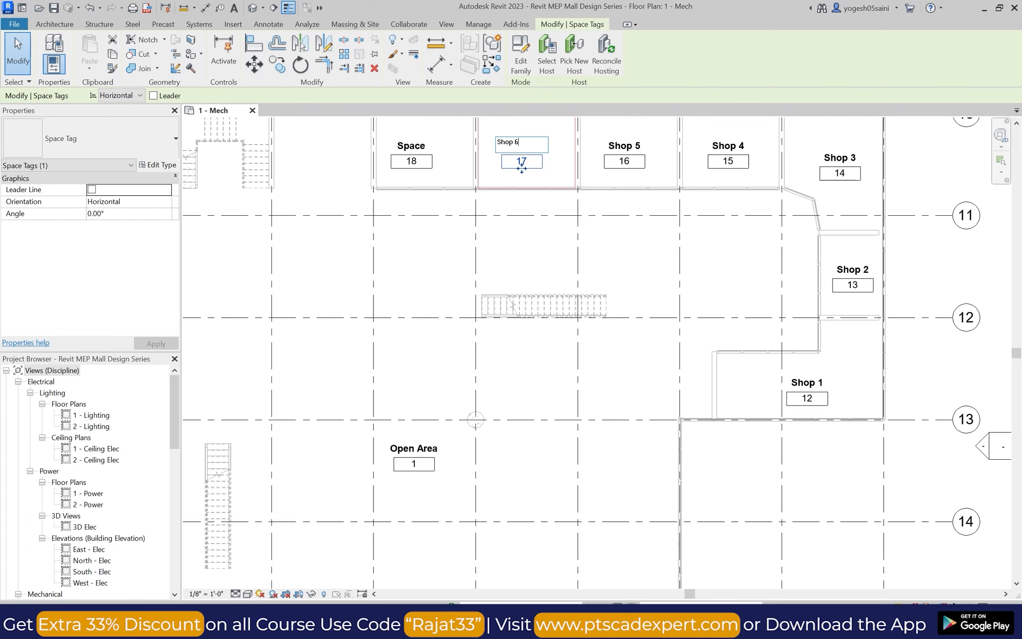
pyautogui.write('hop 6')
pyautogui.click(423, 221)
# Rename space 18, at the west end of the northern shop row, as Shop 7.
pyautogui.click(411, 161)
pyautogui.click(407, 142)
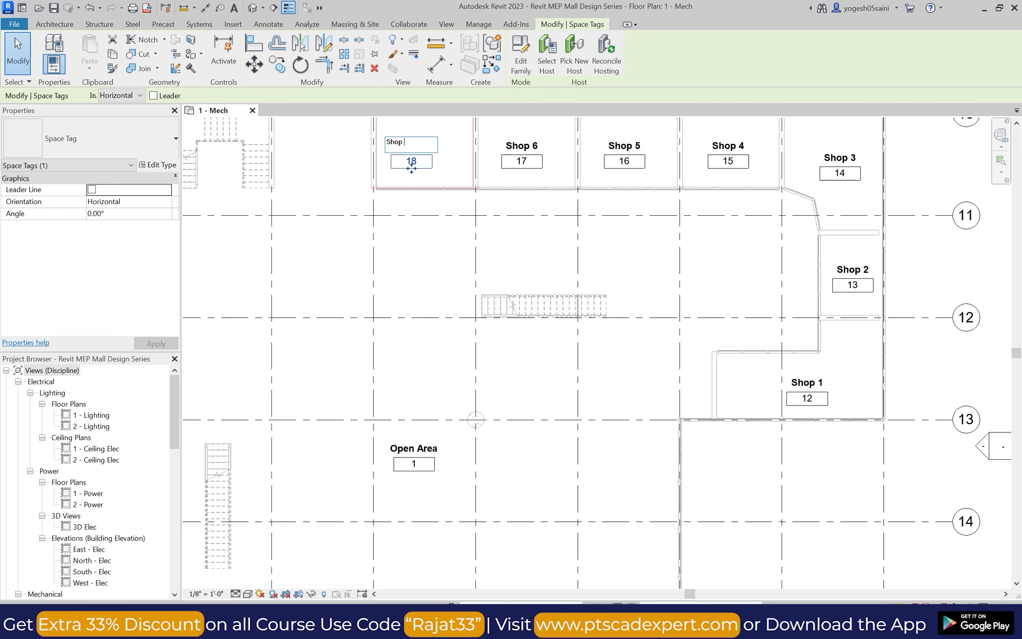
pyautogui.write('Shop 7')
pyautogui.click(418, 235)
# Rename space 2, in the northwest room beside the staircase, as Girl Washroom.
pyautogui.scroll(-3, 387, 193)
pyautogui.scroll(3, 337, 180)
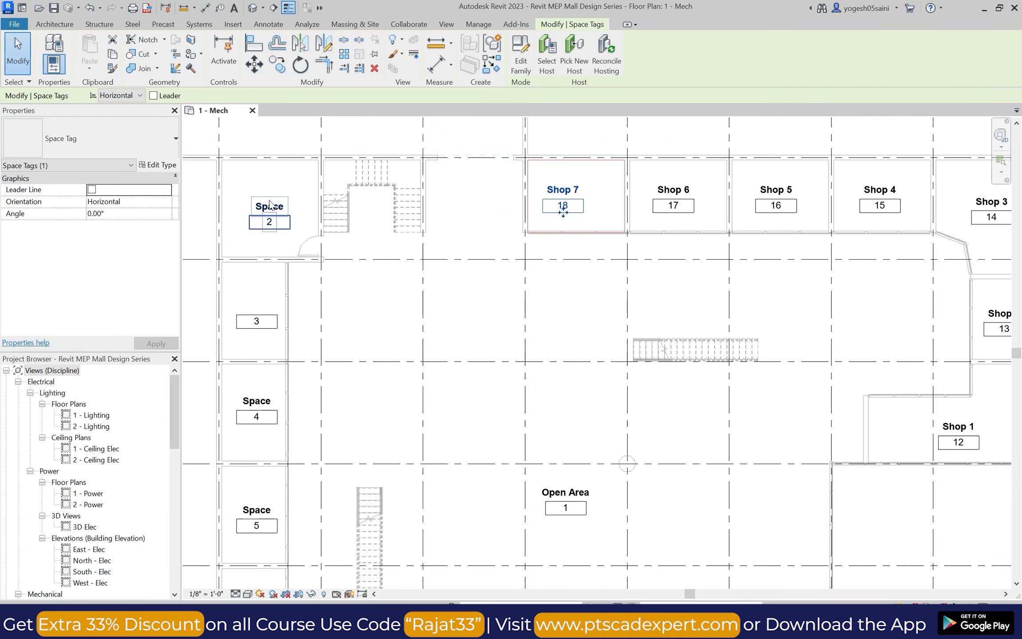
pyautogui.click(269, 222)
pyautogui.click(276, 207)
pyautogui.press('BackSpace')
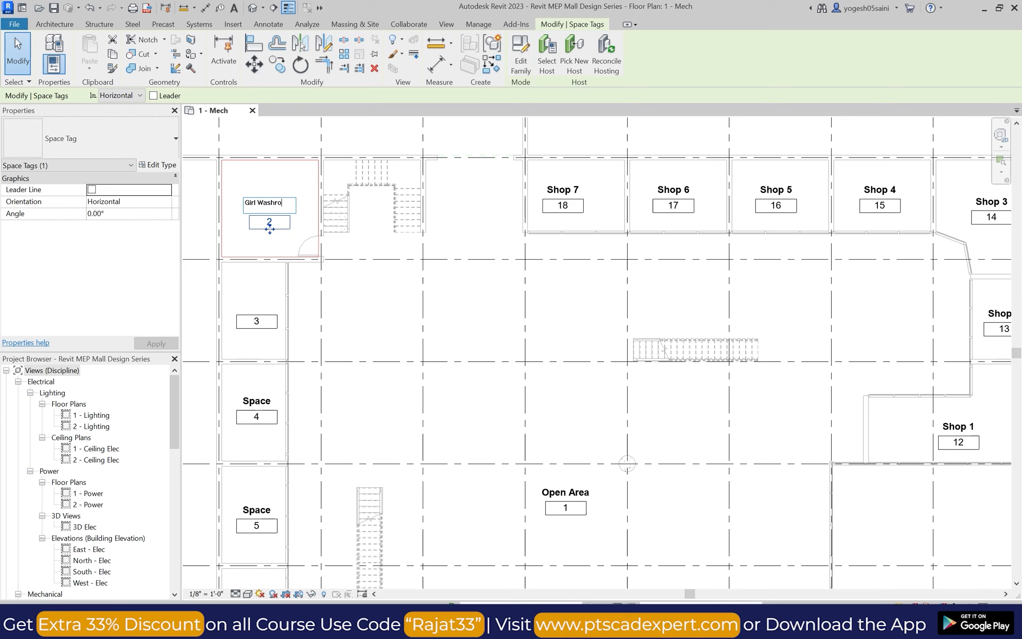
pyautogui.click(384, 235)
# Rename space 3 as Shop 8 and space 4 as Shop 9 along grid 1.
pyautogui.click(254, 311)
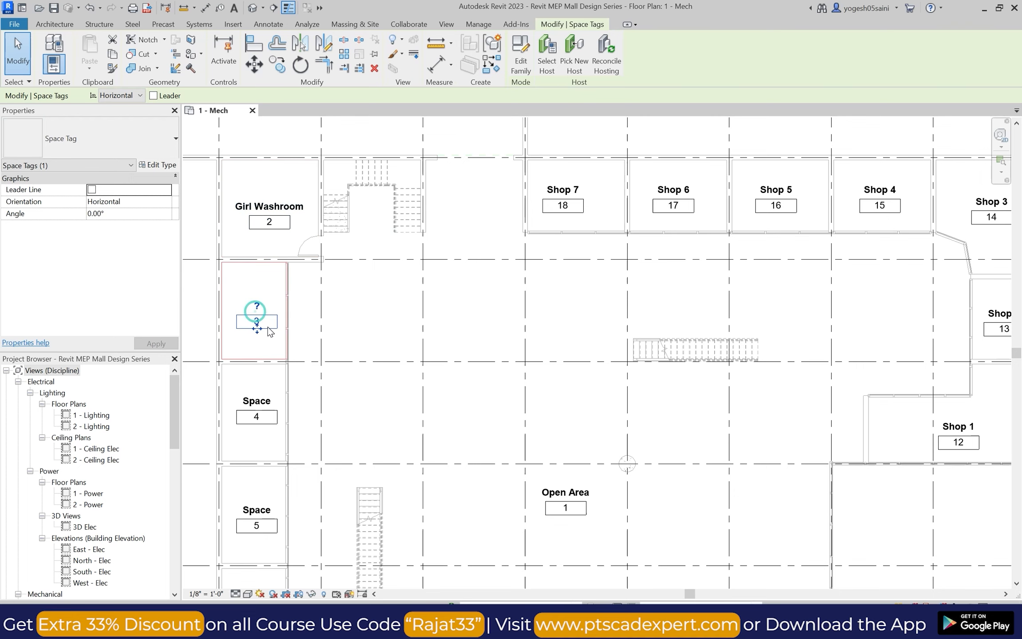
pyautogui.scroll(2, 267, 326)
pyautogui.click(248, 297)
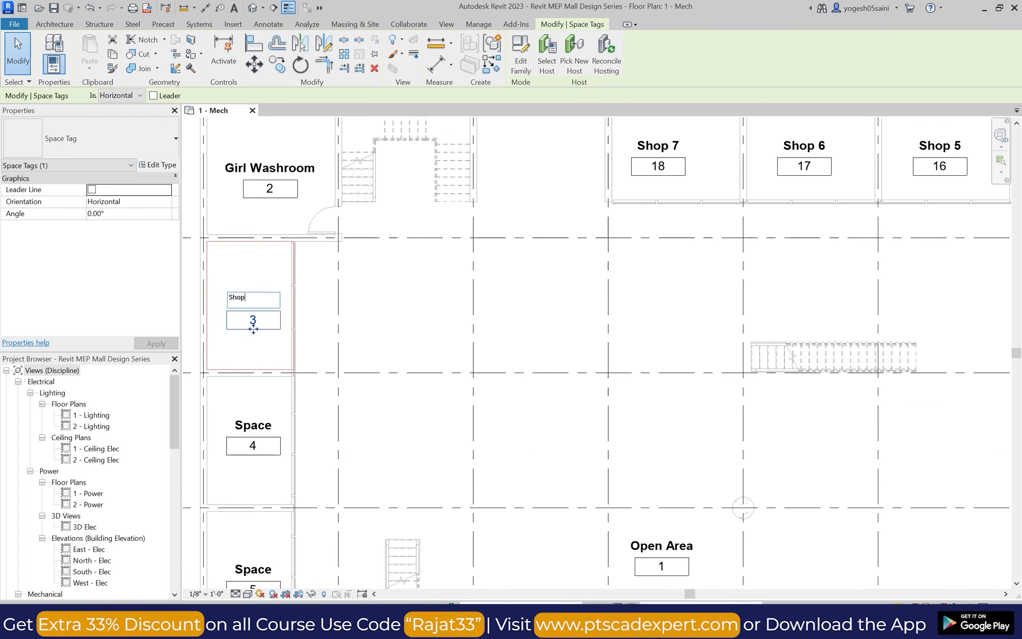
pyautogui.click(419, 335)
pyautogui.scroll(-2, 420, 335)
pyautogui.click(328, 397)
pyautogui.click(334, 383)
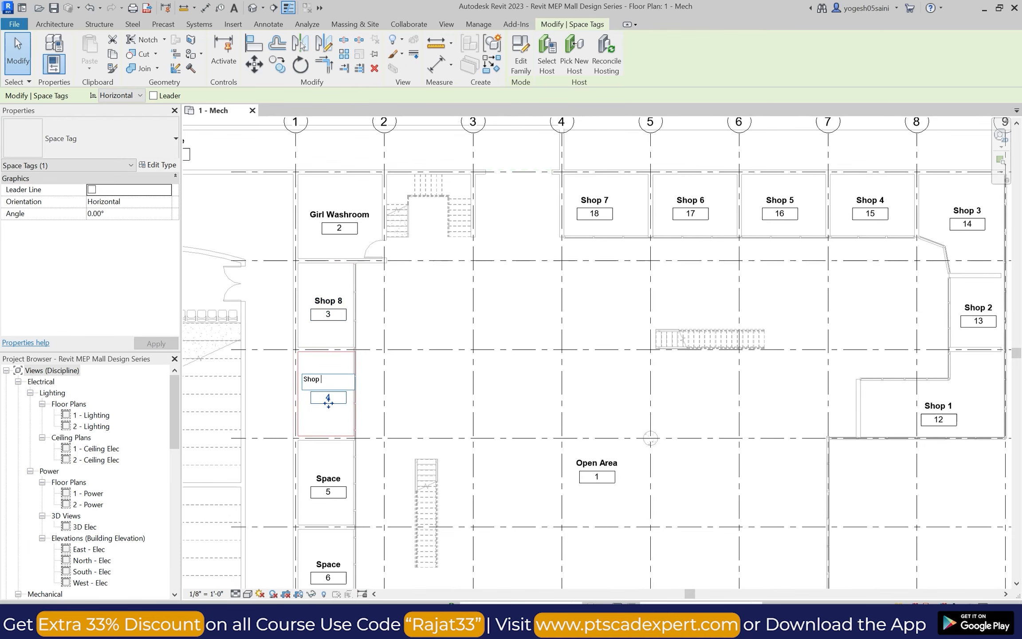
pyautogui.click(446, 266)
# Rename space 5 as Shop 10 and space 6 as Shop 11 along grid 1.
pyautogui.scroll(-4, 445, 270)
pyautogui.scroll(5, 408, 383)
pyautogui.doubleClick(350, 404)
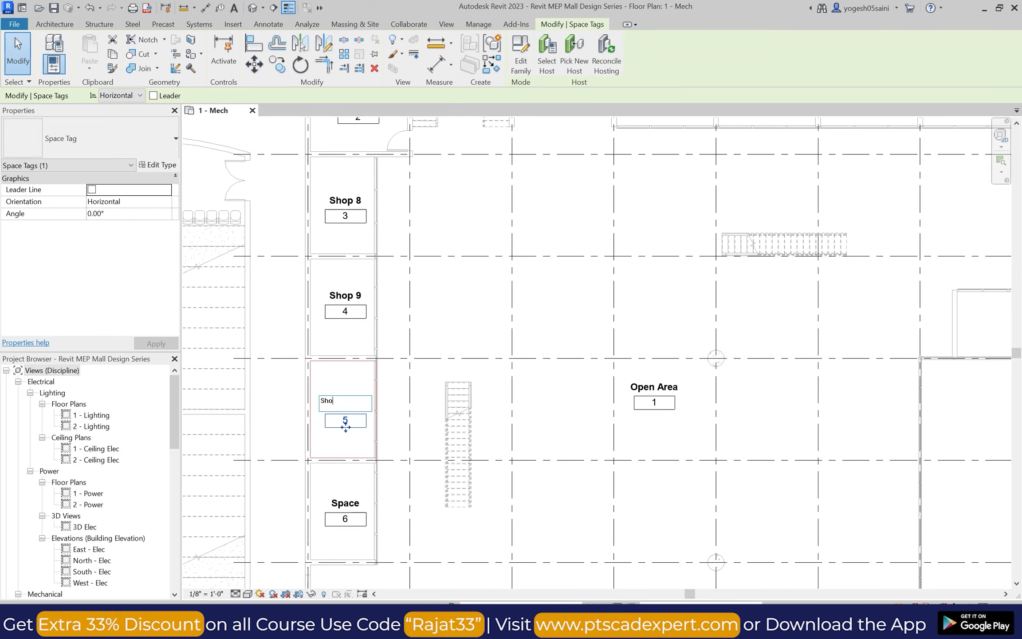
pyautogui.click(489, 406)
pyautogui.scroll(-4, 489, 406)
pyautogui.scroll(4, 462, 453)
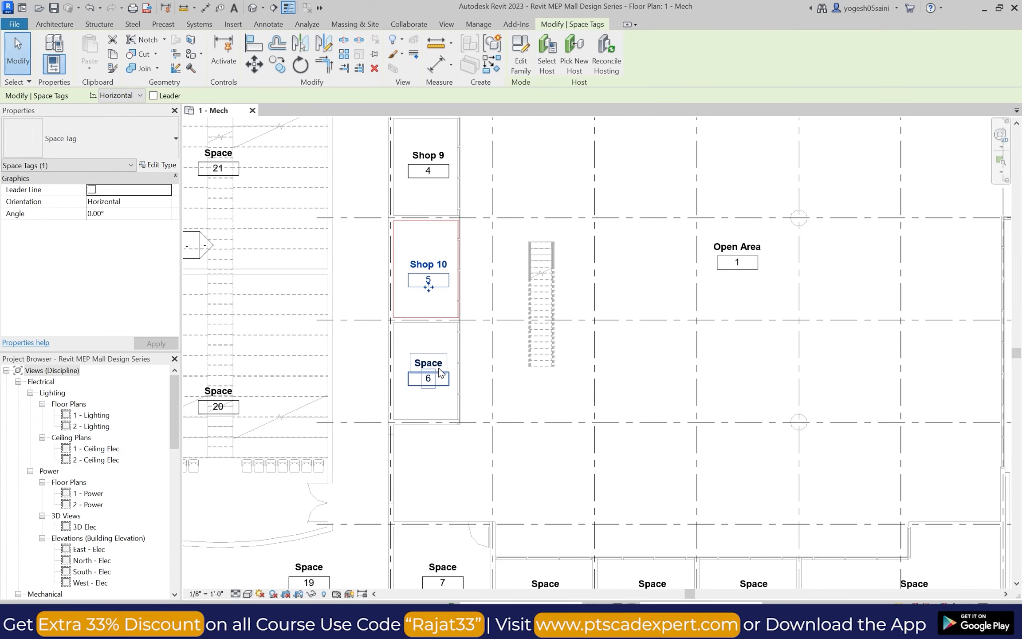
pyautogui.doubleClick(435, 363)
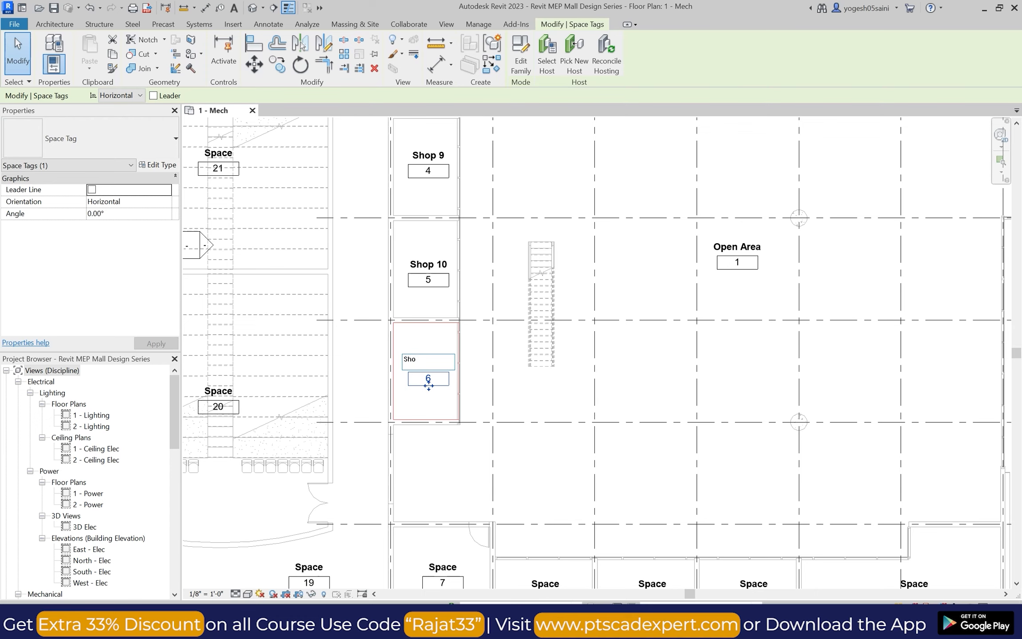
pyautogui.write('Shop 11')
pyautogui.click(563, 364)
# Rename space 7, in the southwest room at the west end of the southern shop row, as Boys Washroom.
pyautogui.scroll(-4, 563, 364)
pyautogui.scroll(4, 472, 443)
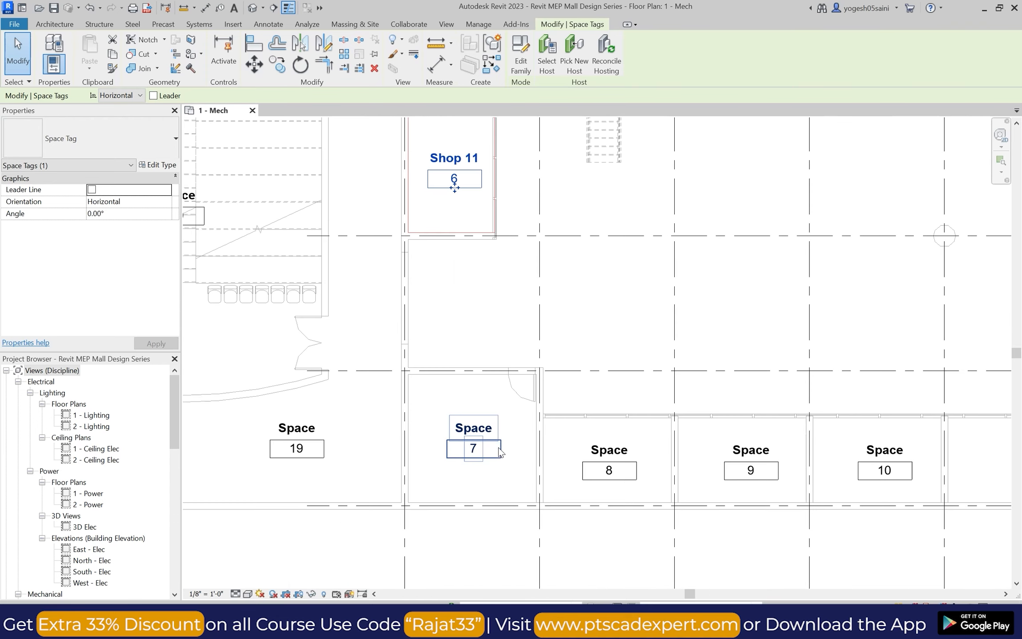
pyautogui.doubleClick(472, 426)
pyautogui.write('S')
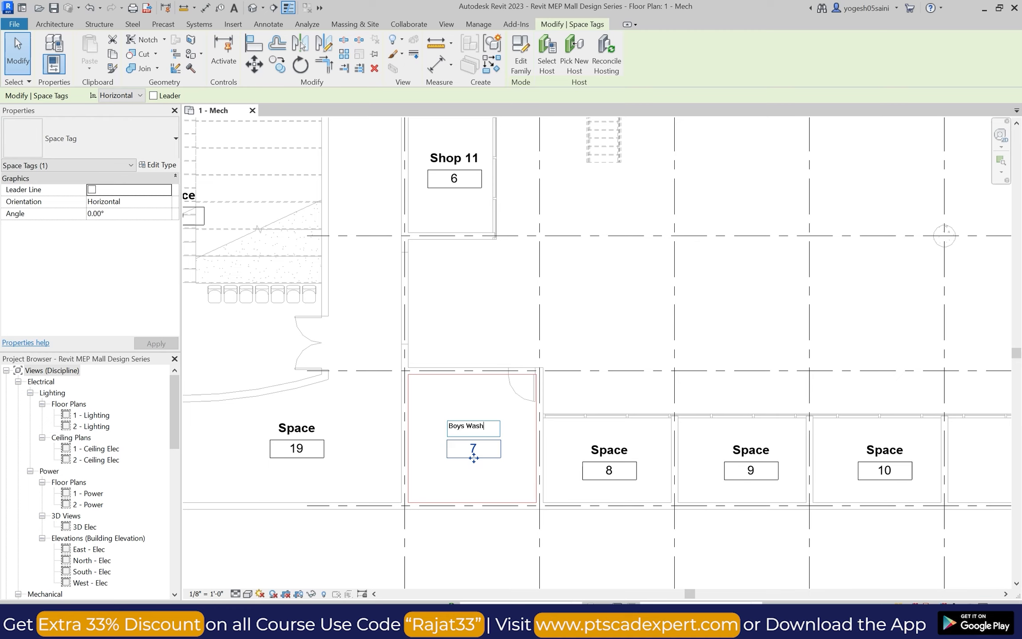
pyautogui.click(575, 355)
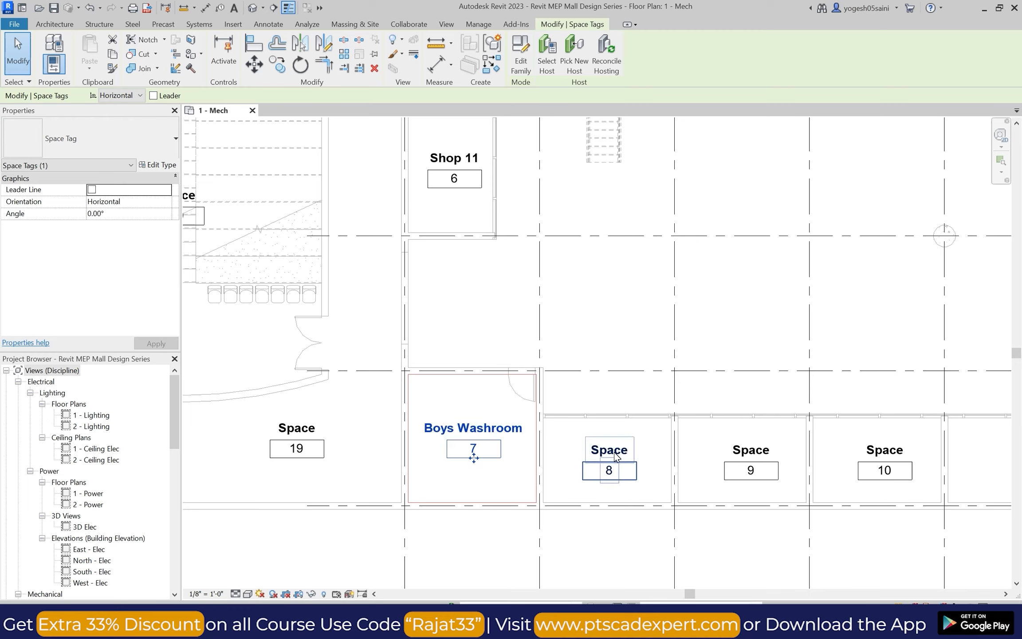
# Rename space 8 as Shop 12 and space 9 as Shop 13 in the southern shop row.
pyautogui.doubleClick(609, 450)
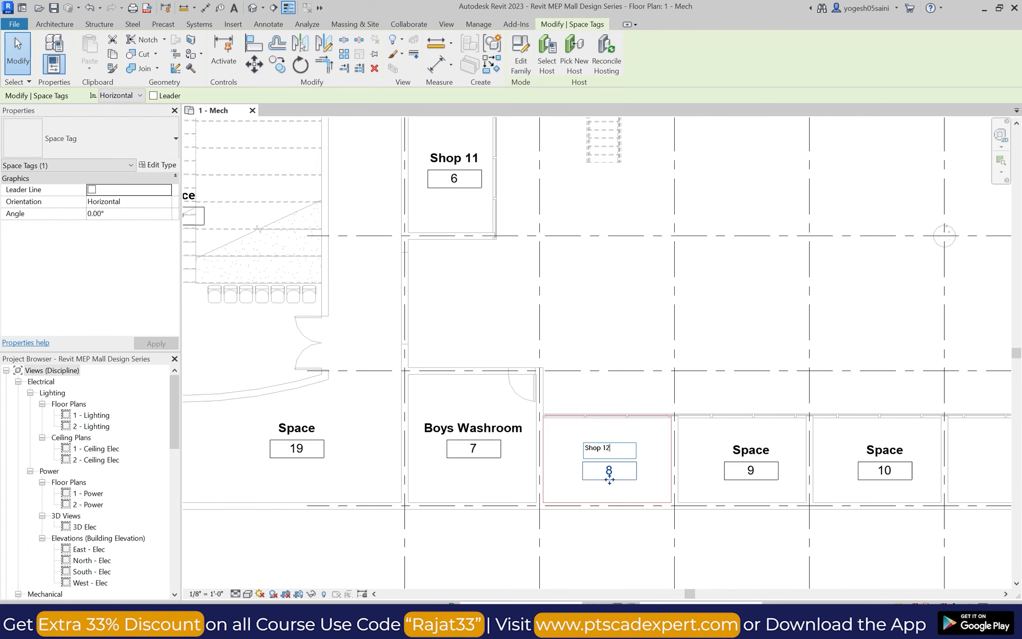
pyautogui.click(754, 333)
pyautogui.scroll(-4, 754, 332)
pyautogui.scroll(4, 700, 410)
pyautogui.doubleClick(702, 409)
pyautogui.write('Shop 13')
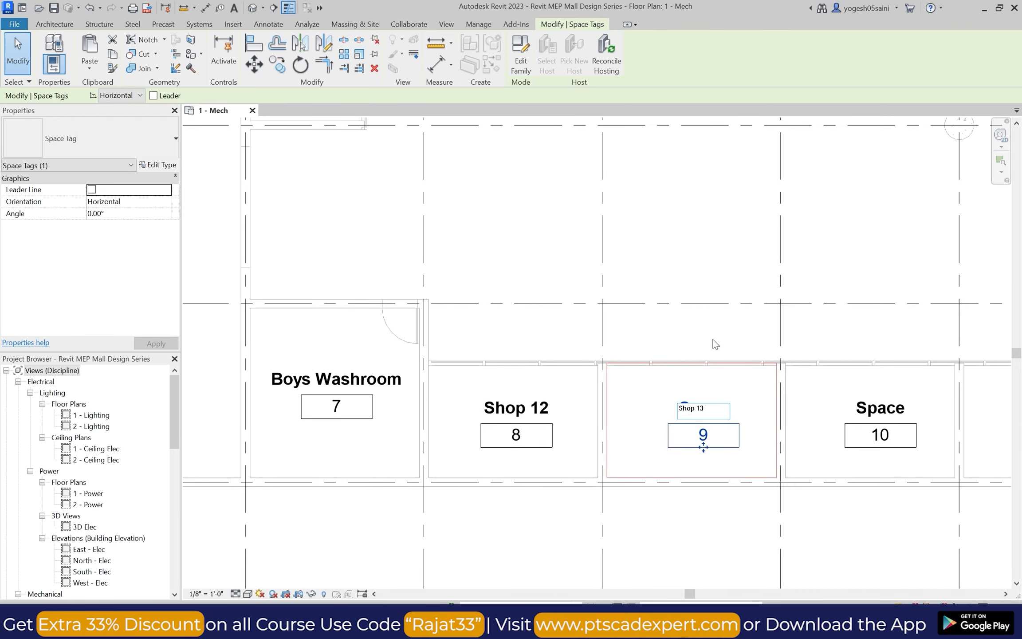
pyautogui.click(715, 343)
# Rename space 10 as Shop 14 and space 11 as Shop 15 in the southern shop row.
pyautogui.scroll(-4, 851, 337)
pyautogui.scroll(4, 696, 386)
pyautogui.doubleClick(697, 372)
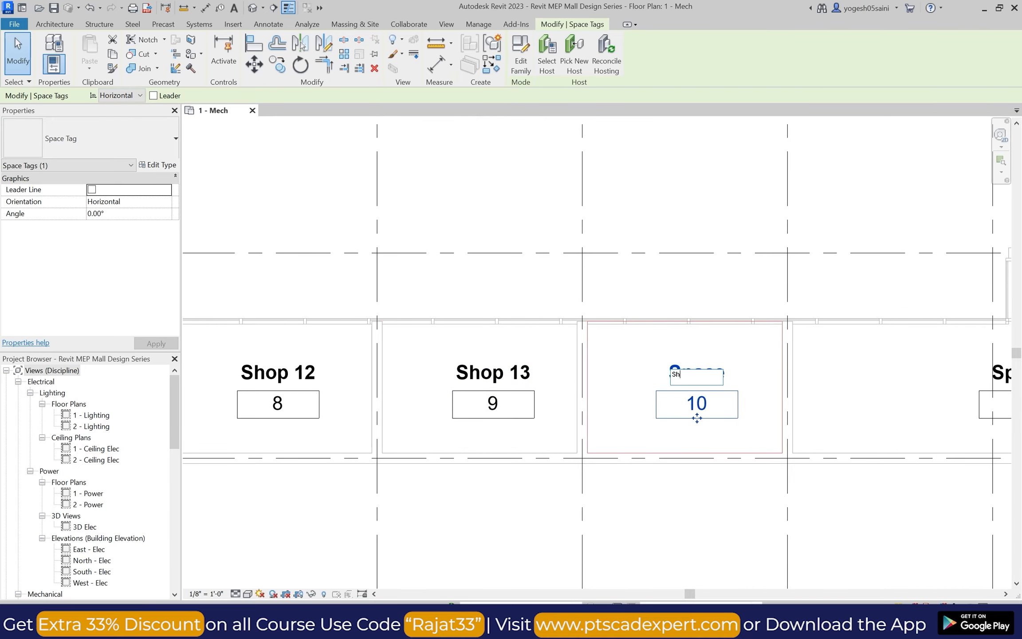
pyautogui.write('Shop 14')
pyautogui.click(745, 284)
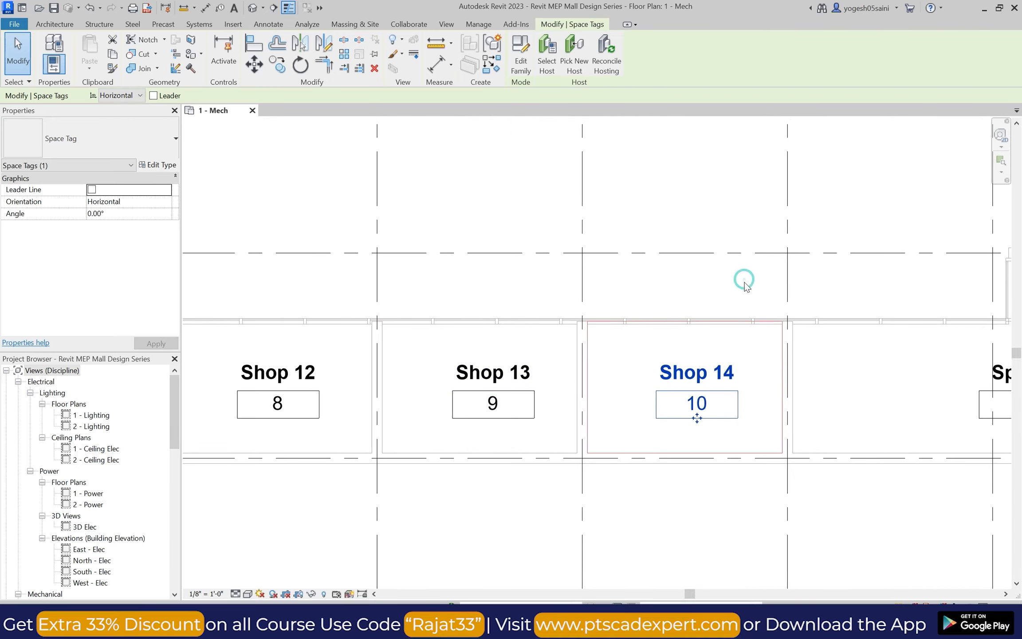
pyautogui.scroll(-4, 745, 284)
pyautogui.scroll(3, 843, 333)
pyautogui.doubleClick(844, 332)
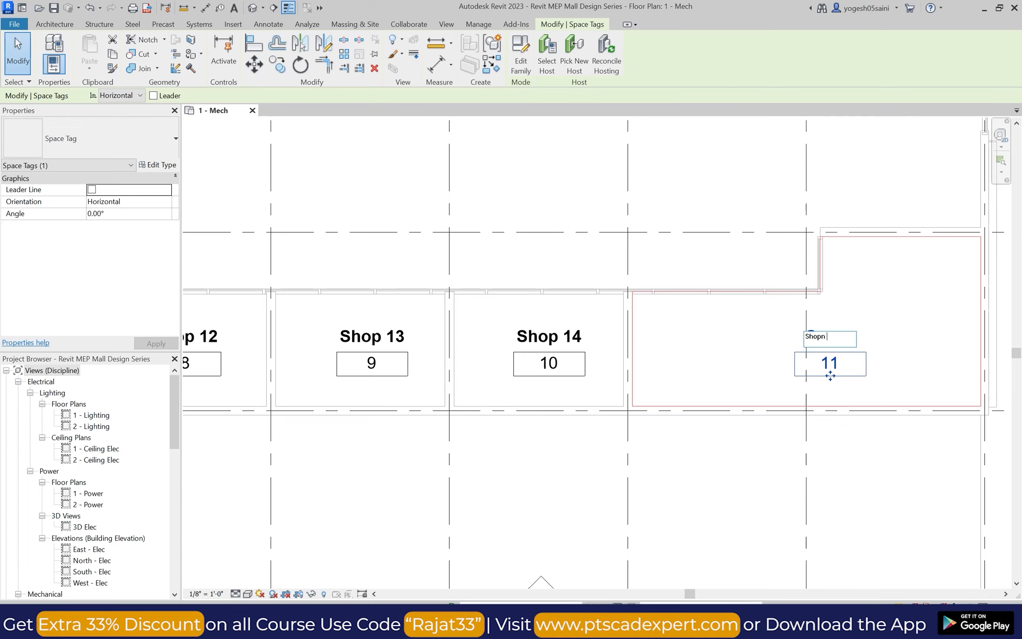
pyautogui.click(730, 273)
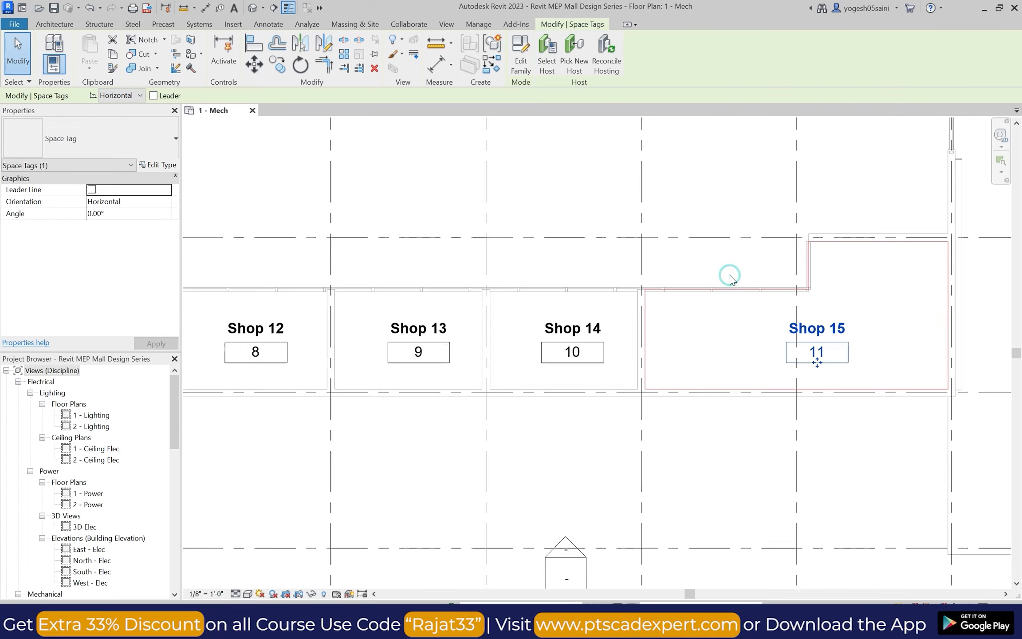
# Rename space 20, the southern auditorium in the west wing, as Audi 1.
pyautogui.scroll(-5, 730, 274)
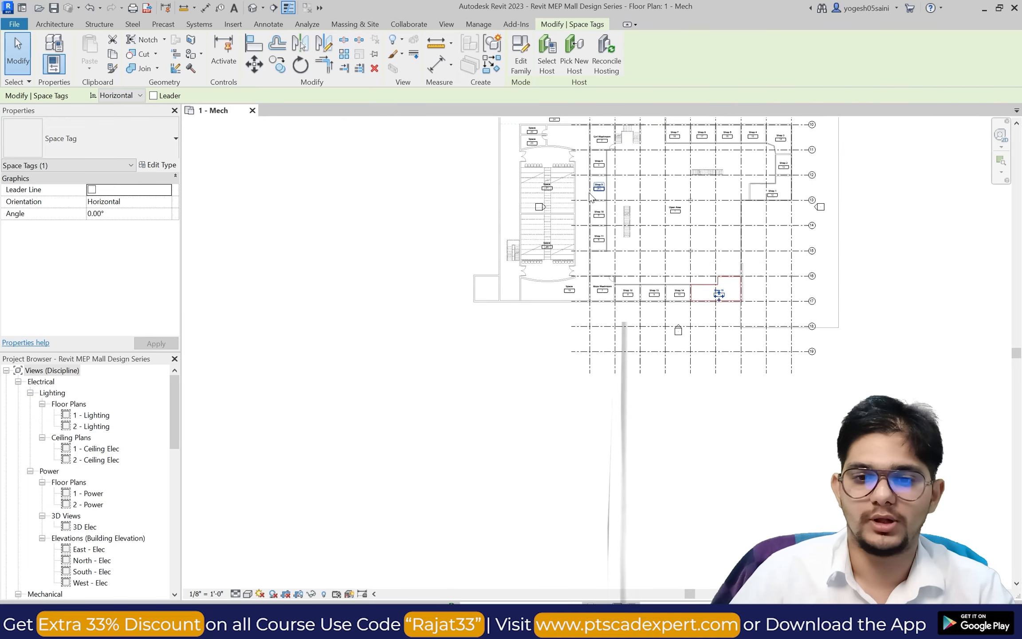
pyautogui.scroll(3, 563, 178)
pyautogui.scroll(1, 439, 273)
pyautogui.scroll(-4, 439, 273)
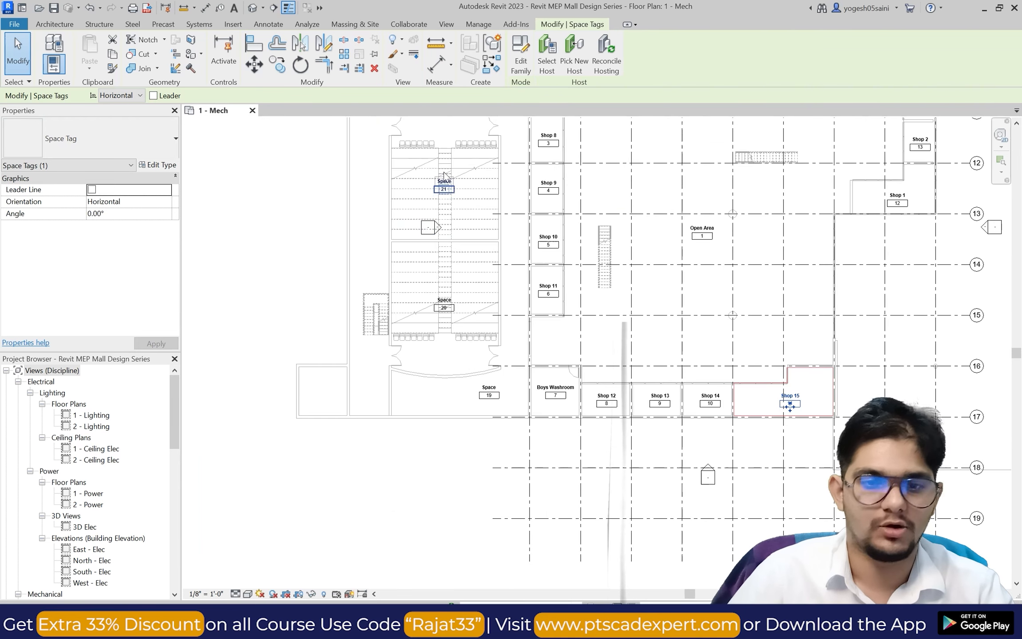
pyautogui.scroll(3, 464, 296)
pyautogui.doubleClick(464, 295)
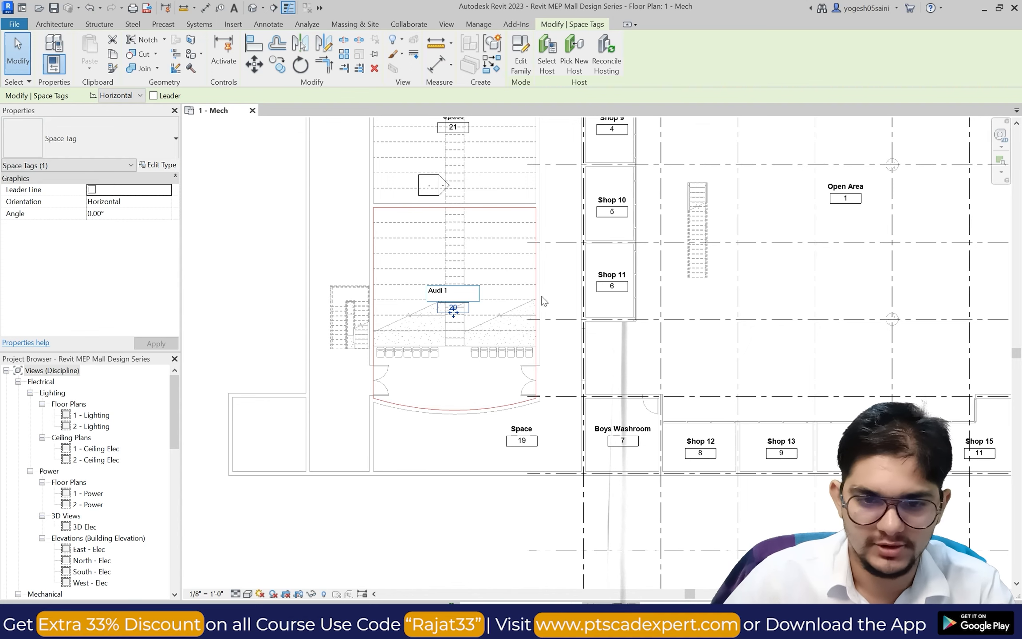
pyautogui.click(568, 288)
# Rename space 21, the northern auditorium in the west wing, as Audi 2.
pyautogui.scroll(-2, 568, 288)
pyautogui.scroll(3, 520, 178)
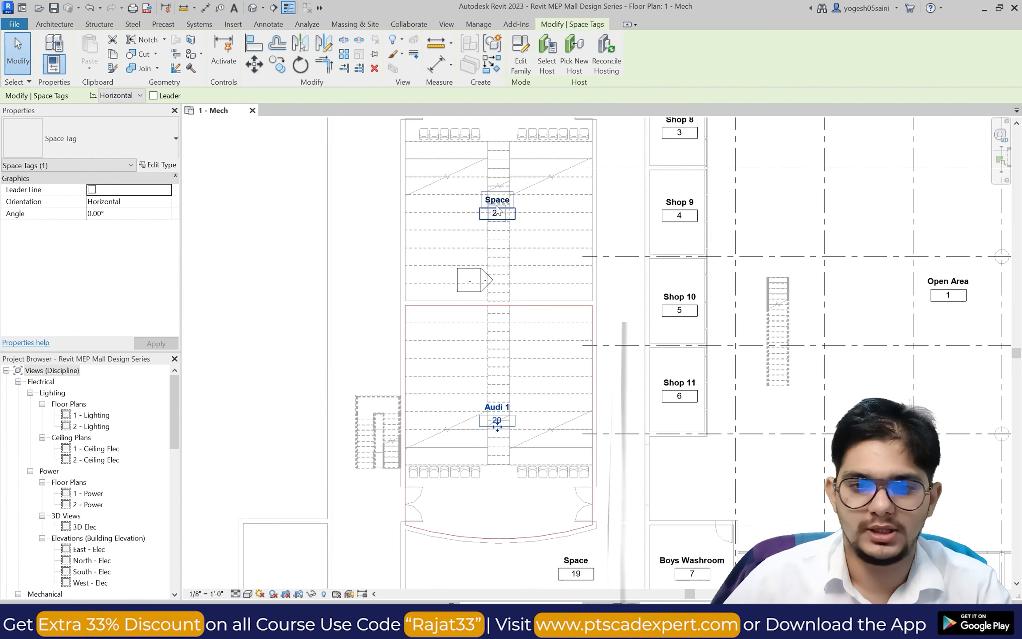
pyautogui.click(497, 212)
pyautogui.click(496, 198)
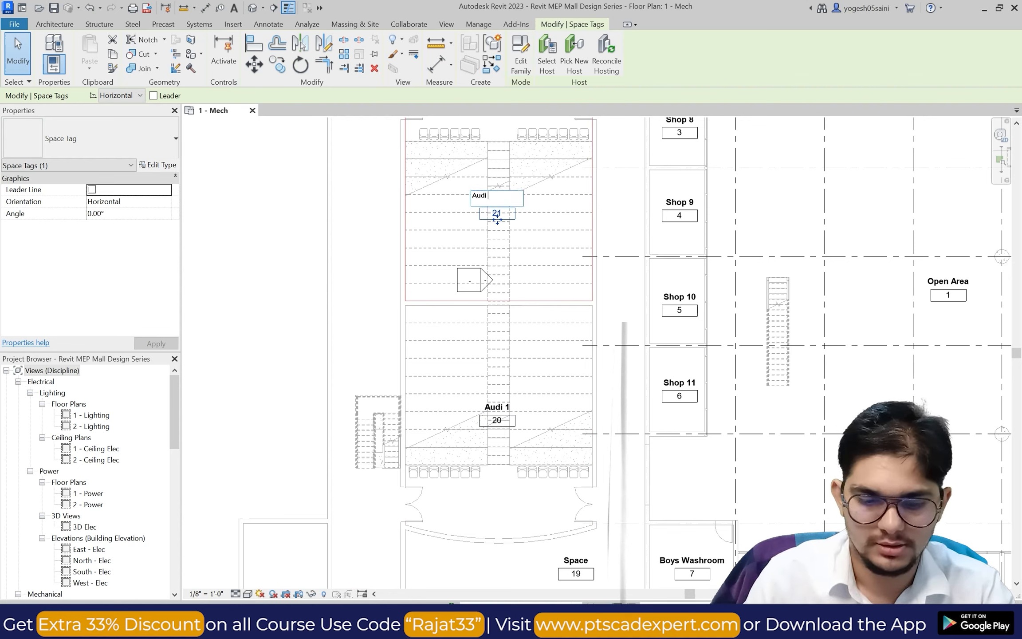
# Rename space 19, south of the auditoriums and west of the Boys Washroom, as Food Area and Corridor.
pyautogui.scroll(-2, 559, 402)
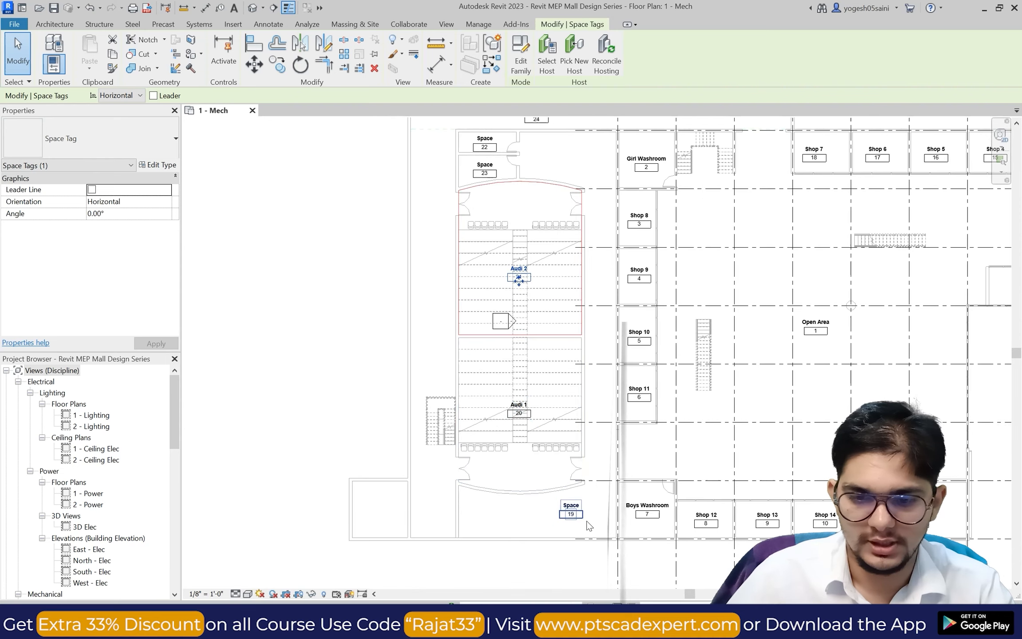
pyautogui.scroll(2, 586, 526)
pyautogui.click(567, 493)
pyautogui.click(568, 493)
pyautogui.press('BackSpace')
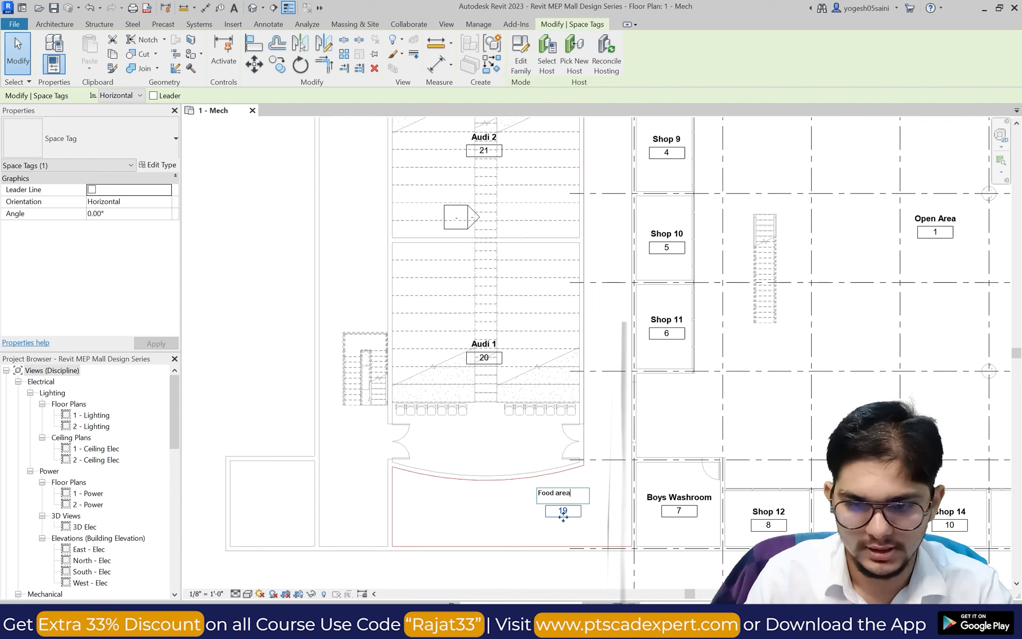
pyautogui.write('Food area and')
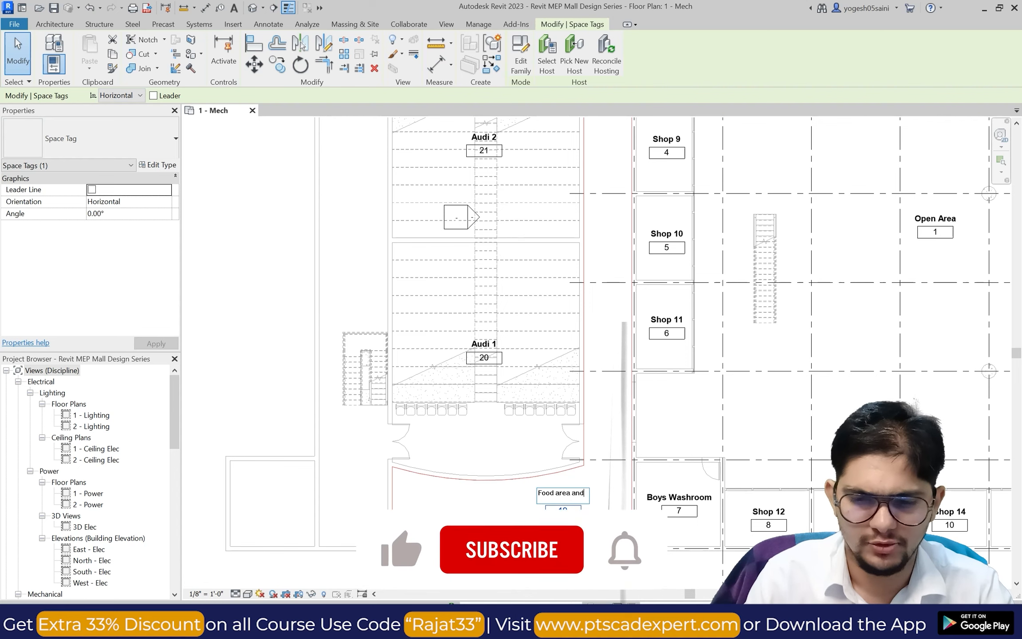
pyautogui.press('BackSpace')
pyautogui.press('BackSpace')
pyautogui.press('BackSpace')
pyautogui.press('BackSpace')
pyautogui.press('BackSpace')
pyautogui.press('BackSpace')
pyautogui.press('BackSpace')
pyautogui.press('BackSpace')
pyautogui.press('BackSpace')
pyautogui.write('Area')
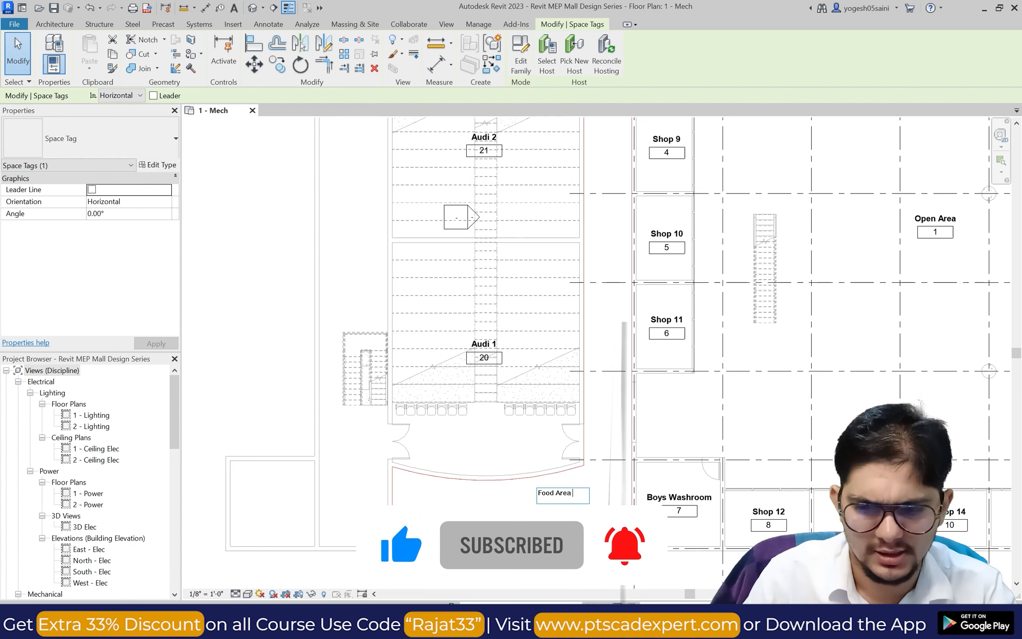
pyautogui.write(' and CO')
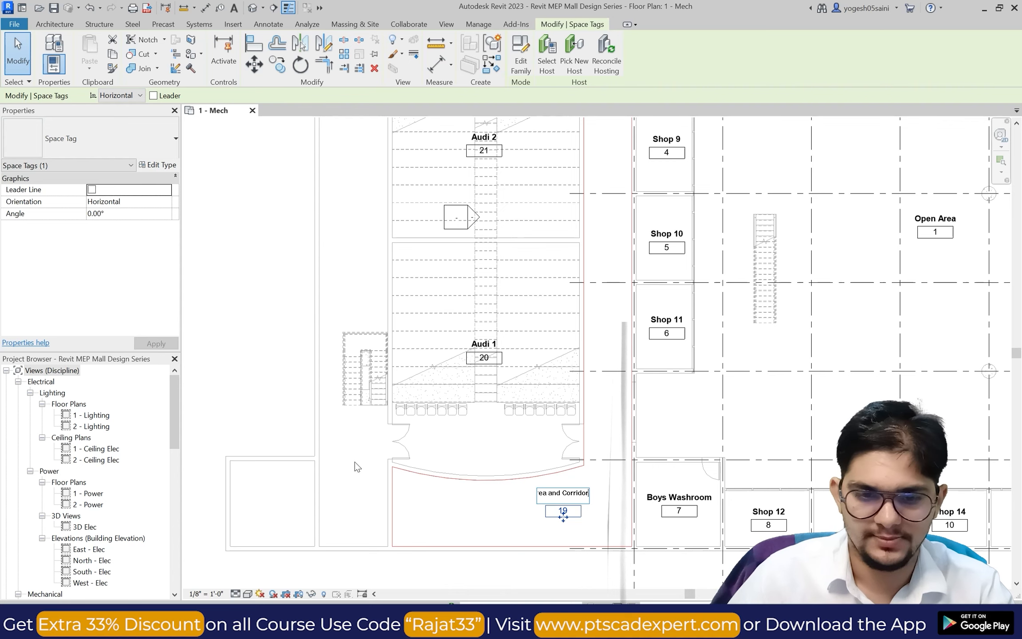
pyautogui.click(342, 449)
# Rename space 22 as Girls Washroom and space 23 as Boys Washroom, in the two small rooms north of Audi 2.
pyautogui.scroll(-4, 342, 449)
pyautogui.scroll(4, 414, 165)
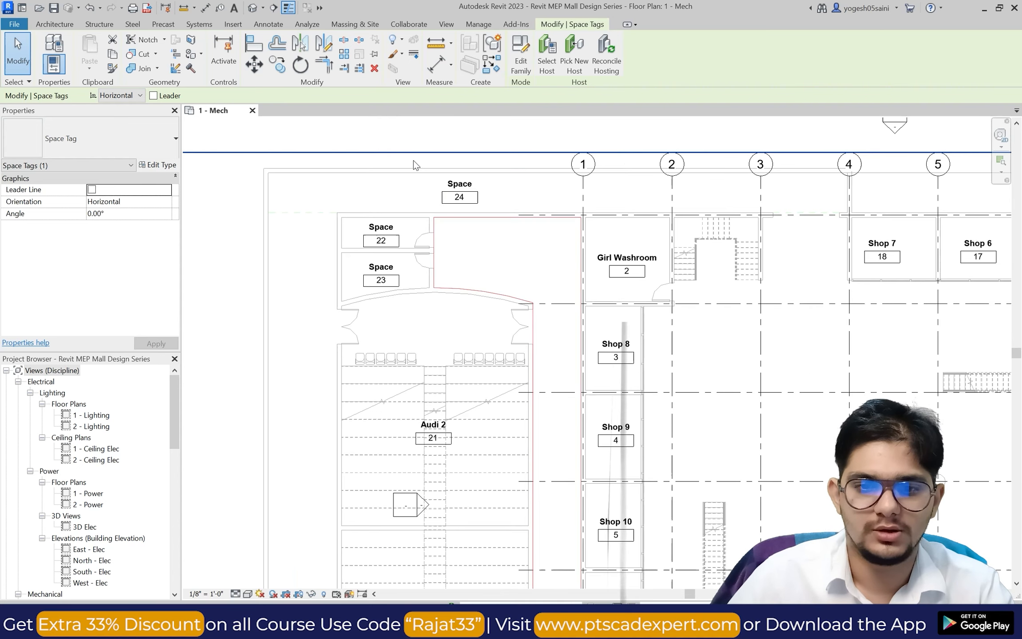
pyautogui.scroll(1, 414, 165)
pyautogui.click(380, 237)
pyautogui.click(380, 237)
pyautogui.press('BackSpace')
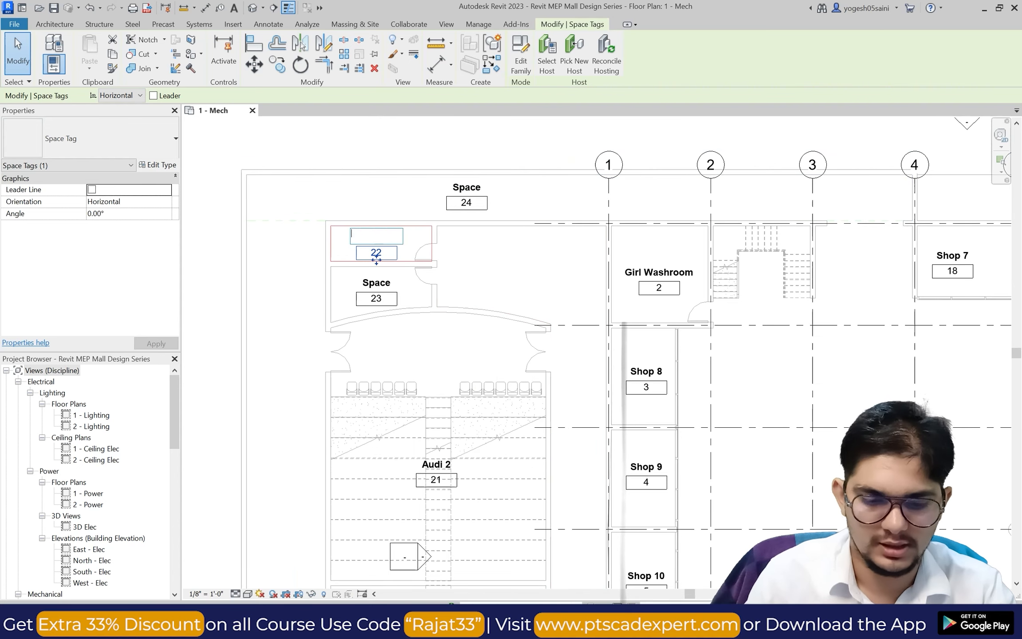
pyautogui.write('Girls Washroom')
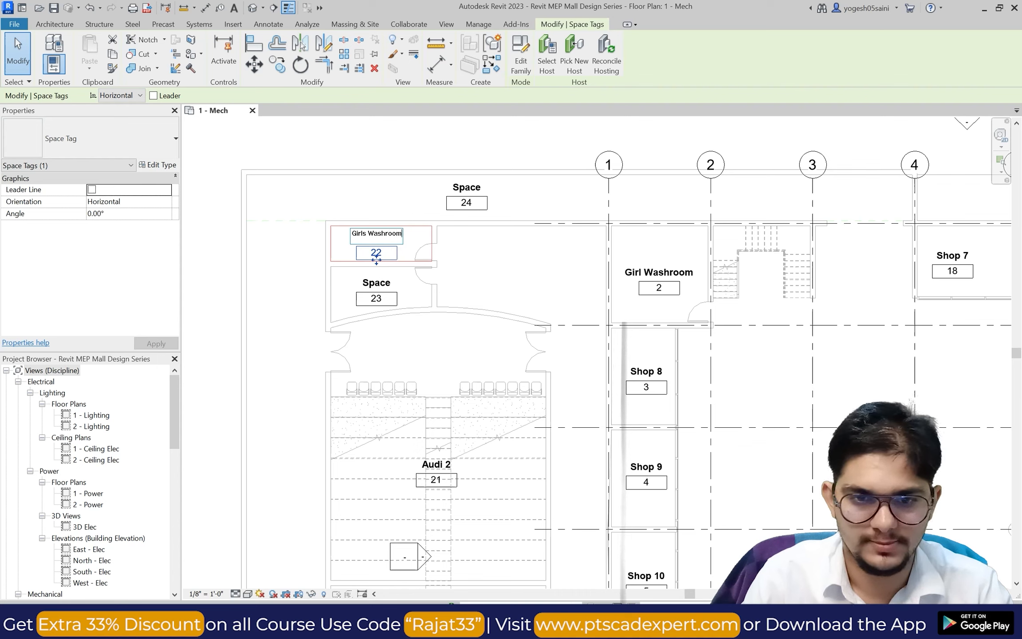
pyautogui.click(376, 283)
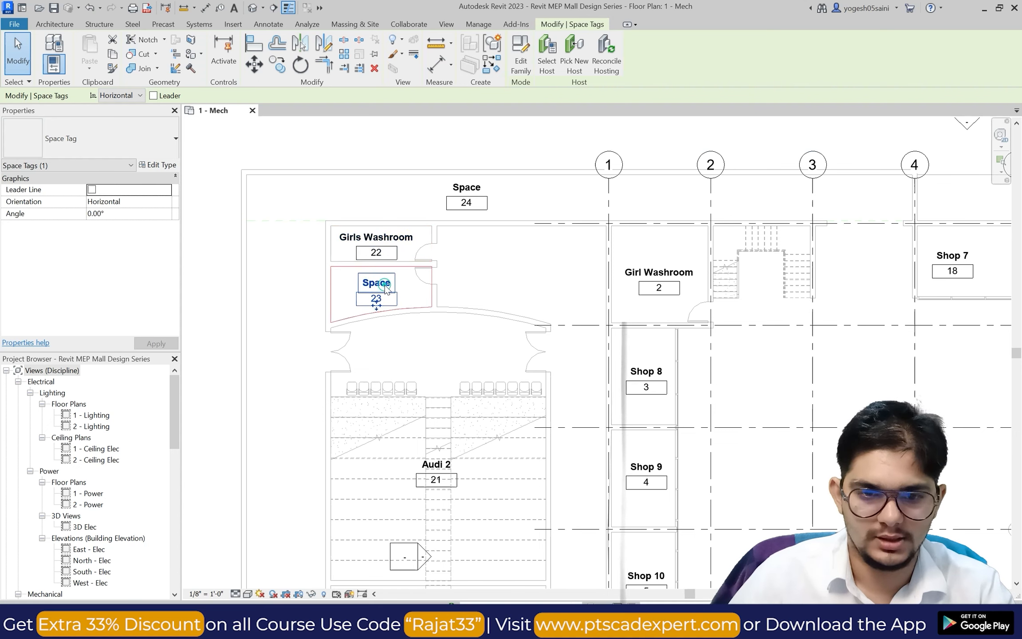
pyautogui.click(384, 282)
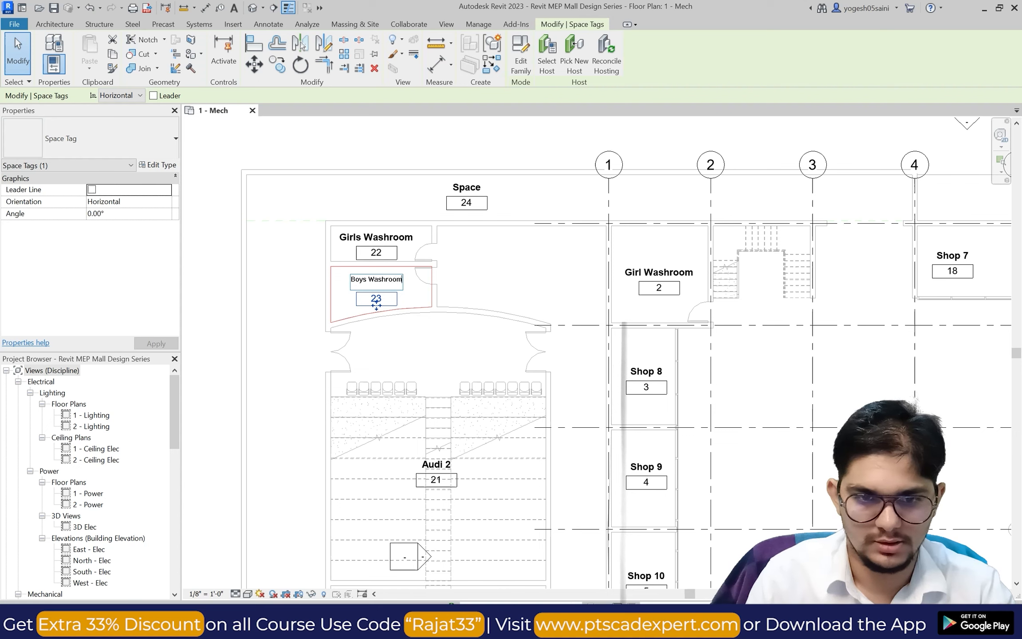
pyautogui.press('Return')
# Rename space 24, the long strip along the building's northern edge, as Exit way and clear the selection.
pyautogui.click(465, 202)
pyautogui.click(459, 185)
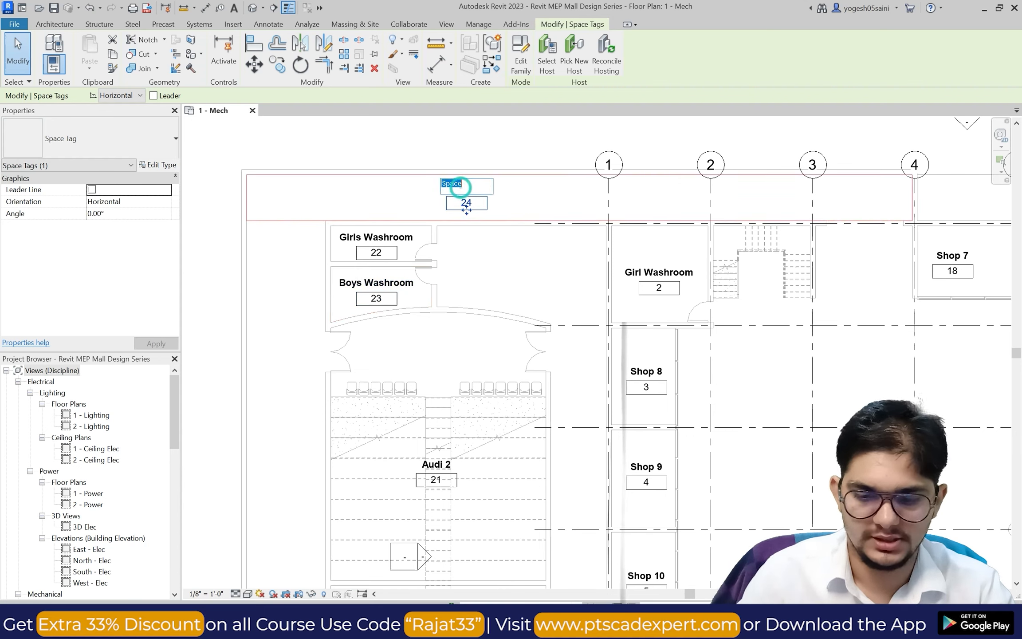
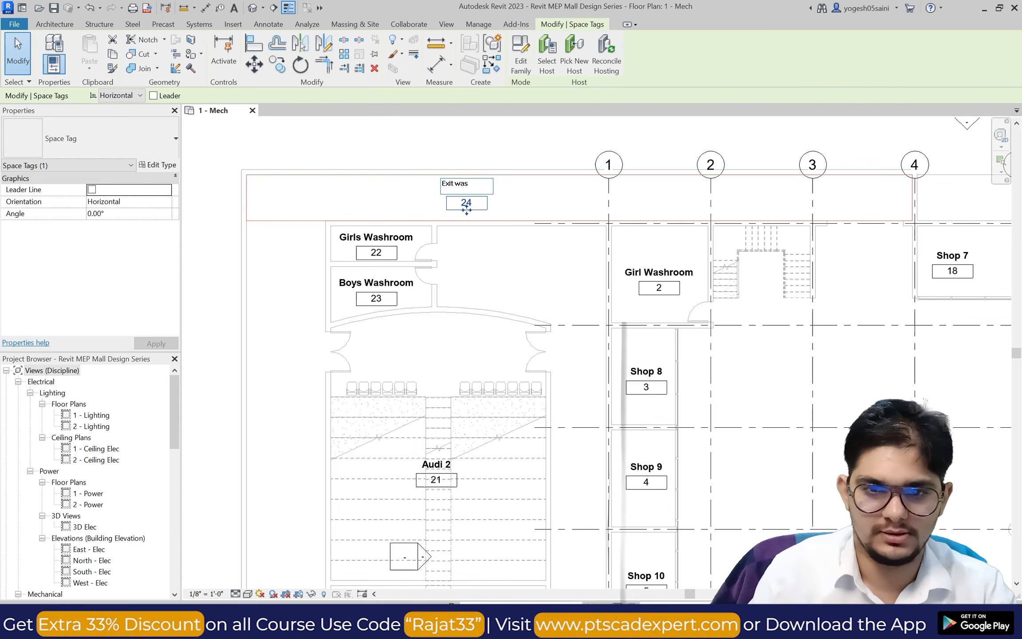
pyautogui.click(542, 245)
pyautogui.scroll(-5, 539, 247)
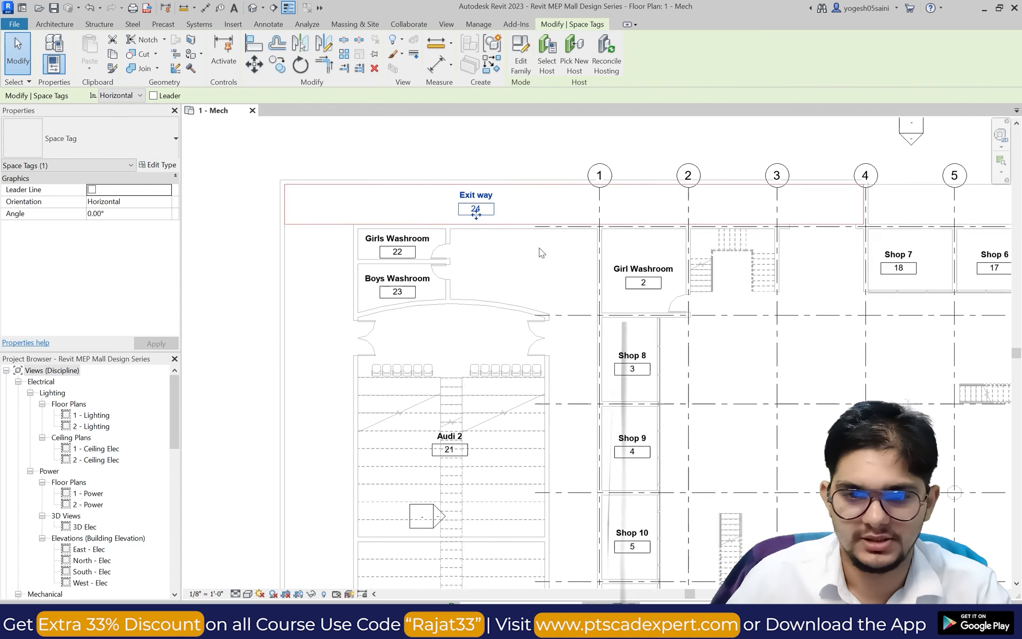
pyautogui.scroll(-2, 820, 300)
pyautogui.click(906, 305)
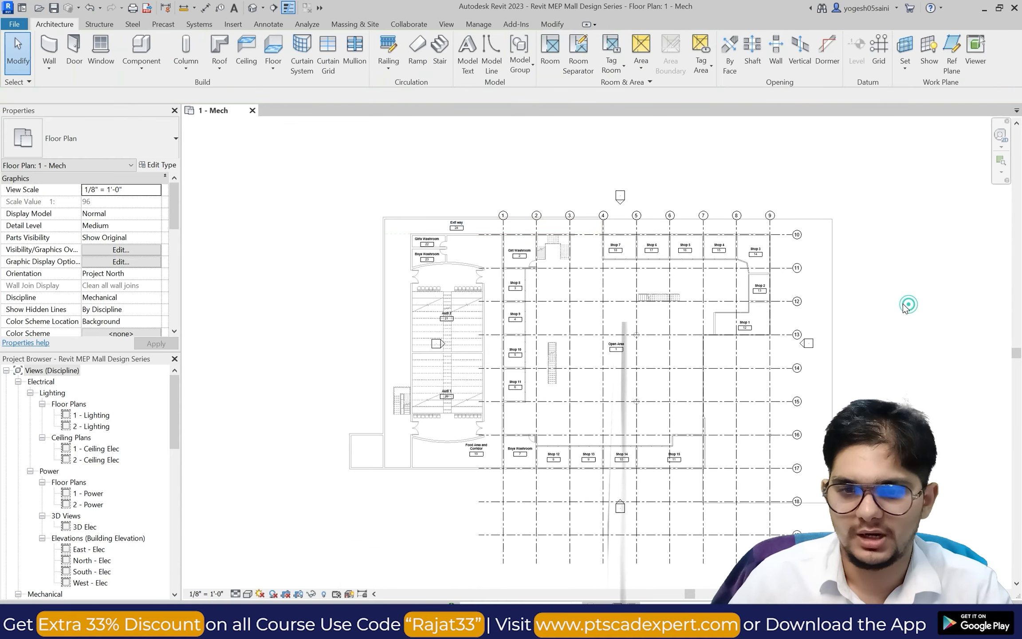
# Create an HVAC zone on Level 1 containing the Open Area space, finish editing it, and select the zone.
pyautogui.scroll(-1, 588, 310)
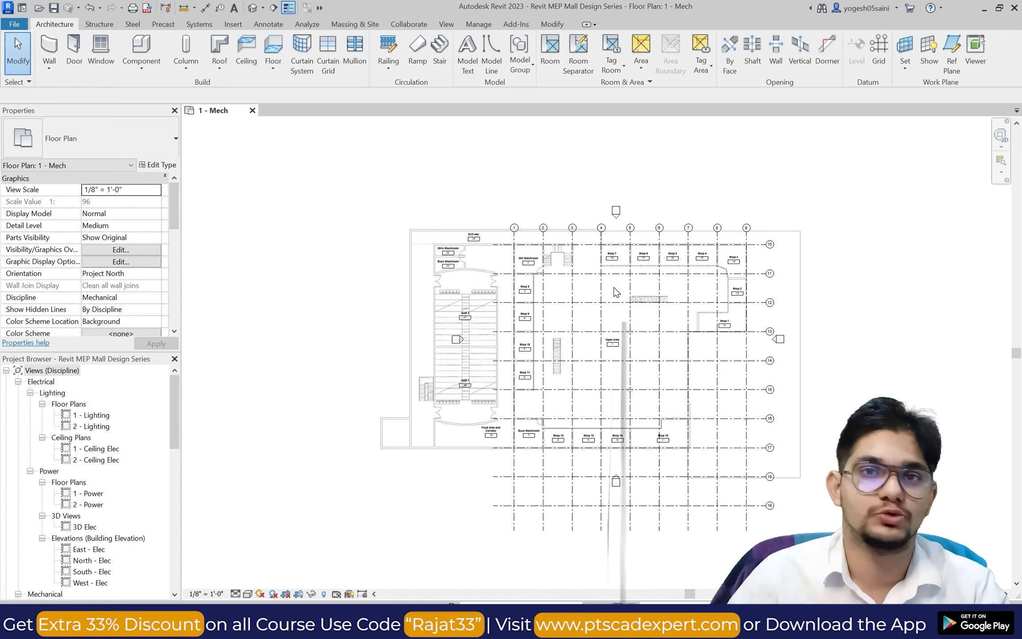
pyautogui.scroll(1, 524, 200)
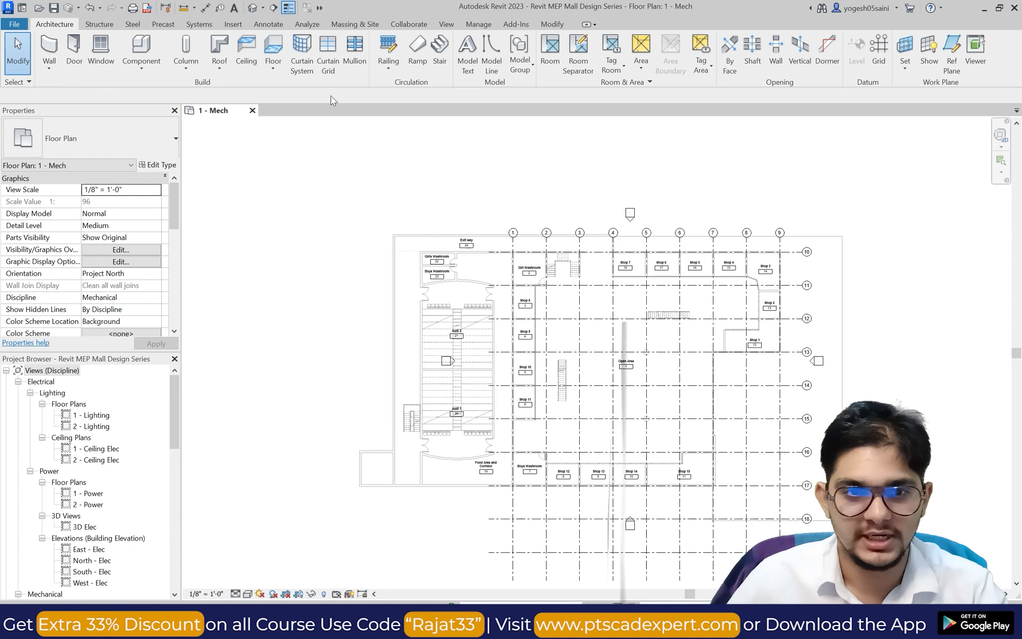
pyautogui.click(317, 26)
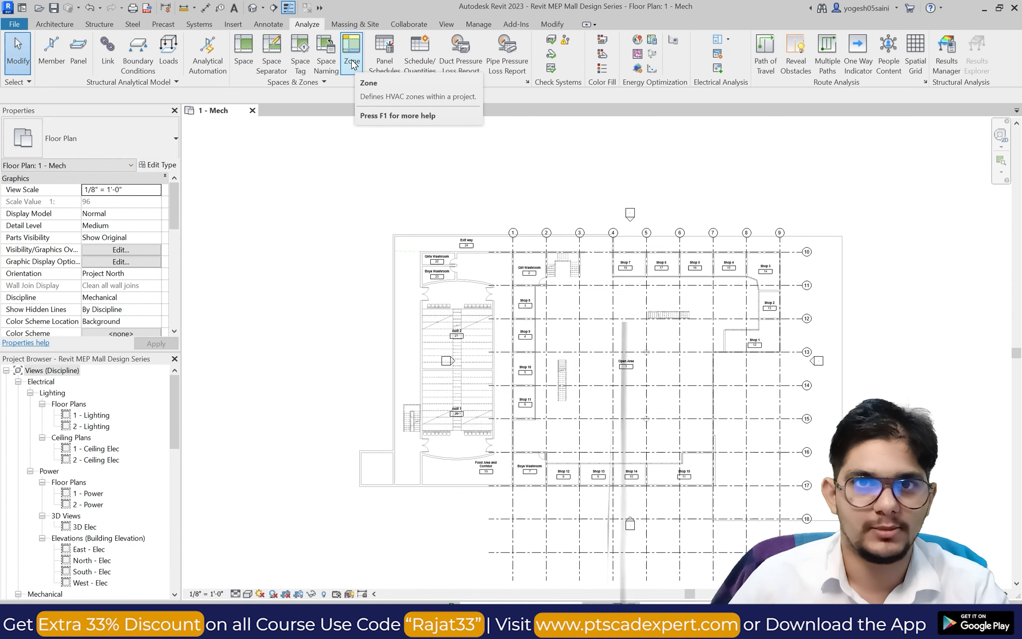
pyautogui.click(352, 59)
pyautogui.scroll(2, 572, 287)
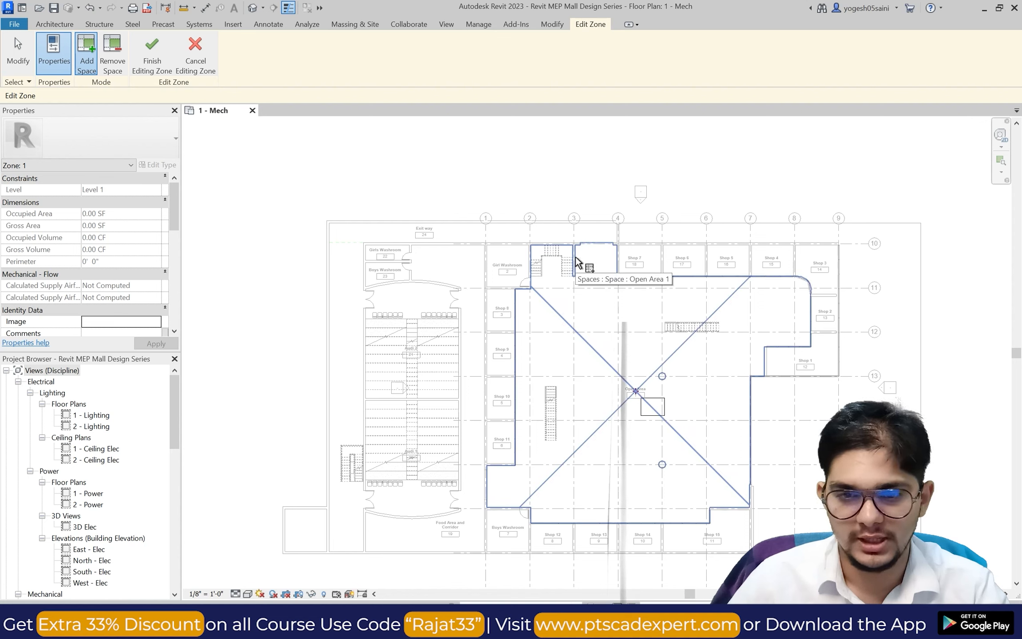
pyautogui.click(573, 264)
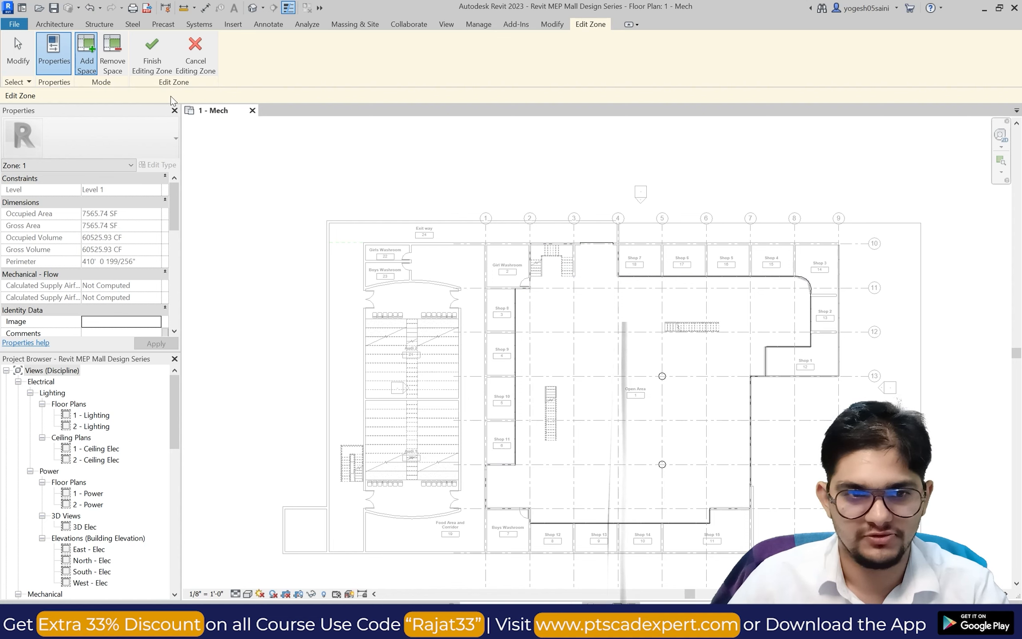
pyautogui.click(151, 53)
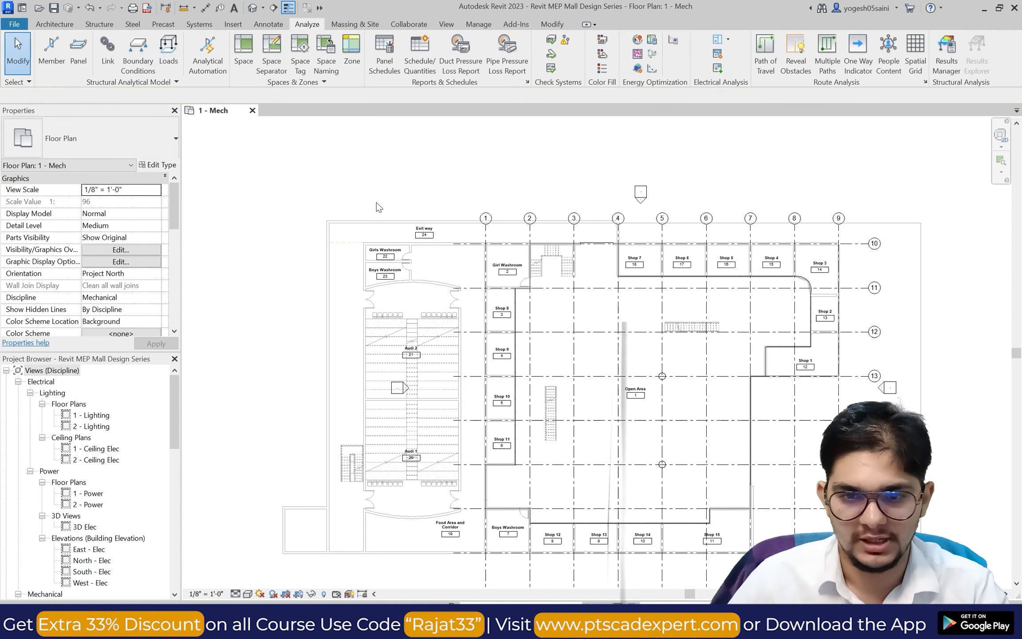
pyautogui.click(526, 293)
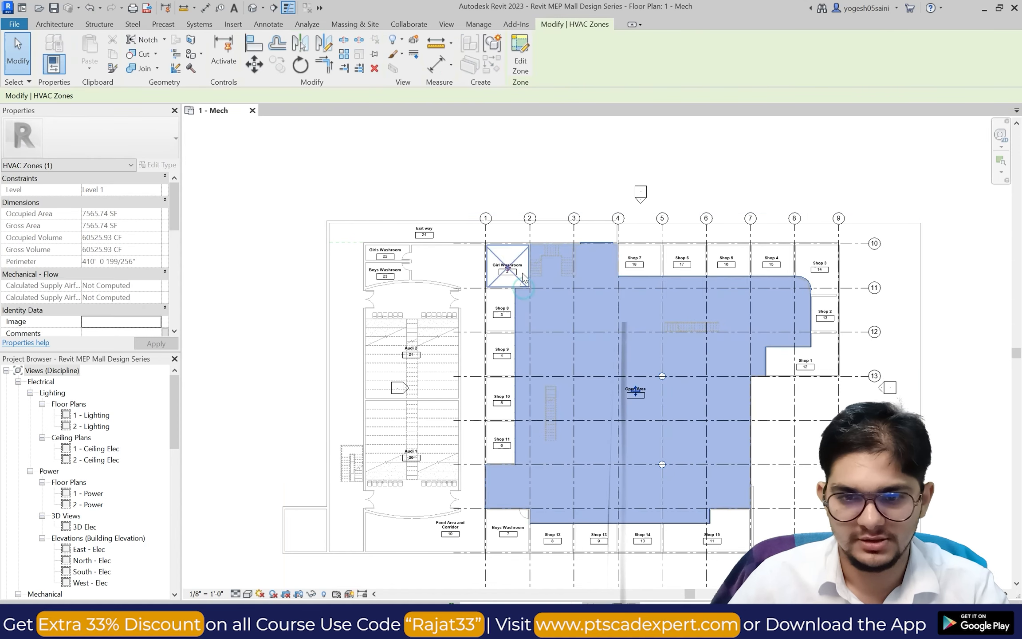
# Start a new HVAC zone on Level 1 and add the Girl Washroom beside grid 1 and Shops 8 to 11.
pyautogui.click(512, 179)
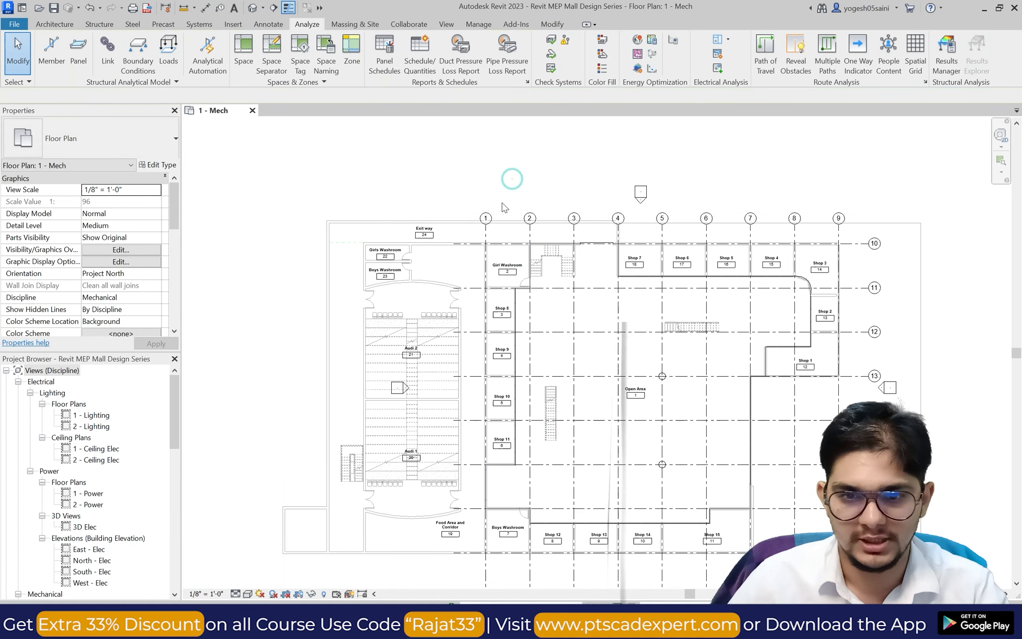
pyautogui.click(351, 53)
pyautogui.click(498, 258)
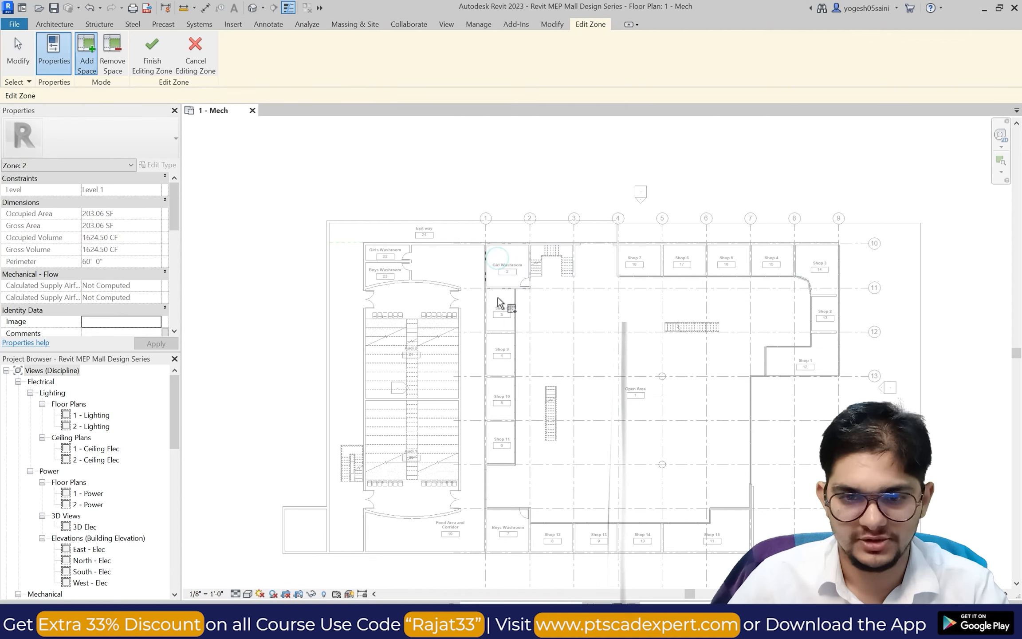
pyautogui.click(501, 354)
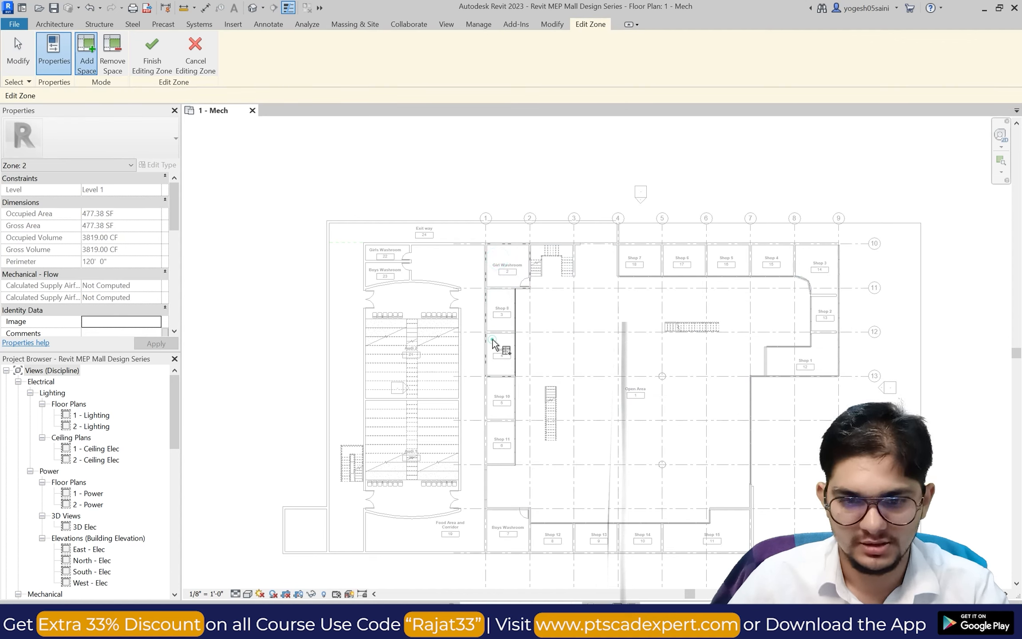
pyautogui.click(495, 384)
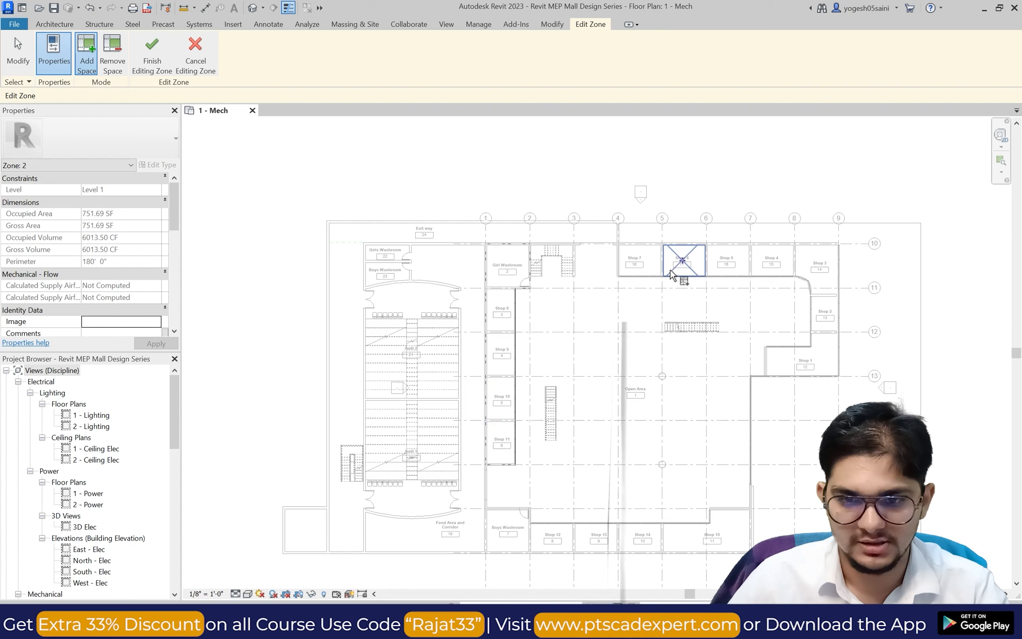
# Add Shops 7 to 2, running along the northern edge and around the northeast corner, to the zone.
pyautogui.click(642, 253)
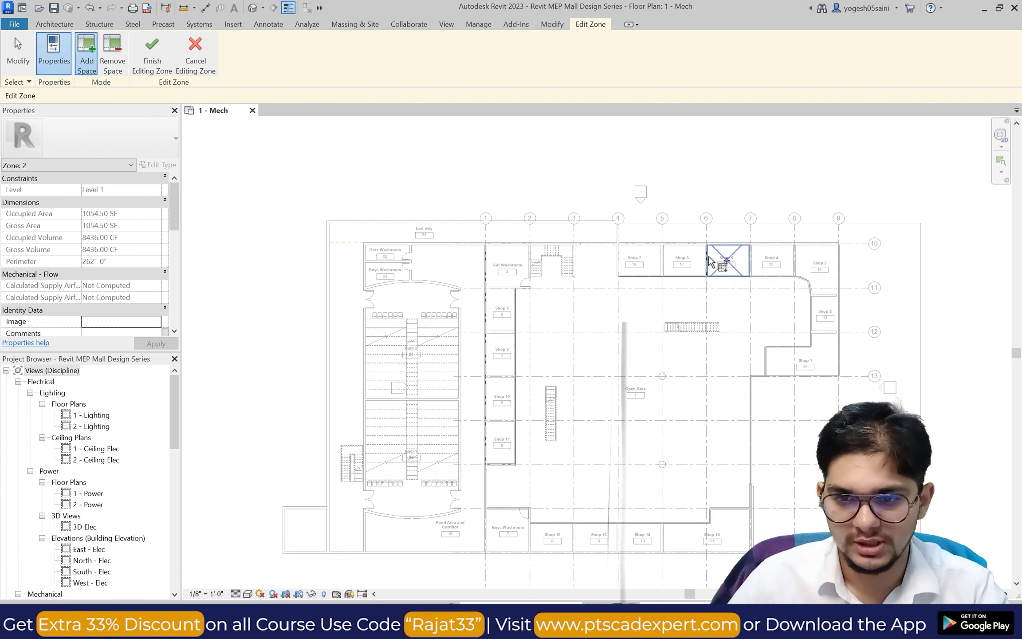
pyautogui.click(809, 263)
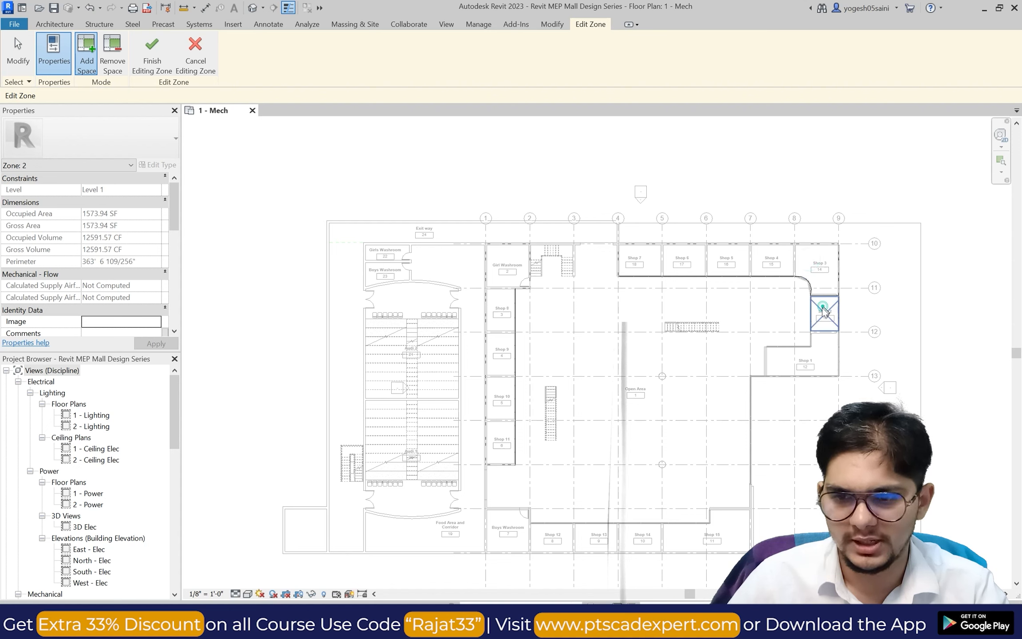
pyautogui.click(823, 310)
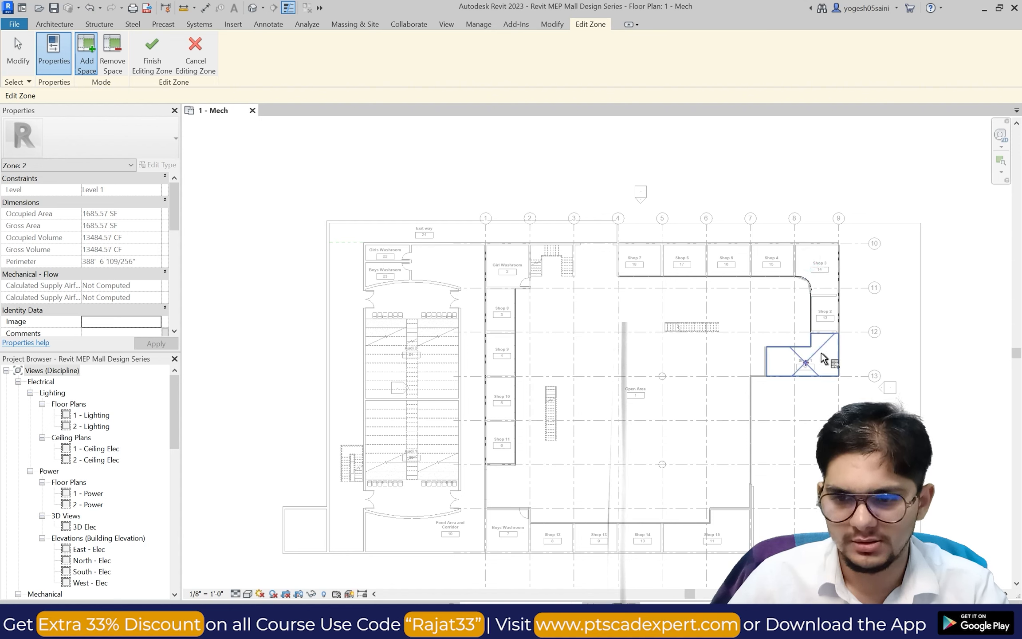
# Add the southern row of Shops 12 to 15 to the zone and finish editing it.
pyautogui.click(546, 533)
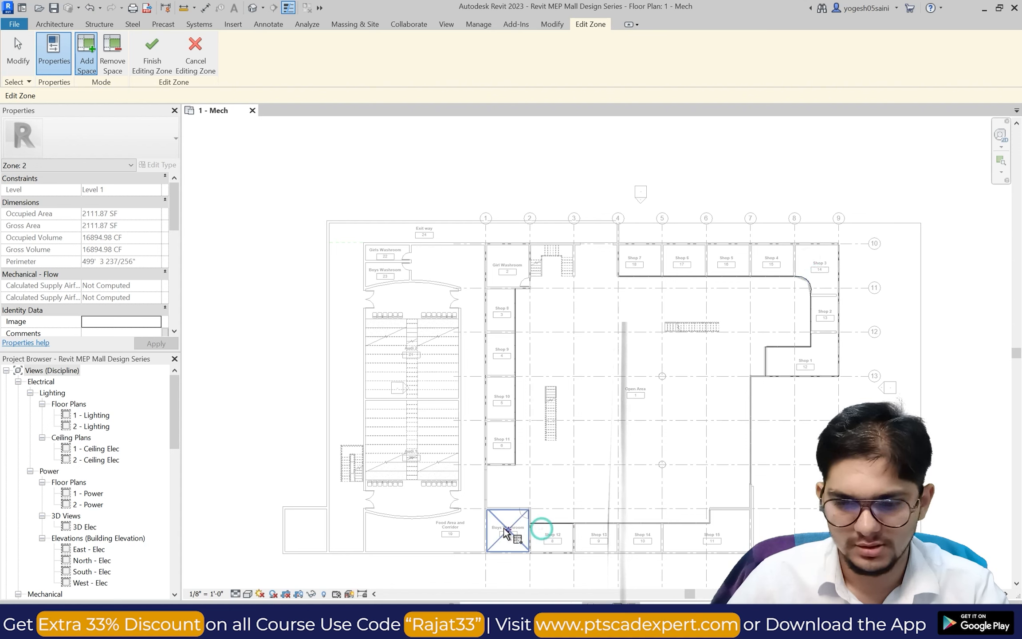
pyautogui.click(592, 533)
pyautogui.click(650, 536)
pyautogui.click(701, 533)
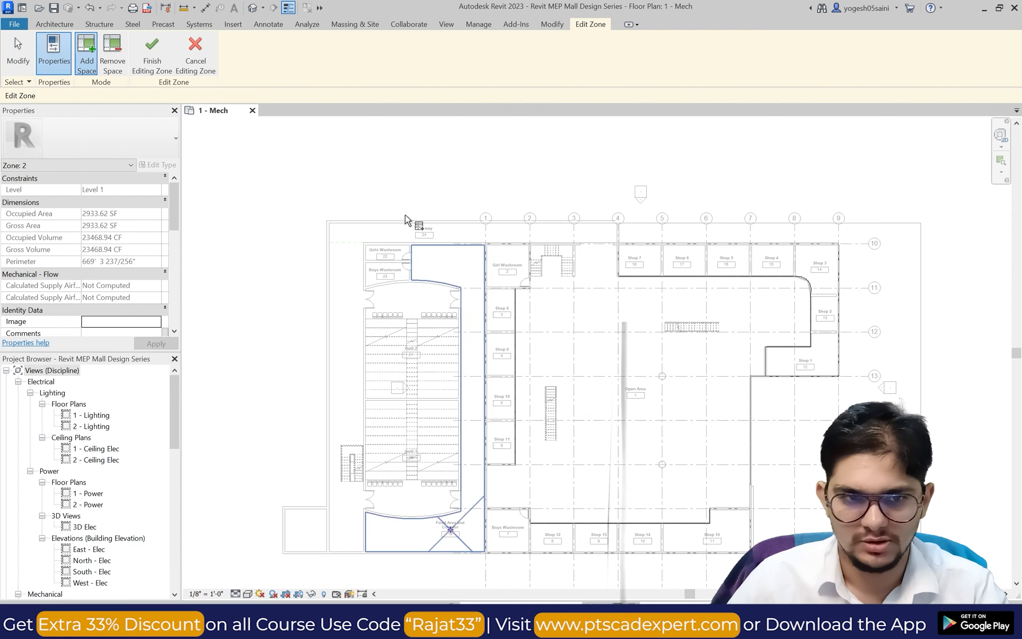
pyautogui.click(152, 52)
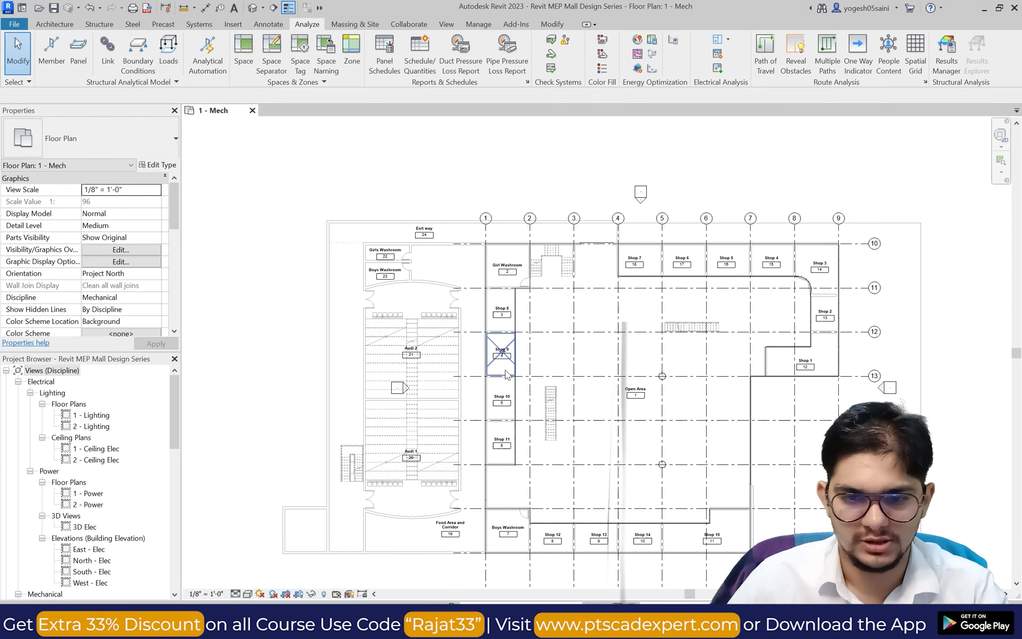
# Check the Open Area zone, create another HVAC zone containing the Food Area and Corridor space, and finish editing it.
pyautogui.click(488, 276)
pyautogui.click(560, 195)
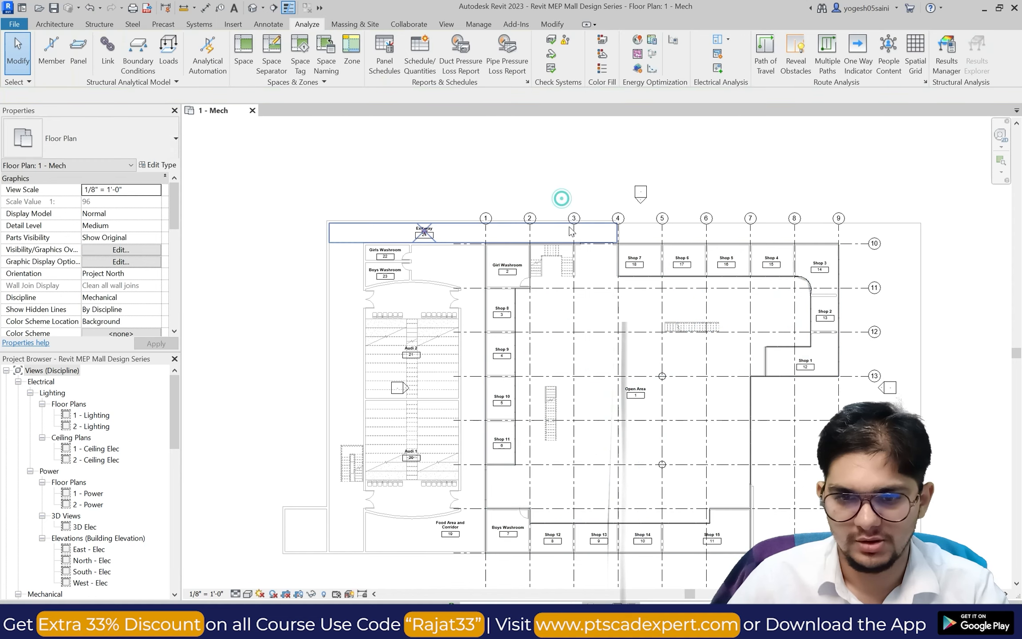
pyautogui.click(580, 278)
pyautogui.click(507, 193)
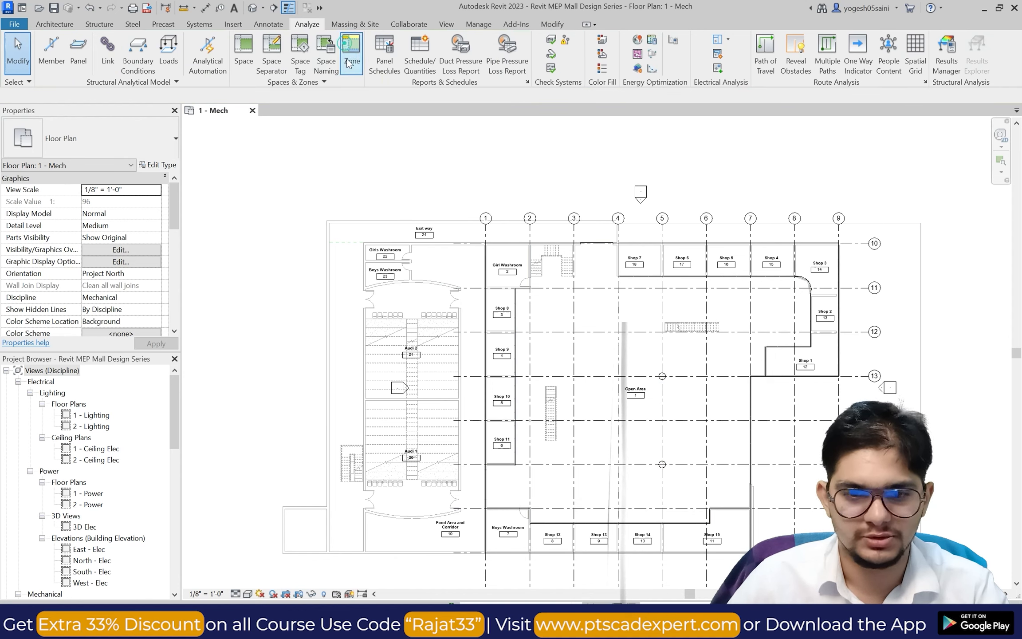
pyautogui.click(530, 275)
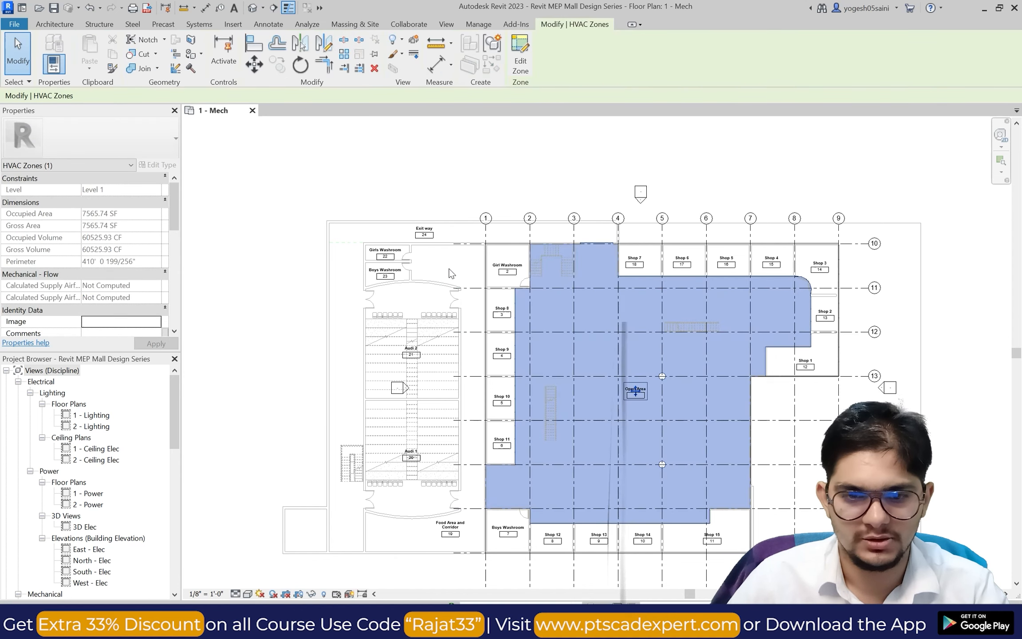
pyautogui.click(488, 165)
pyautogui.click(351, 50)
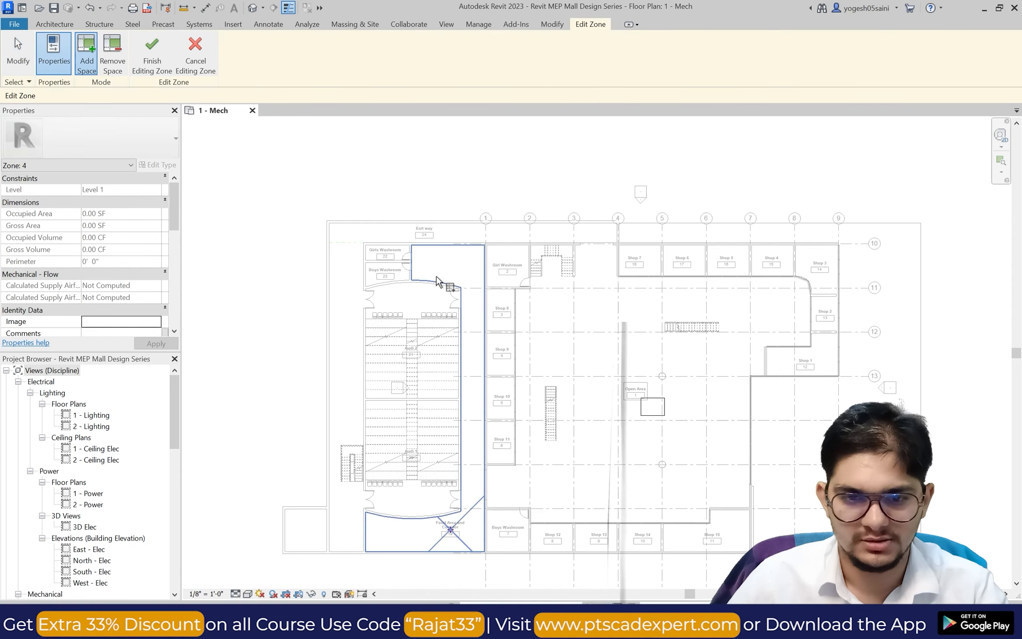
pyautogui.click(152, 53)
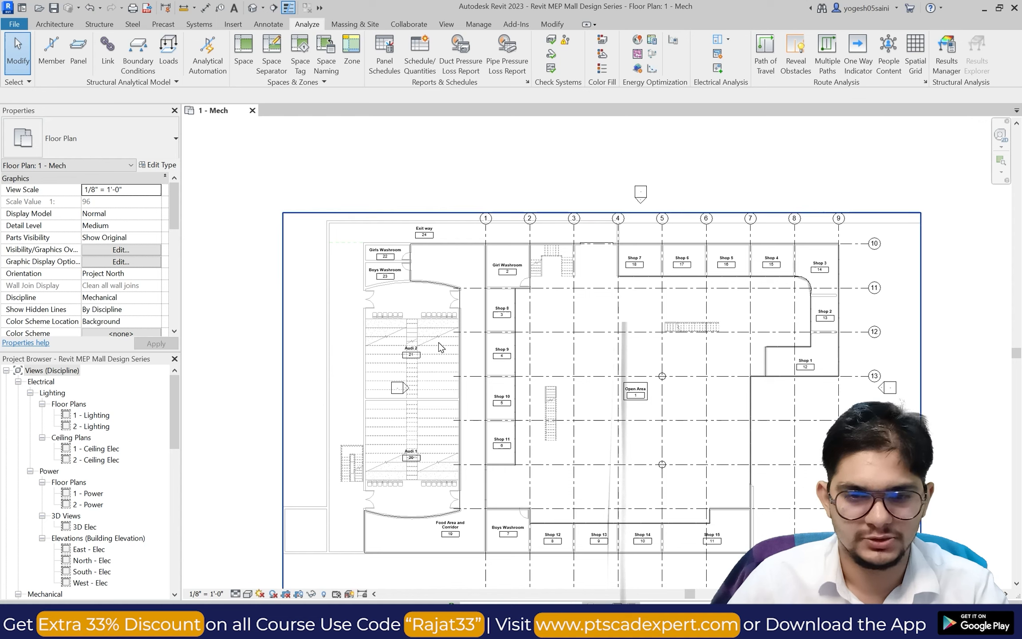
# Set the limit offset of the Girl Washroom space between grids 1 and 2 to 10' 0" and clear the selection.
pyautogui.click(395, 327)
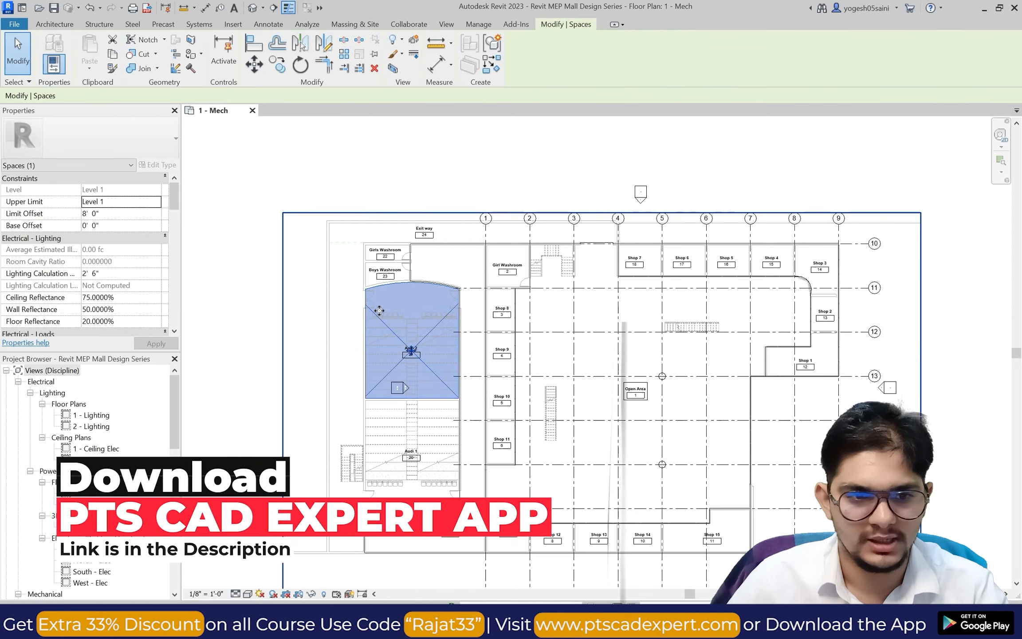
pyautogui.click(498, 174)
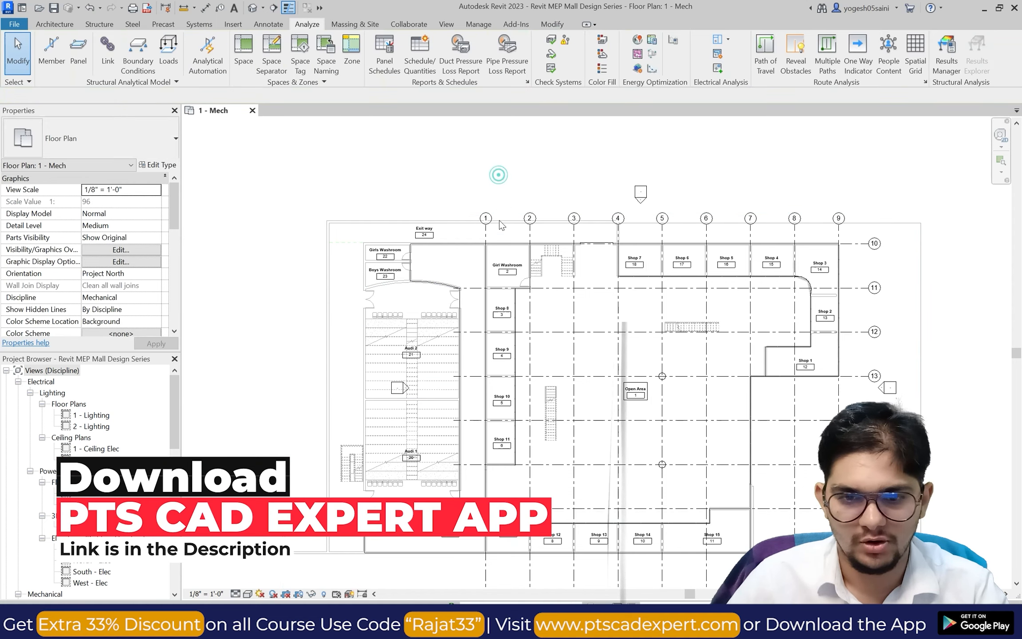
pyautogui.click(498, 252)
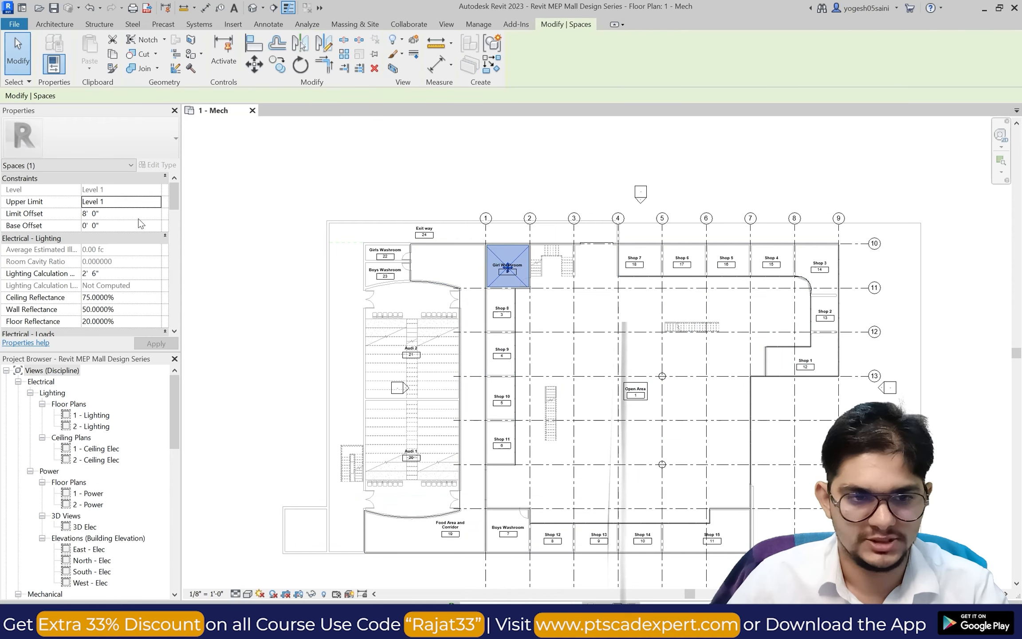
pyautogui.click(122, 213)
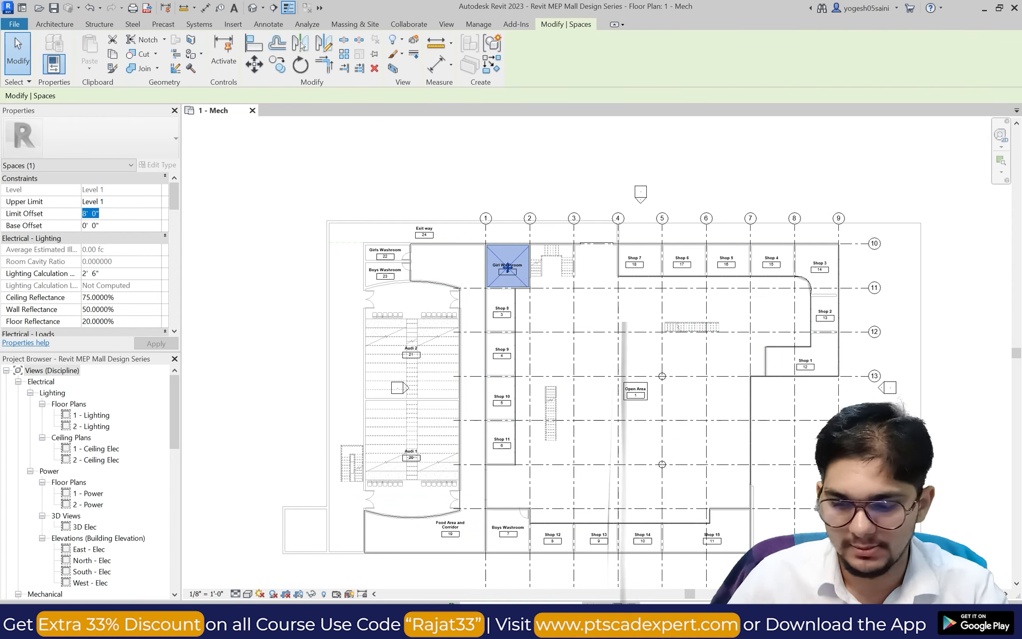
pyautogui.press('Return')
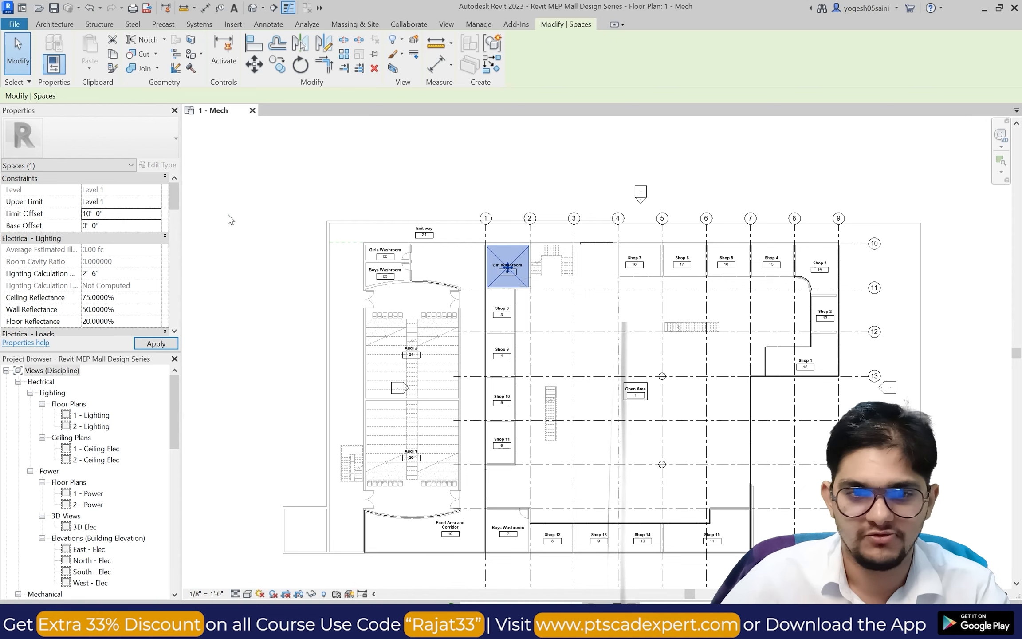
pyautogui.click(251, 215)
# Set the limit offset of the Shop 7 space to 10' 0" and clear the selection.
pyautogui.scroll(2, 635, 256)
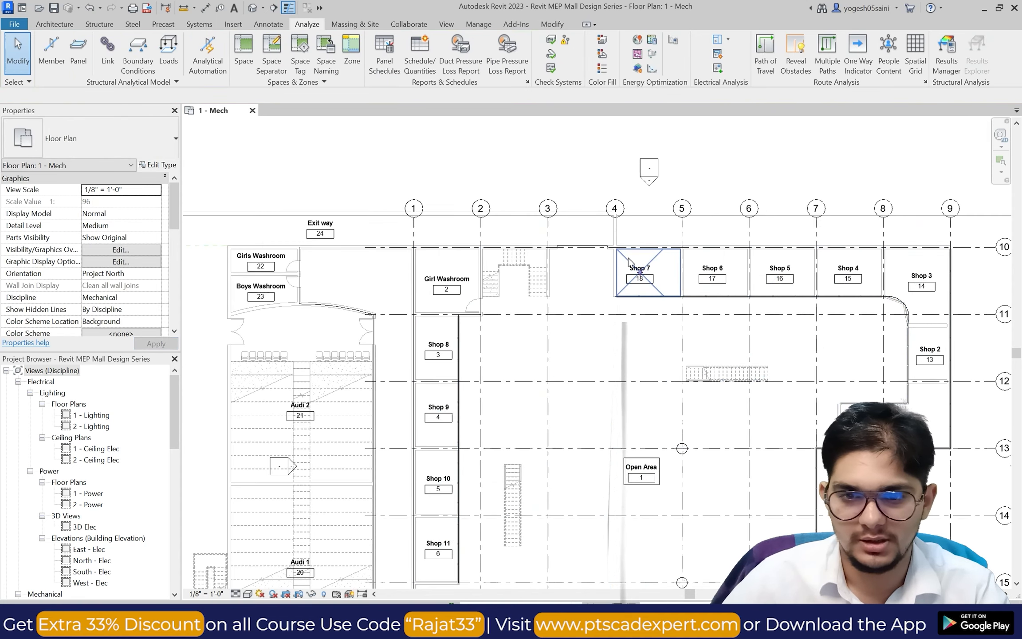
pyautogui.click(628, 258)
pyautogui.click(142, 213)
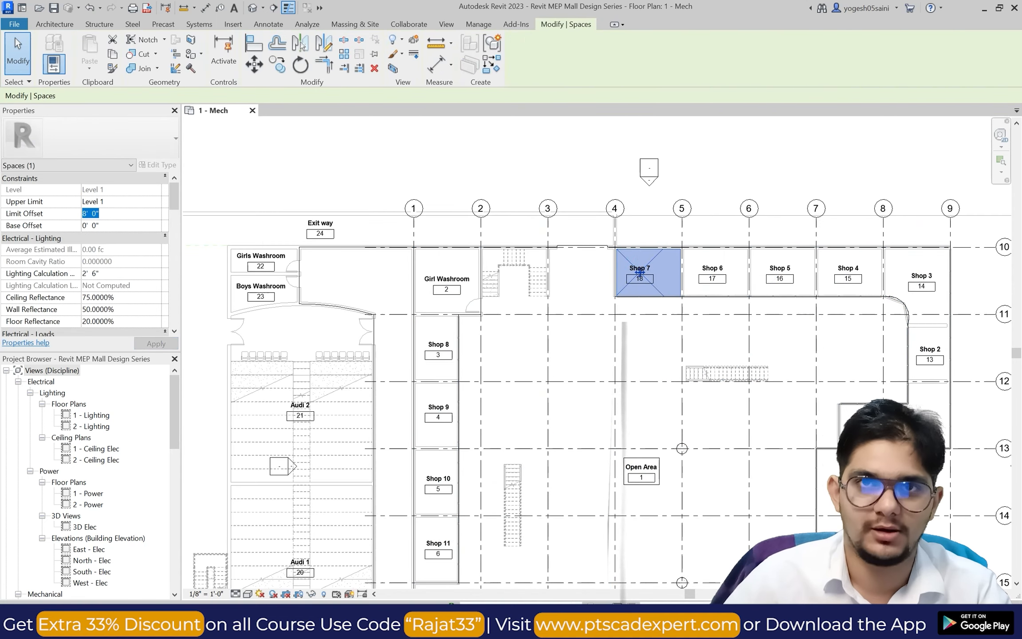
pyautogui.write('10')
pyautogui.press('Return')
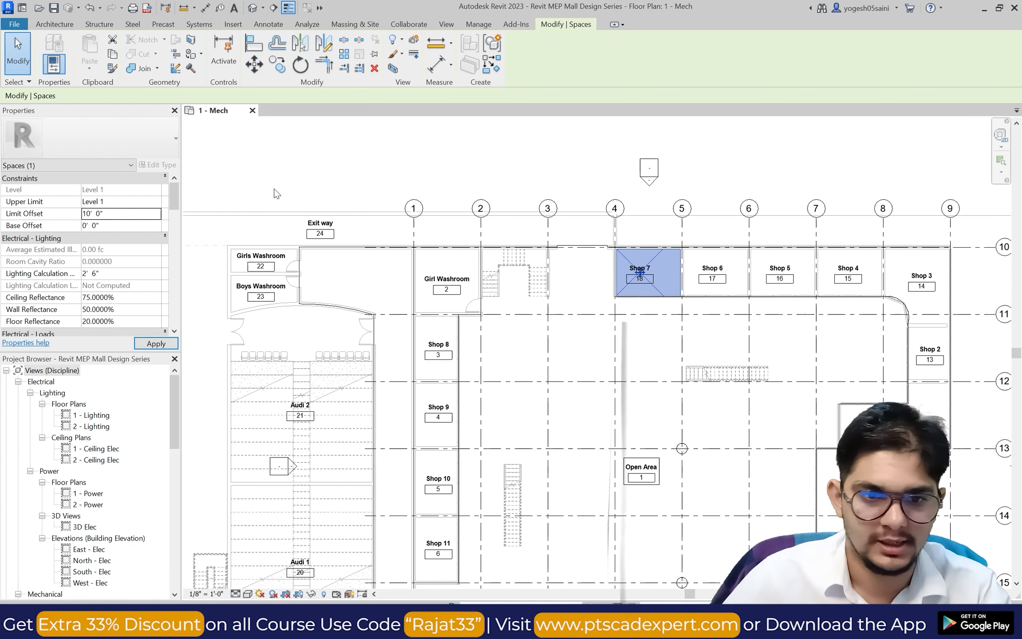
pyautogui.click(274, 194)
# Set the limit offset of the Shop 6 space to 10' 0" and clear the selection.
pyautogui.scroll(-1, 667, 248)
pyautogui.scroll(1, 700, 252)
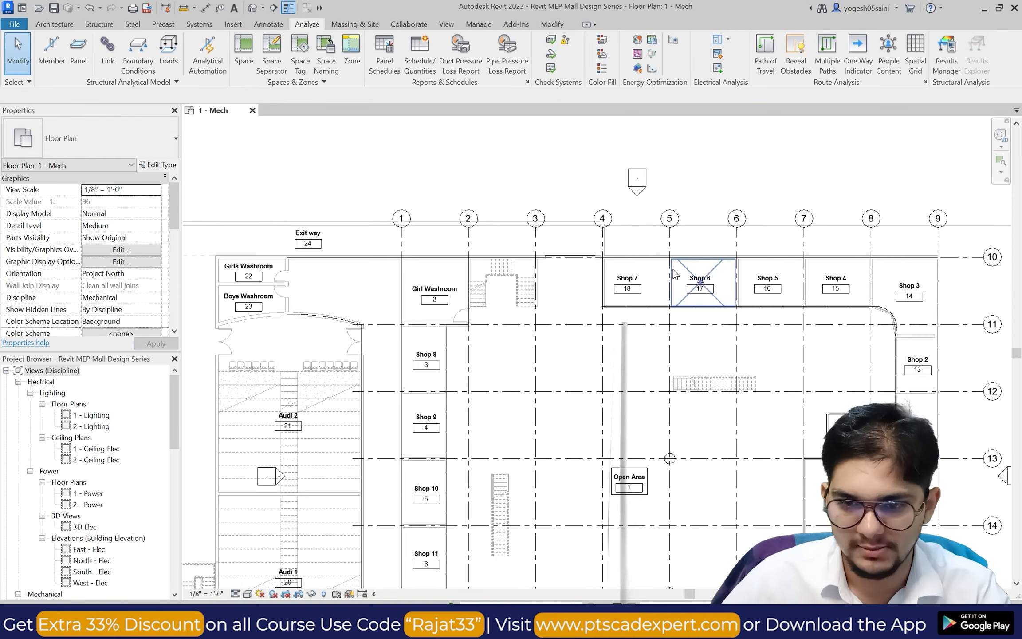
pyautogui.click(699, 282)
pyautogui.click(114, 214)
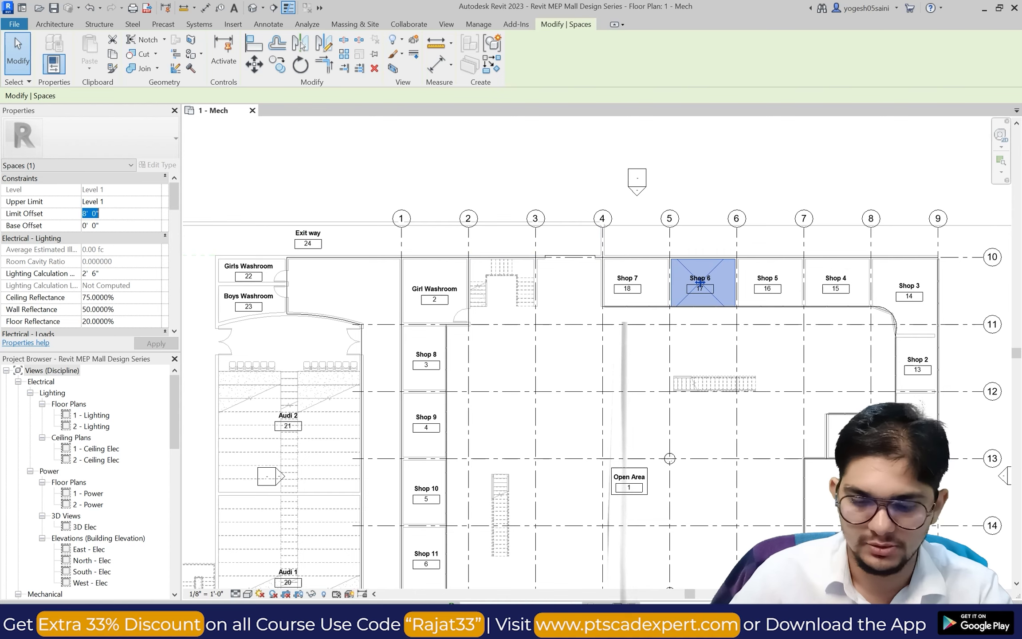
pyautogui.write("10'")
pyautogui.scroll(-4, 524, 222)
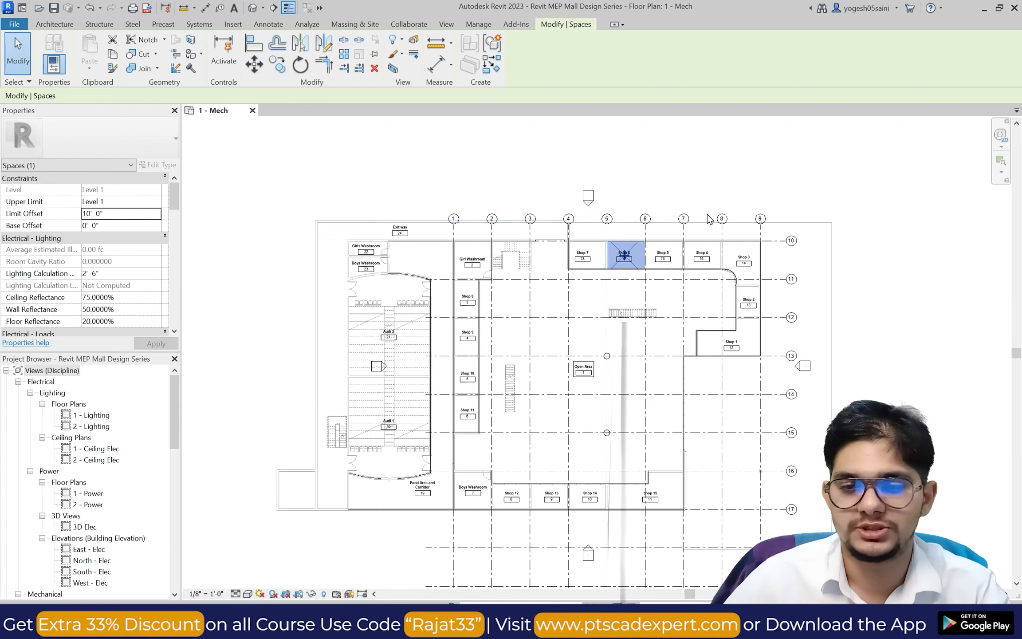
pyautogui.scroll(2, 708, 213)
pyautogui.click(695, 180)
# Set the limit offset of the Shop 5 space to 10' 0" and clear the selection.
pyautogui.scroll(3, 643, 273)
pyautogui.click(632, 243)
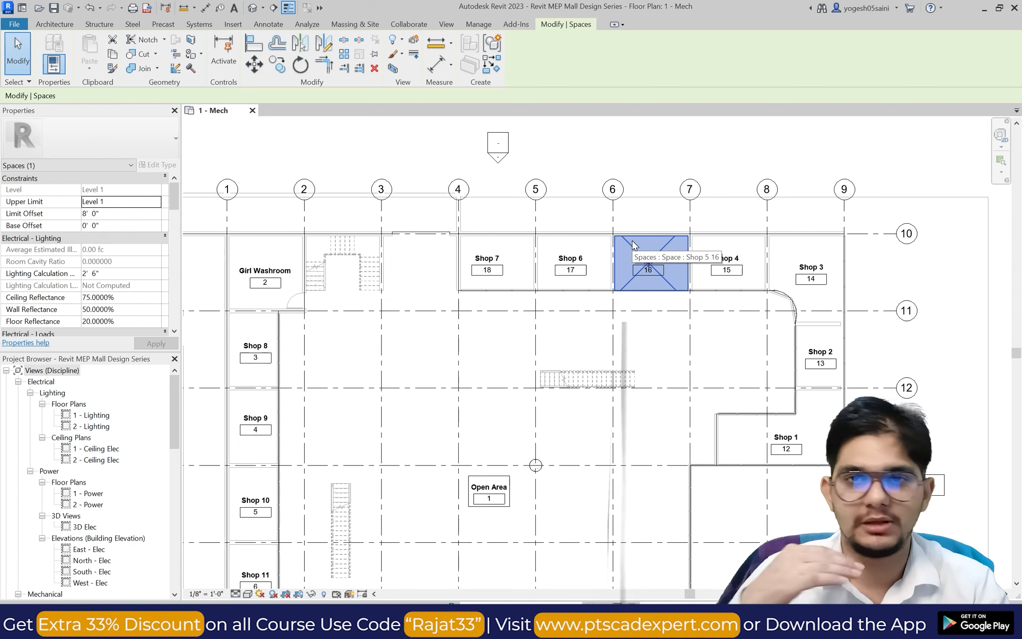
pyautogui.click(131, 212)
pyautogui.write('10')
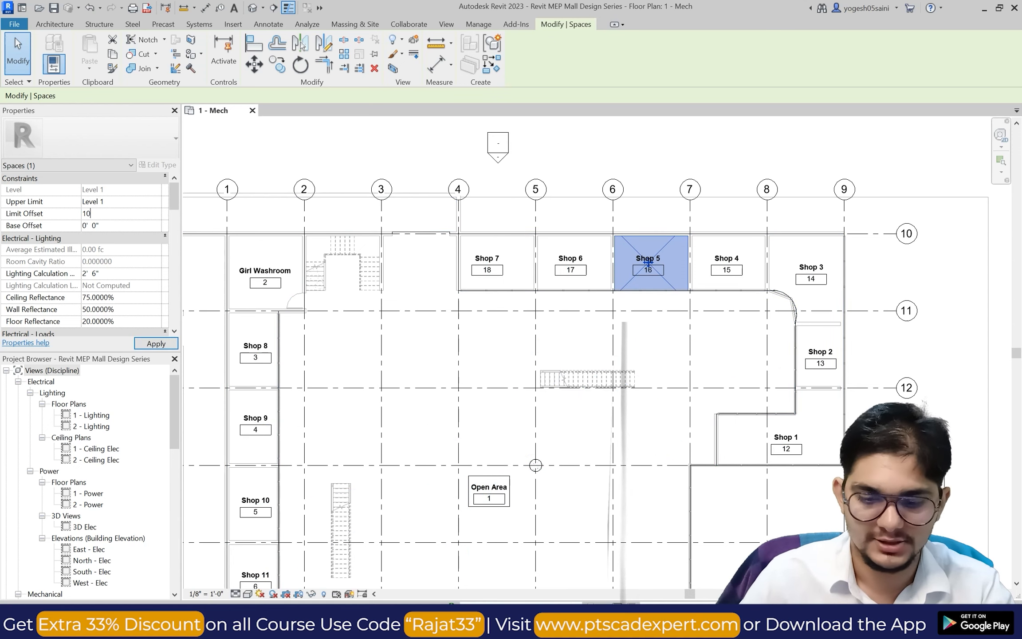
pyautogui.press('Return')
pyautogui.click(450, 152)
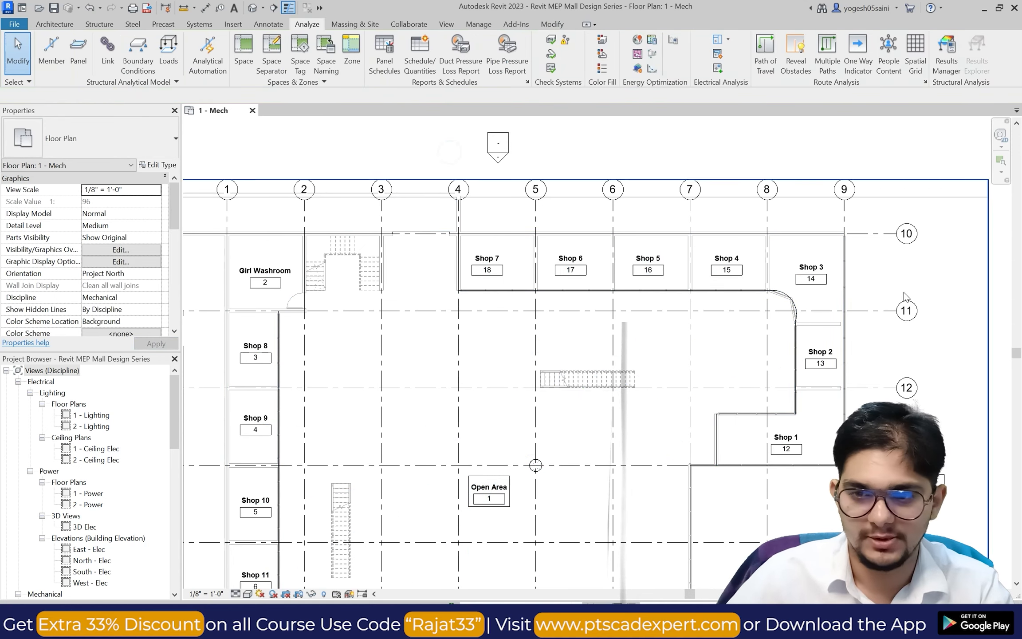
# Set the limit offset of the Shop 3 space in the northeast corner to 10' 0" and clear the selection.
pyautogui.click(780, 251)
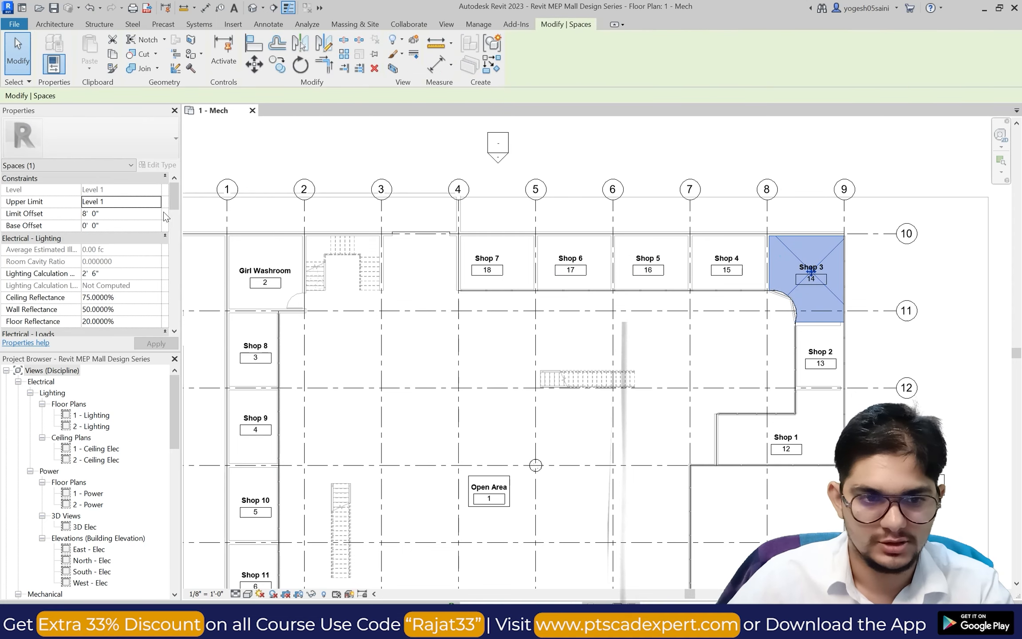
pyautogui.click(133, 213)
pyautogui.write('10')
pyautogui.press('Return')
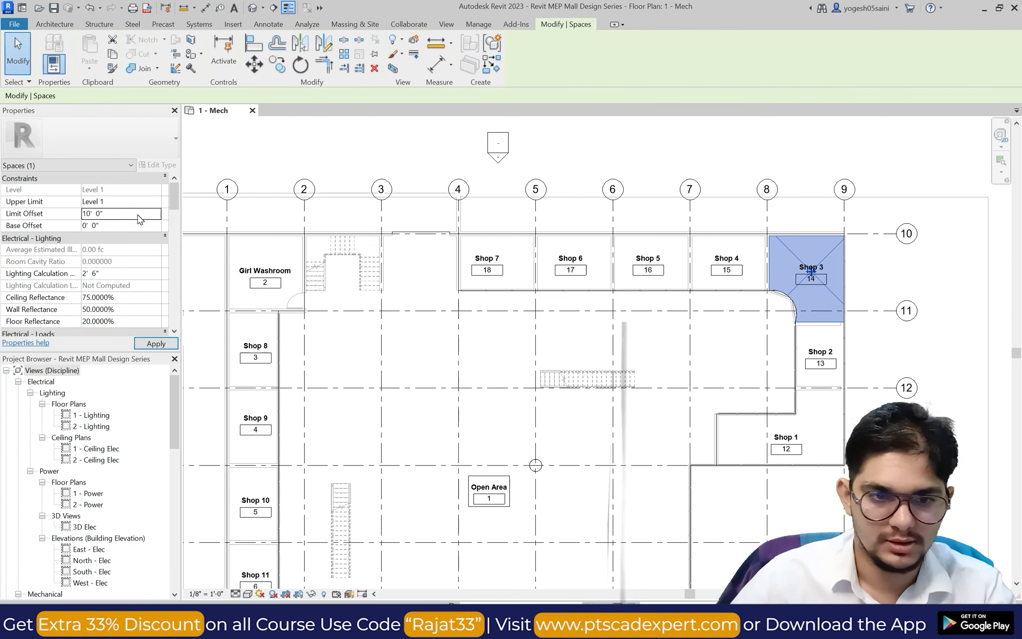
pyautogui.click(654, 156)
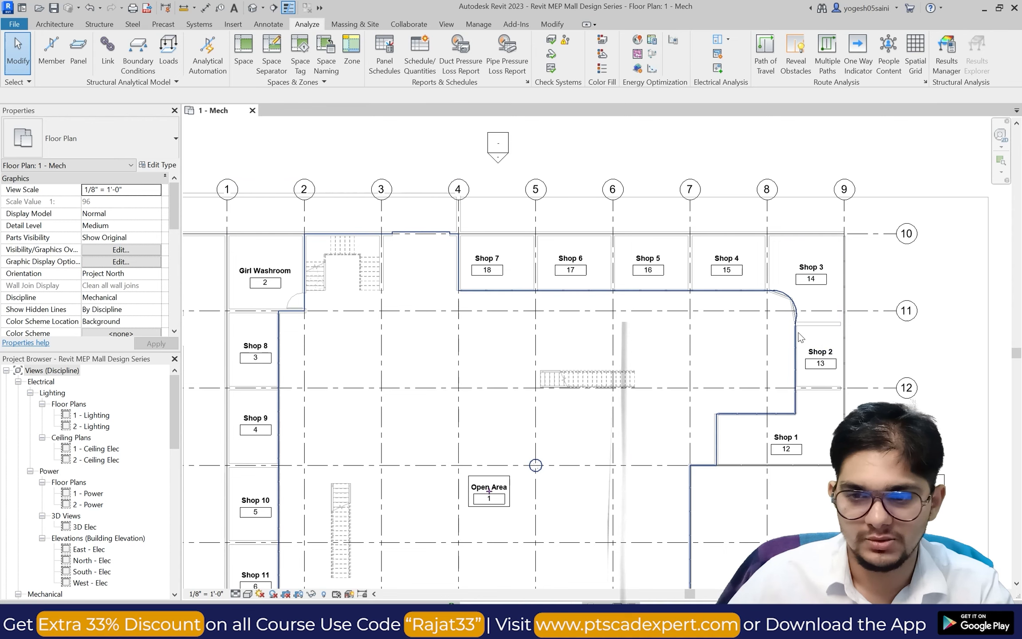
# Set the limit offset of the Shop 2 space to 10' 0" and clear the selection.
pyautogui.click(808, 339)
pyautogui.click(122, 216)
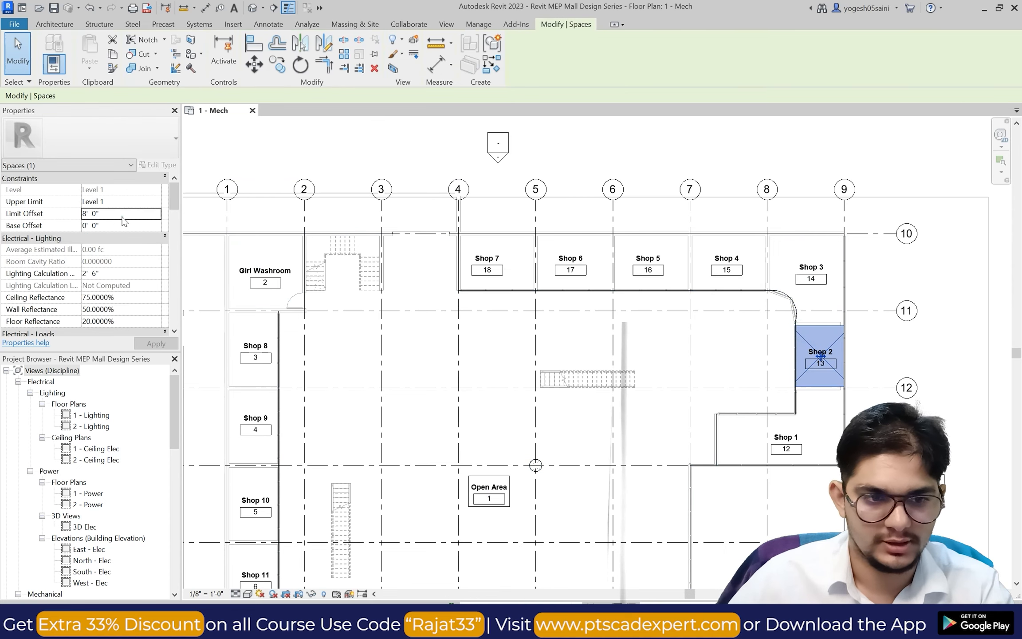
pyautogui.write('10')
pyautogui.press('Return')
pyautogui.click(369, 161)
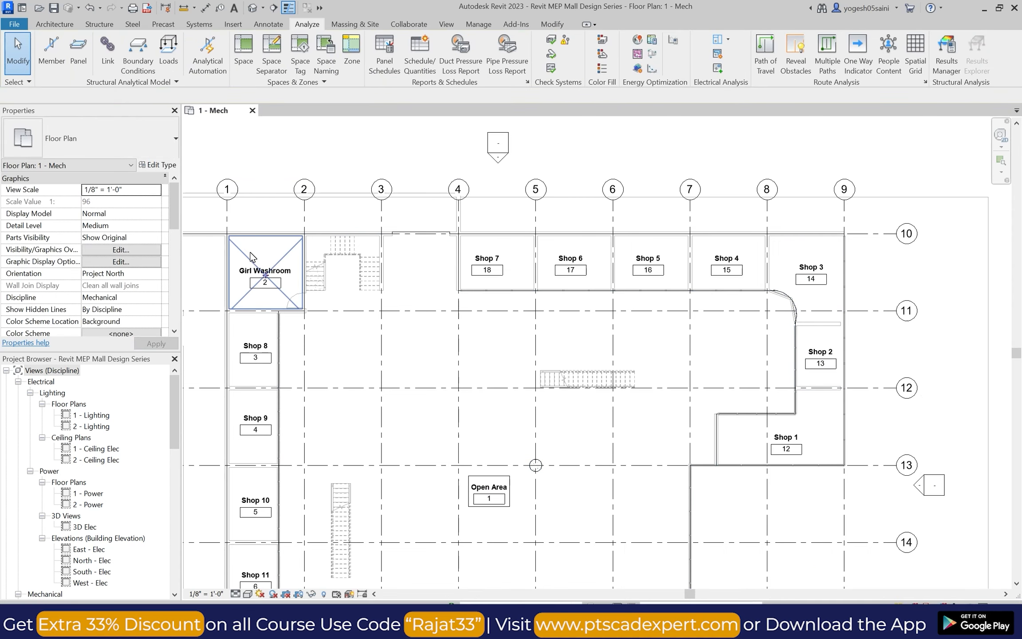
# Set the limit offset of the Shop 8 space to 10'.
pyautogui.click(270, 266)
pyautogui.scroll(-2, 306, 248)
pyautogui.click(273, 313)
pyautogui.click(124, 216)
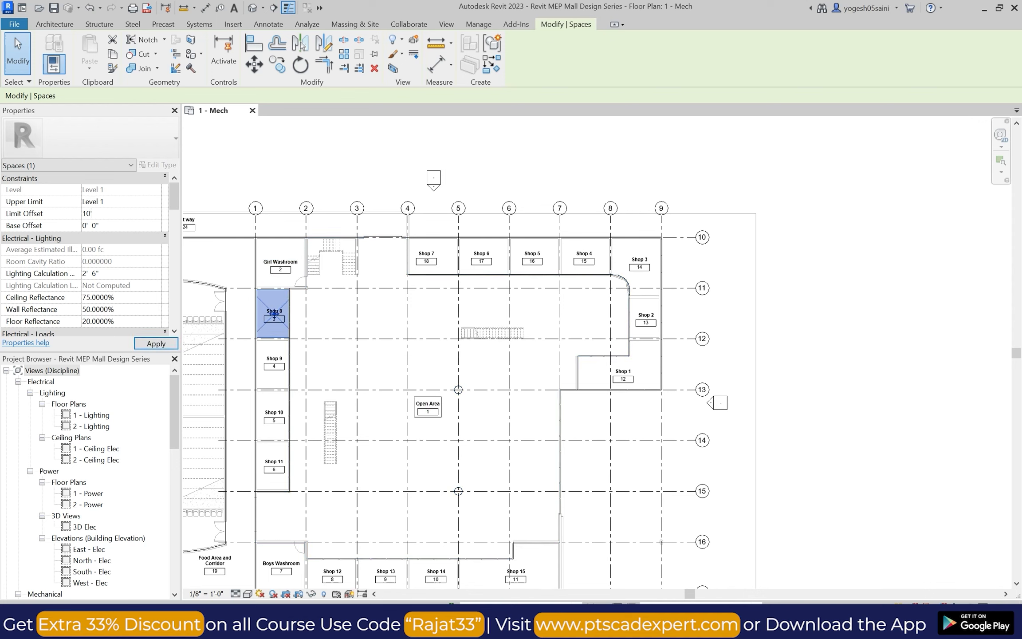
# Set the limit offset of the Shop 9 space to 10' and clear the selection.
pyautogui.click(264, 347)
pyautogui.click(120, 216)
pyautogui.write('10')
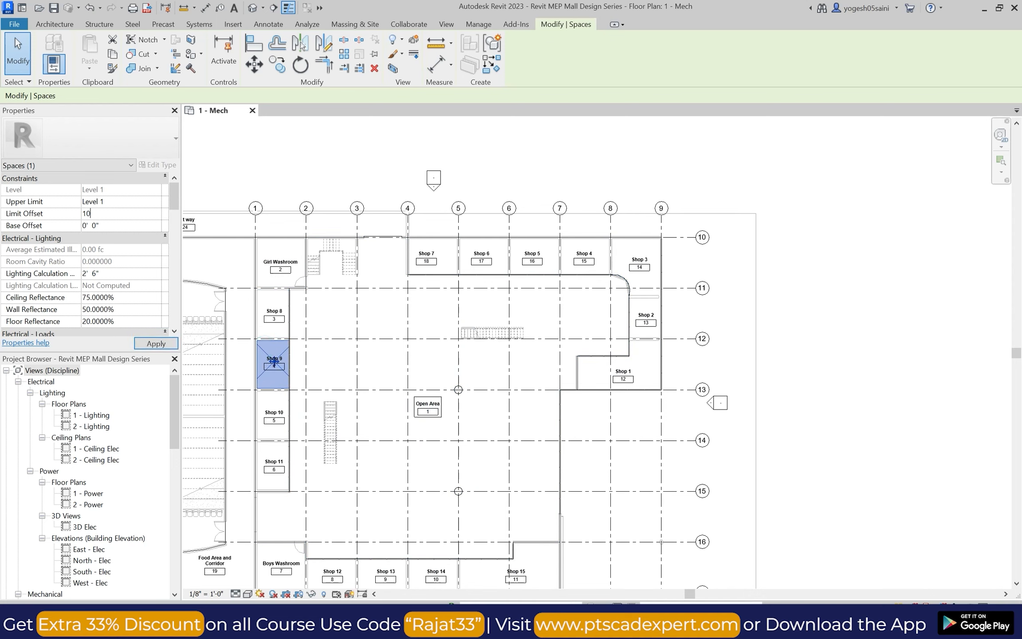
pyautogui.press('Return')
pyautogui.click(317, 188)
pyautogui.click(260, 356)
pyautogui.press('Escape')
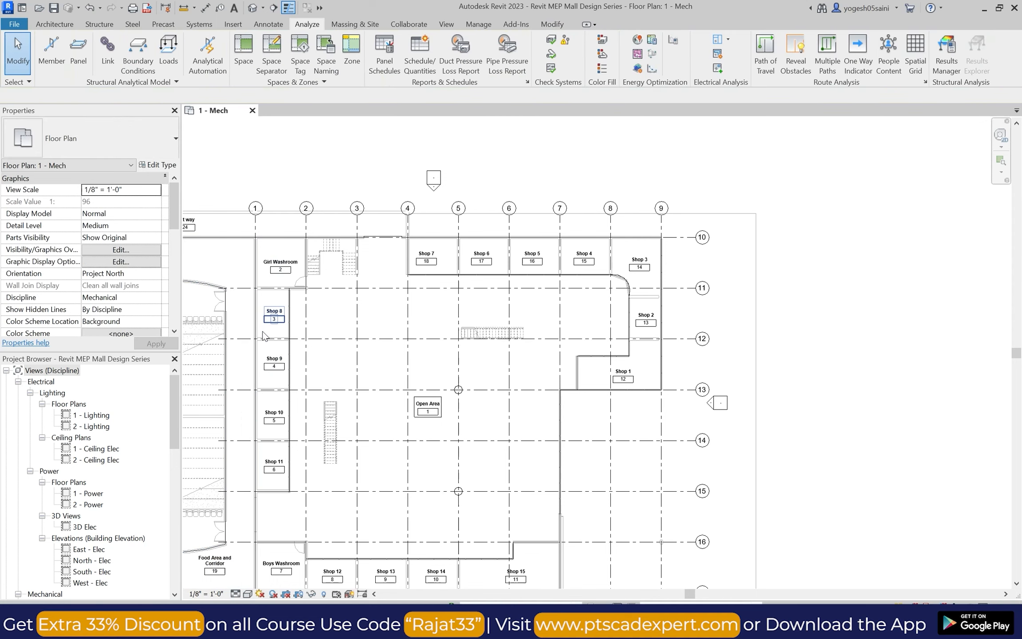
pyautogui.click(263, 351)
# Set the limit offset of the Shop 10 space to 10'.
pyautogui.click(263, 400)
pyautogui.click(128, 213)
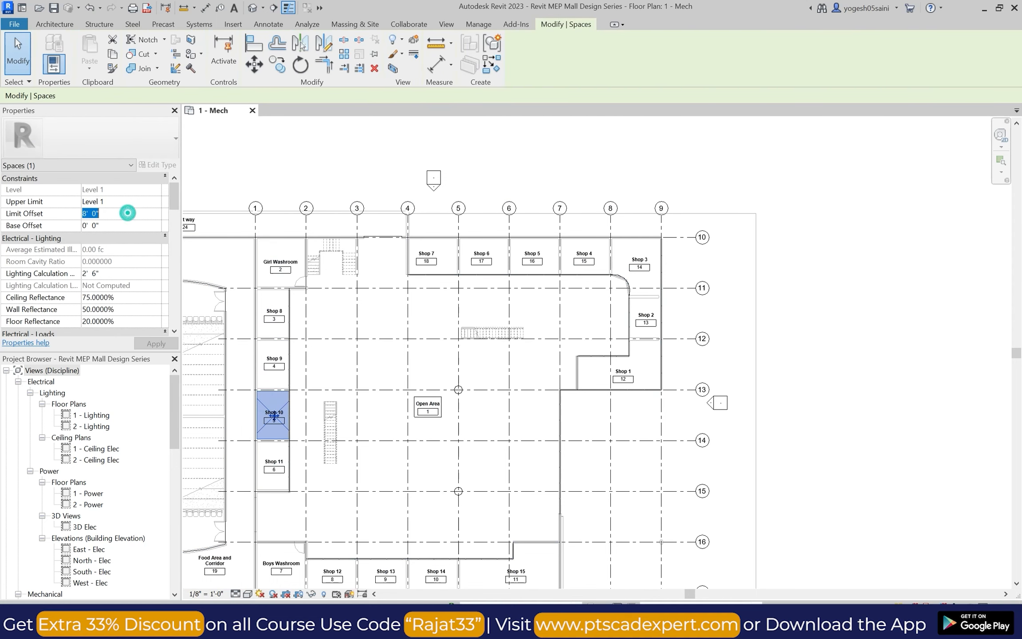
pyautogui.write('10')
pyautogui.press('Return')
# Set the limit offset of the Shop 11 space to 10' 0".
pyautogui.scroll(1, 279, 425)
pyautogui.click(267, 463)
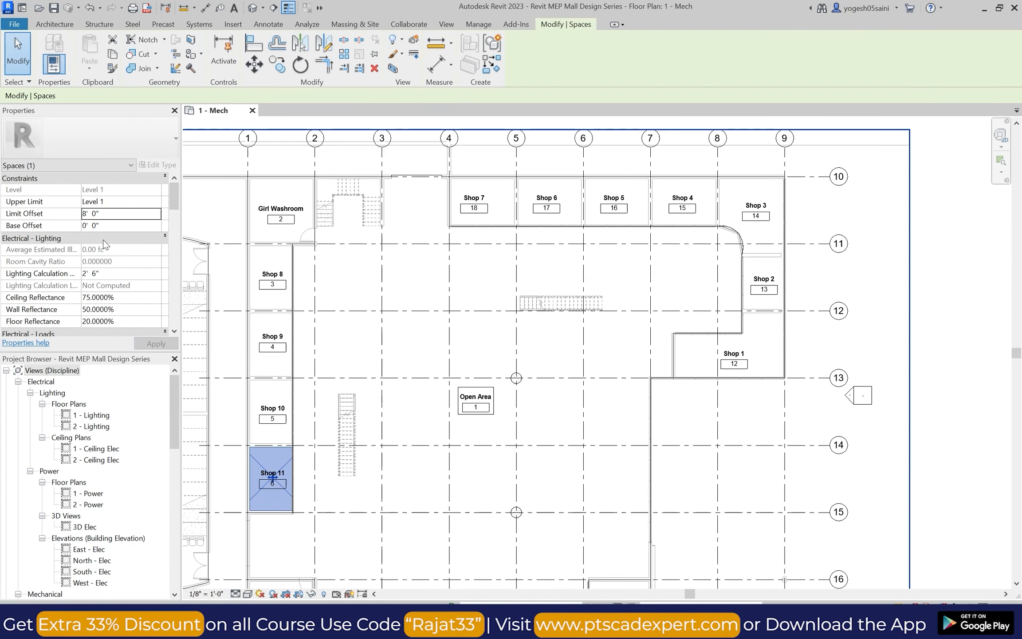
pyautogui.click(121, 213)
pyautogui.write('10')
pyautogui.press('Return')
# Set the limit offset of the Boys Washroom space beside Shop 12 and clear the selection.
pyautogui.scroll(-4, 367, 401)
pyautogui.scroll(4, 367, 401)
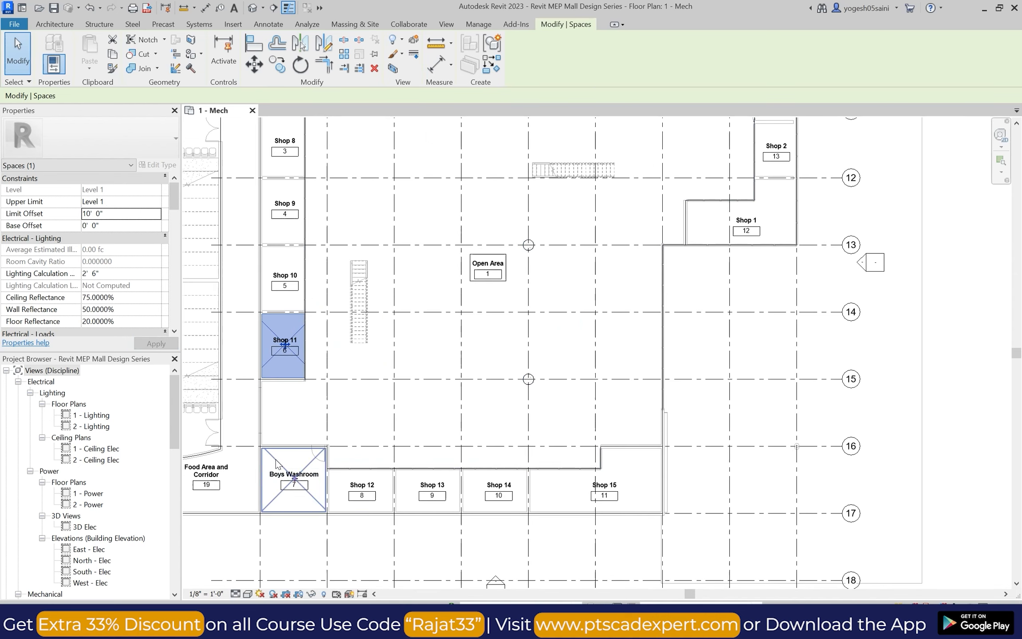
pyautogui.click(293, 479)
pyautogui.click(116, 213)
pyautogui.click(376, 539)
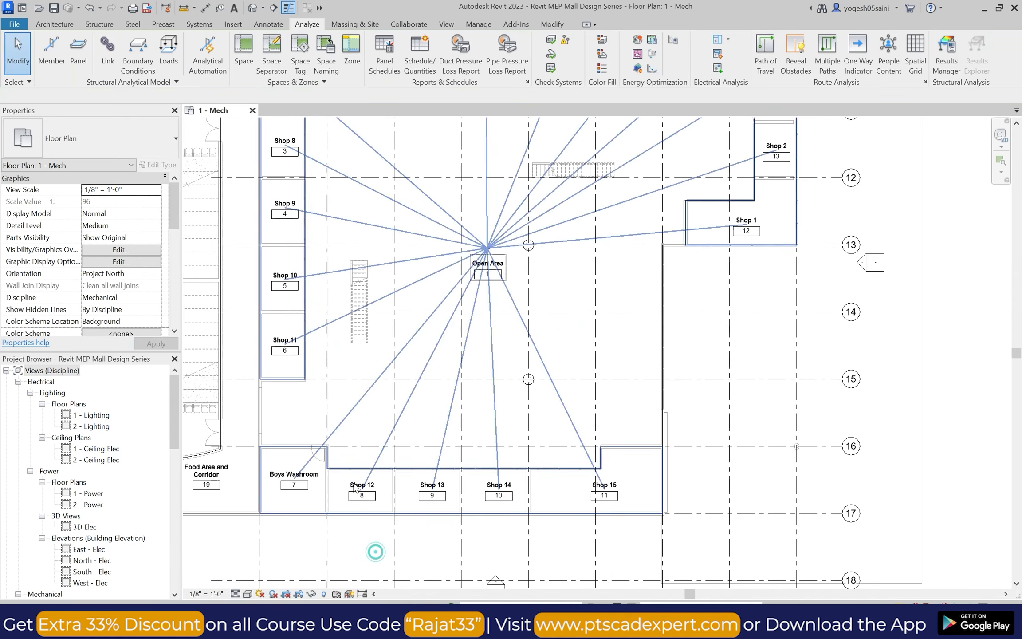
pyautogui.click(345, 474)
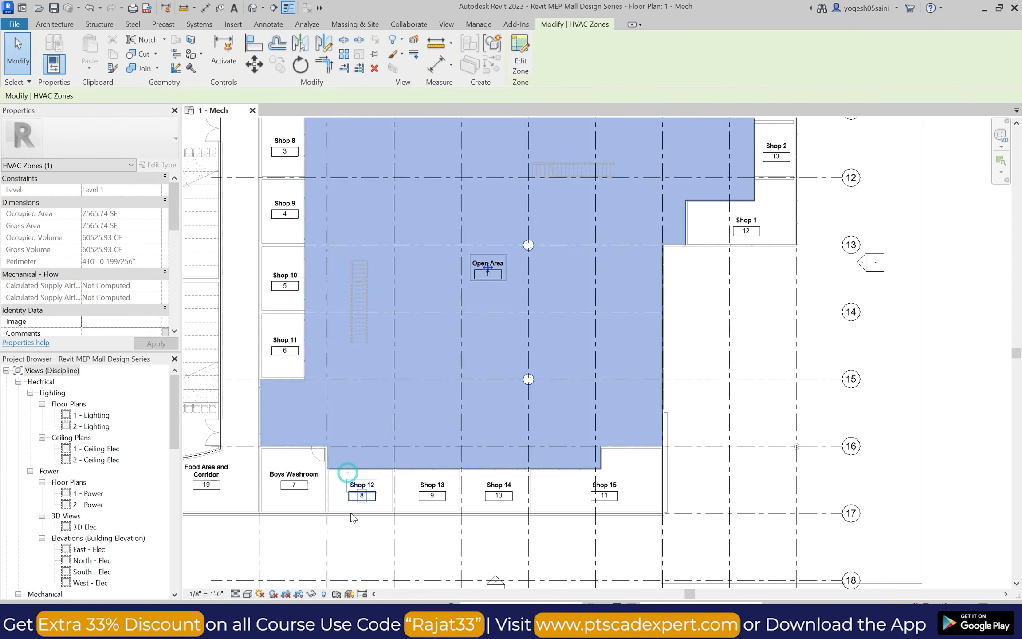
pyautogui.click(352, 516)
pyautogui.click(345, 474)
pyautogui.click(351, 518)
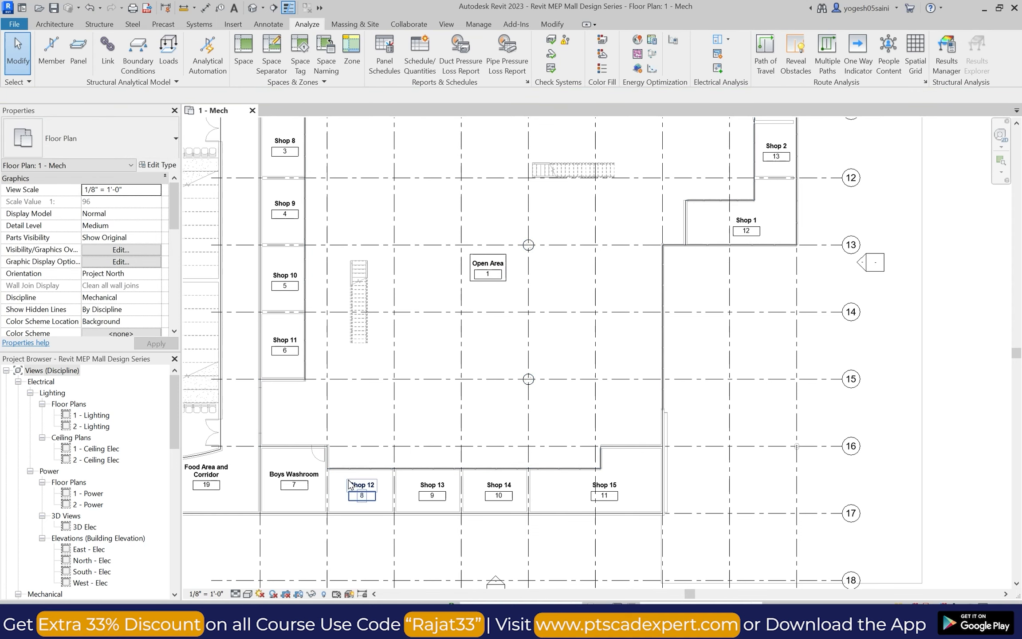
# Set the limit offset of the Shop 12 space to 10' 0" and clear the selection.
pyautogui.click(349, 474)
pyautogui.click(121, 212)
pyautogui.write('10\'  0"')
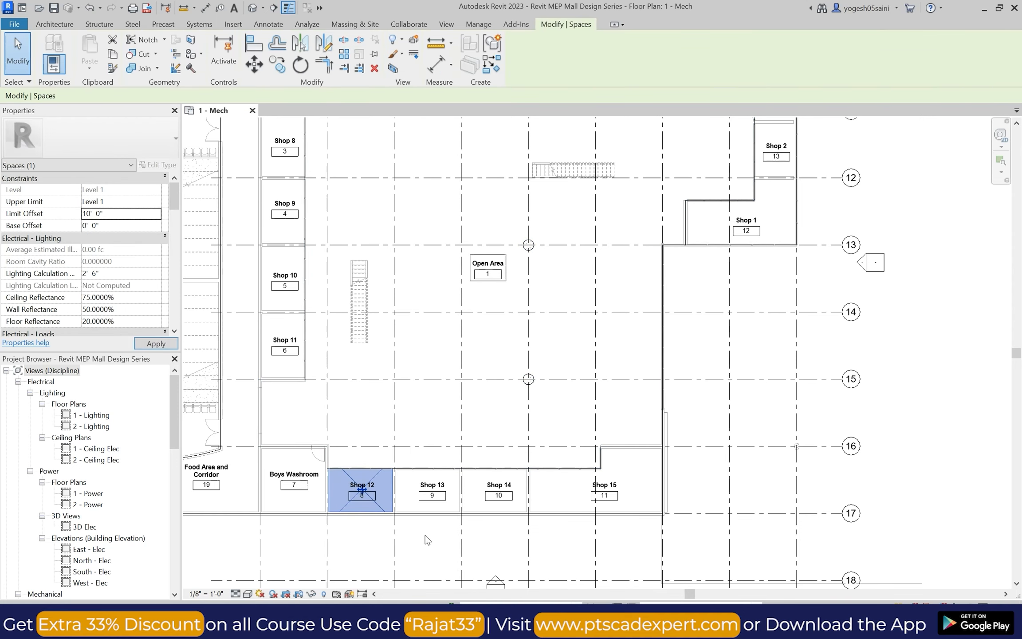
pyautogui.click(425, 535)
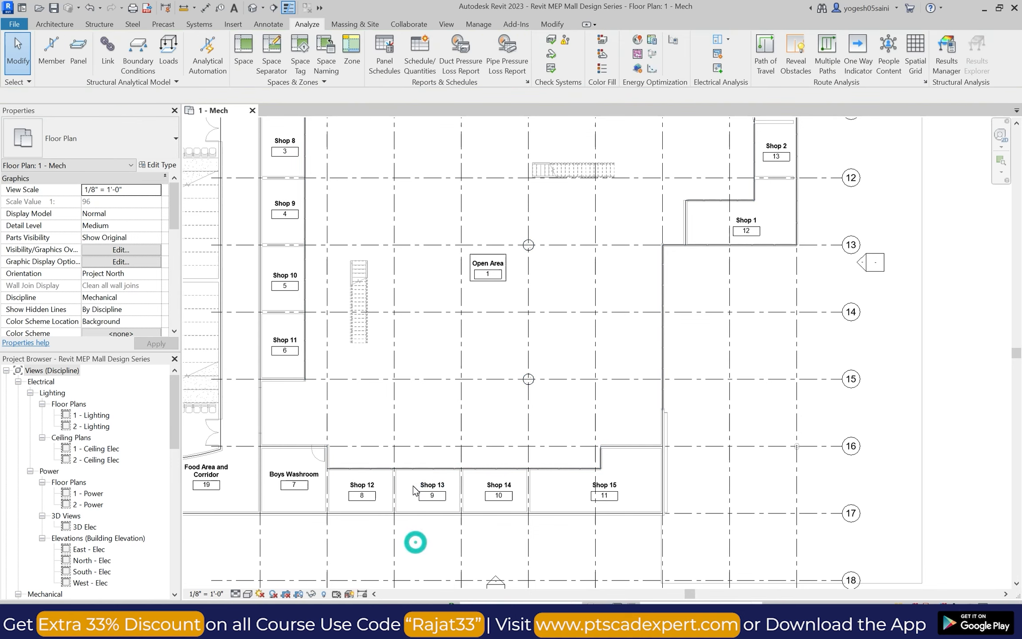
# Set the limit offset of the Shop 13 space to 10' 0" and clear the selection.
pyautogui.click(427, 501)
pyautogui.click(126, 213)
pyautogui.write('10\'  0"')
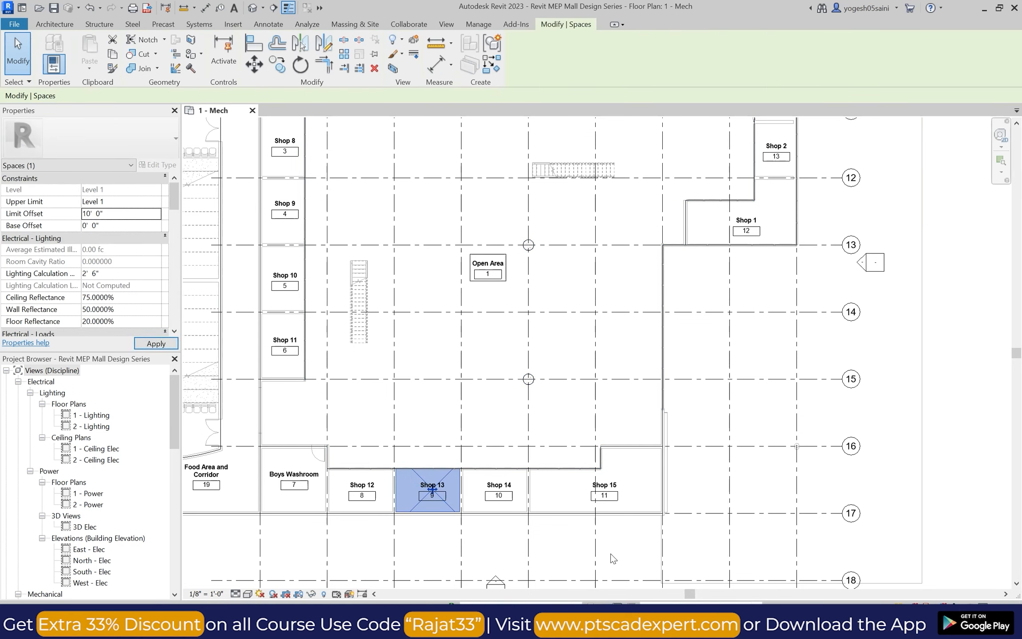
pyautogui.click(426, 536)
# Set the limit offset of the Shop 14 space to 10' 0" and clear the selection.
pyautogui.click(495, 500)
pyautogui.click(131, 212)
pyautogui.write("10'")
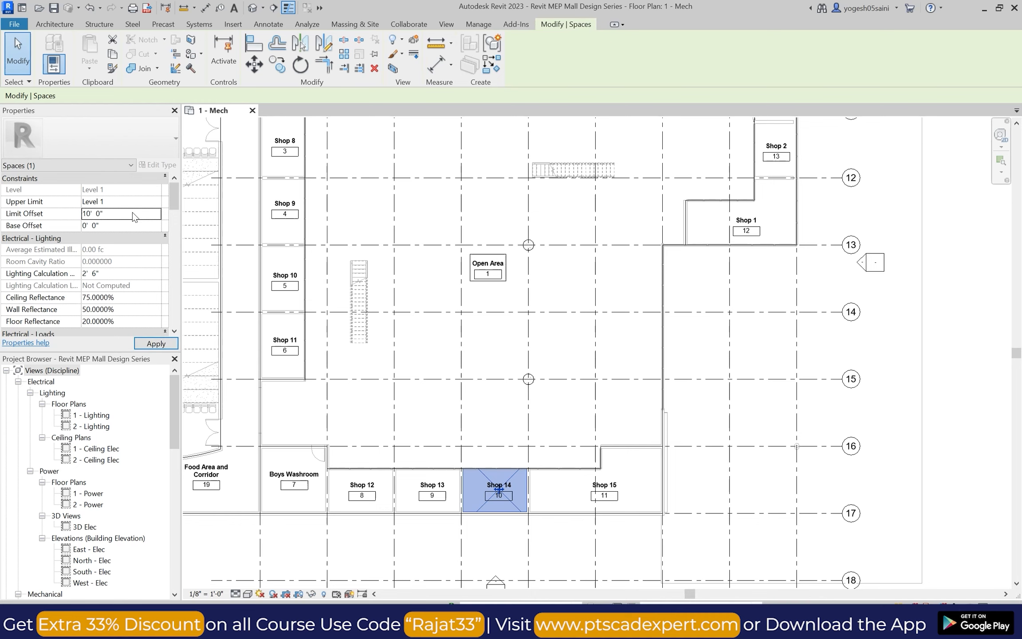
pyautogui.click(554, 532)
# Set the limit offset of the Shop 15 space to 10' and clear the selection.
pyautogui.click(590, 478)
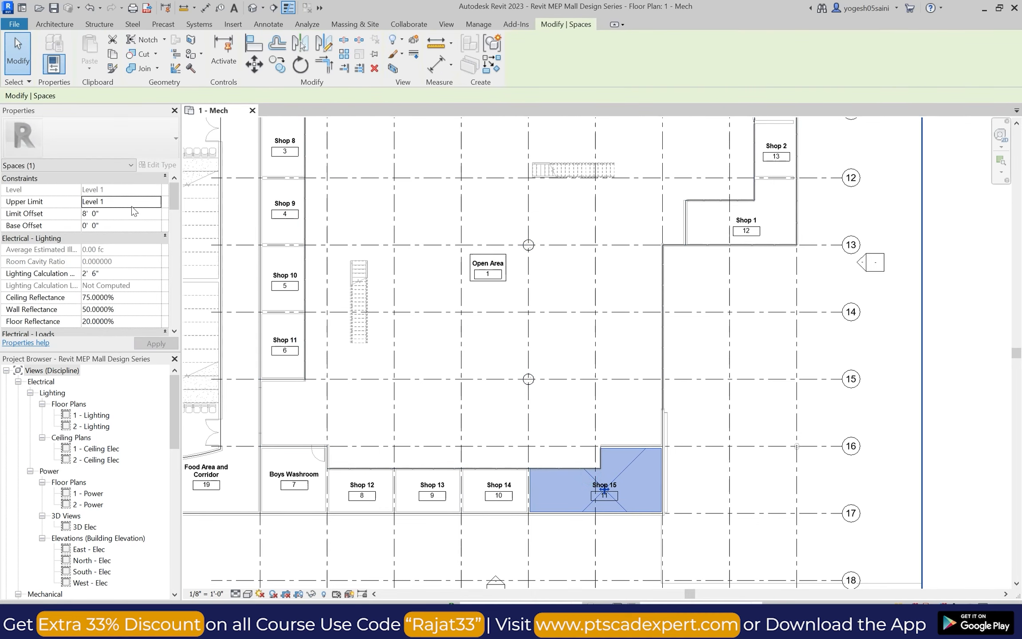
pyautogui.click(126, 213)
pyautogui.write("10'")
pyautogui.click(862, 532)
# Set the limit offset of the Food Area and Corridor space to 10' 0".
pyautogui.scroll(-5, 475, 374)
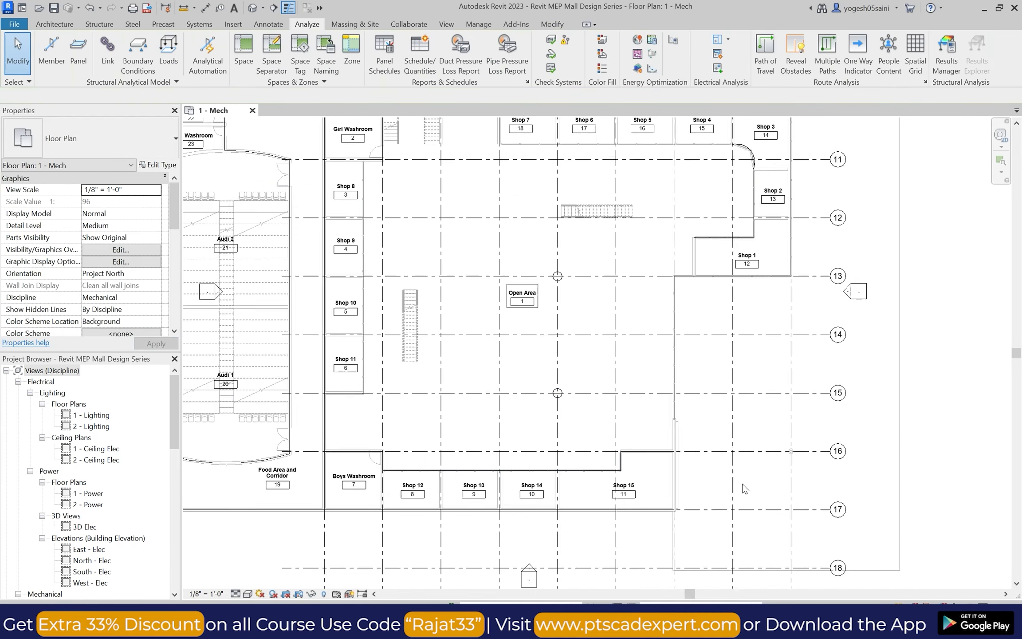
pyautogui.scroll(3, 475, 374)
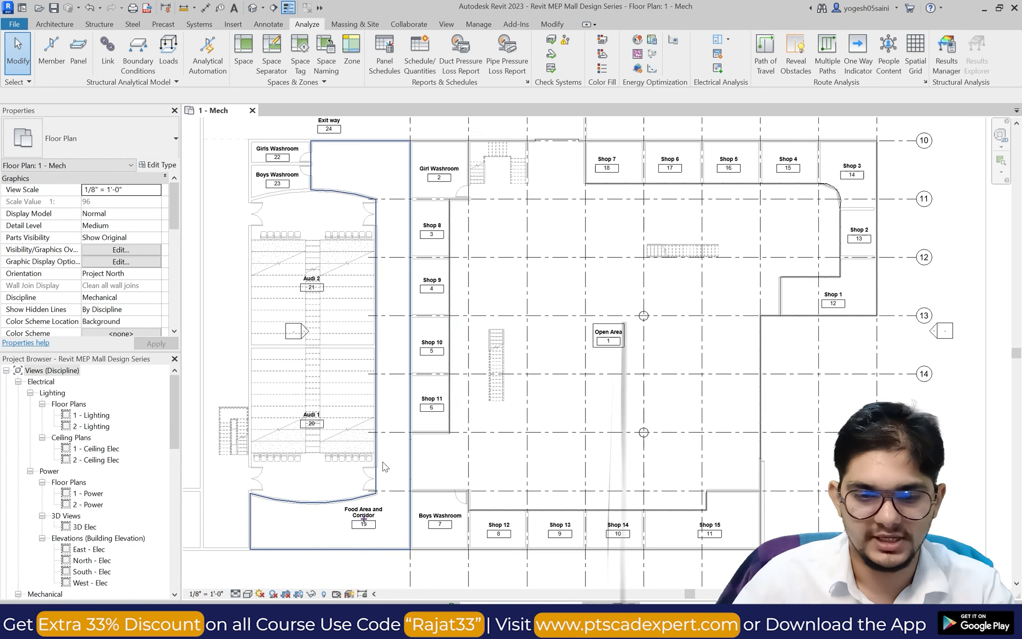
pyautogui.click(384, 496)
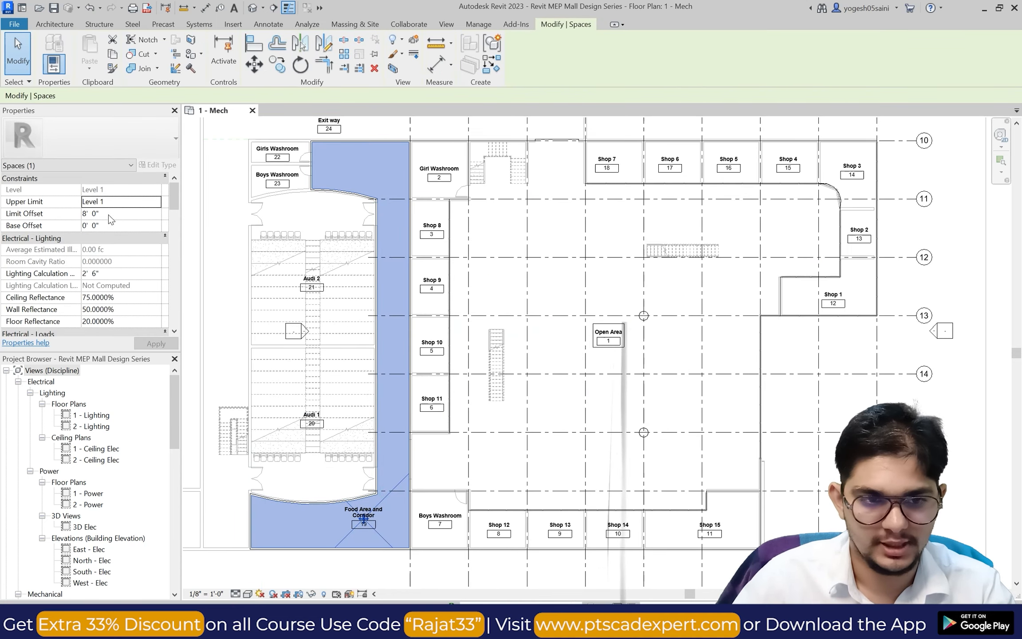
pyautogui.click(108, 213)
pyautogui.write('10')
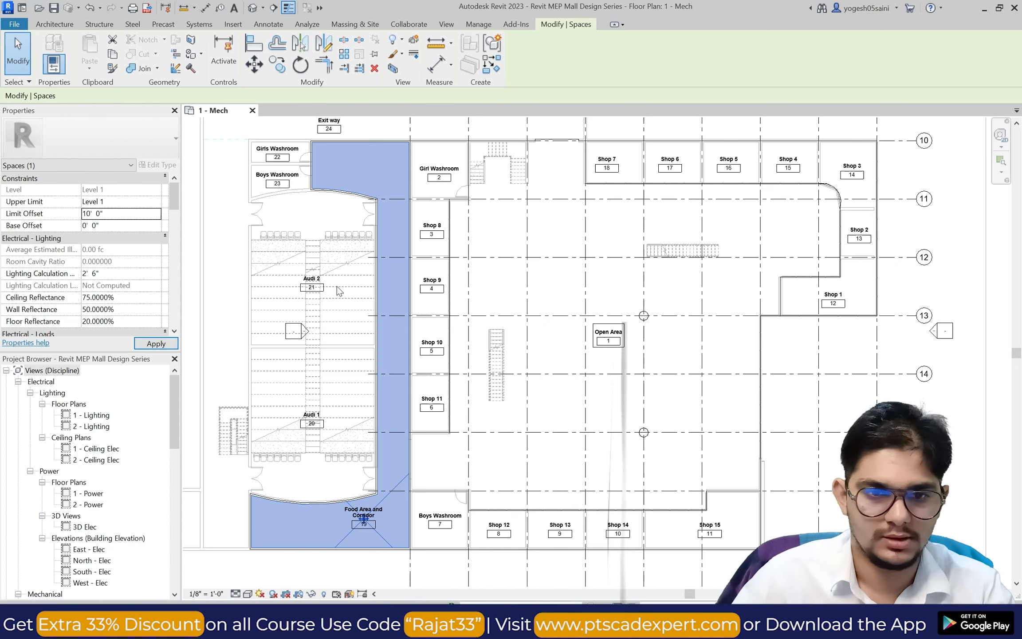
# Set the limit offset of the Exit way space along the north edge to 10' and clear the selection.
pyautogui.scroll(-3, 337, 285)
pyautogui.scroll(4, 305, 210)
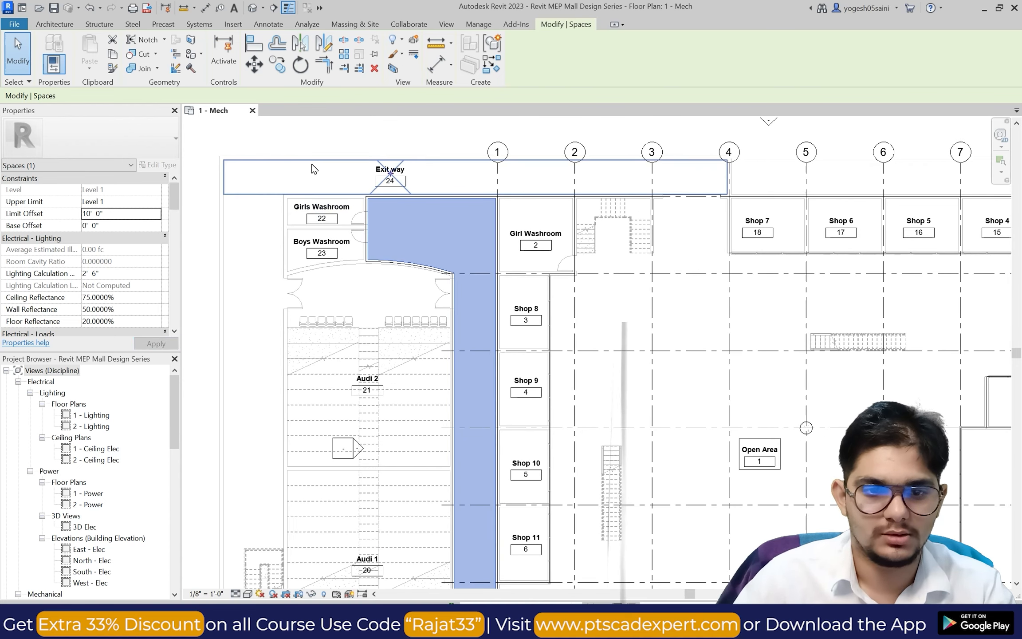
pyautogui.click(313, 165)
pyautogui.click(139, 210)
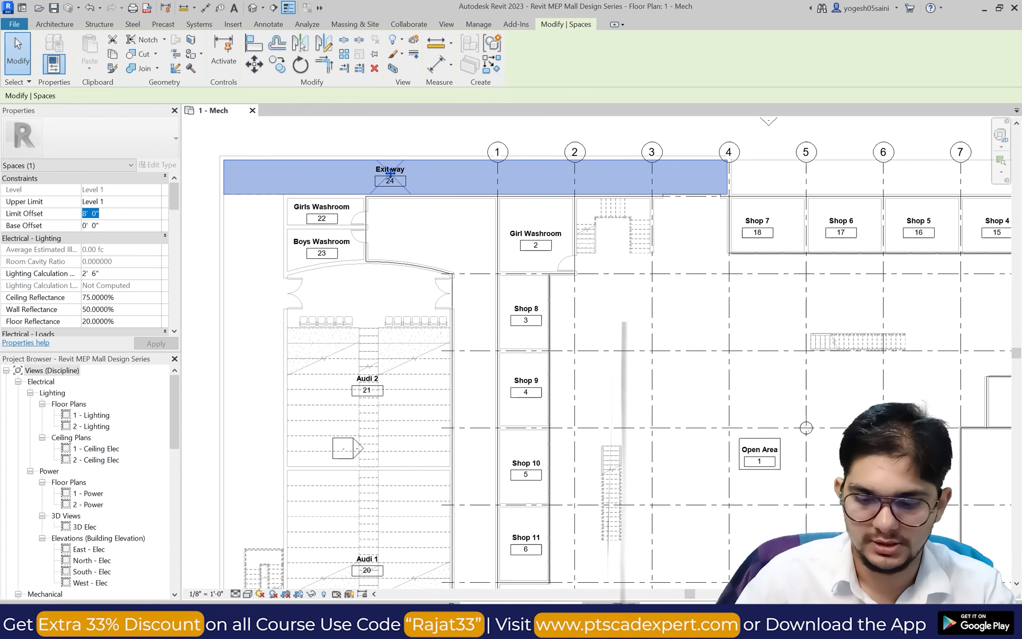
pyautogui.press('End')
pyautogui.write('0')
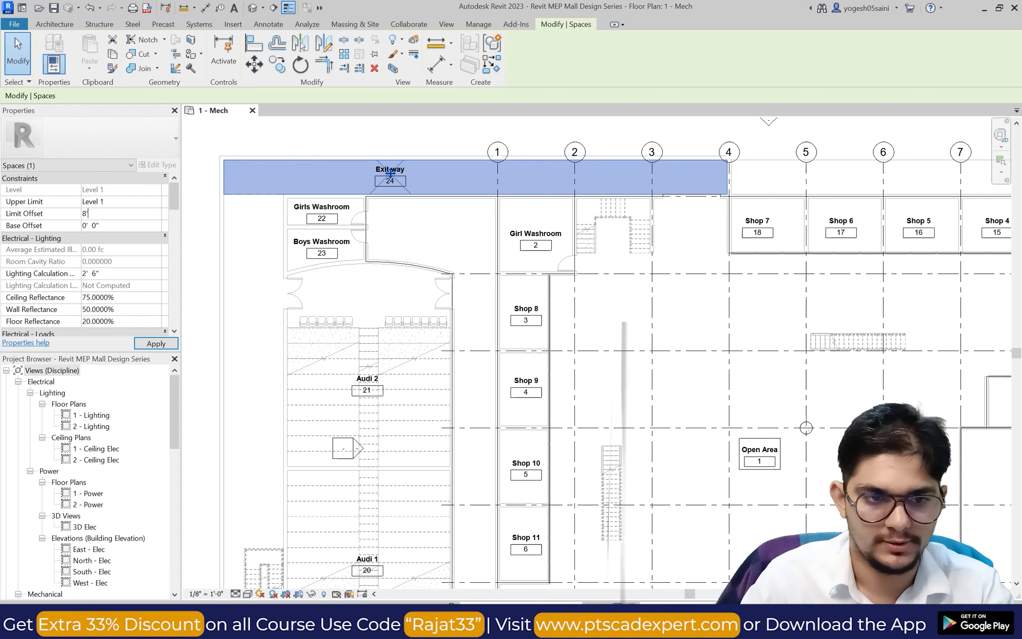
pyautogui.press('BackSpace')
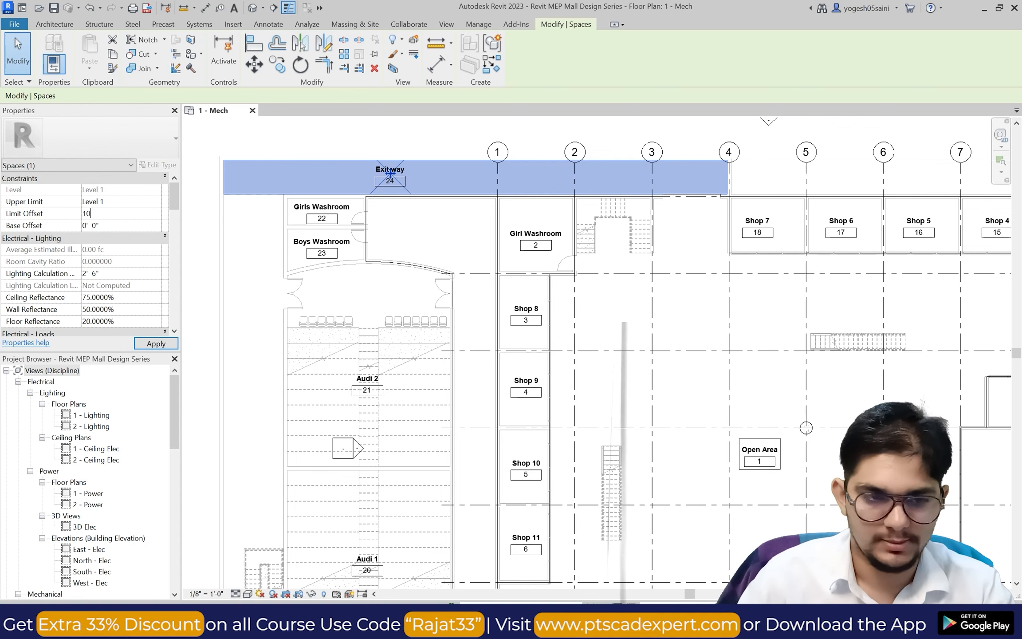
pyautogui.press('Return')
pyautogui.scroll(-2, 255, 314)
pyautogui.click(207, 350)
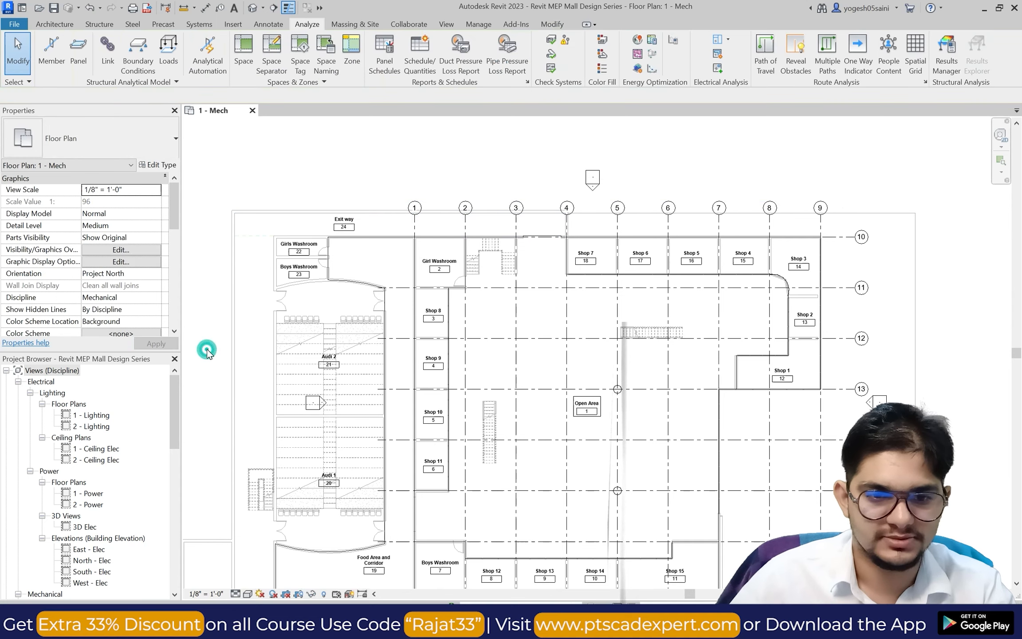
# Set the limit offset of the Girls Washroom space in the northwest corner to 10' 0".
pyautogui.scroll(3, 262, 250)
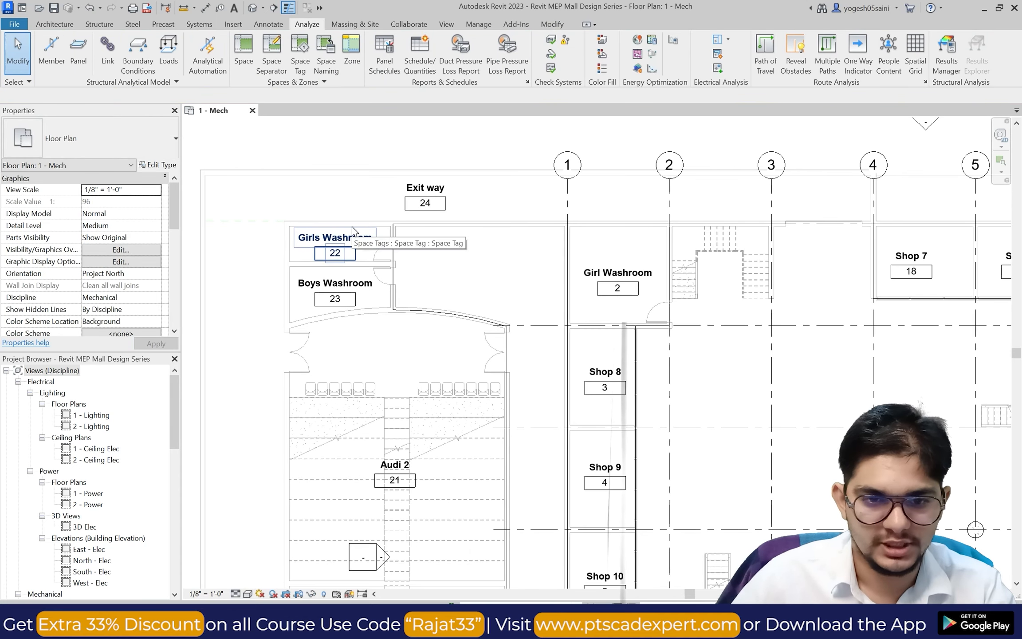
pyautogui.click(366, 261)
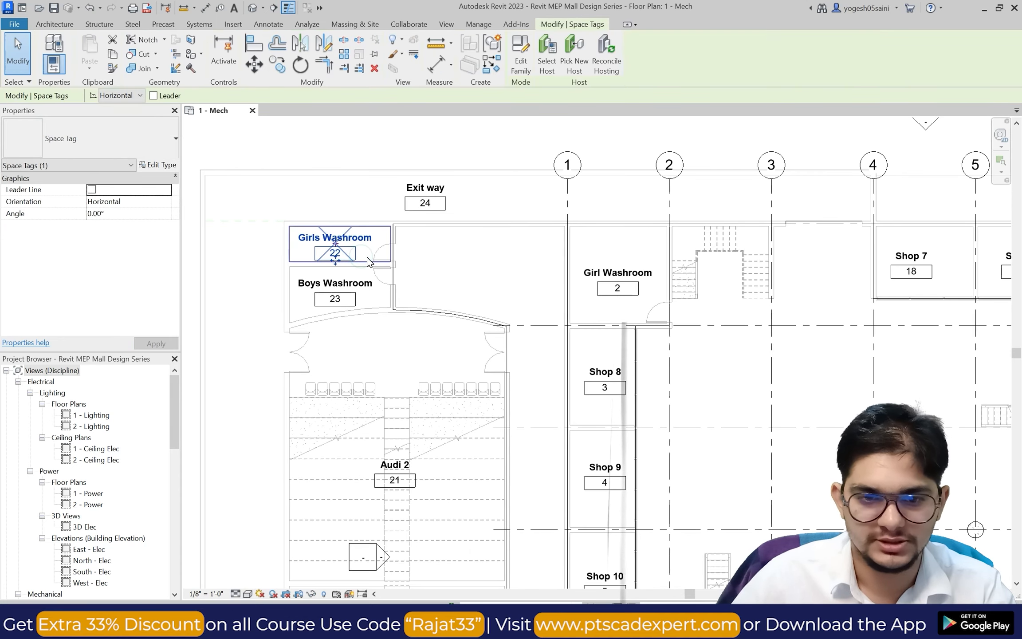
pyautogui.click(367, 261)
pyautogui.click(117, 214)
pyautogui.write('1')
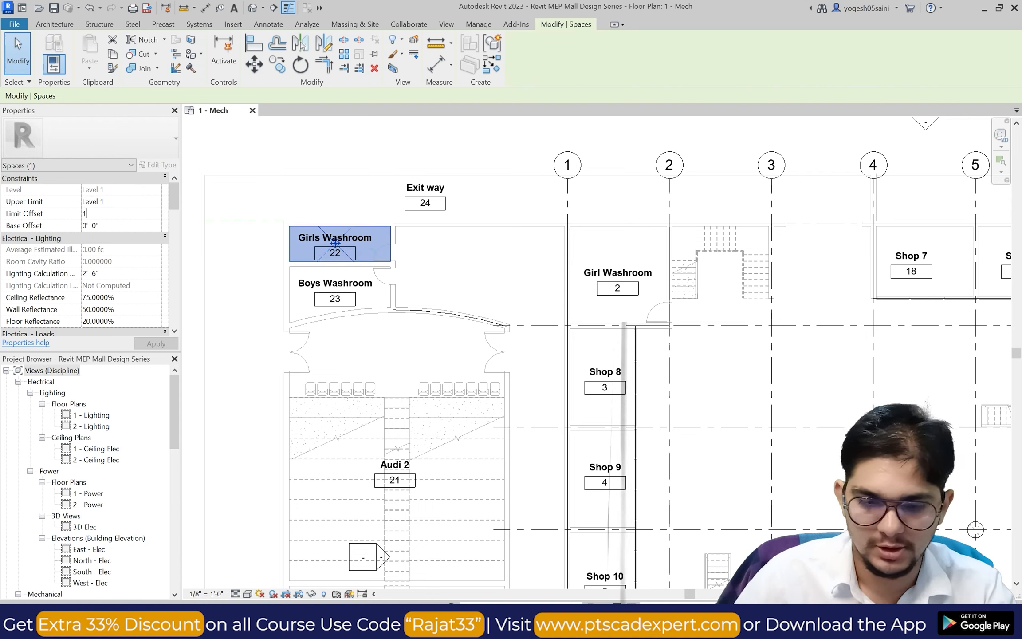
pyautogui.write('0\'  0"')
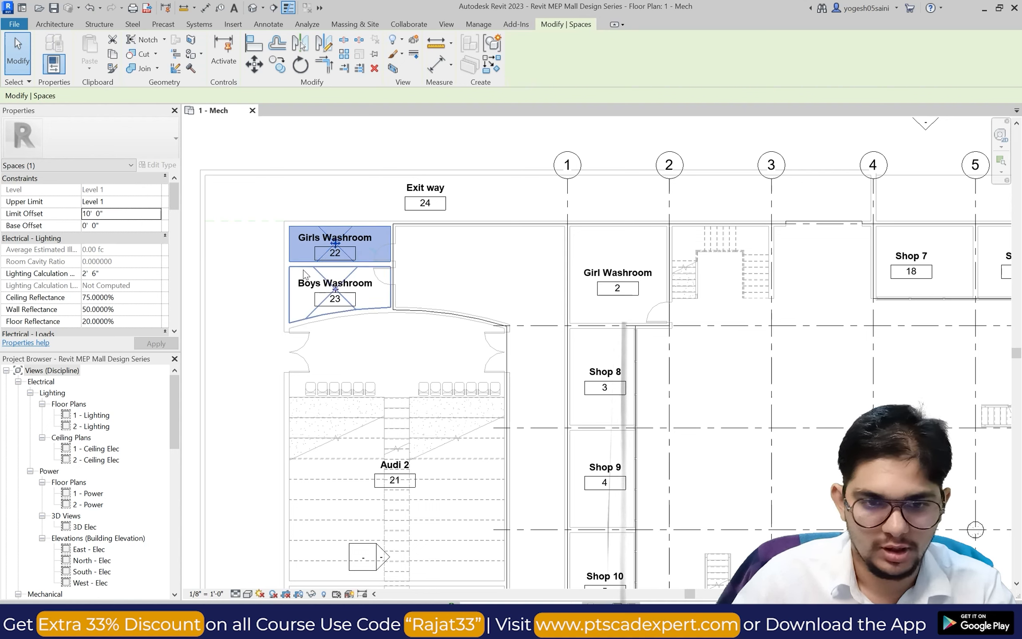
# Set the limit offset of the Boys Washroom space north of Audi 2 to 10' 0" and clear the selection.
pyautogui.click(321, 277)
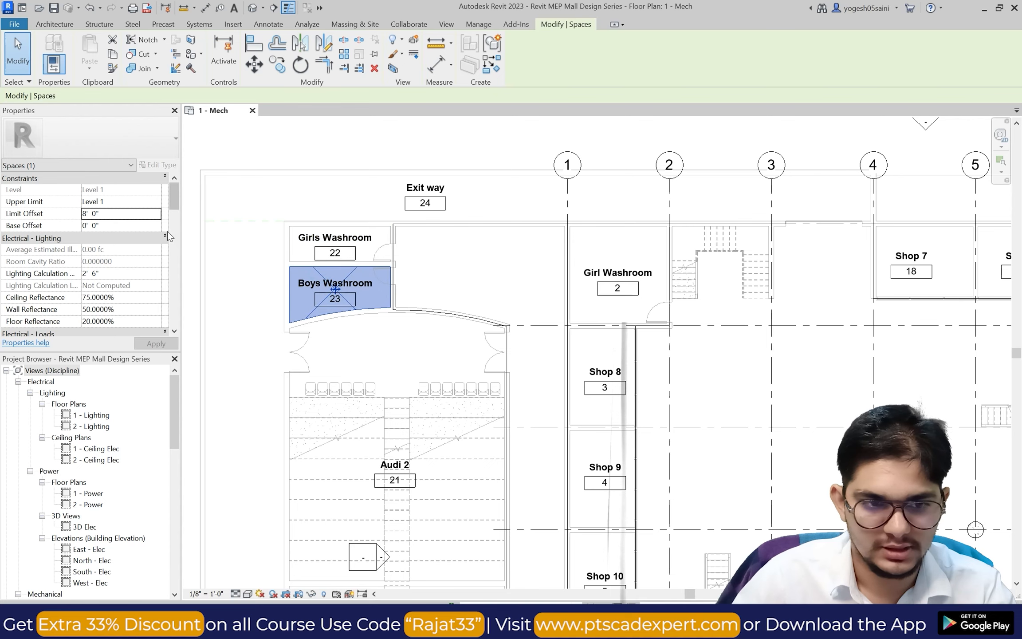
pyautogui.click(119, 214)
pyautogui.write('10')
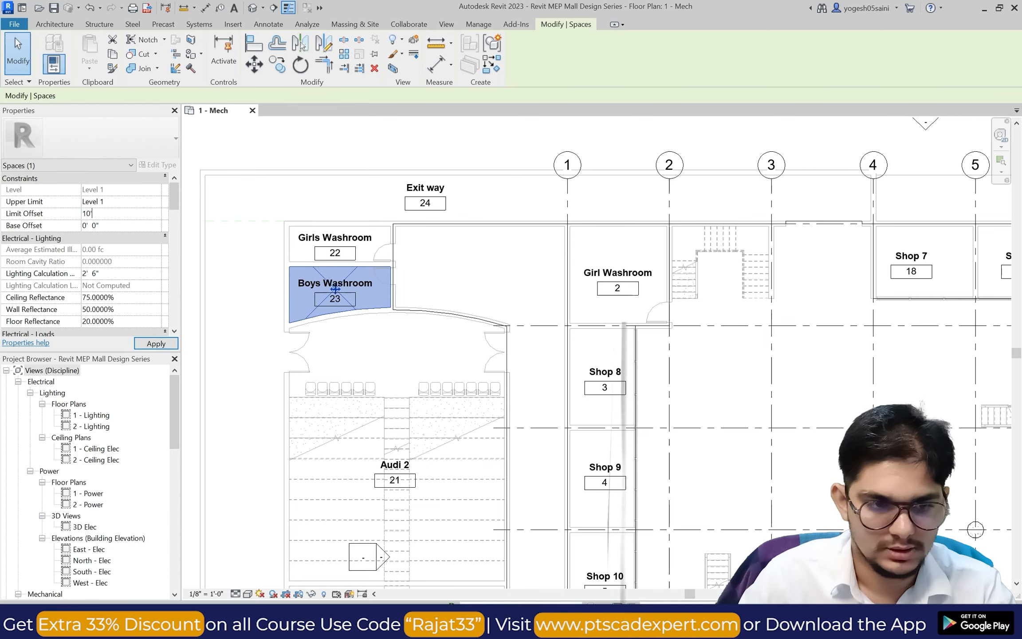
pyautogui.scroll(-5, 216, 394)
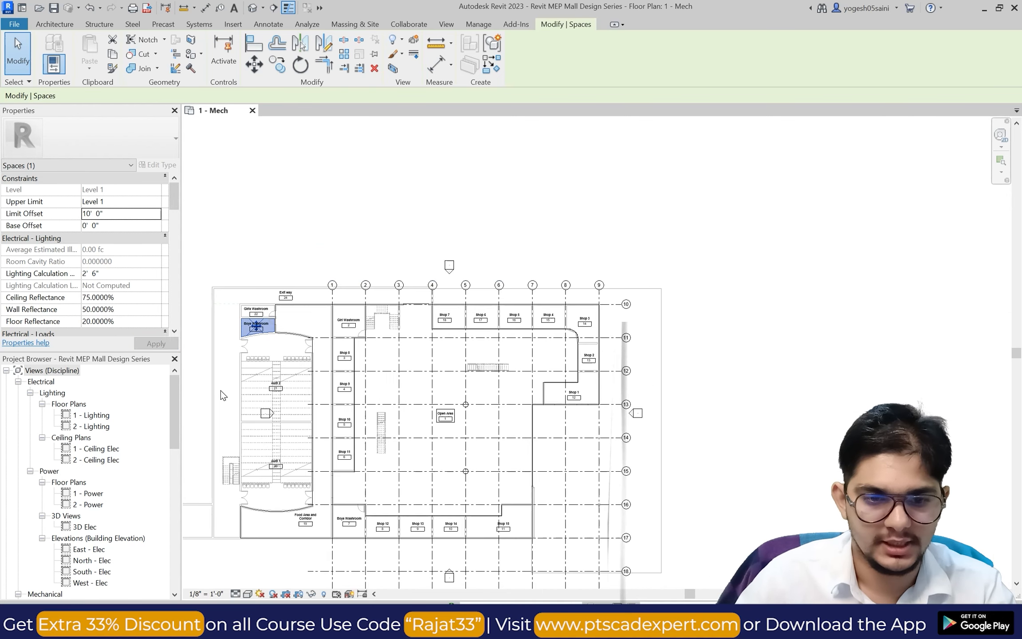
pyautogui.scroll(-1, 264, 381)
pyautogui.scroll(2, 234, 363)
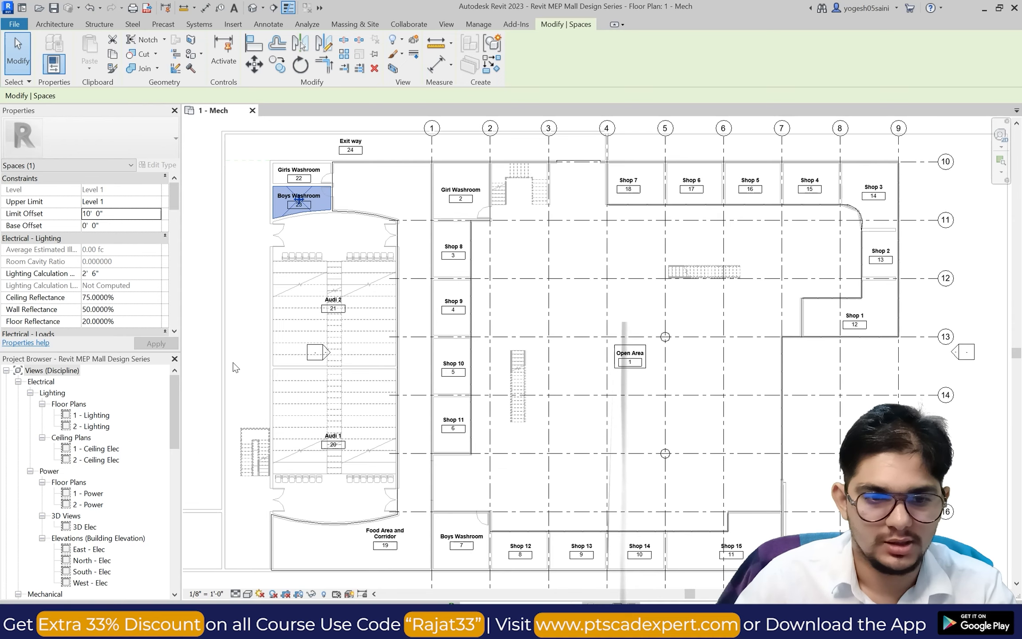
pyautogui.click(213, 358)
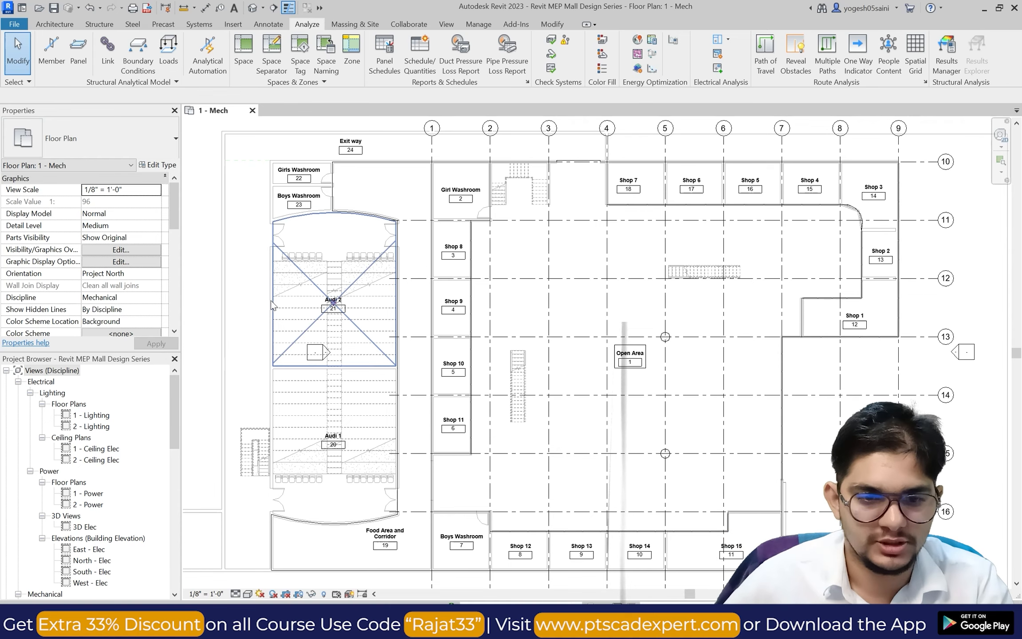
# Set the limit offset of the Audi 2 space to 22' and clear the selection.
pyautogui.click(303, 266)
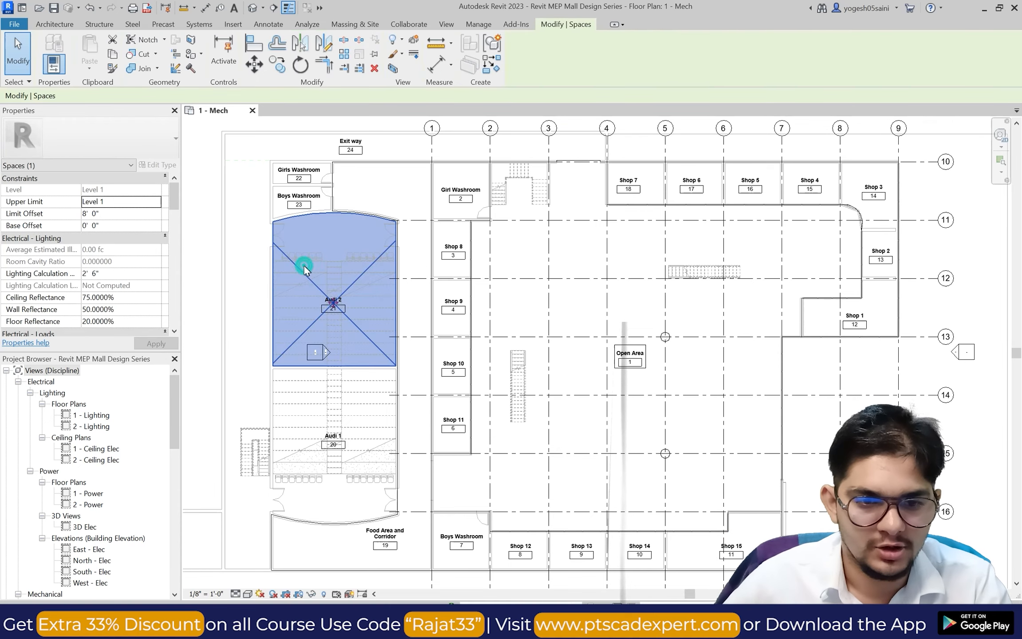
pyautogui.click(129, 213)
pyautogui.write('22')
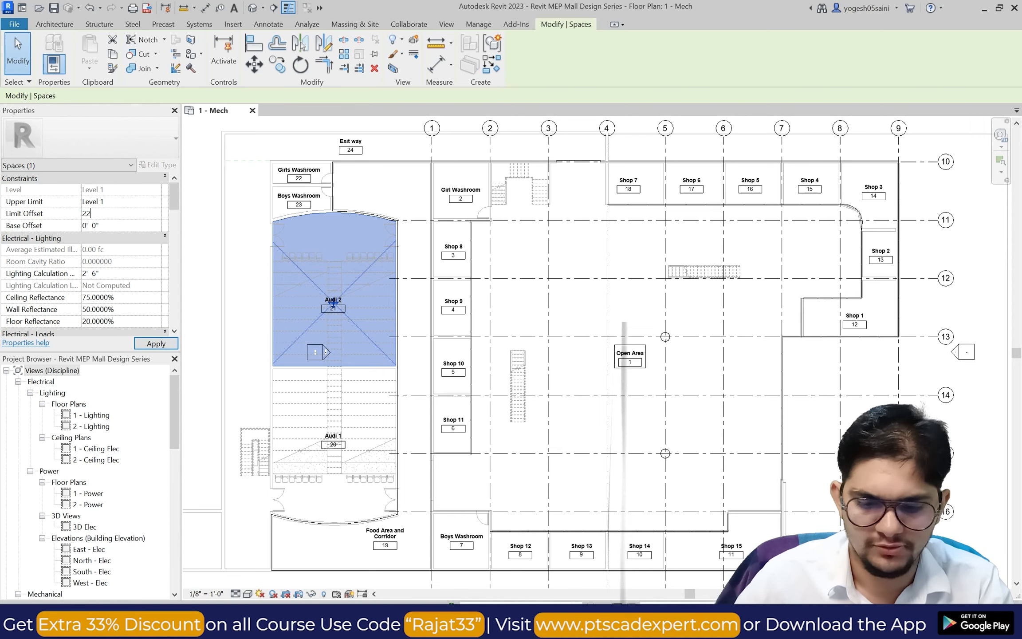
pyautogui.press('Return')
pyautogui.scroll(-4, 277, 317)
pyautogui.click(242, 360)
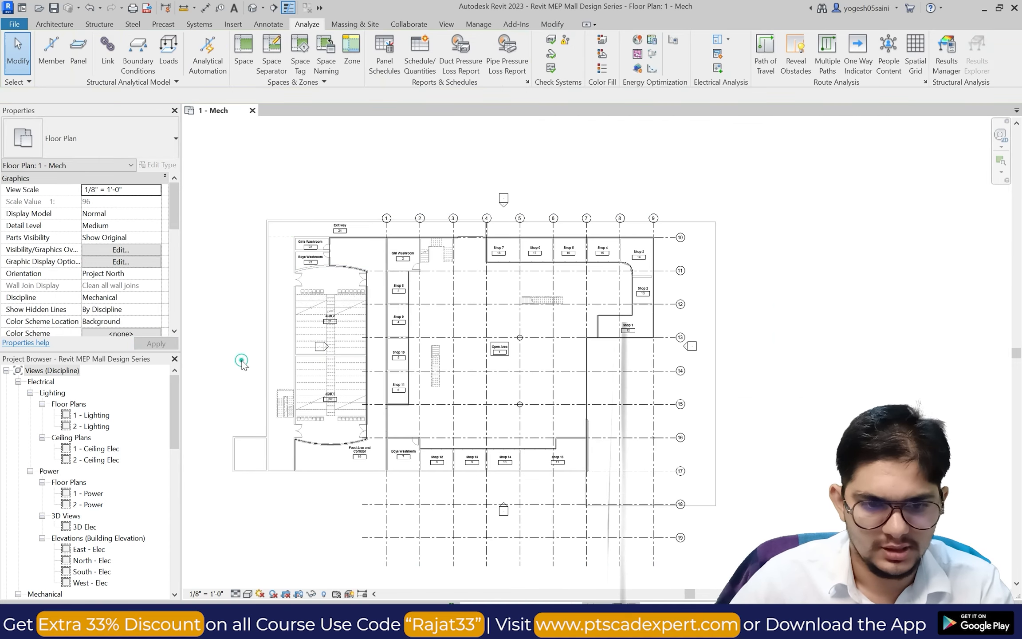
# Set the limit offset of the Audi 1 space to 22' and clear the selection.
pyautogui.scroll(2, 303, 373)
pyautogui.click(316, 369)
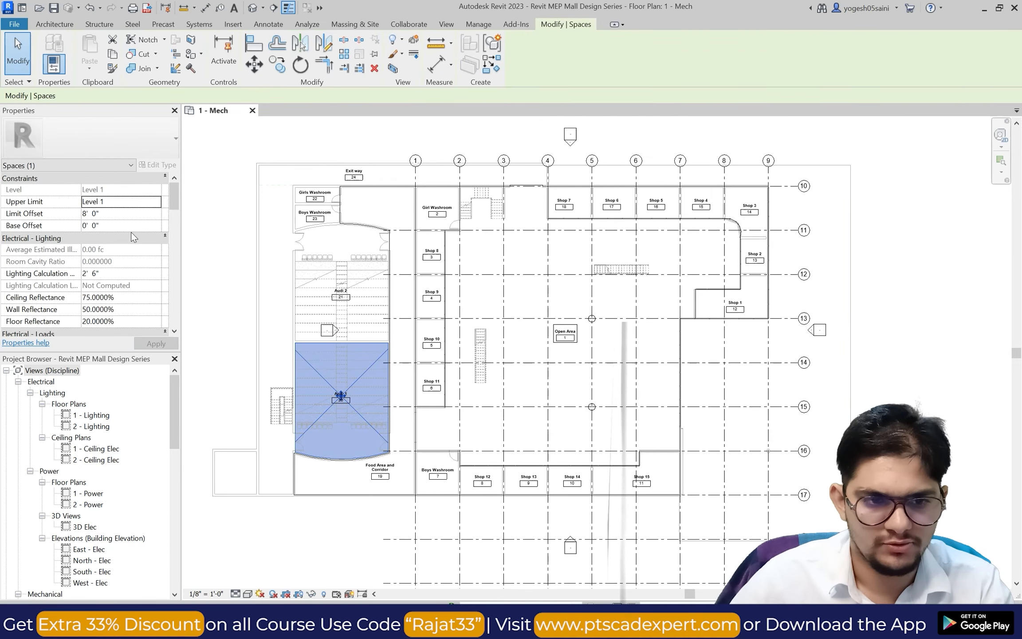
pyautogui.click(132, 211)
pyautogui.write('22')
pyautogui.press('Return')
pyautogui.click(264, 288)
pyautogui.scroll(-1, 413, 425)
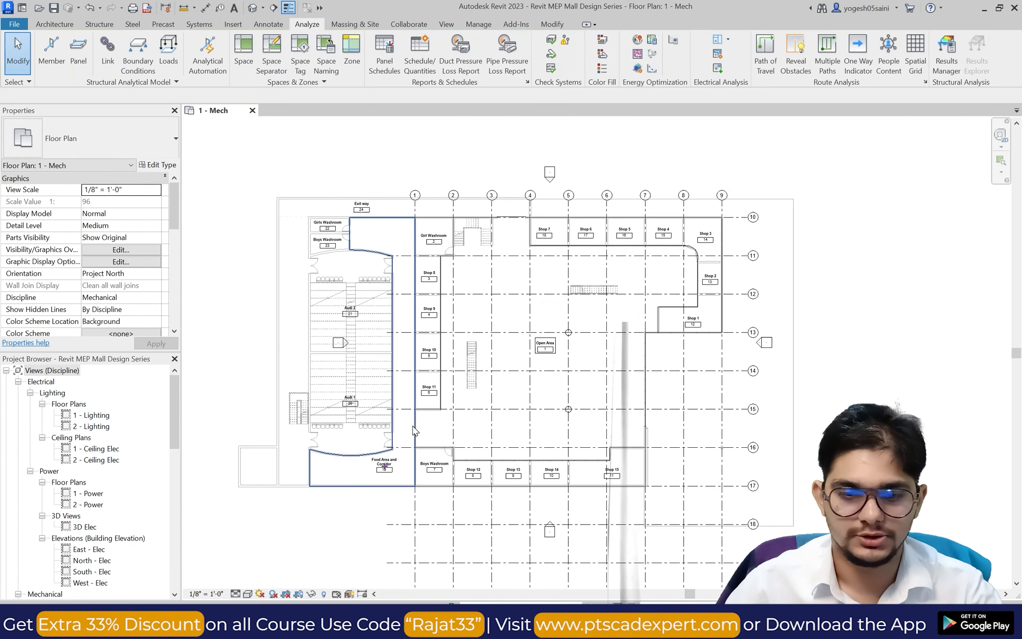
pyautogui.scroll(-1, 412, 426)
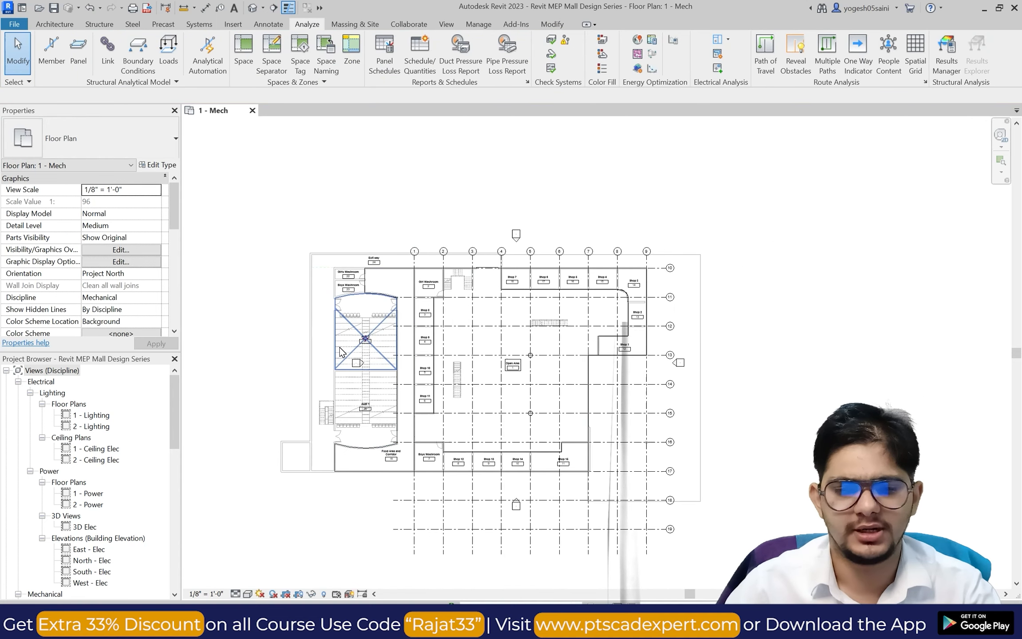
pyautogui.scroll(1, 416, 364)
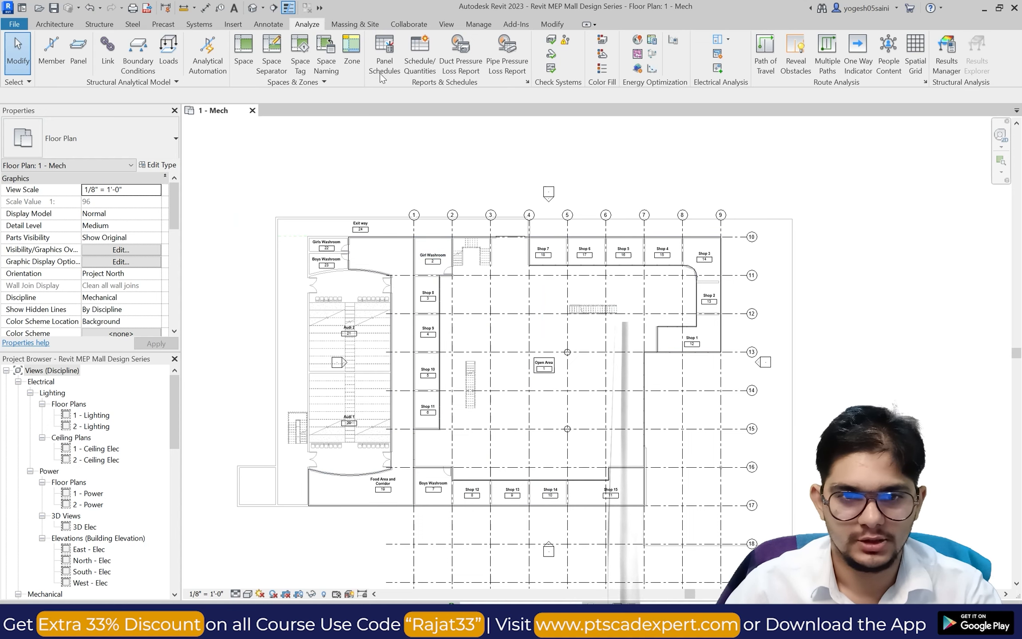
pyautogui.click(358, 58)
pyautogui.scroll(1, 364, 254)
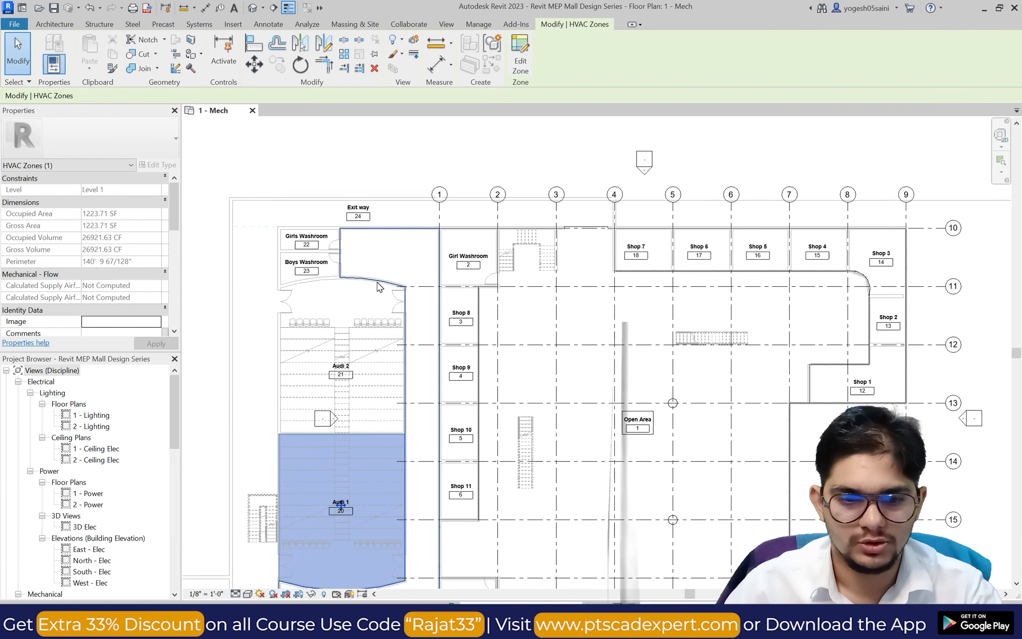
pyautogui.scroll(-2, 379, 286)
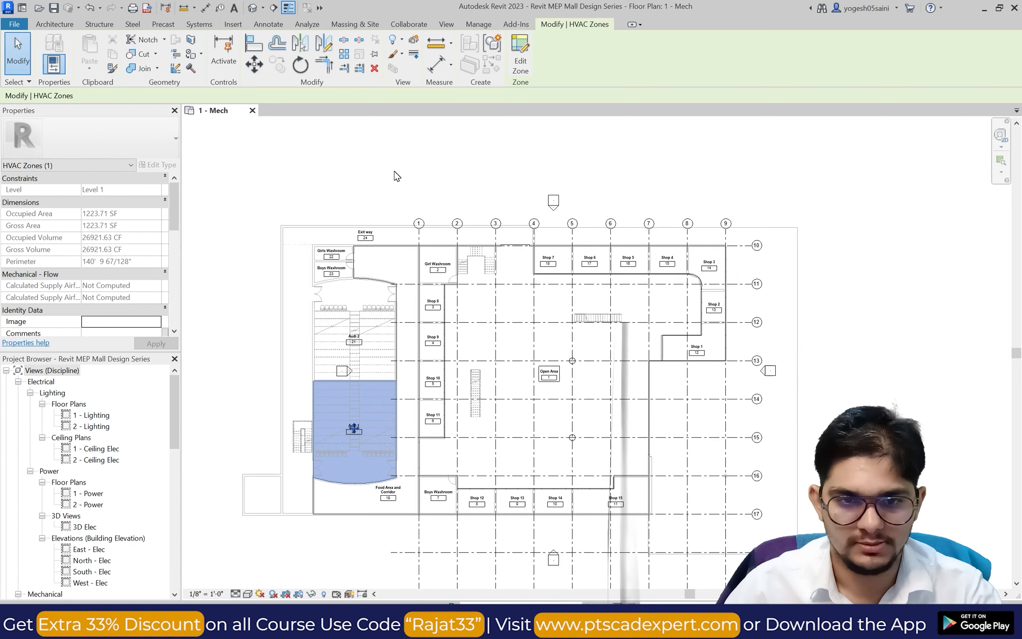
pyautogui.click(396, 176)
# Create an HVAC zone containing the Audi 1 and Audi 2 spaces and finish editing it.
pyautogui.click(355, 56)
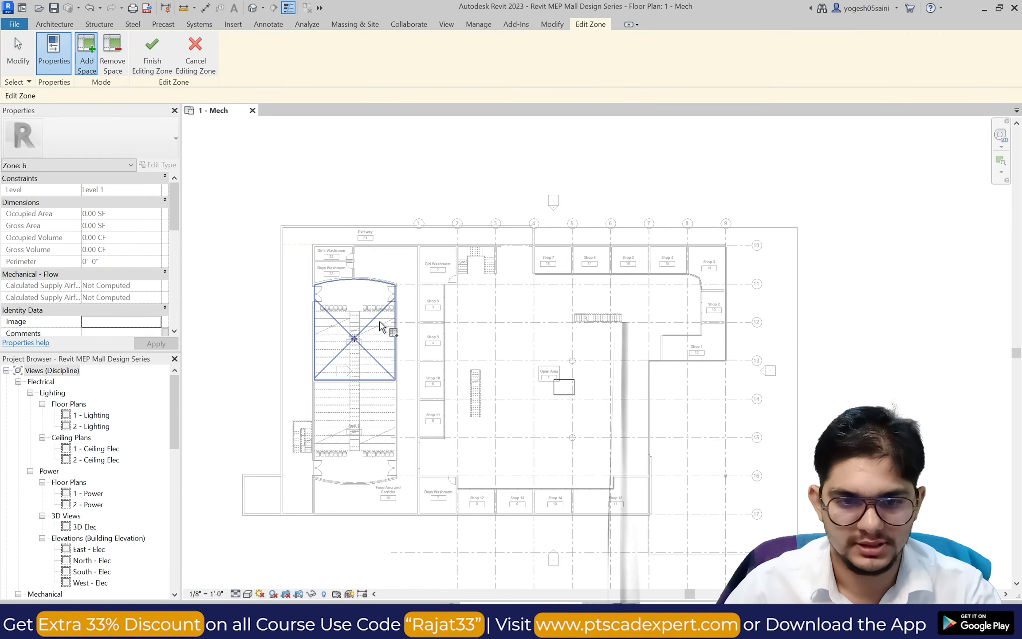
pyautogui.scroll(2, 383, 372)
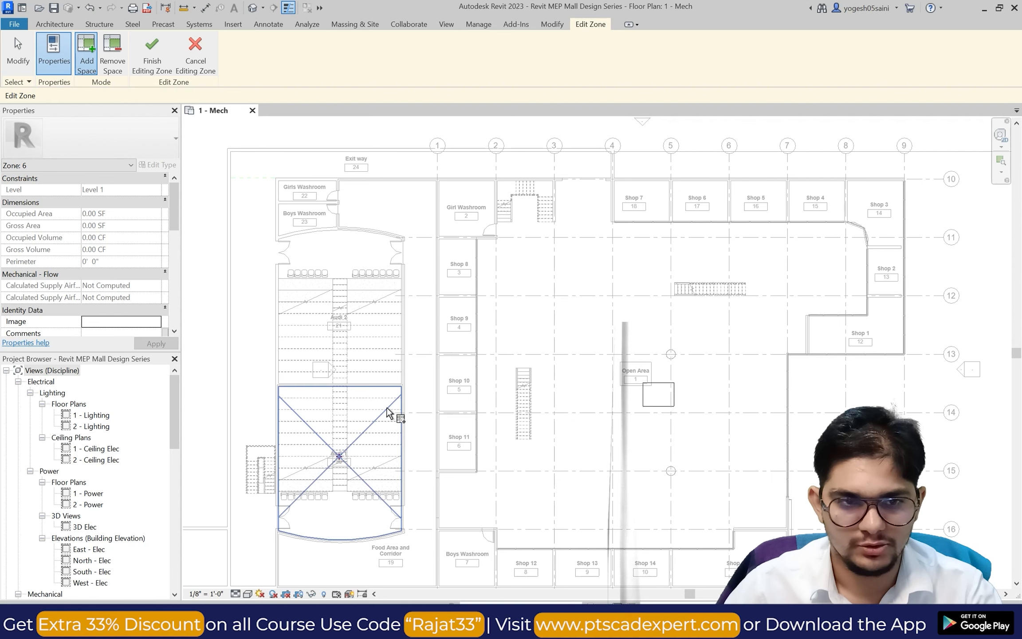
pyautogui.click(387, 412)
pyautogui.click(353, 341)
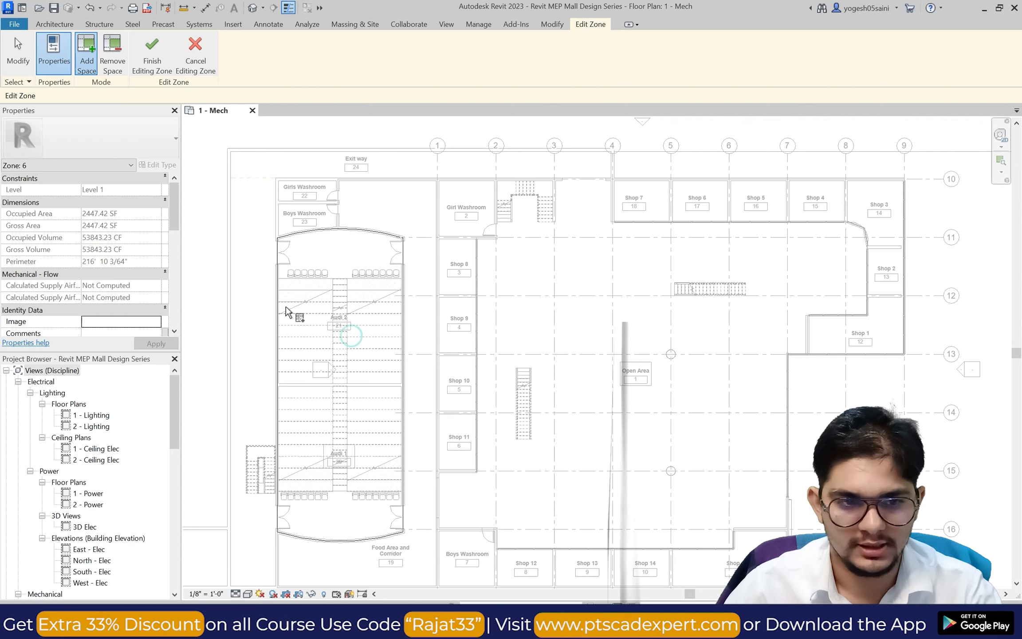
pyautogui.scroll(-2, 273, 298)
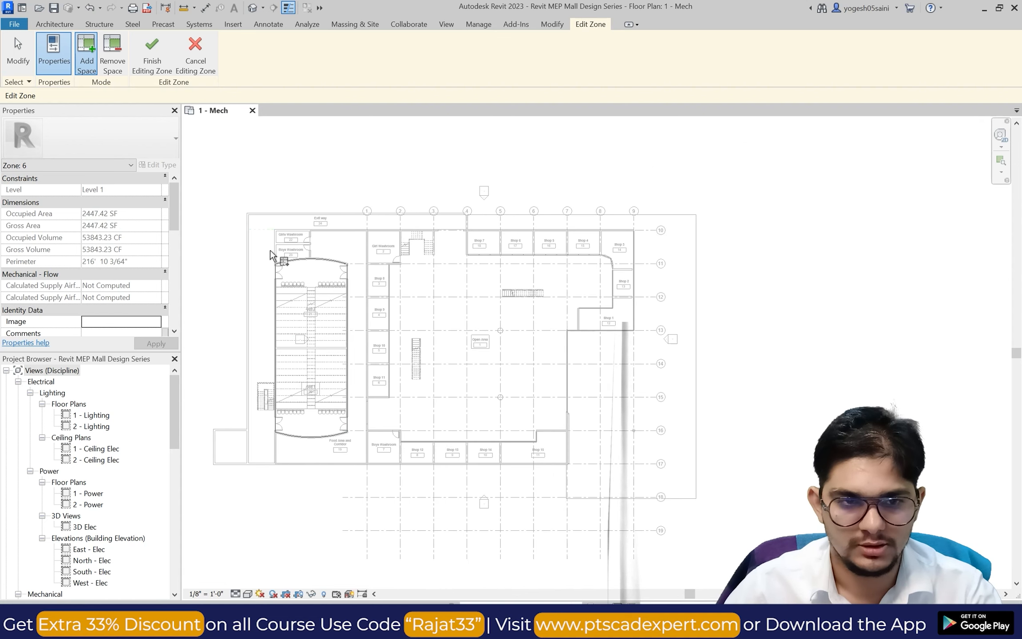
pyautogui.click(152, 56)
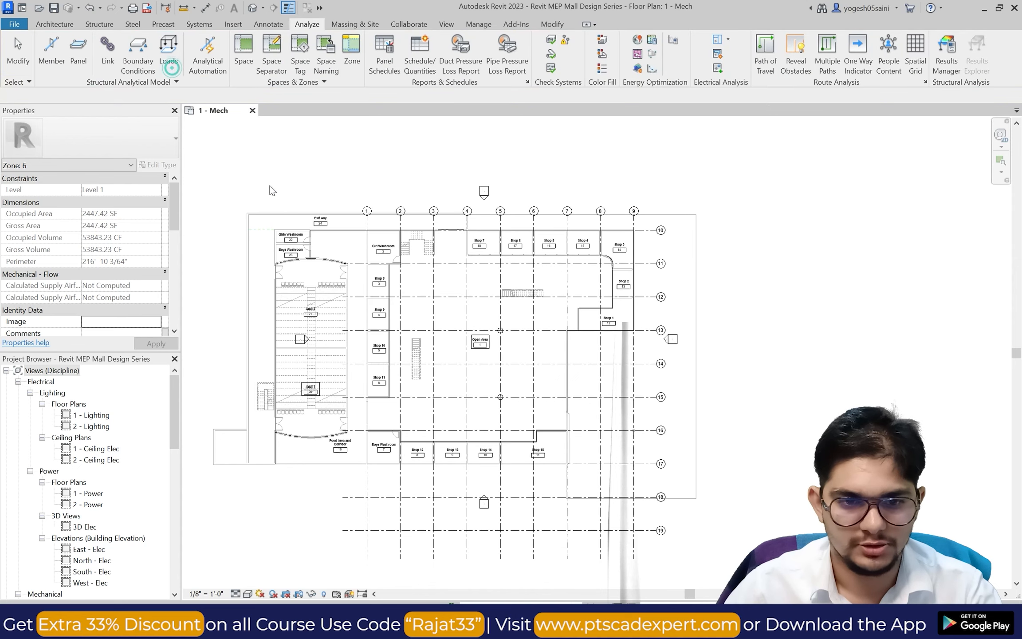
# Create an HVAC zone from the Girls Washroom and Boys Washroom spaces in the northwest corner.
pyautogui.click(333, 241)
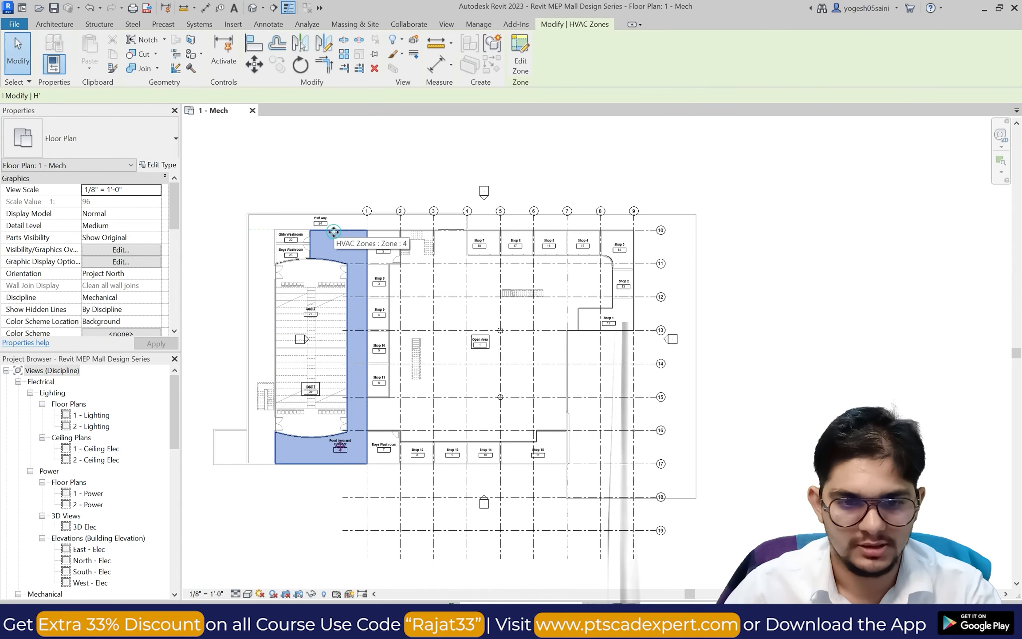
pyautogui.click(340, 143)
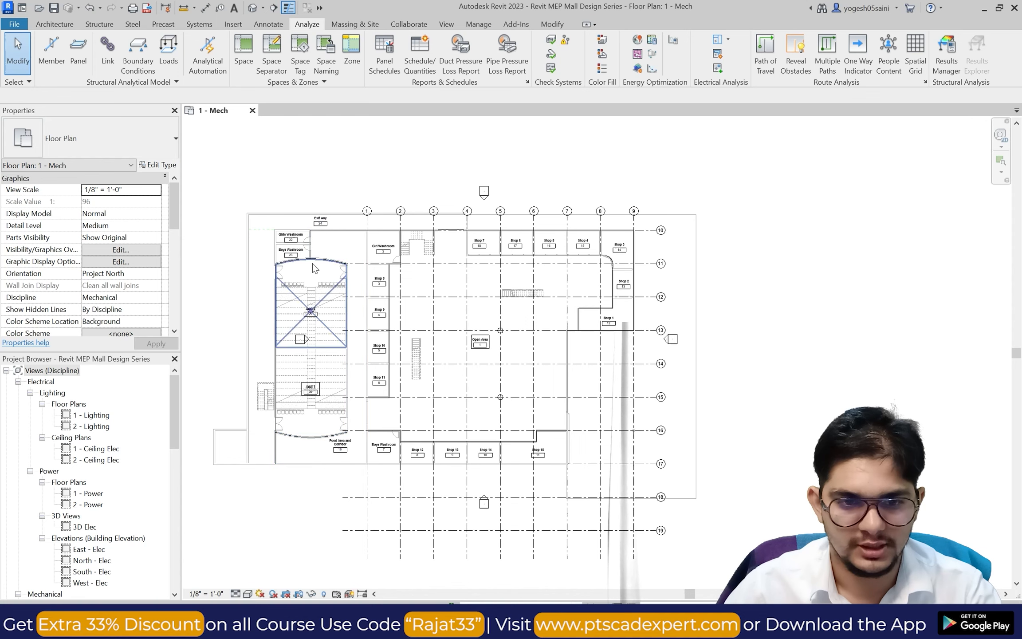
pyautogui.scroll(2, 265, 231)
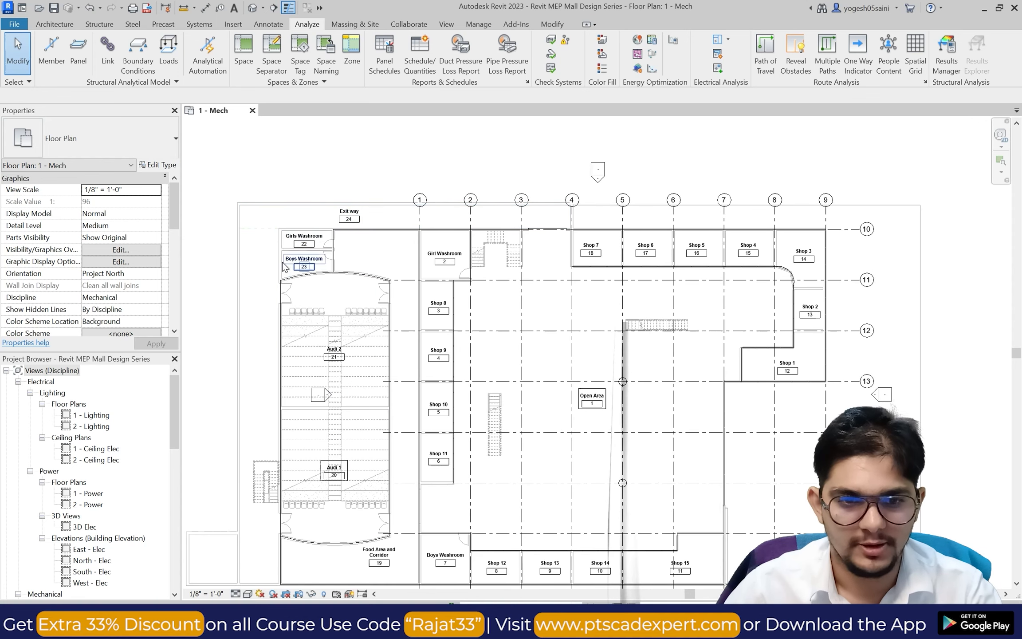
pyautogui.click(351, 51)
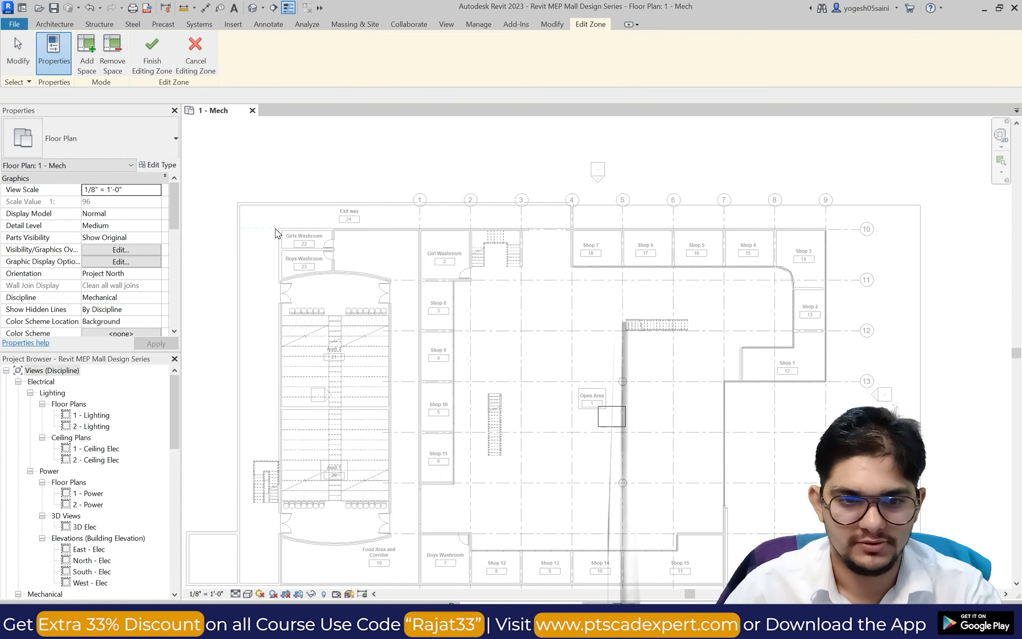
pyautogui.scroll(1, 278, 229)
pyautogui.click(289, 249)
pyautogui.click(293, 268)
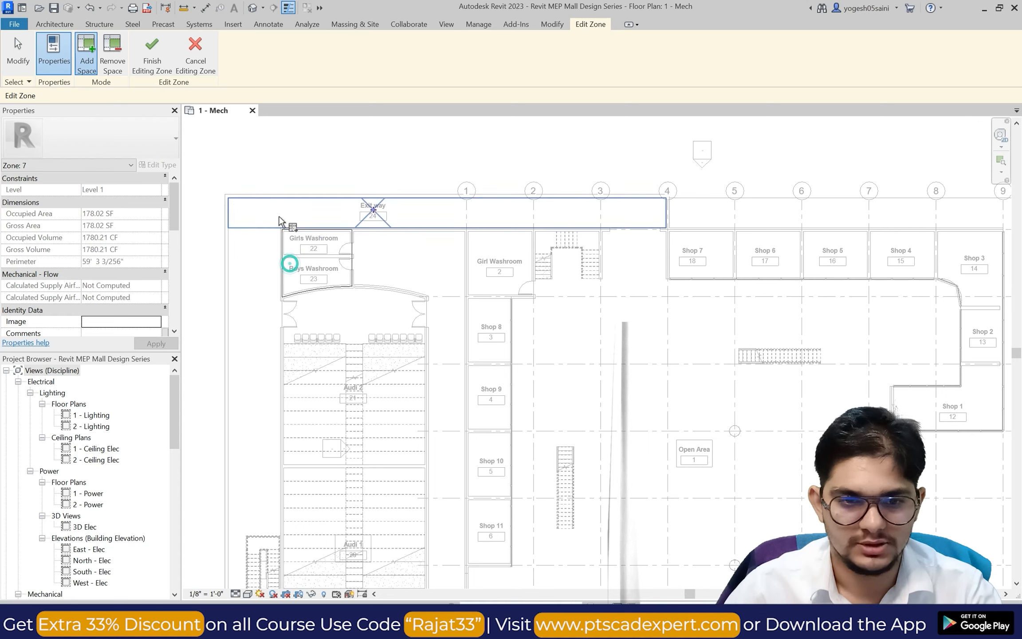
pyautogui.click(151, 66)
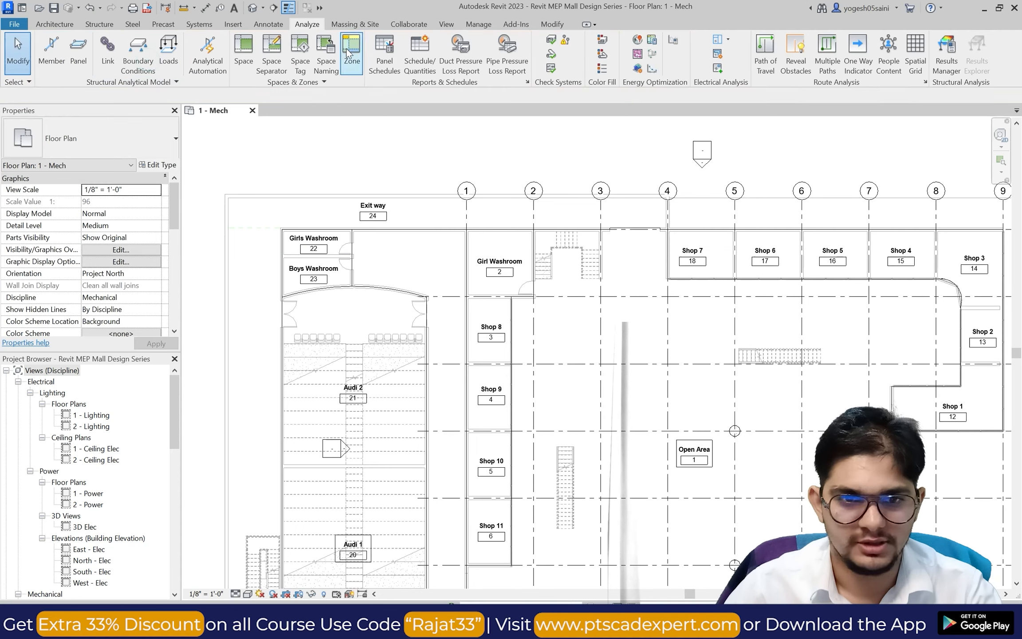
# Create a separate HVAC zone for the Exit way space along the north edge.
pyautogui.click(342, 202)
pyautogui.scroll(-3, 324, 254)
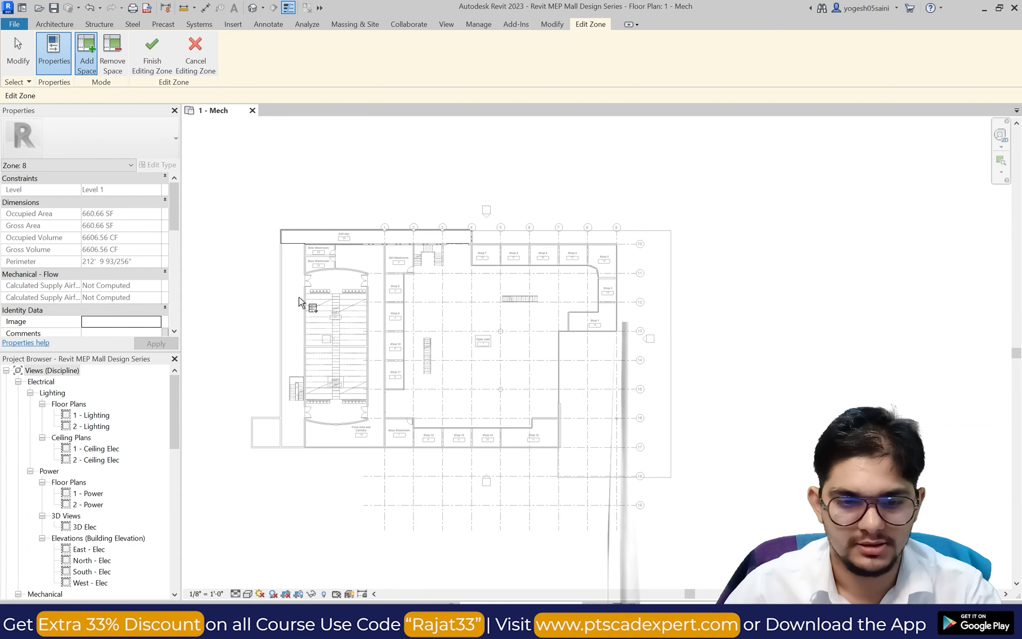
pyautogui.click(157, 62)
pyautogui.scroll(2, 414, 251)
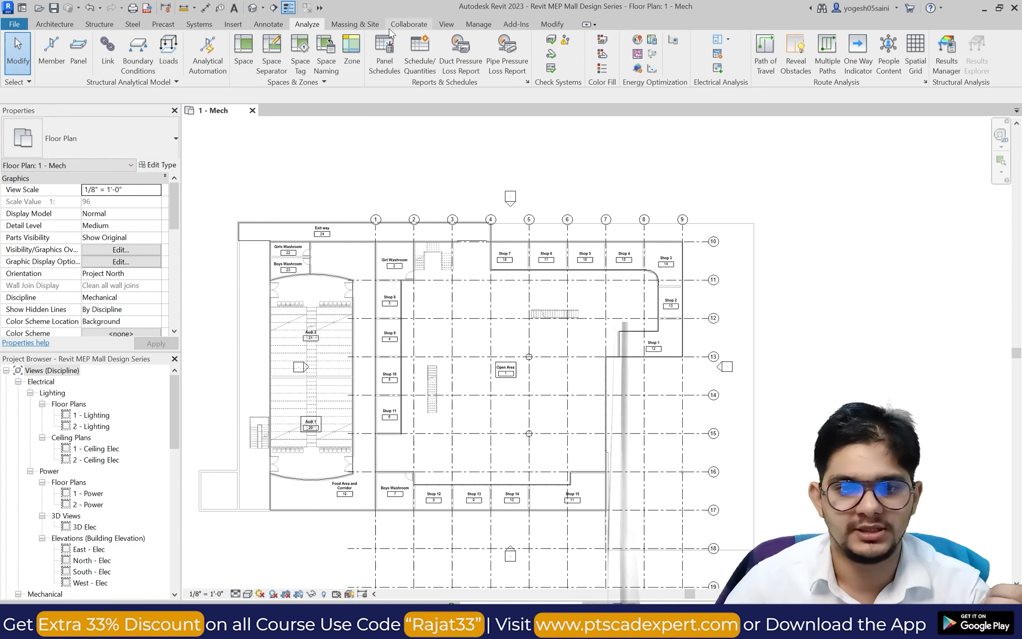
# Open the project's location settings and move the location pin from Boston to Central Asia, about latitude 50.19, longitude 68.01.
pyautogui.click(635, 41)
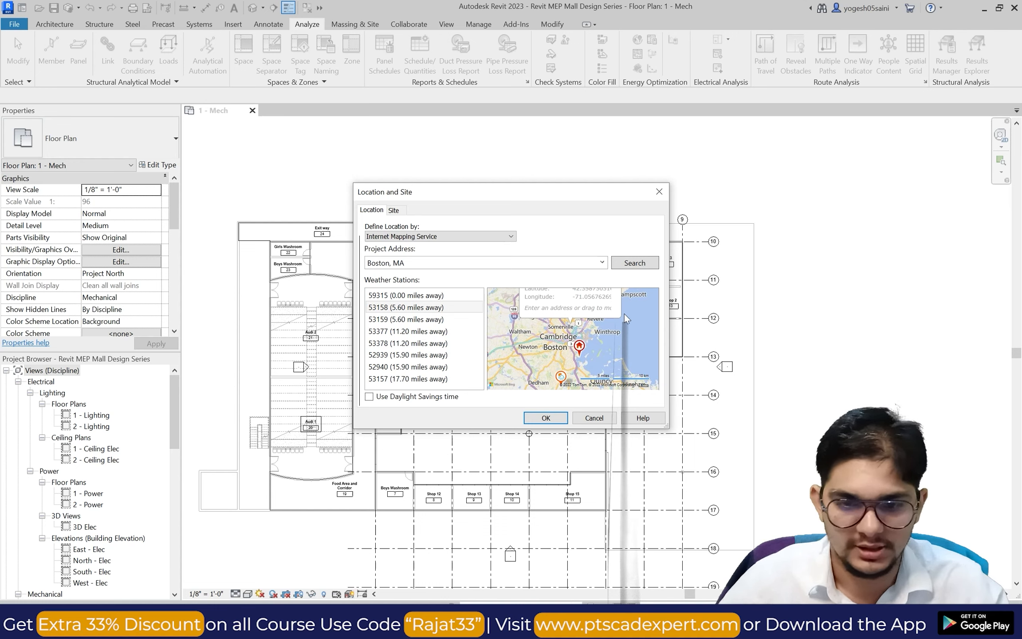
pyautogui.scroll(-5, 604, 328)
pyautogui.moveTo(600, 336); pyautogui.dragTo(518, 354)
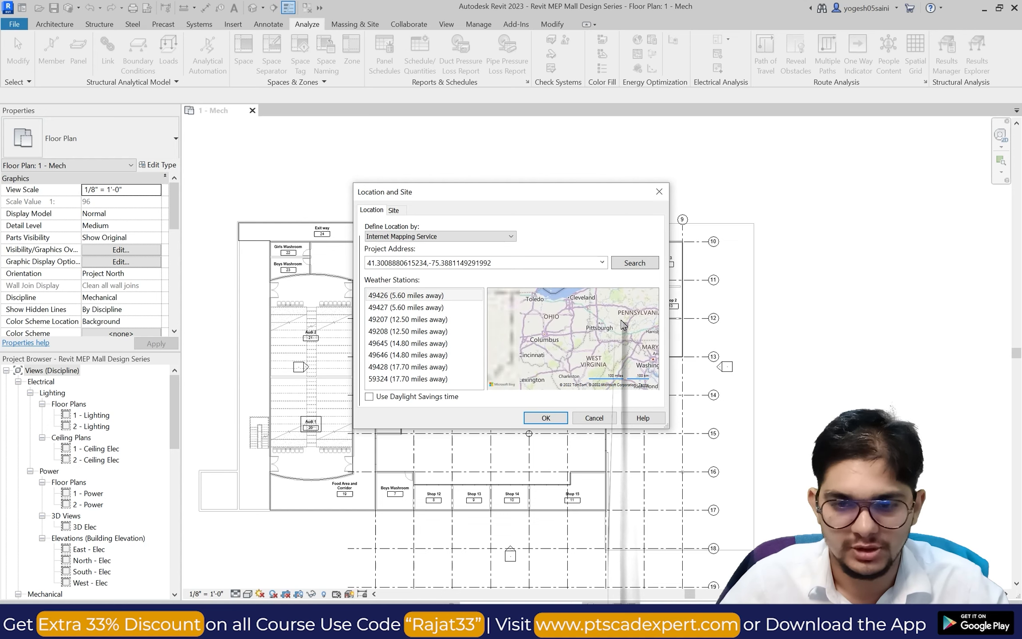
pyautogui.moveTo(561, 339); pyautogui.dragTo(641, 315)
pyautogui.scroll(-3, 607, 336)
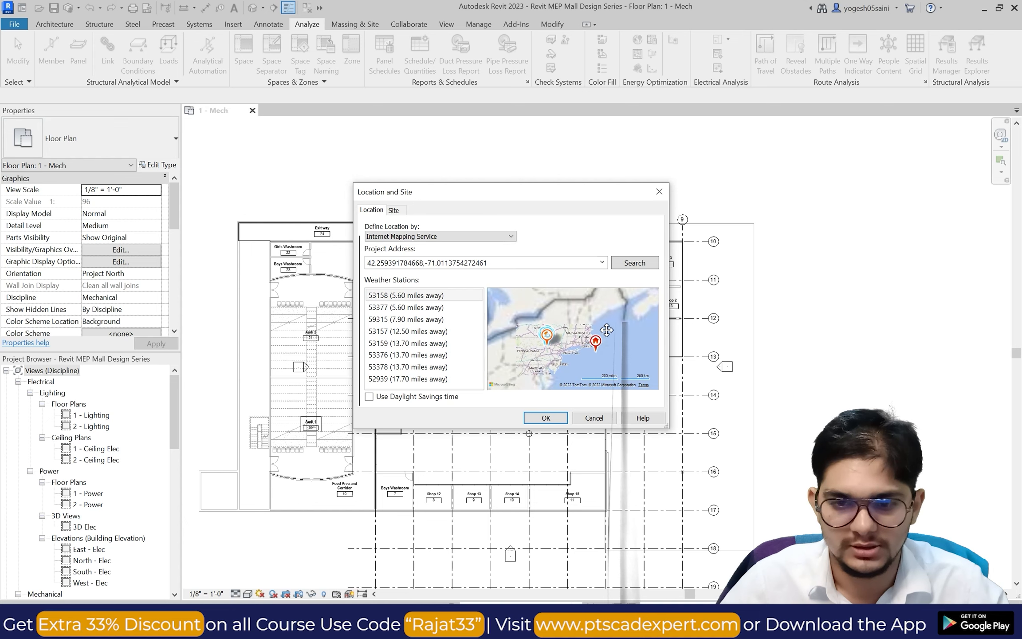
pyautogui.scroll(-2, 607, 336)
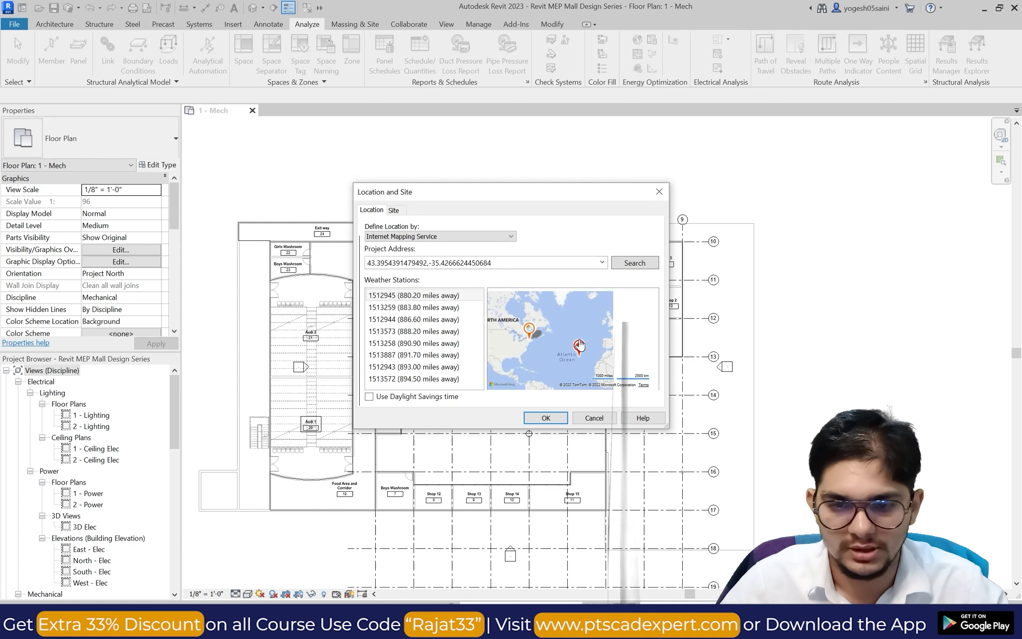
pyautogui.moveTo(579, 344)
pyautogui.mouseDown()
pyautogui.moveTo(552, 348)
pyautogui.moveTo(542, 328)
pyautogui.moveTo(589, 341)
pyautogui.mouseUp()
pyautogui.scroll(-3, 542, 328)
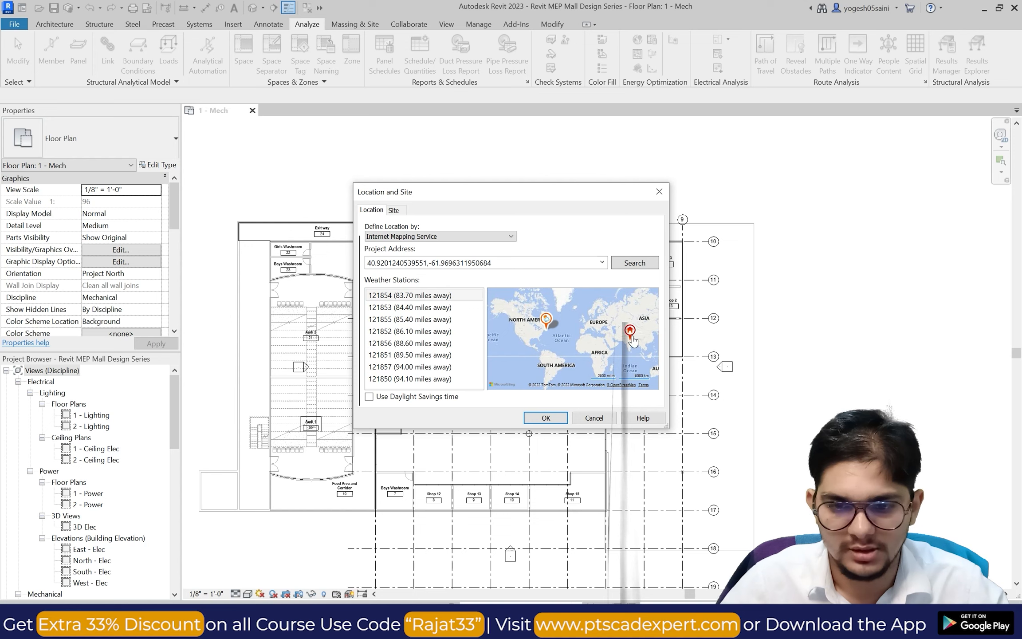
pyautogui.moveTo(630, 335); pyautogui.dragTo(633, 319)
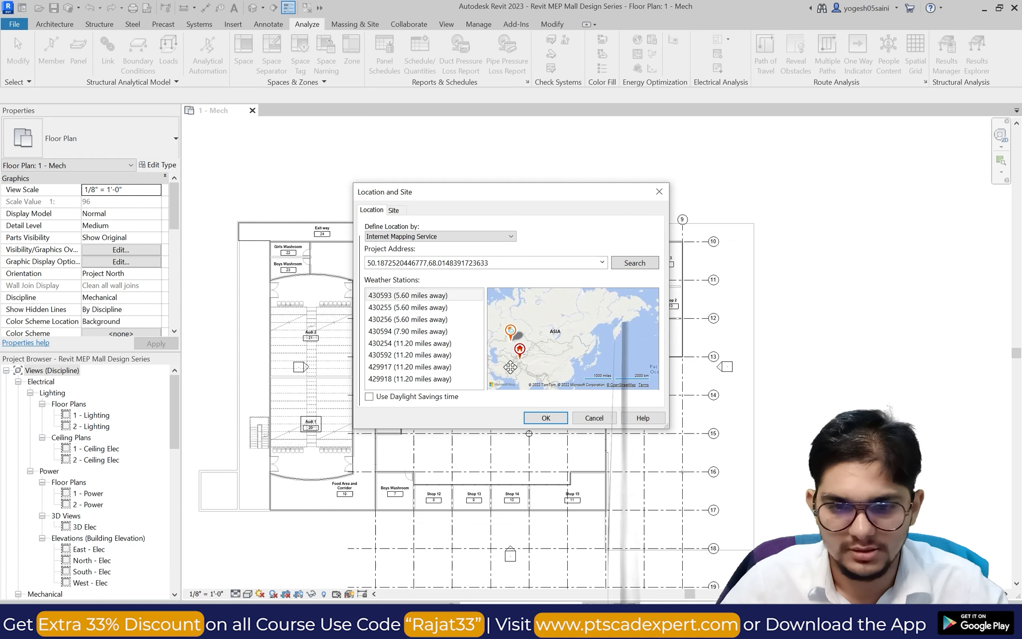
# Move the project location pin south to northern India, about latitude 31.74, longitude 75.49.
pyautogui.scroll(3, 510, 367)
pyautogui.scroll(-3, 542, 342)
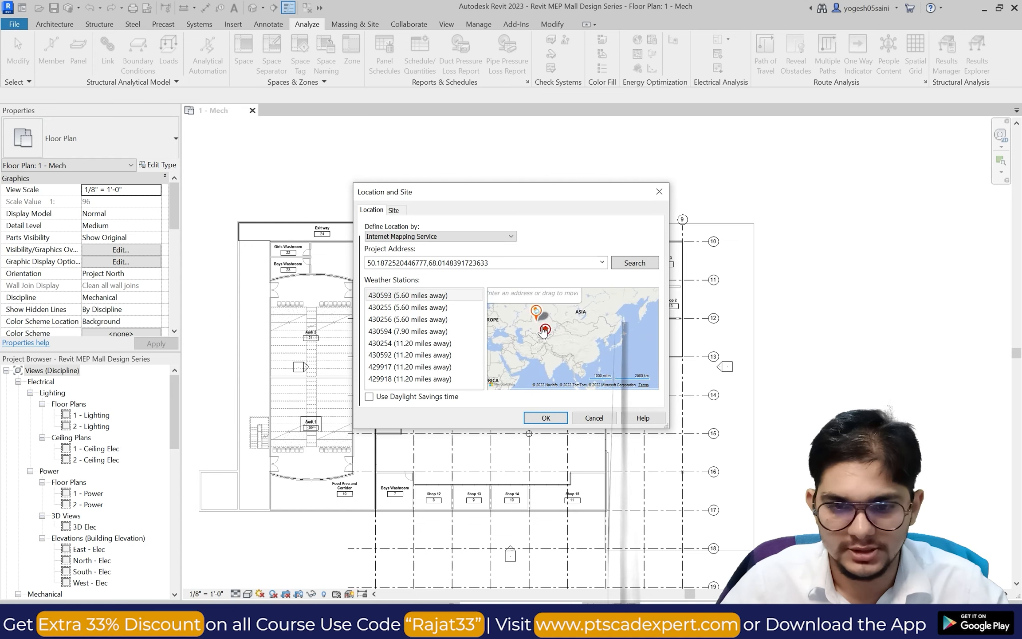
pyautogui.moveTo(543, 331); pyautogui.dragTo(546, 336)
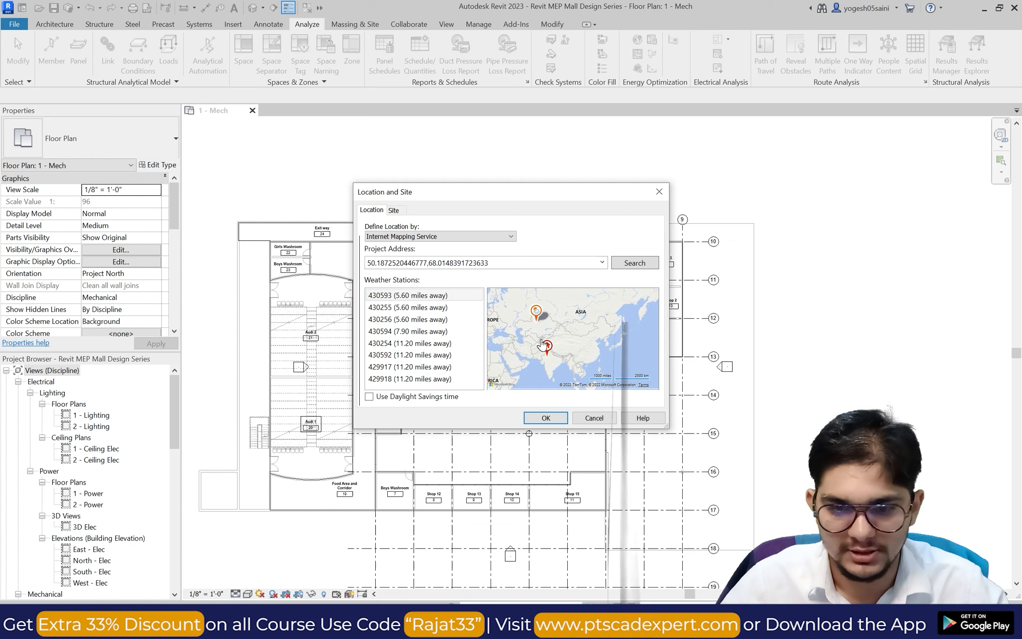
pyautogui.scroll(1, 546, 352)
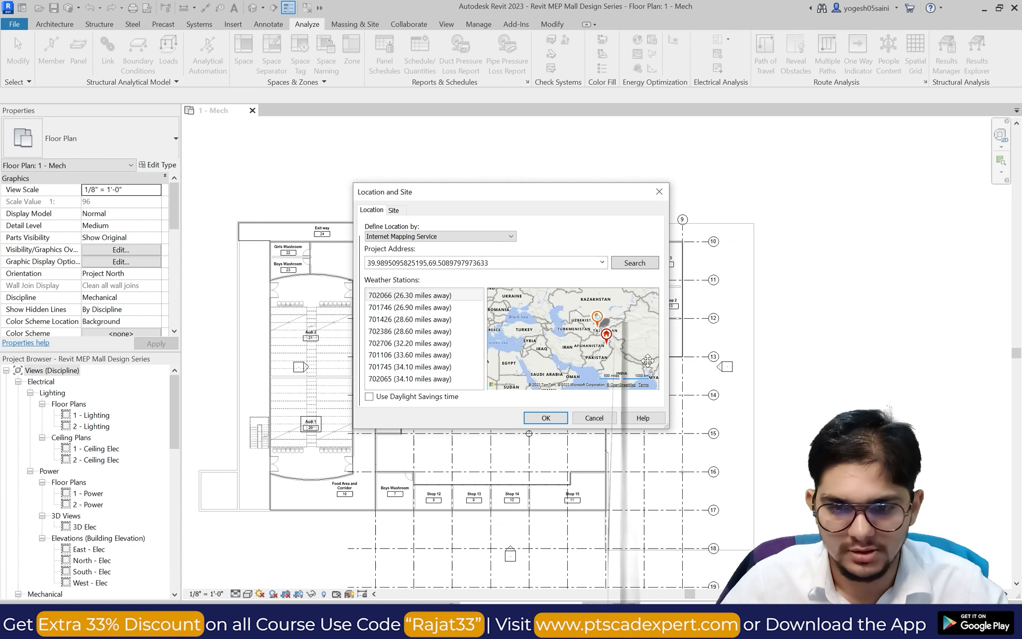
pyautogui.scroll(1, 631, 361)
pyautogui.moveTo(582, 317); pyautogui.dragTo(546, 360)
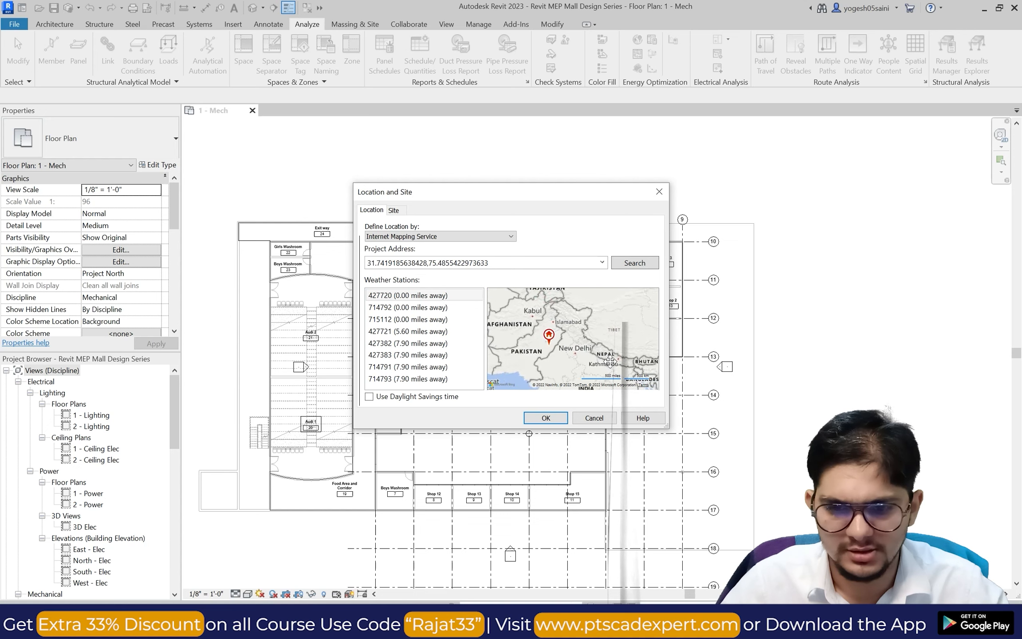
# Move the project location pin southeast toward New Delhi, to about latitude 29.82, longitude 76.41.
pyautogui.scroll(1, 545, 360)
pyautogui.scroll(1, 540, 354)
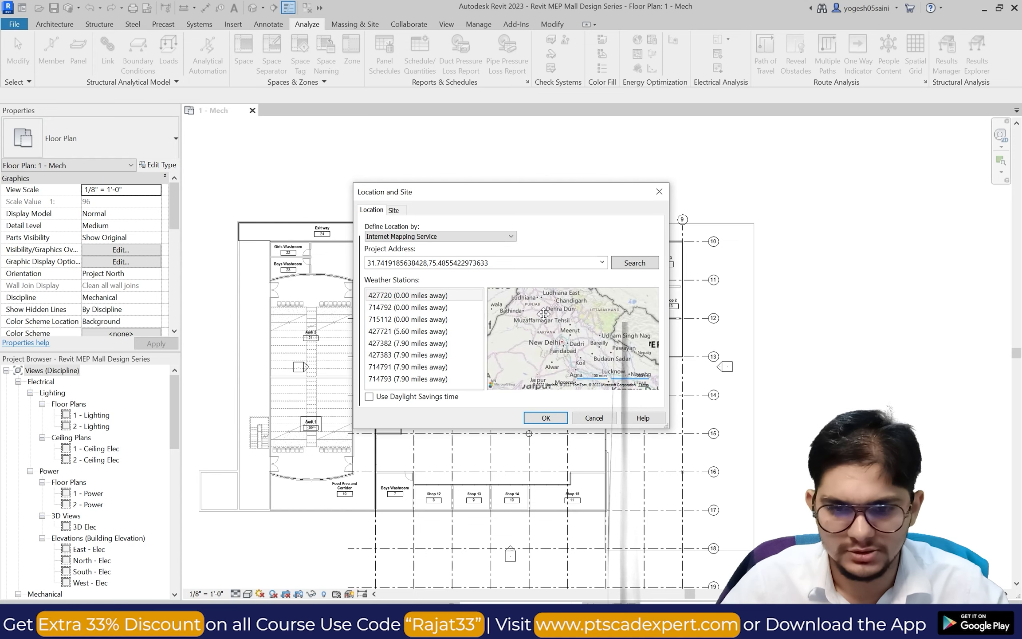
pyautogui.scroll(-1, 545, 313)
pyautogui.moveTo(544, 303); pyautogui.dragTo(550, 327)
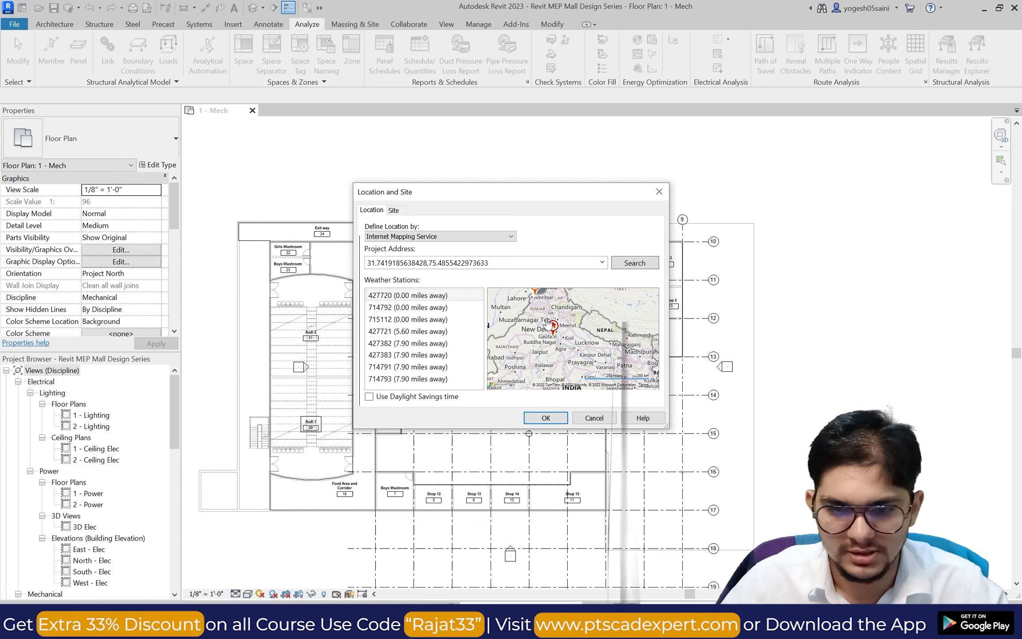
pyautogui.moveTo(556, 337); pyautogui.dragTo(590, 313)
# Bring the location pin closer to New Delhi, to about latitude 29.08, longitude 76.64.
pyautogui.scroll(1, 602, 372)
pyautogui.scroll(-1, 602, 372)
pyautogui.scroll(1, 601, 372)
pyautogui.scroll(1, 590, 312)
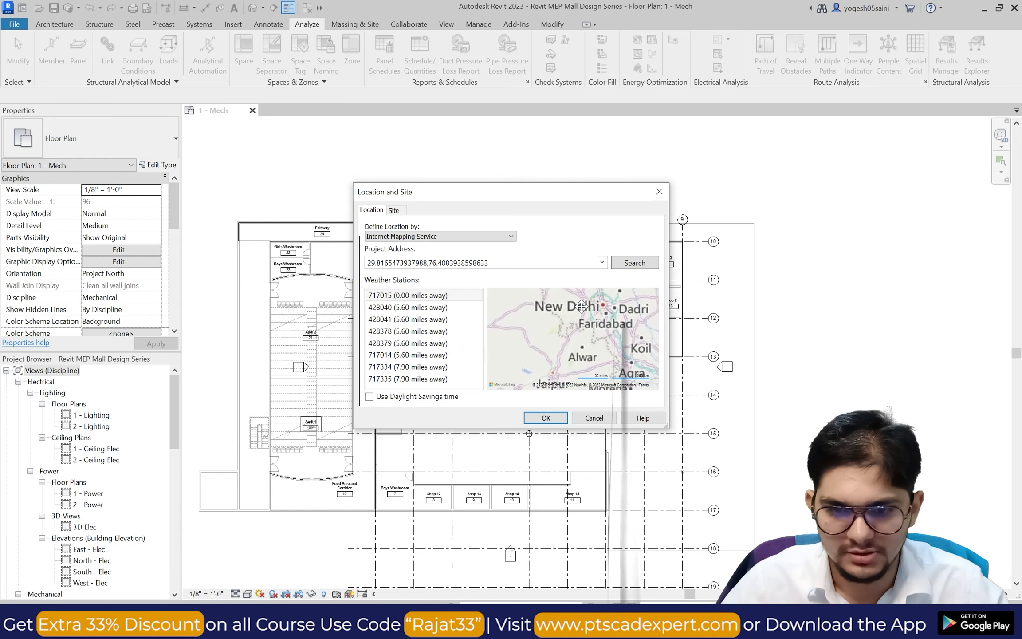
pyautogui.scroll(1, 575, 312)
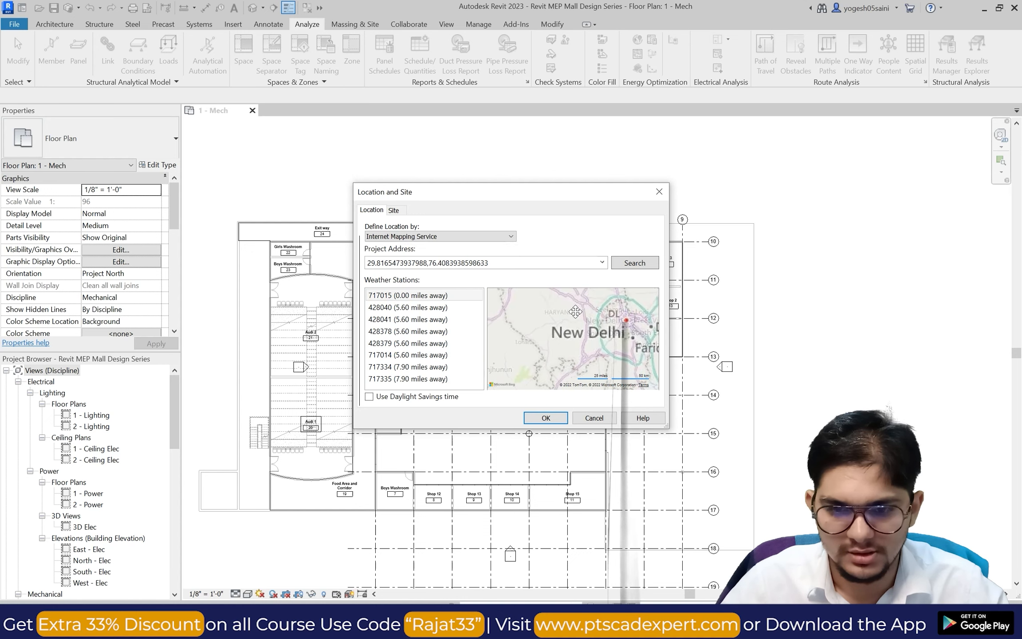
pyautogui.scroll(-1, 606, 323)
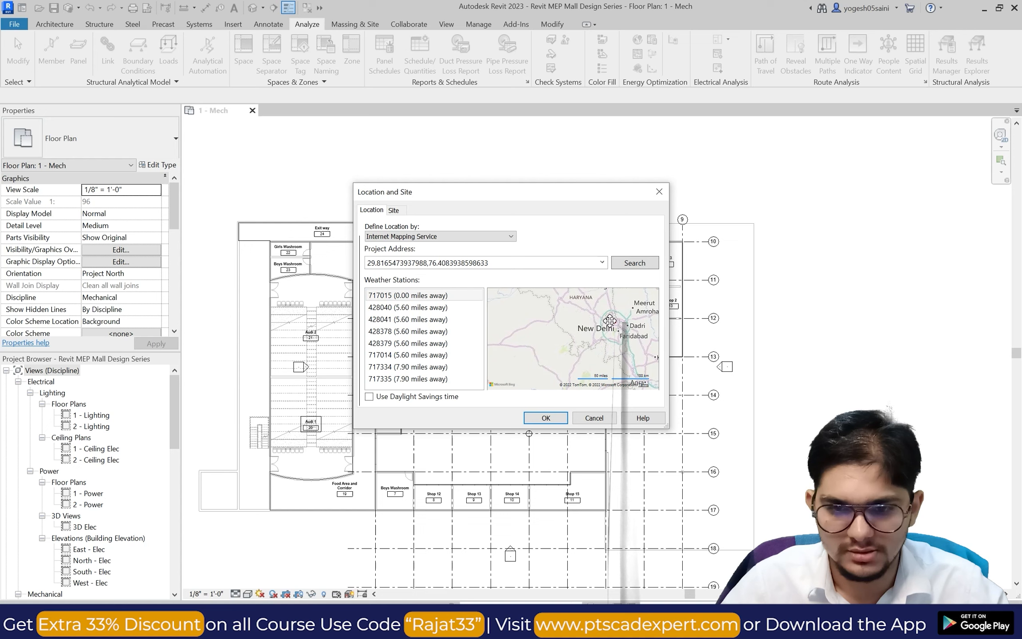
pyautogui.scroll(-1, 606, 317)
pyautogui.moveTo(606, 306)
pyautogui.mouseDown()
pyautogui.moveTo(617, 341)
pyautogui.moveTo(611, 326)
pyautogui.mouseUp()
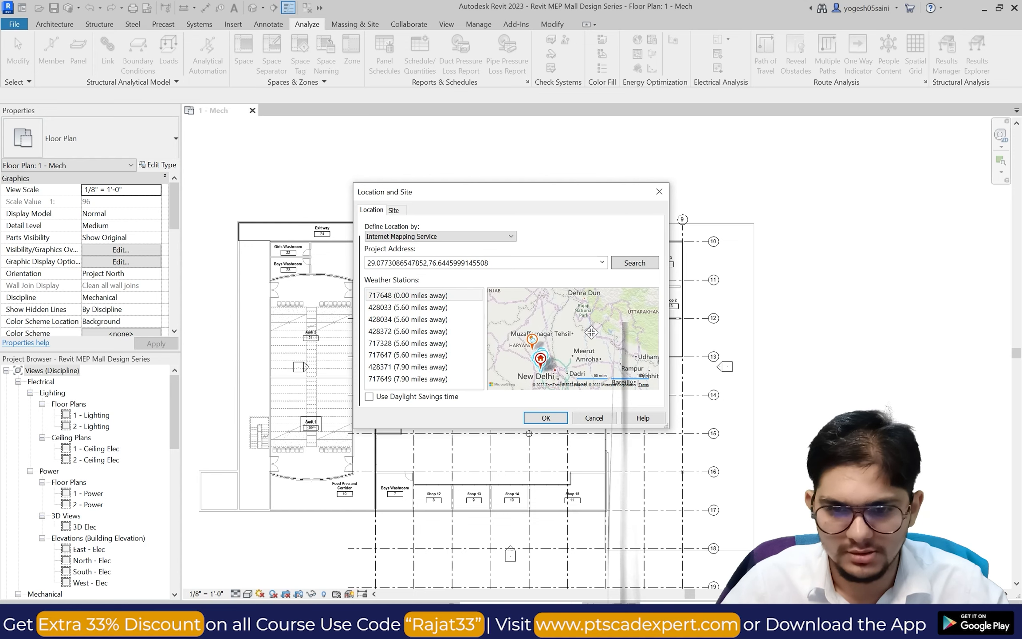
# Place the location pin just northwest of New Delhi, at about latitude 28.82, longitude 76.86, and accept the project location.
pyautogui.scroll(2, 541, 371)
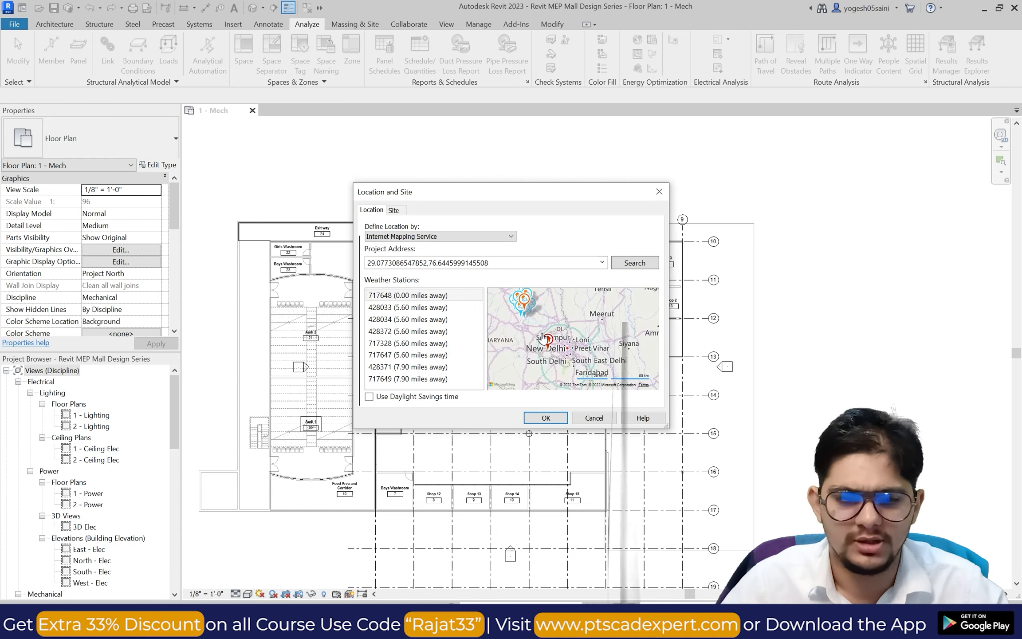
pyautogui.click(541, 333)
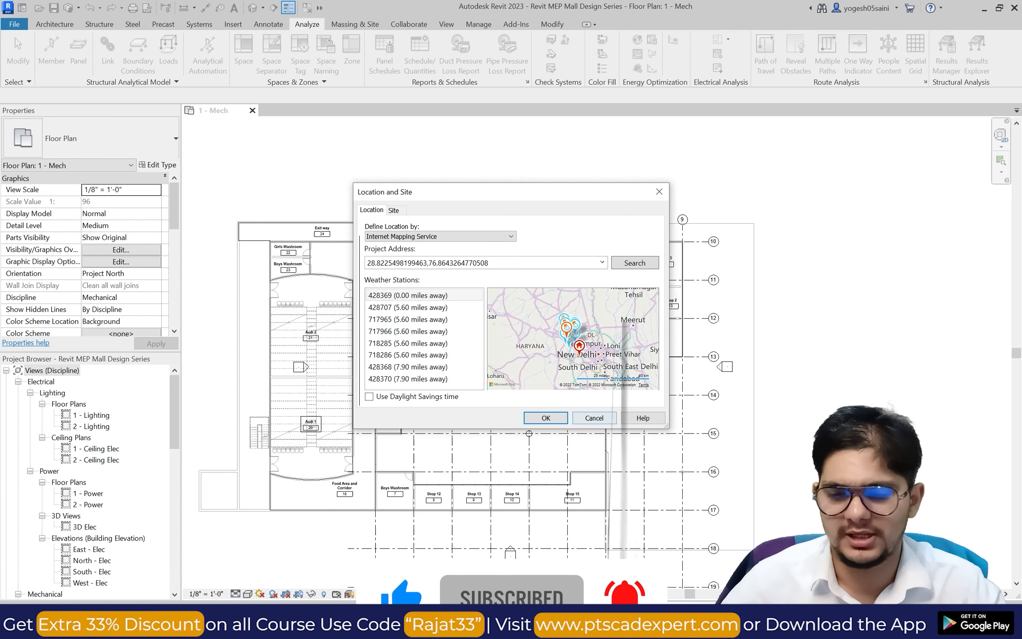
pyautogui.click(981, 628)
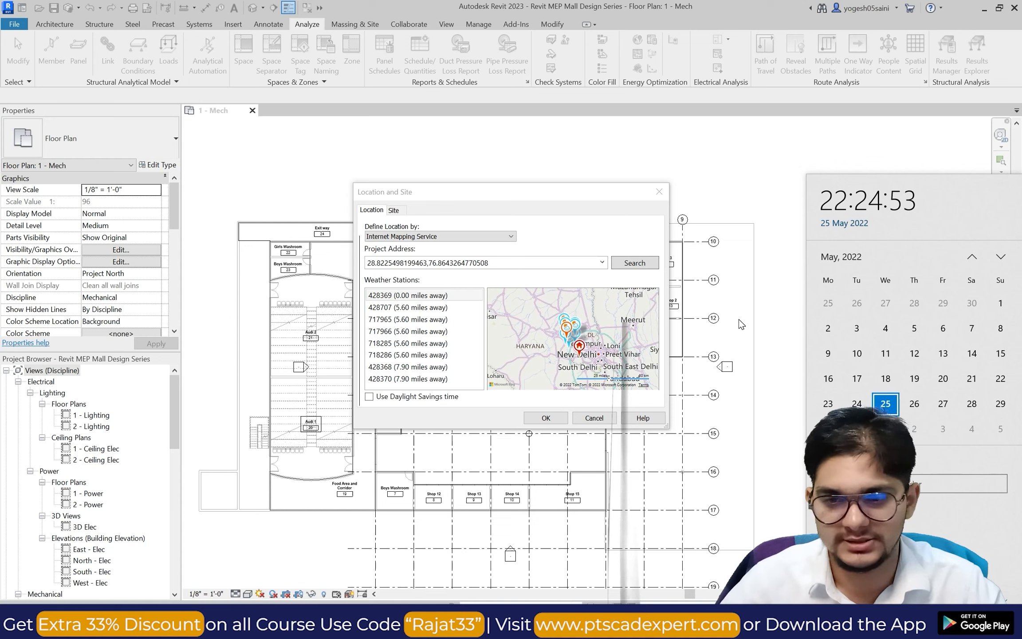
pyautogui.click(767, 325)
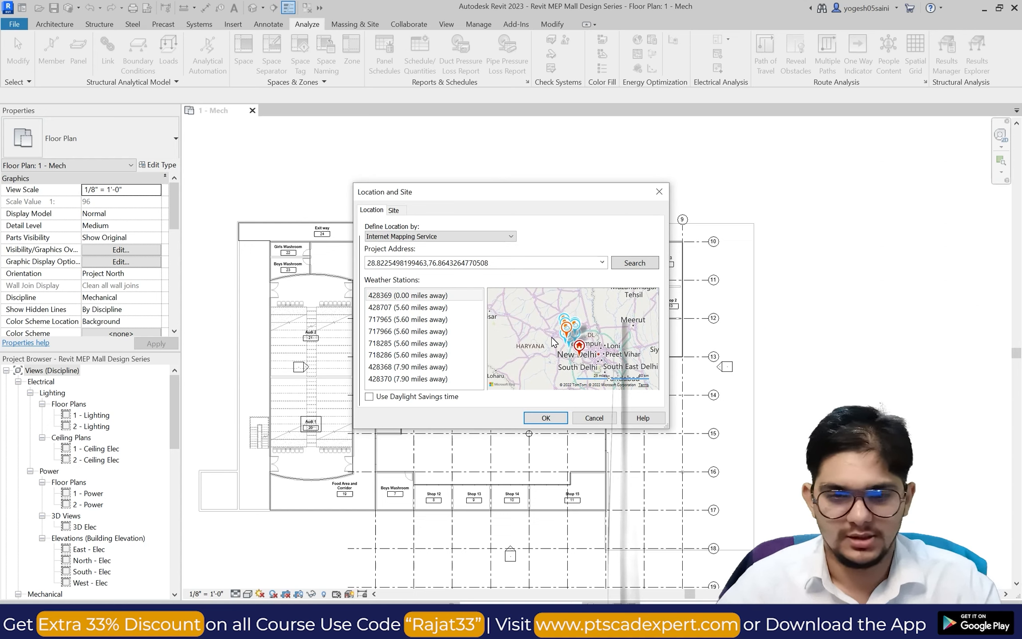
pyautogui.click(550, 418)
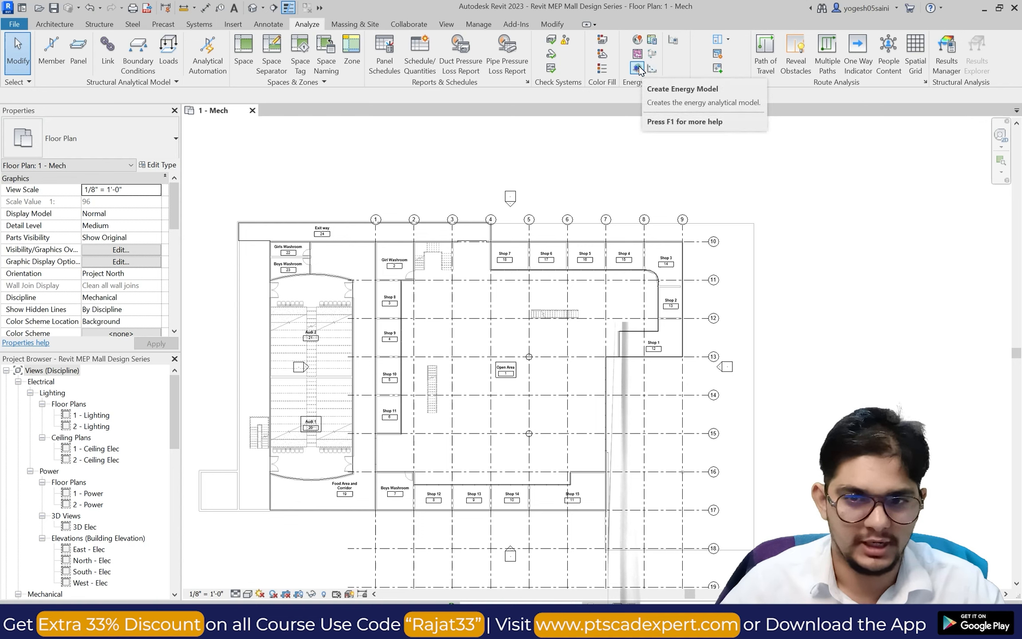
# Create the energy analytical model of the mall.
pyautogui.click(637, 68)
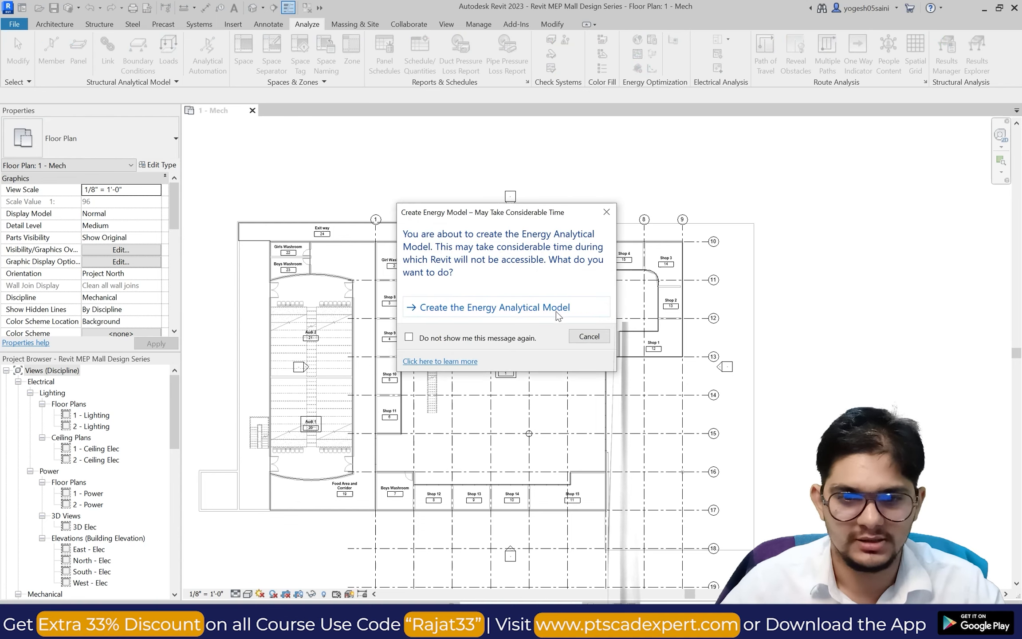
pyautogui.click(557, 314)
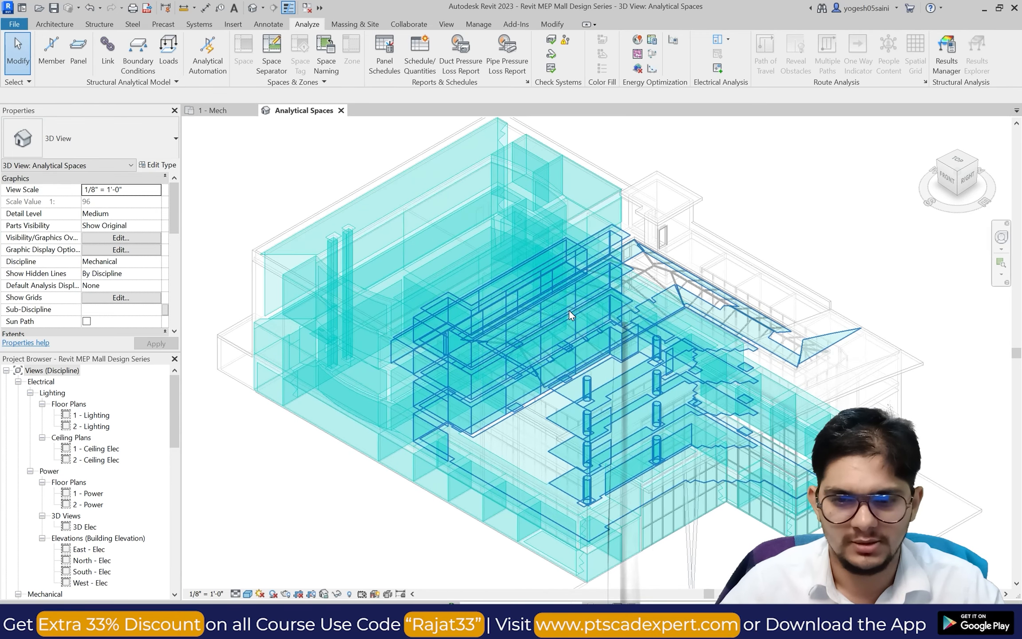
# Inspect the Analytical Spaces 3D view, then undo the creation of the energy analytical model.
pyautogui.scroll(-2, 621, 244)
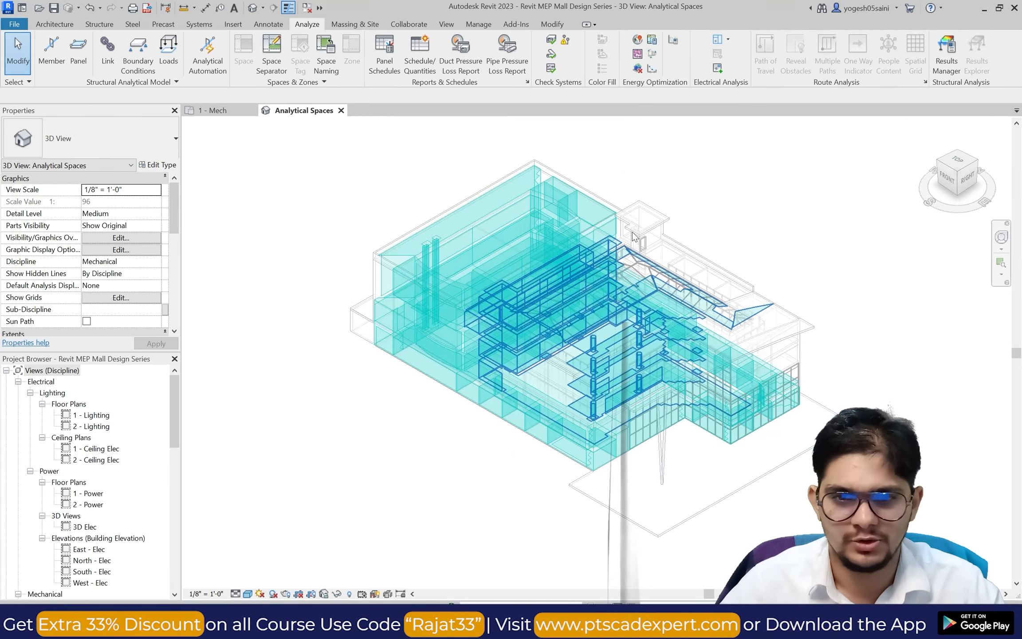
pyautogui.scroll(2, 632, 232)
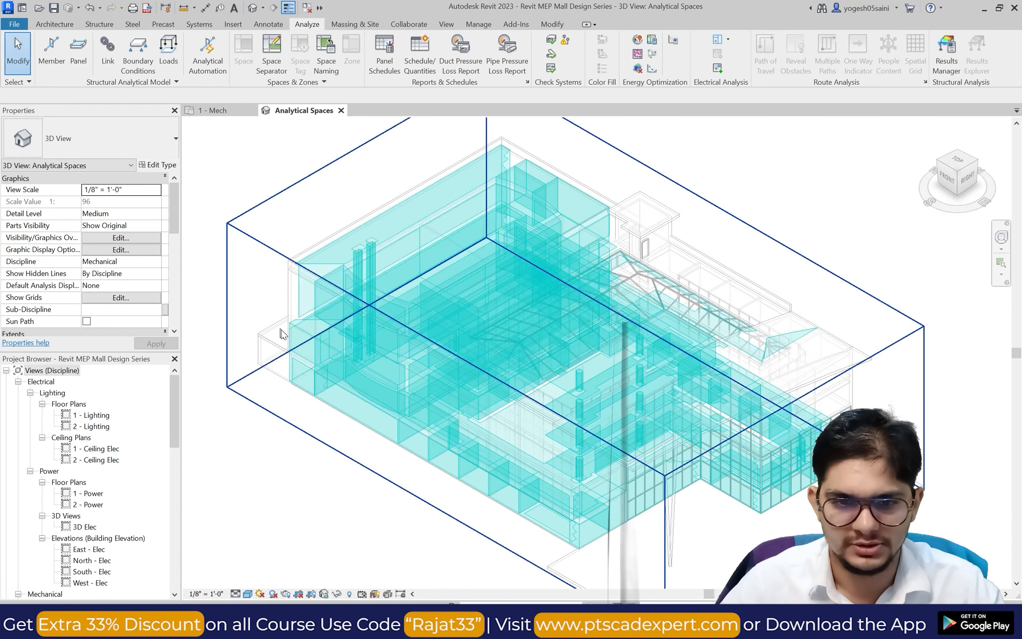
pyautogui.hotkey('ctrl', 'z')
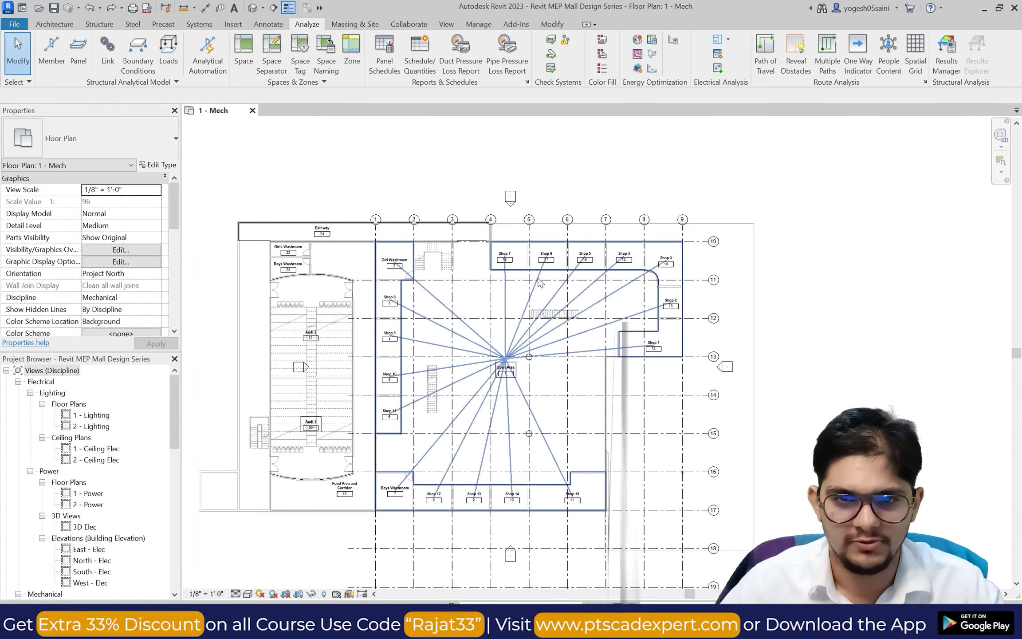
# Start a systems analysis, create the energy analytical model it requires, and open its energy settings.
pyautogui.click(650, 40)
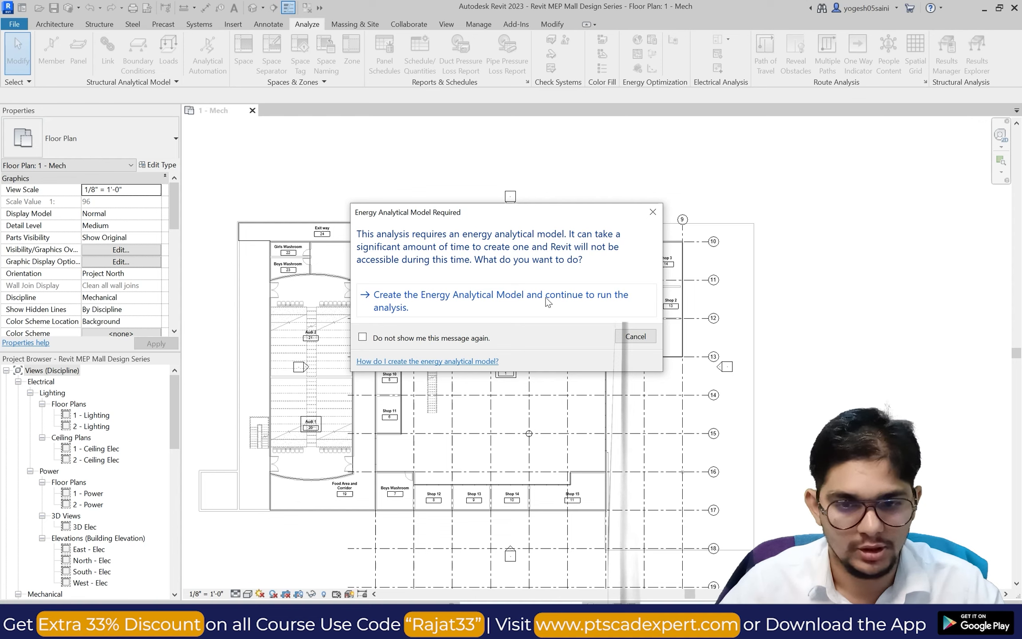
pyautogui.click(560, 302)
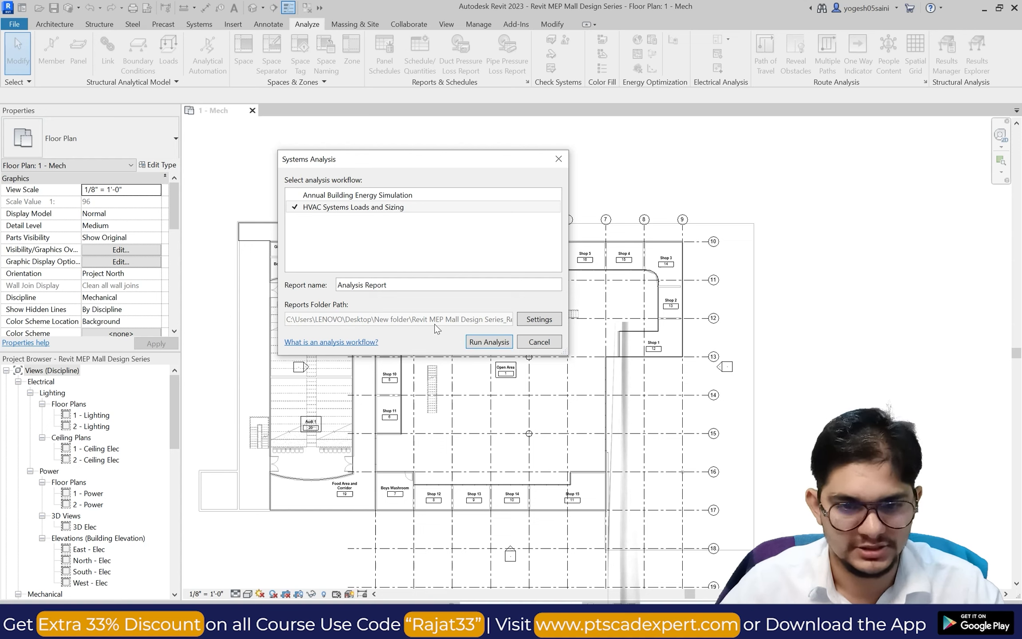
pyautogui.click(539, 319)
# Look through the general energy settings, from the analytical model parameters to the advanced options.
pyautogui.scroll(-1, 387, 209)
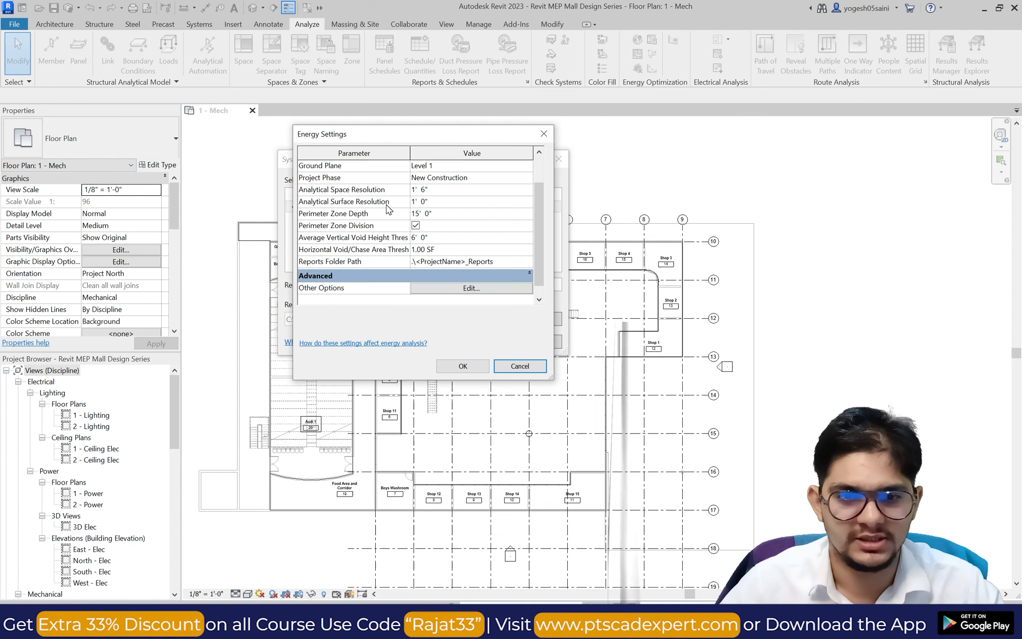
pyautogui.scroll(1, 387, 209)
pyautogui.moveTo(384, 134); pyautogui.dragTo(443, 156)
pyautogui.scroll(-1, 421, 251)
pyautogui.scroll(-1, 421, 251)
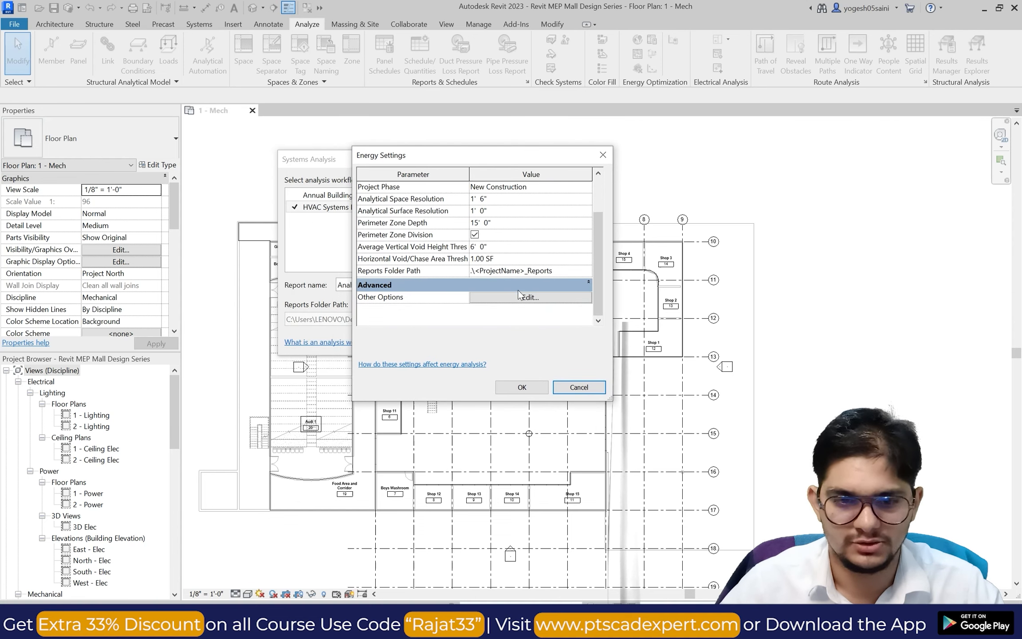
pyautogui.scroll(3, 488, 280)
pyautogui.scroll(-3, 439, 264)
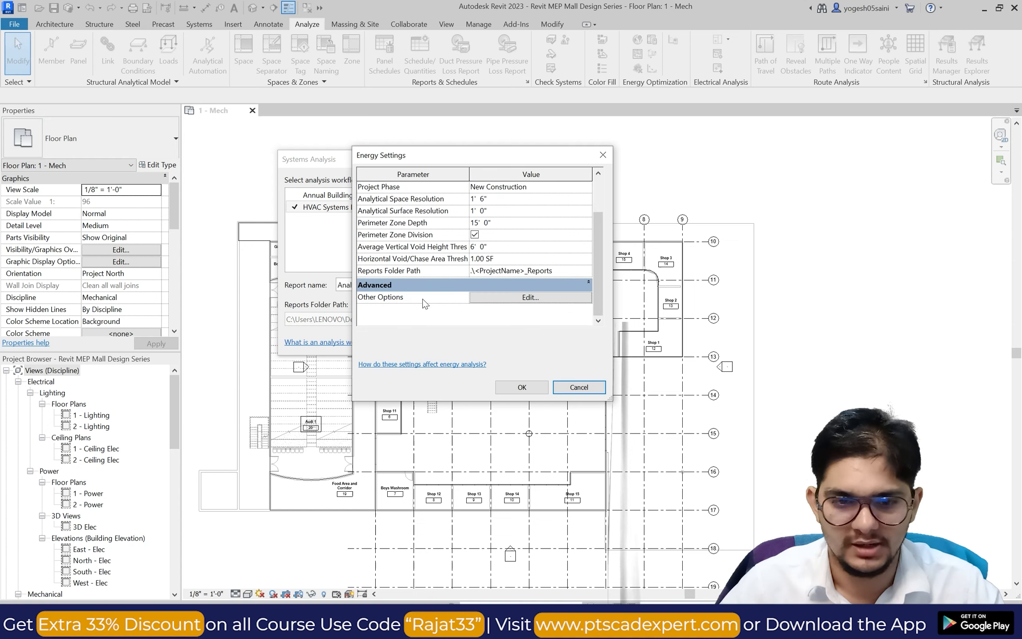
pyautogui.scroll(3, 433, 217)
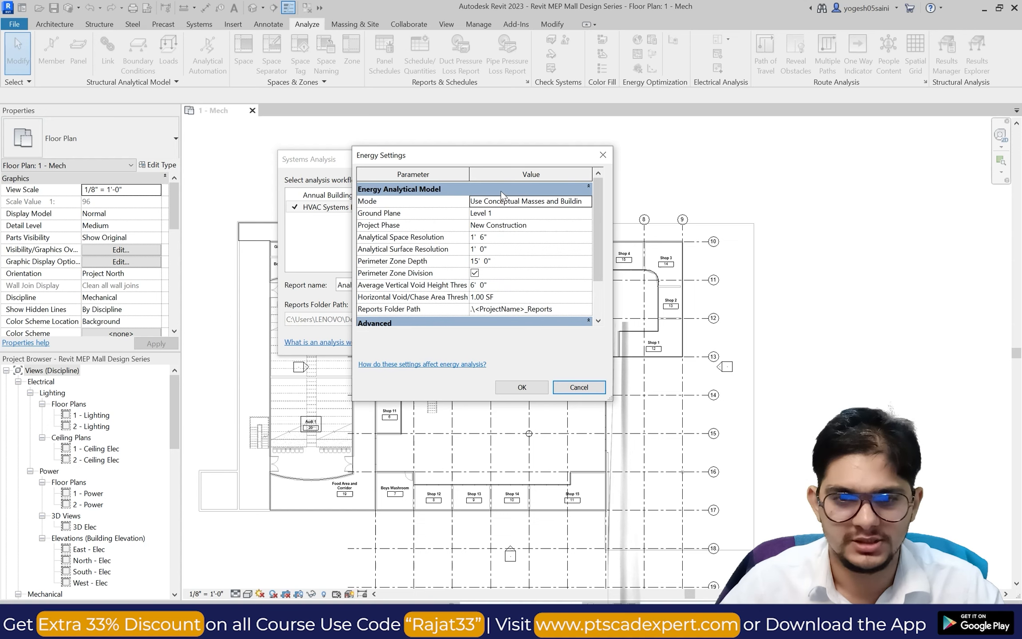
# Check the choices offered for the energy model's Mode and Ground Plane, and examine the Project Phase setting.
pyautogui.click(584, 201)
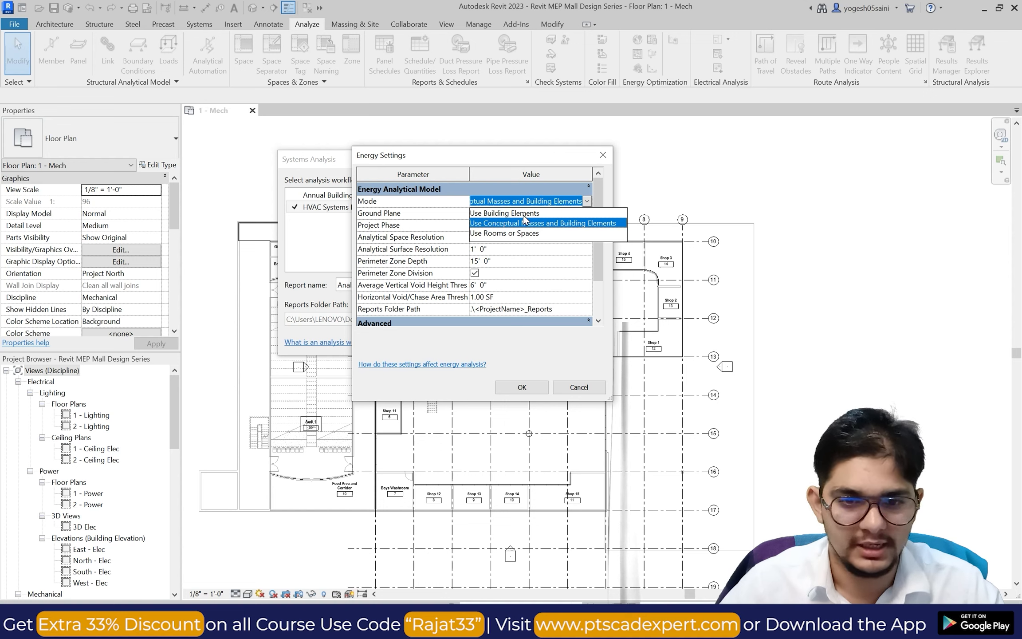
pyautogui.click(451, 218)
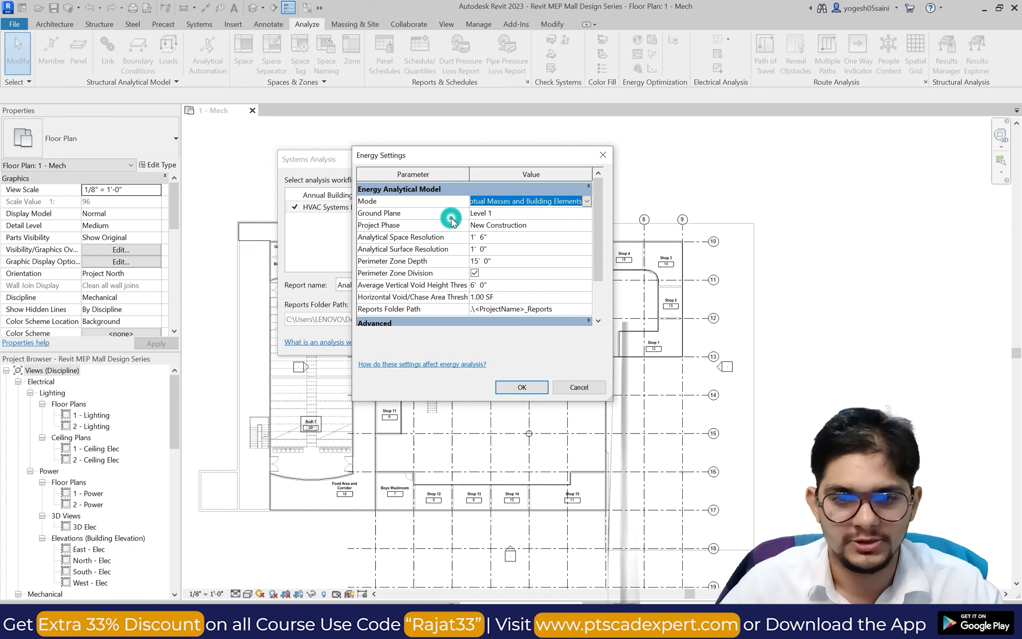
pyautogui.click(524, 214)
pyautogui.click(589, 213)
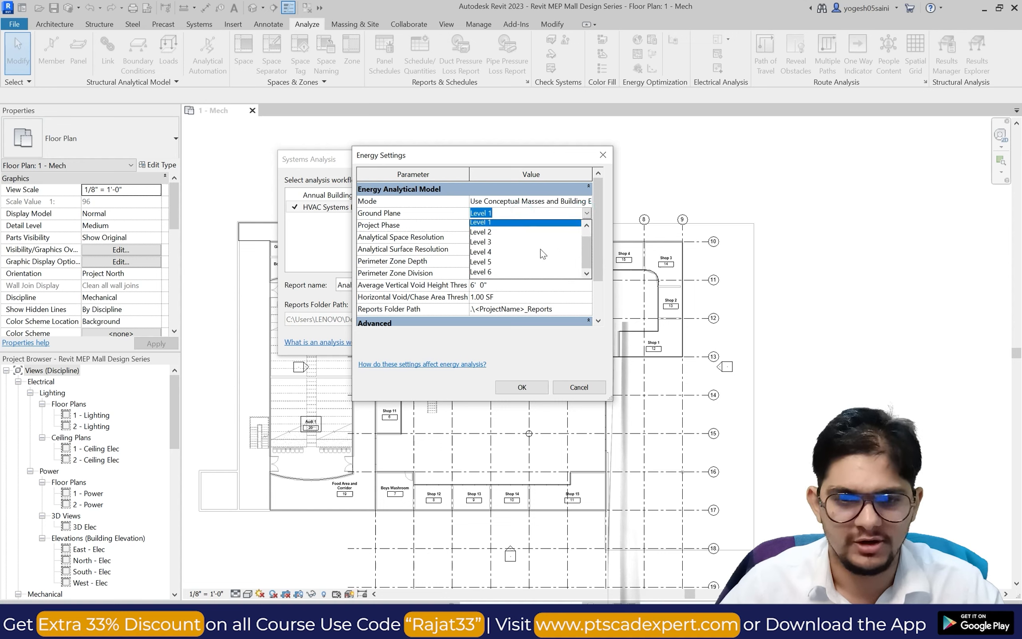
pyautogui.click(434, 219)
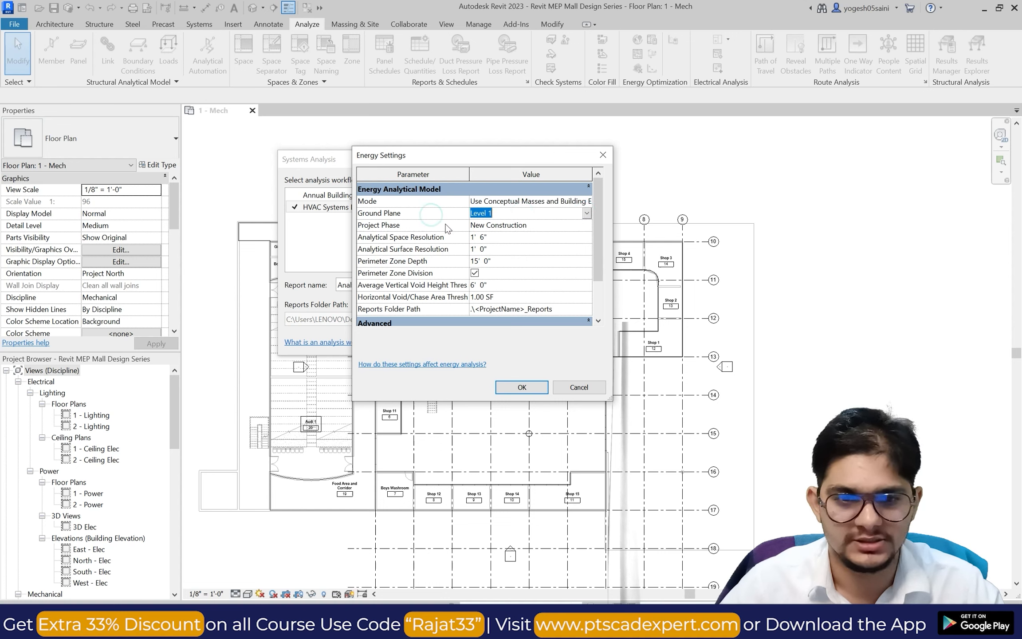
pyautogui.click(525, 226)
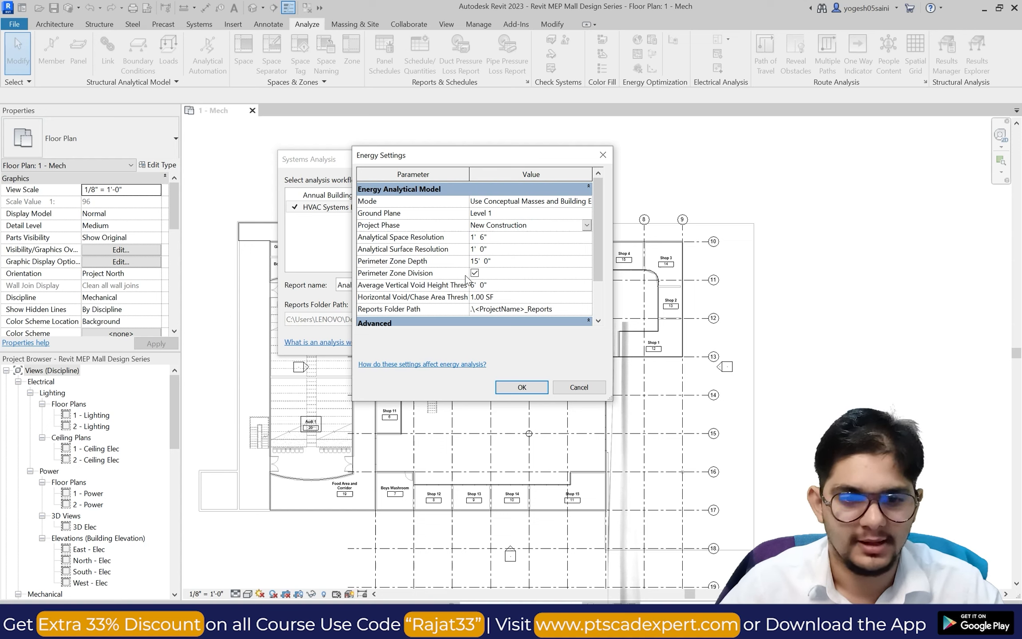
# Open the advanced energy settings under Other Options and look through their parameters.
pyautogui.scroll(-2, 459, 282)
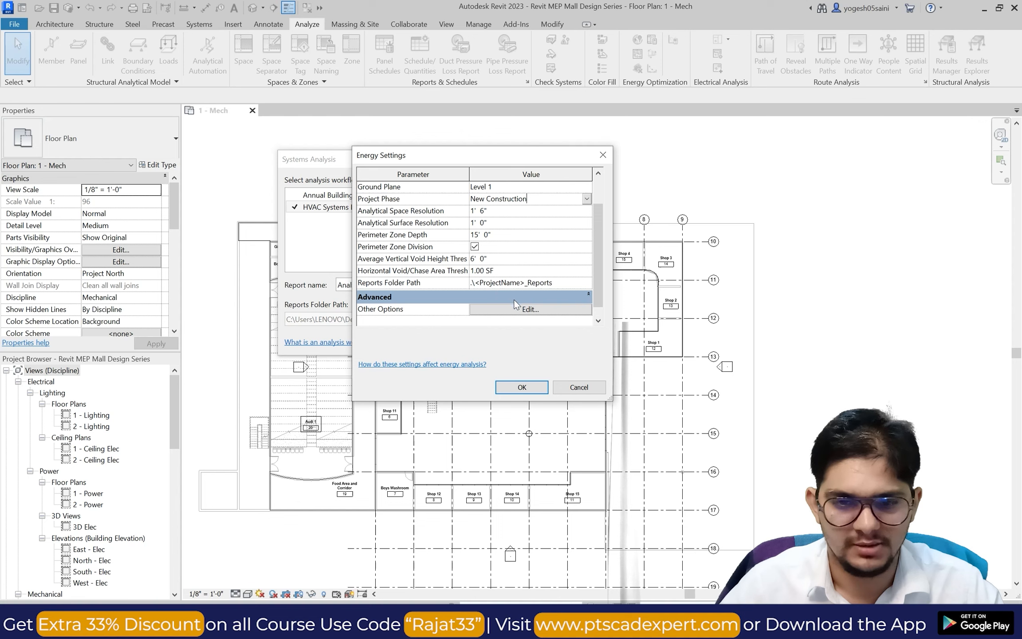
pyautogui.click(527, 310)
pyautogui.scroll(-2, 449, 243)
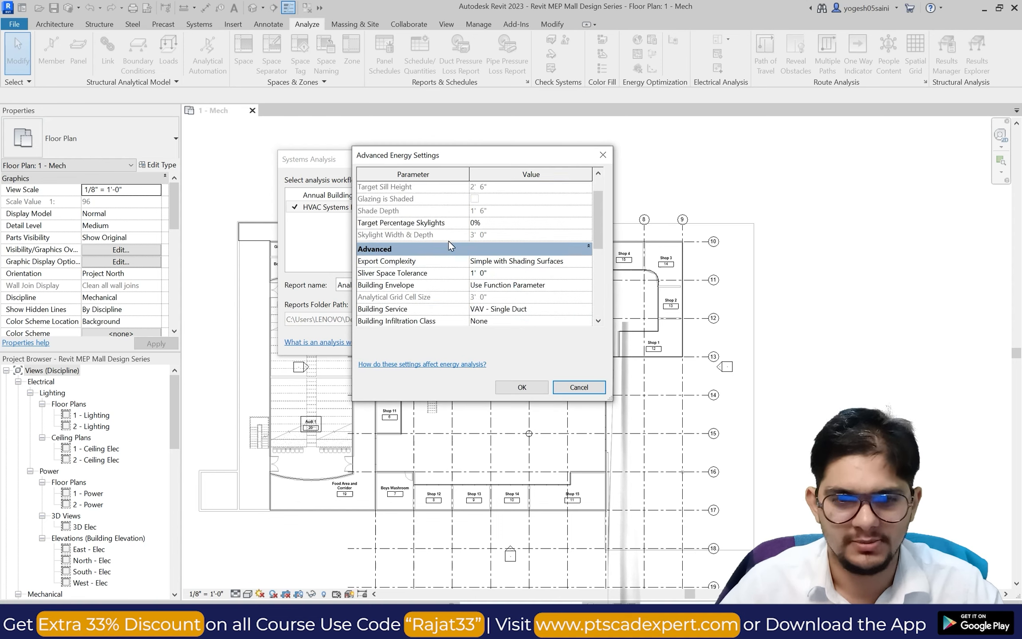
pyautogui.scroll(2, 449, 243)
pyautogui.scroll(-5, 449, 241)
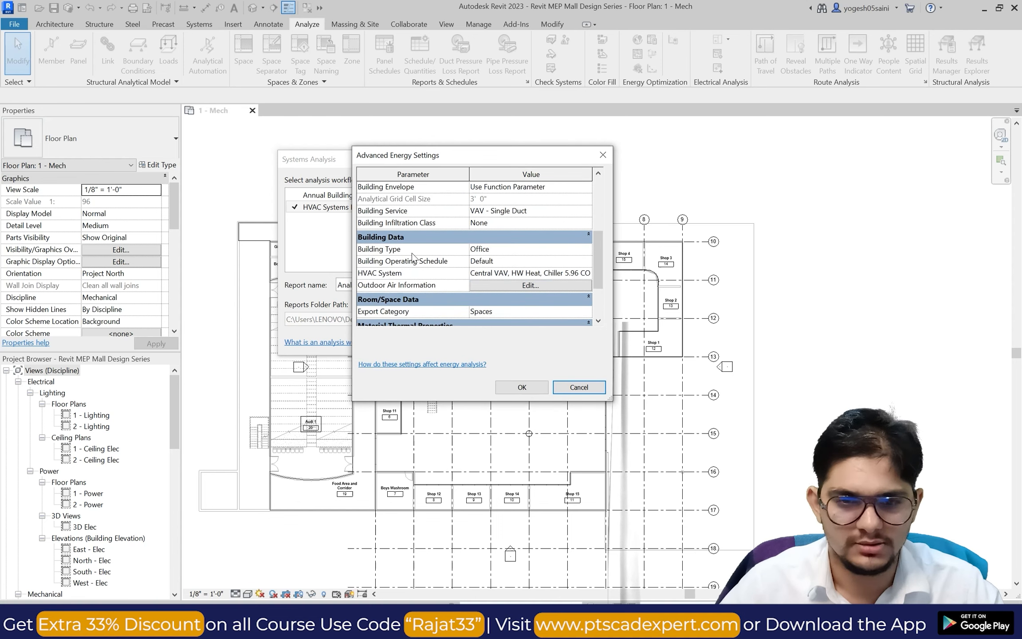
pyautogui.scroll(2, 461, 218)
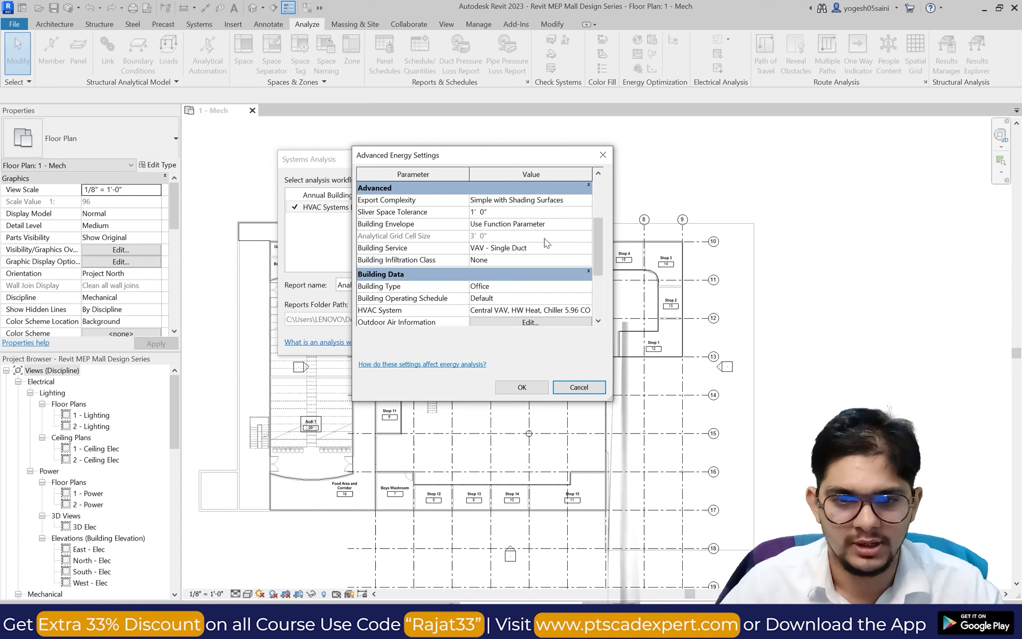
# Examine the system types available for Building Service in the advanced energy settings, keeping VAV - Single Duct.
pyautogui.click(564, 246)
pyautogui.click(581, 247)
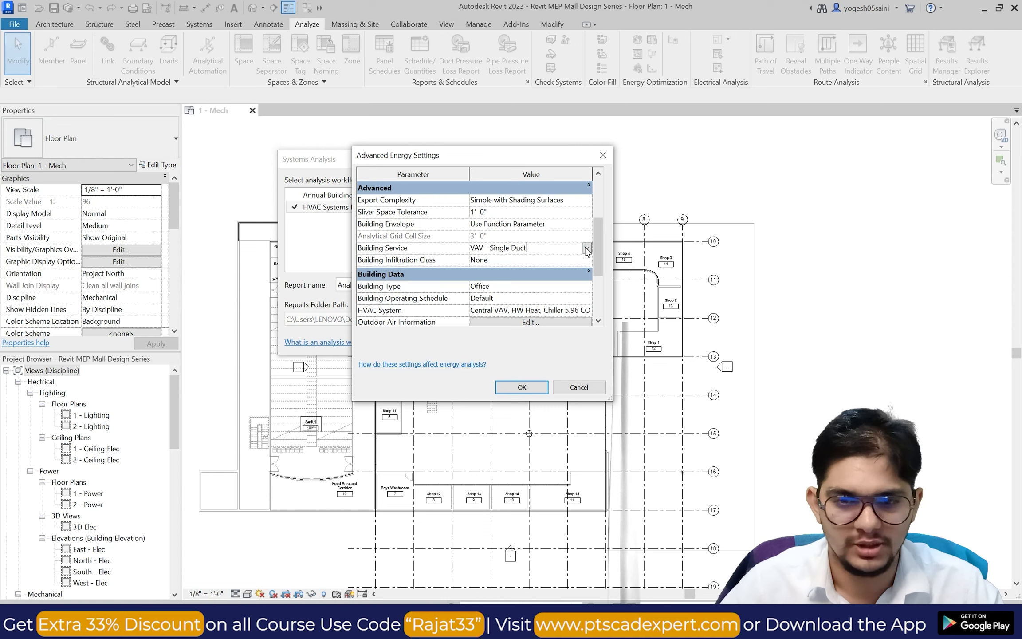
pyautogui.click(586, 248)
pyautogui.click(586, 248)
pyautogui.click(586, 247)
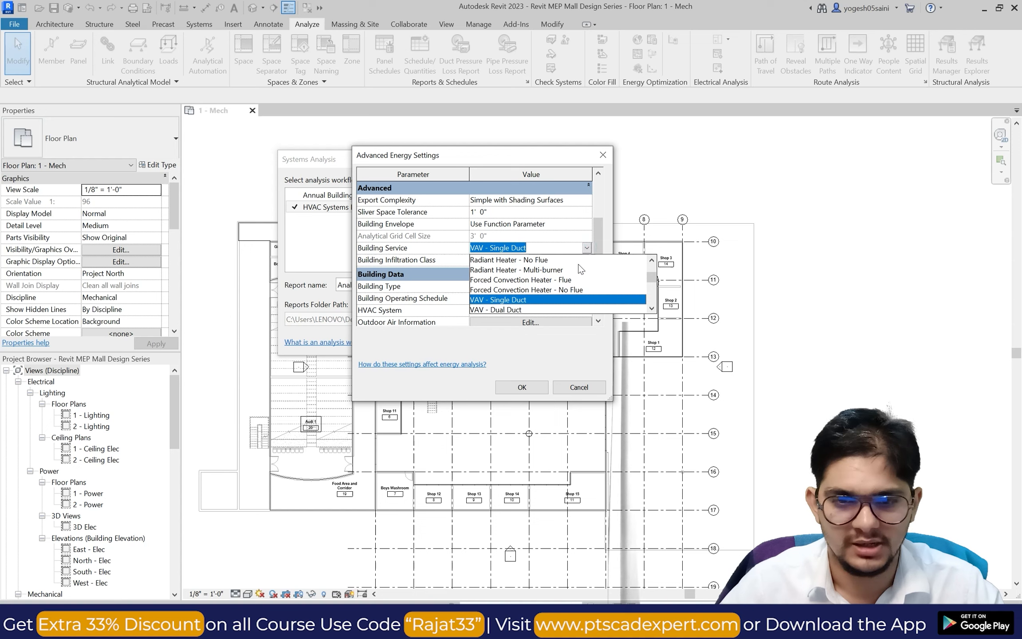
pyautogui.scroll(-4, 578, 273)
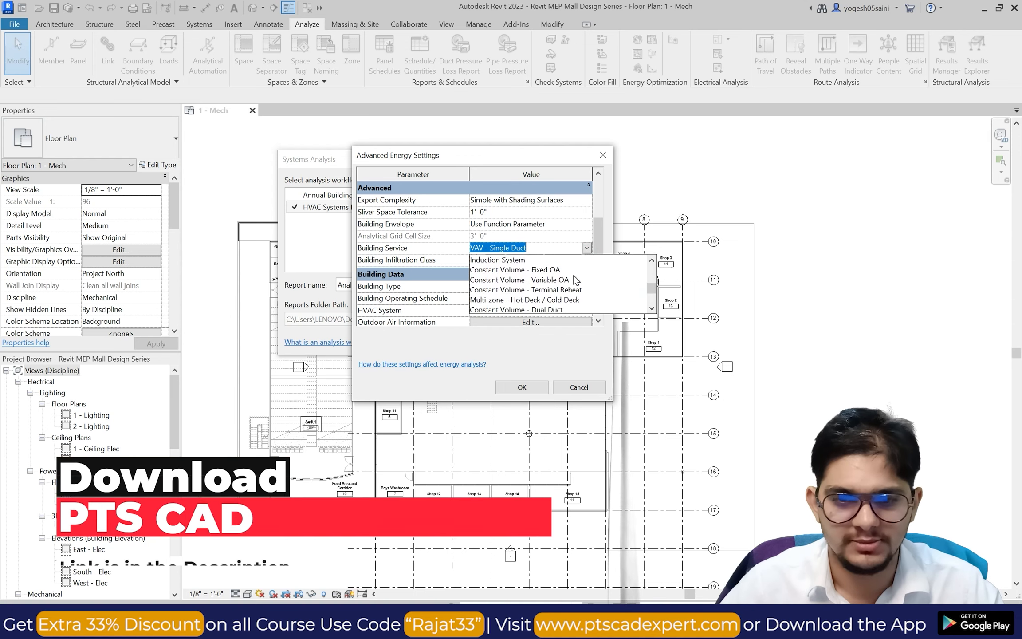
pyautogui.scroll(2, 575, 280)
pyautogui.click(553, 233)
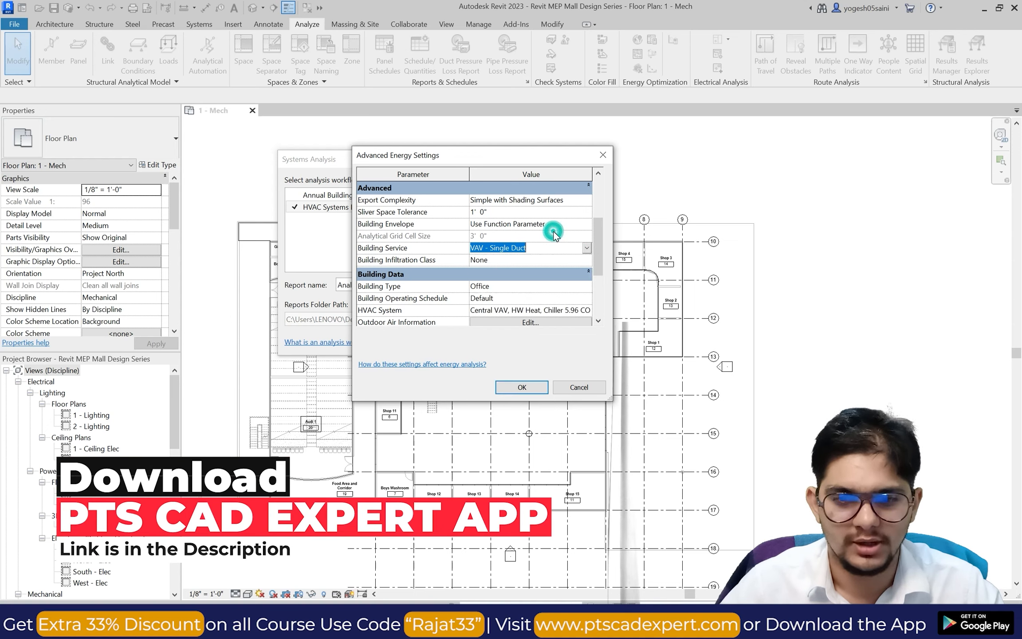
# Review the Building Data parameters and the Outdoor Air Information, closing the latter without edits.
pyautogui.scroll(-2, 546, 270)
pyautogui.scroll(-1, 530, 250)
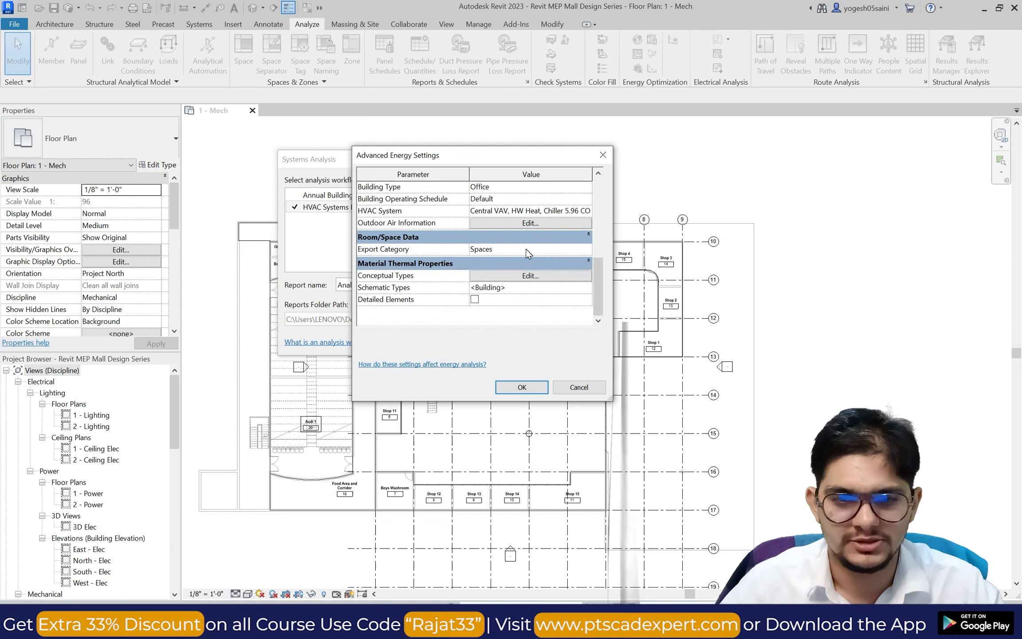
pyautogui.scroll(2, 480, 248)
pyautogui.scroll(-1, 479, 249)
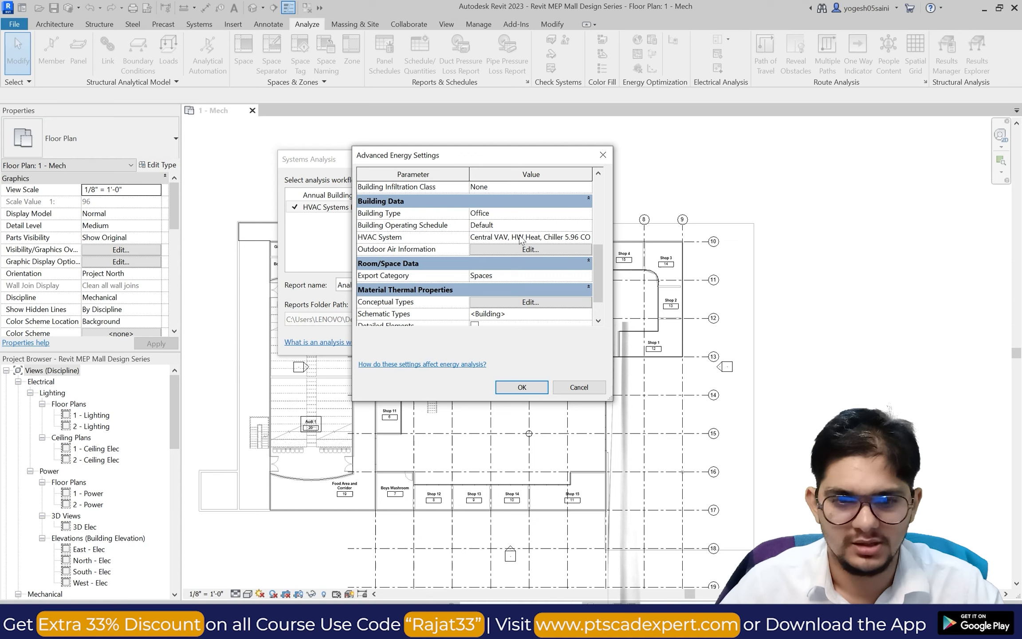
pyautogui.click(560, 249)
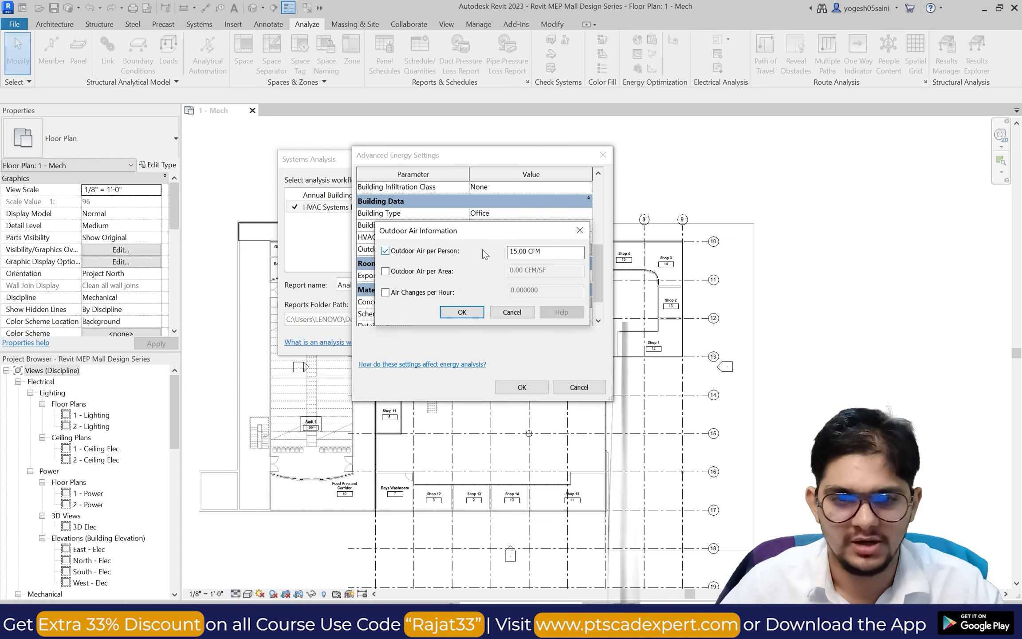
pyautogui.click(585, 235)
# Check the Export Category setting and the constructions assigned to the conceptual mass types, without changing them.
pyautogui.scroll(-1, 523, 274)
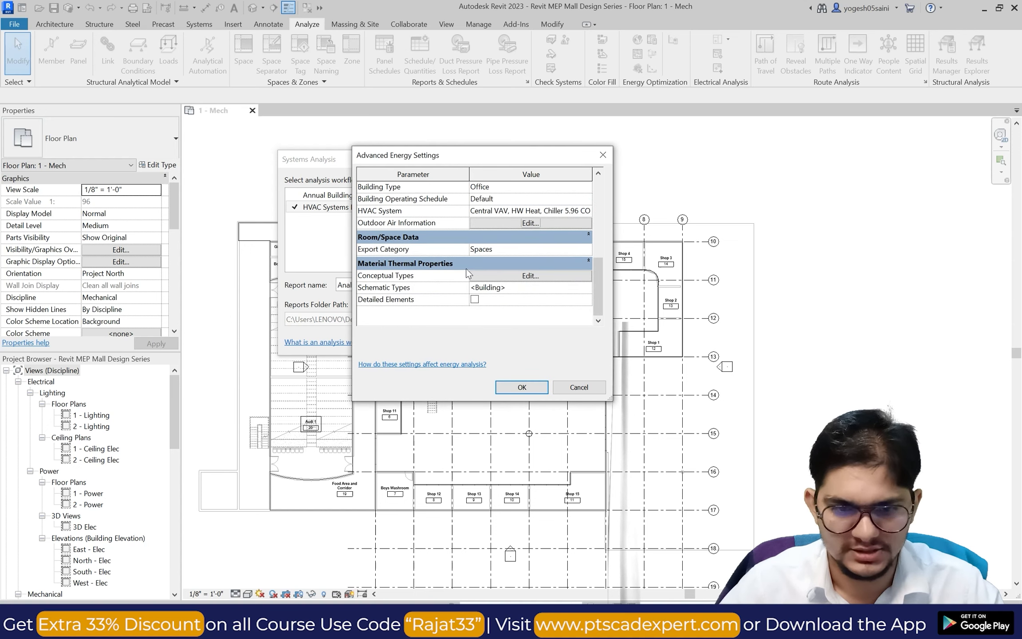
pyautogui.click(579, 251)
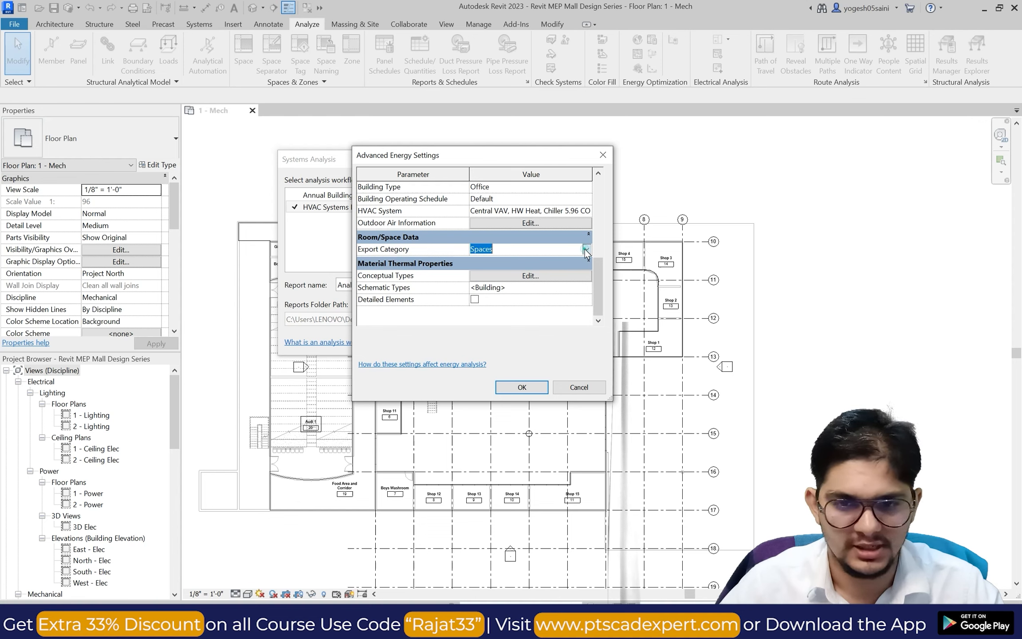
pyautogui.click(541, 274)
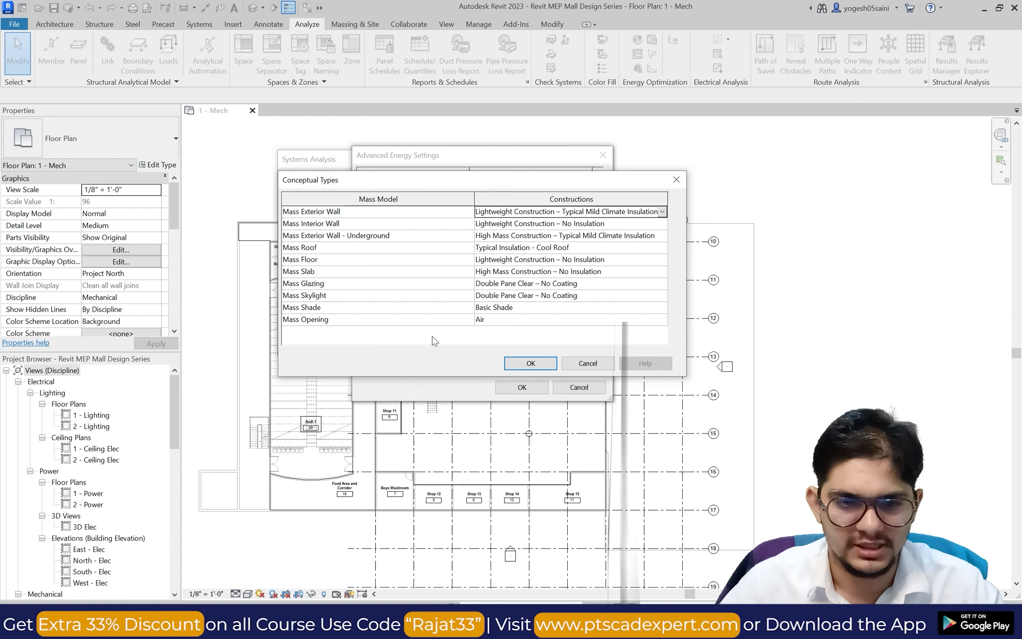
pyautogui.click(575, 361)
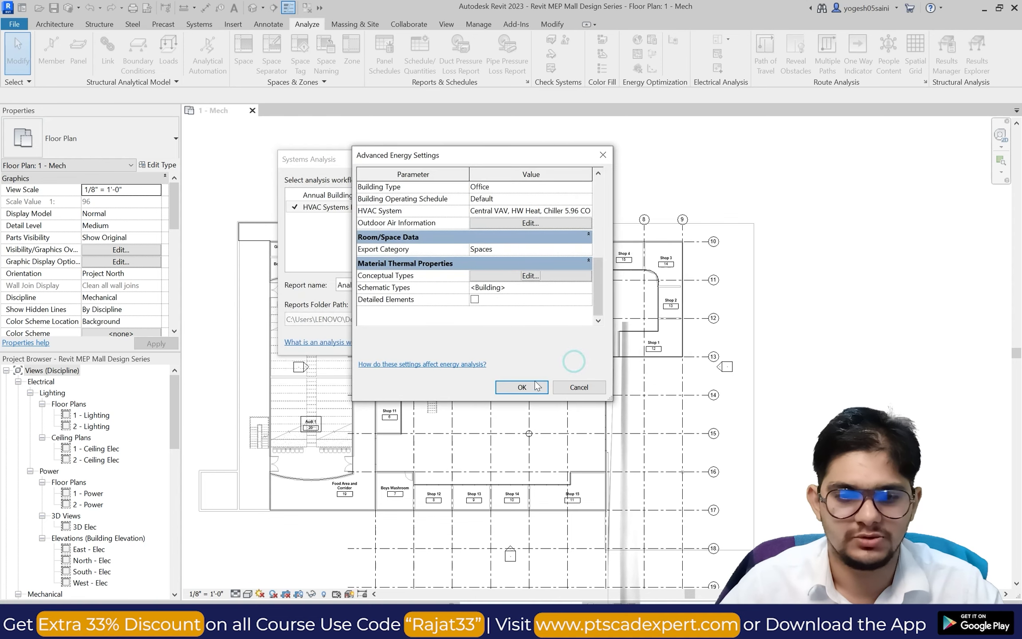
# Accept the energy settings and run the HVAC Systems Loads and Sizing analysis with the report name Analysis Report.
pyautogui.click(525, 387)
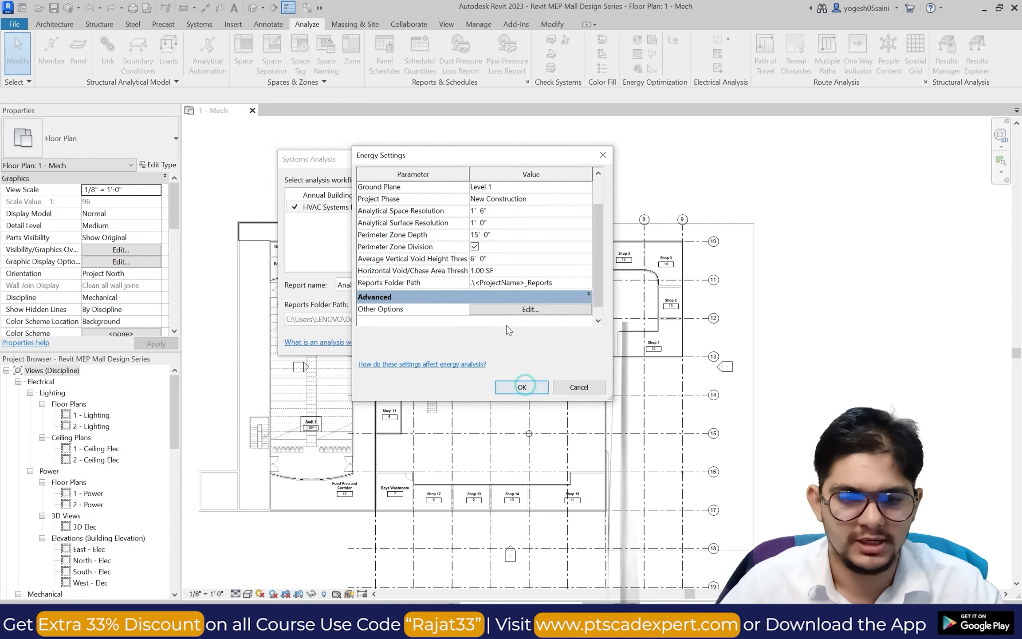
pyautogui.click(524, 387)
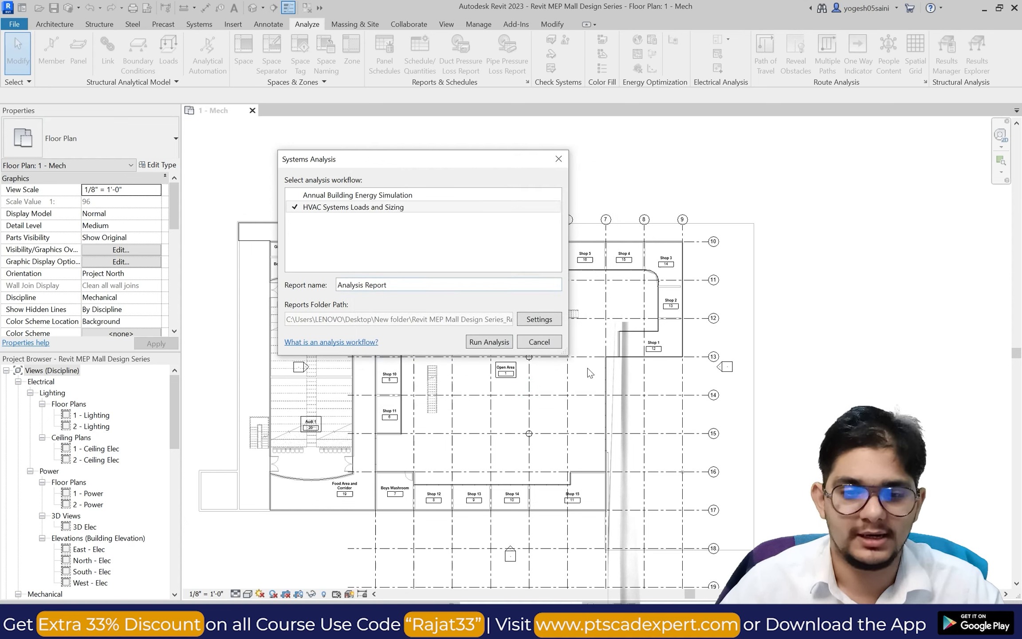
pyautogui.click(502, 346)
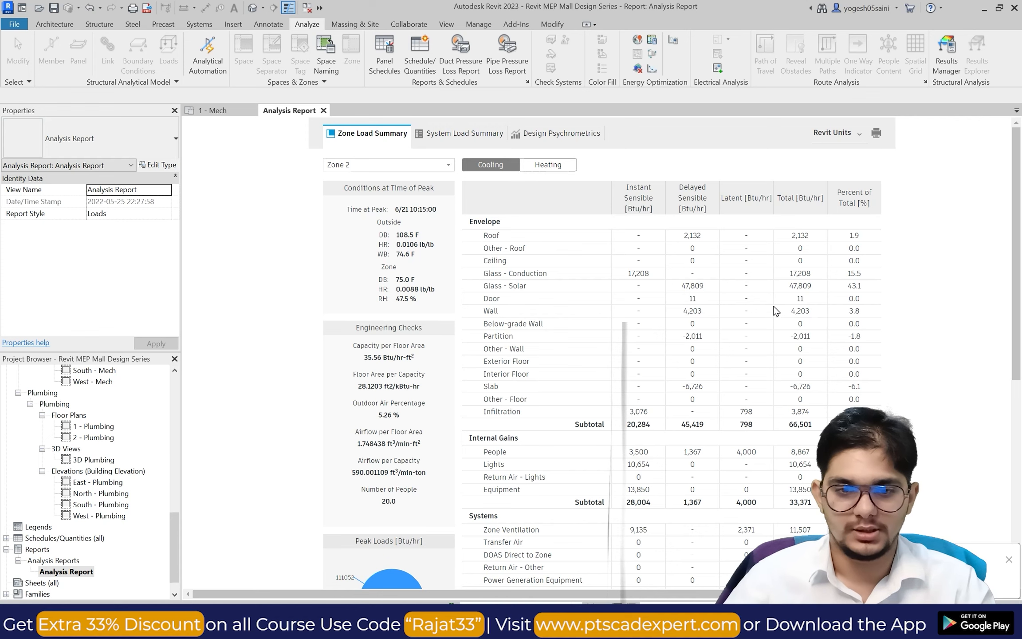
# Review the Zone 2 cooling load summary in the analysis report, including its component tables and load charts.
pyautogui.scroll(-3, 775, 310)
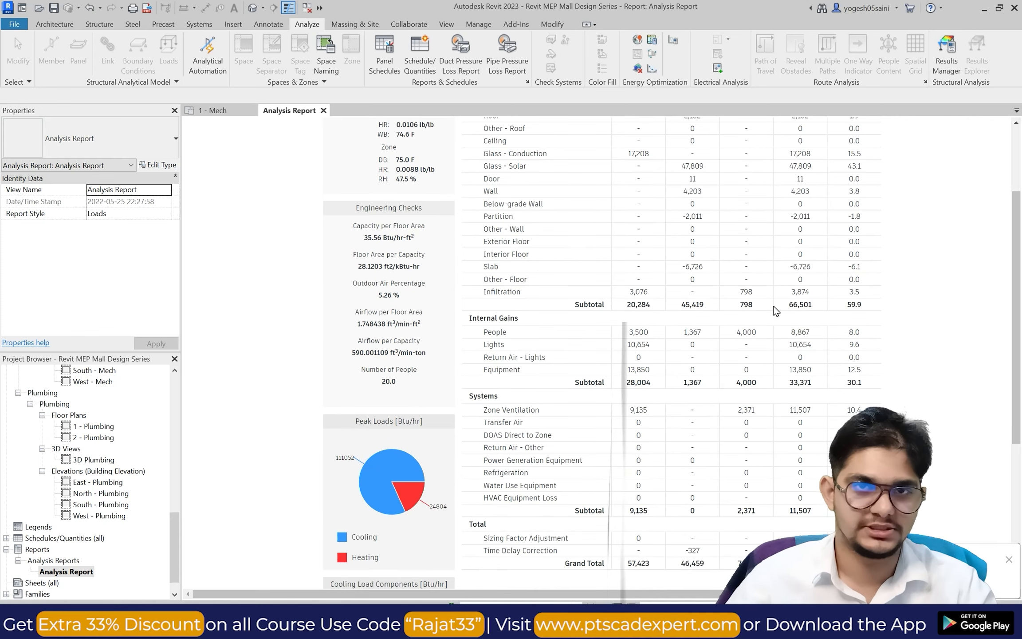
pyautogui.scroll(-2, 776, 310)
pyautogui.scroll(-2, 396, 382)
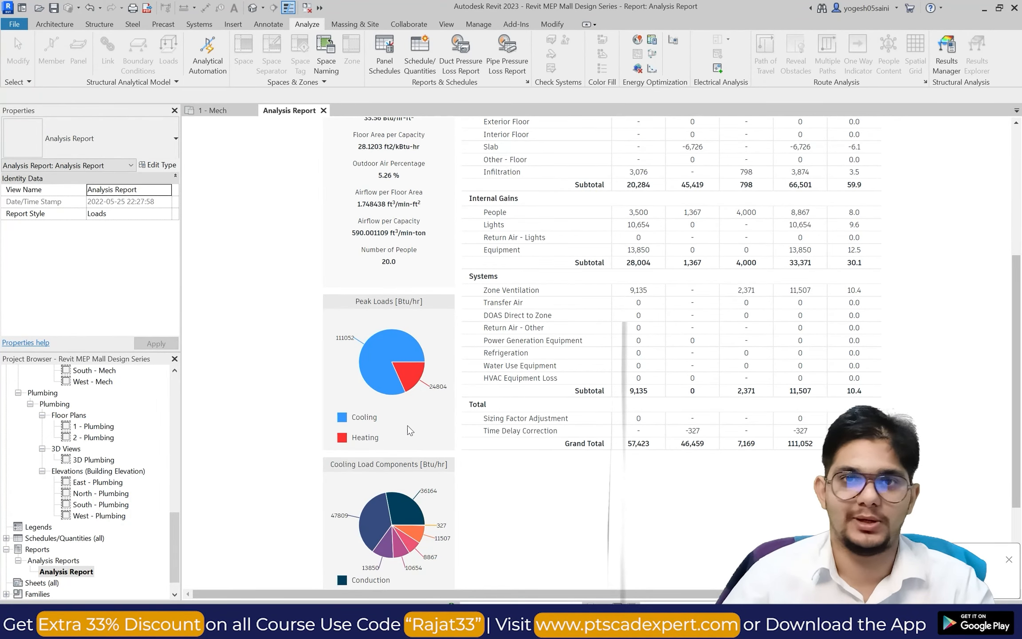
pyautogui.scroll(-3, 408, 428)
pyautogui.scroll(9, 411, 414)
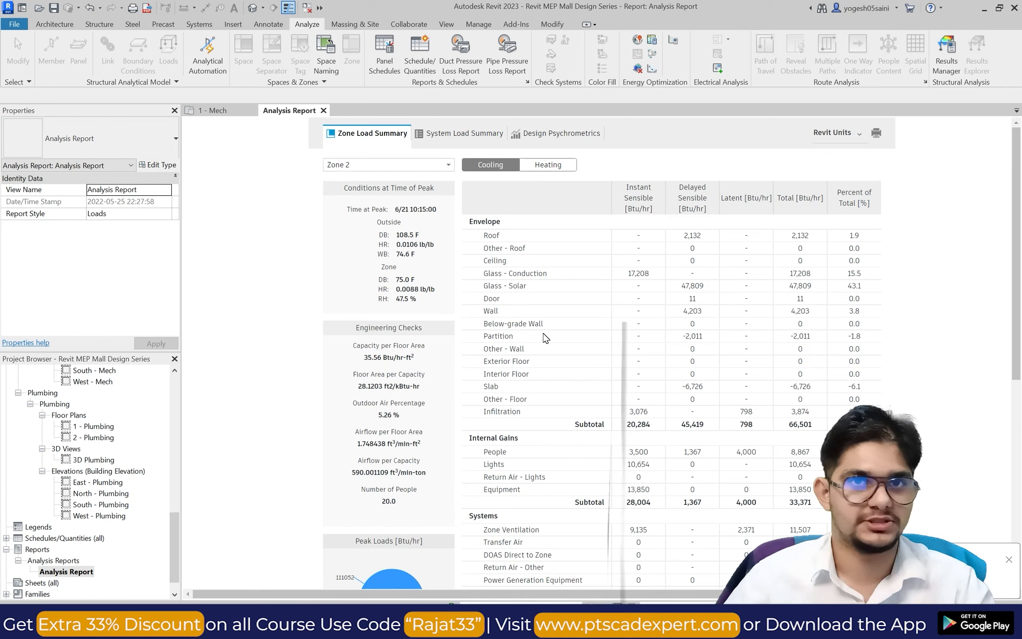
# Check the Zone 2 envelope, internal gains and systems loads down to the grand total, along with the peak load and component charts.
pyautogui.scroll(-2, 545, 337)
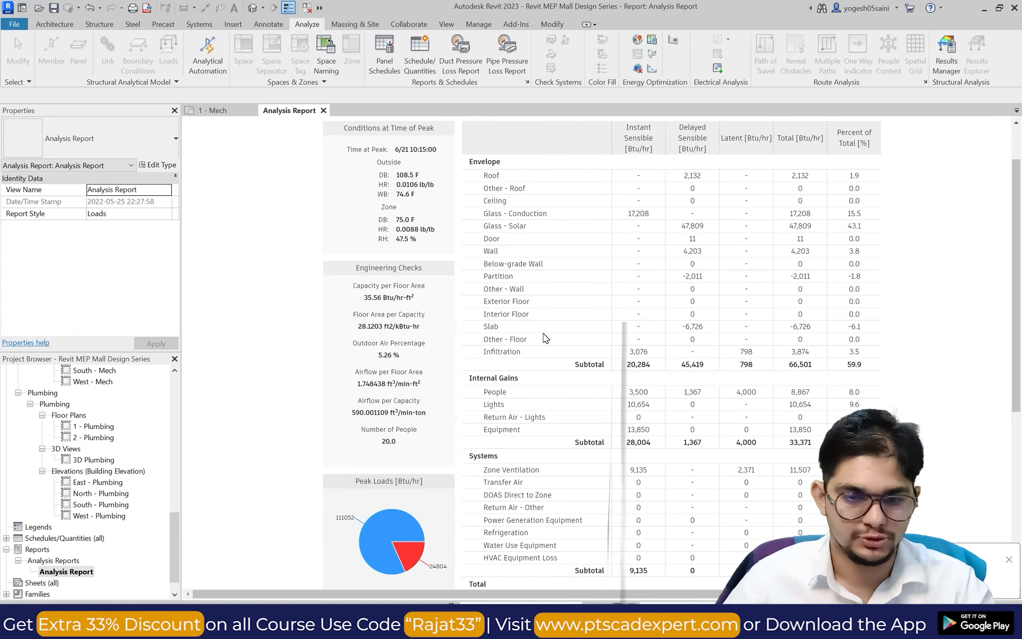
pyautogui.scroll(2, 545, 338)
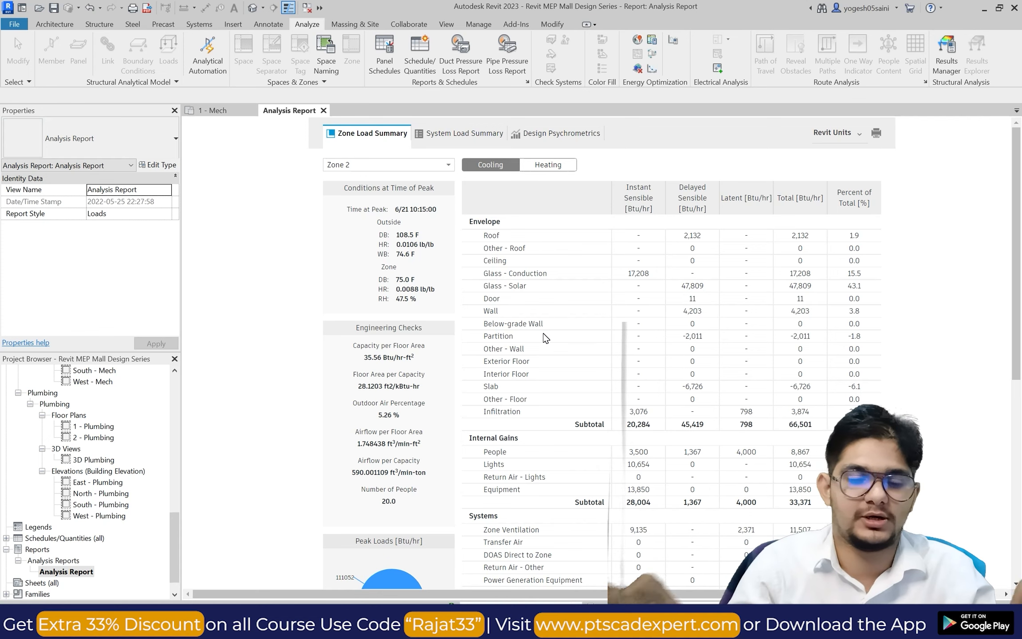
pyautogui.scroll(-3, 545, 335)
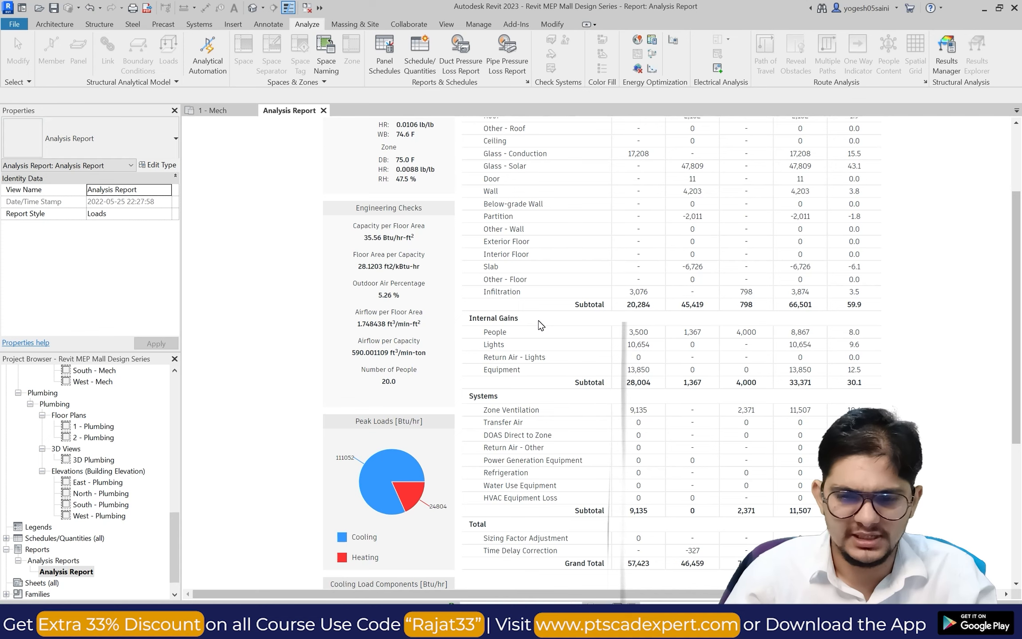
pyautogui.scroll(-4, 560, 321)
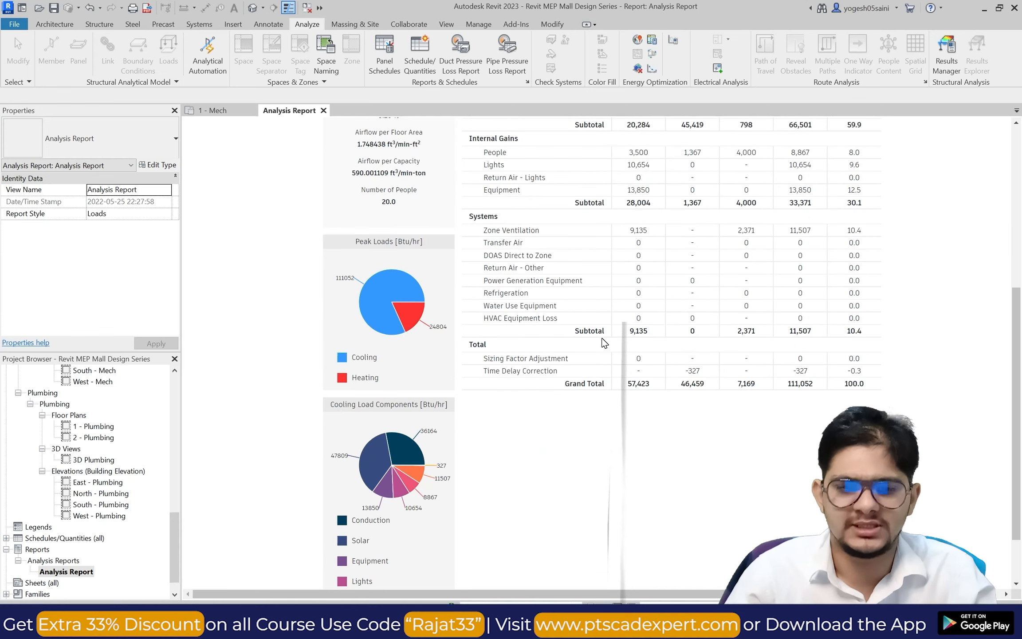
pyautogui.scroll(-2, 532, 359)
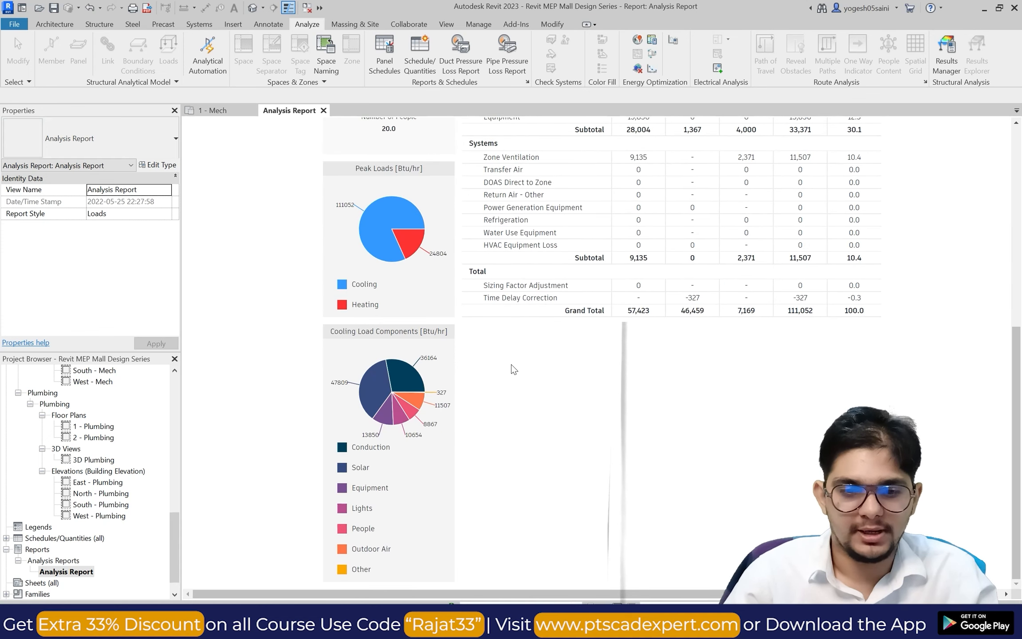
pyautogui.scroll(9, 398, 421)
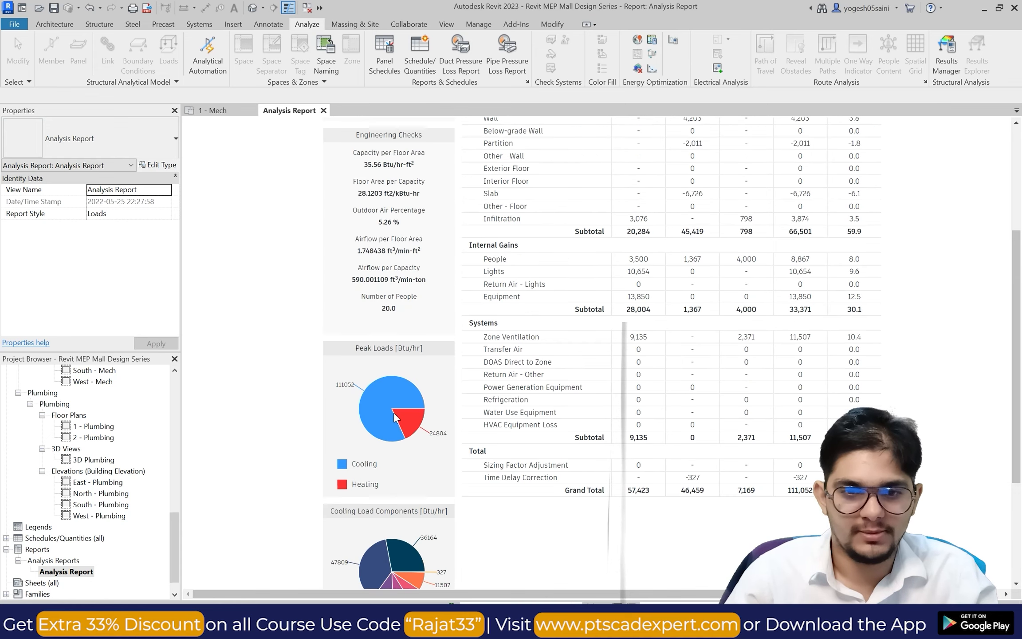
pyautogui.scroll(1, 380, 307)
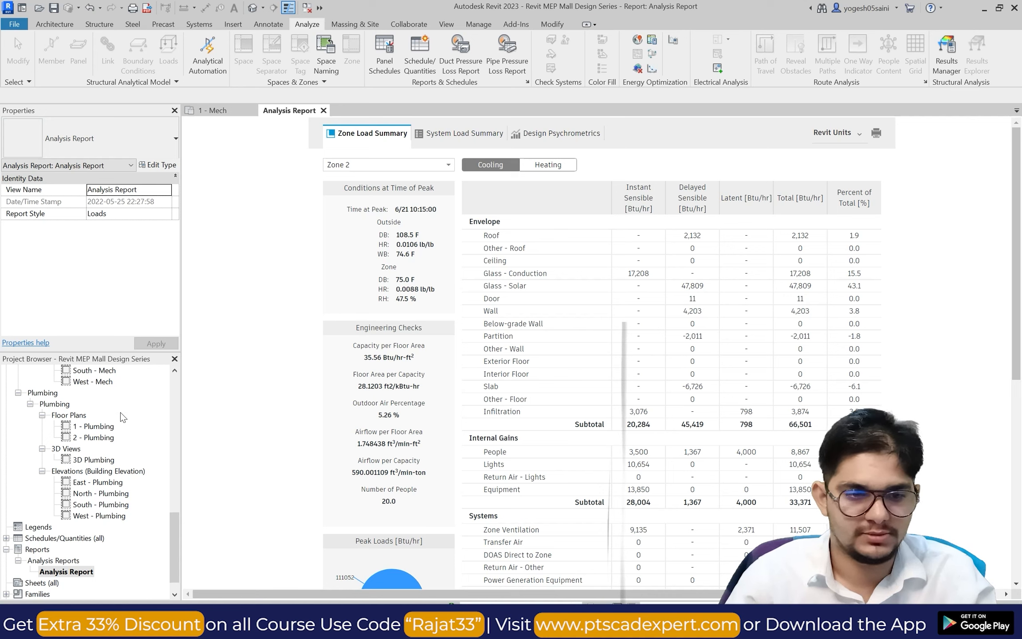
# Open the mechanical ceiling plan 1 - Ceiling Mech.
pyautogui.scroll(10, 123, 417)
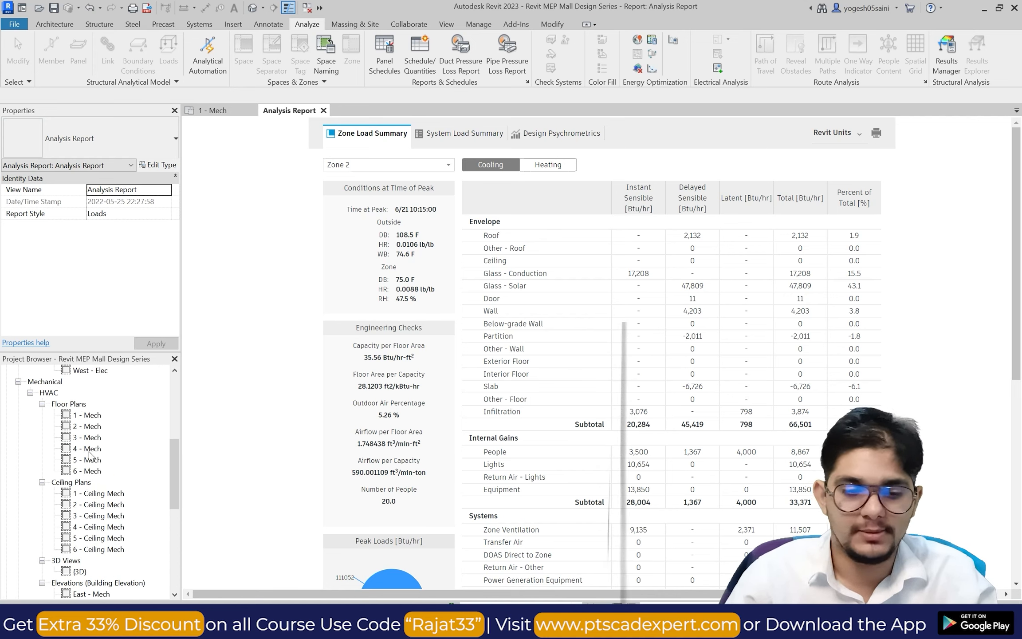
pyautogui.doubleClick(107, 494)
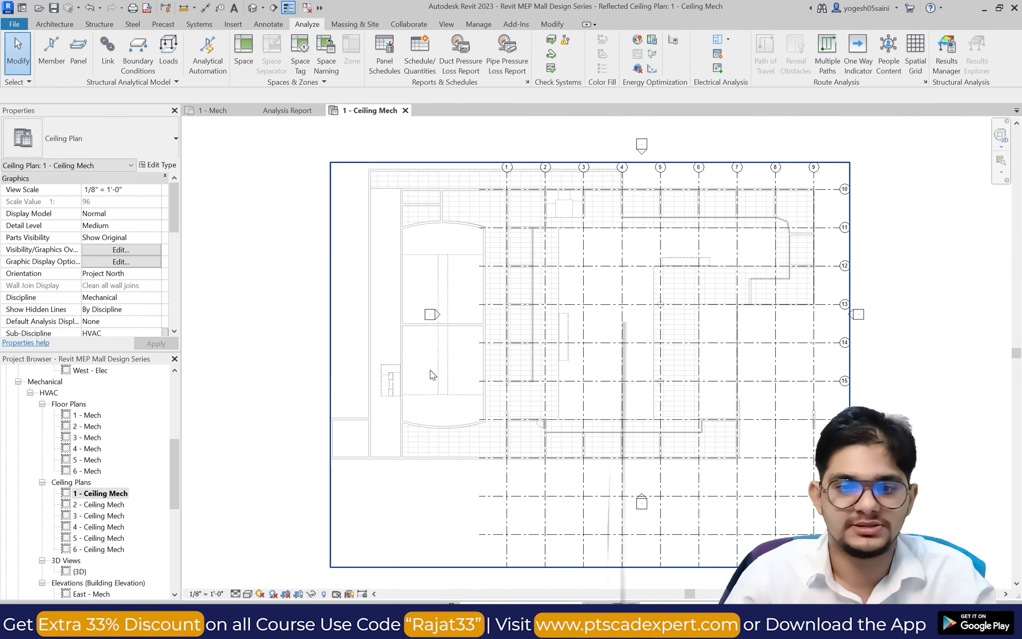
pyautogui.scroll(4, 582, 222)
pyautogui.scroll(-4, 609, 362)
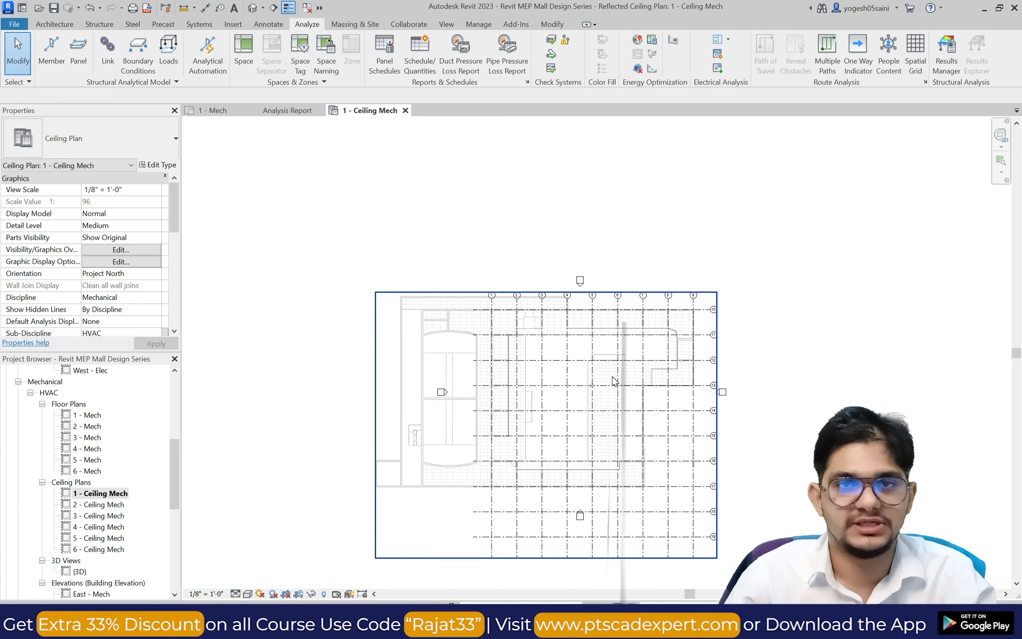
pyautogui.scroll(2, 605, 433)
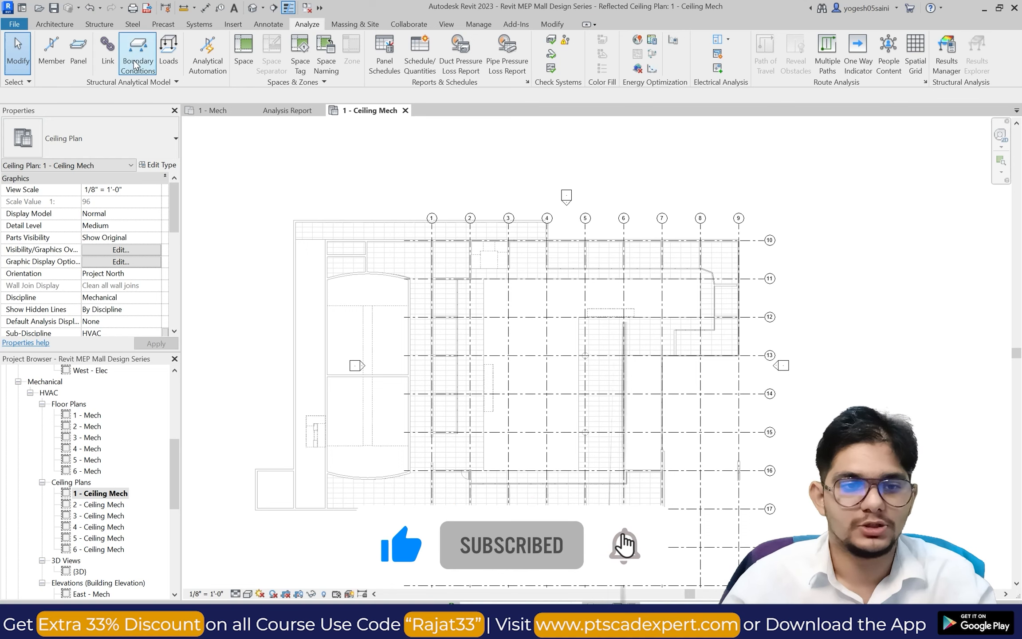
# Start placing a 24 x 24 Face 12 x 12 Connection supply diffuser with its elevation from Level 1 set to 10' 0".
pyautogui.click(199, 25)
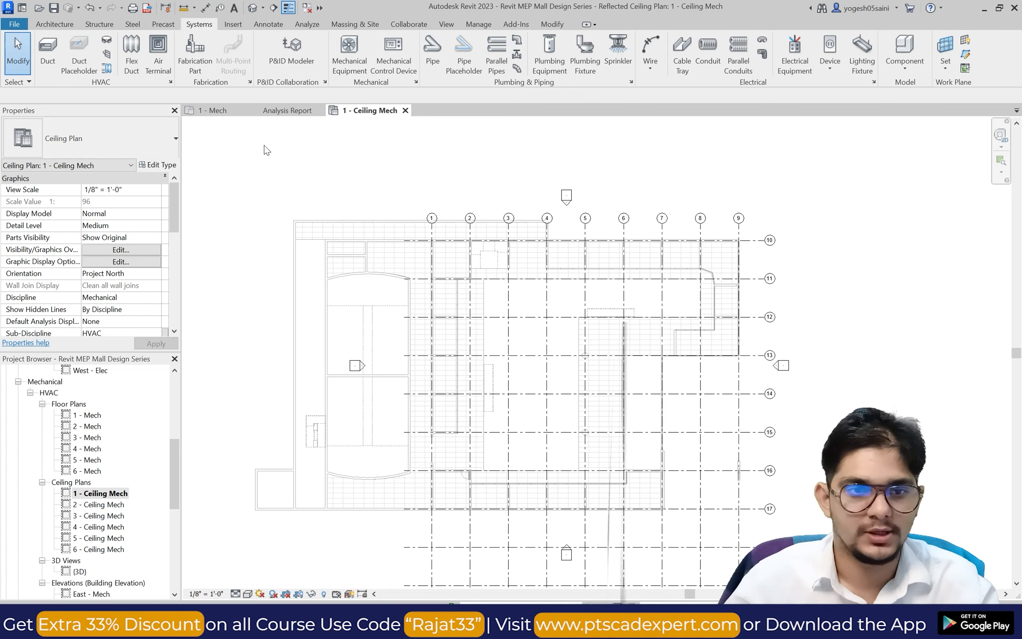
pyautogui.click(167, 58)
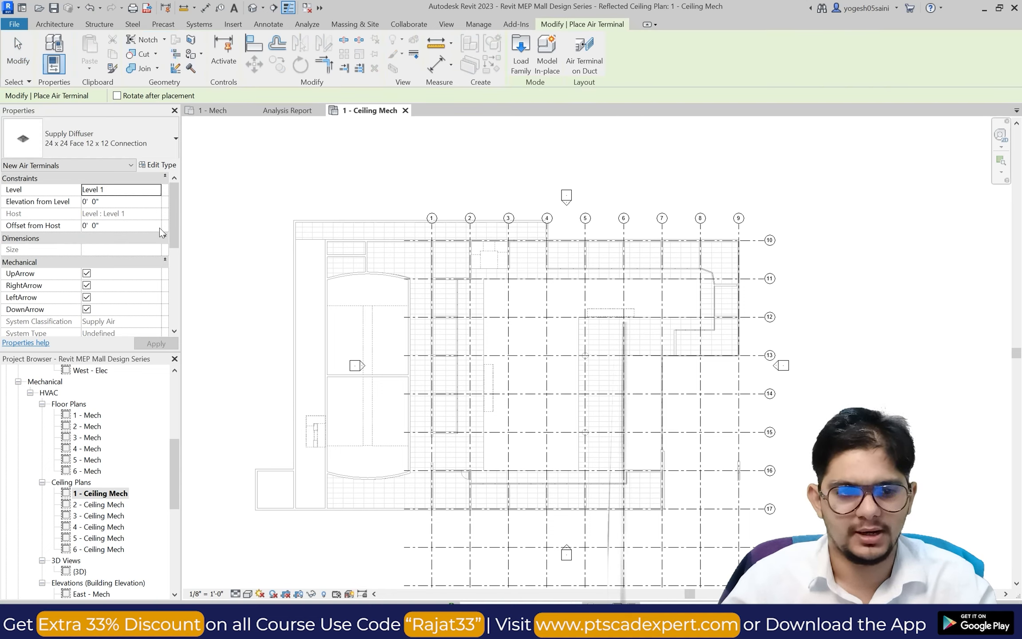
pyautogui.click(127, 202)
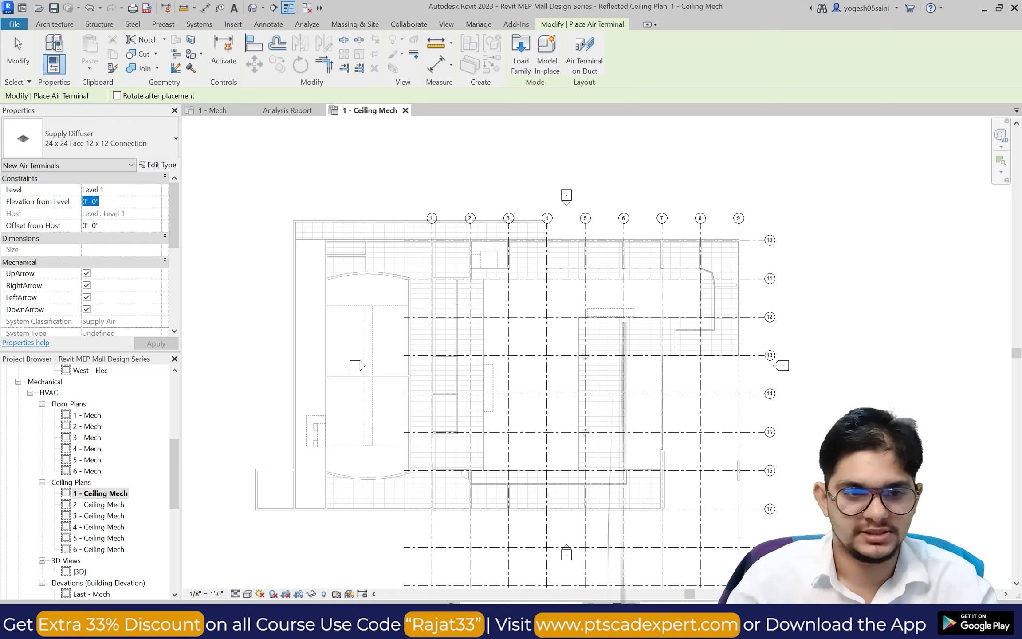
pyautogui.write("10'")
pyautogui.press('Return')
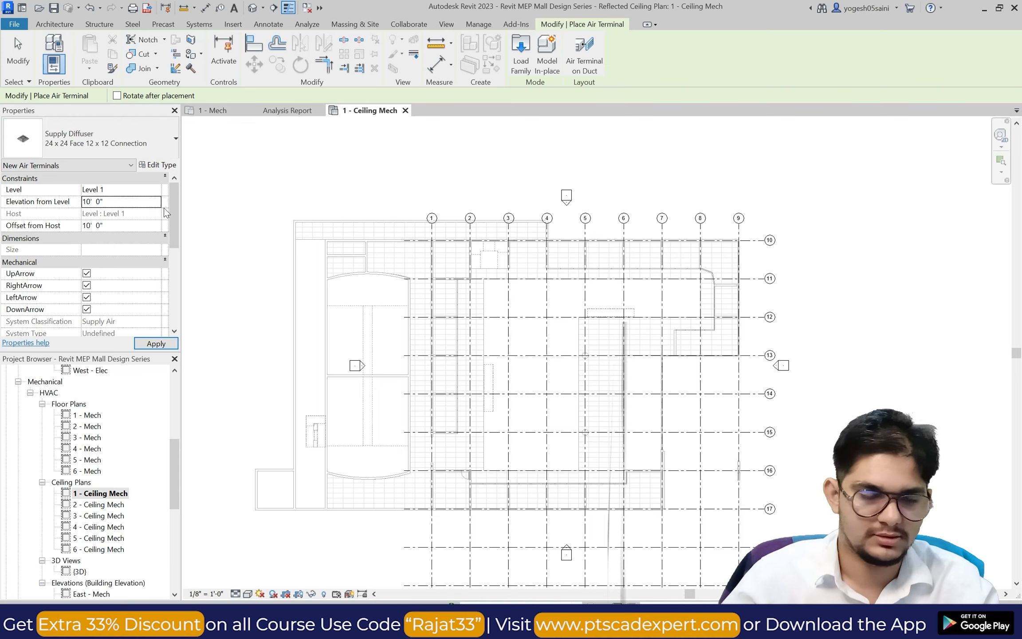
# Place one supply diffuser in each of the two small northwest rooms and one in the larger room beside them, west of grid 1.
pyautogui.scroll(2, 441, 266)
pyautogui.scroll(2, 450, 269)
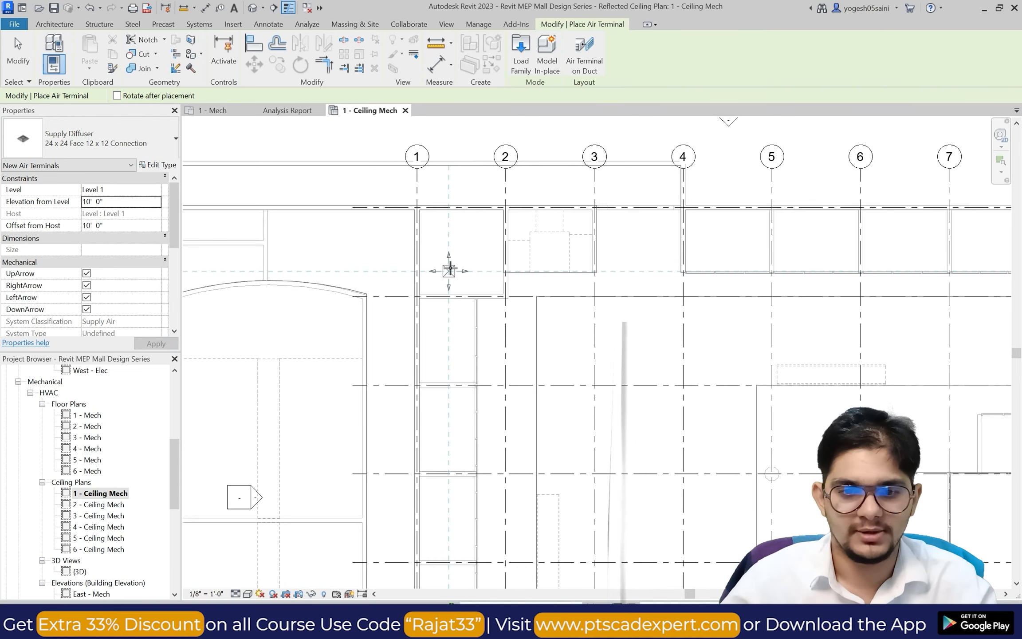
pyautogui.scroll(-2, 449, 262)
pyautogui.scroll(1, 429, 269)
pyautogui.scroll(1, 292, 260)
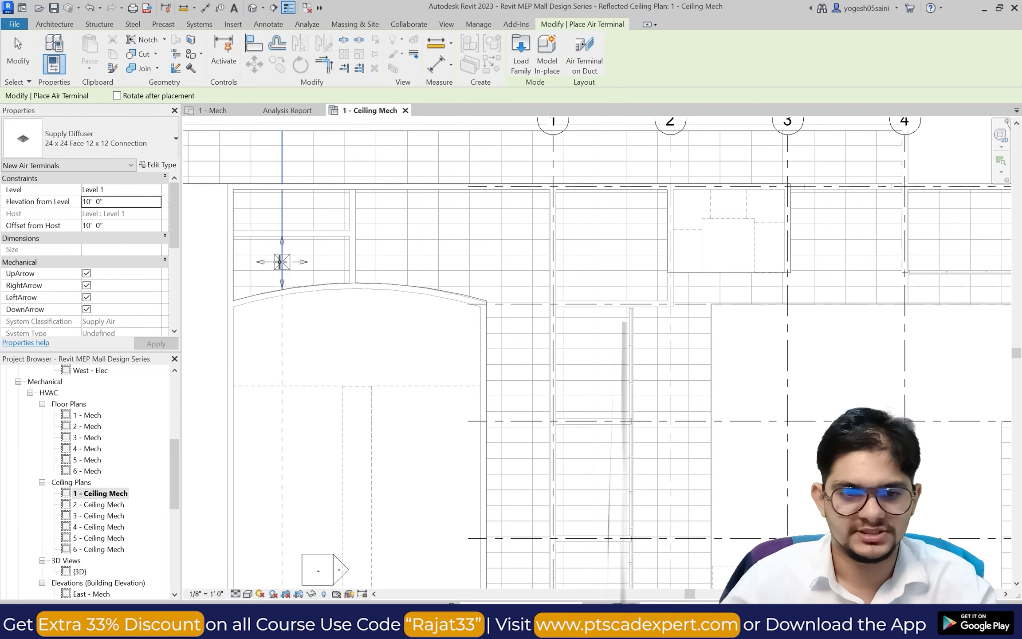
pyautogui.click(281, 263)
pyautogui.scroll(2, 282, 204)
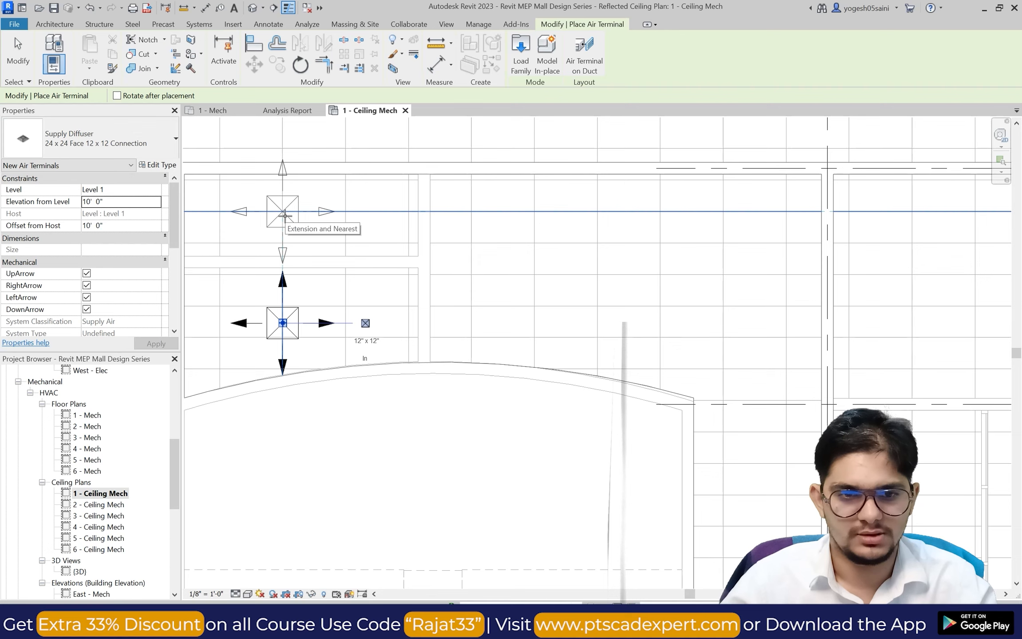
pyautogui.click(284, 214)
pyautogui.scroll(-1, 597, 222)
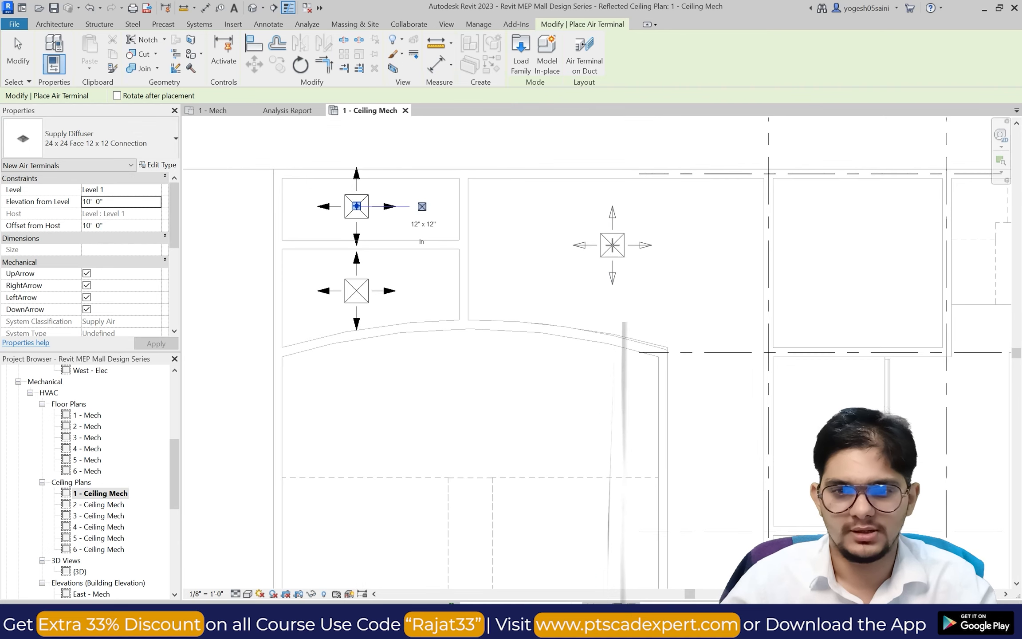
pyautogui.click(617, 254)
# Place two supply diffusers in line along the corridor west of grid 1, one near grid 12 and one near grid 15.
pyautogui.scroll(-4, 721, 265)
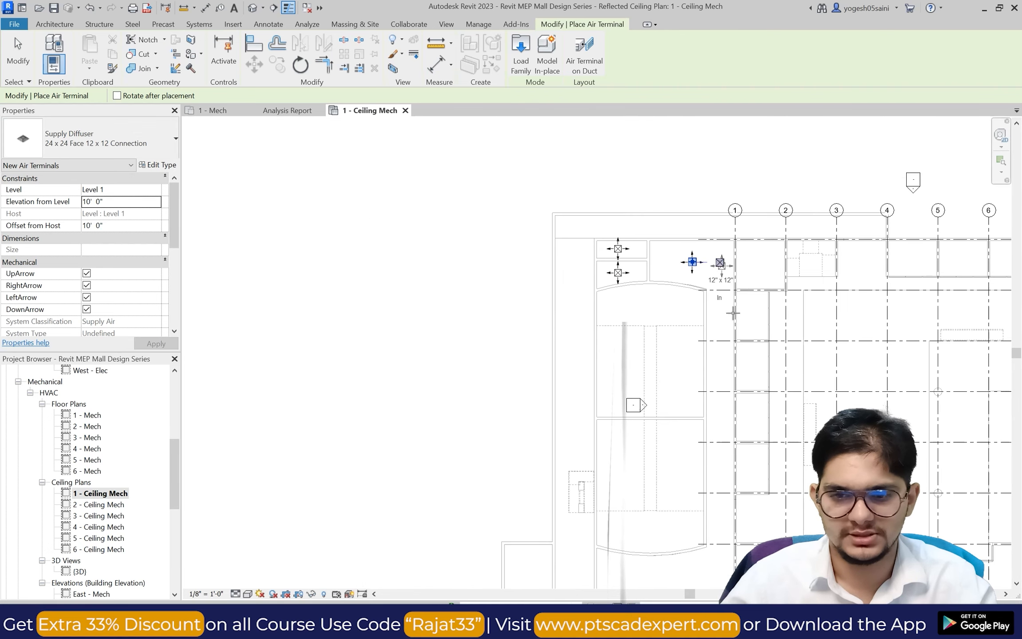
pyautogui.scroll(2, 726, 386)
pyautogui.scroll(1, 721, 326)
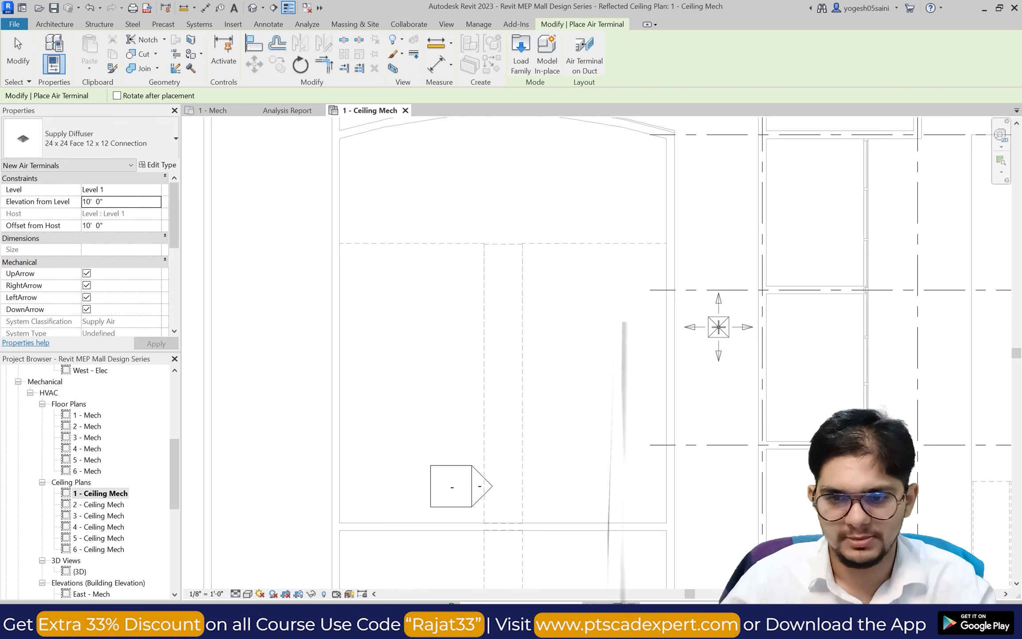
pyautogui.scroll(-3, 721, 326)
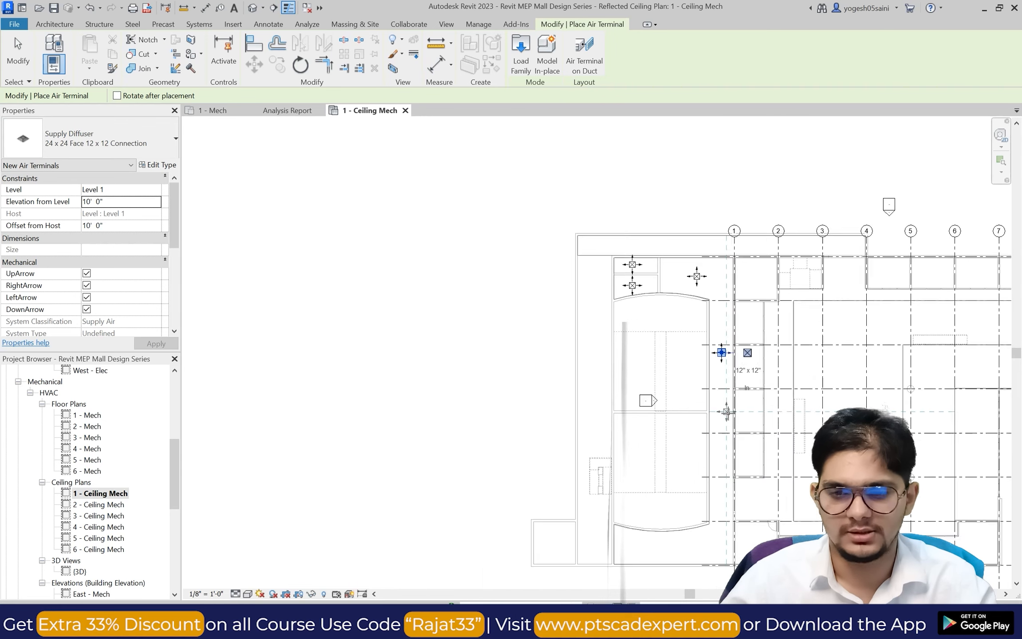
pyautogui.scroll(2, 730, 477)
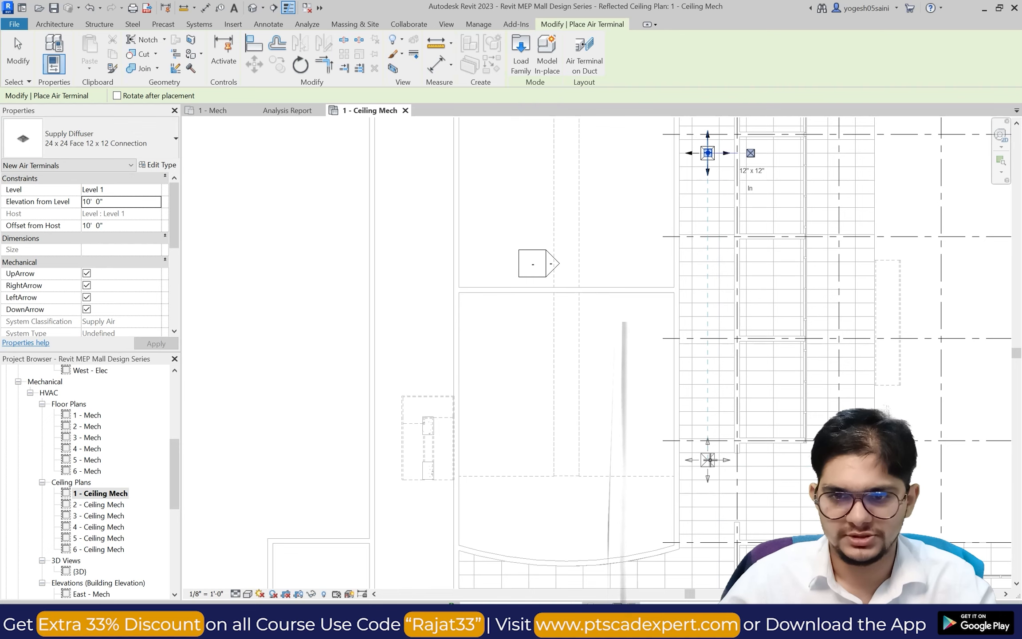
# Place two supply diffusers in line in the ceiling area south of the large hall's curved wall, west of grid 1.
pyautogui.scroll(-2, 712, 448)
pyautogui.scroll(3, 719, 412)
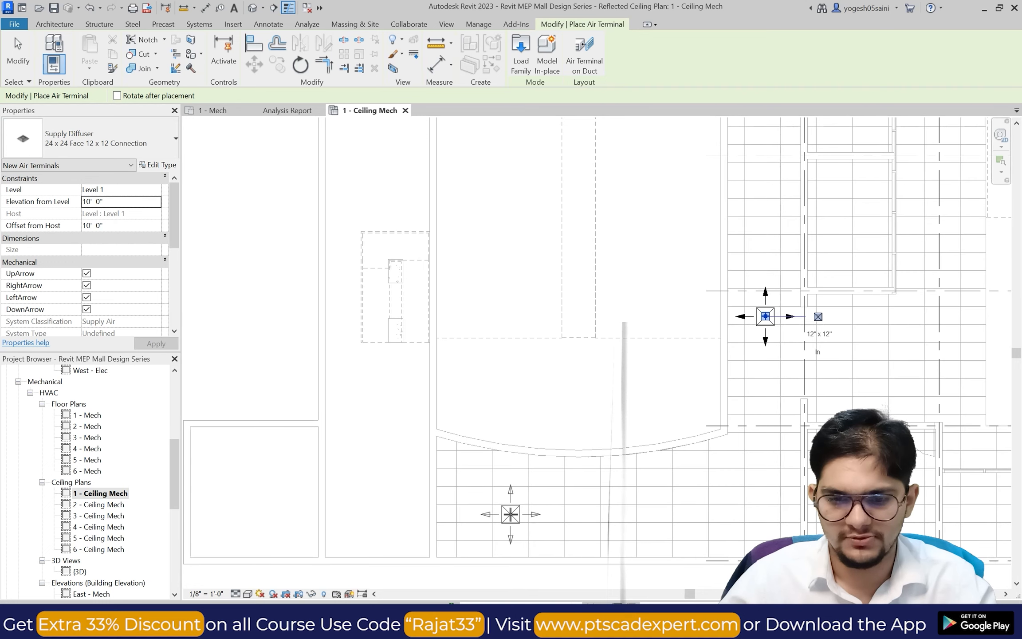
pyautogui.click(511, 514)
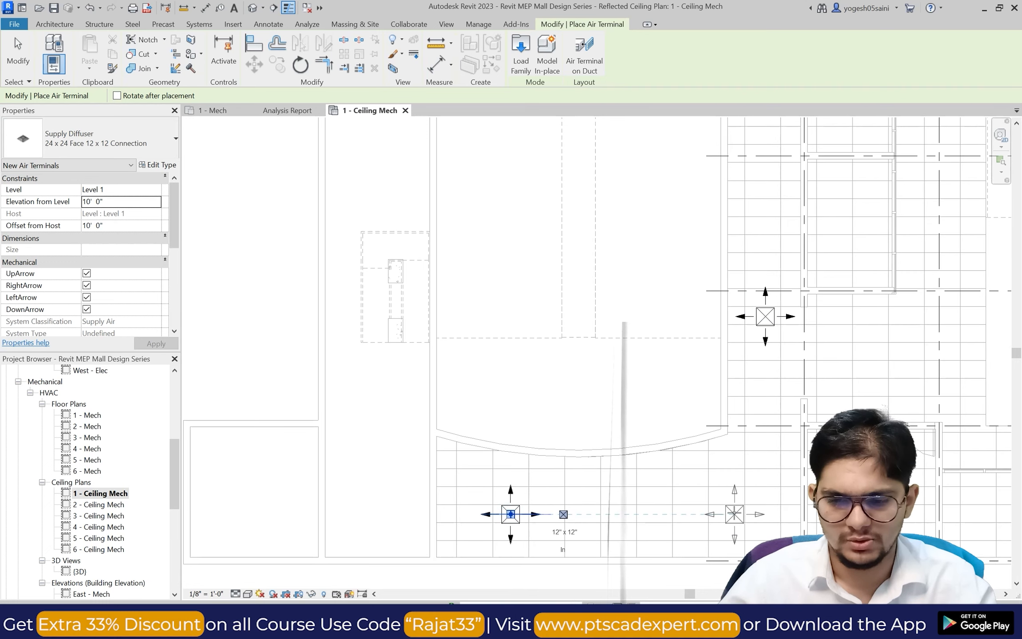
pyautogui.click(734, 513)
# Place a supply diffuser in the room between grids 1 and 2 and grids 16 and 17.
pyautogui.scroll(-4, 645, 406)
pyautogui.scroll(2, 788, 399)
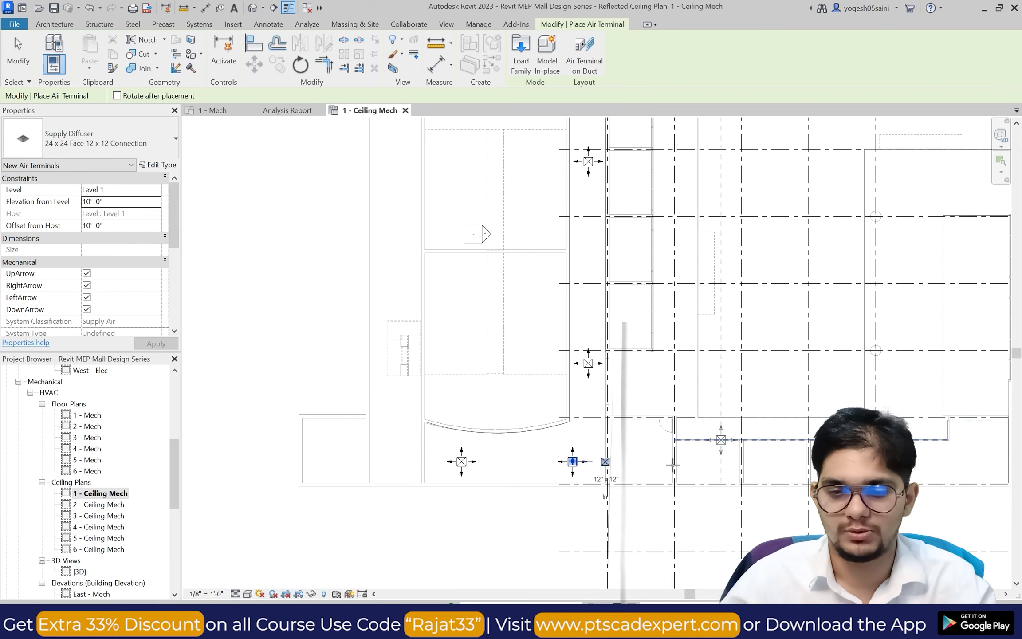
pyautogui.scroll(3, 663, 465)
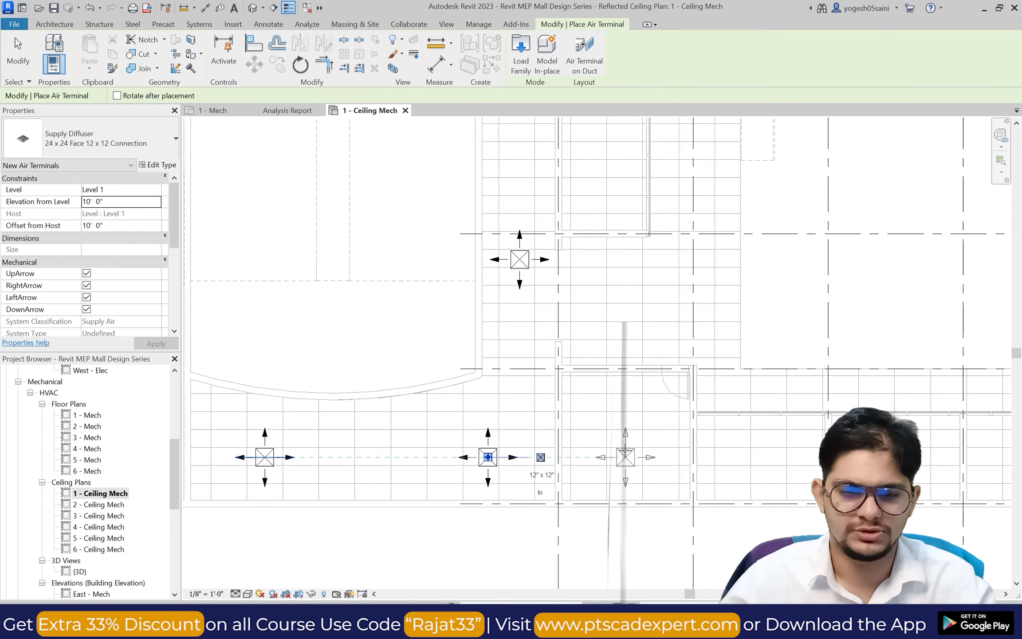
pyautogui.scroll(2, 488, 456)
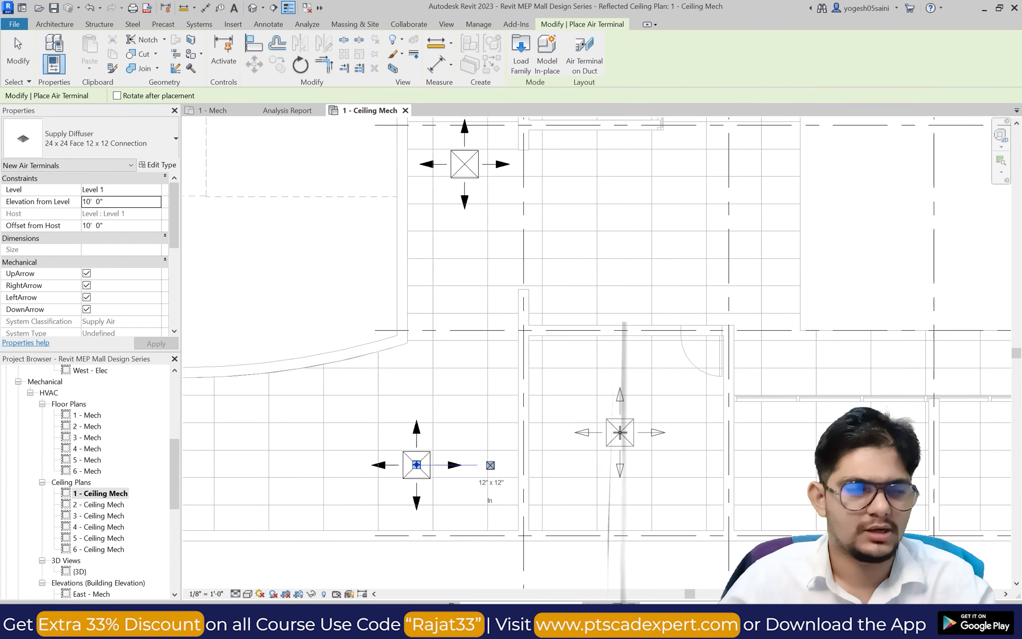
pyautogui.click(620, 432)
# Place one supply diffuser in each of the two rooms between grids 2 and 4, south of grid 16.
pyautogui.scroll(-5, 655, 417)
pyautogui.scroll(4, 739, 436)
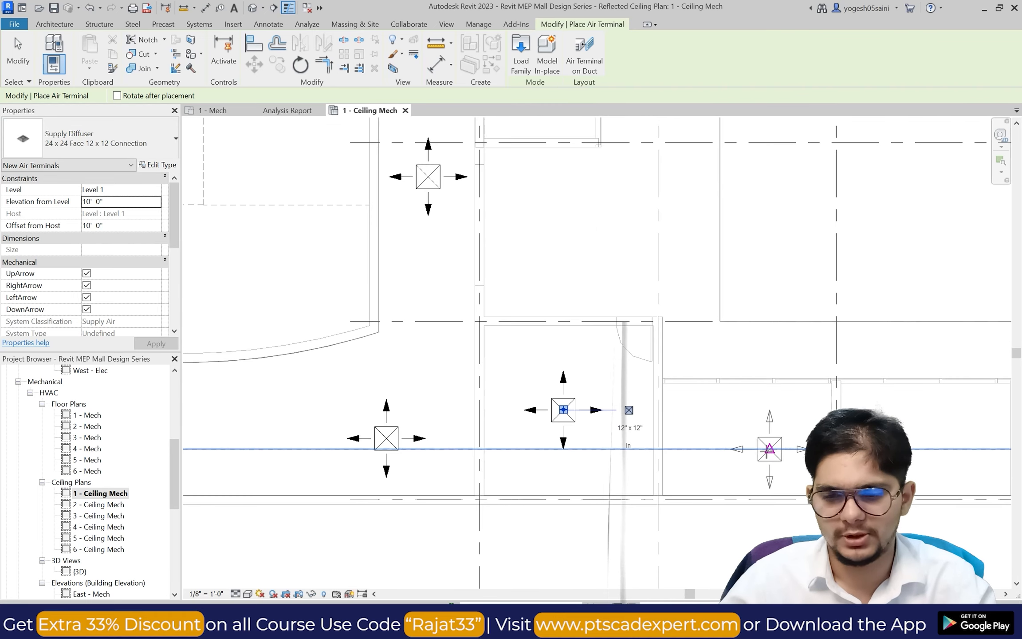
pyautogui.scroll(2, 769, 448)
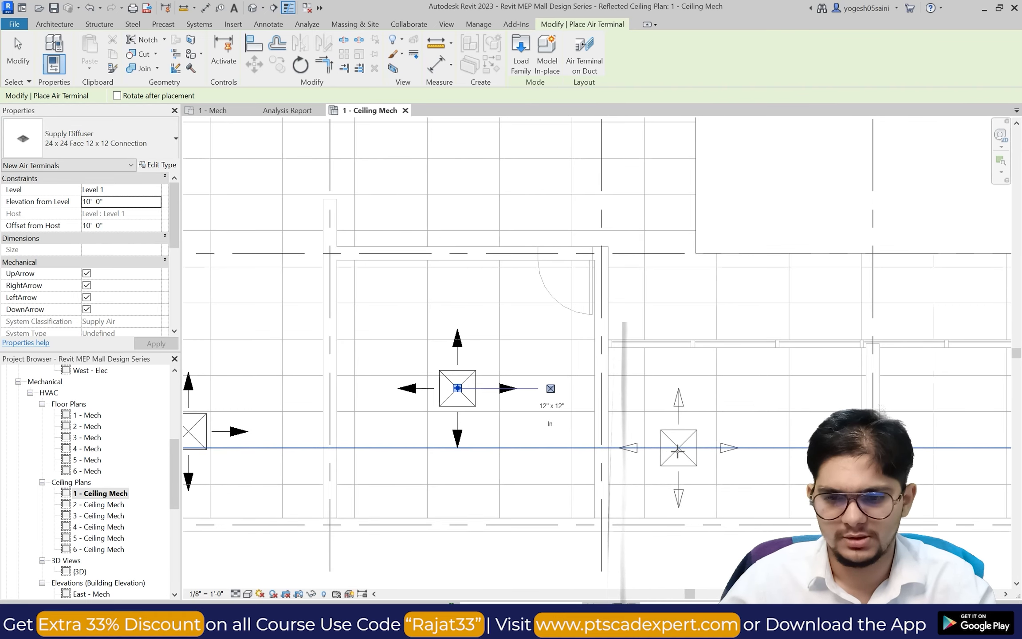
pyautogui.click(457, 388)
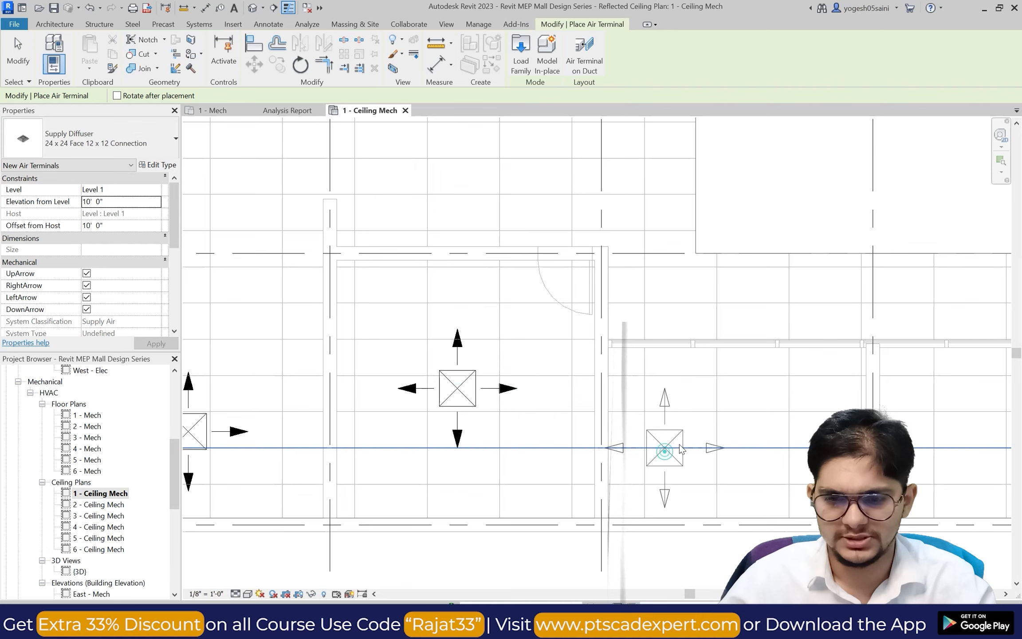
pyautogui.scroll(-5, 692, 424)
pyautogui.scroll(4, 725, 418)
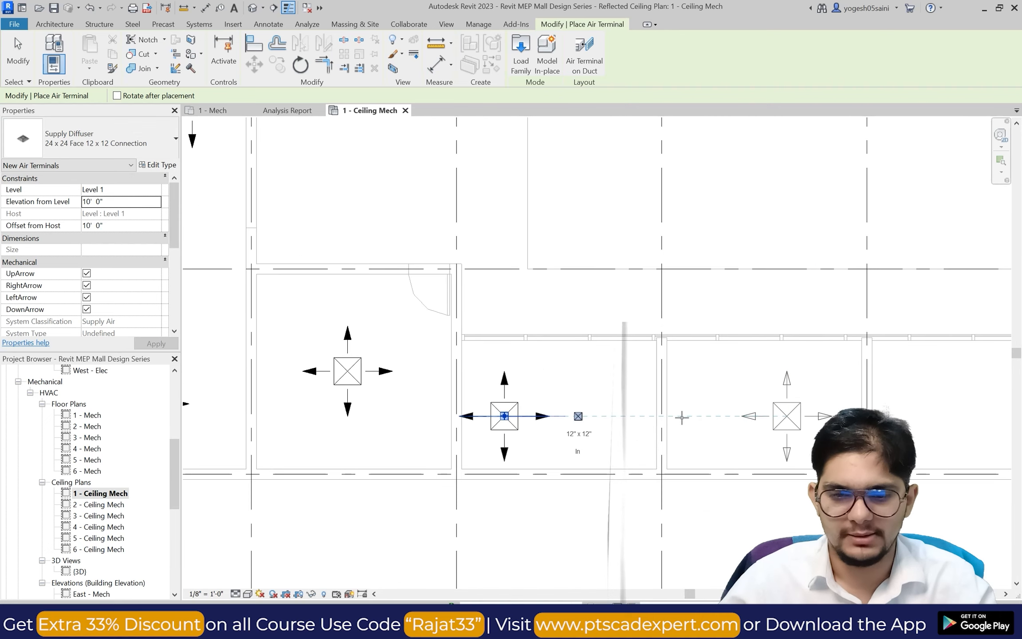
pyautogui.scroll(1, 785, 420)
pyautogui.click(678, 417)
pyautogui.scroll(-3, 739, 407)
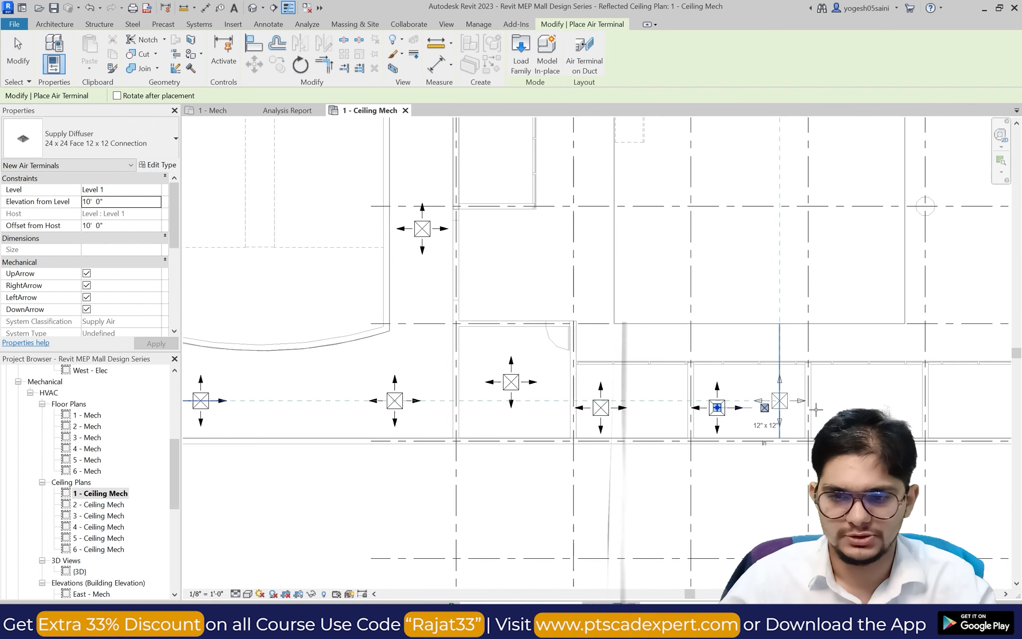
# Place one supply diffuser in each of the two rooms between grids 4 and 6, north of grid 17, in line with the existing row.
pyautogui.scroll(3, 843, 407)
pyautogui.scroll(1, 690, 411)
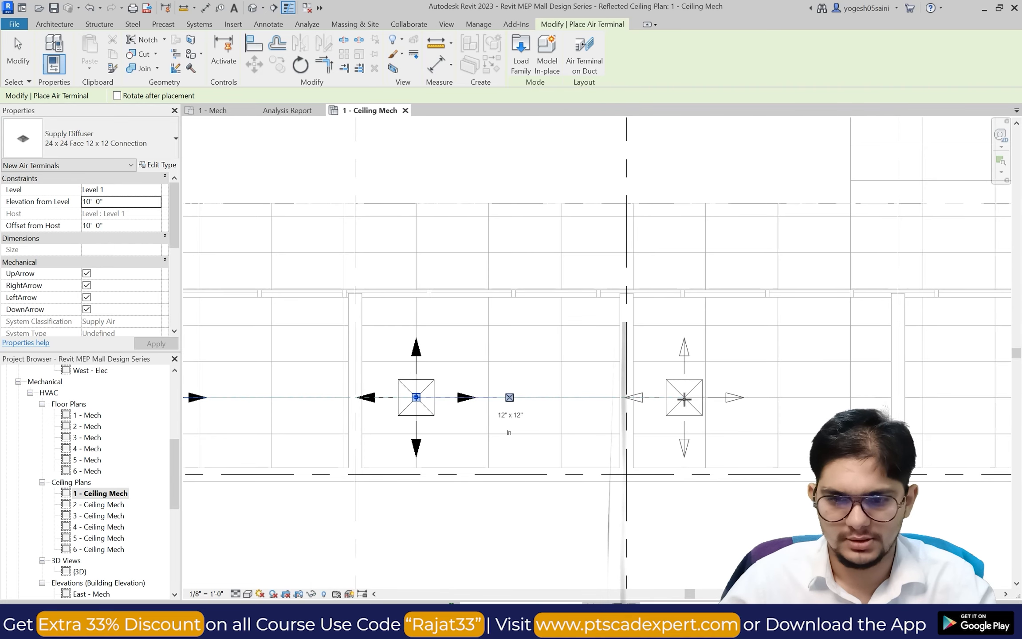
pyautogui.scroll(-3, 741, 399)
pyautogui.scroll(4, 696, 399)
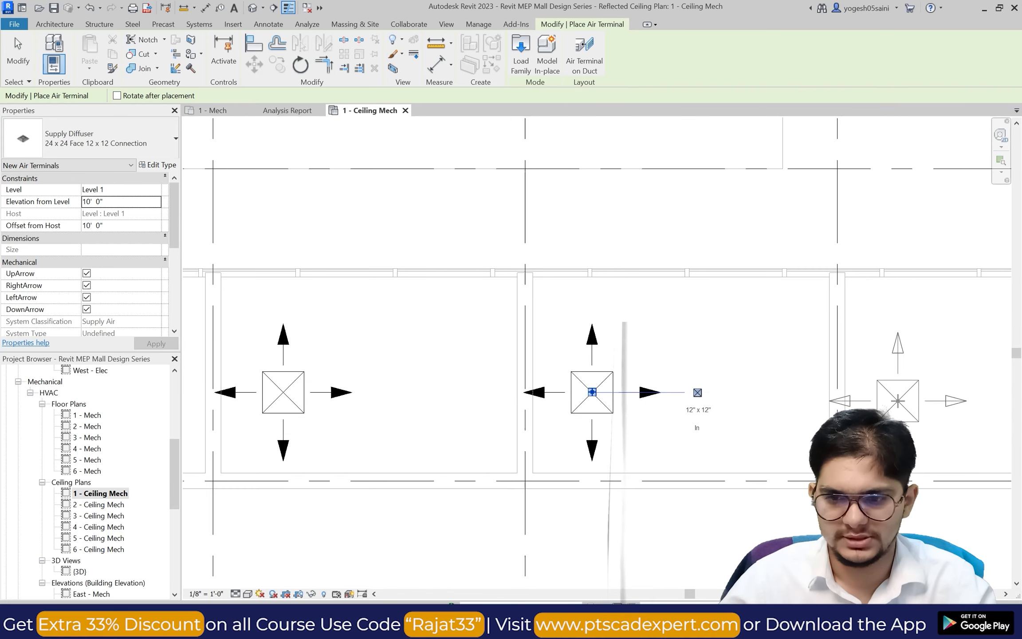
pyautogui.scroll(-5, 899, 400)
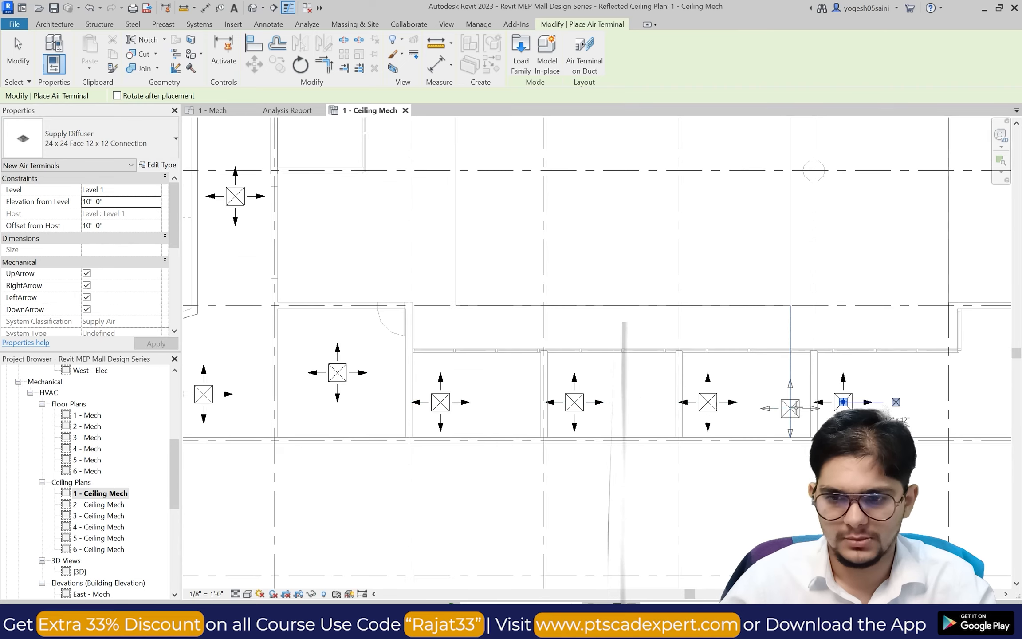
# Place a supply diffuser in the ceiling strip between grids 5 and 6, just south of grid 15.
pyautogui.scroll(4, 873, 402)
pyautogui.scroll(-5, 887, 401)
pyautogui.scroll(-4, 905, 373)
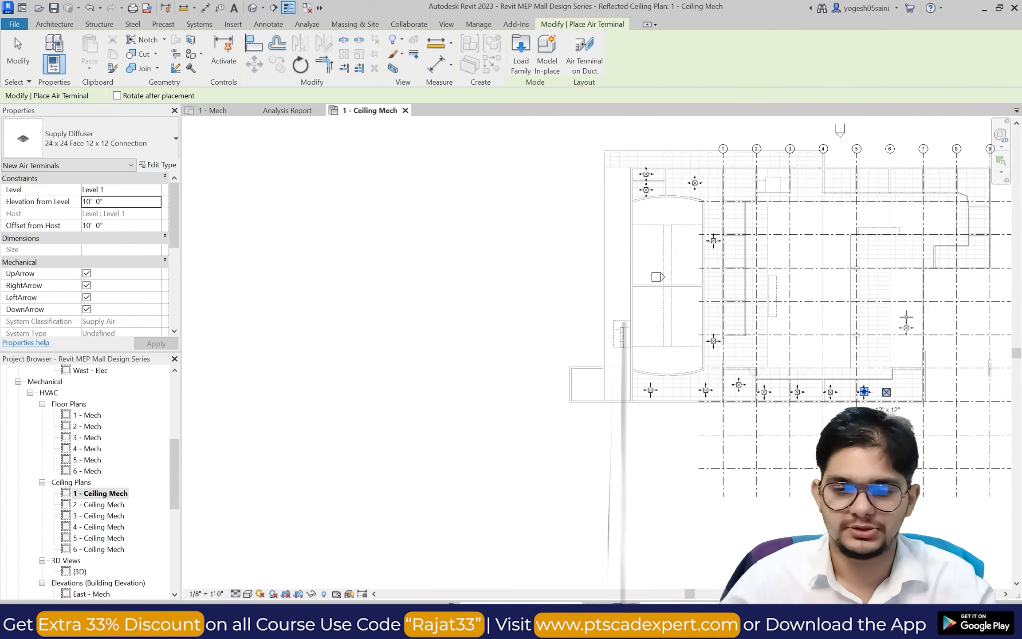
pyautogui.scroll(3, 935, 250)
pyautogui.scroll(3, 933, 251)
pyautogui.scroll(-3, 936, 253)
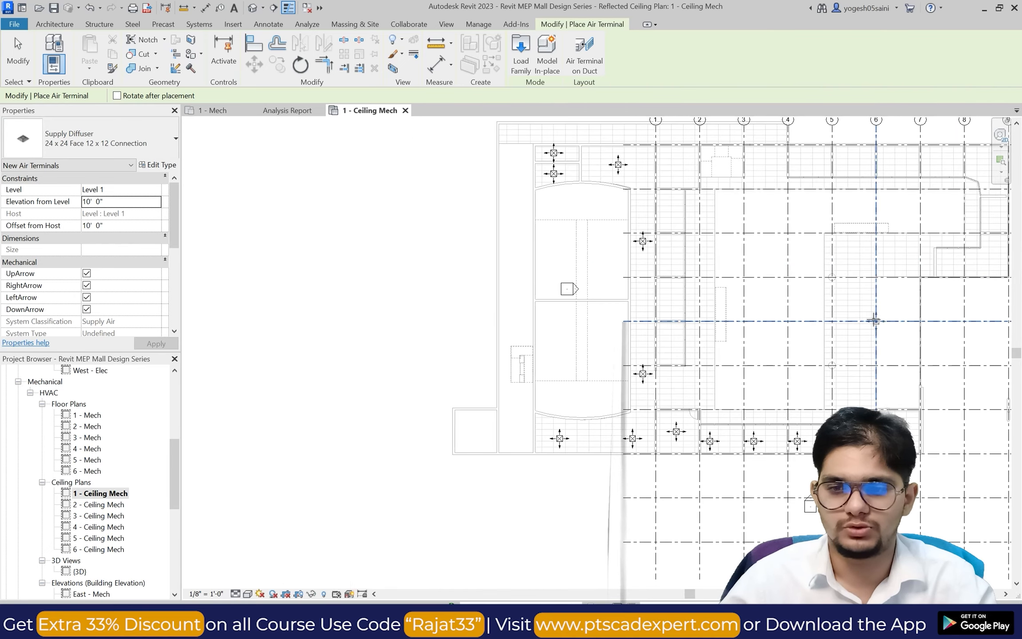
pyautogui.scroll(2, 843, 353)
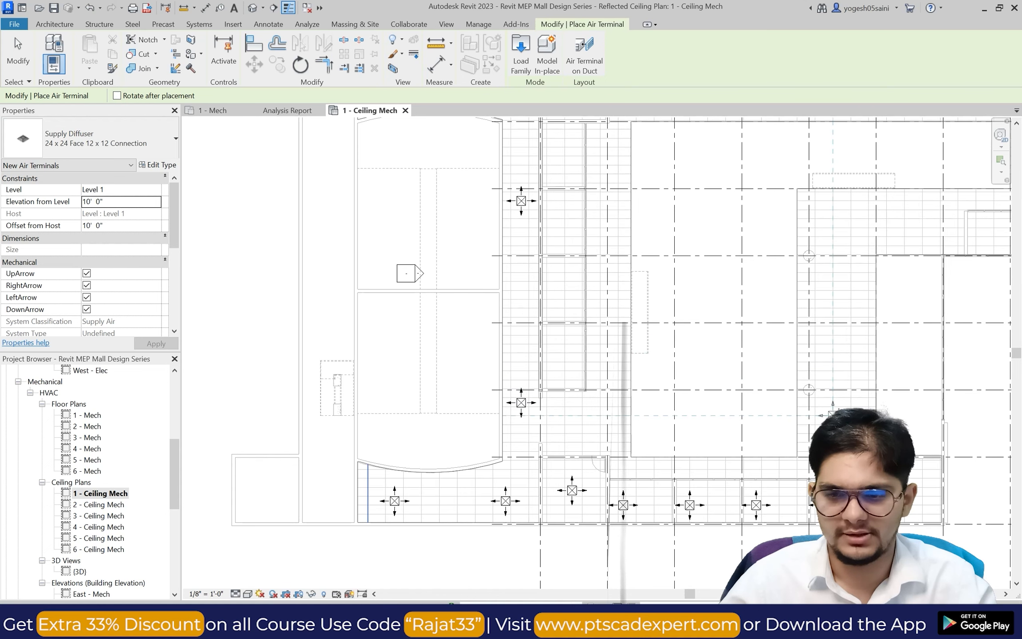
pyautogui.scroll(2, 844, 417)
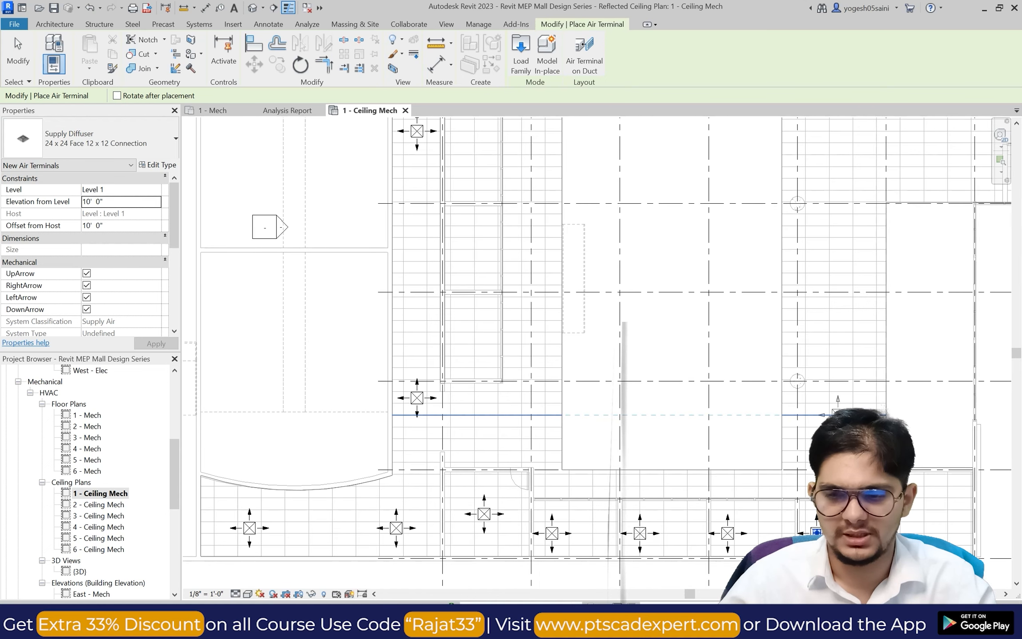
pyautogui.scroll(2, 835, 392)
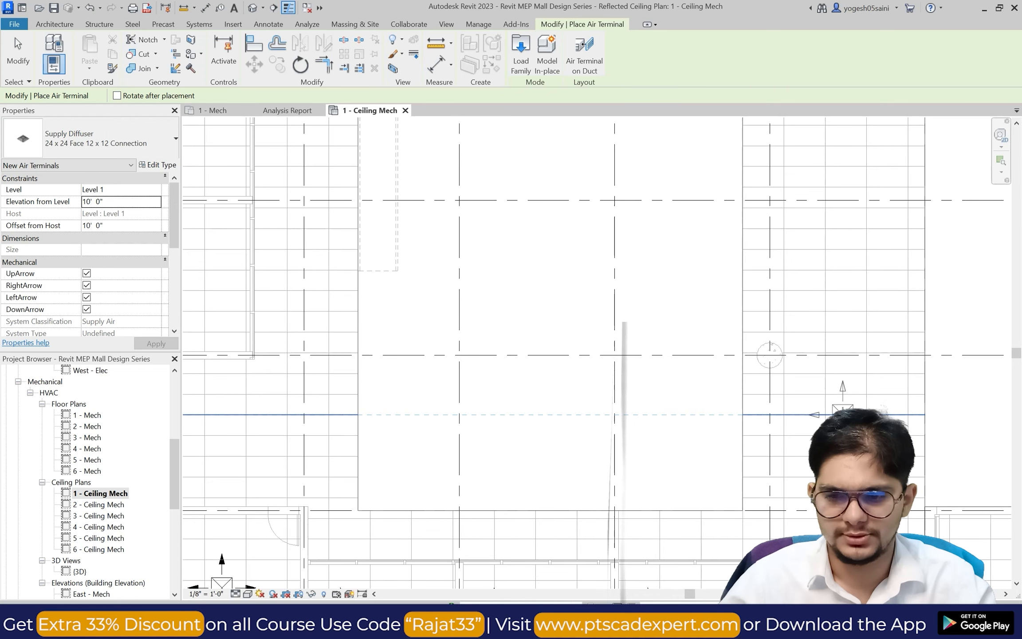
pyautogui.scroll(-2, 835, 287)
pyautogui.scroll(2, 859, 204)
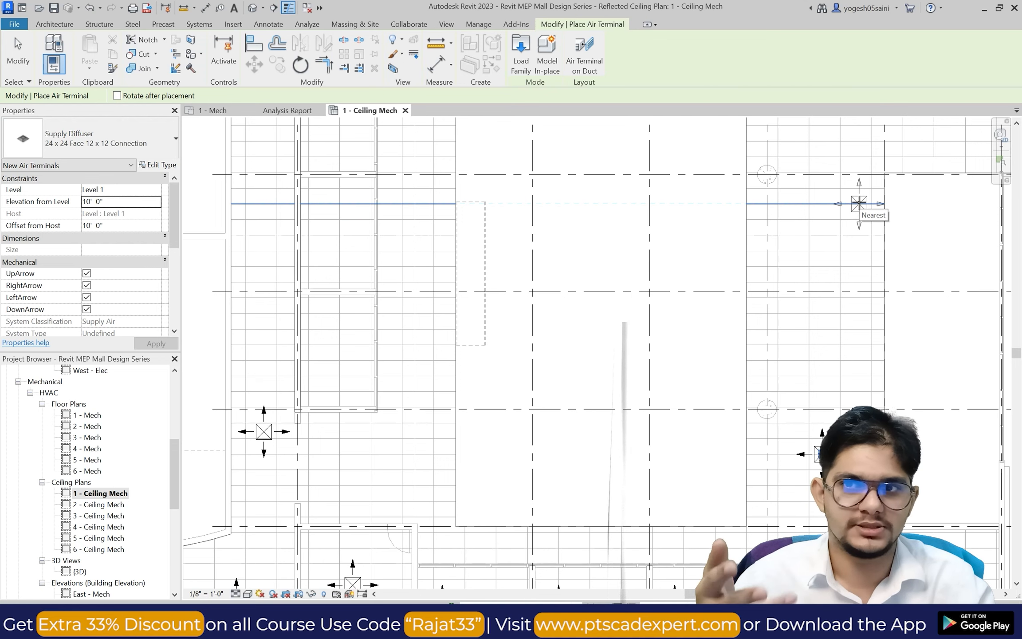
# Place two more supply diffusers in line up the strip between grids 5 and 6, one south and one north of grid 13.
pyautogui.scroll(-2, 839, 313)
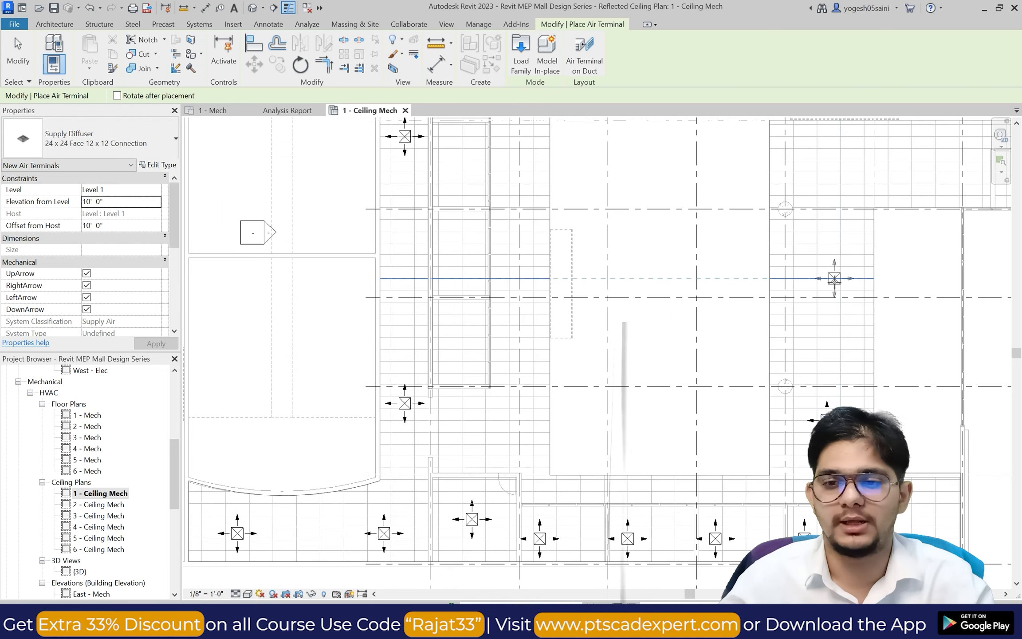
pyautogui.scroll(-1, 834, 266)
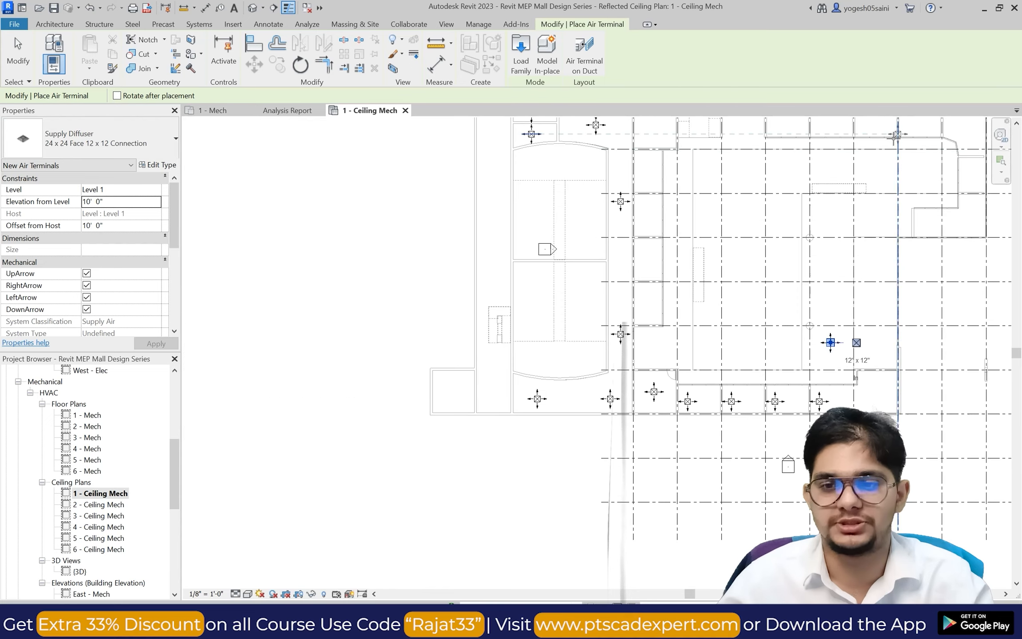
pyautogui.scroll(3, 828, 342)
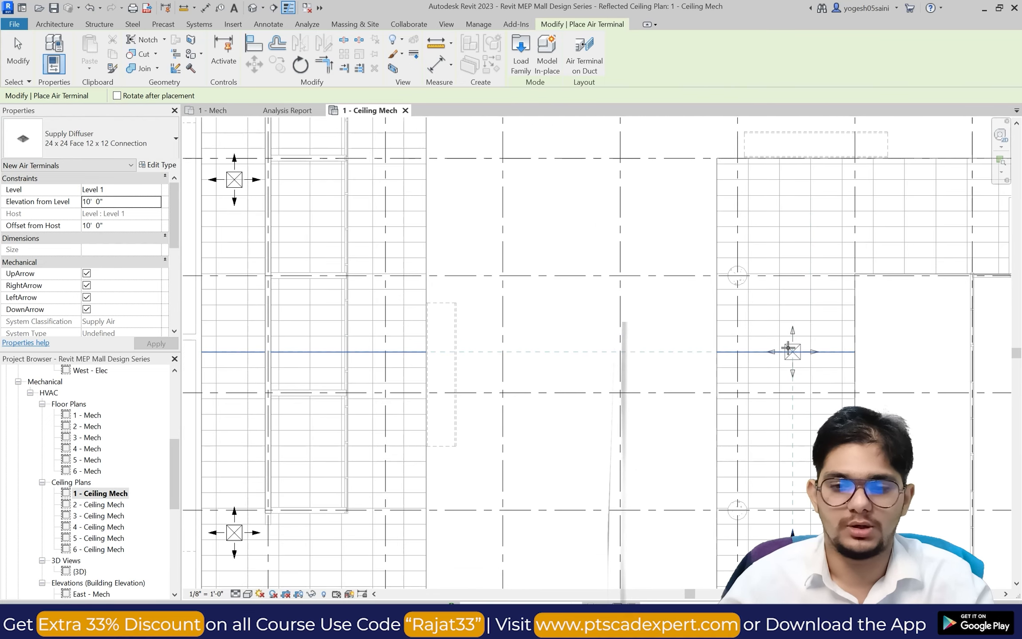
pyautogui.click(790, 350)
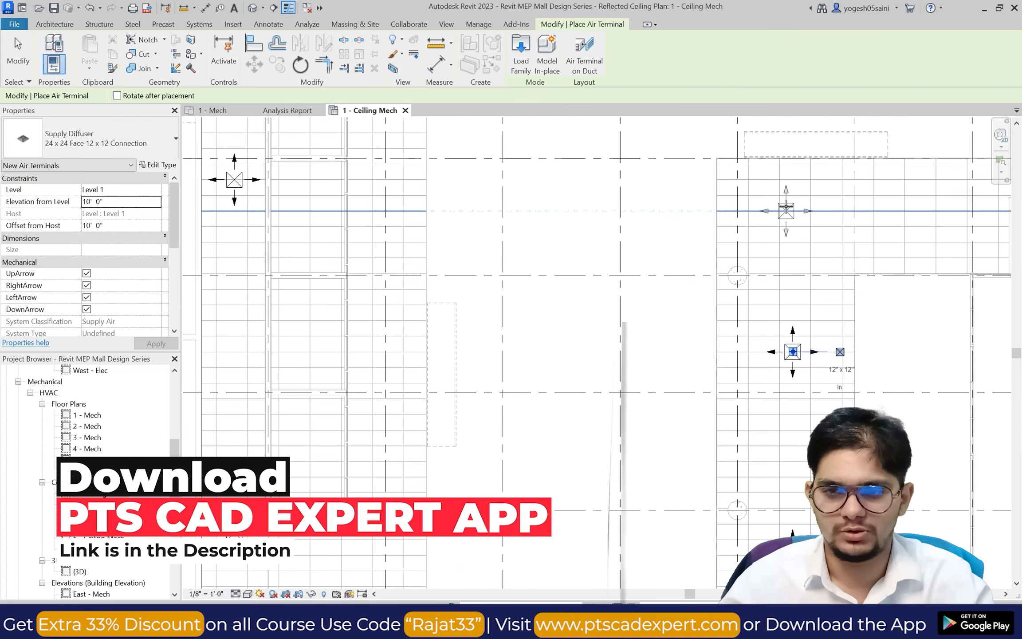
pyautogui.click(795, 208)
# Place a supply diffuser in the room just north of grid 13, between grids 7 and 8.
pyautogui.scroll(-4, 904, 237)
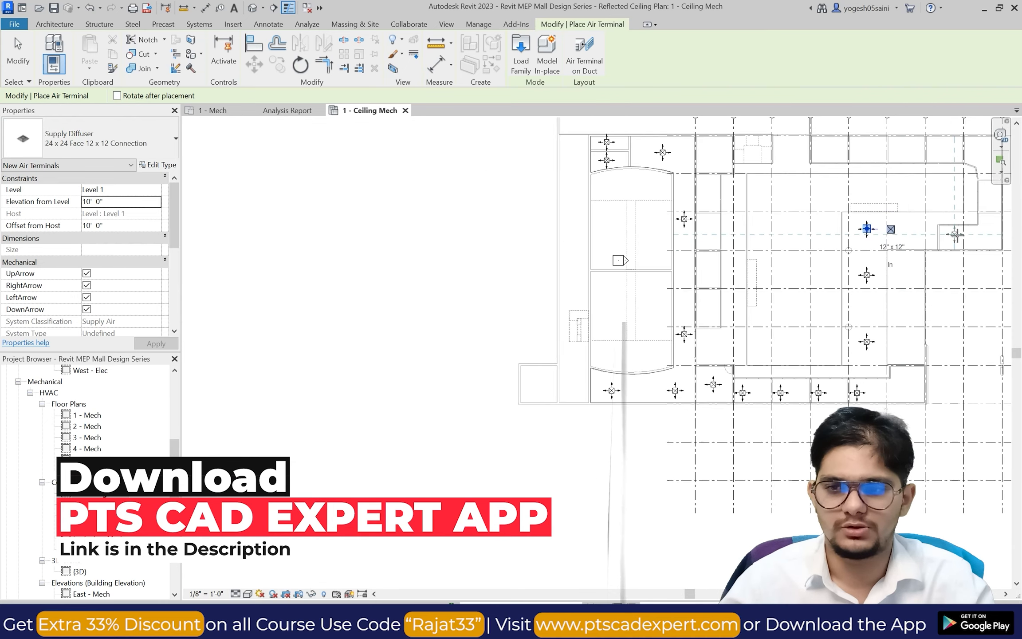
pyautogui.scroll(2, 966, 233)
pyautogui.scroll(3, 975, 241)
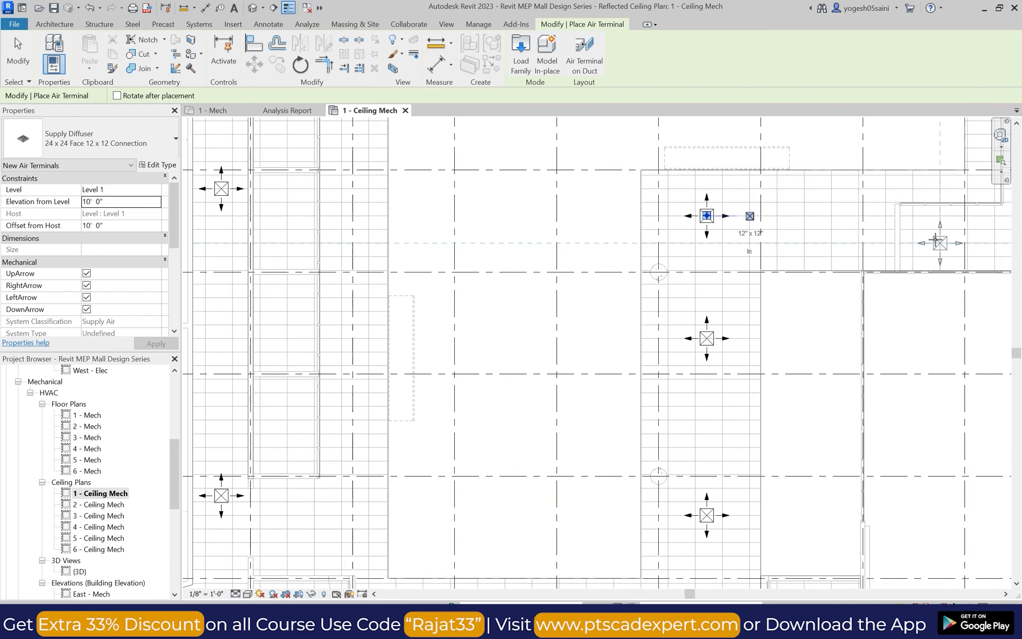
pyautogui.click(939, 241)
# Place two supply diffusers between grids 8 and 9, one between grids 11 and 12 and one between grids 10 and 11.
pyautogui.scroll(-5, 911, 265)
pyautogui.scroll(-3, 911, 266)
pyautogui.moveTo(898, 249); pyautogui.dragTo(647, 332, button='middle')
pyautogui.scroll(5, 715, 323)
pyautogui.moveTo(680, 270); pyautogui.dragTo(681, 270, button='middle')
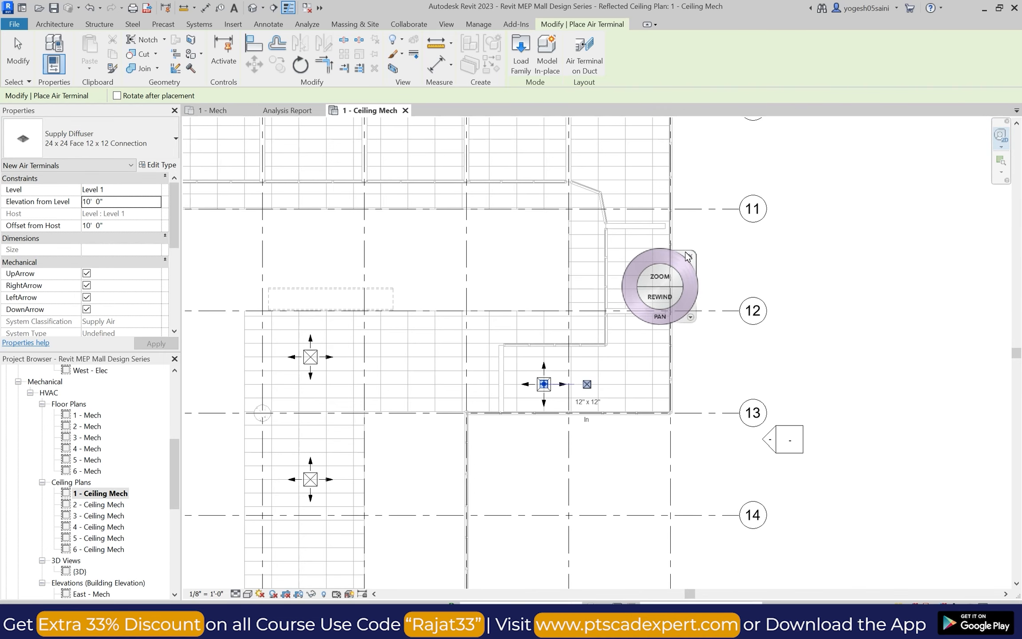
pyautogui.press('Escape')
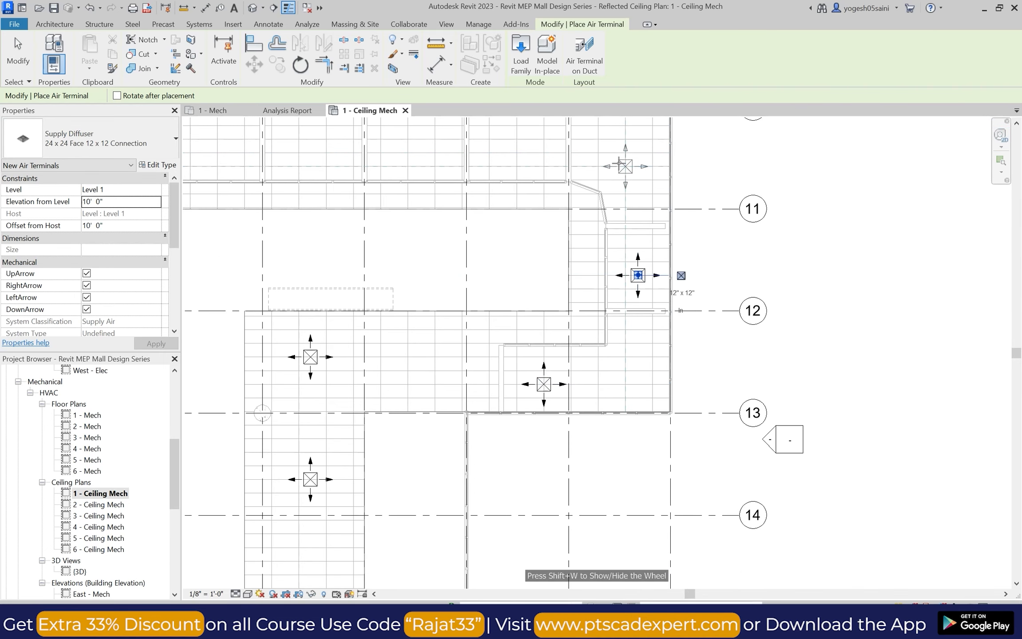
pyautogui.scroll(-2, 589, 164)
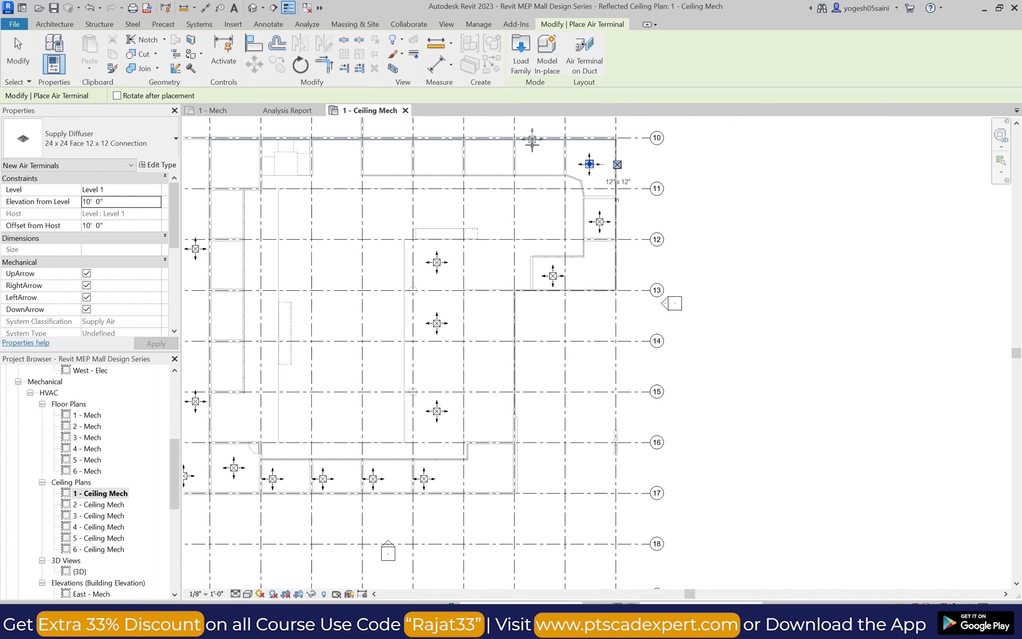
# Place one supply diffuser in each of the five bays between grids 3 and 8, in line between grids 10 and 11.
pyautogui.scroll(3, 684, 196)
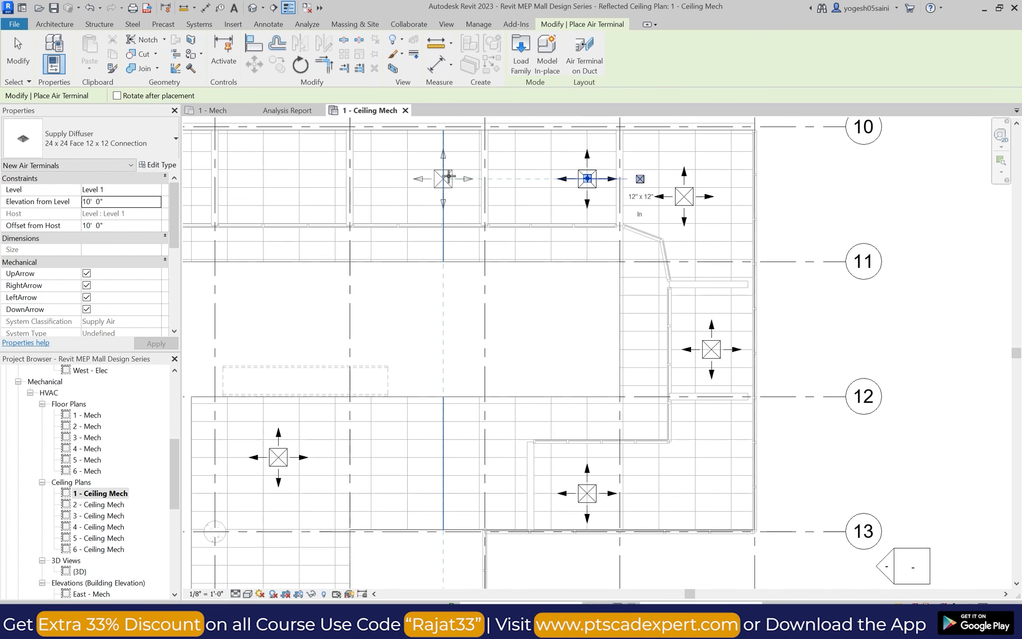
pyautogui.scroll(2, 594, 173)
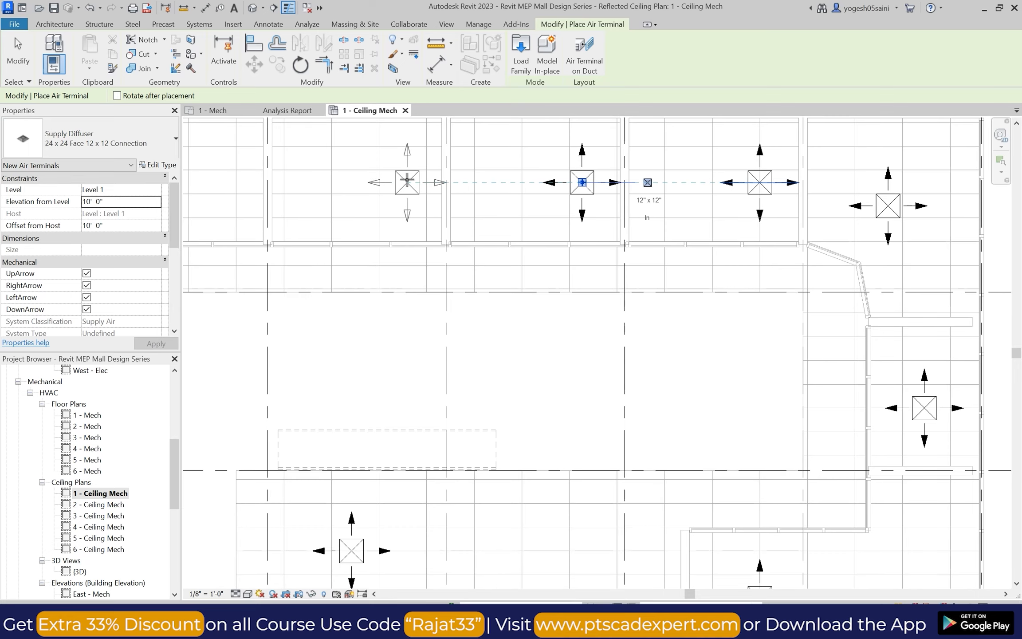
pyautogui.scroll(-3, 363, 200)
pyautogui.scroll(3, 295, 191)
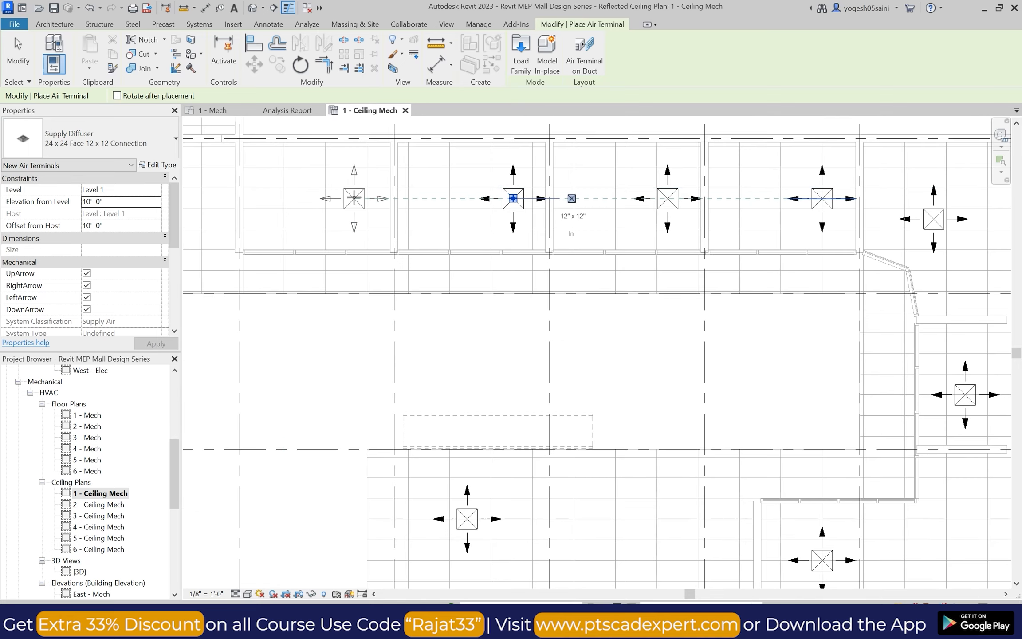
pyautogui.scroll(-3, 357, 199)
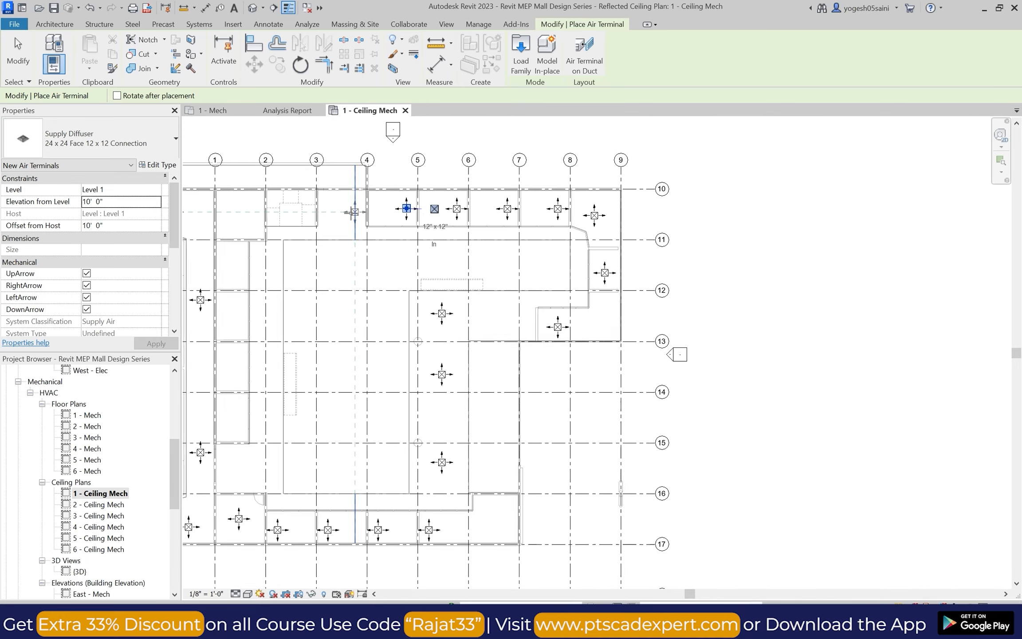
pyautogui.scroll(3, 331, 202)
pyautogui.scroll(-3, 354, 208)
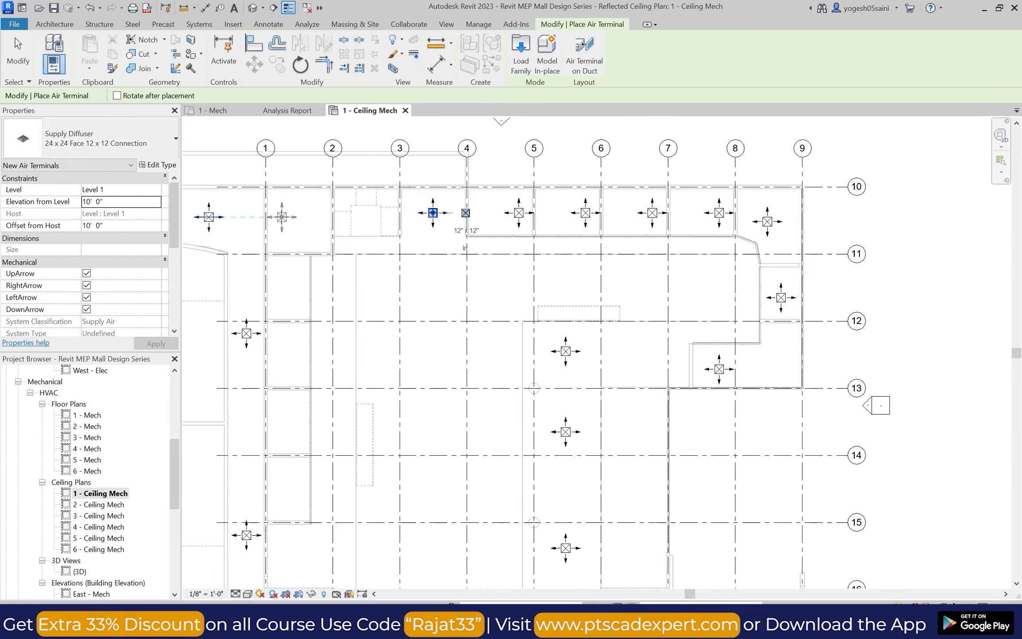
# Place a supply diffuser in the room between grids 1 and 2 south of grid 10, and another in the room below grid 11.
pyautogui.scroll(3, 305, 217)
pyautogui.scroll(2, 305, 218)
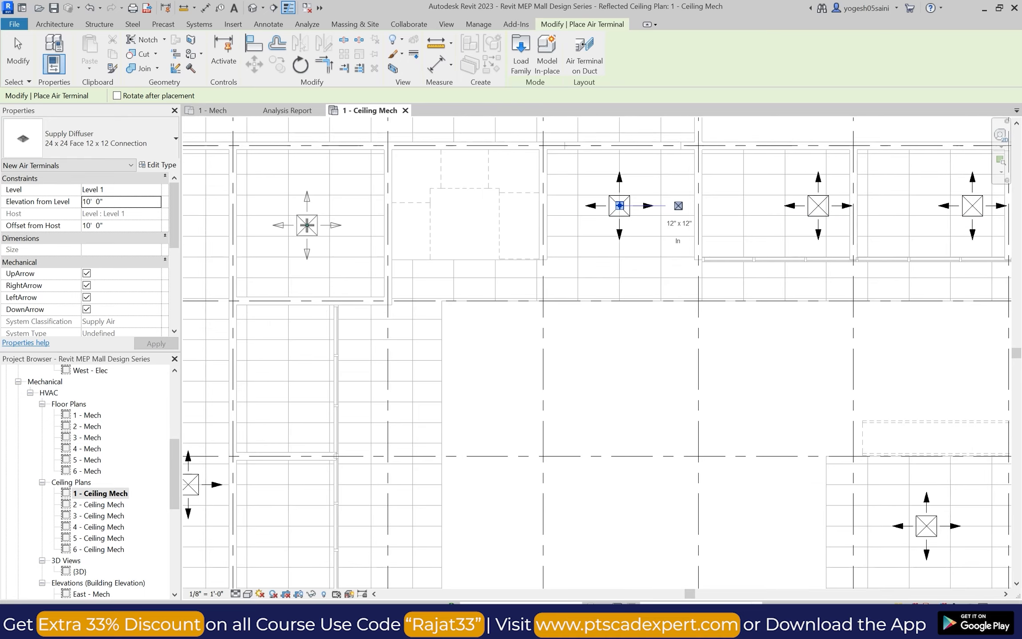
pyautogui.scroll(-3, 378, 219)
pyautogui.scroll(4, 373, 254)
pyautogui.scroll(-3, 406, 235)
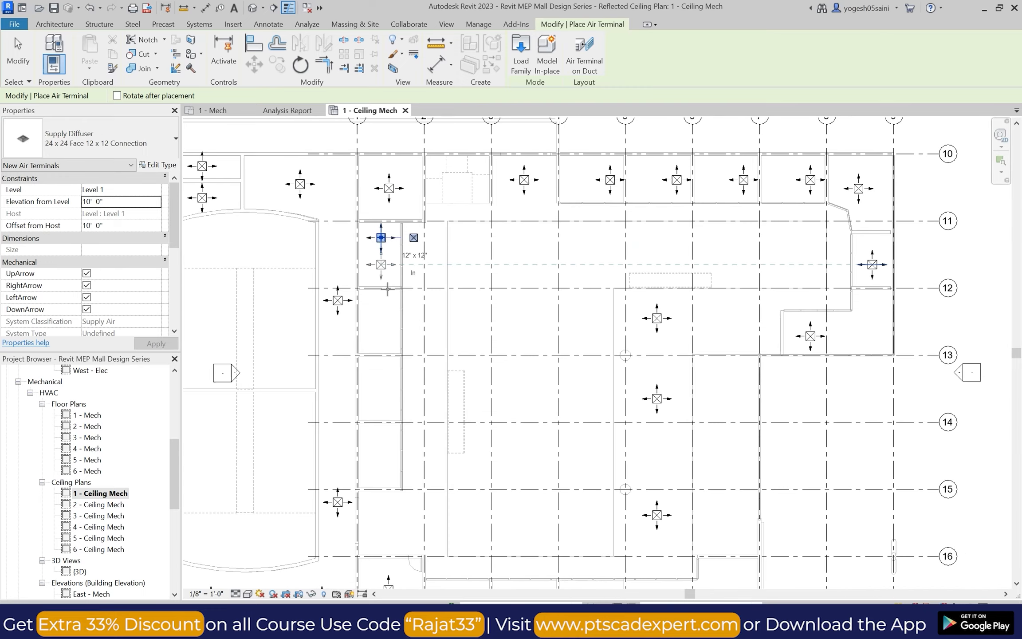
# Place one supply diffuser in each of the three rooms just east of grid 1 between grids 12 and 15, aligned vertically.
pyautogui.scroll(3, 371, 153)
pyautogui.scroll(-3, 396, 300)
pyautogui.scroll(4, 395, 301)
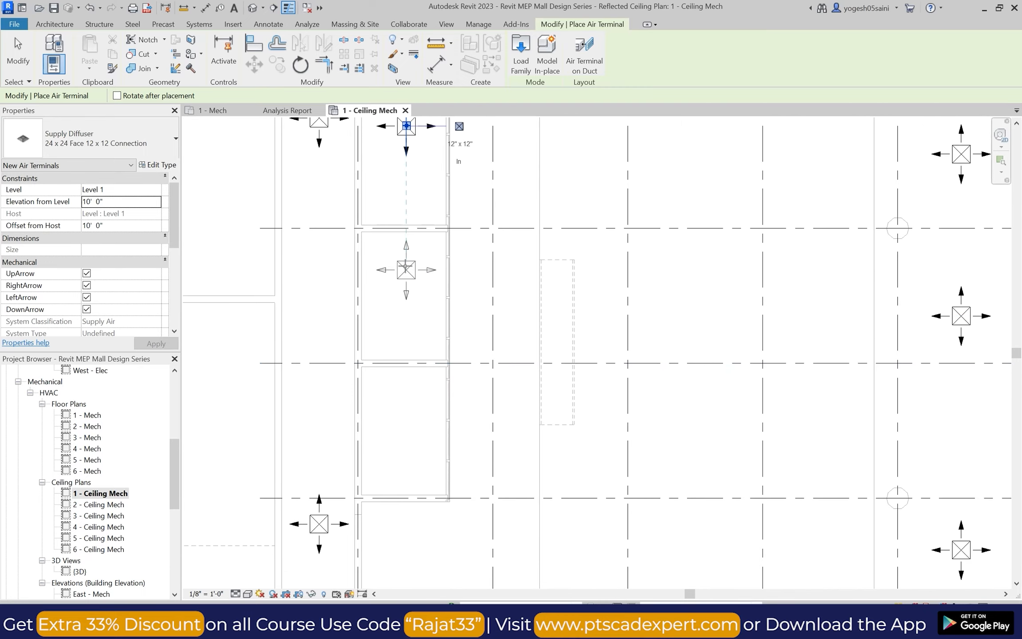
pyautogui.scroll(2, 406, 255)
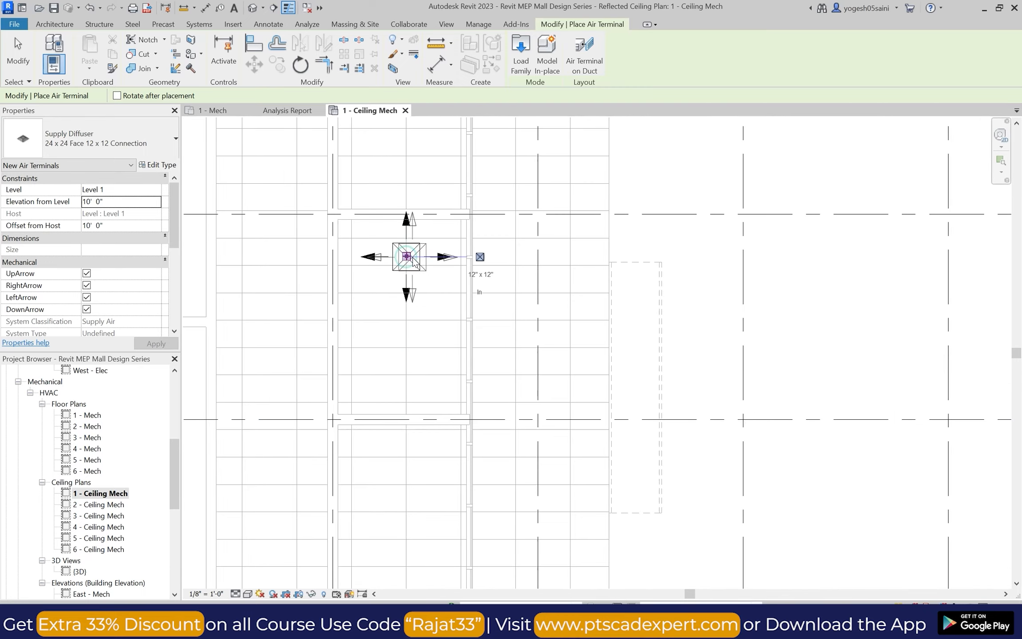
pyautogui.scroll(-3, 417, 199)
pyautogui.scroll(3, 420, 230)
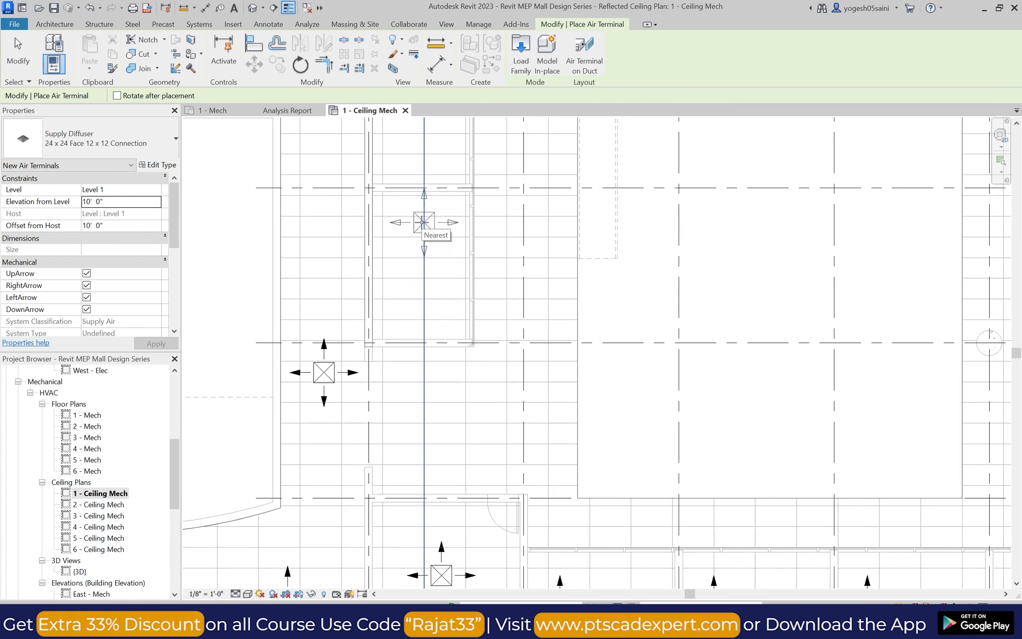
# Place a supply diffuser in the ceiling area between grids 1 and 2 and grids 15 and 16, and finish placing air terminals.
pyautogui.scroll(-4, 424, 222)
pyautogui.scroll(-2, 486, 342)
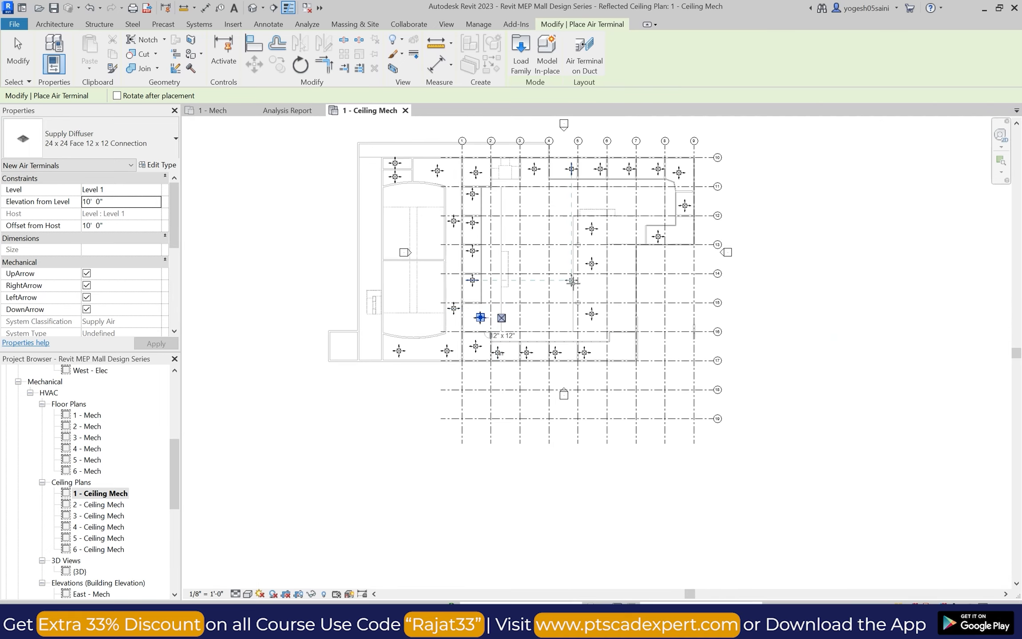
pyautogui.scroll(2, 593, 253)
pyautogui.press('Escape')
pyautogui.scroll(-3, 548, 313)
pyautogui.scroll(2, 612, 233)
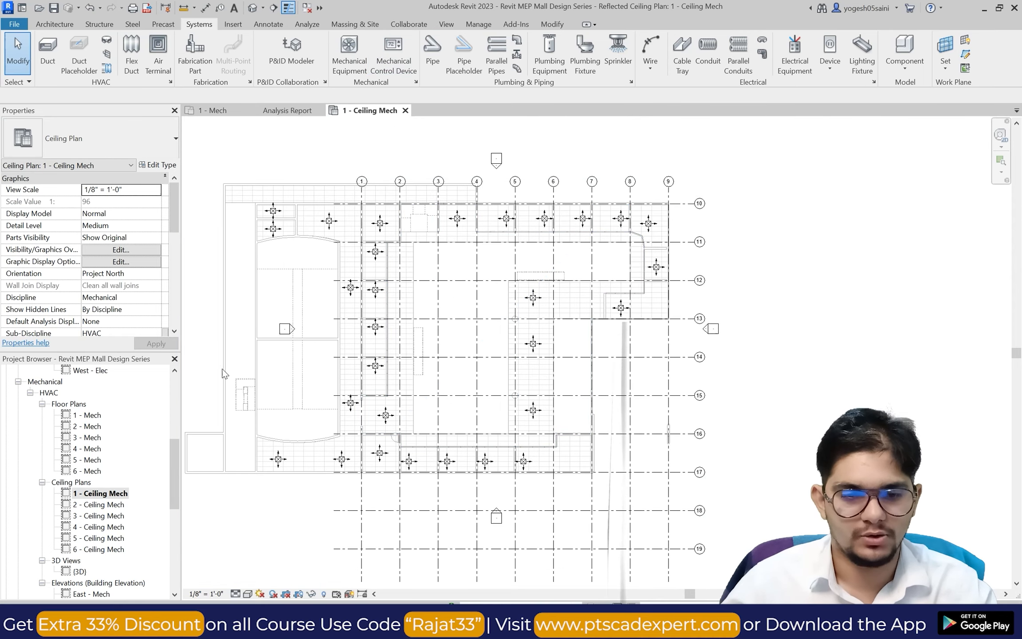
# Open the Level 2 mechanical ceiling plan and bring the whole floor into view.
pyautogui.doubleClick(103, 506)
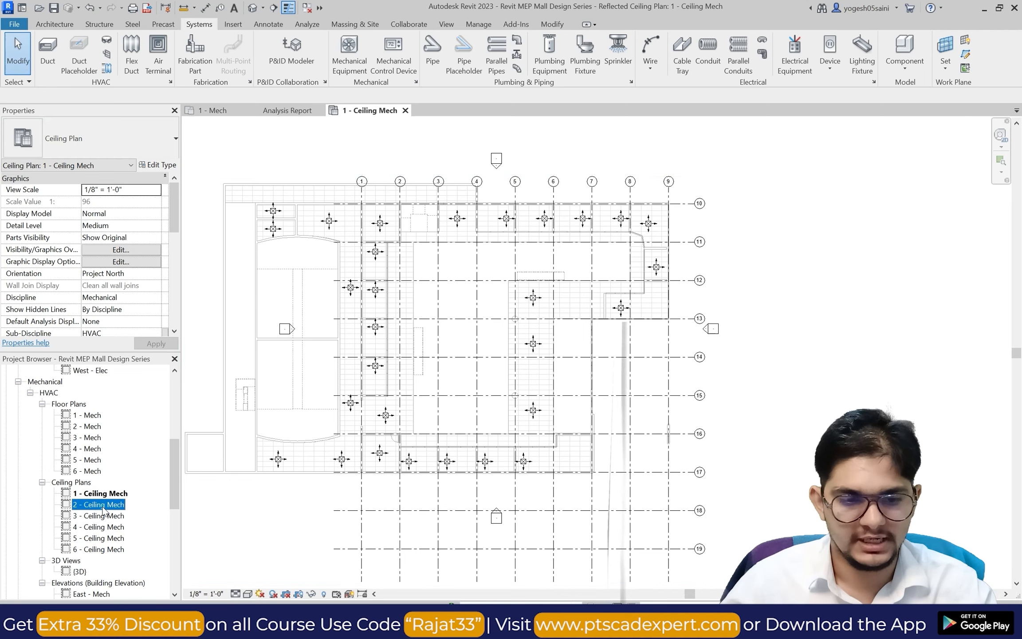
pyautogui.scroll(-1, 441, 340)
pyautogui.scroll(1, 325, 252)
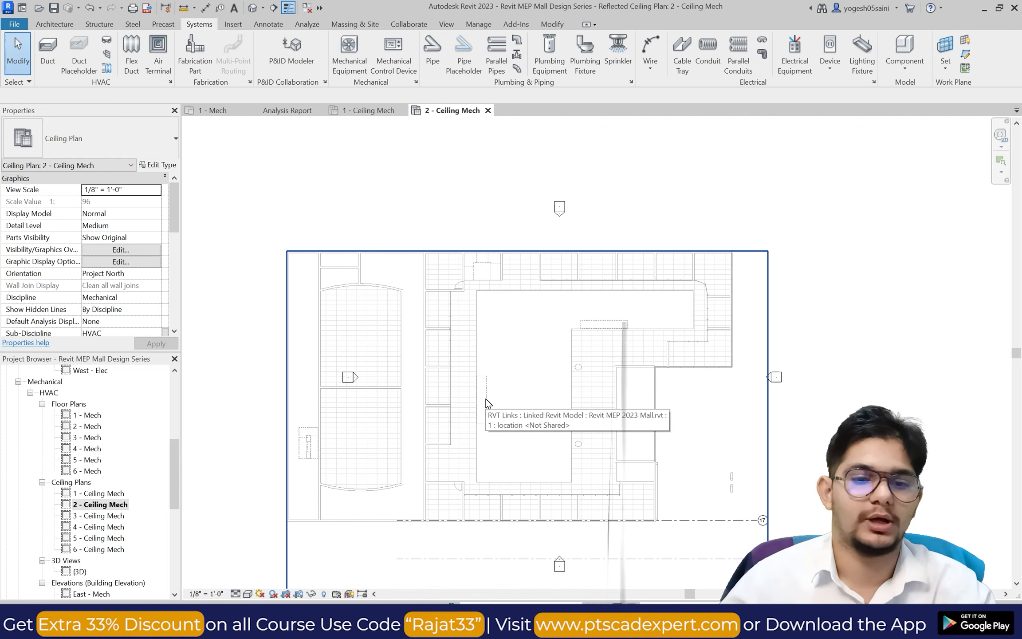
pyautogui.scroll(1, 348, 326)
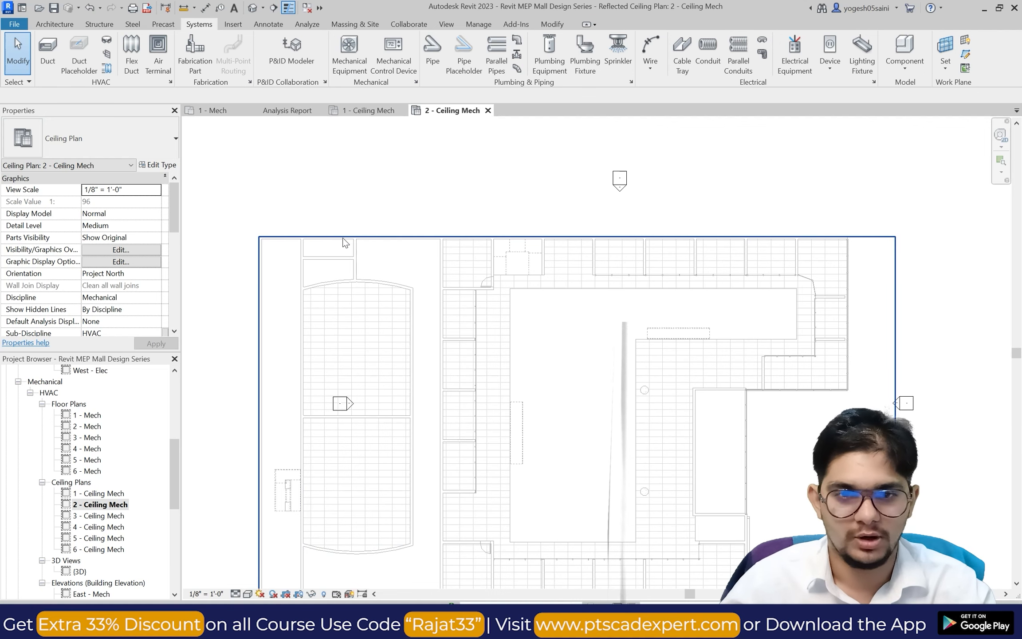
pyautogui.scroll(-1, 330, 252)
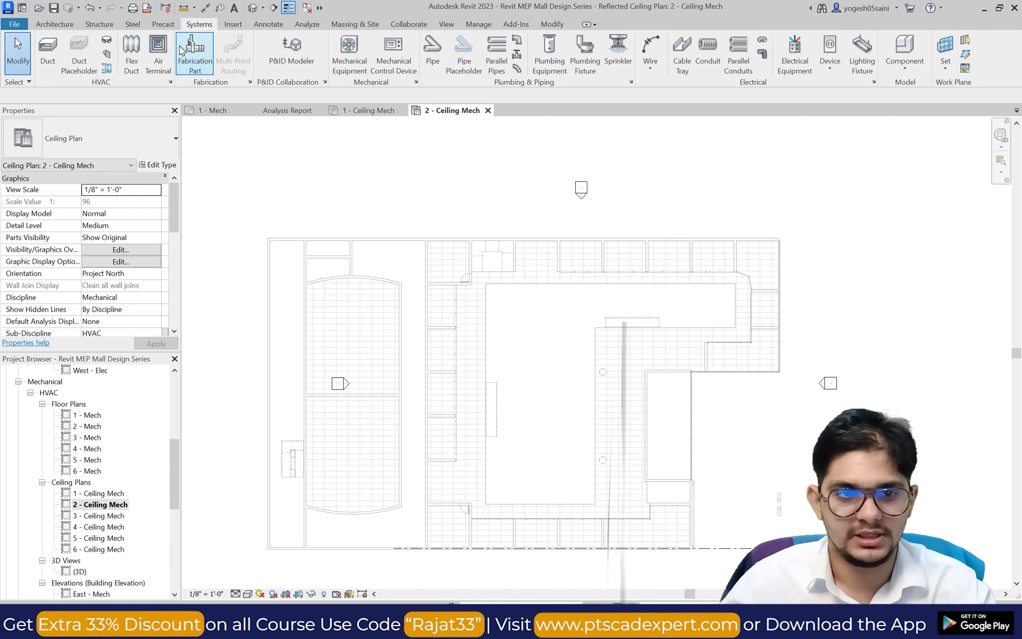
# Place four 24 x 24 supply diffusers at 10' 0" elevation in a rectangular layout in the northern curved-wall hall.
pyautogui.click(158, 52)
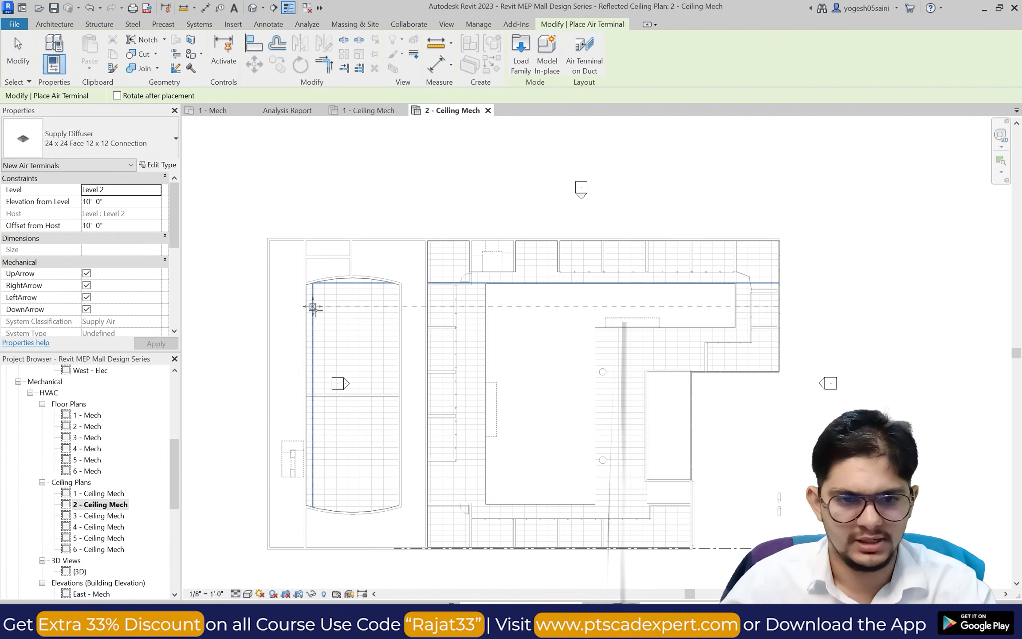
pyautogui.scroll(3, 312, 304)
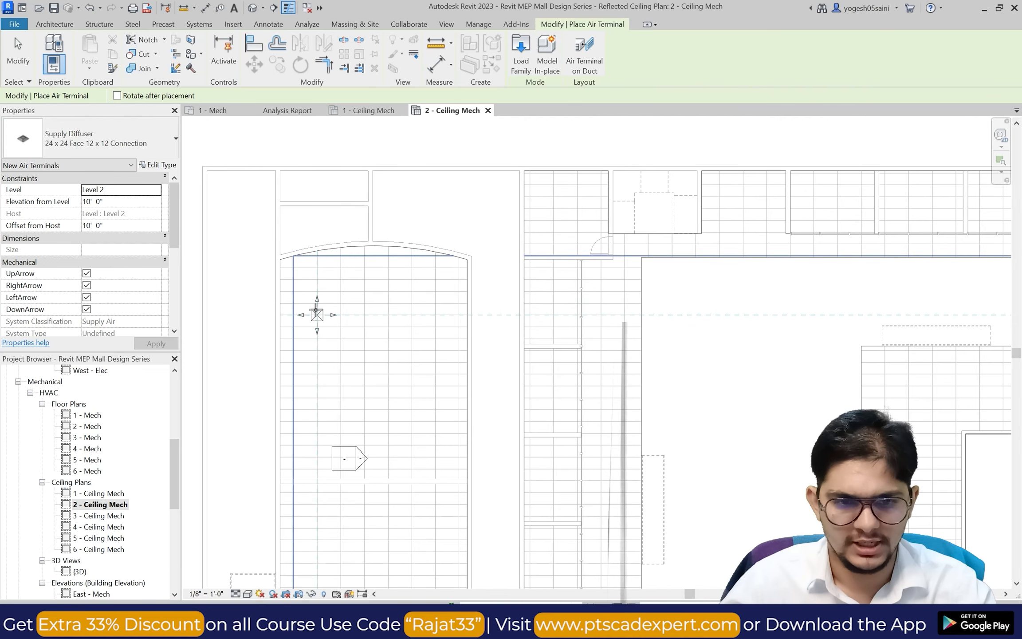
pyautogui.scroll(2, 315, 305)
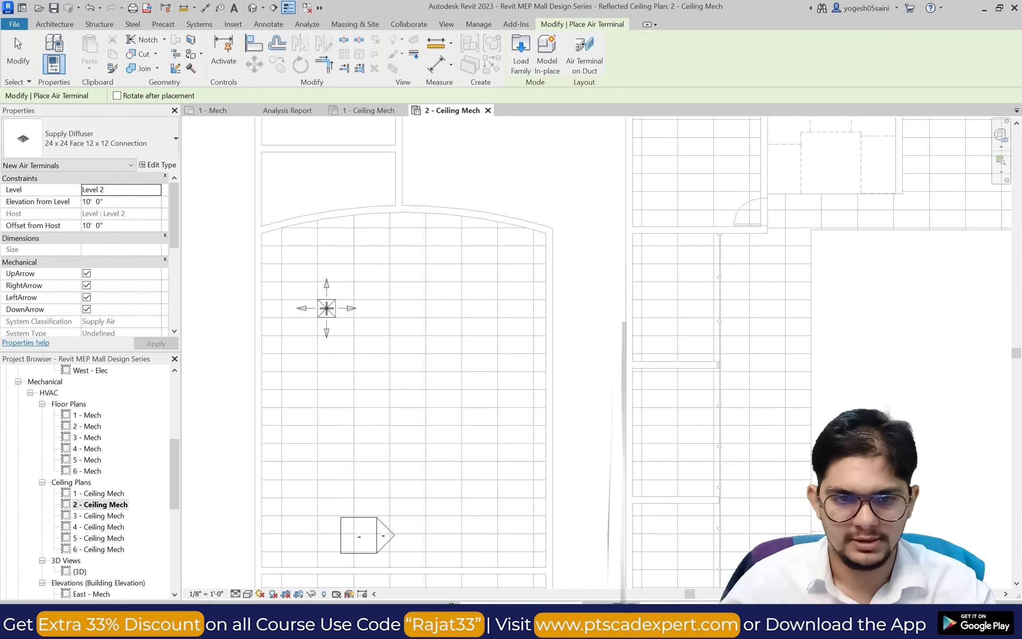
pyautogui.click(317, 299)
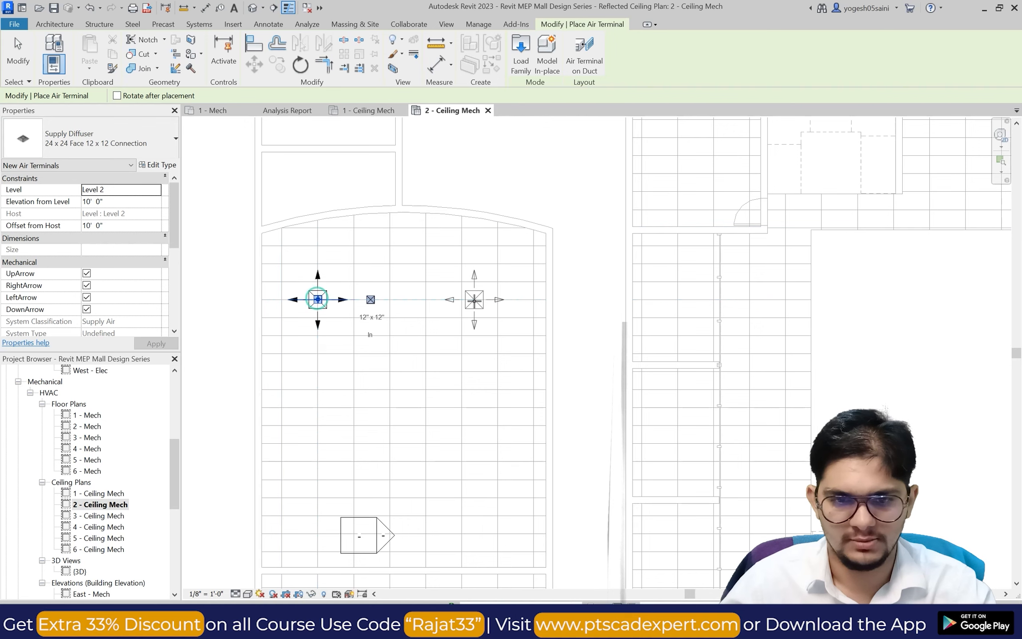
pyautogui.click(494, 299)
pyautogui.scroll(-2, 408, 347)
pyautogui.scroll(2, 356, 433)
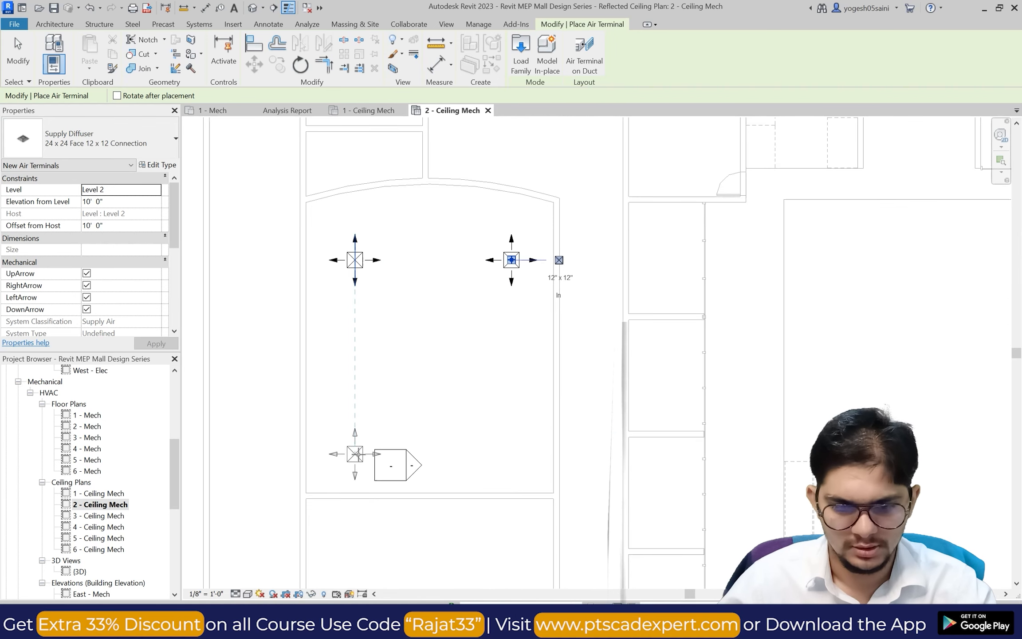
pyautogui.click(354, 447)
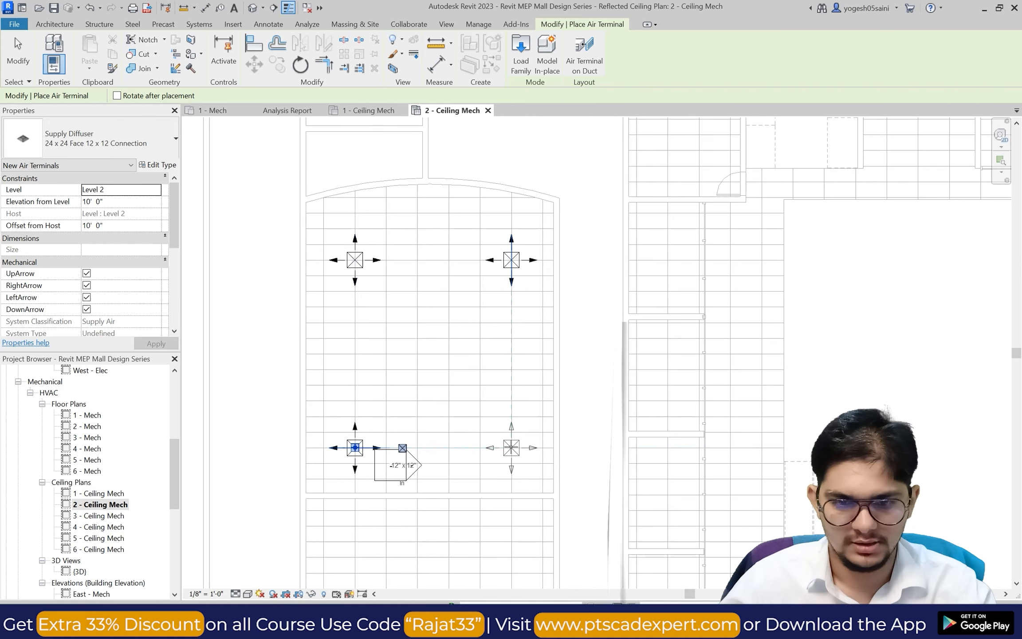
pyautogui.click(512, 447)
# Place four supply diffusers in the southern curved-wall hall, aligned with the columns of the northern hall's diffusers, and finish placing air terminals.
pyautogui.scroll(-2, 443, 377)
pyautogui.scroll(2, 395, 457)
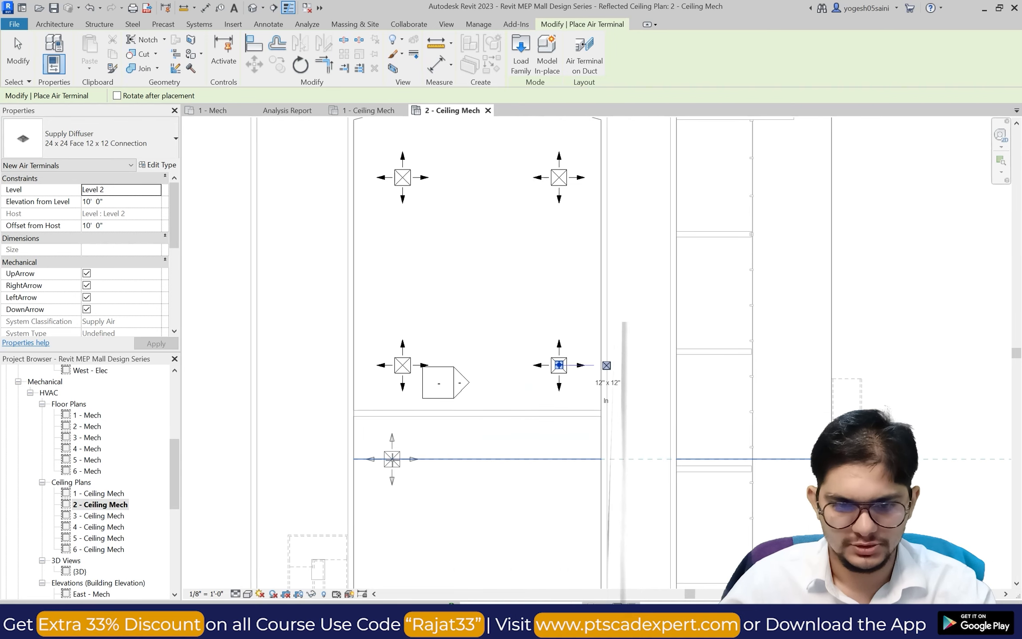
pyautogui.click(400, 456)
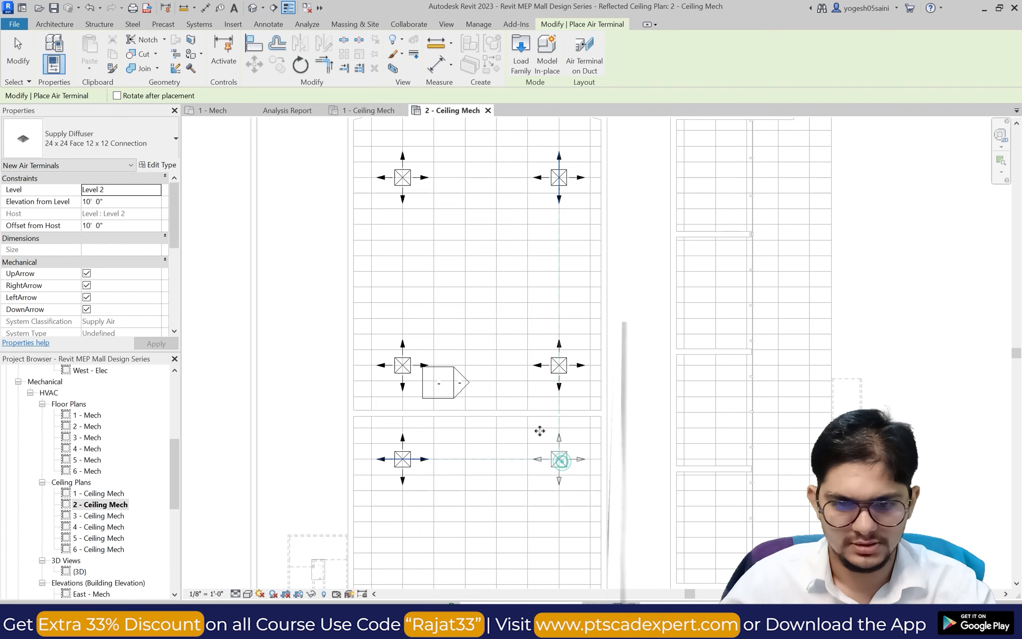
pyautogui.click(558, 457)
pyautogui.scroll(-2, 487, 493)
pyautogui.scroll(2, 474, 528)
pyautogui.scroll(-1, 488, 526)
pyautogui.scroll(1, 461, 537)
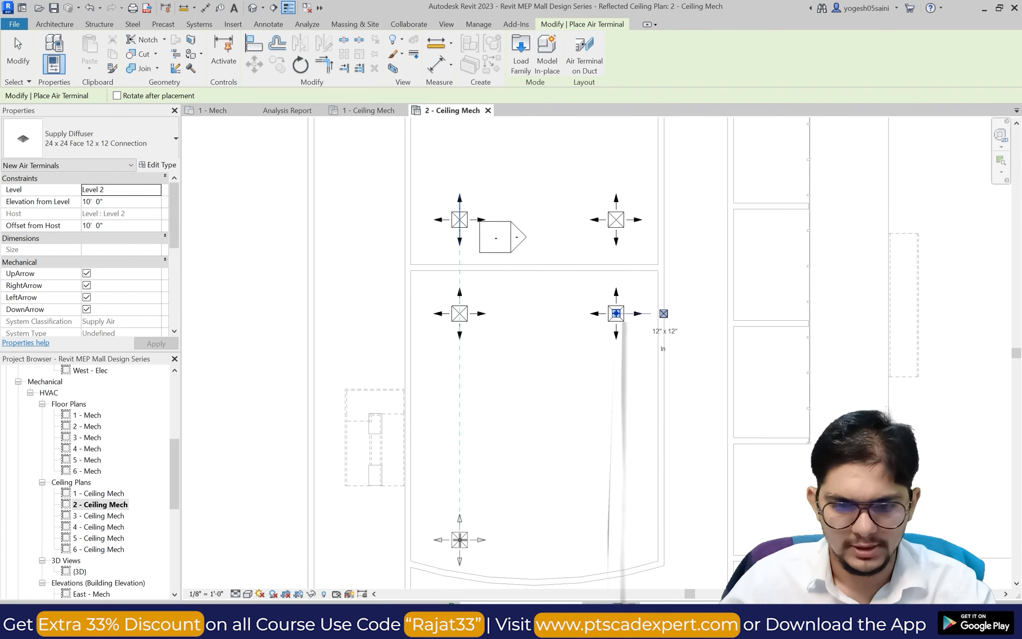
pyautogui.click(459, 532)
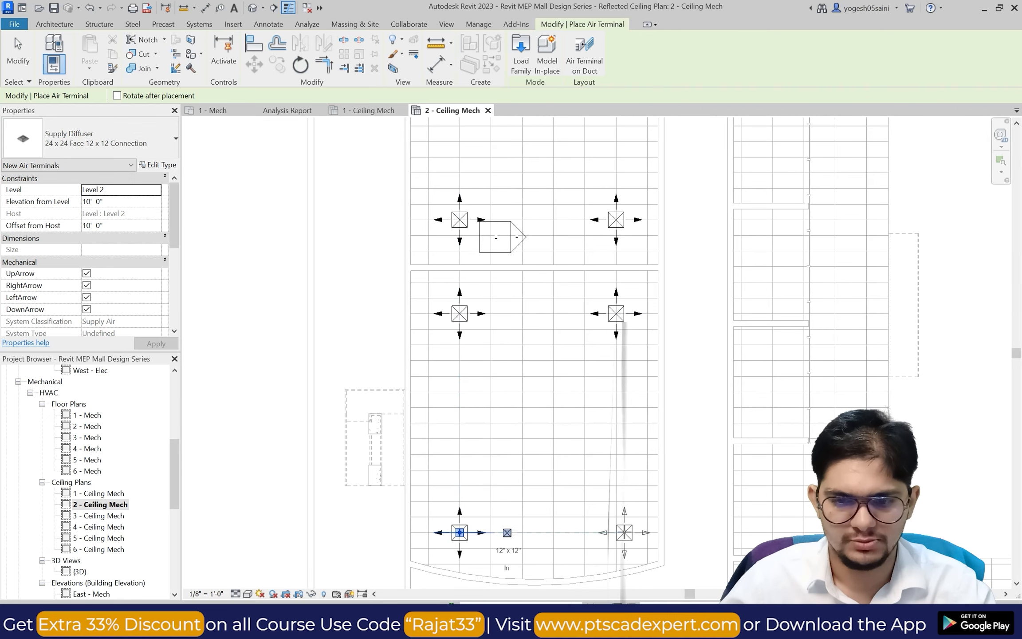
pyautogui.scroll(-4, 599, 473)
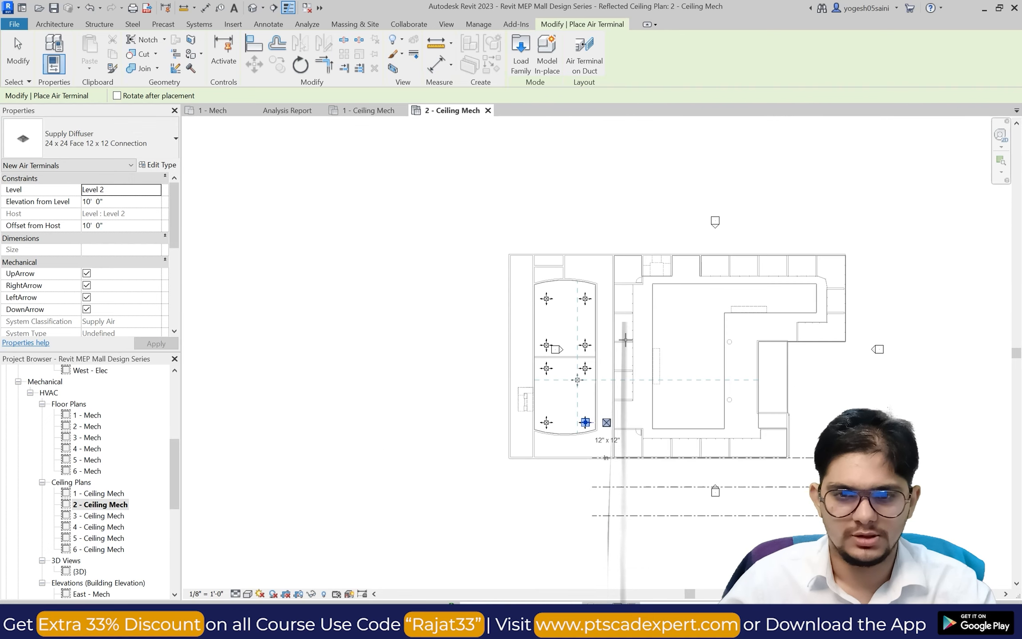
pyautogui.press('Escape')
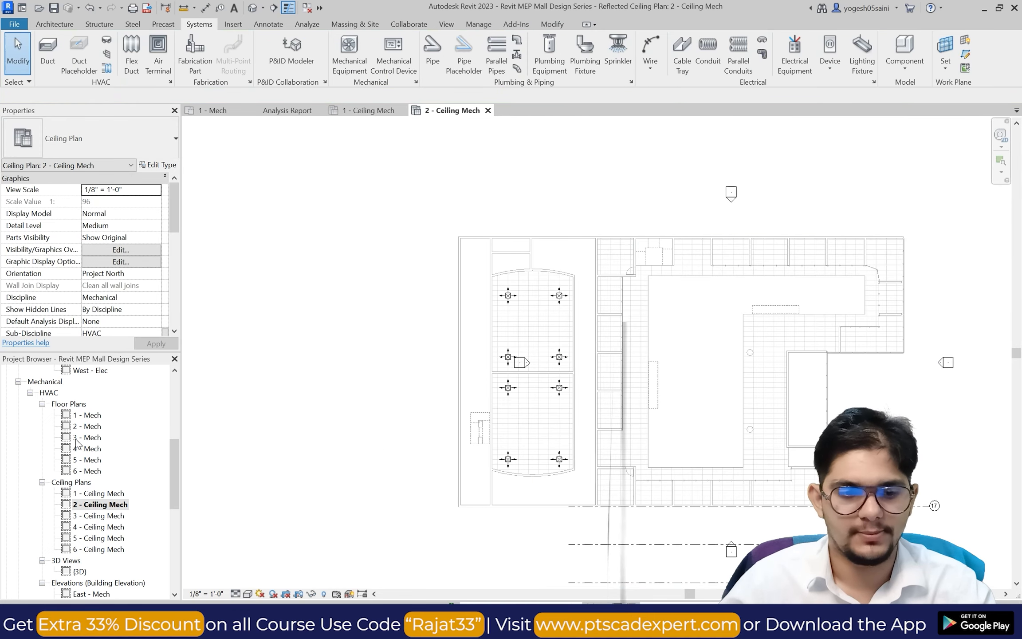
# In the Level 1 mechanical ceiling plan, filter a selection of everything down to Air Terminals, check their shared properties, and clear the selection.
pyautogui.doubleClick(101, 493)
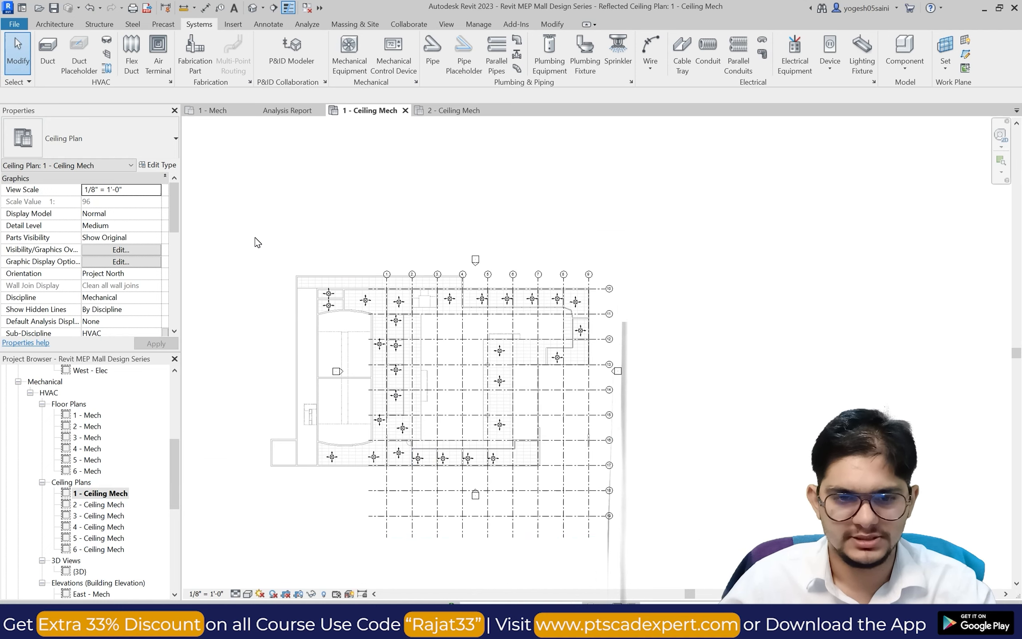
pyautogui.moveTo(257, 241); pyautogui.dragTo(675, 496)
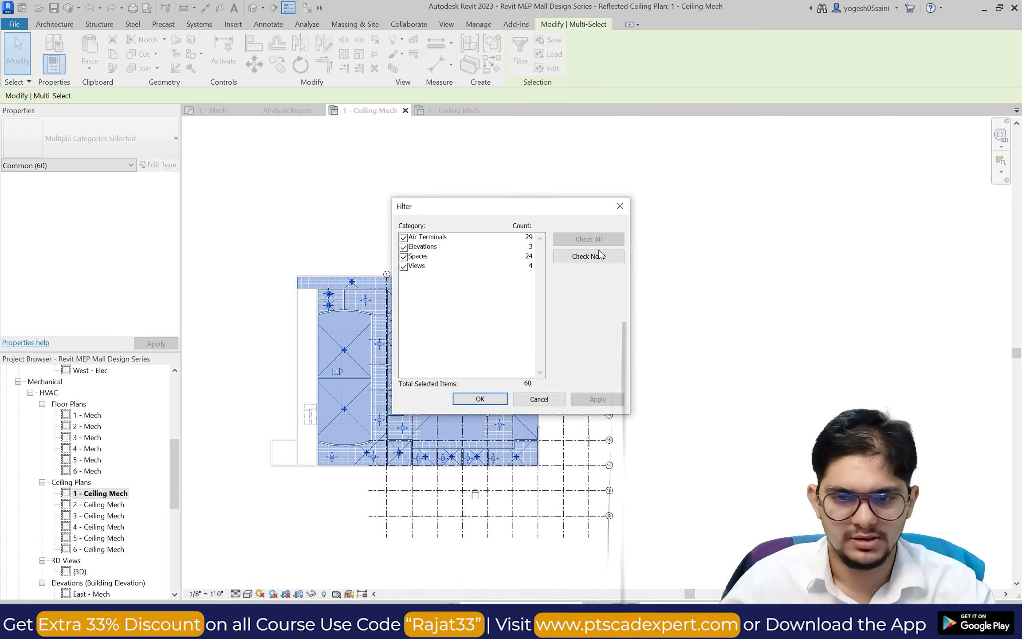
pyautogui.click(588, 256)
pyautogui.click(403, 237)
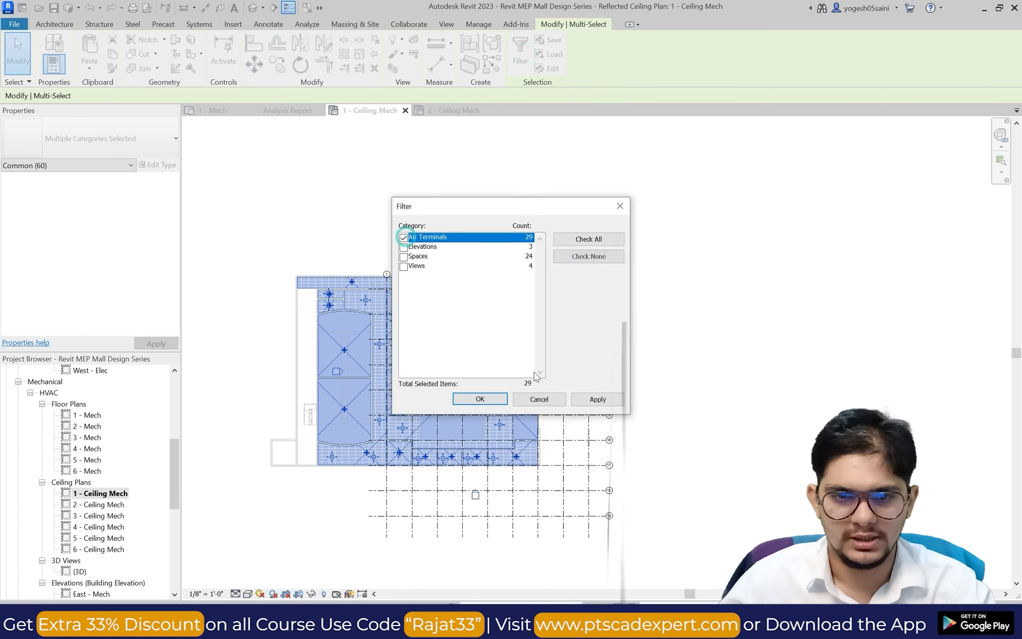
pyautogui.click(597, 399)
pyautogui.click(480, 398)
pyautogui.scroll(2, 421, 350)
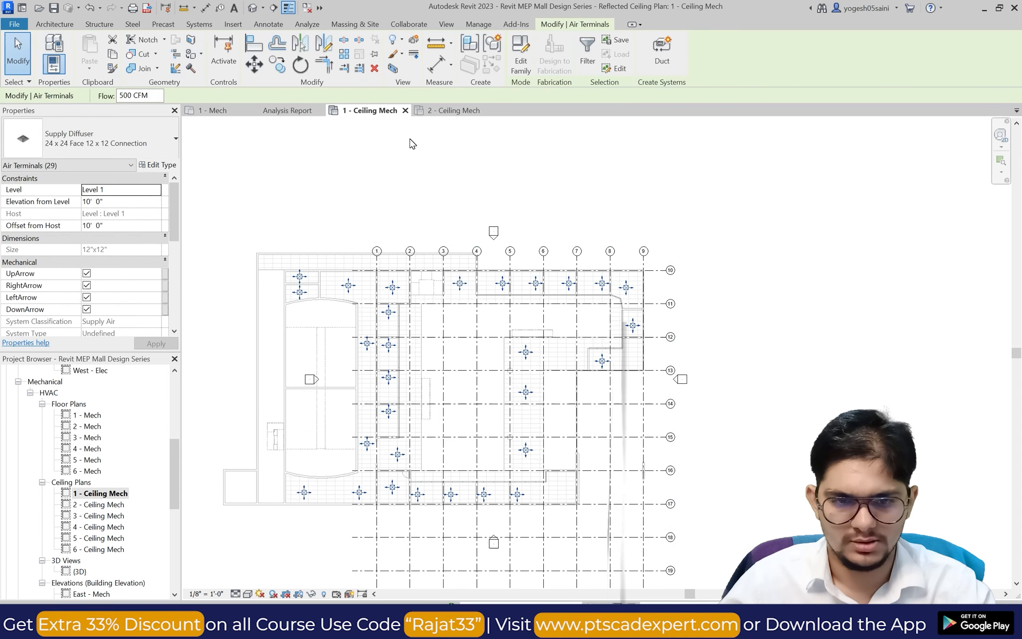
pyautogui.click(347, 193)
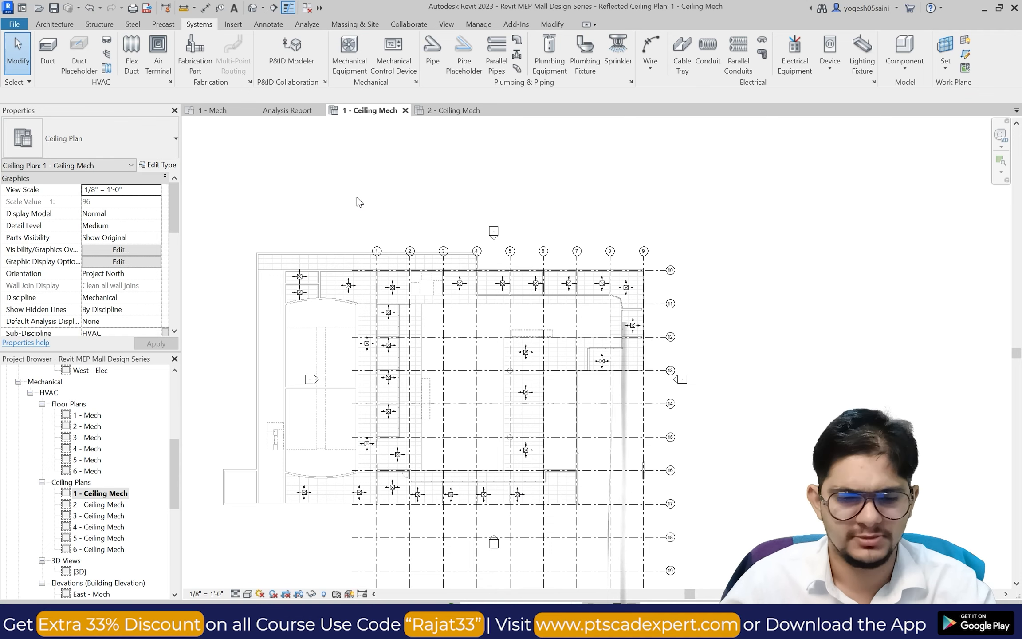
# Return to the Level 2 mechanical ceiling plan and focus on the building's northwest corner.
pyautogui.doubleClick(103, 504)
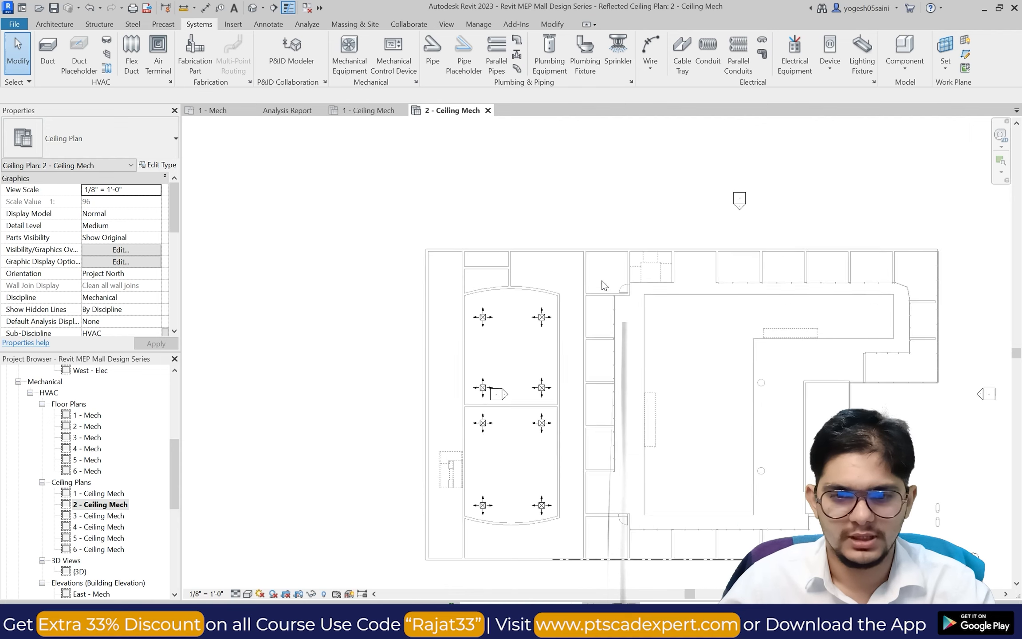
pyautogui.scroll(1, 601, 284)
pyautogui.scroll(-2, 359, 298)
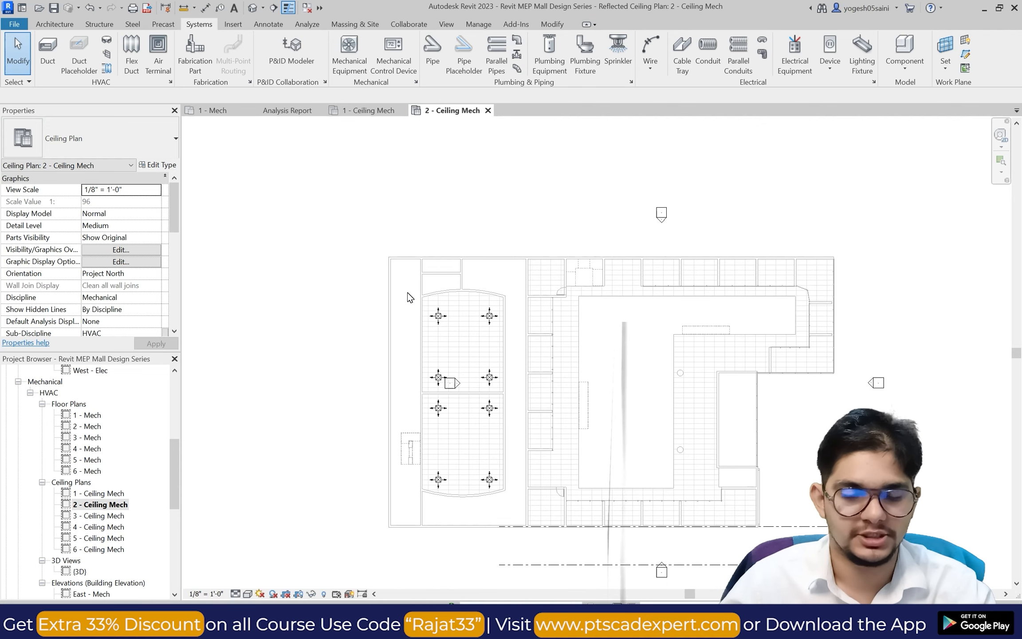
pyautogui.scroll(3, 421, 266)
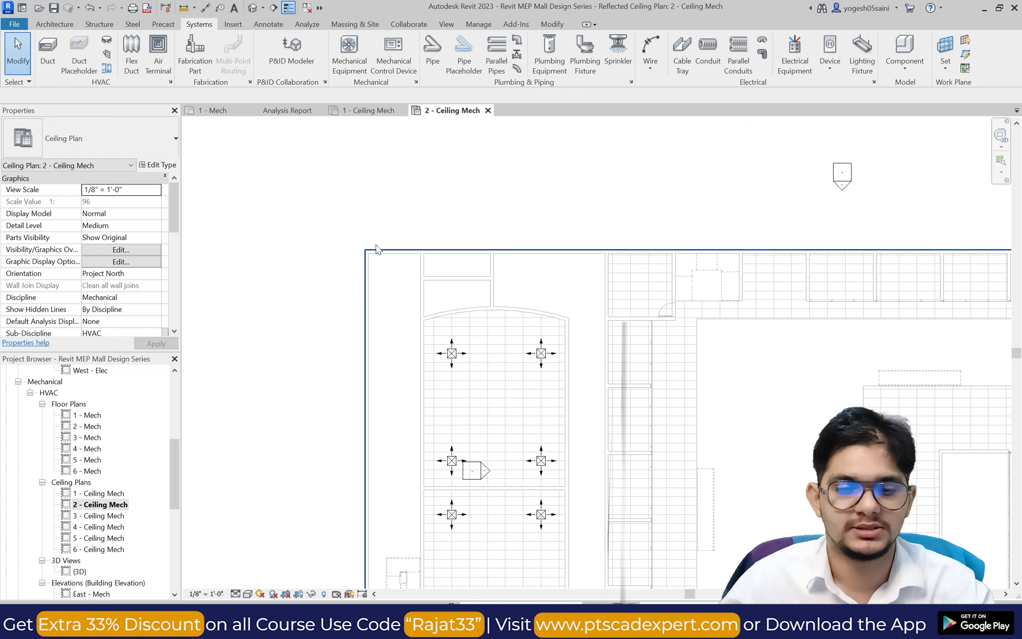
pyautogui.scroll(-1, 412, 263)
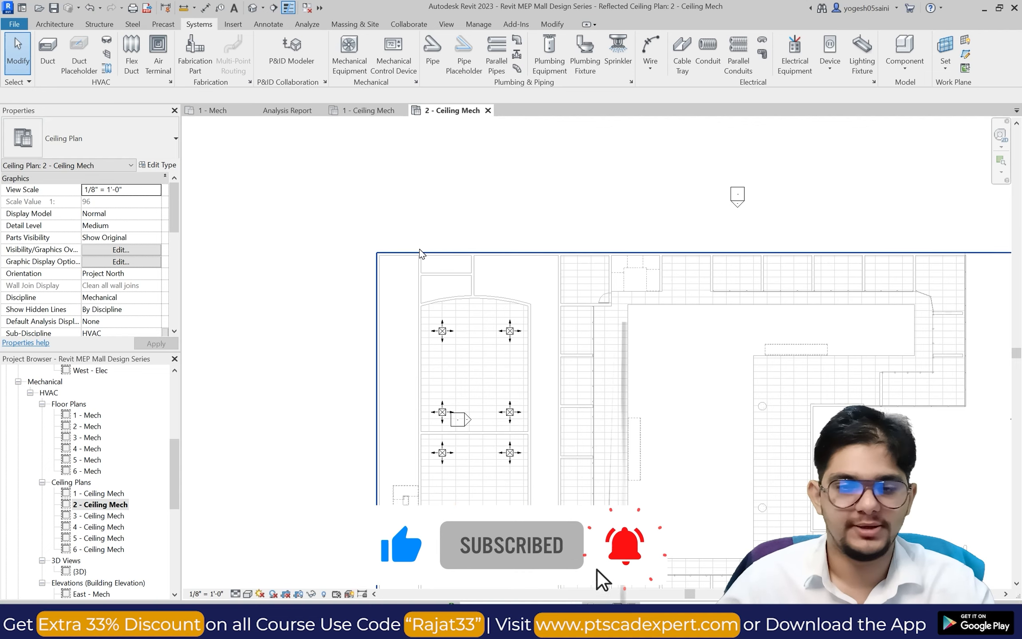
pyautogui.scroll(1, 418, 256)
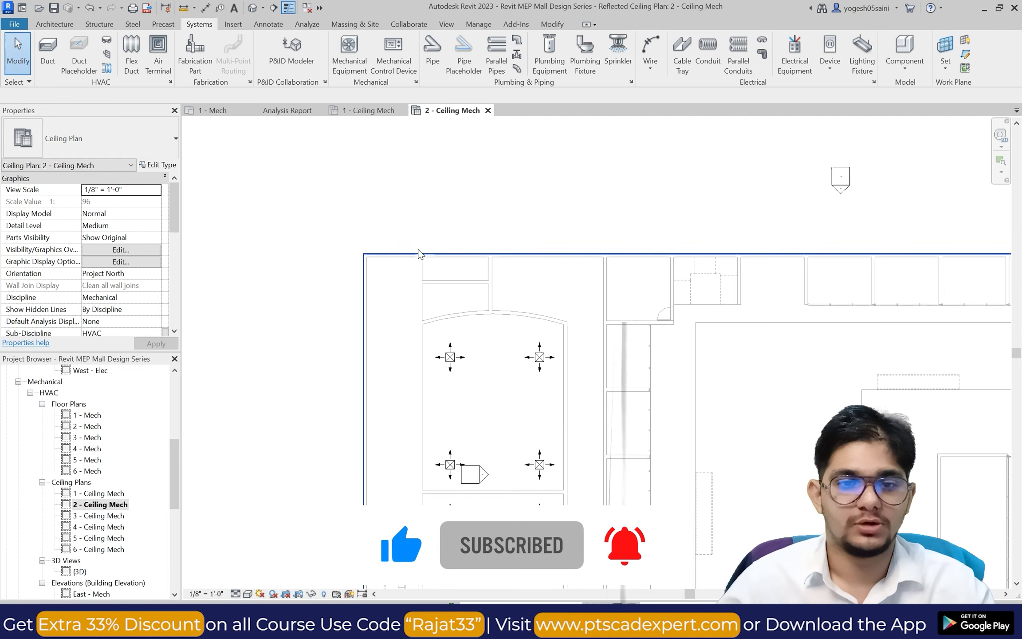
# Set up mechanical equipment placement with the parallel fan powered VAV unit, Size 5 - 10 inch Inlet, at 11' 0" elevation.
pyautogui.click(350, 50)
pyautogui.scroll(2, 394, 293)
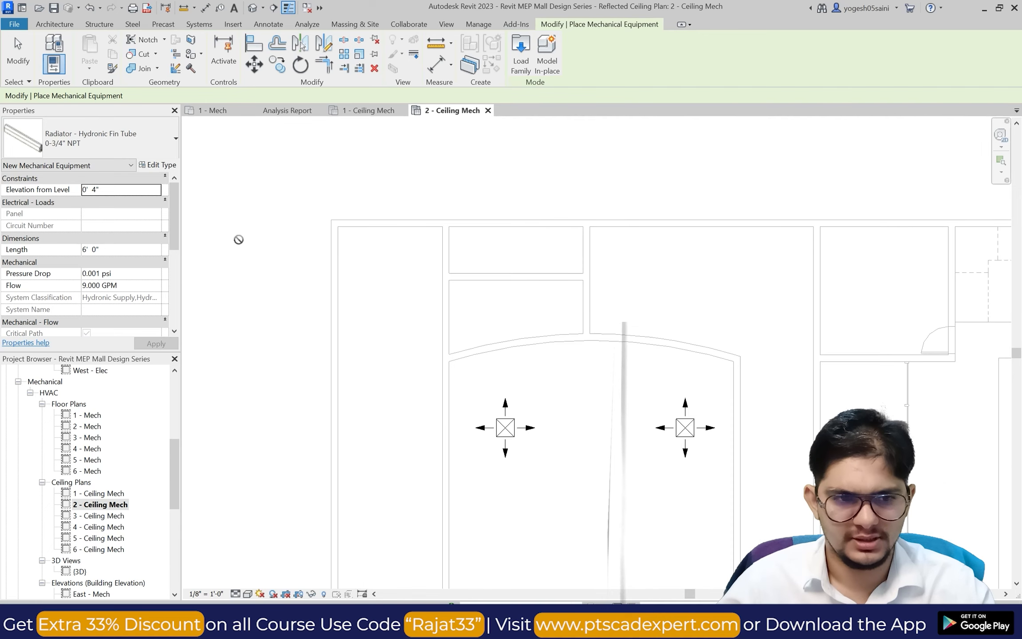
pyautogui.click(155, 139)
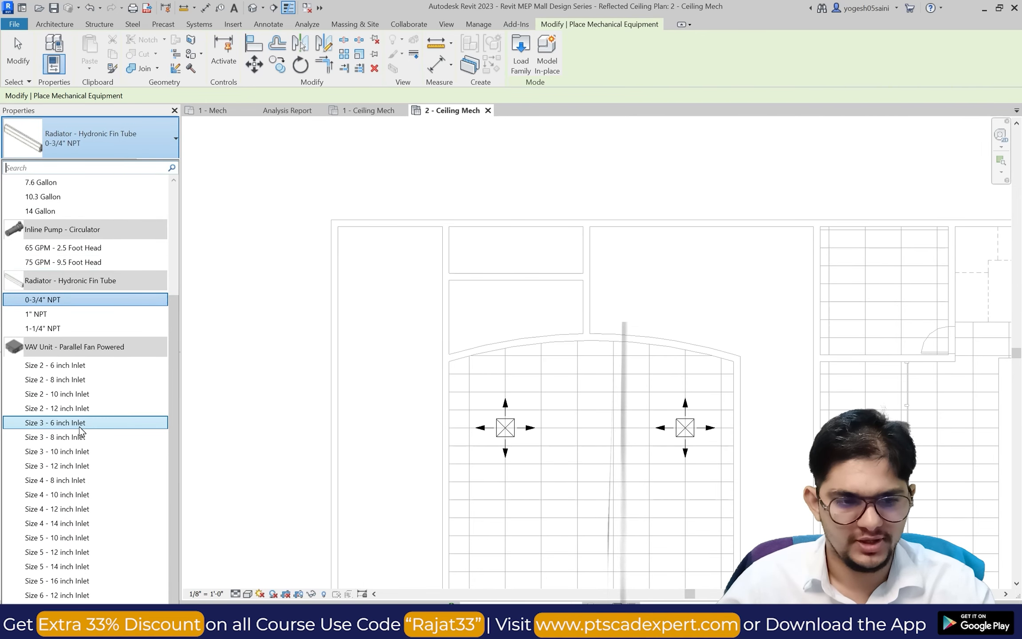
pyautogui.click(94, 538)
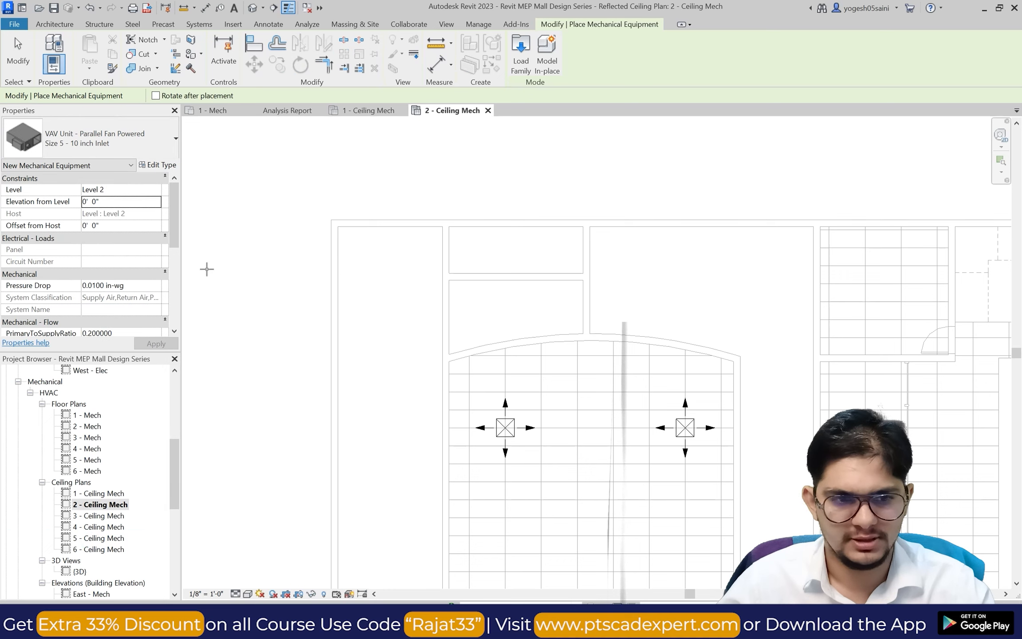
pyautogui.click(135, 200)
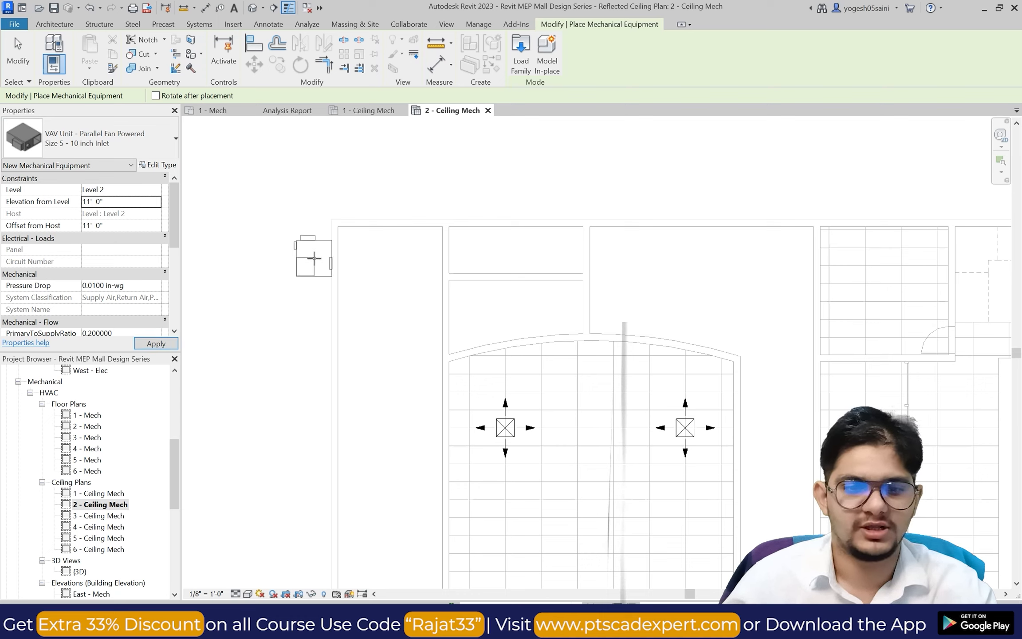
# Place the VAV unit in the northeast corner of the narrow northwest room and rotate it so its 16" x 14" outlet faces south.
pyautogui.press('space')
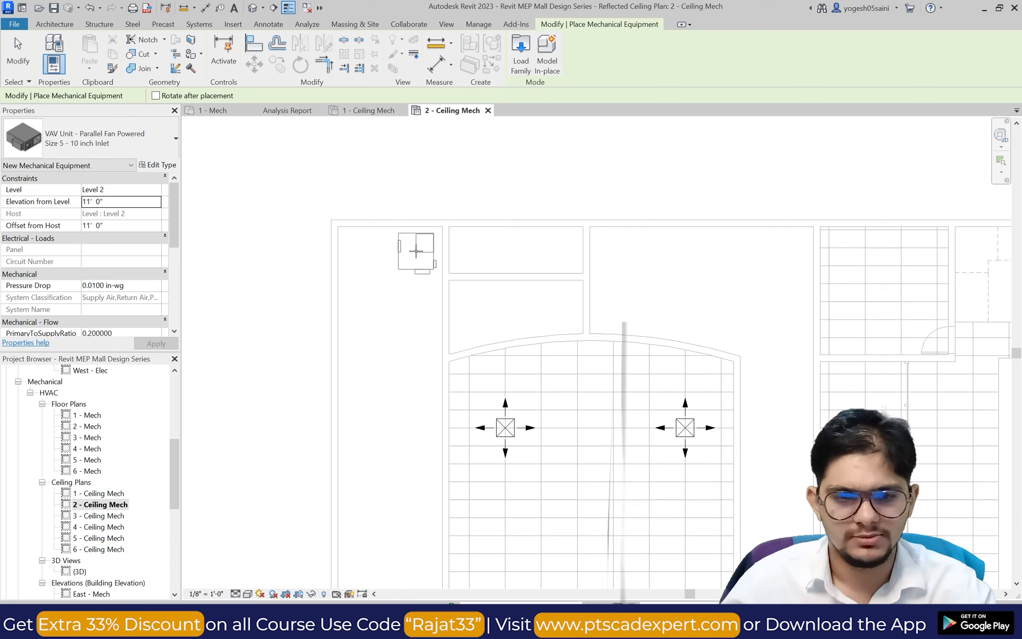
pyautogui.click(417, 251)
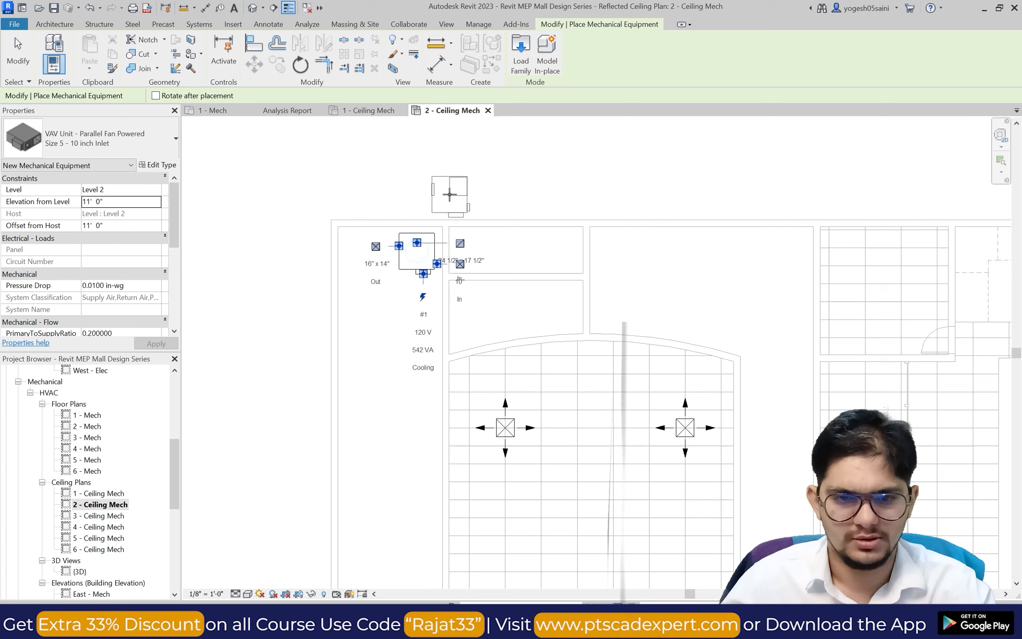
pyautogui.press('Escape')
pyautogui.press('Escape')
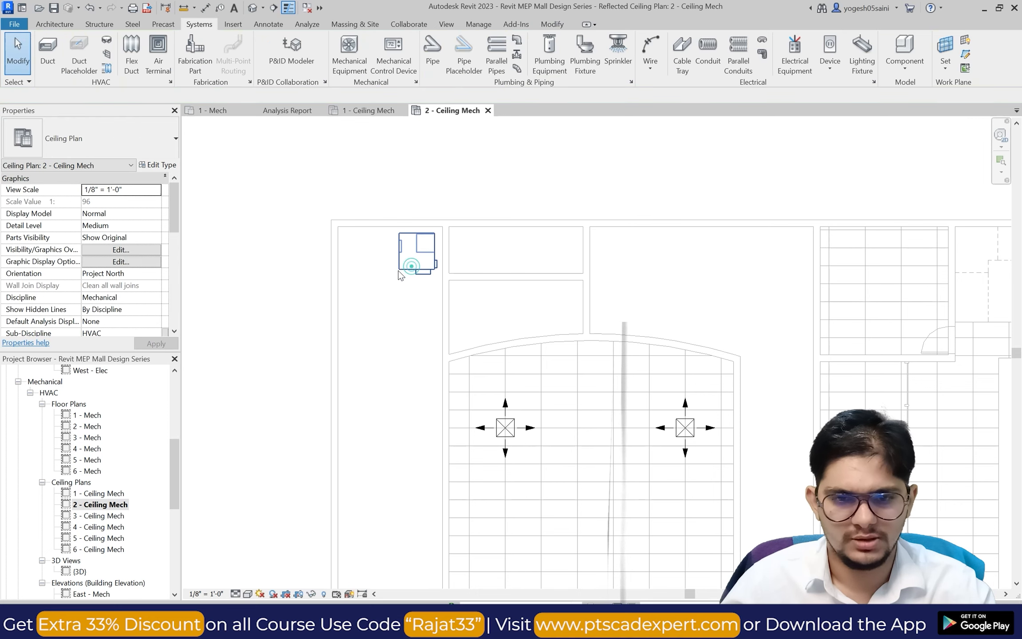
pyautogui.click(400, 274)
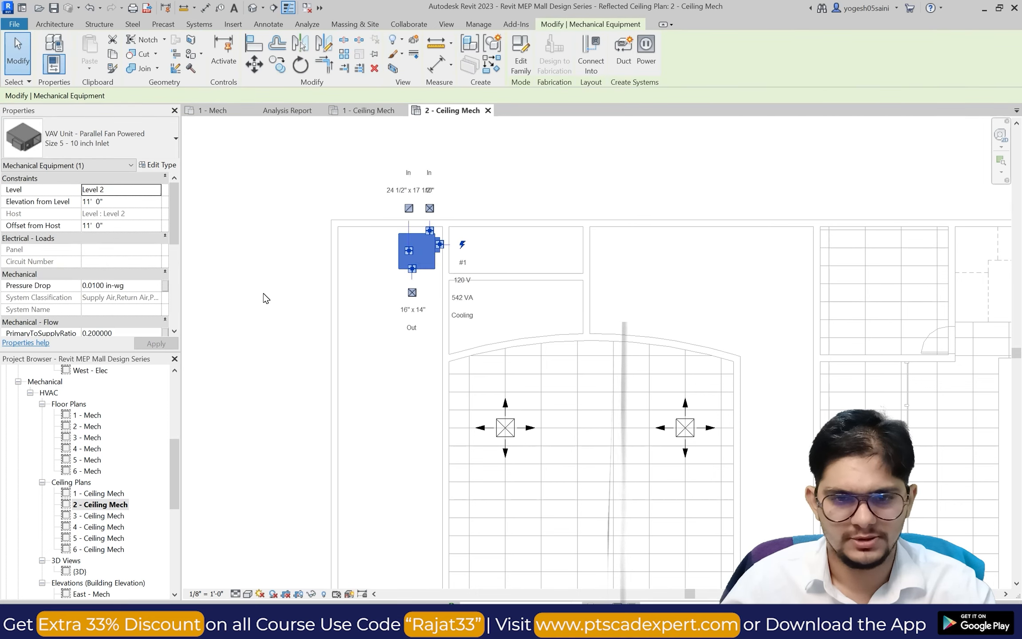
pyautogui.click(266, 298)
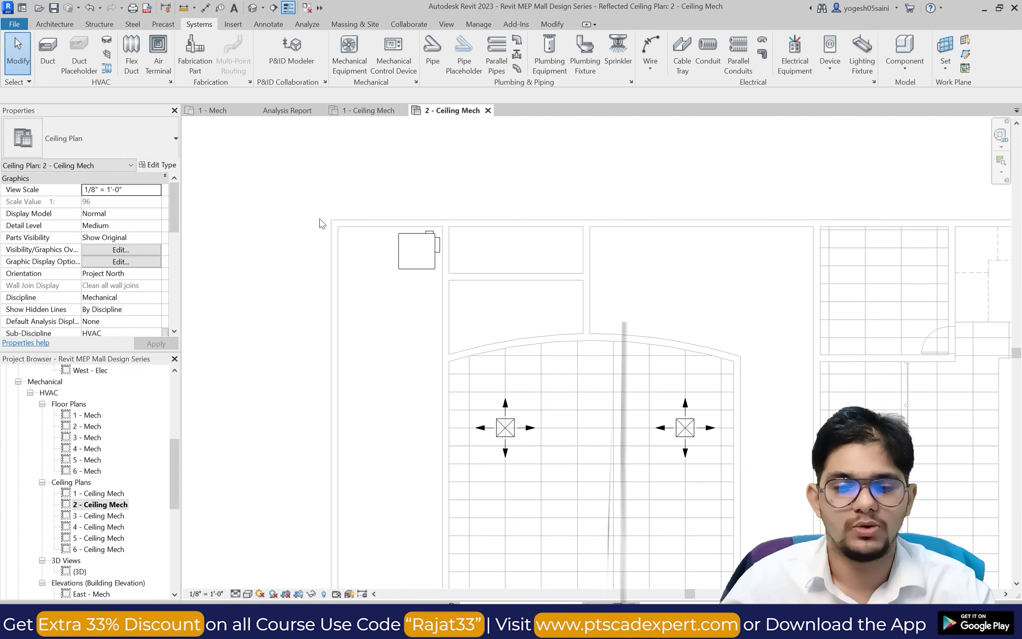
# In the Level 1 mechanical ceiling plan, select everything in the part of the building between grids 1–9 and 10–17.
pyautogui.scroll(-4, 241, 269)
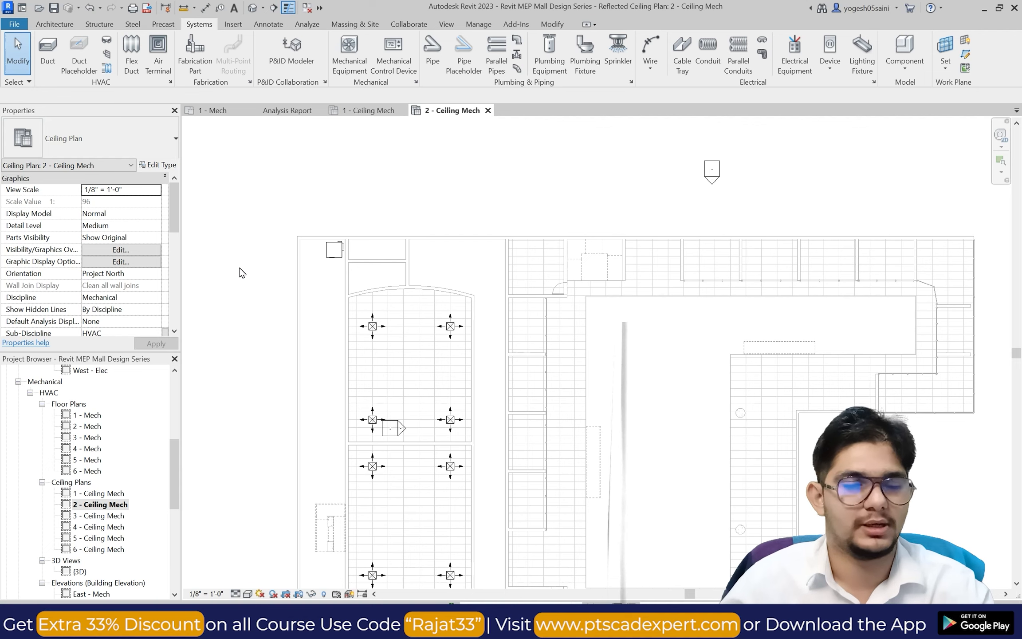
pyautogui.scroll(-2, 271, 264)
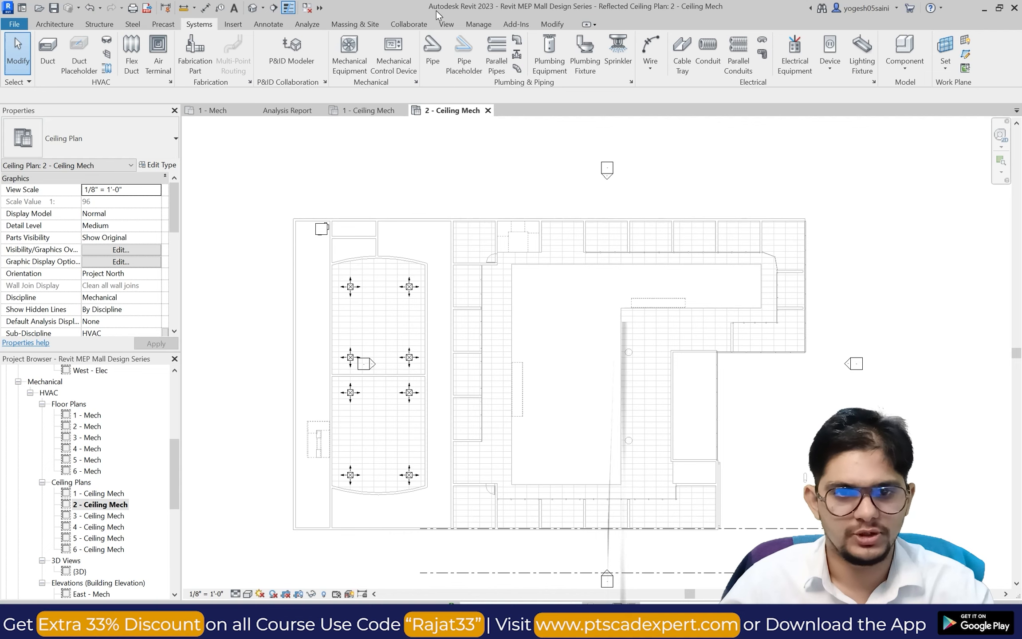
pyautogui.doubleClick(100, 493)
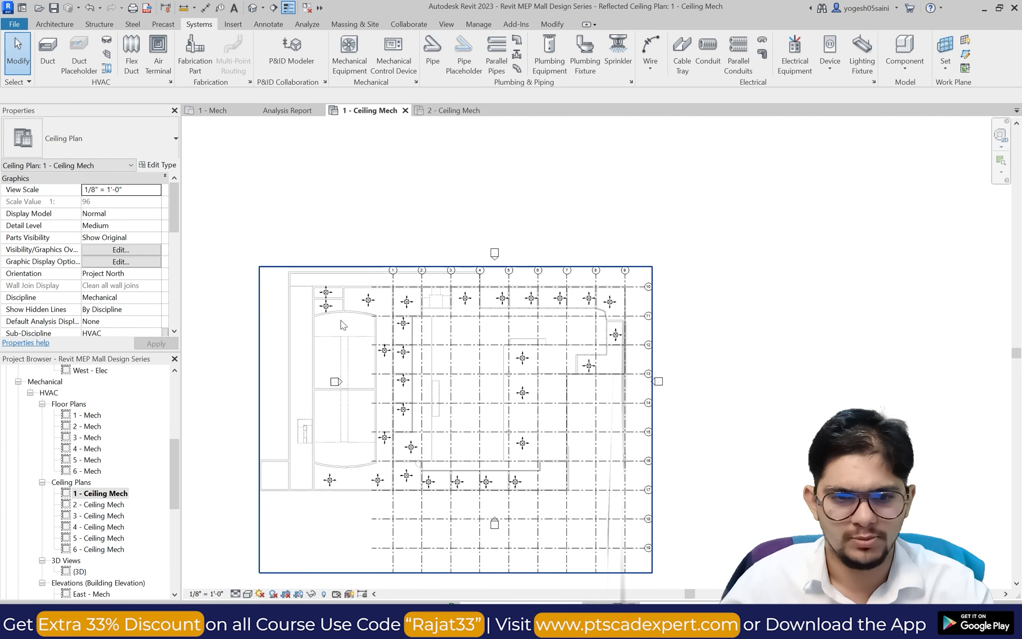
pyautogui.scroll(1, 341, 320)
pyautogui.moveTo(231, 231); pyautogui.dragTo(317, 248)
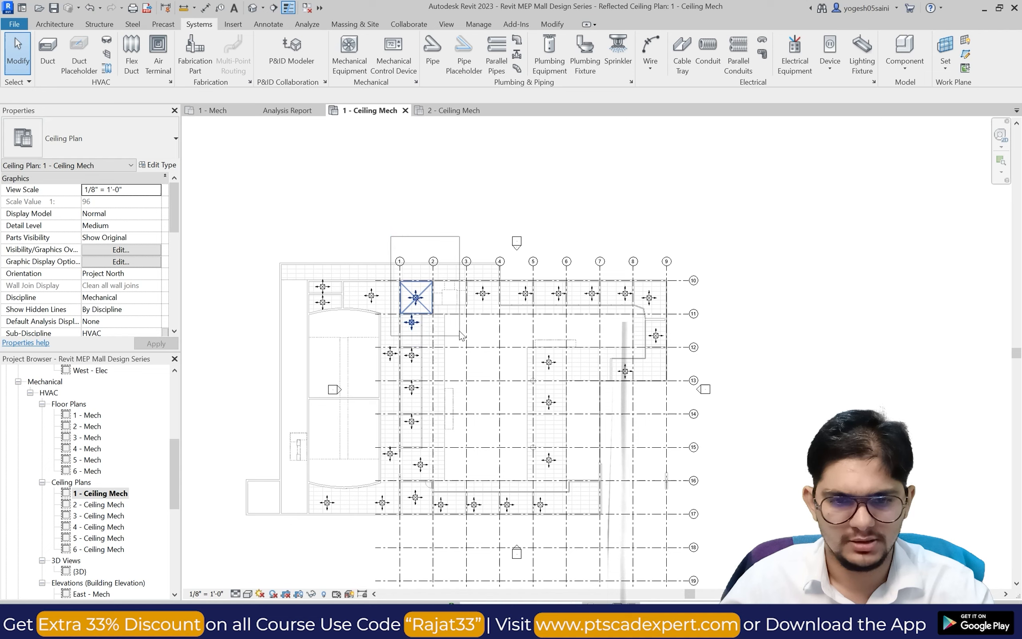
pyautogui.click(416, 296)
pyautogui.click(386, 234)
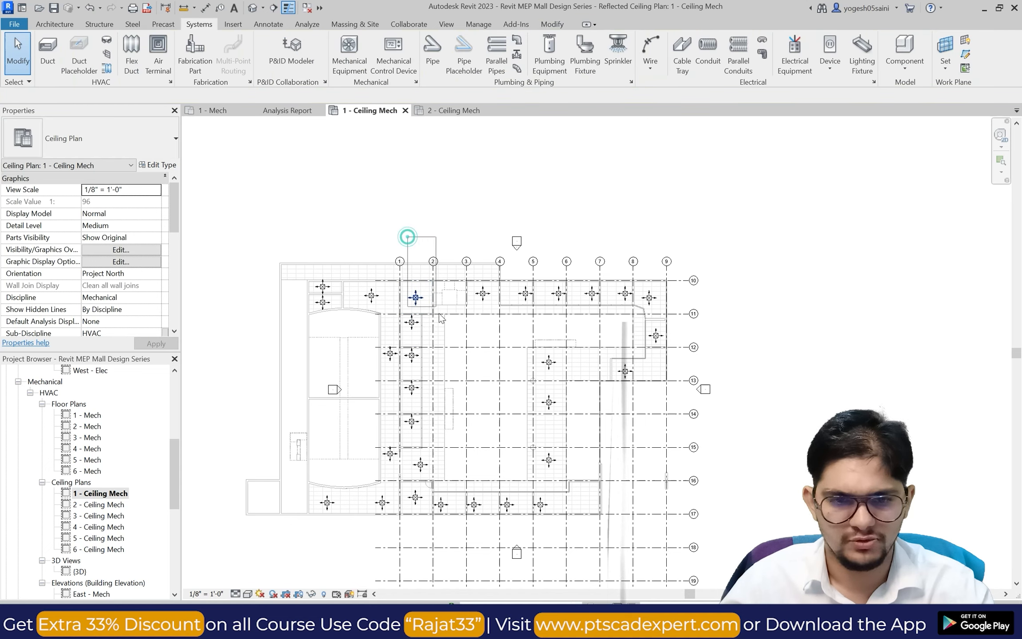
pyautogui.moveTo(439, 314); pyautogui.dragTo(753, 542)
pyautogui.click(408, 241)
pyautogui.moveTo(393, 230); pyautogui.dragTo(721, 549)
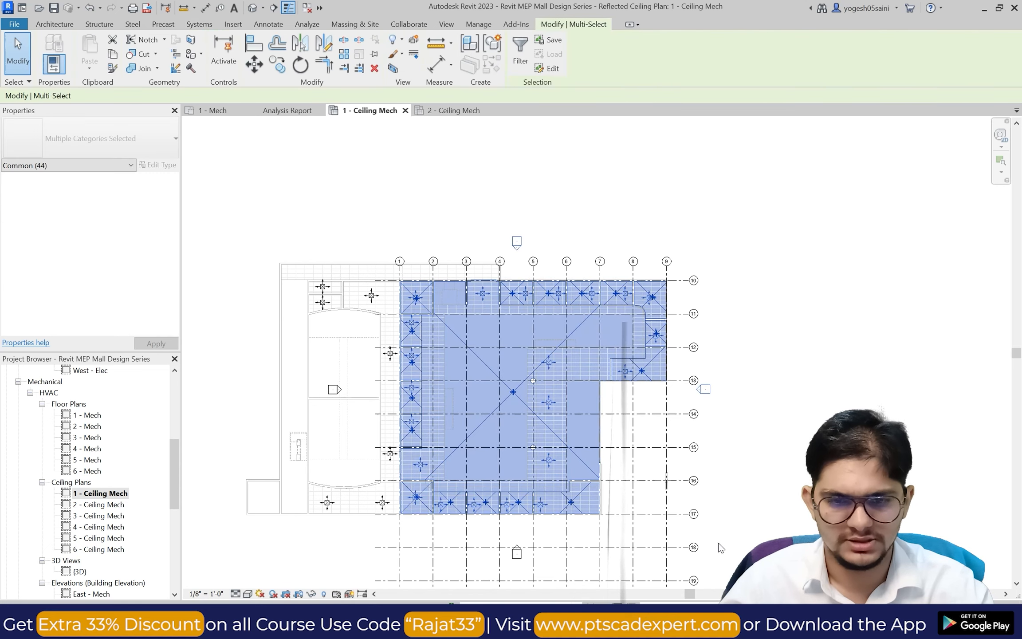
# Filter the selection down to the Air Terminals category only.
pyautogui.click(520, 62)
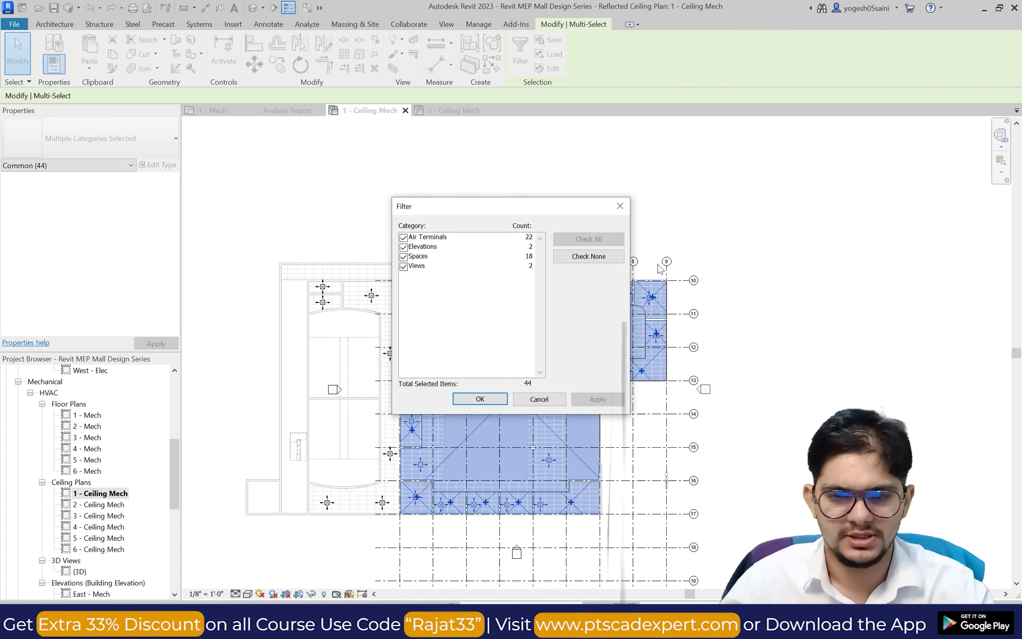
pyautogui.click(589, 256)
pyautogui.click(404, 237)
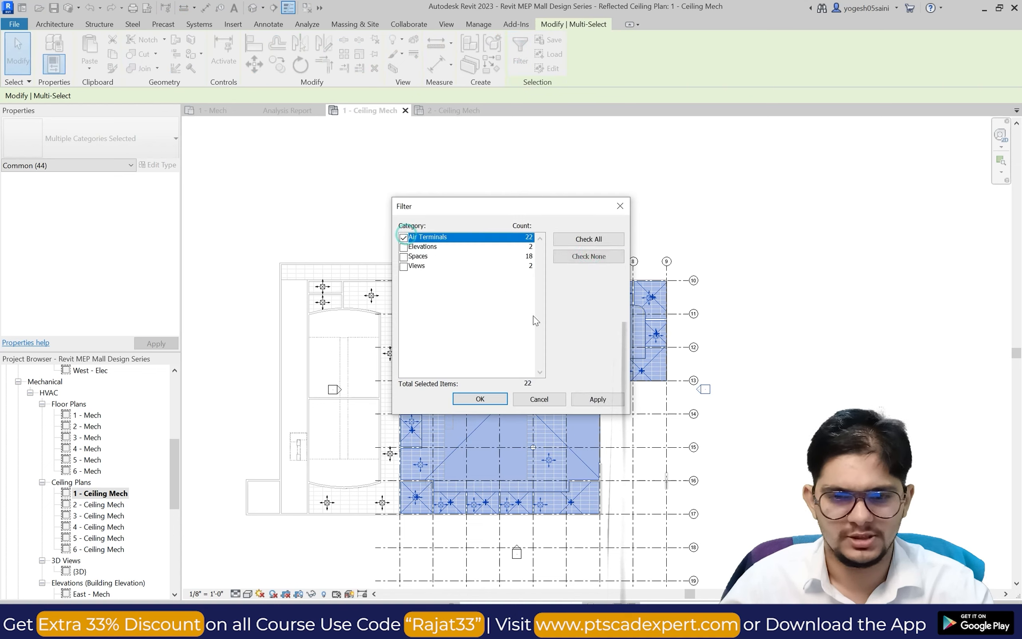
pyautogui.click(597, 399)
pyautogui.click(480, 398)
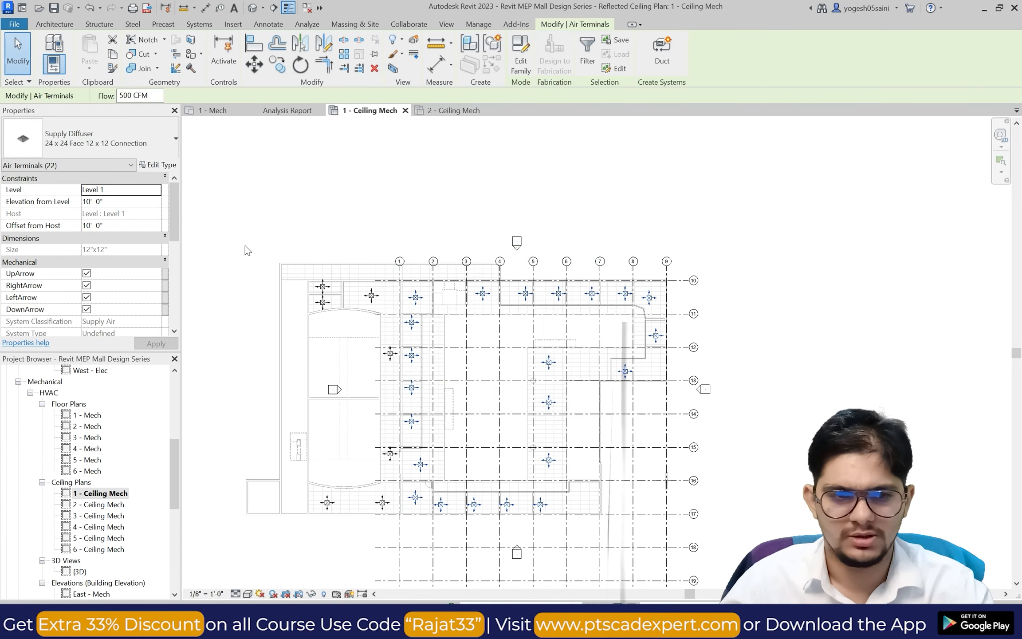
# Copy the selected supply diffusers and paste them aligned to Levels 2, 3, 4 and 5.
pyautogui.click(109, 54)
pyautogui.click(90, 69)
pyautogui.click(100, 110)
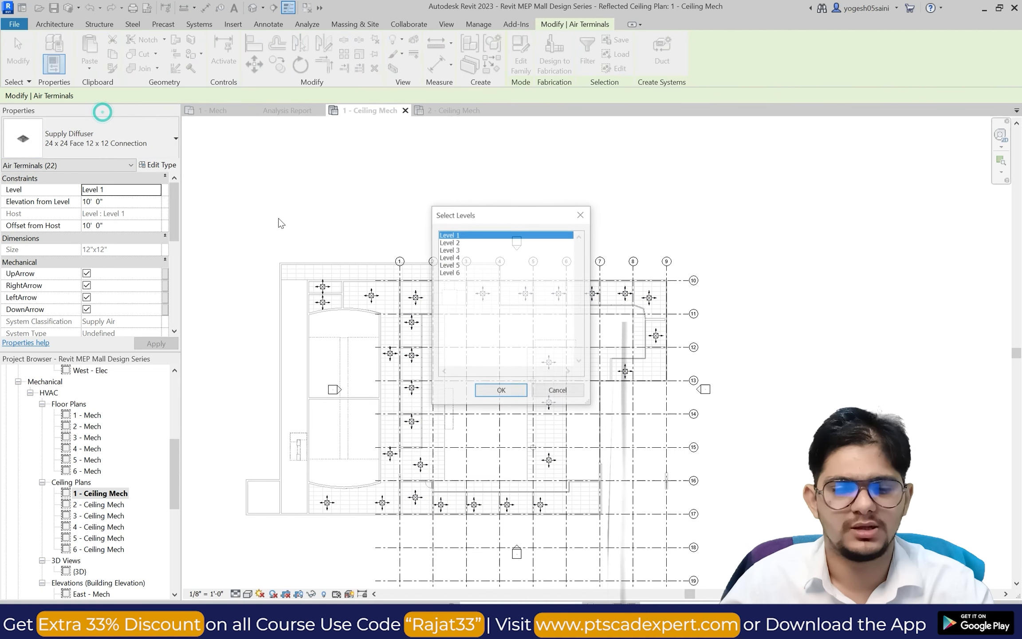
pyautogui.click(457, 243)
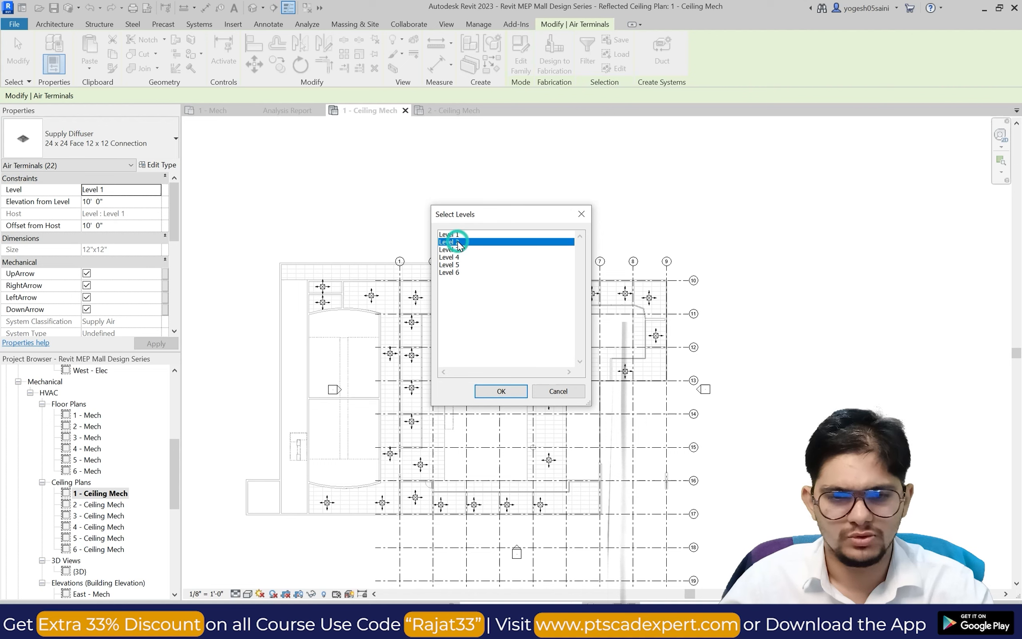
pyautogui.moveTo(459, 246); pyautogui.dragTo(459, 269)
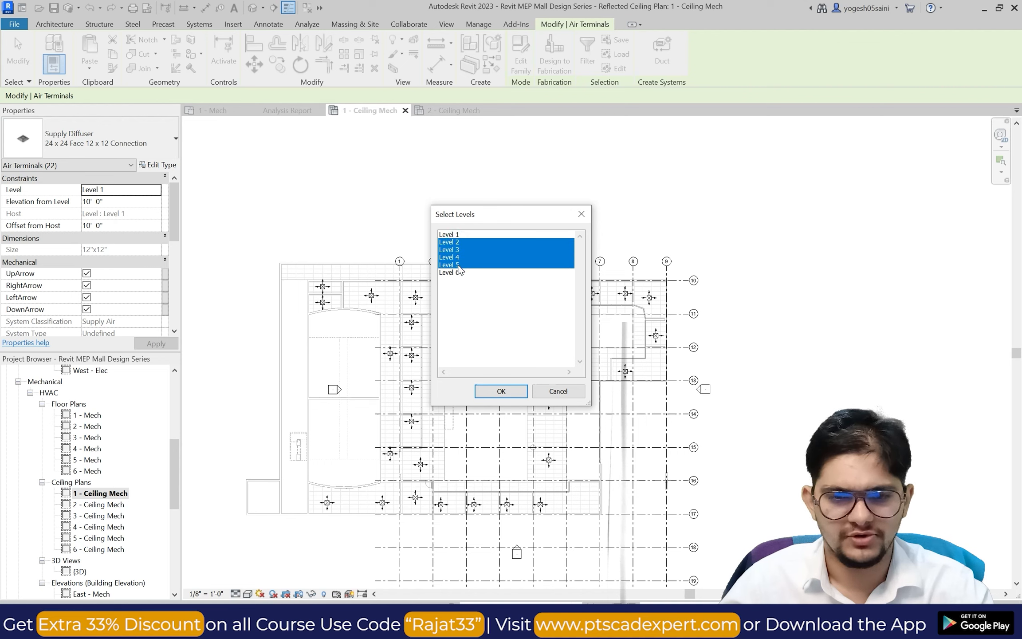
pyautogui.click(507, 398)
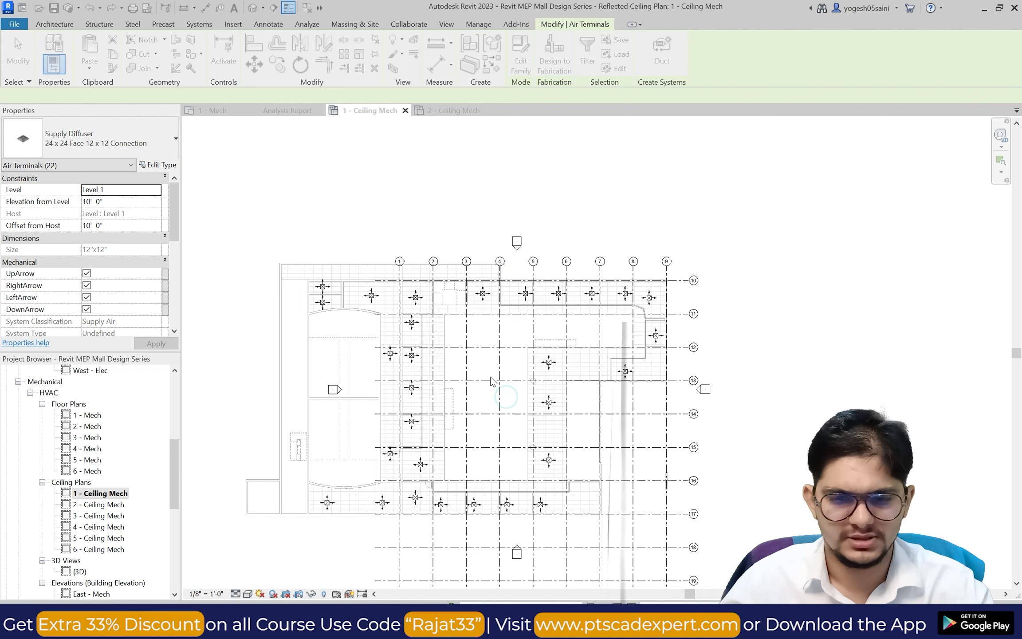
pyautogui.click(811, 334)
# Open the default 3D view, inspect the diffusers across the floors, and orient the model to the Back view.
pyautogui.click(446, 24)
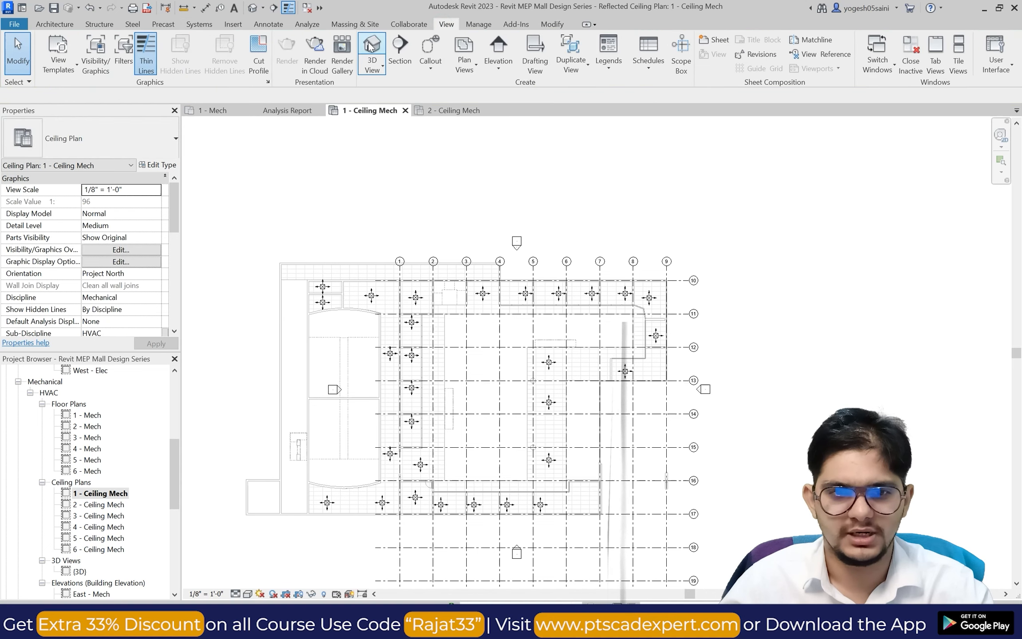
pyautogui.click(371, 46)
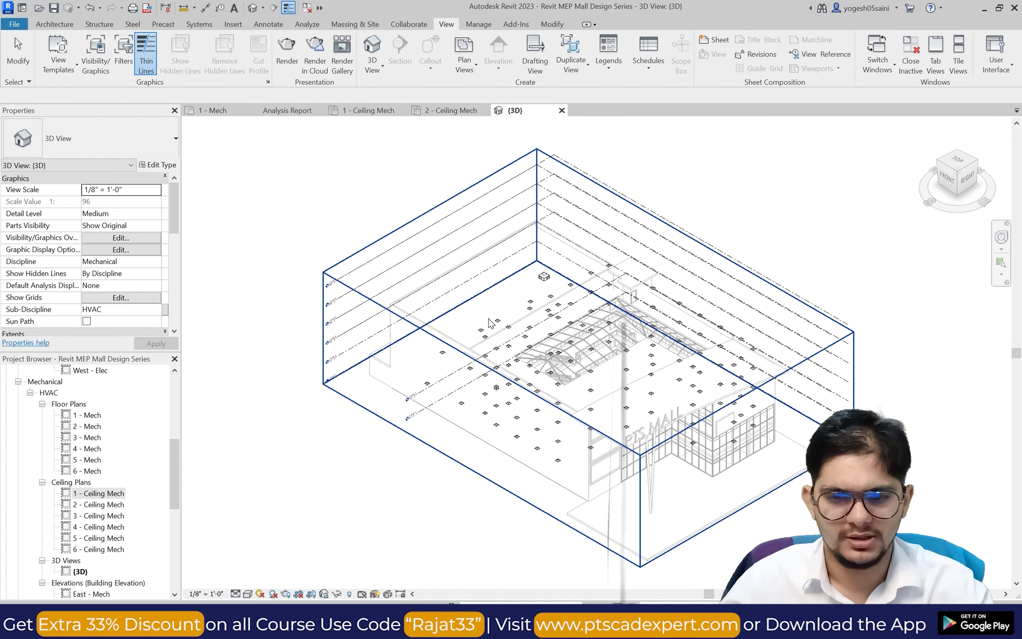
pyautogui.scroll(-2, 489, 318)
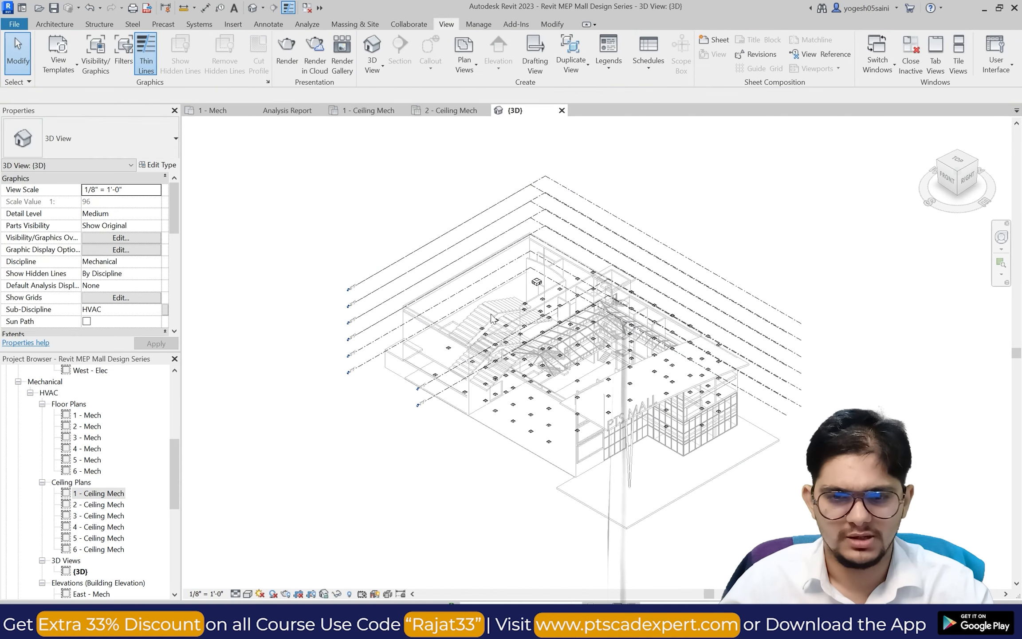
pyautogui.click(990, 249)
pyautogui.moveTo(792, 331); pyautogui.dragTo(547, 310)
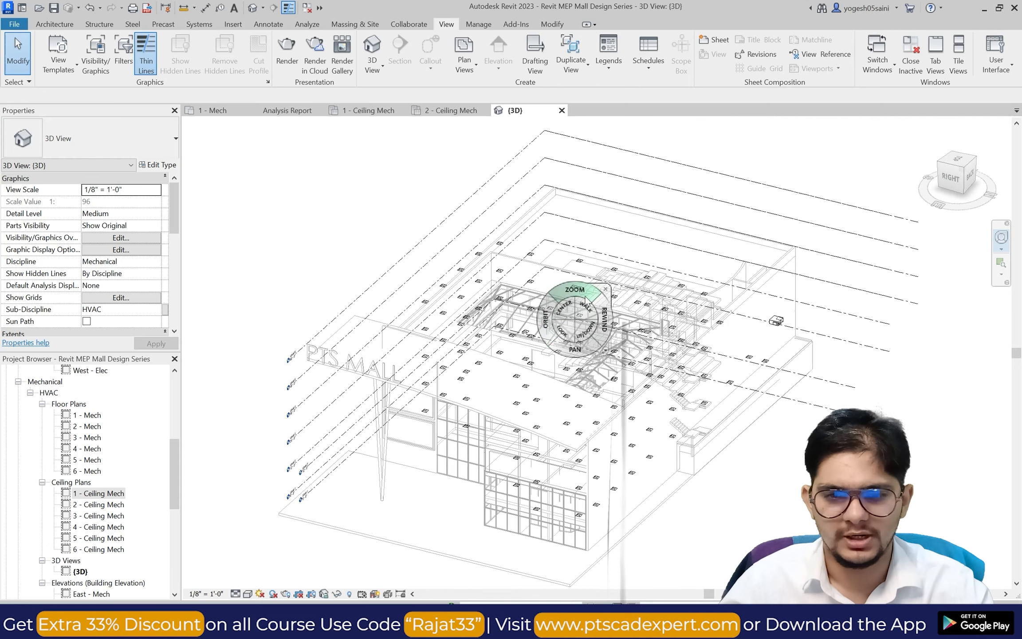
pyautogui.click(604, 289)
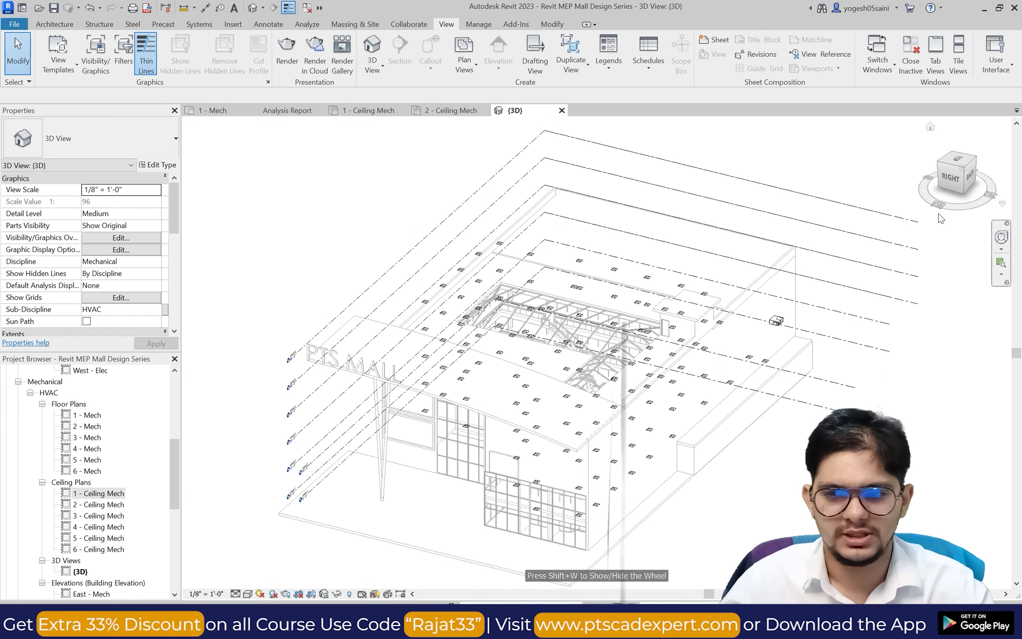
pyautogui.click(1001, 237)
pyautogui.moveTo(673, 291); pyautogui.dragTo(559, 255)
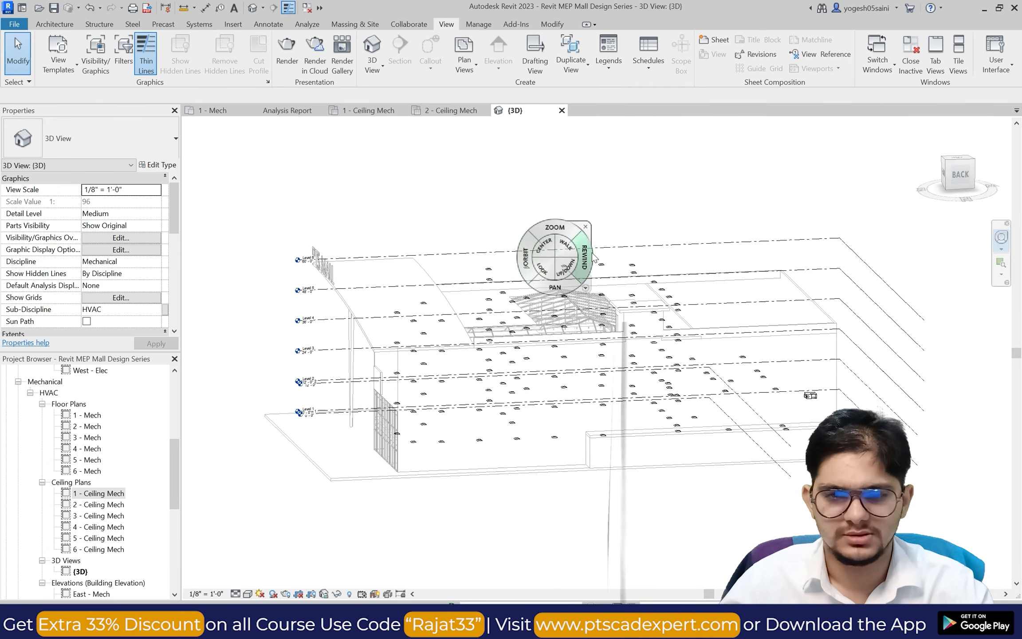
pyautogui.click(590, 225)
pyautogui.click(956, 176)
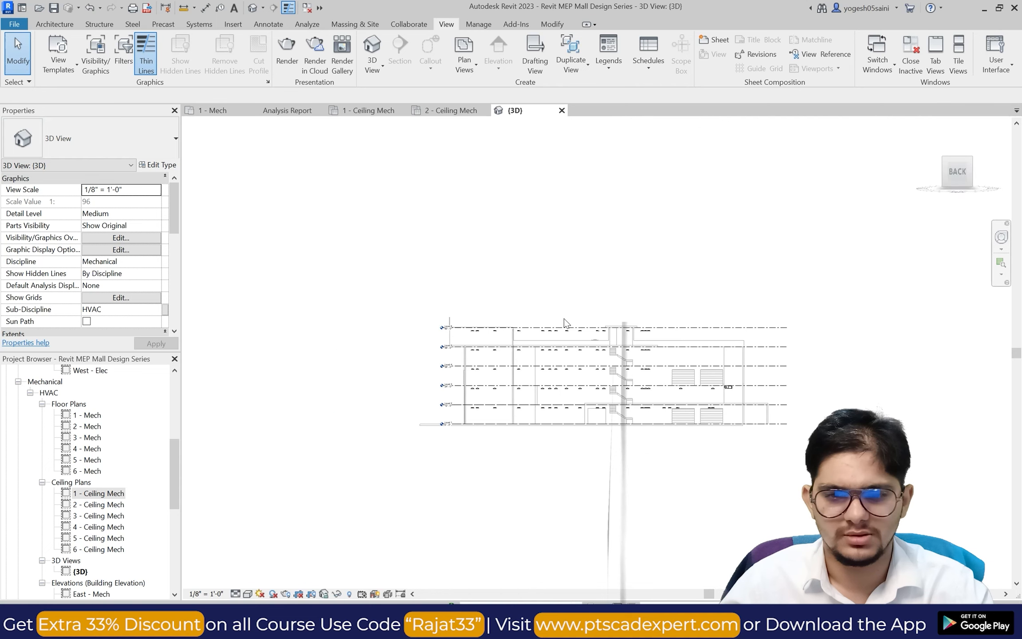
# In the Back view, delete the uppermost row of Level 5 diffusers over the long roof section before the stair tower.
pyautogui.scroll(3, 533, 320)
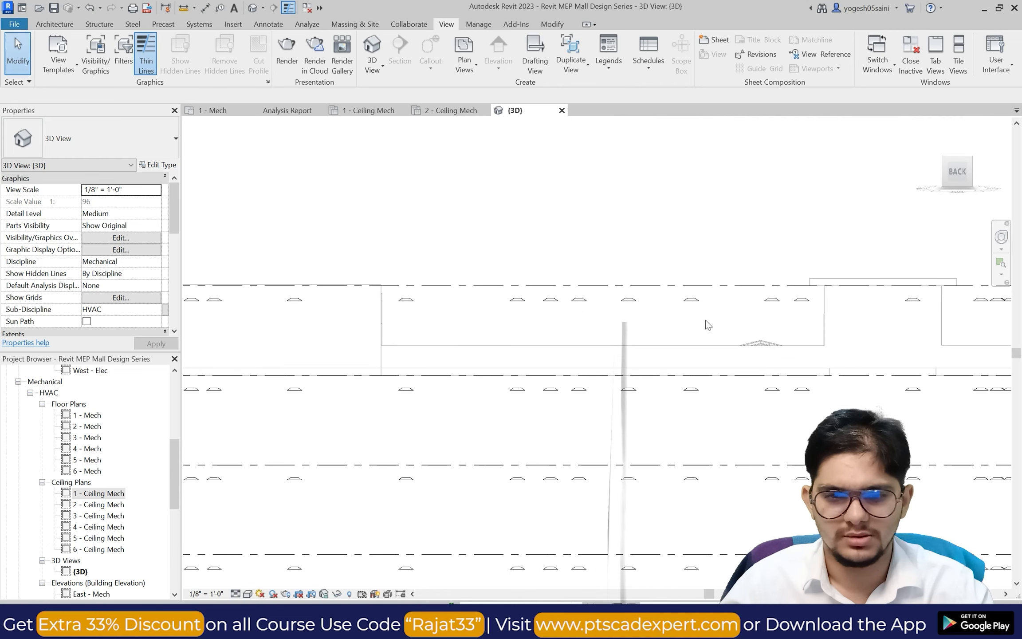
pyautogui.moveTo(749, 314); pyautogui.dragTo(197, 305)
pyautogui.press('Escape')
pyautogui.scroll(-3, 349, 318)
pyautogui.scroll(3, 349, 318)
pyautogui.press('Escape')
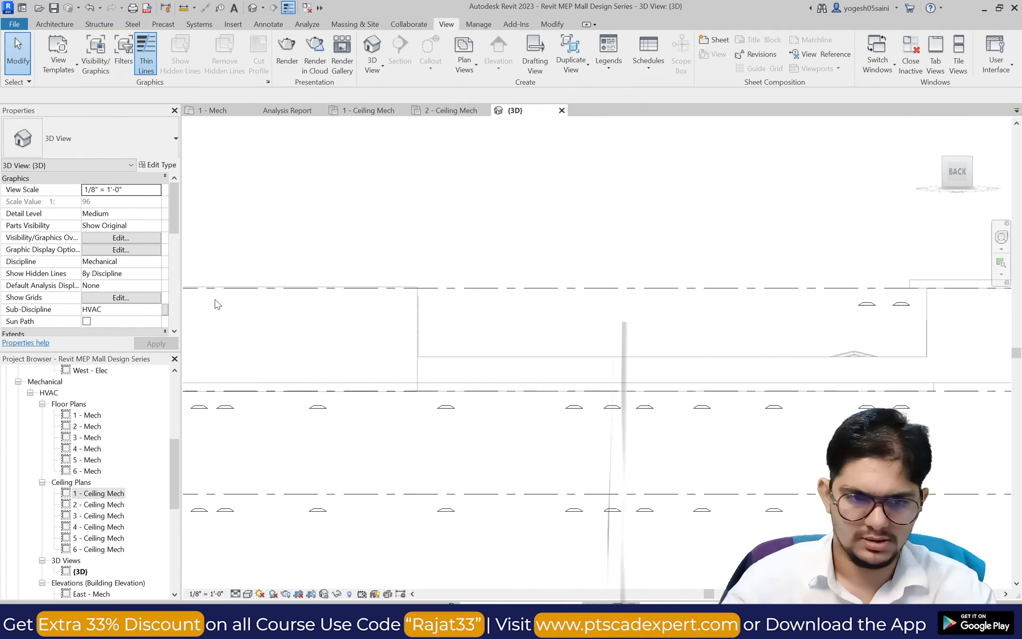
# Delete the remaining Level 5 diffusers on both sides of the stair tower and inside it.
pyautogui.scroll(-3, 436, 337)
pyautogui.scroll(3, 532, 336)
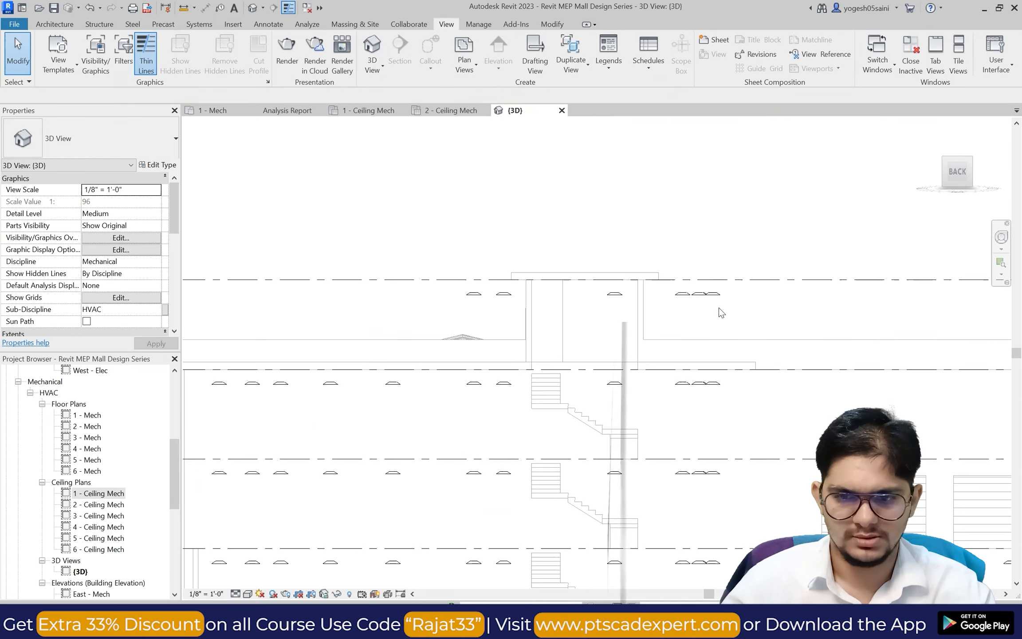
pyautogui.moveTo(740, 307); pyautogui.dragTo(681, 290)
pyautogui.press('Escape')
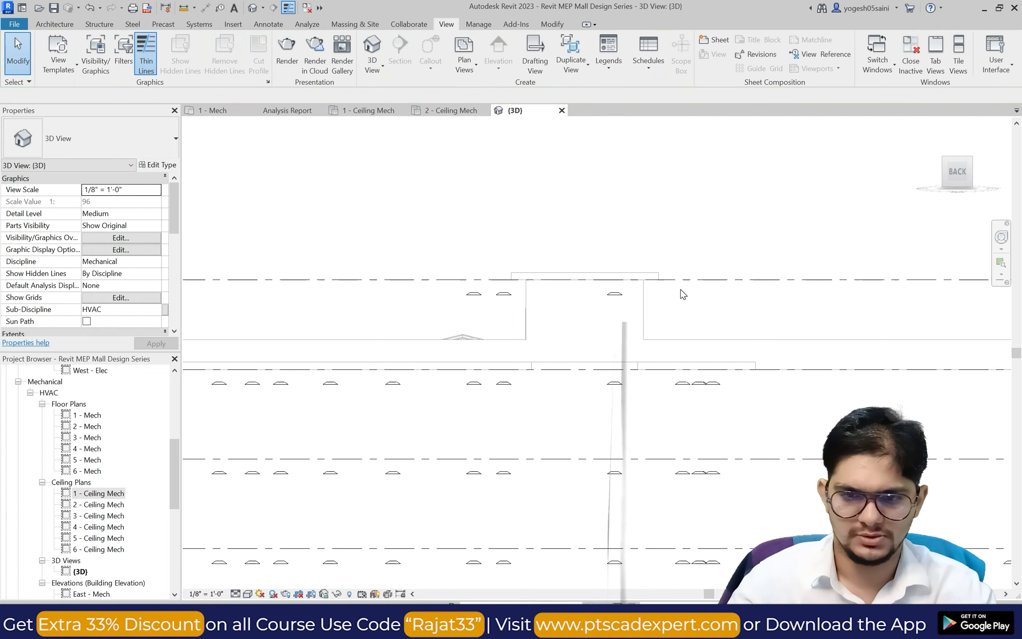
pyautogui.click(614, 294)
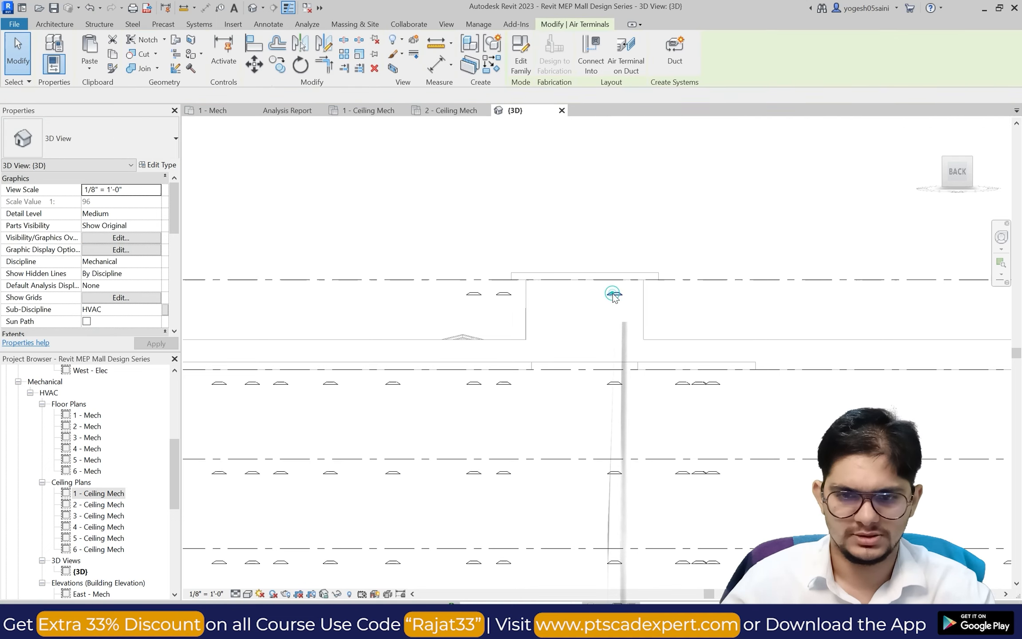
pyautogui.moveTo(628, 309); pyautogui.dragTo(587, 288)
pyautogui.press('Delete')
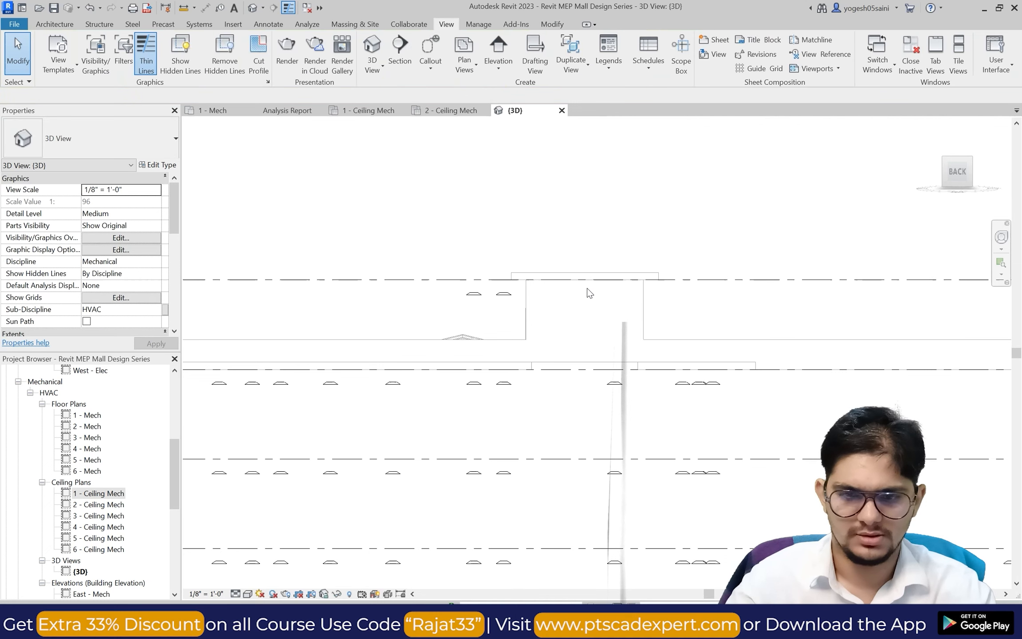
pyautogui.moveTo(444, 290); pyautogui.dragTo(445, 290)
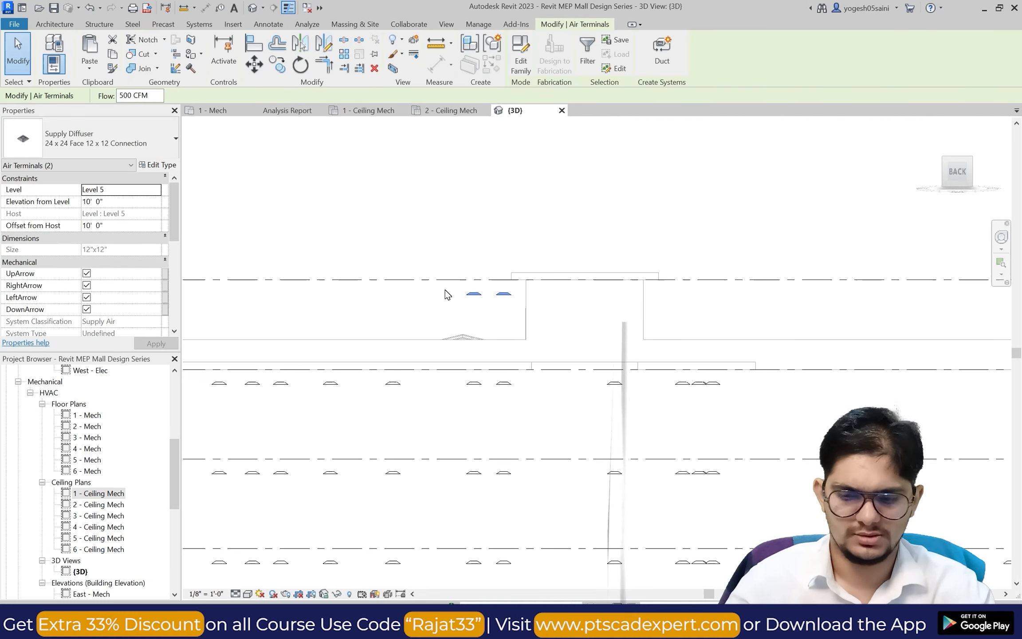
pyautogui.press('Delete')
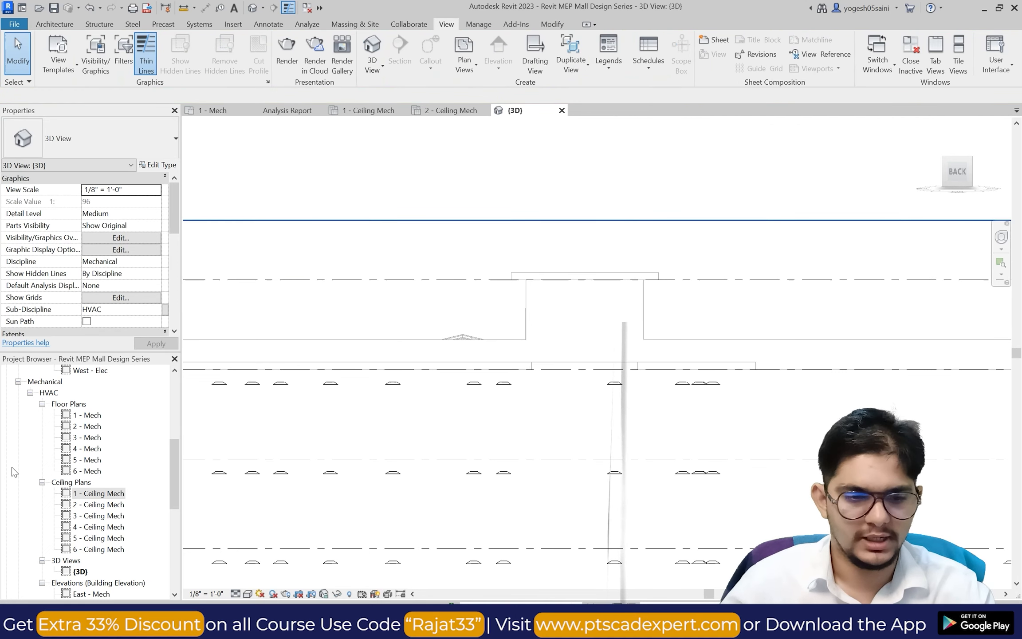
# Review the diffusers in the Level 1 and Level 2 mechanical ceiling plans and the VAV unit in Level 2's northwest room.
pyautogui.doubleClick(95, 494)
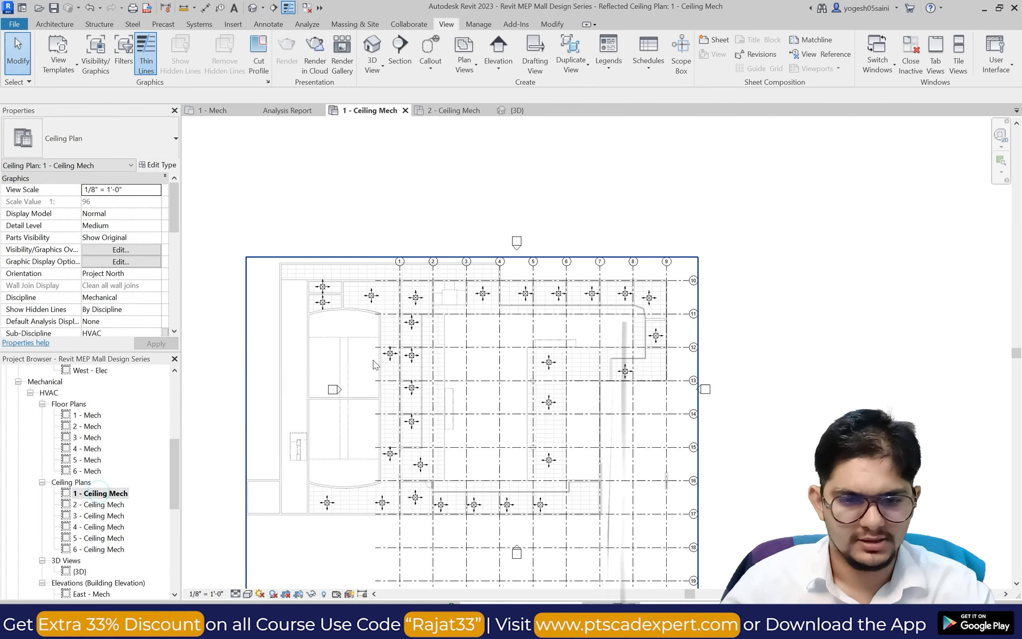
pyautogui.scroll(3, 363, 449)
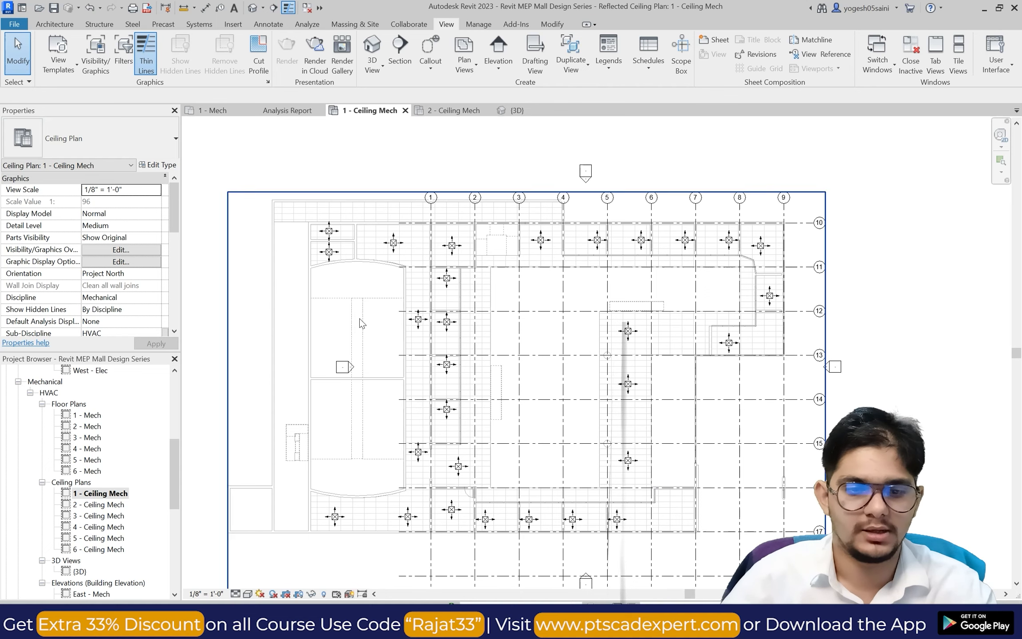
pyautogui.doubleClick(106, 504)
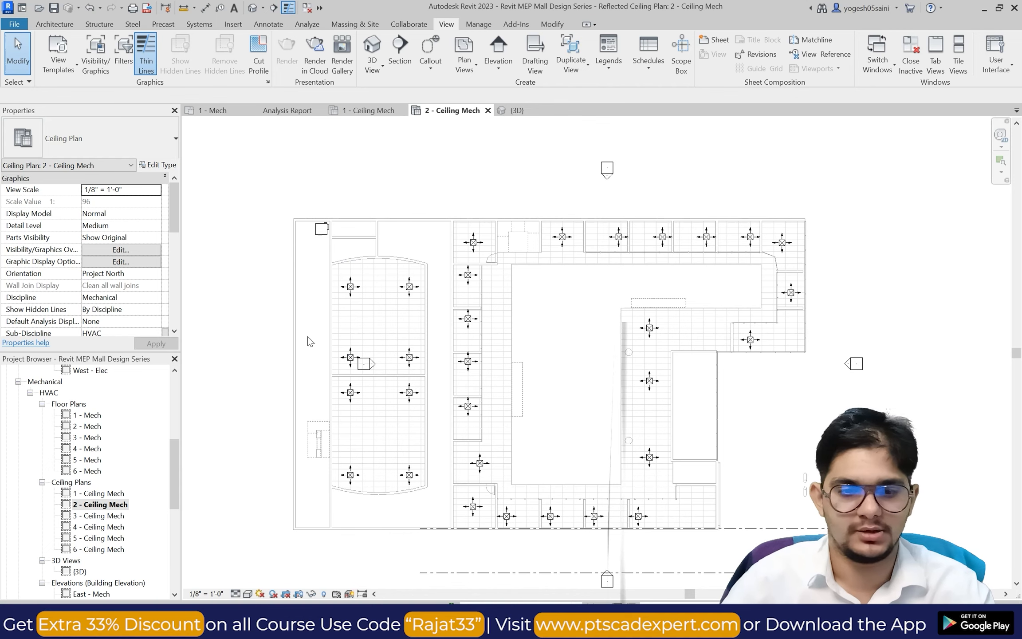
pyautogui.scroll(2, 309, 254)
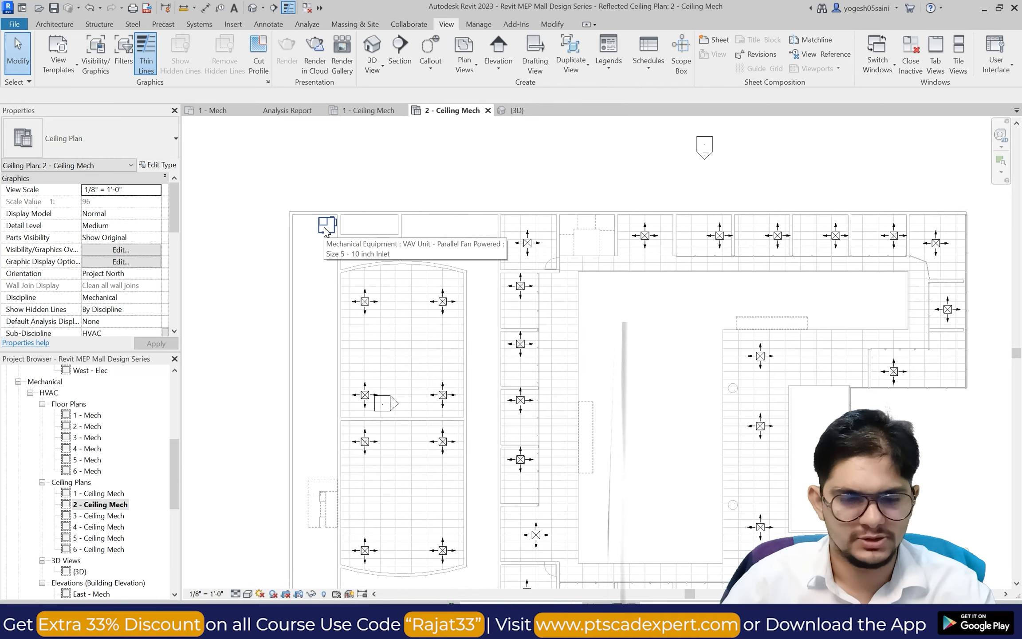
pyautogui.click(323, 232)
pyautogui.click(261, 286)
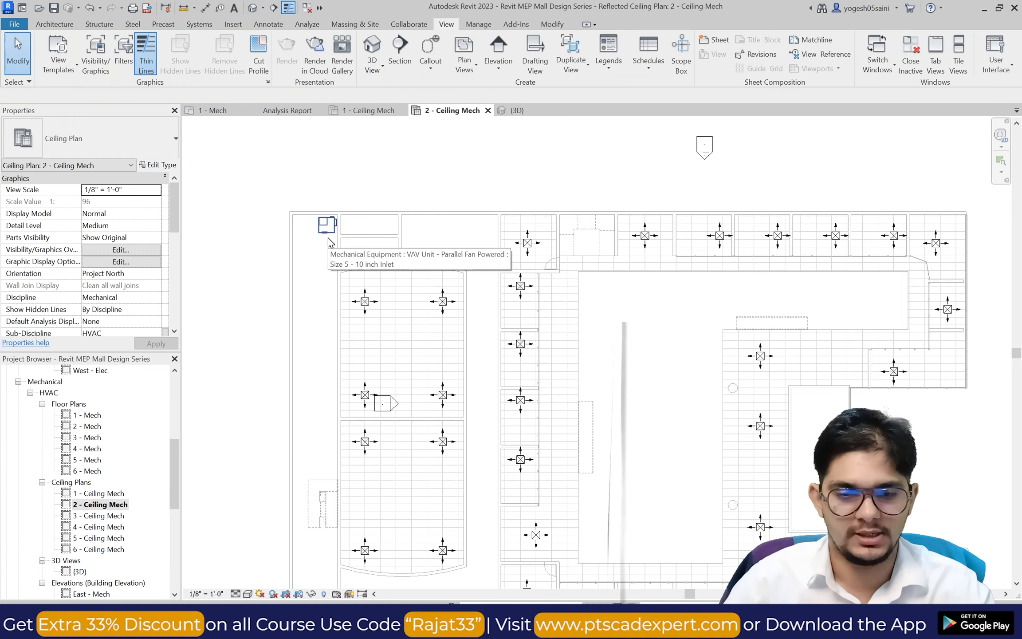
pyautogui.scroll(-2, 372, 328)
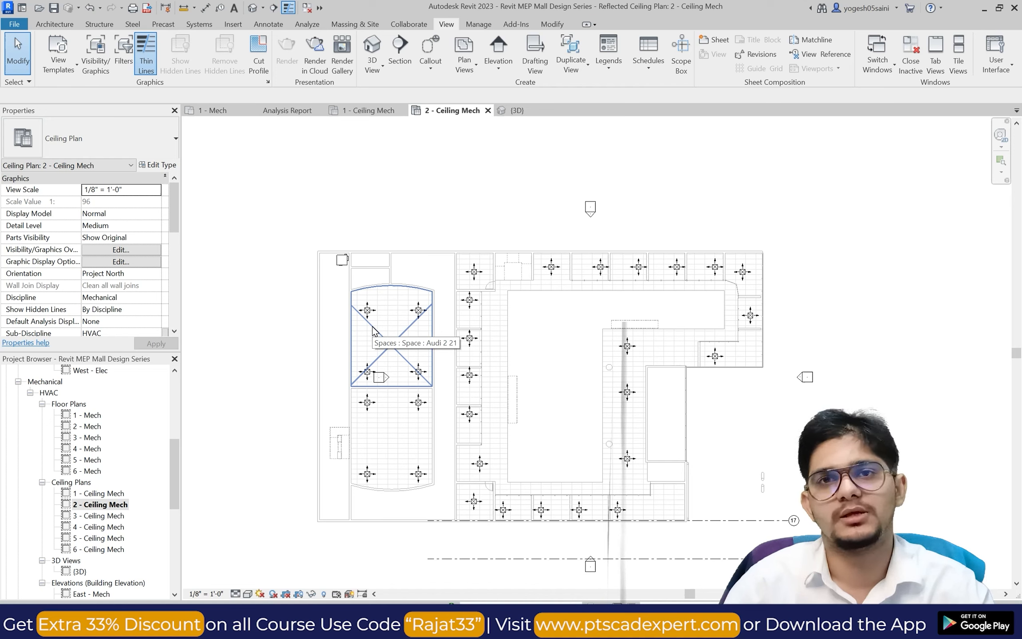
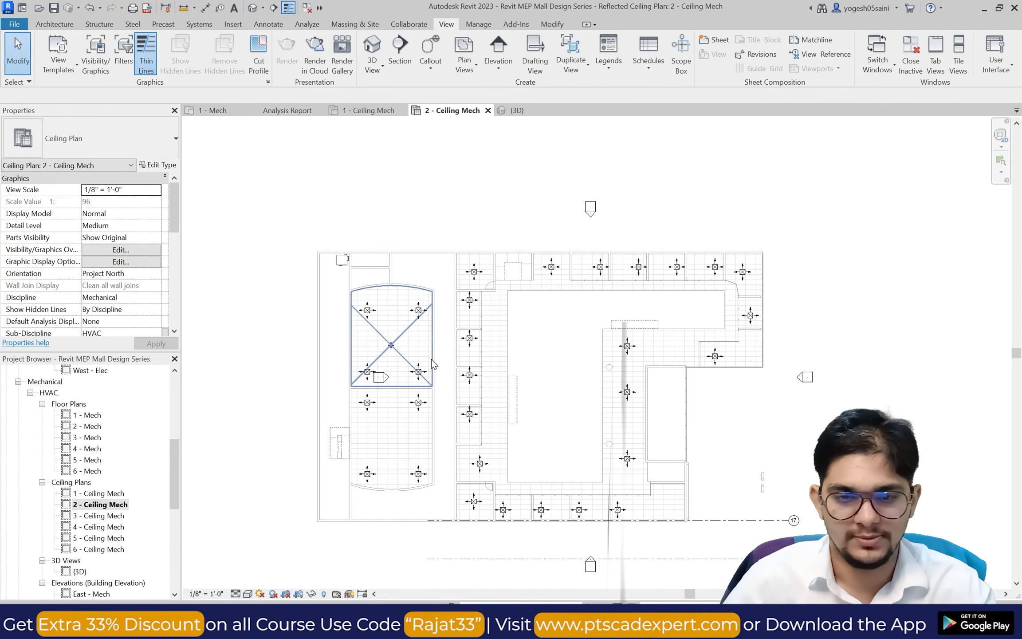
# Examine the VAV unit in the northwest room and the supply diffusers in the large hall of the Level 2 mechanical ceiling plan.
pyautogui.scroll(2, 391, 328)
pyautogui.scroll(2, 306, 235)
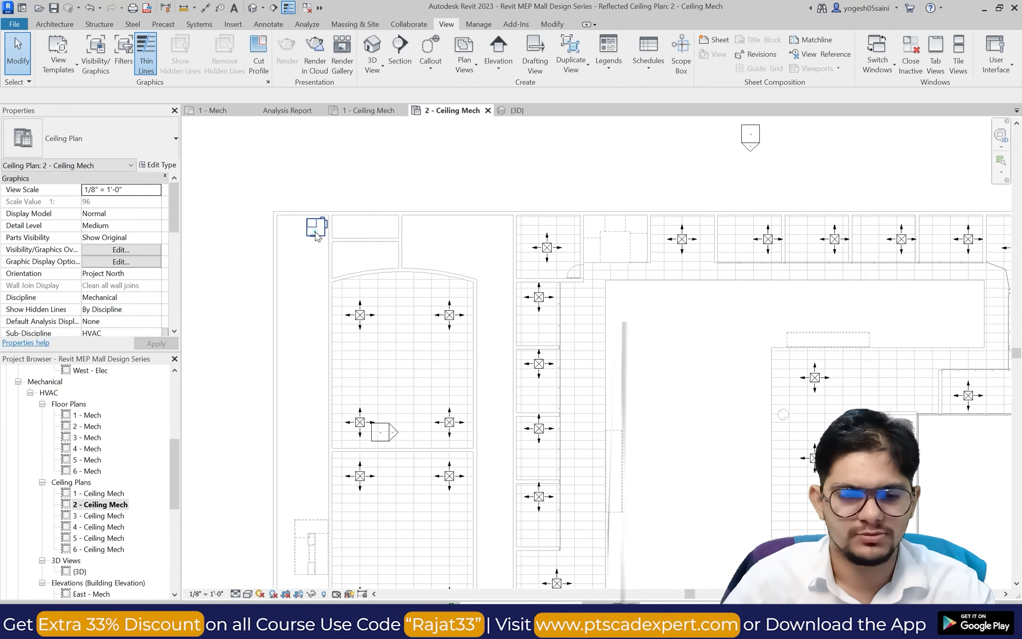
pyautogui.click(307, 234)
pyautogui.click(362, 172)
pyautogui.scroll(2, 315, 218)
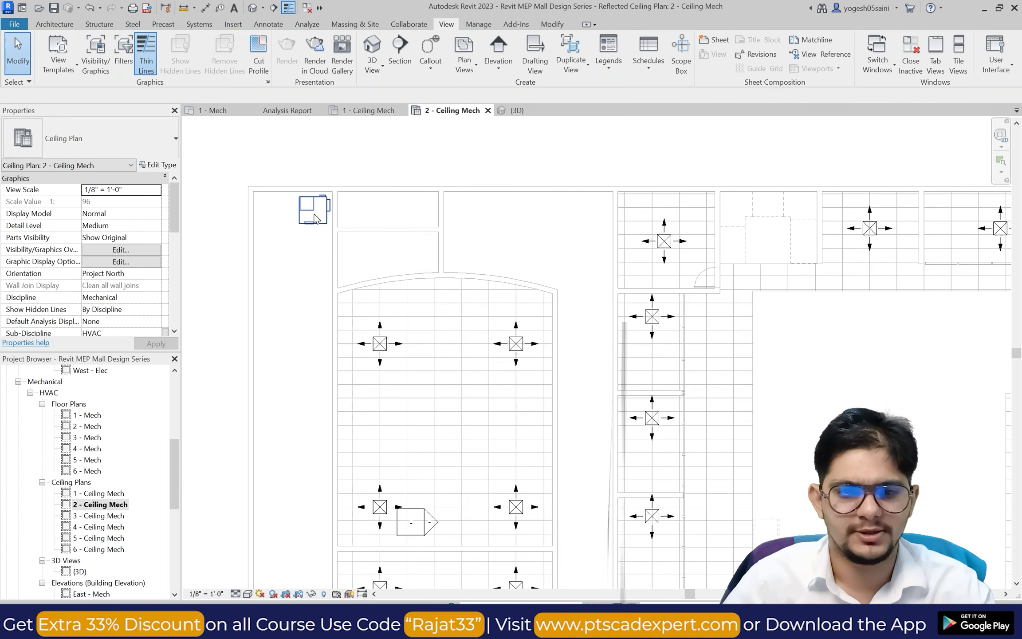
pyautogui.click(313, 213)
pyautogui.click(229, 258)
pyautogui.scroll(-3, 233, 267)
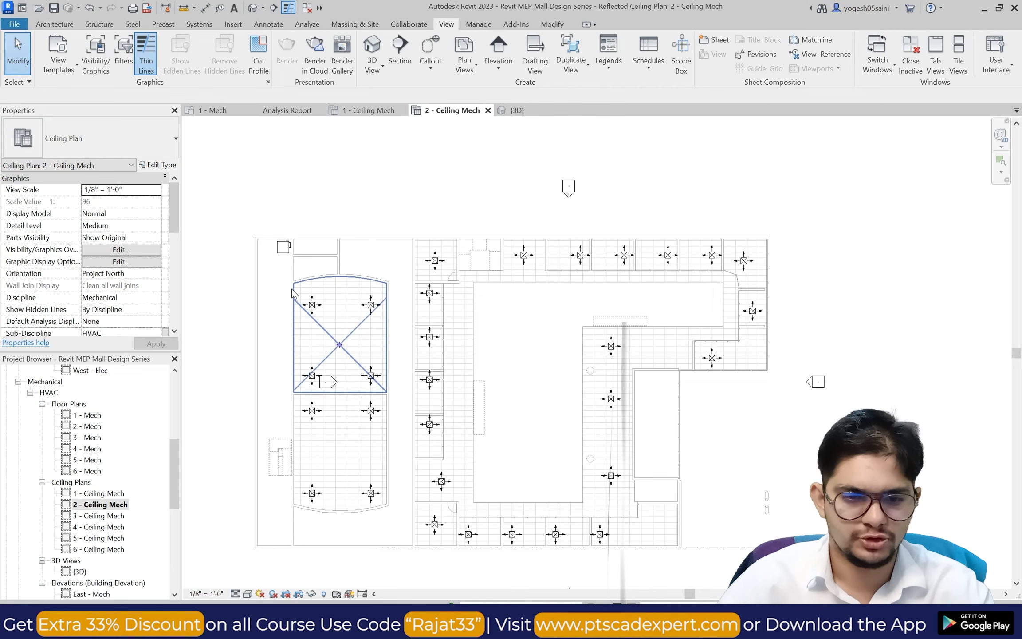
pyautogui.scroll(1, 324, 313)
pyautogui.click(324, 313)
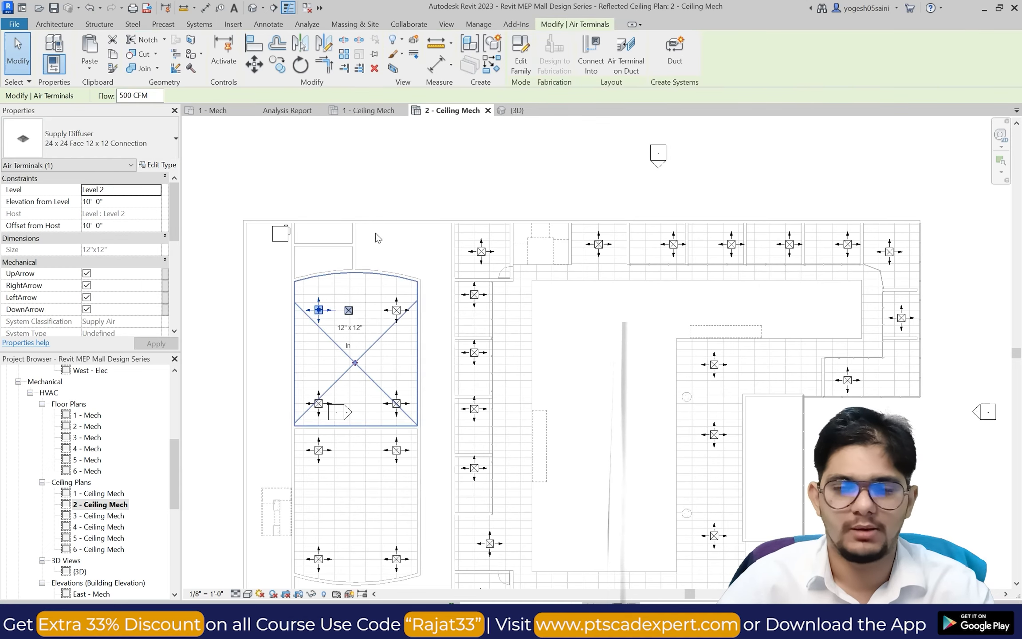
pyautogui.click(449, 165)
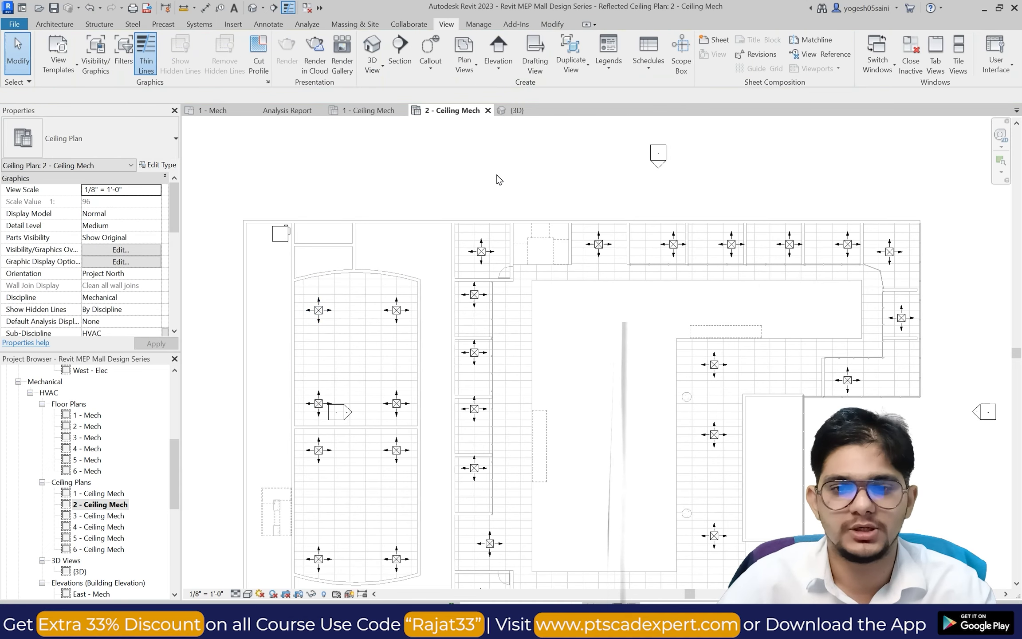
# Start a plan region and sketch its boundary along the north rooms, 14'-6" down and 30'-0" across the upper hall's arched end.
pyautogui.click(464, 58)
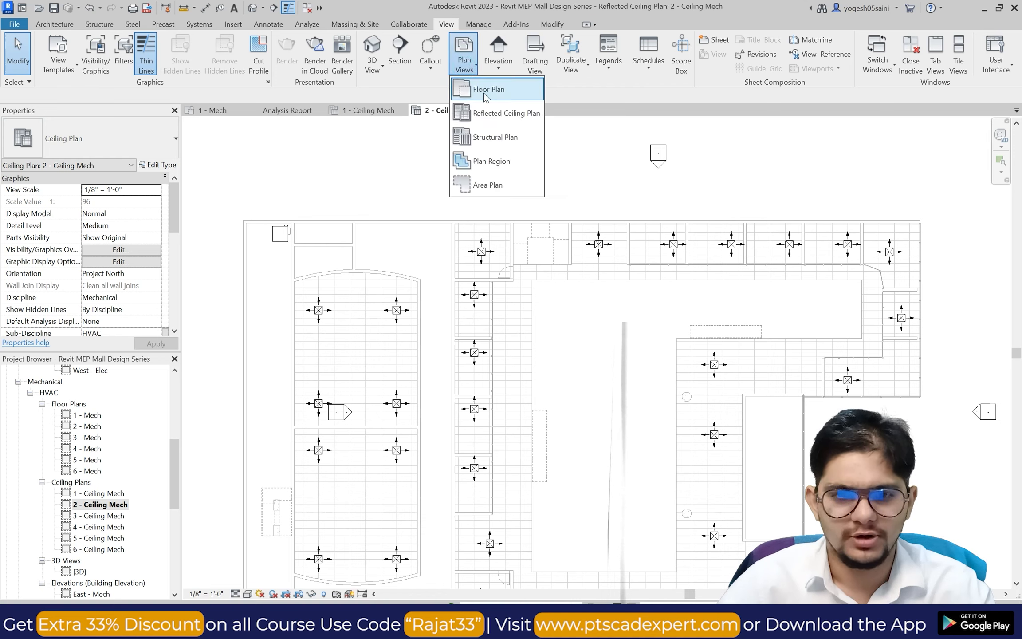
pyautogui.click(497, 161)
pyautogui.scroll(4, 305, 209)
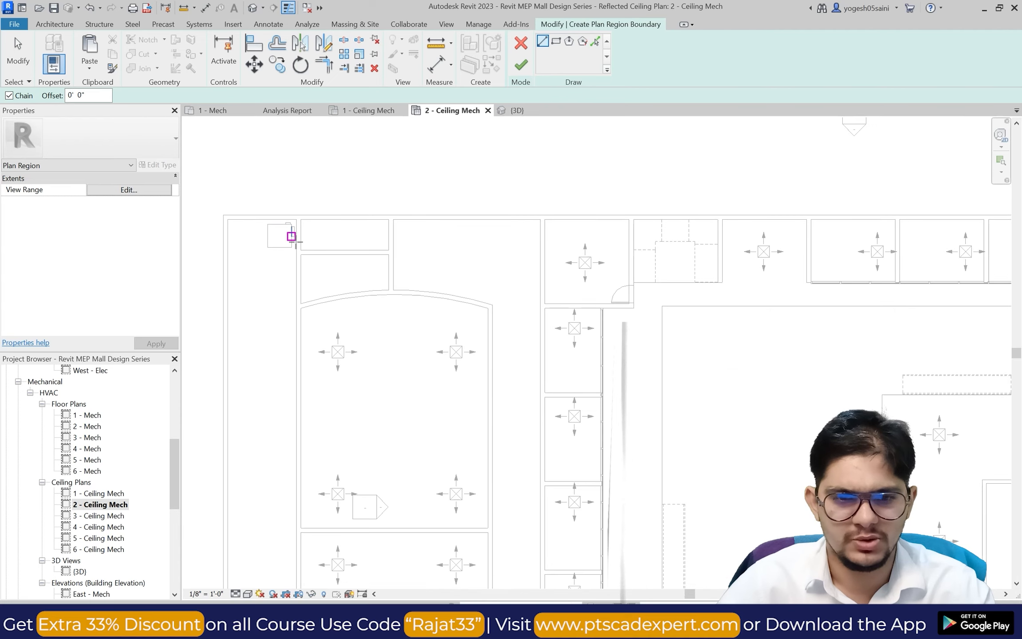
pyautogui.click(313, 212)
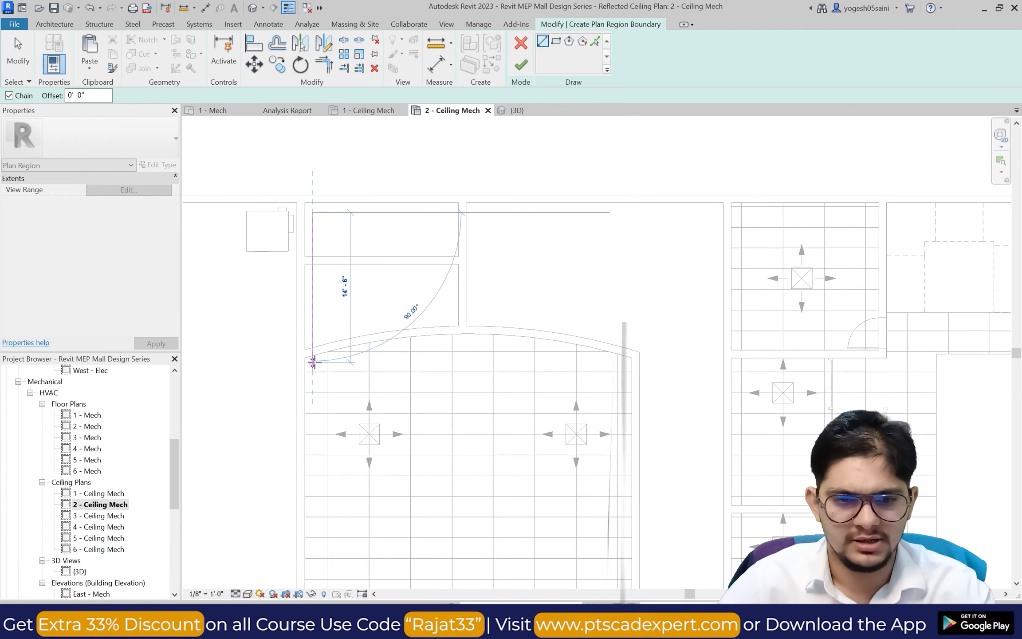
pyautogui.click(313, 362)
pyautogui.click(623, 363)
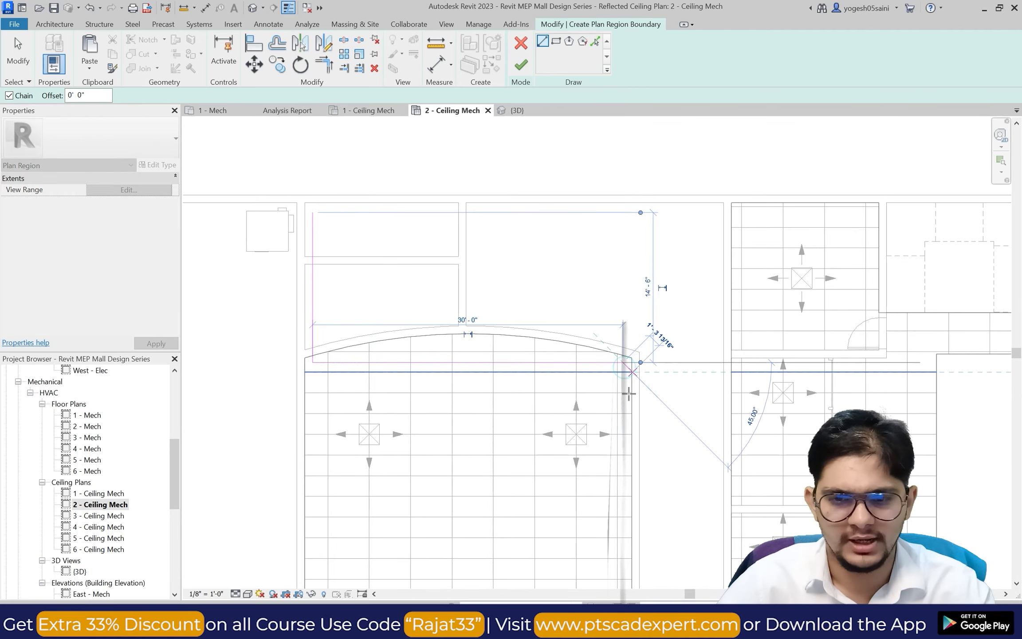
# Continue the plan region boundary down the halls' east side, back west, 16'-0" south and 39'-0" east below the south room.
pyautogui.scroll(-5, 625, 368)
pyautogui.scroll(5, 636, 511)
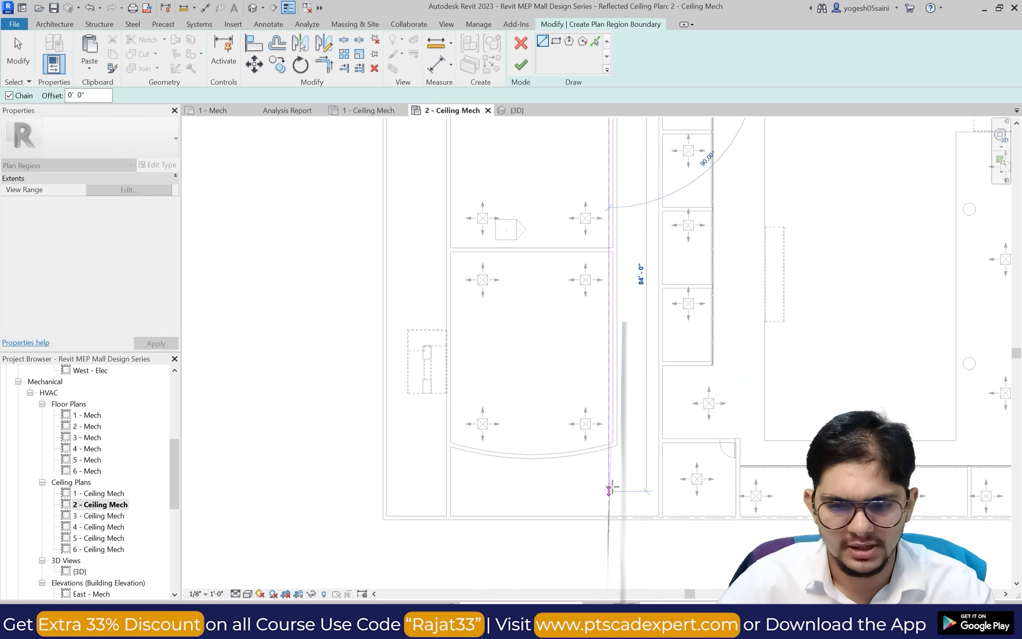
pyautogui.click(603, 431)
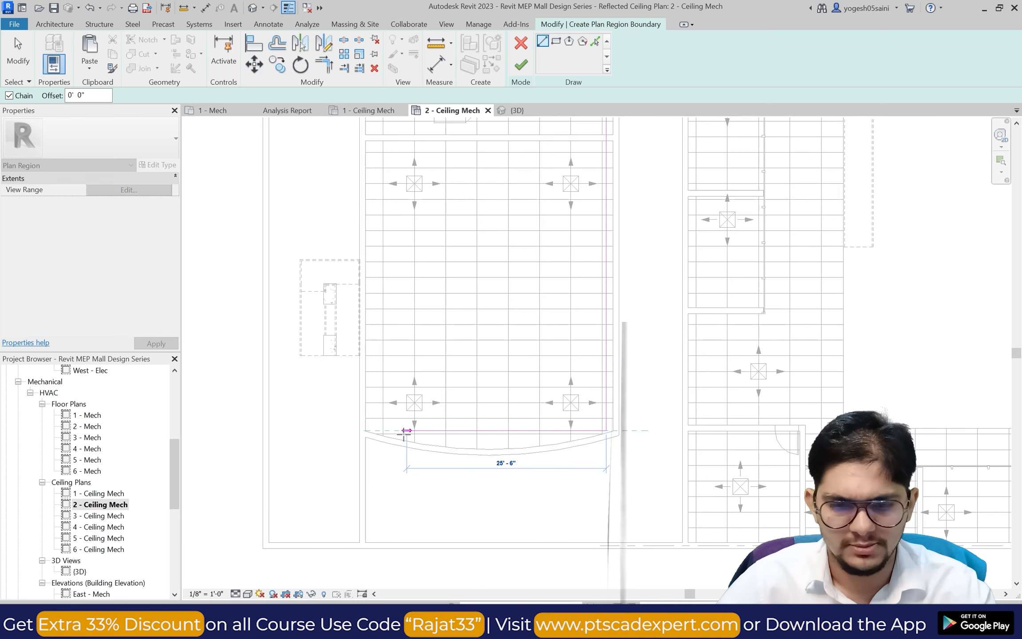
pyautogui.click(375, 430)
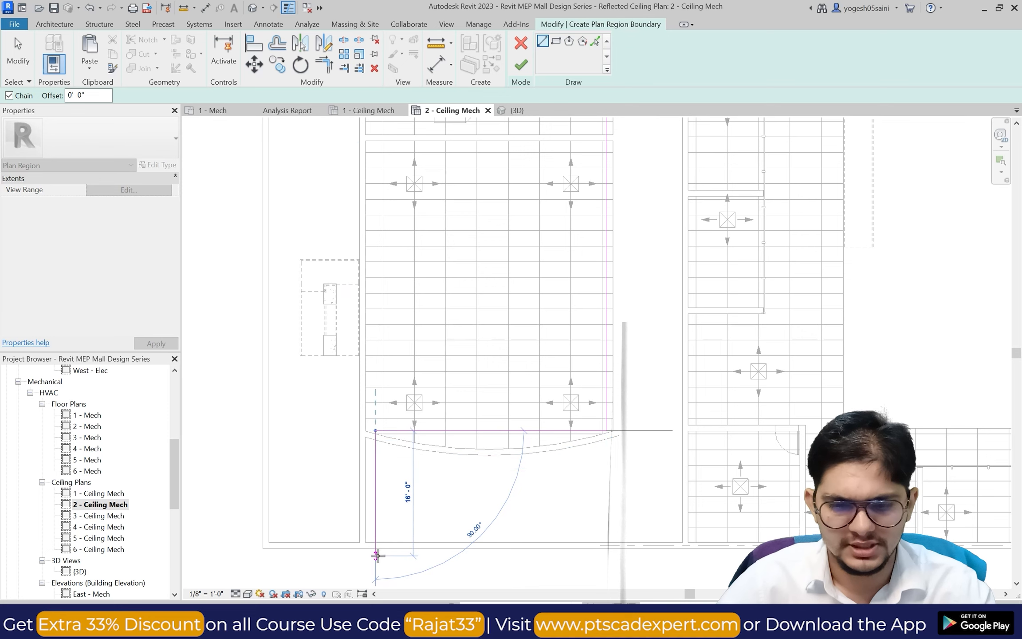
pyautogui.click(376, 554)
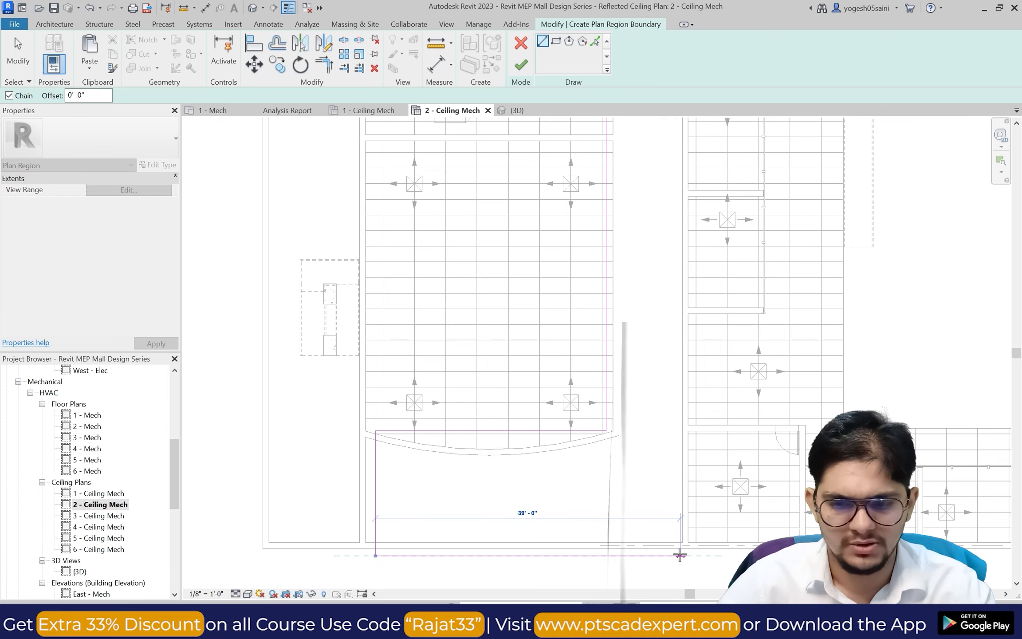
pyautogui.click(679, 555)
# Close the boundary along the corridor's east side, finish the plan region and open its view range.
pyautogui.scroll(-4, 635, 399)
pyautogui.scroll(3, 671, 219)
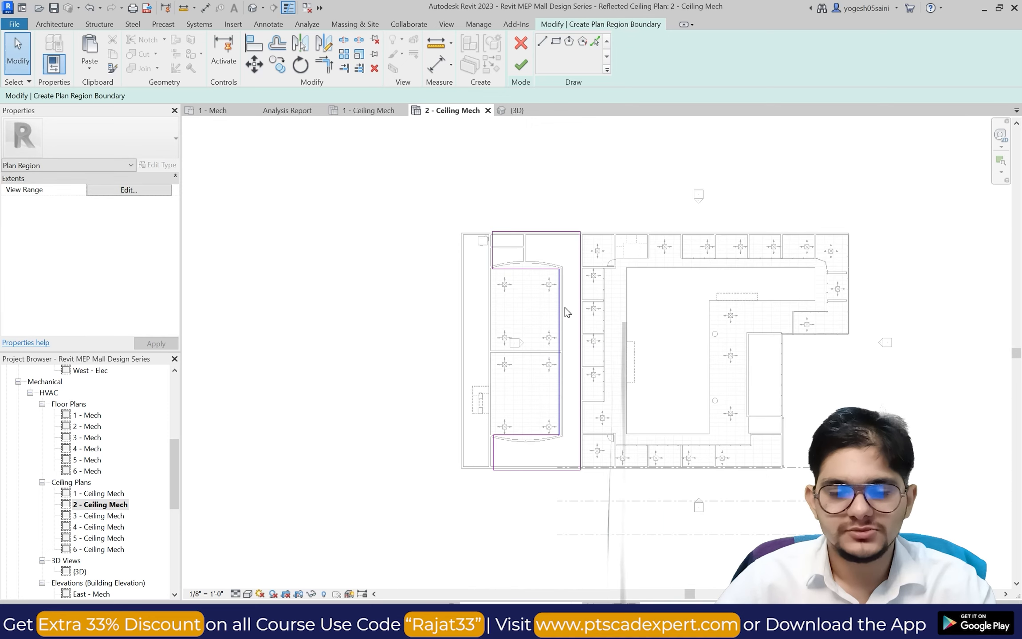
pyautogui.scroll(1, 564, 307)
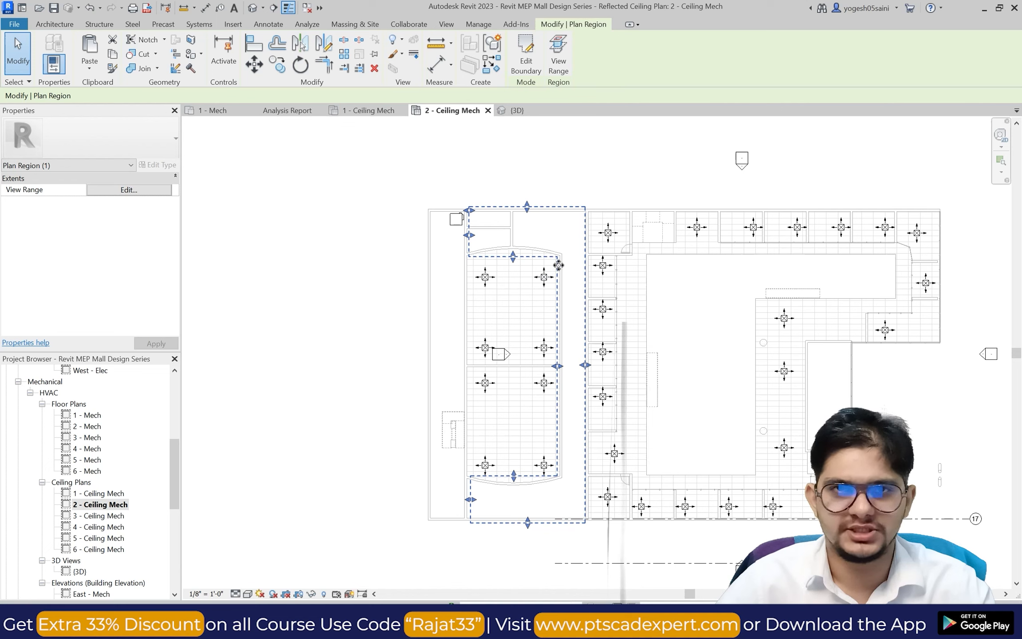
pyautogui.click(559, 57)
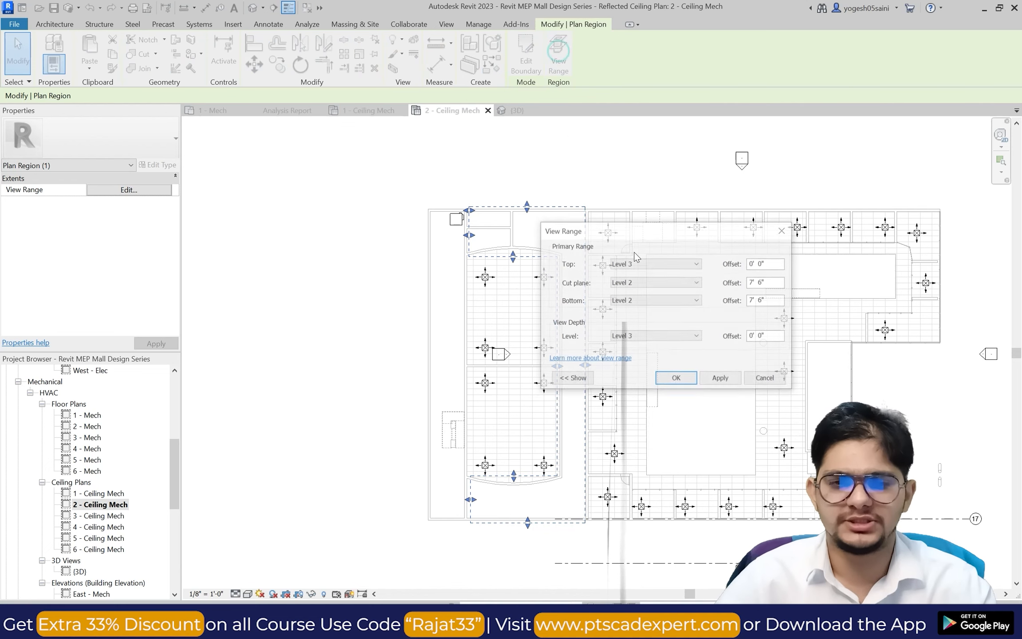
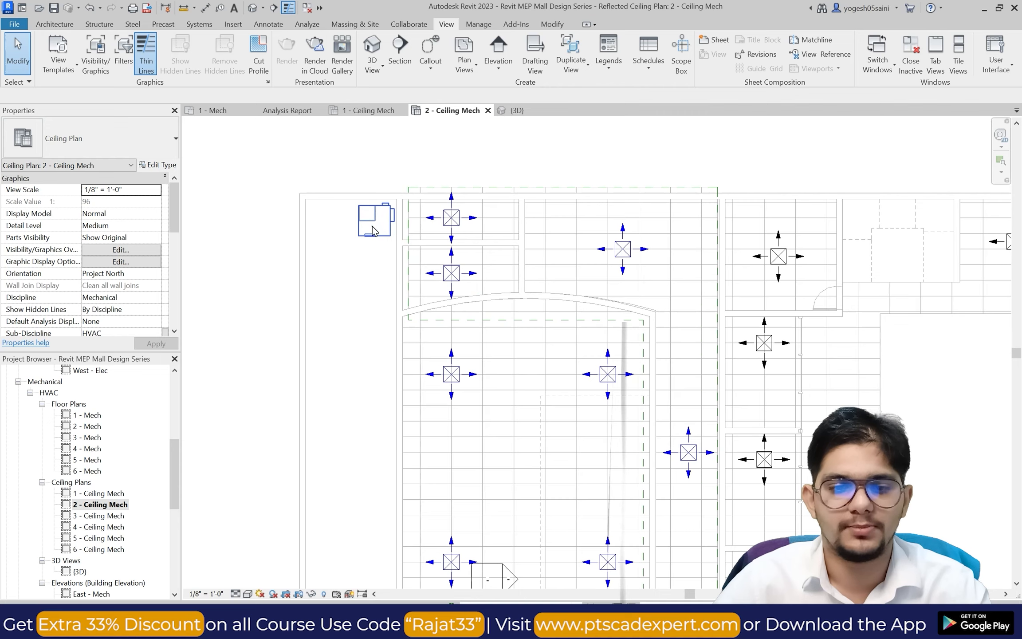
# Select the VAV unit in the northwest room and start a 16" × 14" rectangular duct from its outlet connector.
pyautogui.click(371, 225)
pyautogui.scroll(-2, 299, 335)
pyautogui.scroll(2, 291, 262)
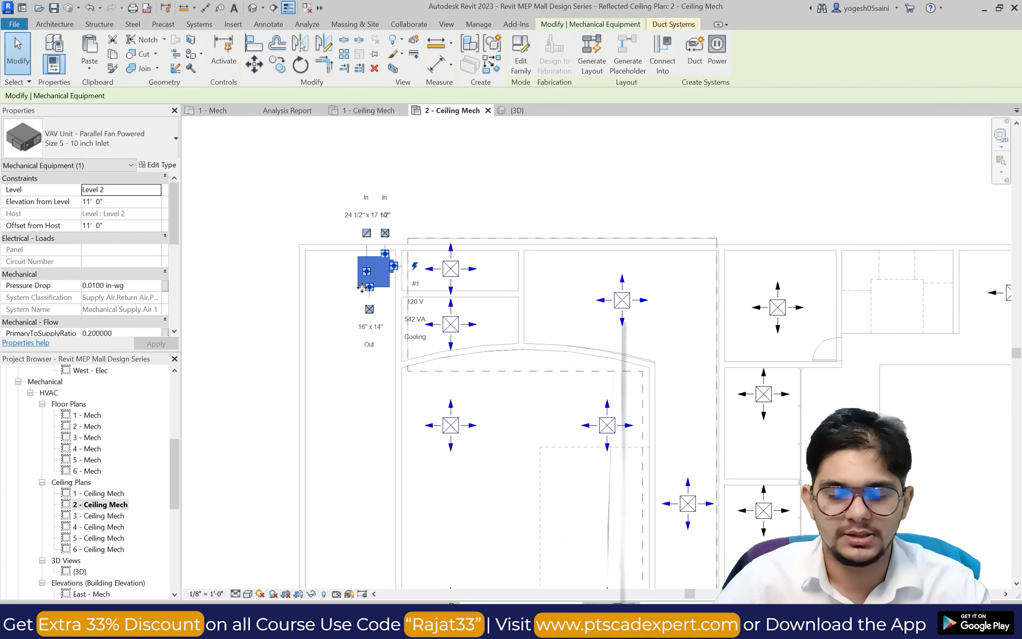
pyautogui.scroll(-1, 368, 336)
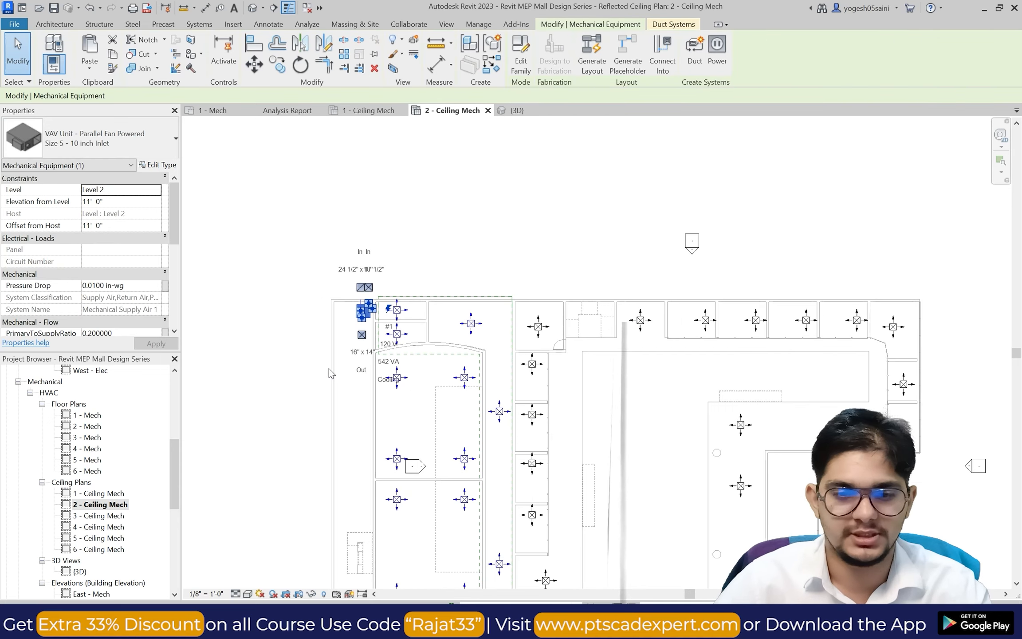
pyautogui.scroll(1, 284, 401)
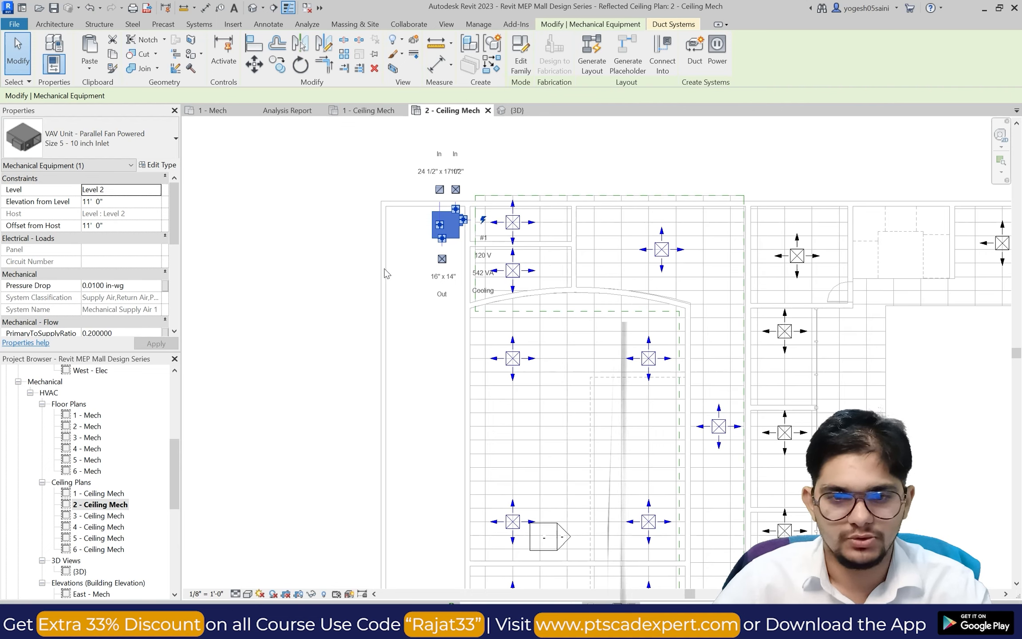
pyautogui.click(438, 263)
pyautogui.click(447, 262)
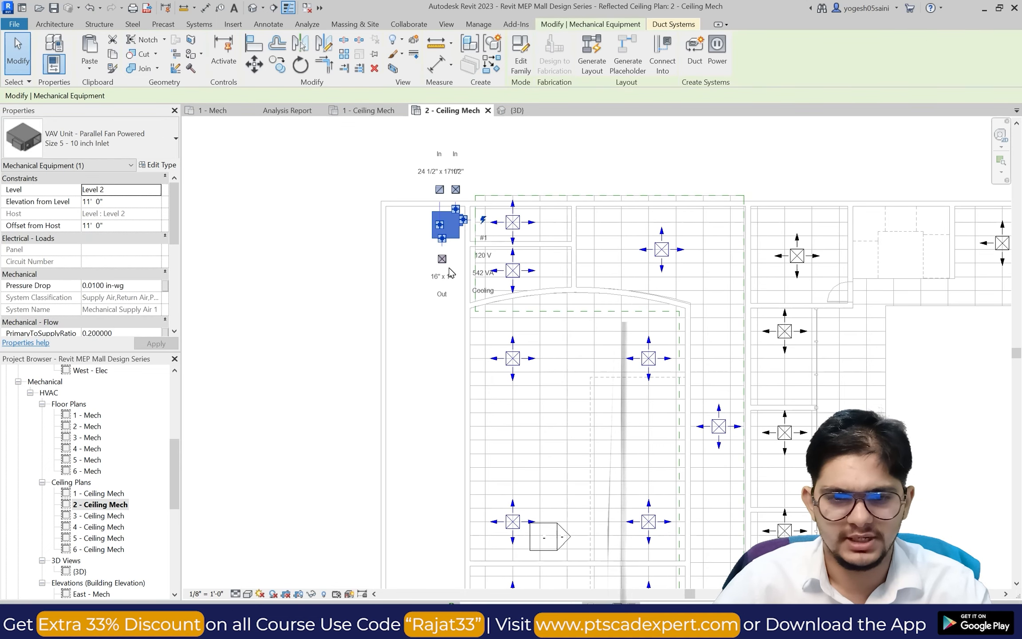
pyautogui.click(442, 258)
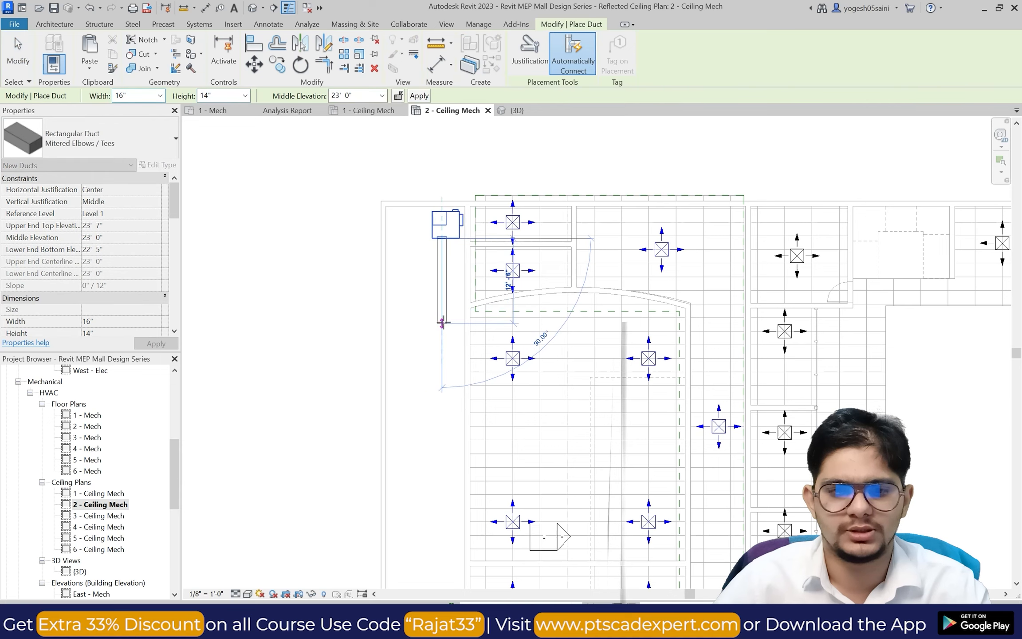
# Route the duct about 28'-6" south from the VAV unit, then east across the upper hall to its eastern diffuser column.
pyautogui.scroll(-2, 443, 327)
pyautogui.scroll(-1, 442, 327)
pyautogui.scroll(4, 443, 329)
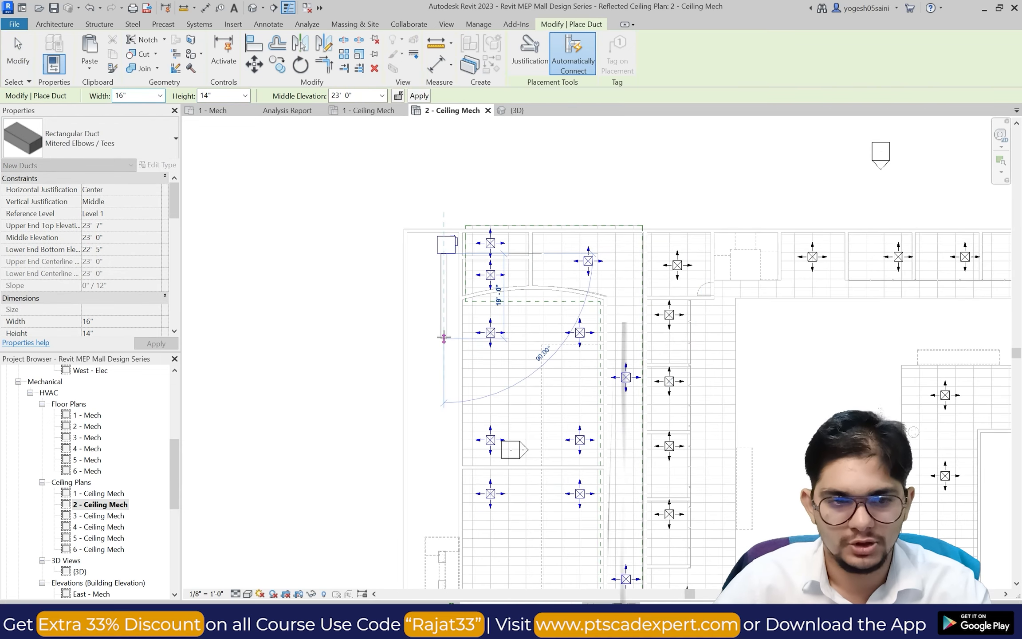
pyautogui.scroll(-3, 443, 331)
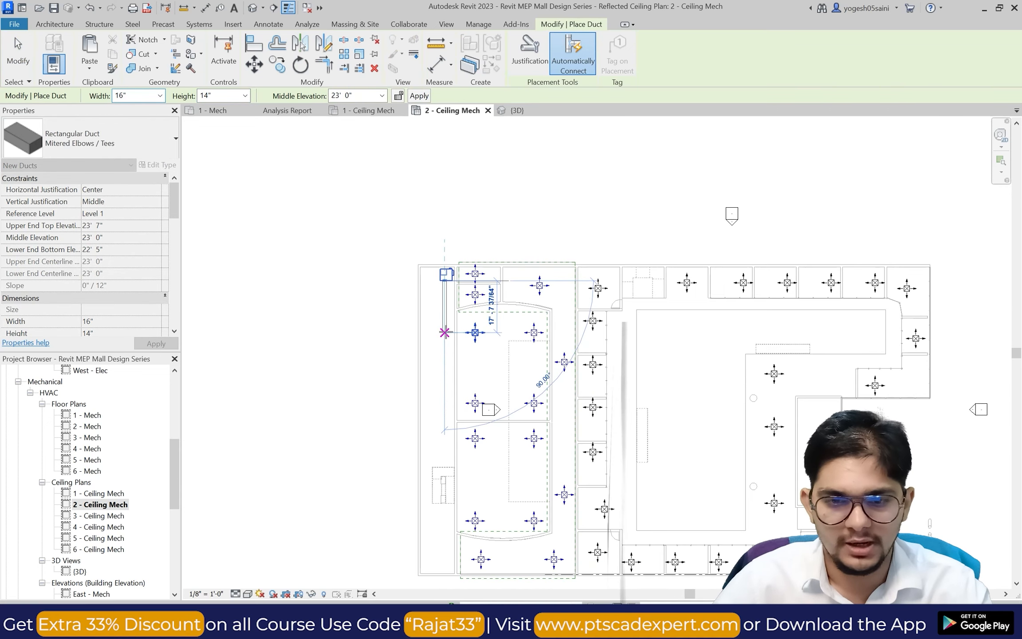
pyautogui.scroll(1, 443, 363)
pyautogui.scroll(1, 443, 363)
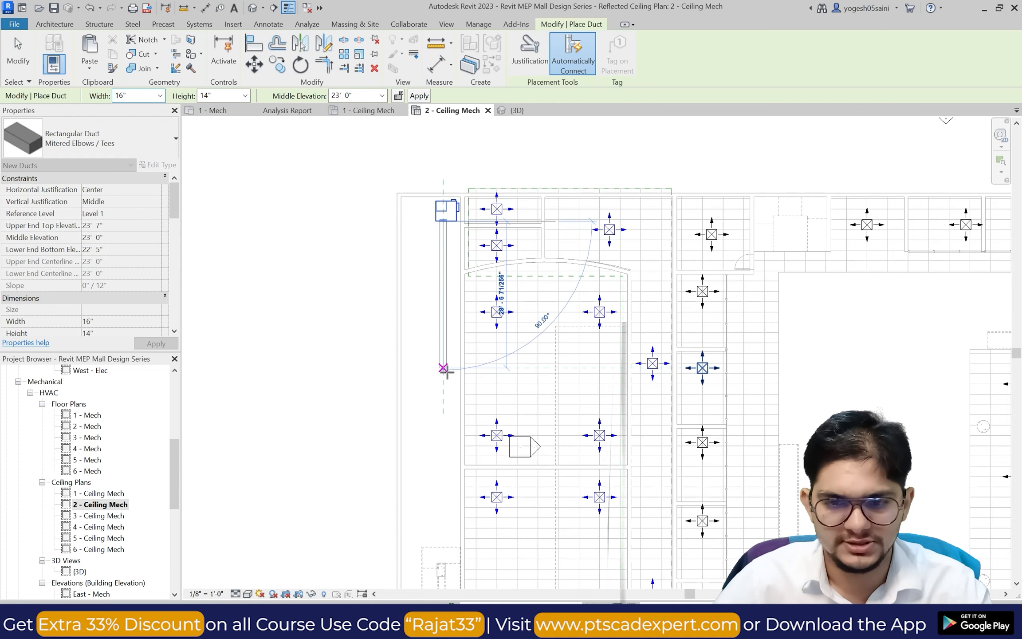
pyautogui.scroll(1, 540, 370)
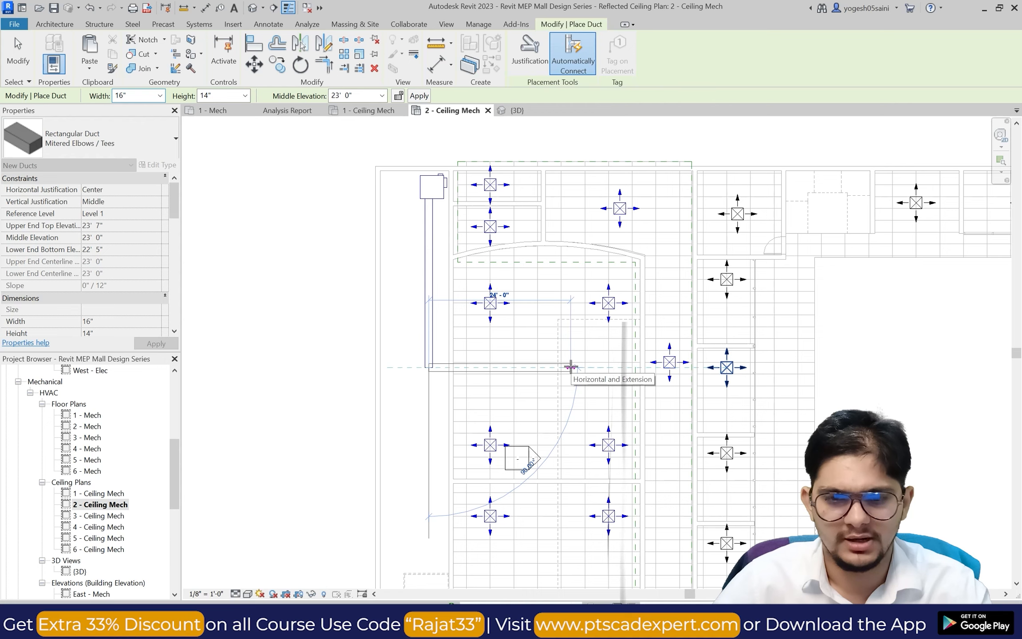
pyautogui.scroll(-2, 514, 358)
pyautogui.press('Escape')
pyautogui.press('Escape')
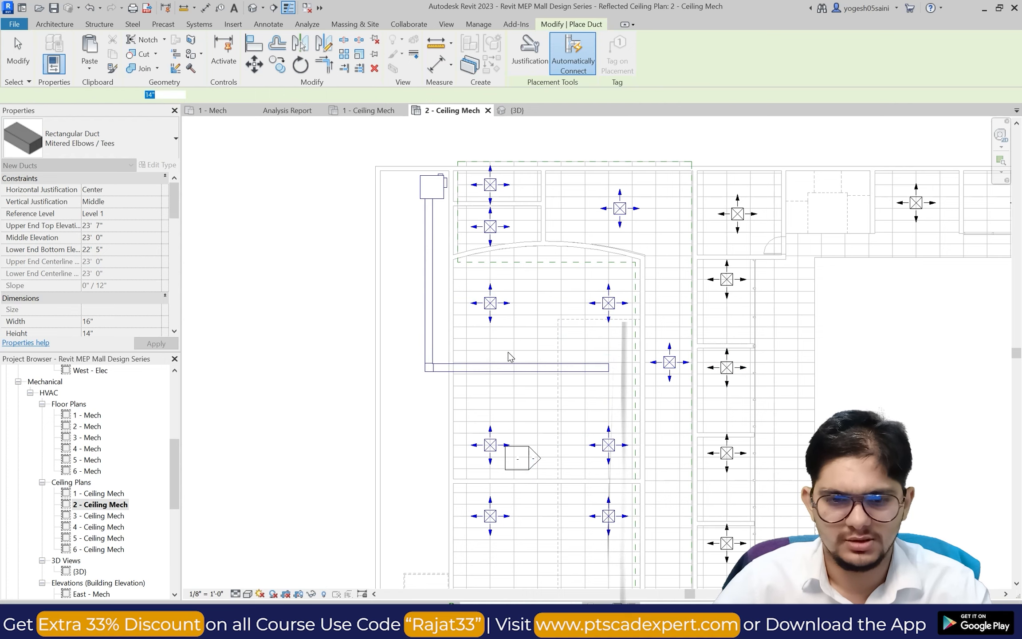
# Open the duct conversion settings for Supply Air and set the branch middle elevation to 1'-0".
pyautogui.scroll(-3, 488, 368)
pyautogui.scroll(4, 445, 388)
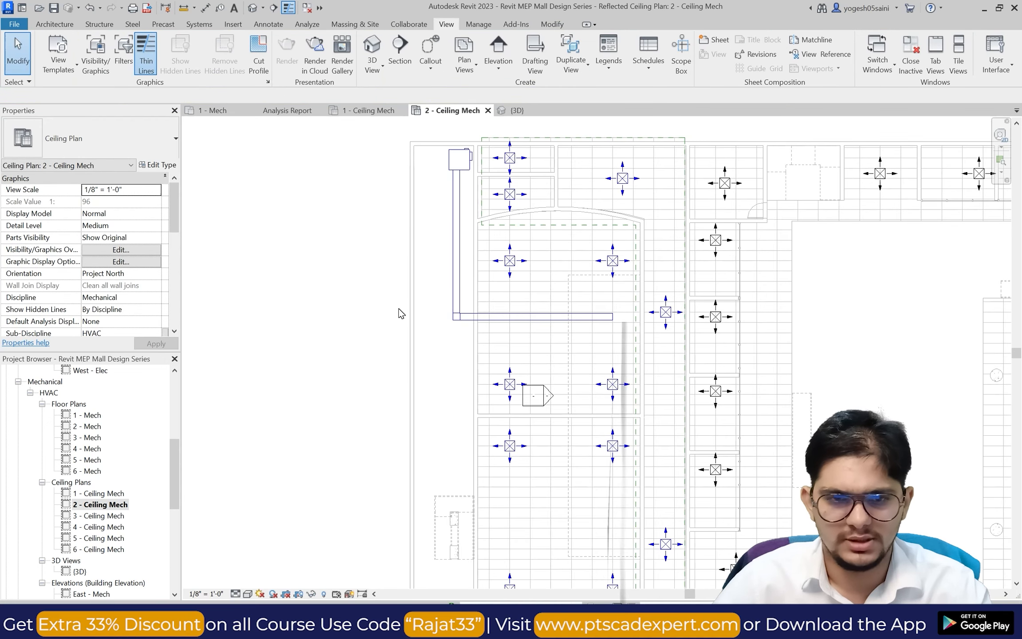
pyautogui.click(193, 26)
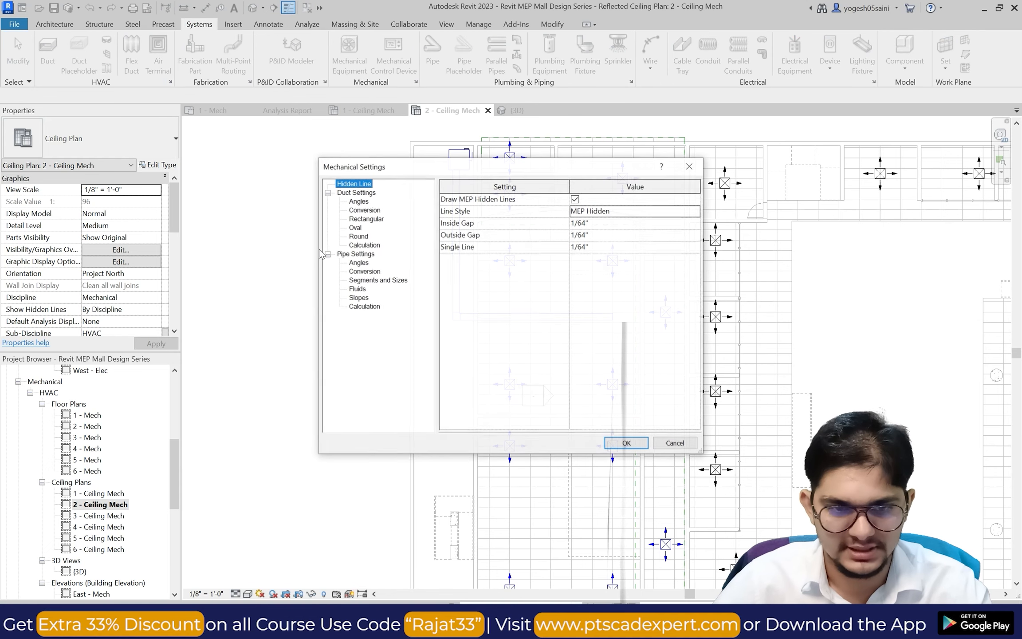
pyautogui.click(364, 220)
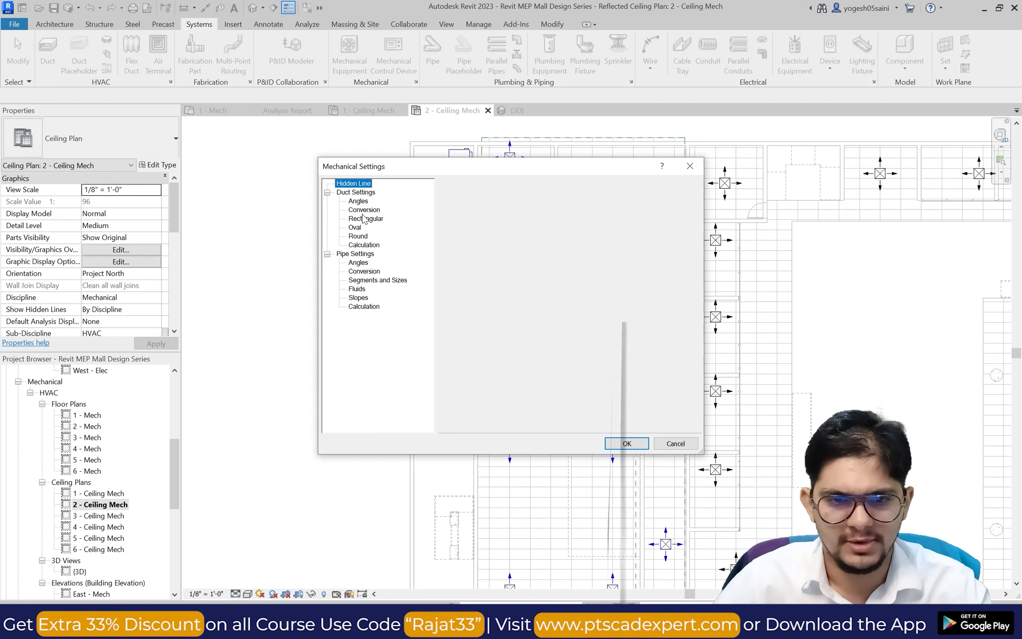
pyautogui.click(361, 210)
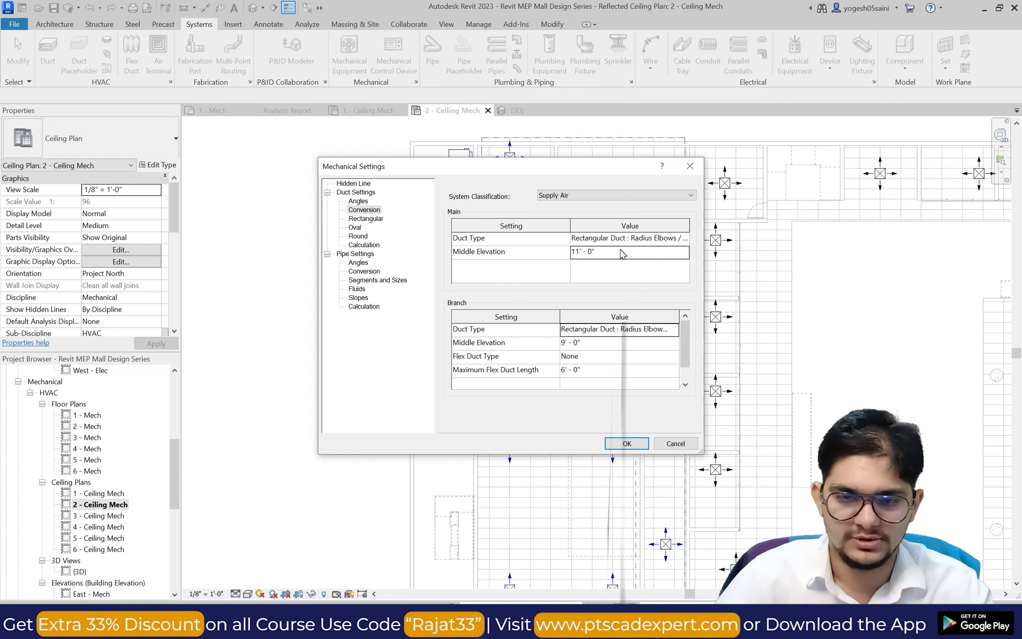
pyautogui.click(601, 342)
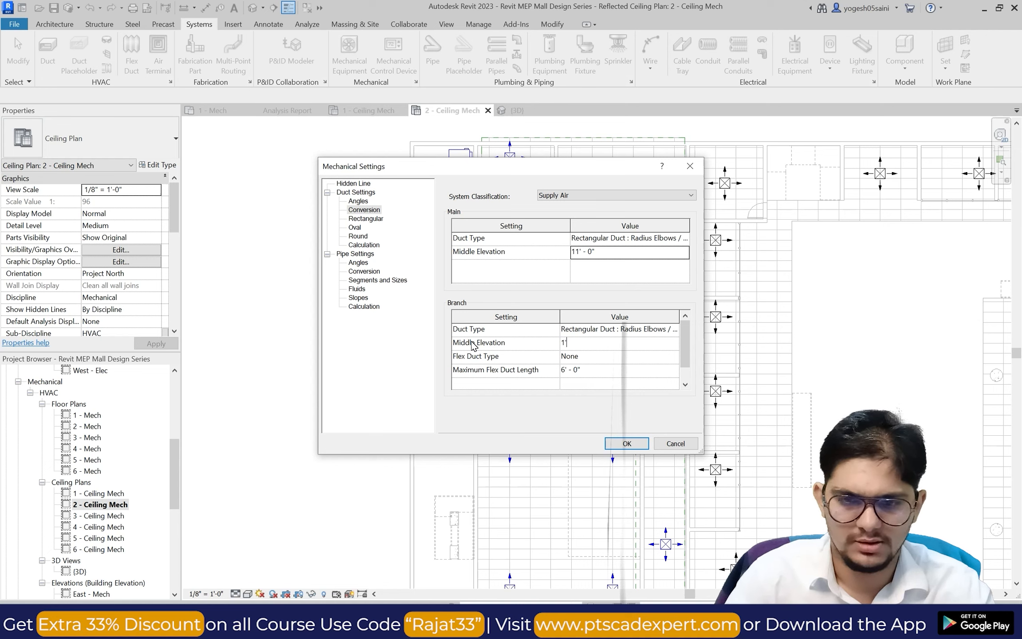
# Set the main duct type for Supply Air conversion to Rectangular Duct : Radius Elbows / Taps.
pyautogui.click(685, 239)
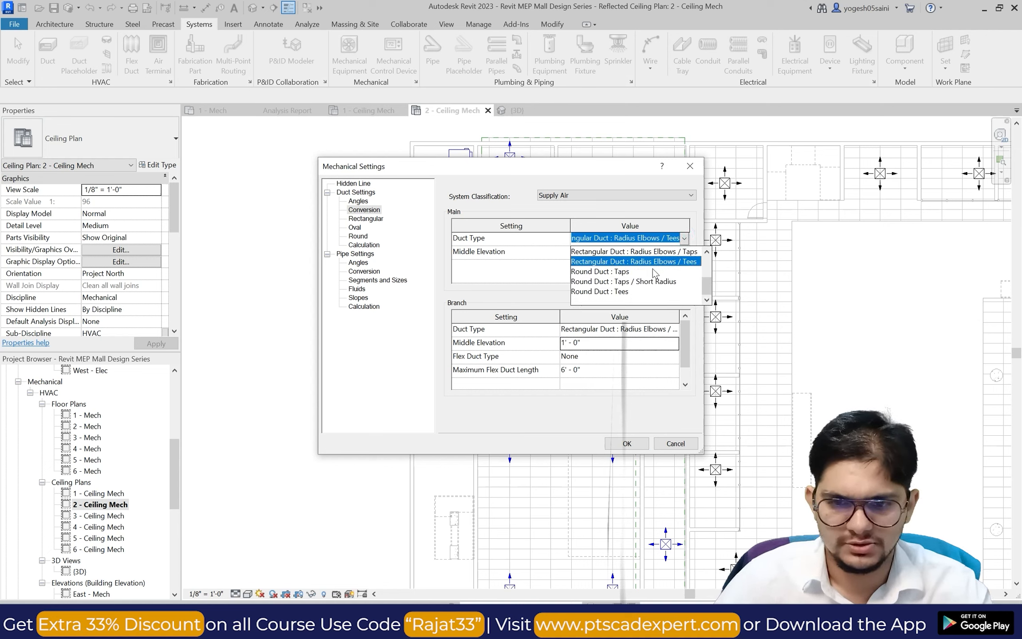
pyautogui.scroll(2, 649, 279)
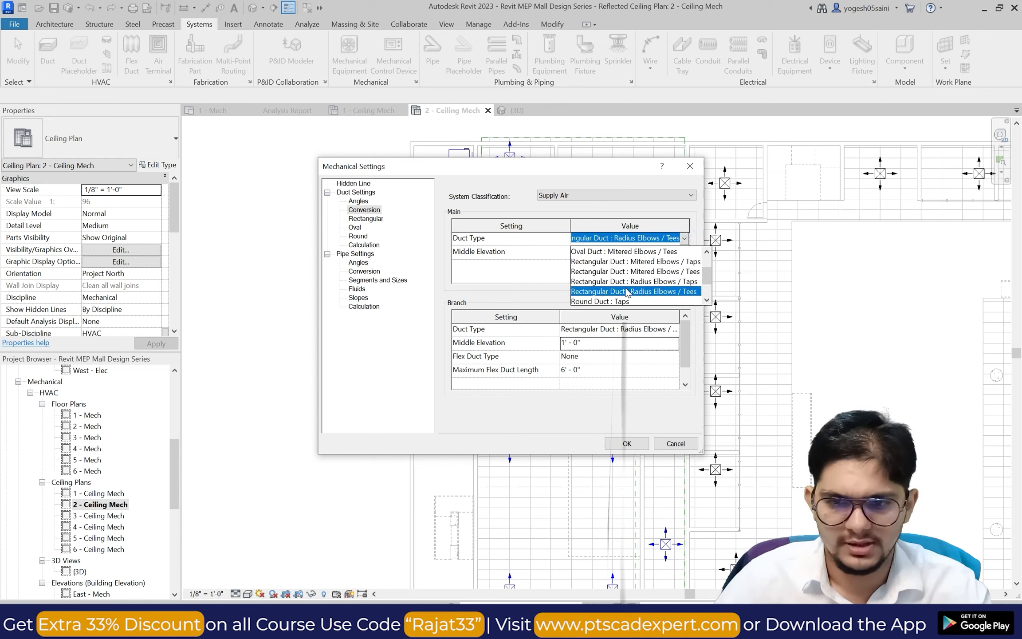
pyautogui.click(627, 281)
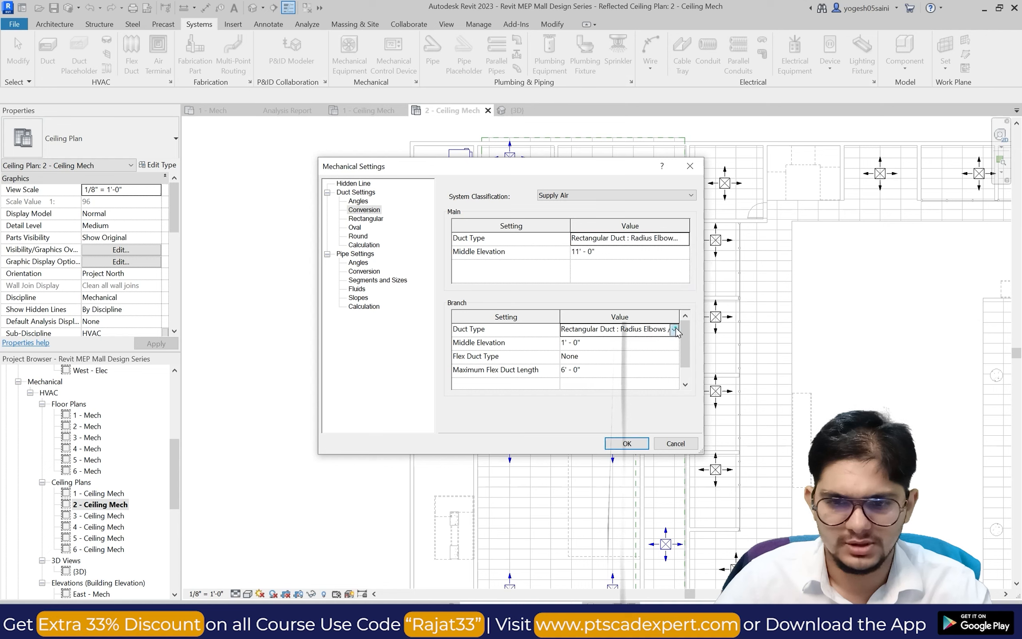
# Set the Supply Air branch conversion to a Radius Elbows rectangular duct, middle elevation 11'-0", and Flex Duct Round : Flex - Round.
pyautogui.click(674, 329)
pyautogui.click(651, 351)
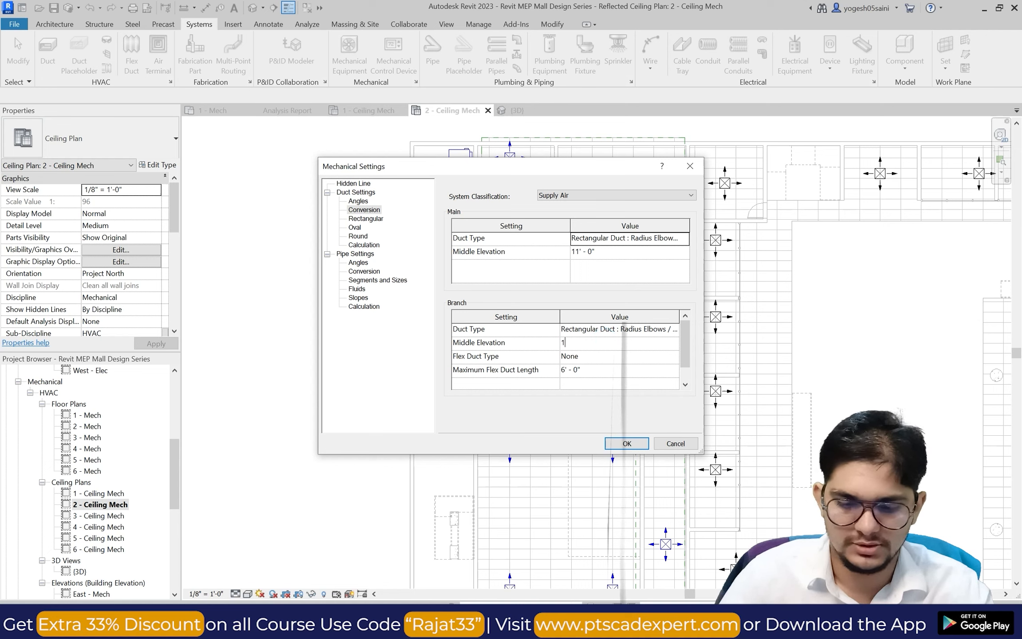
pyautogui.click(674, 357)
pyautogui.click(624, 369)
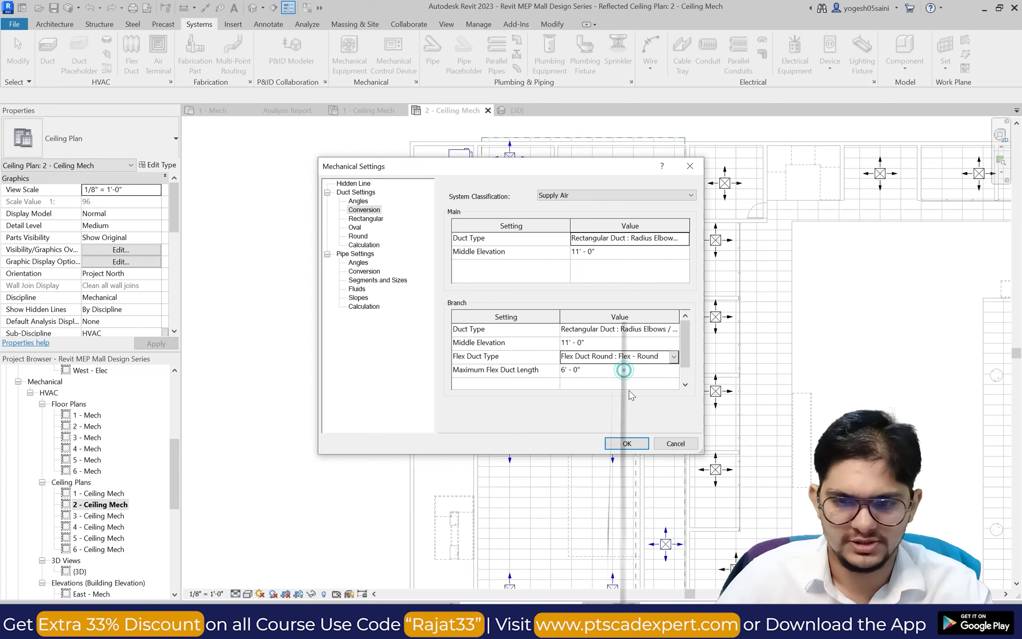
pyautogui.click(626, 443)
# Try to set the vertical justification of the duct running south from the VAV unit to Top.
pyautogui.scroll(5, 293, 372)
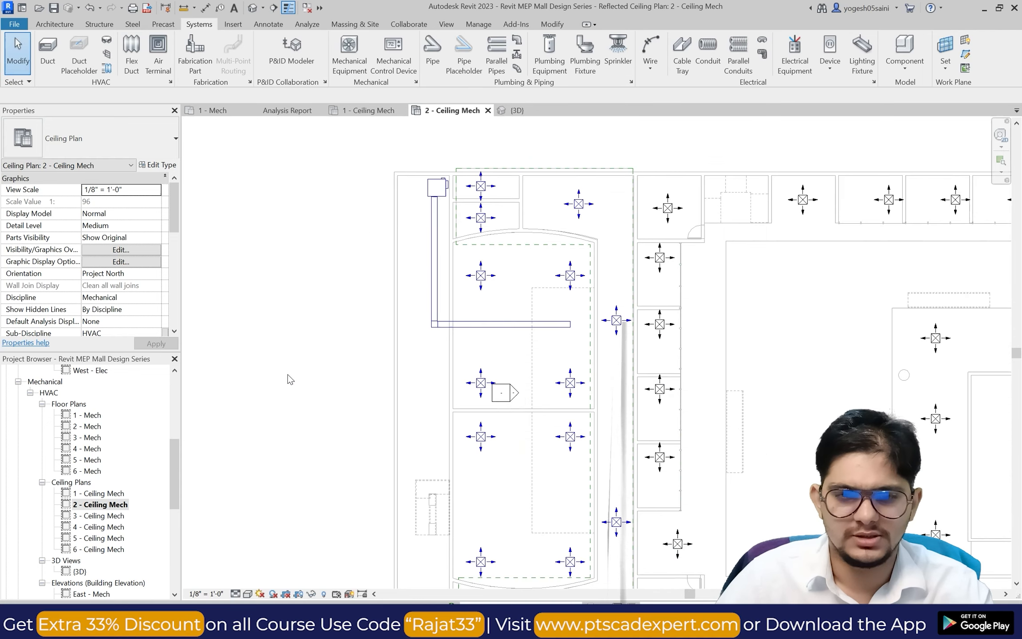
pyautogui.click(458, 266)
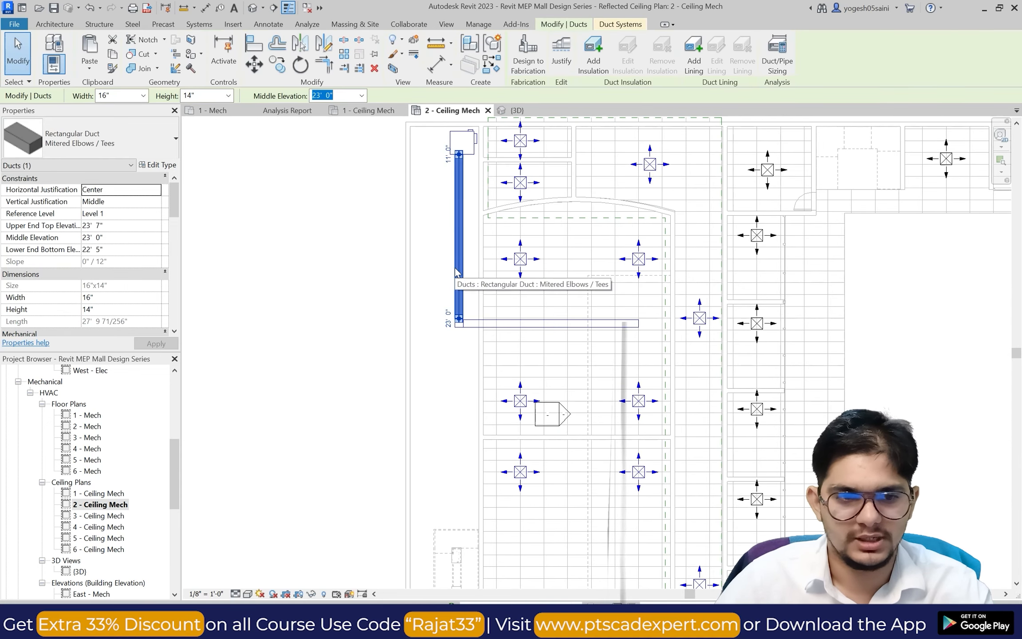
pyautogui.press('Escape')
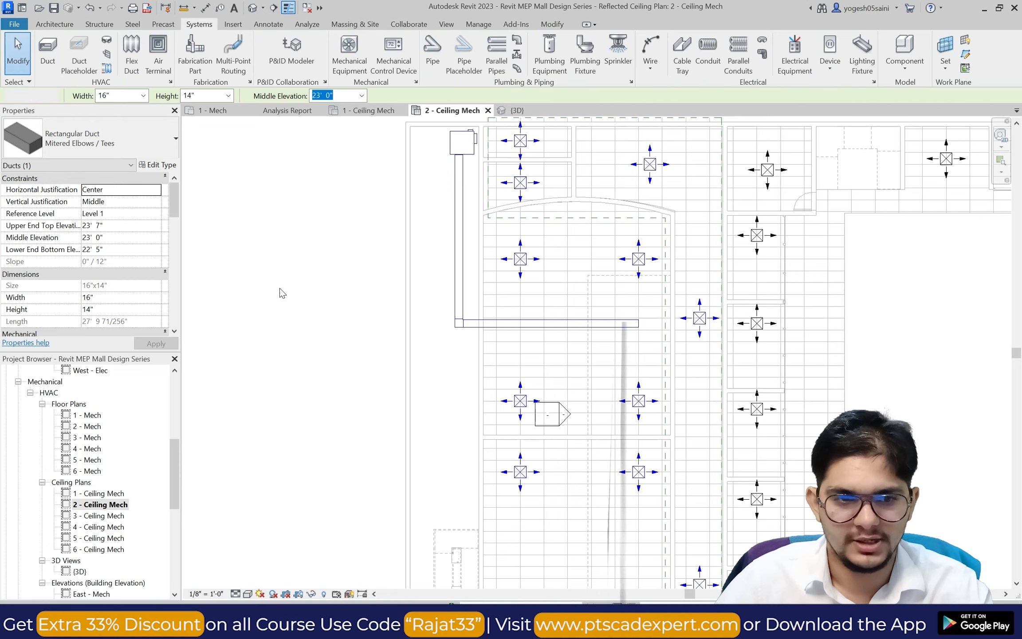
pyautogui.click(457, 262)
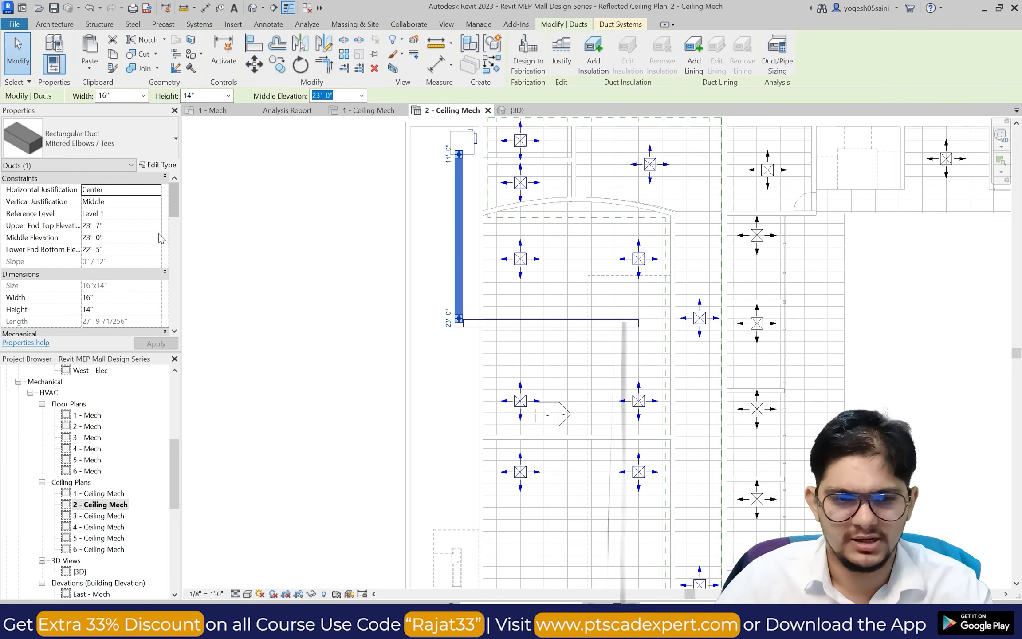
pyautogui.click(155, 203)
pyautogui.click(151, 213)
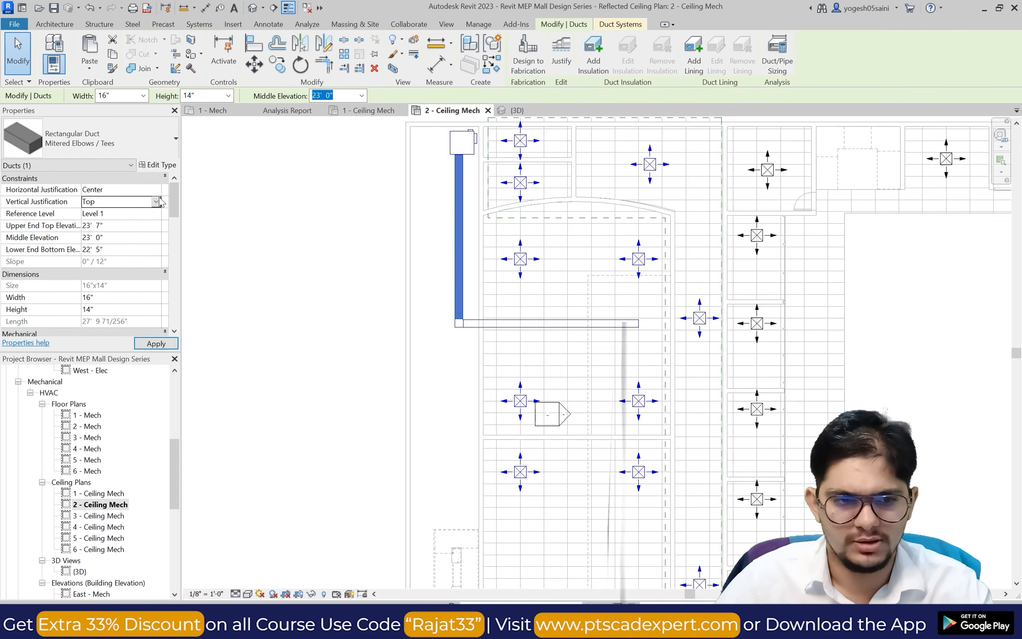
pyautogui.click(156, 201)
pyautogui.click(140, 214)
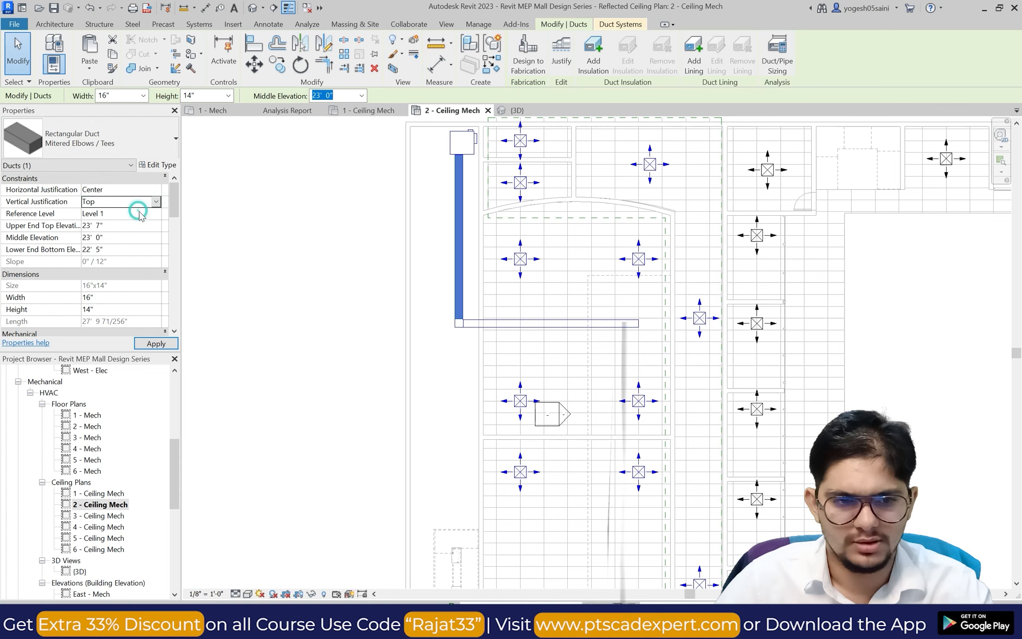
pyautogui.click(190, 225)
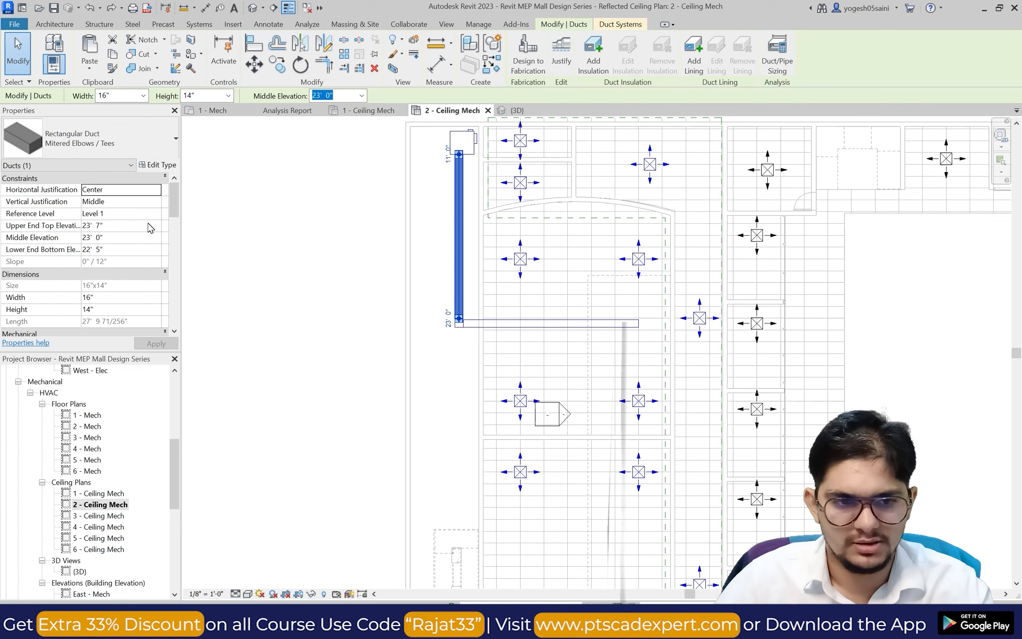
# Set the reference level of the duct running south from the VAV unit to Level 2.
pyautogui.click(151, 225)
pyautogui.click(156, 215)
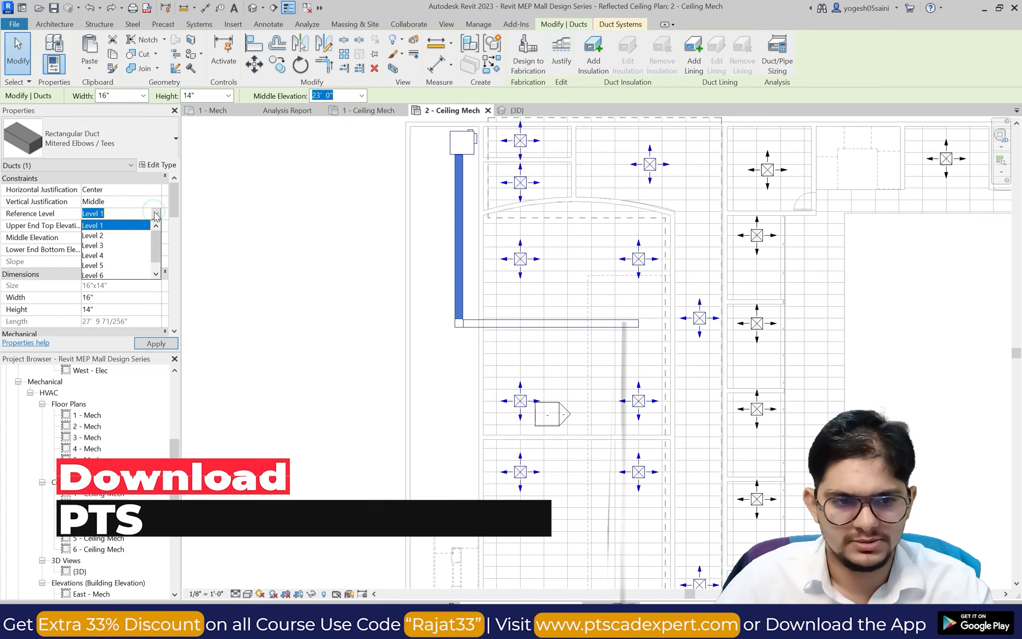
pyautogui.click(112, 239)
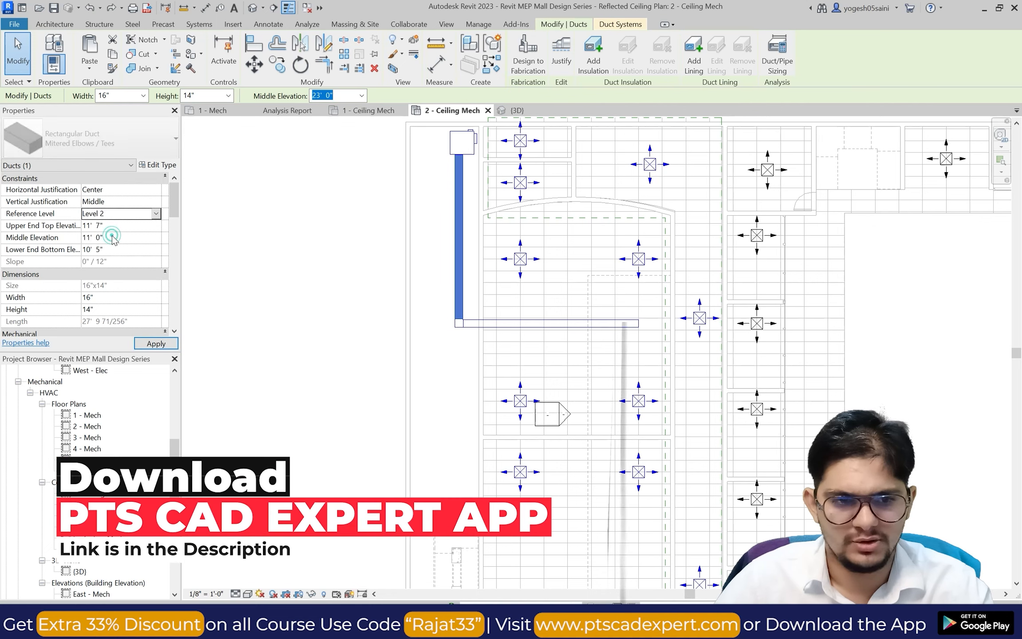
pyautogui.click(224, 248)
# Extend a 16" × 14" duct south from the fitting at the upper hall's duct junction to just south of the lower hall's northern diffusers.
pyautogui.scroll(-2, 456, 257)
pyautogui.scroll(3, 435, 286)
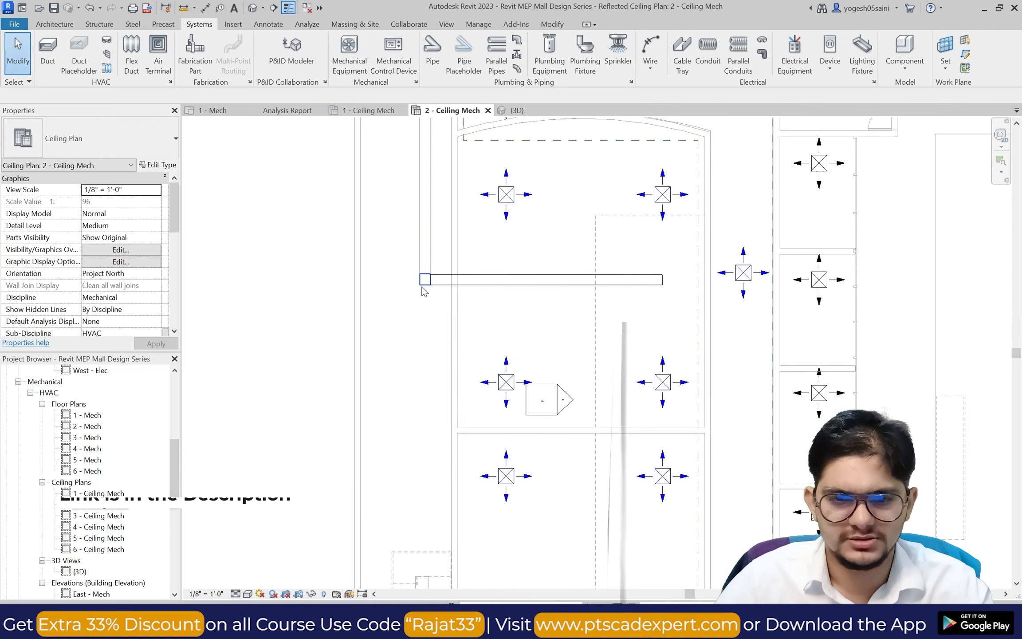
pyautogui.click(424, 278)
pyautogui.scroll(2, 425, 284)
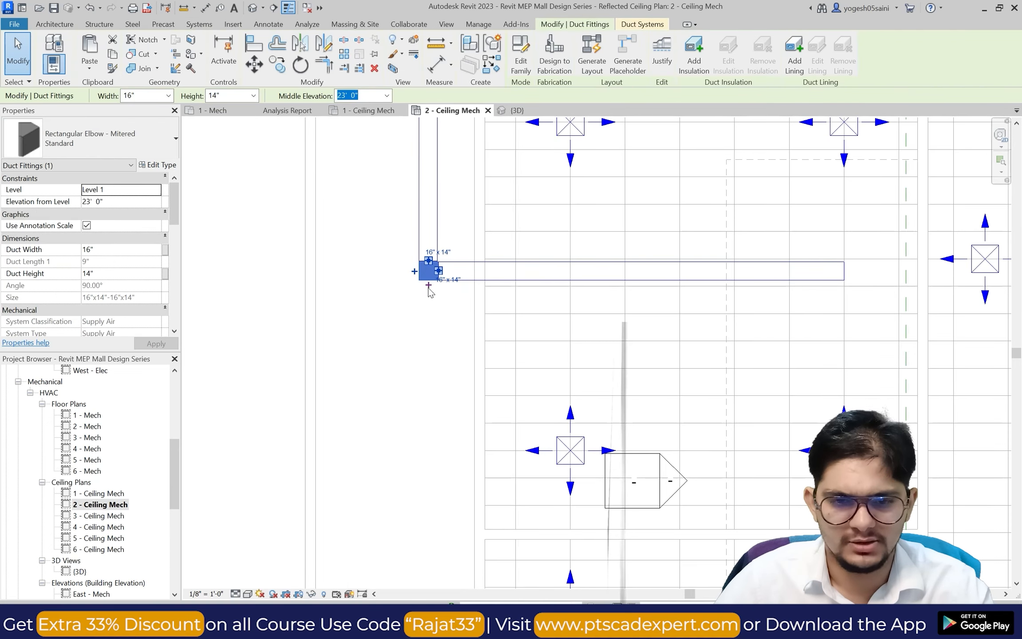
pyautogui.click(364, 329)
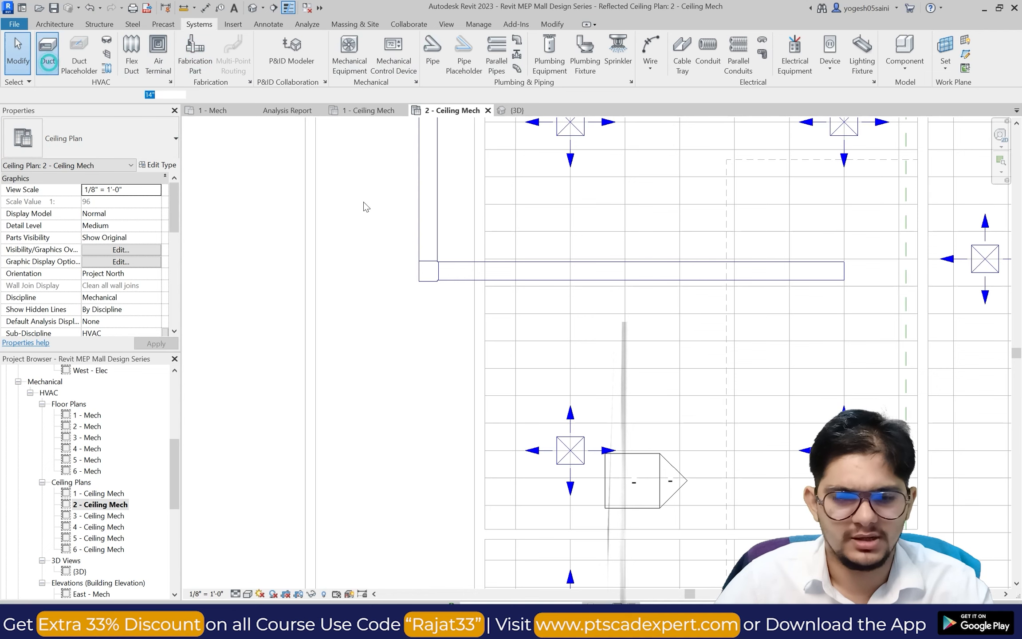
pyautogui.click(428, 272)
pyautogui.scroll(-3, 424, 366)
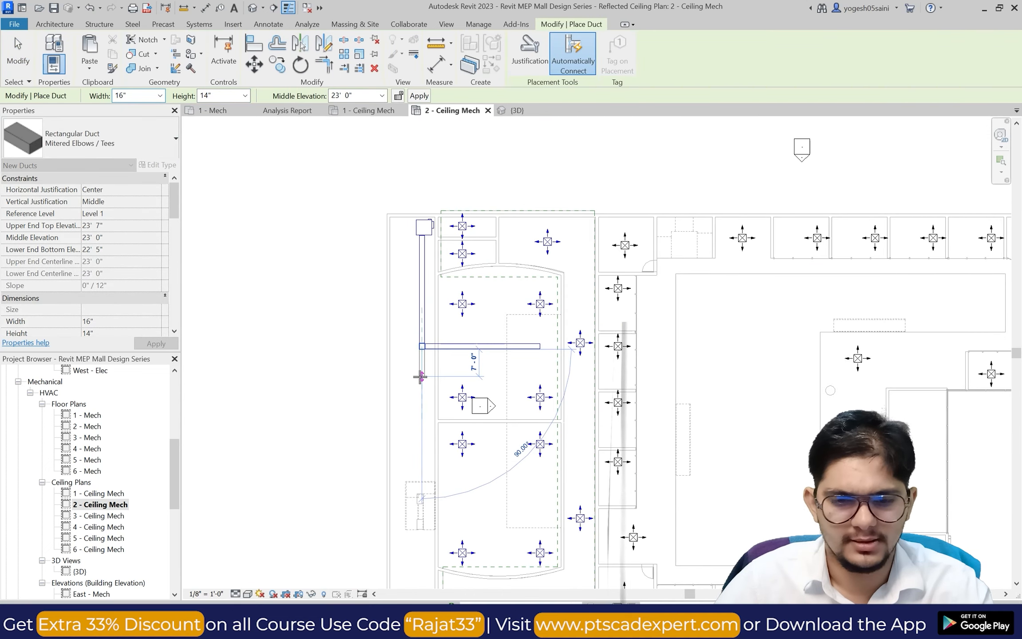
pyautogui.scroll(5, 421, 376)
pyautogui.click(422, 455)
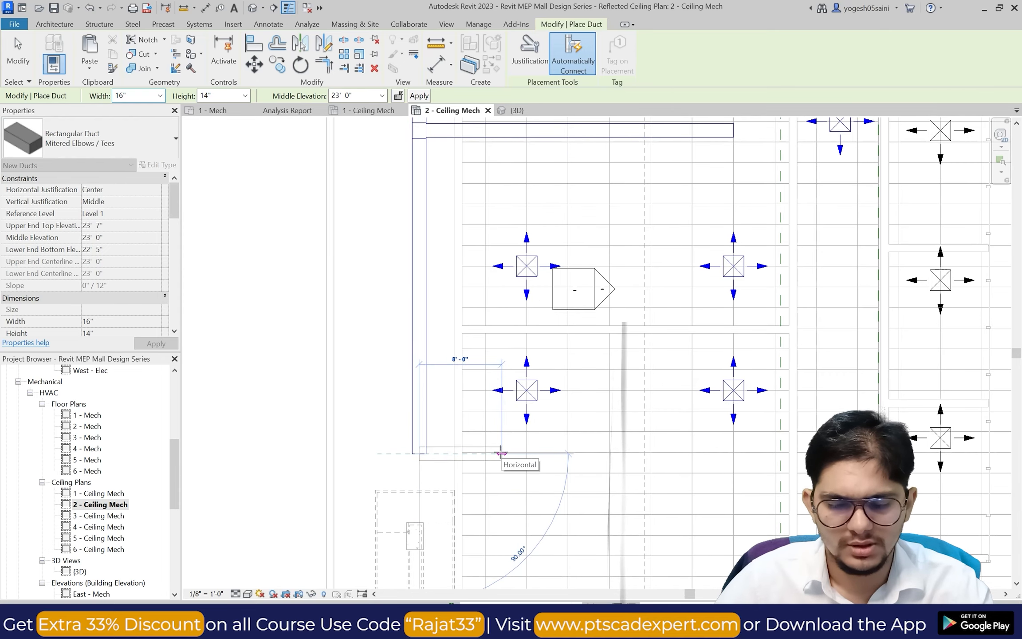
# Continue the duct 8'-0" east, 8'-6" south, and then east to the lower hall's eastern diffuser column.
pyautogui.click(501, 452)
pyautogui.scroll(-3, 501, 452)
pyautogui.scroll(2, 501, 479)
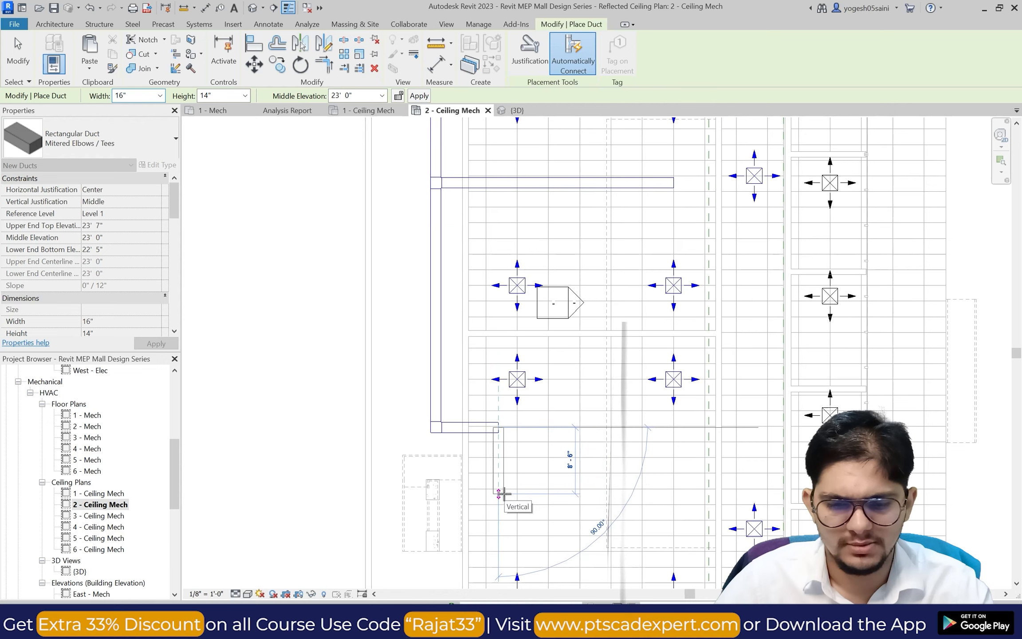
pyautogui.click(499, 493)
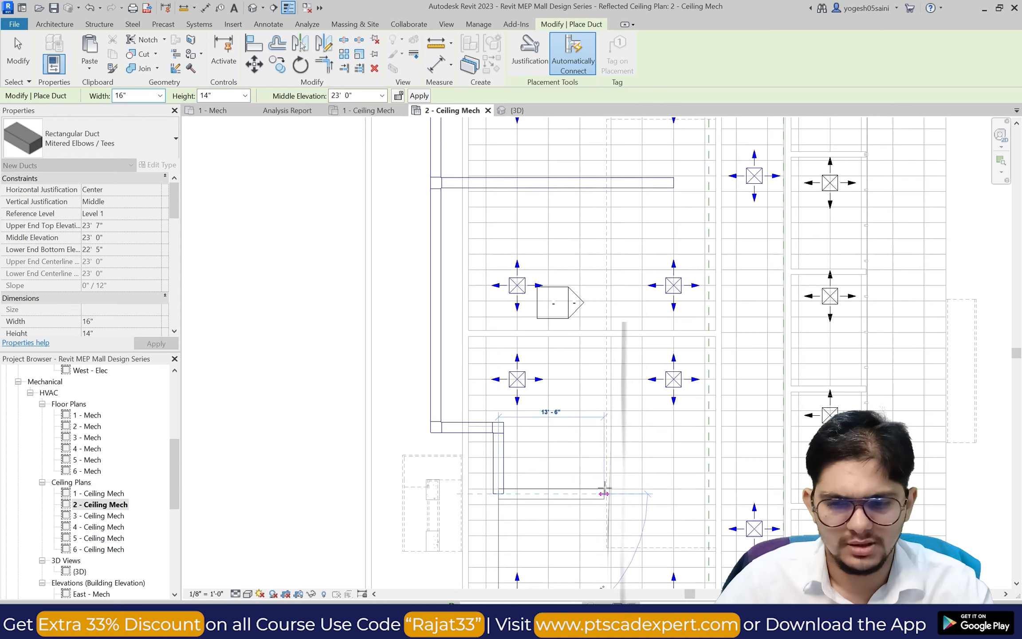
pyautogui.click(673, 488)
pyautogui.scroll(-3, 668, 486)
pyautogui.press('Escape')
pyautogui.press('Escape')
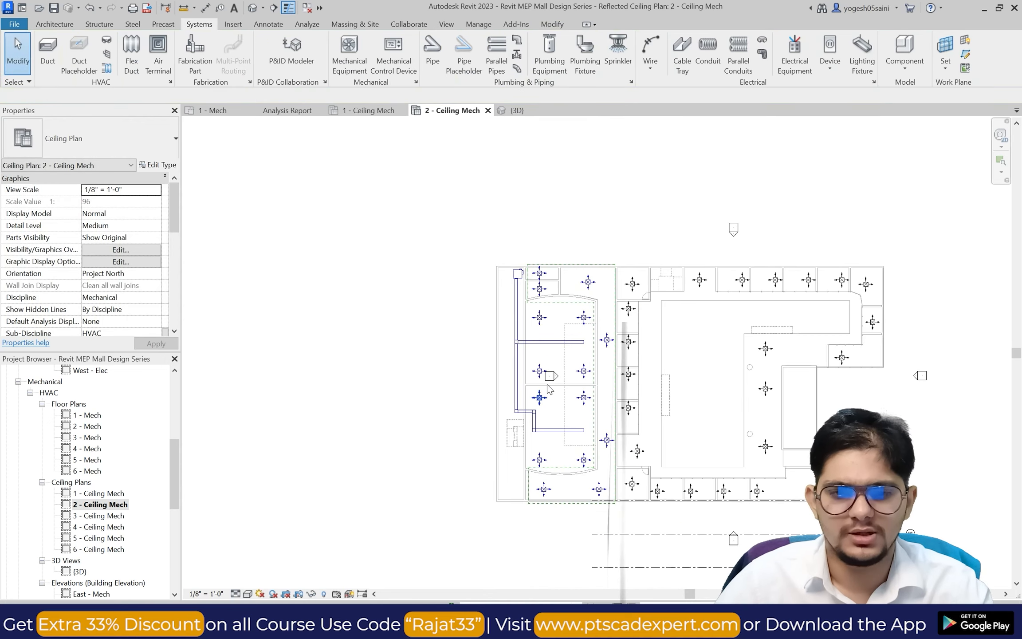
pyautogui.scroll(2, 550, 391)
pyautogui.scroll(3, 572, 317)
pyautogui.scroll(-5, 559, 308)
pyautogui.scroll(4, 563, 255)
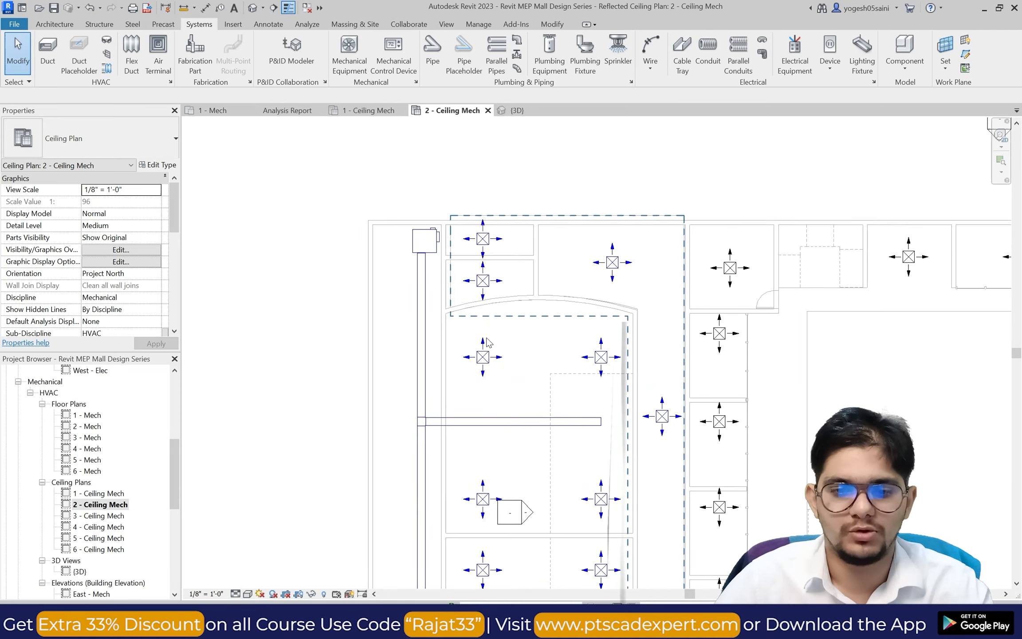
pyautogui.scroll(-3, 473, 391)
pyautogui.scroll(-2, 472, 417)
pyautogui.scroll(5, 445, 419)
pyautogui.scroll(-3, 449, 407)
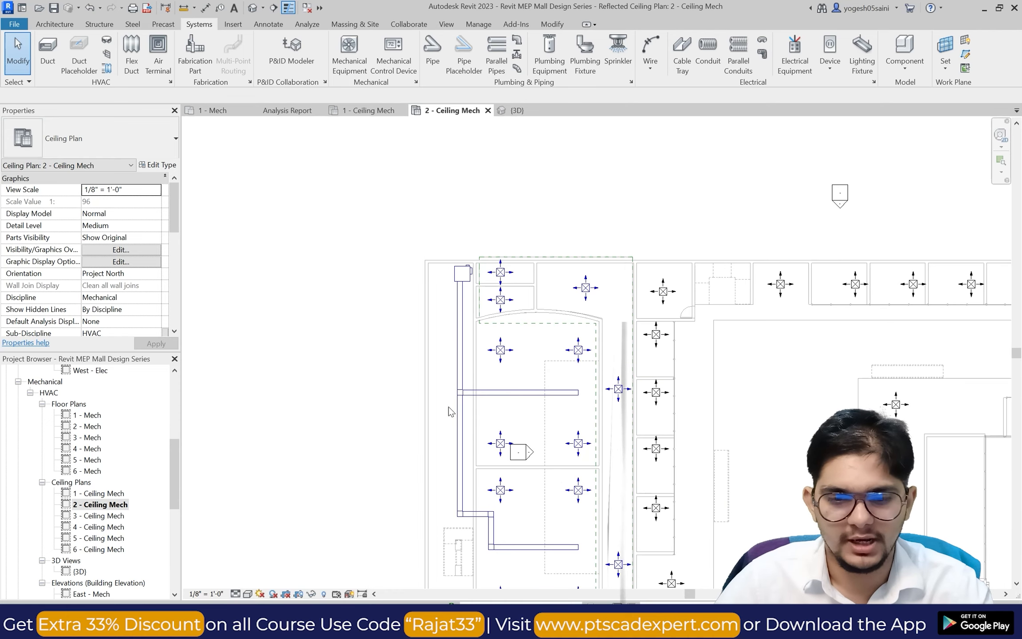
# Change the elbow at the south end of the long vertical duct to Rectangular Elbow - Radius, type 1 W.
pyautogui.scroll(4, 459, 519)
pyautogui.click(465, 507)
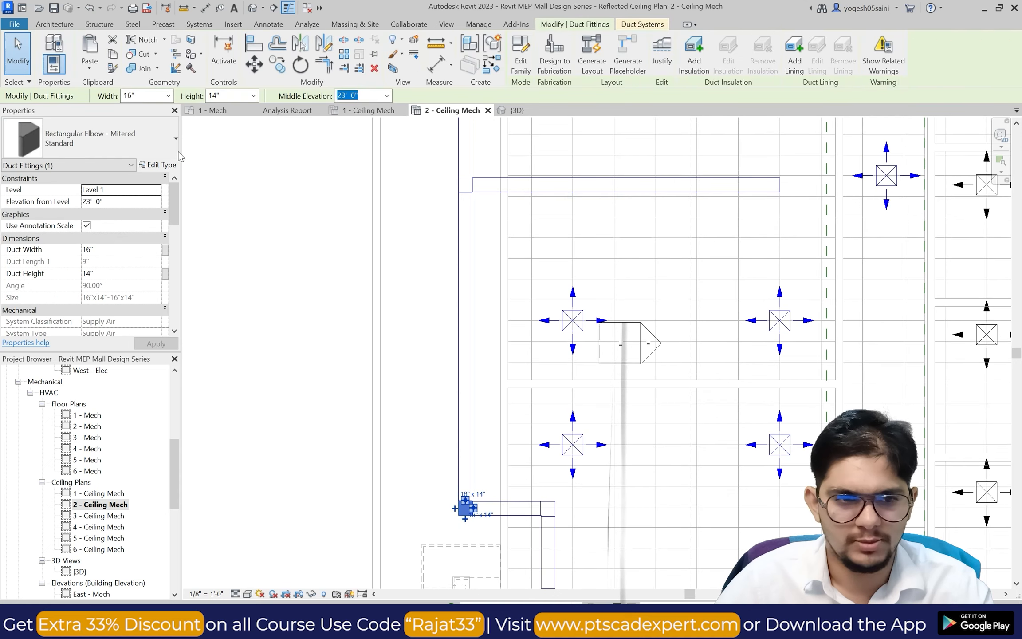
pyautogui.click(111, 138)
pyautogui.click(78, 327)
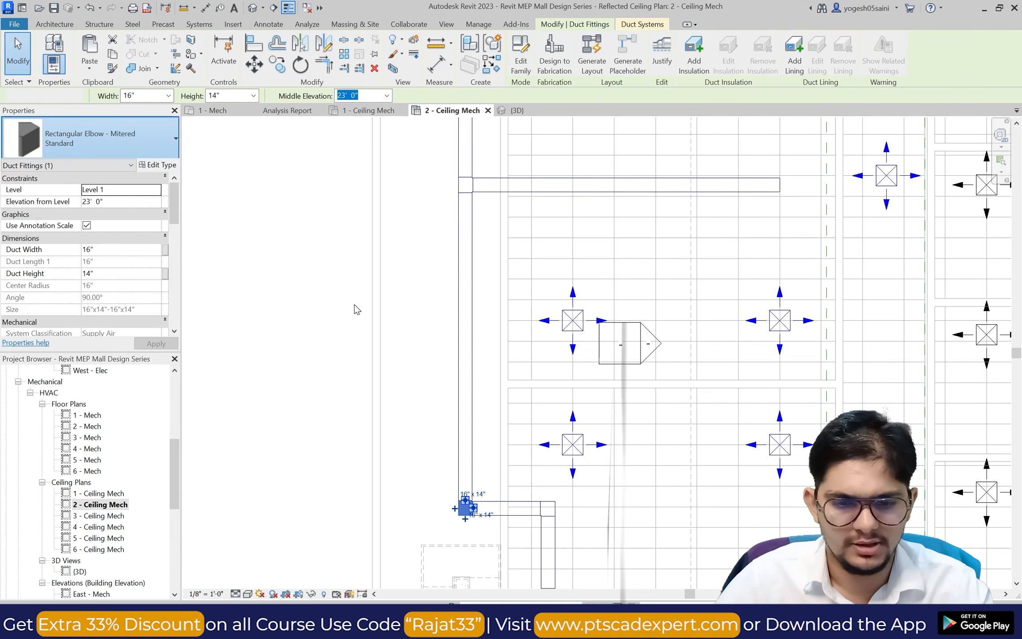
pyautogui.scroll(-3, 305, 313)
pyautogui.click(305, 313)
# Change the two remaining mitered elbows on the lower hall's duct run to Rectangular Elbow - Radius, type 1 W.
pyautogui.scroll(2, 419, 381)
pyautogui.scroll(2, 419, 381)
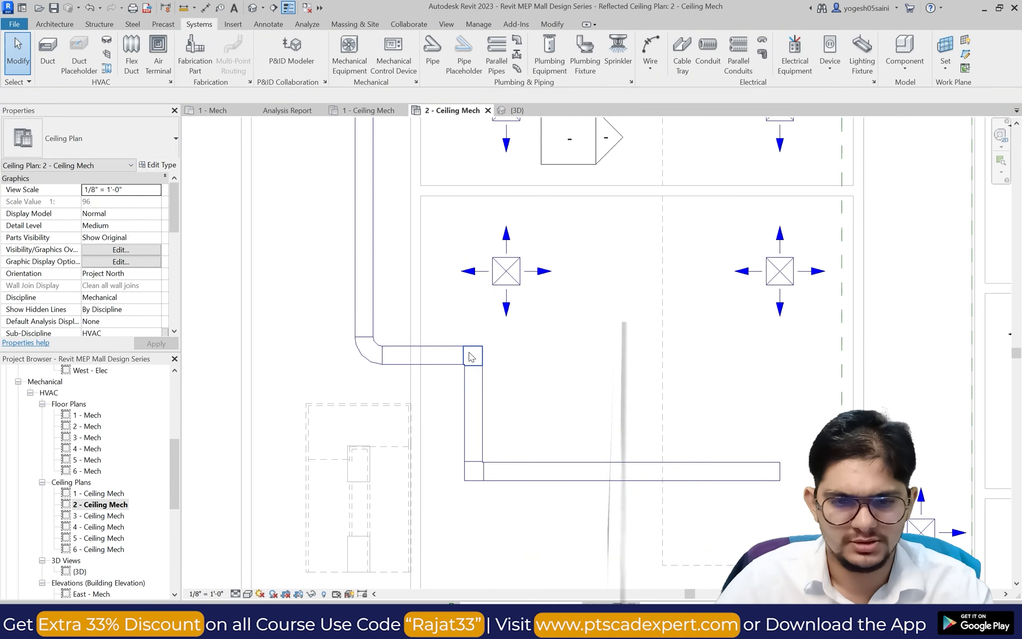
pyautogui.click(471, 354)
pyautogui.click(80, 148)
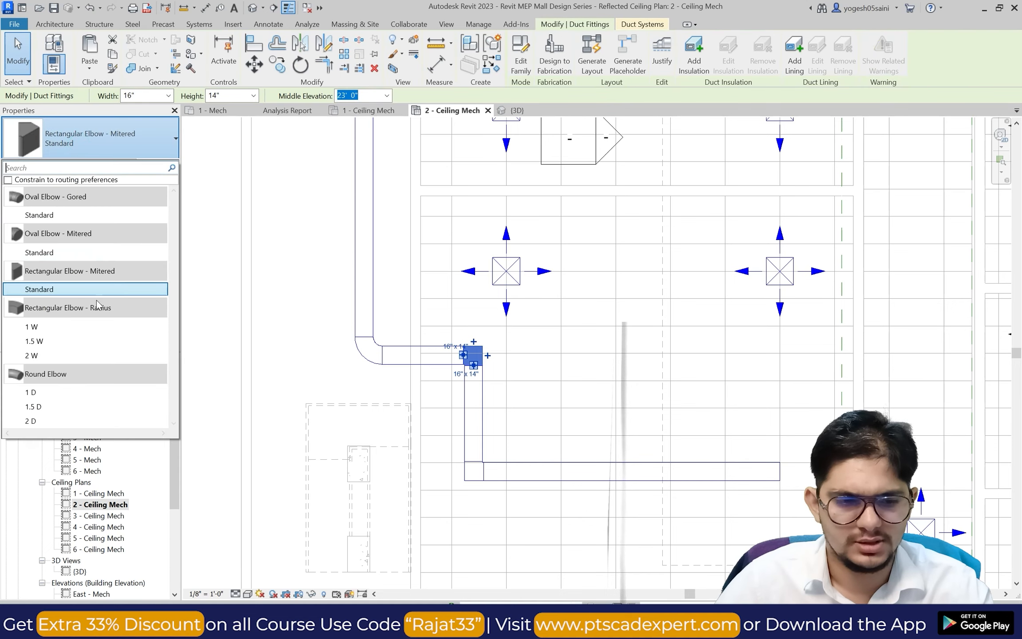
pyautogui.click(82, 327)
pyautogui.click(406, 413)
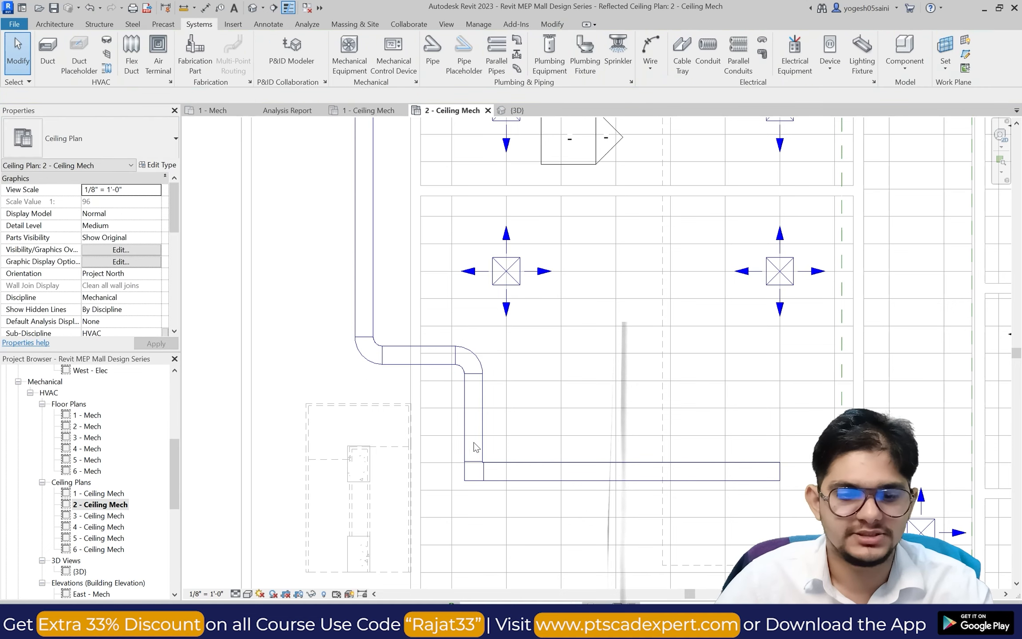
pyautogui.click(471, 471)
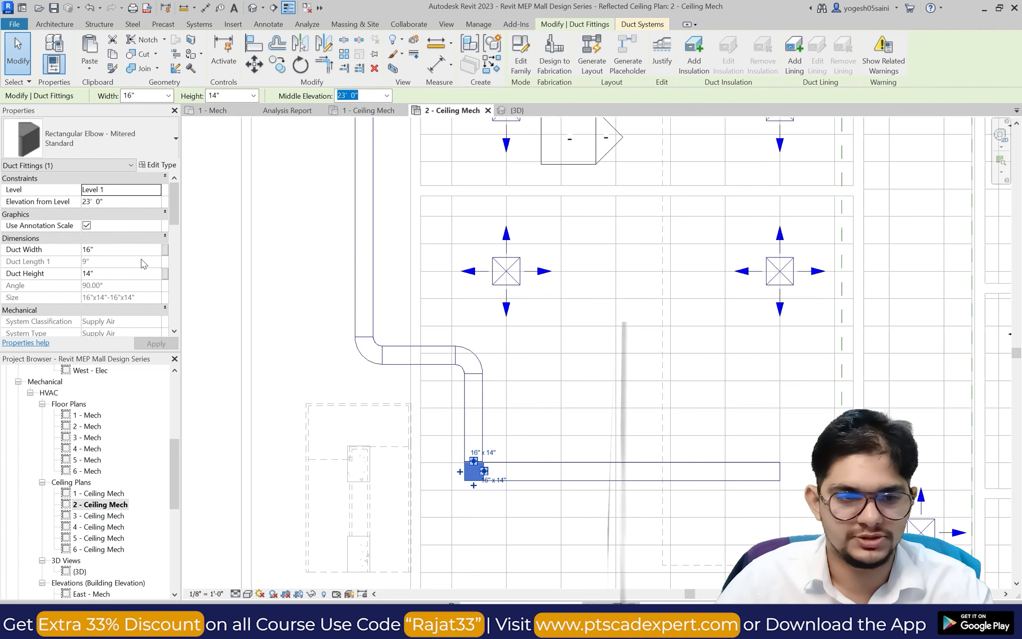
pyautogui.click(93, 141)
pyautogui.click(71, 326)
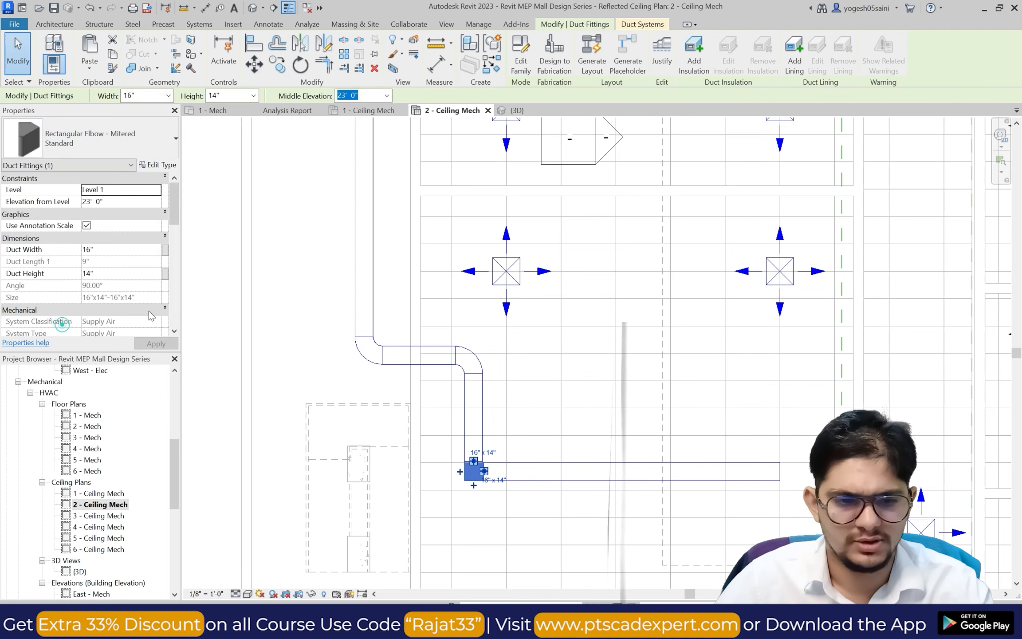
pyautogui.click(231, 298)
pyautogui.scroll(-3, 230, 298)
pyautogui.scroll(-2, 470, 347)
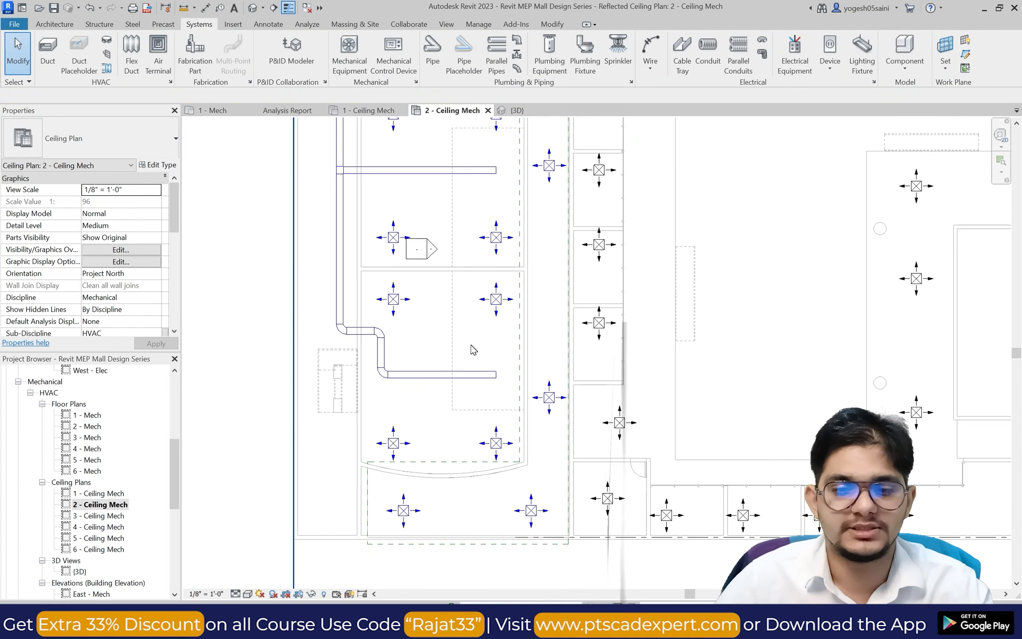
pyautogui.scroll(1, 471, 348)
pyautogui.scroll(-4, 471, 348)
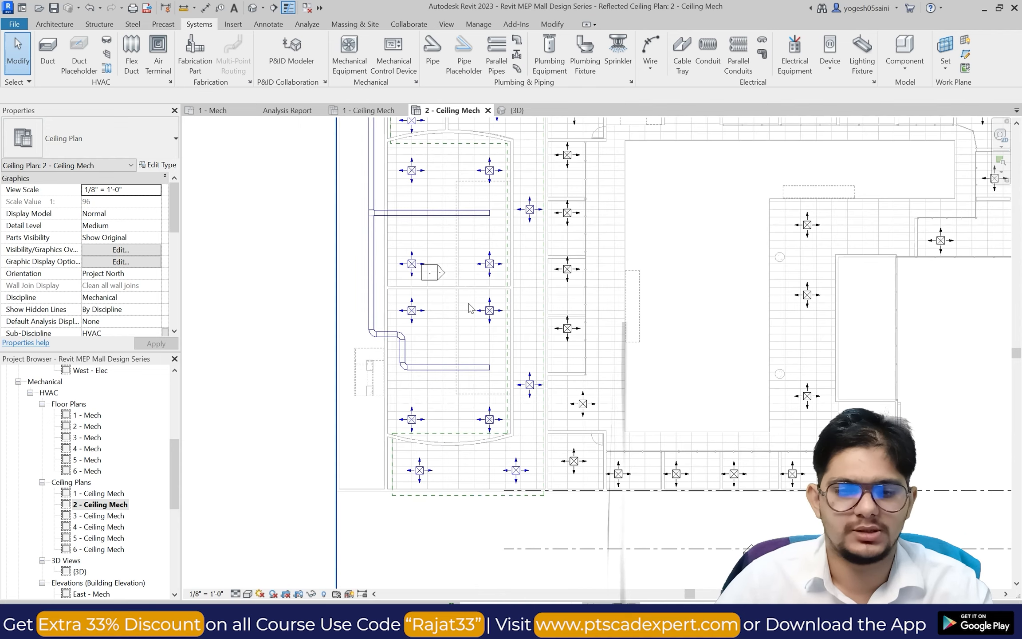
pyautogui.scroll(2, 460, 229)
pyautogui.scroll(4, 460, 228)
pyautogui.scroll(-1, 246, 230)
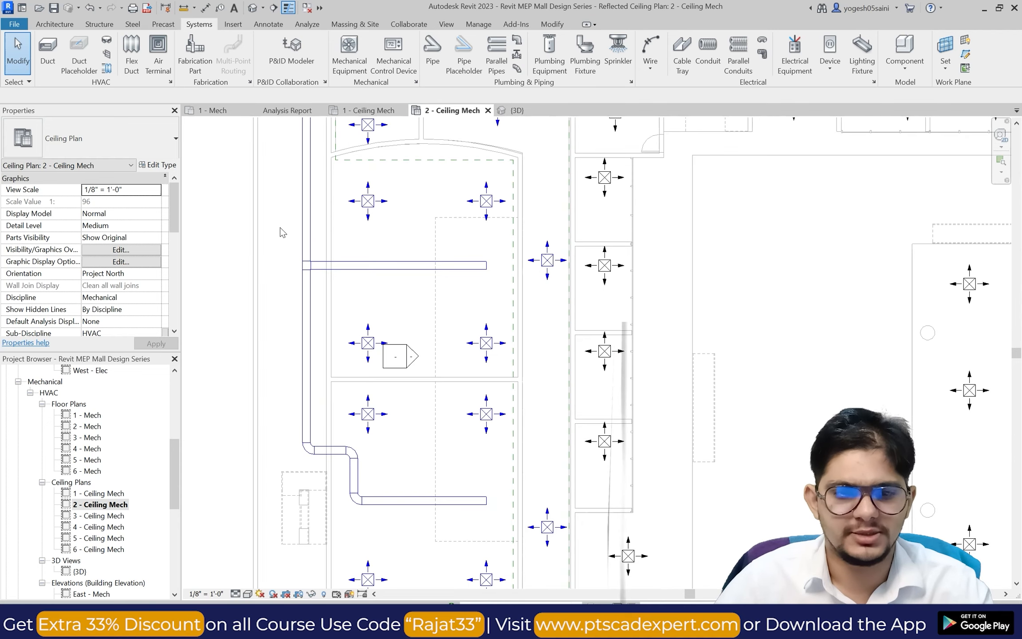
pyautogui.scroll(-5, 288, 149)
# Draw a 16" × 14" branch duct 6'-0" north from the upper hall's horizontal duct, aligned with the western diffuser column.
pyautogui.scroll(4, 345, 207)
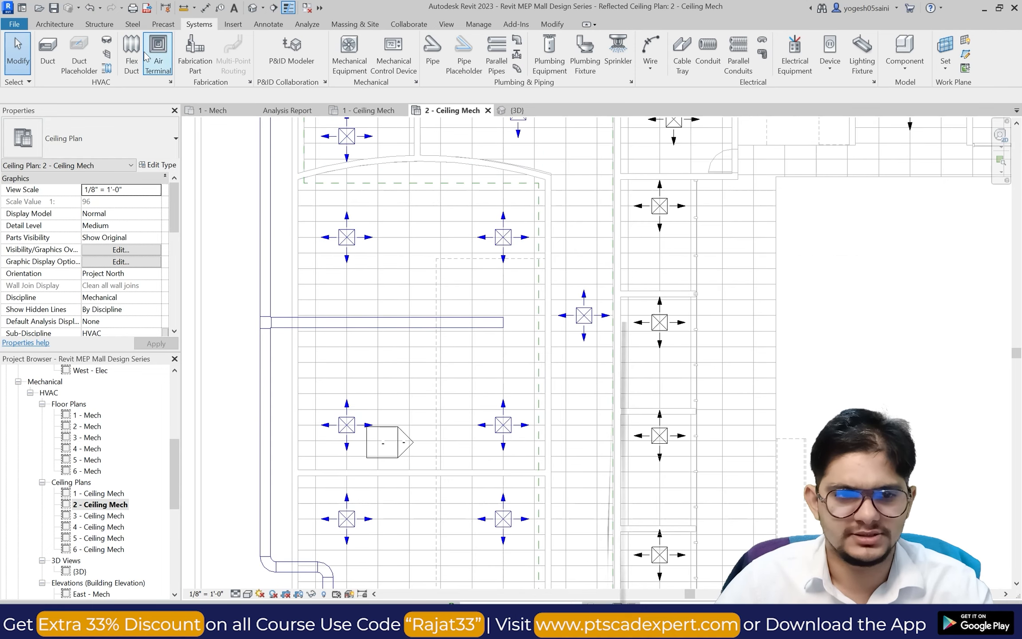
pyautogui.click(52, 66)
pyautogui.scroll(4, 351, 319)
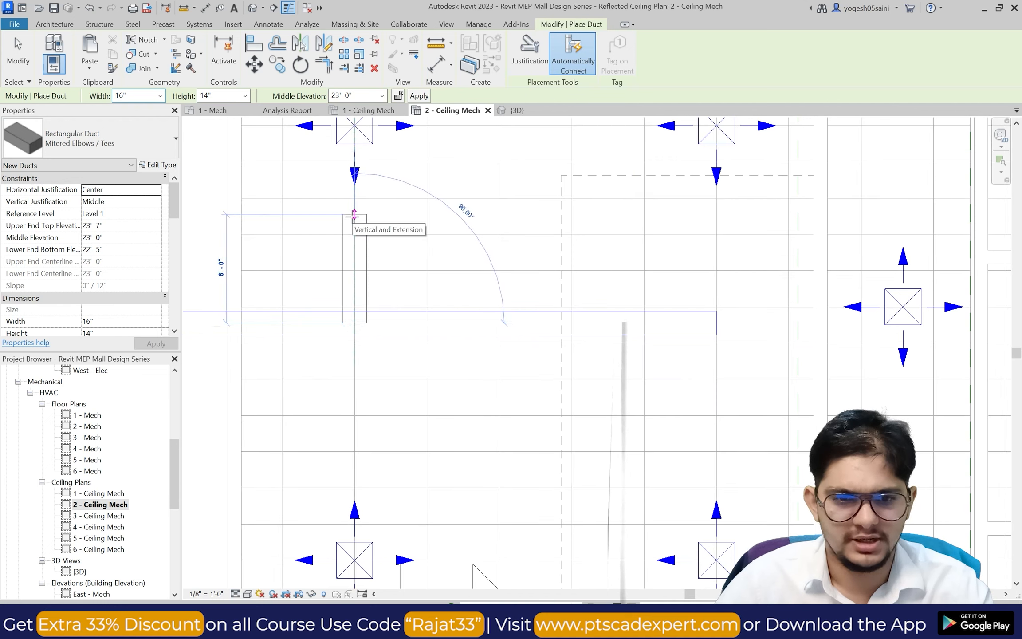
pyautogui.click(354, 215)
pyautogui.press('Escape')
pyautogui.press('Escape')
pyautogui.click(356, 330)
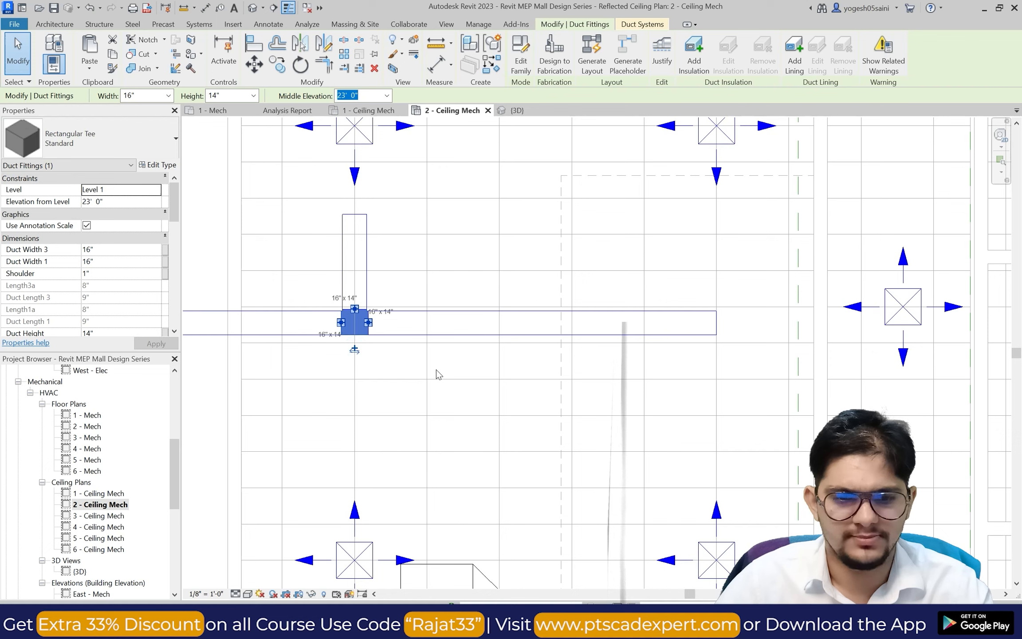
pyautogui.click(421, 385)
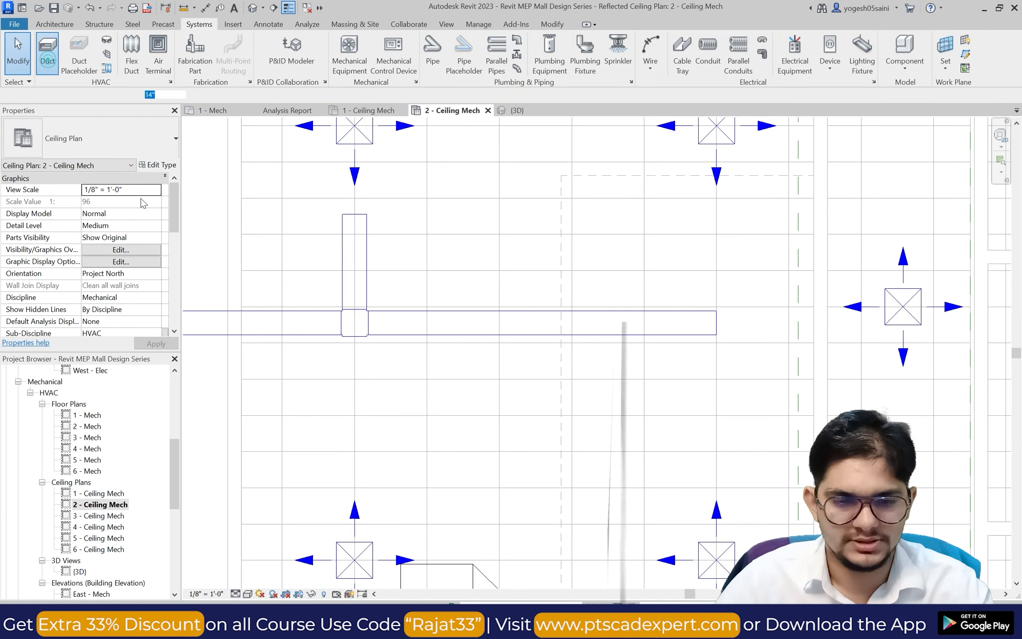
# Draw 16" × 14" branches south from the upper hall's horizontal duct: 6'-0" at the western diffuser column and 6'-9" at its east end.
pyautogui.click(354, 336)
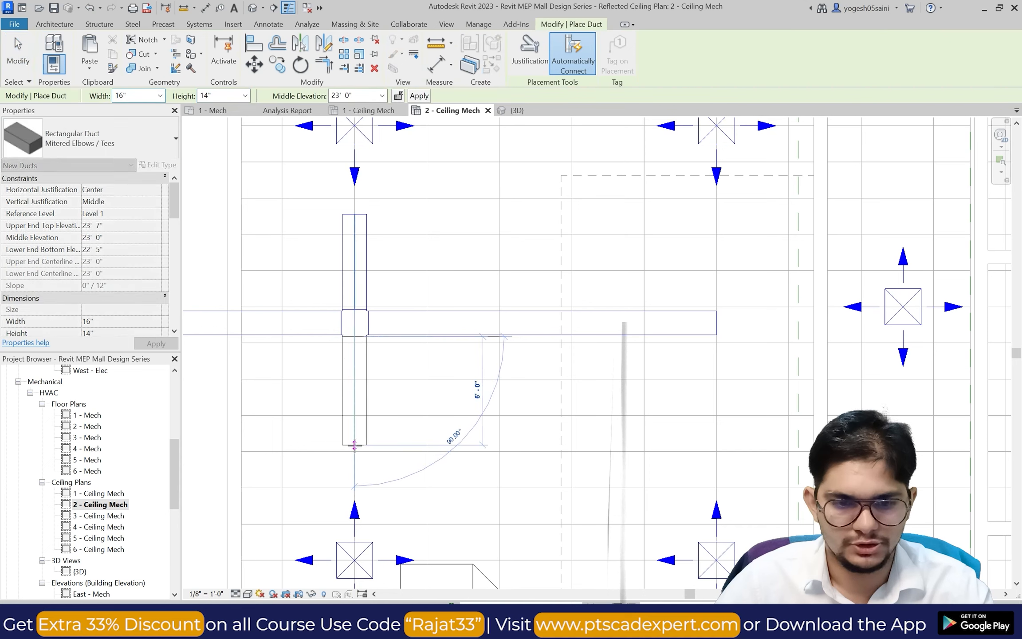
pyautogui.click(354, 445)
pyautogui.press('Escape')
pyautogui.click(716, 322)
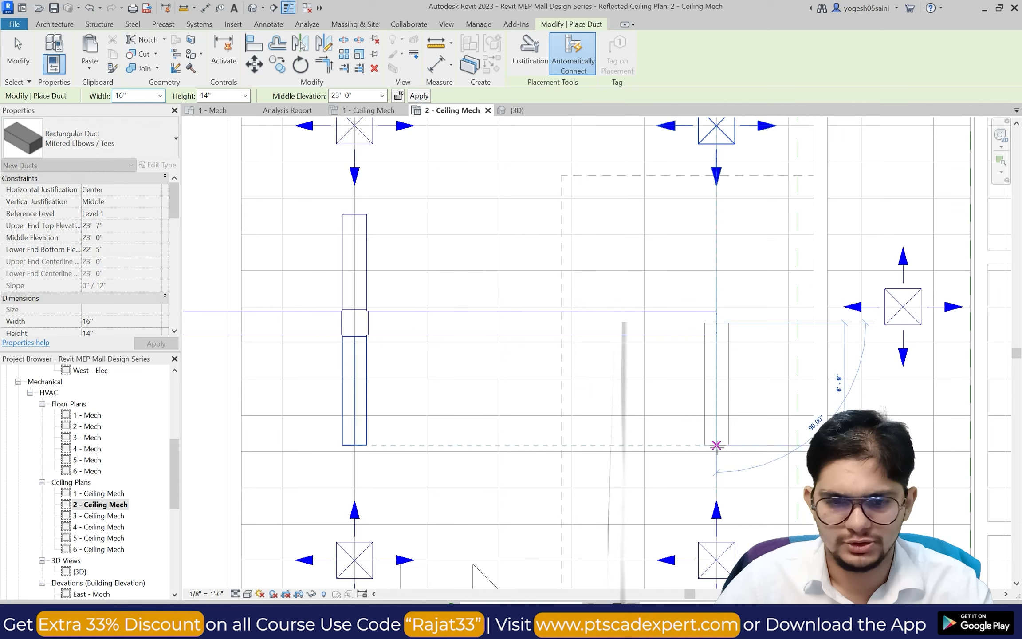
pyautogui.click(716, 445)
pyautogui.press('Escape')
pyautogui.press('Escape')
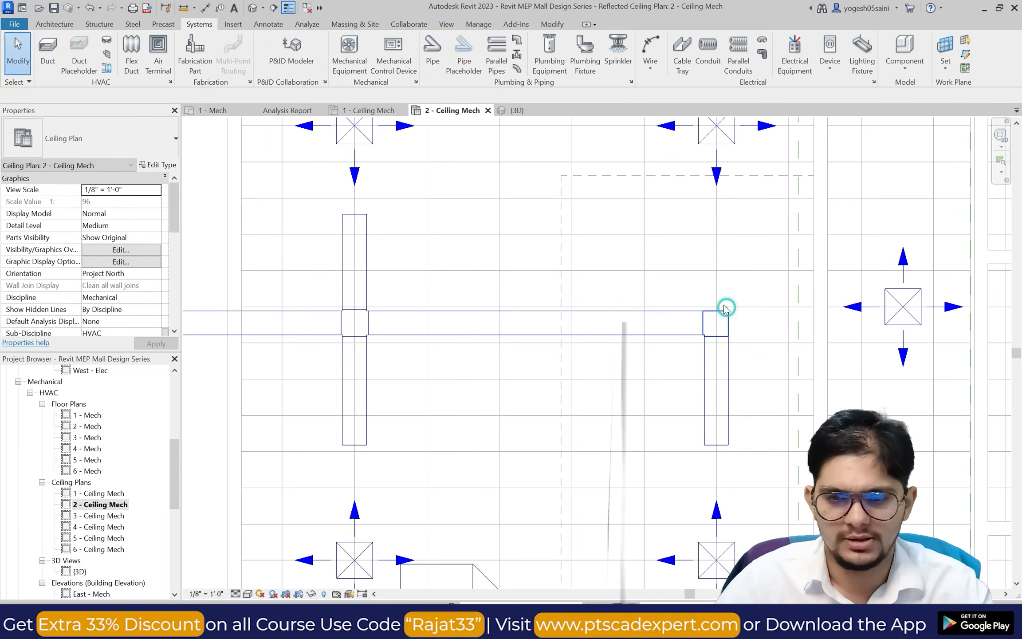
# Convert the elbow at the upper hall duct's east end to a tee and draw a 16" × 14" branch north toward the diffuser.
pyautogui.click(725, 308)
pyautogui.click(717, 299)
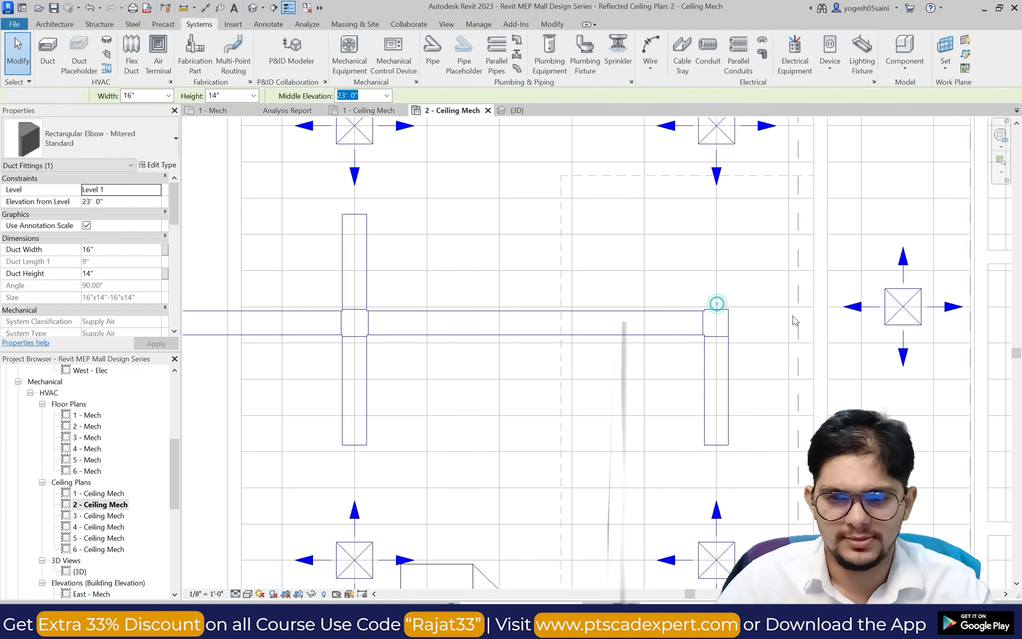
pyautogui.click(54, 55)
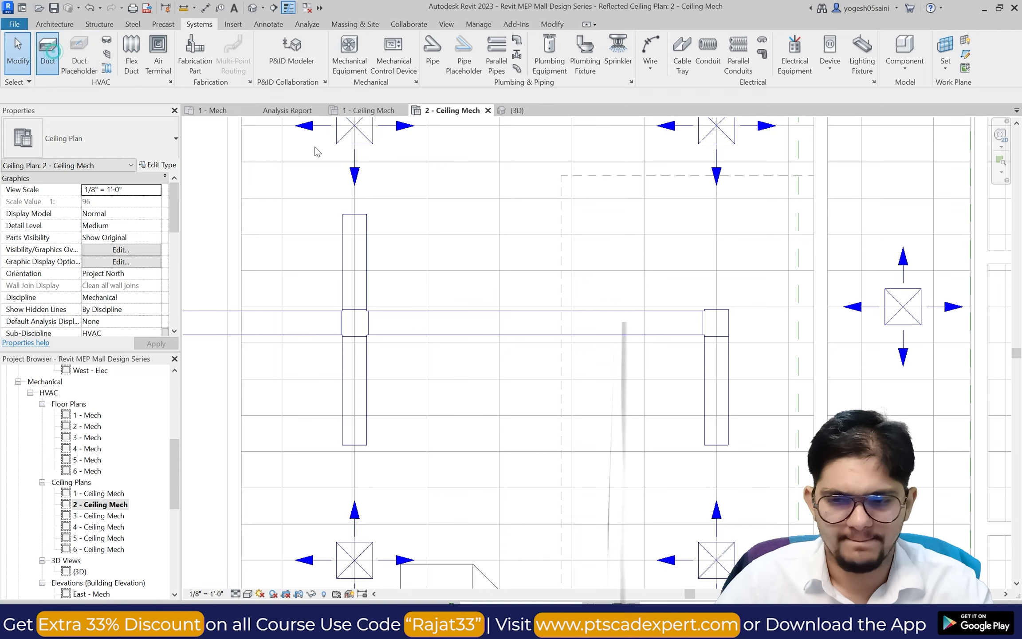
pyautogui.click(715, 305)
pyautogui.click(713, 215)
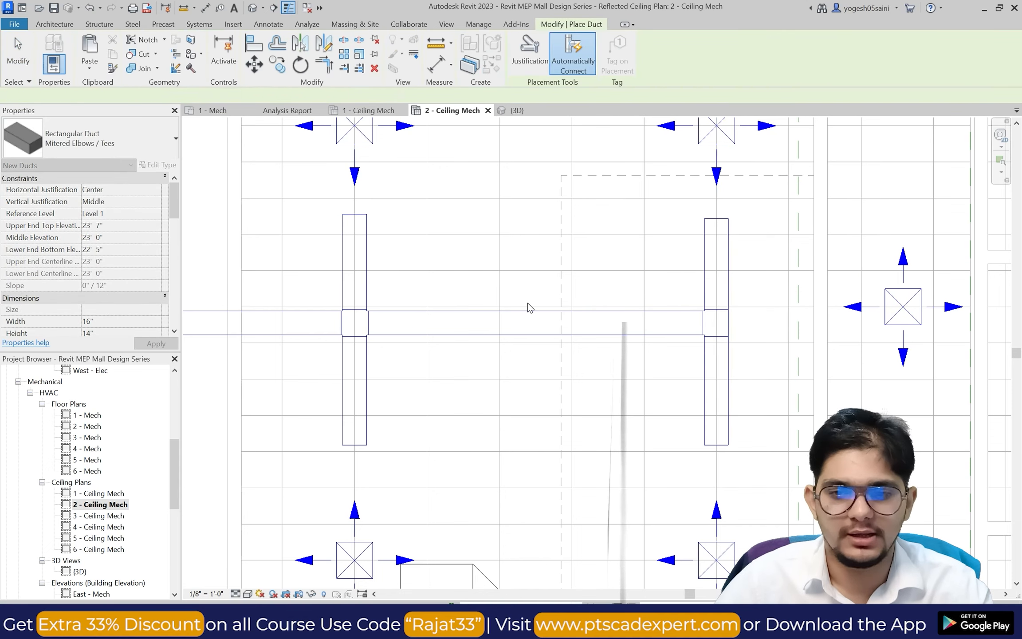
# Draw a 16" × 14" branch duct about 8'-6" north from the lower hall's horizontal duct at the western diffuser column.
pyautogui.scroll(-4, 528, 304)
pyautogui.scroll(-3, 528, 304)
pyautogui.scroll(5, 501, 422)
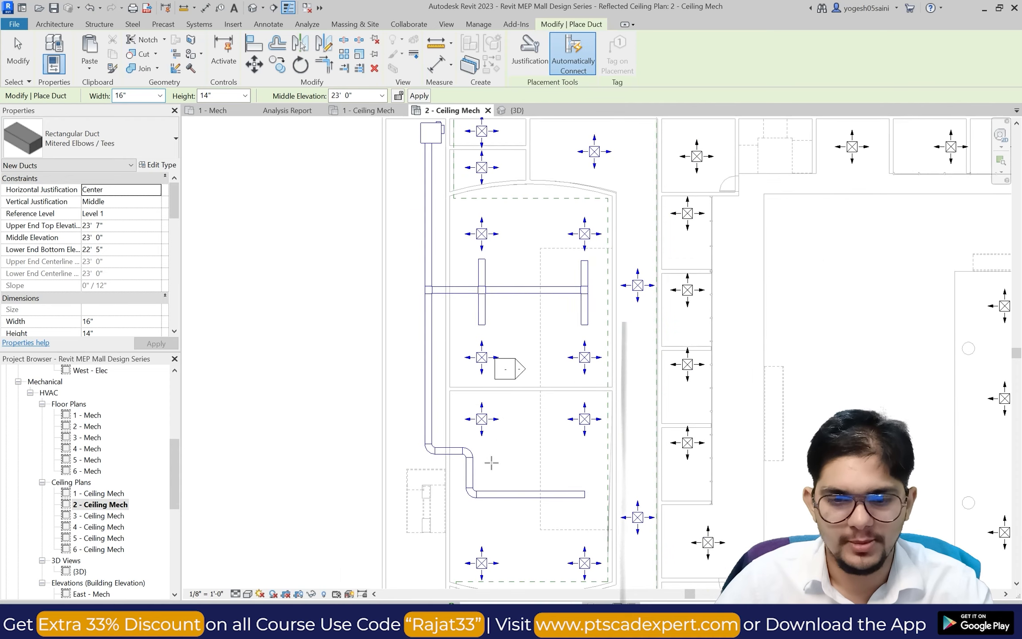
pyautogui.scroll(2, 488, 501)
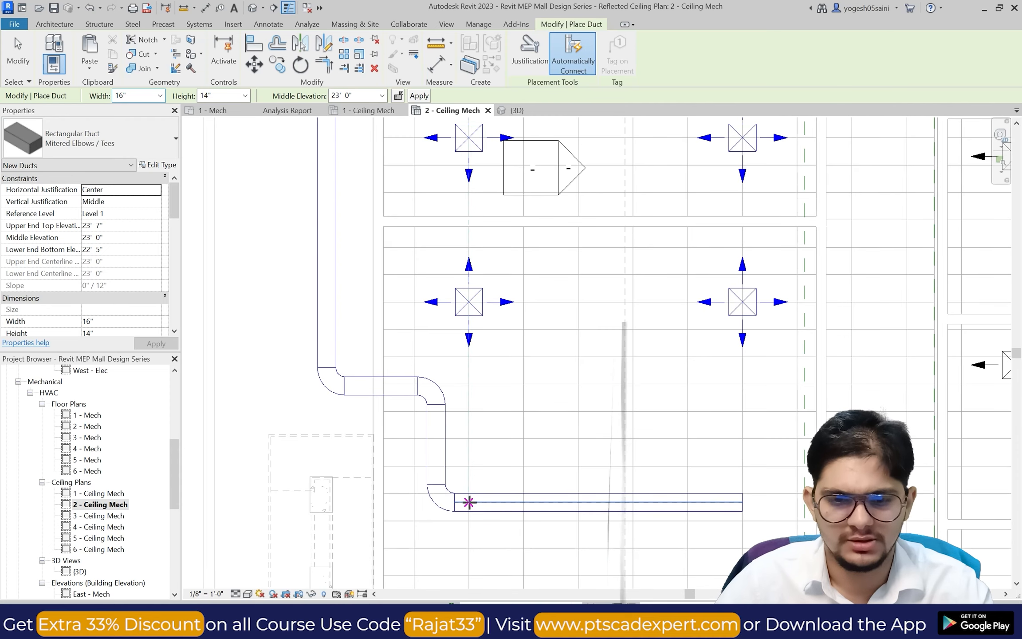
pyautogui.click(468, 502)
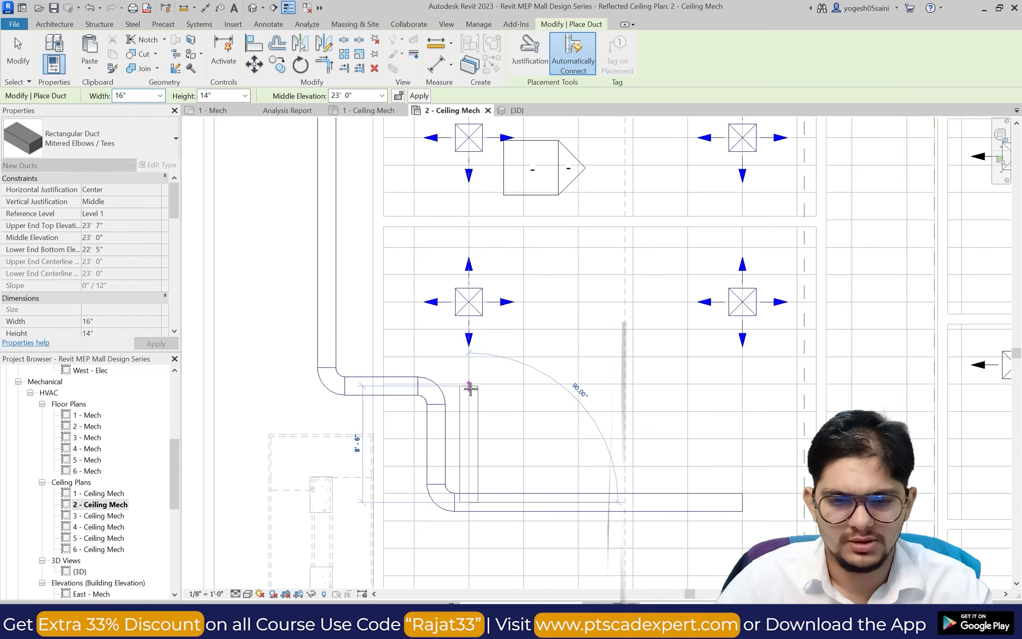
pyautogui.click(469, 388)
pyautogui.press('Escape')
pyautogui.scroll(-8, 533, 396)
pyautogui.press('Escape')
# Convert the lower hall's western tee to a cross and draw a 16" × 14" branch south toward the diffuser.
pyautogui.scroll(7, 523, 444)
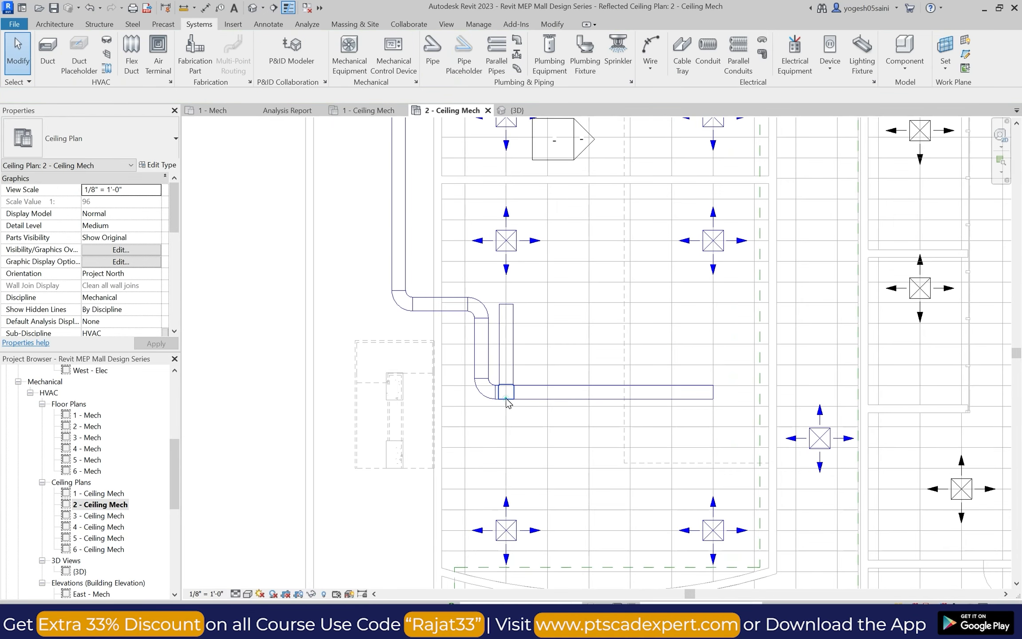
pyautogui.click(506, 398)
pyautogui.scroll(5, 506, 406)
pyautogui.click(425, 418)
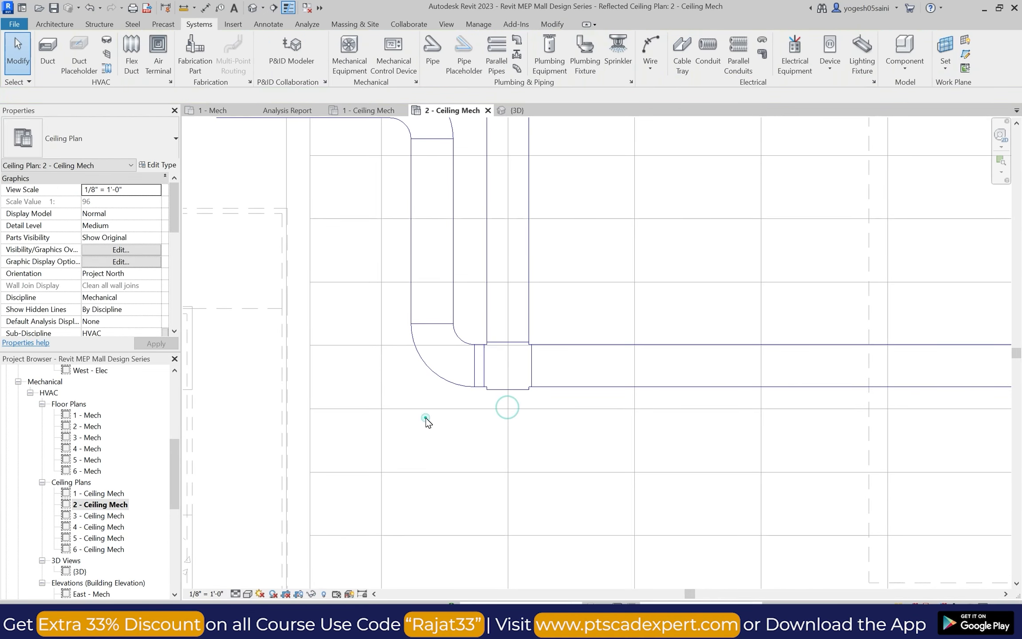
pyautogui.scroll(-5, 425, 419)
pyautogui.click(48, 51)
pyautogui.scroll(4, 374, 300)
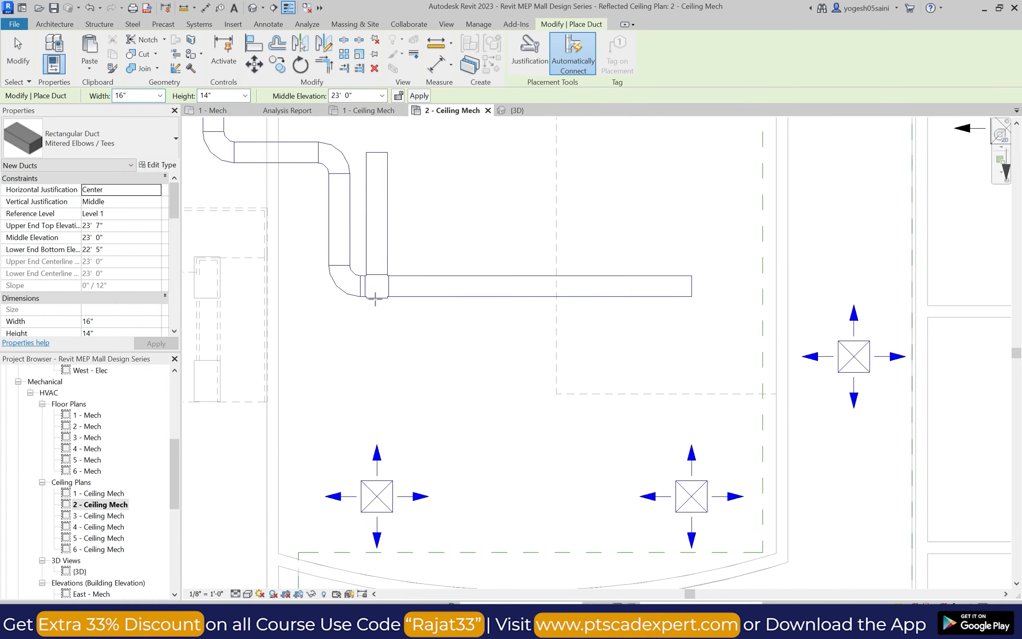
pyautogui.click(376, 296)
pyautogui.click(377, 400)
pyautogui.press('Escape')
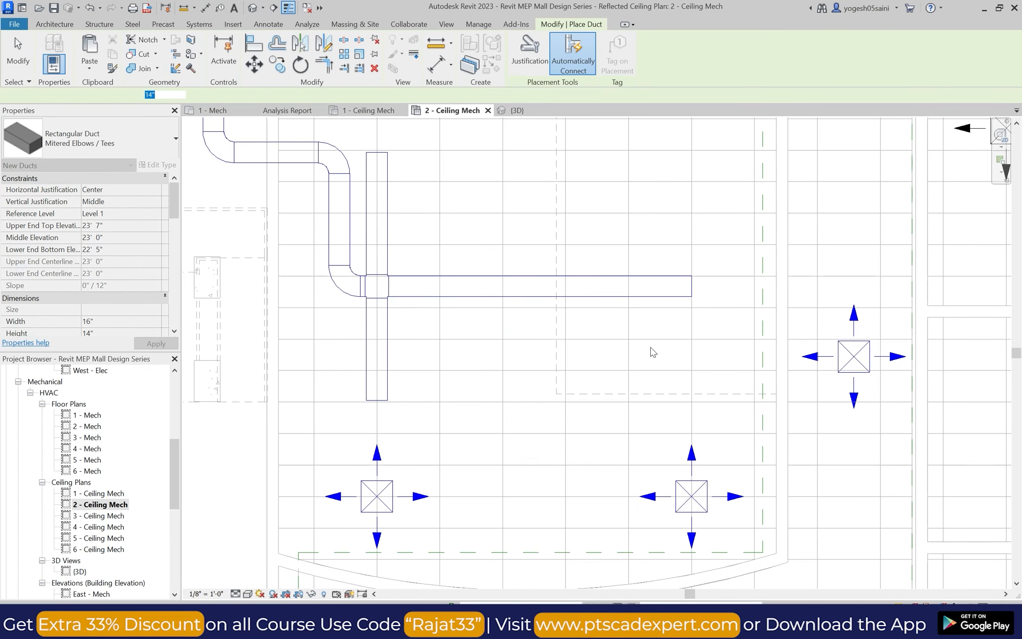
# Draw a 16" × 14" branch duct 7'-0" south from the east end of the lower hall's horizontal duct.
pyautogui.click(691, 286)
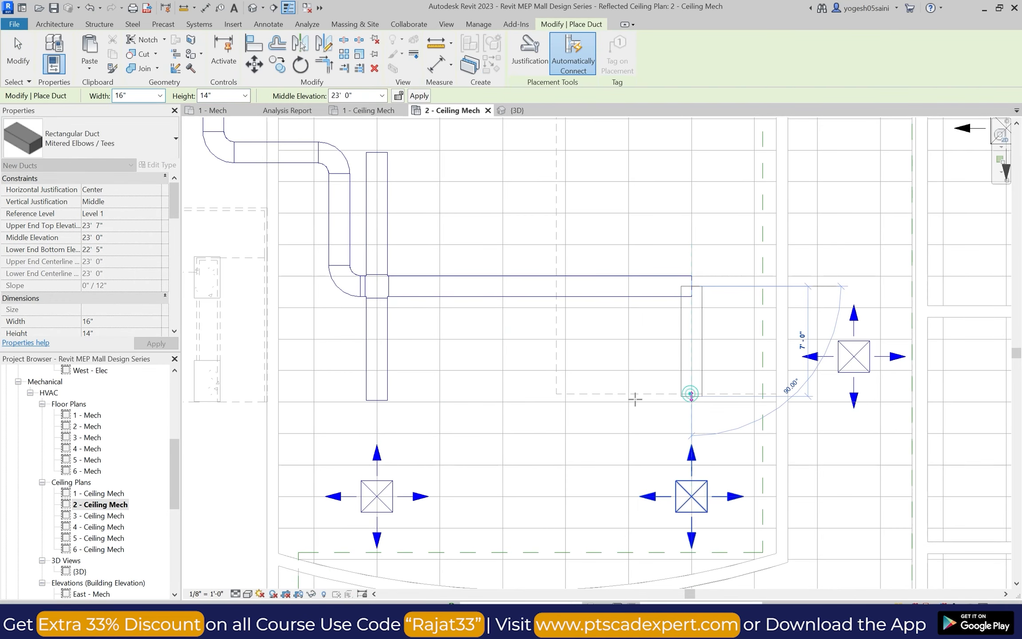
pyautogui.click(691, 395)
pyautogui.press('Escape')
pyautogui.scroll(-4, 600, 393)
pyautogui.scroll(4, 650, 294)
pyautogui.press('Escape')
# Convert the elbow at the lower hall duct's east end to a tee and draw a branch north, level with the western branch's end.
pyautogui.click(662, 349)
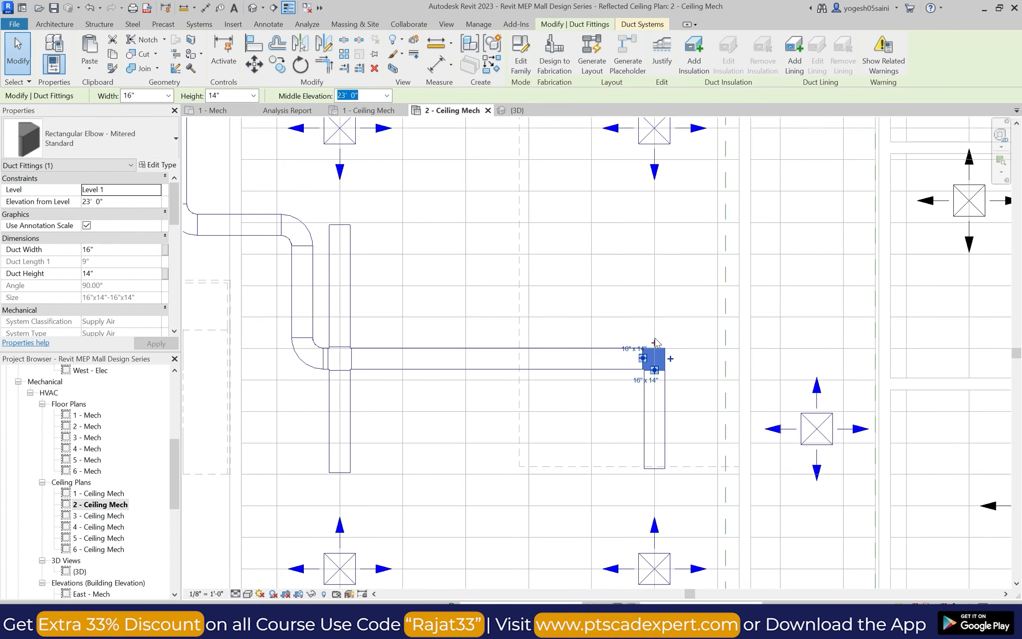
pyautogui.press('Escape')
pyautogui.press('d')
pyautogui.press('t')
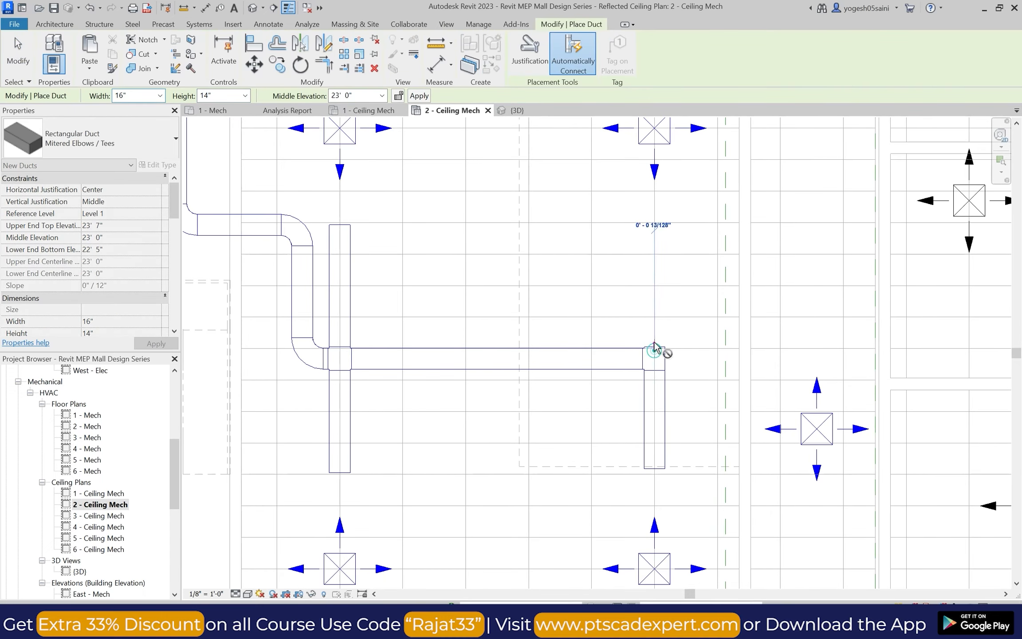
pyautogui.click(654, 346)
pyautogui.click(654, 225)
pyautogui.scroll(-5, 557, 260)
pyautogui.scroll(2, 556, 261)
pyautogui.press('Escape')
pyautogui.press('Escape')
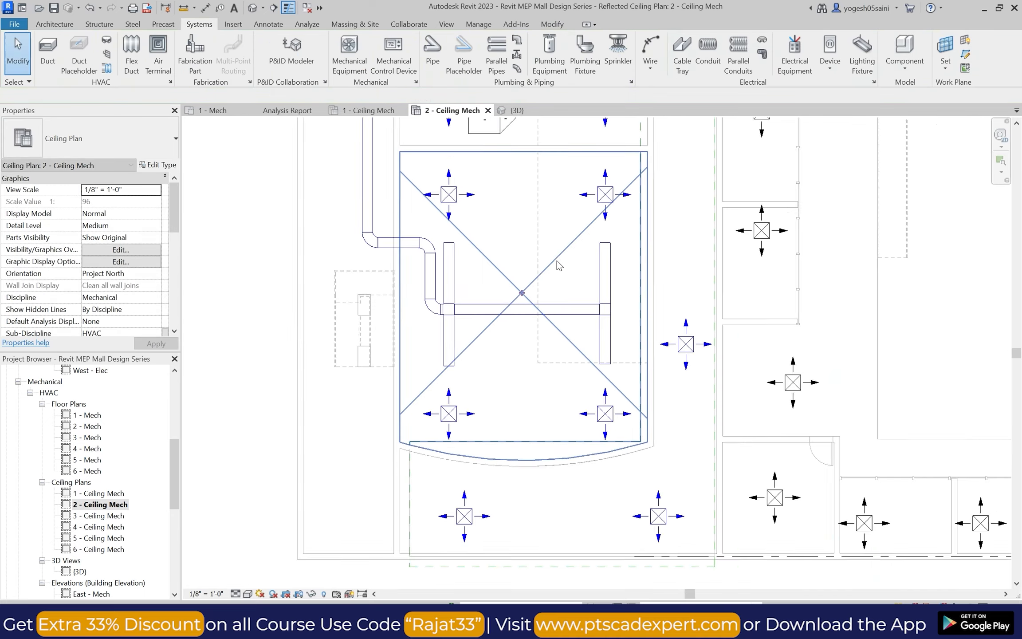
# Connect the upper hall's two northern diffusers to their branch duct ends with 12" round flex duct.
pyautogui.scroll(-5, 539, 161)
pyautogui.scroll(4, 571, 162)
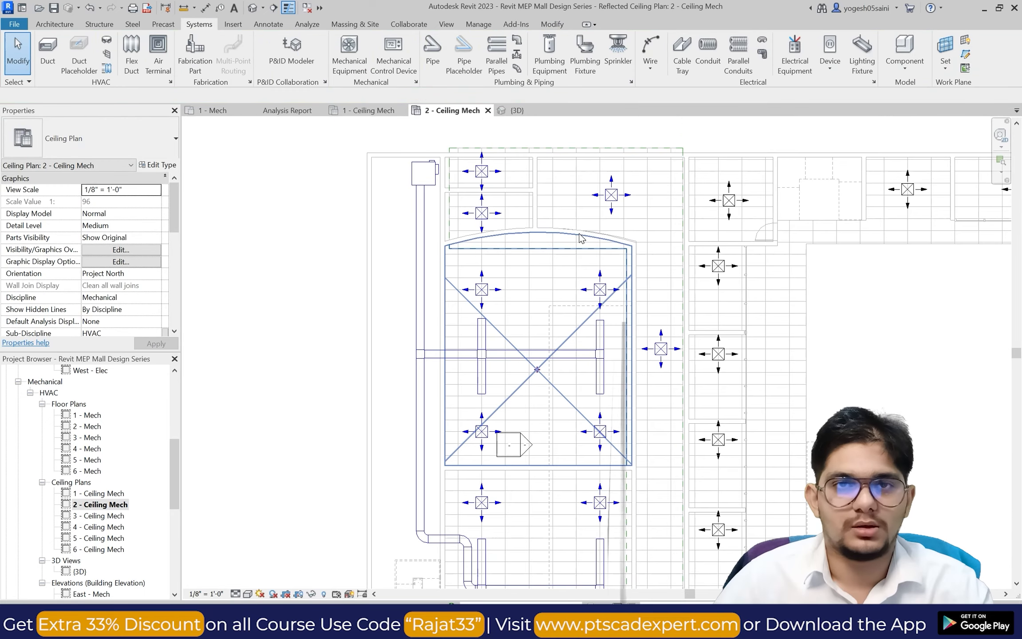
pyautogui.scroll(-4, 581, 238)
pyautogui.scroll(3, 554, 288)
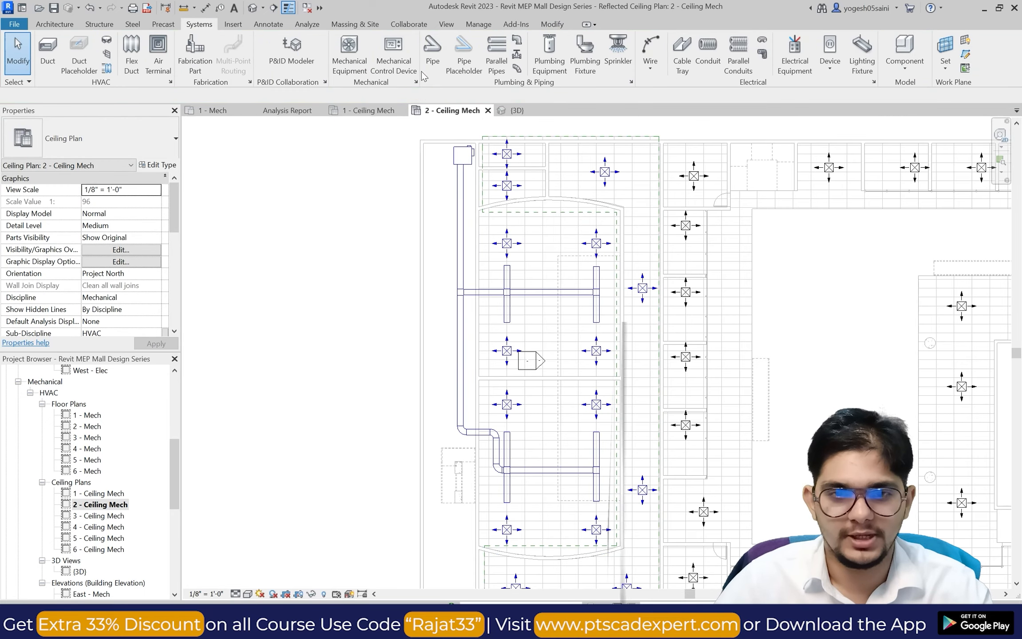
pyautogui.click(132, 57)
pyautogui.scroll(2, 434, 249)
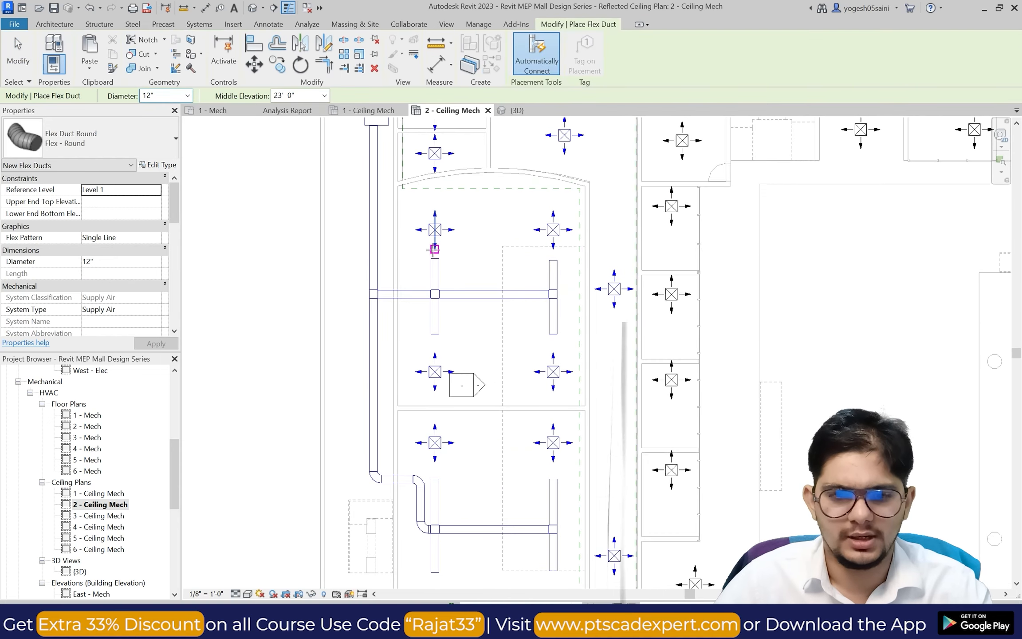
pyautogui.scroll(2, 434, 249)
pyautogui.click(437, 262)
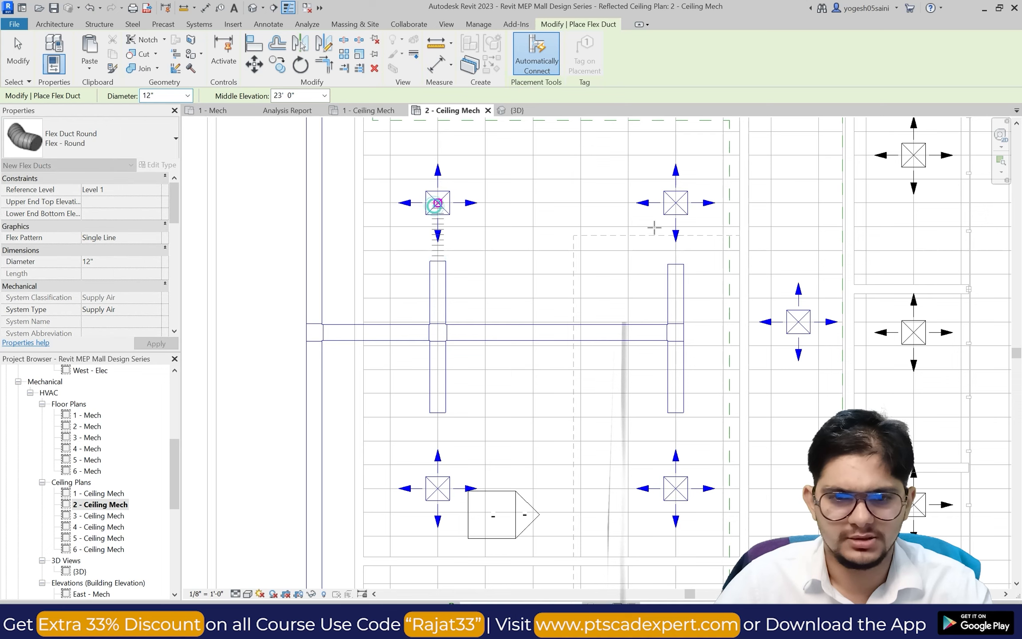
pyautogui.click(676, 202)
pyautogui.click(675, 264)
# Connect the upper hall's two southern diffusers to their branch duct ends with 12" round flex duct.
pyautogui.scroll(-2, 525, 241)
pyautogui.scroll(2, 467, 390)
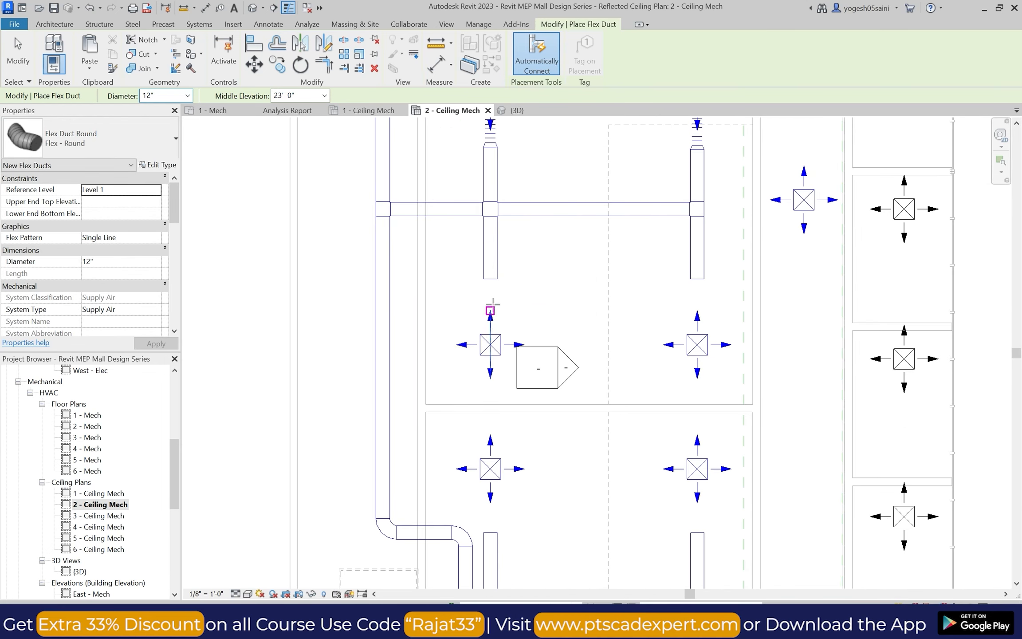
pyautogui.click(468, 403)
pyautogui.click(468, 354)
pyautogui.click(698, 279)
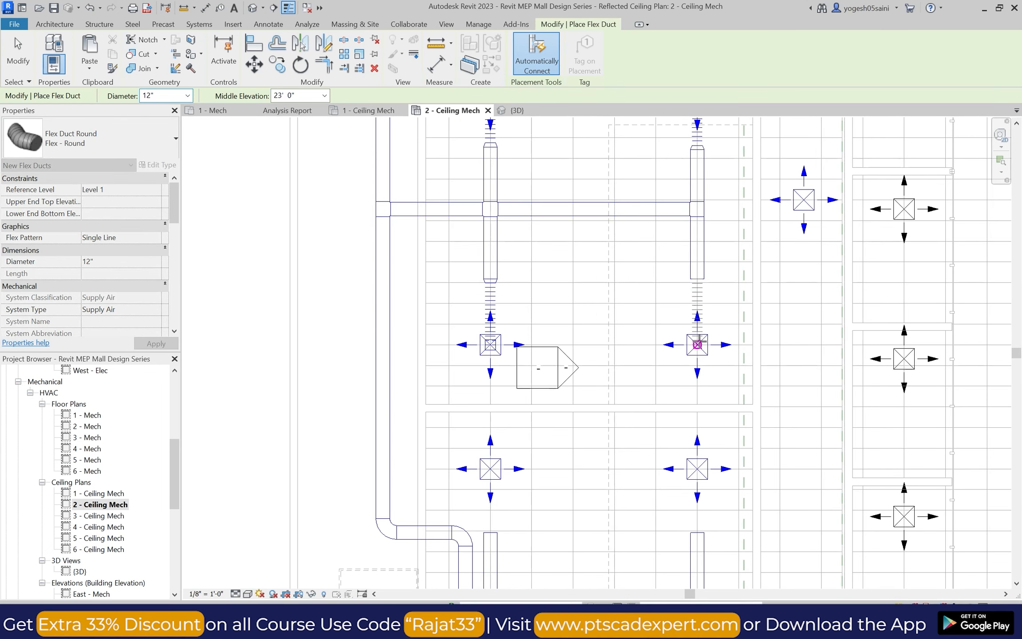
pyautogui.click(698, 344)
# Connect the lower hall's two northern diffusers to their branch duct ends with 12" round flex duct.
pyautogui.scroll(-2, 643, 326)
pyautogui.scroll(3, 568, 413)
pyautogui.click(601, 417)
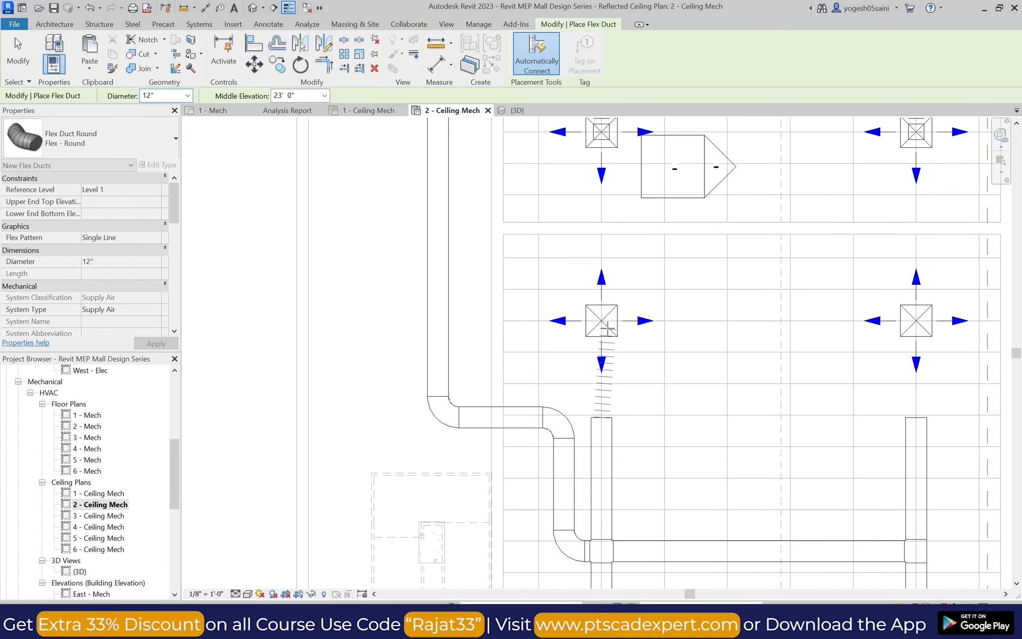
pyautogui.click(602, 320)
pyautogui.scroll(-2, 742, 326)
pyautogui.scroll(2, 794, 353)
pyautogui.click(790, 354)
pyautogui.click(789, 303)
# Connect the lower hall's two southern diffusers to their branch duct ends with 12" round flex duct.
pyautogui.scroll(-3, 652, 290)
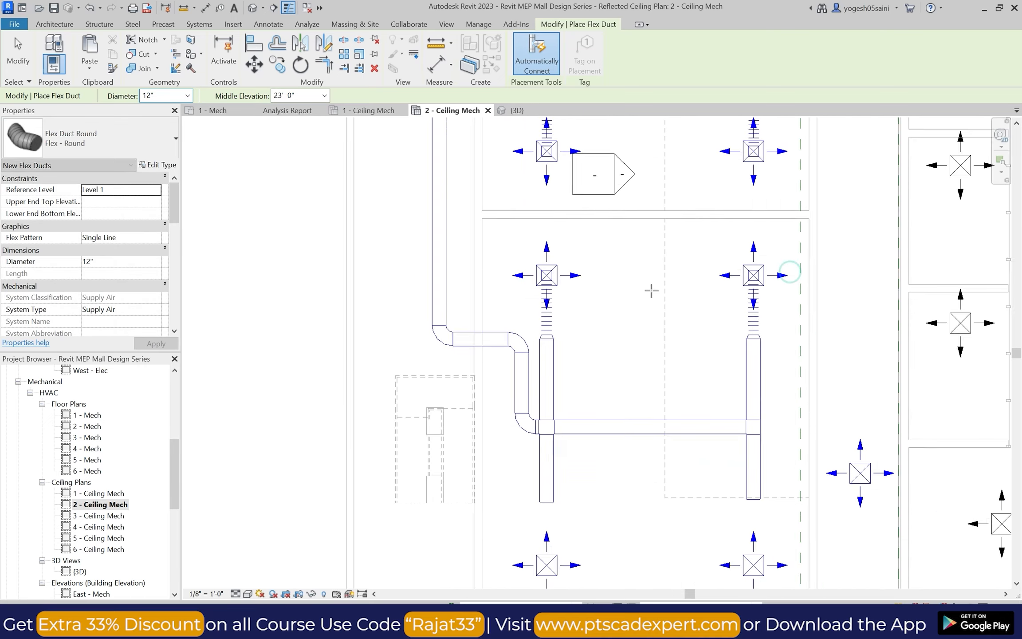
pyautogui.scroll(3, 620, 266)
pyautogui.click(591, 350)
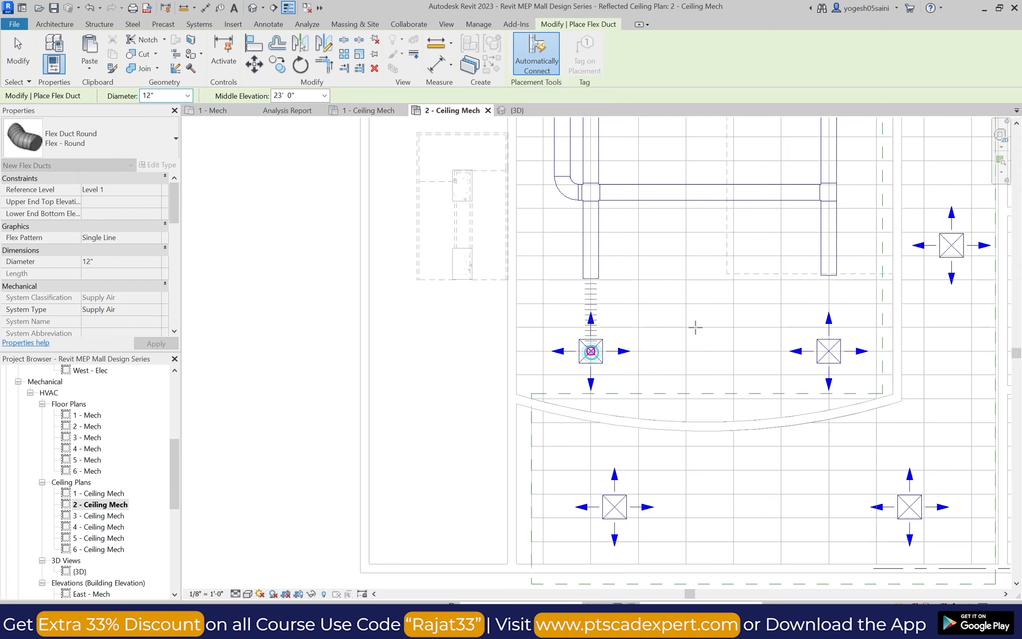
pyautogui.click(832, 274)
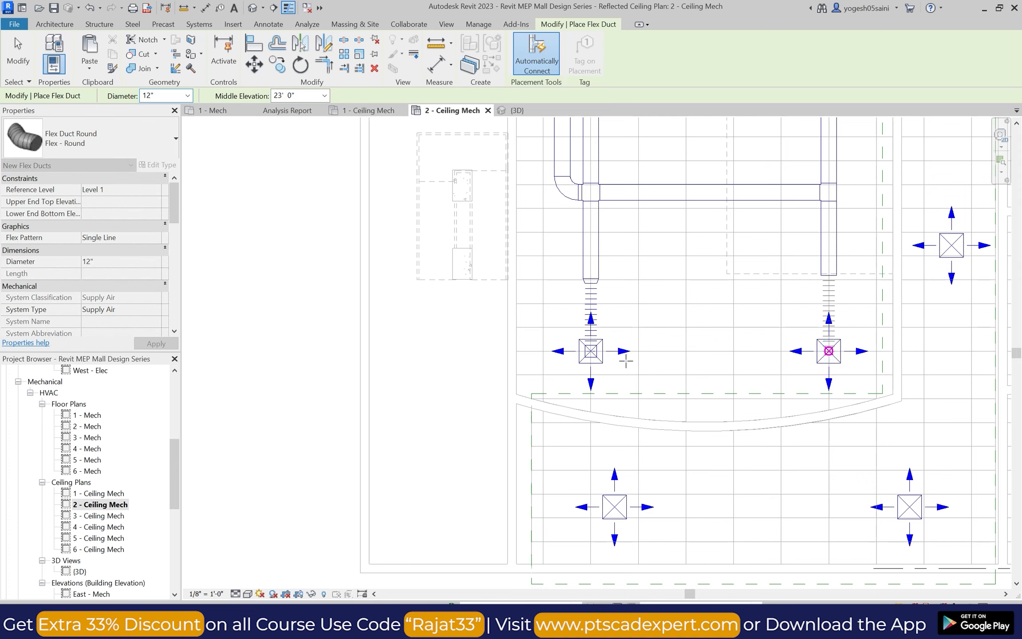
pyautogui.scroll(-4, 625, 361)
pyautogui.press('Escape')
pyautogui.press('Escape')
# Open the East - Mech elevation and examine the new duct run's height relative to the levels and diffusers.
pyautogui.scroll(1, 629, 231)
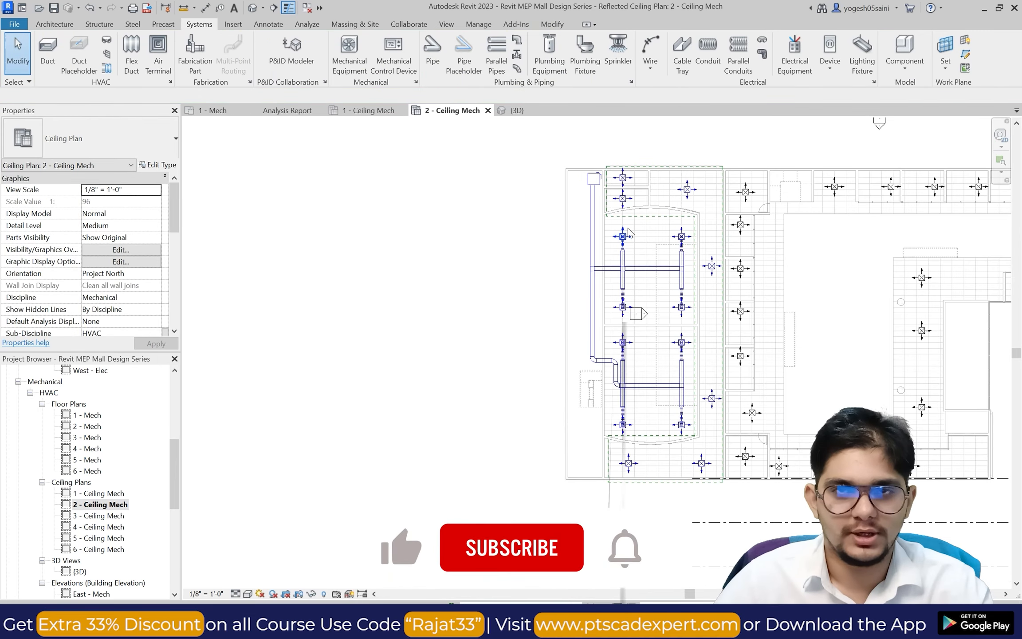
pyautogui.scroll(2, 625, 224)
pyautogui.scroll(2, 613, 210)
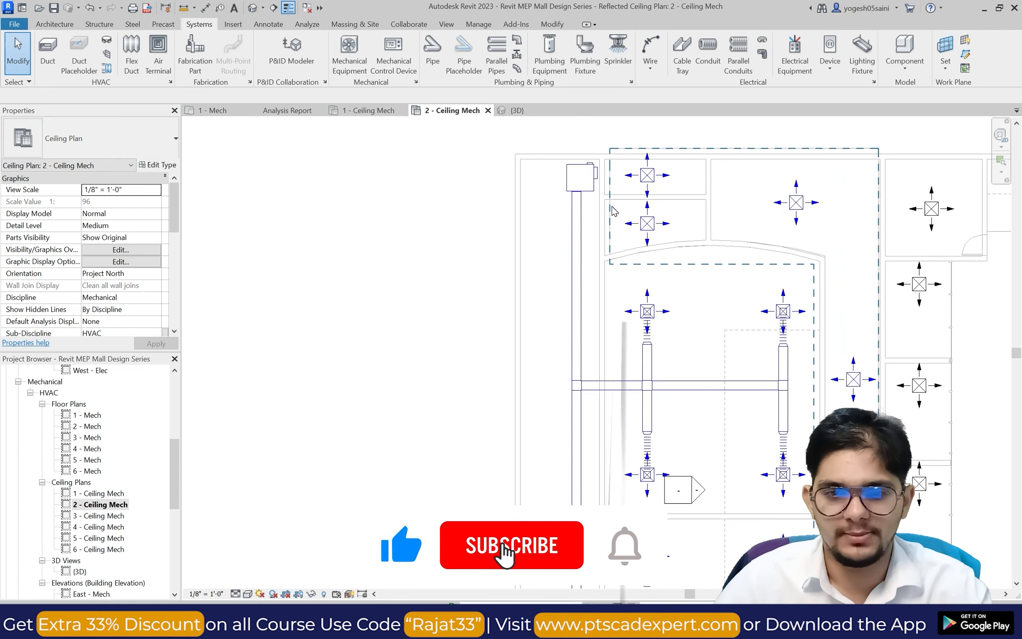
pyautogui.scroll(3, 614, 210)
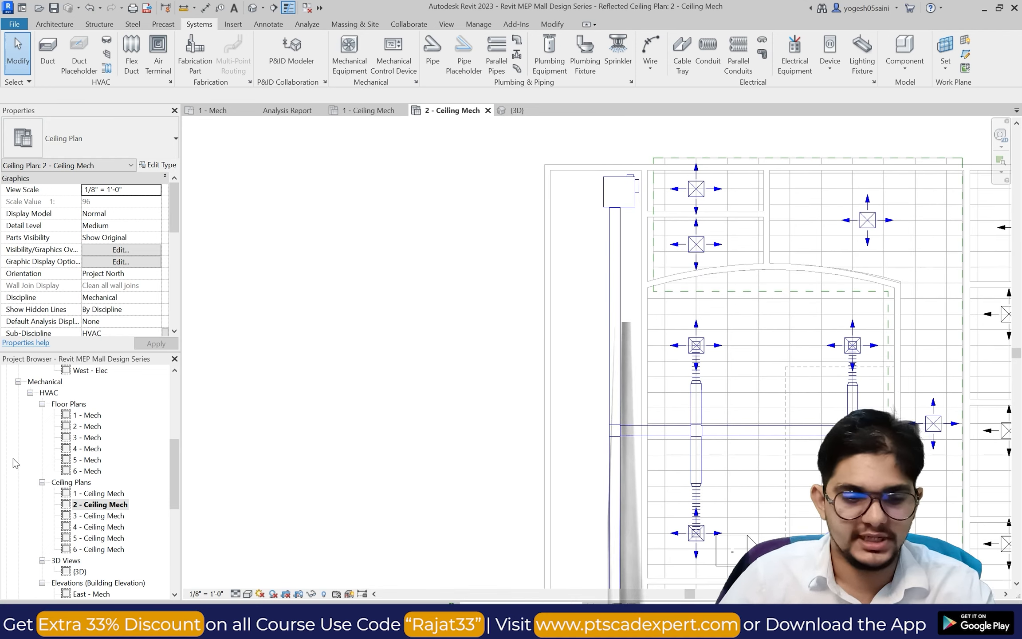
pyautogui.scroll(-3, 67, 470)
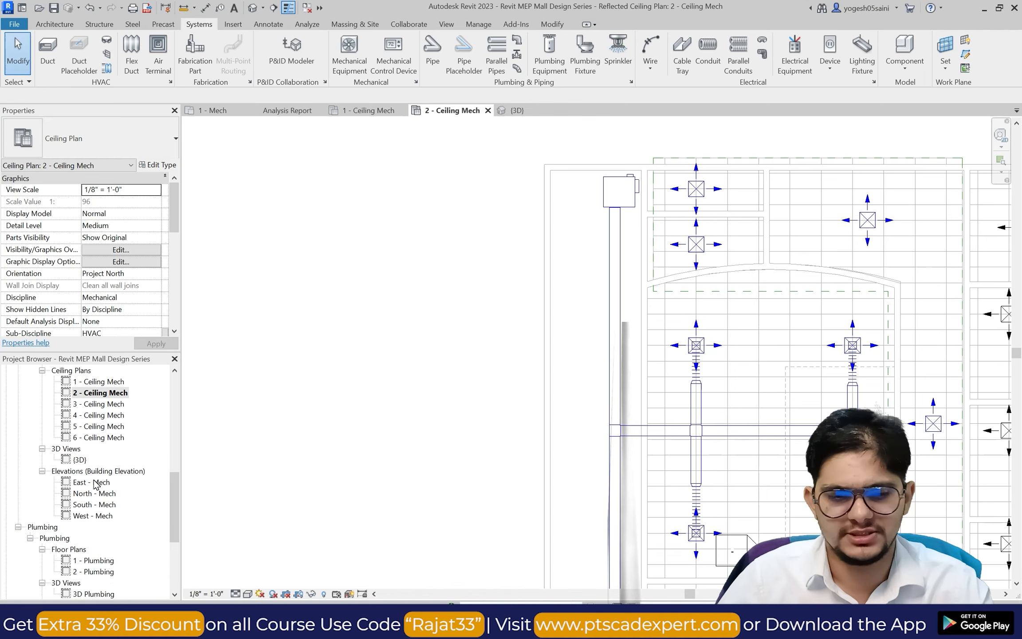
pyautogui.doubleClick(94, 482)
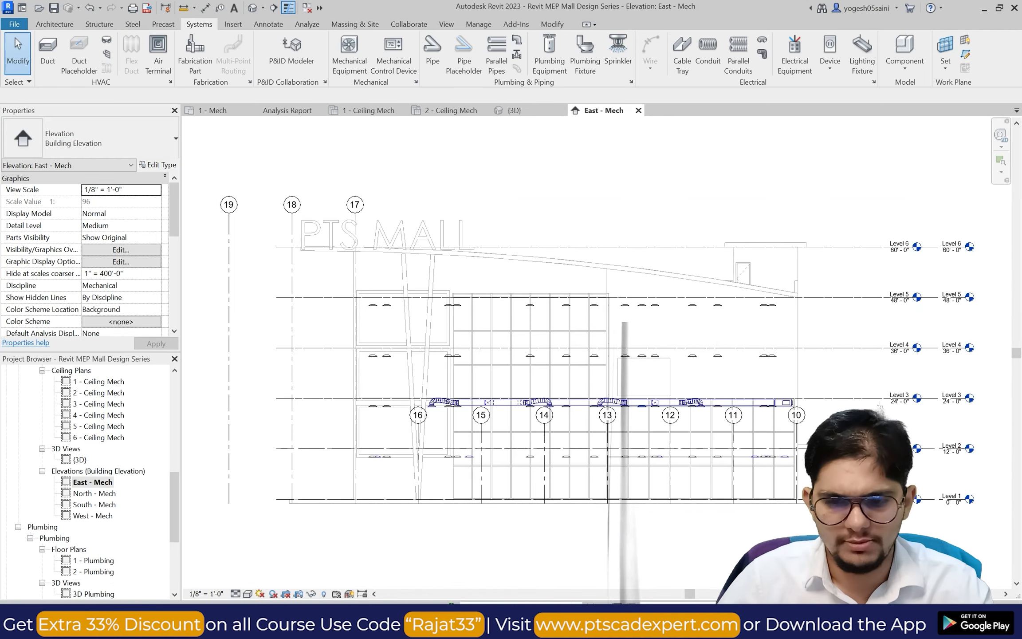
pyautogui.scroll(3, 864, 443)
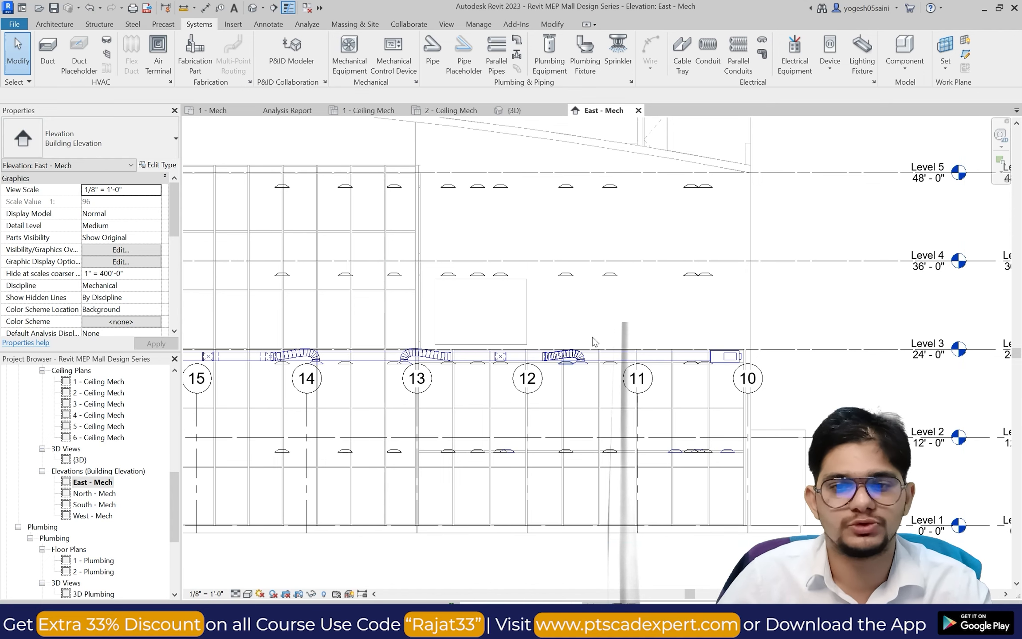
# Open the default 3D view to examine the new duct run in the building.
pyautogui.click(443, 25)
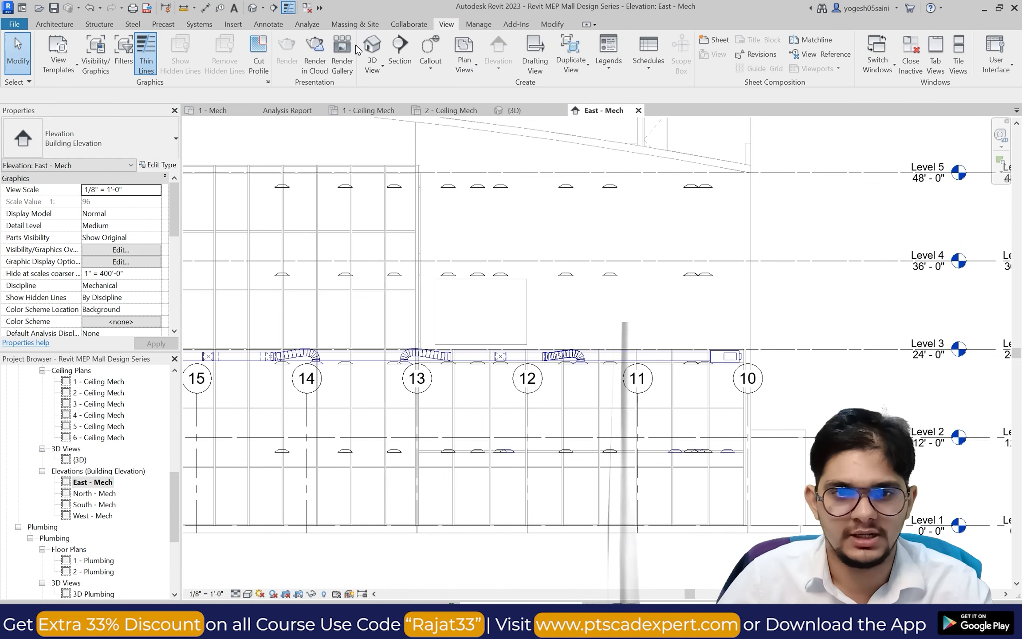
pyautogui.click(371, 47)
pyautogui.scroll(-2, 599, 330)
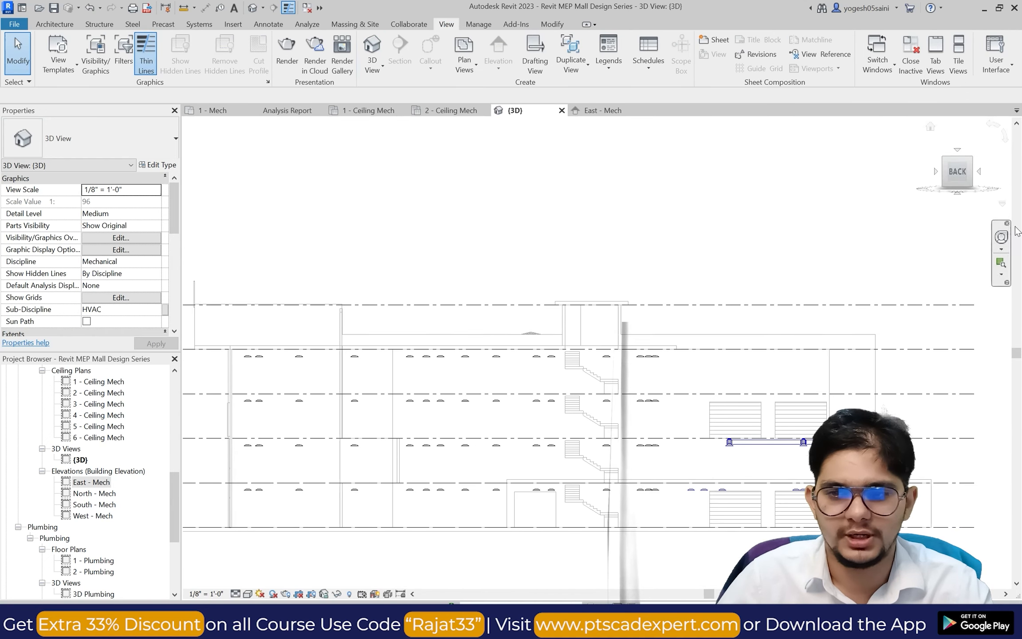
# Orbit the building in 3D and open the North - Mech elevation to examine the new duct run against the levels.
pyautogui.click(1000, 238)
pyautogui.moveTo(656, 293)
pyautogui.mouseDown()
pyautogui.moveTo(740, 310)
pyautogui.moveTo(834, 296)
pyautogui.moveTo(855, 322)
pyautogui.moveTo(812, 355)
pyautogui.moveTo(644, 318)
pyautogui.moveTo(728, 323)
pyautogui.moveTo(799, 310)
pyautogui.moveTo(909, 275)
pyautogui.moveTo(974, 240)
pyautogui.mouseUp()
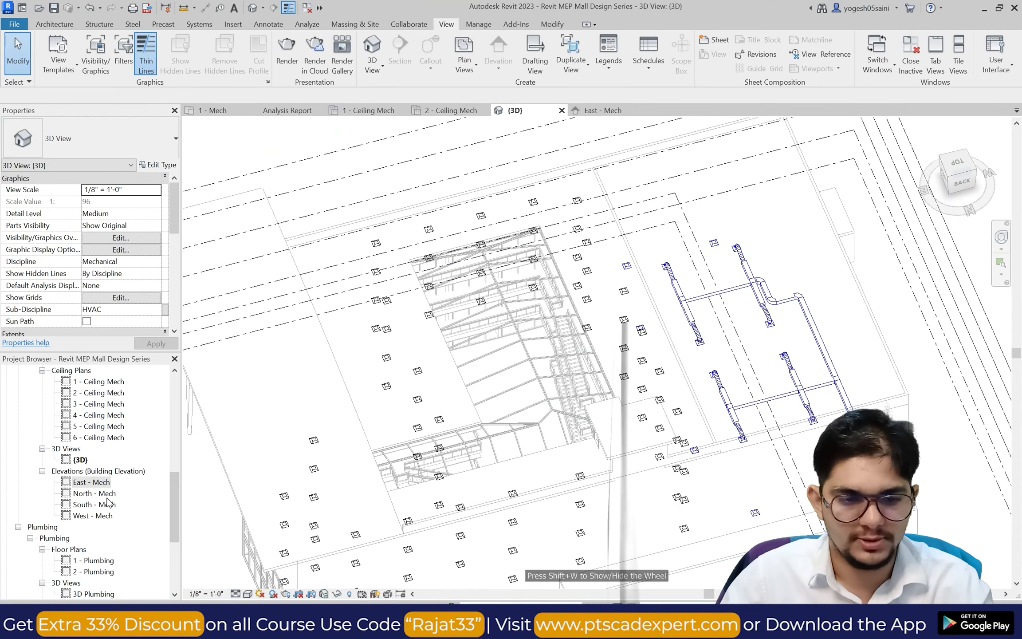
pyautogui.doubleClick(94, 492)
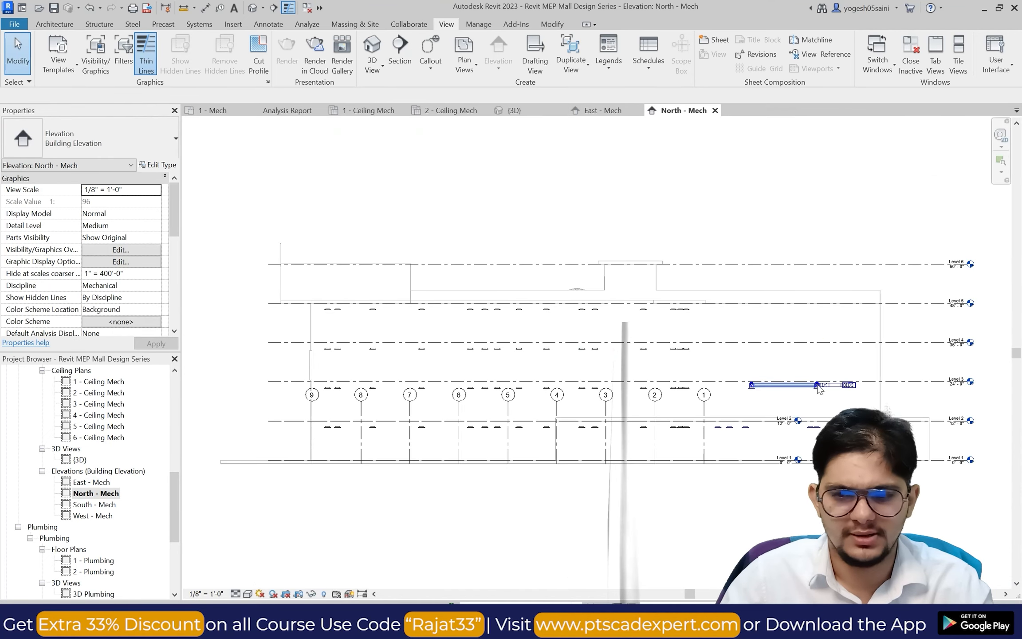
pyautogui.scroll(5, 818, 387)
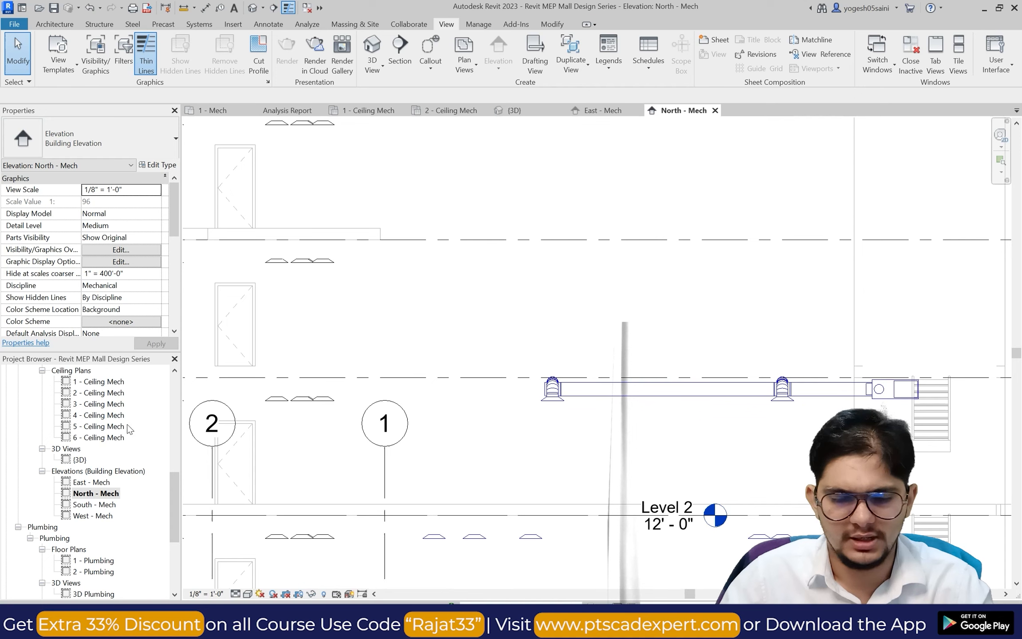
# In the 2 - Ceiling Mech plan, draw a short 16" x 14" branch duct eastward off the main duct just south of the VAV unit.
pyautogui.scroll(4, 129, 428)
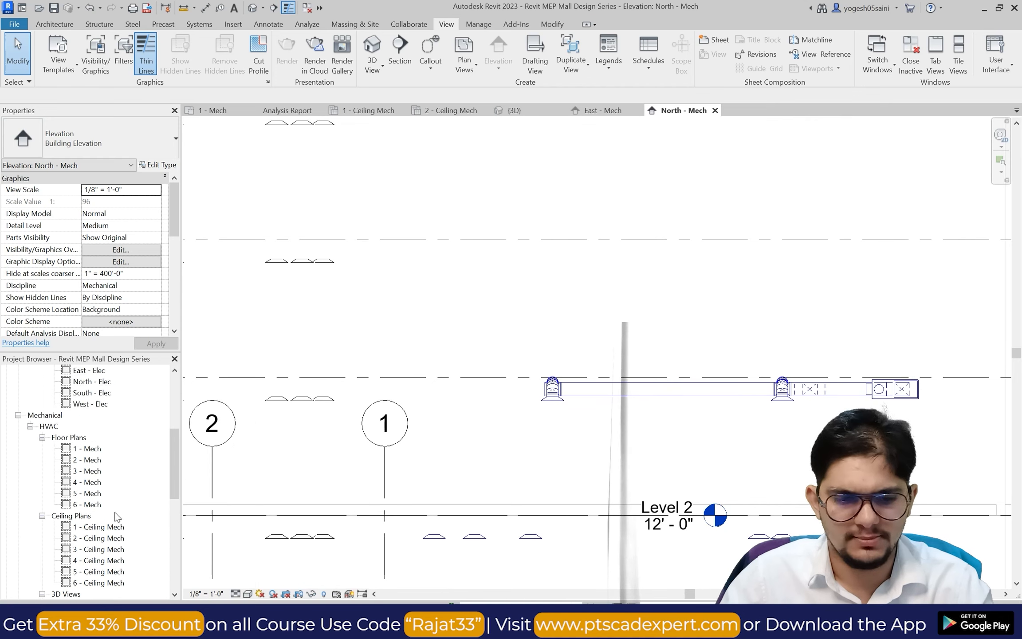
pyautogui.scroll(4, 117, 516)
pyautogui.scroll(-2, 118, 475)
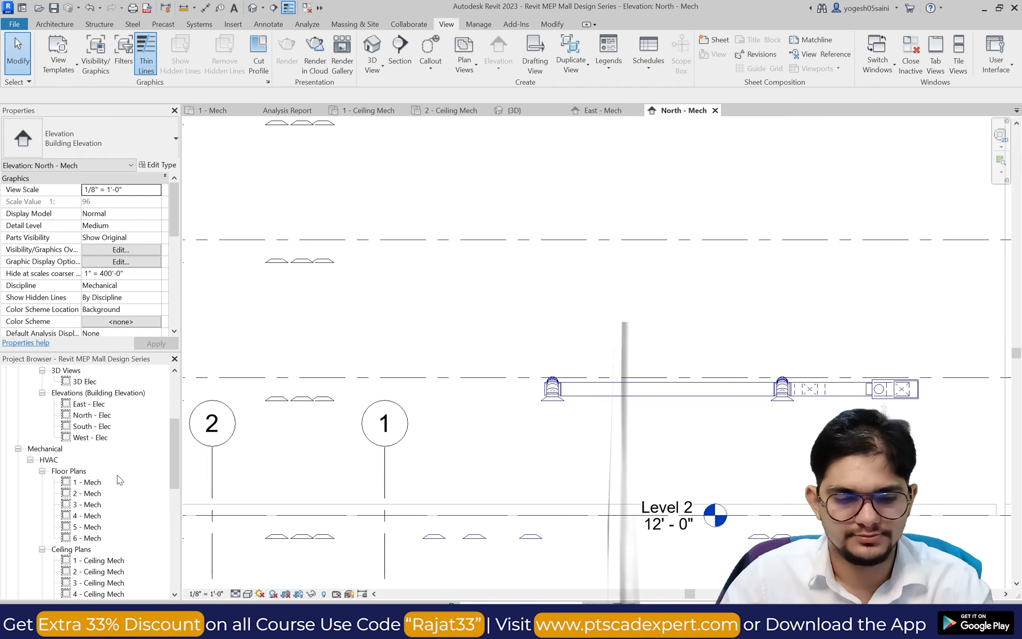
pyautogui.scroll(-1, 117, 475)
pyautogui.doubleClick(106, 537)
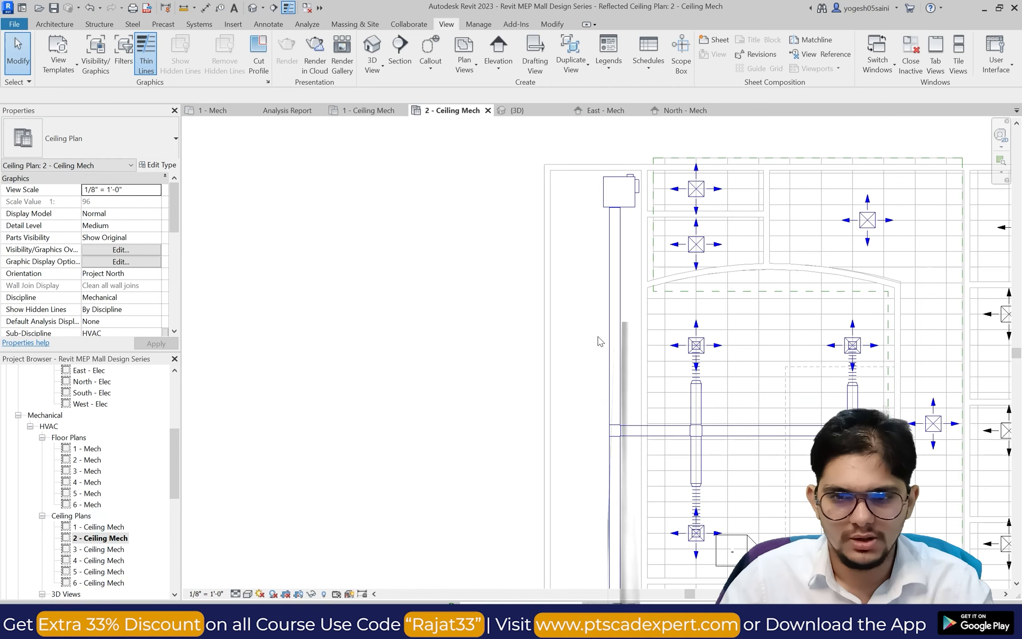
pyautogui.scroll(3, 556, 233)
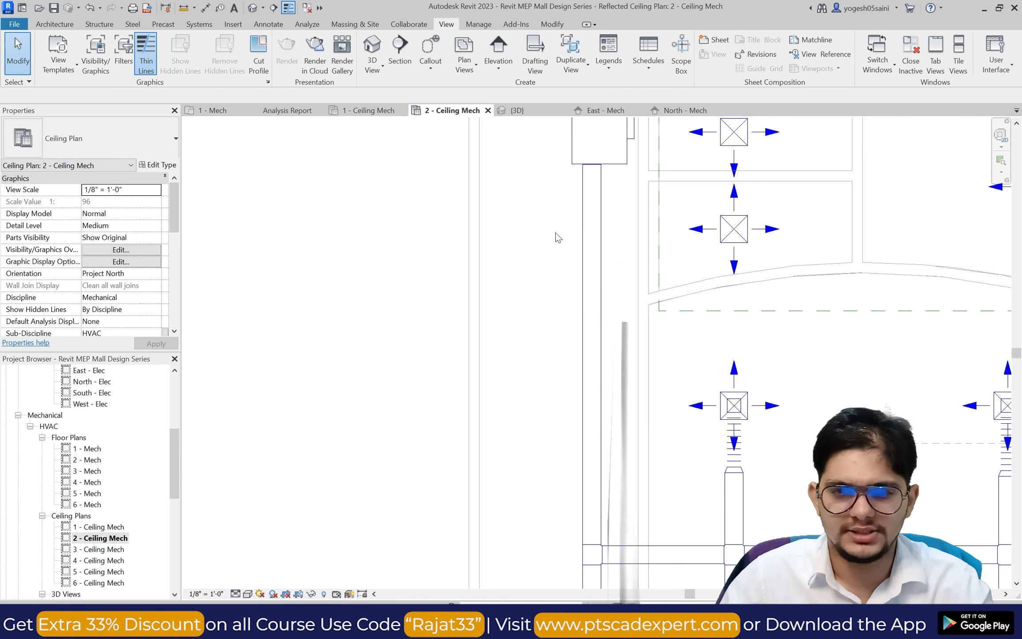
pyautogui.click(200, 25)
pyautogui.click(60, 55)
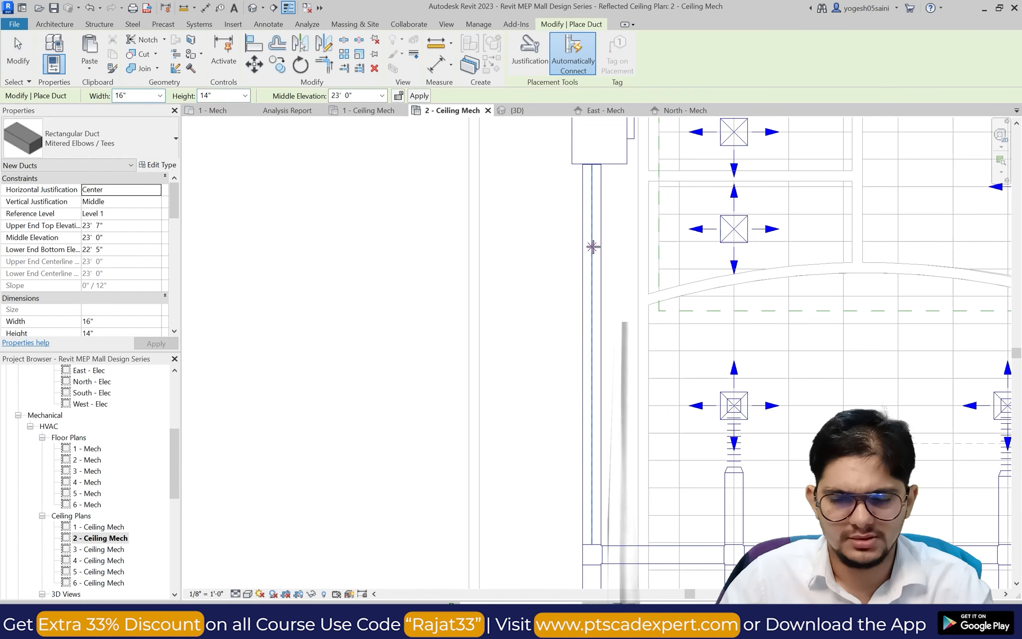
pyautogui.press('Escape')
pyautogui.press('Escape')
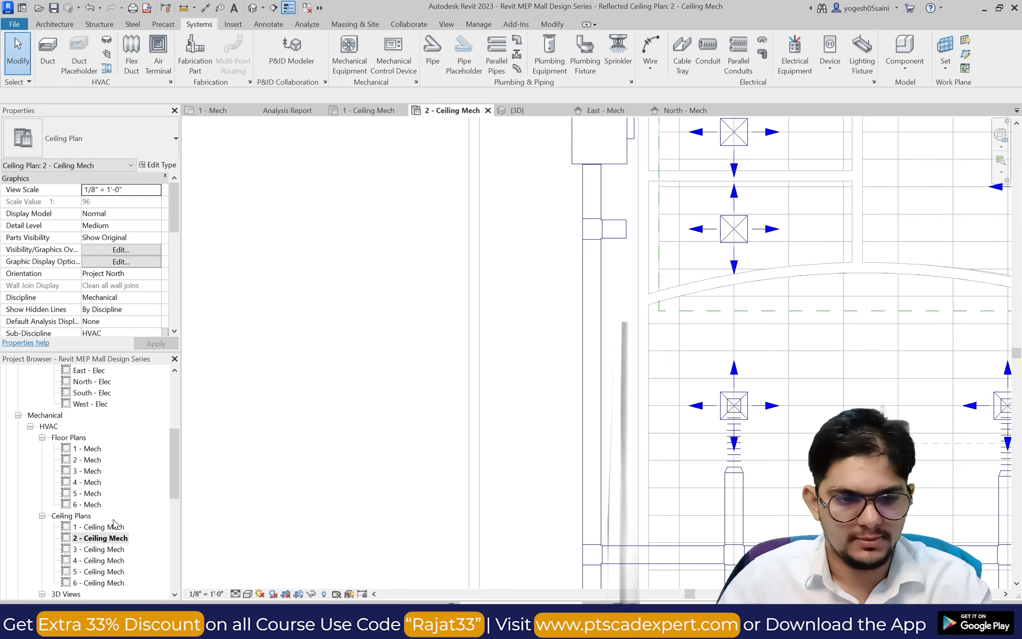
# In the North - Mech elevation, try to drop a 16" x 14" duct at the VAV unit to a middle elevation of 11' 4".
pyautogui.scroll(-4, 114, 523)
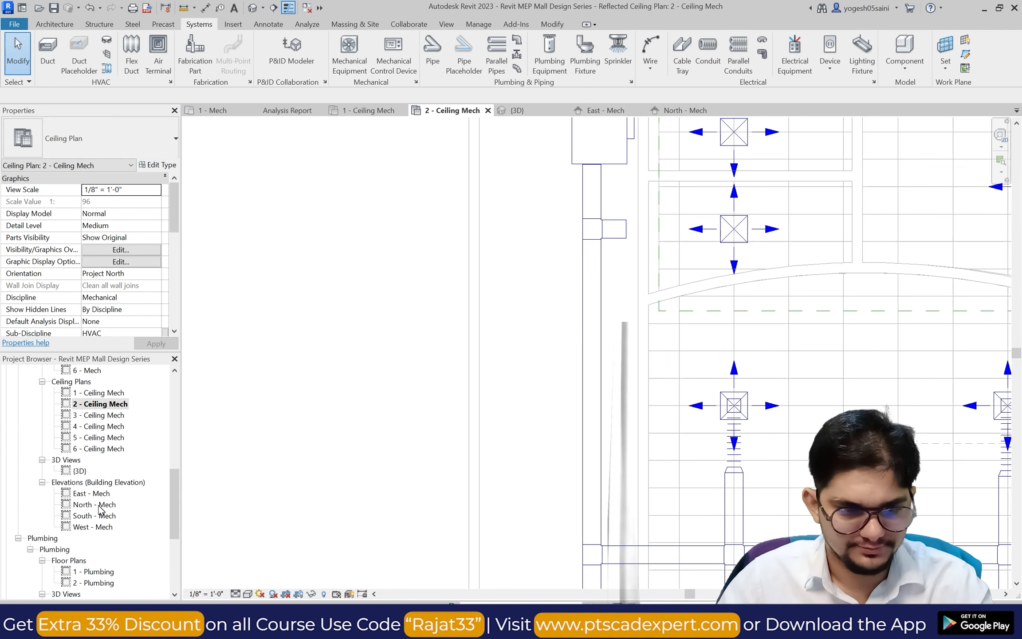
pyautogui.doubleClick(97, 504)
pyautogui.scroll(-2, 488, 423)
pyautogui.scroll(6, 731, 396)
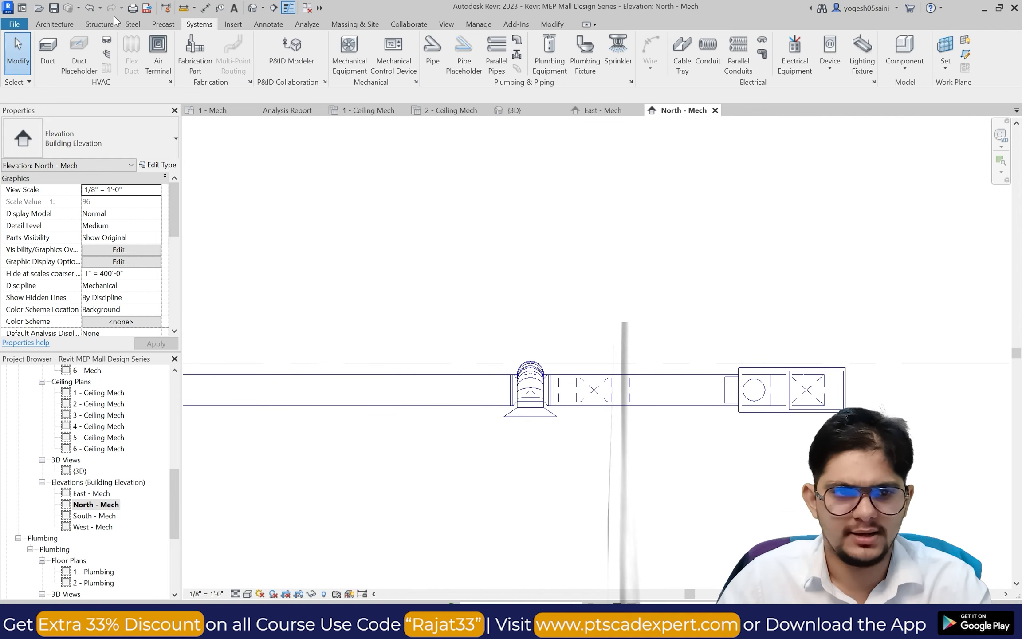
pyautogui.scroll(-4, 727, 381)
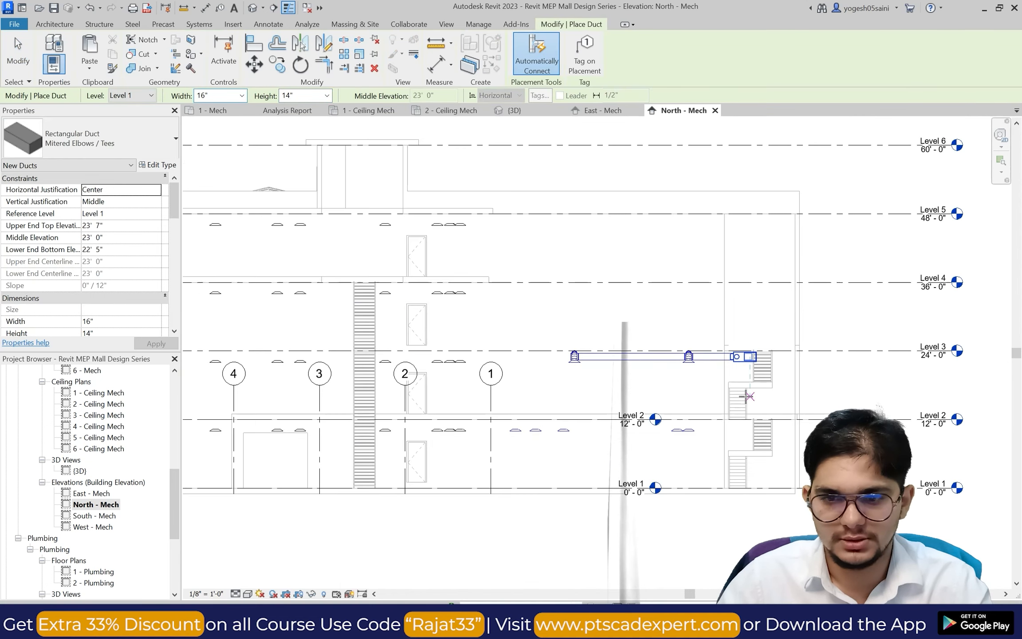
pyautogui.scroll(2, 731, 389)
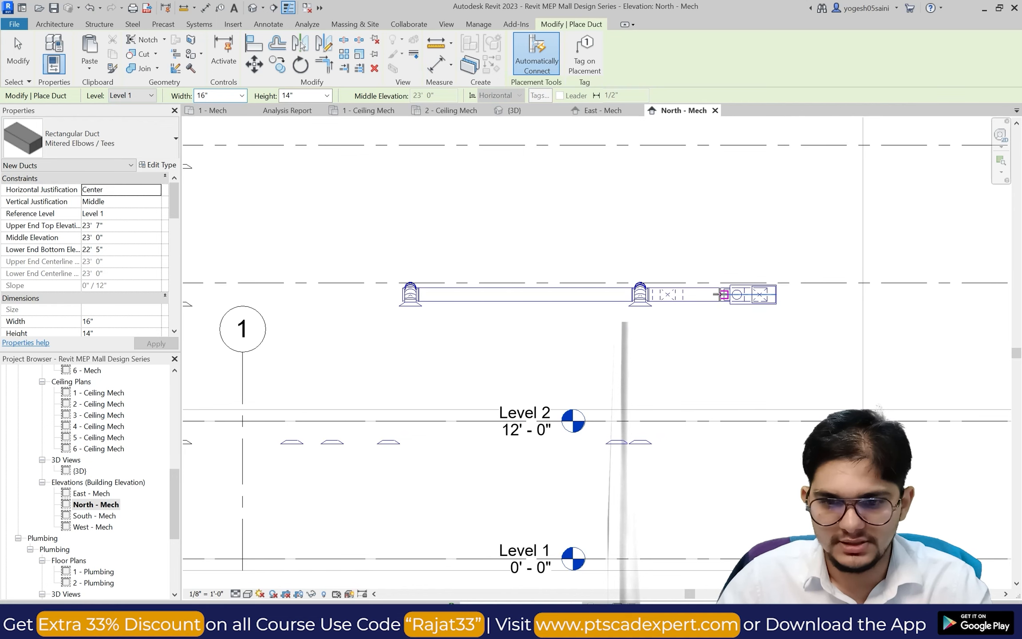
pyautogui.click(718, 294)
pyautogui.scroll(-1, 736, 426)
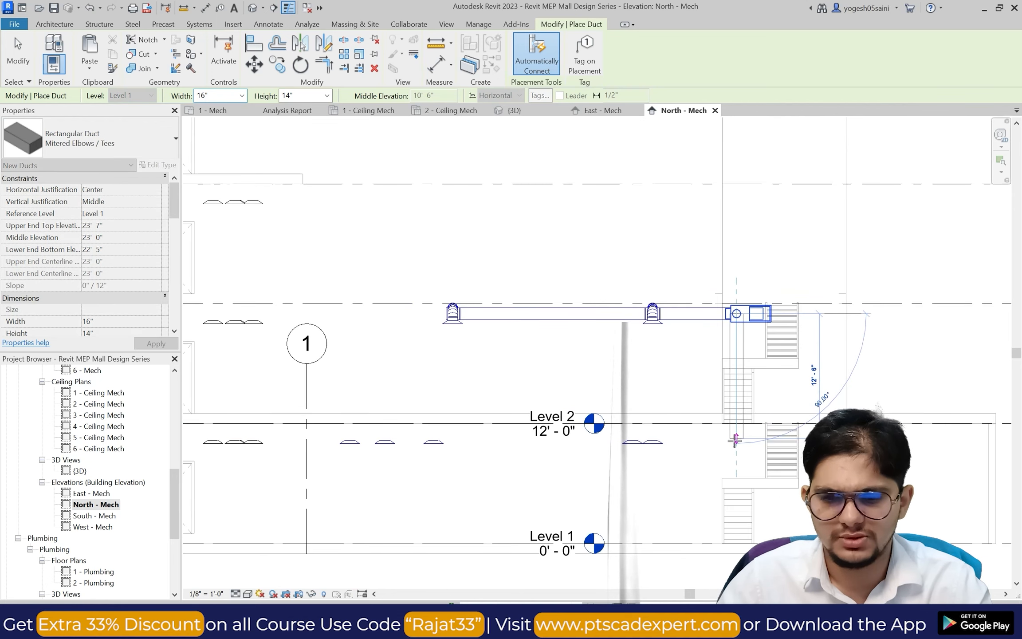
pyautogui.scroll(2, 735, 466)
pyautogui.scroll(3, 735, 413)
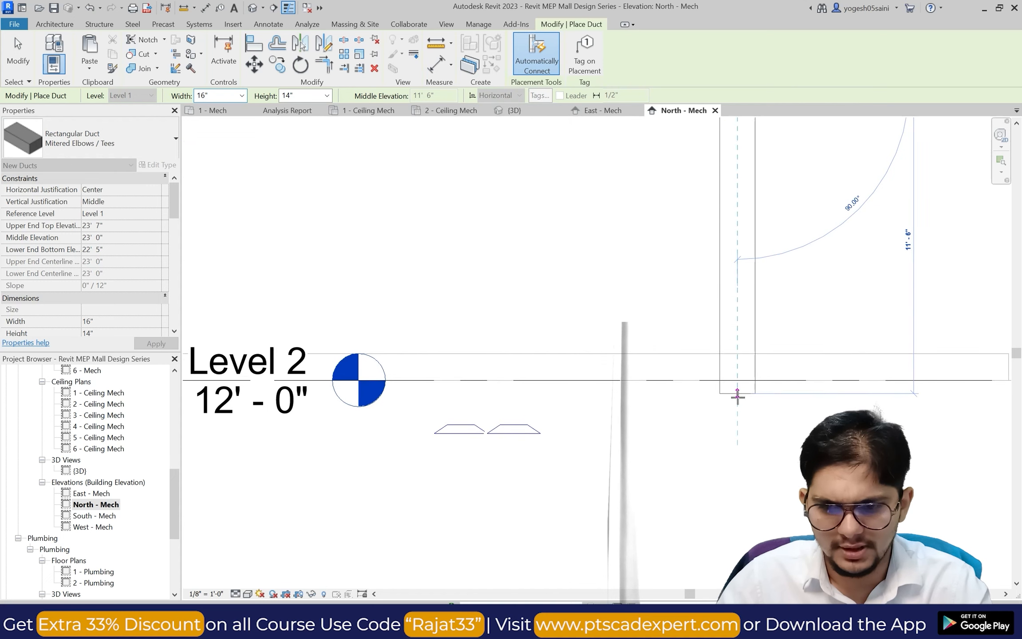
pyautogui.click(738, 397)
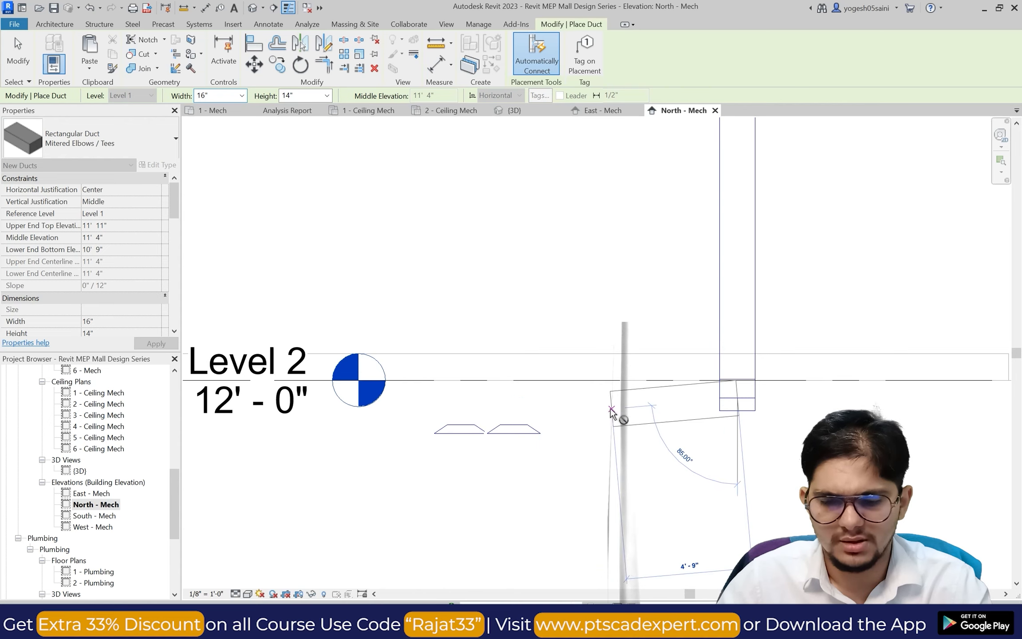
pyautogui.press('Escape')
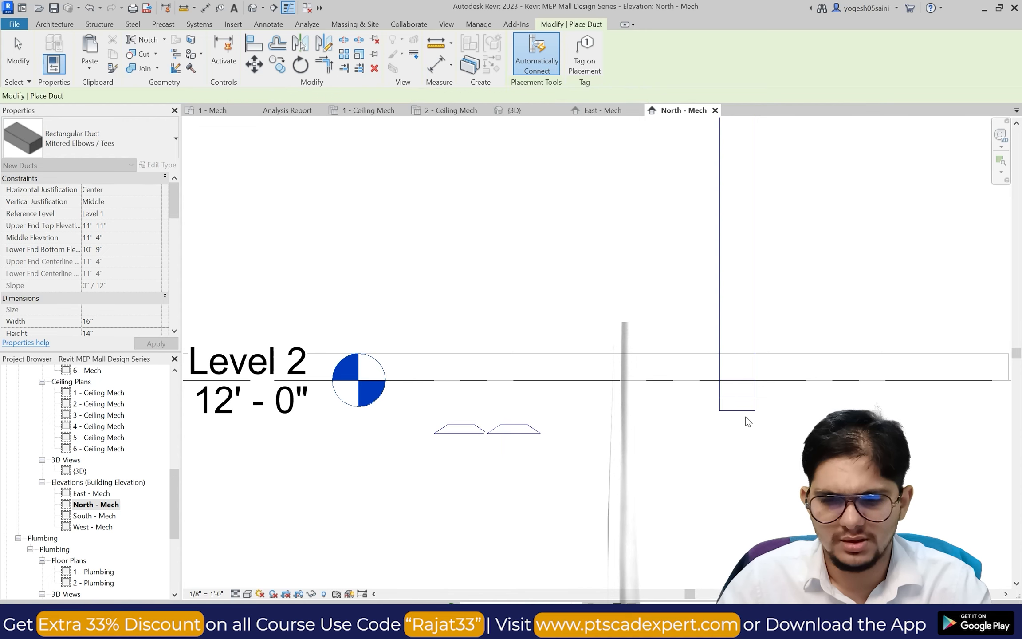
pyautogui.press('Escape')
# Undo the vertical duct drop below the VAV unit.
pyautogui.scroll(2, 743, 417)
pyautogui.scroll(-5, 678, 414)
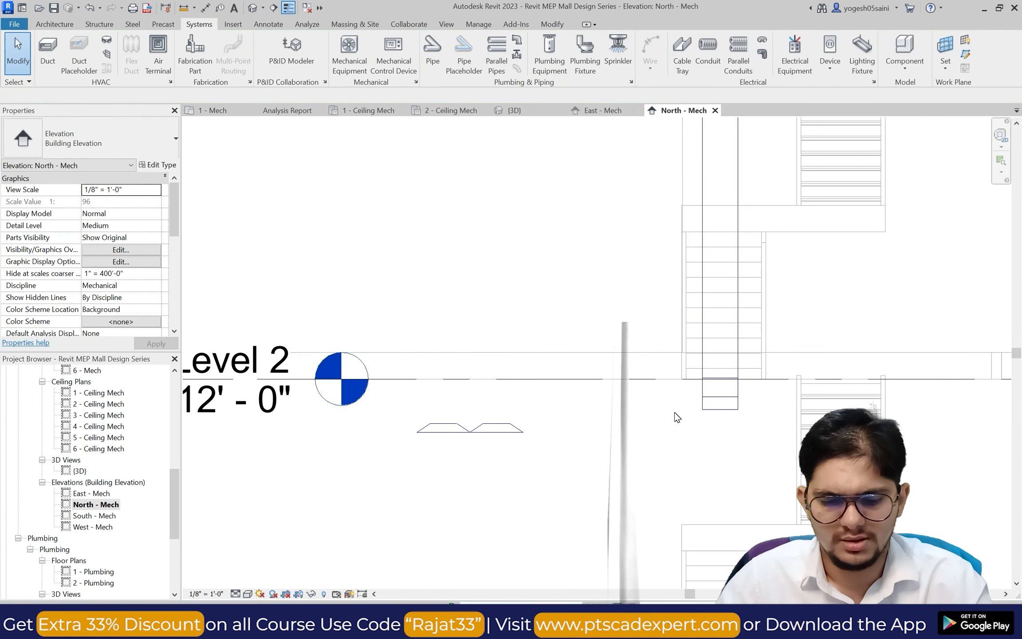
pyautogui.scroll(-3, 675, 408)
pyautogui.scroll(4, 660, 364)
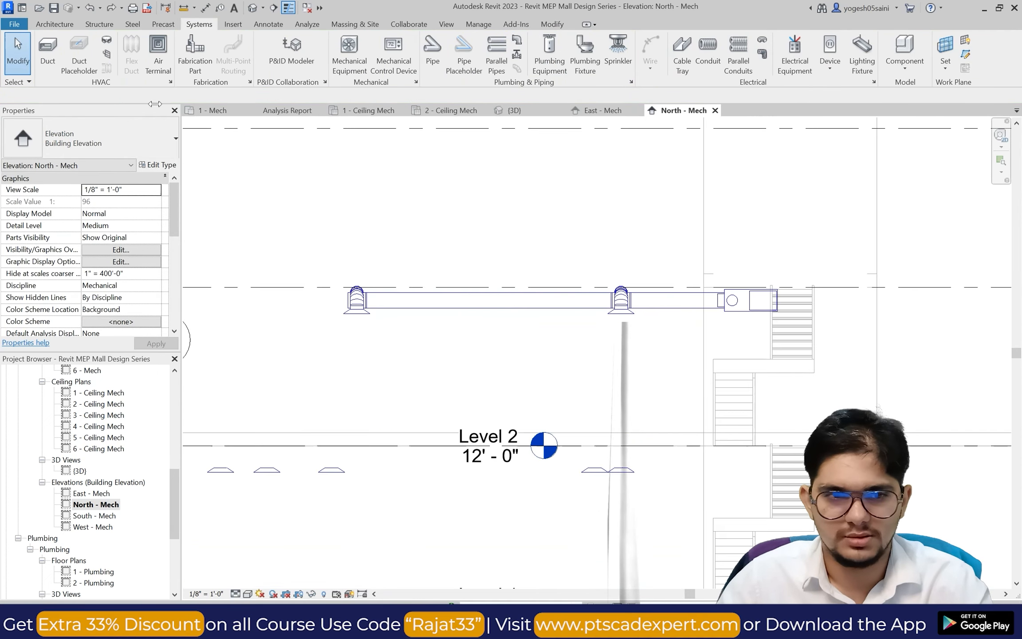
# Try to drop a 16" x 14" duct at the VAV unit to a middle elevation of 11' 6", just below Level 2.
pyautogui.click(44, 51)
pyautogui.scroll(1, 559, 323)
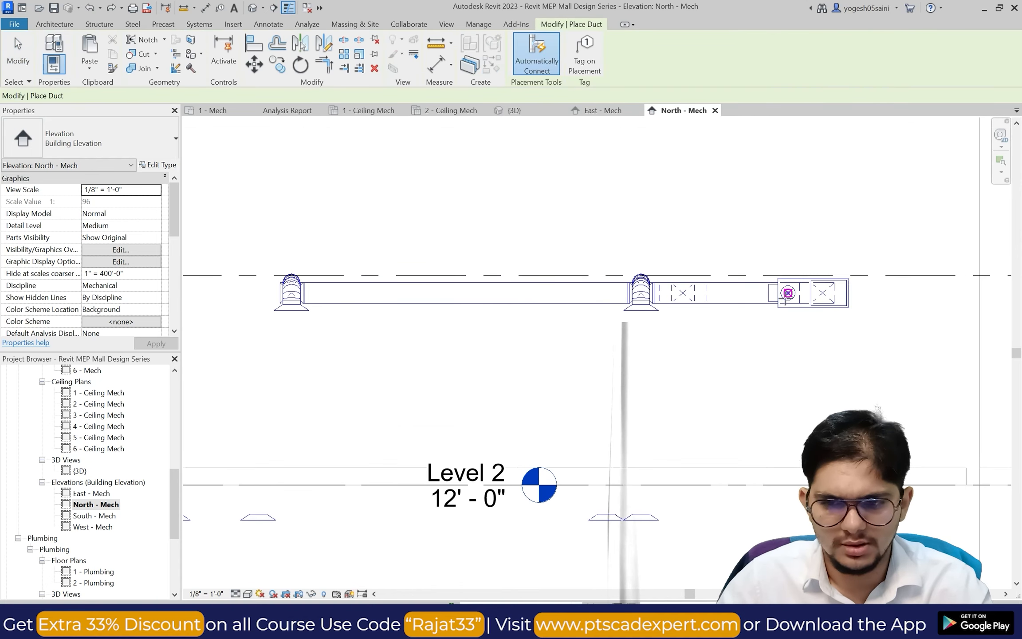
pyautogui.click(769, 293)
pyautogui.scroll(-2, 754, 399)
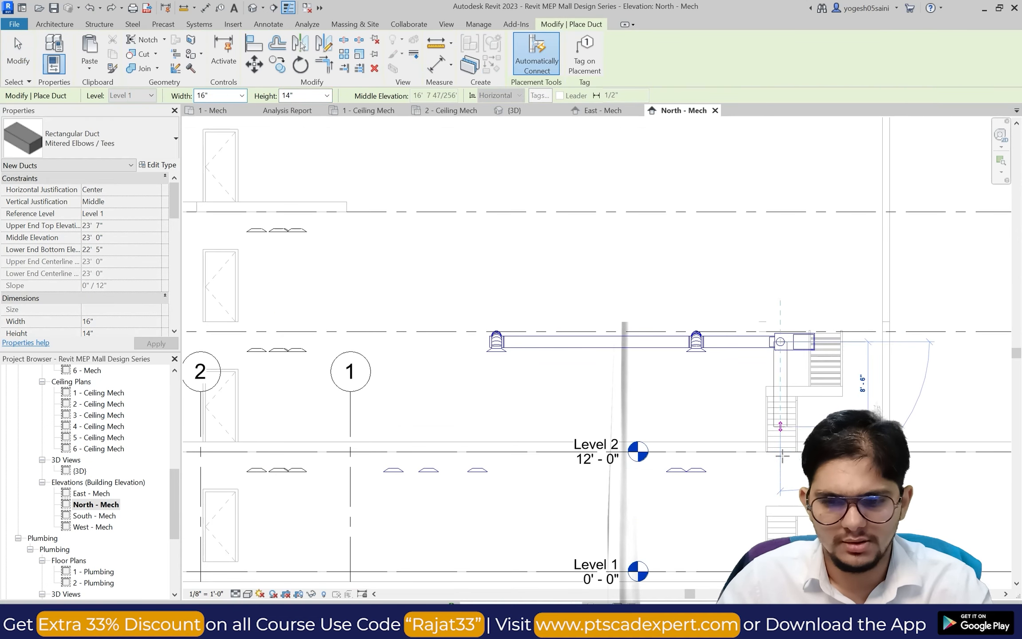
pyautogui.scroll(3, 776, 444)
pyautogui.click(779, 440)
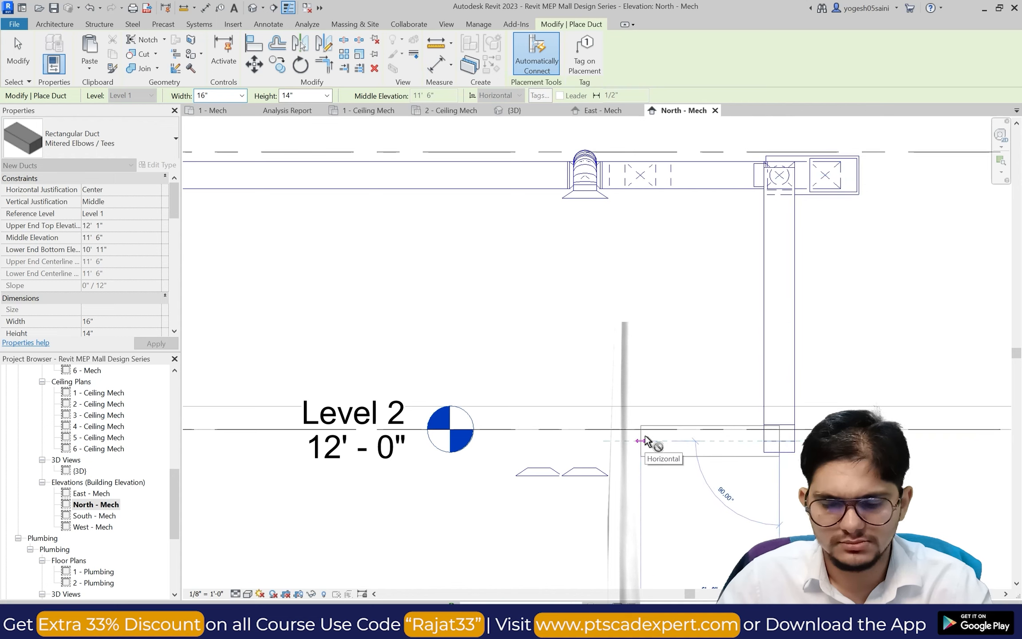
pyautogui.press('Escape')
pyautogui.press('Escape')
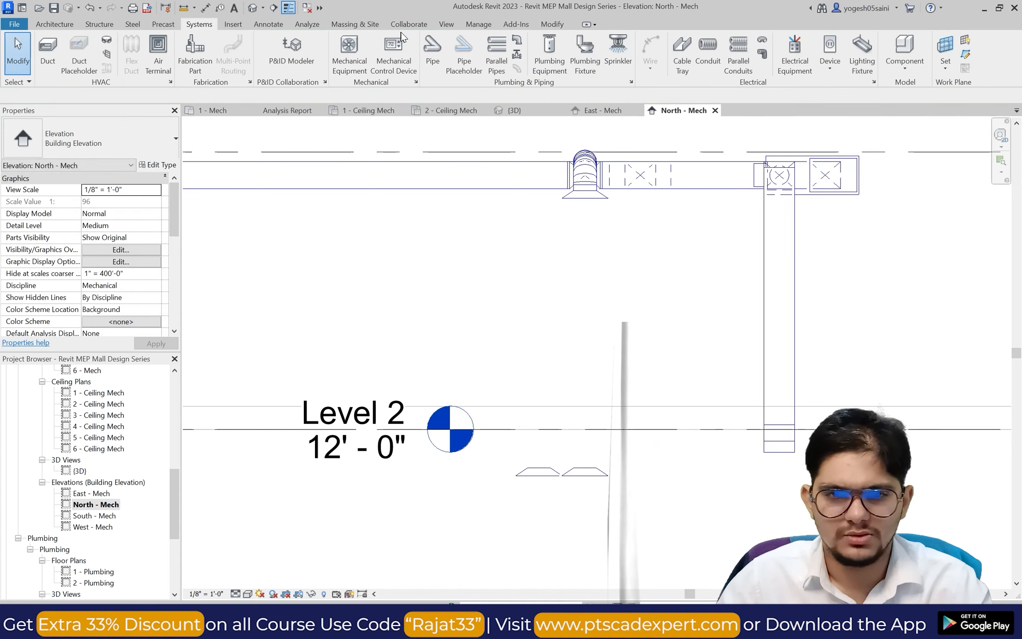
# Examine the vertical duct's connection at the VAV unit in the default 3D view and undo the duct drop.
pyautogui.click(446, 24)
pyautogui.click(372, 46)
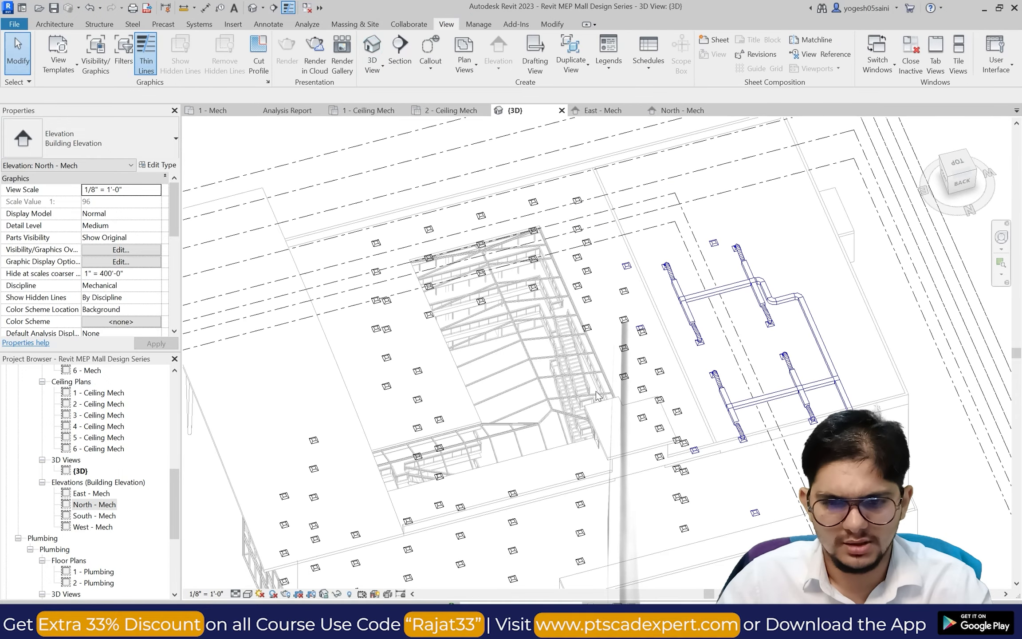
pyautogui.scroll(3, 597, 395)
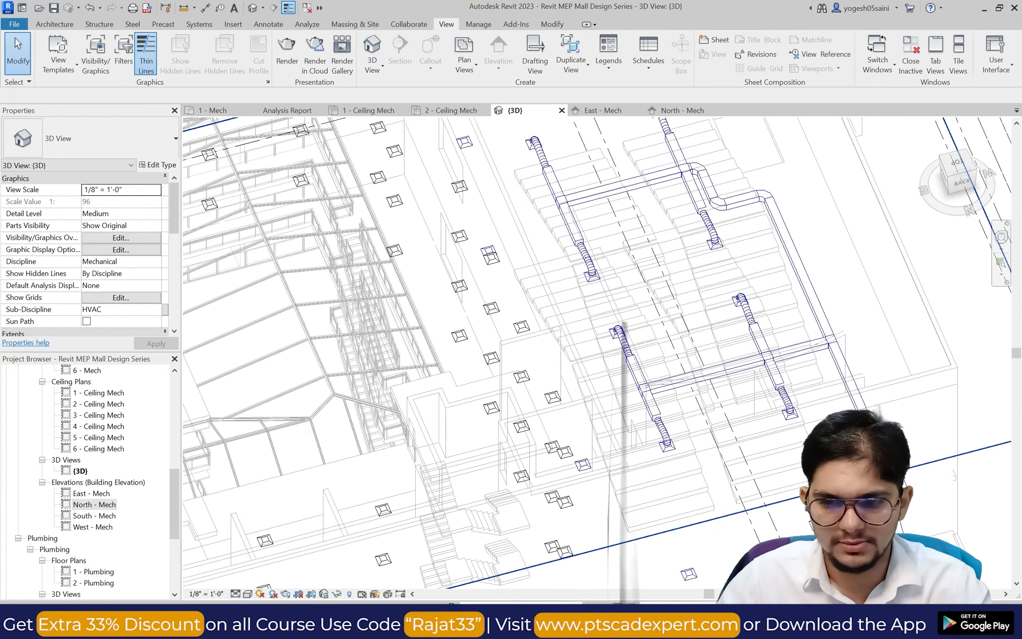
pyautogui.scroll(-3, 959, 492)
pyautogui.scroll(5, 960, 492)
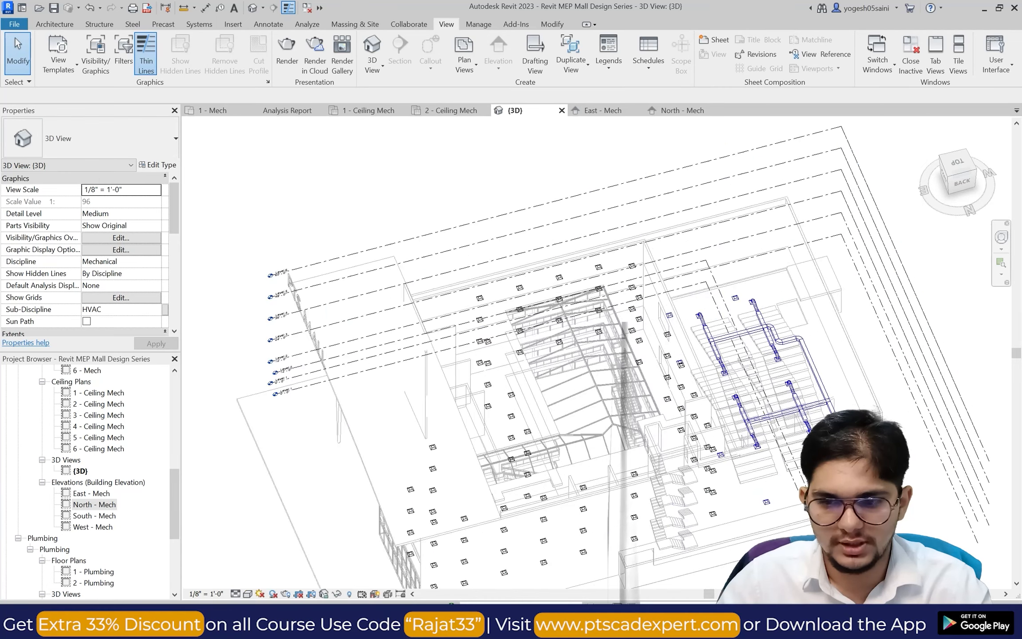
pyautogui.hotkey('ctrl', 'z')
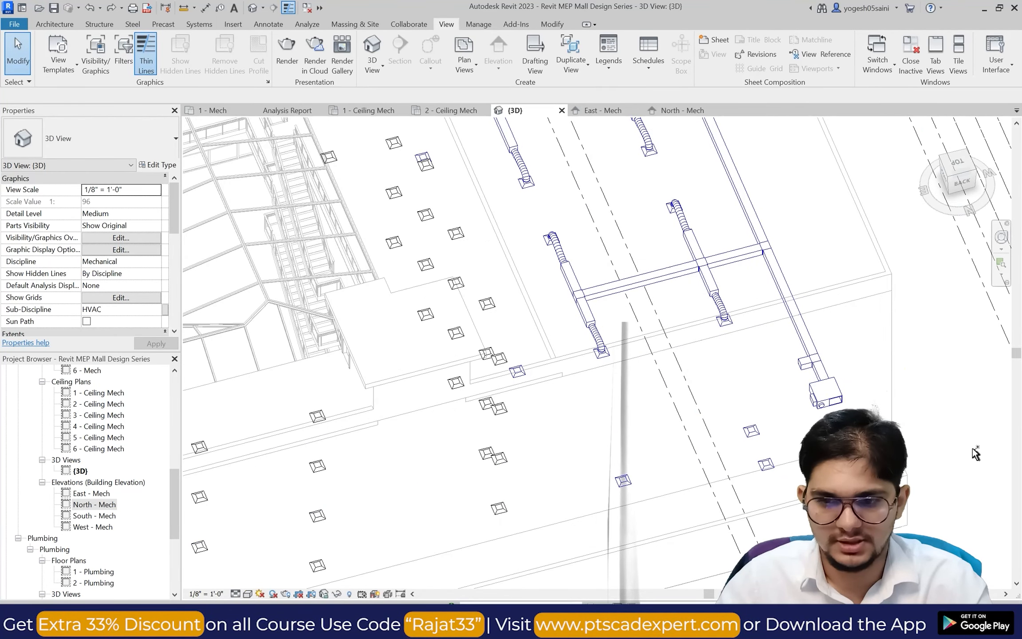
pyautogui.scroll(5, 290, 434)
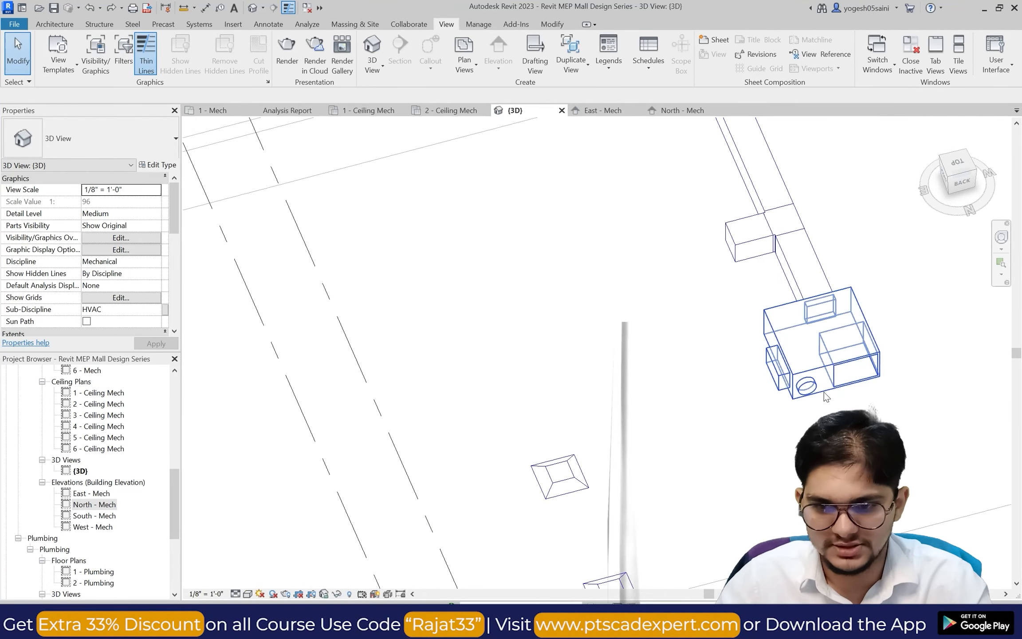
# In the North - Mech elevation, temporarily hide the VAV unit covering the short branch duct.
pyautogui.doubleClick(95, 504)
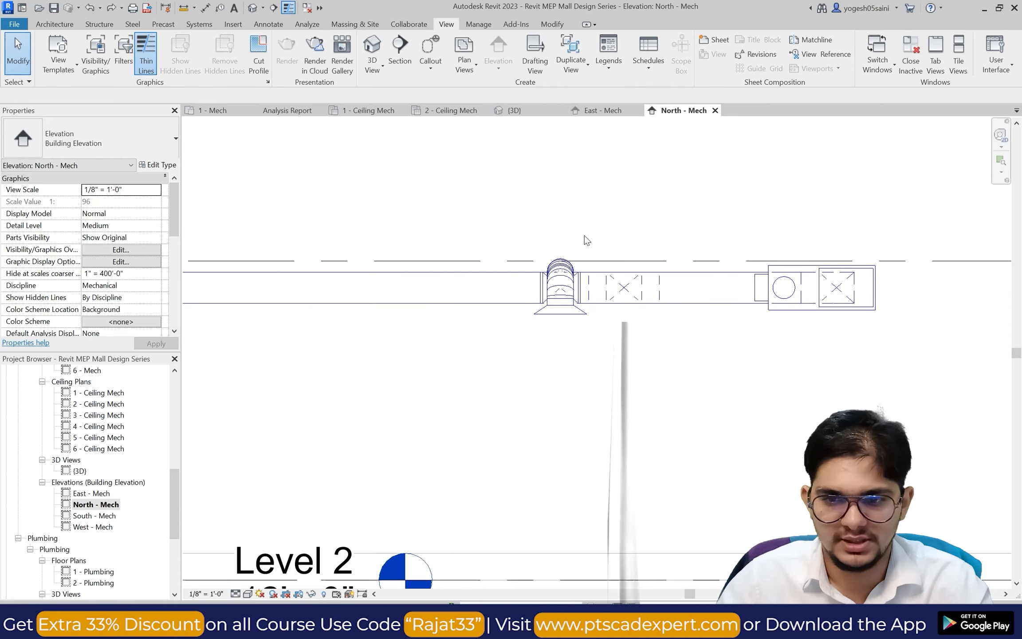
pyautogui.click(756, 293)
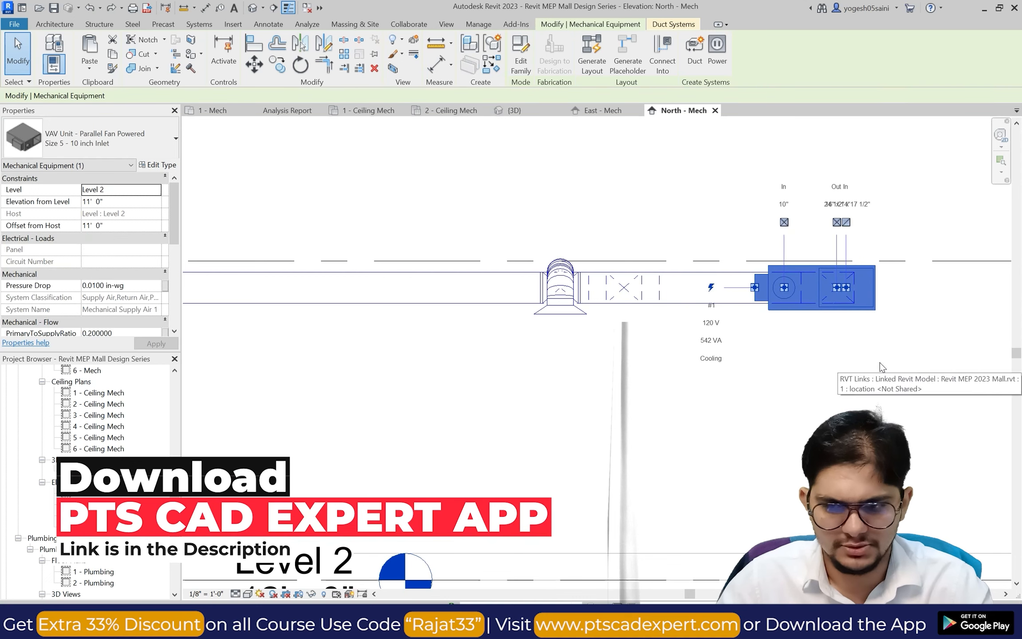
pyautogui.press('h')
pyautogui.press('h')
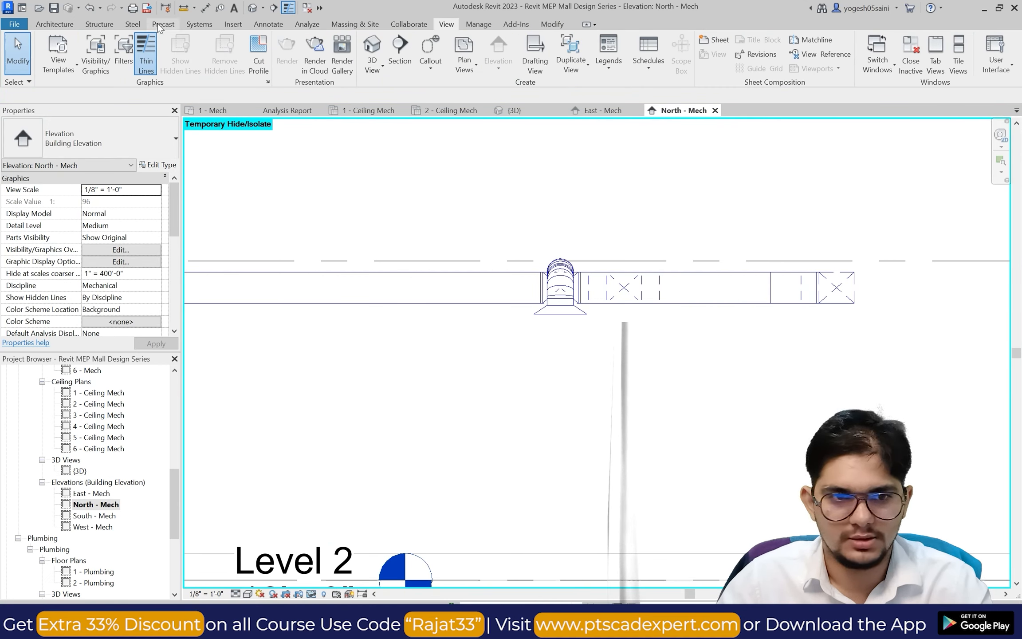
# Draw a 14" x 16" duct from the short branch's end down to 11' 0" middle elevation and horizontally to the lower diffusers.
pyautogui.click(198, 23)
pyautogui.click(47, 49)
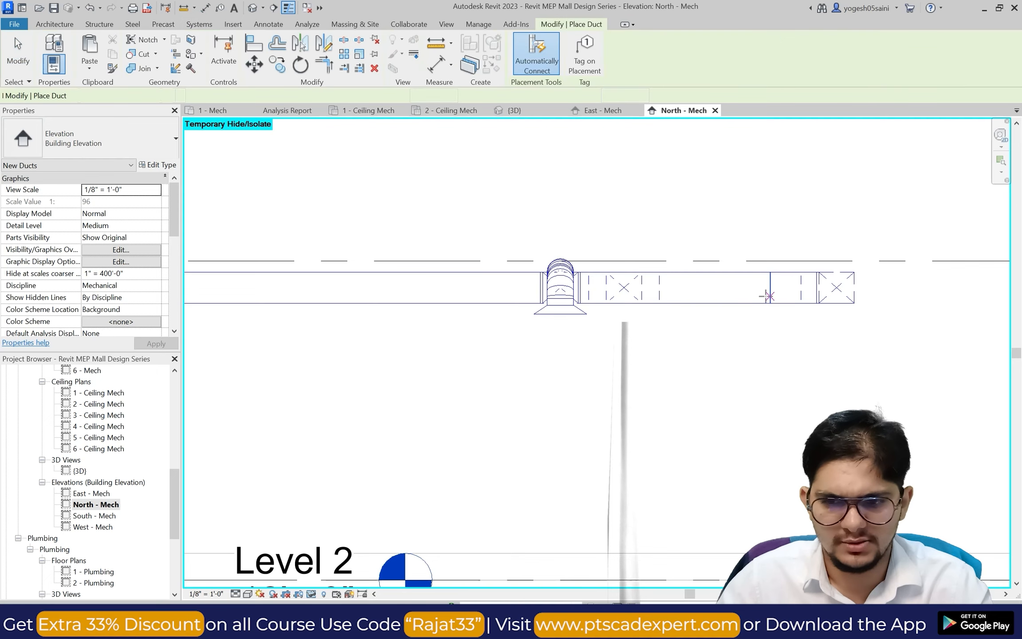
pyautogui.scroll(-3, 772, 339)
pyautogui.scroll(3, 771, 339)
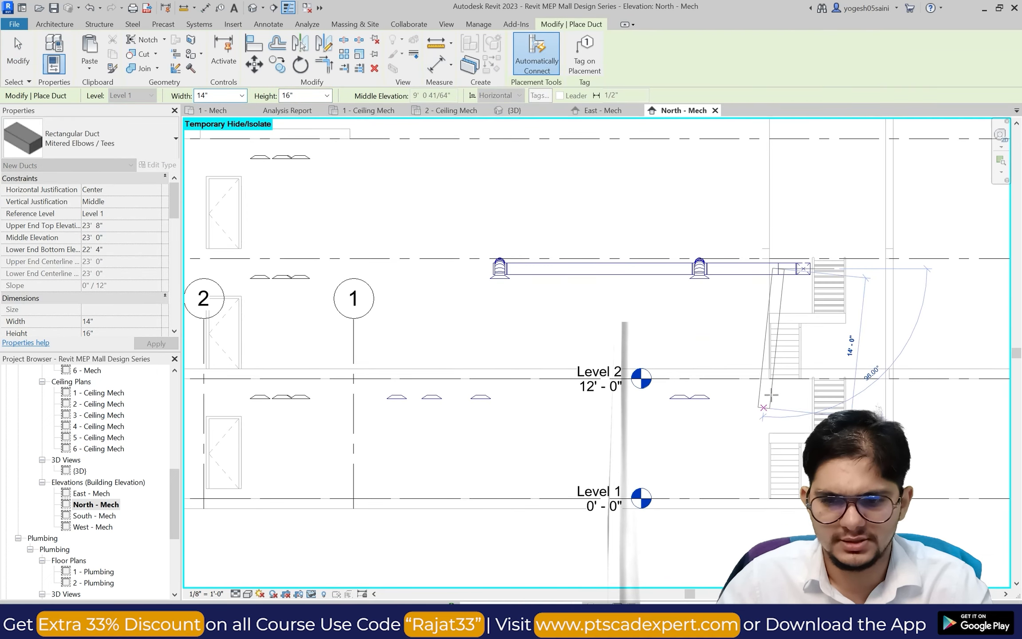
pyautogui.click(720, 388)
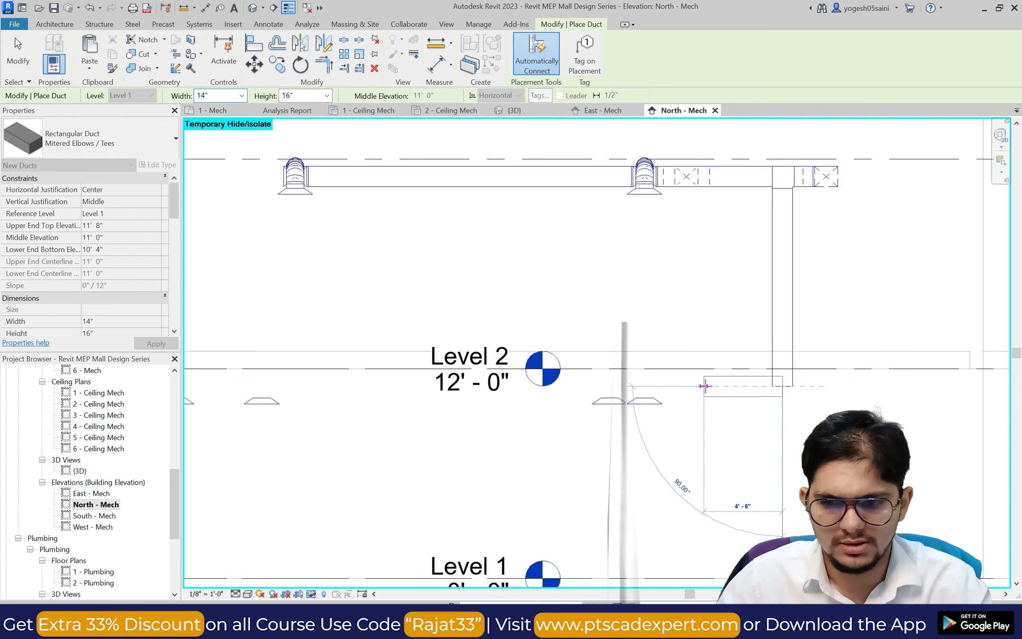
pyautogui.scroll(2, 661, 386)
pyautogui.click(634, 386)
pyautogui.press('Escape')
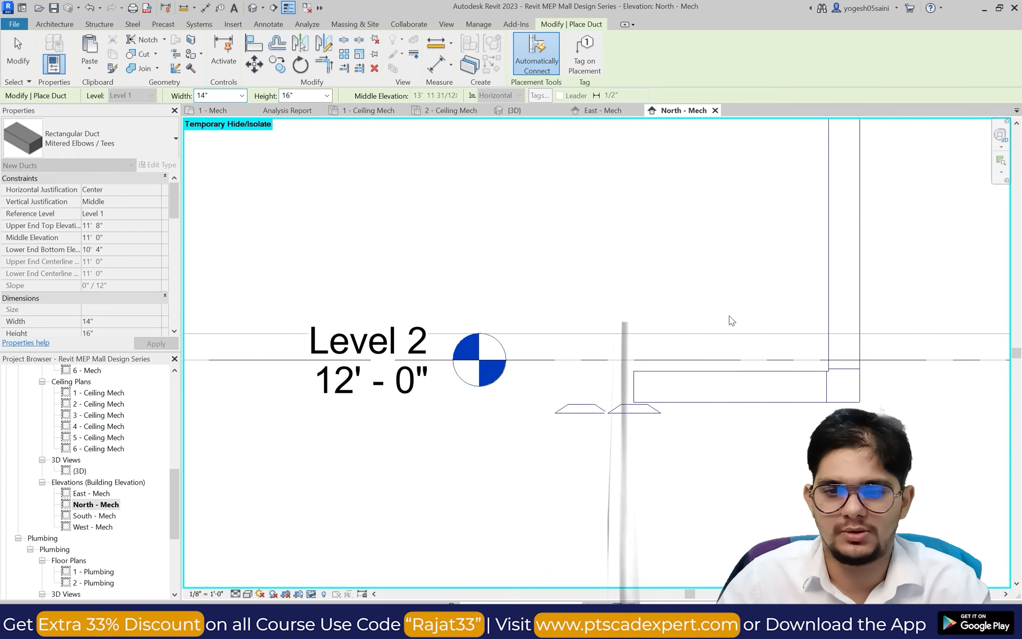
# Change the mitered elbow at the foot of the vertical duct to Rectangular Elbow - Radius, 1 W.
pyautogui.press('Escape')
pyautogui.click(700, 375)
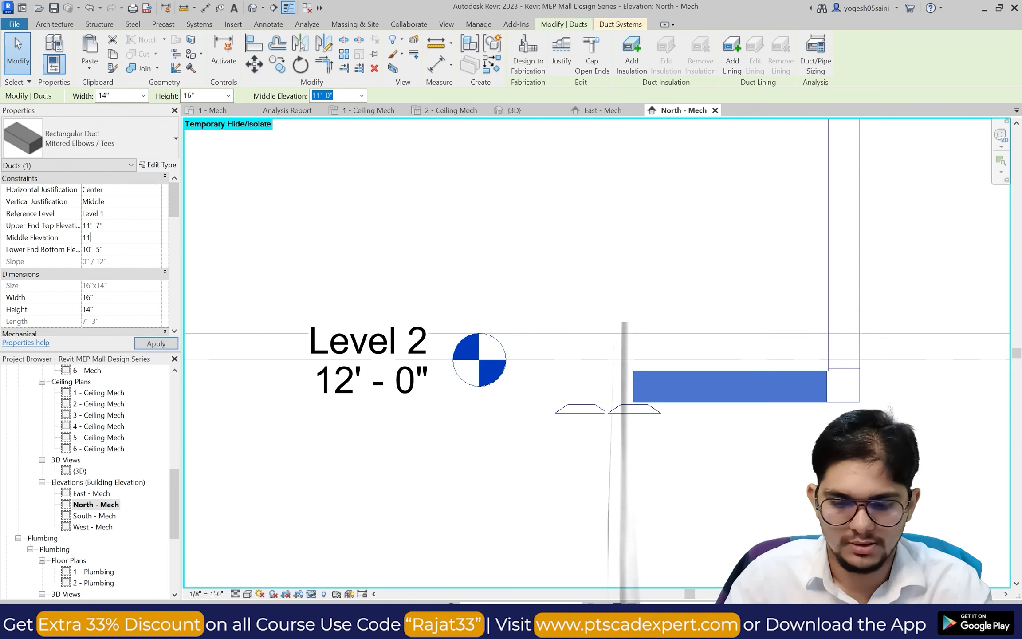
pyautogui.press('Escape')
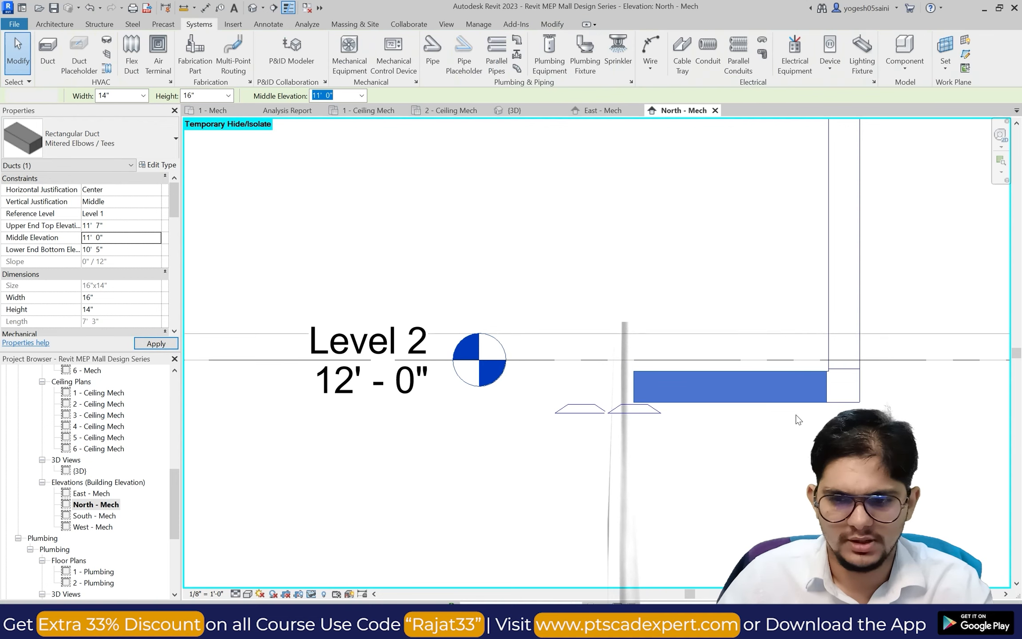
pyautogui.click(847, 394)
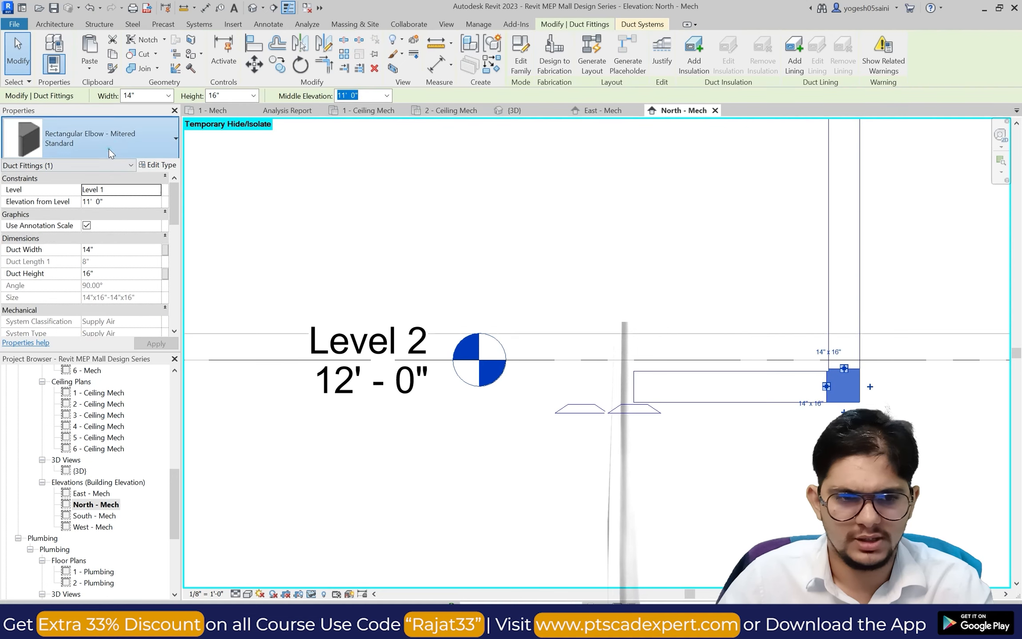
pyautogui.click(109, 148)
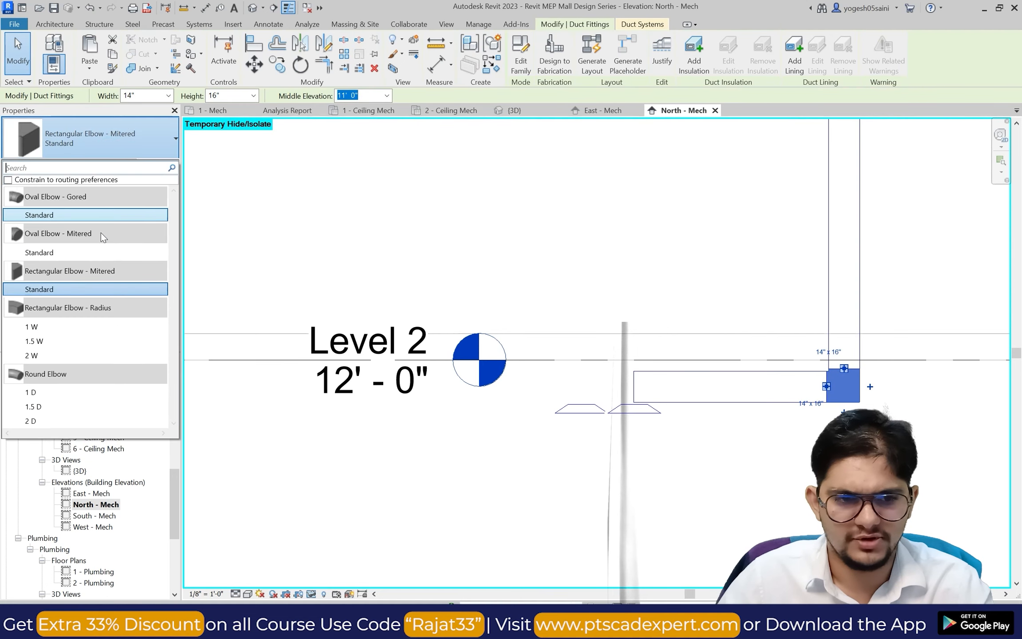
pyautogui.click(64, 327)
pyautogui.scroll(-3, 532, 273)
pyautogui.press('Escape')
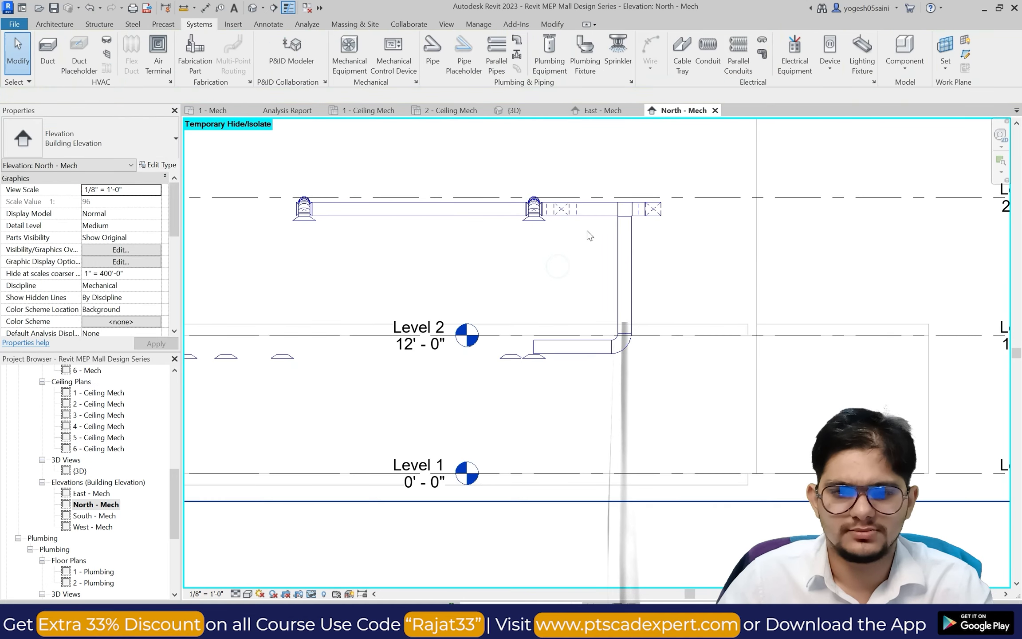
# Change the mitered elbow at the head of the vertical duct to Rectangular Elbow - Radius, 1 W.
pyautogui.scroll(3, 599, 213)
pyautogui.scroll(2, 609, 197)
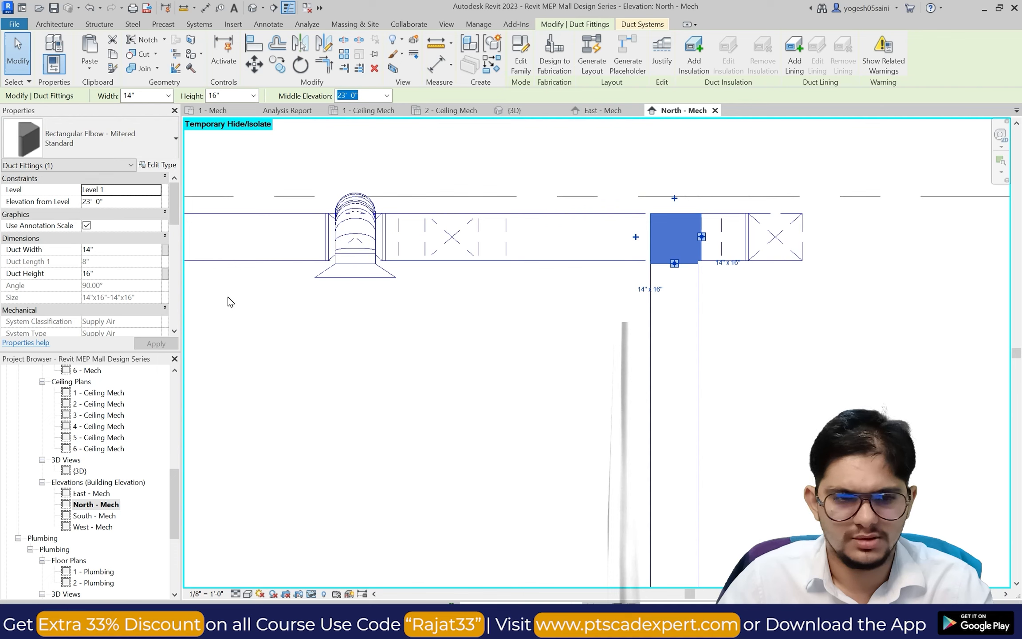
pyautogui.click(88, 138)
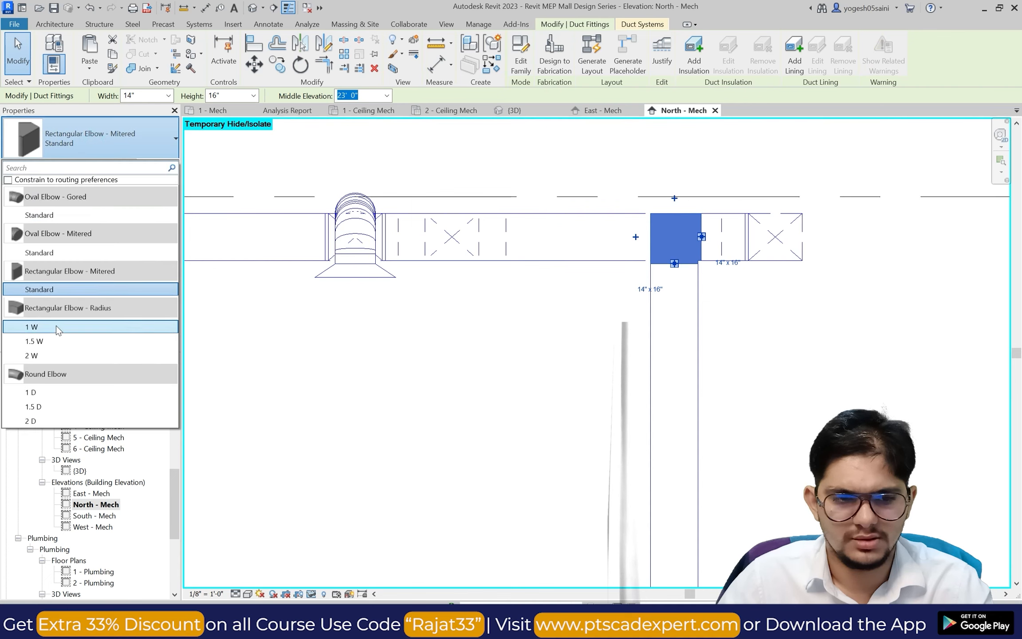
pyautogui.click(56, 326)
pyautogui.click(410, 350)
pyautogui.press('Escape')
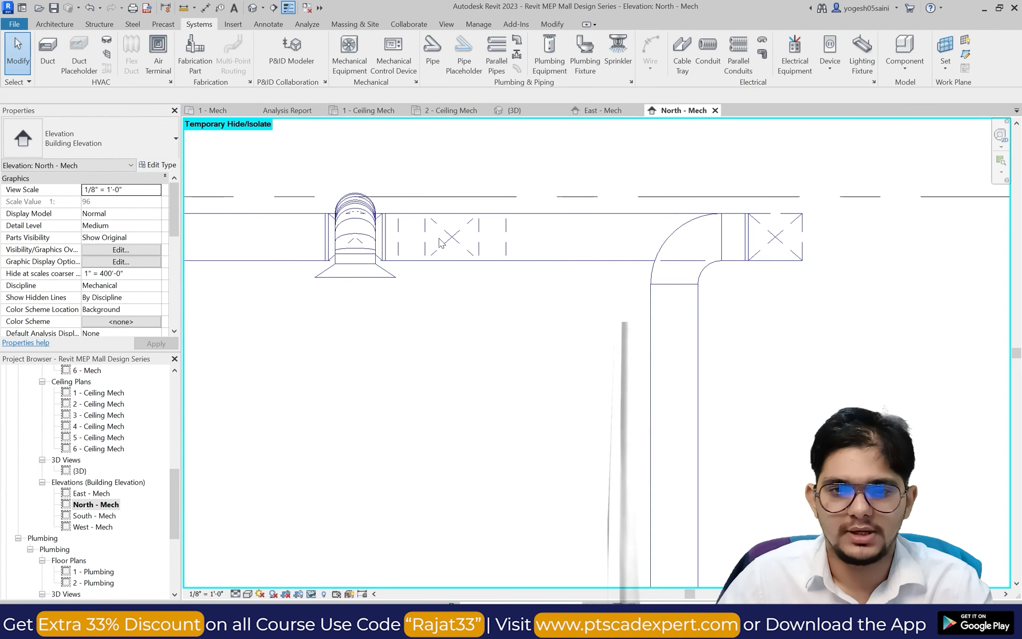
# Restore the temporarily hidden VAV unit in the elevation and open the default 3D view.
pyautogui.press('h')
pyautogui.press('r')
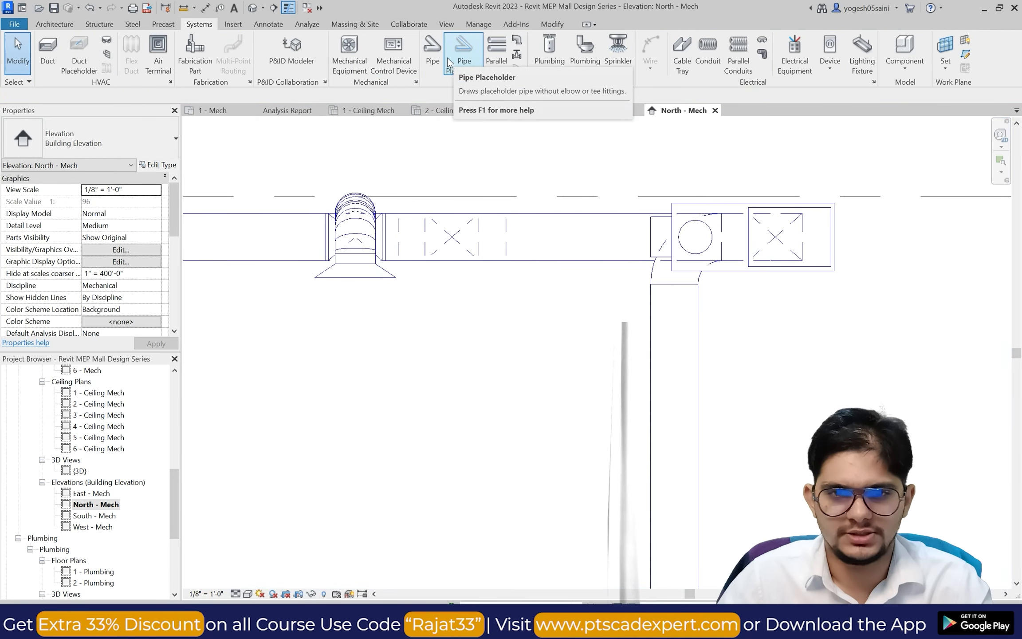
pyautogui.click(446, 24)
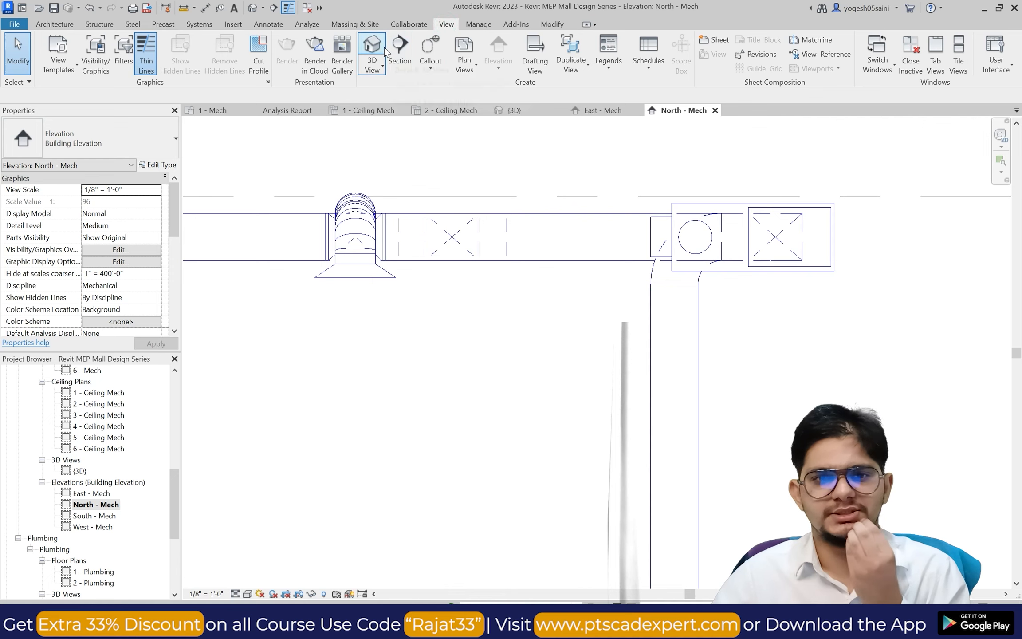
pyautogui.click(373, 46)
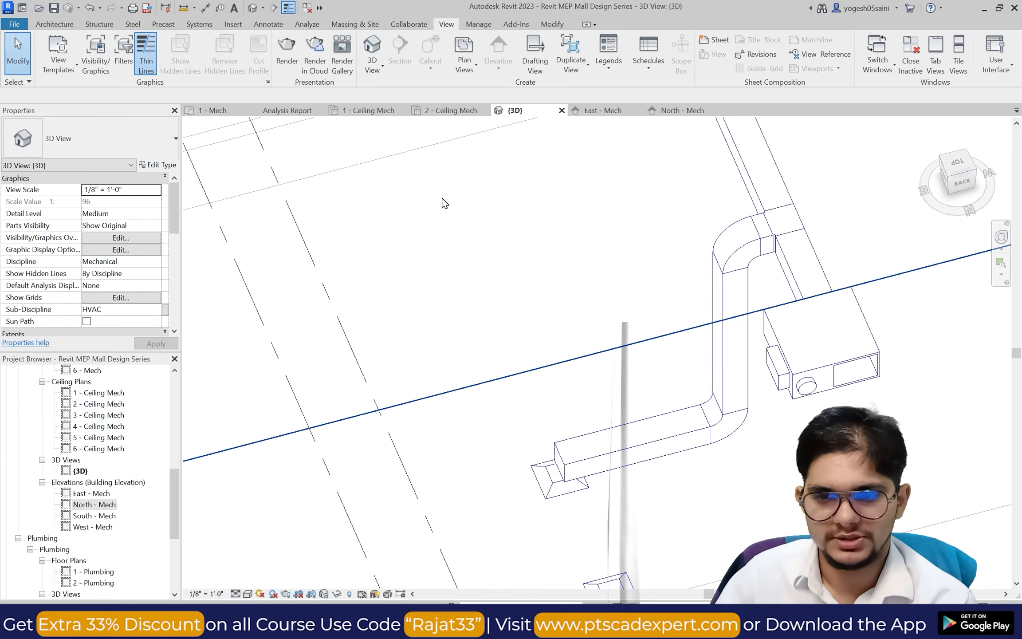
# Set the 3D view's visual style to Realistic and examine the duct drop and its elbows from the back.
pyautogui.scroll(-4, 670, 303)
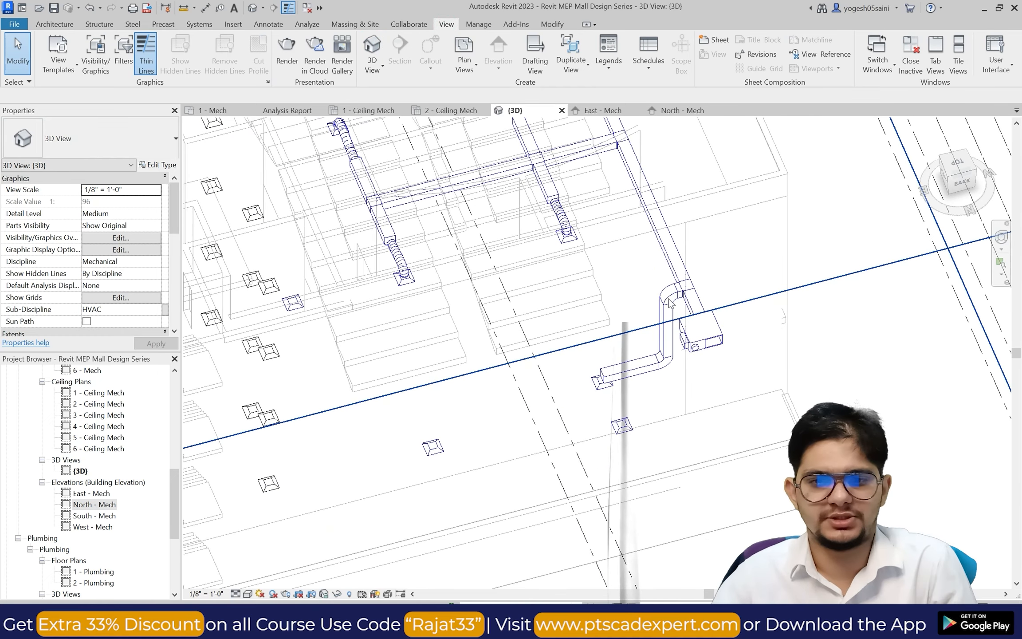
pyautogui.click(247, 594)
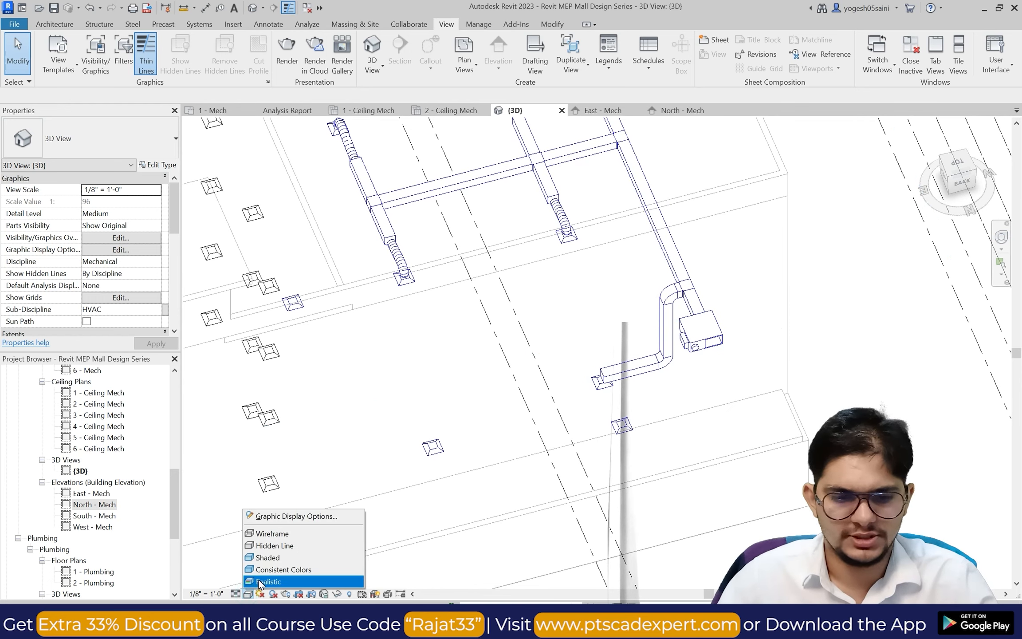
pyautogui.click(260, 582)
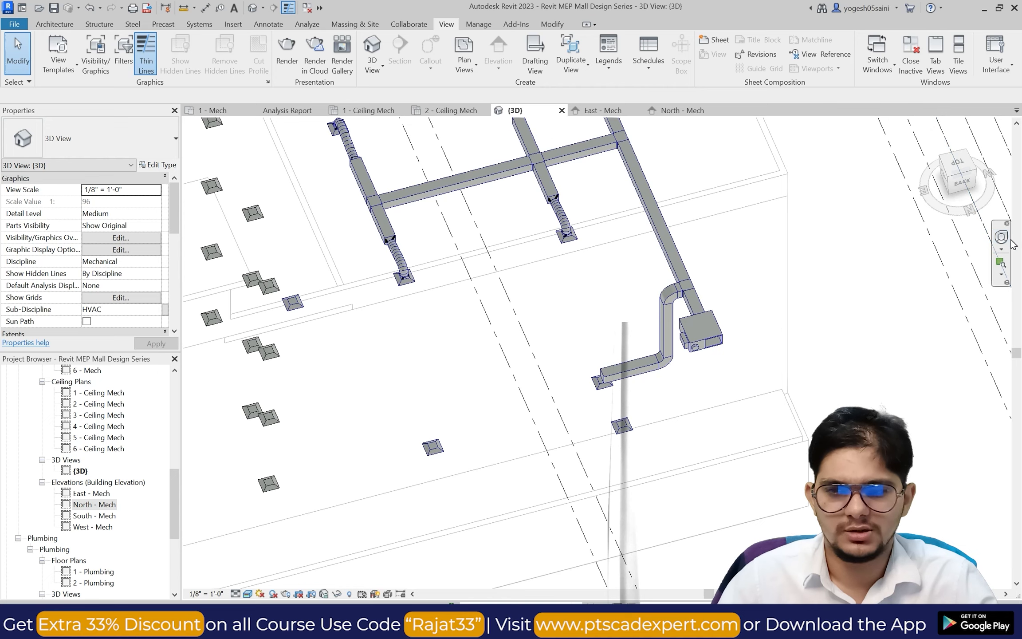
pyautogui.click(999, 239)
pyautogui.moveTo(755, 338); pyautogui.dragTo(748, 266)
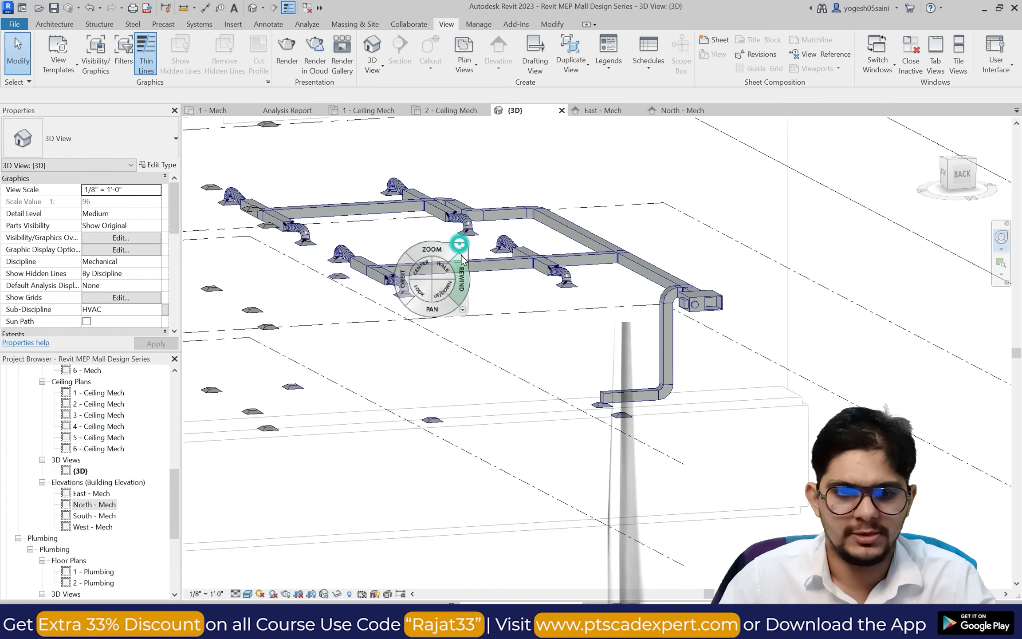
pyautogui.click(462, 251)
pyautogui.scroll(-5, 533, 351)
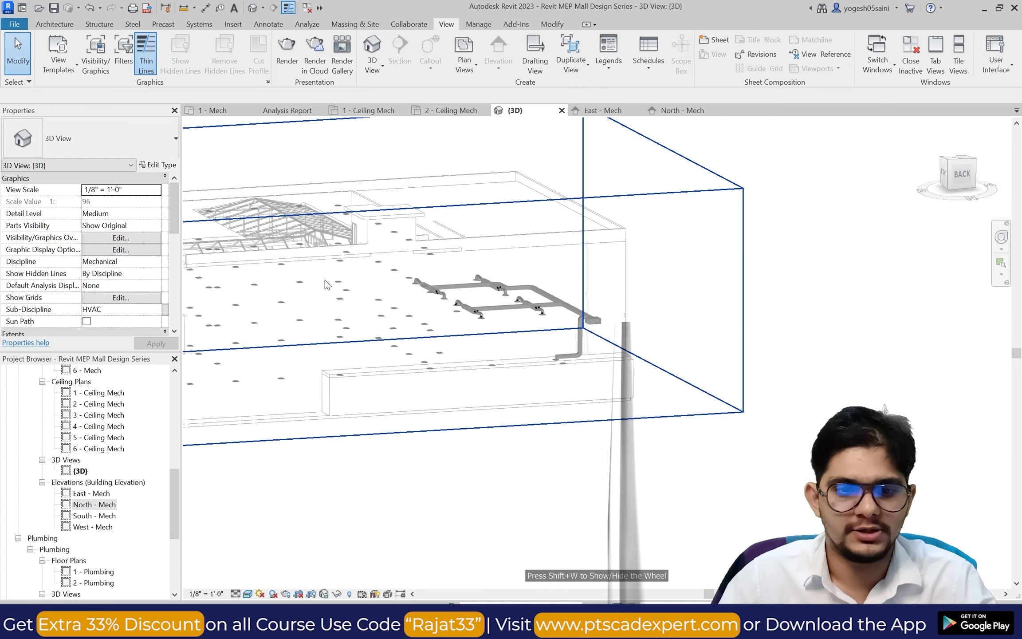
pyautogui.scroll(3, 474, 351)
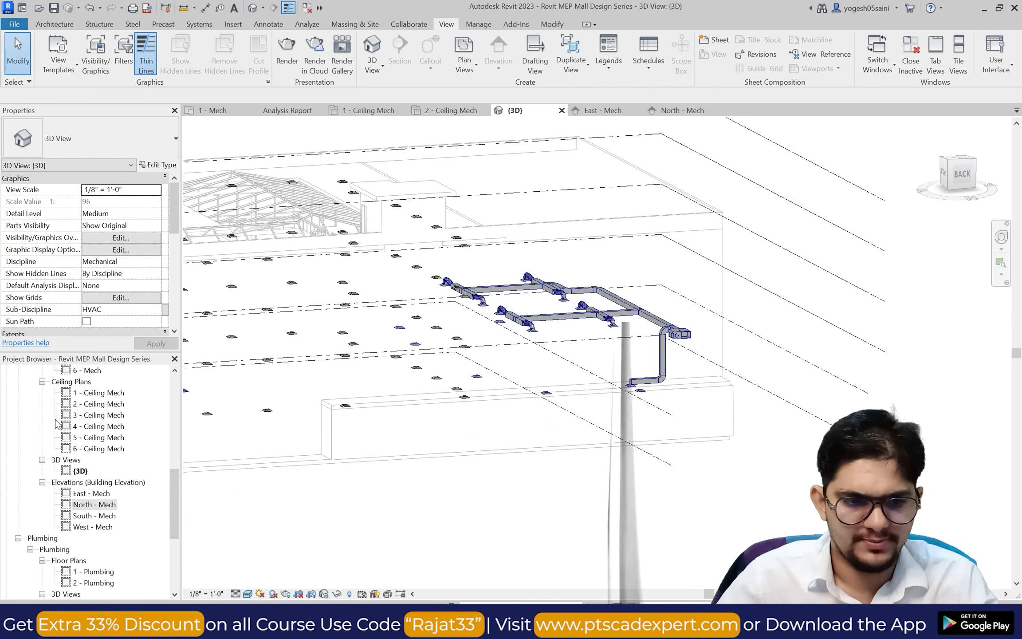
# In the 1 - Ceiling Mech plan, shorten the horizontal duct at the drop so it ends about 3' 0" out, clear of the diffuser.
pyautogui.scroll(2, 104, 466)
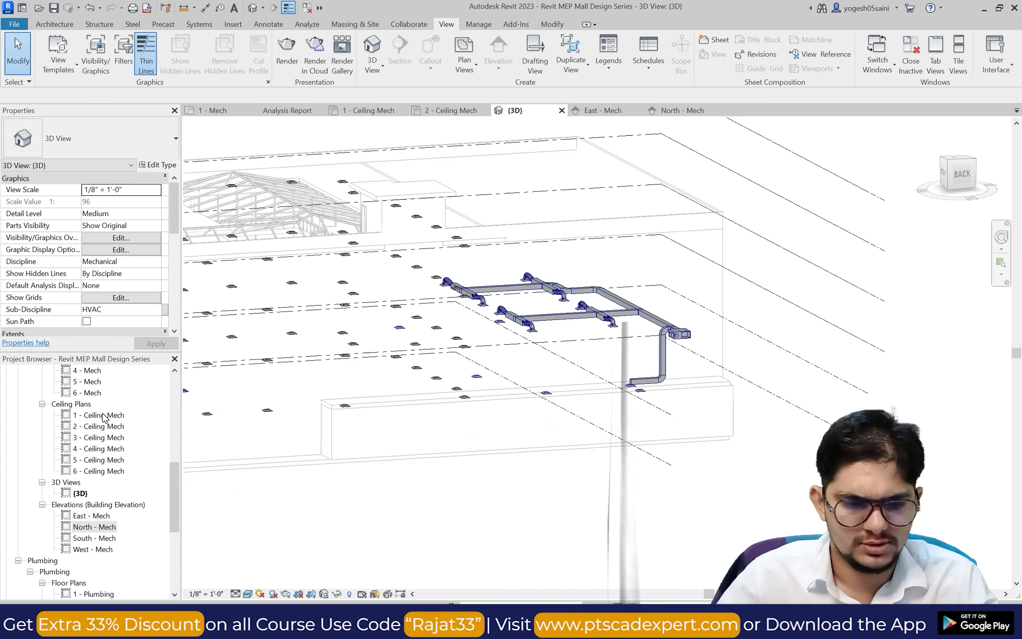
pyautogui.scroll(1, 105, 417)
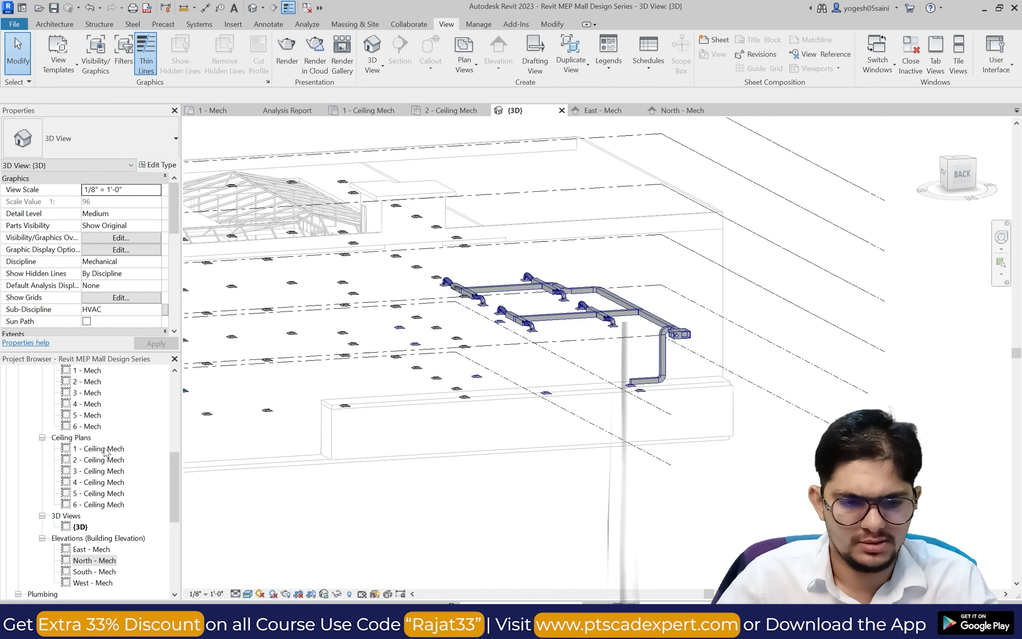
pyautogui.doubleClick(98, 450)
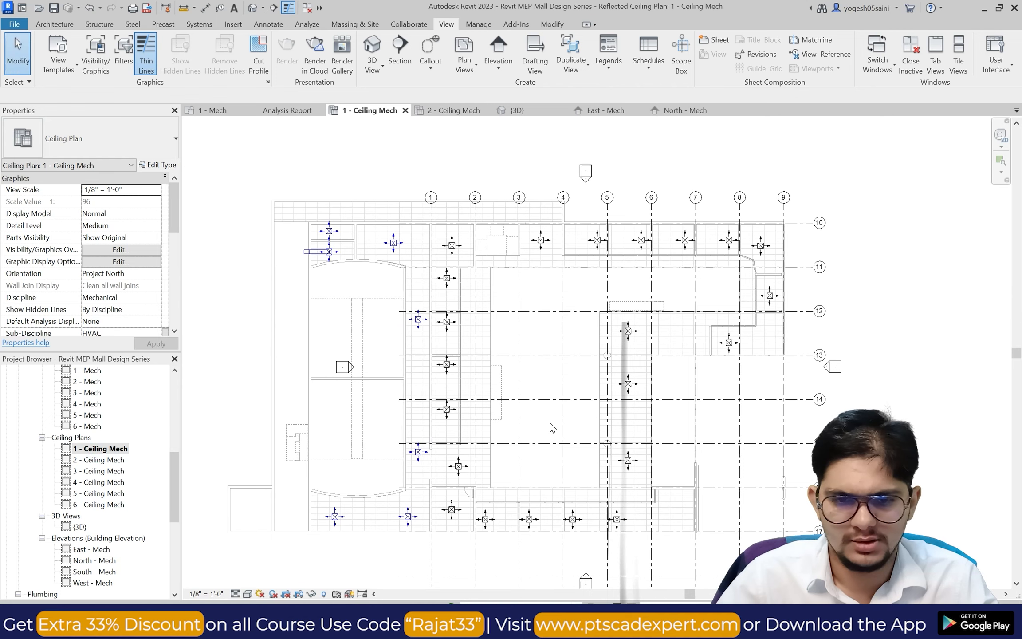
pyautogui.scroll(5, 330, 250)
pyautogui.click(320, 251)
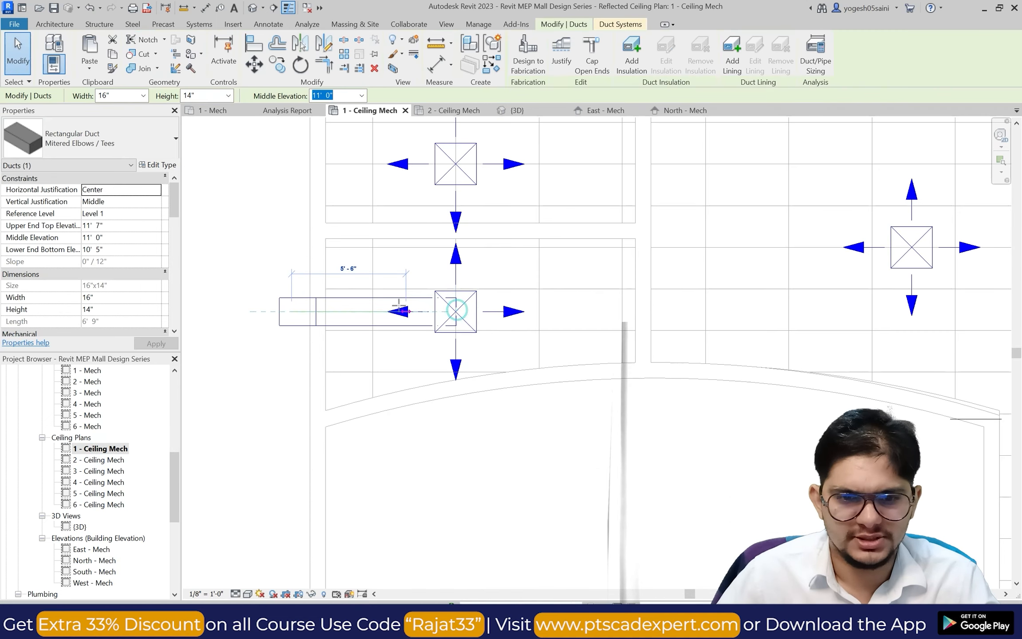
pyautogui.moveTo(365, 306); pyautogui.dragTo(358, 306)
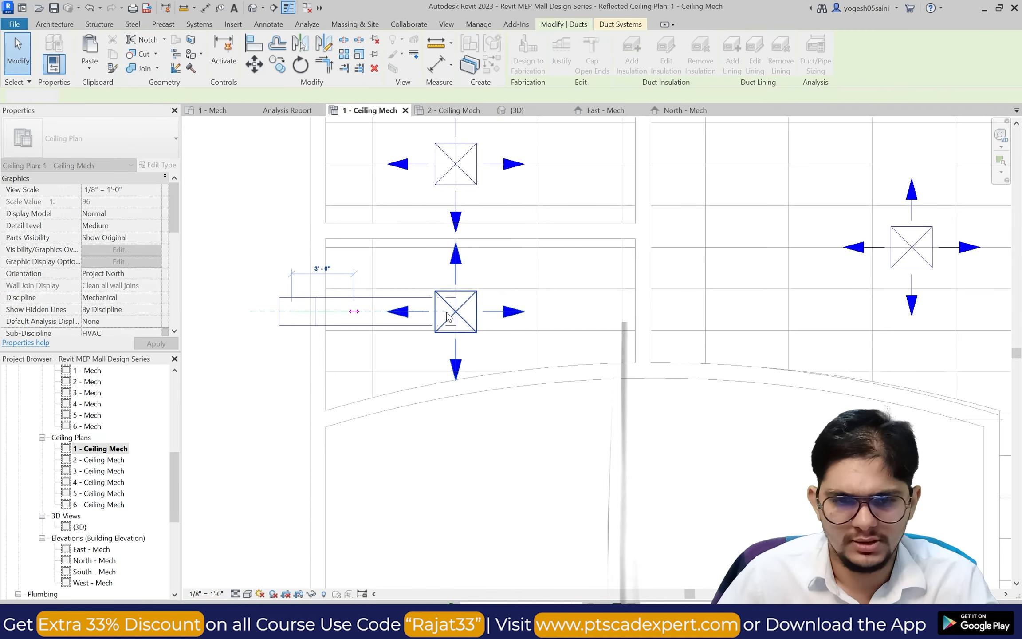
pyautogui.press('Escape')
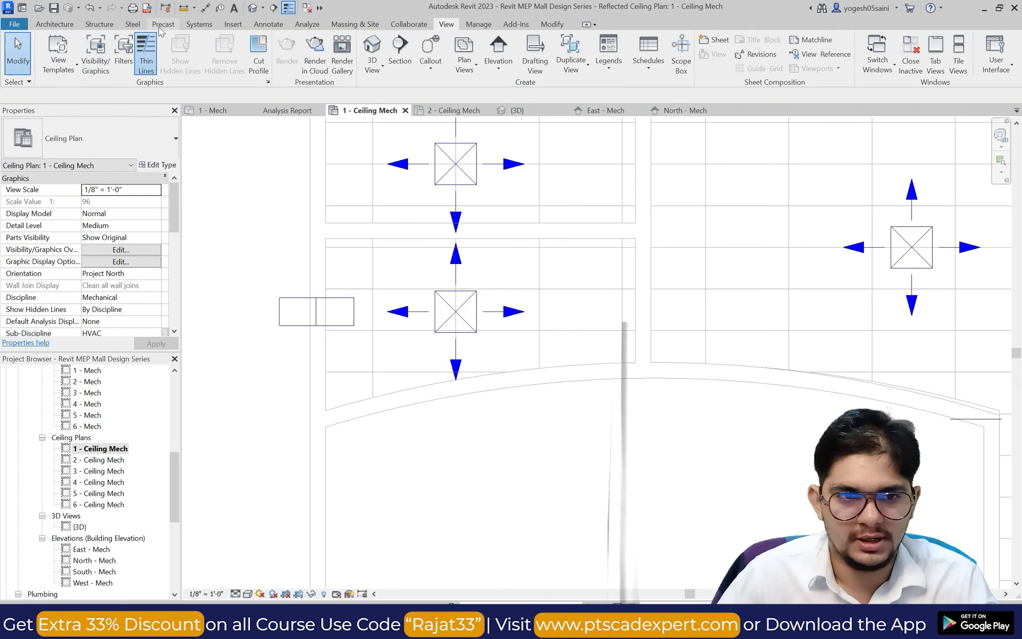
# Draw a 14" x 16" duct at 11' 0" middle elevation from the shortened duct's end, about 12' north and 21' east along the corridor.
pyautogui.click(184, 25)
pyautogui.scroll(-6, 314, 251)
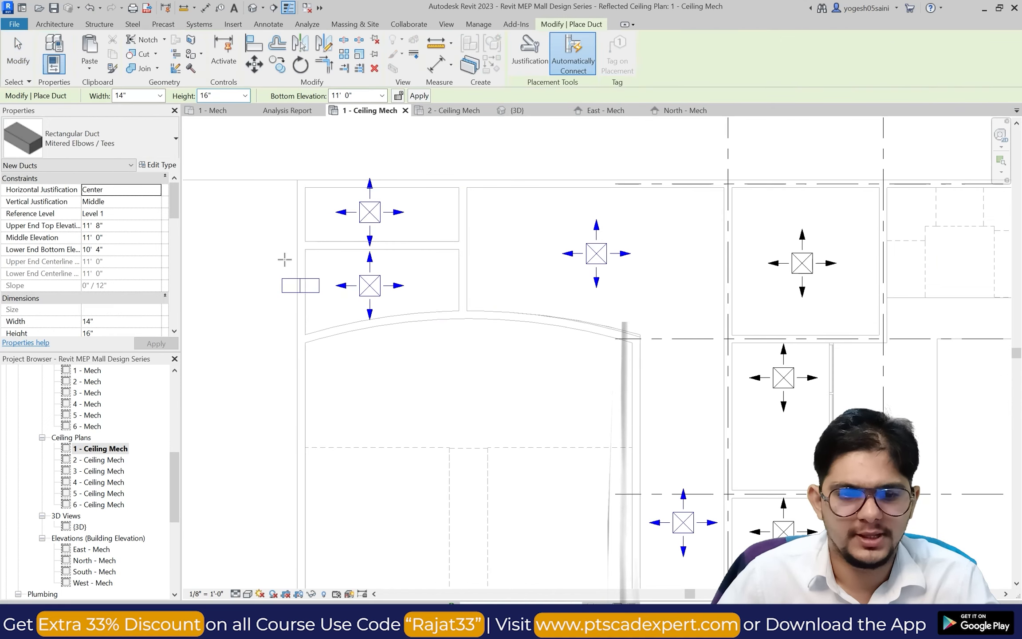
pyautogui.scroll(5, 319, 212)
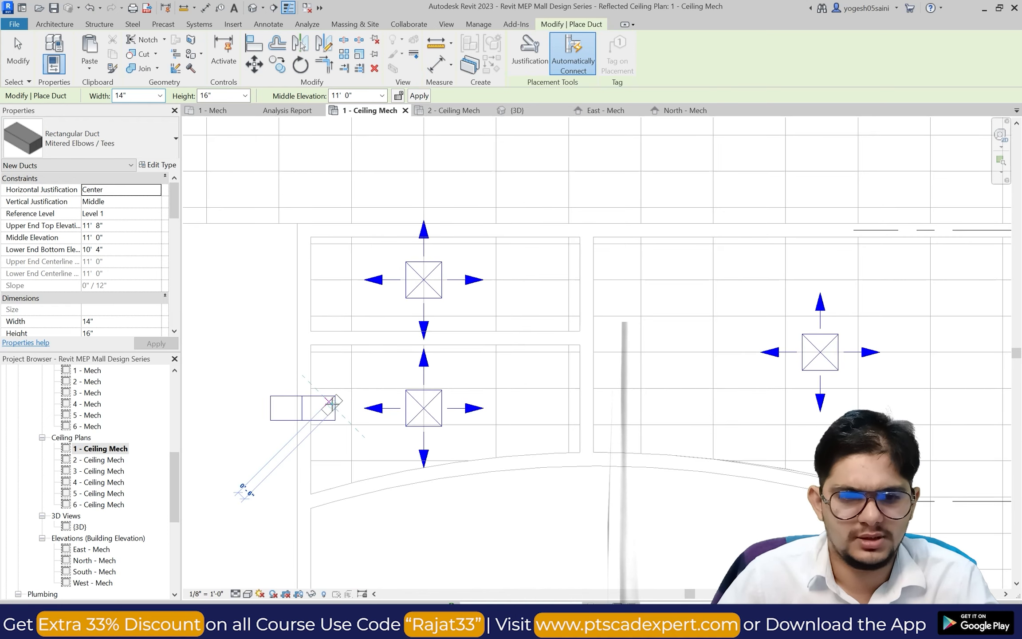
pyautogui.click(332, 403)
pyautogui.scroll(-3, 333, 310)
pyautogui.scroll(2, 335, 229)
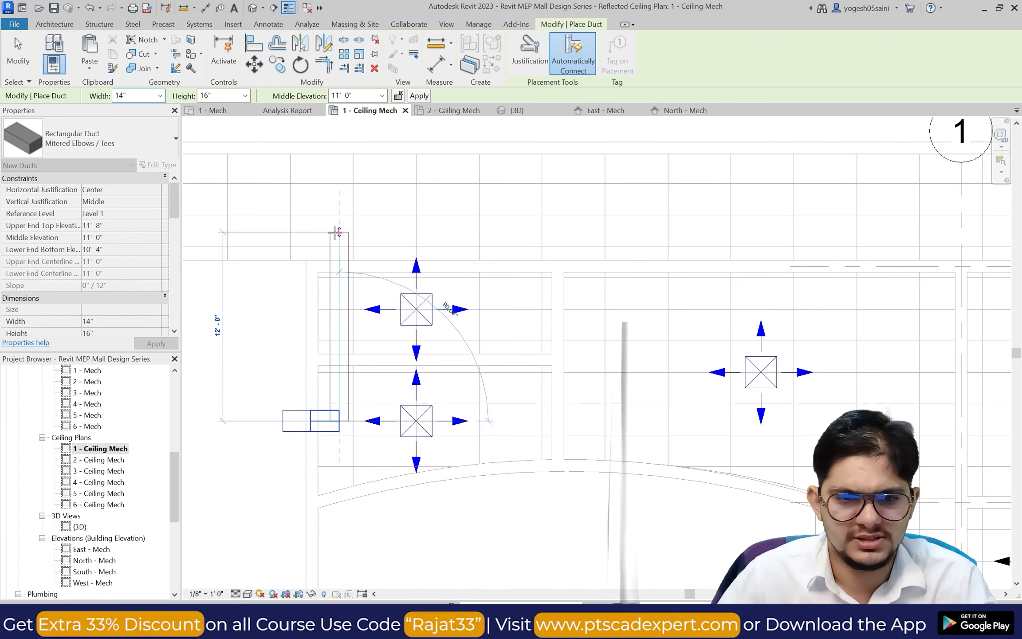
pyautogui.click(338, 240)
pyautogui.scroll(-2, 338, 239)
pyautogui.scroll(-2, 368, 239)
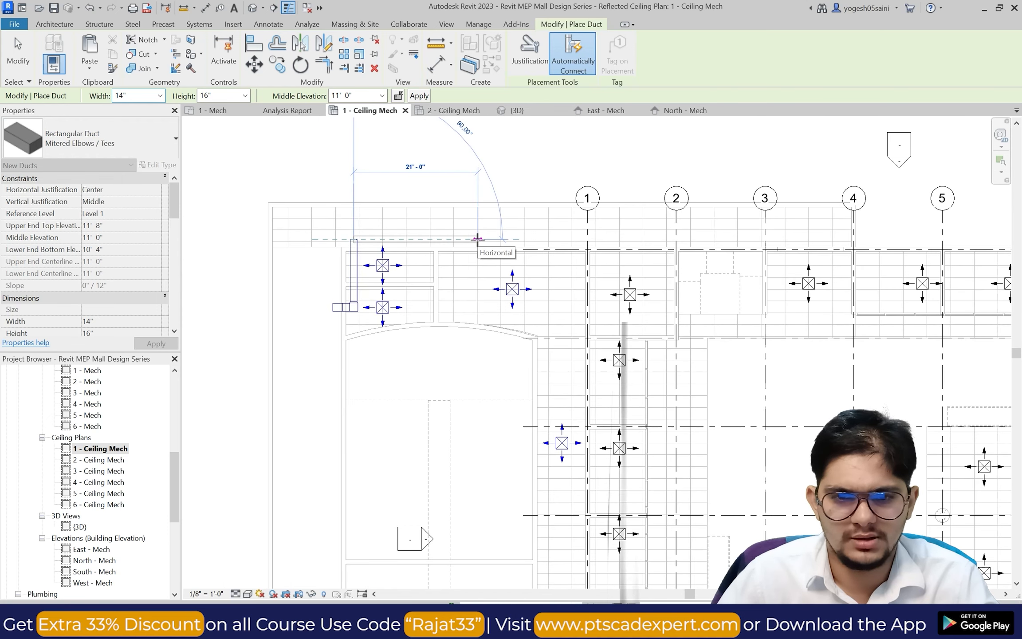
pyautogui.click(477, 240)
pyautogui.press('Escape')
pyautogui.scroll(-6, 482, 213)
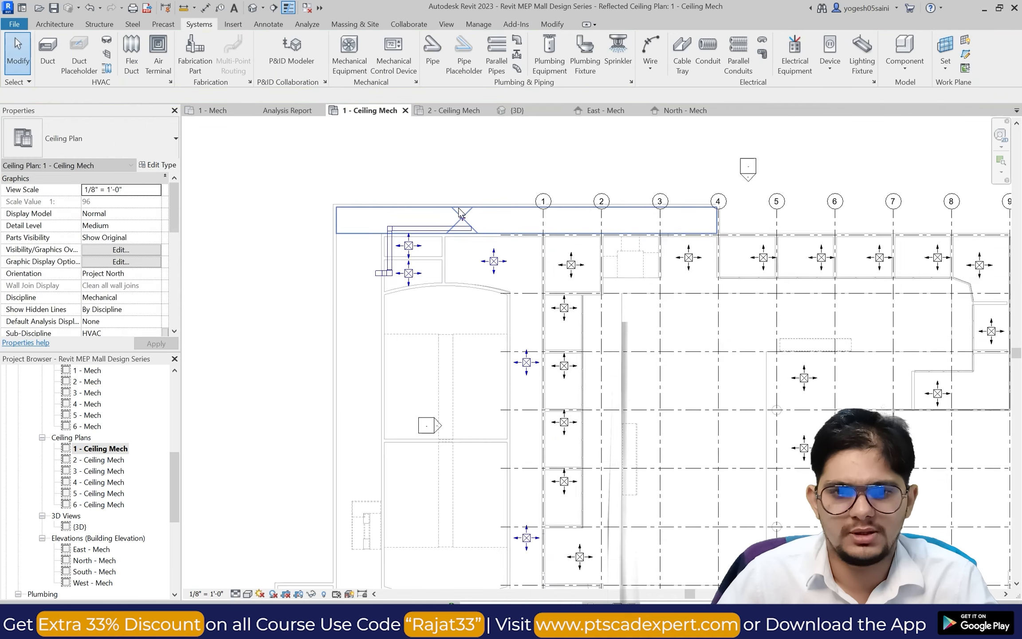
# Place two 24 x 24 Face 12 x 12 Connection supply diffusers at 10' 0" elevation in the north corridor, at its west end and near grid 1.
pyautogui.scroll(7, 508, 191)
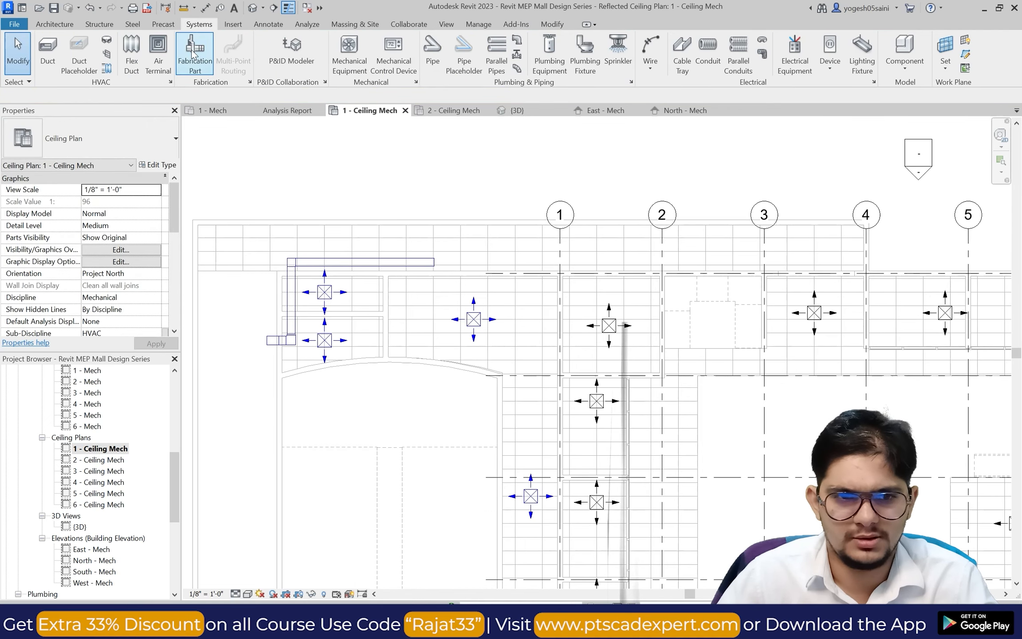
pyautogui.click(158, 49)
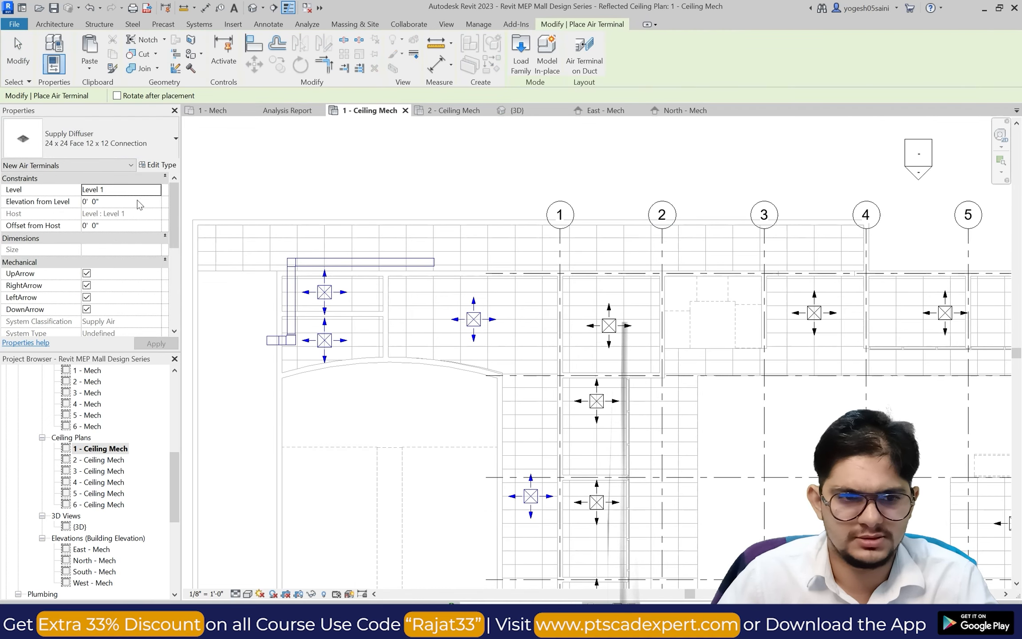
pyautogui.press('Return')
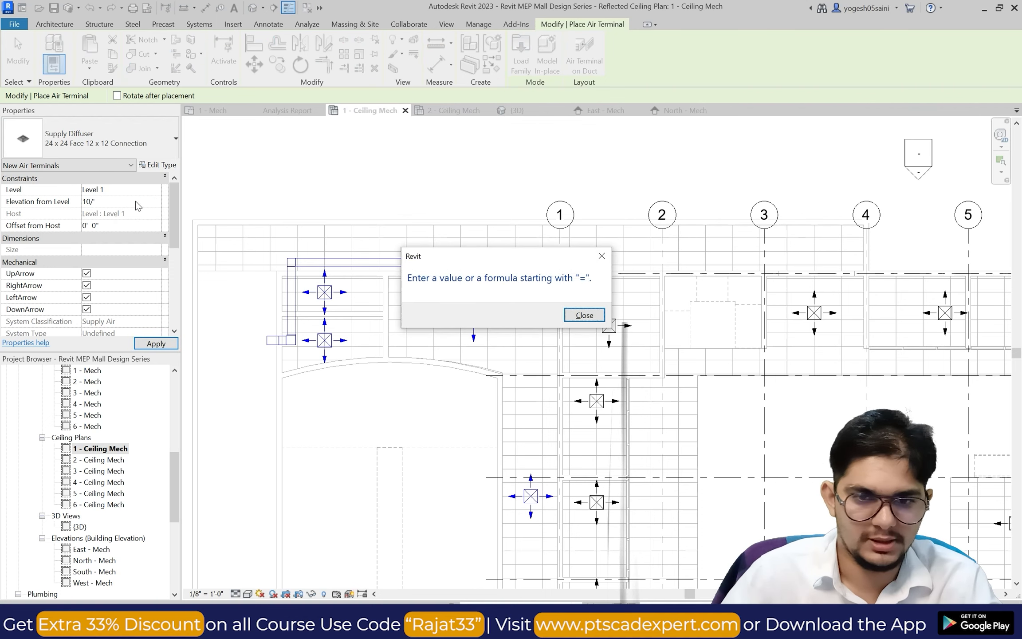
pyautogui.click(576, 320)
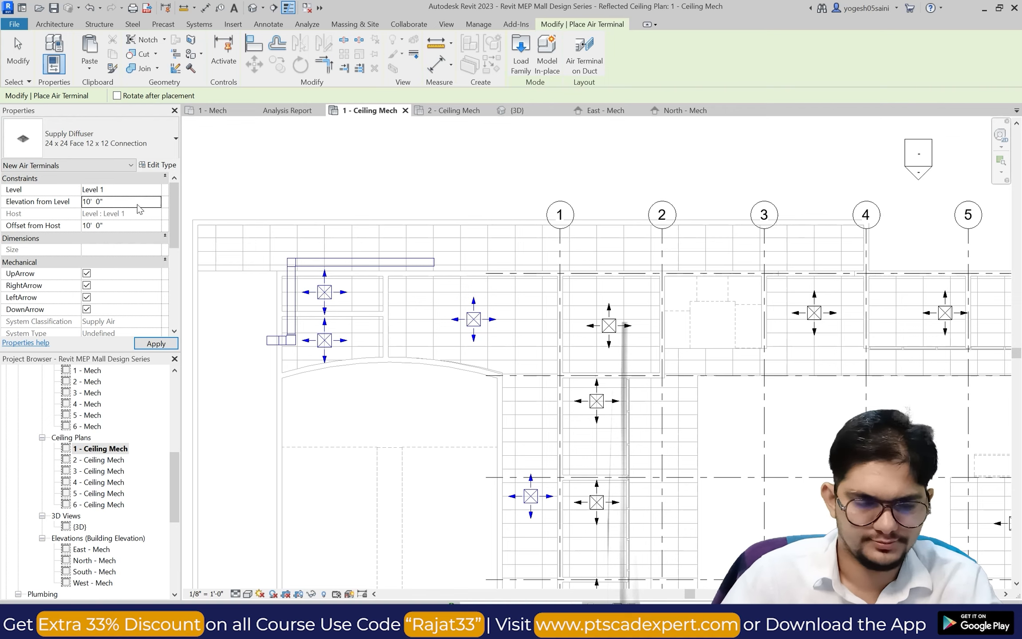
pyautogui.scroll(2, 270, 236)
pyautogui.scroll(-1, 267, 235)
pyautogui.scroll(2, 234, 246)
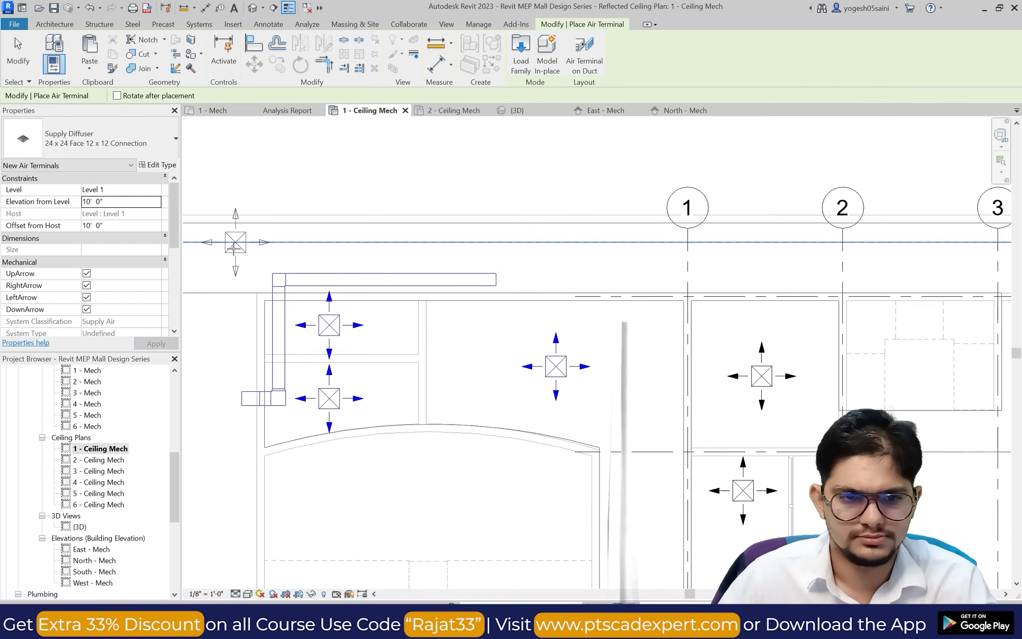
pyautogui.scroll(-2, 233, 246)
pyautogui.scroll(3, 230, 248)
pyautogui.scroll(-4, 233, 246)
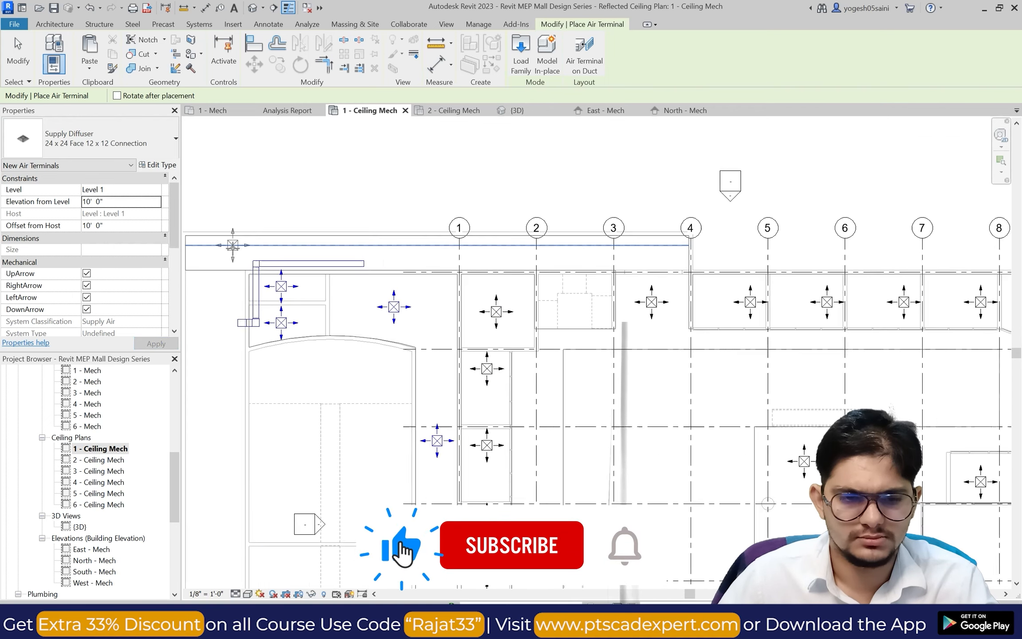
pyautogui.scroll(3, 230, 248)
pyautogui.press('Escape')
pyautogui.scroll(-4, 623, 234)
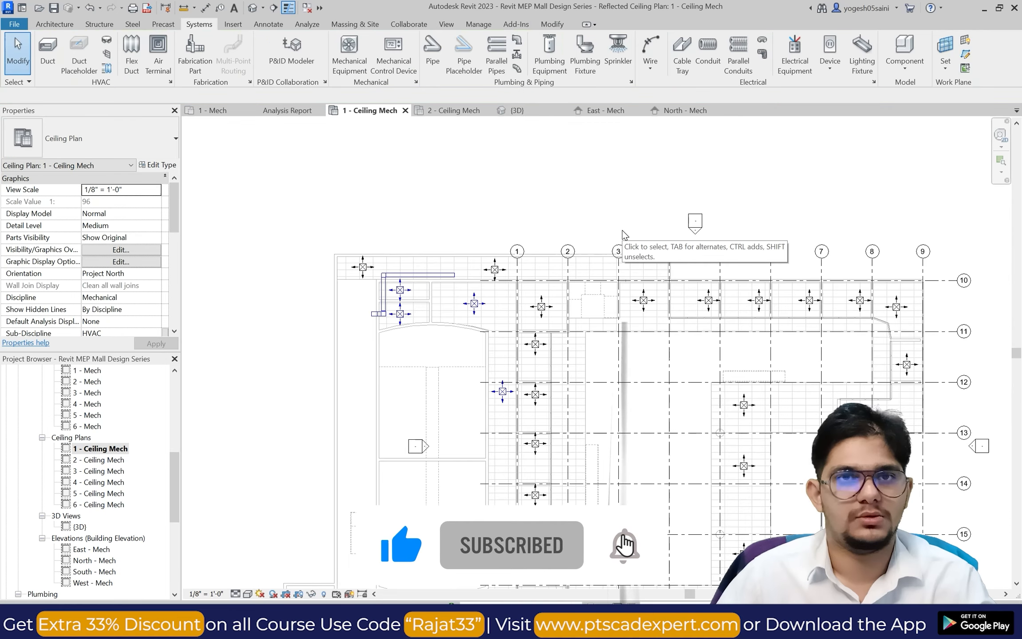
# Start creating a Supply Air duct system for the new corridor diffuser near grid 1.
pyautogui.scroll(2, 529, 255)
pyautogui.click(477, 276)
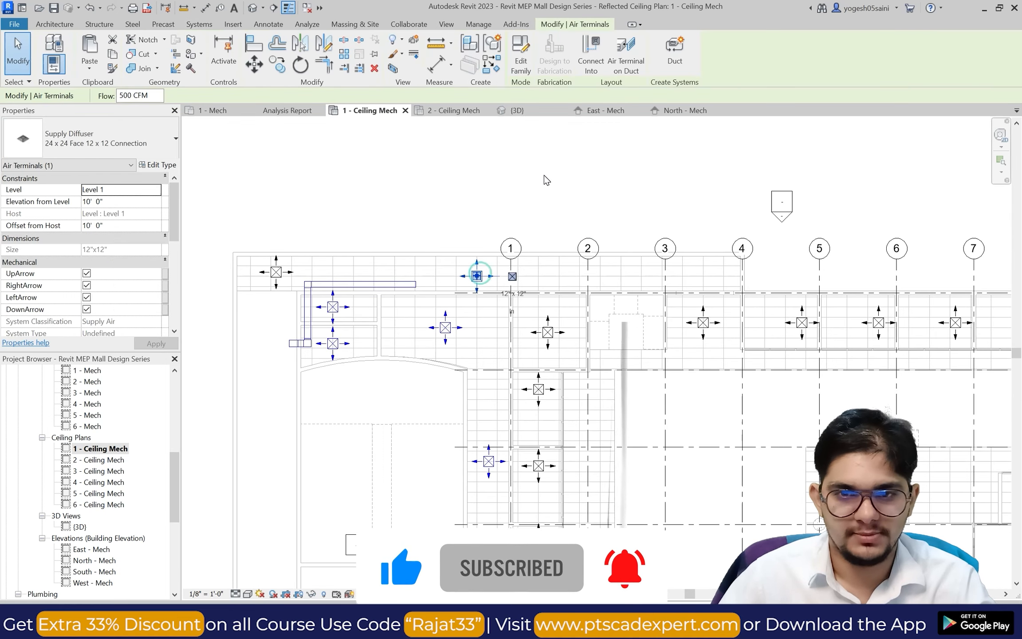
pyautogui.click(668, 55)
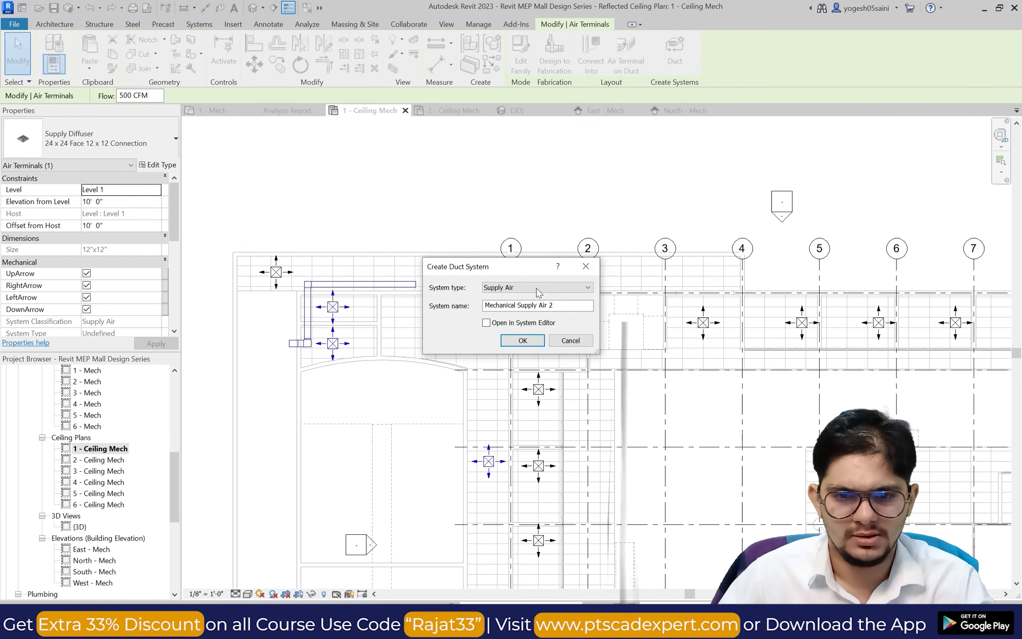
# Create a Supply Air duct system, add the diffusers around the upper-left rooms and corridors to it, and finish editing the system.
pyautogui.click(523, 340)
pyautogui.scroll(2, 439, 320)
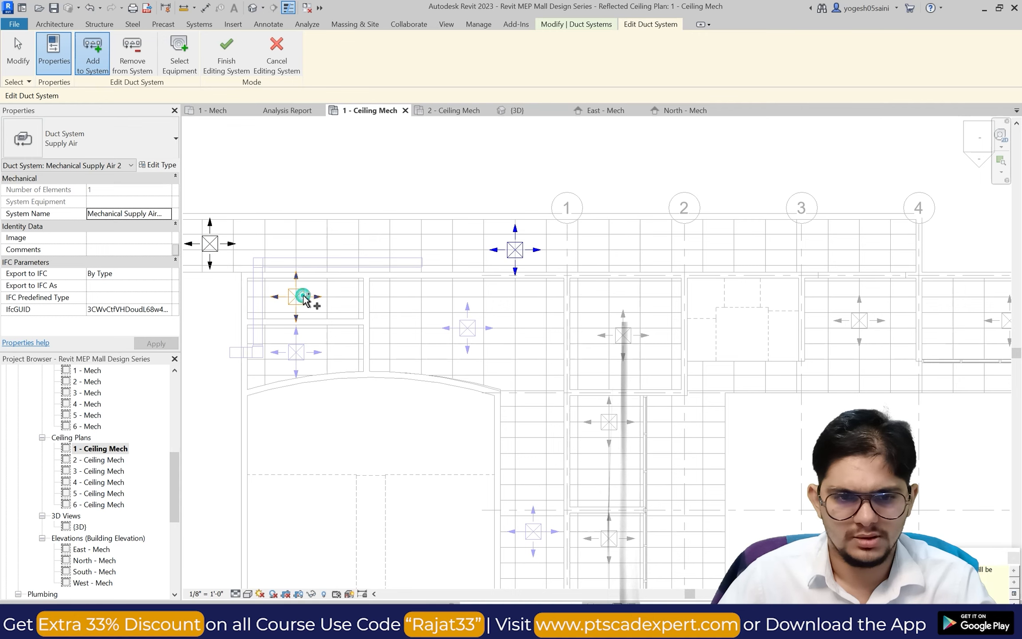
pyautogui.click(227, 53)
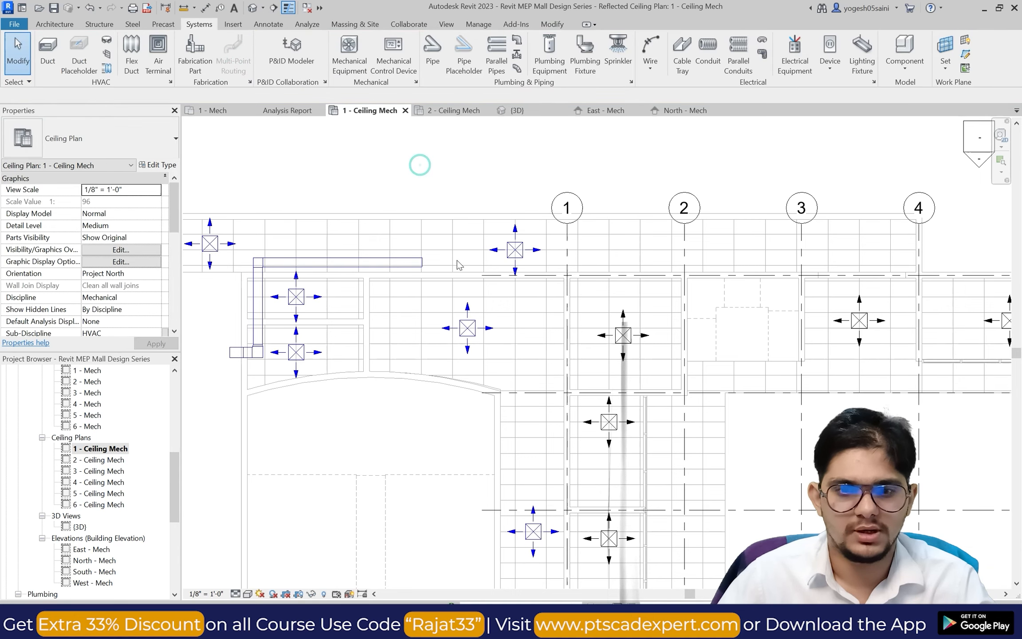
# Convert the upper elbow joining the vertical and horizontal supply ducts into a tee with an open upward branch.
pyautogui.scroll(4, 345, 262)
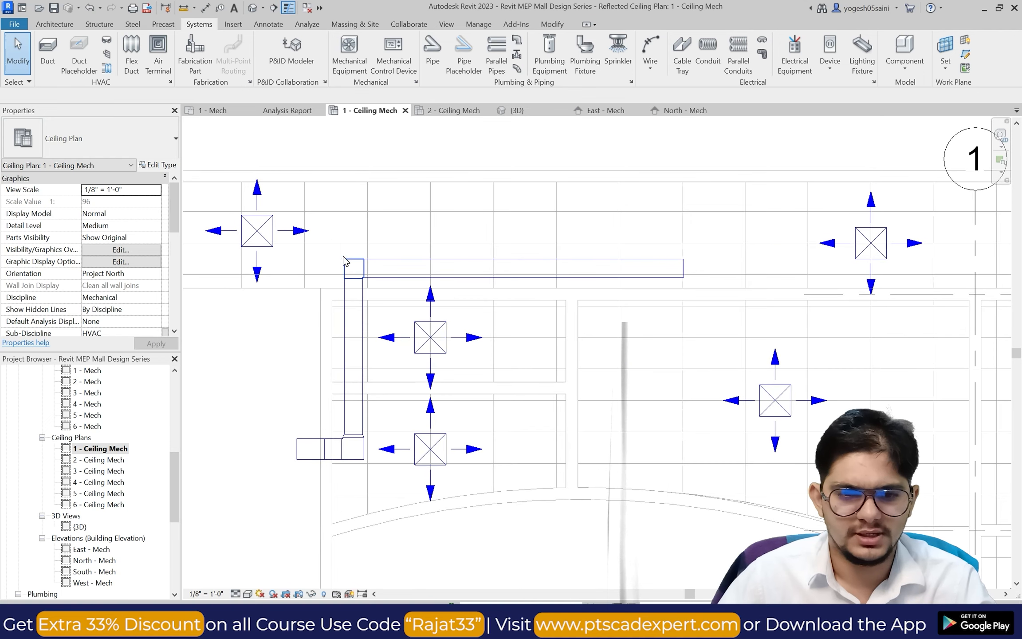
pyautogui.click(360, 254)
pyautogui.click(411, 209)
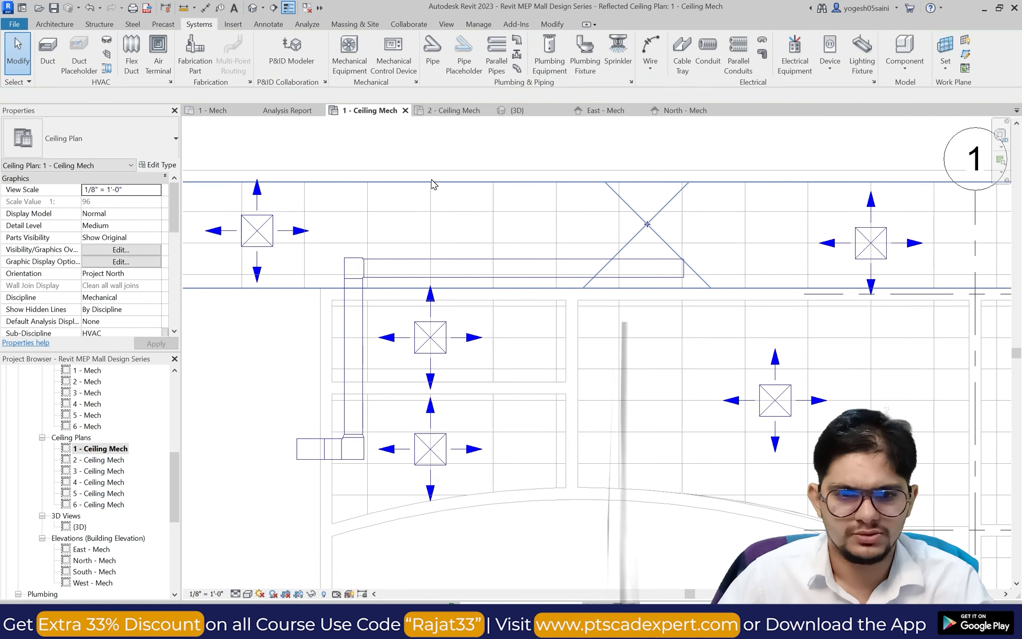
# Stretch the open end of the horizontal supply duct further toward grid line 1.
pyautogui.scroll(-2, 532, 235)
pyautogui.click(572, 244)
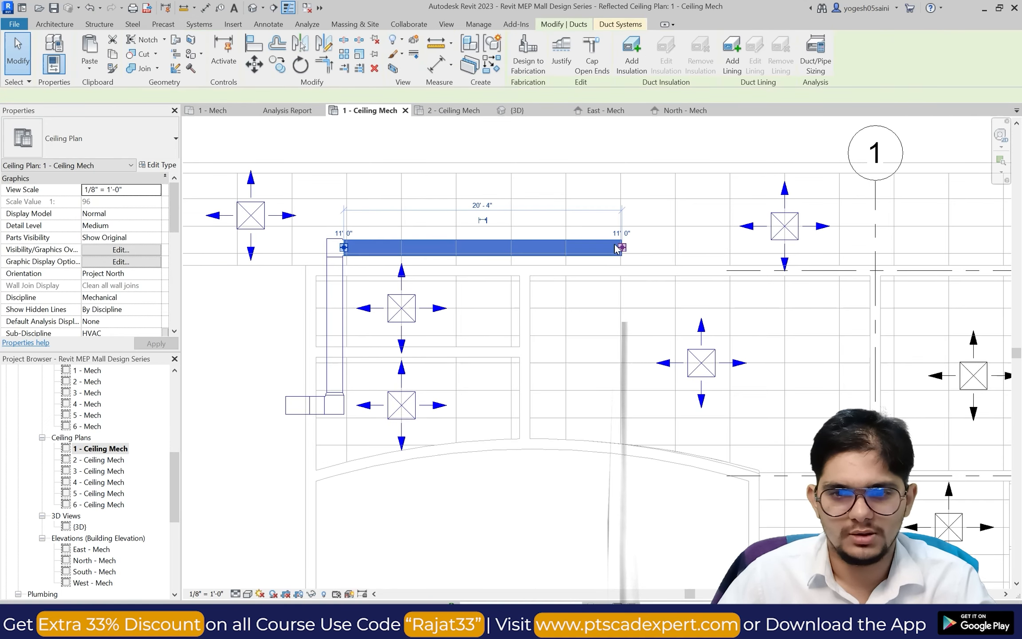
pyautogui.moveTo(622, 247); pyautogui.dragTo(678, 247)
pyautogui.click(355, 150)
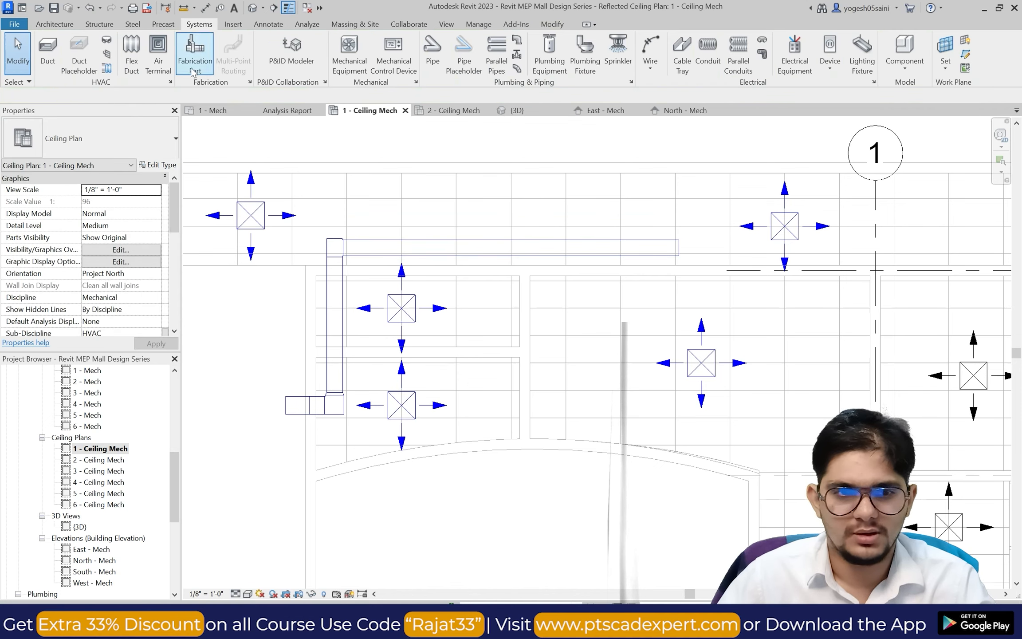
# Extend the horizontal 14" x 16" duct by about 1' 7 83/128" until it lines up with the diffuser in the room below.
pyautogui.click(47, 53)
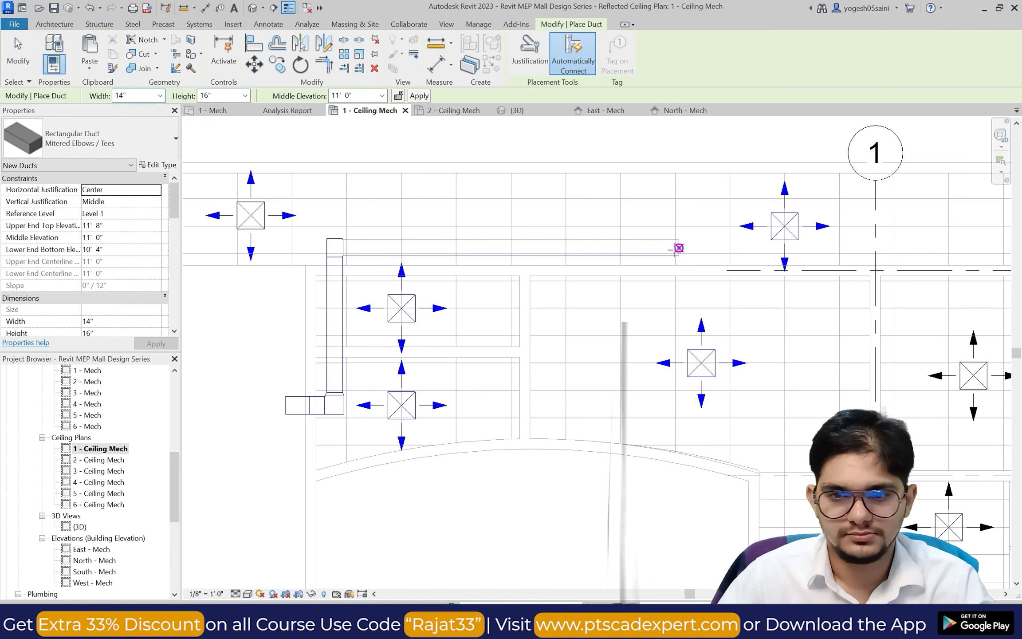
pyautogui.click(679, 247)
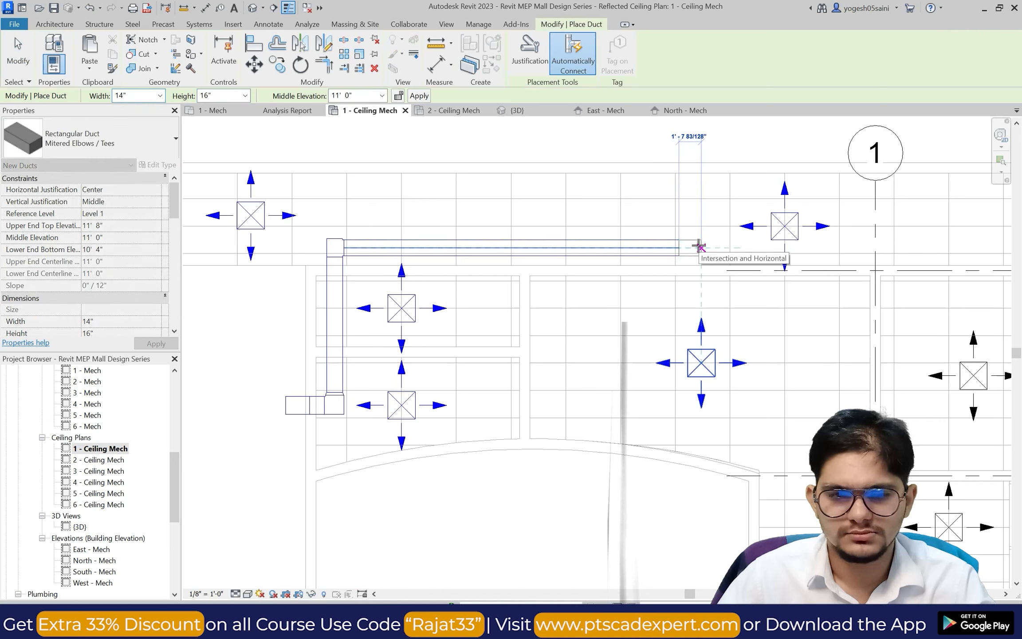
pyautogui.click(700, 247)
pyautogui.press('Escape')
pyautogui.press('Escape')
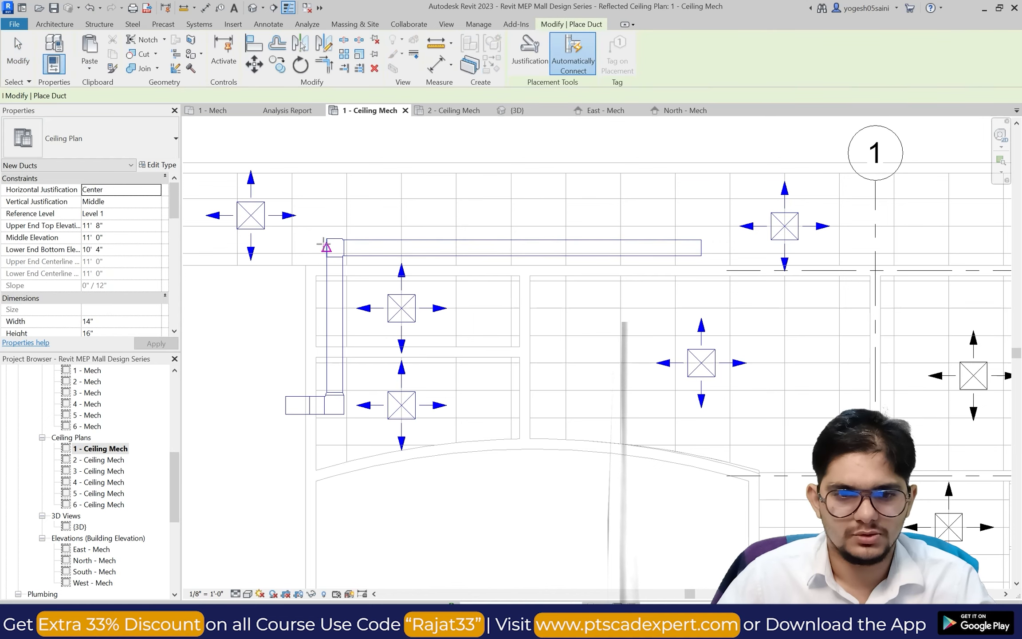
# Draw a 14" x 16" duct branch up from the tee and turn it toward the upper-left corridor diffuser.
pyautogui.scroll(2, 330, 221)
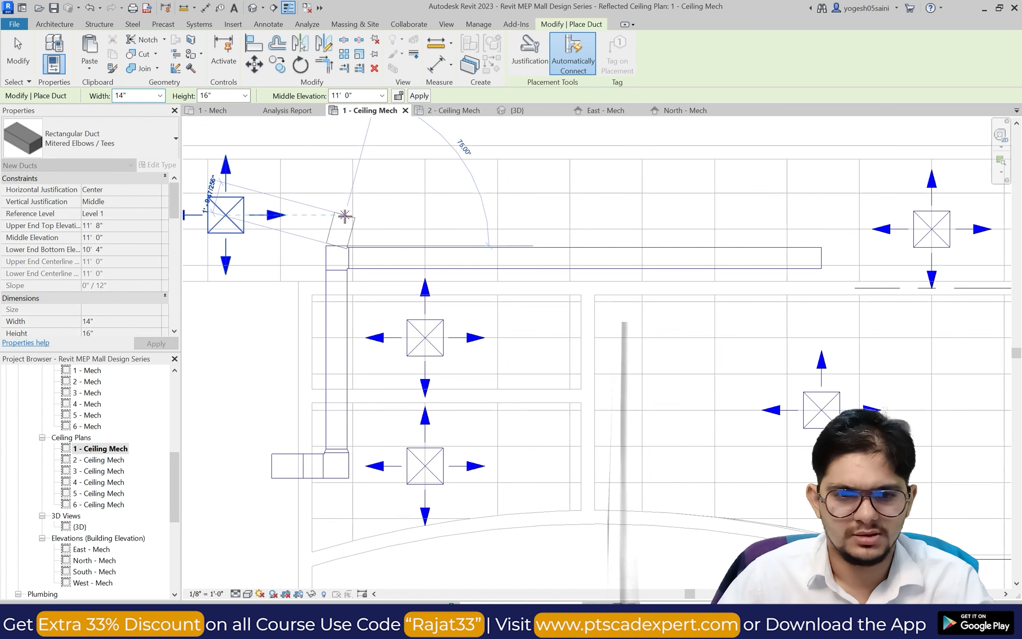
pyautogui.click(300, 214)
pyautogui.press('Escape')
pyautogui.press('Escape')
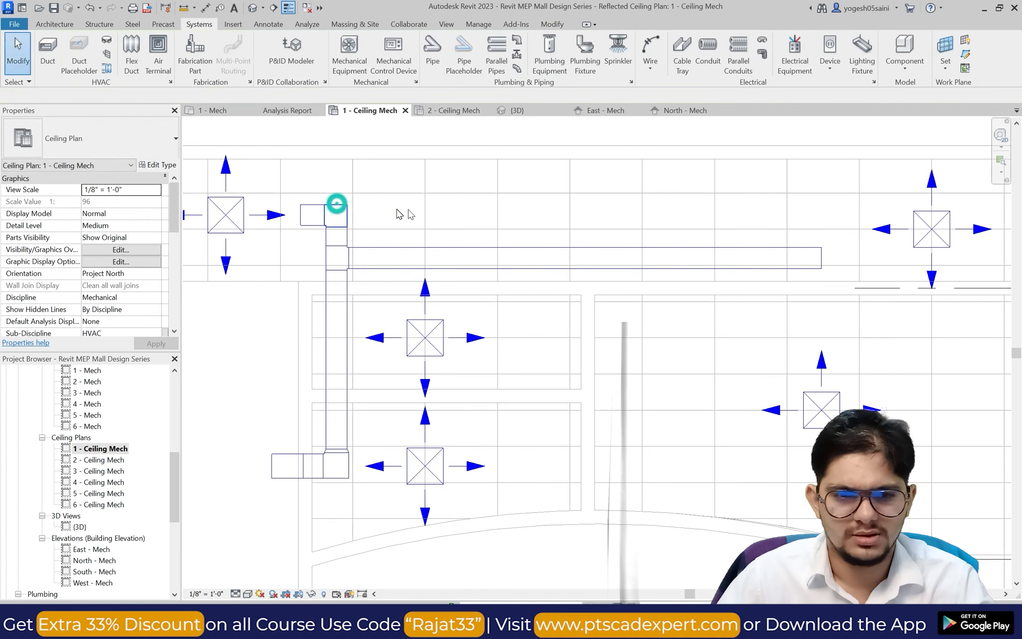
# Change the elbow of the new upper-left branch to Rectangular Elbow - Radius, type 1 W.
pyautogui.click(67, 138)
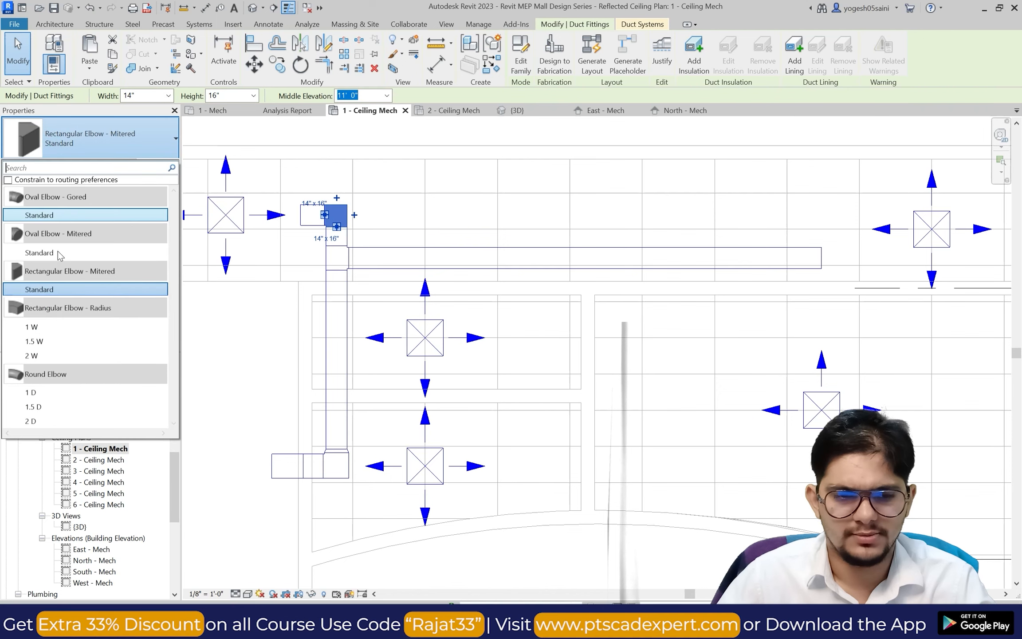
pyautogui.click(44, 326)
pyautogui.click(241, 331)
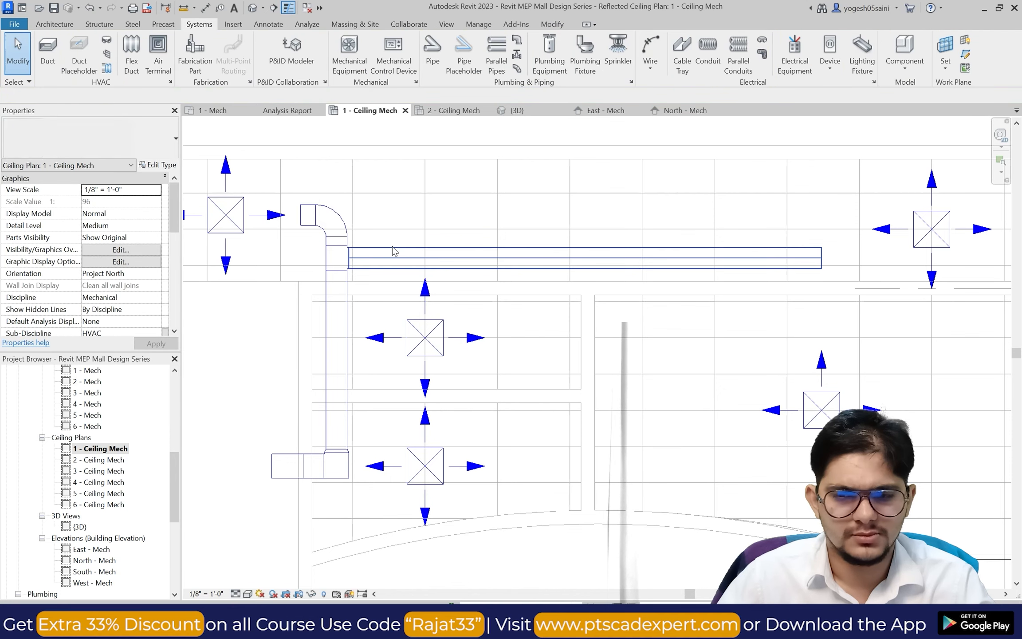
# Shorten the horizontal supply duct so its open end stops before the diffuser in the room below.
pyautogui.scroll(-2, 393, 245)
pyautogui.scroll(3, 714, 214)
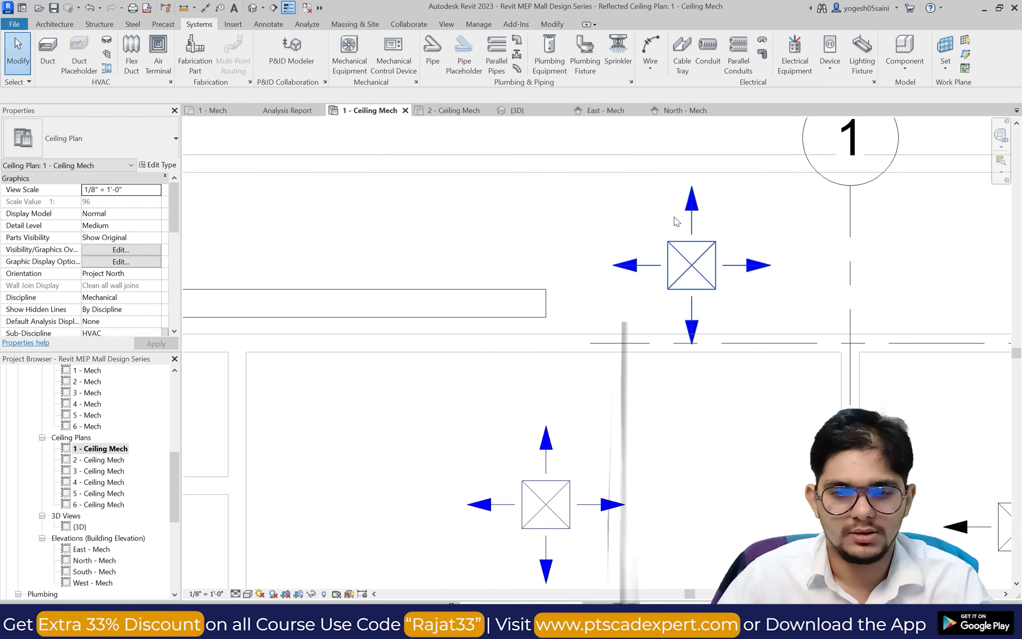
pyautogui.click(546, 301)
pyautogui.moveTo(546, 303); pyautogui.dragTo(441, 302)
pyautogui.click(492, 248)
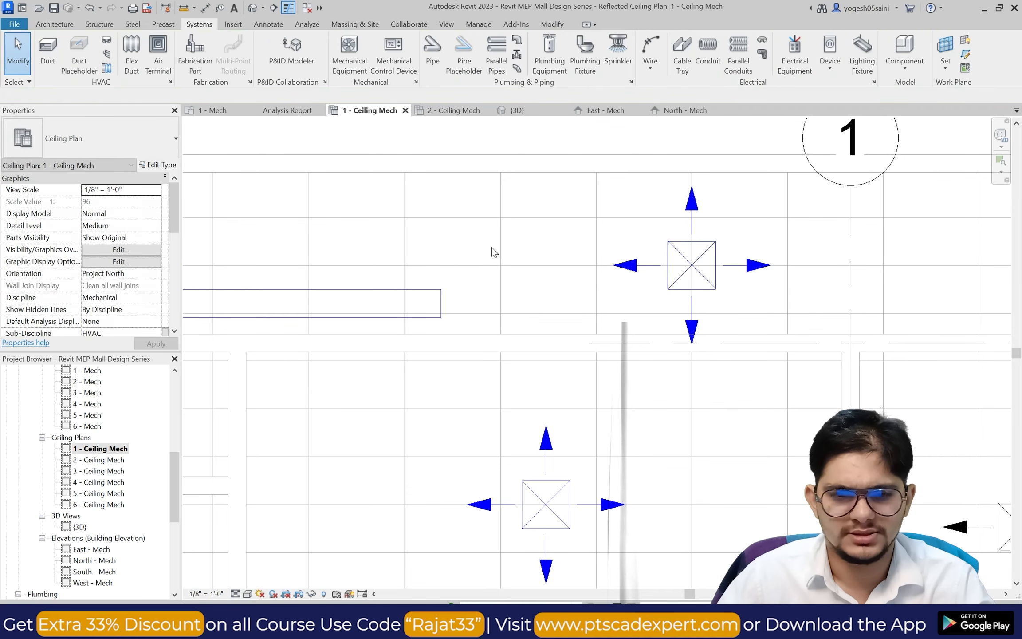
# Draw a 14" x 16" duct upward from the horizontal duct's open end and turn it toward the corridor diffuser near grid line 1.
pyautogui.scroll(-4, 493, 252)
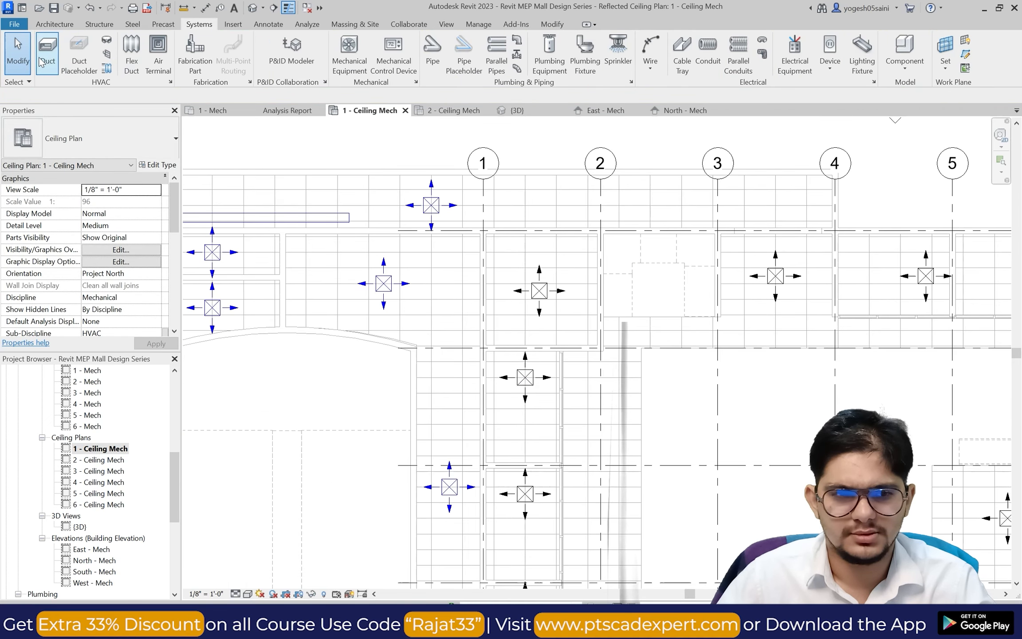
pyautogui.scroll(-4, 326, 241)
pyautogui.scroll(3, 255, 191)
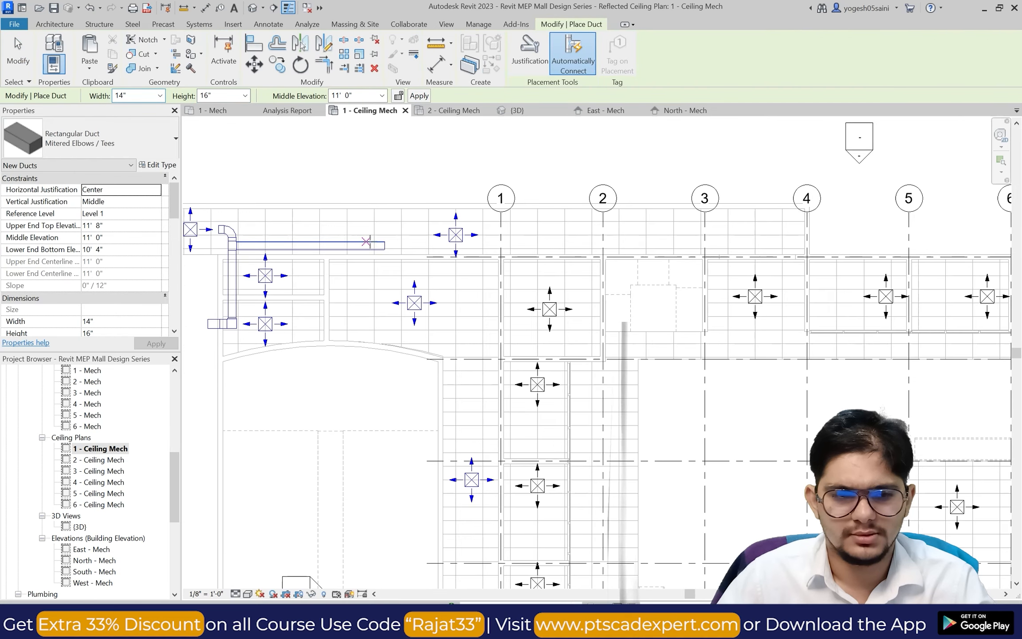
pyautogui.scroll(5, 376, 242)
pyautogui.click(397, 249)
pyautogui.scroll(2, 398, 228)
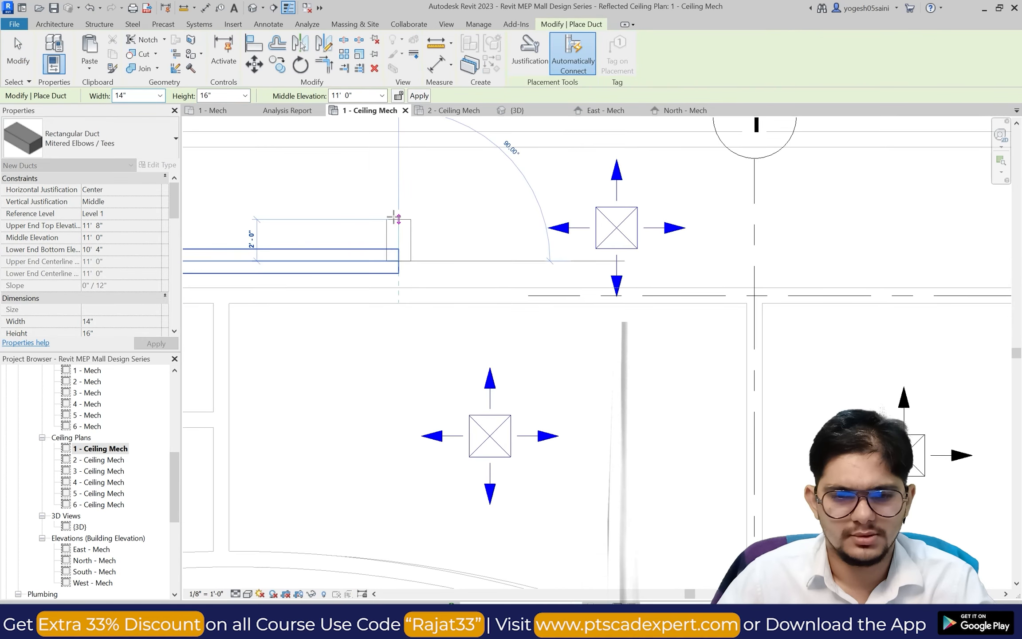
pyautogui.click(393, 226)
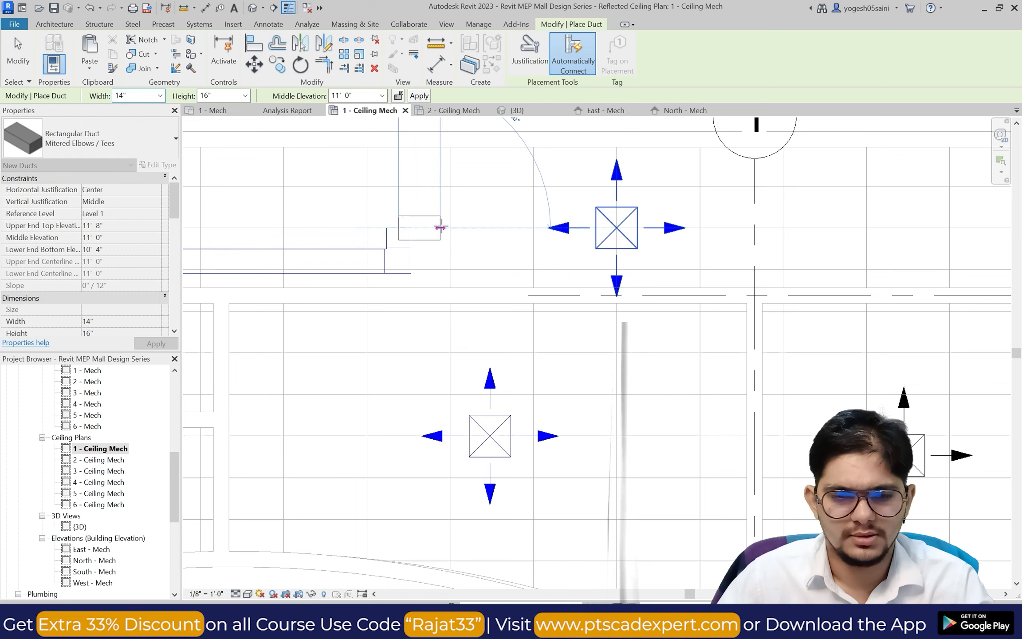
pyautogui.click(490, 228)
pyautogui.press('Escape')
pyautogui.press('Escape')
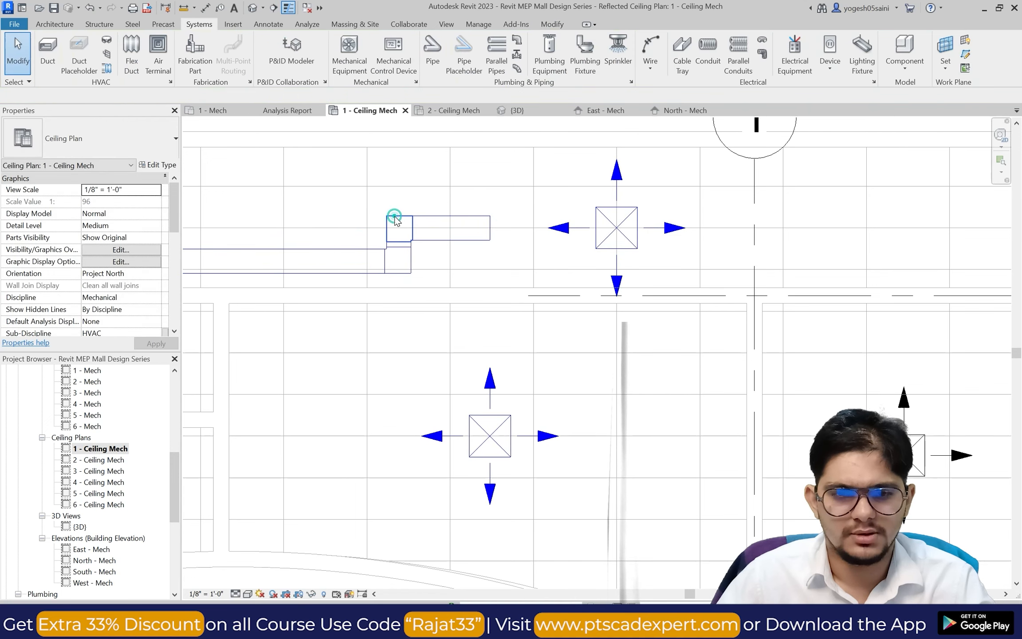
# Try to change the upper elbow of the right-hand branch to Rectangular Elbow - Radius, type 1 W.
pyautogui.click(396, 221)
pyautogui.click(71, 140)
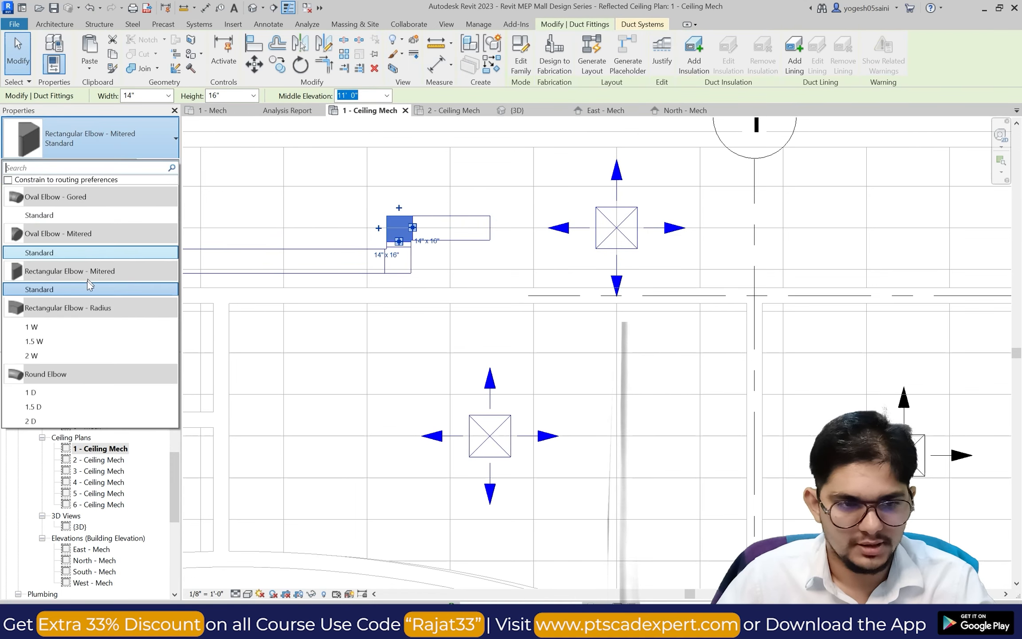
pyautogui.click(82, 326)
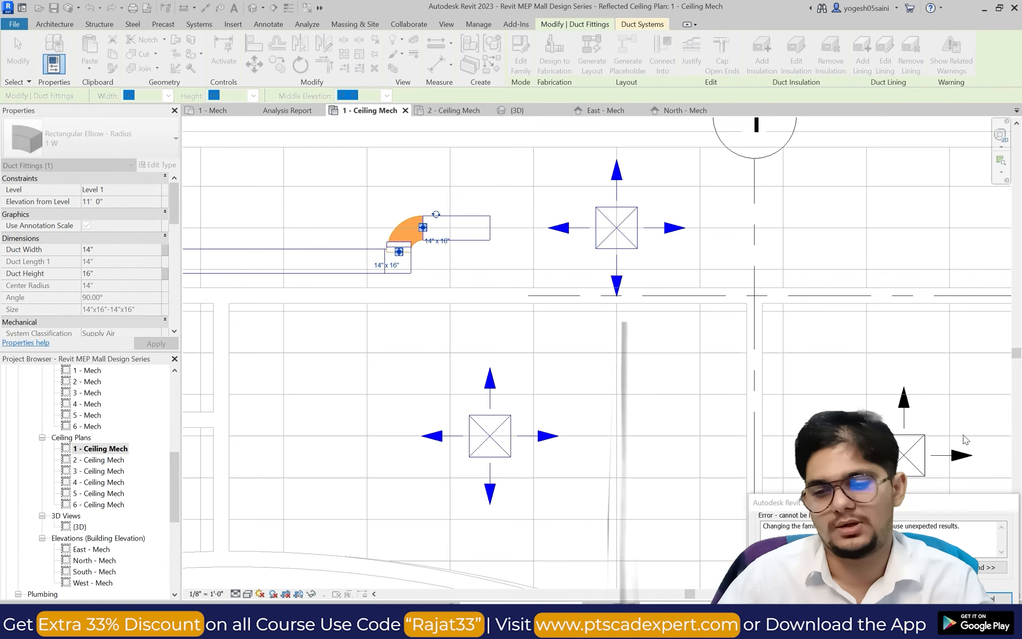
pyautogui.press('Escape')
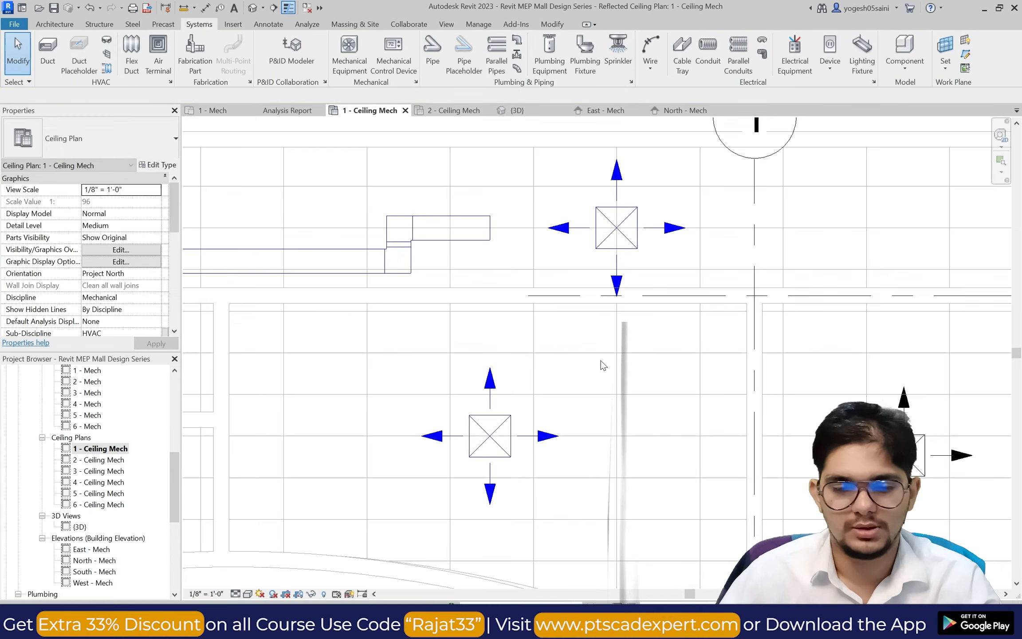
# Convert the lower elbow at the end of the horizontal supply duct into a tee with an open downward branch.
pyautogui.scroll(-5, 524, 354)
pyautogui.scroll(3, 522, 354)
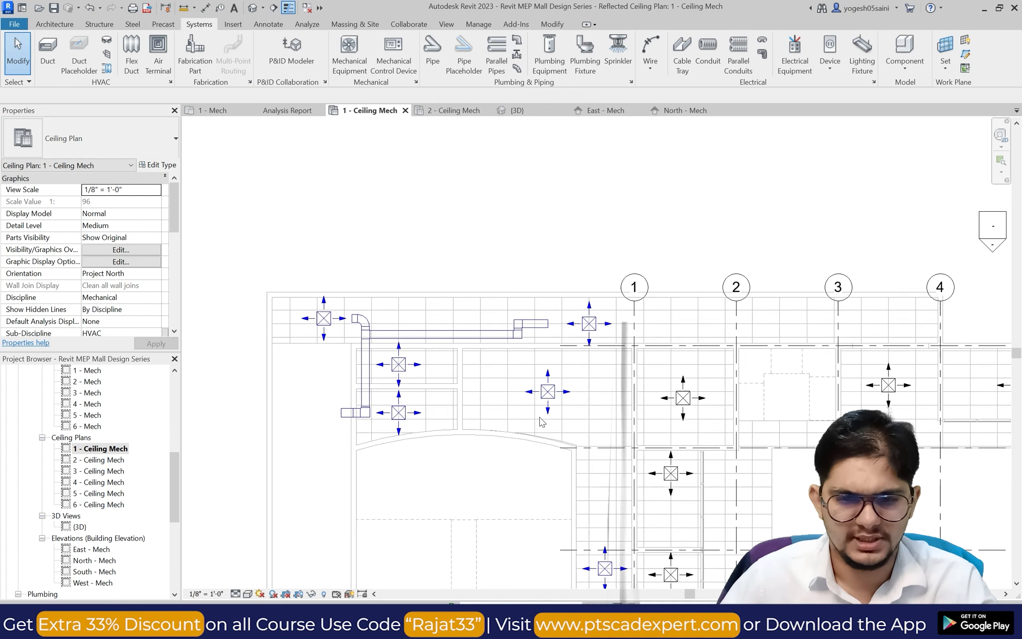
pyautogui.click(510, 298)
pyautogui.scroll(1, 514, 315)
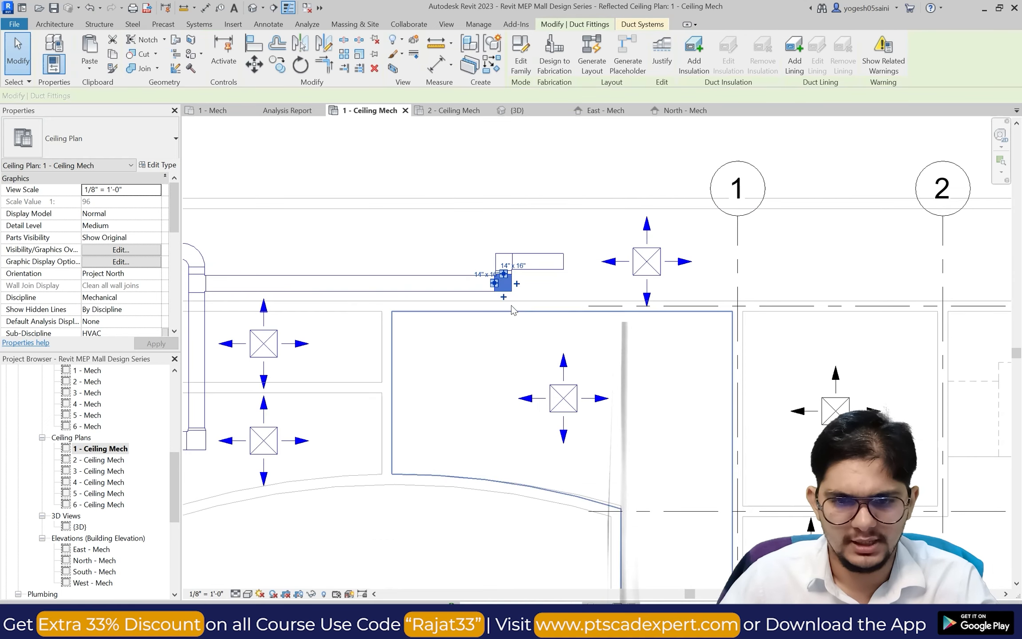
pyautogui.click(505, 300)
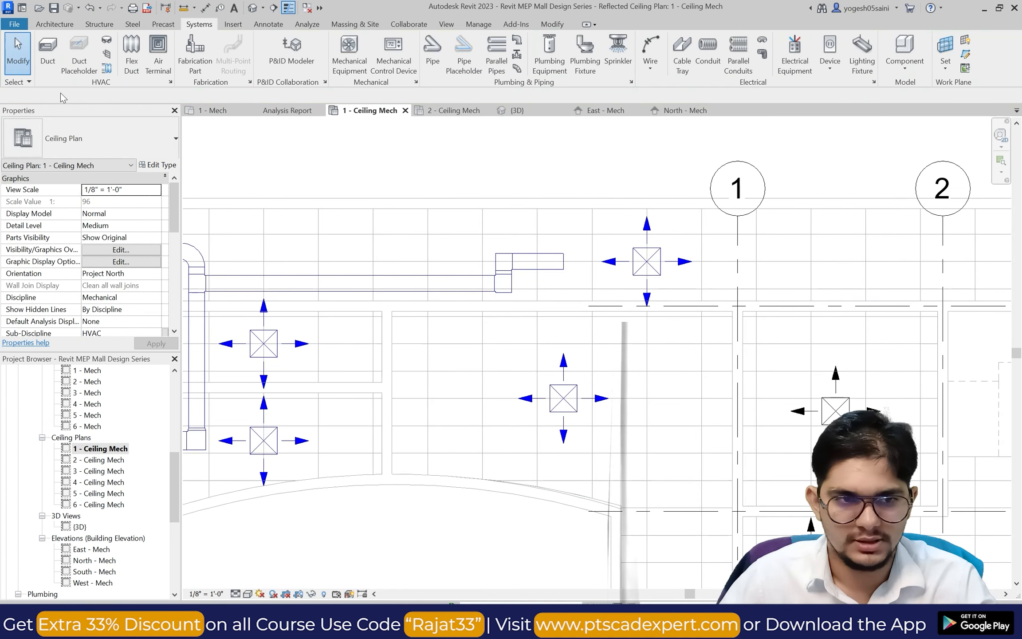
# Draw a 14" x 16" duct 2'-0" down from the tee, 13'-0" toward grid line 1, and down toward the lower corridor diffuser.
pyautogui.click(47, 58)
pyautogui.click(504, 293)
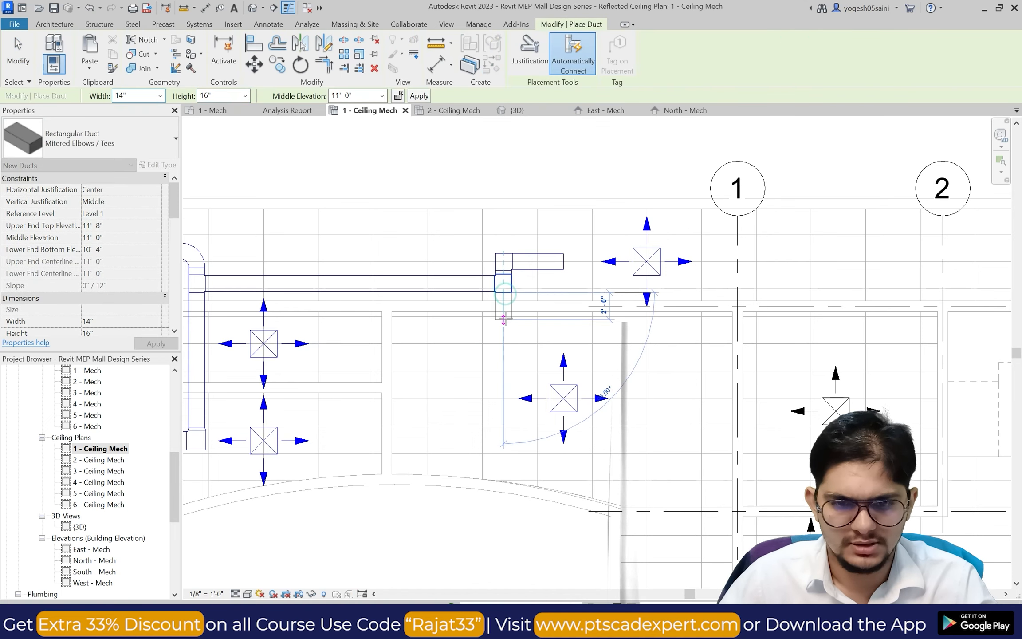
pyautogui.click(503, 318)
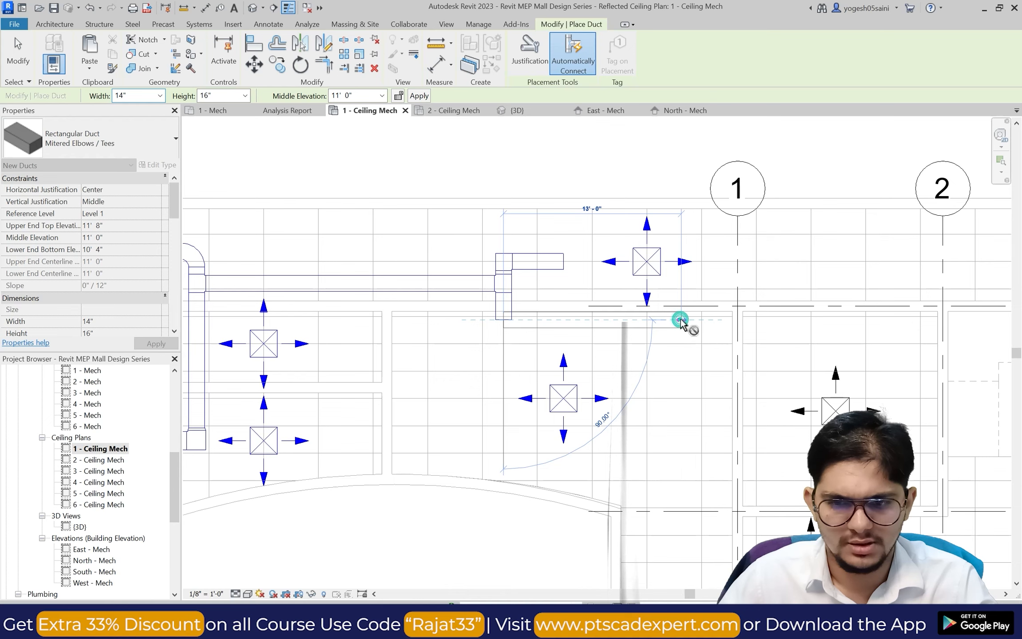
pyautogui.click(681, 320)
pyautogui.scroll(-5, 681, 383)
pyautogui.scroll(6, 681, 452)
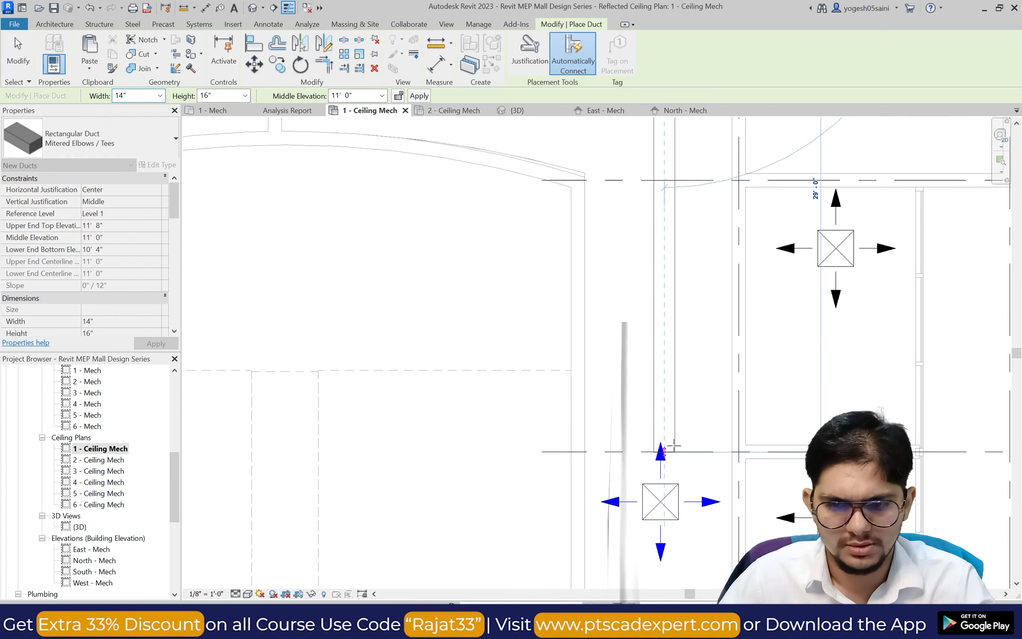
pyautogui.scroll(1, 666, 363)
pyautogui.click(663, 327)
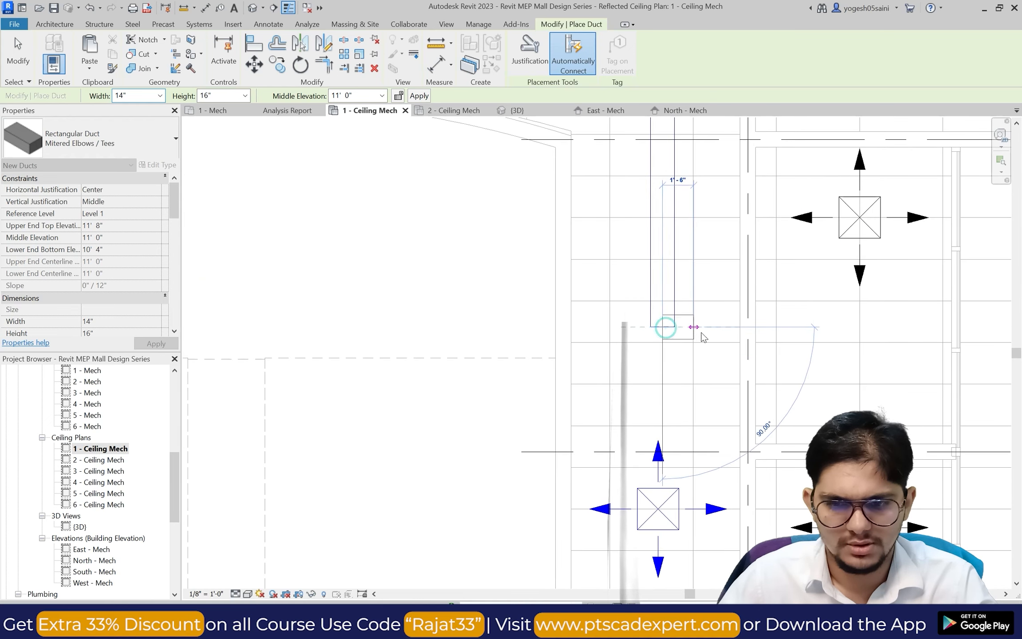
pyautogui.press('Escape')
pyautogui.press('Escape')
# Nudge the long vertical corridor duct to the left, away from grid line 1.
pyautogui.click(676, 313)
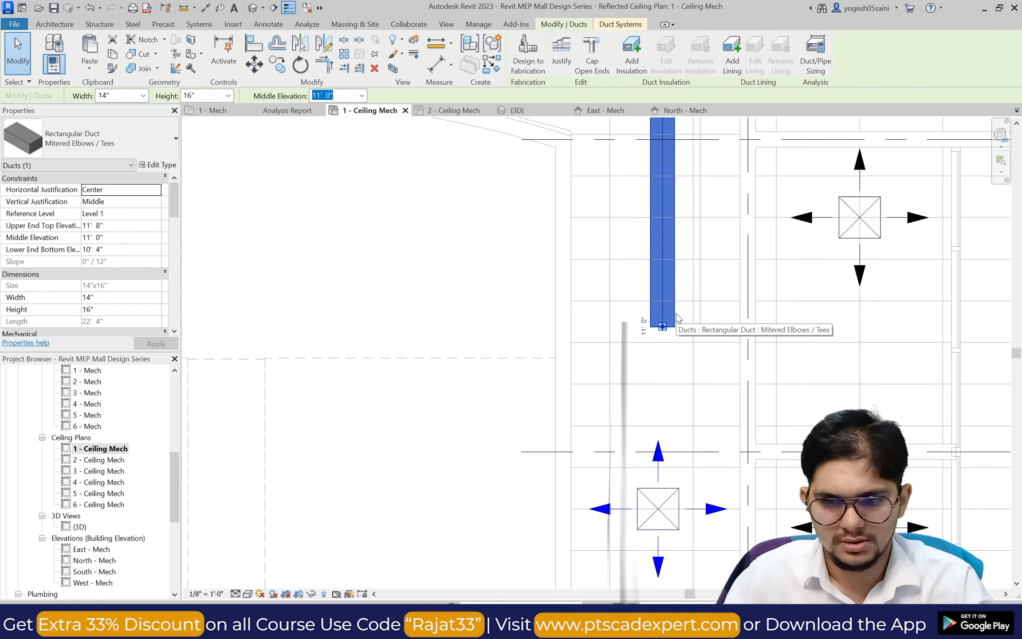
pyautogui.press('Left')
pyautogui.press('Left')
pyautogui.press('Left')
pyautogui.press('Left')
pyautogui.press('Left')
pyautogui.press('Left')
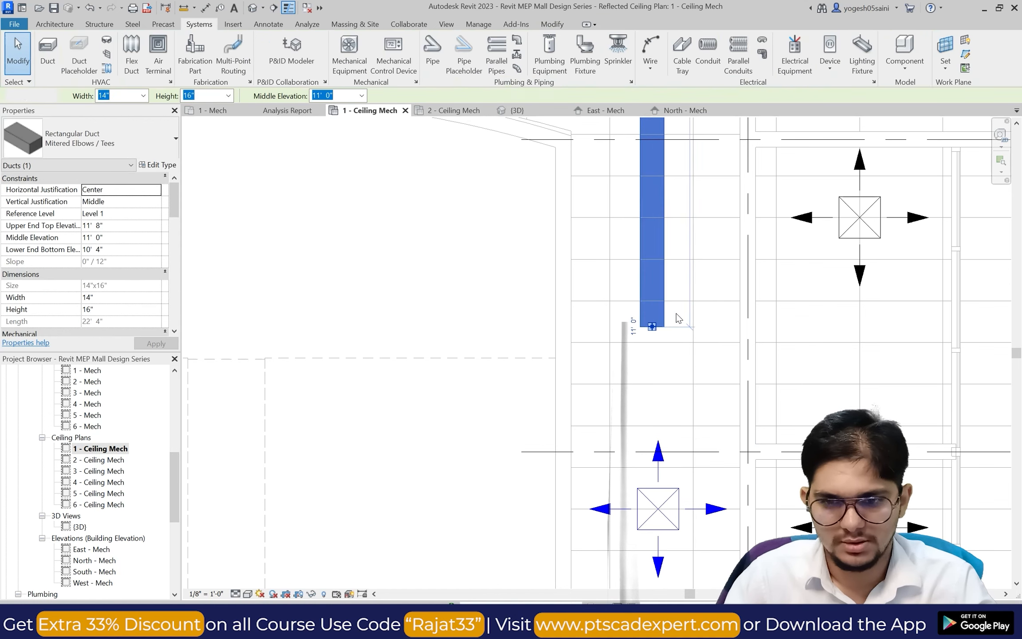
pyautogui.press('Escape')
# Stretch the vertical corridor duct's lower end closer to the diffuser, to a length of about 26'-4".
pyautogui.click(655, 318)
pyautogui.moveTo(654, 328); pyautogui.dragTo(655, 364)
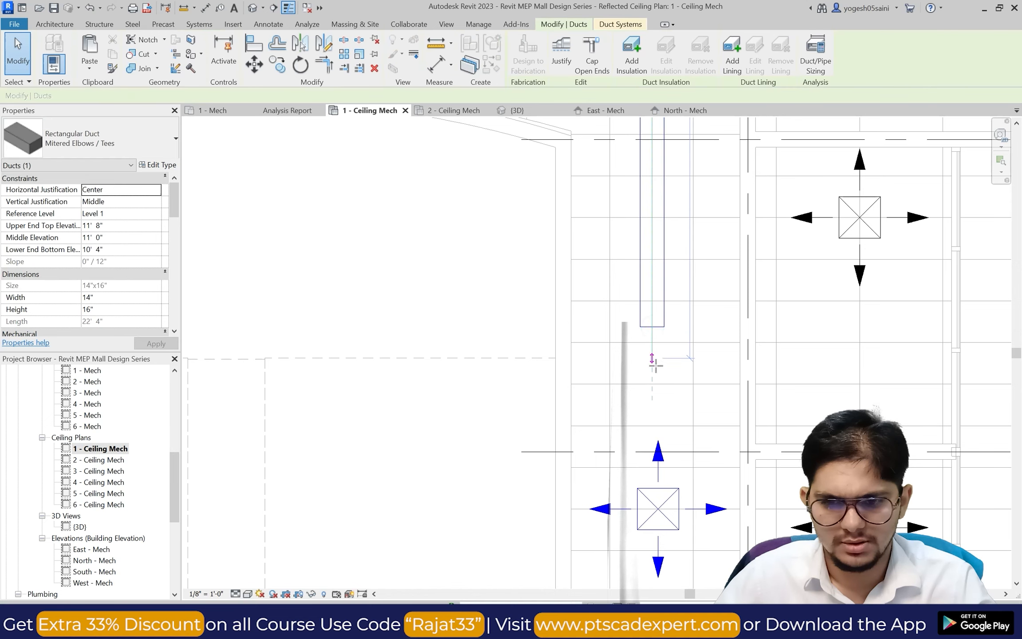
pyautogui.moveTo(664, 408); pyautogui.dragTo(665, 406)
# Nudge the vertical corridor duct to the right so it lines up with the lower diffuser's centre.
pyautogui.click(664, 403)
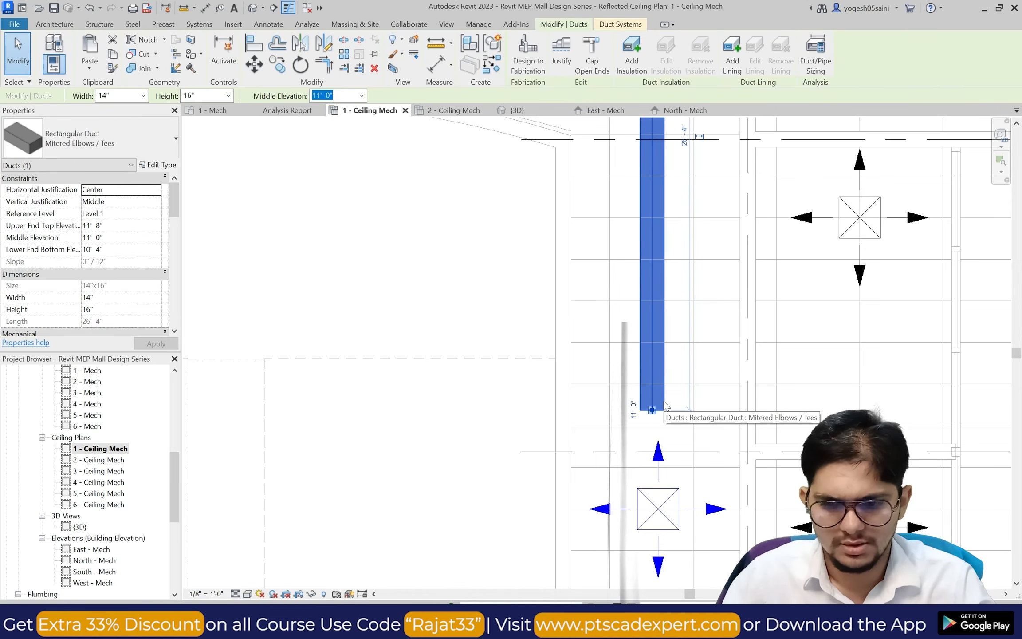
pyautogui.press('Right')
pyautogui.press('Right')
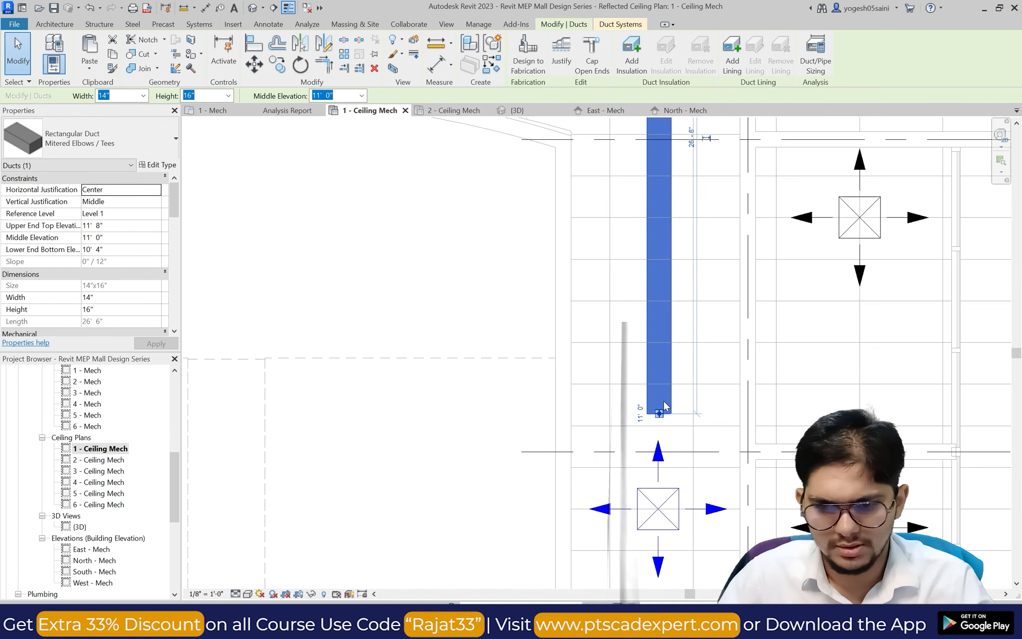
# Nudge the vertical corridor duct left, away from the lower diffuser's centre.
pyautogui.press('Down')
pyautogui.press('Left')
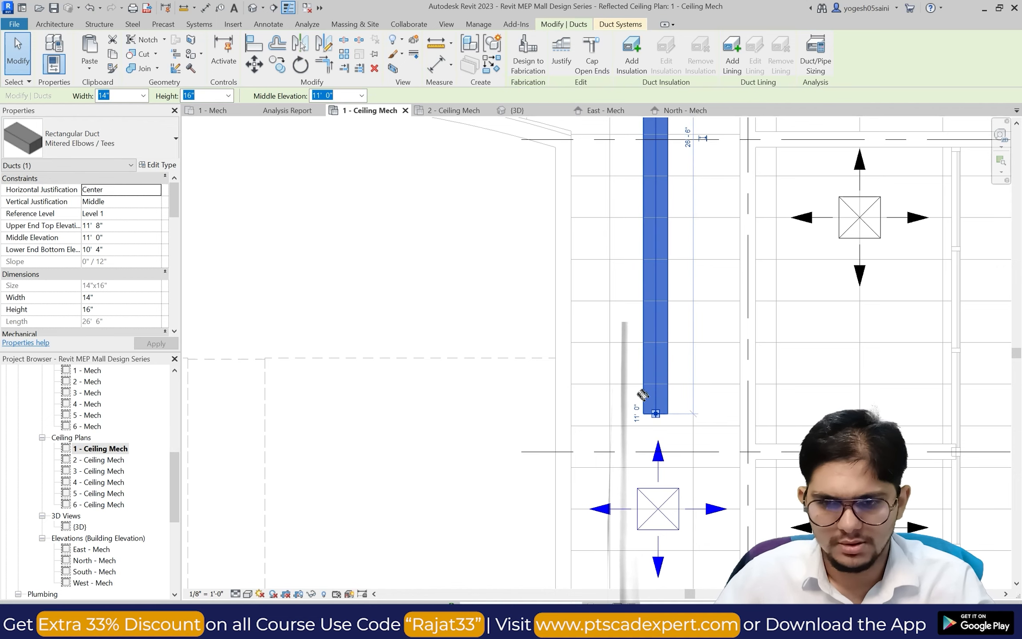
pyautogui.scroll(-3, 642, 395)
pyautogui.scroll(2, 650, 377)
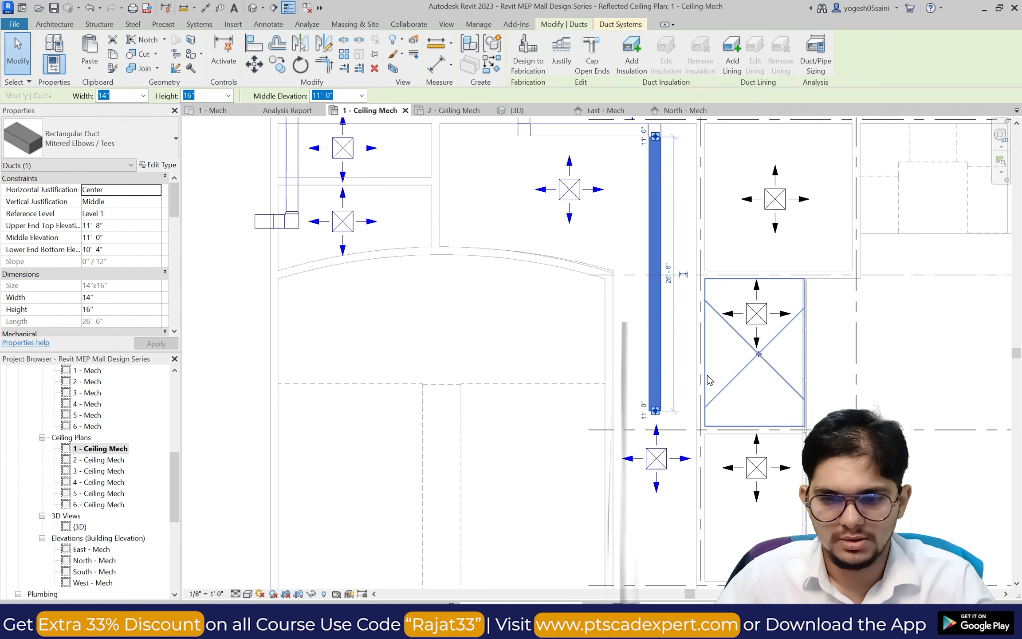
# Undo the recent nudges and the last stretch of the vertical corridor duct.
pyautogui.hotkey('ctrl', 'z')
pyautogui.hotkey('ctrl', 'z')
pyautogui.hotkey('ctrl', 'z')
pyautogui.hotkey('ctrl', 'z')
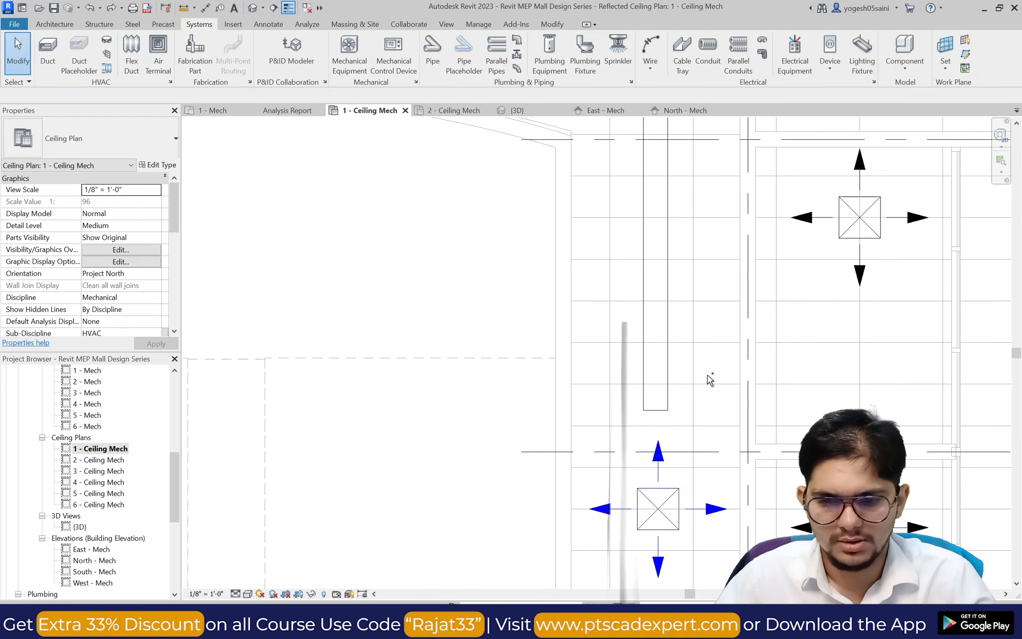
# Shorten the vertical corridor duct from its lower end to a length of about 25'-4".
pyautogui.click(651, 328)
pyautogui.moveTo(651, 328); pyautogui.dragTo(654, 390)
pyautogui.press('Right')
pyautogui.press('Right')
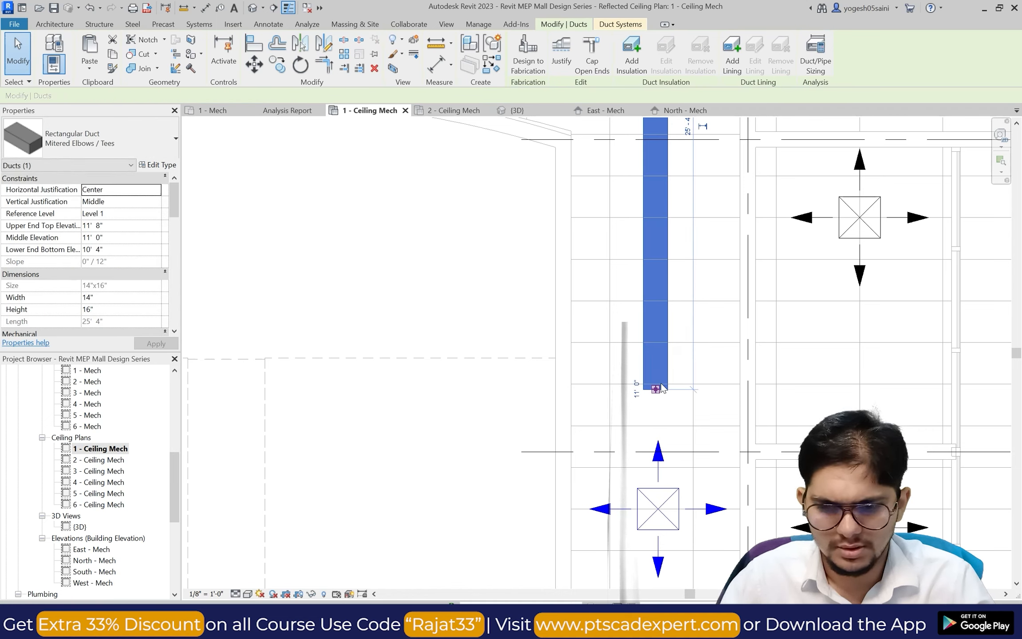
pyautogui.press('Escape')
pyautogui.scroll(-5, 665, 355)
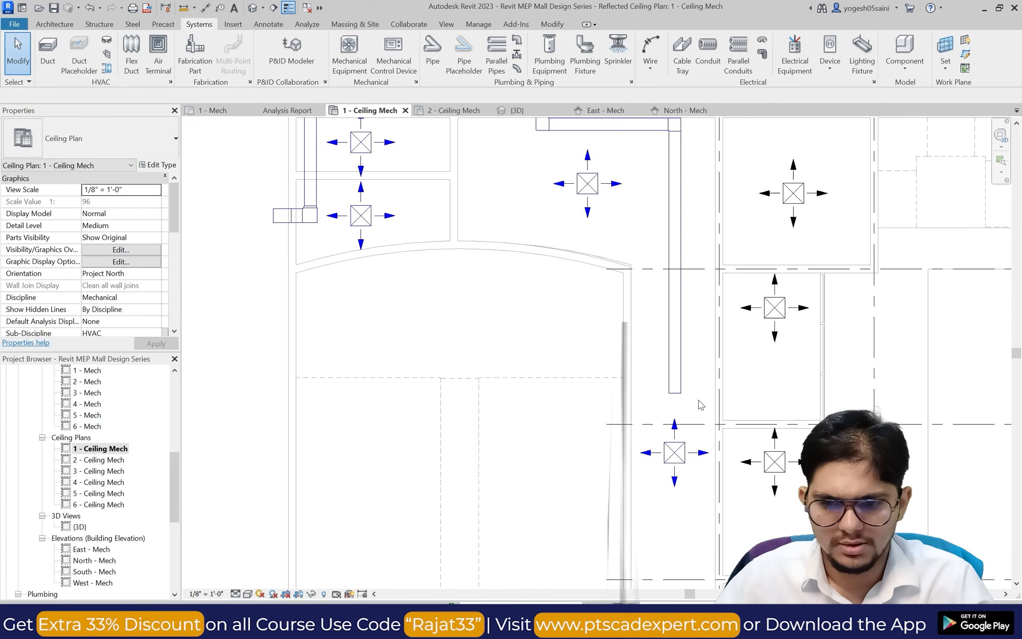
pyautogui.scroll(3, 636, 234)
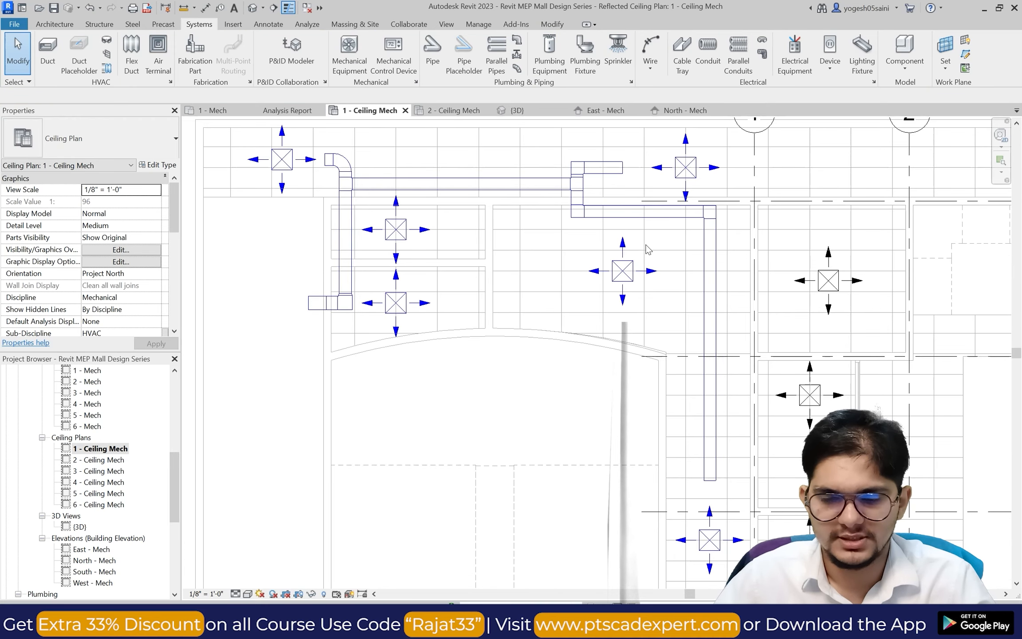
pyautogui.scroll(-3, 692, 343)
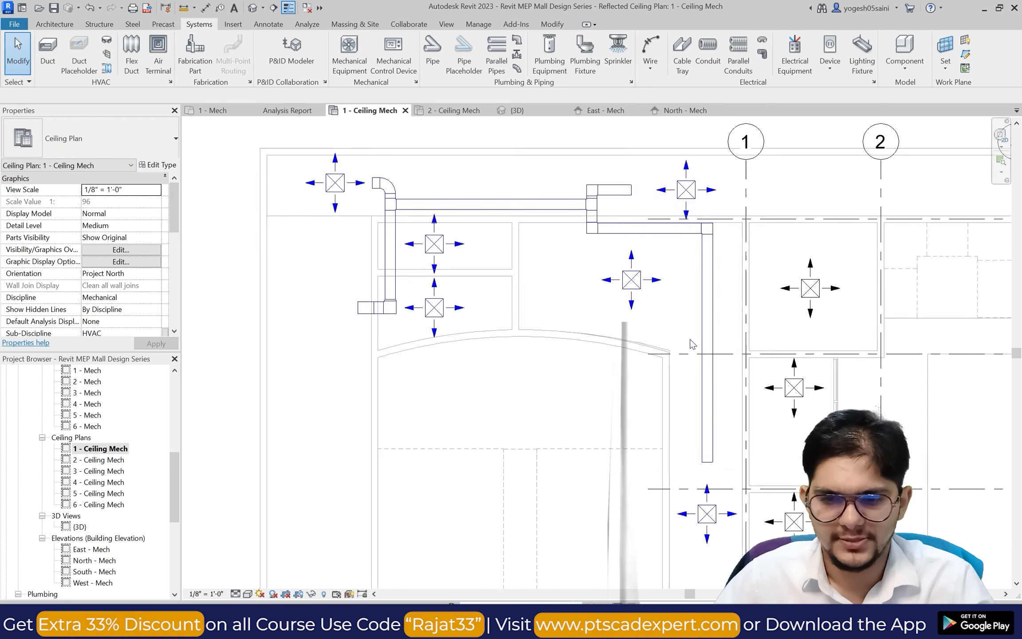
# Start a 14" x 16" duct on the vertical corridor duct's lower part and run it a short distance toward the adjacent large room's wall.
pyautogui.click(47, 49)
pyautogui.scroll(3, 647, 363)
pyautogui.scroll(2, 648, 356)
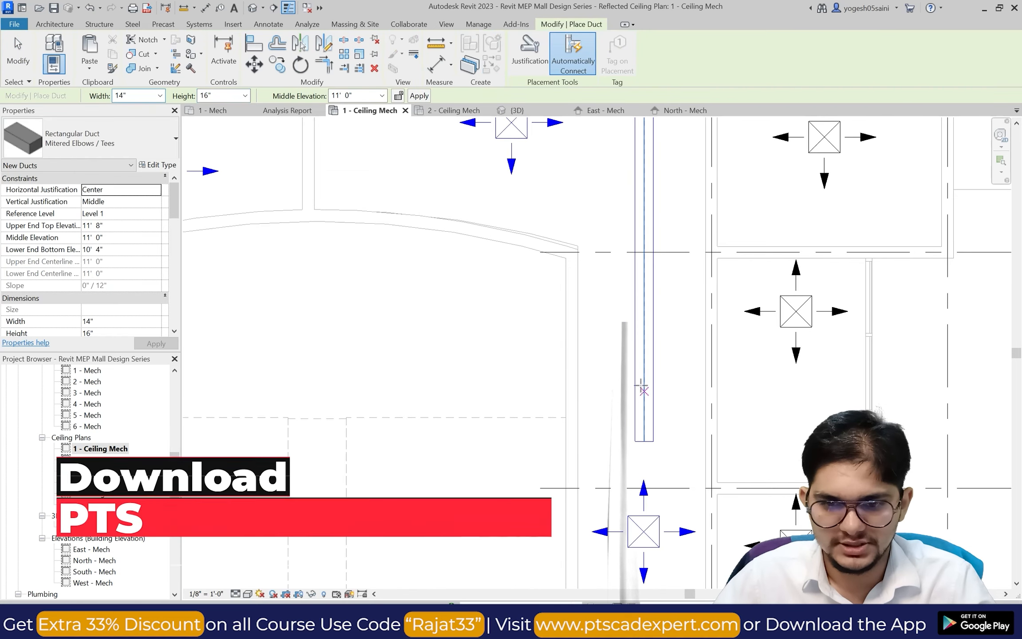
pyautogui.click(645, 375)
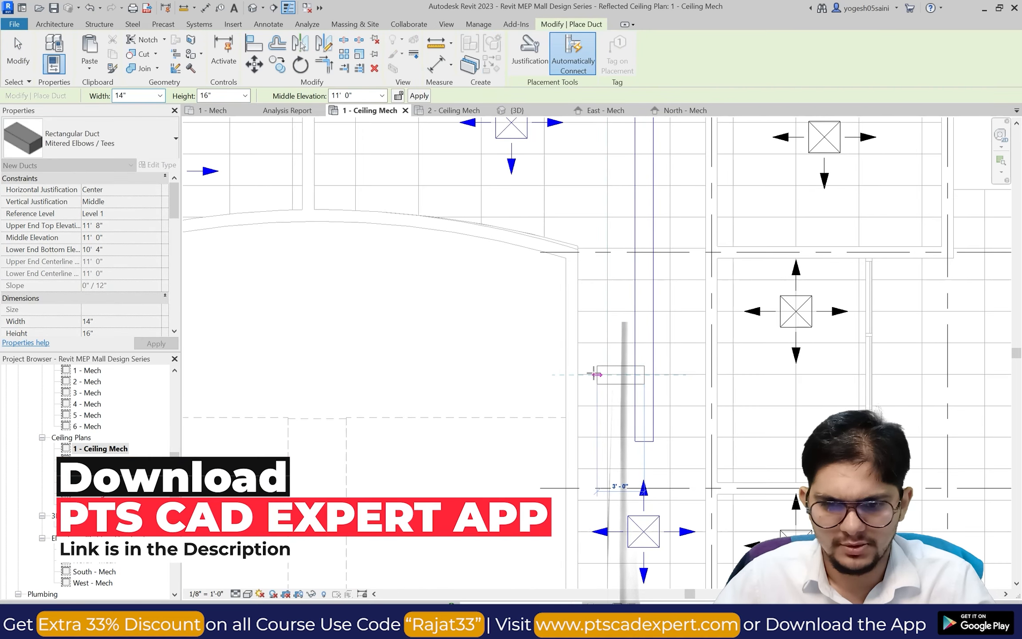
pyautogui.click(590, 374)
# Continue the branch straight down along the corridor wall for about 69'-6", past the lowest corridor diffuser and the curved wall.
pyautogui.scroll(-5, 599, 410)
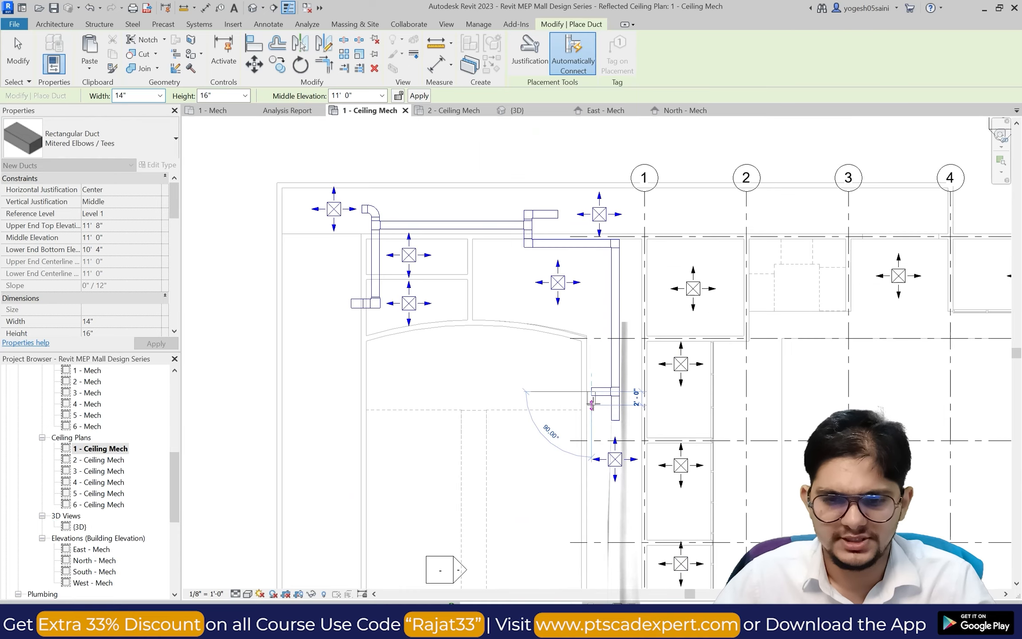
pyautogui.scroll(-3, 596, 450)
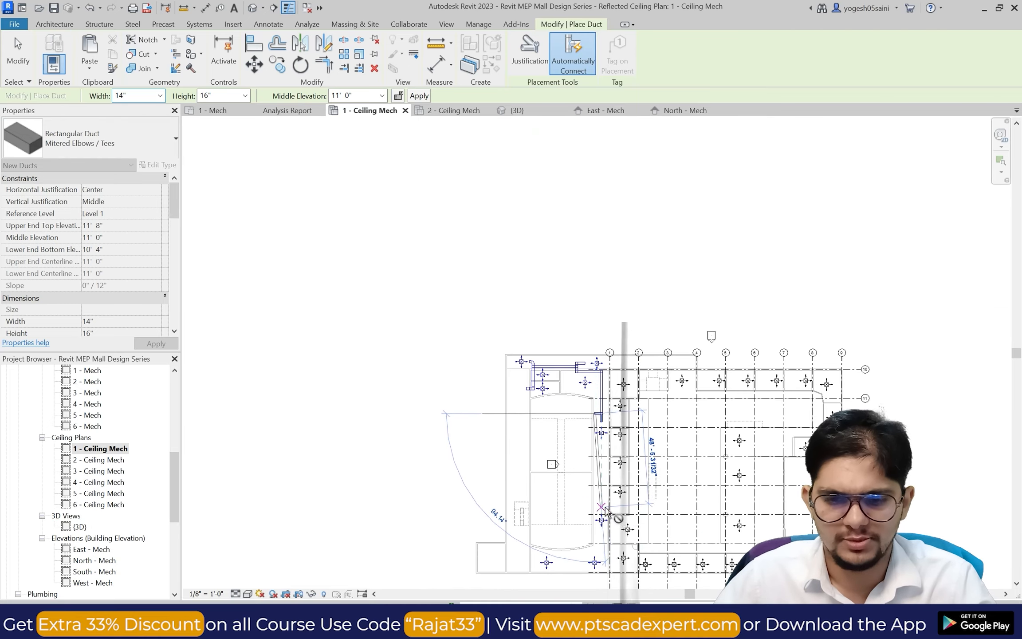
pyautogui.scroll(2, 602, 545)
pyautogui.scroll(4, 603, 545)
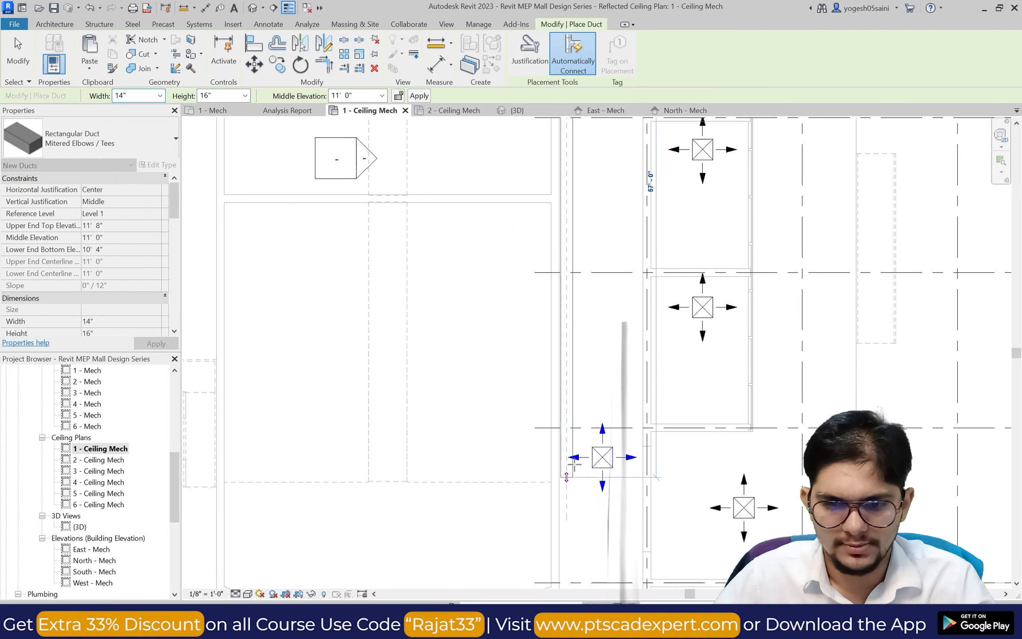
pyautogui.scroll(2, 563, 508)
pyautogui.scroll(2, 564, 507)
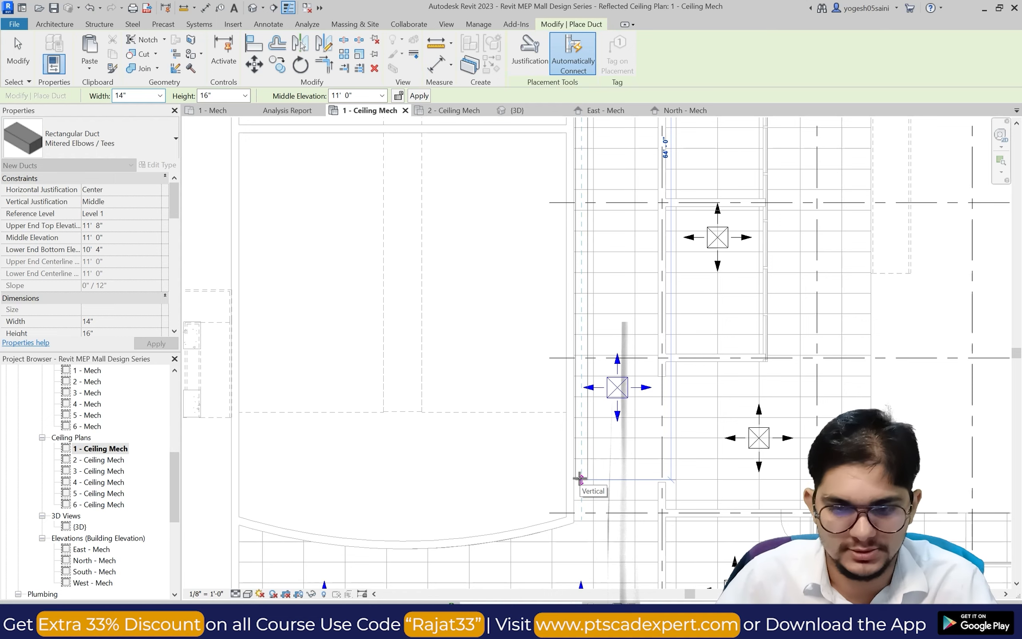
pyautogui.scroll(-3, 579, 478)
pyautogui.scroll(1, 581, 506)
pyautogui.scroll(2, 581, 508)
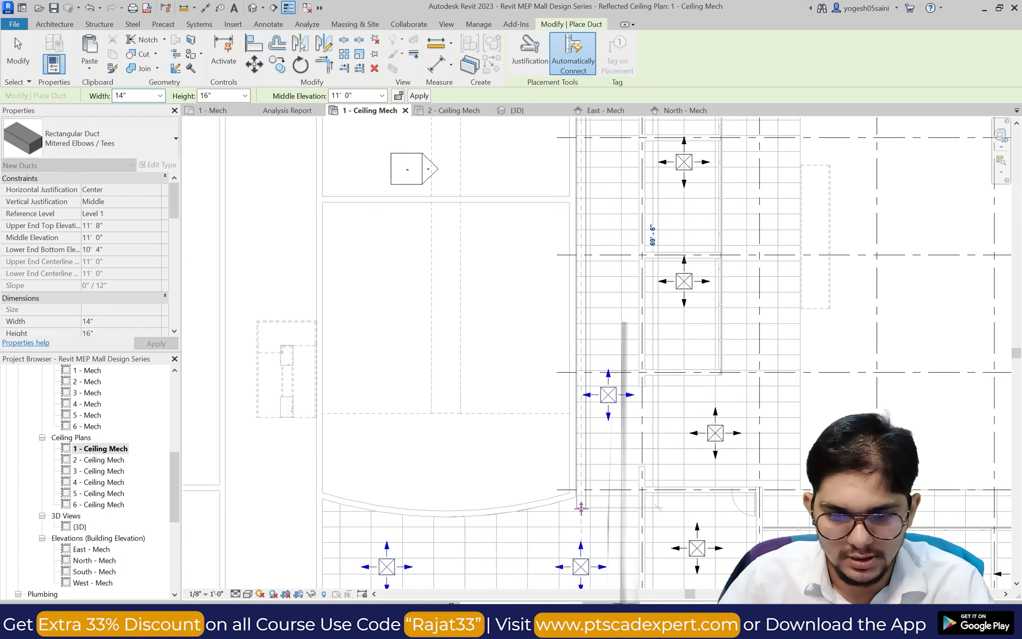
pyautogui.click(581, 507)
# Continue the duct at a slant below the curved wall, and turn it straight down between the two bottom-row diffusers.
pyautogui.scroll(-3, 581, 506)
pyautogui.scroll(2, 582, 504)
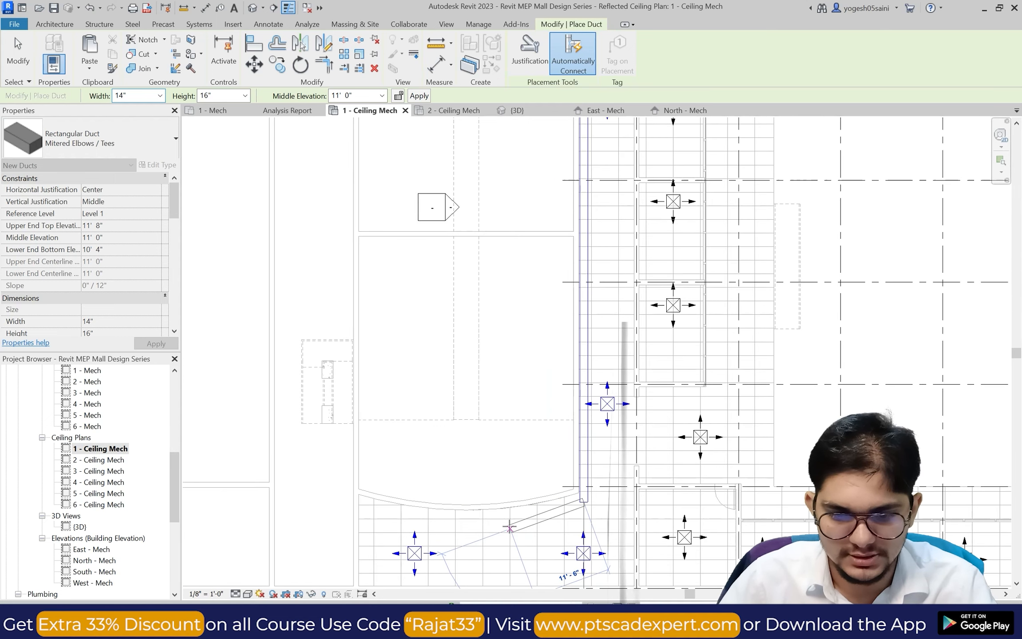
pyautogui.click(486, 519)
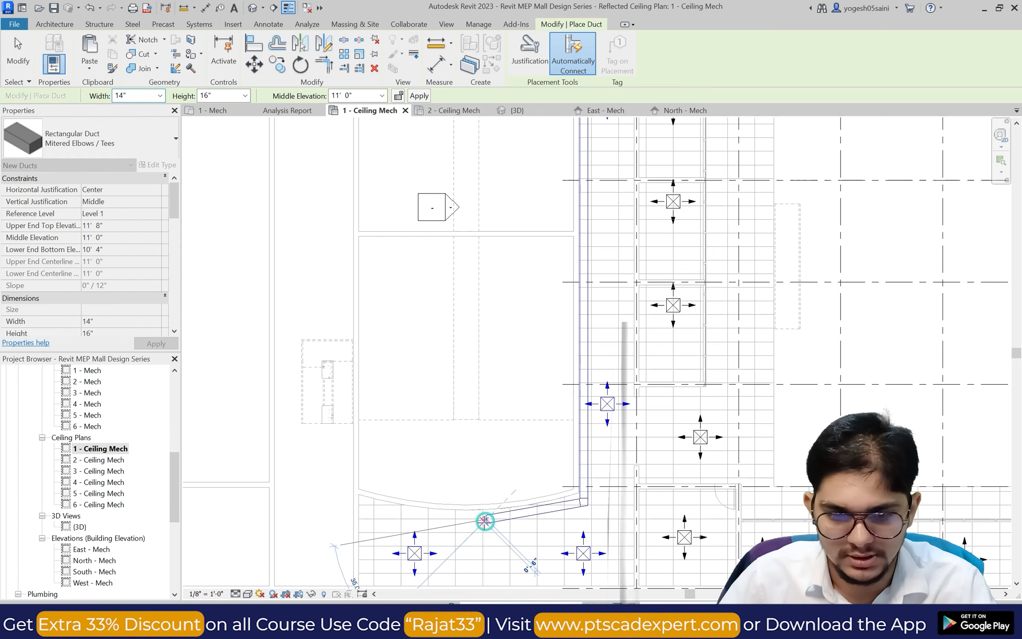
pyautogui.scroll(-2, 487, 521)
pyautogui.scroll(5, 488, 524)
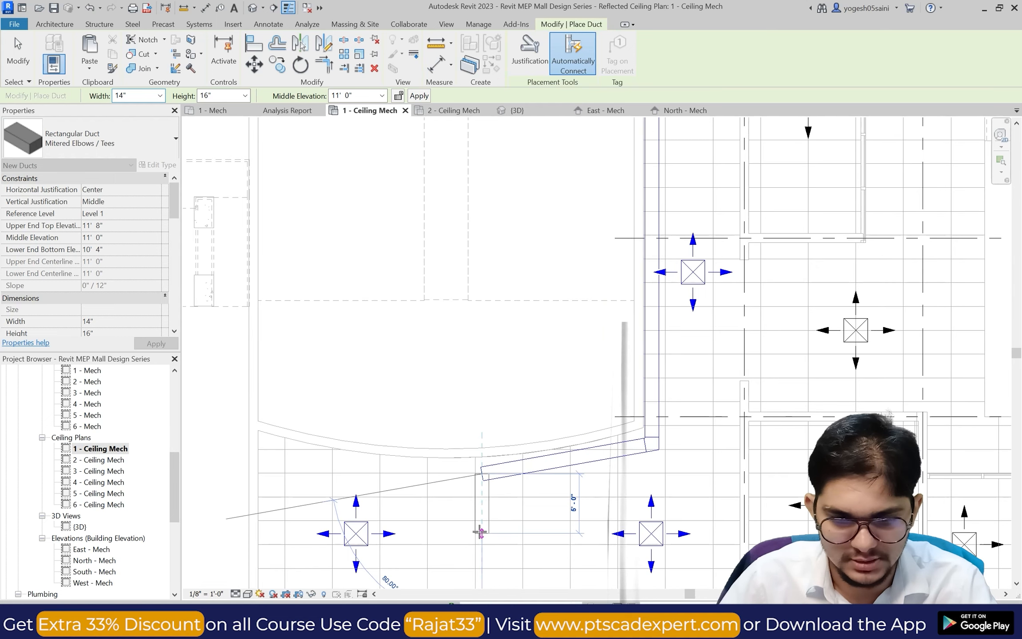
pyautogui.click(482, 544)
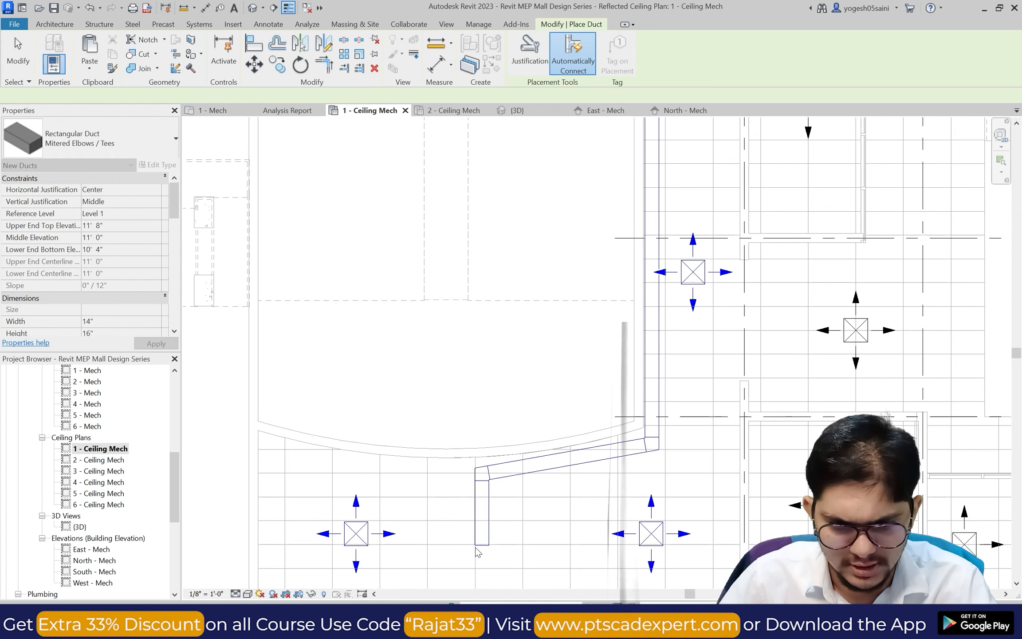
# Shorten the short vertical duct's lower end so it lines up with the centres of the bottom-row diffusers.
pyautogui.scroll(3, 493, 542)
pyautogui.press('Escape')
pyautogui.press('Escape')
pyautogui.click(486, 545)
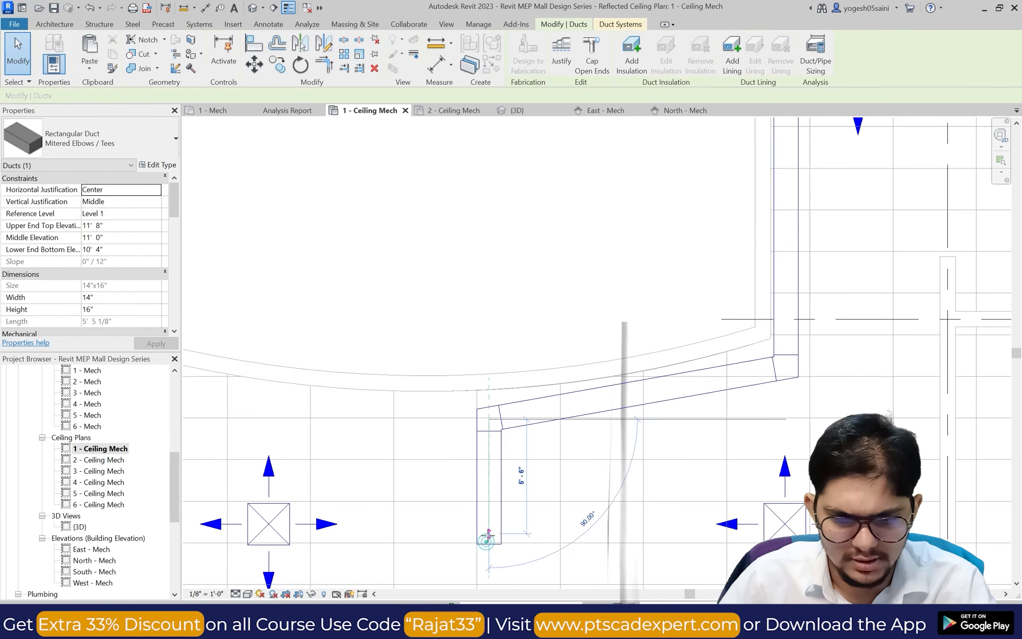
pyautogui.moveTo(487, 542); pyautogui.dragTo(515, 525)
pyautogui.press('Escape')
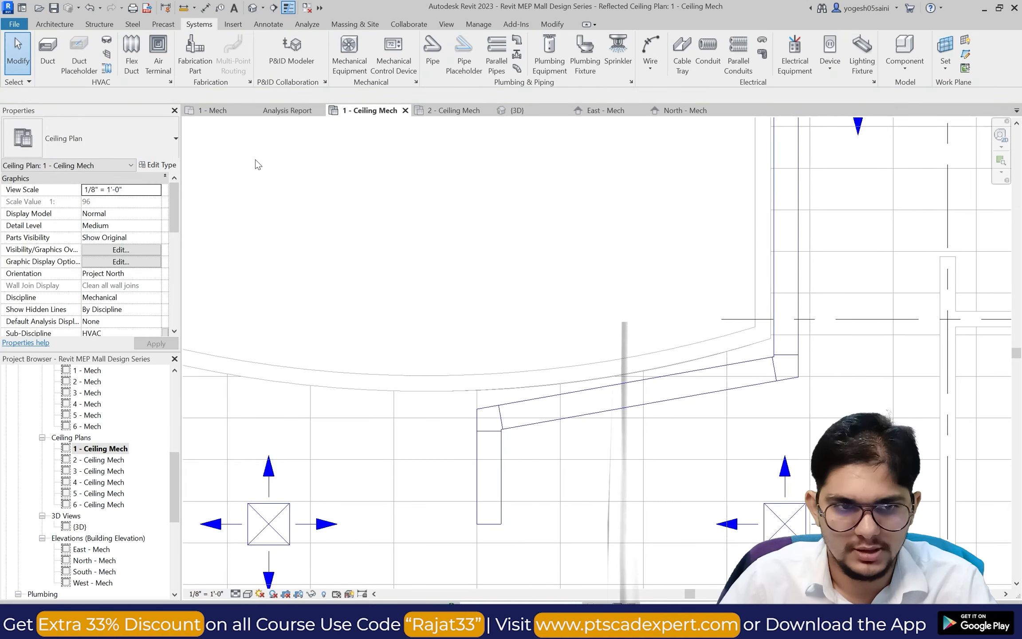
# Draw a 14" x 16" duct from the short vertical duct's lower end toward the left bottom-row diffuser.
pyautogui.click(48, 58)
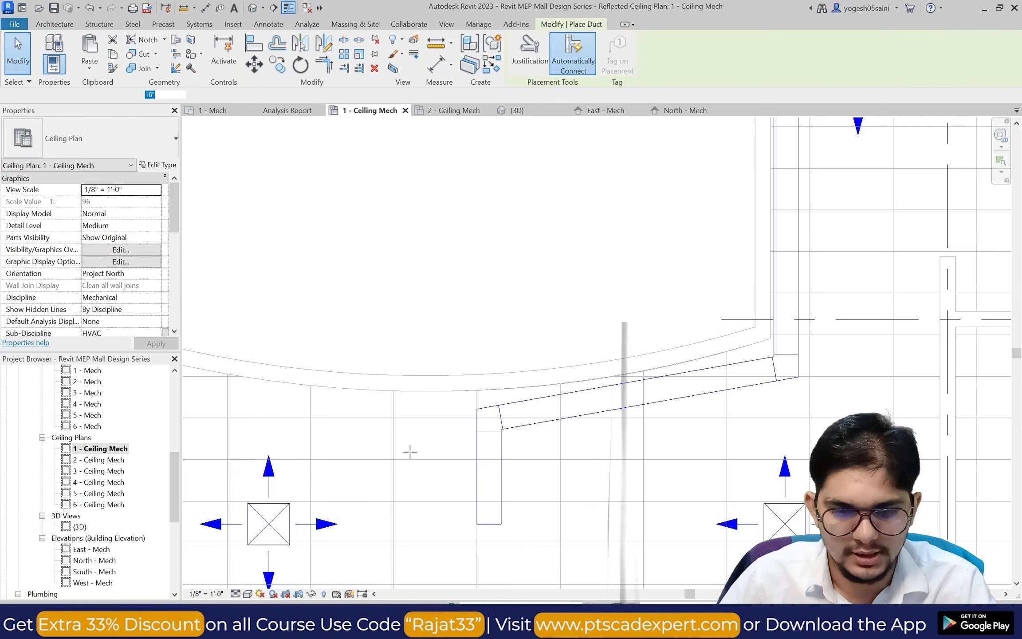
pyautogui.click(477, 523)
pyautogui.click(385, 523)
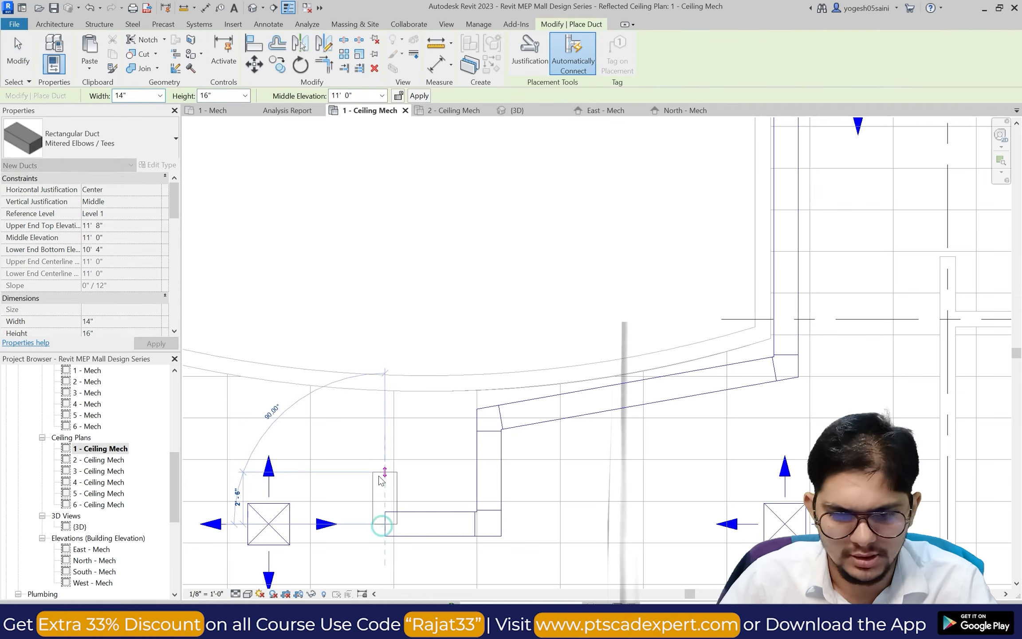
pyautogui.press('Escape')
pyautogui.press('Escape')
# Change the new mitered elbow's type to Rectangular Elbow - Radius 1 W.
pyautogui.click(489, 523)
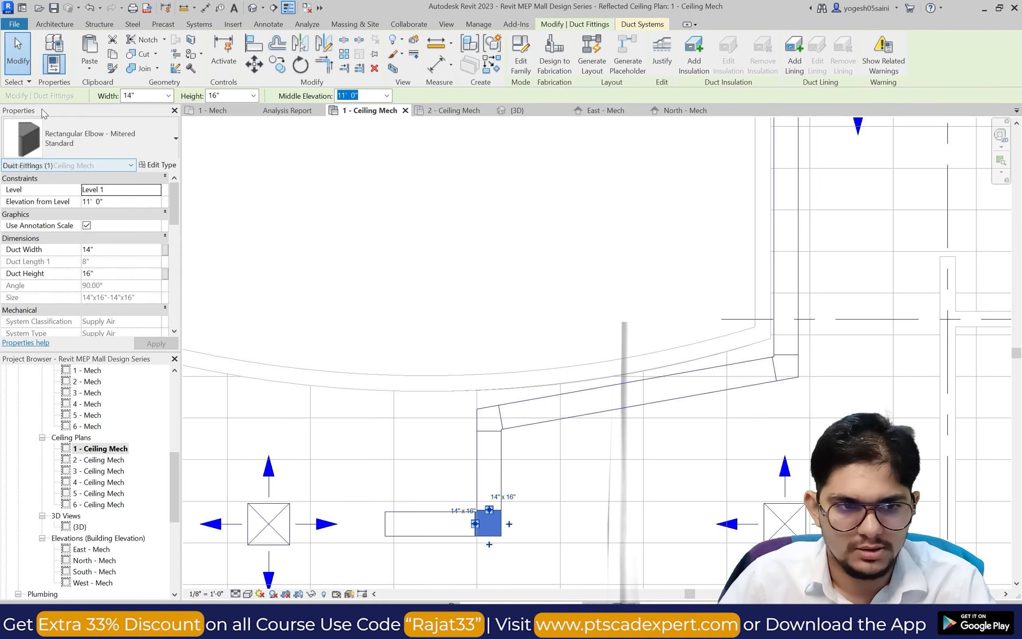
pyautogui.click(133, 138)
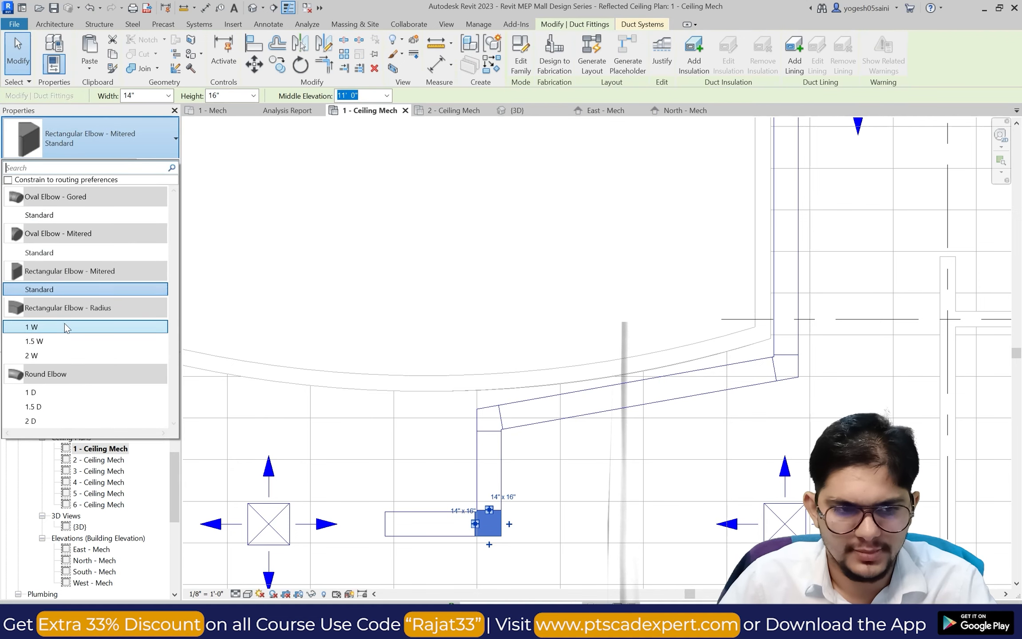
pyautogui.click(66, 327)
pyautogui.click(379, 276)
pyautogui.scroll(-1, 379, 275)
pyautogui.scroll(1, 514, 353)
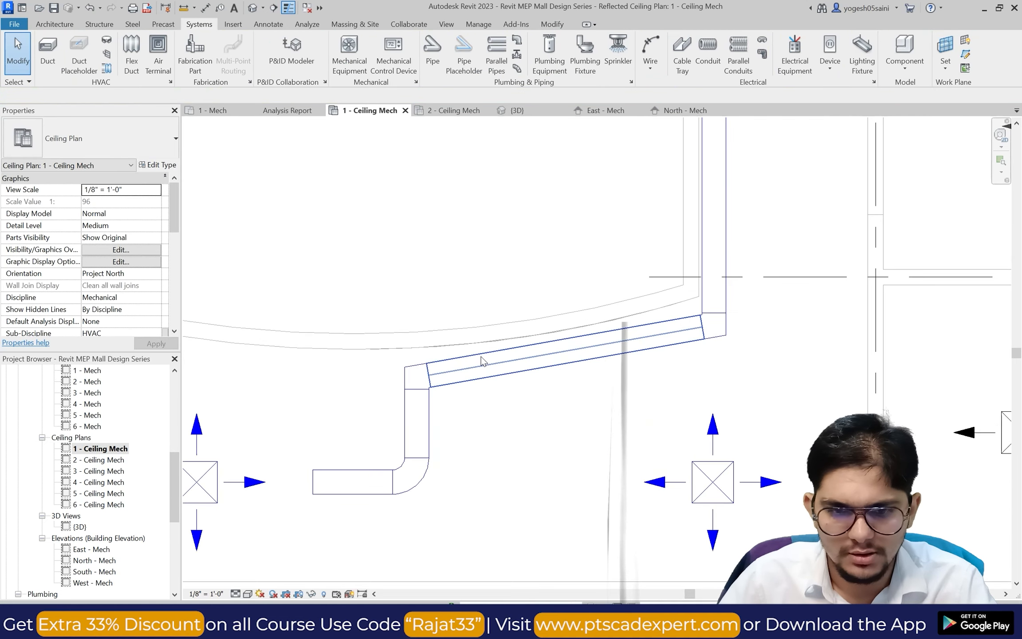
# Try to convert the radius elbow to a tee, and undo its change of type.
pyautogui.click(409, 373)
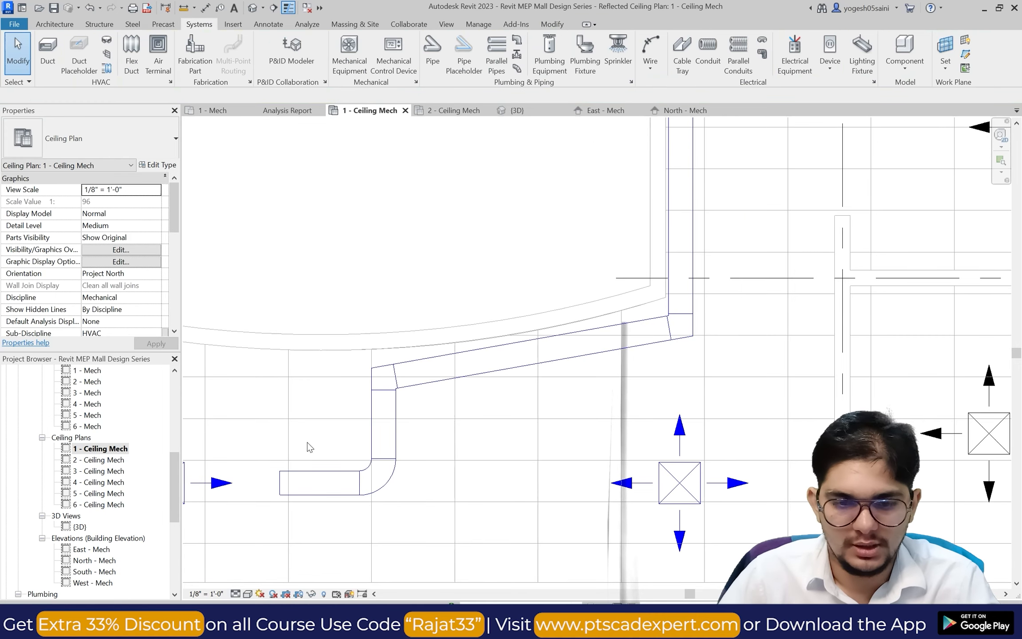
pyautogui.click(380, 487)
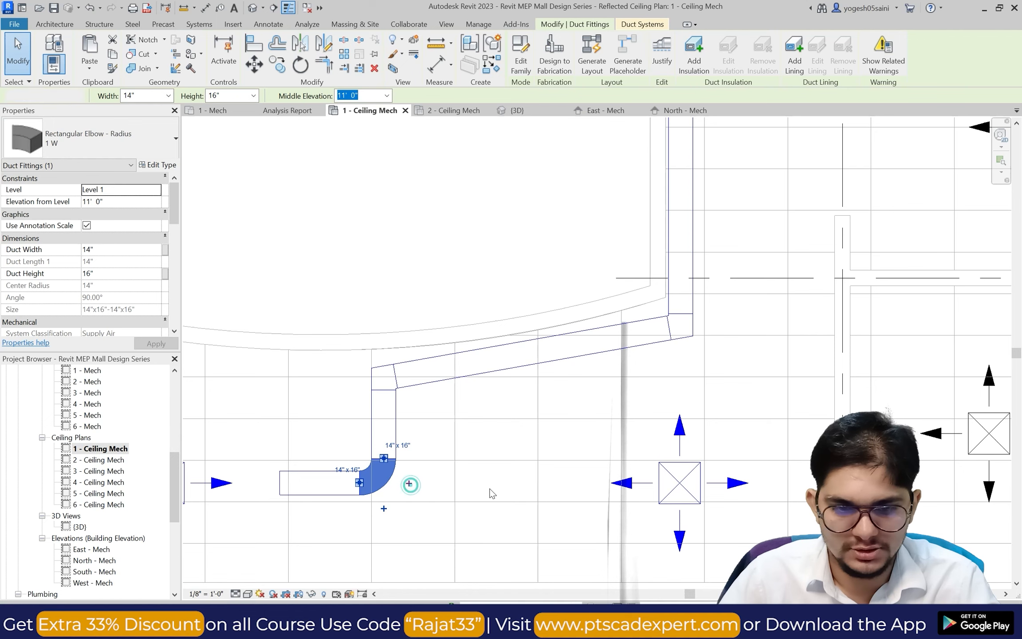
pyautogui.hotkey('ctrl', 'z')
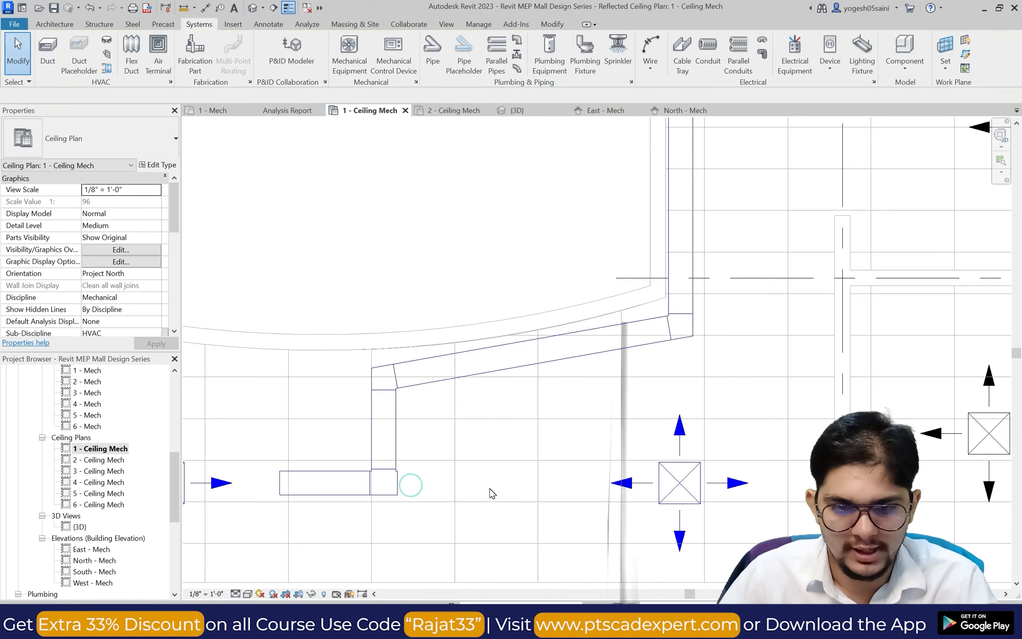
# Draw a 14" x 16" duct from the mitered elbow's open side toward the right bottom-row diffuser.
pyautogui.click(47, 54)
pyautogui.click(397, 482)
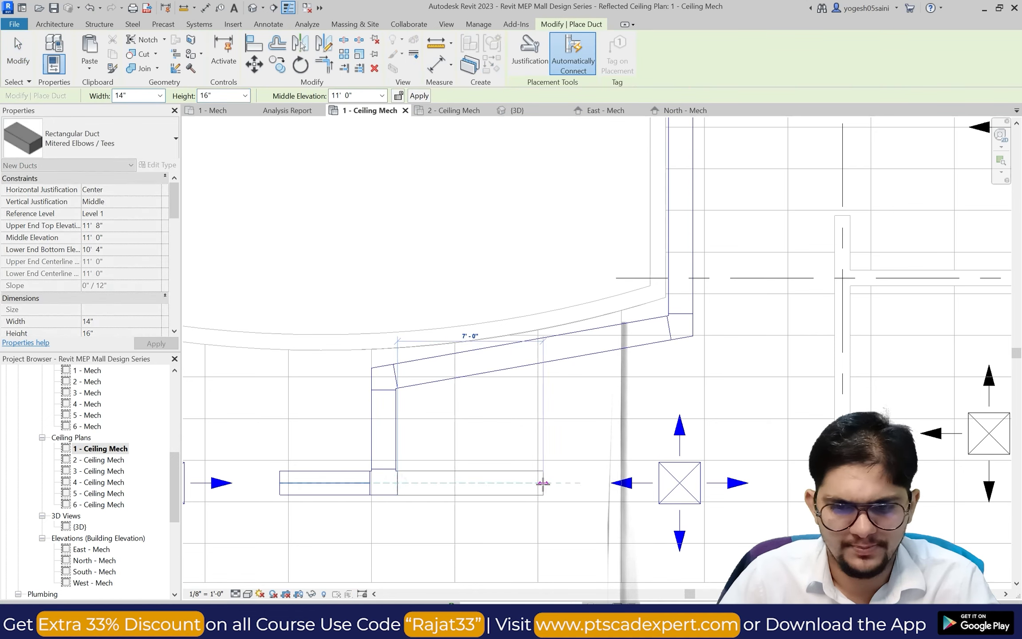
pyautogui.click(524, 484)
pyautogui.press('Escape')
# Draw a 14" x 16" branch from the long corridor duct across to the lowest corridor diffuser's centreline and down toward that diffuser.
pyautogui.scroll(-6, 602, 386)
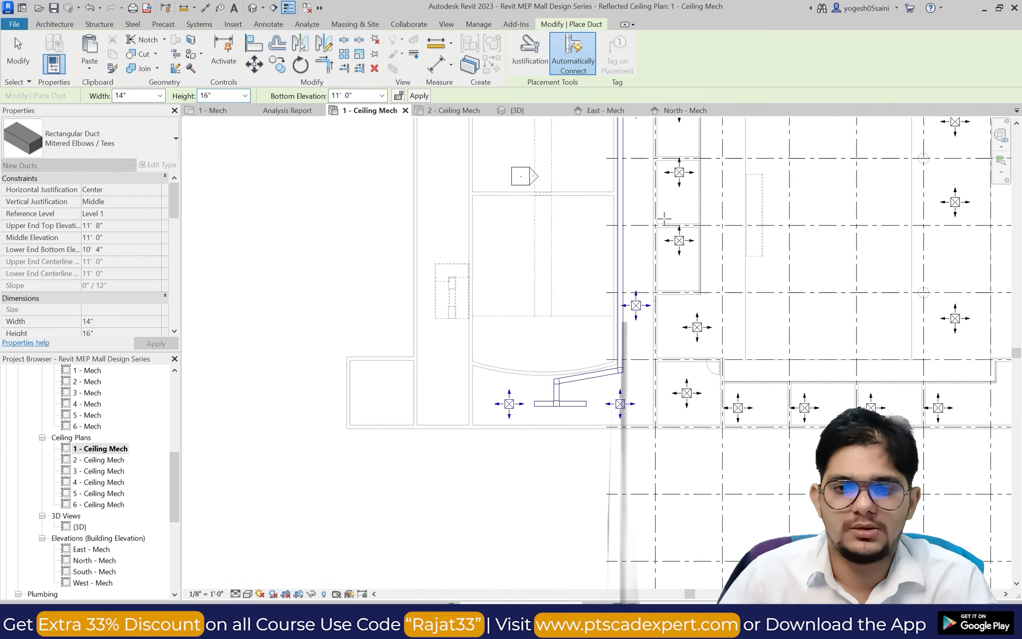
pyautogui.scroll(3, 664, 217)
pyautogui.scroll(4, 577, 304)
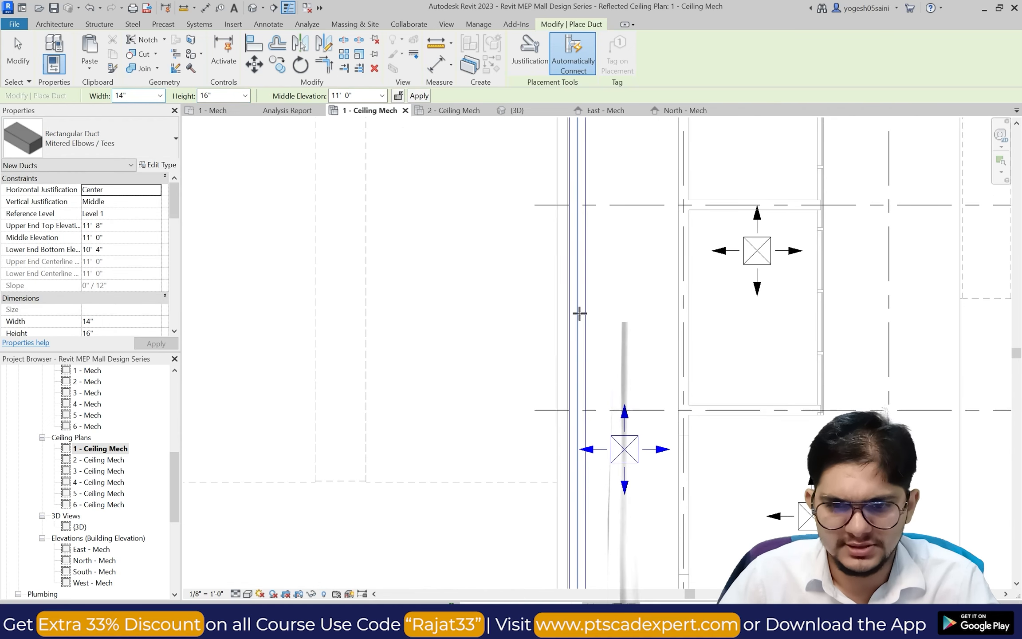
pyautogui.click(577, 304)
pyautogui.click(624, 304)
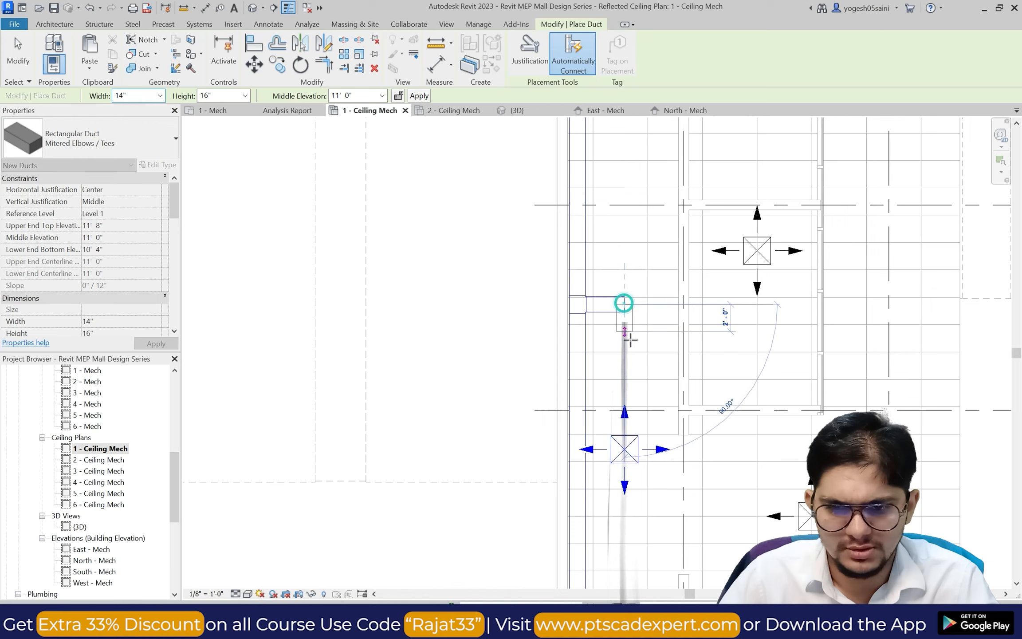
pyautogui.click(624, 358)
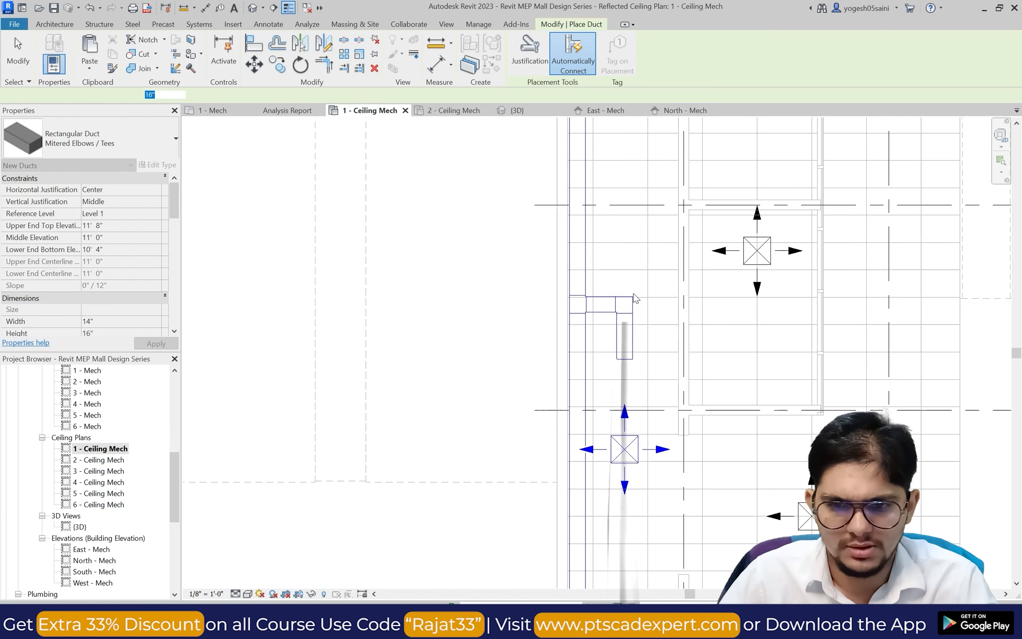
# Change the mitered elbow above the lowest corridor diffuser to Rectangular Elbow - Radius 1 W.
pyautogui.press('Escape')
pyautogui.press('Escape')
pyautogui.click(625, 304)
pyautogui.click(104, 165)
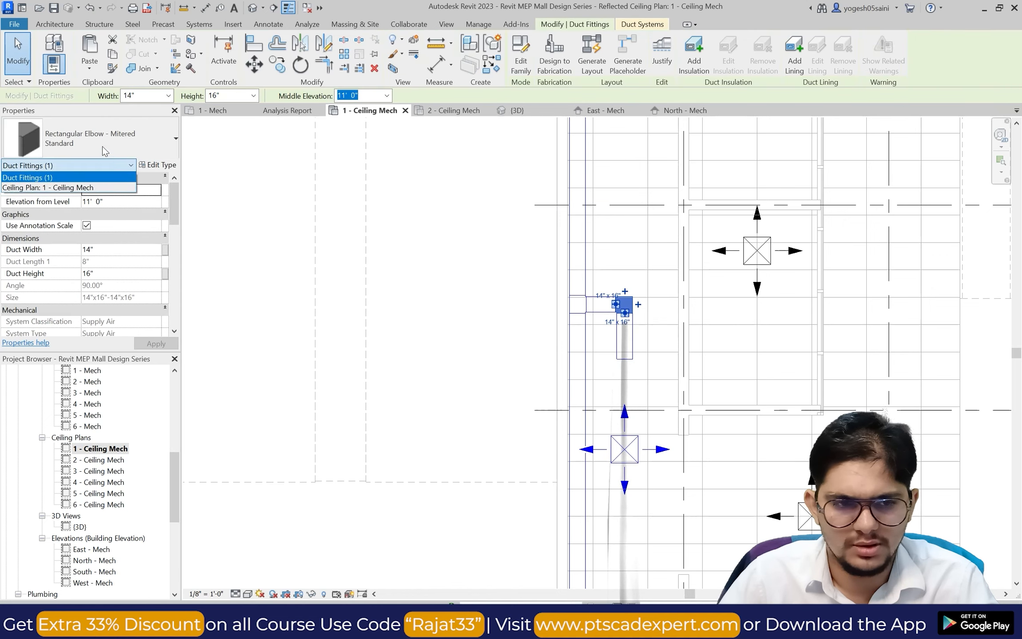
pyautogui.click(105, 174)
pyautogui.click(102, 143)
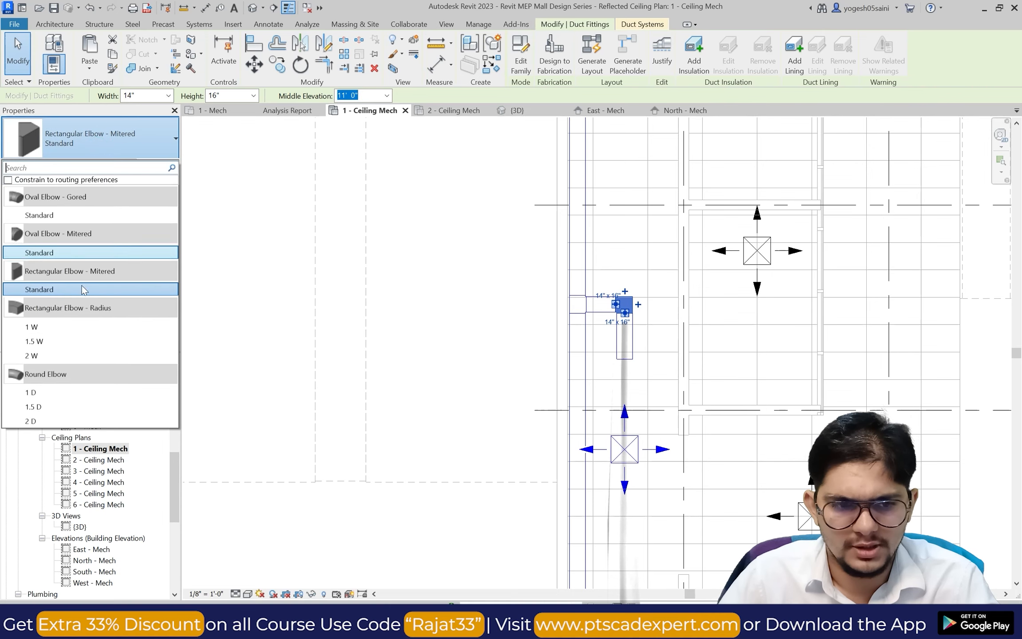
pyautogui.click(68, 327)
pyautogui.click(409, 312)
# Change the mitered elbow where the long corridor duct leaves the upper tee to Rectangular Elbow - Radius 1 W.
pyautogui.scroll(-3, 391, 354)
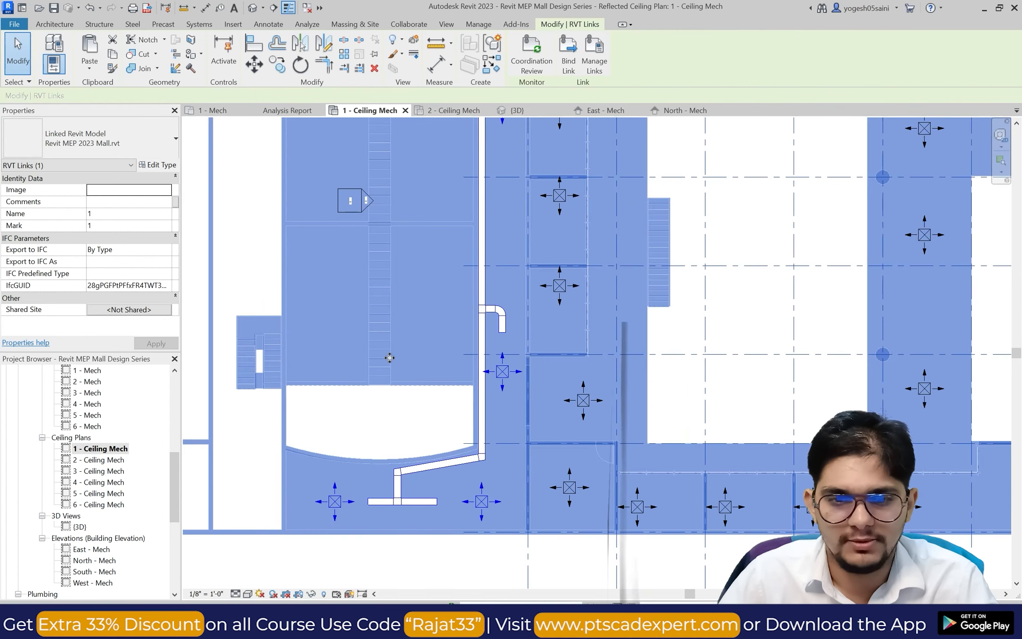
pyautogui.scroll(-3, 382, 416)
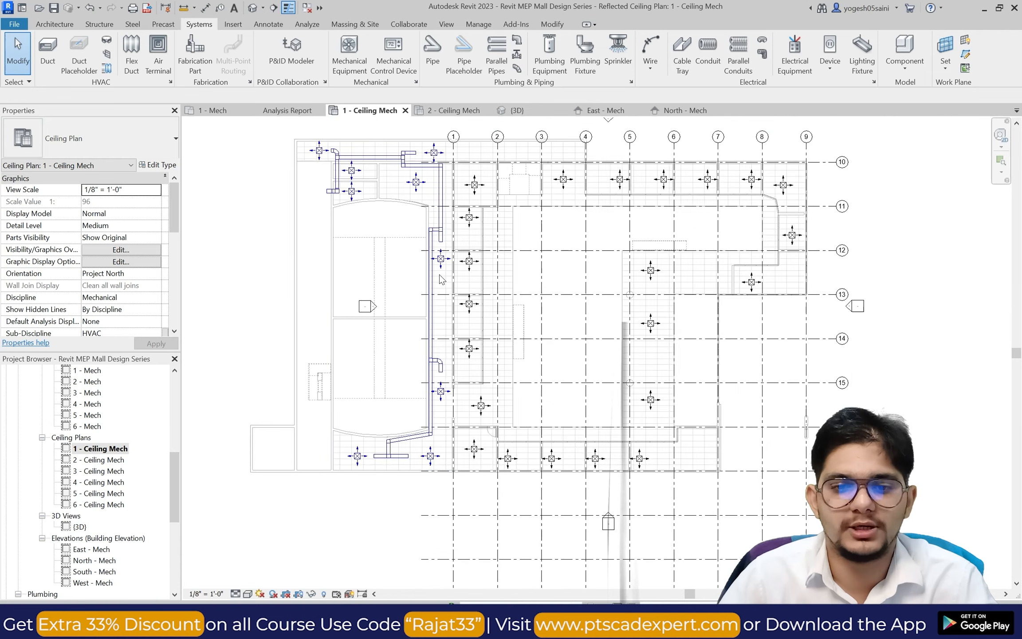
pyautogui.scroll(5, 432, 209)
pyautogui.scroll(4, 432, 195)
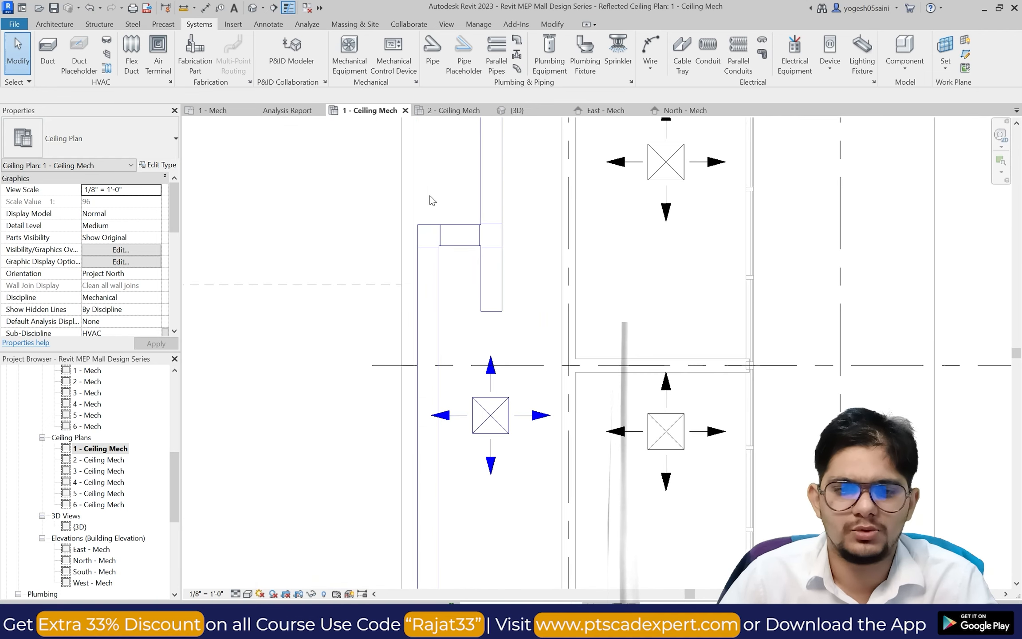
pyautogui.click(426, 230)
pyautogui.click(129, 141)
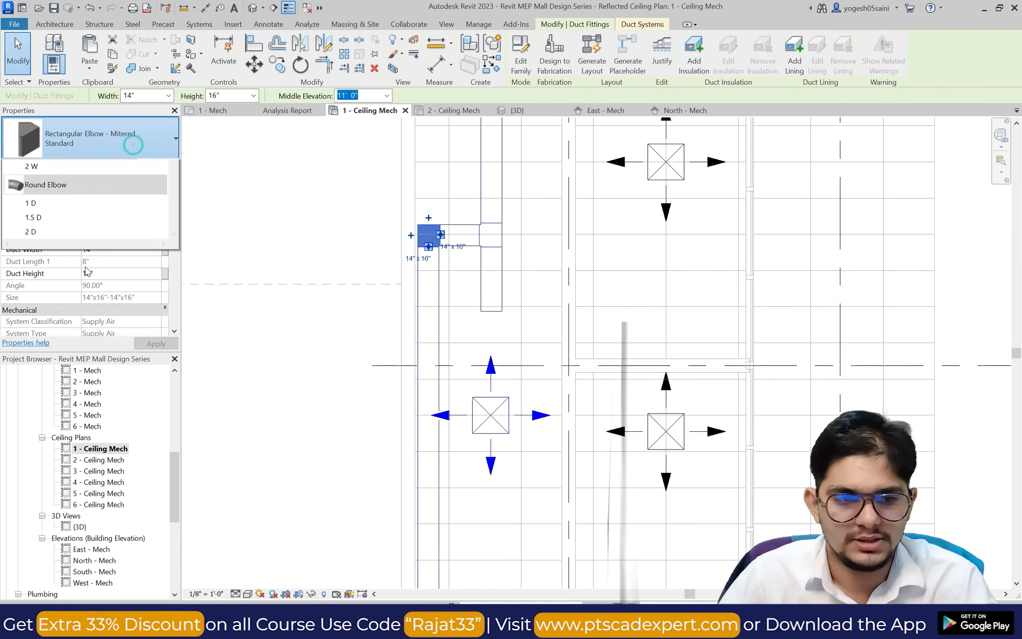
pyautogui.click(64, 340)
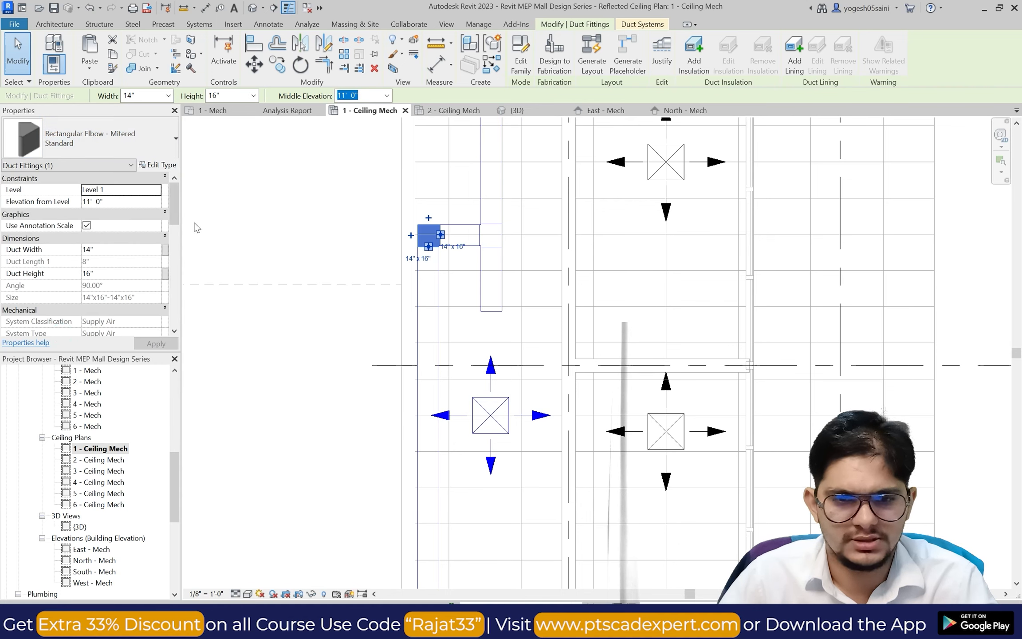
pyautogui.click(266, 259)
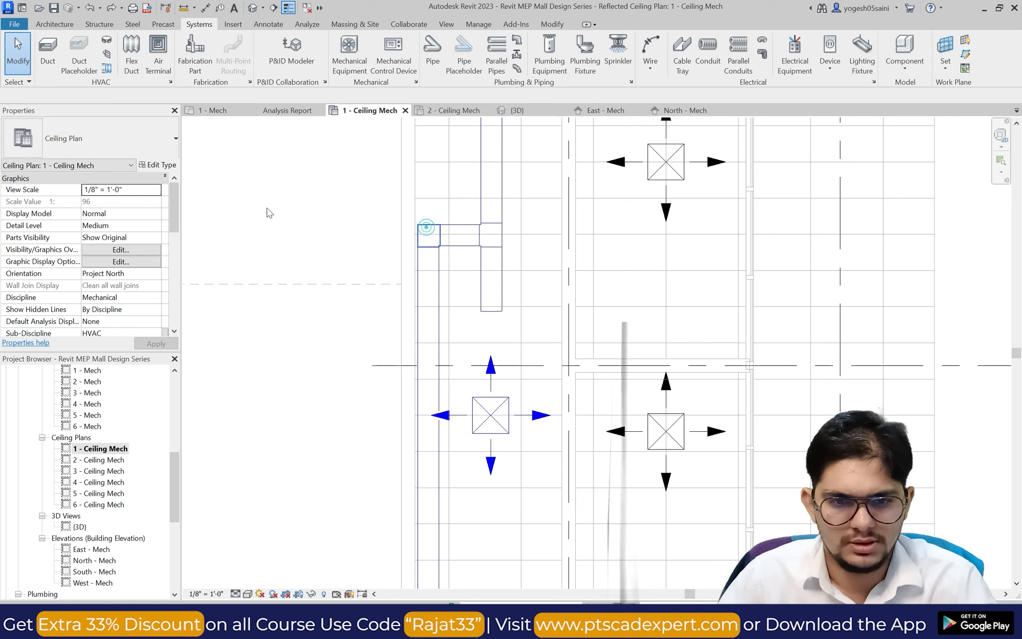
pyautogui.click(64, 133)
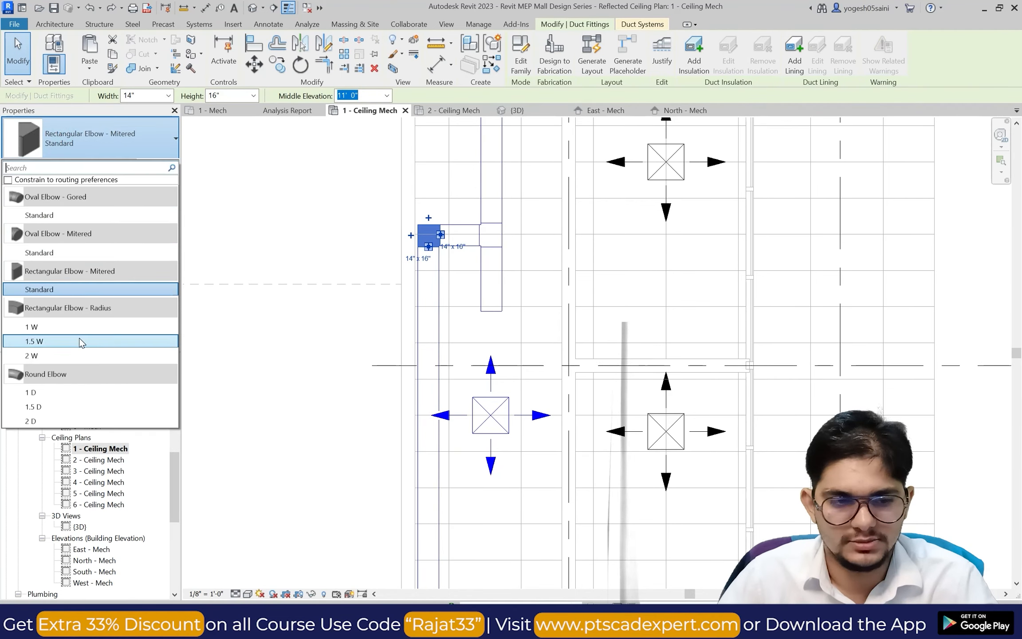
pyautogui.click(75, 326)
pyautogui.click(288, 323)
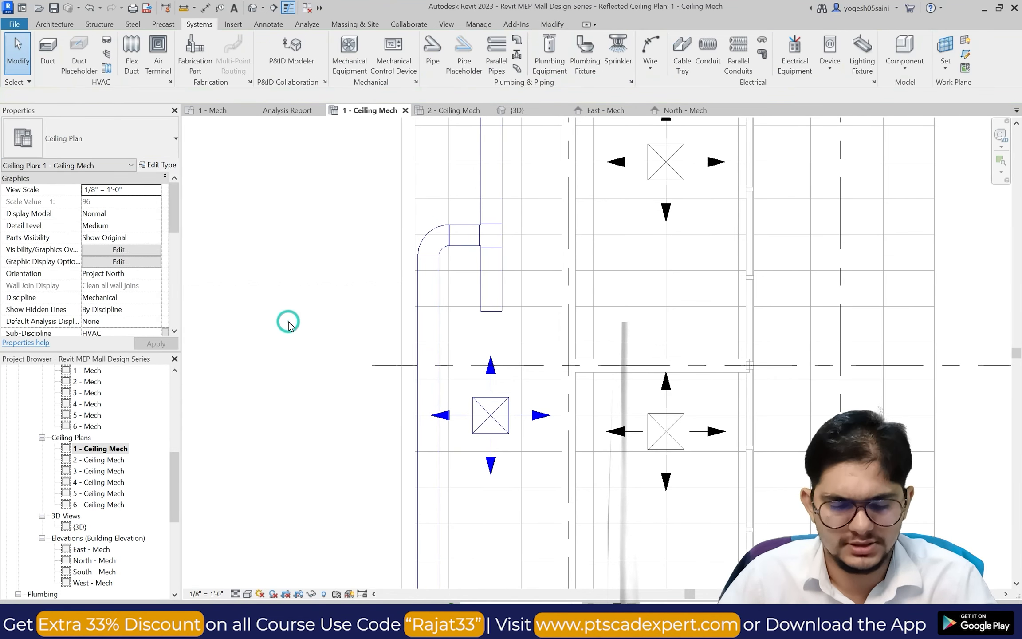
# Draw a 14" x 16" branch about 2' 4" long from the vertical duct toward the diffuser in the room above the curved wall.
pyautogui.scroll(-5, 288, 317)
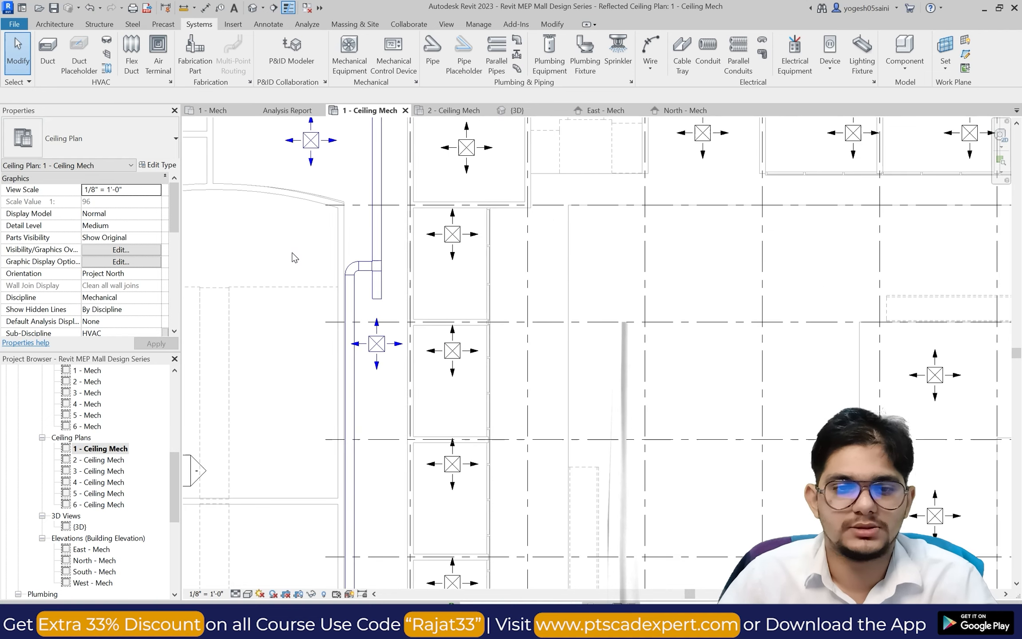
pyautogui.scroll(-2, 239, 182)
pyautogui.scroll(6, 278, 173)
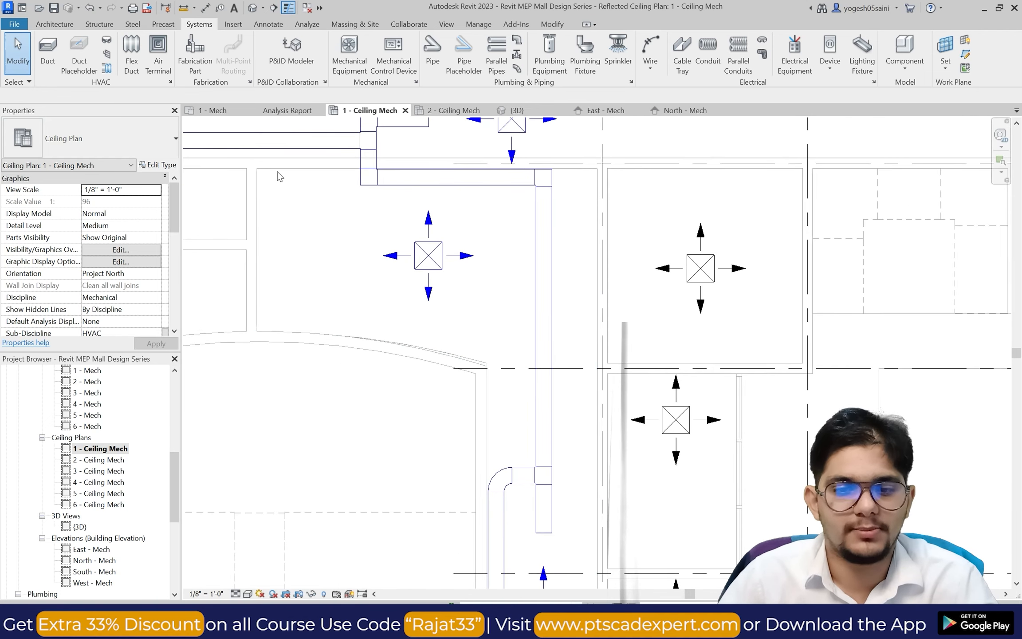
pyautogui.click(48, 49)
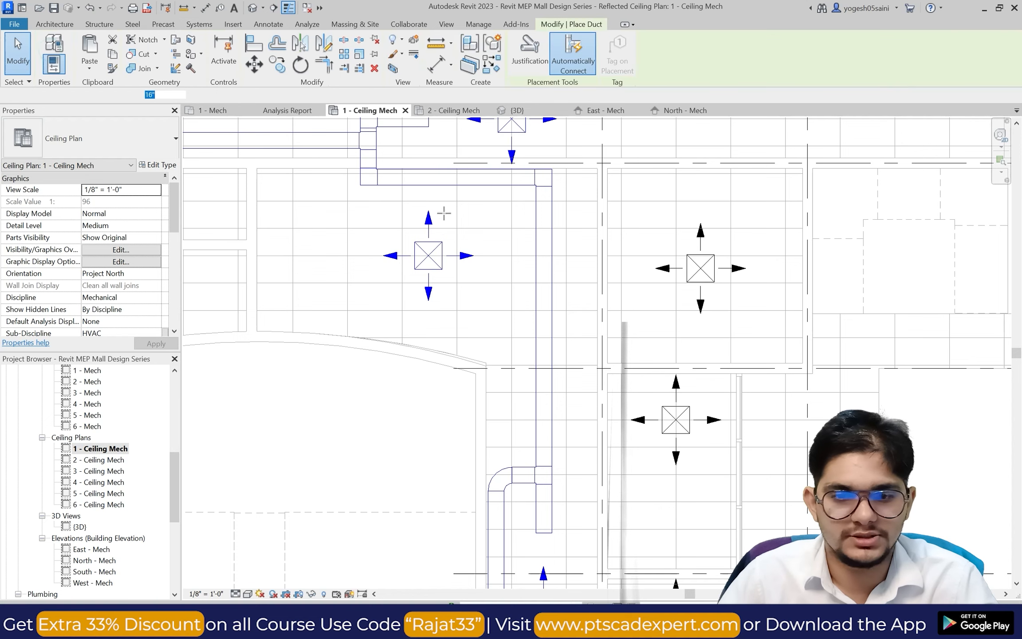
pyautogui.scroll(2, 439, 211)
pyautogui.click(599, 280)
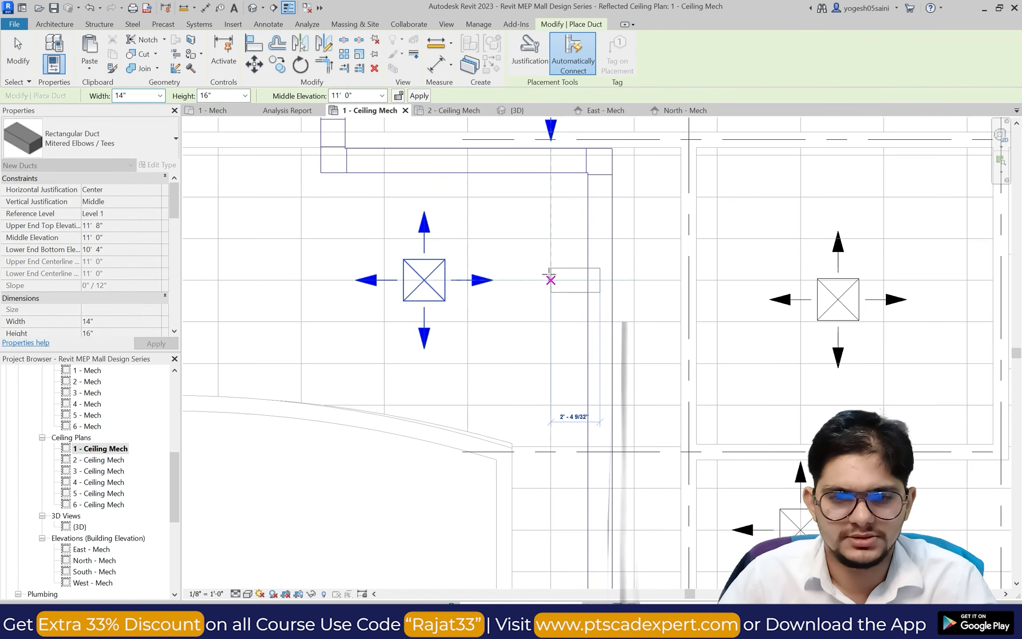
pyautogui.click(550, 279)
pyautogui.press('Escape')
pyautogui.press('Escape')
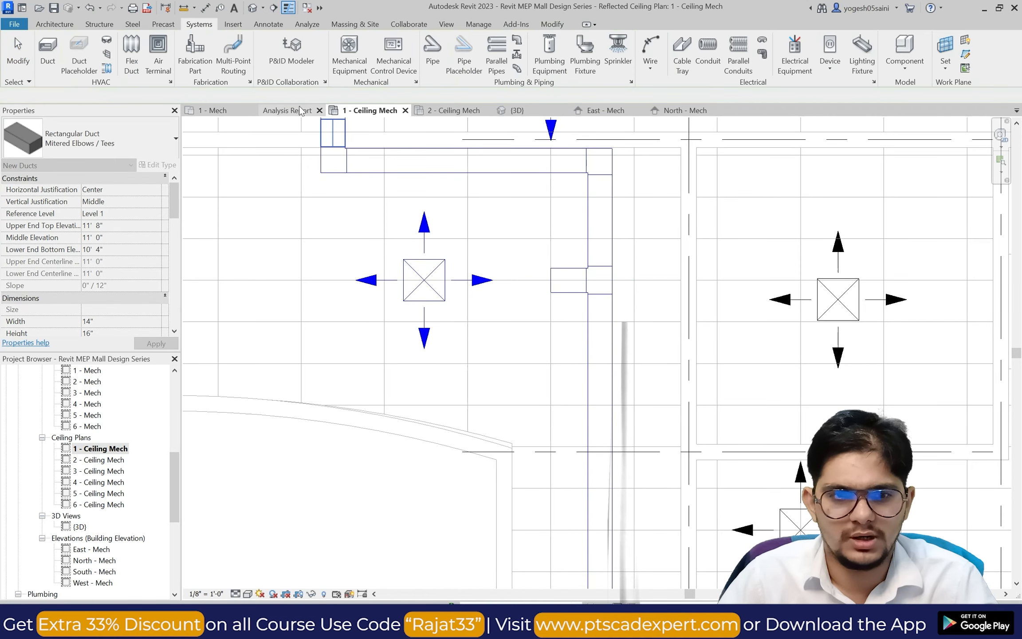
# Inspect the mitered elbow and adjoining vertical duct beside the lower of the two small rooms' diffusers.
pyautogui.scroll(-5, 280, 133)
pyautogui.scroll(4, 264, 195)
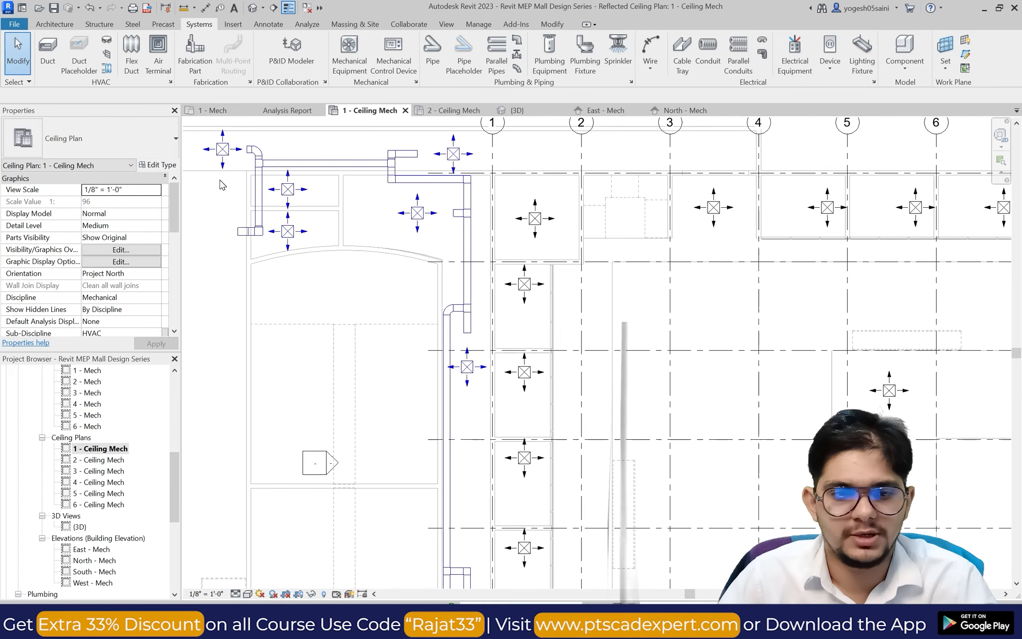
pyautogui.scroll(3, 275, 235)
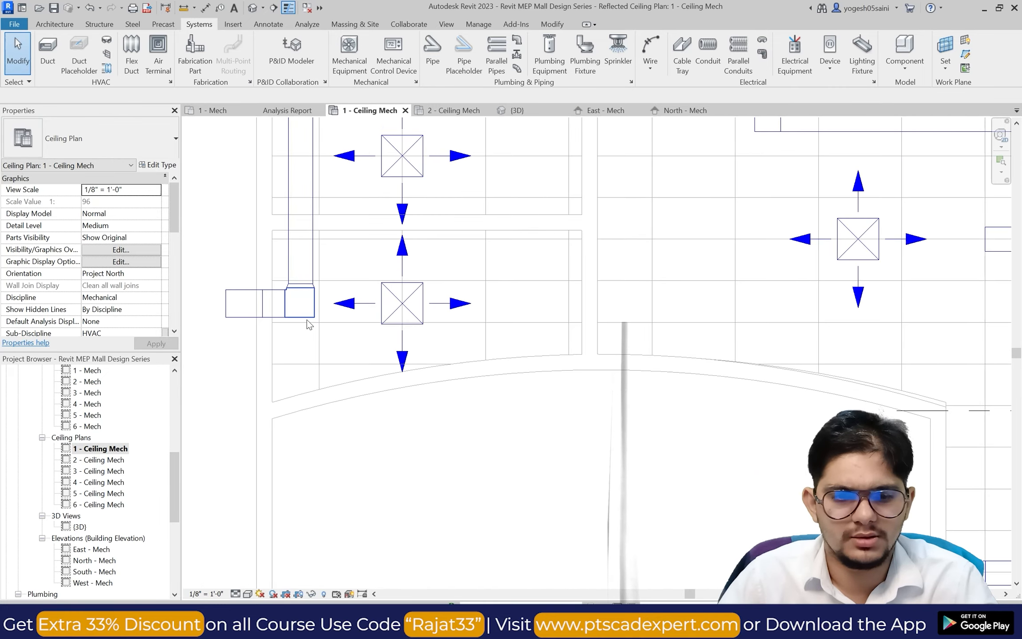
pyautogui.click(299, 316)
pyautogui.scroll(1, 297, 313)
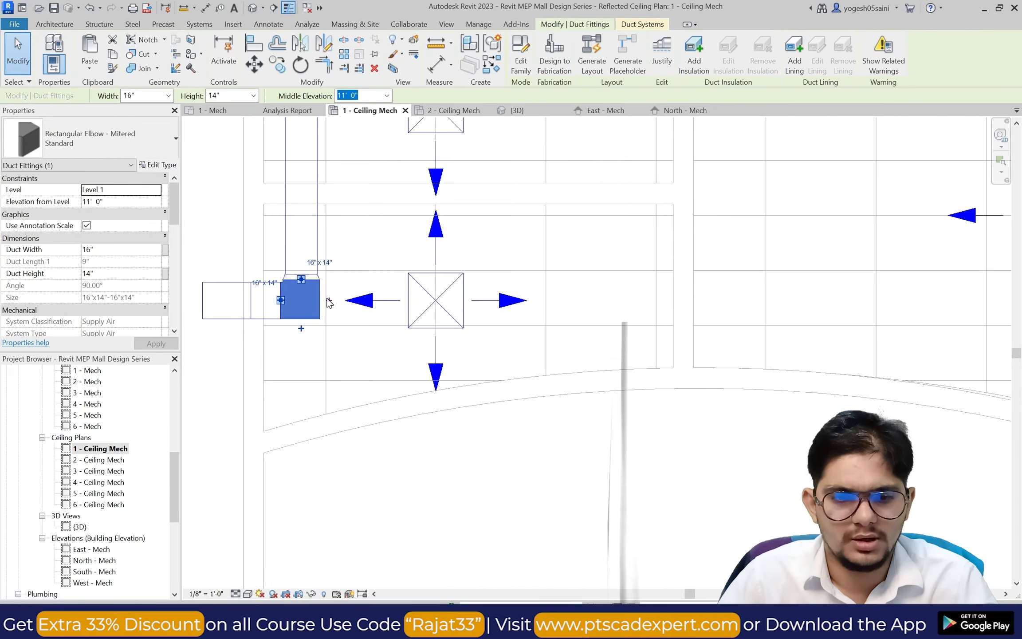
pyautogui.click(317, 210)
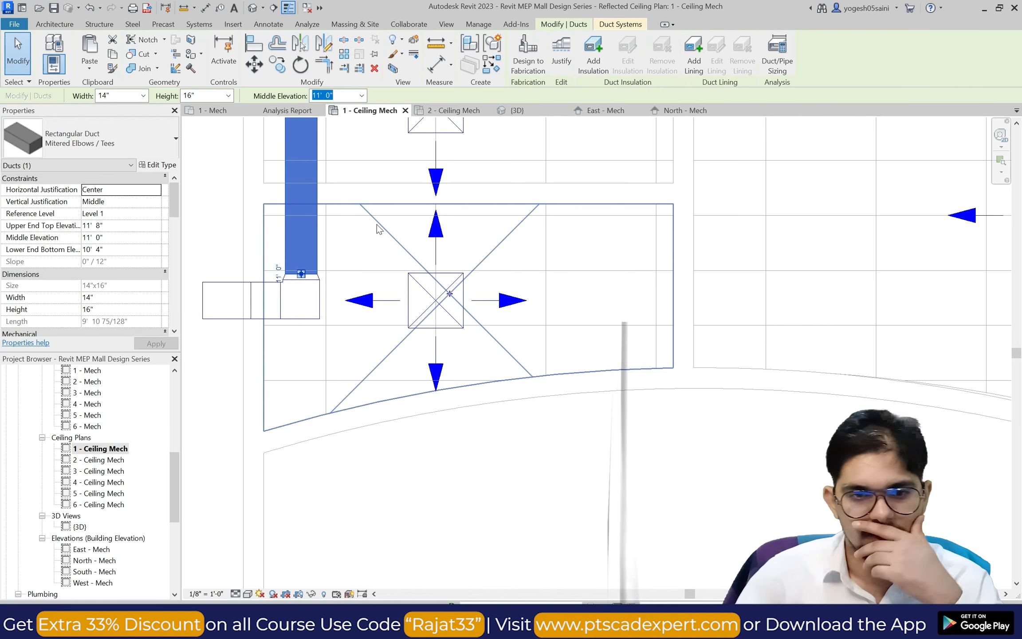
pyautogui.scroll(1, 318, 283)
pyautogui.click(320, 278)
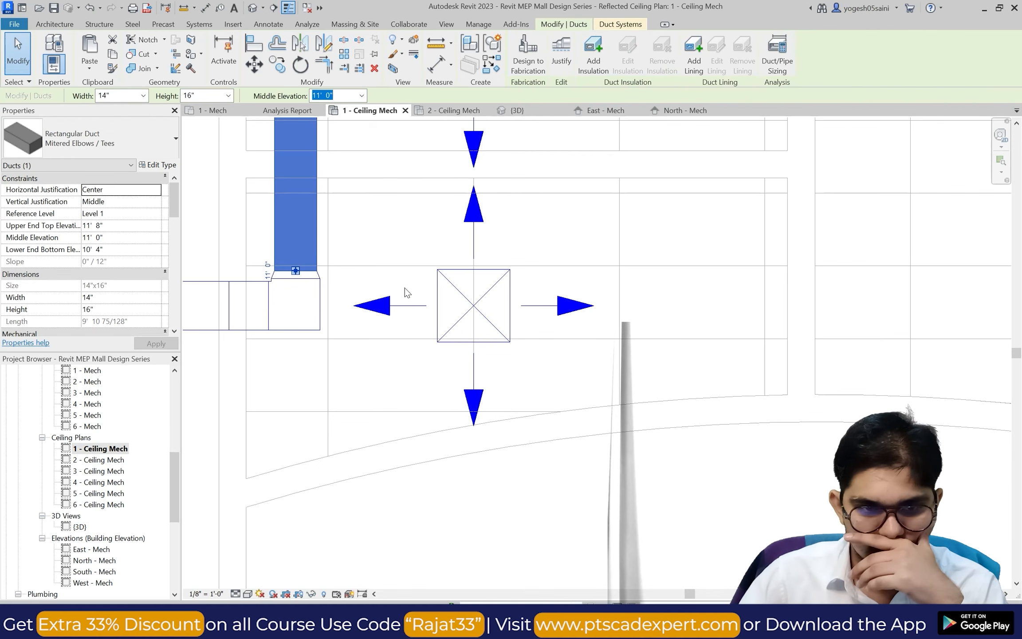
pyautogui.click(604, 470)
pyautogui.scroll(-4, 604, 470)
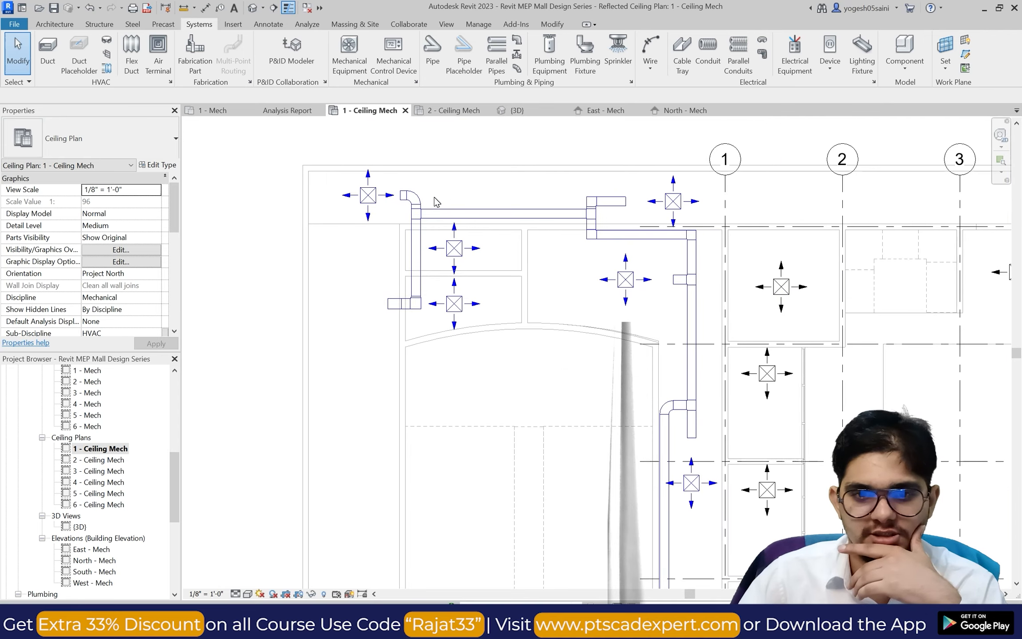
# Connect the top-left diffuser to the open end of the adjacent radius elbow's duct with 12" round flex duct.
pyautogui.scroll(1, 469, 222)
pyautogui.scroll(1, 469, 222)
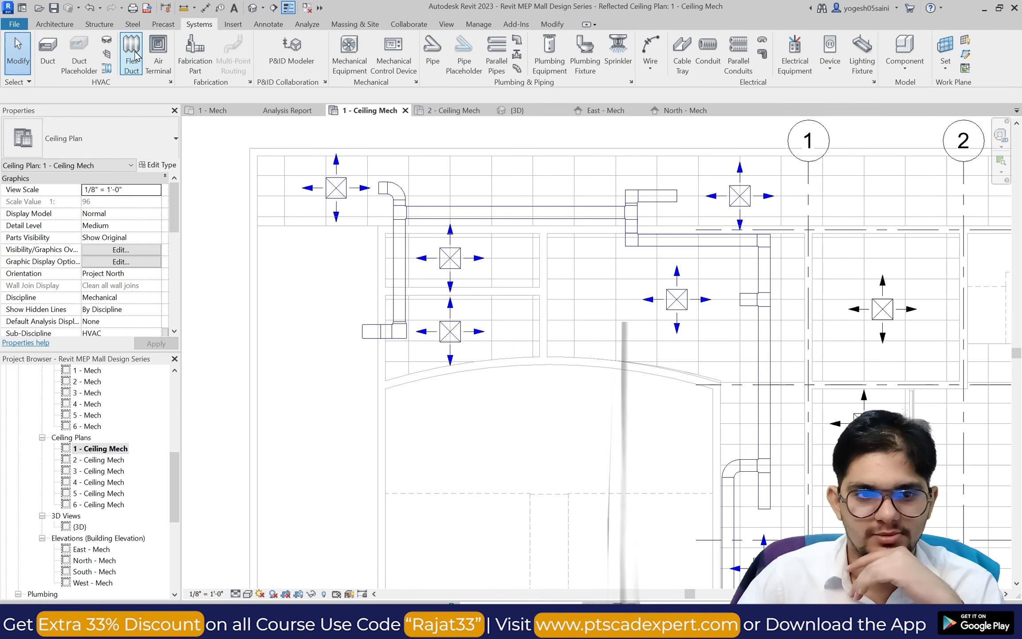
pyautogui.scroll(2, 334, 176)
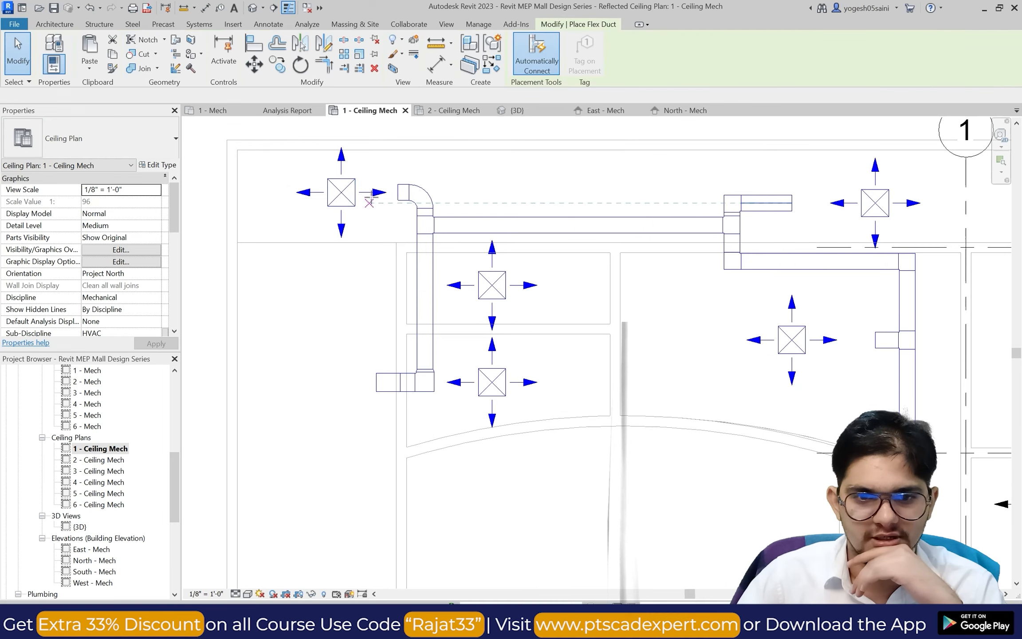
pyautogui.click(336, 194)
pyautogui.scroll(-3, 397, 285)
pyautogui.scroll(2, 615, 270)
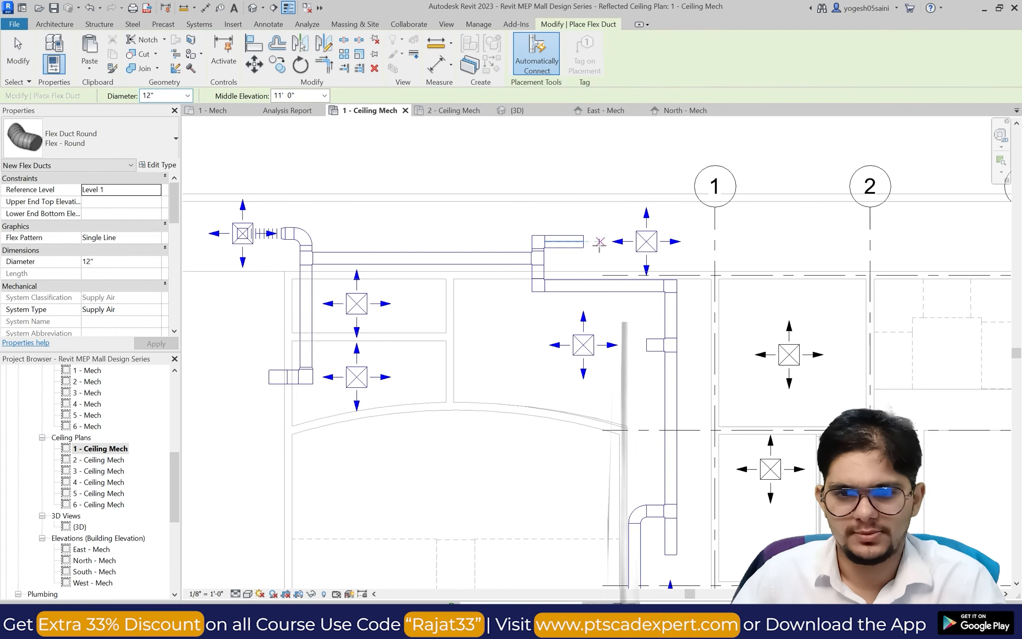
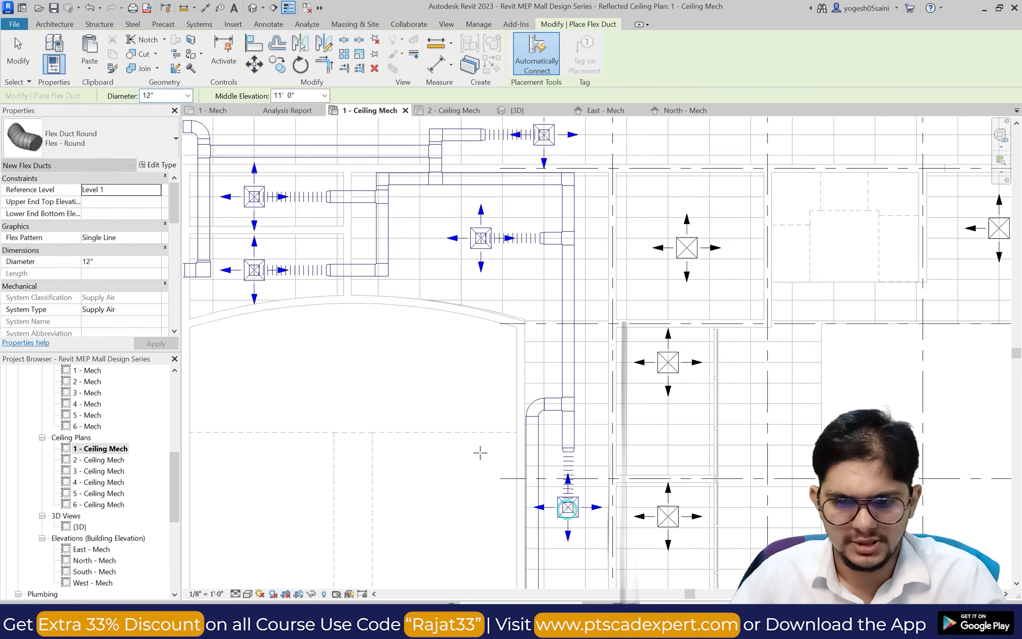
# Connect the lowest corridor diffuser and both bottom-row diffusers to their open branch ends with 12" round flex duct.
pyautogui.scroll(-6, 478, 511)
pyautogui.scroll(5, 479, 512)
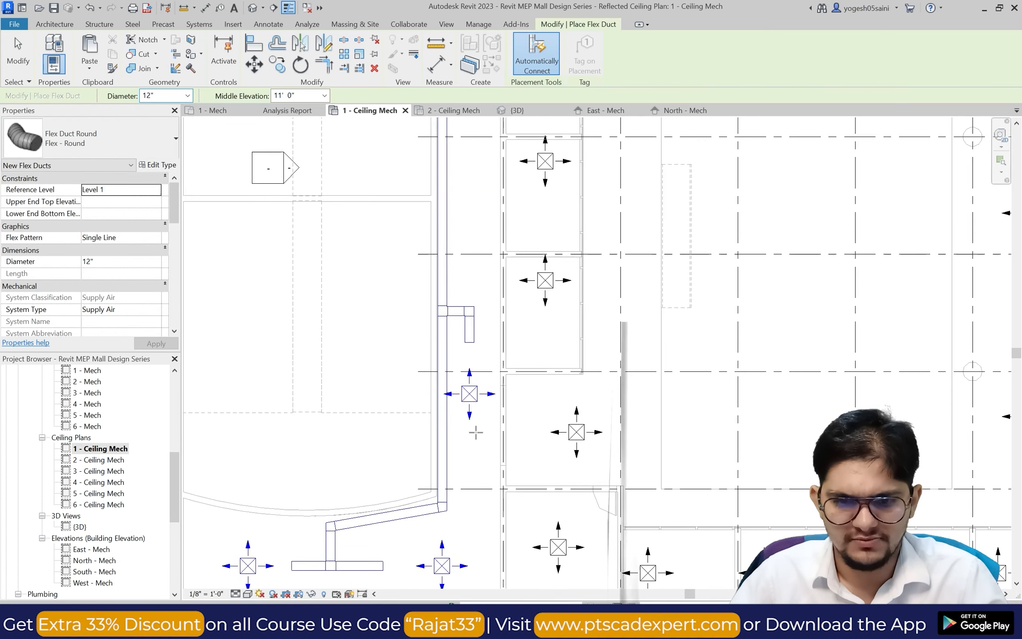
pyautogui.scroll(-5, 469, 355)
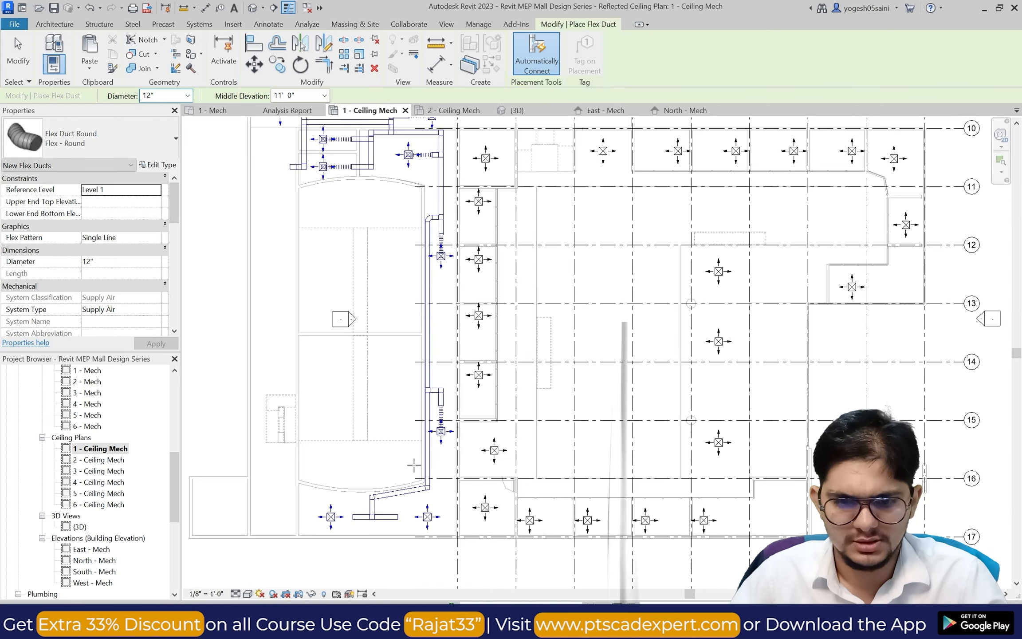
pyautogui.scroll(6, 391, 510)
pyautogui.click(377, 473)
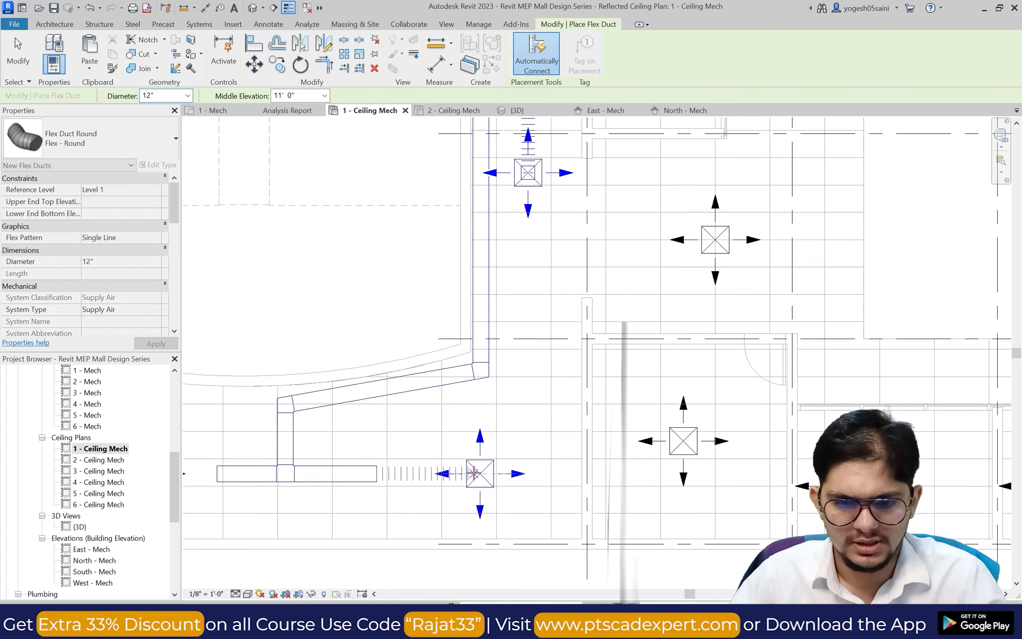
pyautogui.click(479, 473)
pyautogui.moveTo(506, 441); pyautogui.dragTo(644, 423, button='middle')
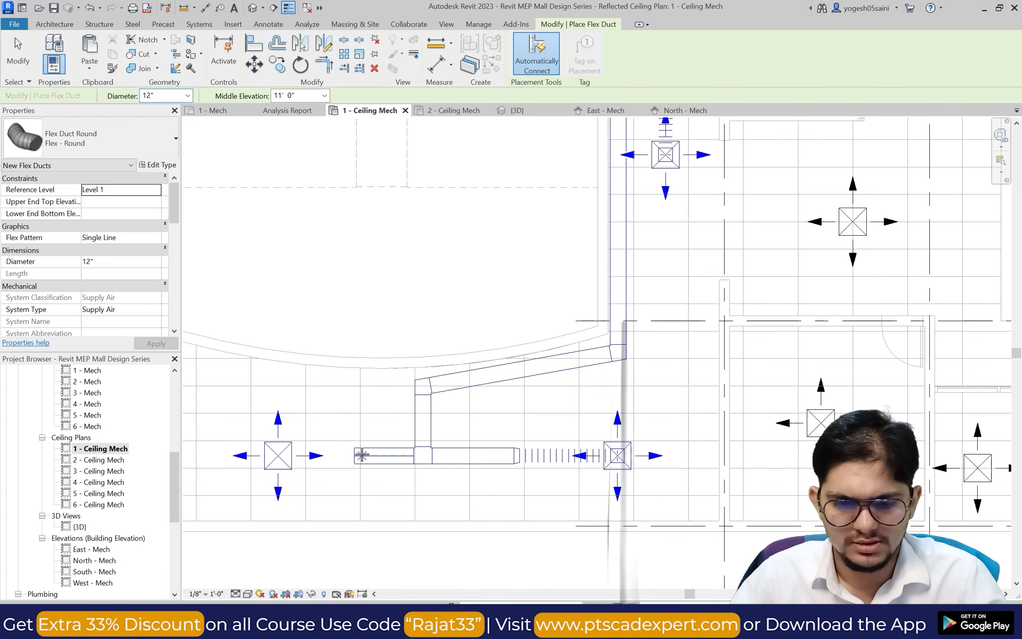
pyautogui.click(355, 456)
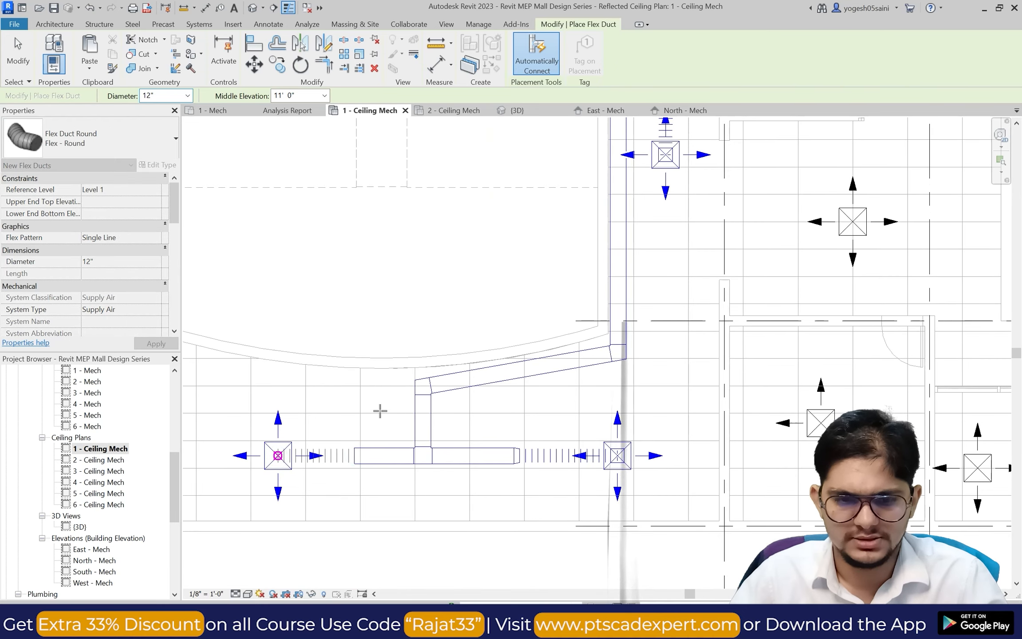
pyautogui.scroll(-5, 380, 411)
pyautogui.press('Escape')
pyautogui.press('Escape')
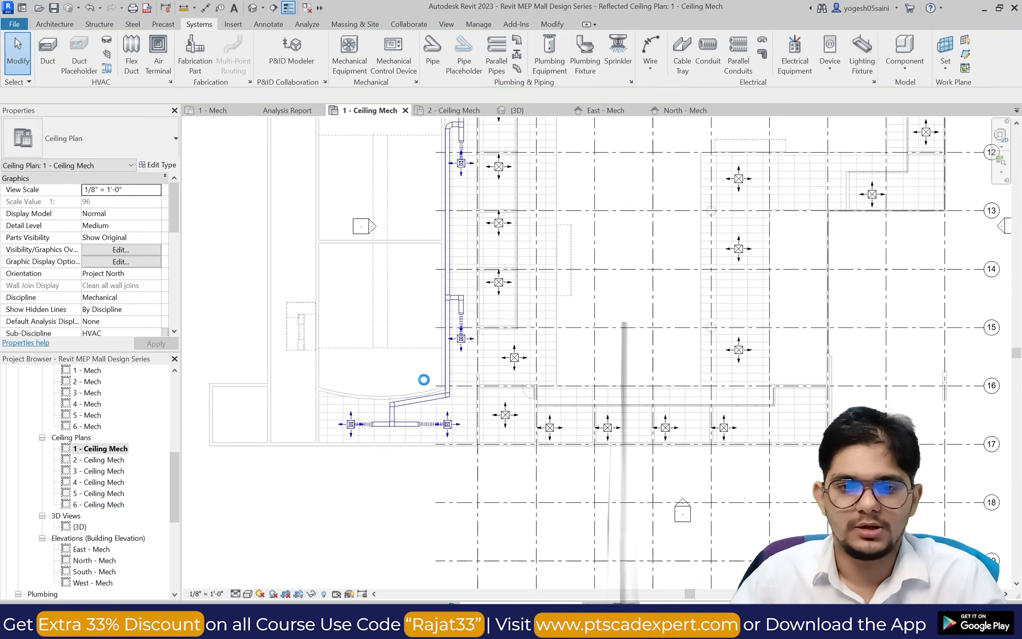
# Open the 3D view and turn the model to a straight-on view of the ductwork from the back.
pyautogui.scroll(-5, 431, 373)
pyautogui.scroll(4, 463, 322)
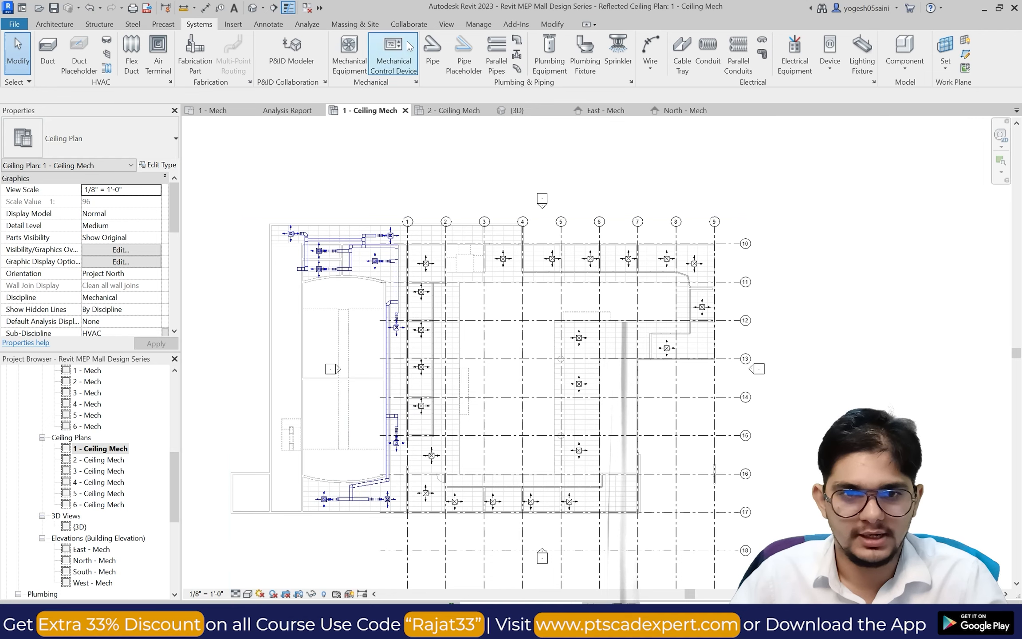
pyautogui.click(447, 24)
pyautogui.click(372, 47)
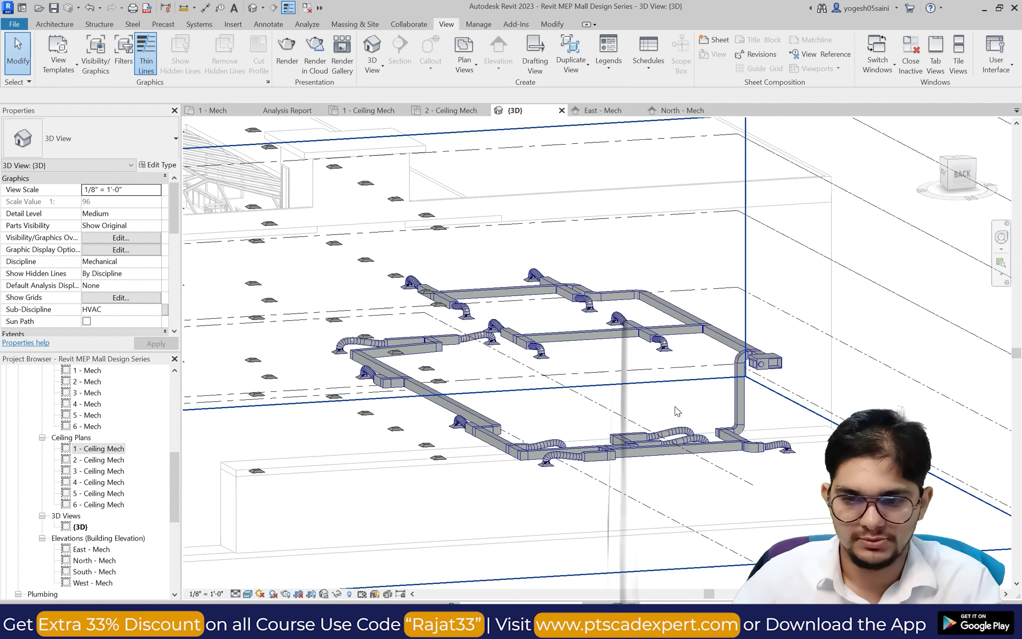
pyautogui.scroll(2, 652, 412)
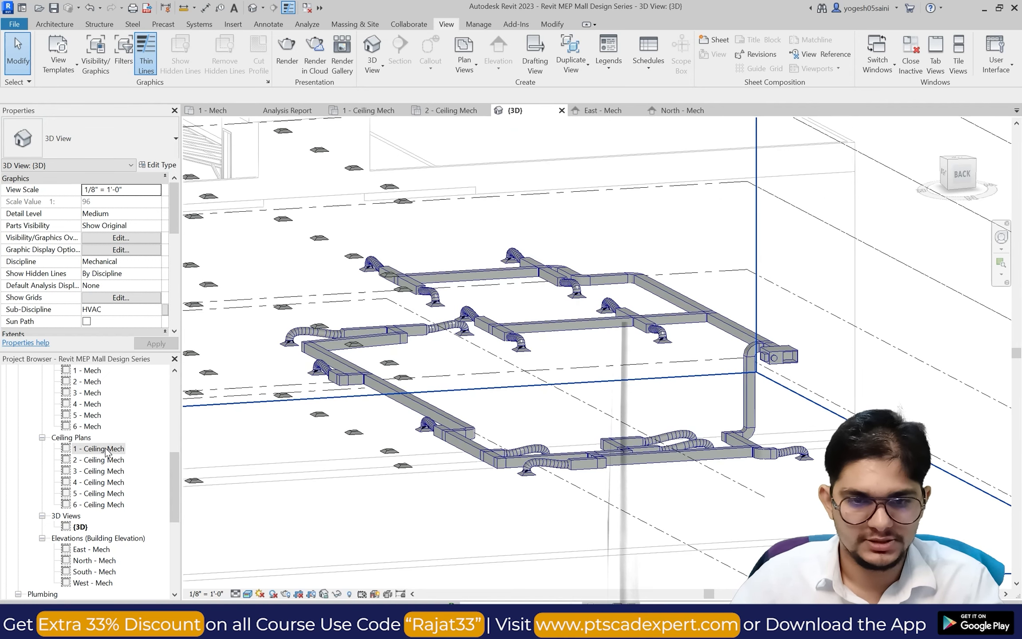
pyautogui.scroll(-2, 563, 390)
pyautogui.click(1001, 238)
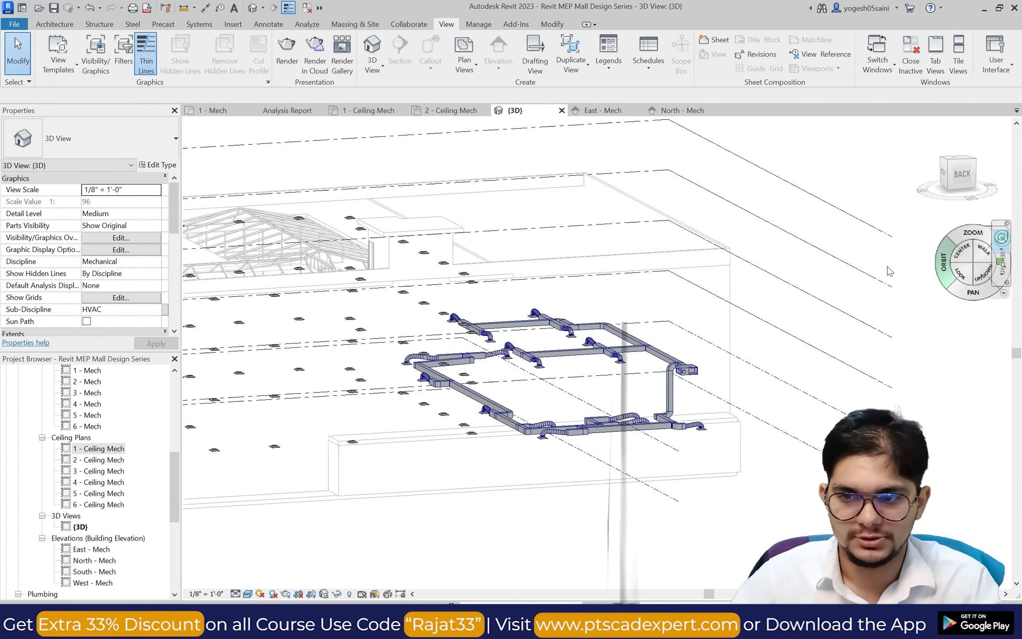
pyautogui.moveTo(788, 294); pyautogui.dragTo(734, 284)
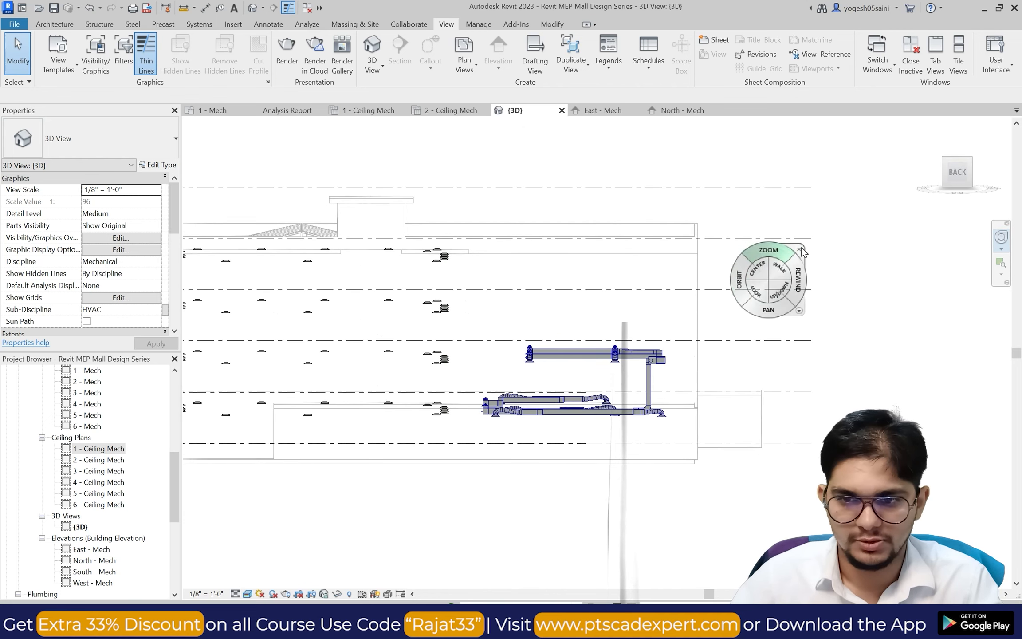
pyautogui.click(801, 249)
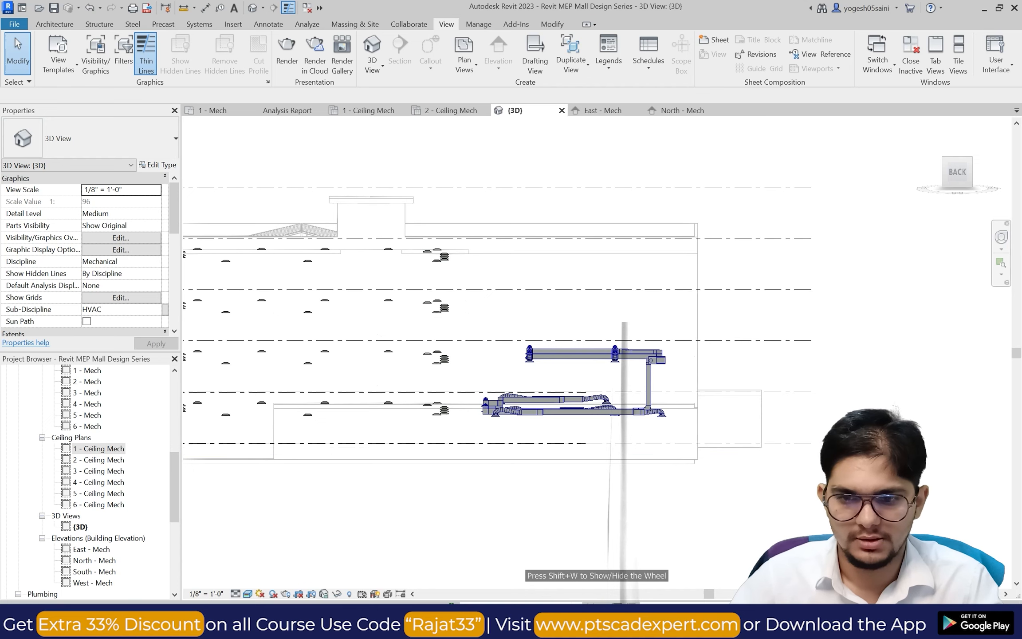
# Select the complete two-storey duct system, filtering to Air Terminals, Duct Fittings, Ducts, Flex Ducts and Mechanical Equipment only.
pyautogui.moveTo(878, 524); pyautogui.dragTo(476, 276)
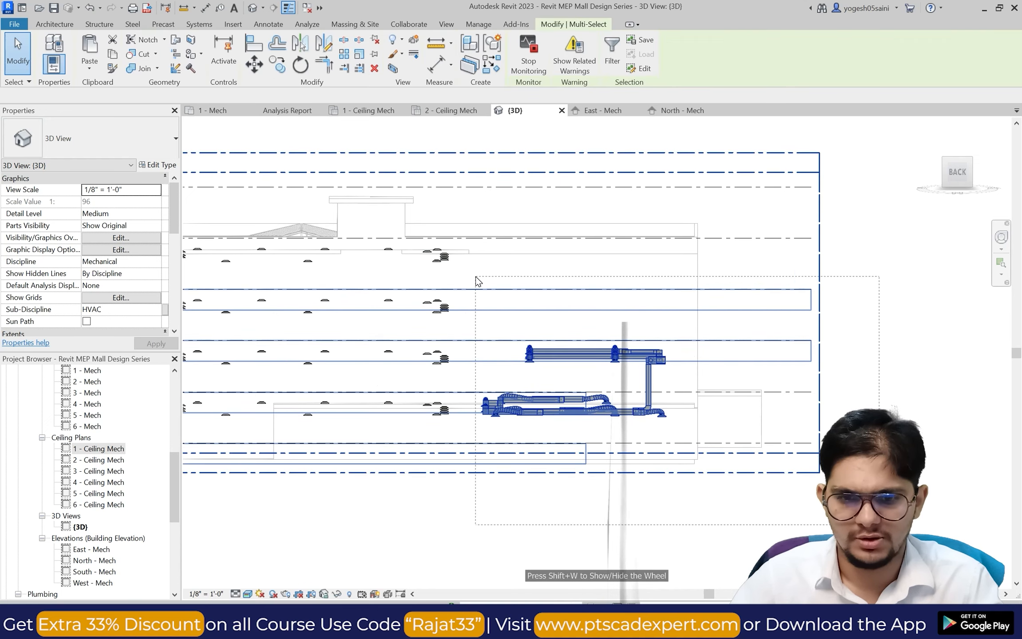
pyautogui.click(610, 53)
pyautogui.click(572, 260)
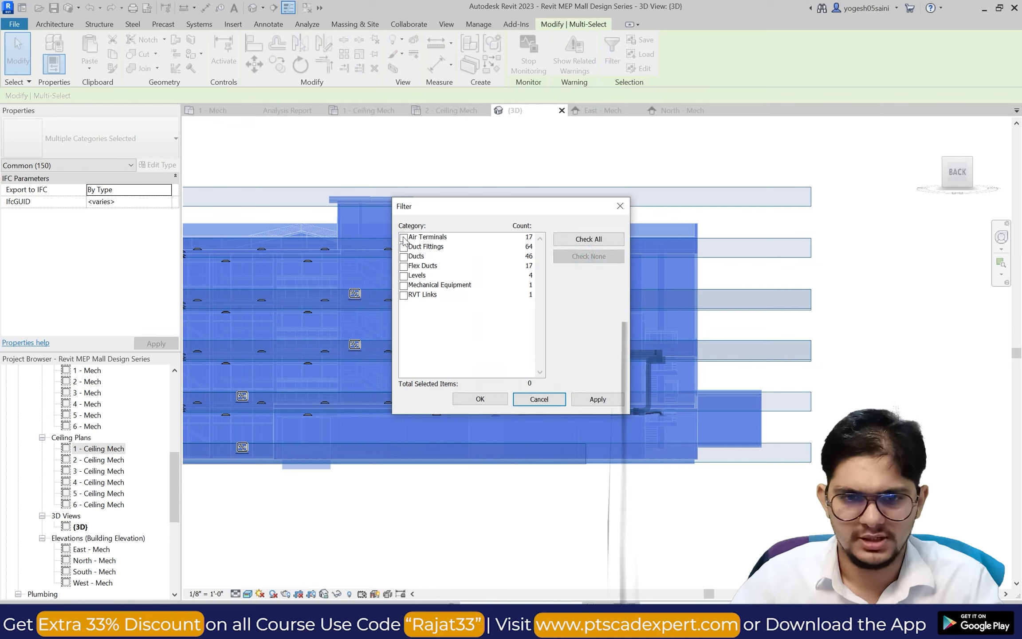
pyautogui.click(403, 237)
pyautogui.click(404, 246)
pyautogui.click(403, 256)
pyautogui.click(403, 265)
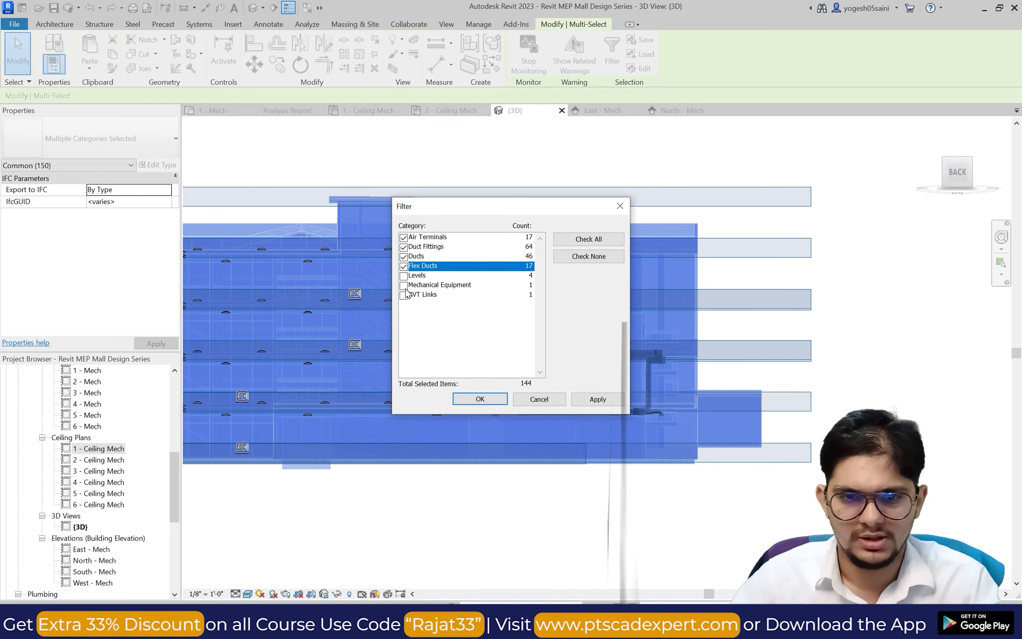
pyautogui.click(403, 285)
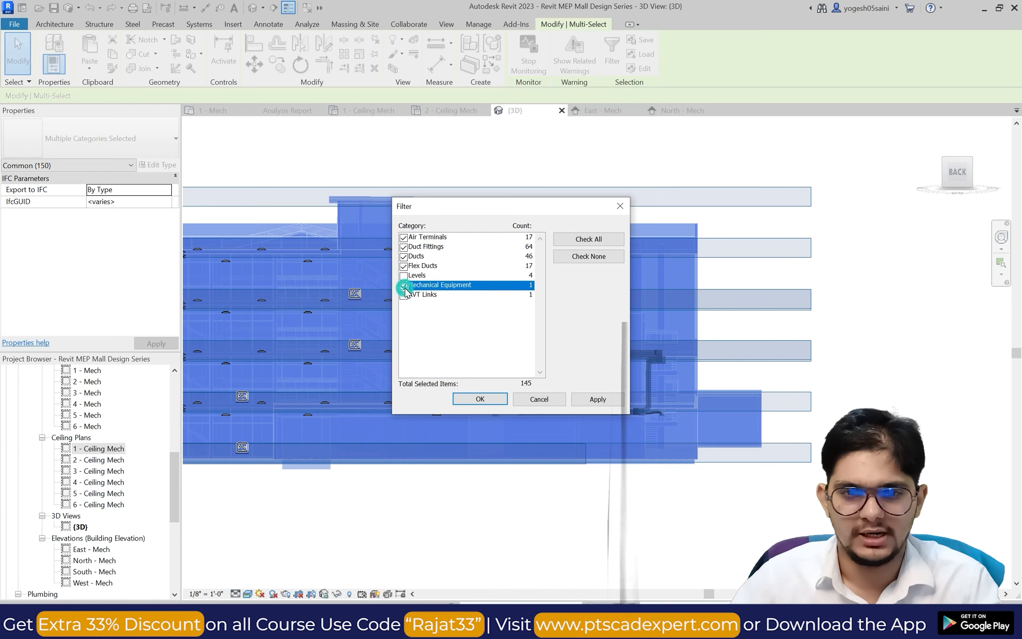
pyautogui.click(594, 400)
pyautogui.click(480, 398)
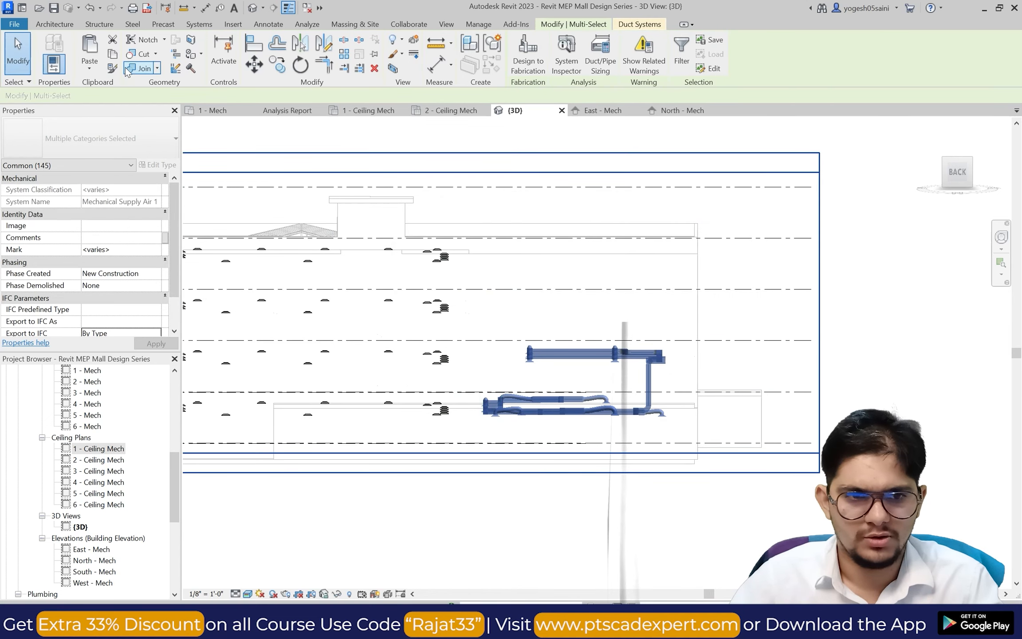
# Paste a copy of the selected duct system aligned to Level 3 and clear the selection.
pyautogui.click(90, 68)
pyautogui.click(128, 108)
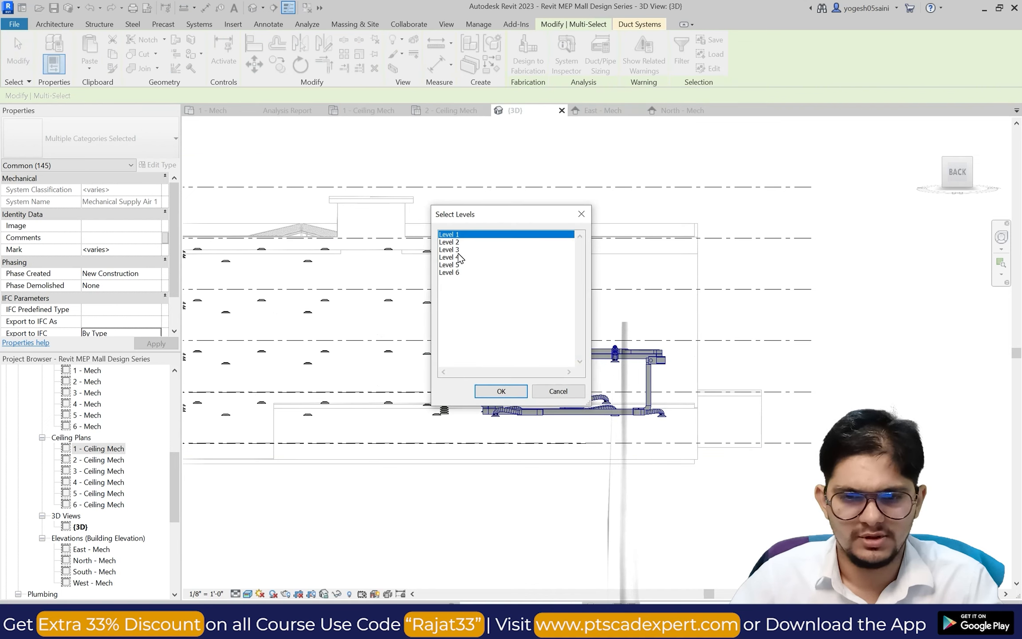
pyautogui.click(458, 252)
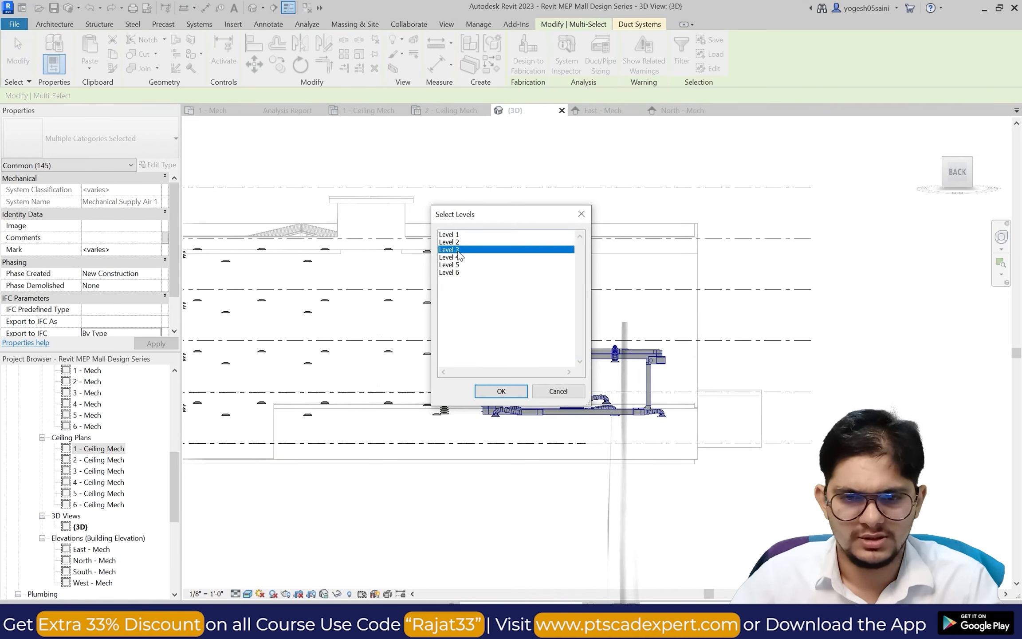
pyautogui.click(506, 391)
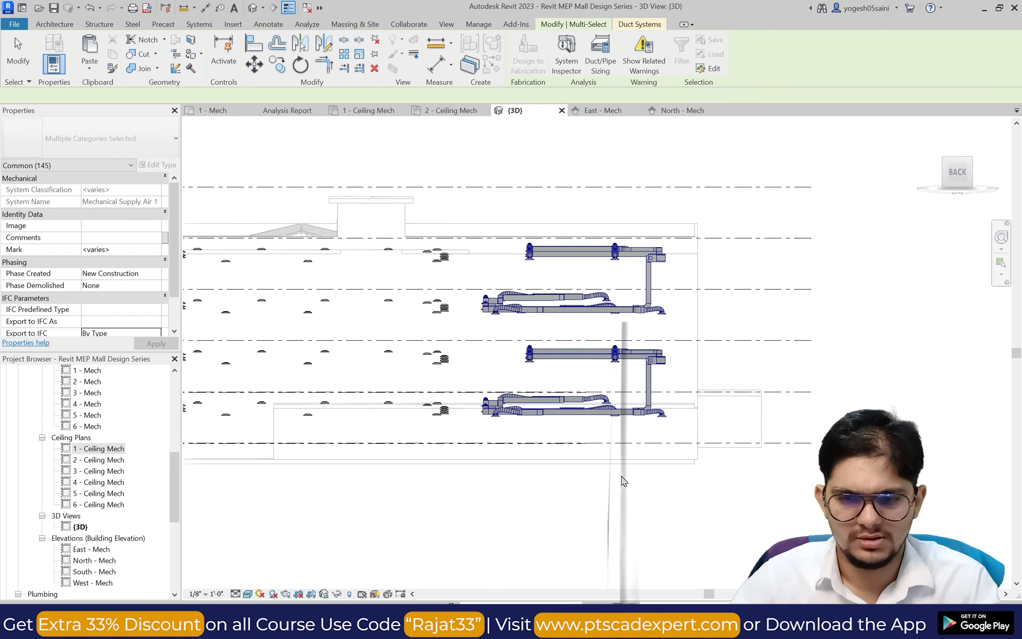
pyautogui.click(621, 477)
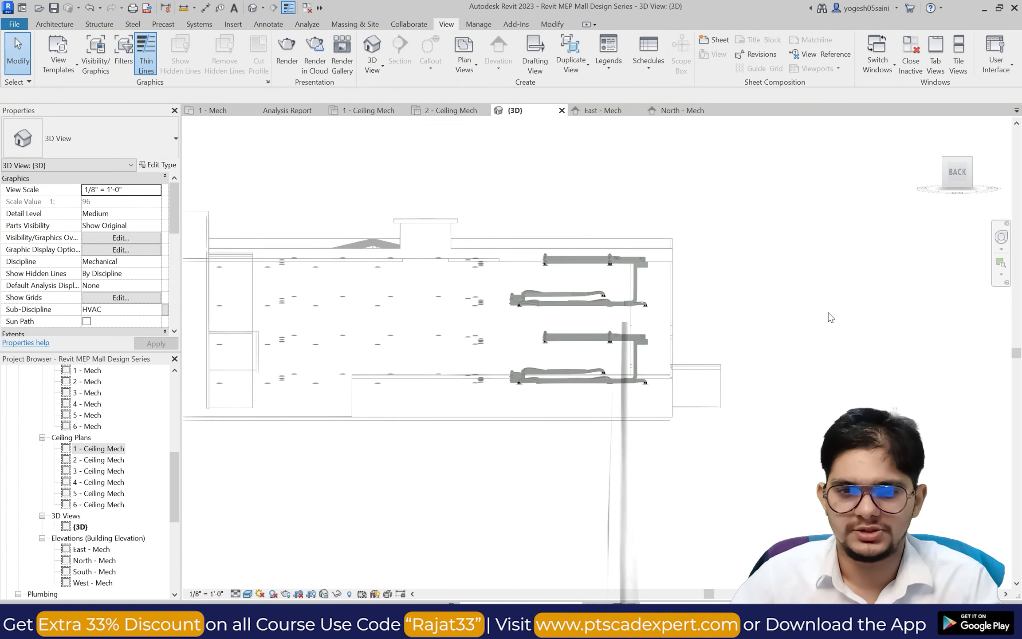
# Examine the original and copied duct systems together in an angled 3D view.
pyautogui.click(1006, 238)
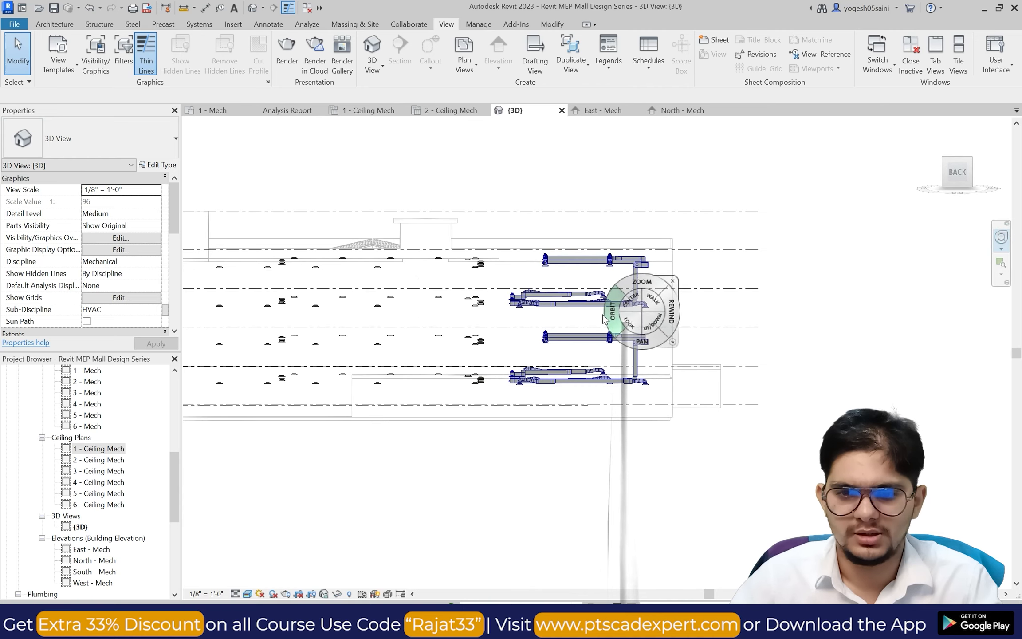
pyautogui.moveTo(602, 313); pyautogui.dragTo(683, 339)
pyautogui.click(745, 293)
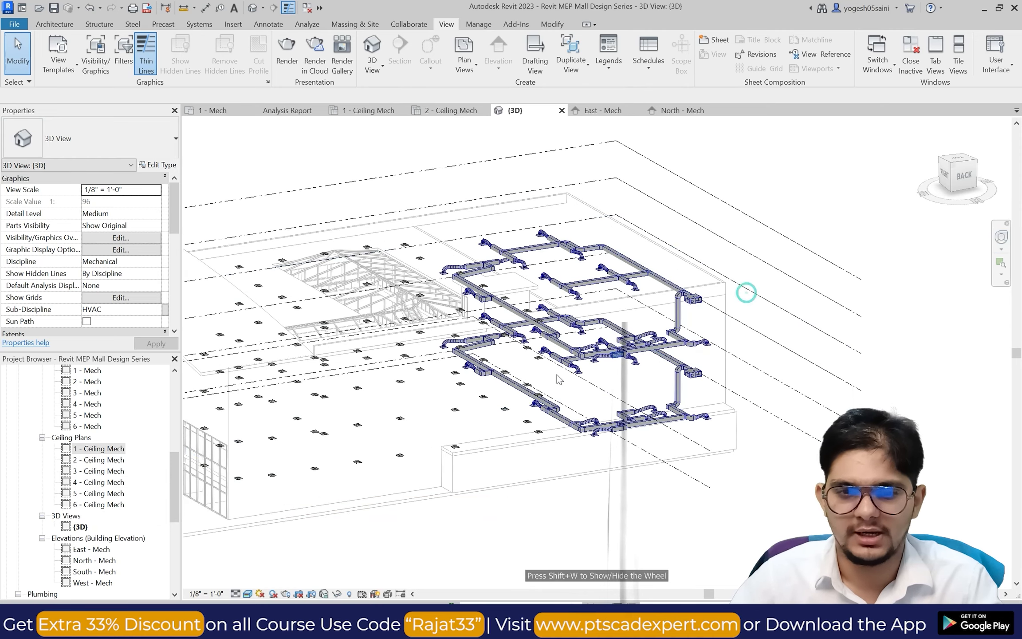
pyautogui.scroll(1, 439, 393)
pyautogui.scroll(3, 595, 358)
pyautogui.scroll(-3, 595, 361)
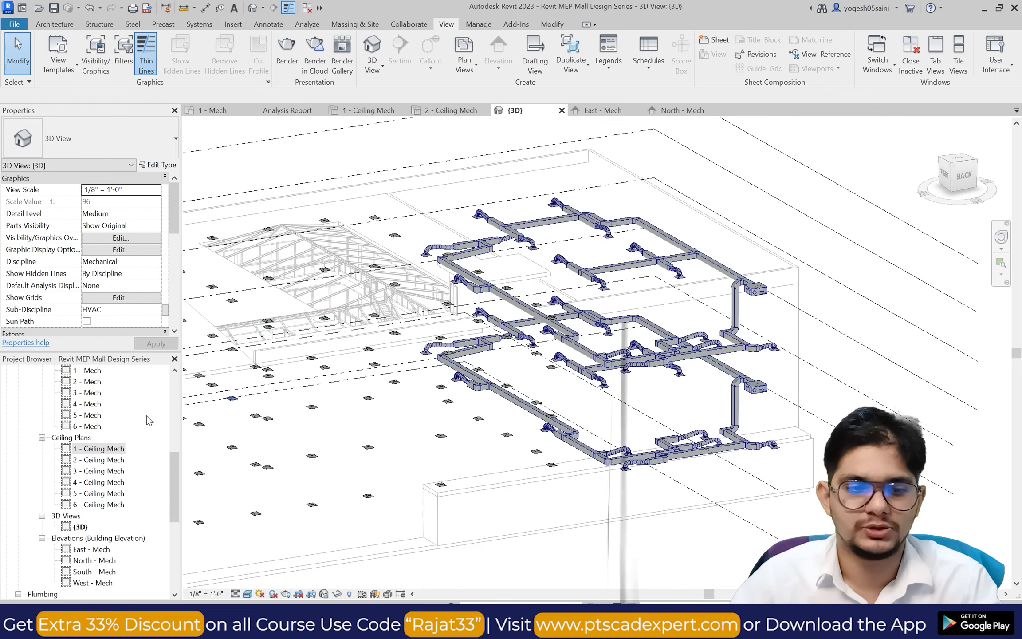
# Open the 2 - Ceiling Mech plan and bring the existing VAV unit's room at the building's upper-left corner into view.
pyautogui.doubleClick(101, 449)
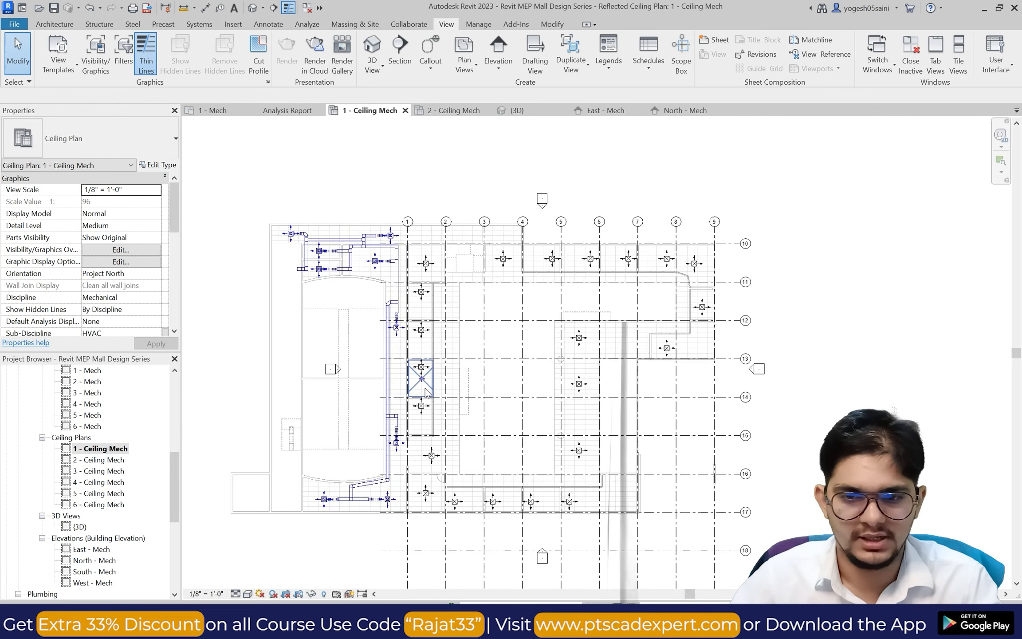
pyautogui.doubleClick(104, 460)
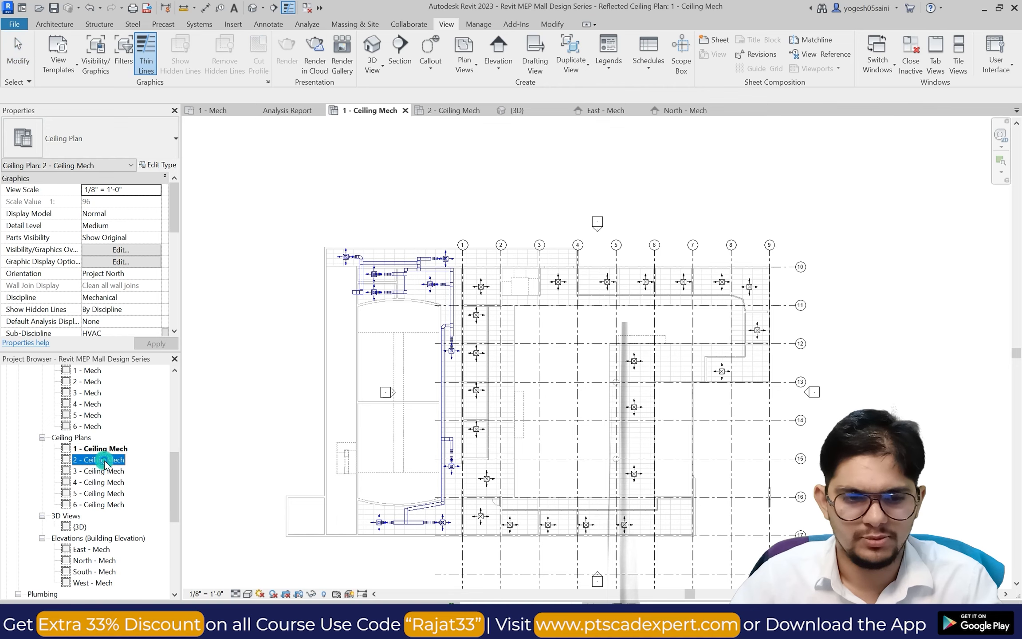
pyautogui.scroll(-3, 477, 345)
pyautogui.scroll(3, 500, 278)
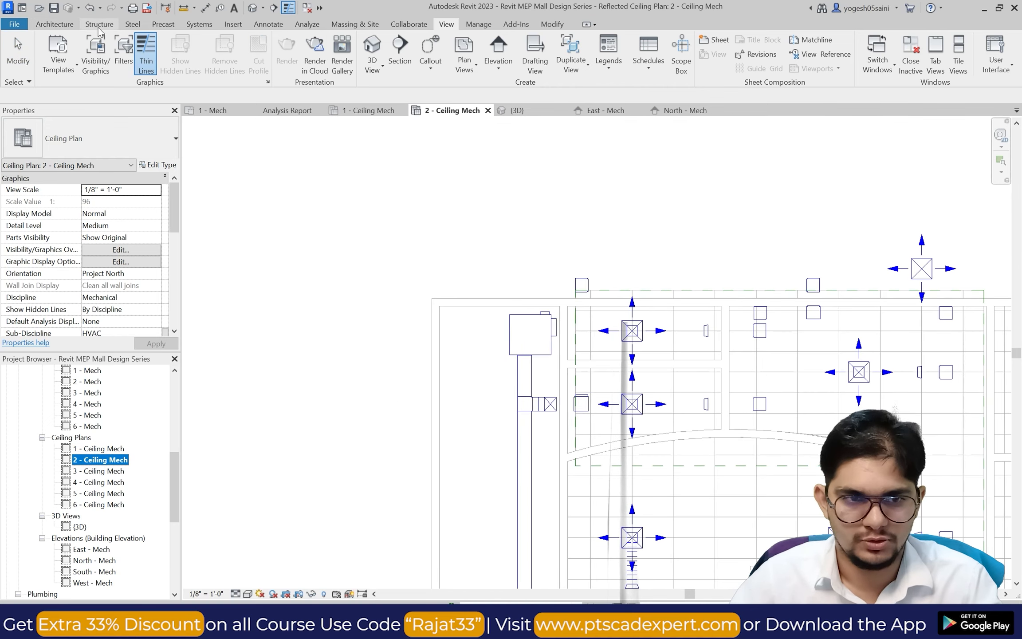
# Set up a VAV Unit - Parallel Fan Powered, Size 5 - 16 inch Inlet, at an elevation of 11' above Level 2.
pyautogui.click(205, 28)
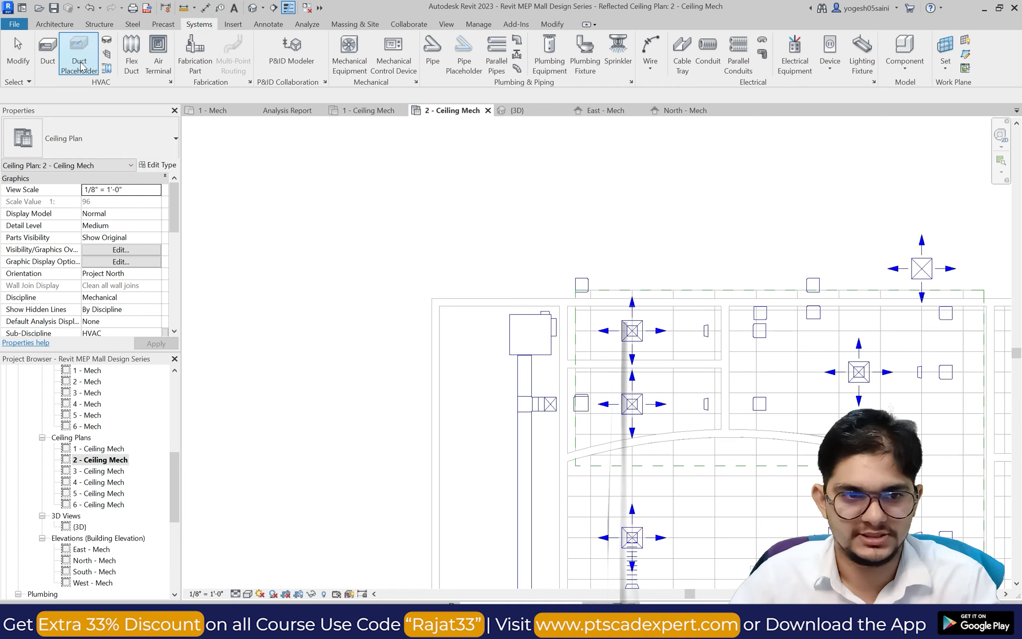
pyautogui.click(349, 52)
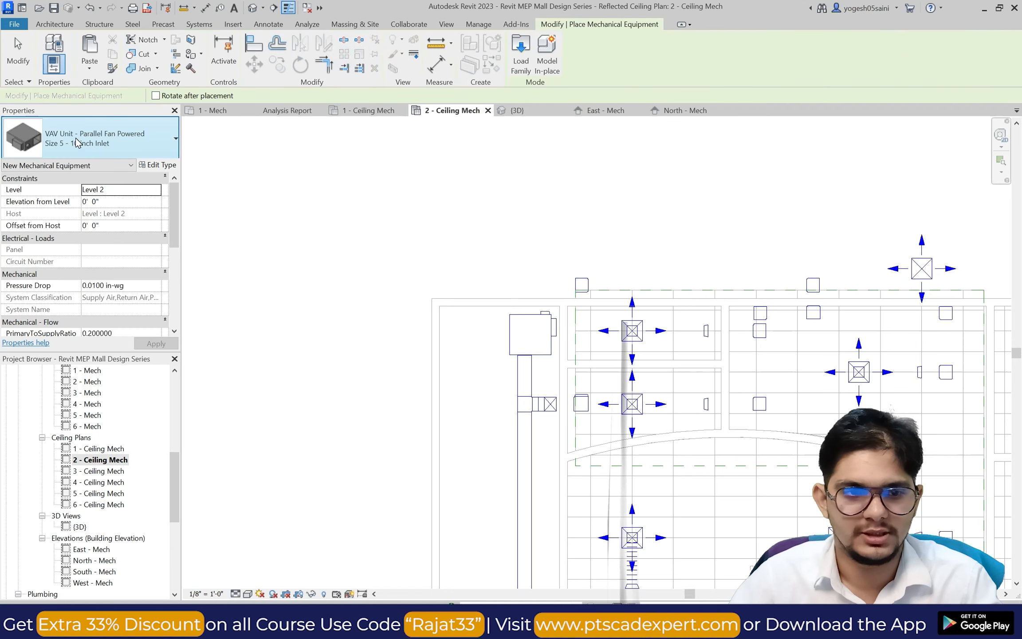
pyautogui.click(77, 142)
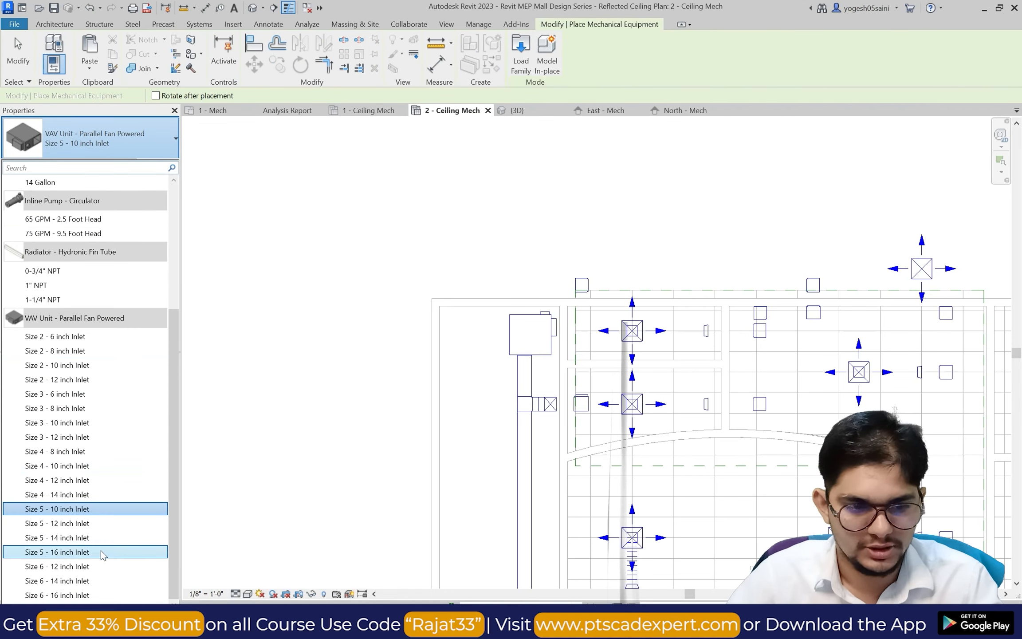
pyautogui.click(75, 553)
pyautogui.scroll(2, 444, 340)
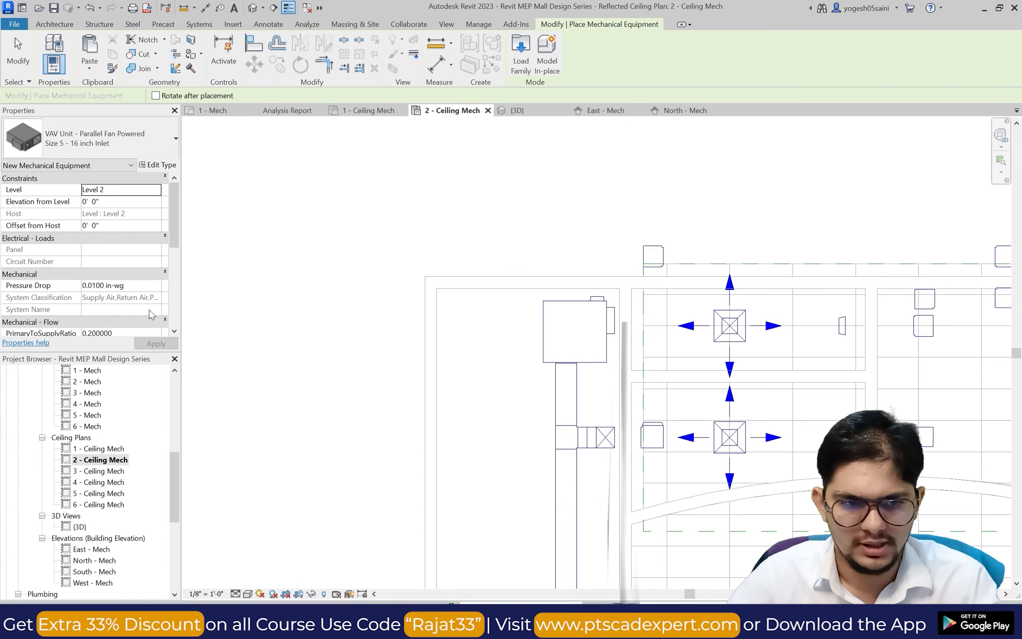
pyautogui.click(135, 204)
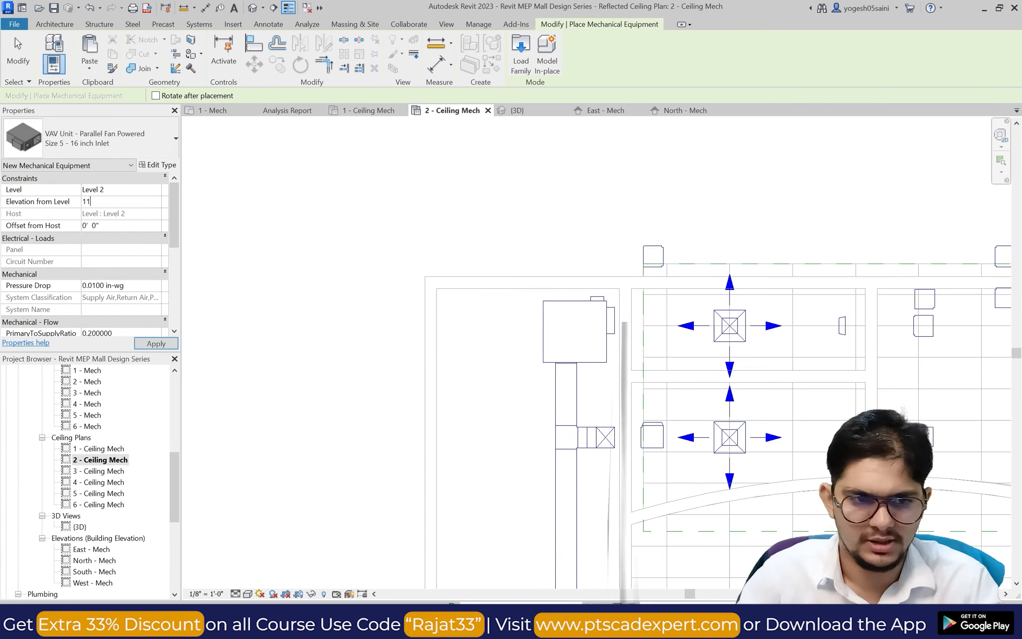
pyautogui.write('11')
pyautogui.press('Return')
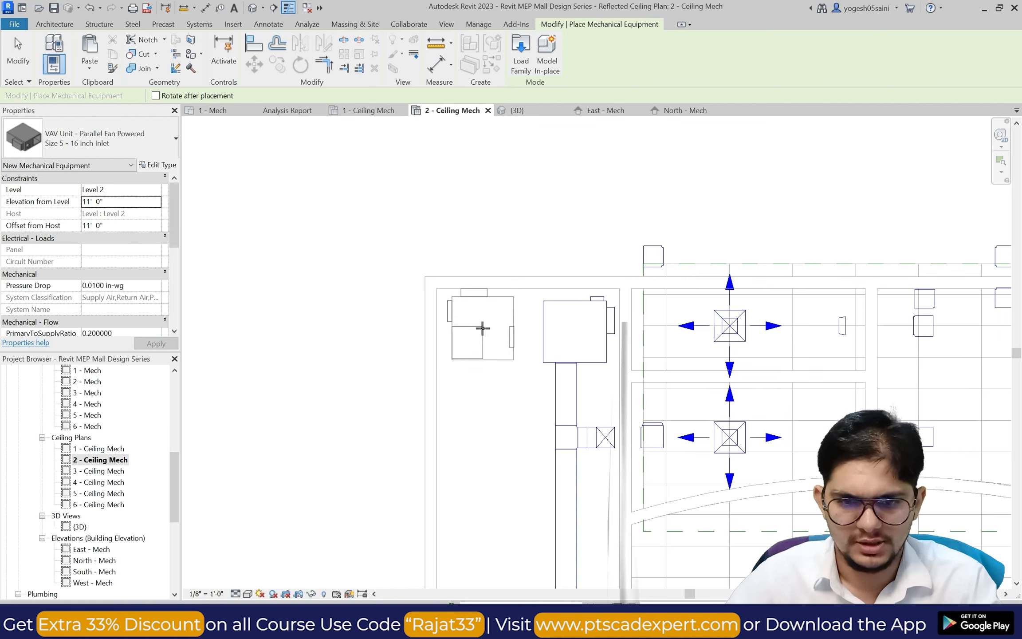
# Rotate the new VAV unit three quarter turns and place it just left of the existing unit in the same room.
pyautogui.press('space')
pyautogui.press('space')
pyautogui.press('space')
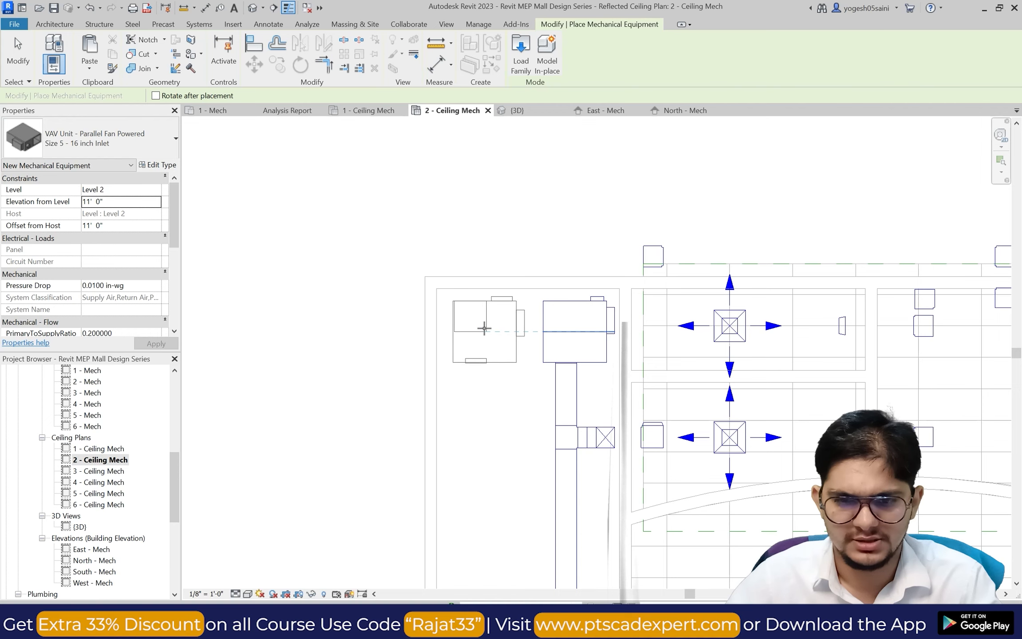
pyautogui.click(483, 329)
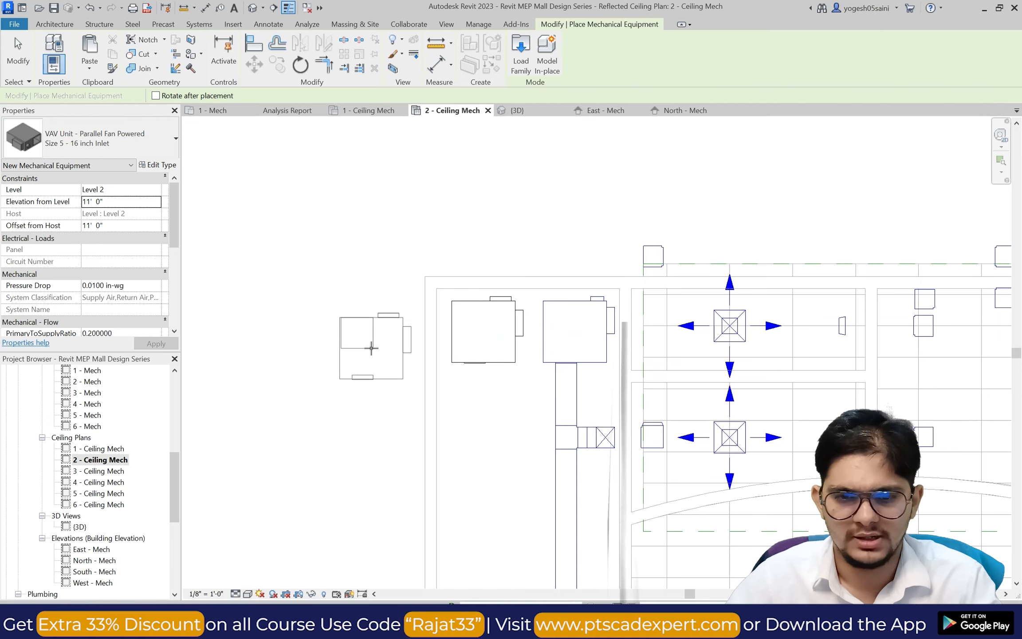
pyautogui.scroll(-4, 369, 348)
pyautogui.press('Escape')
pyautogui.press('Escape')
# Stretch the plan region's right boundary across the central court to just past the right wall of the lower-right block.
pyautogui.scroll(-6, 369, 349)
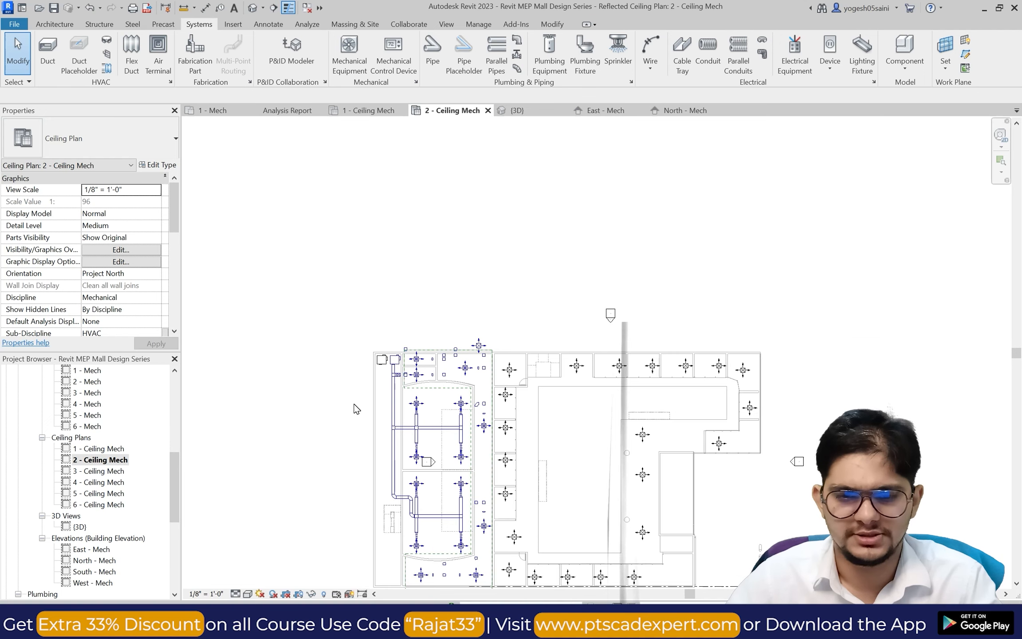
pyautogui.scroll(4, 453, 438)
pyautogui.scroll(-3, 454, 438)
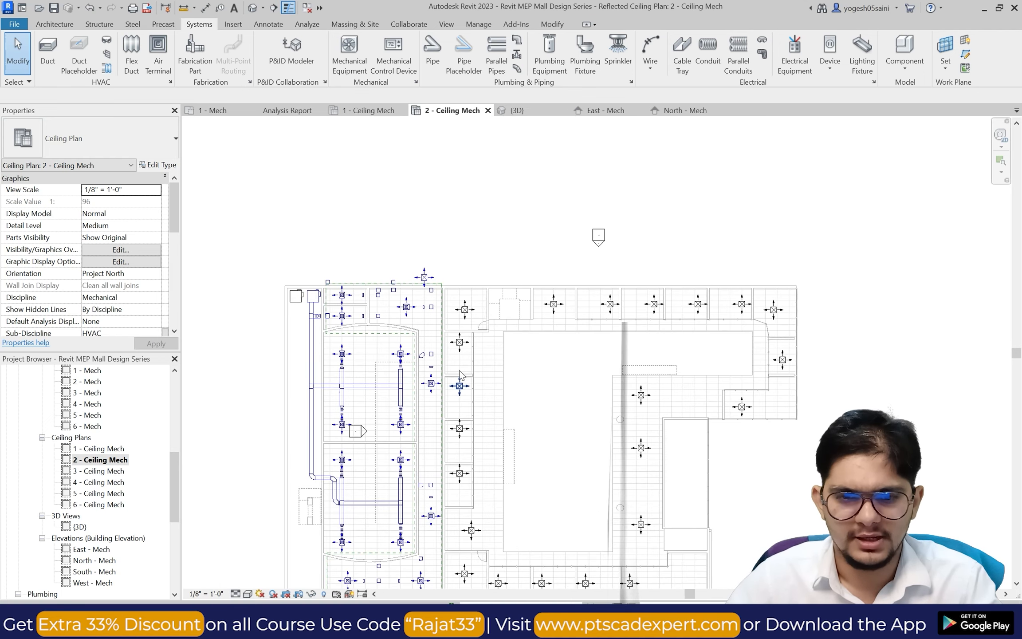
pyautogui.scroll(2, 361, 382)
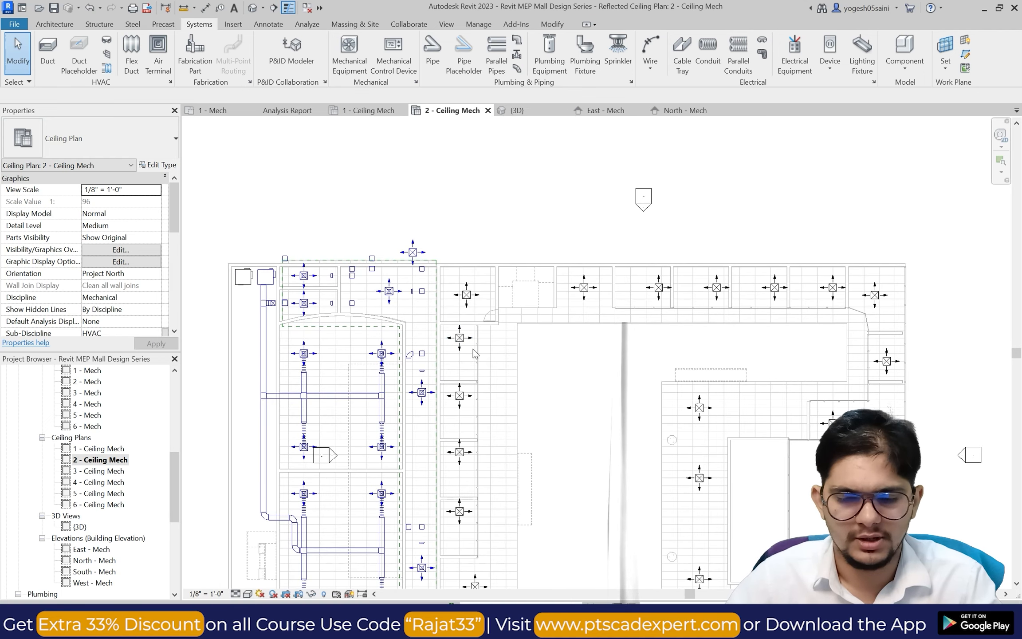
pyautogui.scroll(-2, 473, 349)
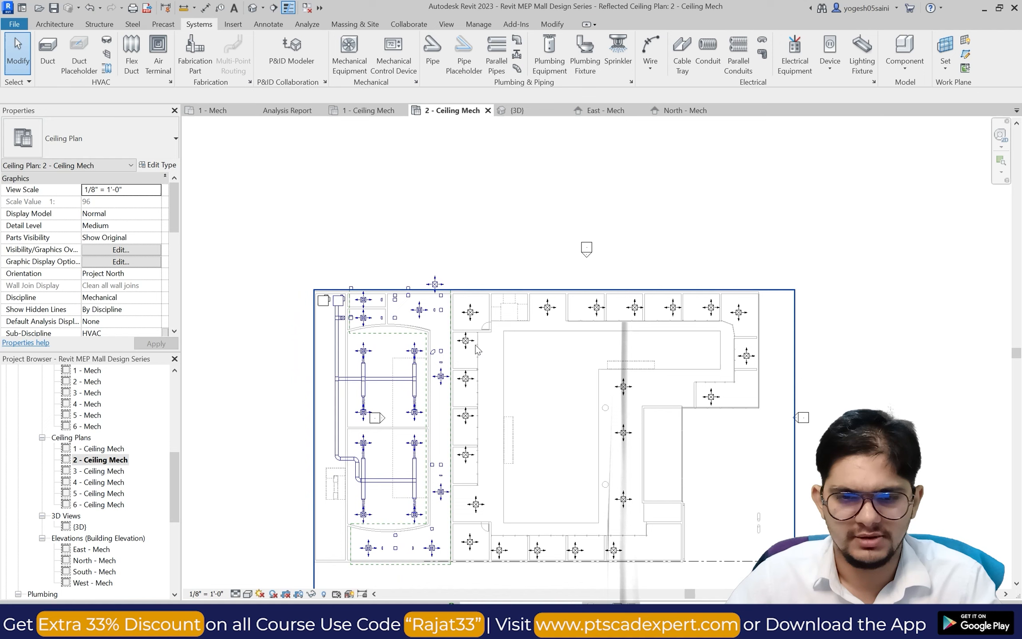
pyautogui.click(452, 338)
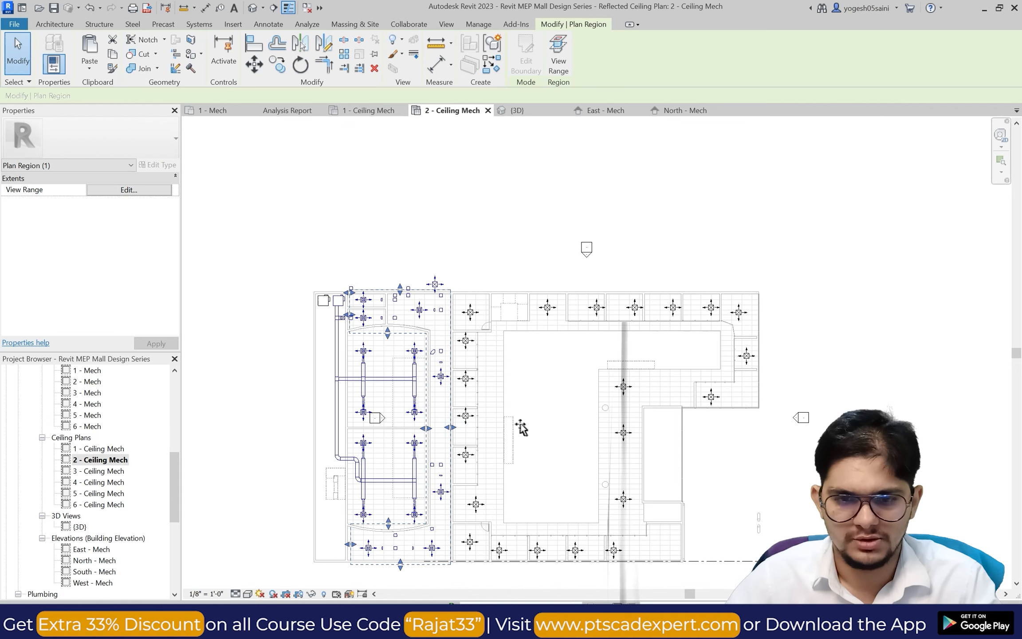
pyautogui.moveTo(691, 444); pyautogui.dragTo(690, 443)
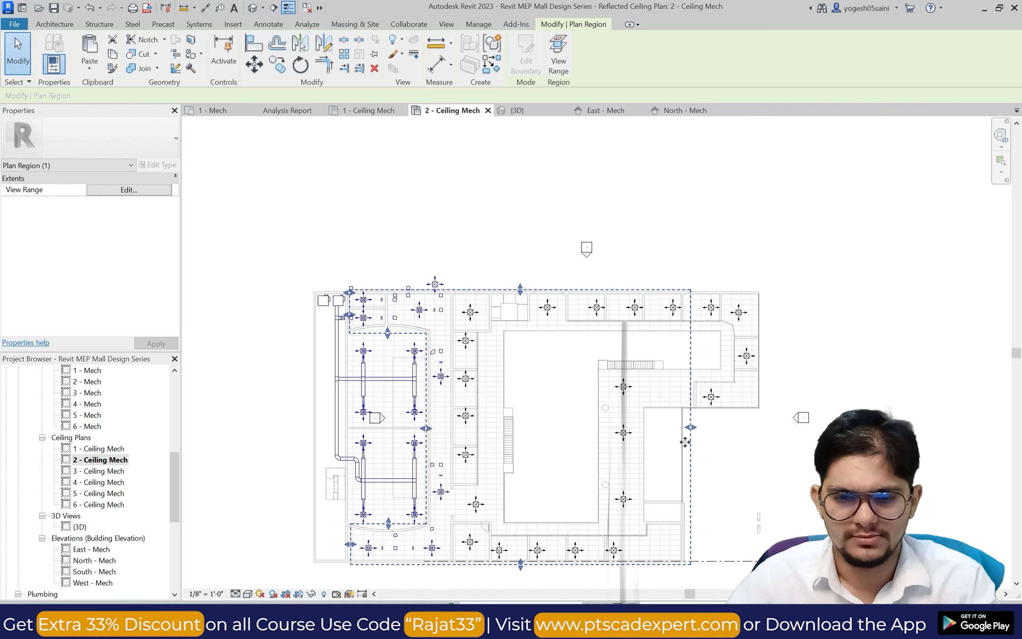
# Create a Supply Air duct system from the diffuser in the room left of the upper core and open it in the System Editor.
pyautogui.scroll(3, 446, 304)
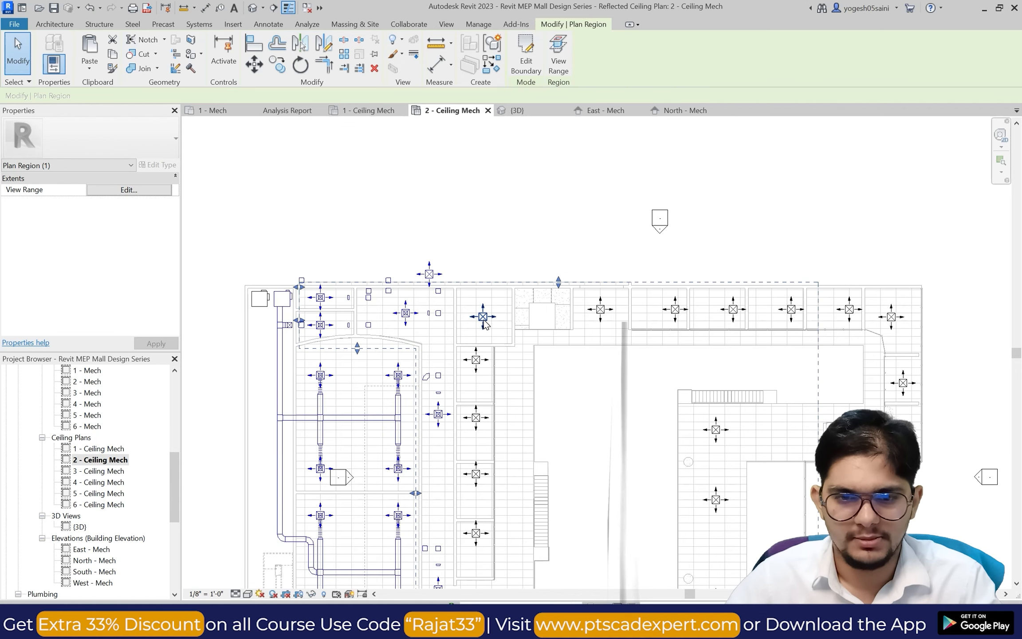
pyautogui.click(483, 316)
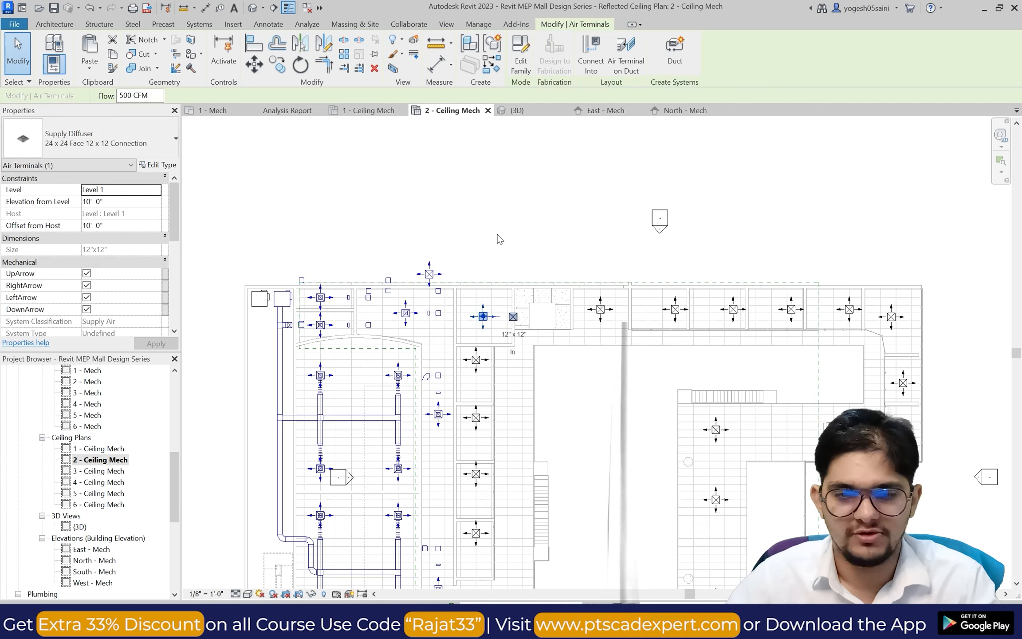
pyautogui.click(671, 62)
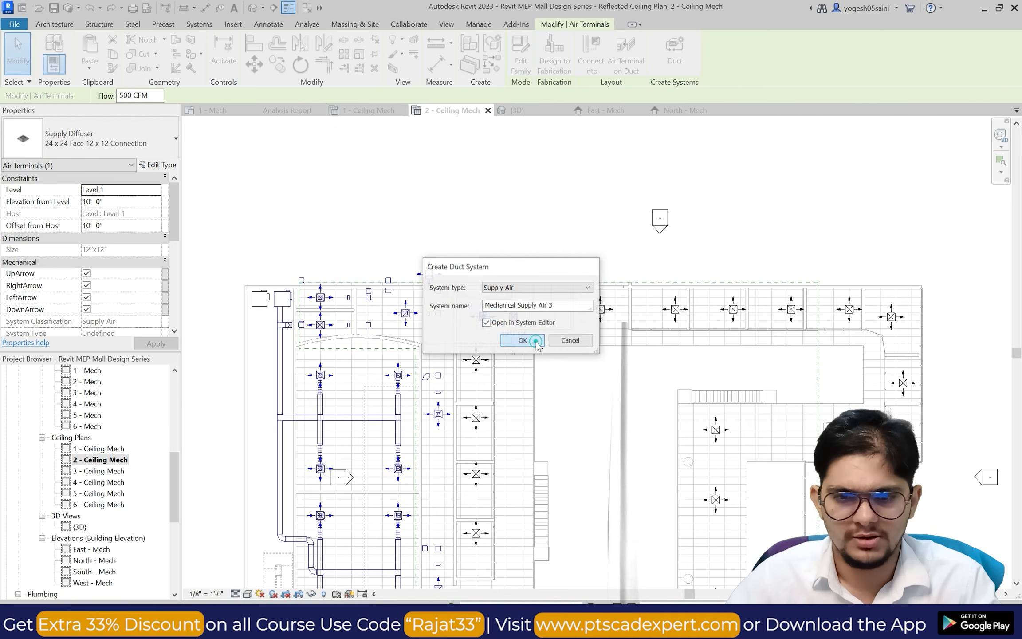
pyautogui.click(523, 340)
# Add the remaining diffusers around the central court, along its upper, right, lower and left room rows, to the new duct system.
pyautogui.click(474, 353)
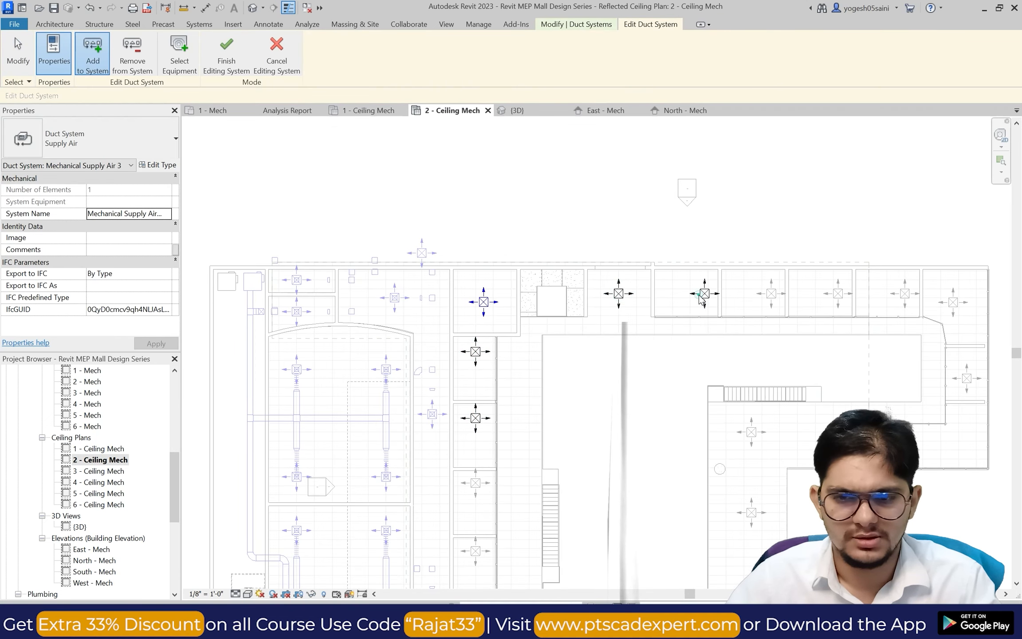
pyautogui.click(761, 295)
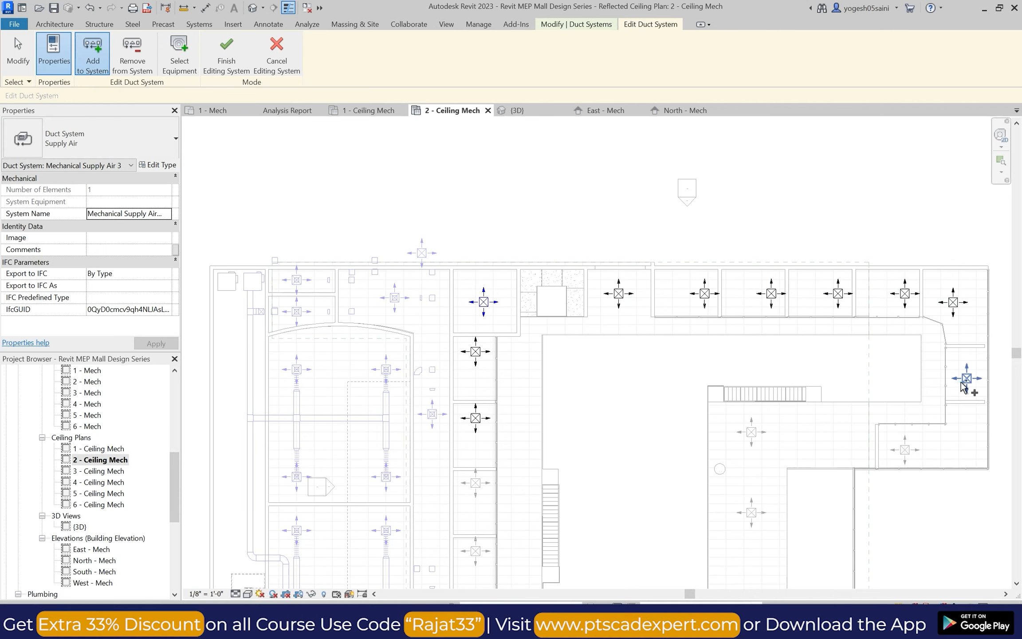
pyautogui.click(748, 431)
pyautogui.scroll(-4, 673, 382)
pyautogui.scroll(4, 654, 413)
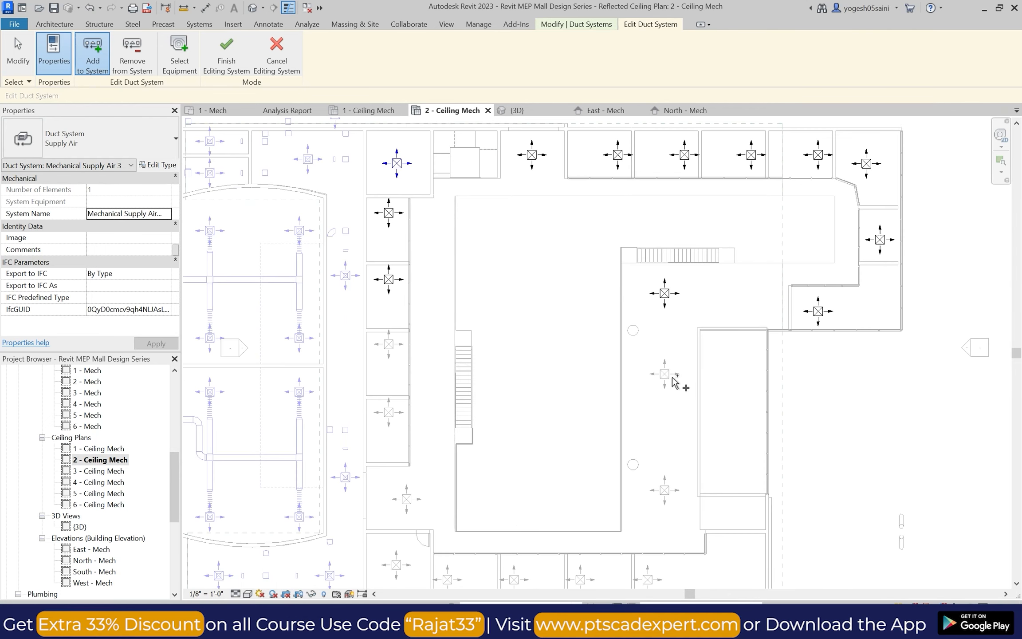
pyautogui.scroll(-1, 682, 361)
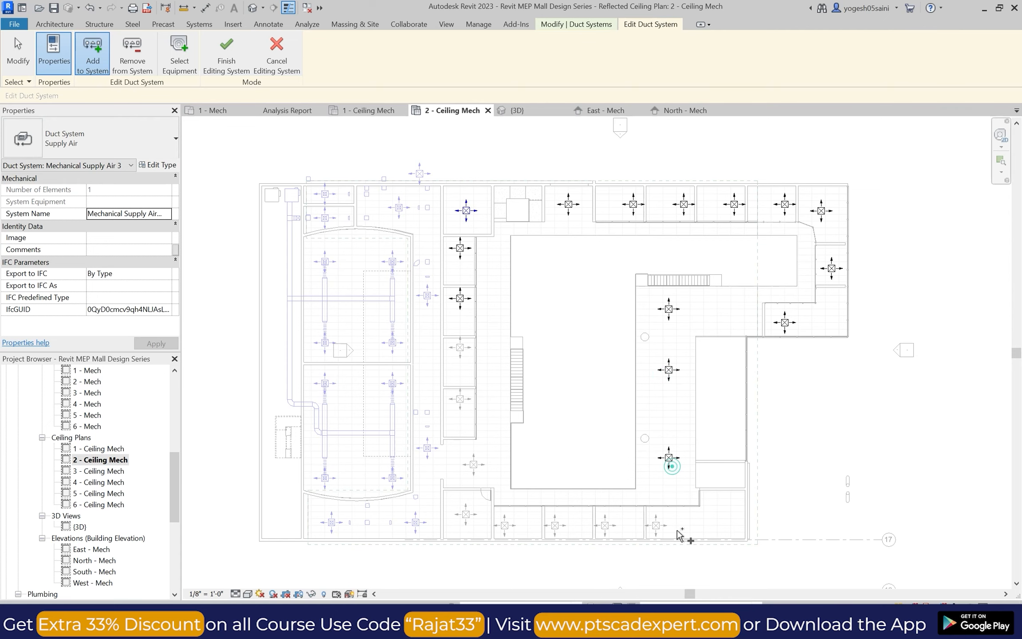
pyautogui.click(604, 531)
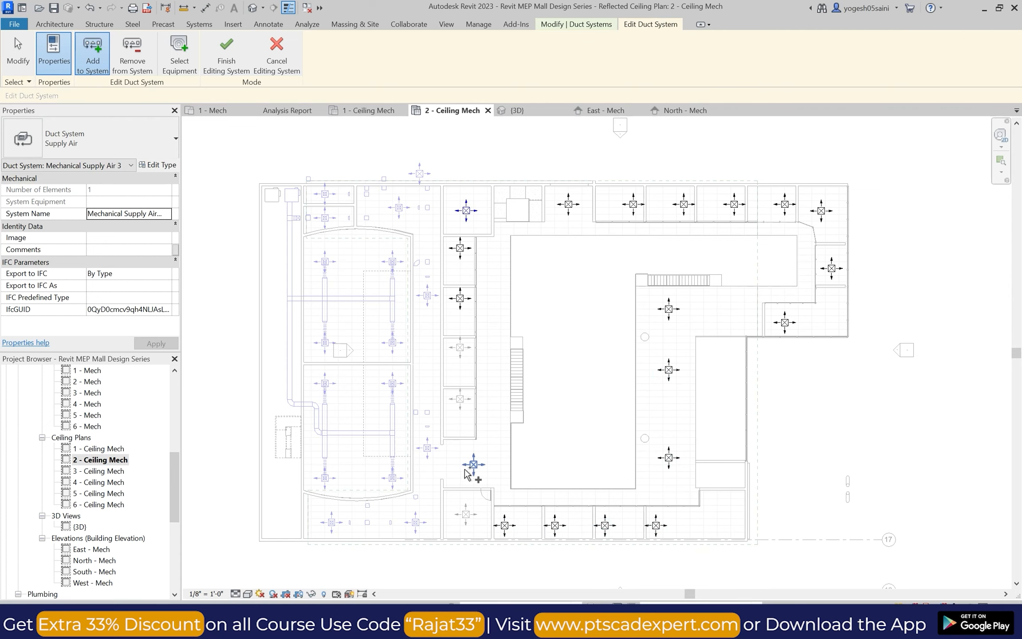
pyautogui.scroll(2, 465, 355)
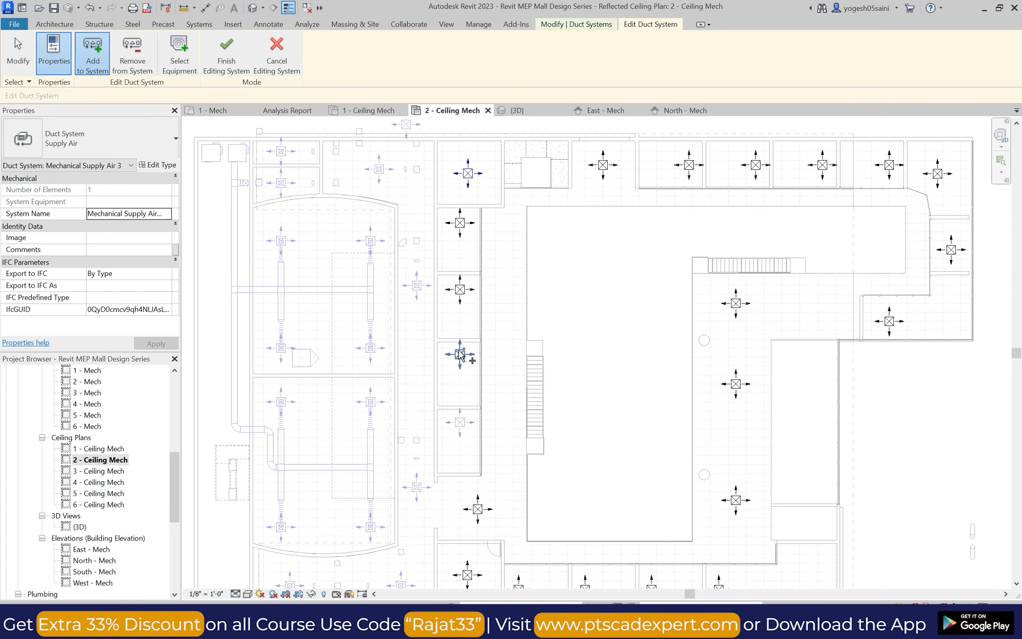
pyautogui.scroll(-5, 567, 399)
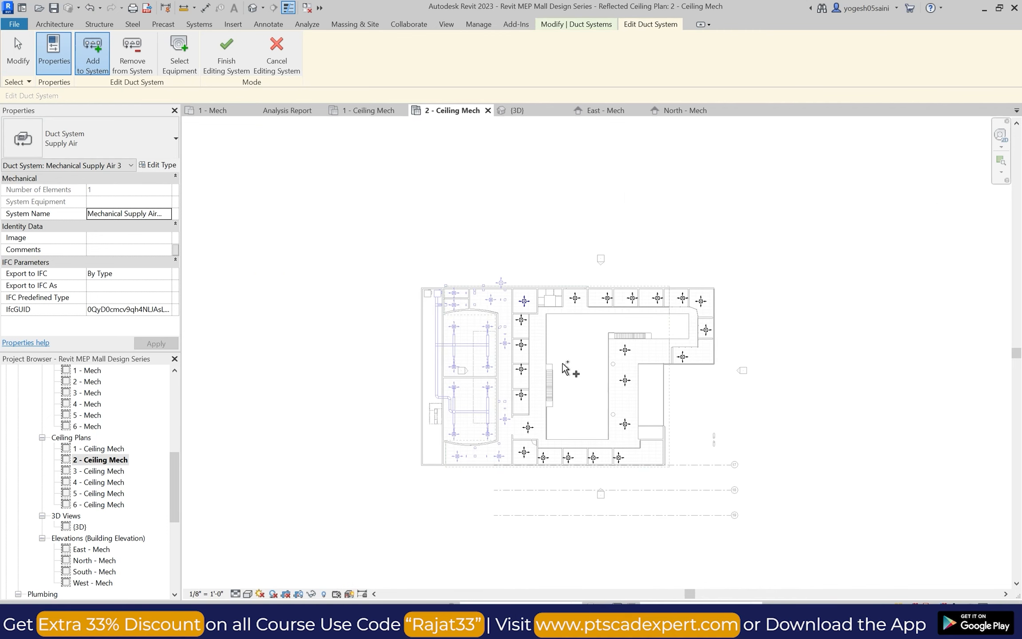
pyautogui.scroll(1, 585, 317)
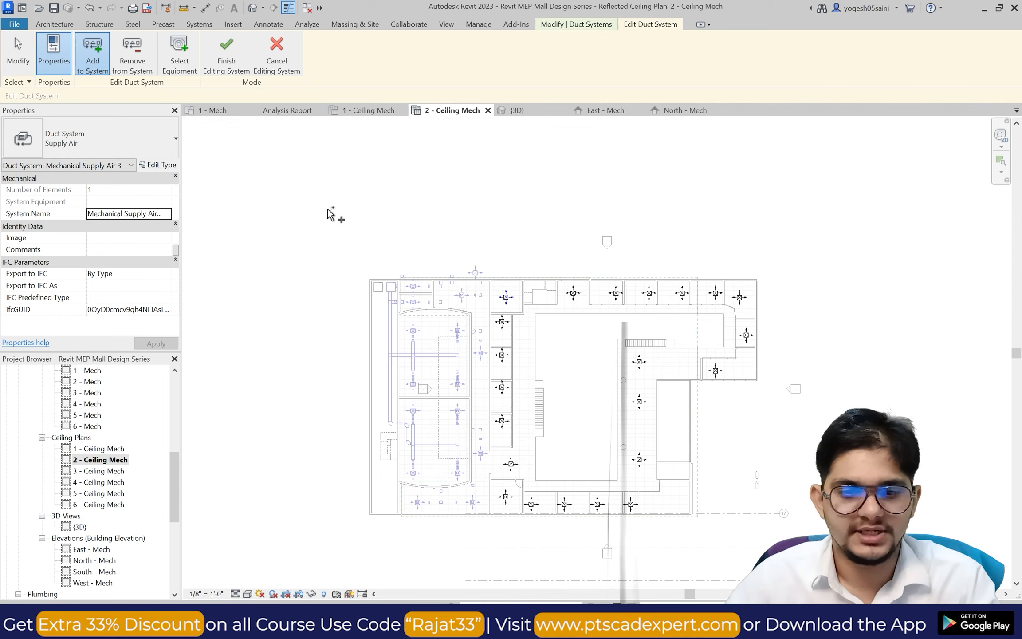
# Assign the new left-hand VAV unit as the system's equipment and finish editing the duct system.
pyautogui.press('Escape')
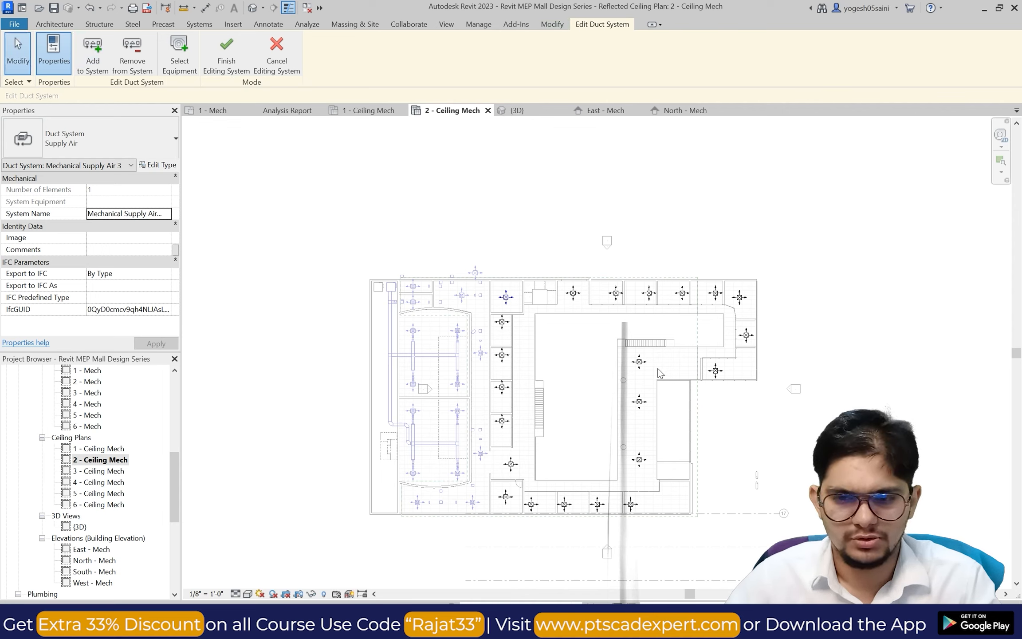
pyautogui.click(179, 53)
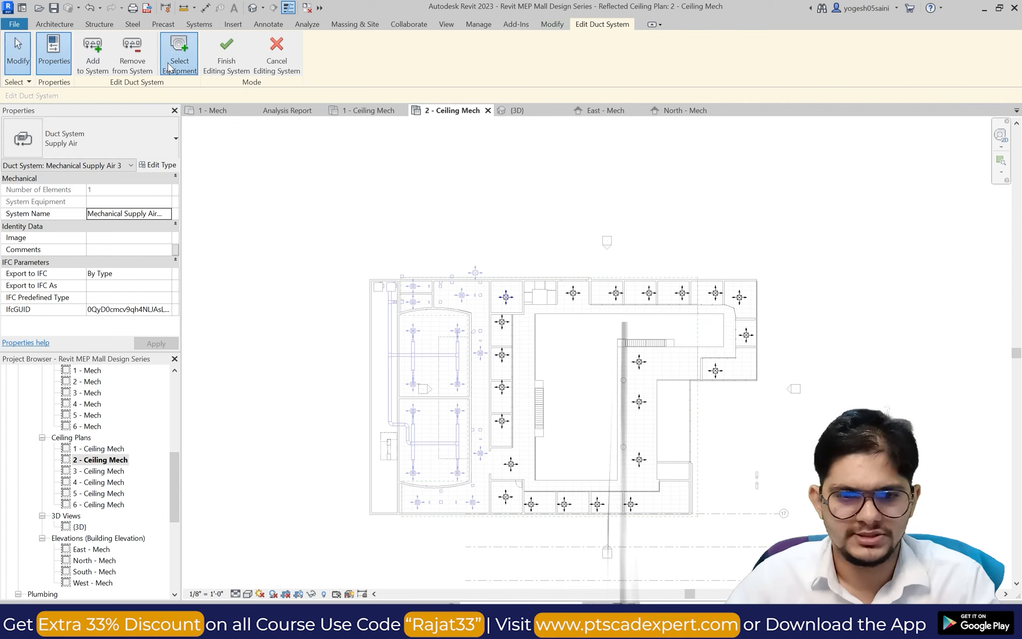
pyautogui.scroll(1, 375, 259)
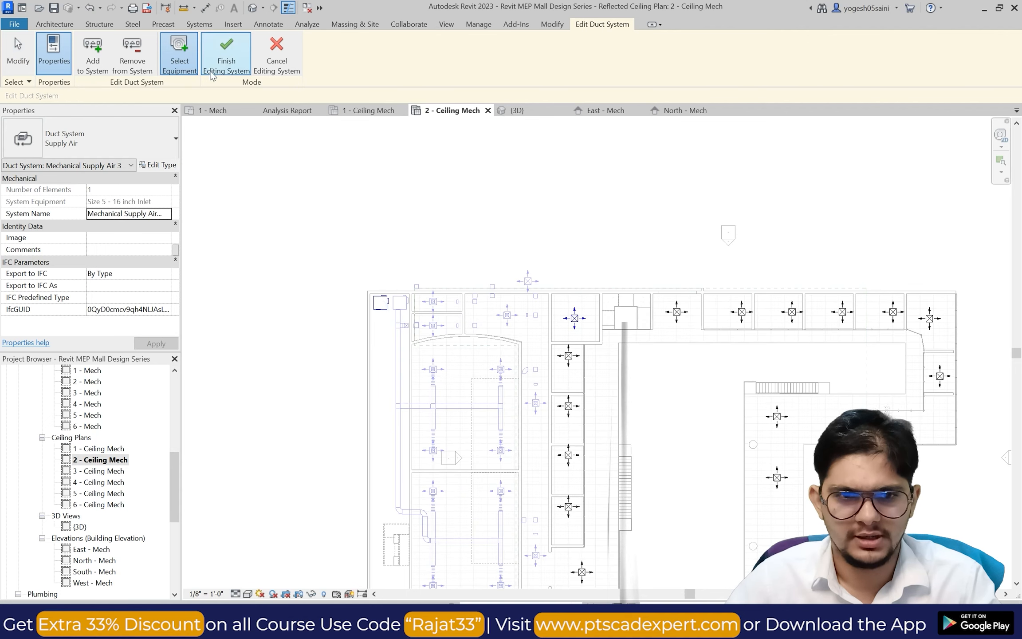
pyautogui.click(226, 52)
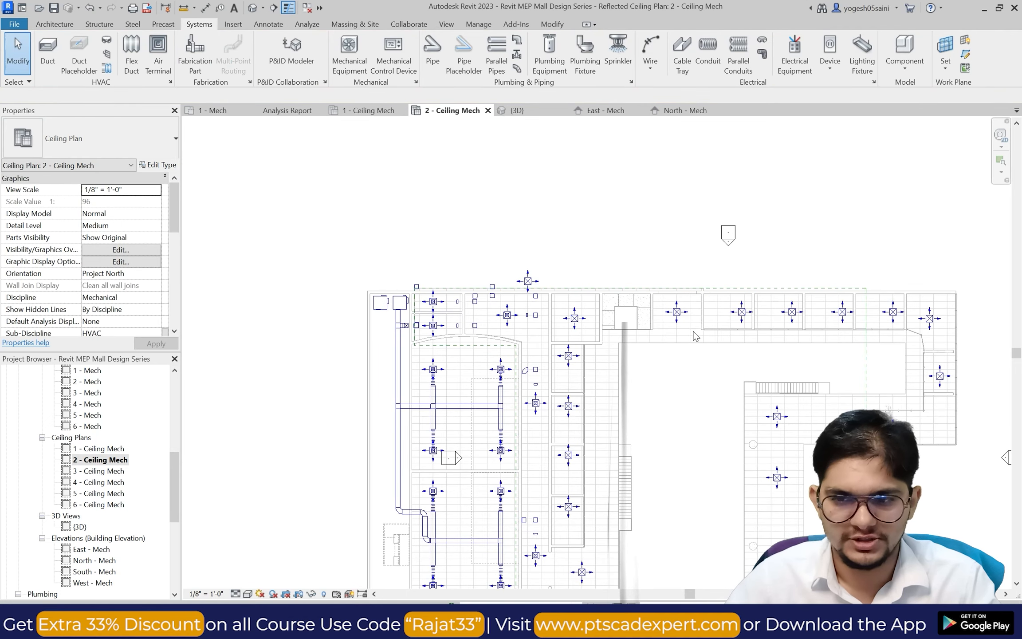
# Stretch the plan region's right boundary to just past the building's rightmost wall.
pyautogui.click(845, 288)
pyautogui.scroll(-3, 831, 320)
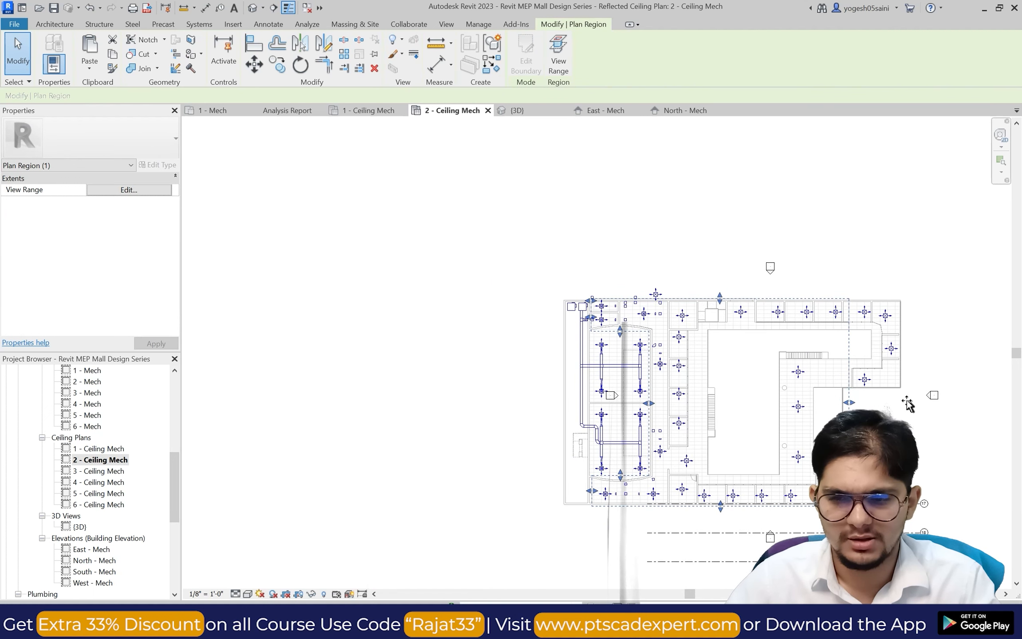
pyautogui.moveTo(907, 403); pyautogui.dragTo(910, 402)
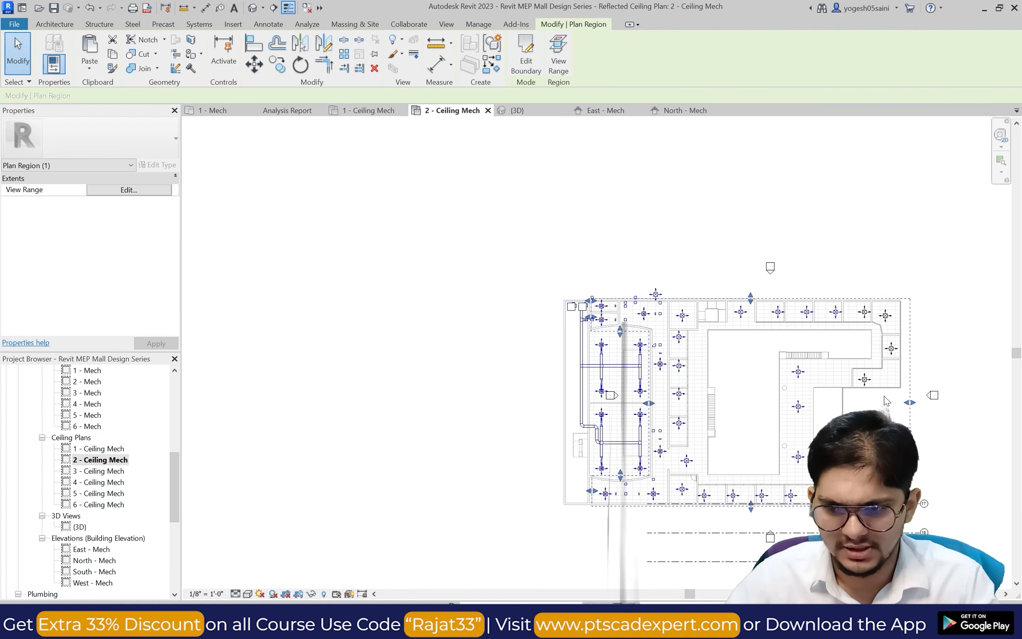
# Create another Supply Air system from a diffuser in the upper row, add its left neighbour and the two upper-right corner diffusers, and finish.
pyautogui.scroll(2, 851, 319)
pyautogui.click(874, 306)
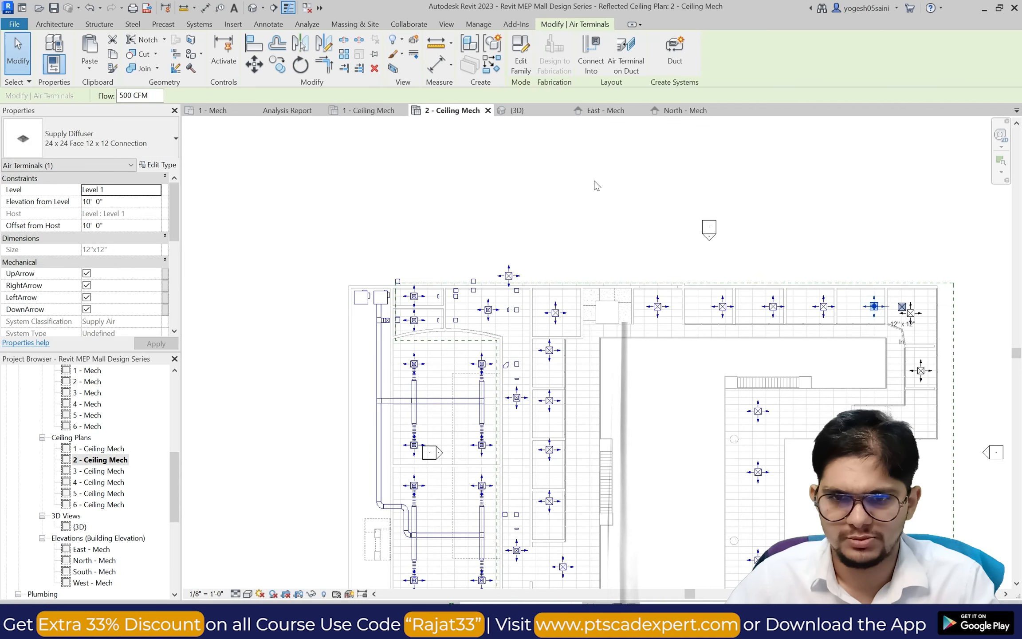
pyautogui.click(675, 51)
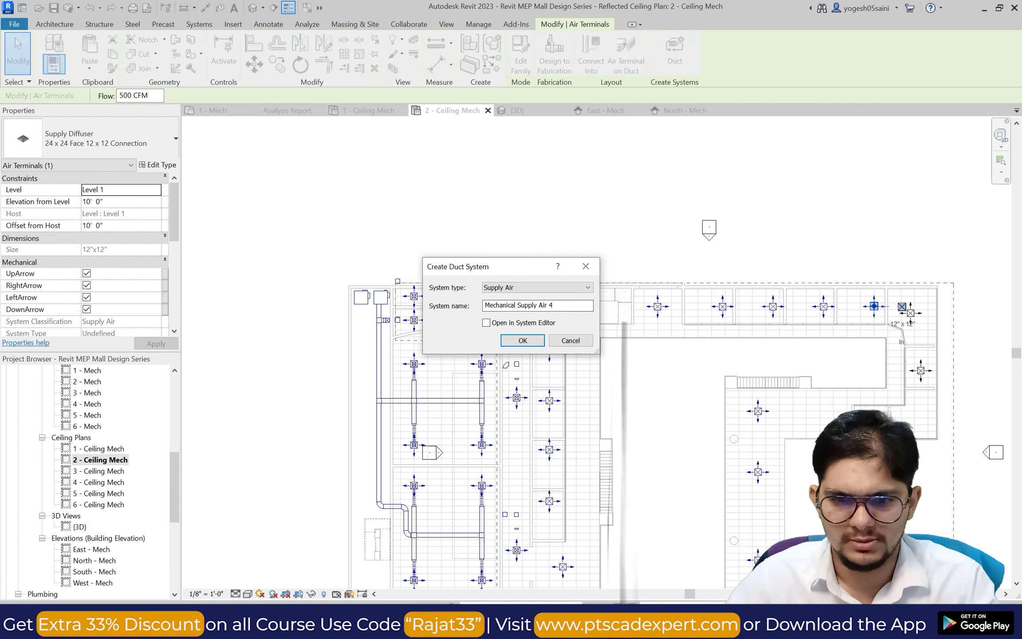
pyautogui.click(523, 340)
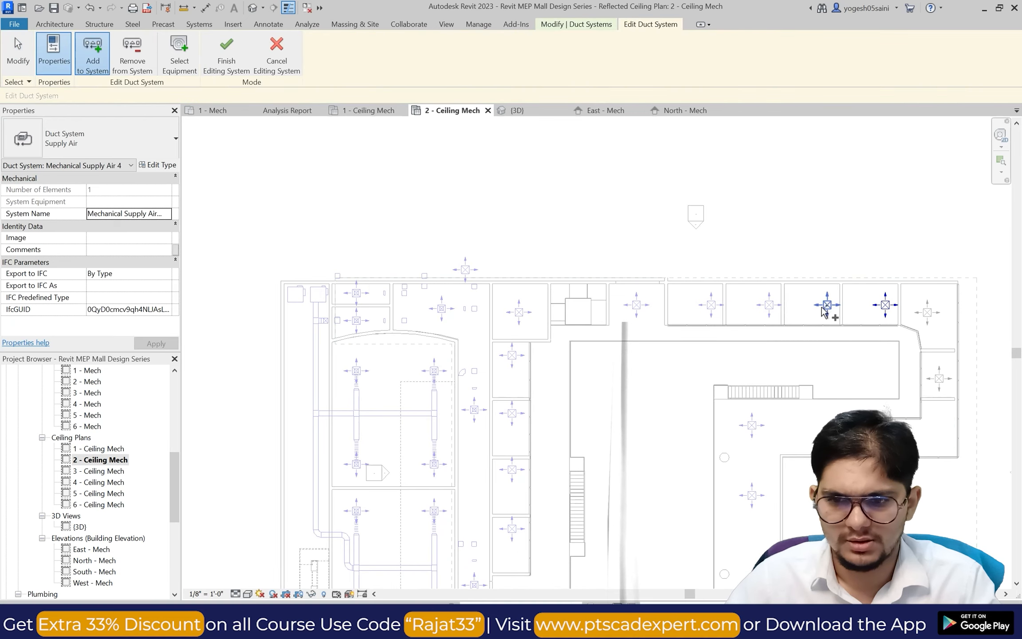
pyautogui.click(927, 313)
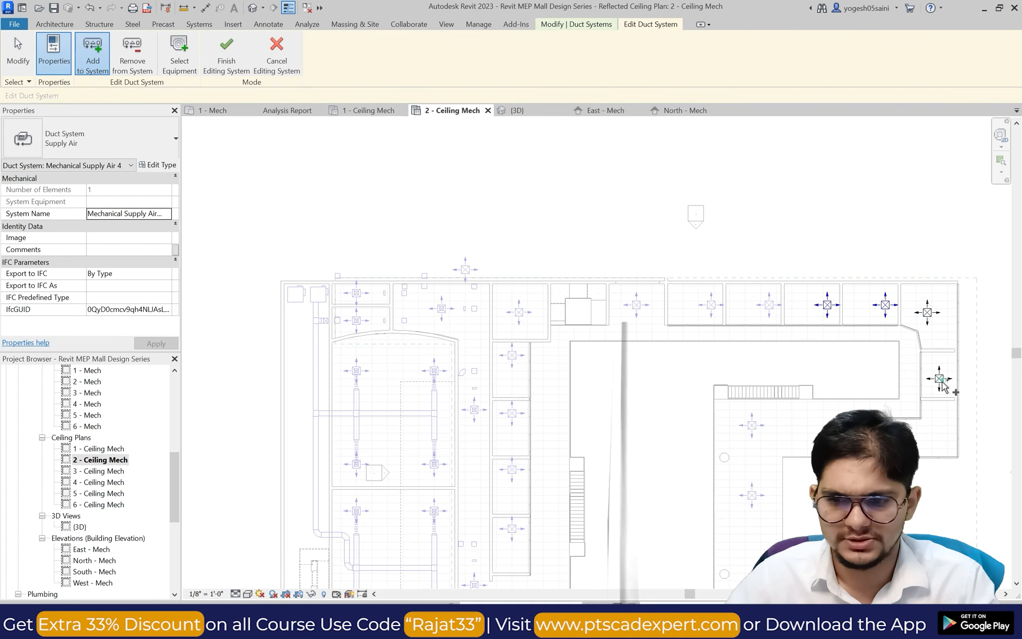
pyautogui.click(226, 51)
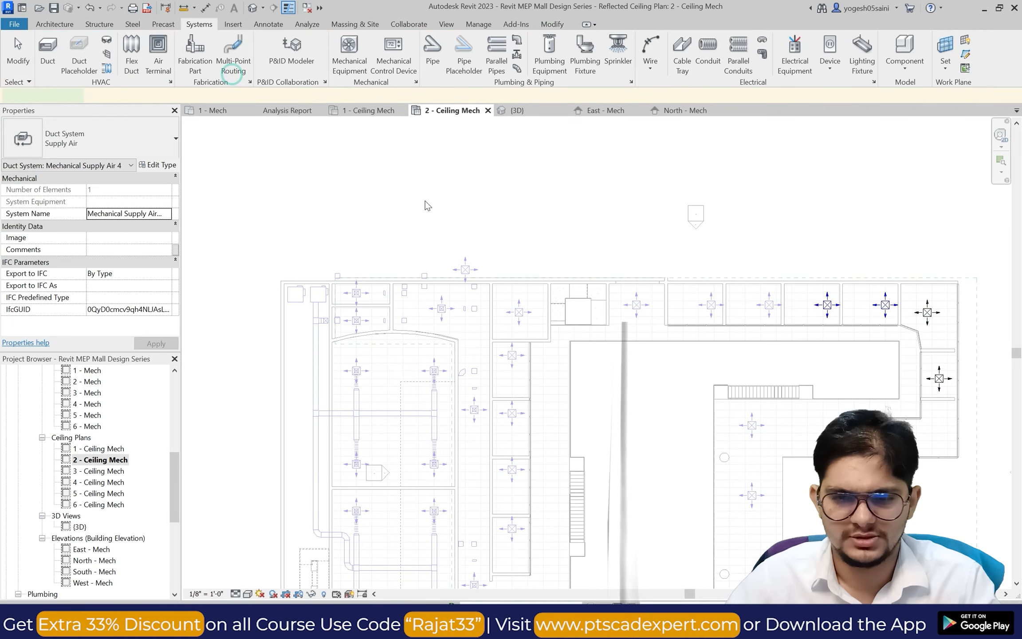
pyautogui.click(443, 214)
# Select the new VAV unit in the upper-left room and check its duct system assignment.
pyautogui.scroll(-5, 673, 215)
pyautogui.scroll(2, 656, 334)
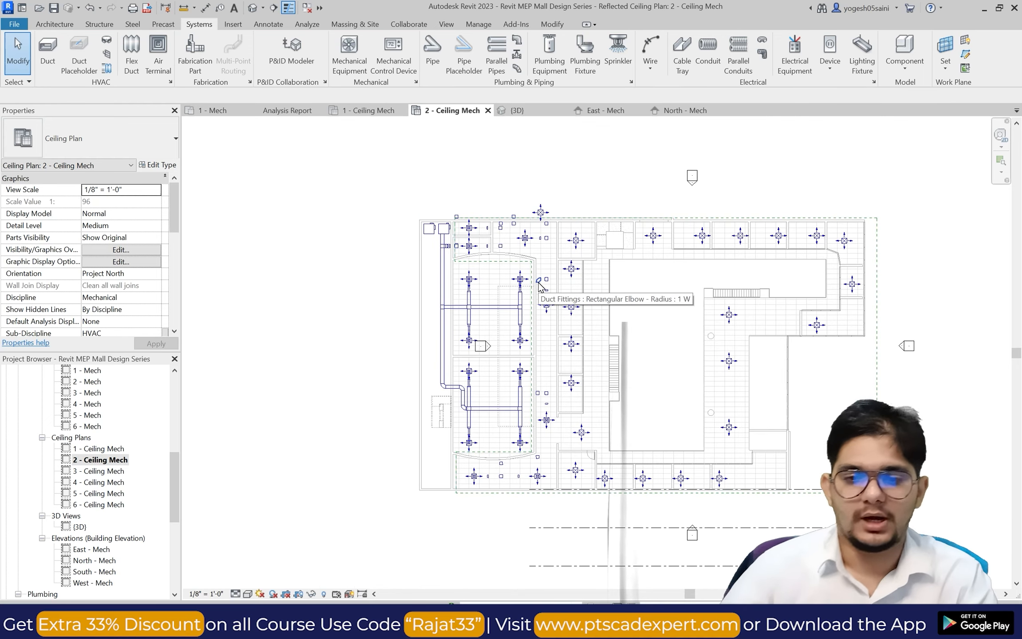
pyautogui.scroll(2, 628, 338)
pyautogui.scroll(3, 380, 221)
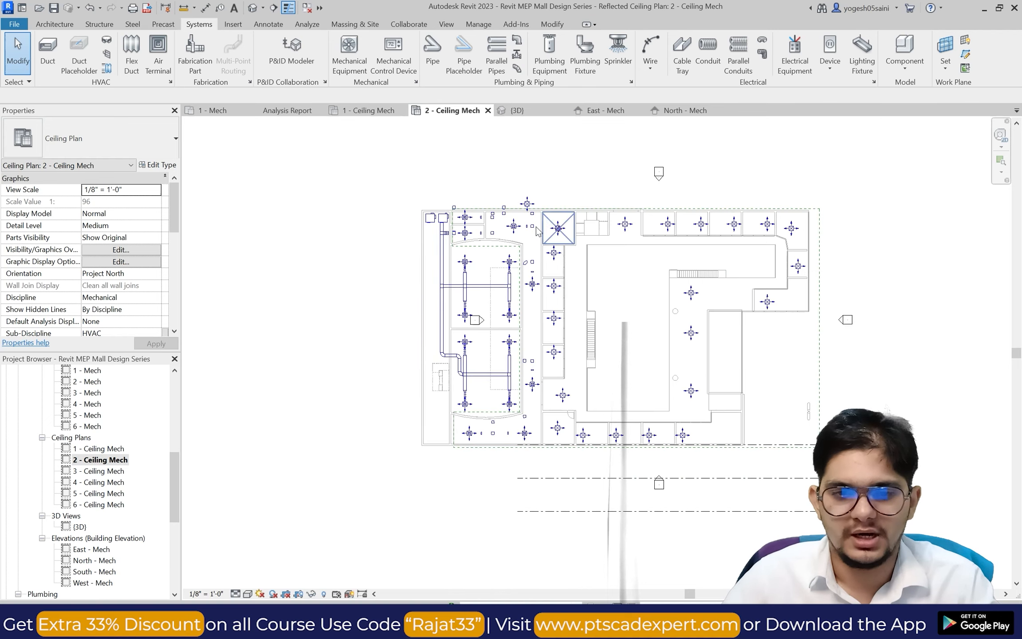
pyautogui.scroll(3, 304, 288)
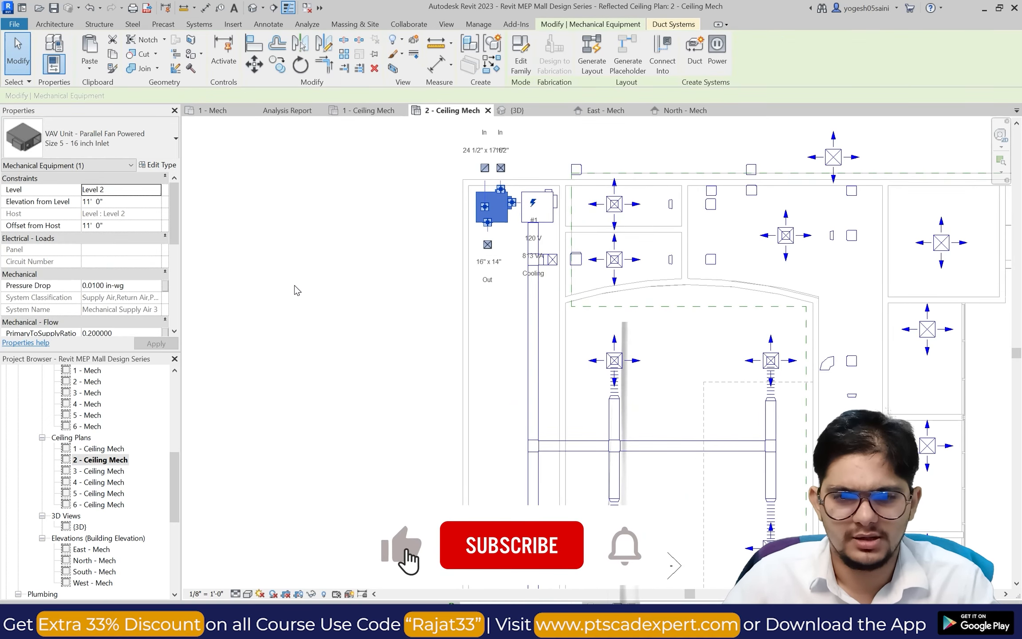
pyautogui.click(364, 295)
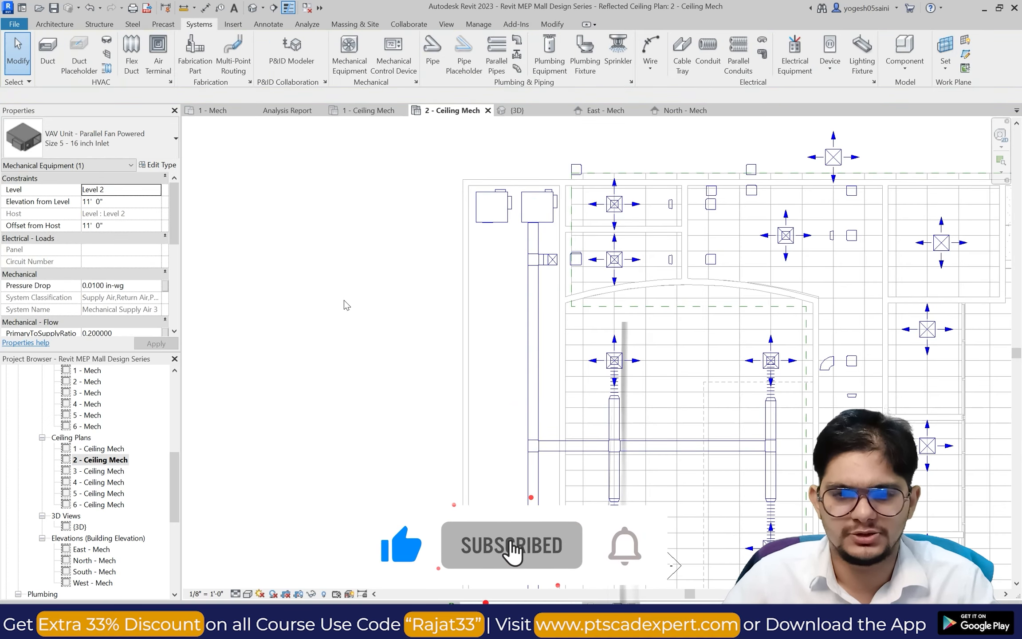
# Size the vertical main duct between the first tee and the upper cross branch by Velocity only at 1000 FPM, with Calculated Size Only.
pyautogui.scroll(-3, 465, 310)
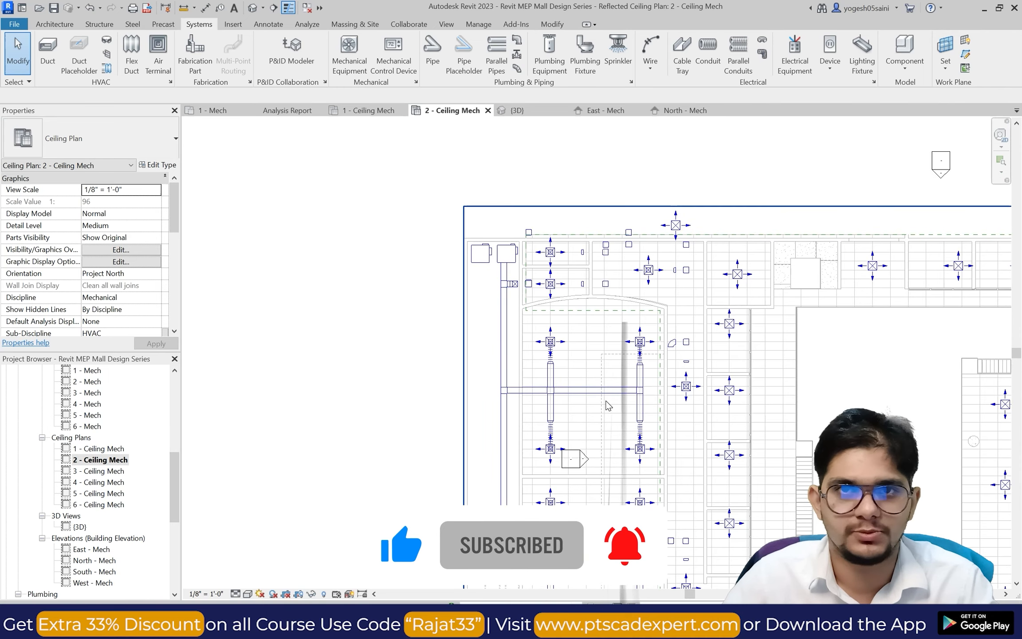
pyautogui.scroll(2, 572, 374)
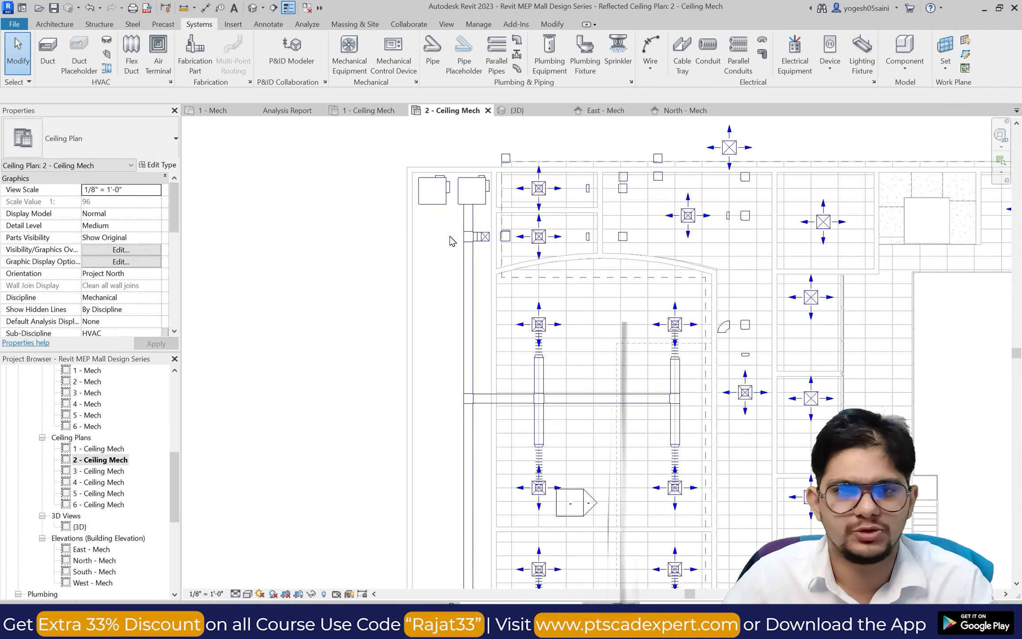
pyautogui.click(471, 288)
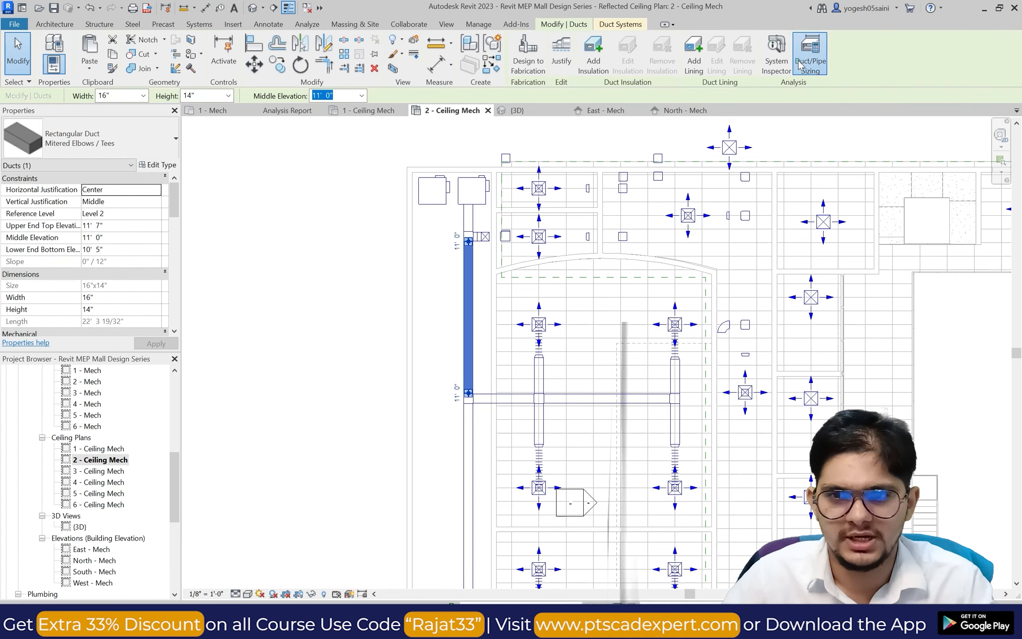
pyautogui.click(810, 53)
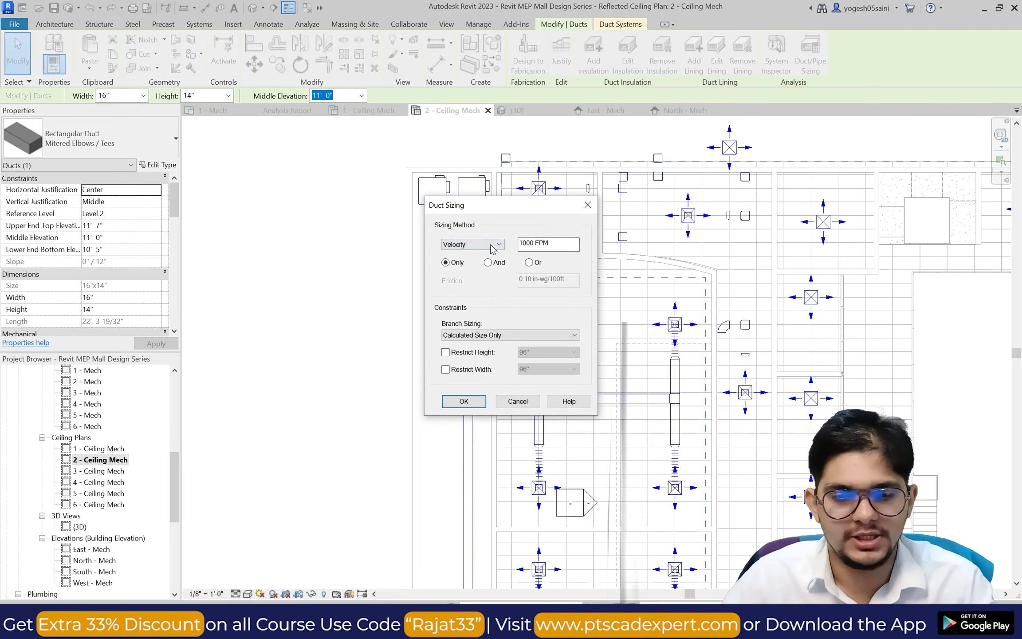
pyautogui.click(465, 402)
pyautogui.click(301, 395)
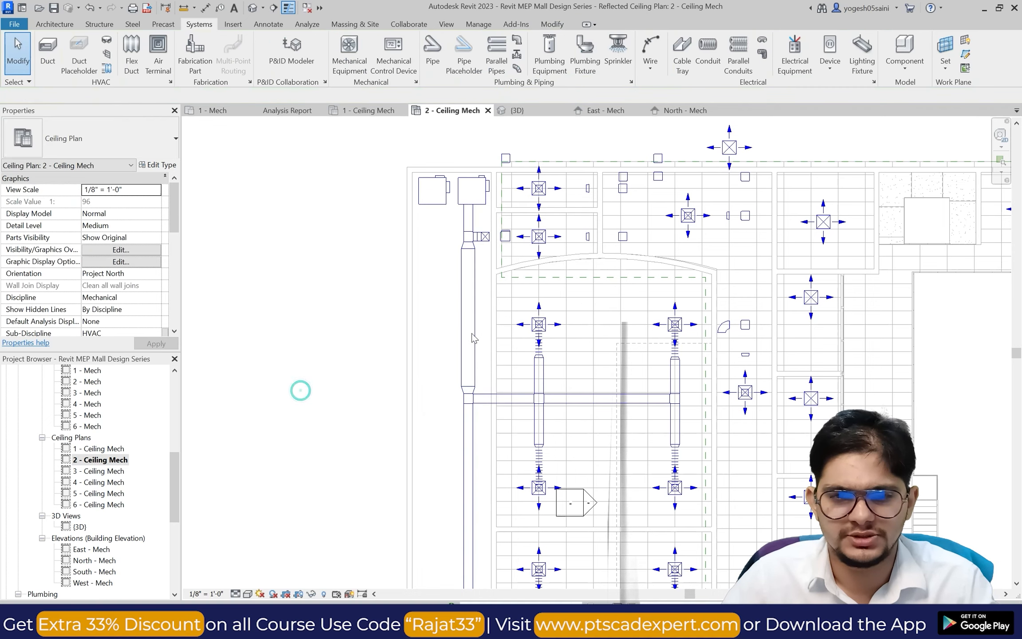
# Size the vertical main duct below the upper cross branch by Velocity only at 1000 FPM, with Calculated Size Only.
pyautogui.scroll(-3, 474, 367)
pyautogui.click(474, 369)
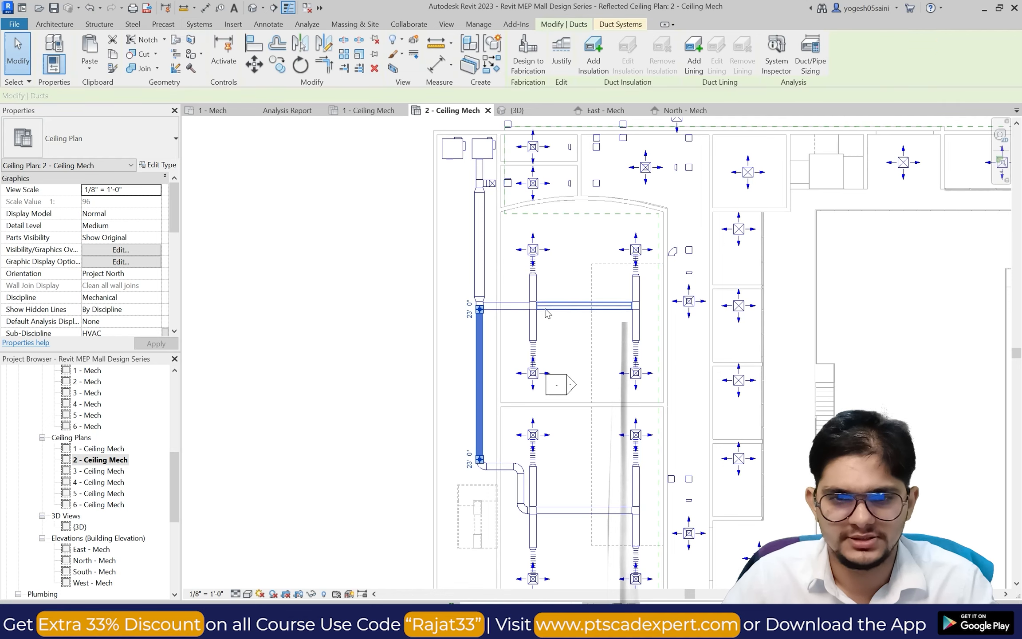
pyautogui.click(810, 62)
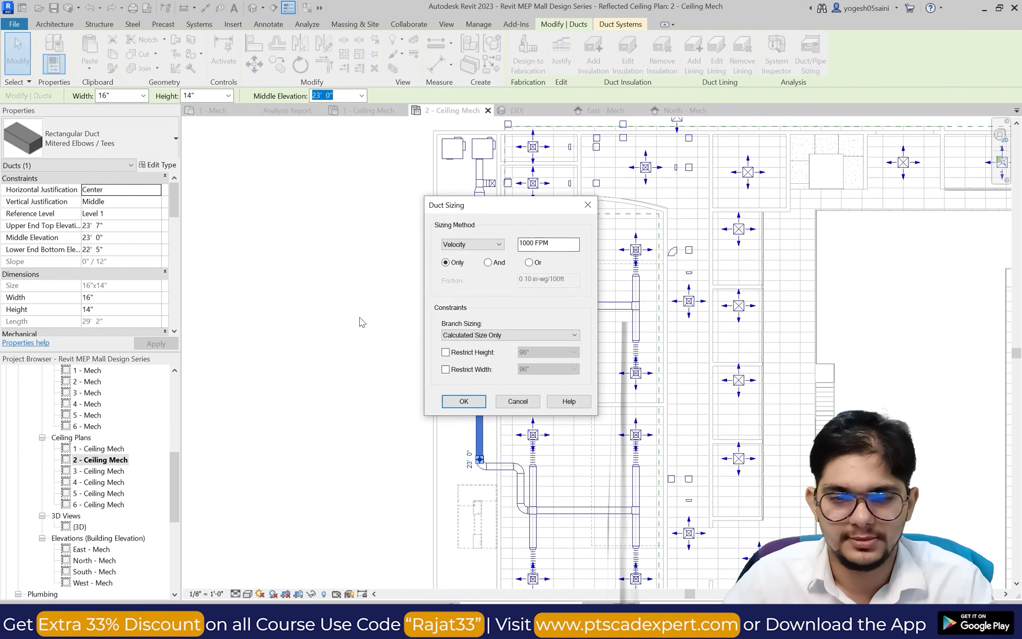
pyautogui.click(463, 401)
pyautogui.click(338, 401)
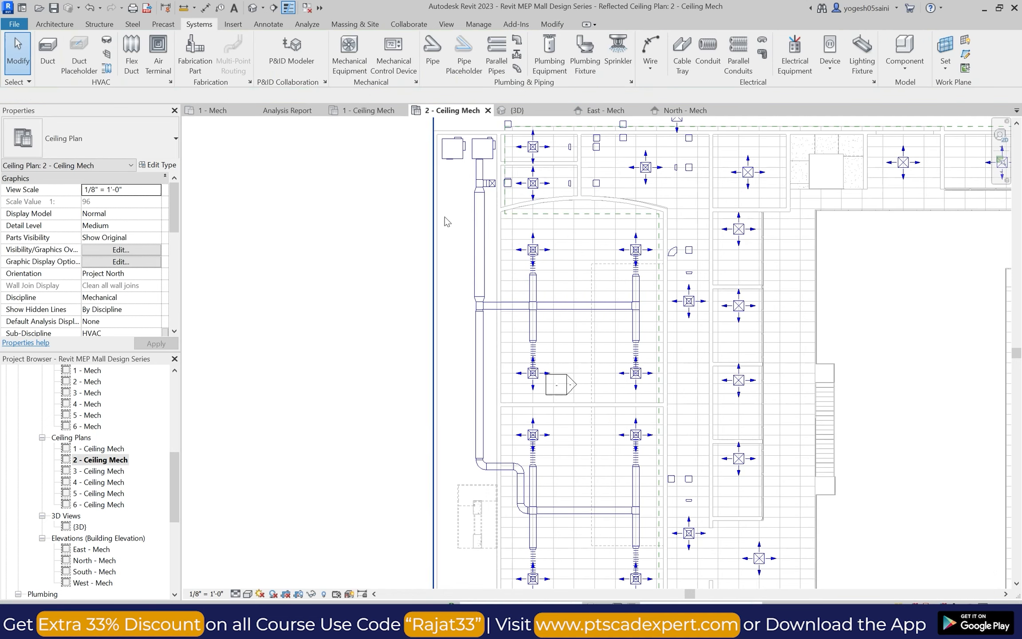
# Try to size the short main duct between the right VAV unit and the first tee with Duct/Pipe Sizing.
pyautogui.scroll(3, 474, 164)
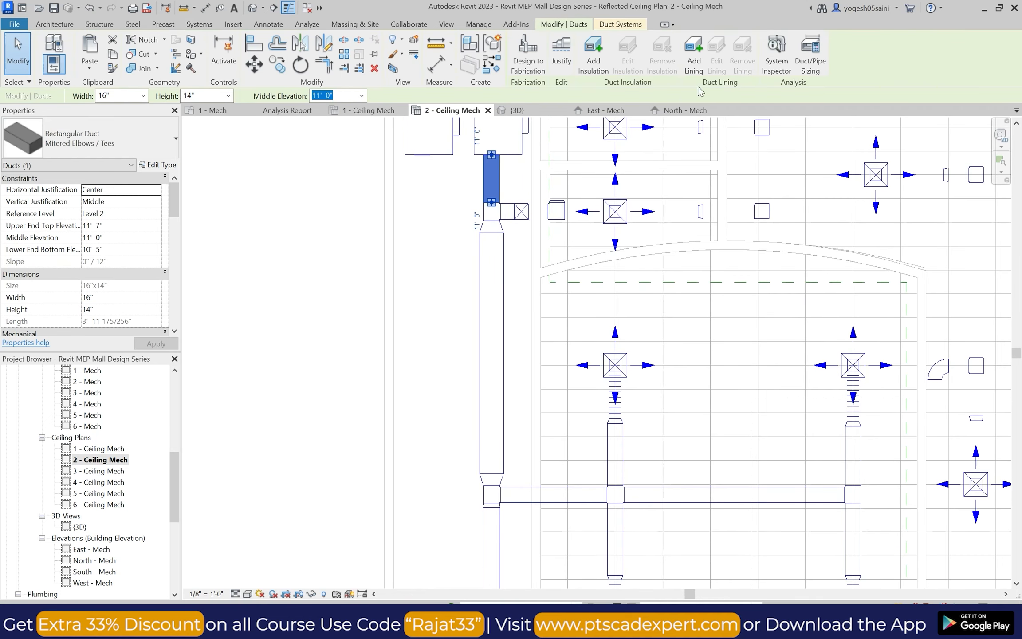
pyautogui.click(810, 51)
pyautogui.click(464, 402)
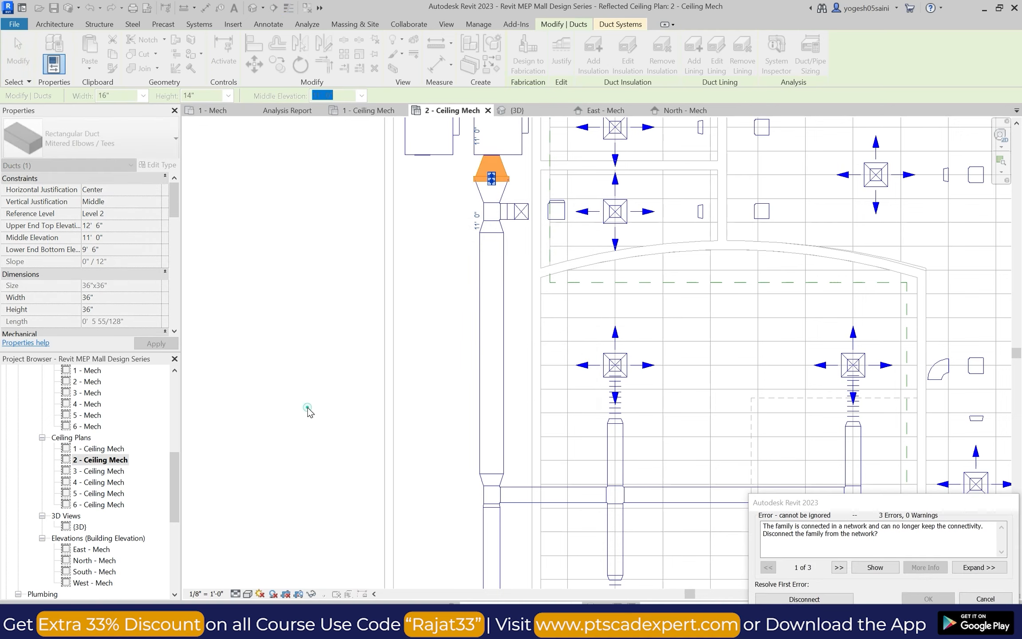
pyautogui.click(968, 599)
# Size the upper horizontal branch duct between the vertical main and its first cross with Duct/Pipe Sizing.
pyautogui.scroll(-3, 312, 361)
pyautogui.scroll(2, 450, 388)
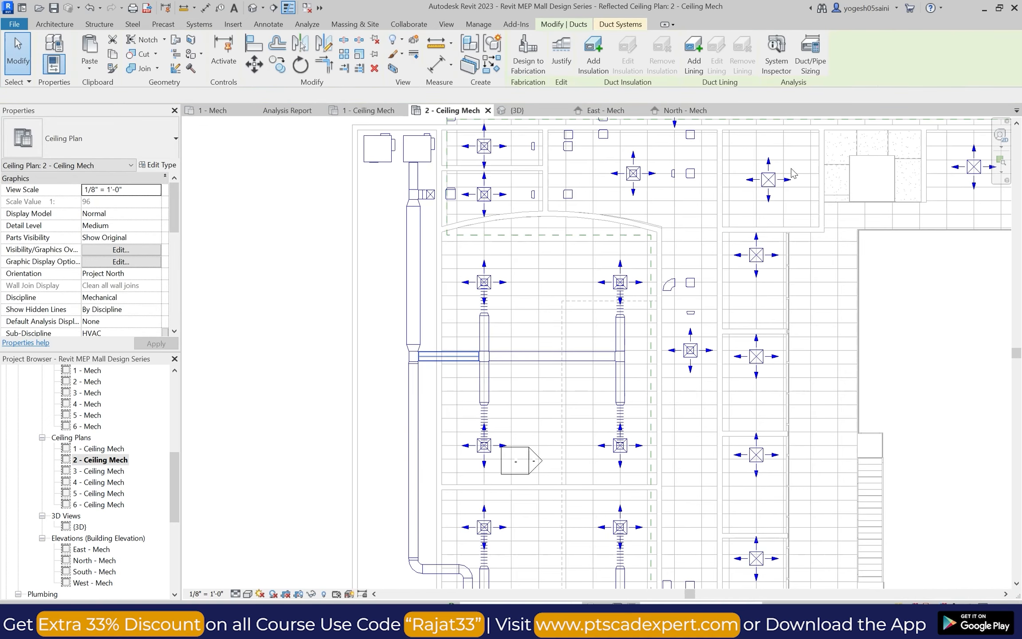
pyautogui.click(810, 51)
pyautogui.click(469, 403)
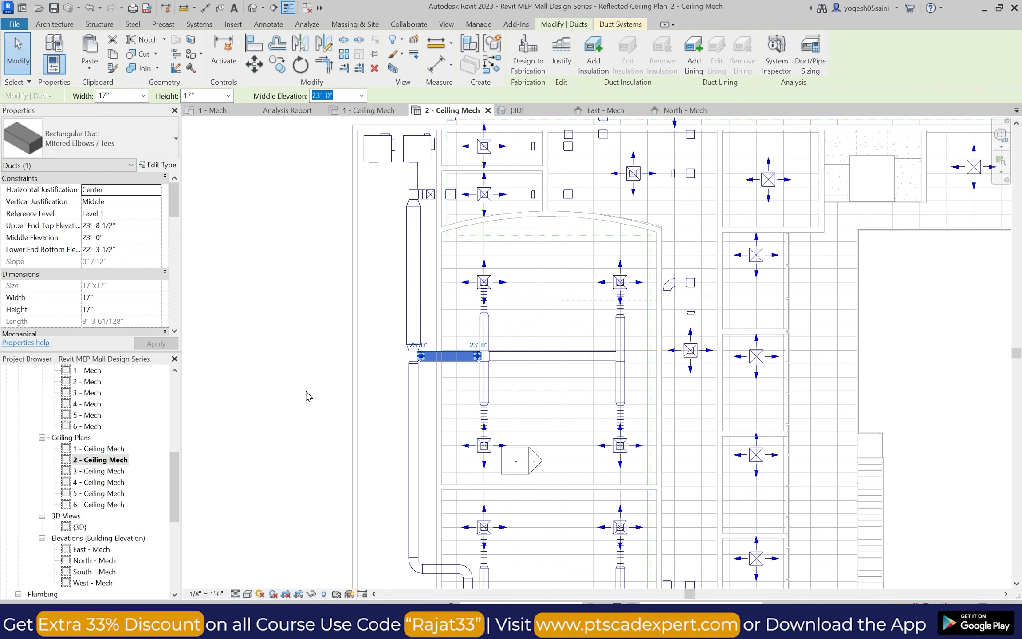
pyautogui.click(305, 392)
# Delete the plan region surrounding the Level 2 ceiling plan.
pyautogui.scroll(-4, 305, 392)
pyautogui.click(718, 381)
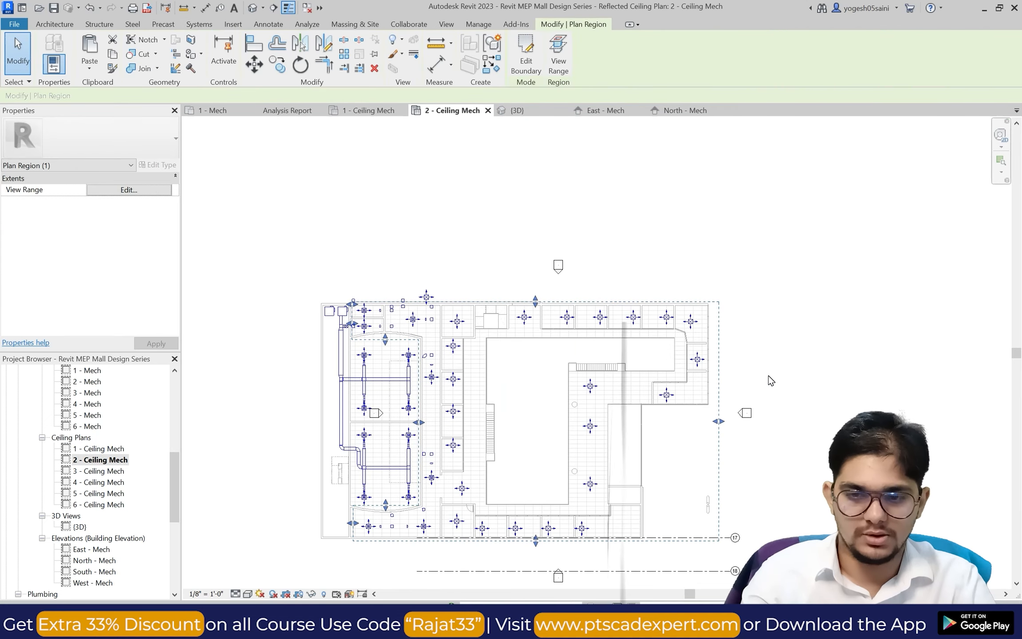
pyautogui.press('Escape')
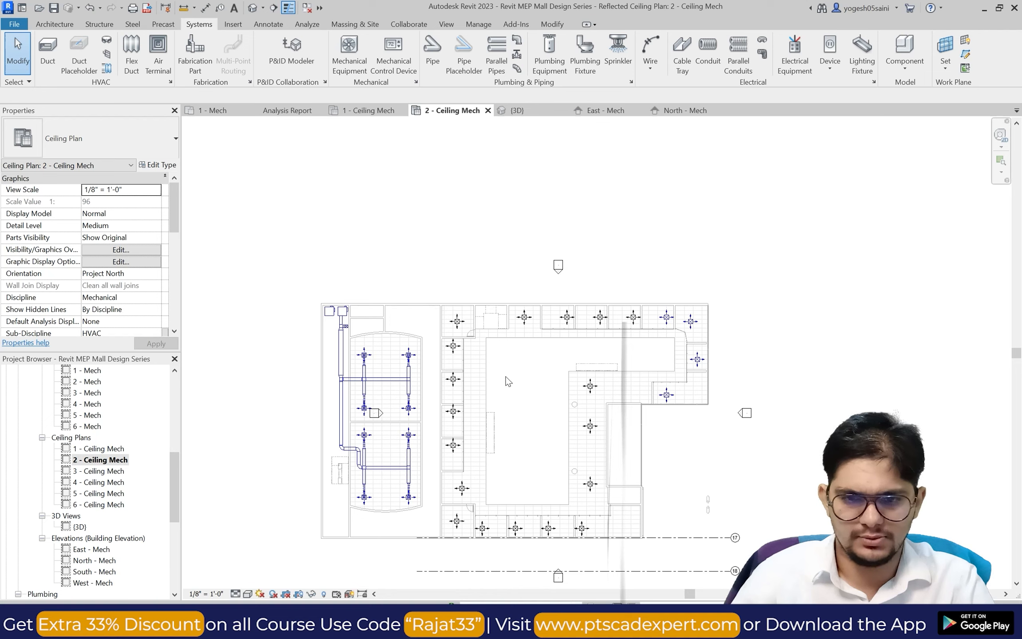
# Create a Supply Air duct system from the upper-row diffuser beside the stair, add the remaining unassigned Level 2 diffusers, and finish editing.
pyautogui.scroll(-3, 507, 382)
pyautogui.scroll(1, 533, 372)
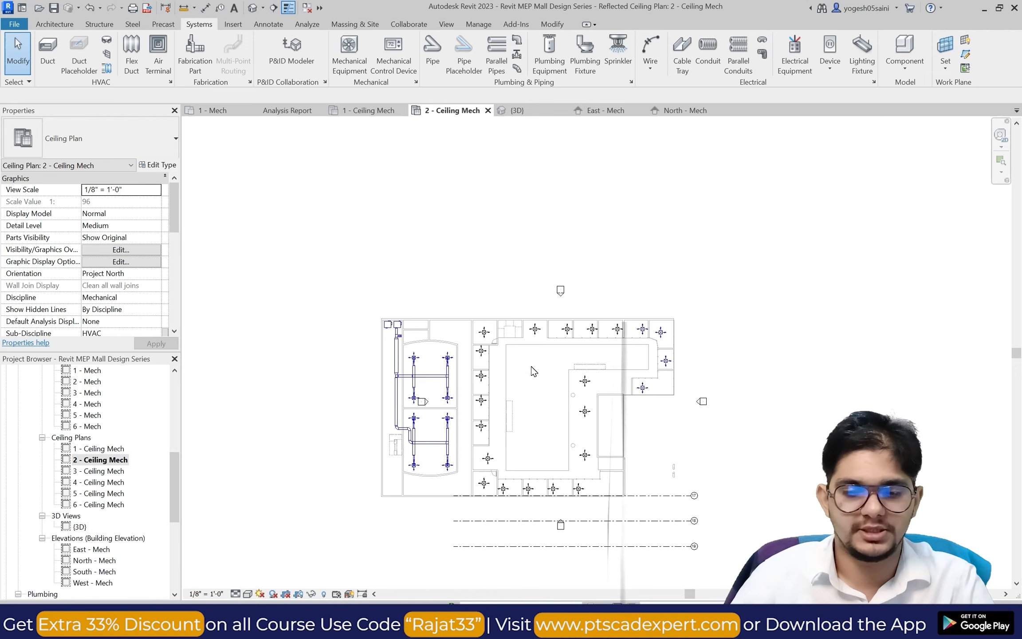
pyautogui.scroll(1, 533, 371)
pyautogui.click(536, 316)
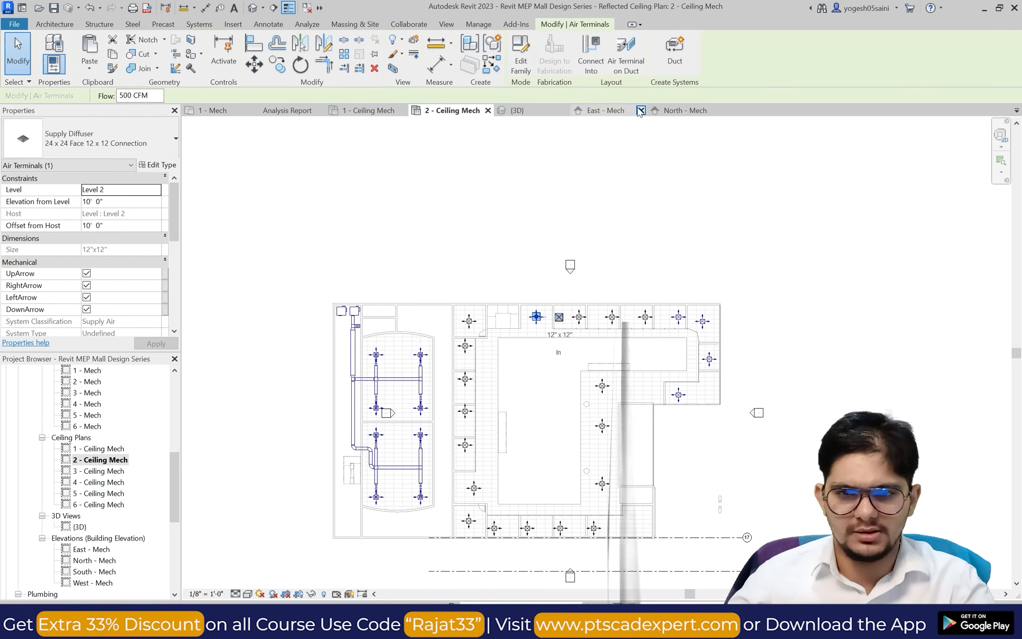
pyautogui.click(671, 67)
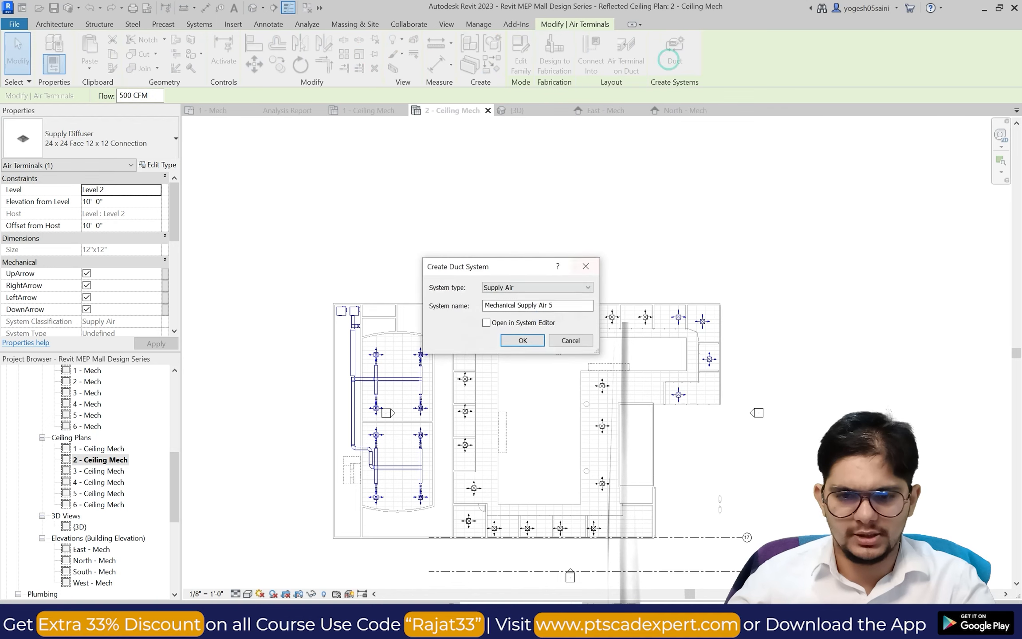
pyautogui.click(522, 340)
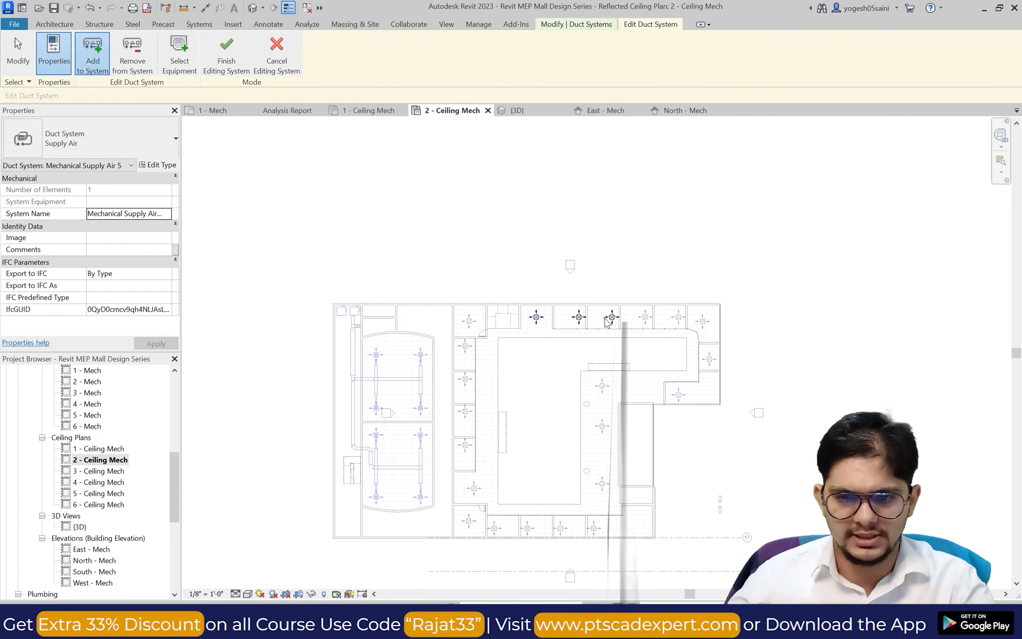
pyautogui.click(180, 52)
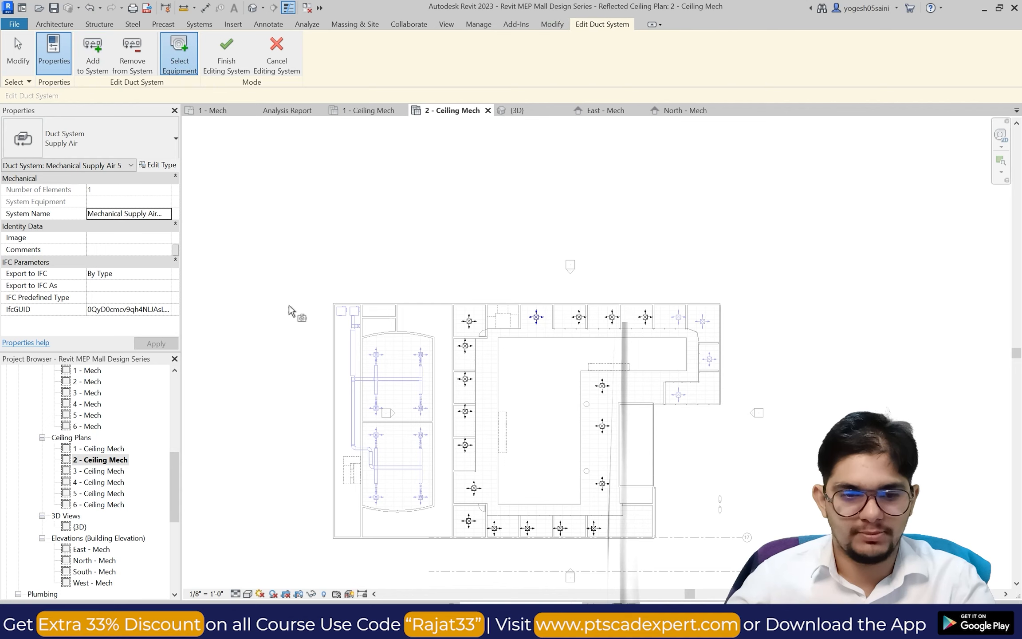
pyautogui.scroll(1, 289, 310)
pyautogui.scroll(2, 359, 312)
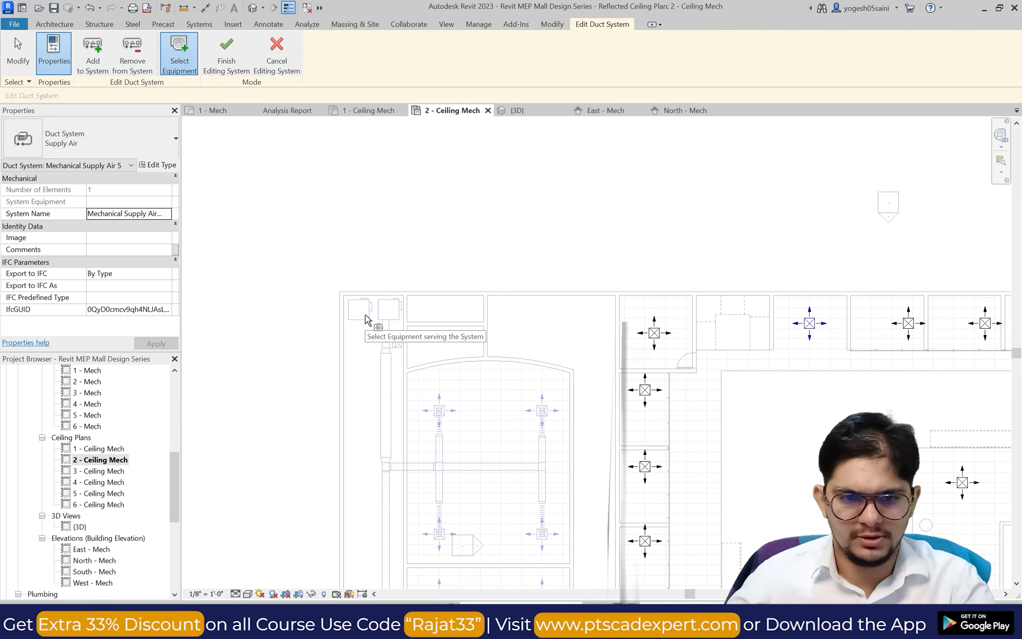
pyautogui.click(226, 56)
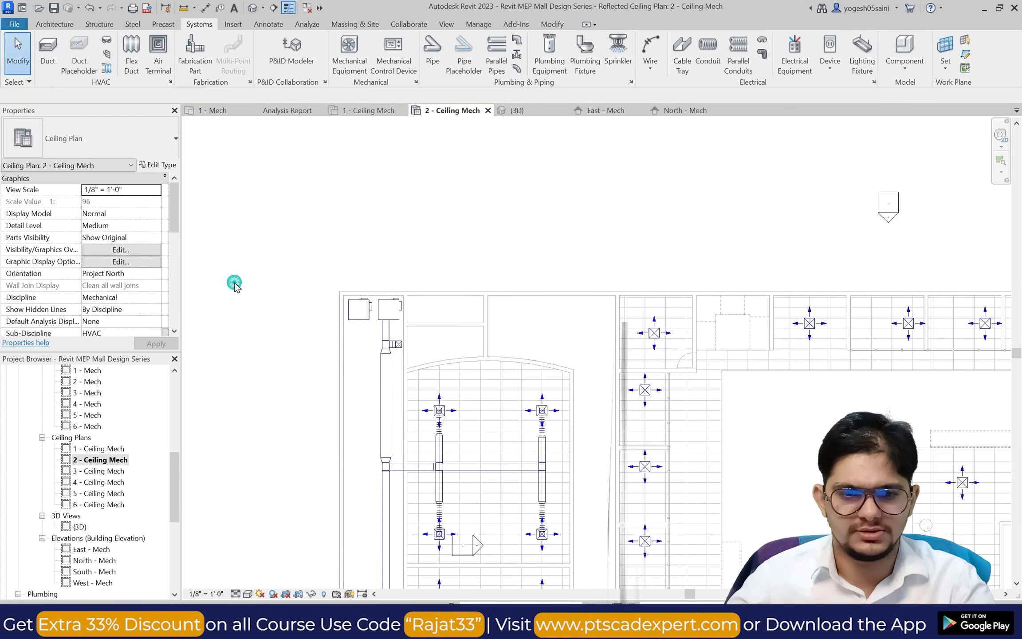
# Draw a 16"×14" duct from the left VAV unit down beside the existing main, jogging right twice, to below the large hall.
pyautogui.scroll(-2, 275, 301)
pyautogui.scroll(1, 344, 305)
pyautogui.scroll(1, 344, 306)
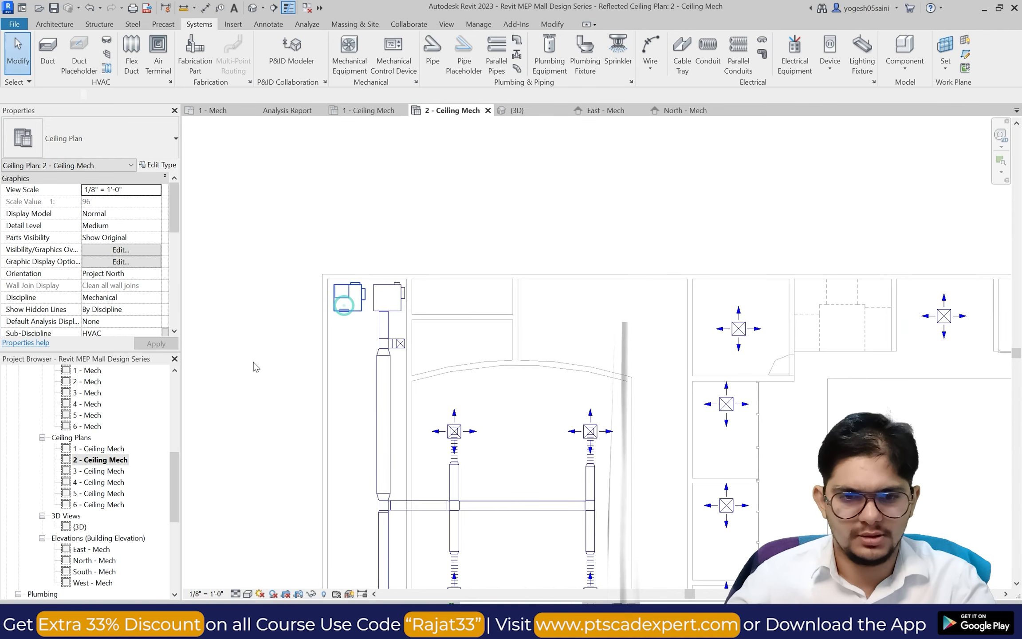
pyautogui.click(345, 302)
pyautogui.click(341, 333)
pyautogui.scroll(2, 342, 384)
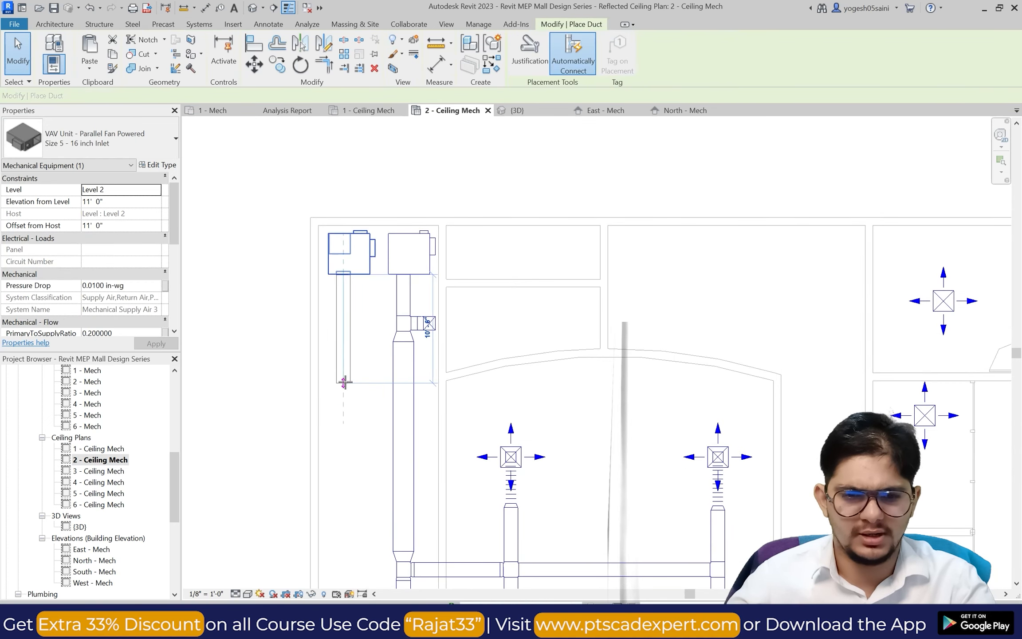
pyautogui.click(352, 410)
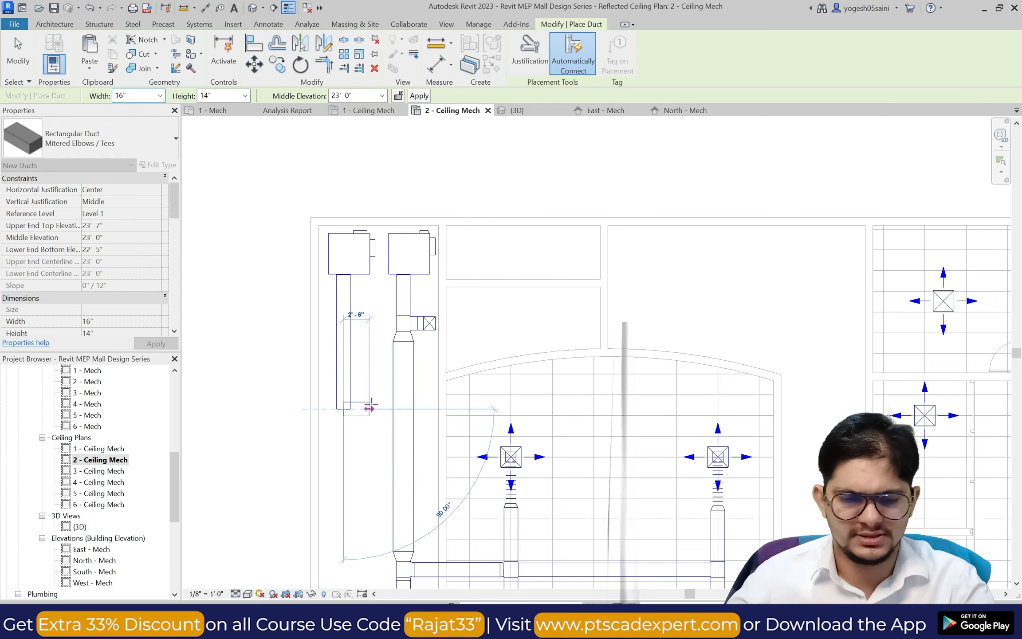
pyautogui.scroll(-5, 371, 443)
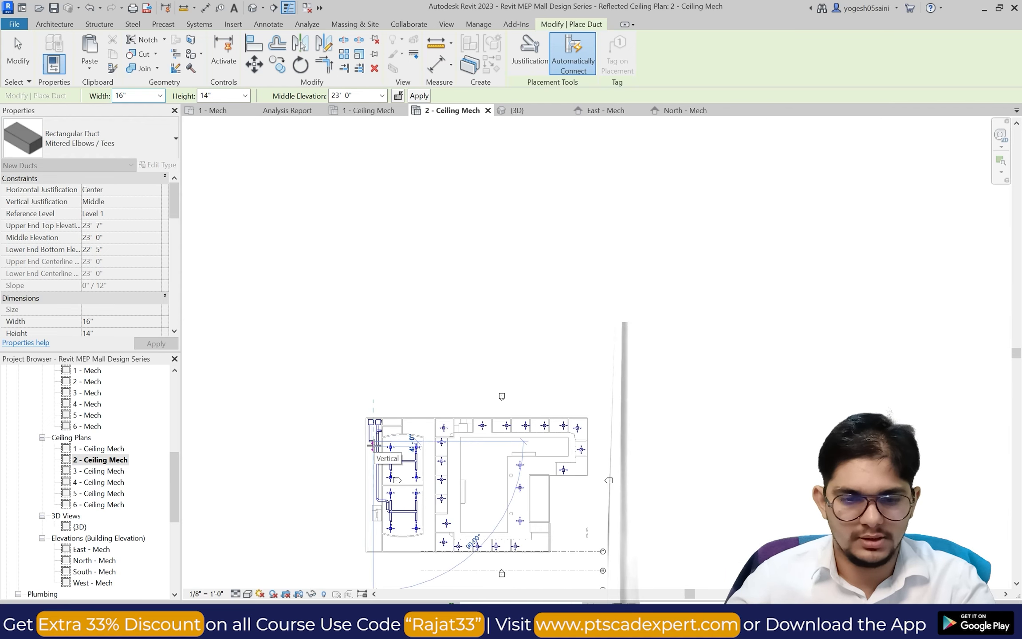
pyautogui.scroll(5, 379, 473)
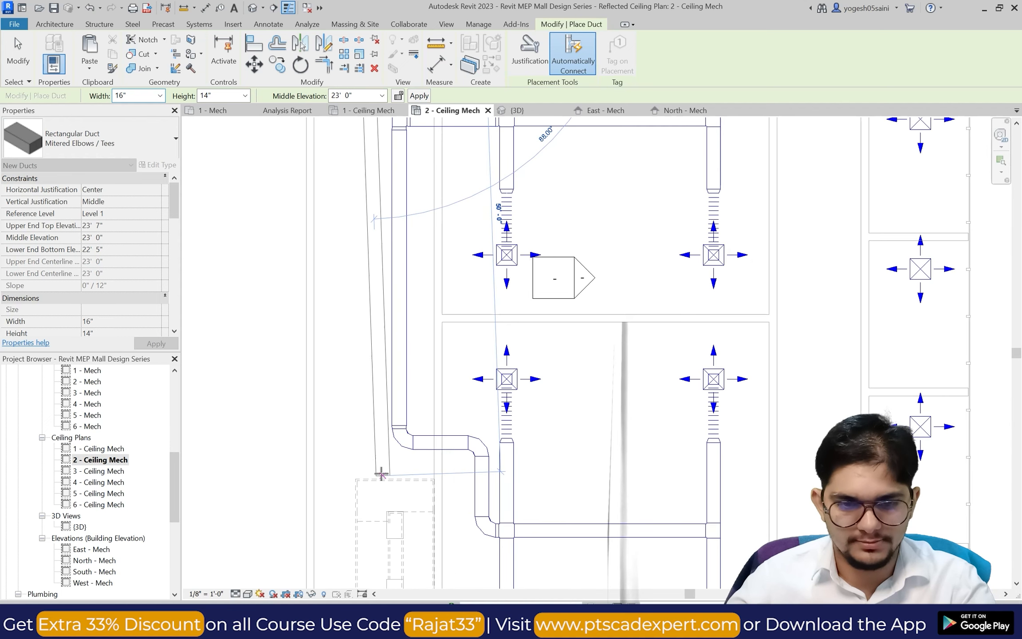
pyautogui.scroll(-5, 380, 474)
pyautogui.scroll(3, 572, 444)
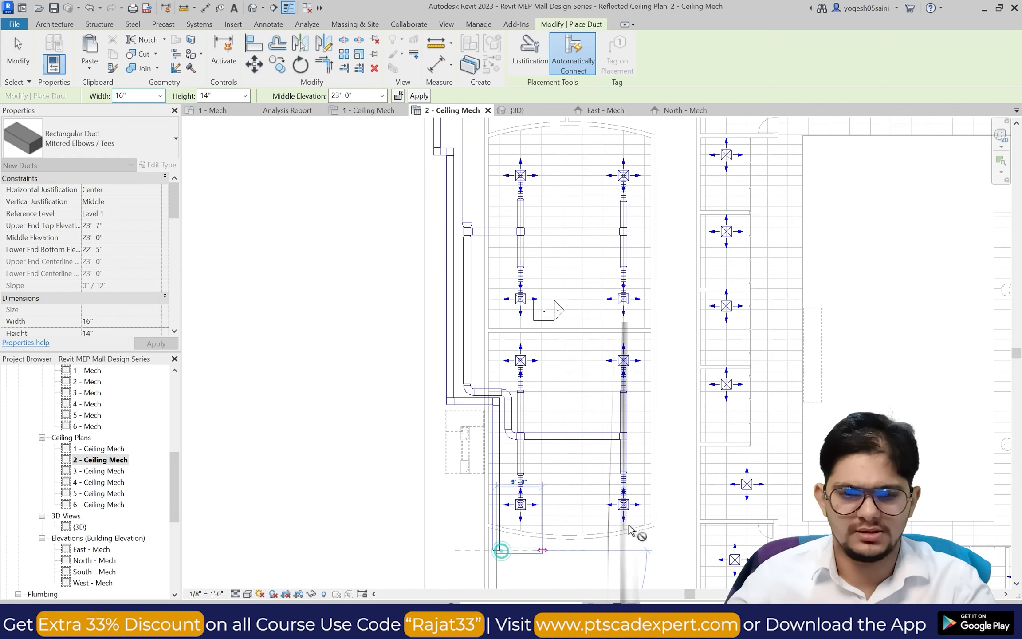
pyautogui.press('Escape')
# Continue the 16"×14" duct right beneath the large hall, up beside its corner, and right into the neighbouring corridor.
pyautogui.scroll(-3, 568, 541)
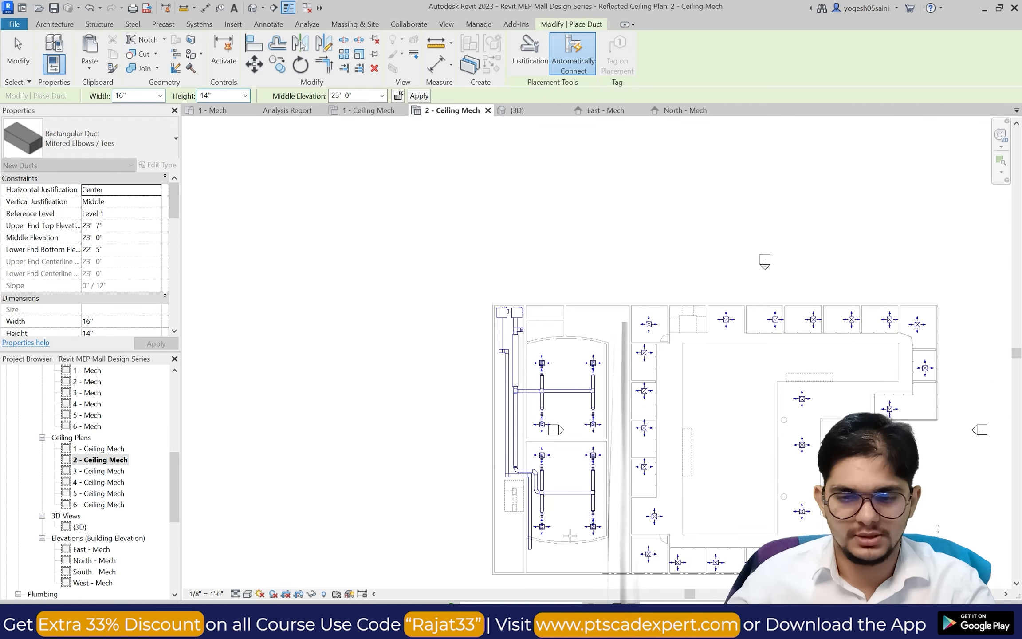
pyautogui.scroll(3, 570, 535)
pyautogui.click(529, 547)
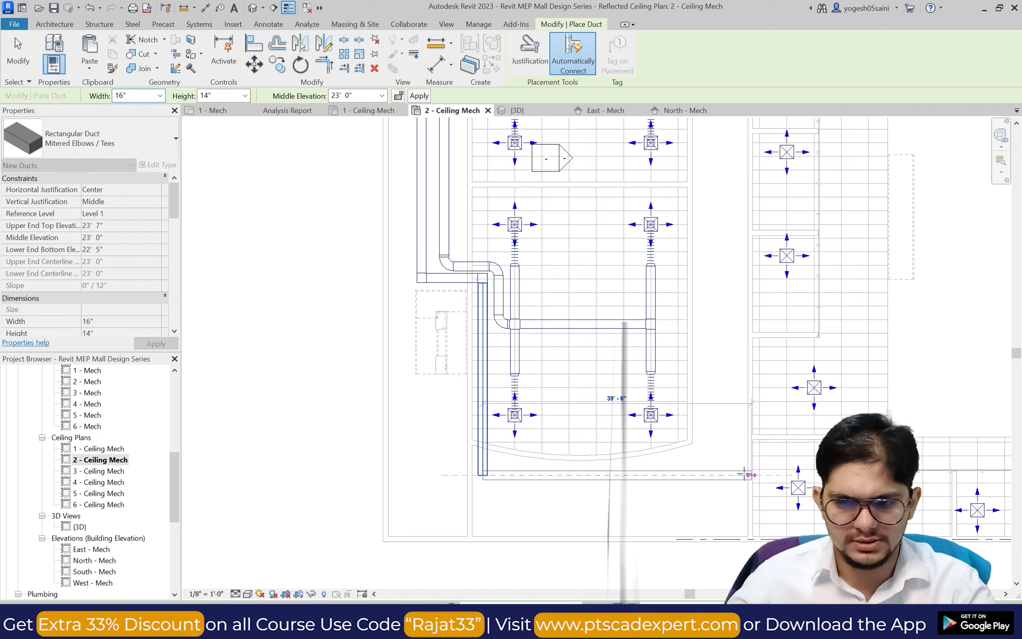
pyautogui.click(716, 477)
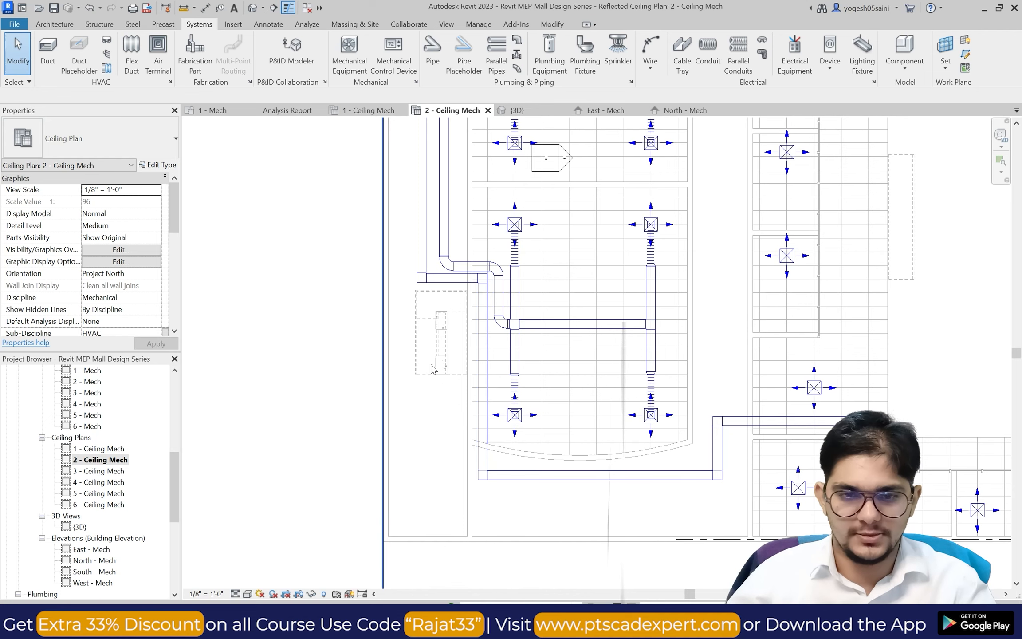
# Change the new duct's mitered elbow above the dashed shaft outline to Rectangular Elbow - Radius, 1 W.
pyautogui.scroll(2, 408, 310)
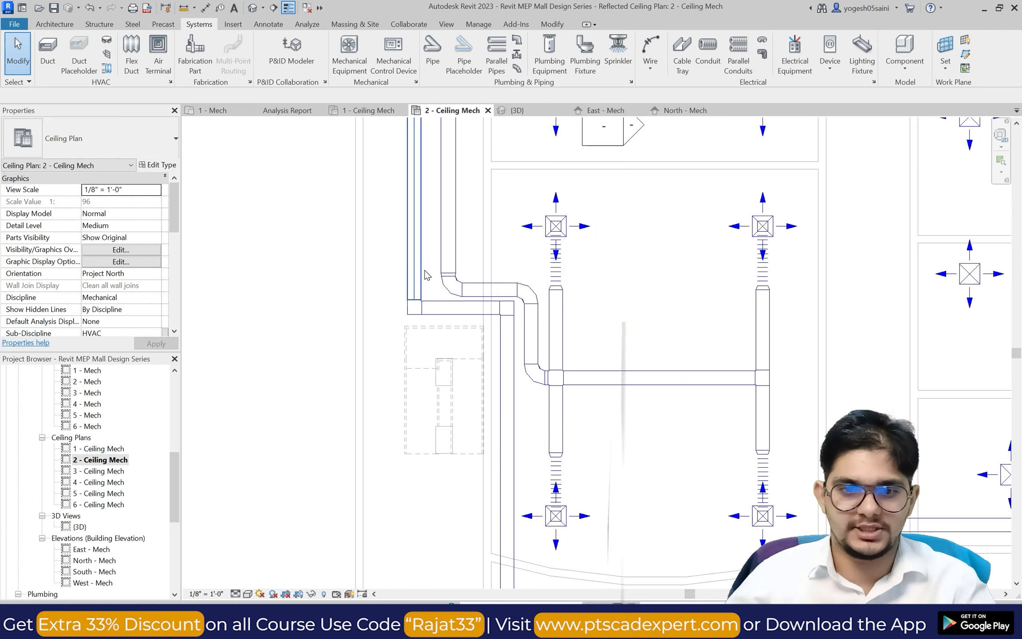
pyautogui.click(412, 307)
pyautogui.click(102, 148)
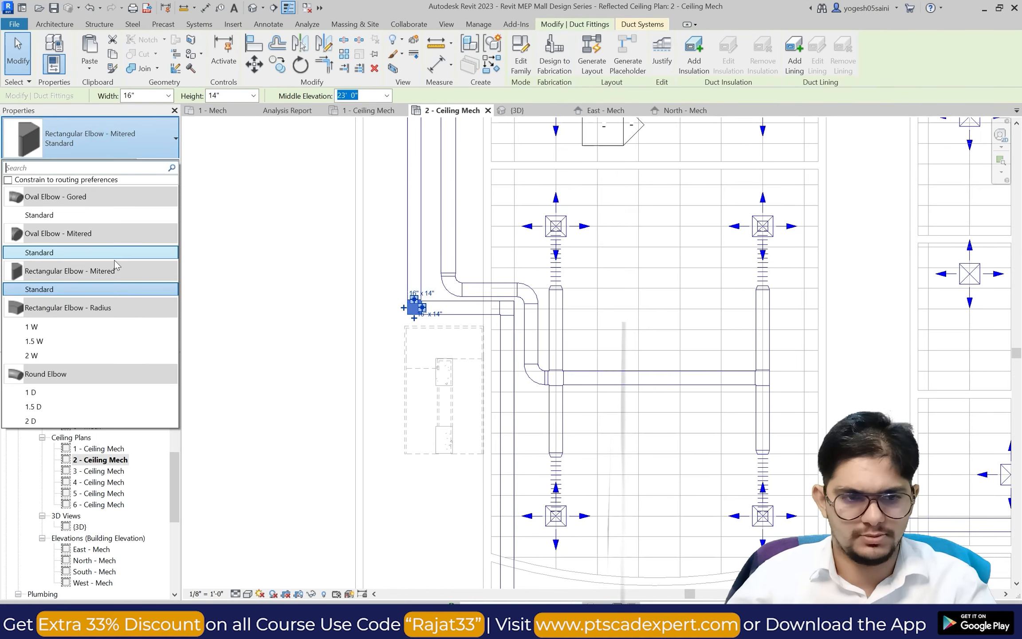
pyautogui.click(87, 326)
pyautogui.click(312, 320)
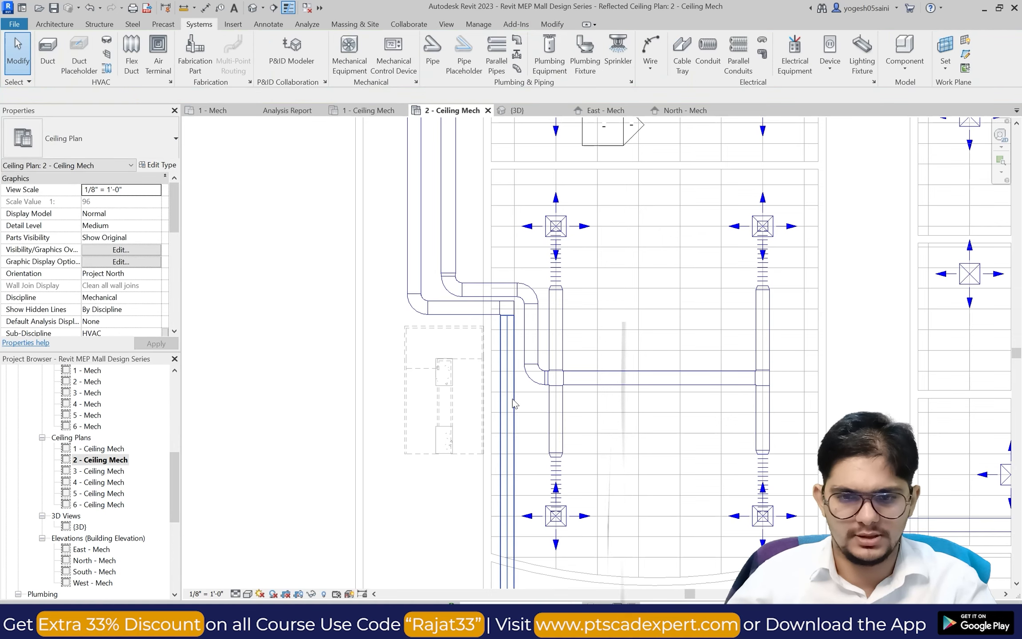
# Replace the next elbow and the mitered elbows along the duct's lower run with rectangular radius elbows.
pyautogui.scroll(2, 512, 338)
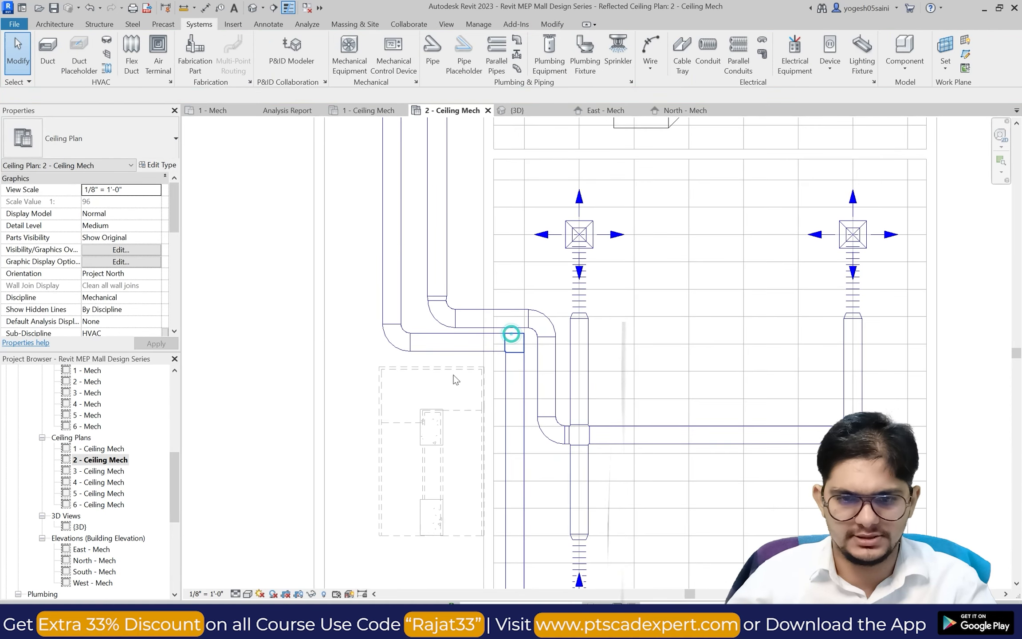
pyautogui.click(511, 334)
pyautogui.click(98, 151)
pyautogui.click(95, 194)
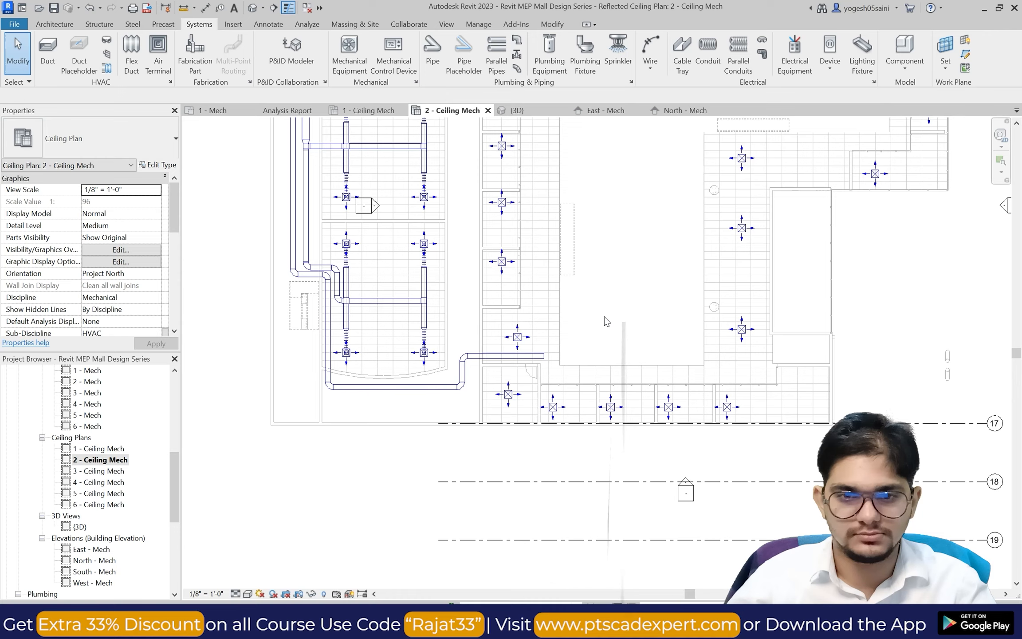
# Extend the open end of the 16"×14" duct a short way right into the lower corridor.
pyautogui.scroll(-2, 605, 316)
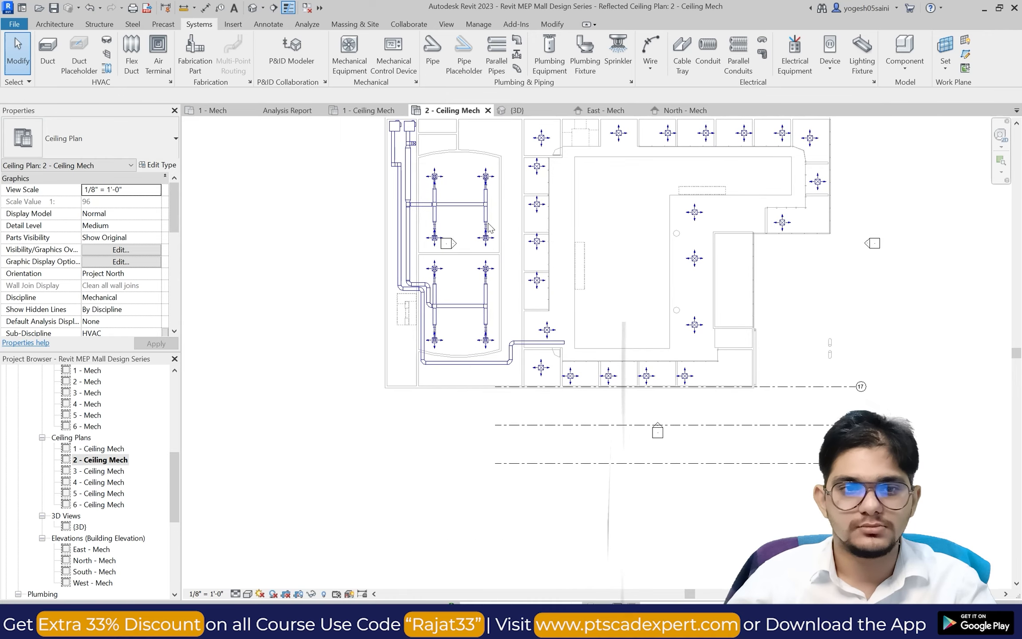
pyautogui.click(48, 48)
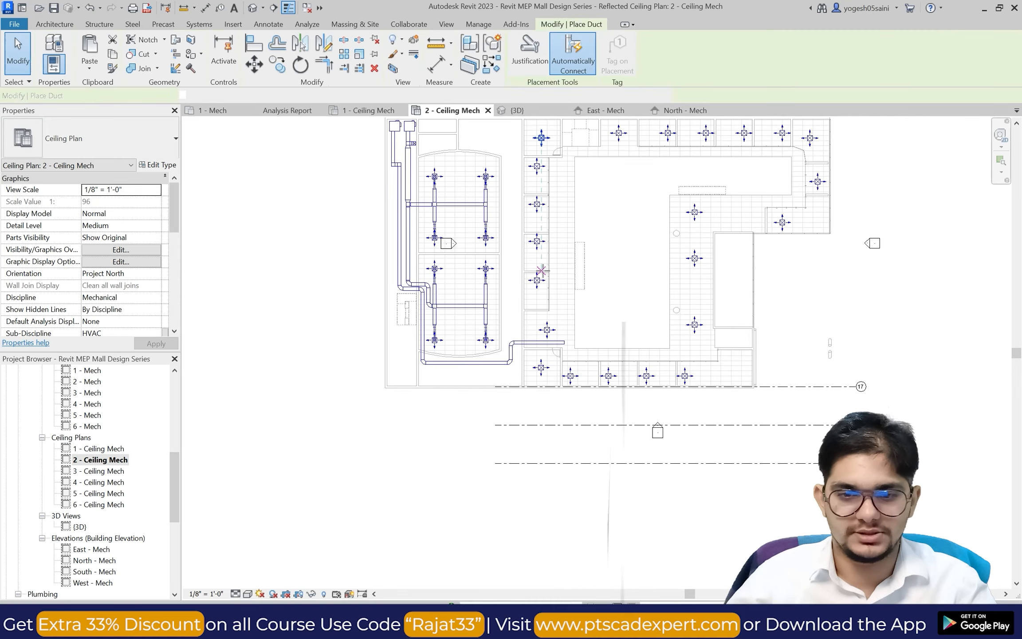
pyautogui.scroll(4, 567, 345)
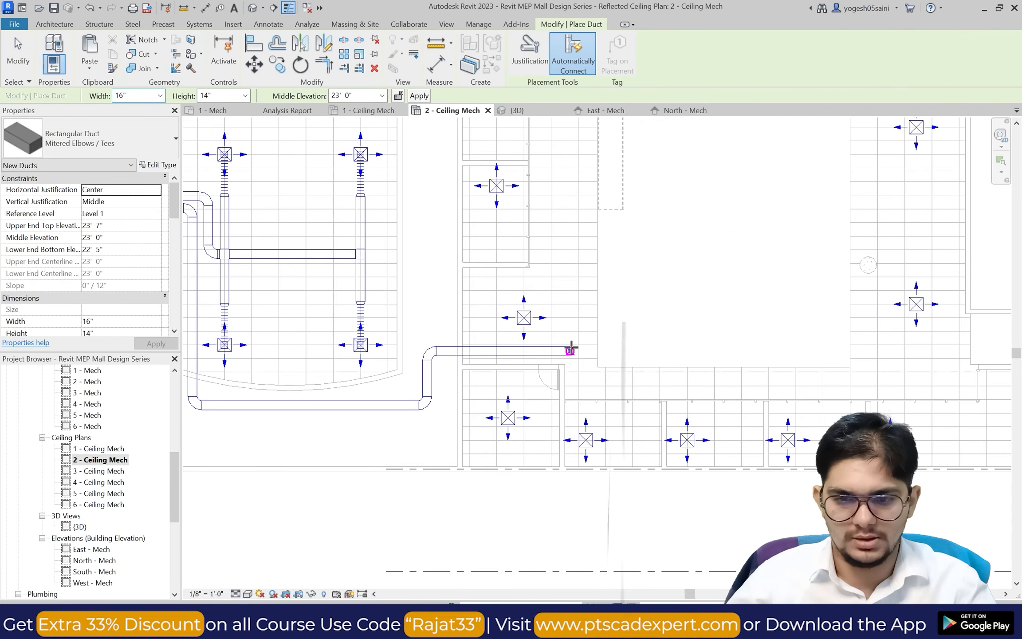
pyautogui.click(571, 350)
pyautogui.scroll(2, 570, 348)
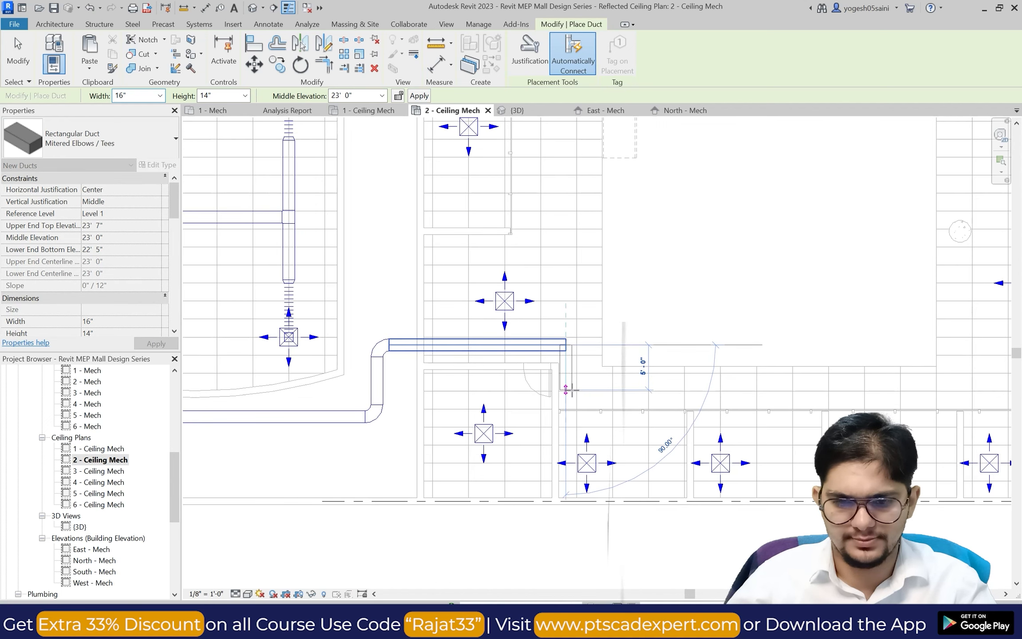
pyautogui.click(578, 345)
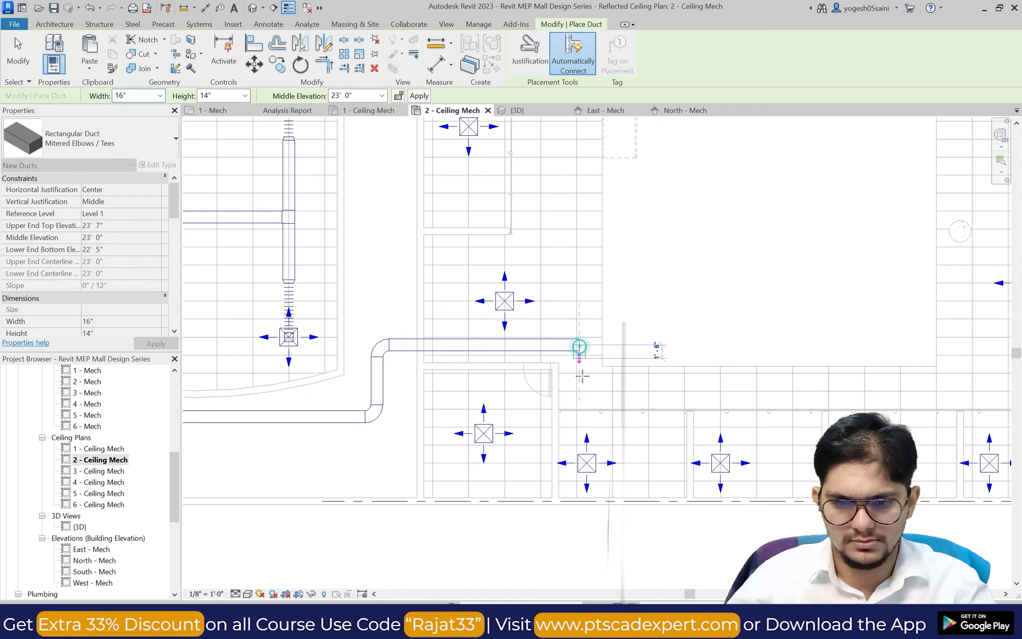
# Turn the 16"×14" duct down into the lower corridor and run it right about 54 ft above the row of shops.
pyautogui.click(700, 390)
pyautogui.scroll(-3, 700, 390)
pyautogui.scroll(2, 754, 390)
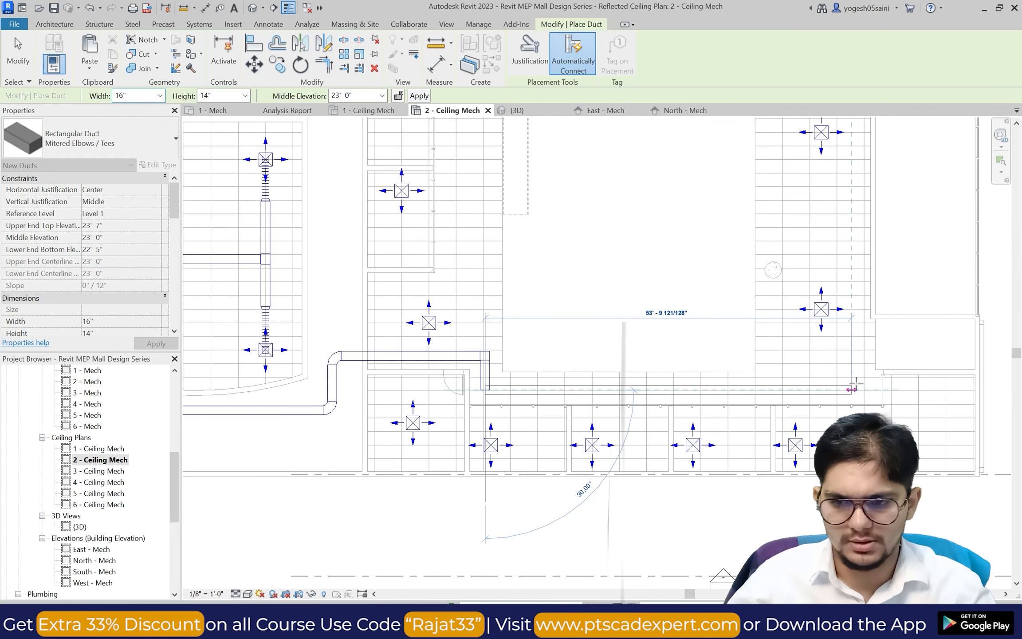
pyautogui.click(854, 384)
pyautogui.scroll(-3, 853, 363)
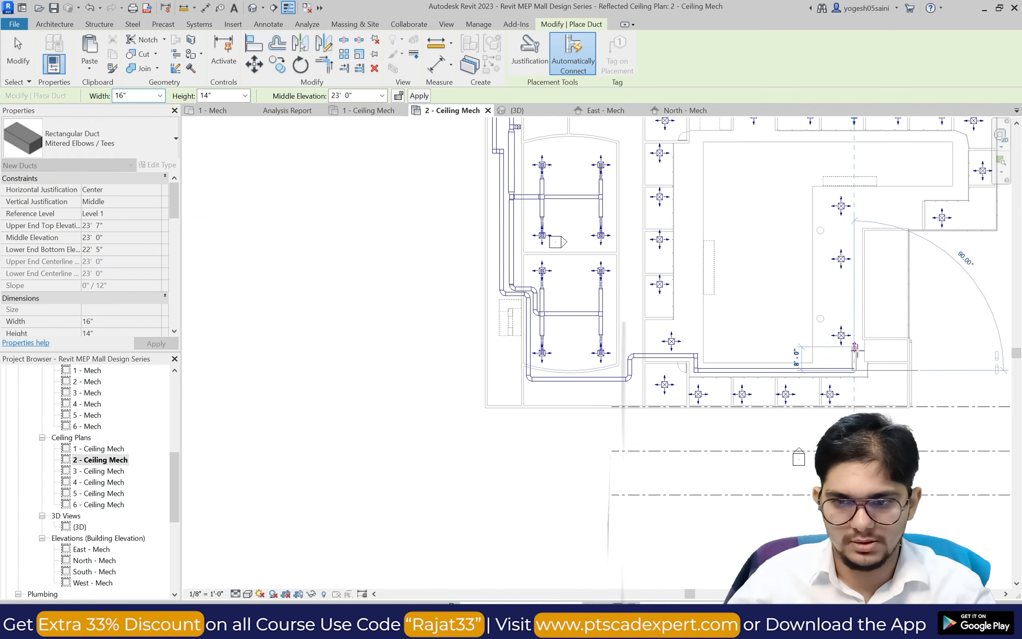
# Run the 16"×14" duct up beside the right-hand corridor's diffusers and turn its end right toward the neighbouring shop.
pyautogui.scroll(1, 852, 323)
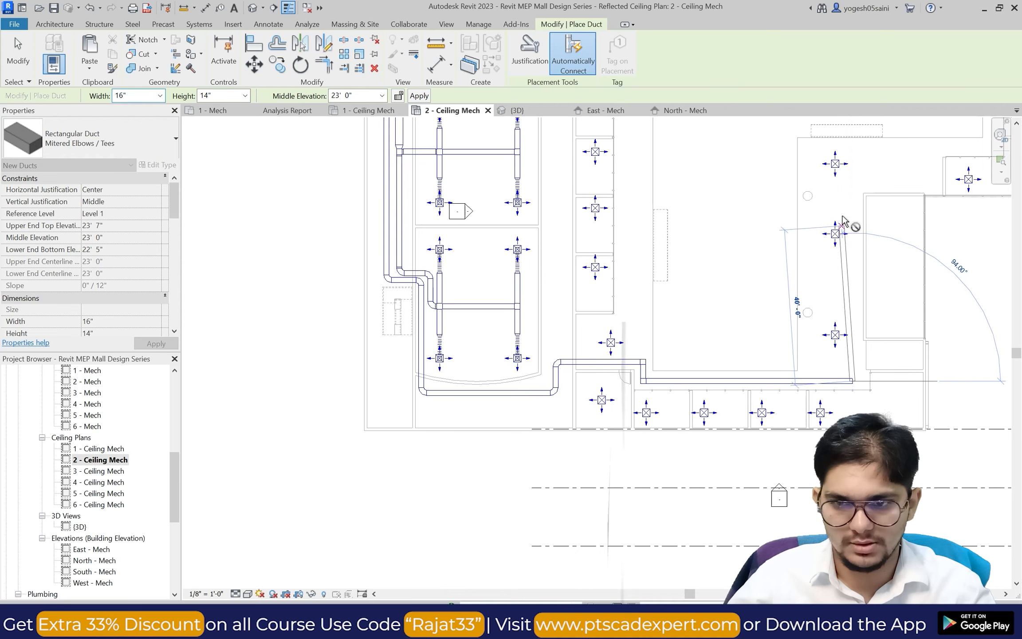
pyautogui.click(852, 179)
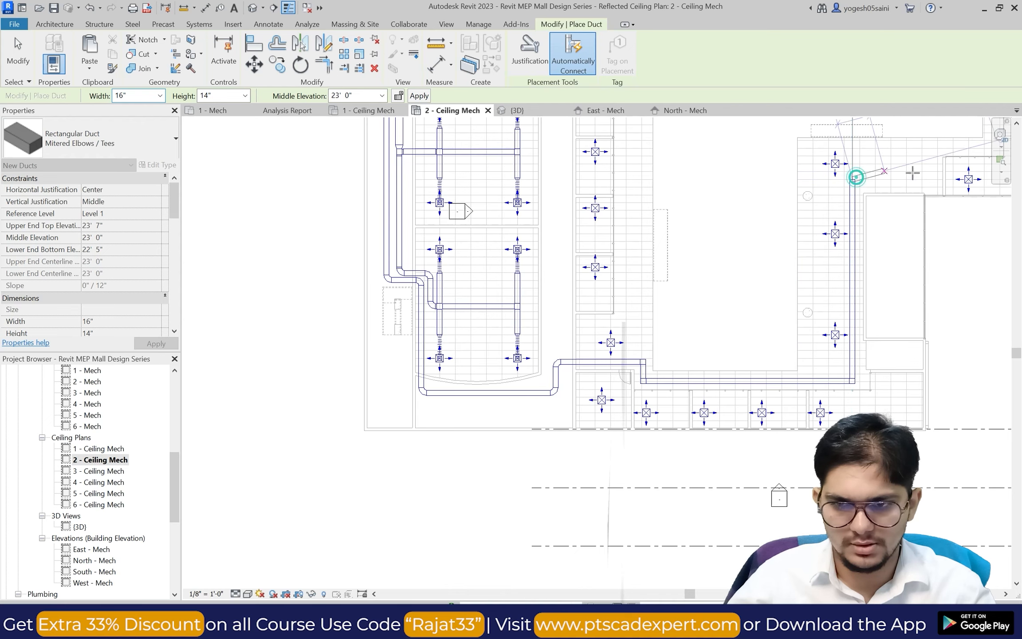
pyautogui.click(916, 179)
pyautogui.press('Escape')
pyautogui.press('Escape')
pyautogui.scroll(-4, 656, 341)
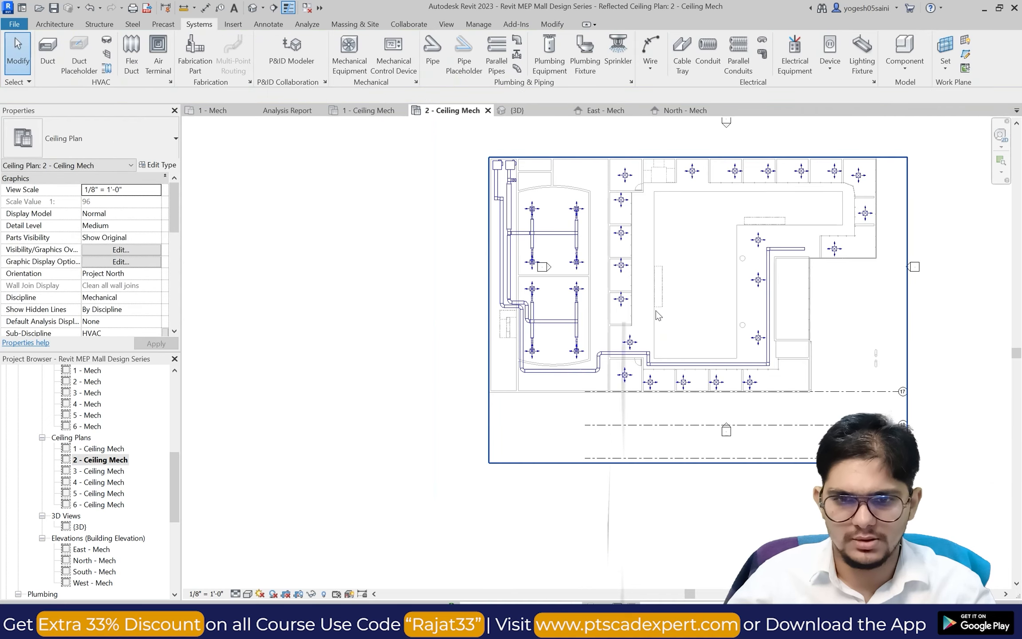
# Convert the radius elbow at the large hall's lower corner to a tee and run a 16"×14" duct 6'-0" down from it.
pyautogui.scroll(4, 625, 267)
pyautogui.scroll(5, 552, 463)
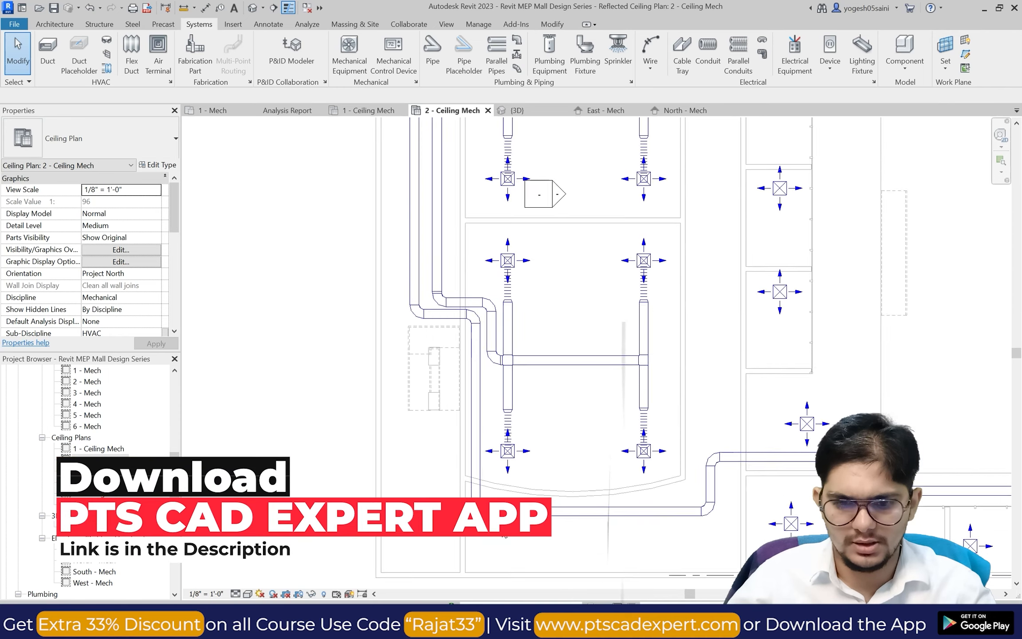
pyautogui.click(475, 496)
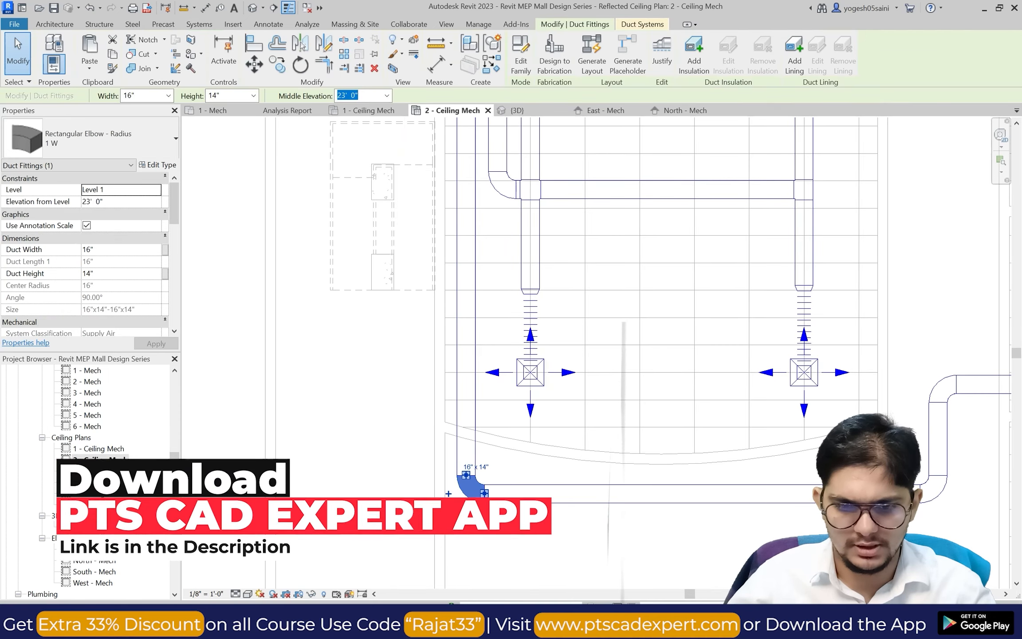
pyautogui.click(467, 513)
pyautogui.scroll(-5, 548, 447)
pyautogui.scroll(4, 487, 514)
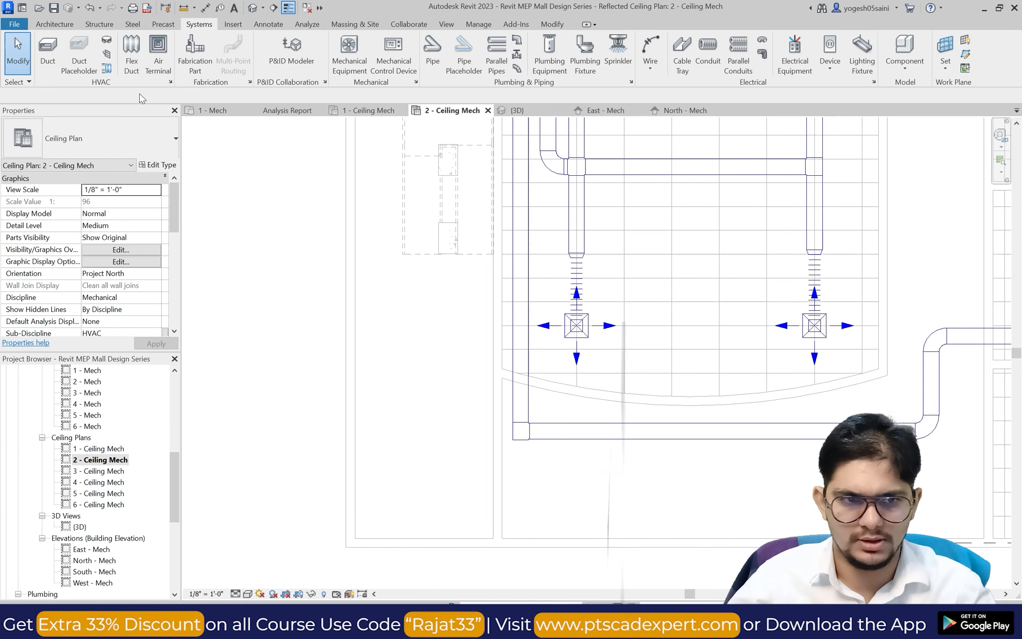
pyautogui.click(48, 49)
pyautogui.click(514, 430)
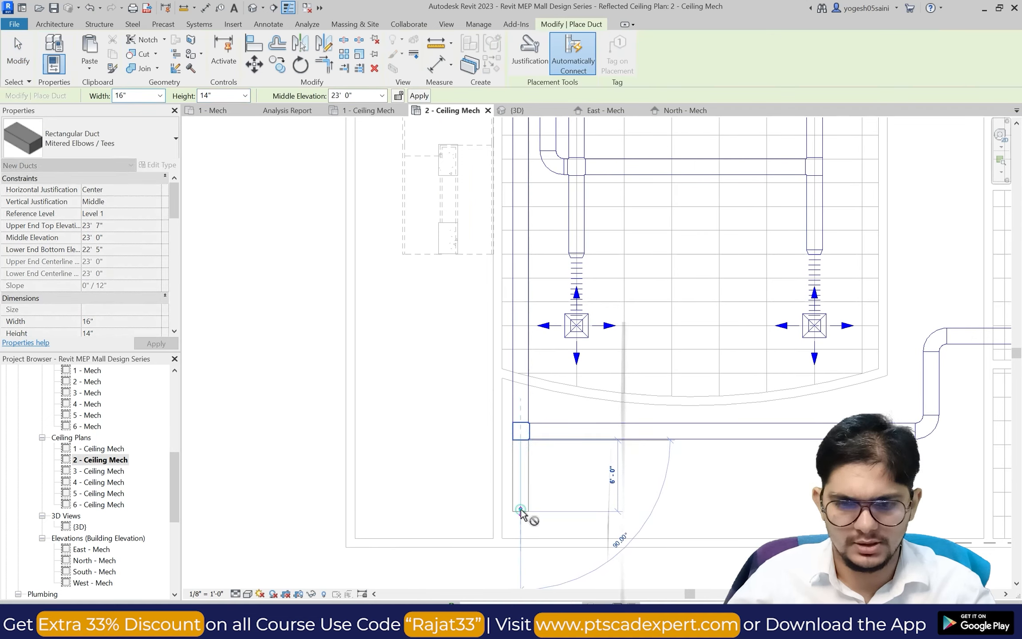
pyautogui.press('Escape')
pyautogui.press('Escape')
pyautogui.scroll(-4, 644, 462)
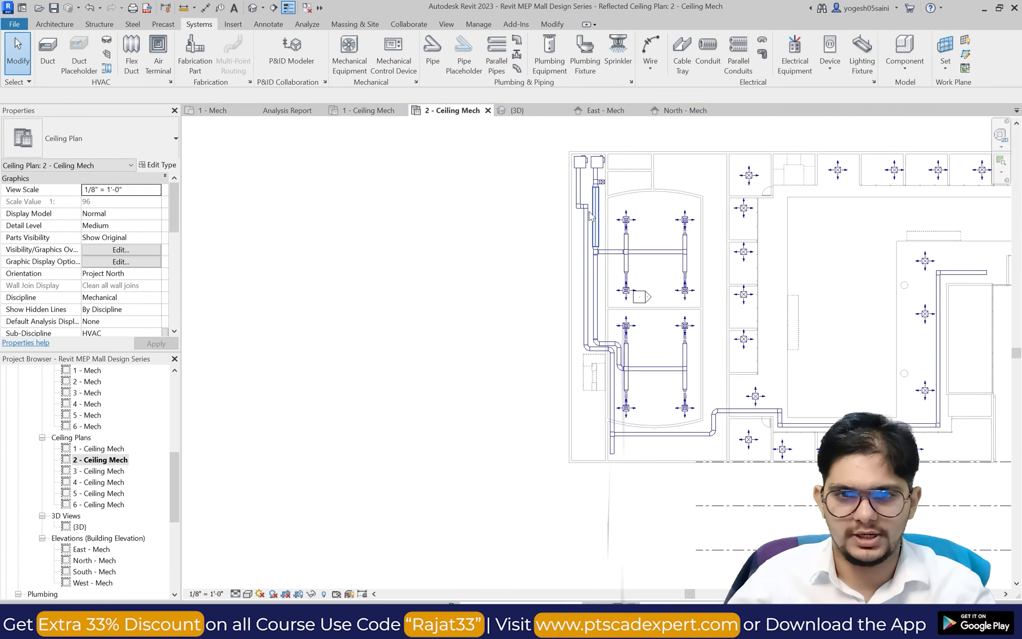
# Examine the ductwork in the South elevation, the Level 1 mechanical floor plan and the Level 1 ceiling plan.
pyautogui.scroll(-3, 624, 296)
pyautogui.scroll(4, 742, 360)
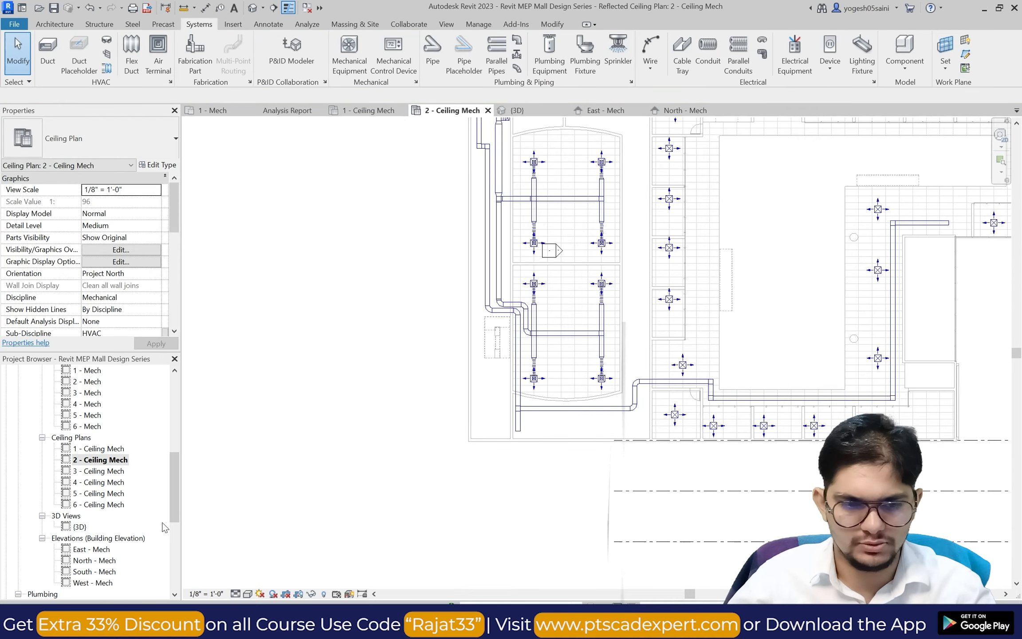
pyautogui.scroll(-1, 116, 544)
pyautogui.doubleClick(94, 538)
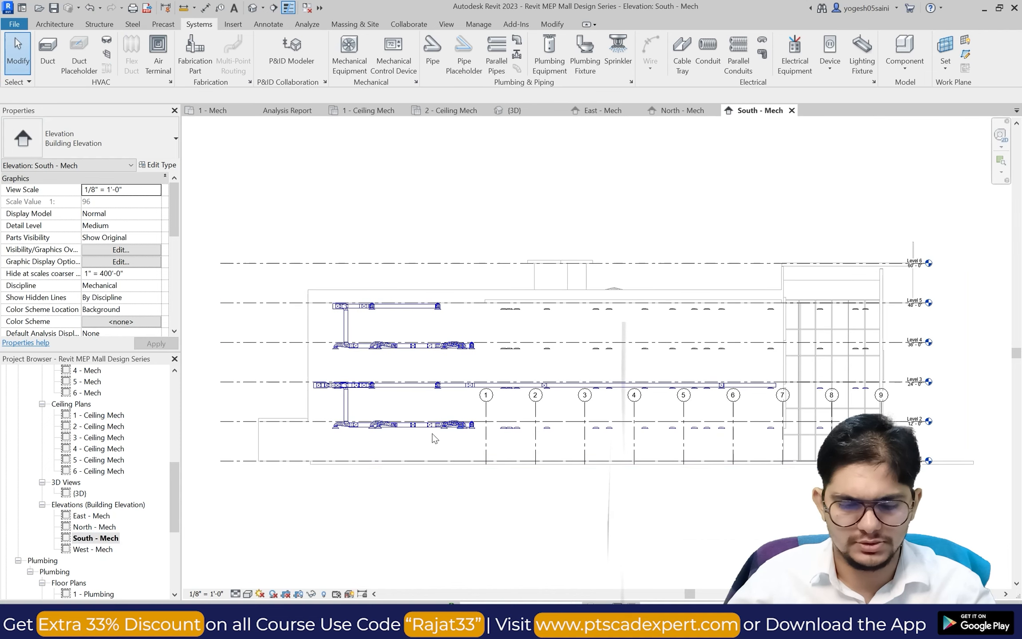
pyautogui.scroll(1, 105, 461)
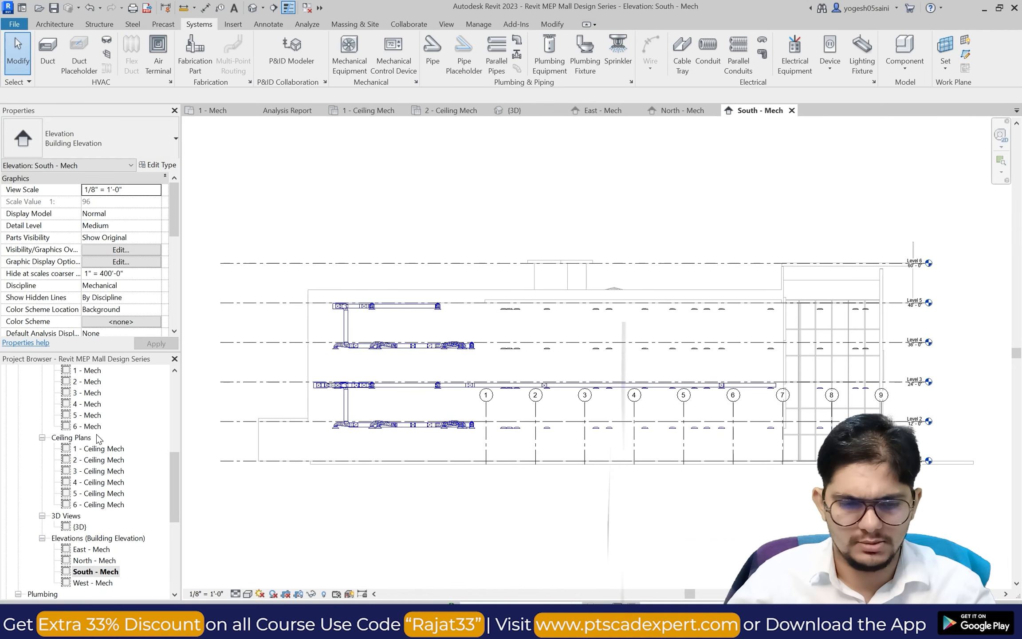
pyautogui.scroll(1, 98, 438)
pyautogui.doubleClick(91, 393)
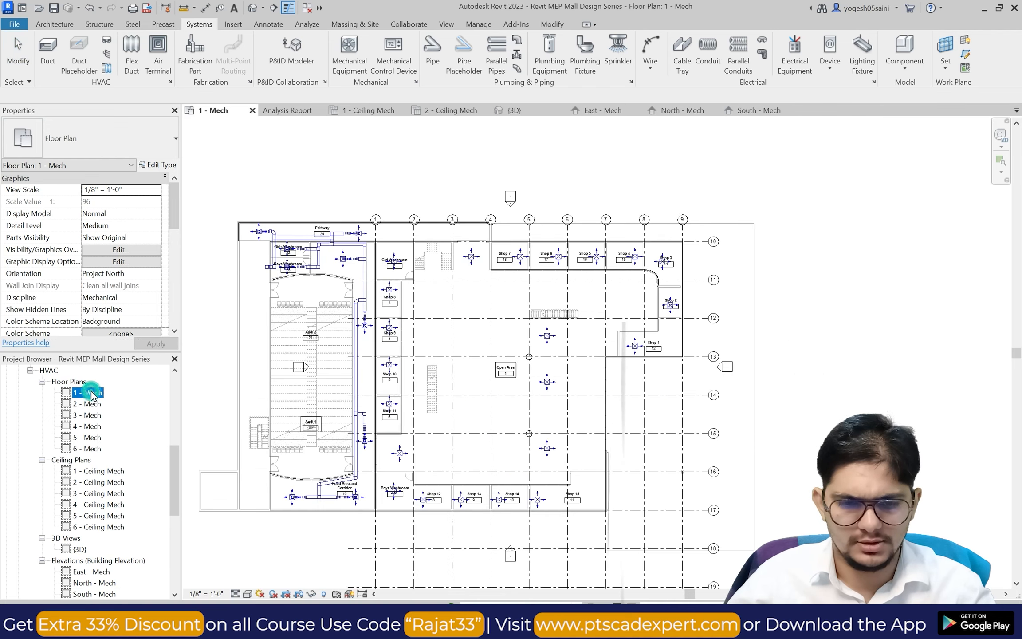
pyautogui.scroll(-3, 490, 358)
pyautogui.scroll(1, 500, 353)
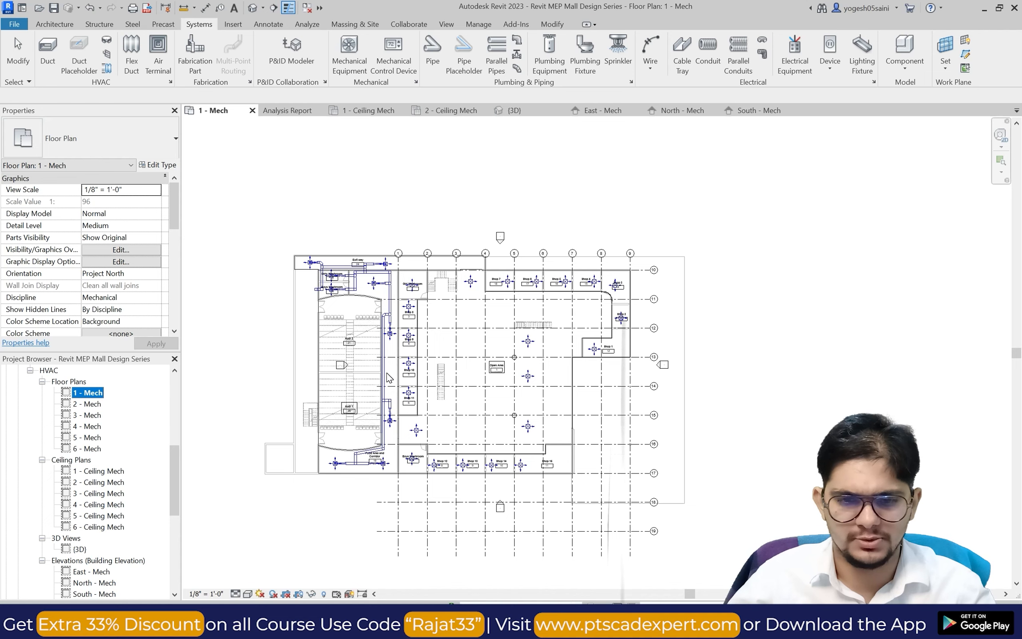
pyautogui.doubleClick(107, 471)
pyautogui.scroll(-3, 106, 481)
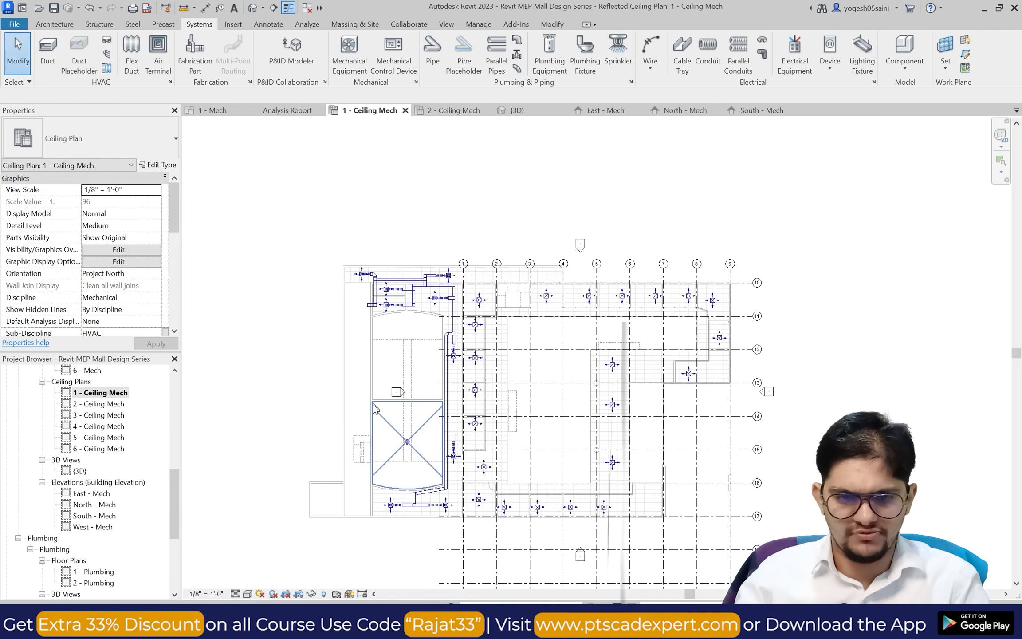
# Examine the duct runs and their heights across the levels in the East elevation and the 3D view.
pyautogui.doubleClick(101, 495)
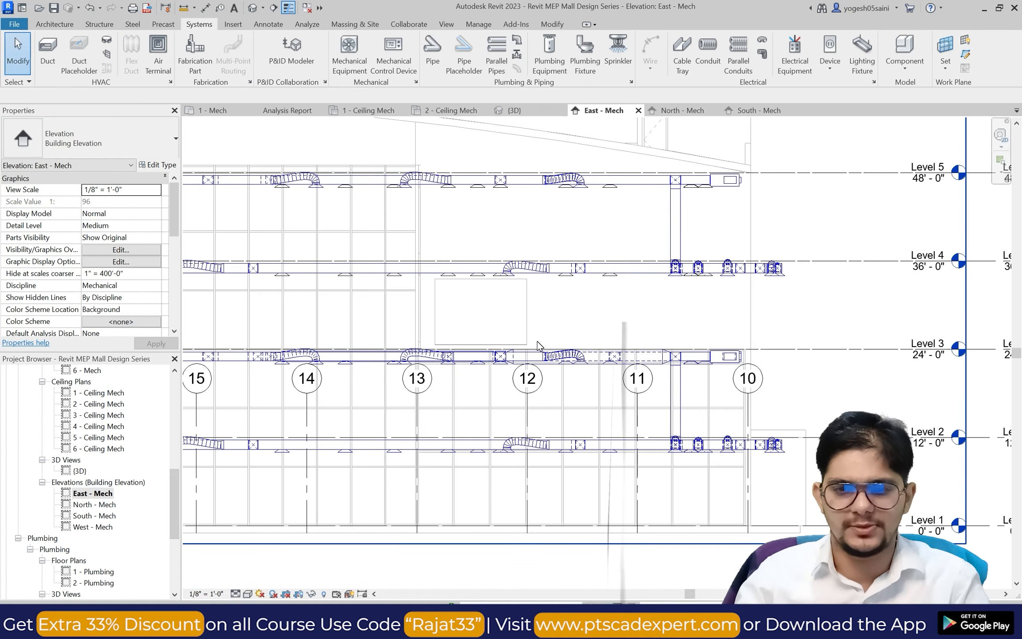
pyautogui.scroll(-7, 560, 334)
pyautogui.scroll(3, 470, 324)
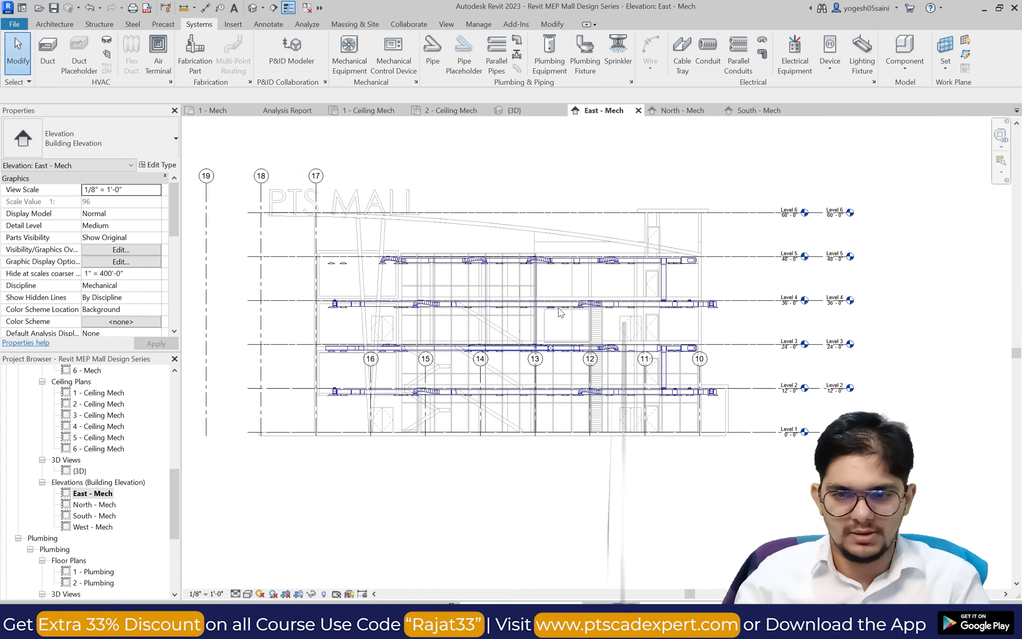
pyautogui.scroll(2, 626, 316)
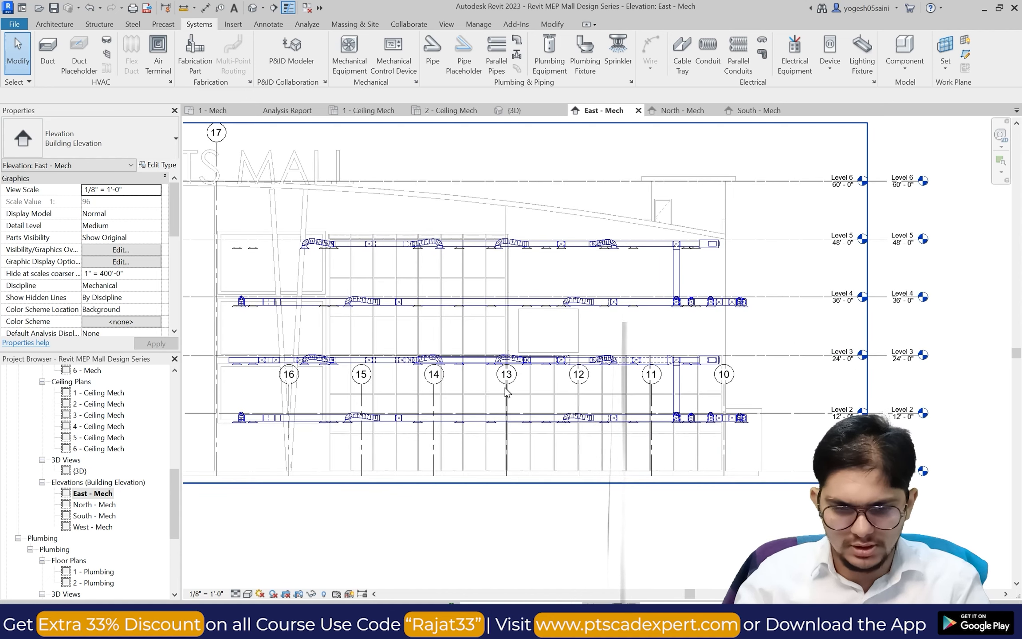
pyautogui.click(445, 25)
pyautogui.click(372, 49)
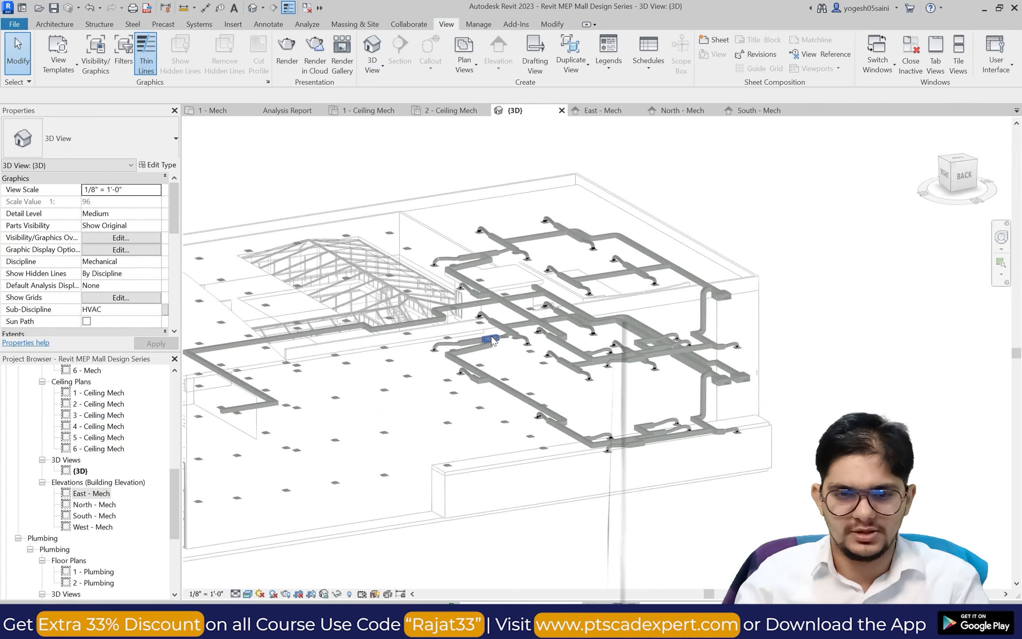
pyautogui.scroll(-2, 251, 394)
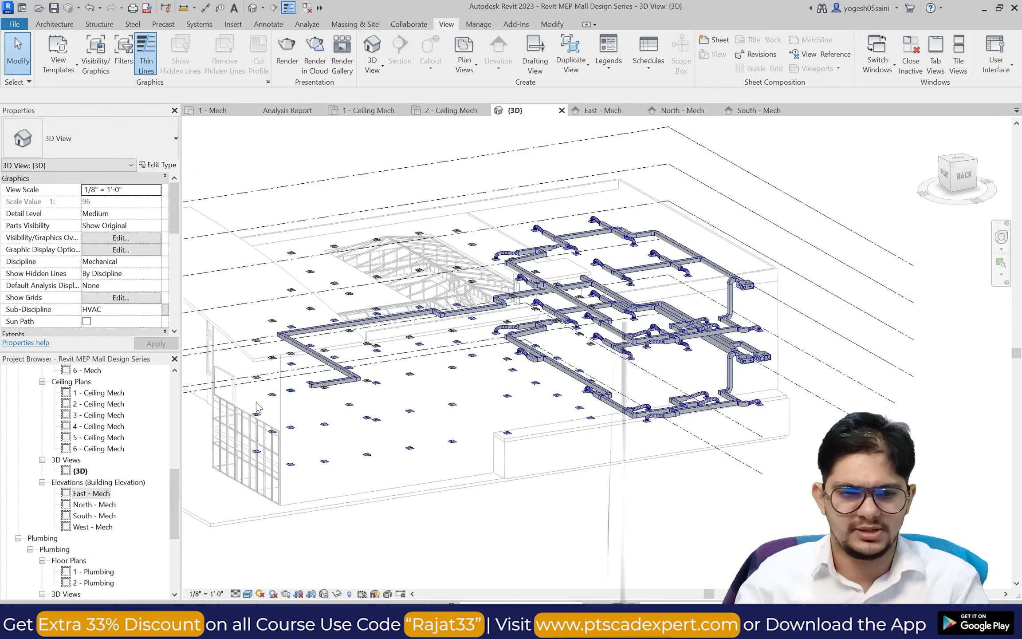
pyautogui.scroll(1, 146, 440)
pyautogui.scroll(4, 133, 443)
pyautogui.scroll(-4, 113, 458)
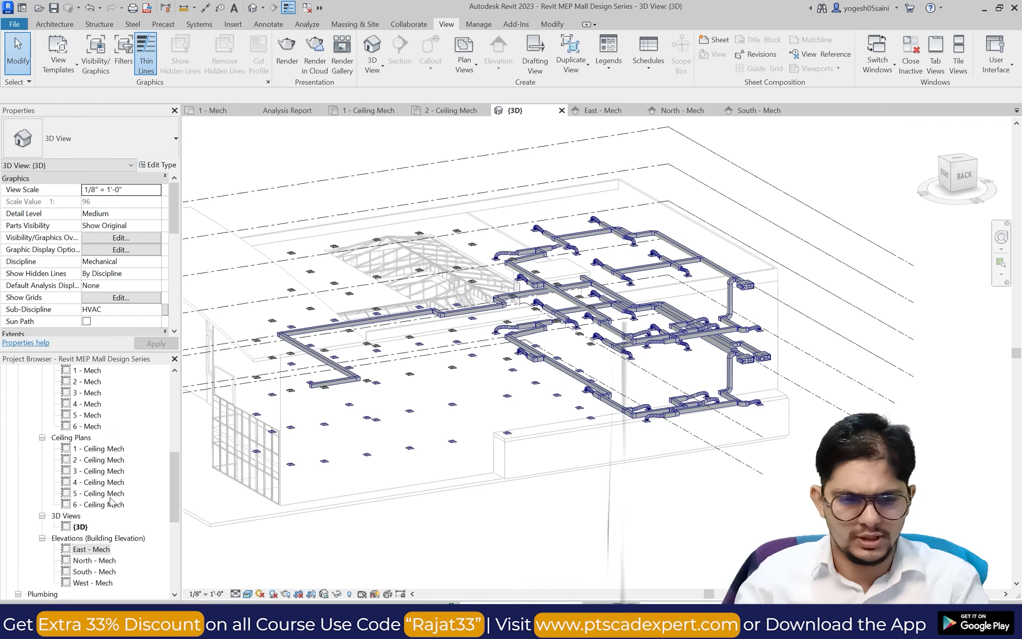
# Compare the East elevation with the 3D model, orbiting to view the duct branches and the new stub from above.
pyautogui.doubleClick(92, 505)
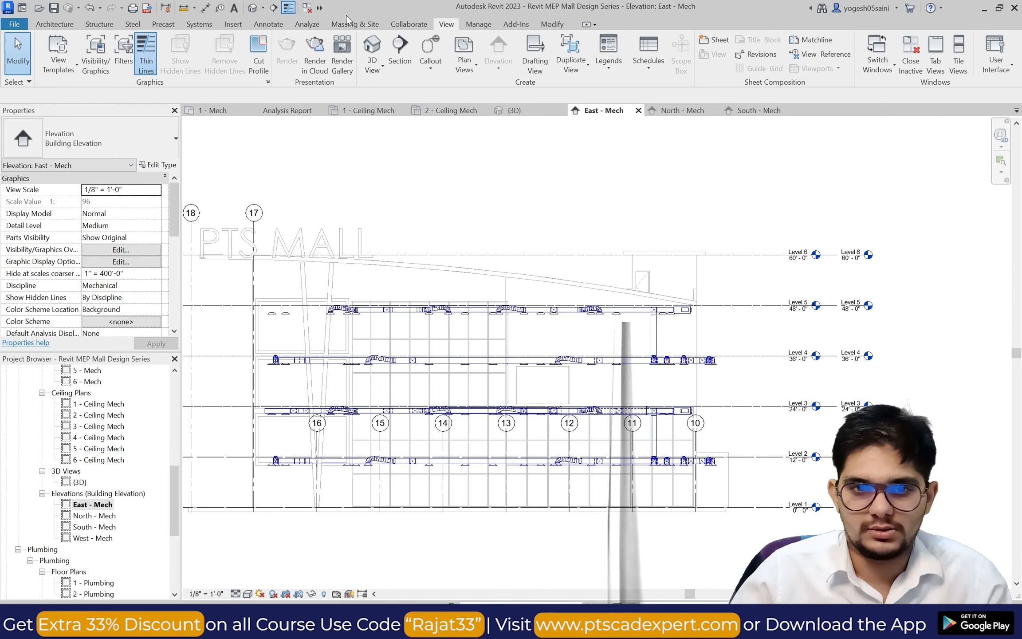
pyautogui.click(374, 43)
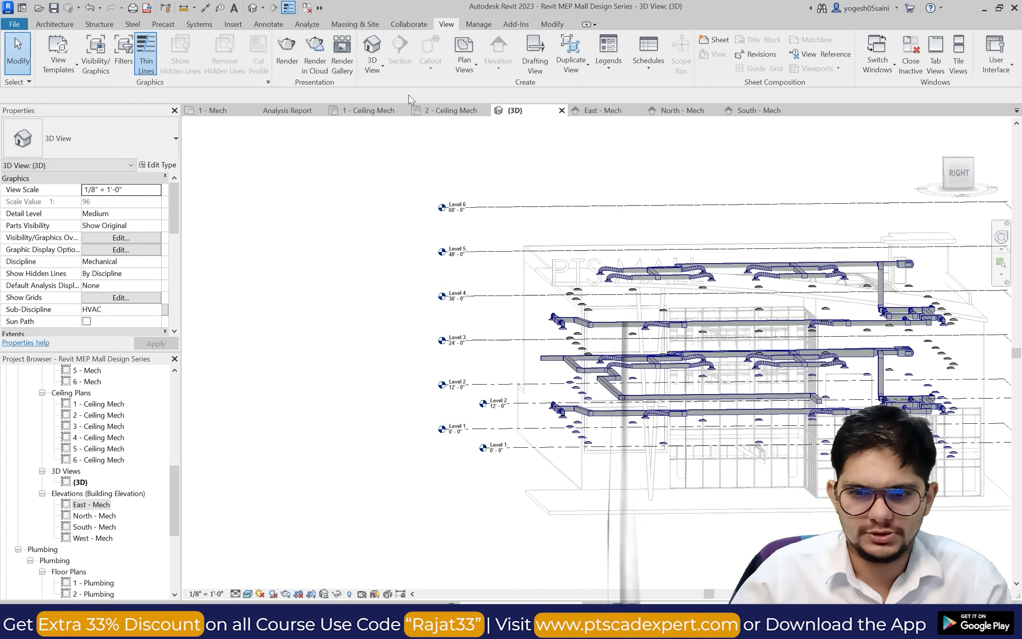
pyautogui.scroll(1, 717, 363)
pyautogui.click(997, 237)
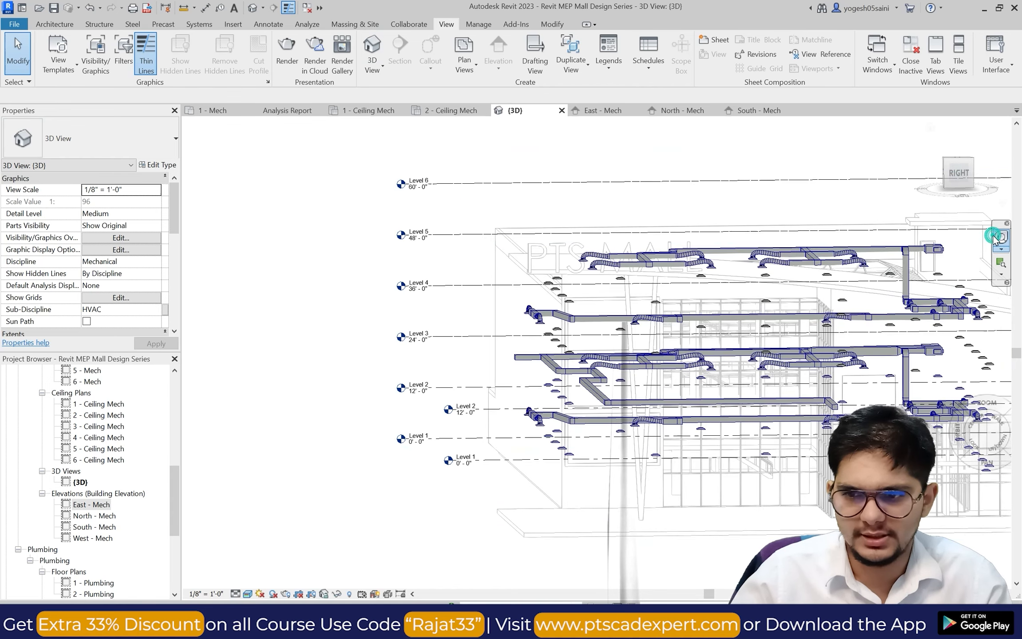
pyautogui.moveTo(736, 310); pyautogui.dragTo(859, 314)
pyautogui.moveTo(589, 270); pyautogui.dragTo(551, 331)
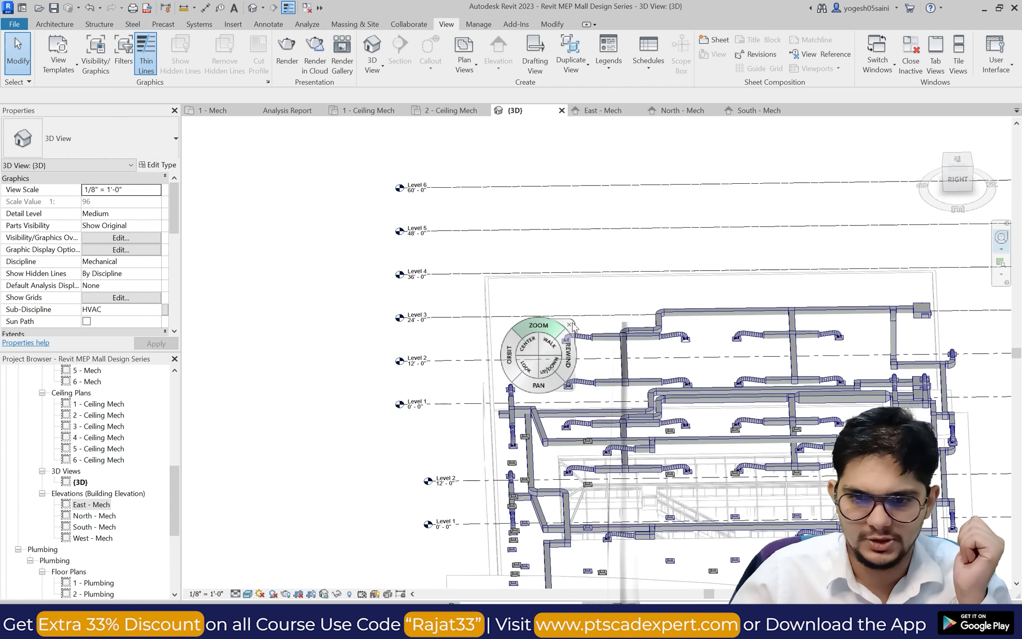
pyautogui.click(564, 331)
# In the East elevation, run a 14"×16" duct 12'-0" straight down from the stub's open end below Level 3.
pyautogui.doubleClick(90, 505)
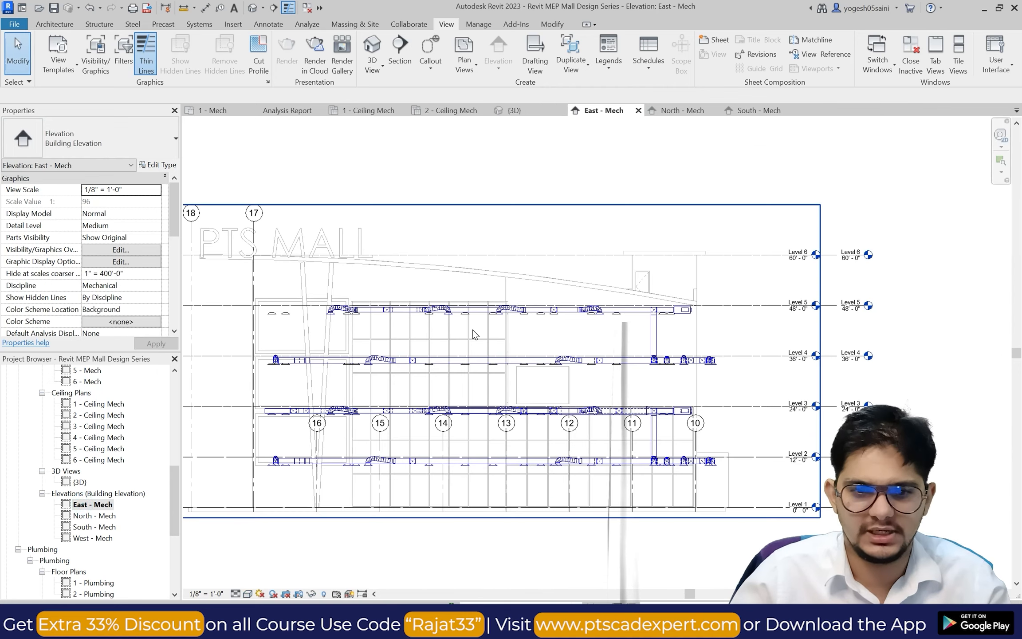
pyautogui.scroll(3, 248, 415)
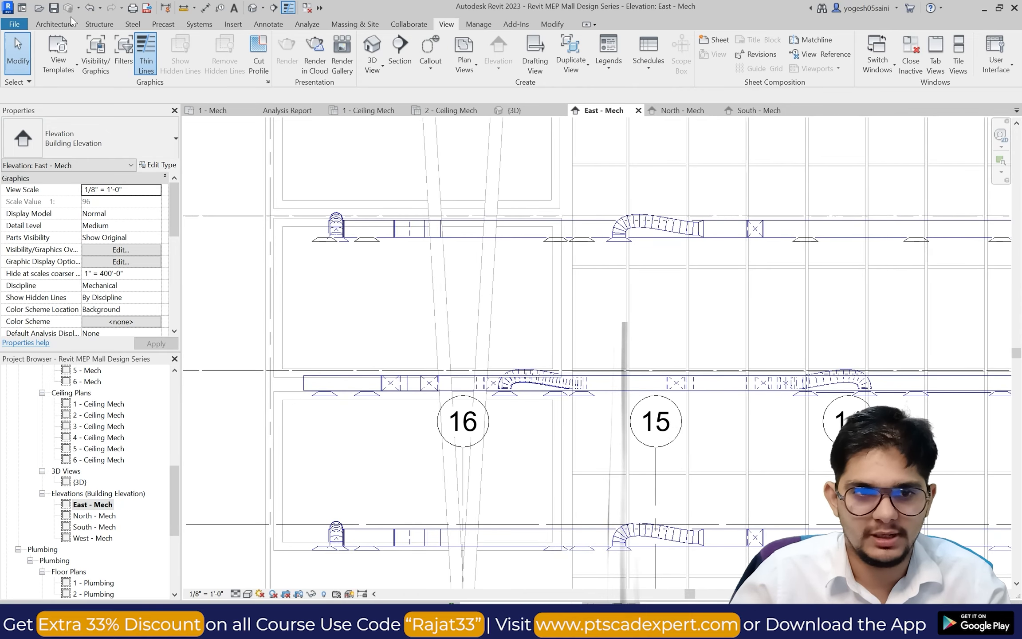
pyautogui.click(194, 26)
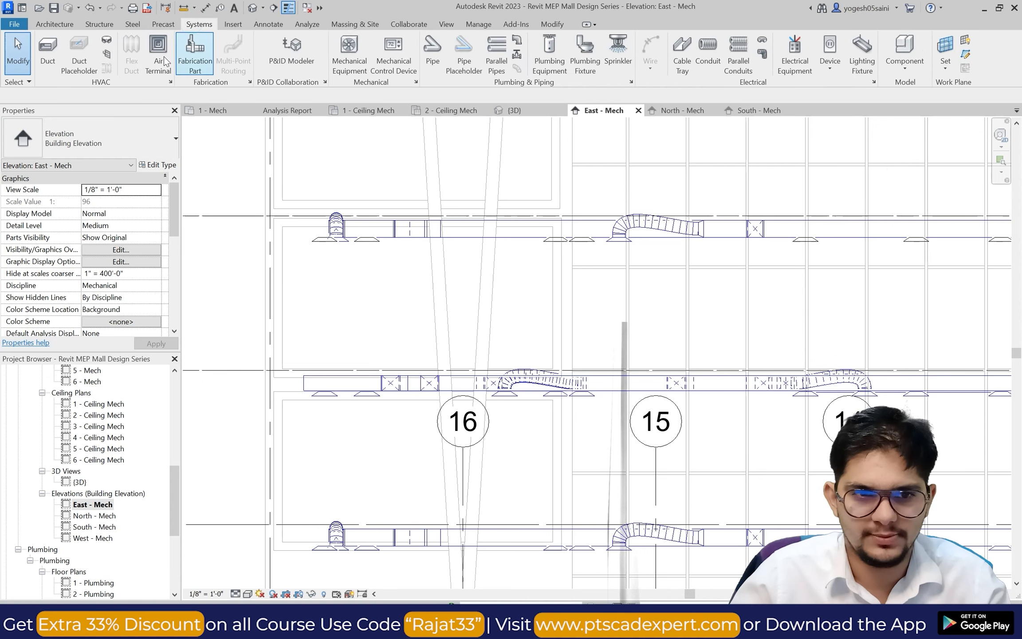
pyautogui.click(304, 382)
pyautogui.scroll(-3, 308, 452)
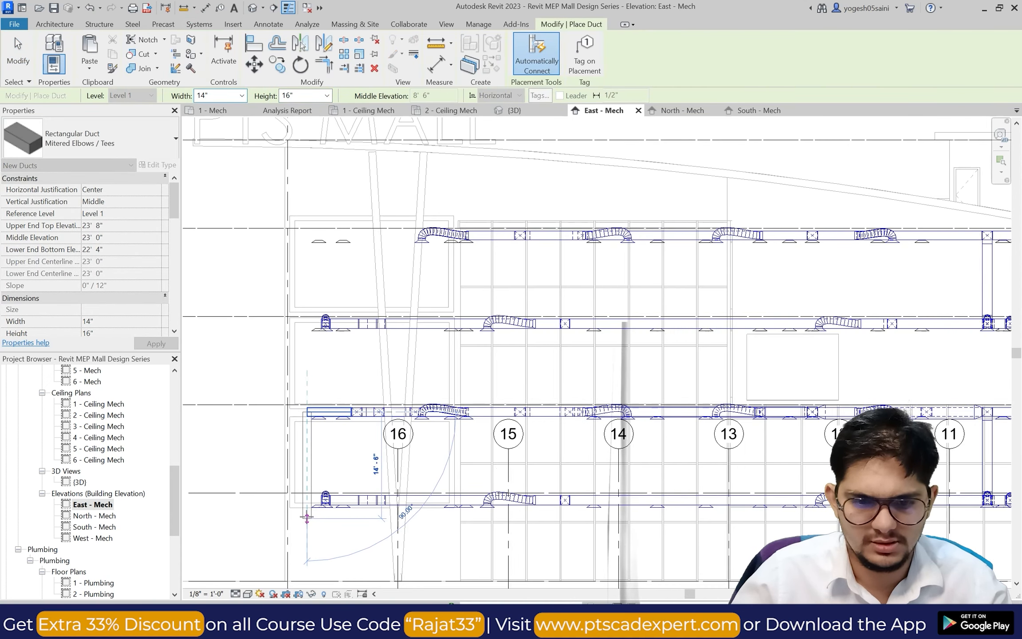
pyautogui.scroll(5, 307, 524)
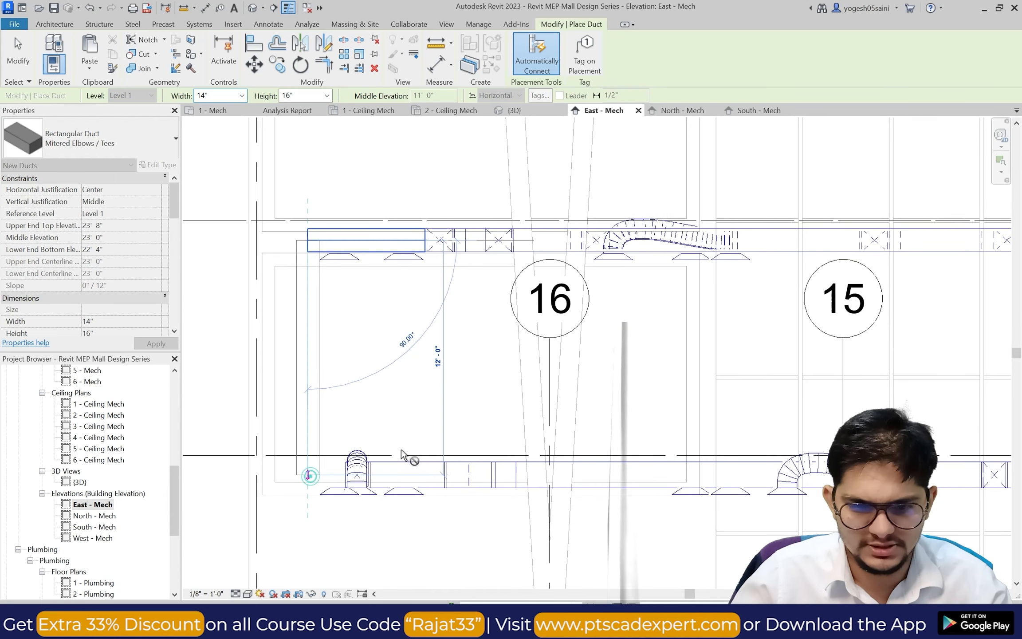
pyautogui.press('Escape')
pyautogui.press('Escape')
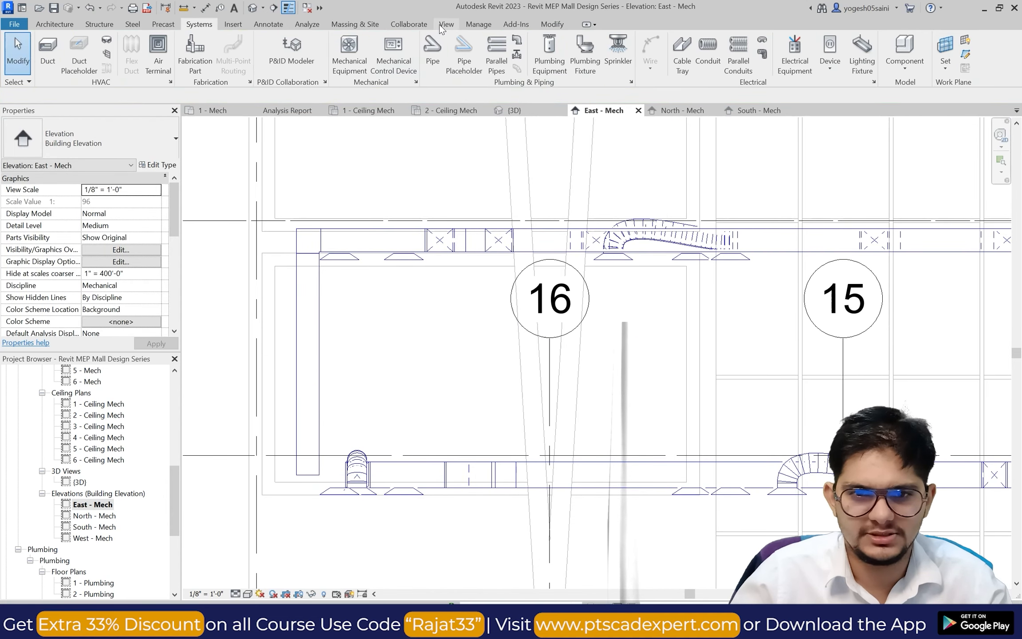
# Inspect the new vertical duct in the 3D view from a lower angle and return to the East elevation.
pyautogui.click(446, 25)
pyautogui.click(377, 39)
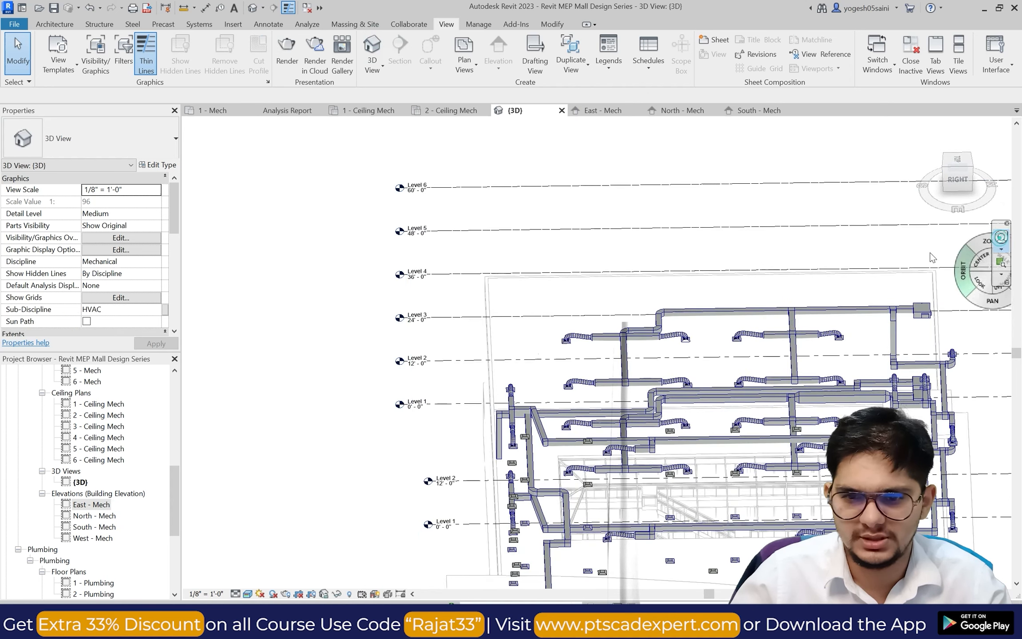
pyautogui.click(1001, 237)
pyautogui.moveTo(577, 322)
pyautogui.mouseDown()
pyautogui.moveTo(796, 321)
pyautogui.moveTo(774, 299)
pyautogui.moveTo(538, 291)
pyautogui.moveTo(622, 288)
pyautogui.mouseUp()
pyautogui.click(667, 261)
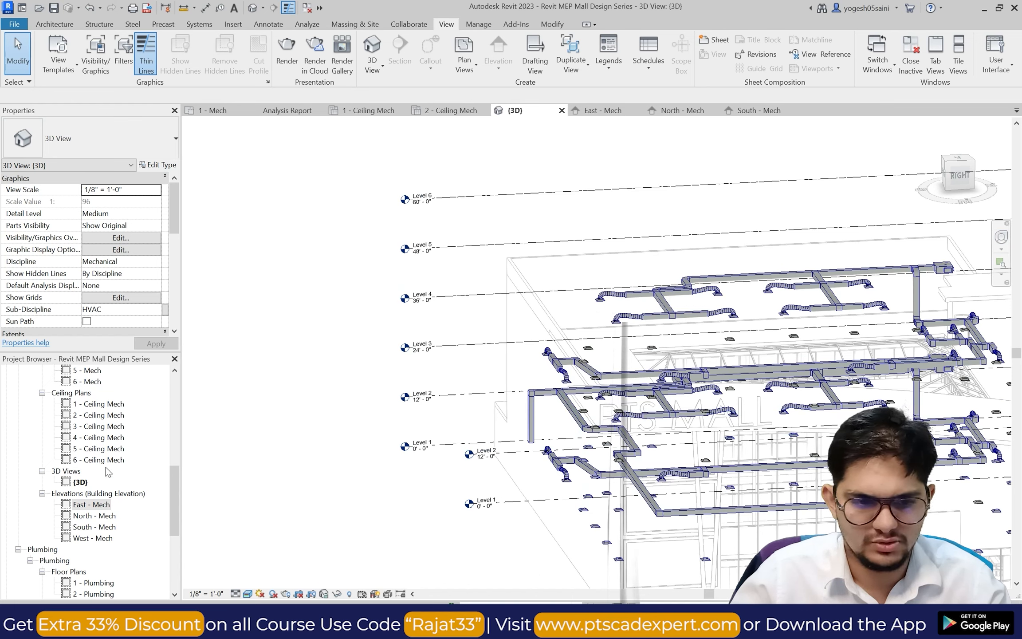
pyautogui.doubleClick(94, 504)
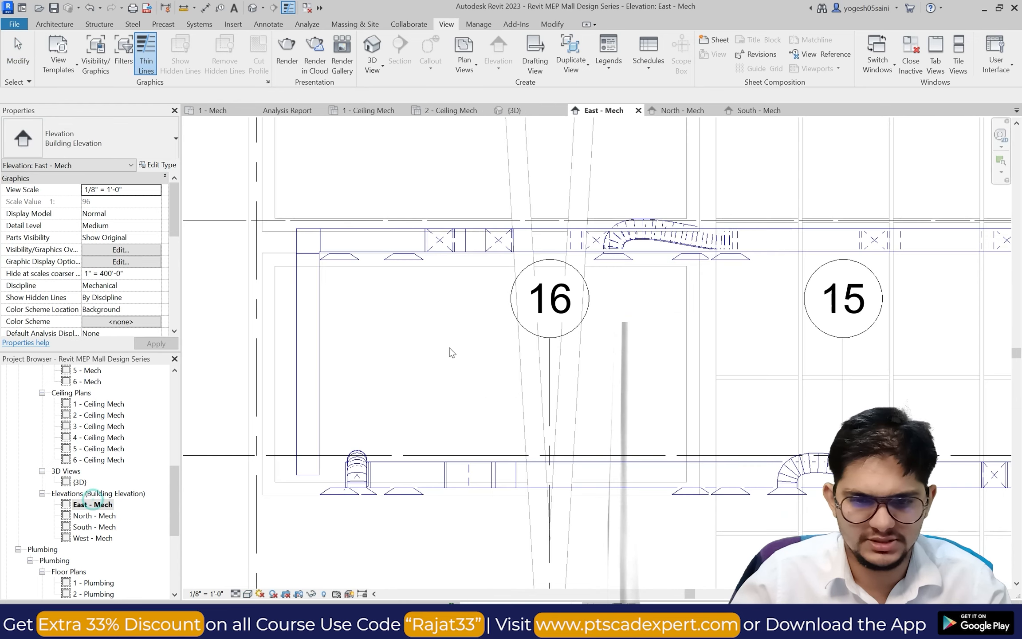
# Change the mitered elbow above the new vertical duct to Rectangular Elbow - Radius, 1 W.
pyautogui.scroll(-3, 426, 340)
pyautogui.scroll(4, 429, 259)
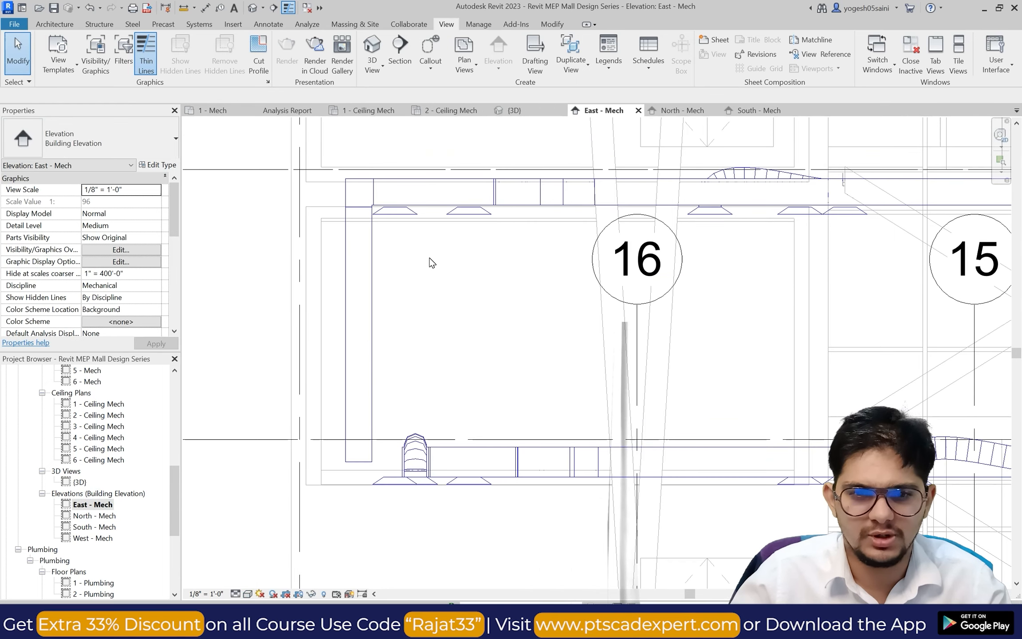
pyautogui.click(363, 180)
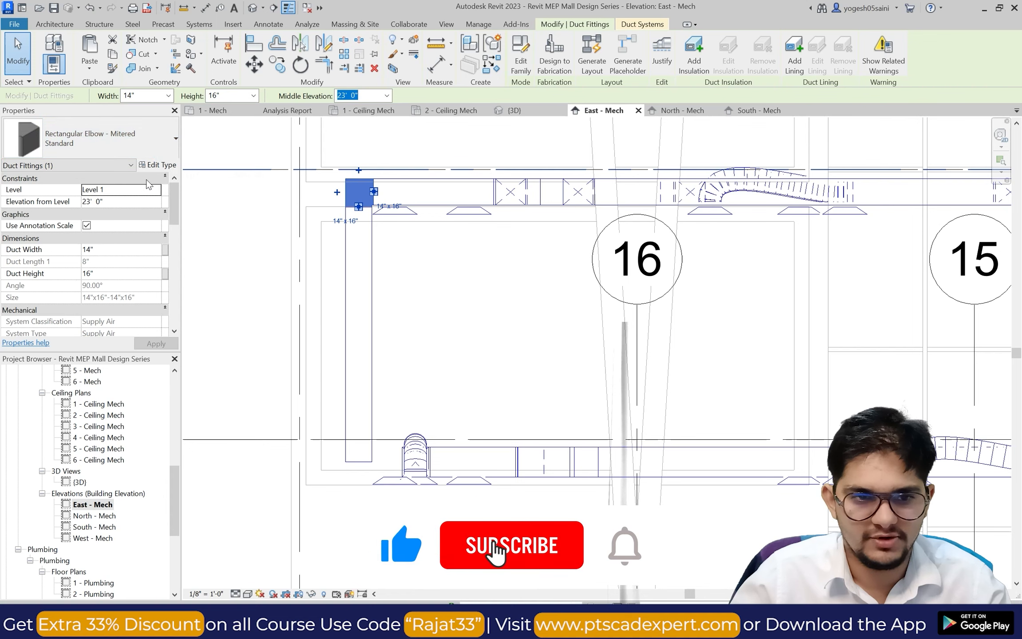
pyautogui.click(139, 148)
pyautogui.click(49, 327)
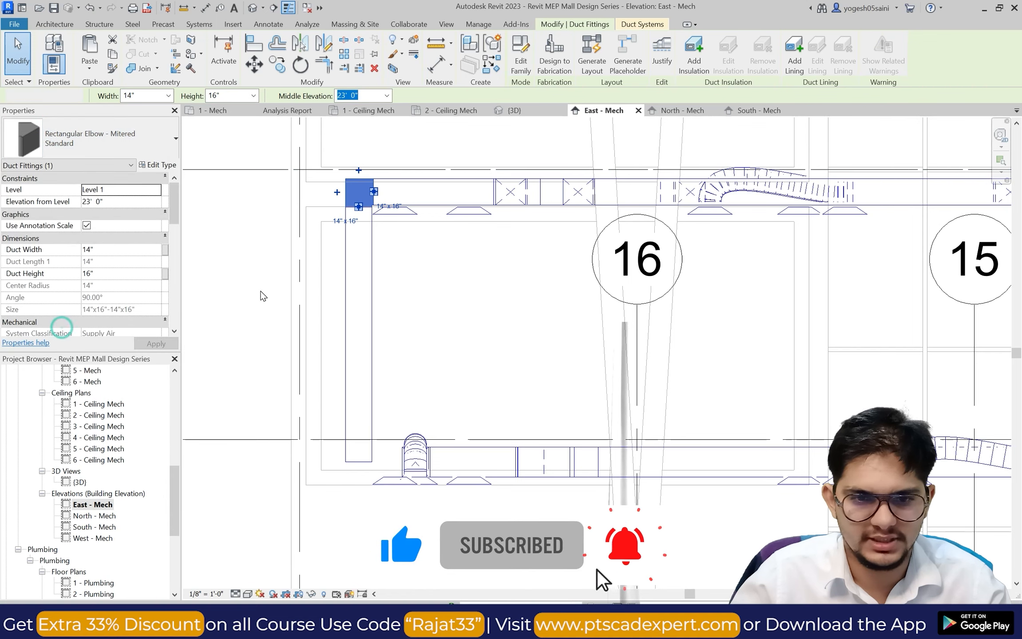
pyautogui.click(223, 297)
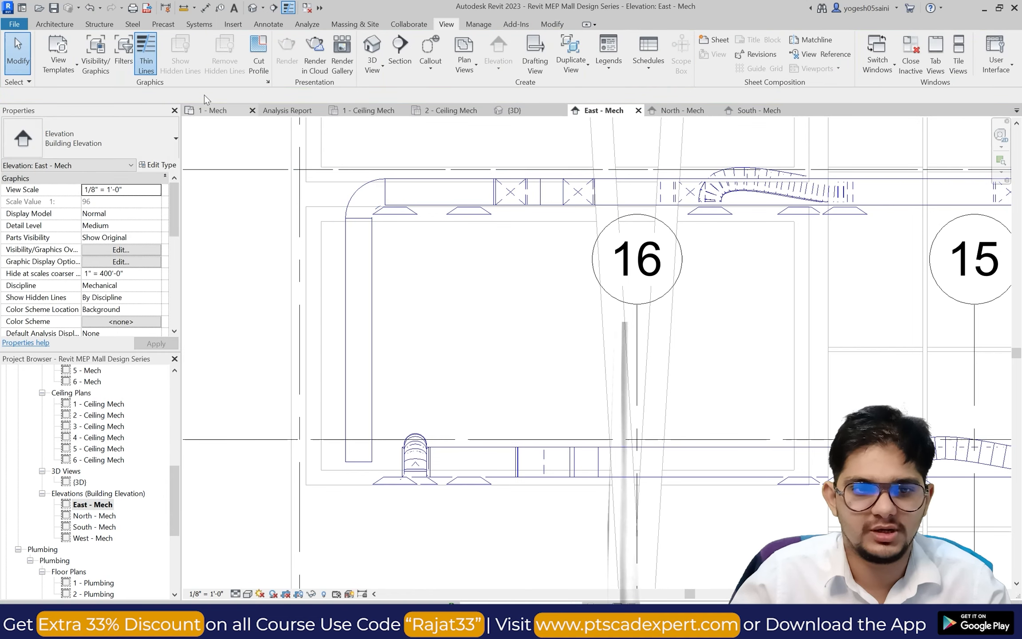
# In the East elevation, run a short 14"×16" duct about 1'-2" horizontally from the vertical duct's lower end toward grid 16.
pyautogui.click(198, 24)
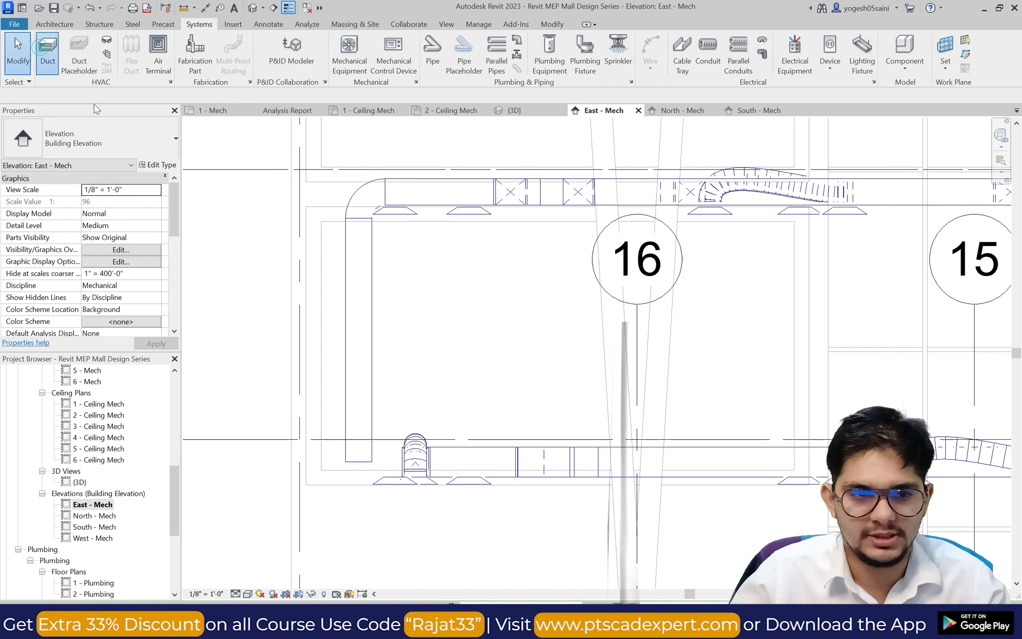
pyautogui.scroll(1, 362, 457)
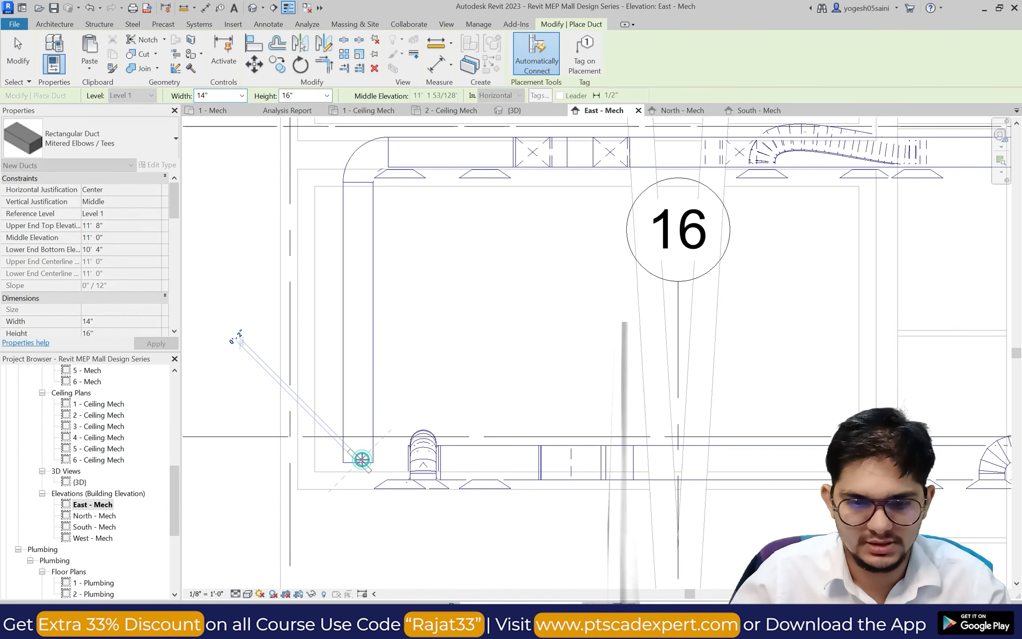
pyautogui.scroll(3, 362, 459)
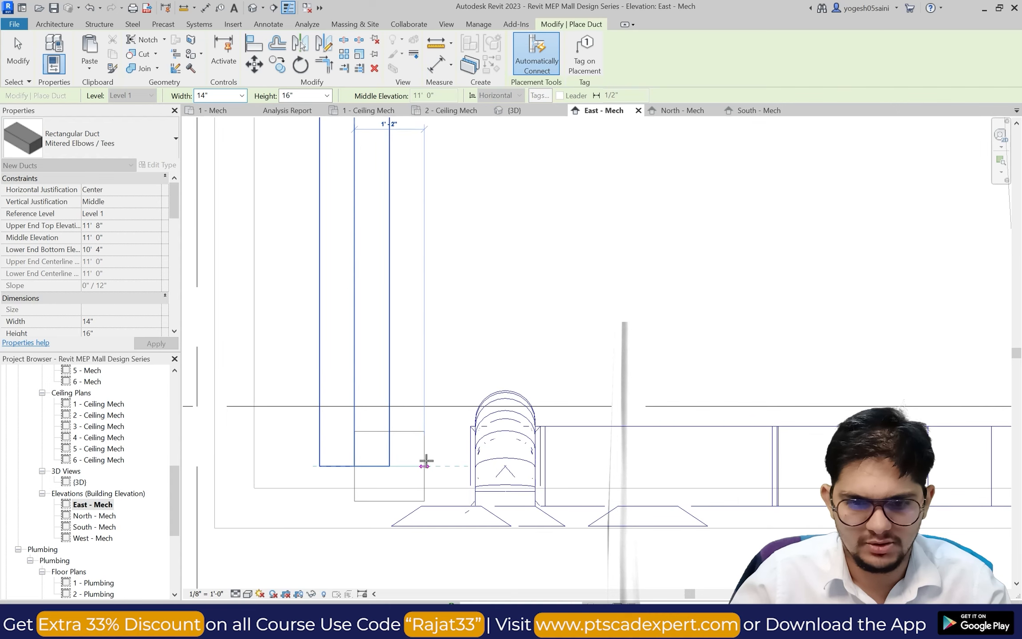
pyautogui.press('Escape')
pyautogui.press('Escape')
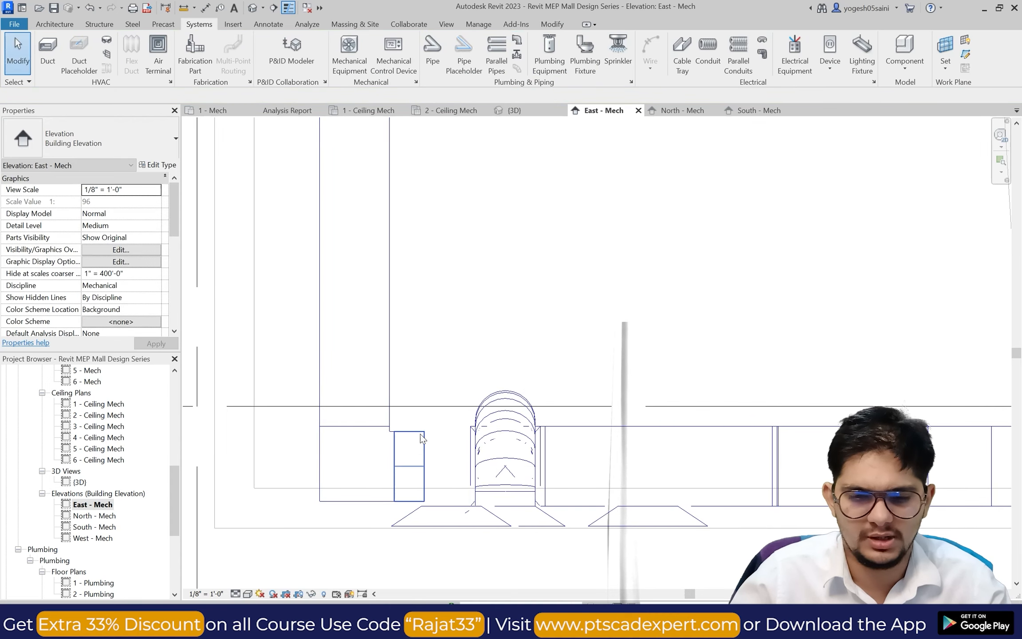
pyautogui.click(421, 438)
pyautogui.click(419, 438)
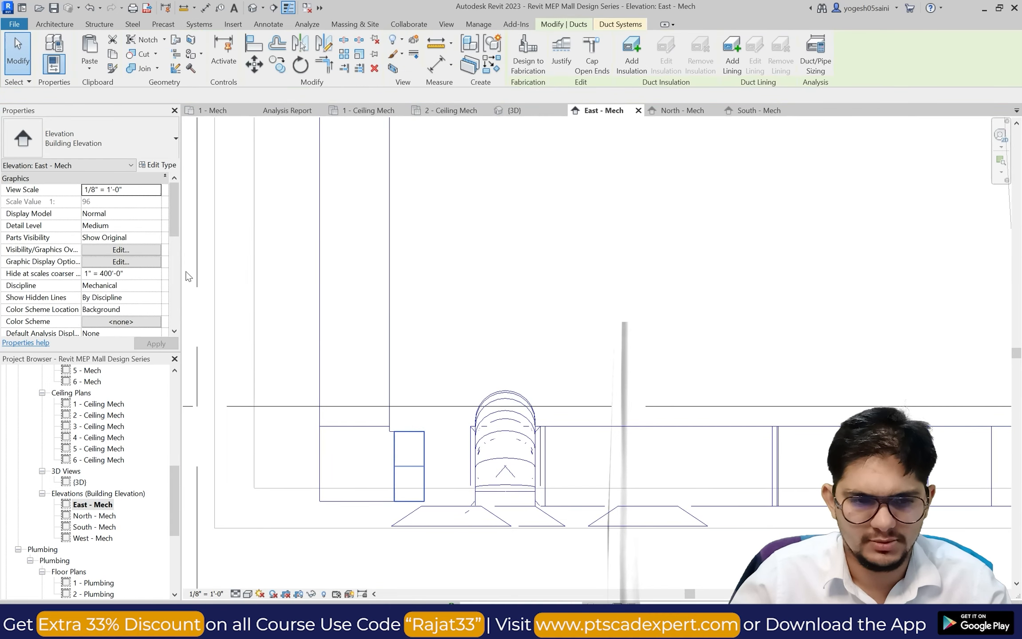
pyautogui.click(215, 268)
pyautogui.press('Escape')
pyautogui.scroll(-3, 324, 331)
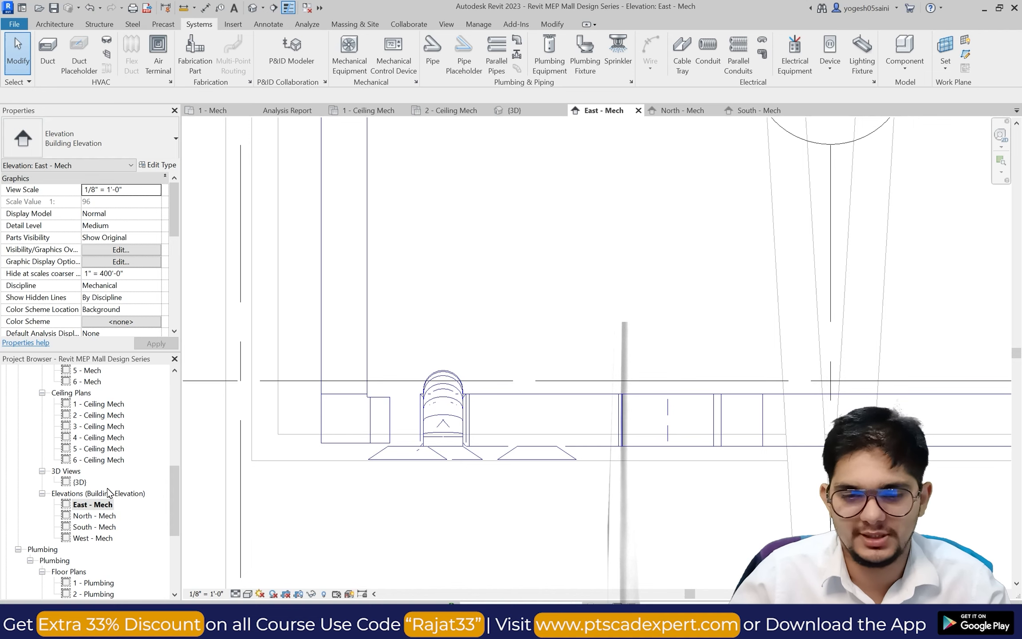
# In the Level 1 ceiling plan, route 14"×16" duct at 11'-0" north from the riser's stub, briefly east, and about 10'-0" back south.
pyautogui.doubleClick(111, 404)
pyautogui.scroll(10, 378, 509)
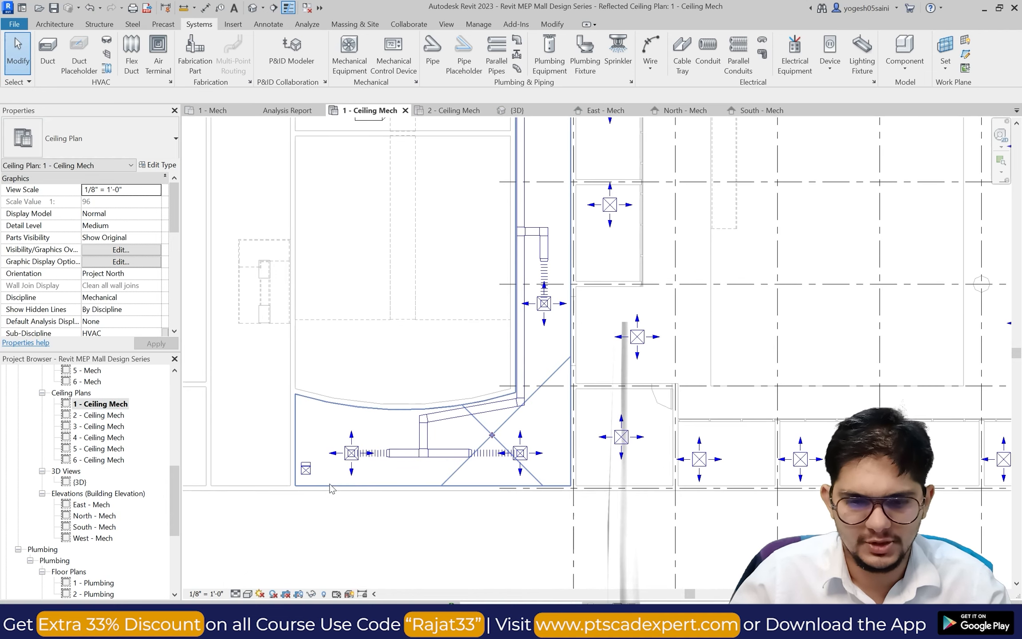
pyautogui.scroll(-2, 309, 413)
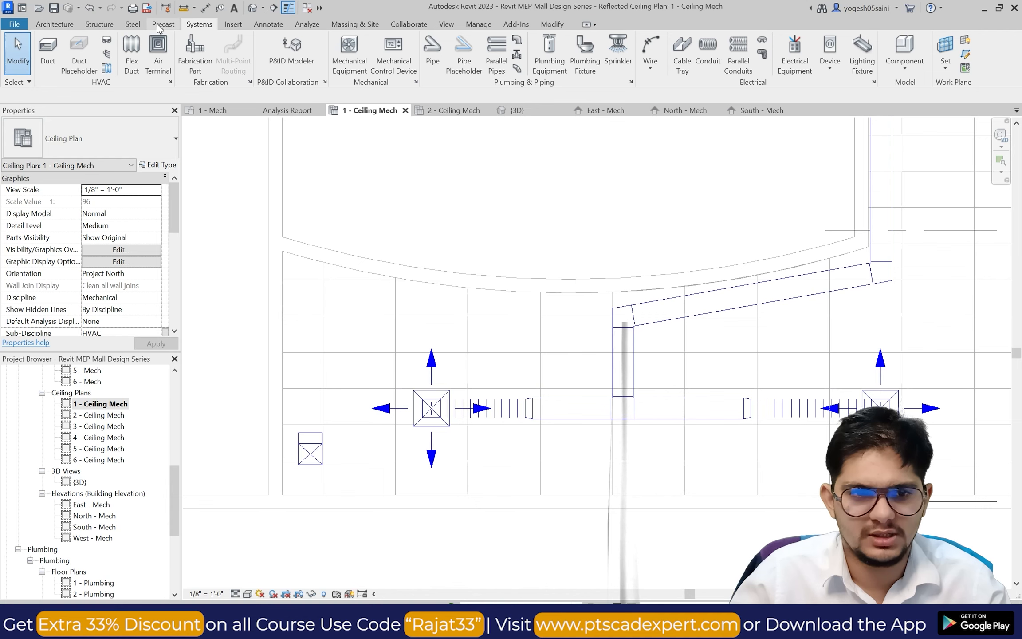
pyautogui.press('d')
pyautogui.press('t')
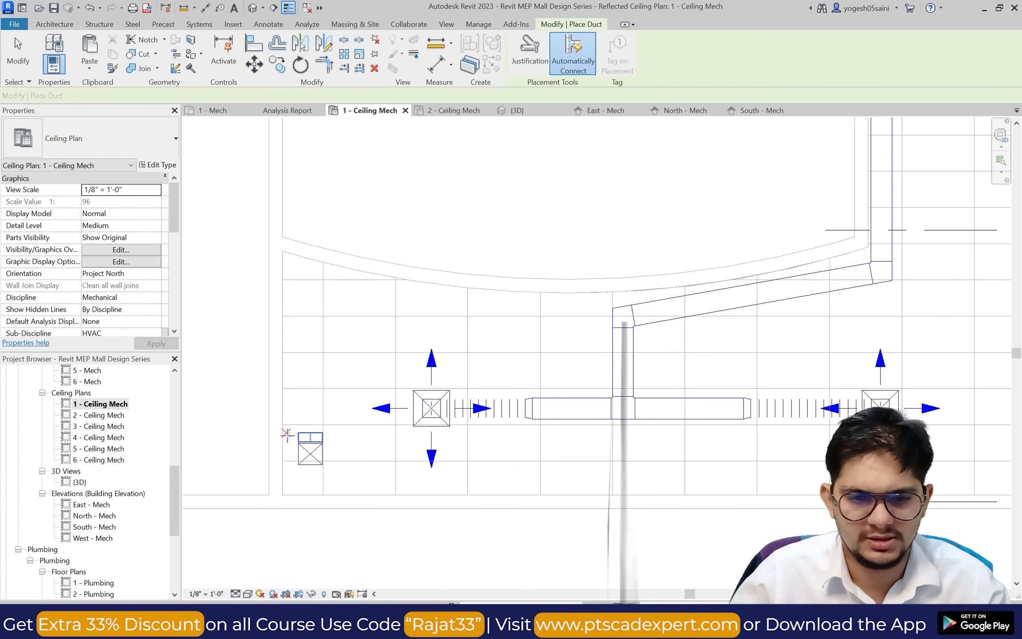
pyautogui.scroll(1, 310, 405)
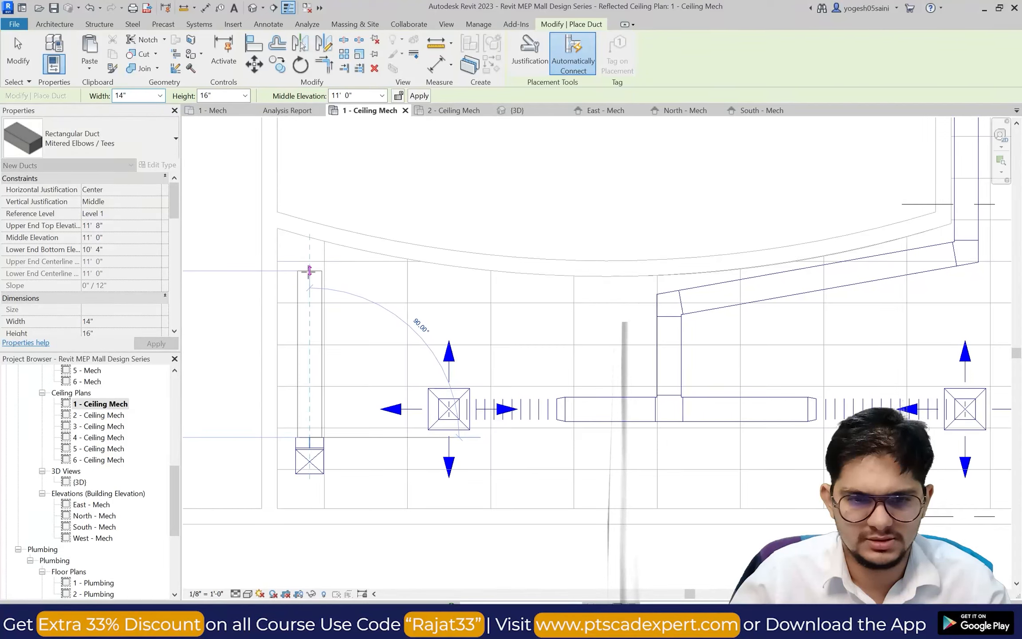
pyautogui.click(376, 270)
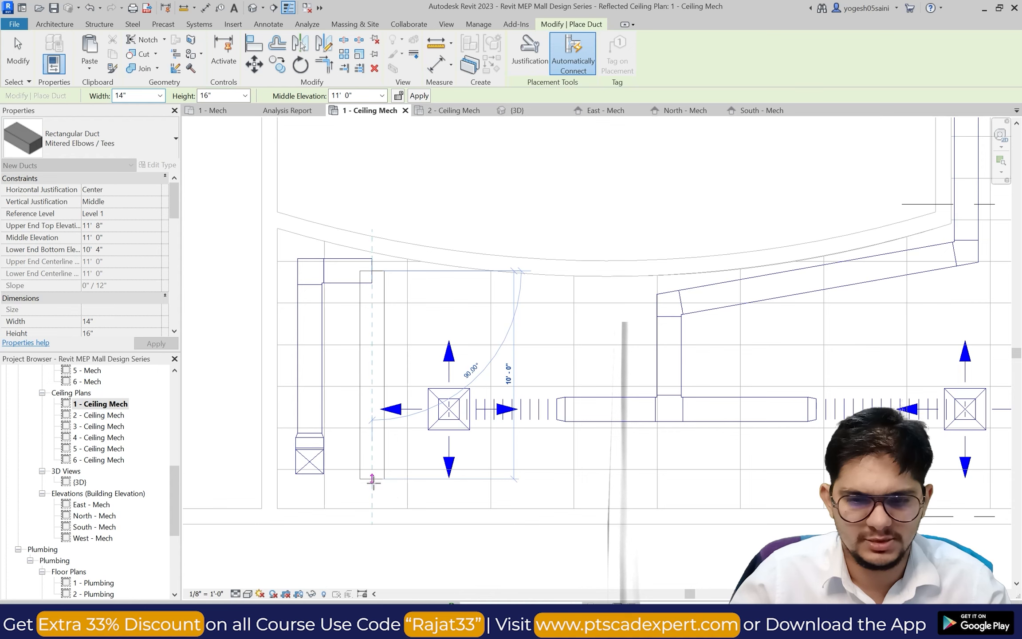
pyautogui.click(372, 479)
# Continue the duct about 34' east along the south wall, north past the corner, over the partition, and about 11'-6" east into the next room.
pyautogui.scroll(-3, 547, 479)
pyautogui.scroll(2, 695, 481)
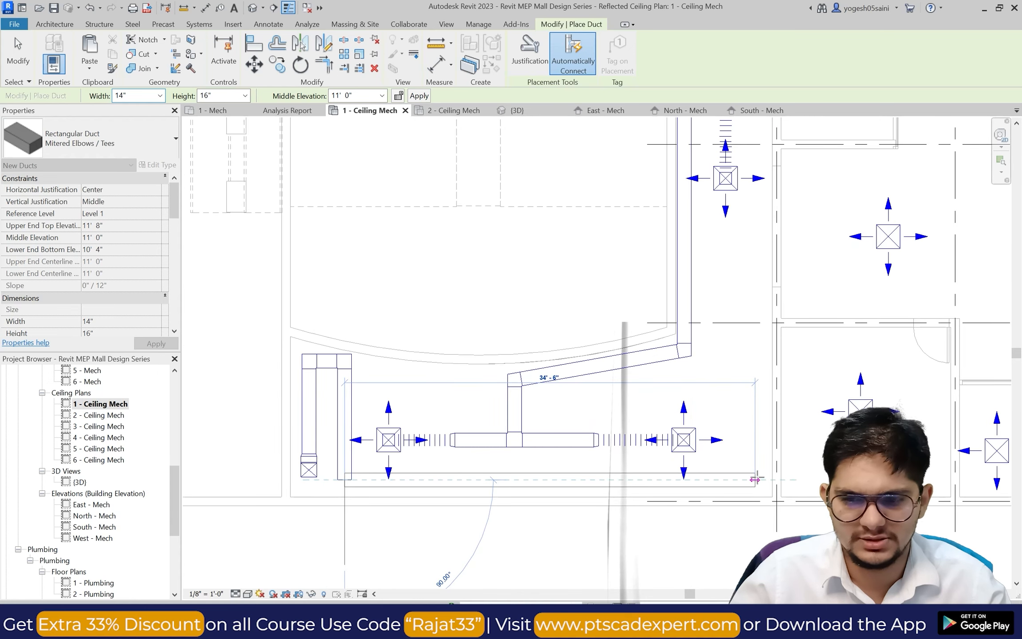
pyautogui.click(748, 478)
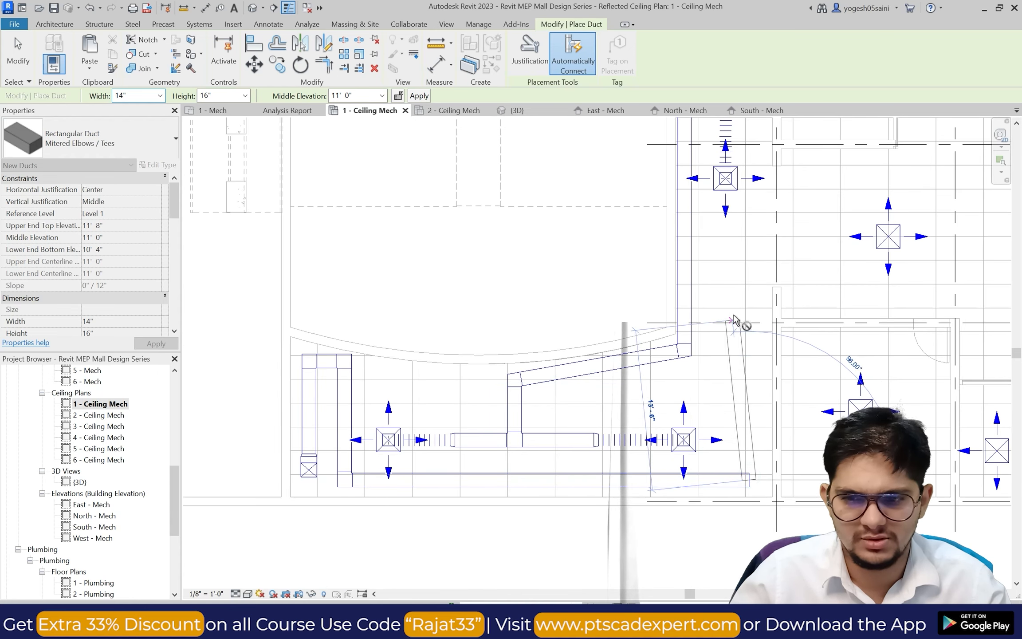
pyautogui.click(748, 267)
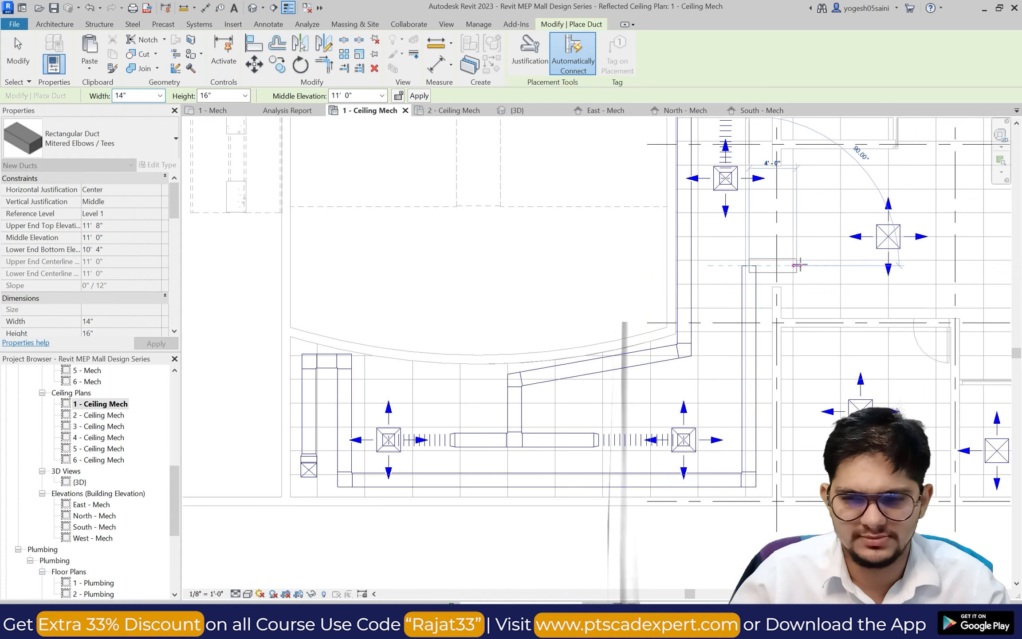
pyautogui.click(815, 301)
pyautogui.scroll(-2, 818, 301)
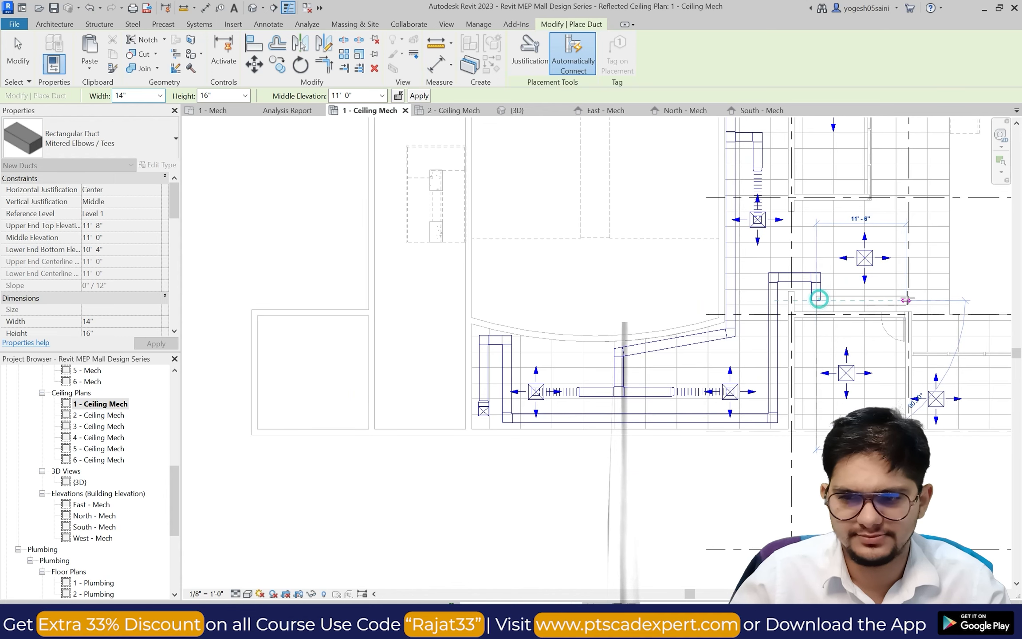
pyautogui.press('Escape')
pyautogui.press('Escape')
# Change both mitered elbows of the U-bend beside the riser to Rectangular Elbow - Radius, 1 W.
pyautogui.scroll(5, 557, 250)
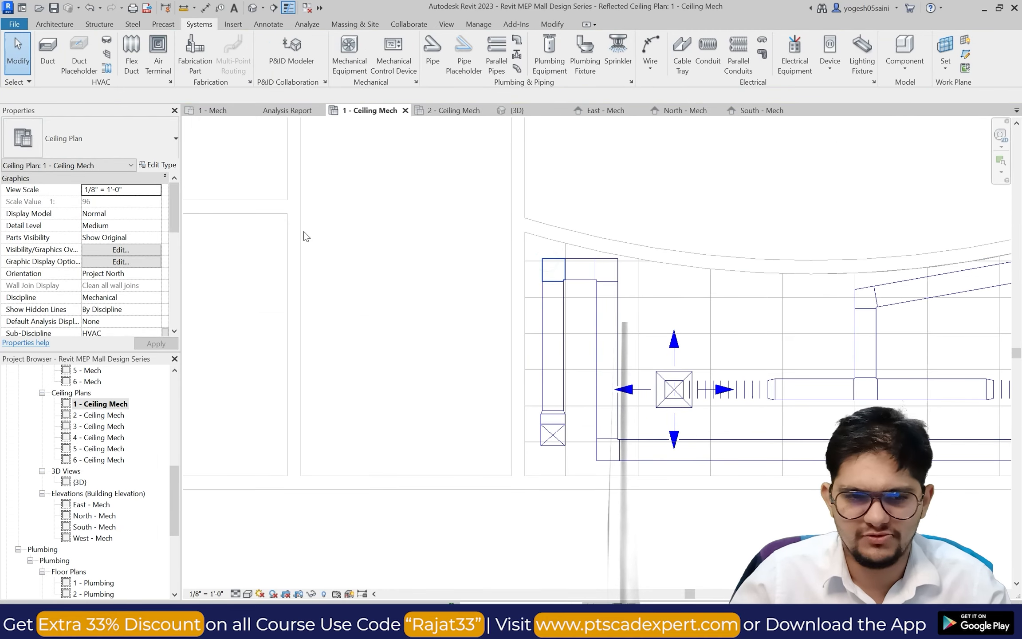
pyautogui.click(553, 269)
pyautogui.click(99, 166)
pyautogui.click(98, 165)
pyautogui.click(106, 137)
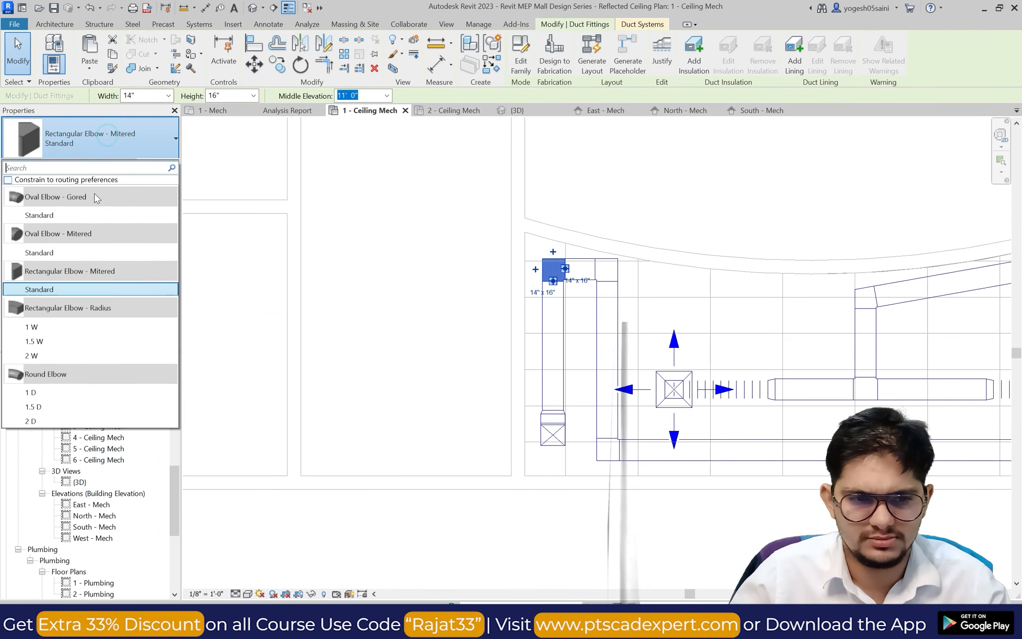
pyautogui.click(54, 326)
pyautogui.click(437, 511)
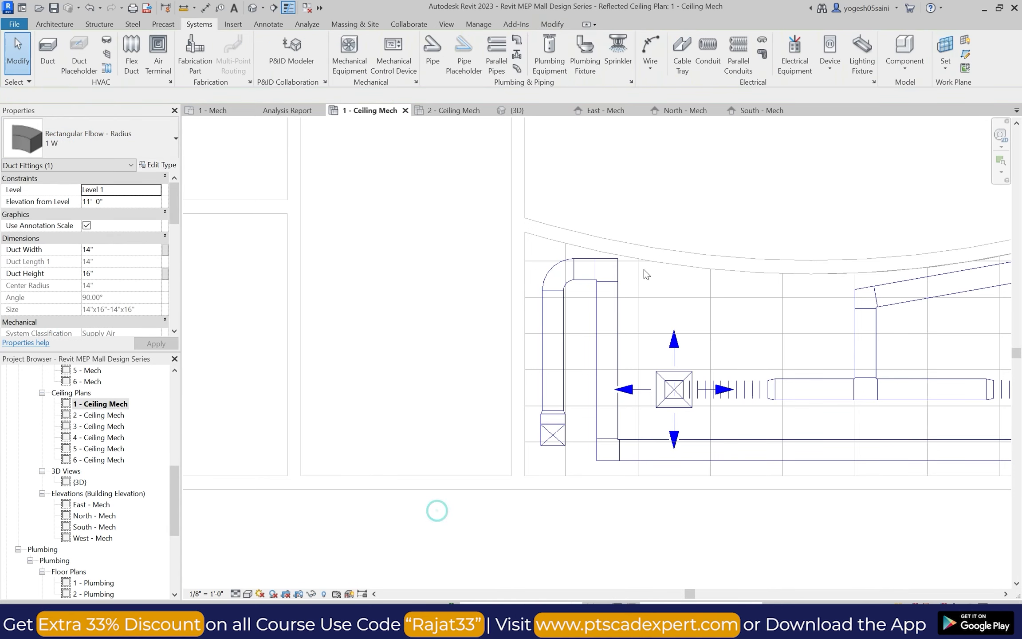
pyautogui.click(607, 269)
pyautogui.click(106, 137)
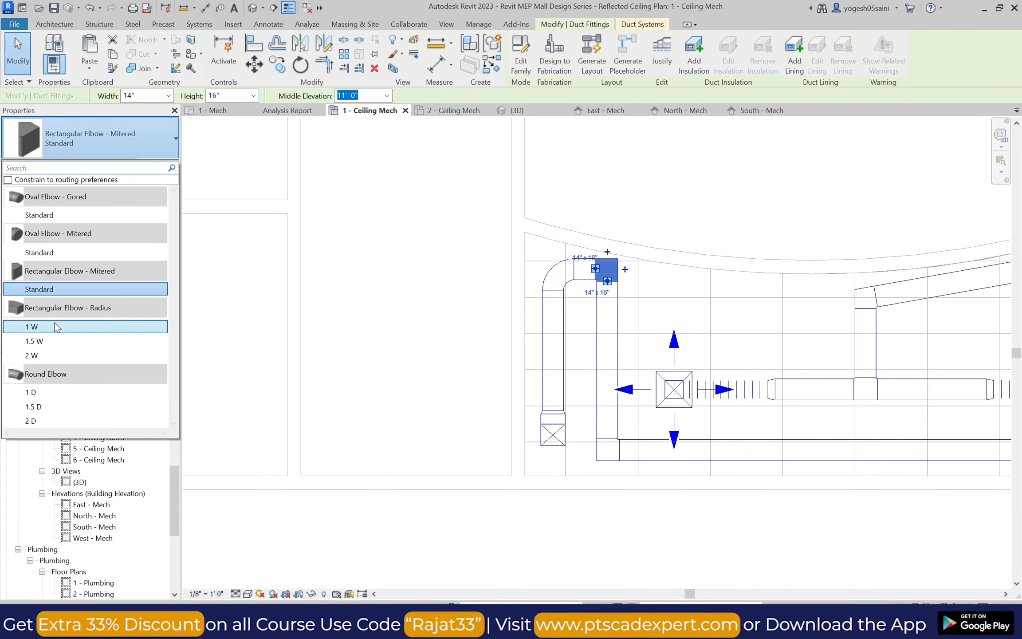
pyautogui.press('Escape')
pyautogui.click(385, 368)
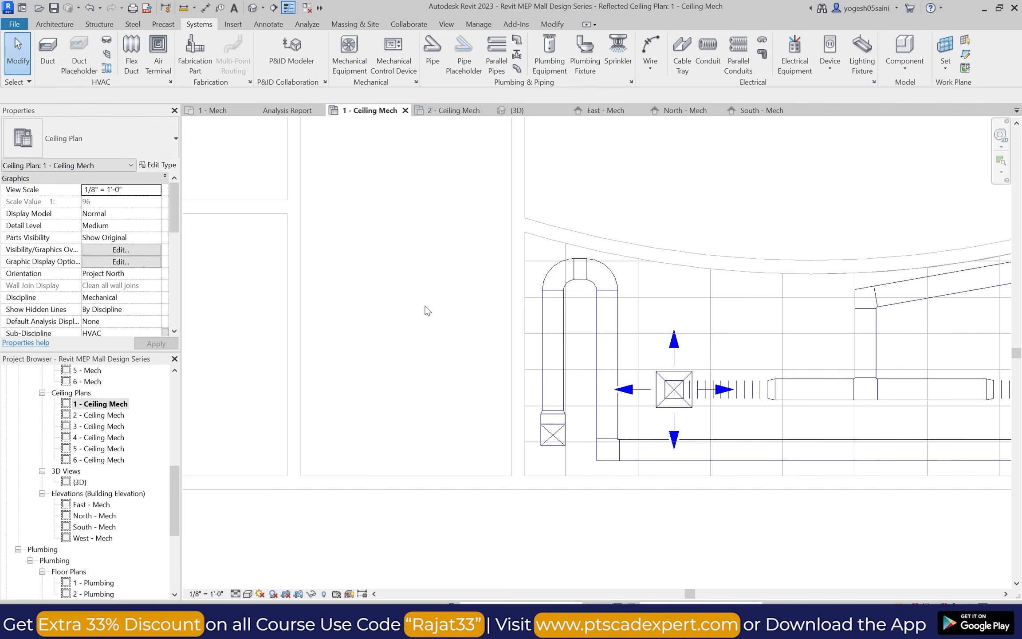
# Change the elbow at the west end of the south-wall duct run to Rectangular Elbow - Radius, 1 W.
pyautogui.scroll(-4, 656, 339)
pyautogui.scroll(3, 638, 385)
pyautogui.click(621, 419)
pyautogui.click(89, 154)
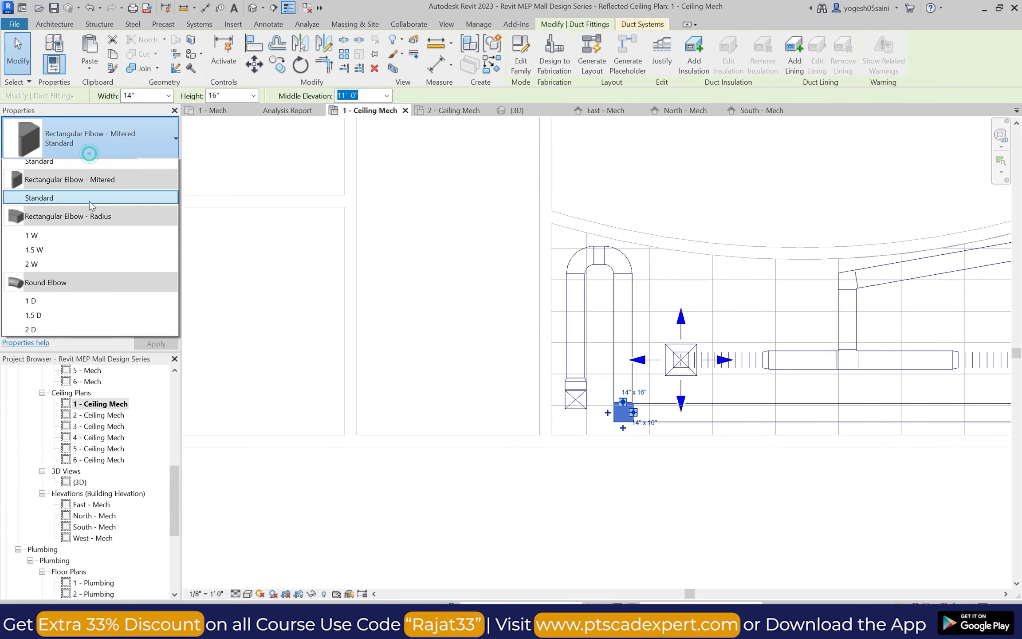
pyautogui.click(64, 330)
pyautogui.click(511, 513)
# Change the elbow at the east end of the south-wall duct run to Rectangular Elbow - Radius, 1 W.
pyautogui.scroll(-4, 337, 396)
pyautogui.scroll(3, 550, 371)
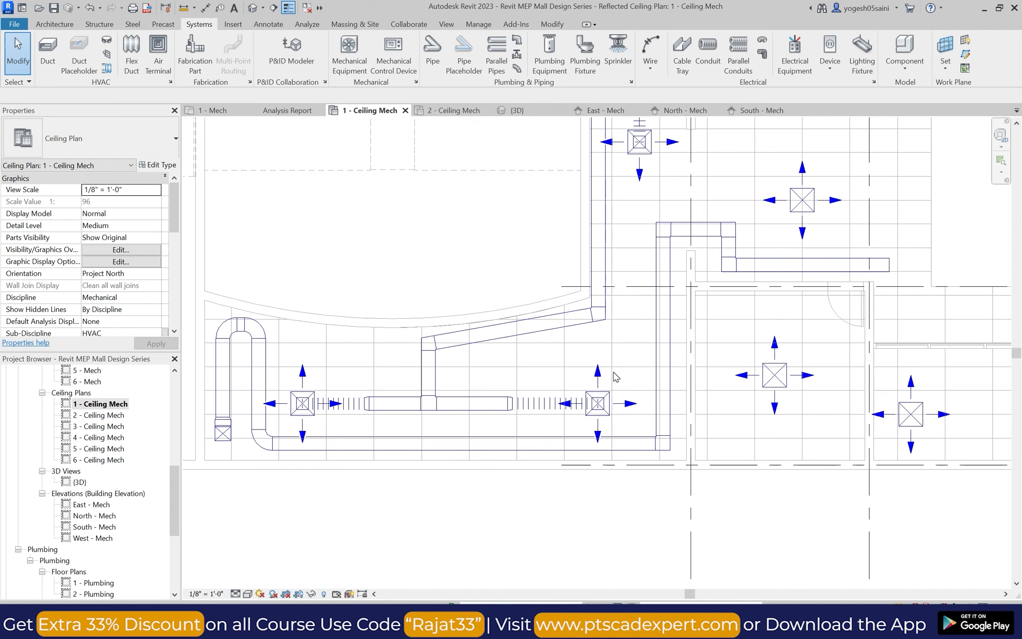
pyautogui.click(665, 449)
pyautogui.click(89, 153)
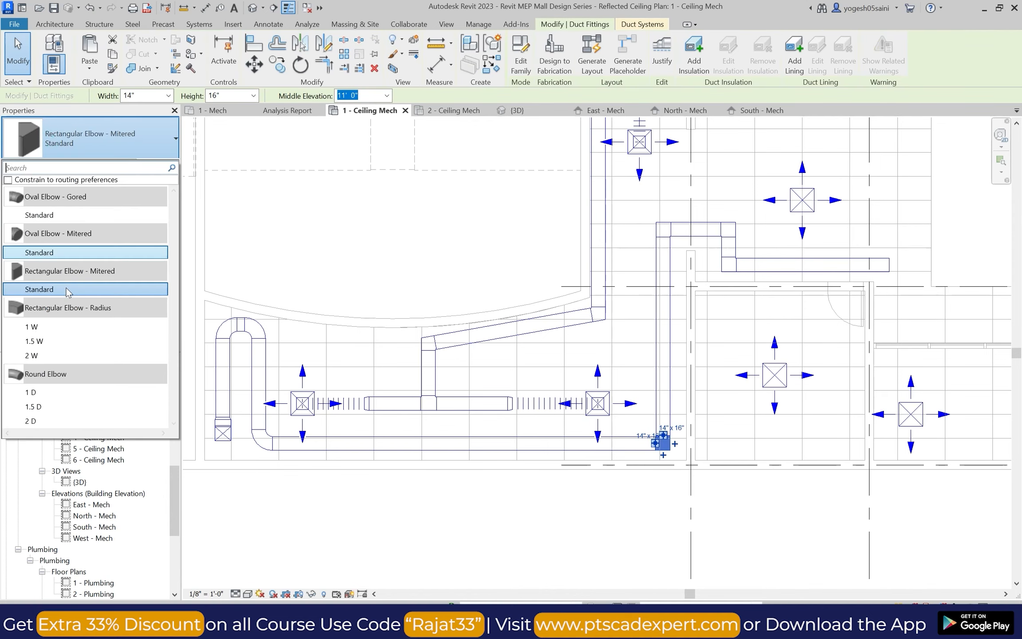
pyautogui.click(64, 330)
pyautogui.click(499, 496)
pyautogui.scroll(-3, 500, 496)
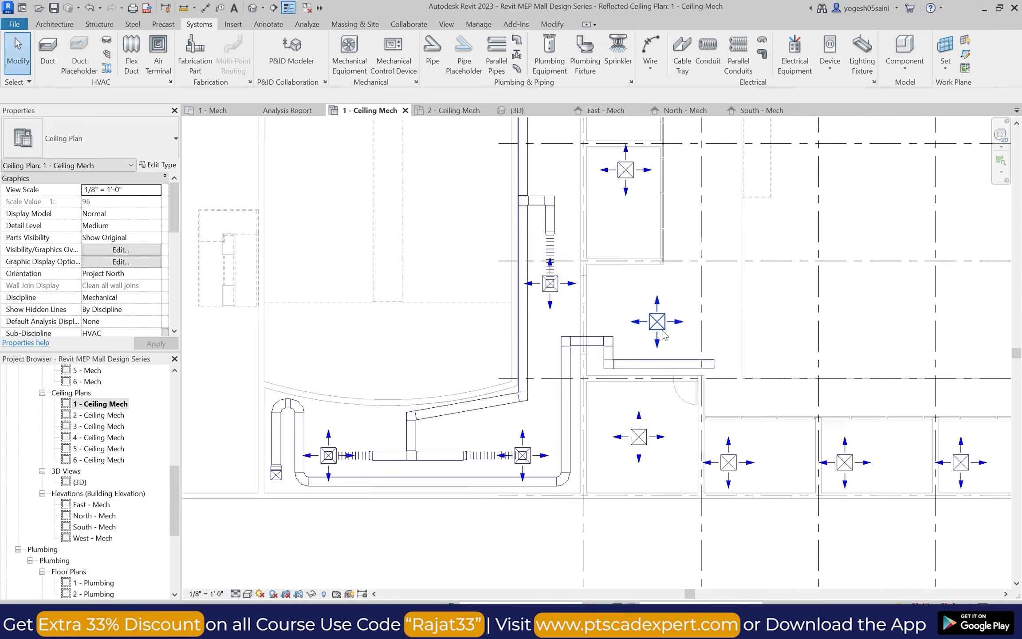
# Change the three mitered elbows where the duct crosses the partition into the next room to Rectangular Elbow - Radius, 1 W.
pyautogui.scroll(3, 590, 351)
pyautogui.click(590, 348)
pyautogui.click(80, 151)
pyautogui.click(65, 330)
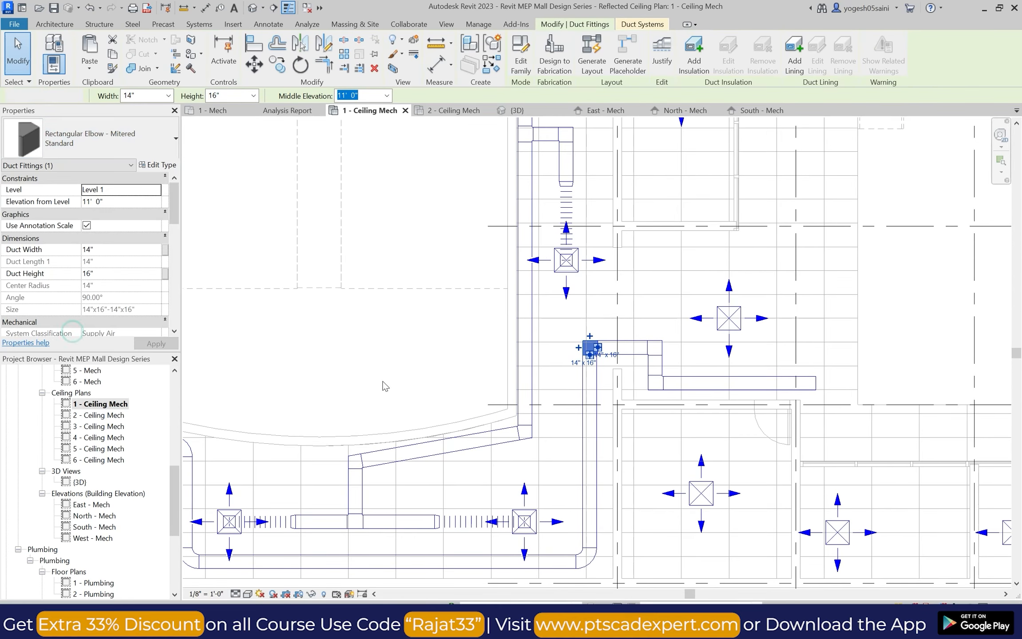
pyautogui.click(654, 348)
pyautogui.click(89, 153)
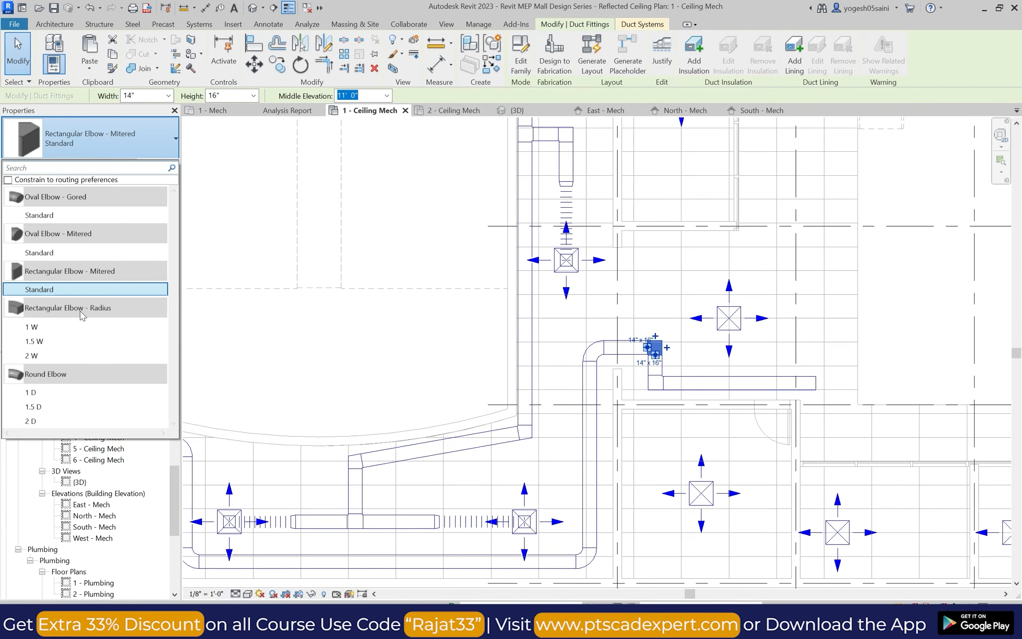
pyautogui.click(64, 330)
pyautogui.click(665, 341)
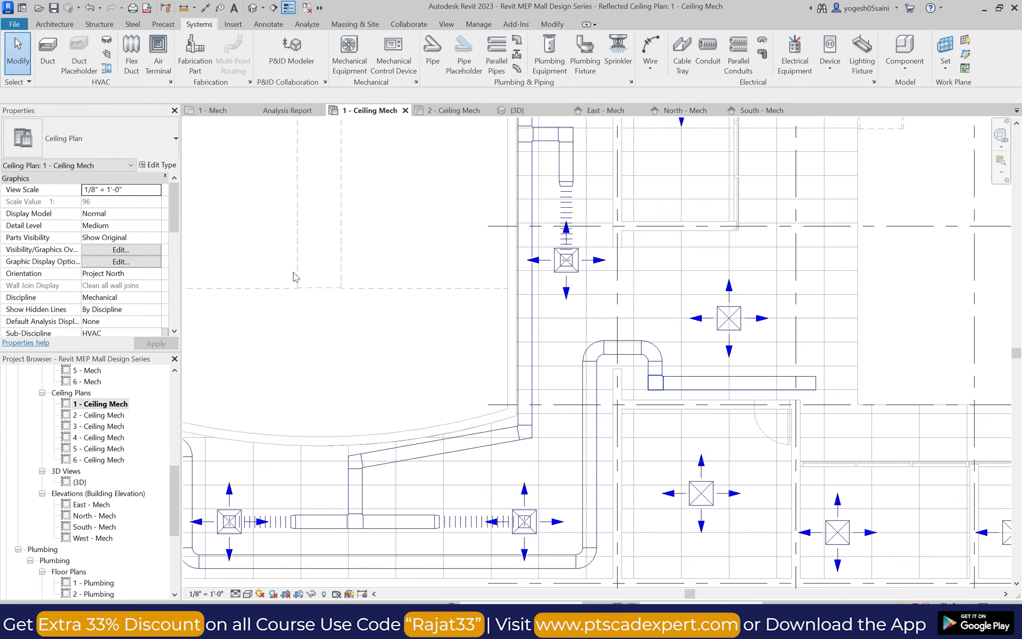
pyautogui.click(655, 381)
pyautogui.click(88, 138)
pyautogui.click(65, 330)
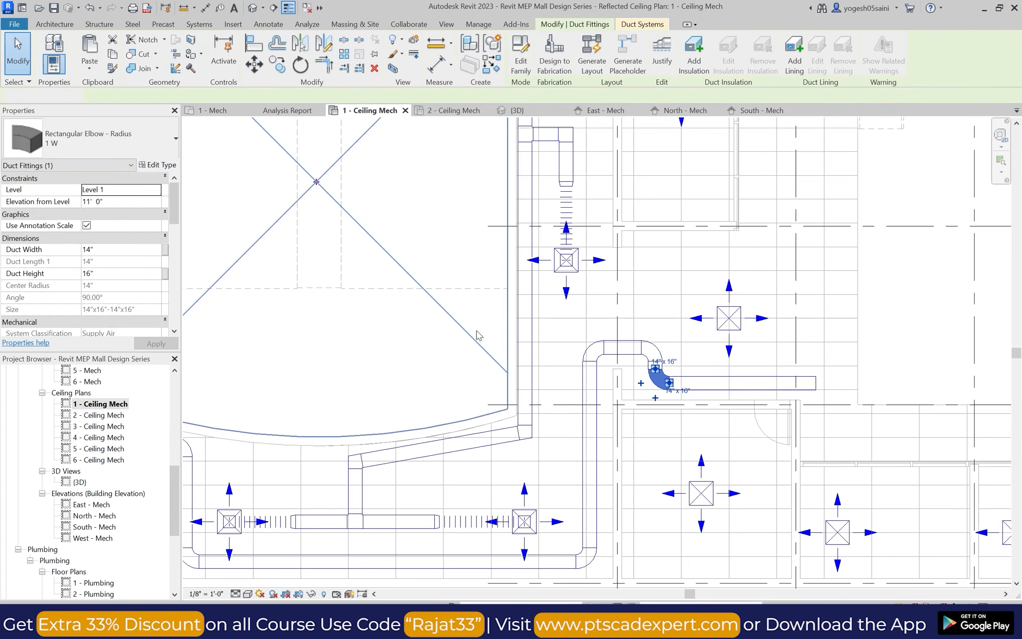
pyautogui.press('Escape')
# Extend the 14" x 16" duct from its open end about 5' south, then east along the shop-row wall below grid 16.
pyautogui.scroll(-5, 477, 331)
pyautogui.scroll(1, 570, 329)
pyautogui.moveTo(570, 329); pyautogui.dragTo(497, 317, button='middle')
pyautogui.click(44, 55)
pyautogui.scroll(-1, 471, 255)
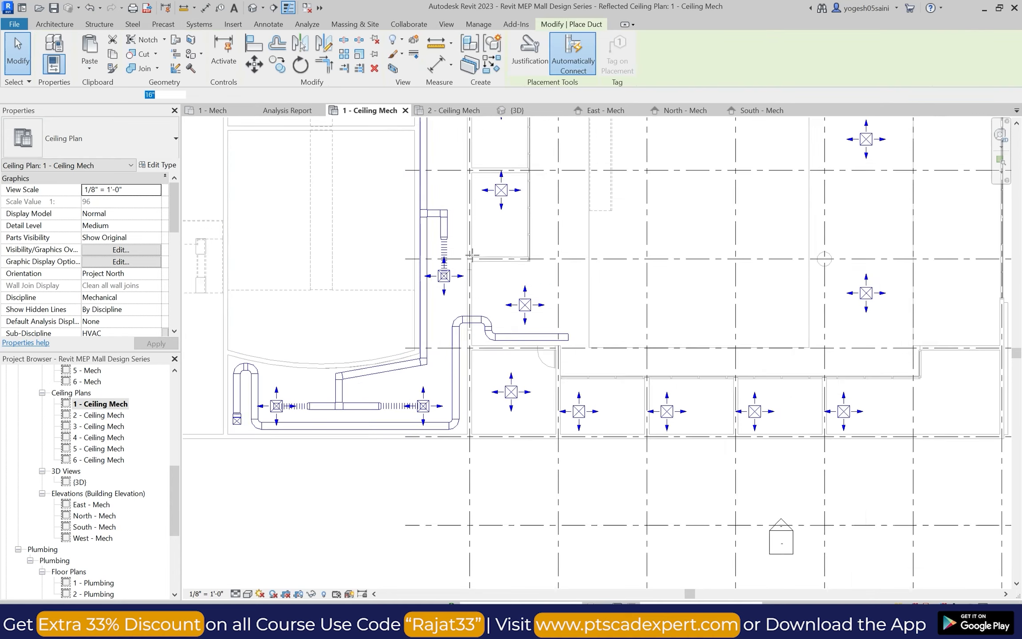
pyautogui.scroll(3, 471, 255)
pyautogui.click(568, 337)
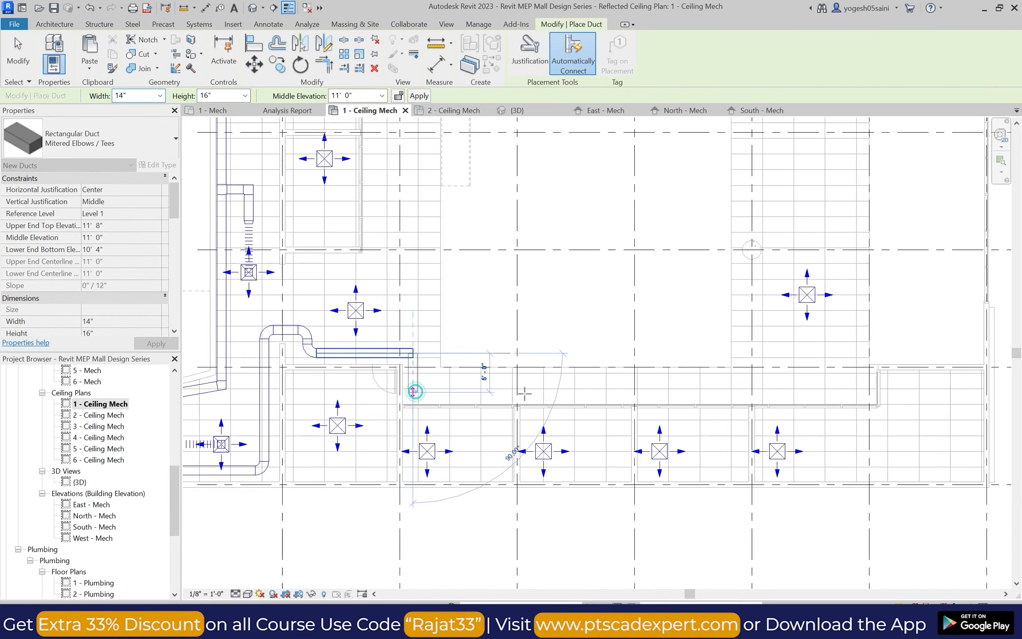
pyautogui.scroll(-1, 523, 393)
pyautogui.click(718, 393)
pyautogui.scroll(-9, 719, 330)
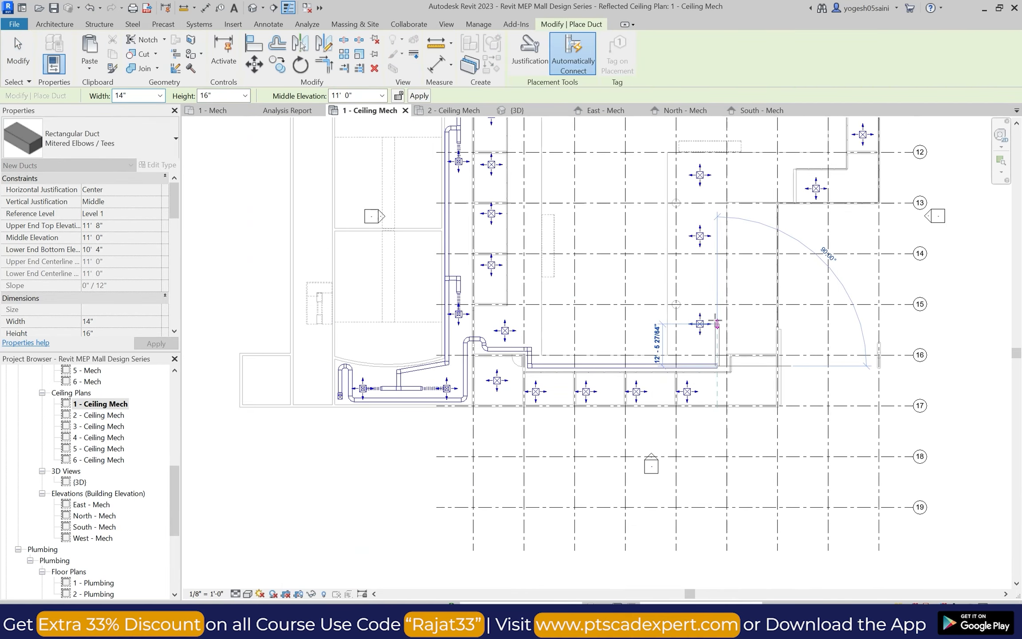
# Continue the duct north to just above grid 13, jog it east and north, and end it just north of the corner shop's diffuser.
pyautogui.scroll(7, 717, 246)
pyautogui.click(718, 244)
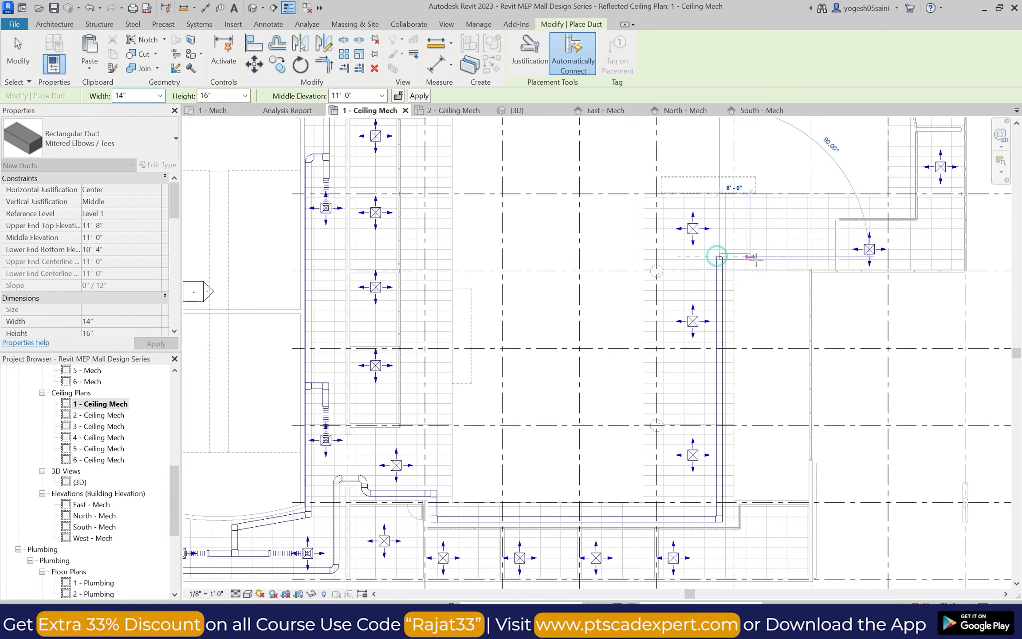
pyautogui.scroll(3, 821, 264)
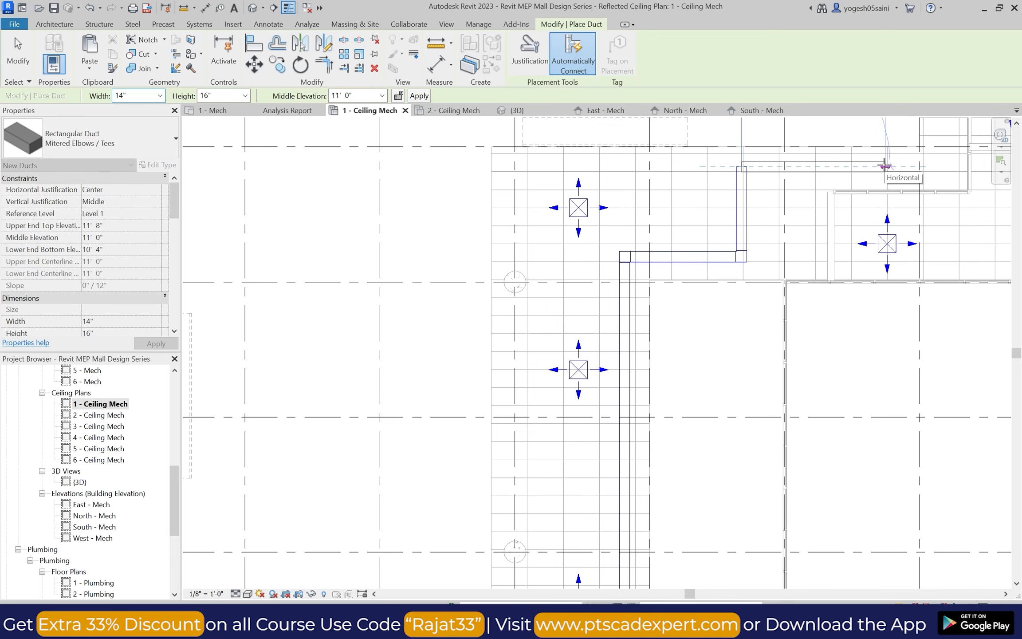
pyautogui.press('Escape')
pyautogui.press('Escape')
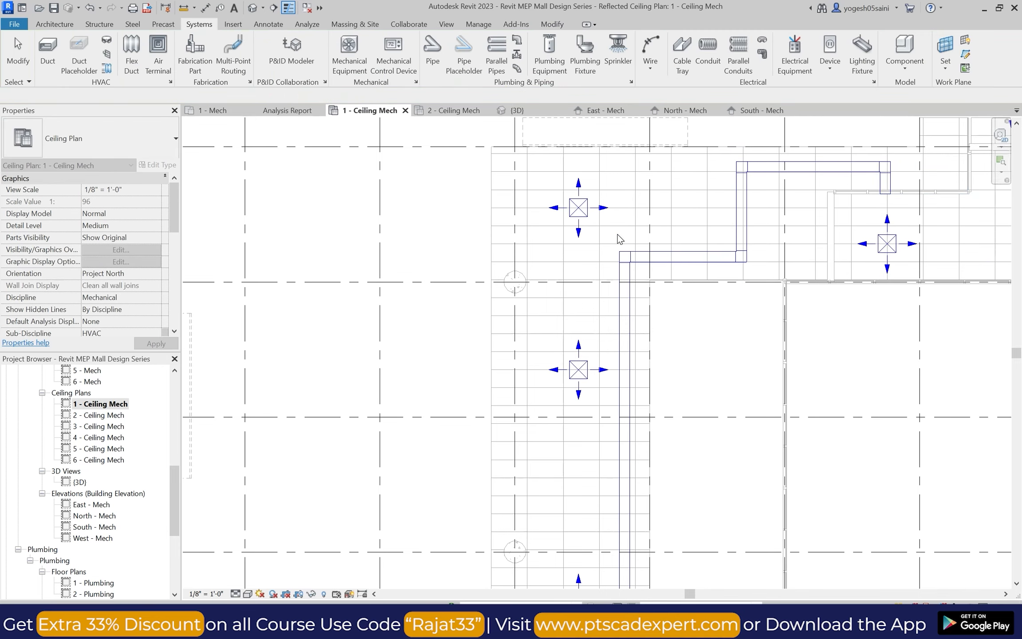
# Draw a branch duct north from the short run above grid 13, turning west toward the nearby corridor diffuser.
pyautogui.scroll(2, 625, 237)
pyautogui.scroll(-2, 481, 169)
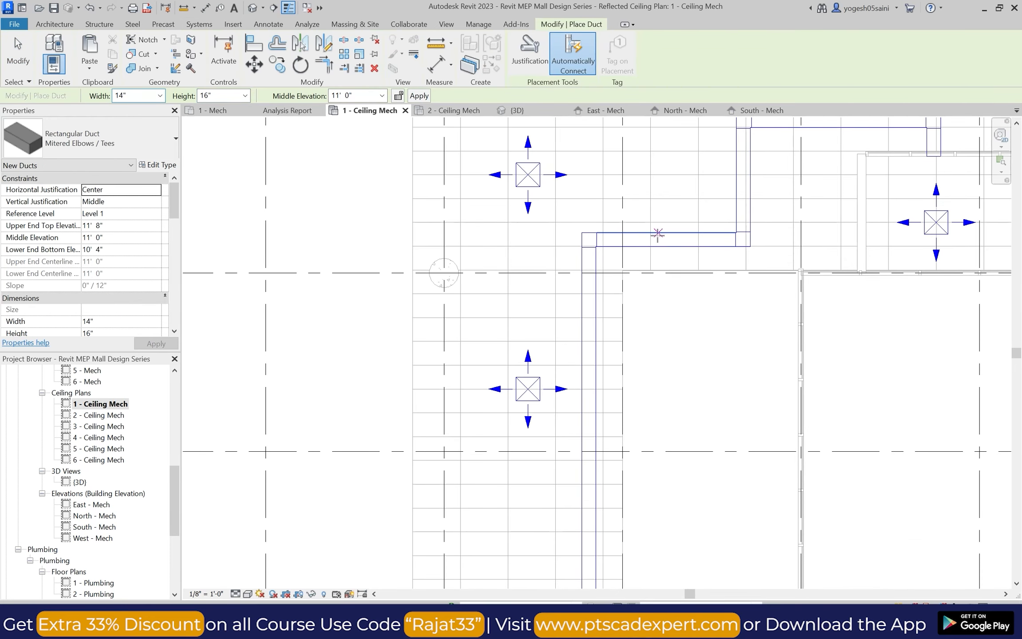
pyautogui.click(642, 180)
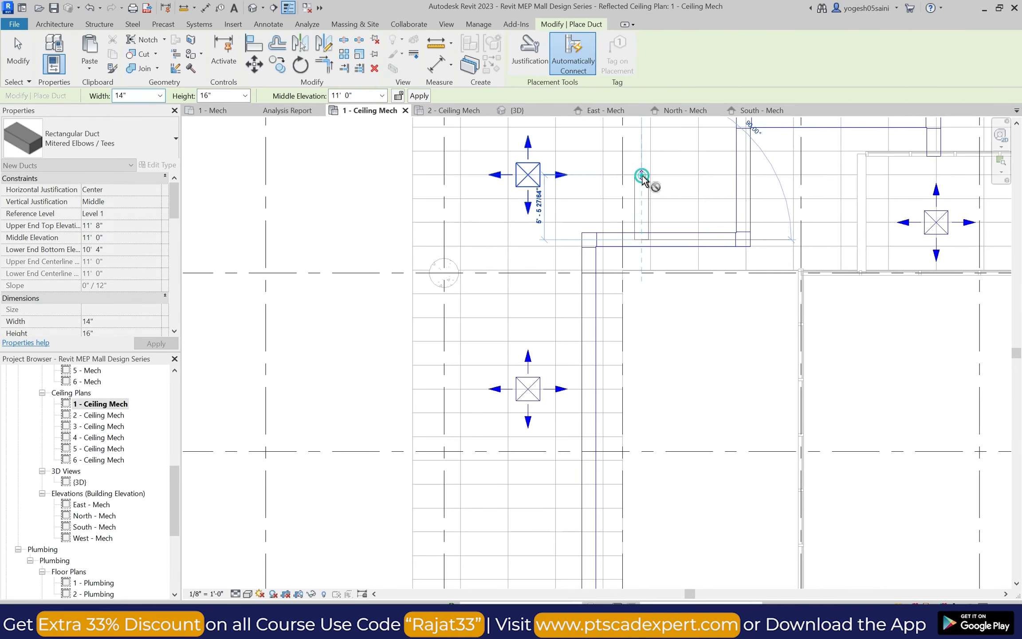
pyautogui.click(606, 174)
pyautogui.press('Escape')
pyautogui.press('Escape')
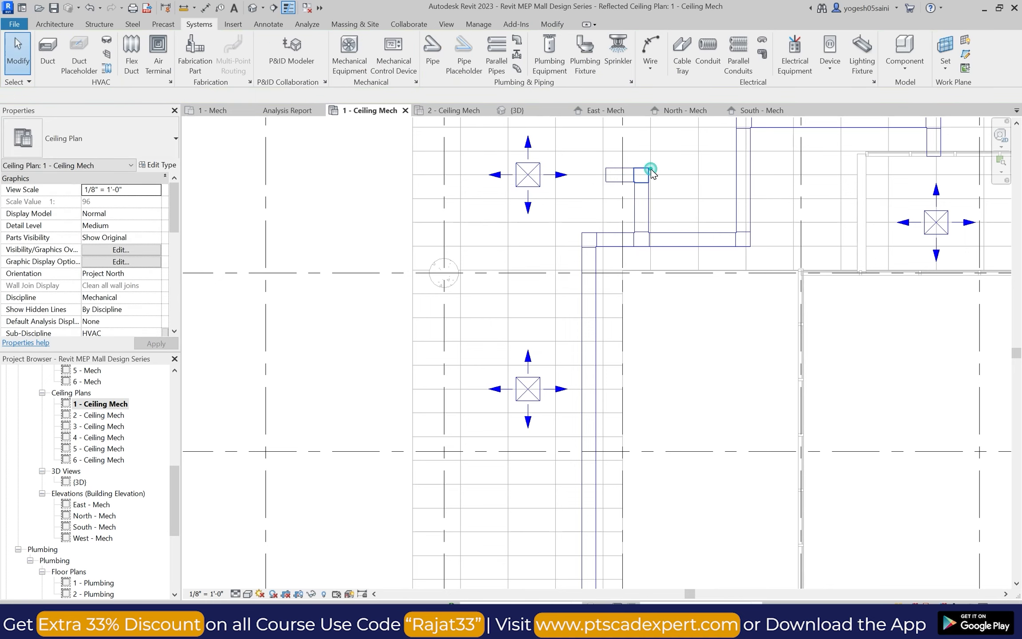
# Change the elbow on the new branch toward the corridor diffuser to Rectangular Elbow - Radius, 1 W.
pyautogui.click(641, 175)
pyautogui.click(89, 137)
pyautogui.click(66, 253)
pyautogui.click(322, 353)
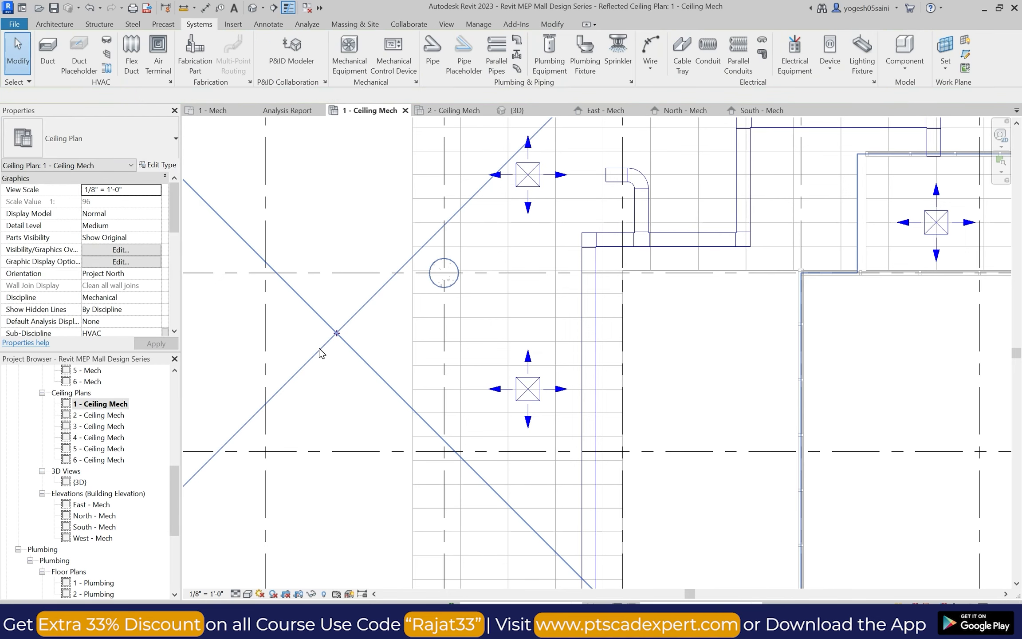
# Change the elbows at both ends of the short east-west run above grid 13 to Rectangular Elbow - Radius, 1 W.
pyautogui.scroll(-3, 347, 324)
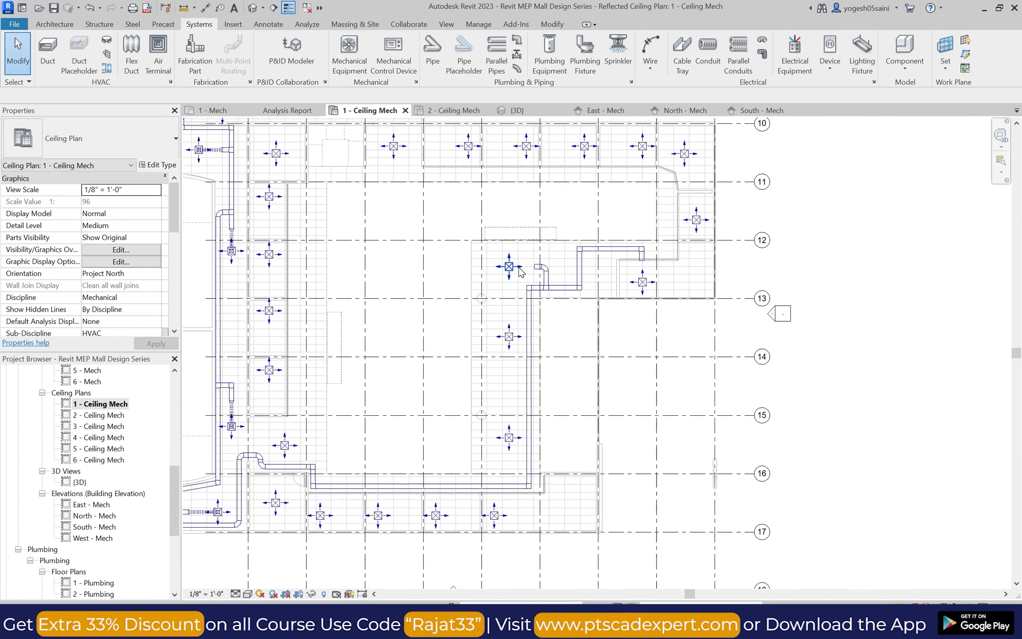
pyautogui.scroll(3, 522, 306)
pyautogui.click(545, 303)
pyautogui.click(105, 149)
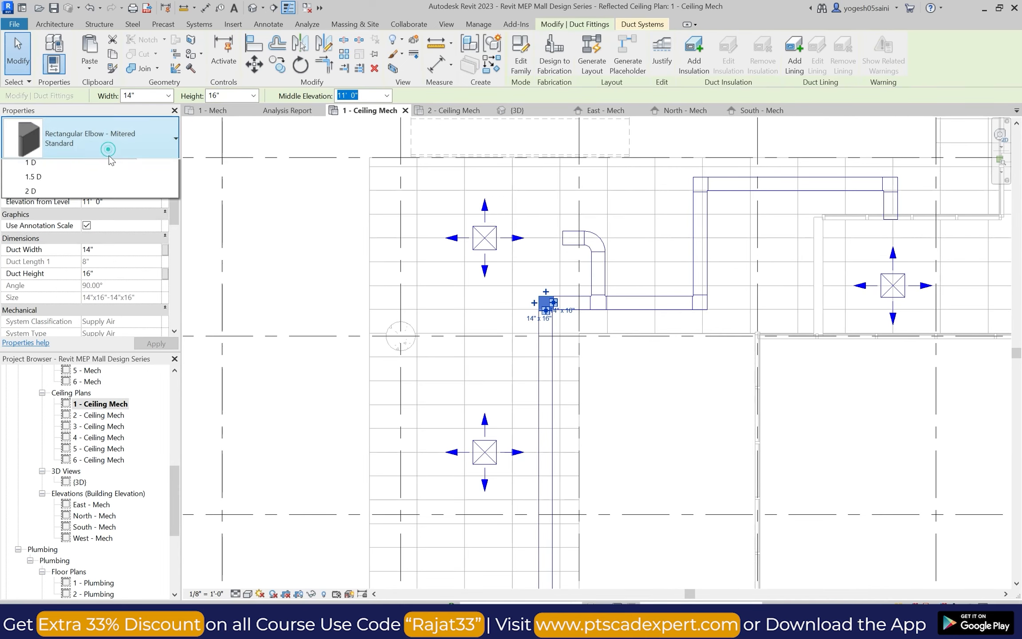
pyautogui.click(76, 331)
pyautogui.click(314, 371)
pyautogui.press('Escape')
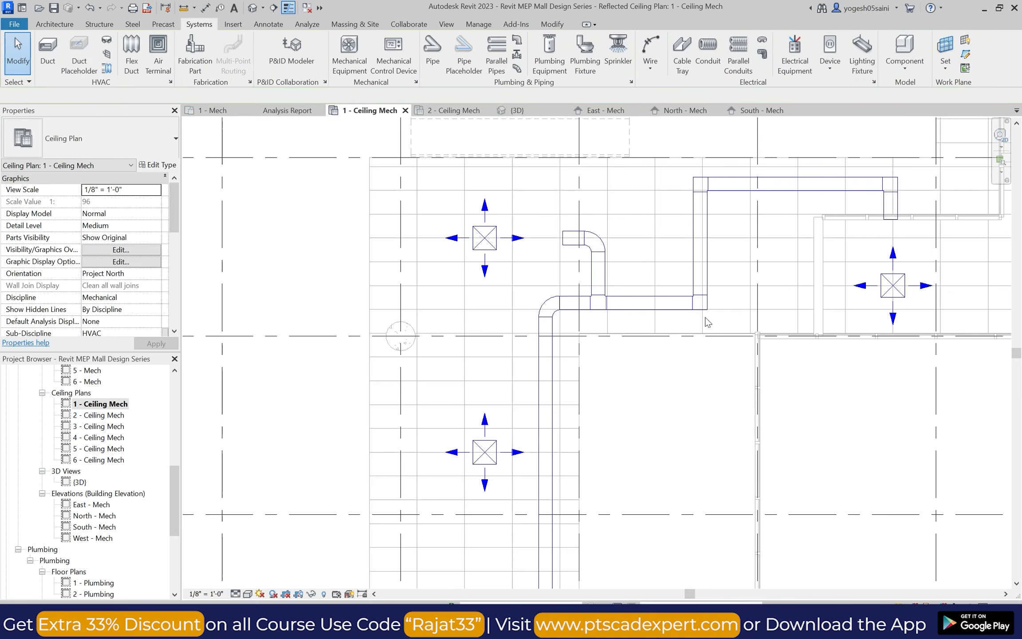
pyautogui.click(701, 296)
pyautogui.click(105, 142)
pyautogui.click(76, 328)
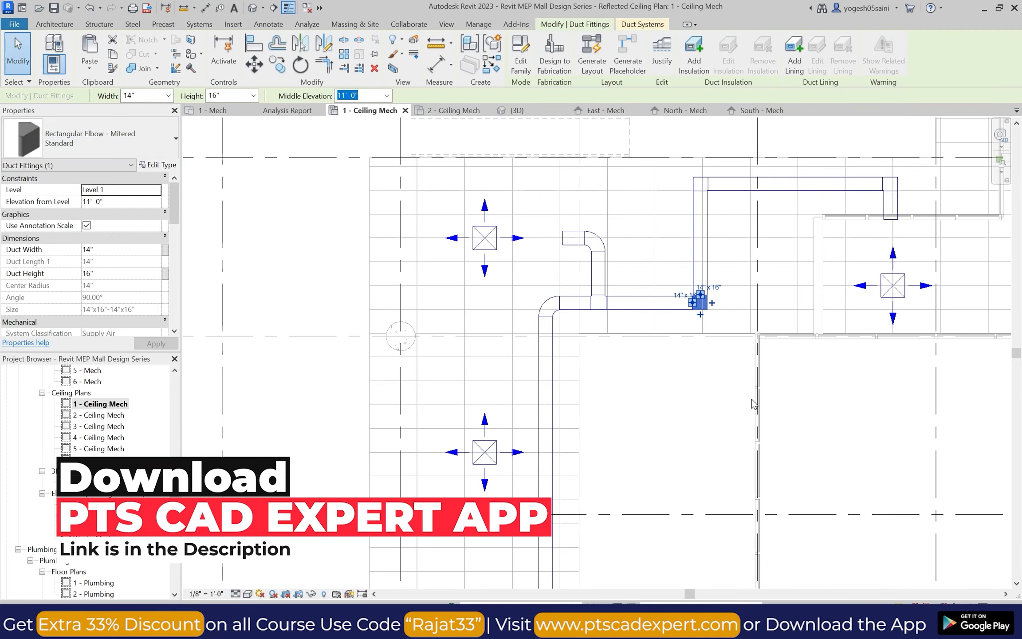
pyautogui.click(699, 401)
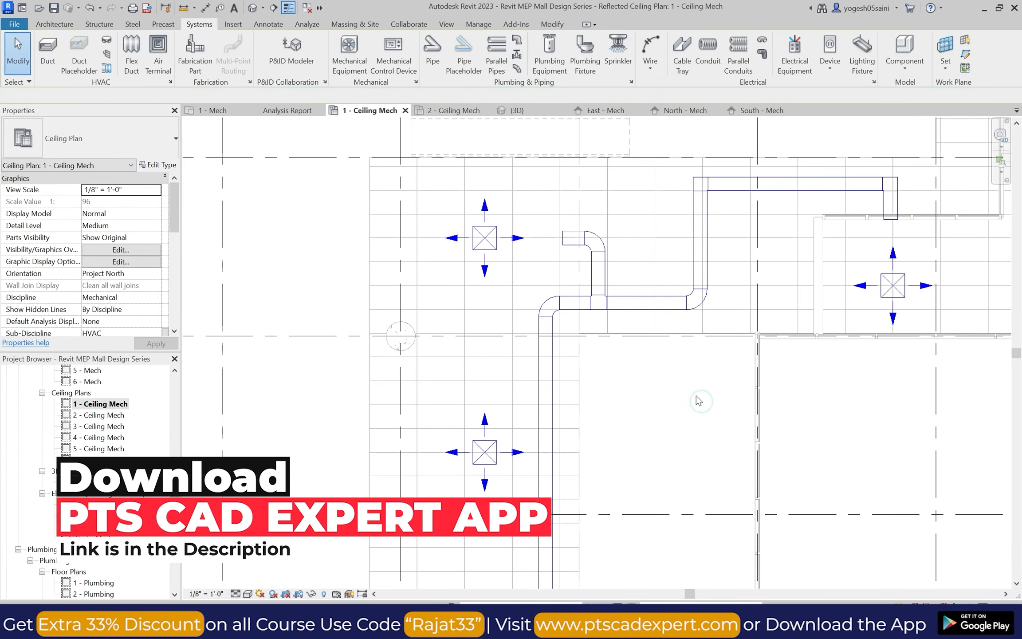
# Change the elbows at both ends of the east-west run just below grid 12 to Rectangular Elbow - Radius, 1 W.
pyautogui.click(699, 183)
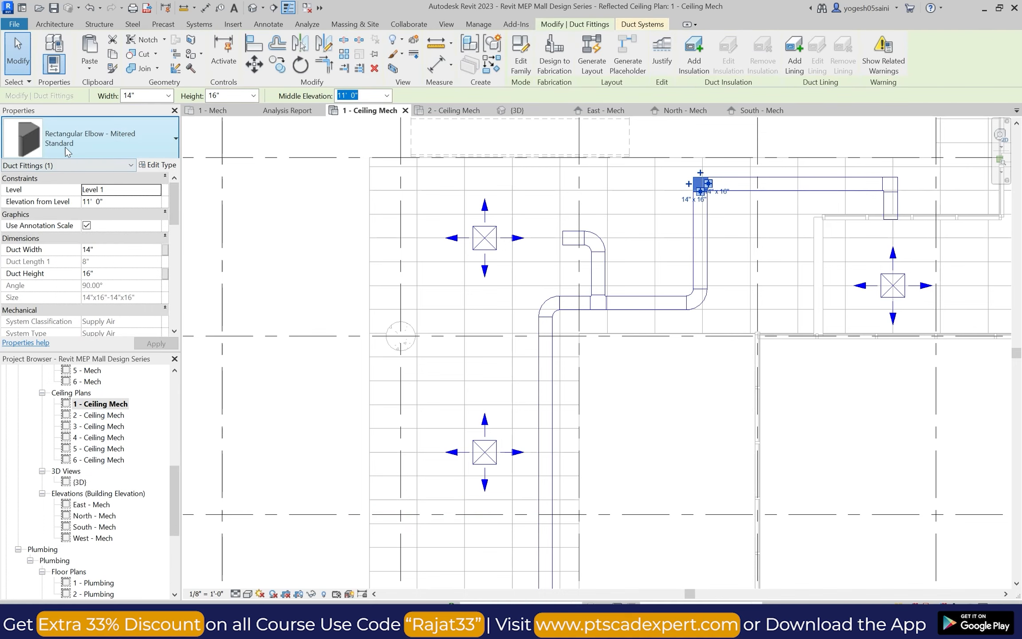
pyautogui.click(105, 142)
pyautogui.click(71, 327)
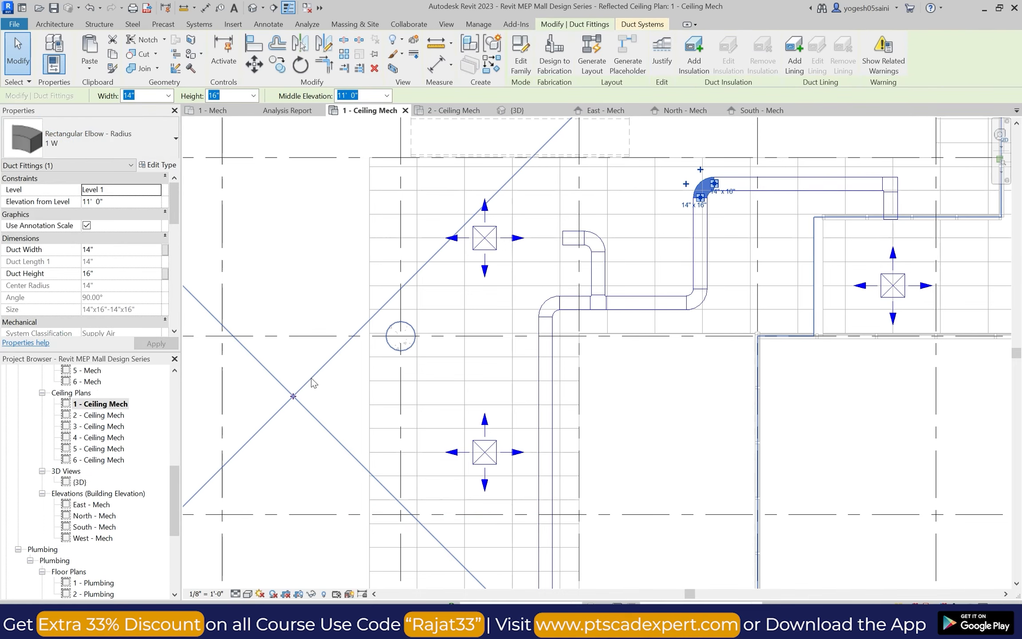
pyautogui.click(695, 389)
pyautogui.scroll(-3, 710, 377)
pyautogui.scroll(3, 803, 306)
pyautogui.click(781, 267)
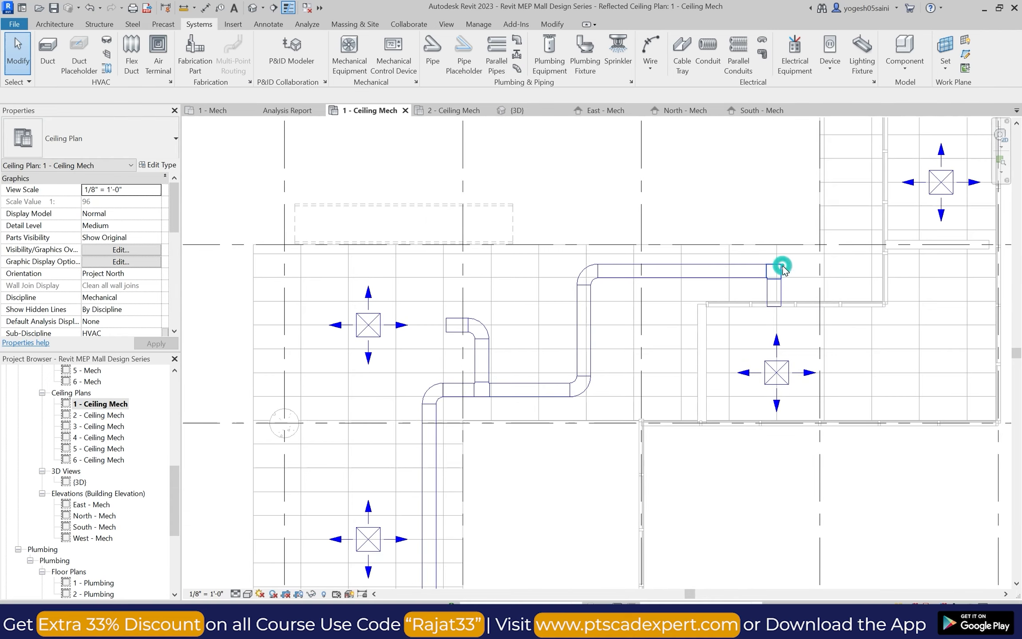
pyautogui.click(105, 142)
pyautogui.click(71, 326)
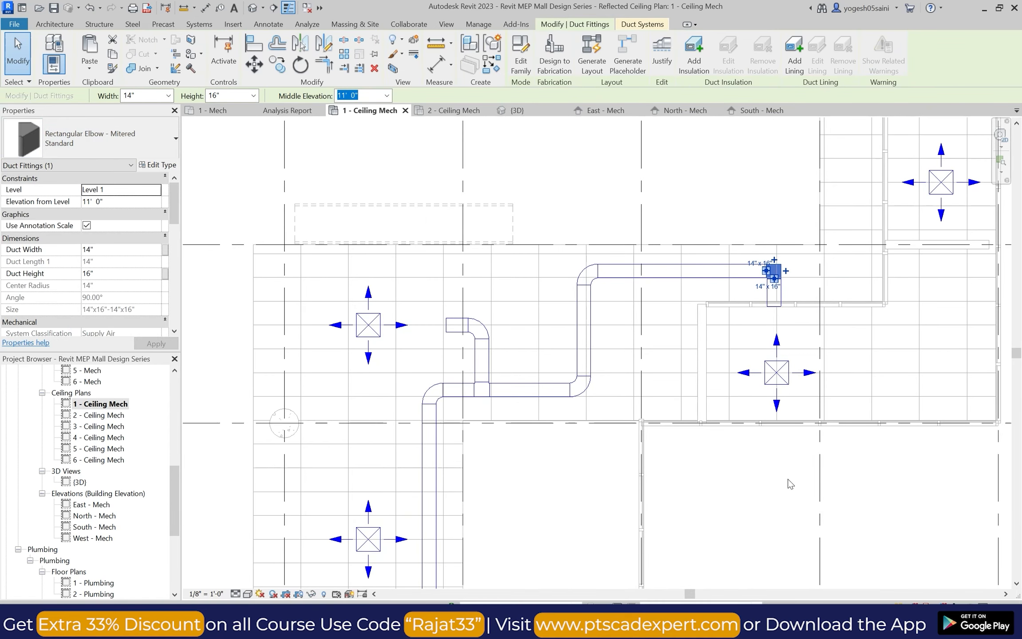
pyautogui.click(745, 477)
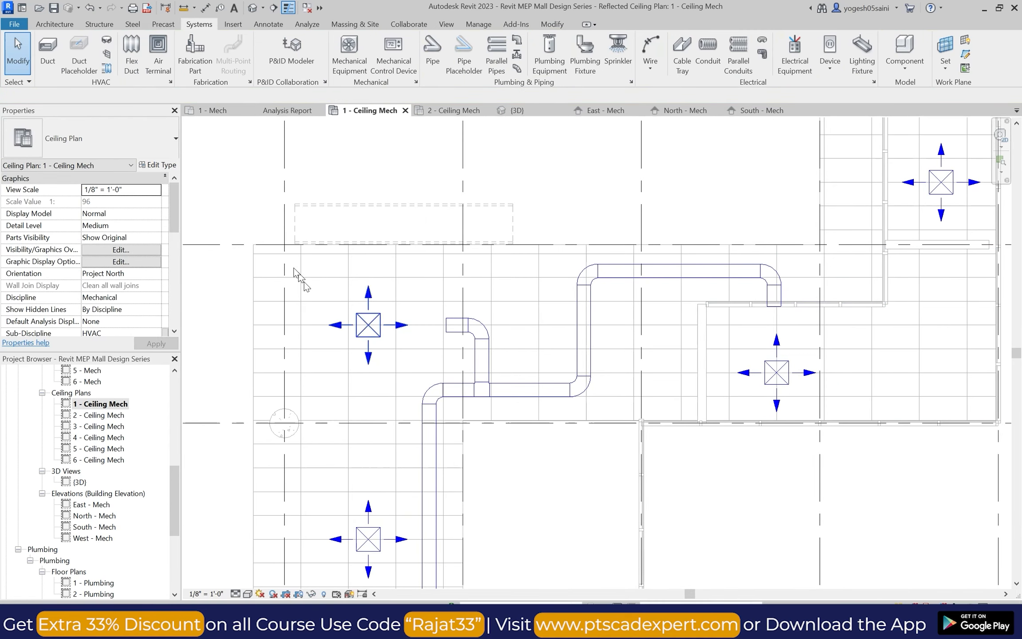
# Change both elbows of the short north-south leg near grid 16 to Rectangular Elbow - Radius, 1 W.
pyautogui.scroll(-4, 471, 247)
pyautogui.scroll(4, 526, 414)
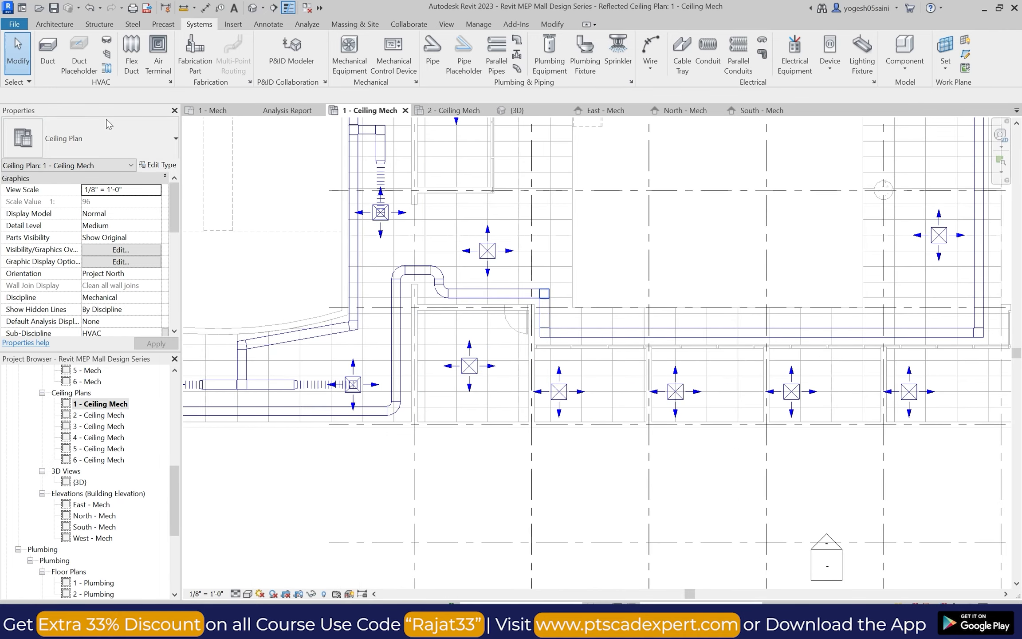
pyautogui.click(69, 139)
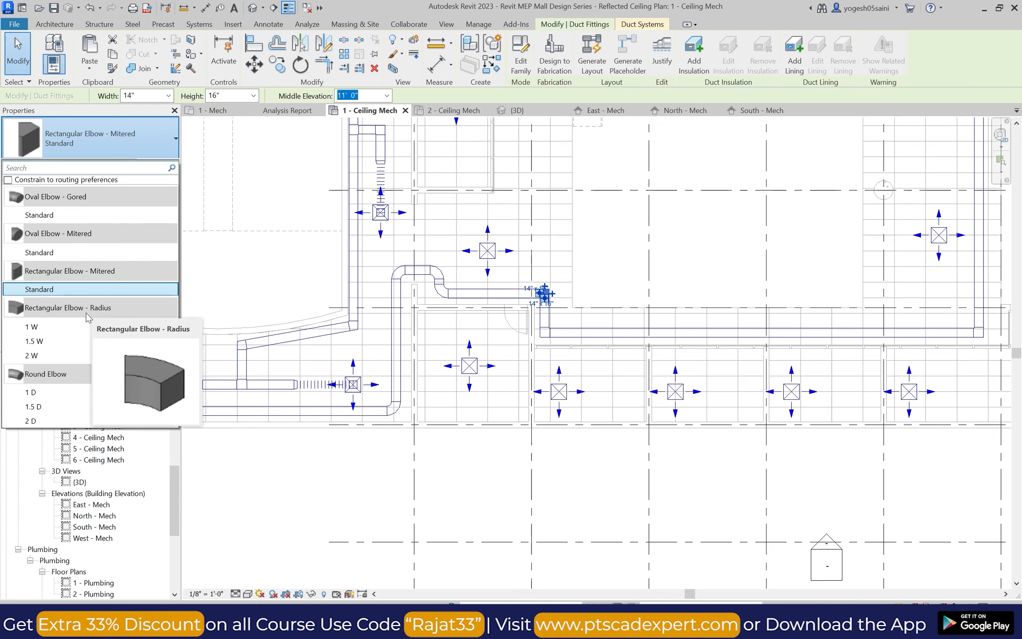
pyautogui.click(31, 327)
pyautogui.click(493, 485)
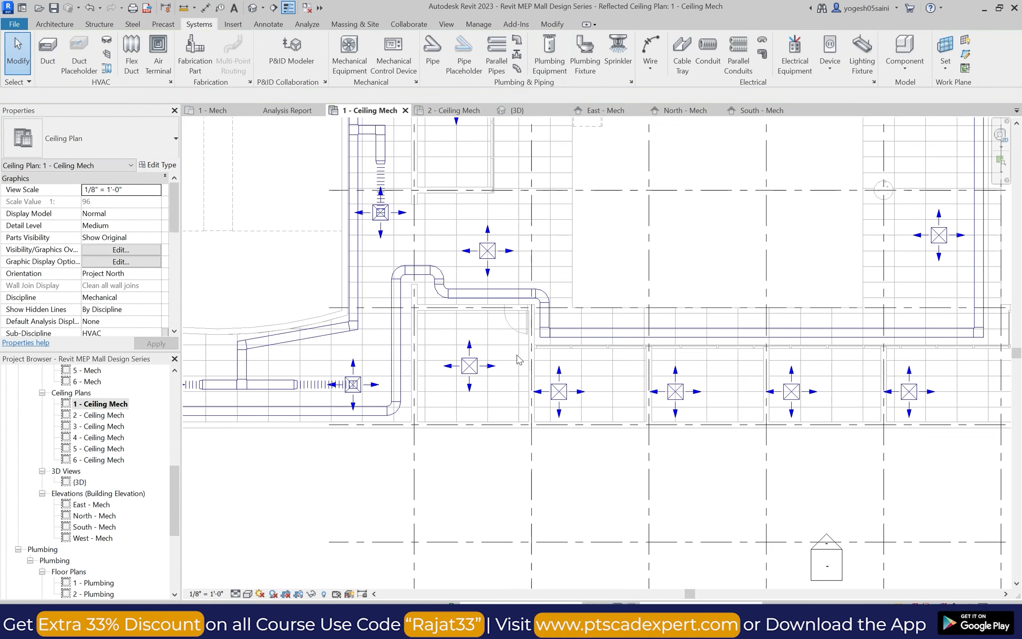
pyautogui.scroll(3, 519, 355)
pyautogui.click(560, 322)
pyautogui.scroll(2, 599, 303)
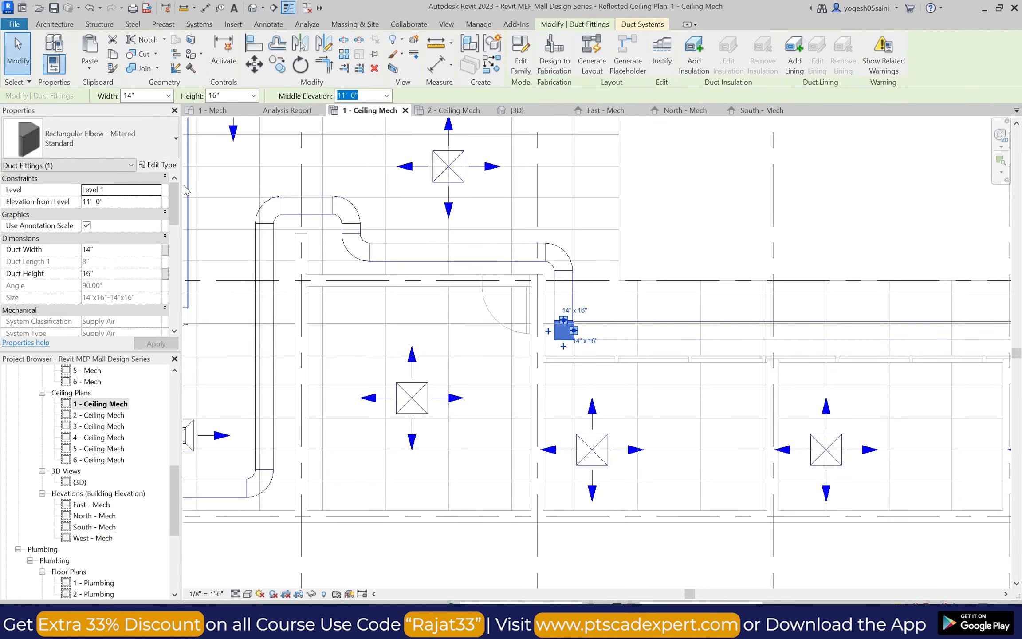
pyautogui.click(138, 150)
pyautogui.click(32, 326)
pyautogui.click(420, 424)
# Convert the radius elbow where the duct turns south near grid 16 into a tee with its open connector facing north.
pyautogui.scroll(-7, 419, 400)
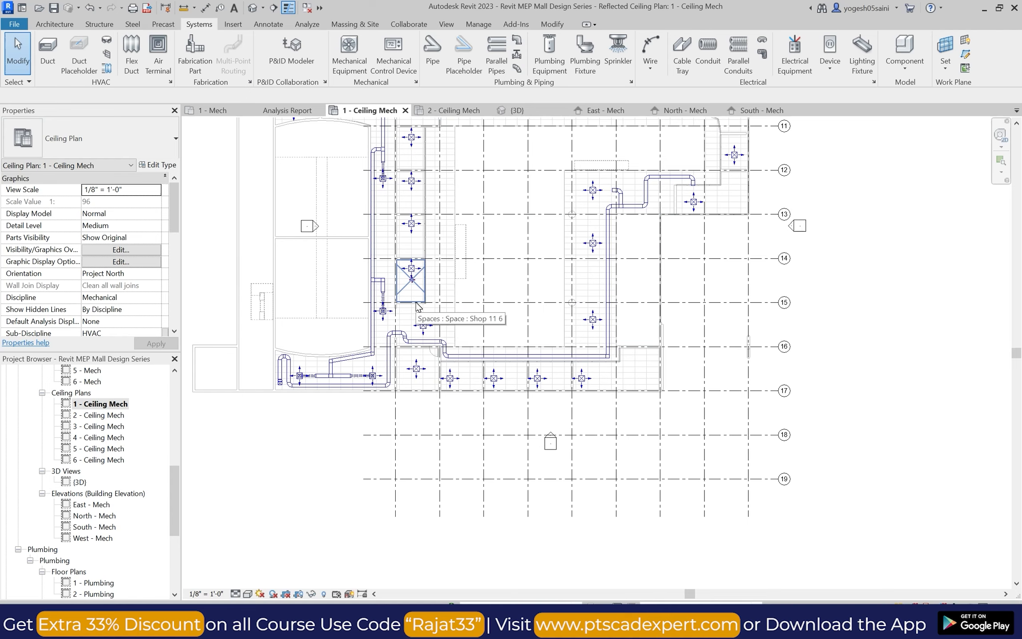
pyautogui.scroll(4, 421, 315)
pyautogui.click(487, 404)
pyautogui.scroll(2, 487, 403)
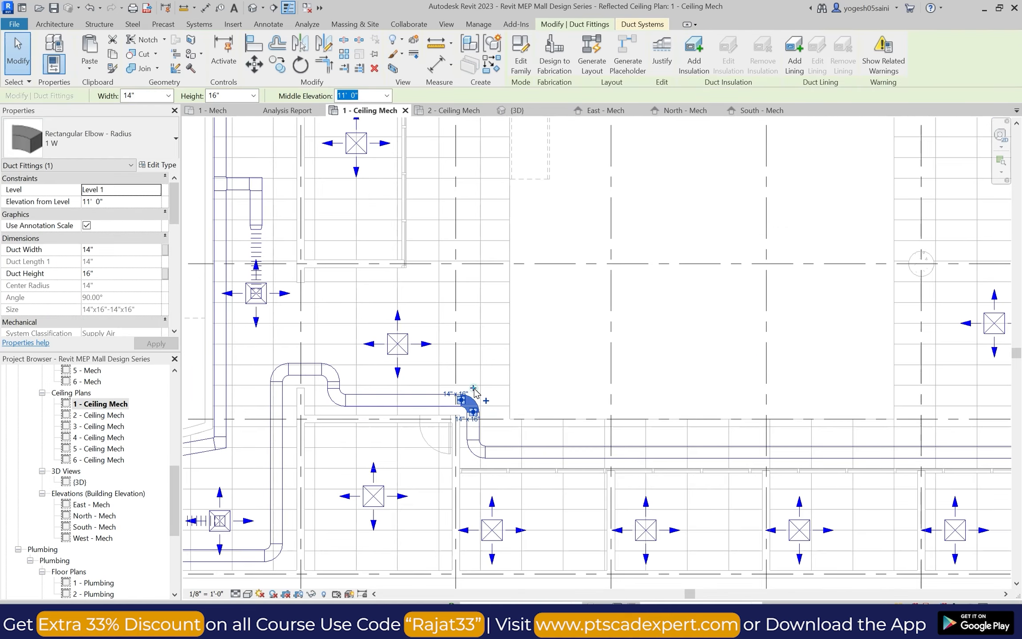
pyautogui.click(432, 207)
# Run a 14" x 16" duct north from the new tee to just above grid 11.
pyautogui.click(48, 62)
pyautogui.click(478, 393)
pyautogui.scroll(-7, 497, 272)
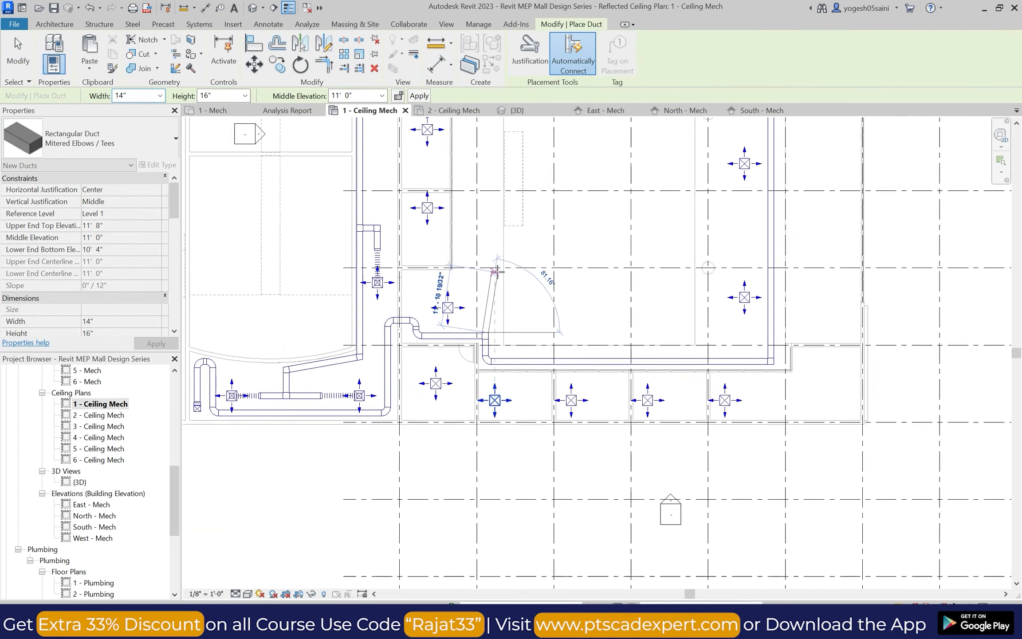
pyautogui.scroll(6, 493, 153)
pyautogui.scroll(-5, 479, 160)
pyautogui.scroll(3, 475, 137)
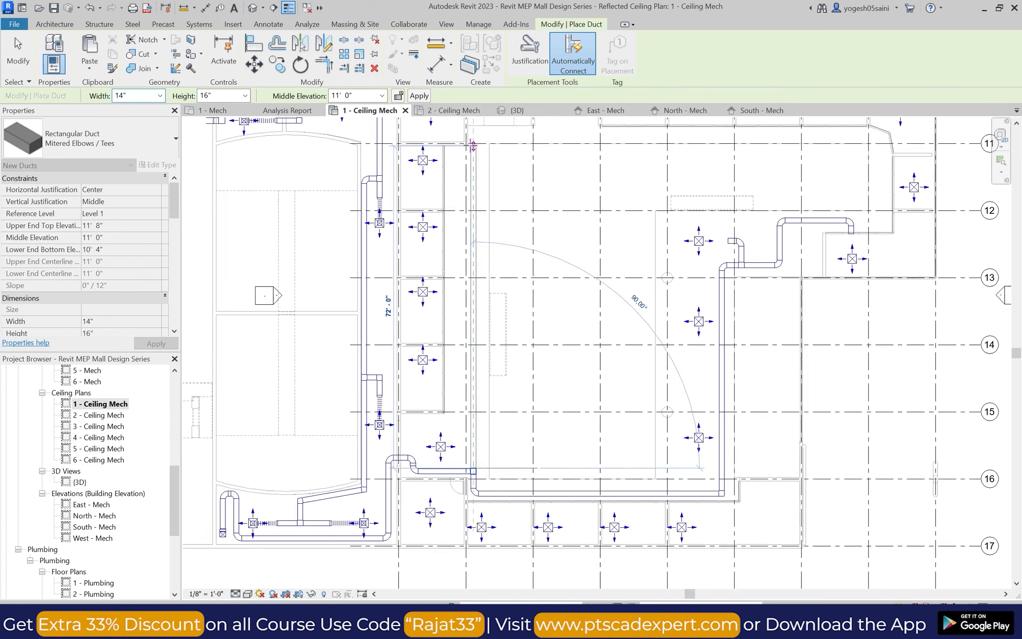
pyautogui.scroll(-5, 474, 133)
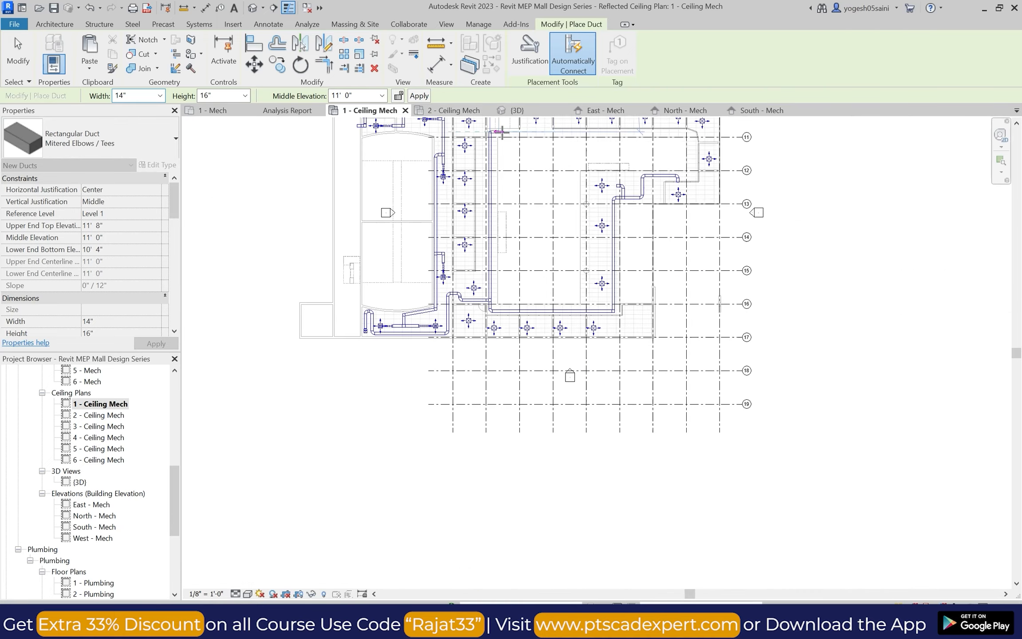
# Route the duct east along the north shop row above grid 11 to the row's last shop.
pyautogui.scroll(2, 577, 133)
pyautogui.scroll(4, 621, 133)
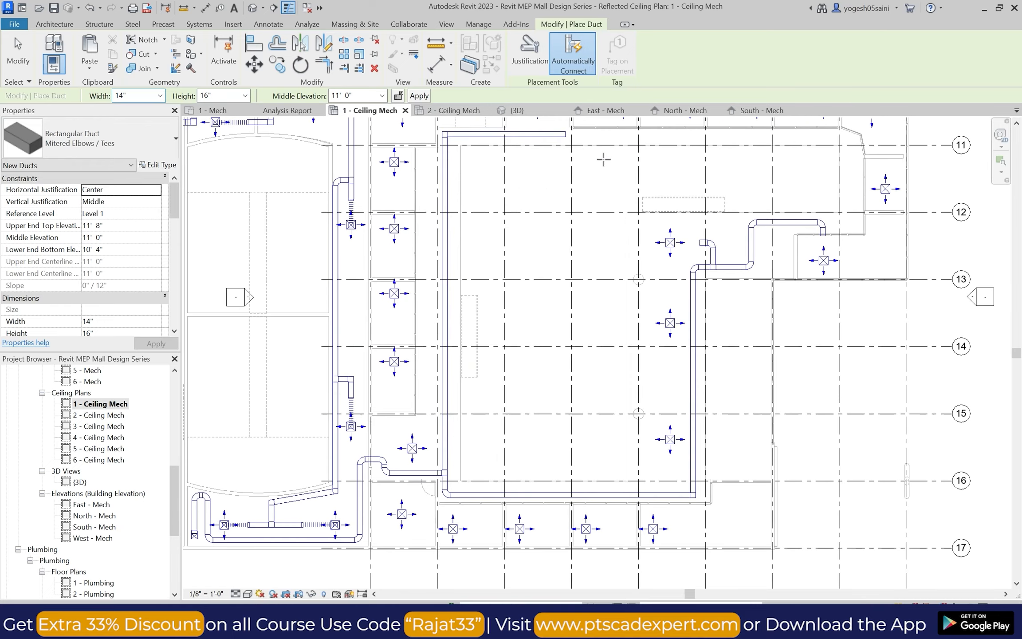
pyautogui.scroll(2, 585, 156)
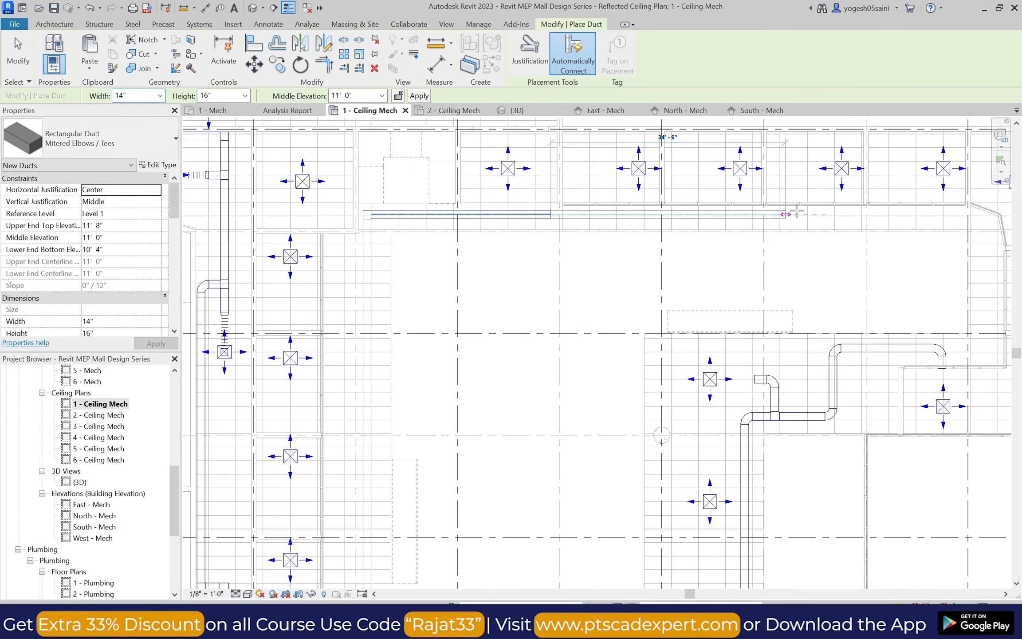
pyautogui.click(959, 214)
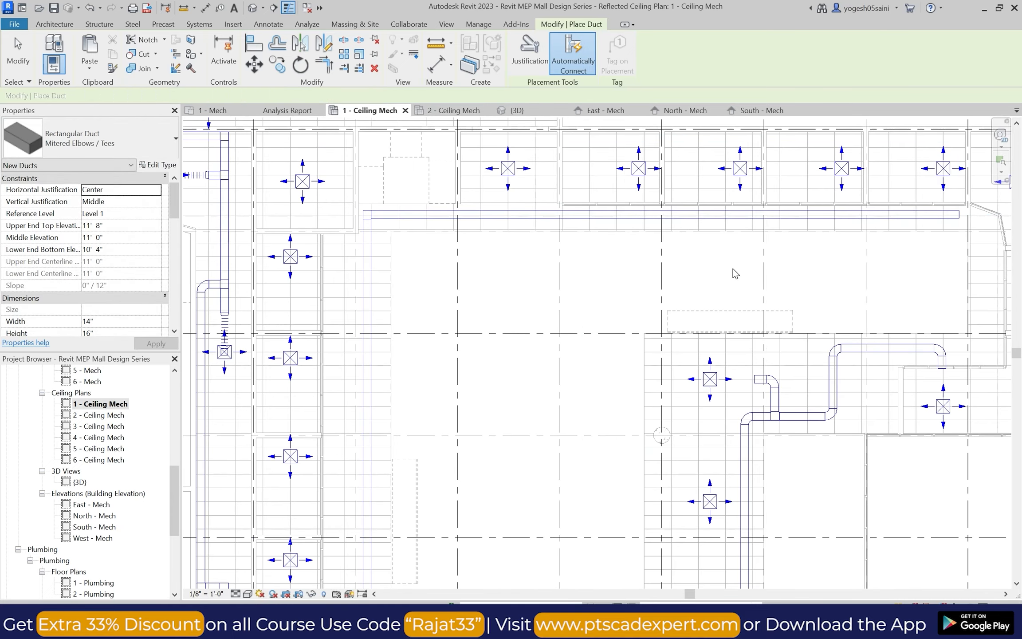
# Extend the duct slightly east beyond the last shop, then south between grids 11 and 12 beside the east shop's diffuser, turning toward it.
pyautogui.scroll(-5, 735, 271)
pyautogui.scroll(5, 814, 267)
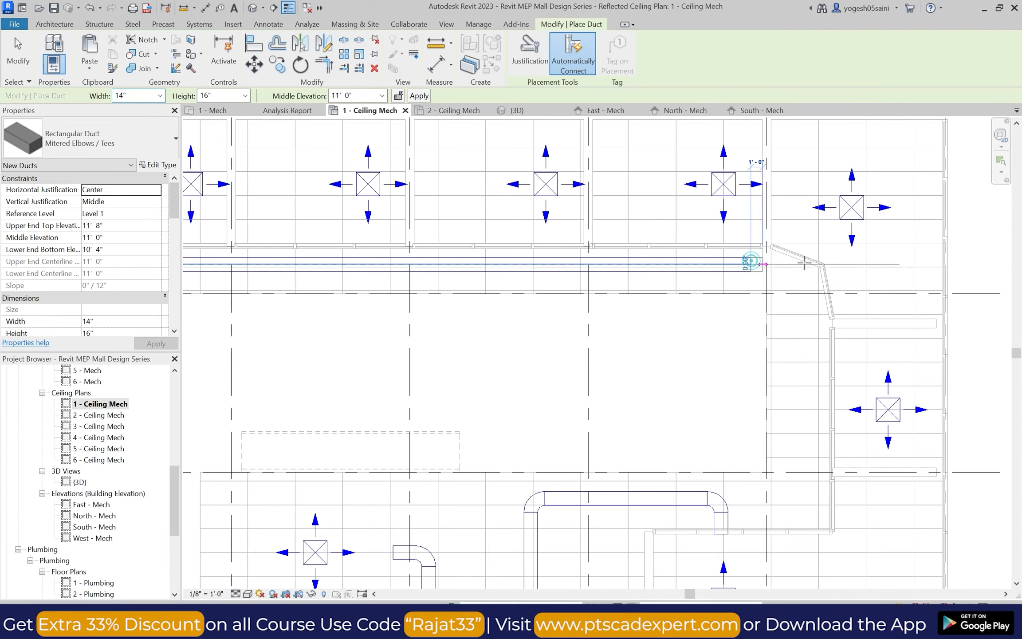
pyautogui.click(788, 265)
pyautogui.scroll(-3, 788, 275)
pyautogui.scroll(3, 794, 374)
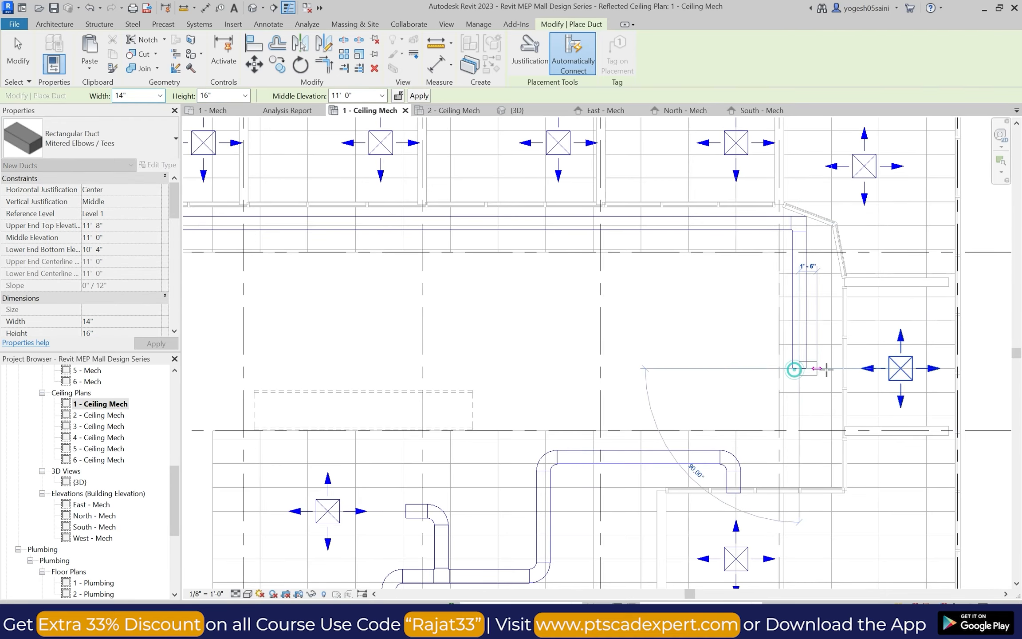
pyautogui.press('Escape')
pyautogui.press('Escape')
pyautogui.scroll(-5, 872, 327)
pyautogui.scroll(5, 457, 316)
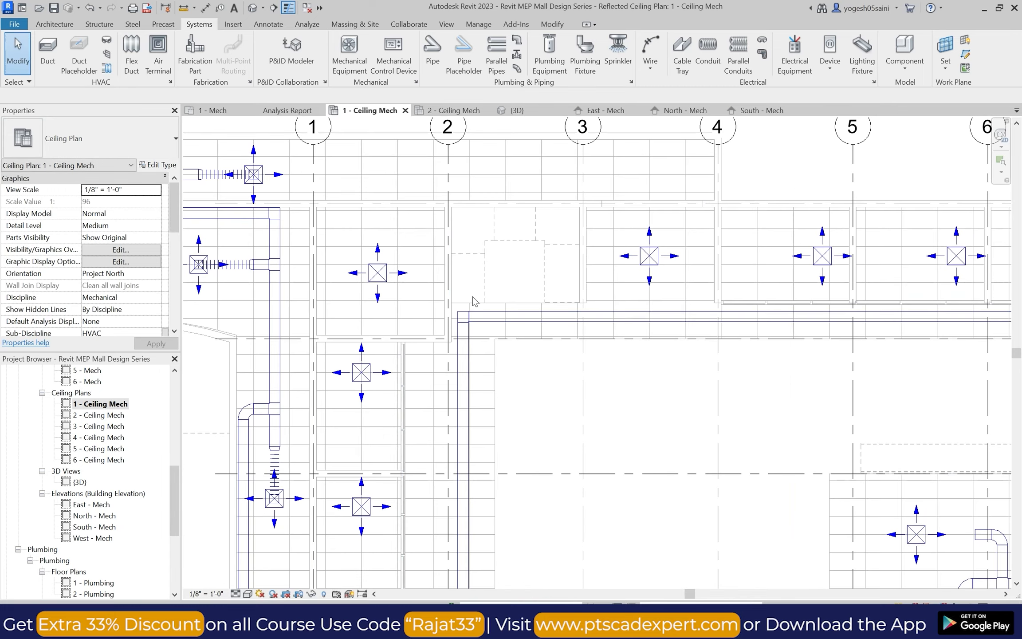
# Convert the mitered elbow at the main duct's northwest corner near grids 2 and 11 into a tee opening west.
pyautogui.scroll(3, 457, 316)
pyautogui.click(456, 316)
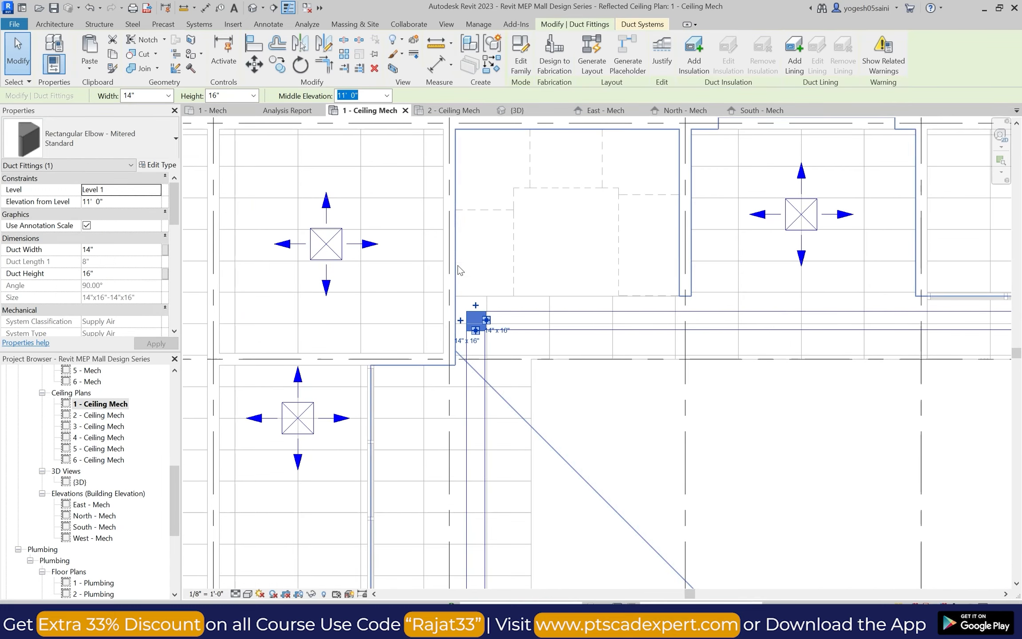
pyautogui.click(586, 425)
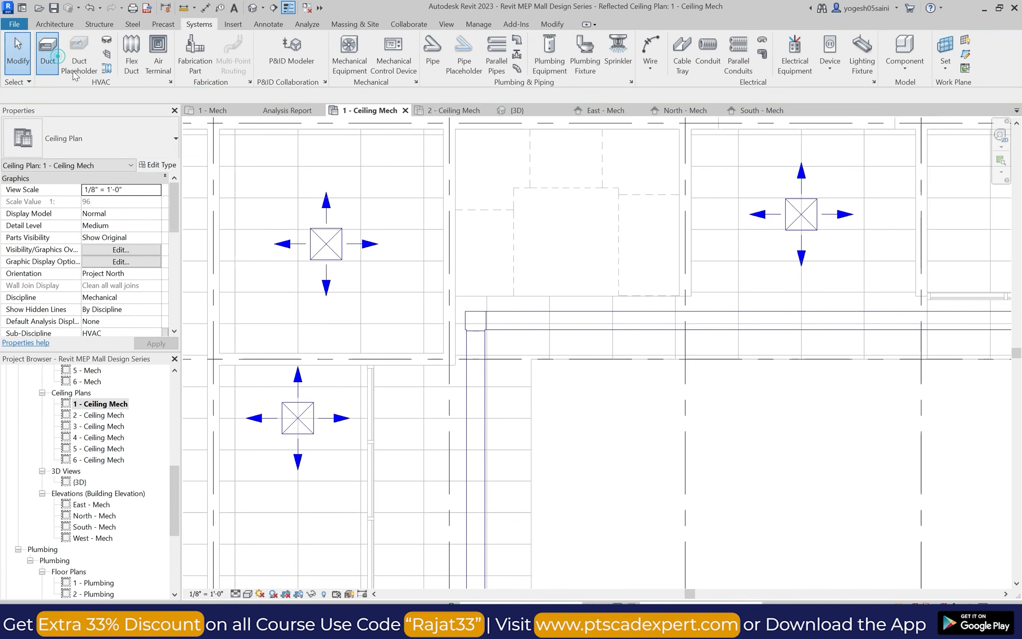
# Run a 14" x 16" duct from the new tee west past grid 2, north into the corner shop, and west toward its diffuser.
pyautogui.scroll(2, 463, 331)
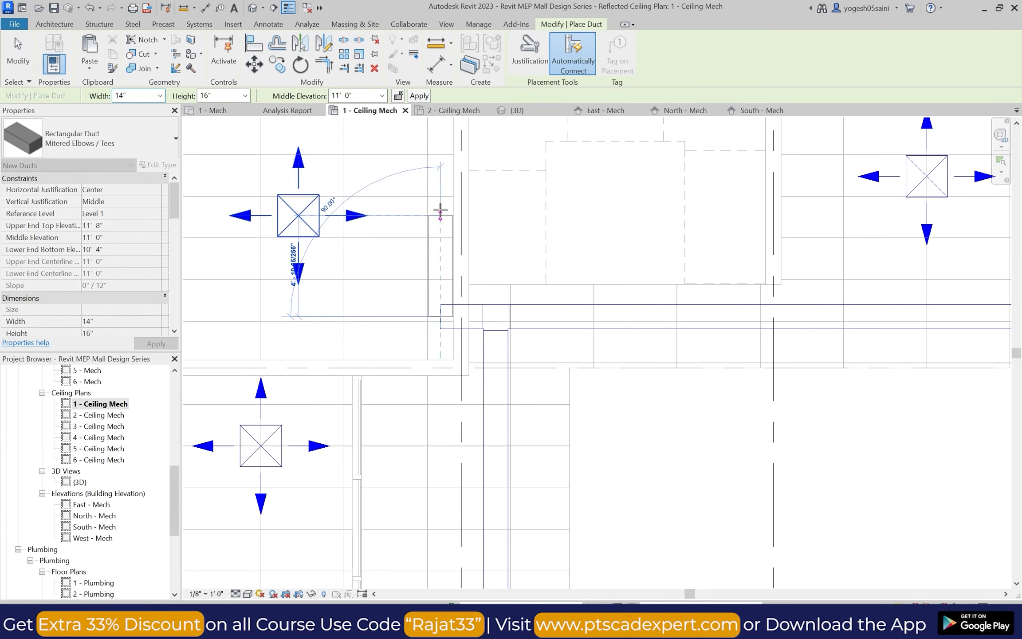
pyautogui.click(411, 215)
pyautogui.click(385, 216)
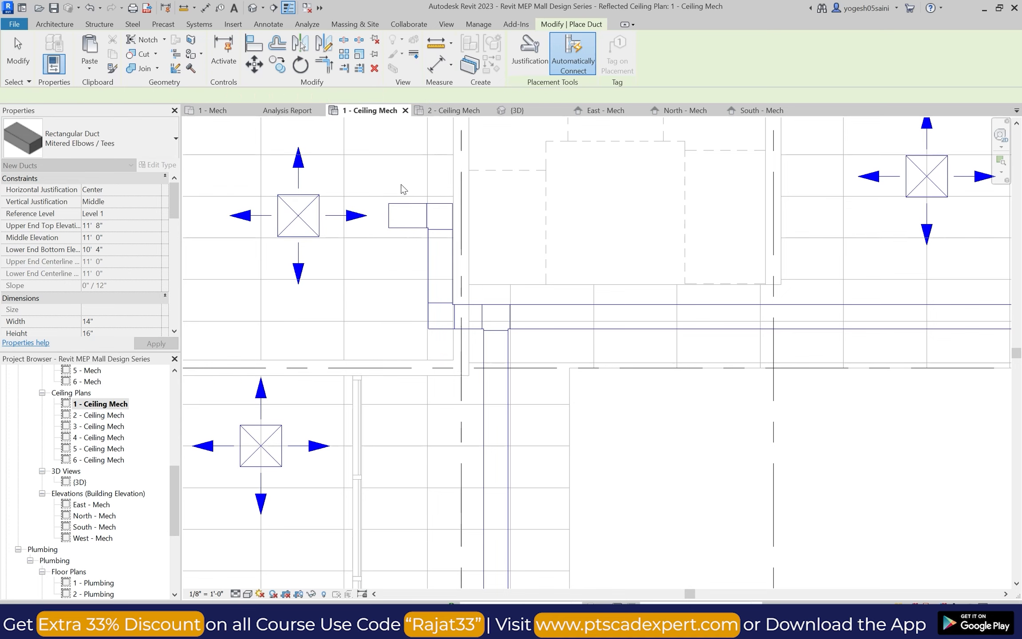
pyautogui.press('Escape')
pyautogui.press('Escape')
# Change the elbow beside the corner shop's diffuser to Rectangular Elbow - Radius, type 1 W.
pyautogui.click(439, 217)
pyautogui.click(97, 149)
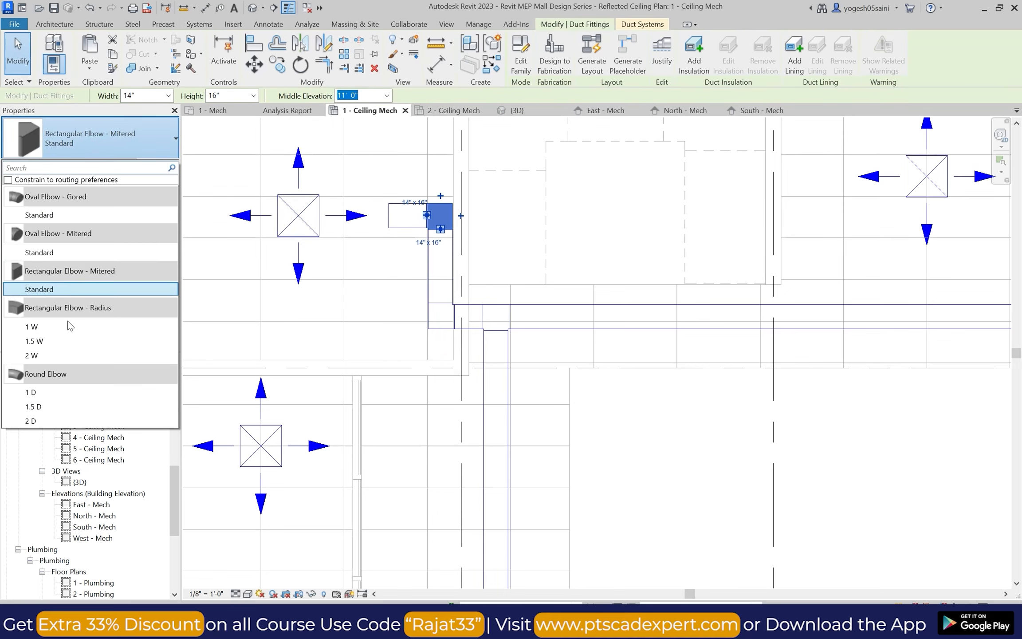
pyautogui.click(68, 325)
pyautogui.click(626, 432)
# Connect the corner shop's branch duct to its diffuser with a 12" round flex duct.
pyautogui.scroll(-3, 594, 346)
pyautogui.scroll(2, 453, 154)
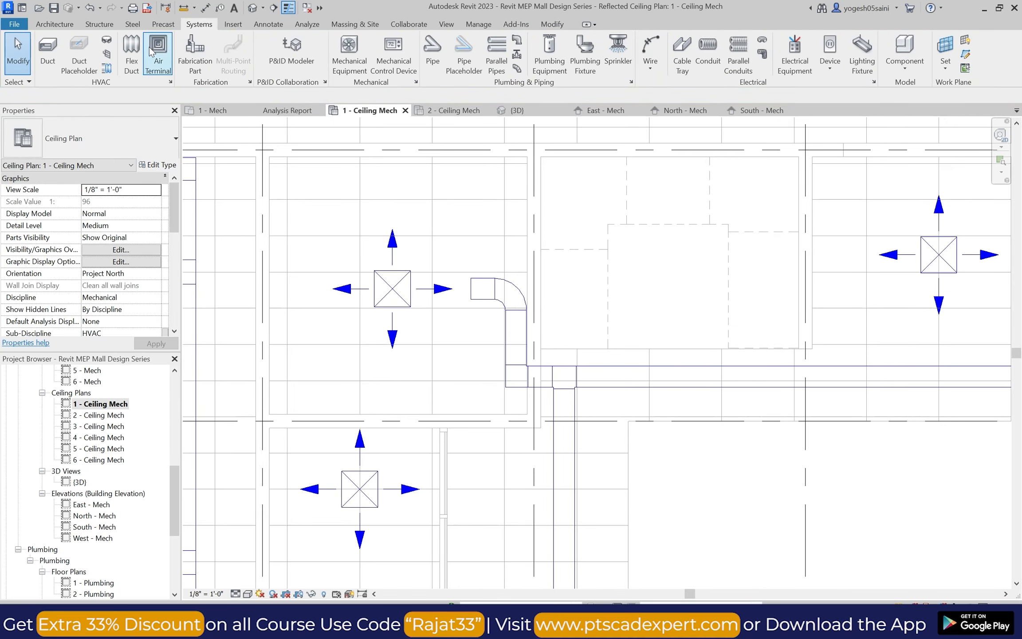
pyautogui.scroll(-5, 308, 271)
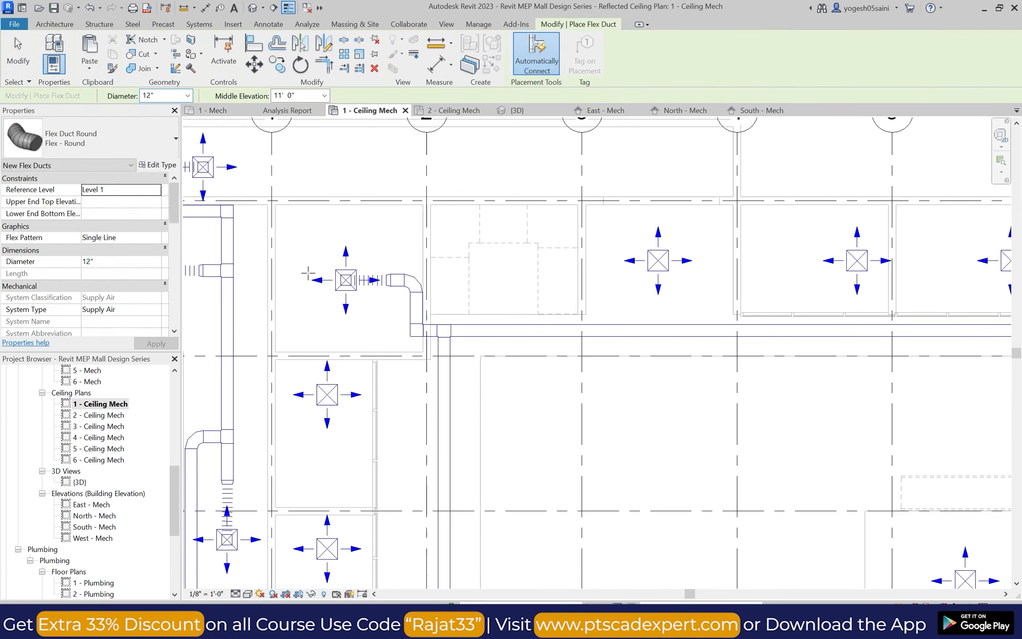
pyautogui.press('Escape')
pyautogui.press('Escape')
pyautogui.scroll(2, 412, 430)
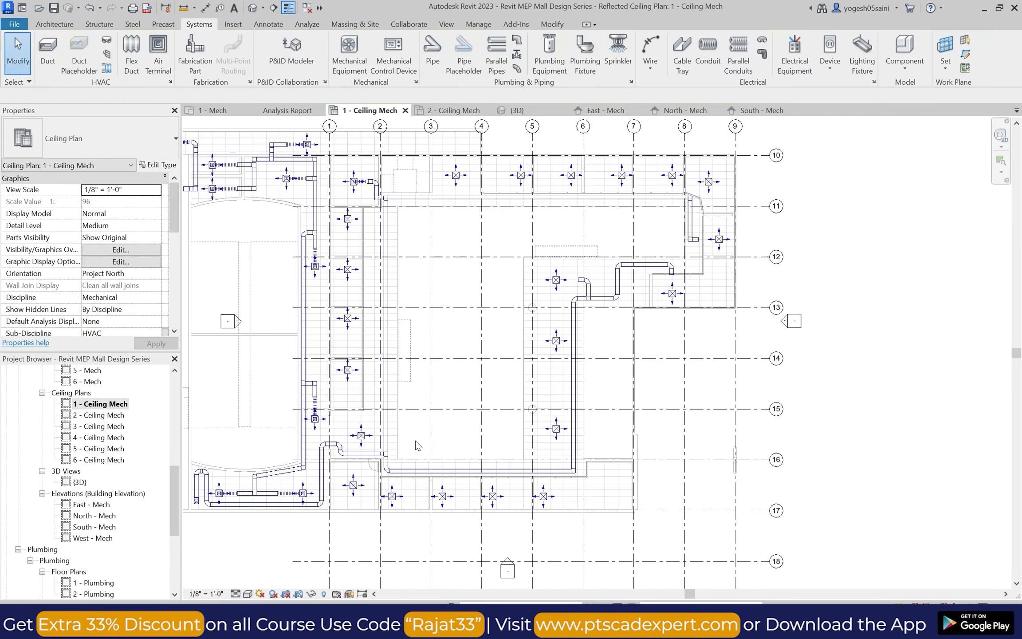
pyautogui.scroll(2, 364, 178)
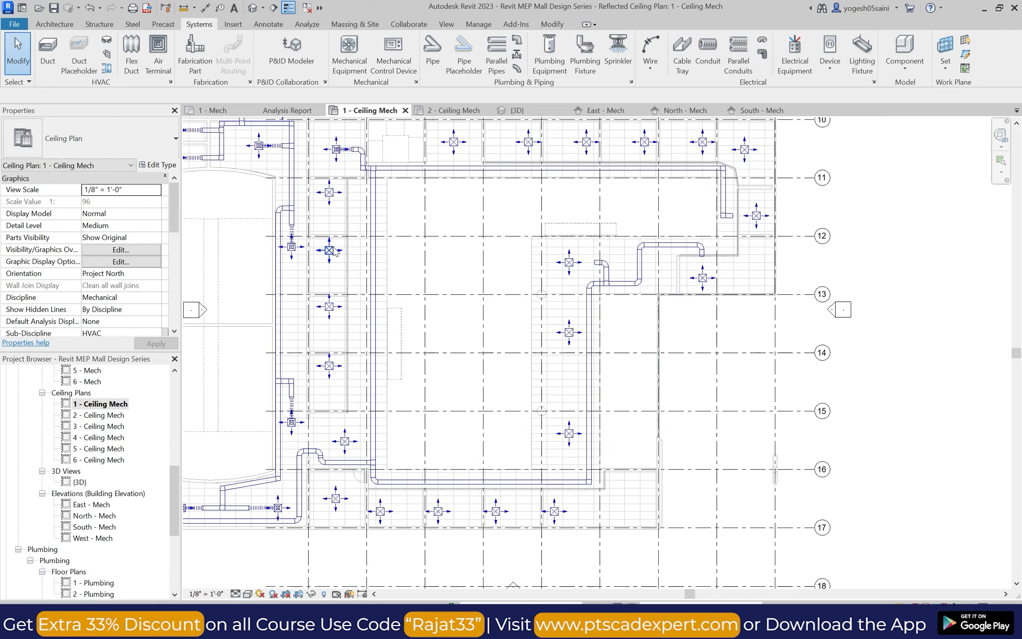
# Branch short 14" x 16" ducts west from the main duct along grid 2 toward the shop diffusers just below grids 11 and 12.
pyautogui.click(49, 59)
pyautogui.scroll(-2, 377, 293)
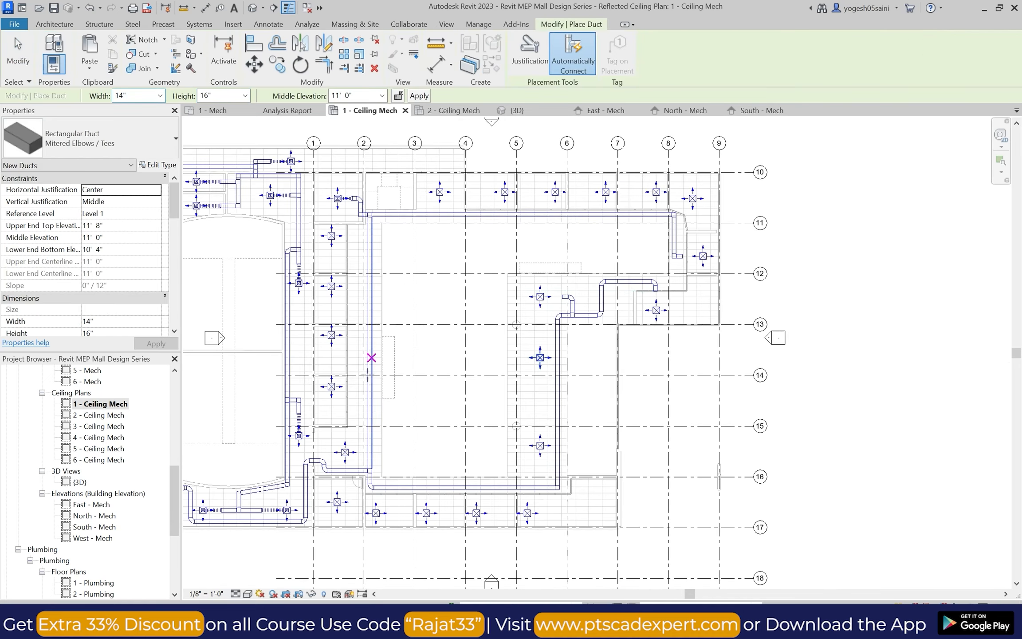
pyautogui.scroll(4, 416, 288)
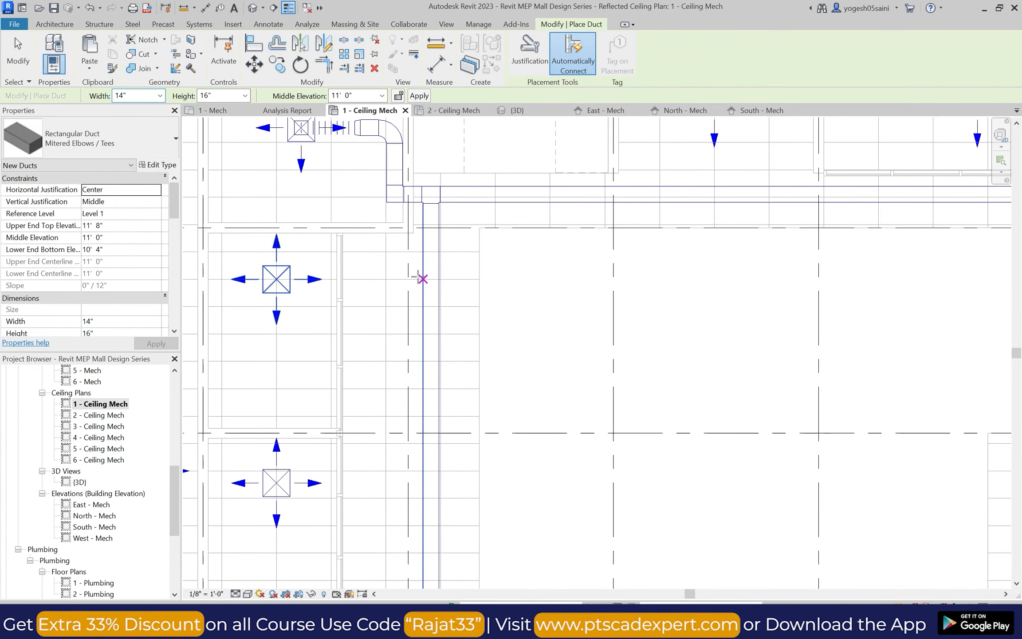
pyautogui.click(419, 278)
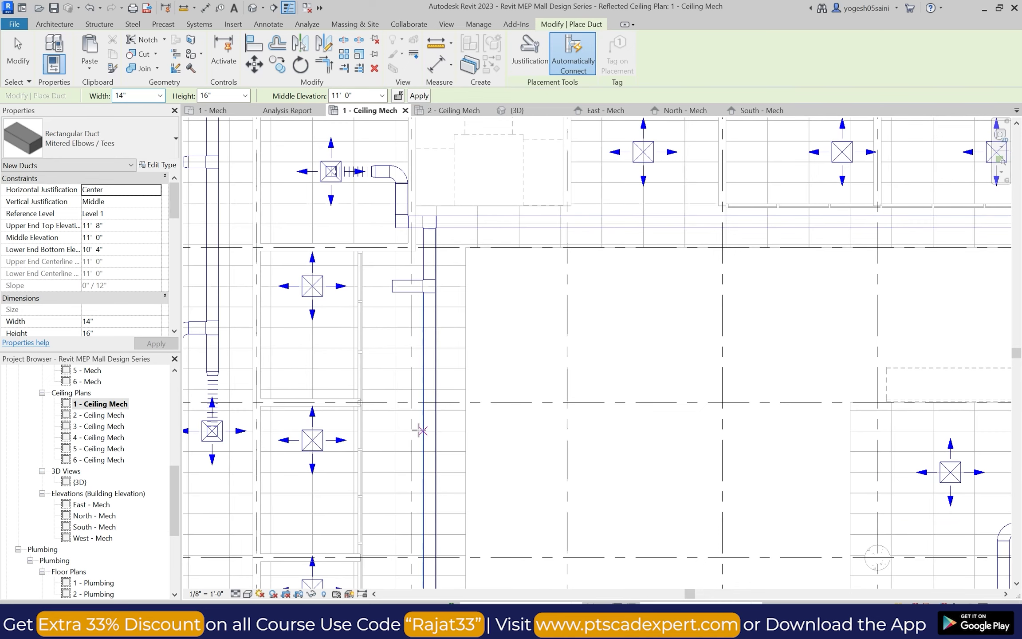
pyautogui.scroll(2, 423, 439)
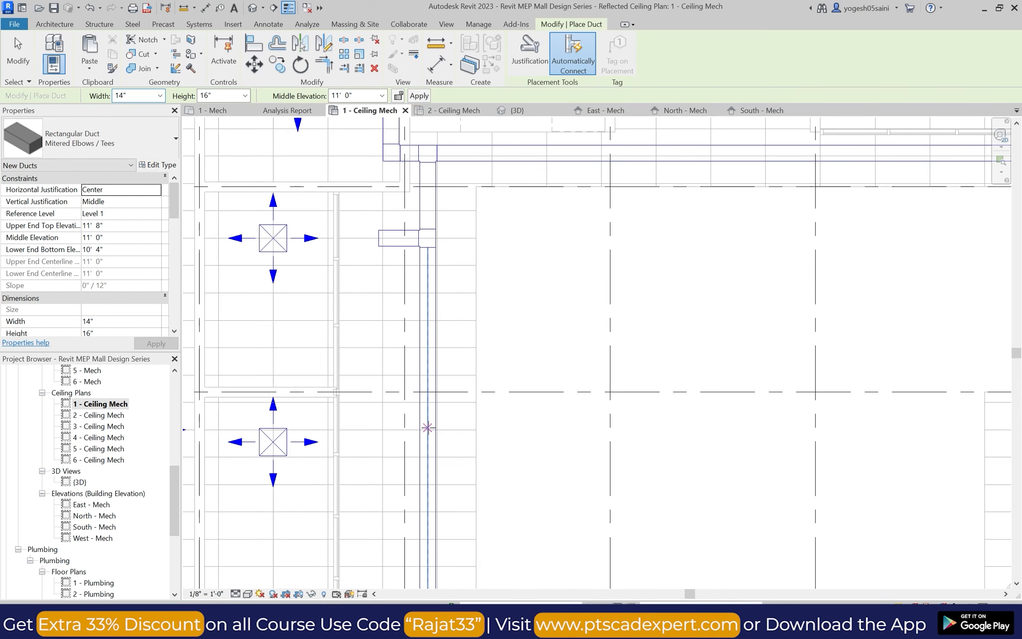
pyautogui.click(427, 436)
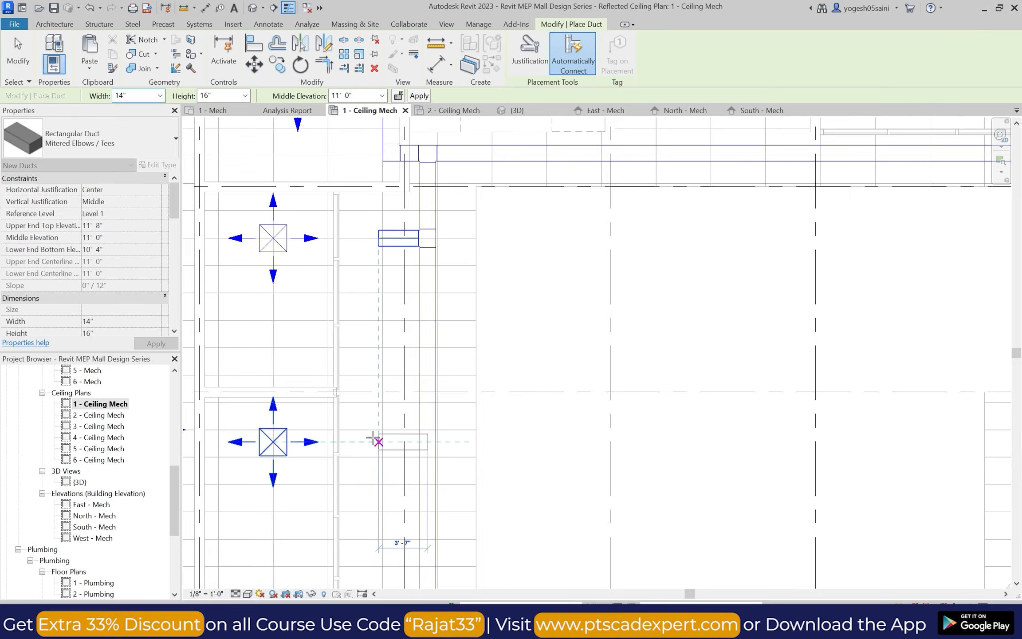
pyautogui.press('Escape')
# Add a short west branch from the main duct in line with the diffuser just below grid 13, matching the branch above.
pyautogui.scroll(-8, 372, 439)
pyautogui.scroll(4, 522, 330)
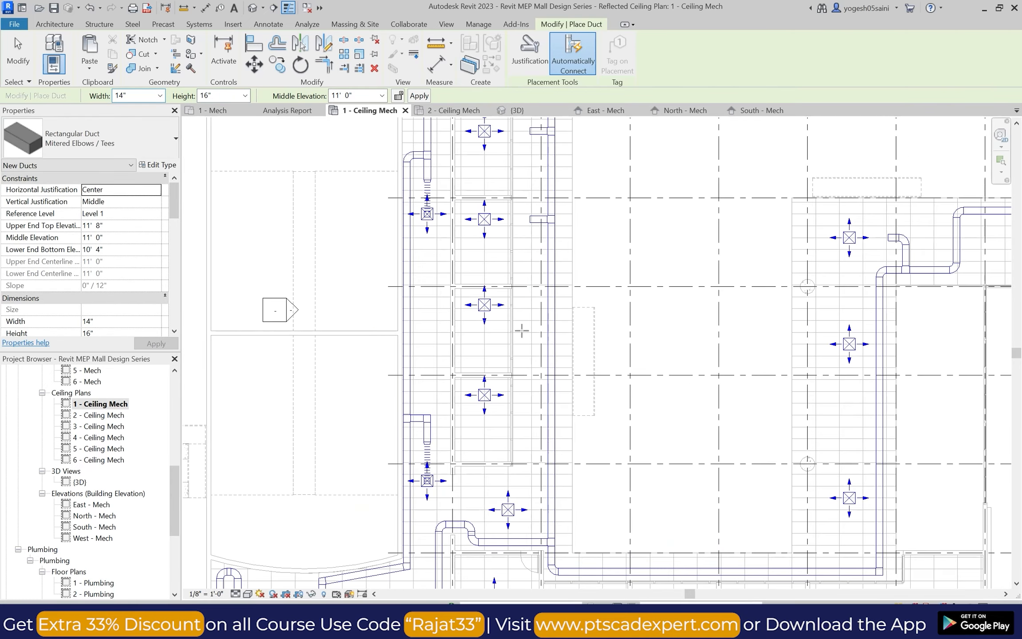
pyautogui.scroll(2, 529, 307)
pyautogui.scroll(1, 562, 302)
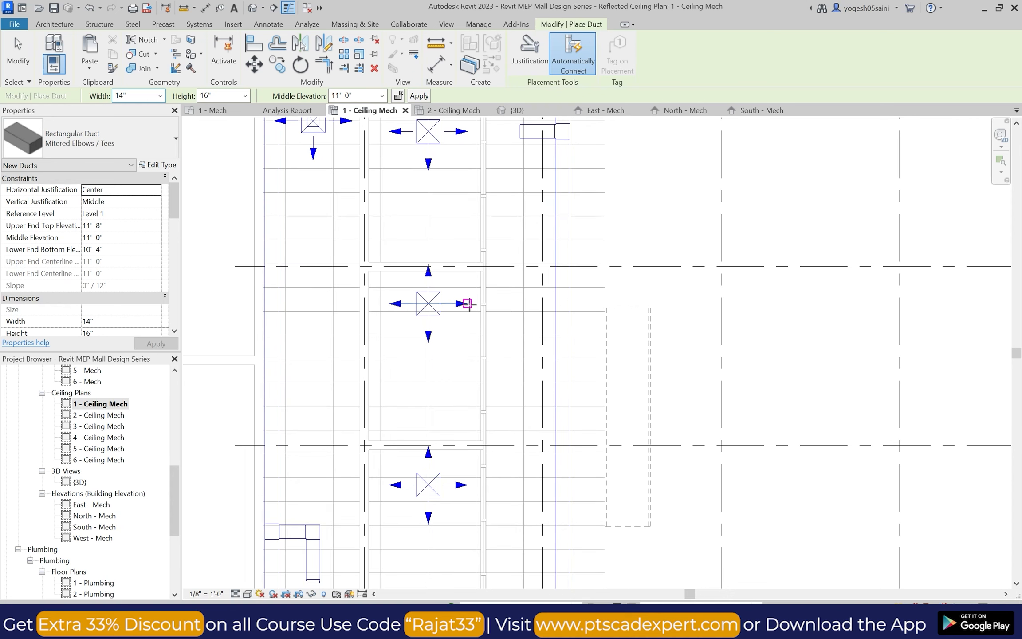
pyautogui.click(554, 303)
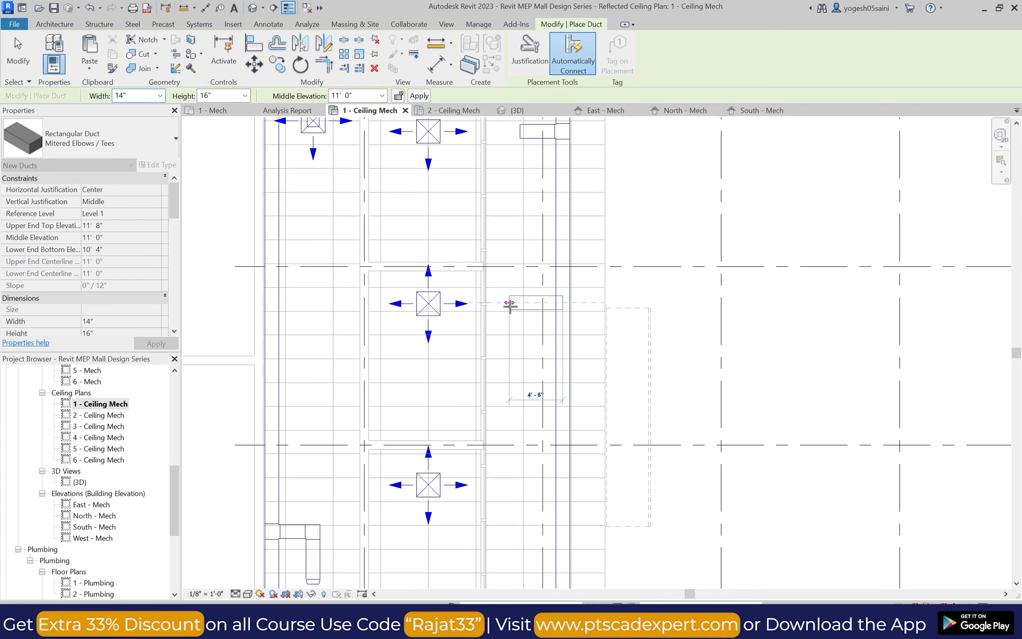
pyautogui.scroll(-1, 514, 302)
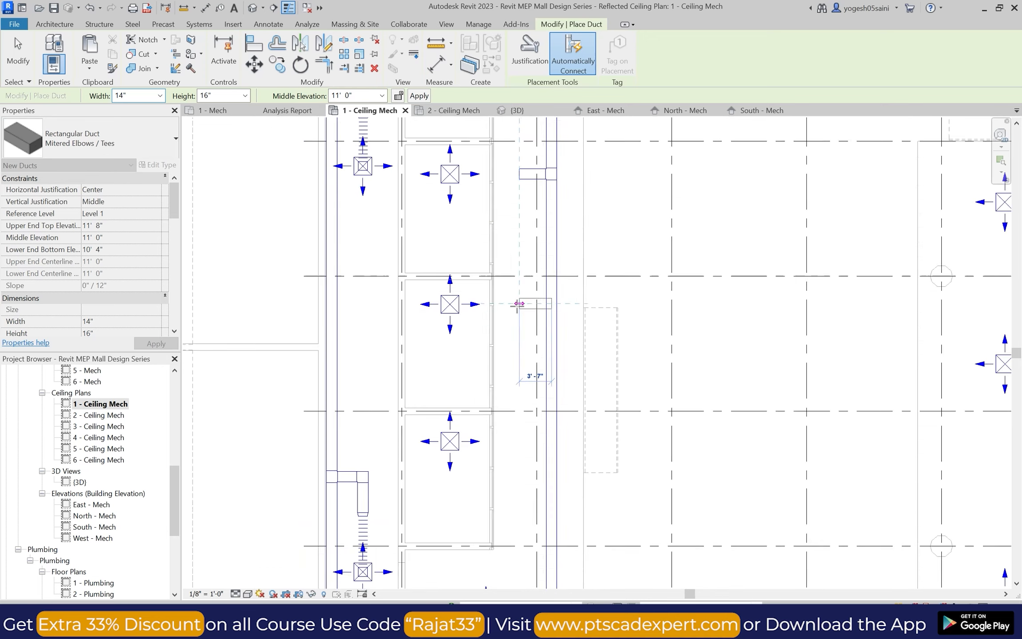
pyautogui.scroll(2, 522, 296)
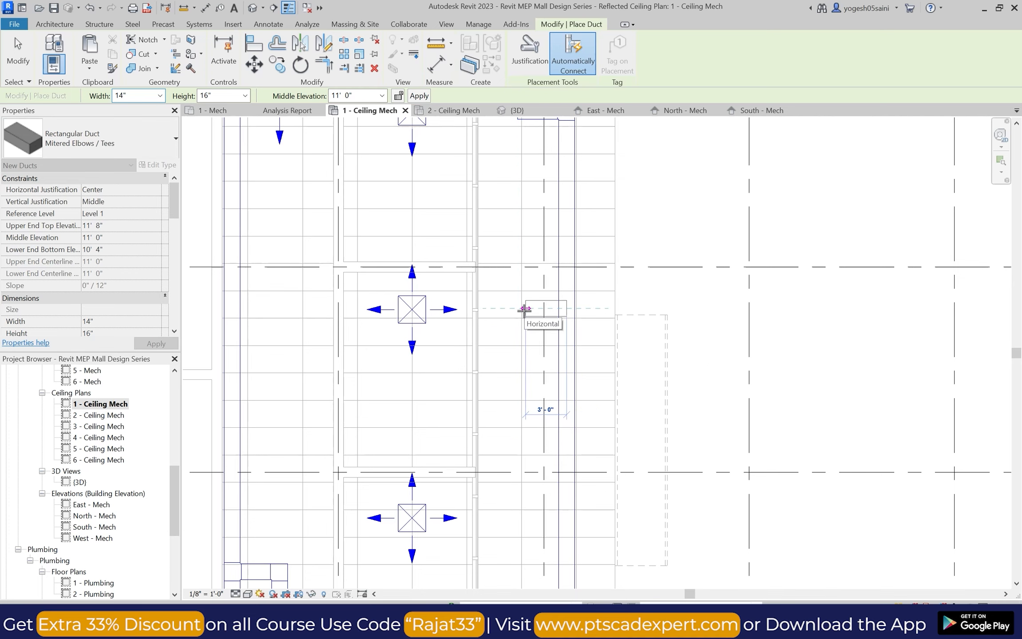
pyautogui.scroll(-1, 523, 306)
pyautogui.press('Escape')
# Add a short west branch from the main duct in line with the shop diffuser between grids 14 and 15.
pyautogui.scroll(-2, 479, 319)
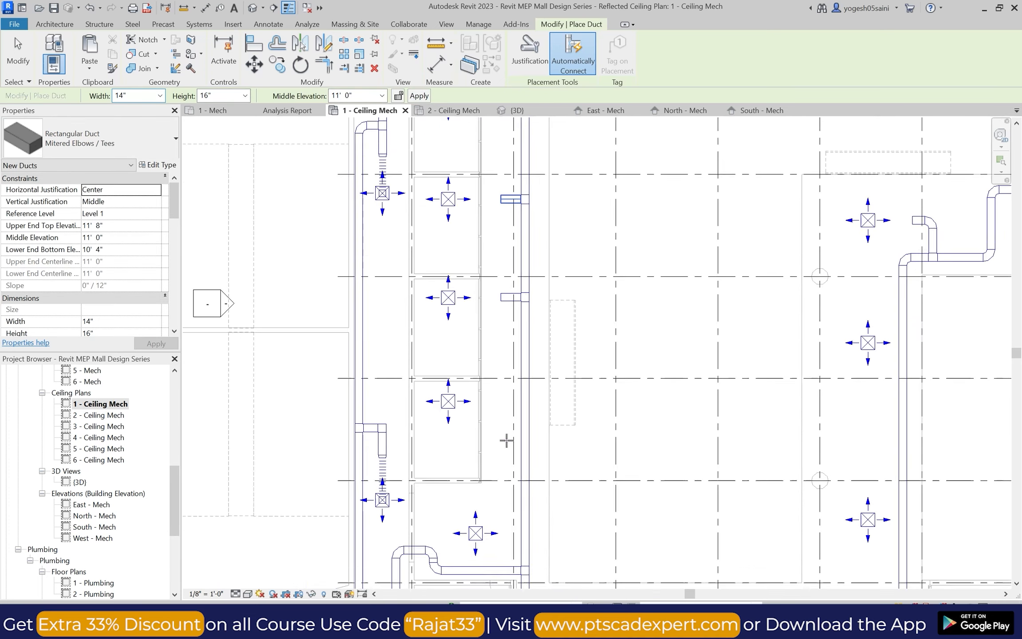
pyautogui.scroll(1, 506, 440)
pyautogui.click(532, 379)
pyautogui.scroll(-2, 497, 378)
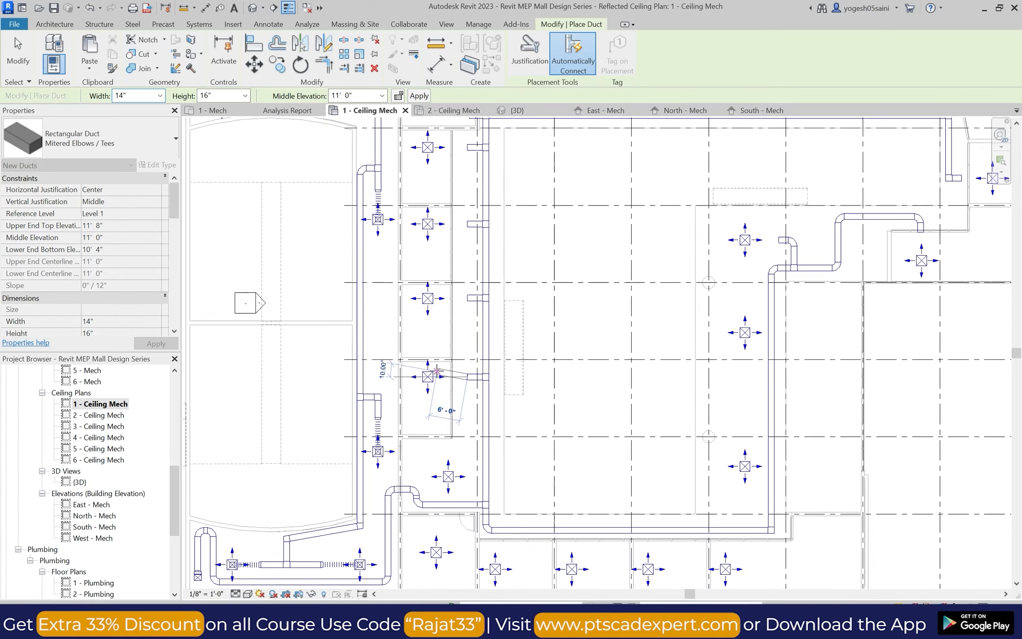
pyautogui.scroll(2, 437, 371)
pyautogui.press('Escape')
# Route a branch from the main duct west just below grid 15, then south toward the diffuser above grid 16.
pyautogui.scroll(-4, 499, 481)
pyautogui.scroll(4, 481, 522)
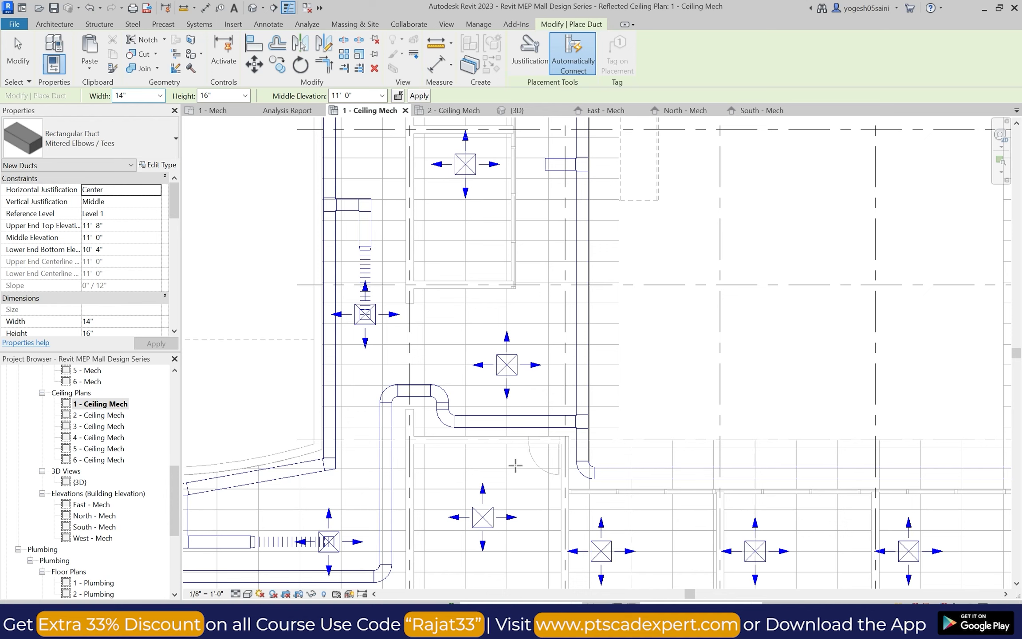
pyautogui.scroll(1, 539, 368)
pyautogui.click(598, 273)
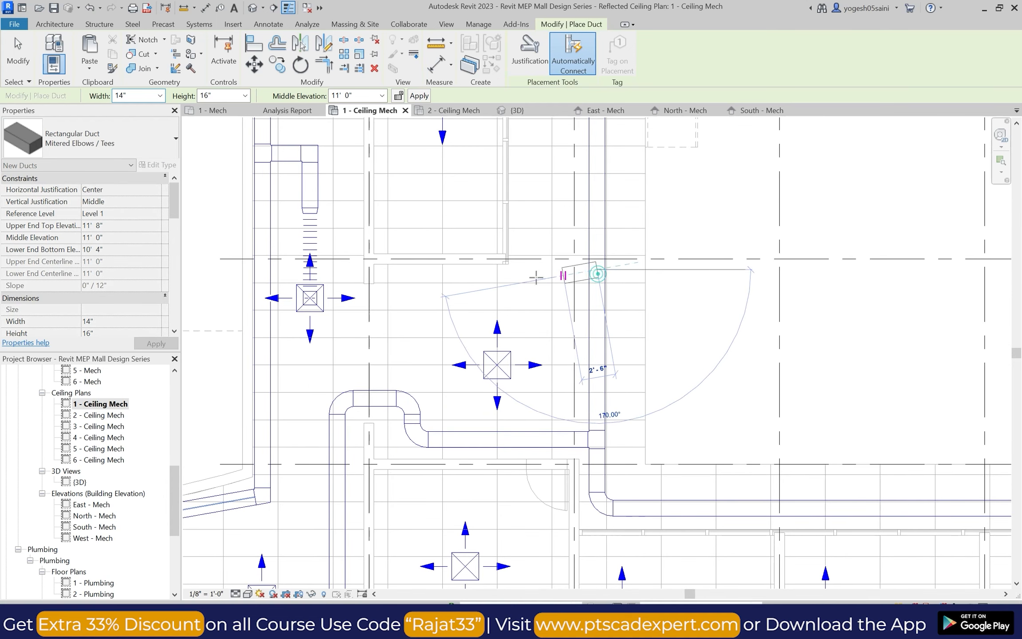
pyautogui.click(497, 270)
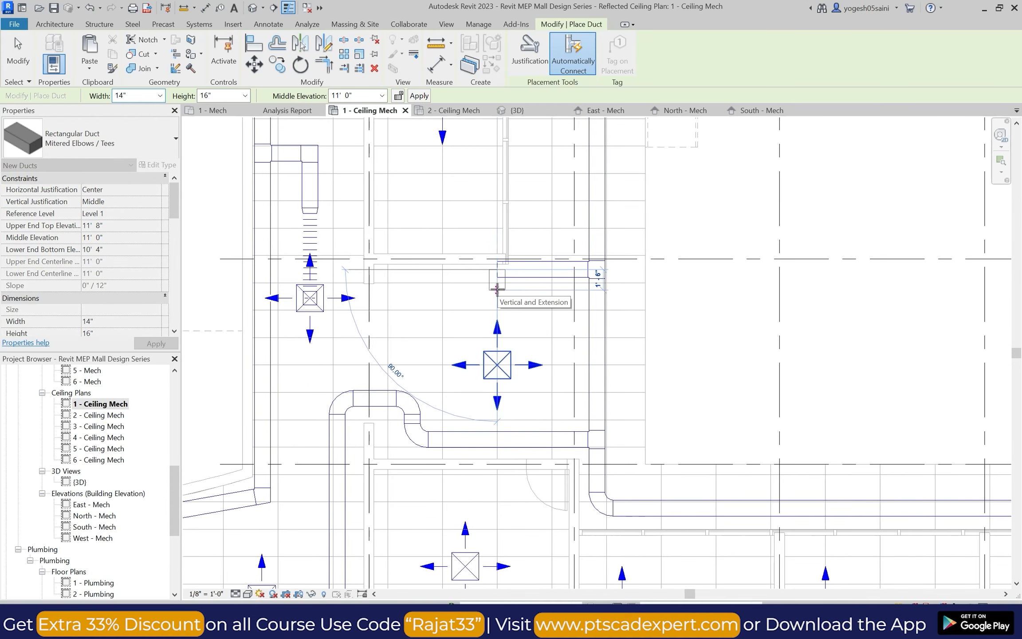
pyautogui.click(497, 288)
pyautogui.press('Escape')
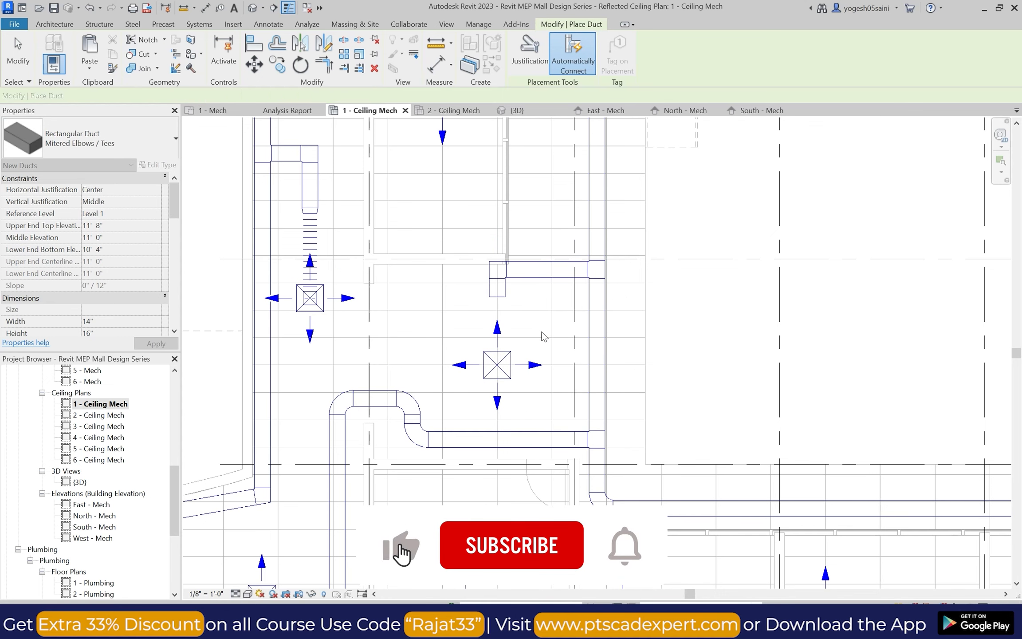
# Change the elbow of the branch just below grid 15 to Rectangular Elbow - Radius, type 1 W.
pyautogui.press('Escape')
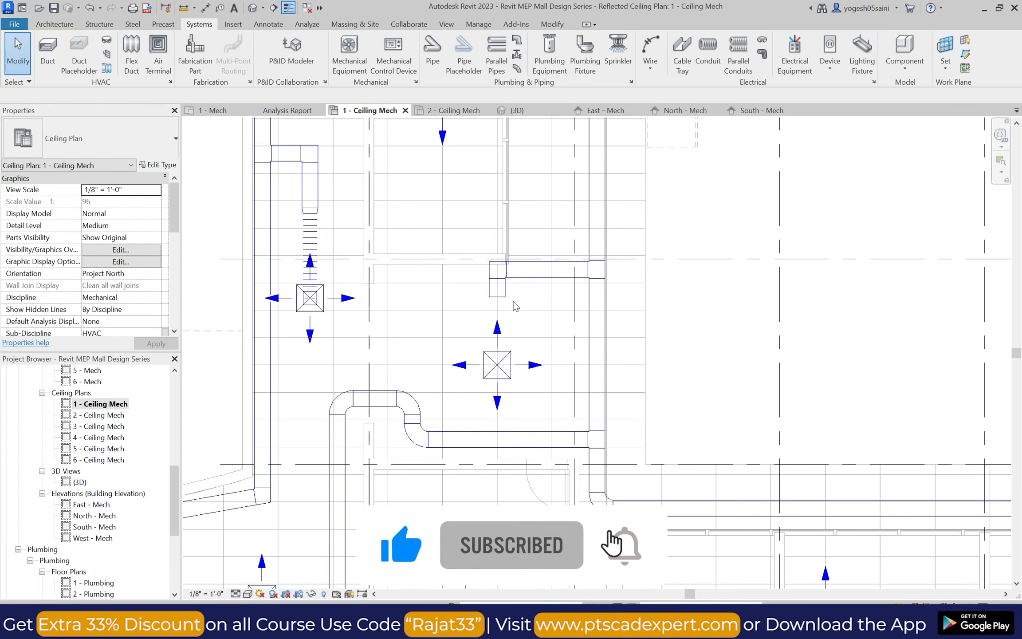
pyautogui.click(494, 268)
pyautogui.click(89, 138)
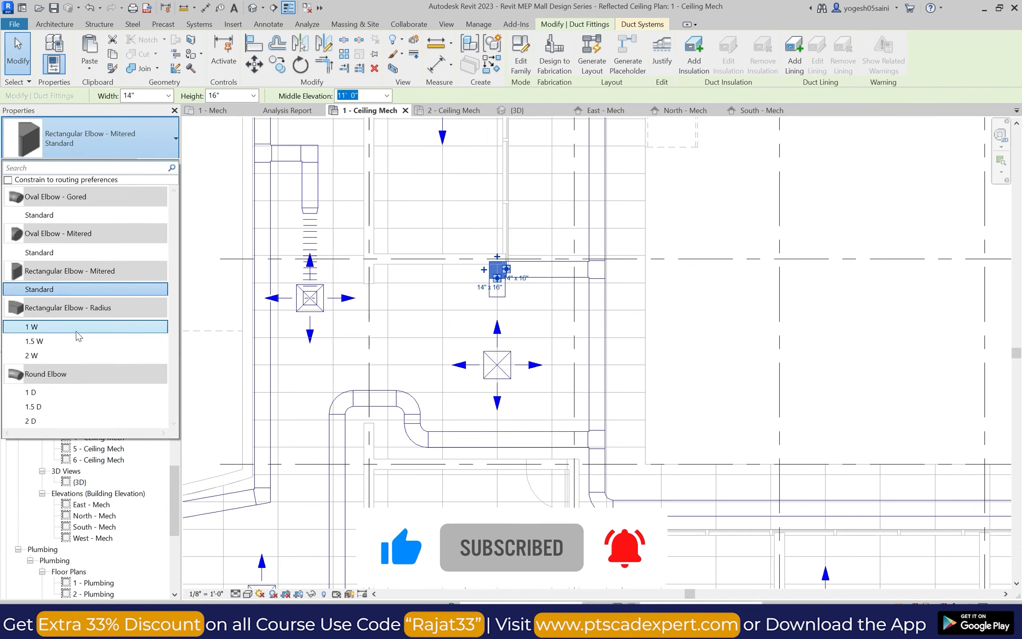
pyautogui.scroll(-3, 640, 325)
pyautogui.click(643, 369)
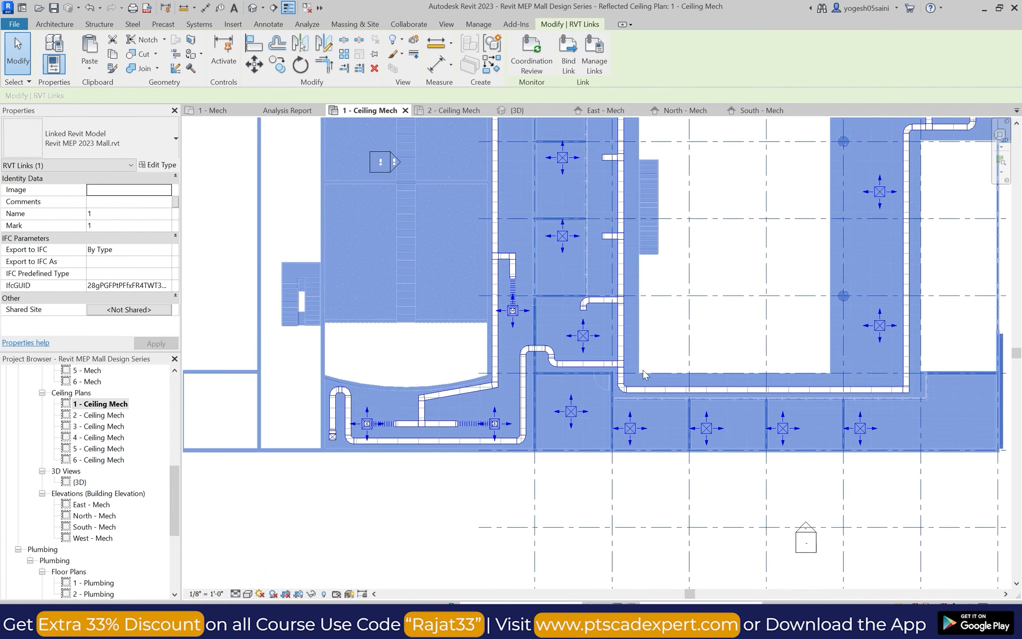
pyautogui.click(640, 506)
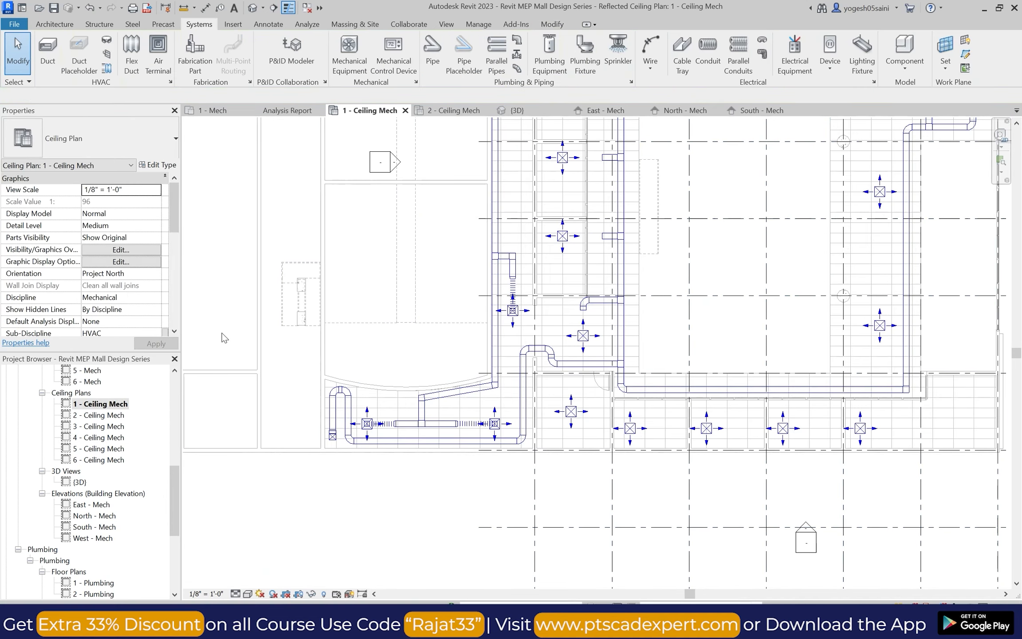
# Branch a duct about 9' south from the horizontal run above grid 16 into the shop below, turning west toward its diffuser.
pyautogui.click(47, 47)
pyautogui.scroll(5, 595, 428)
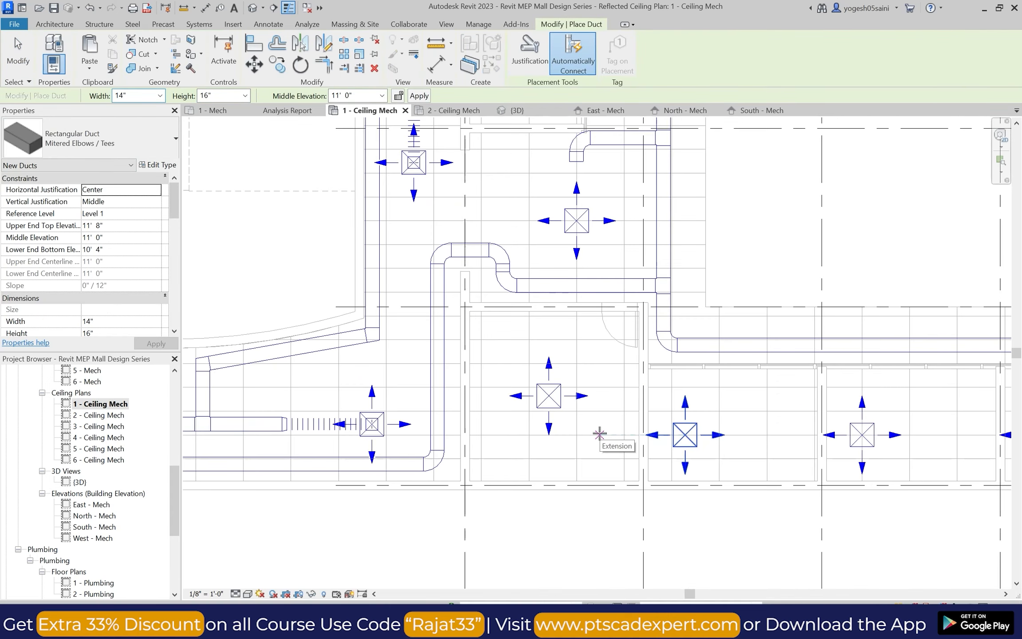
pyautogui.scroll(2, 599, 434)
pyautogui.click(627, 239)
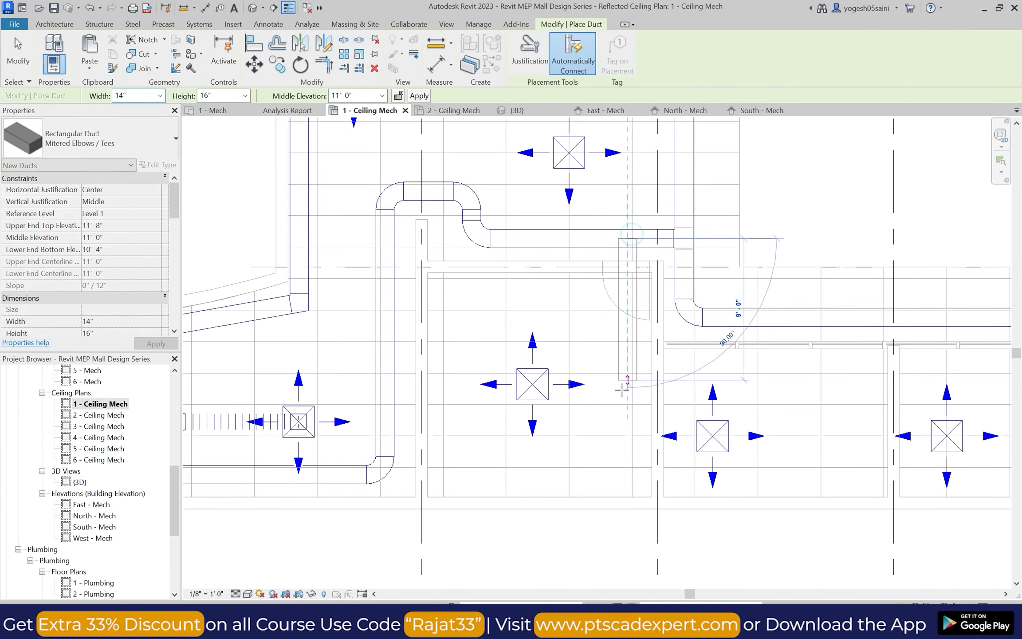
pyautogui.click(629, 380)
pyautogui.scroll(-3, 629, 380)
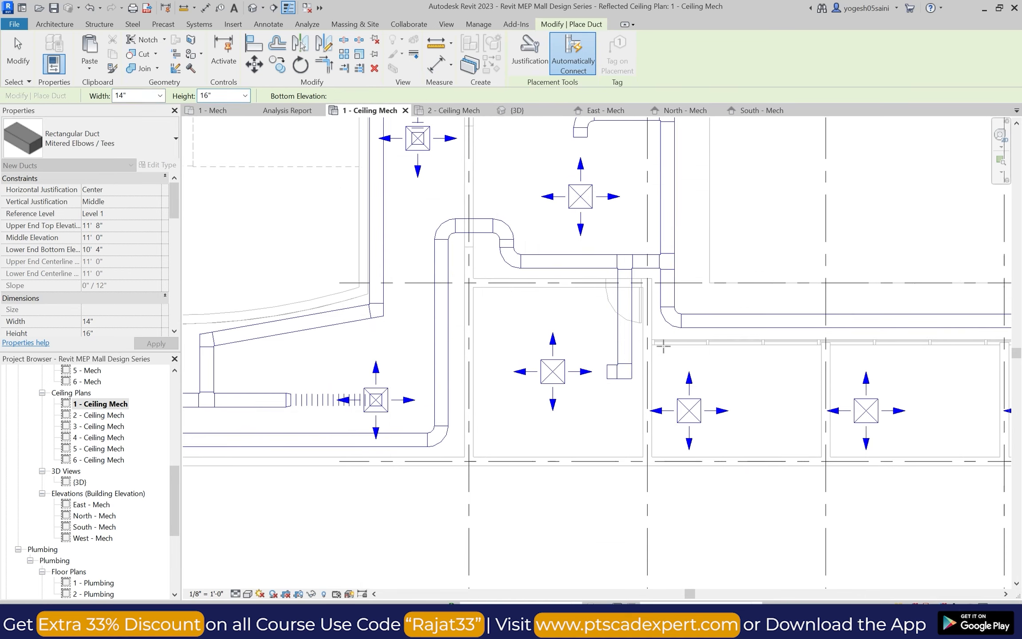
# Branch a 14" x 16" duct about 2' south from the lower horizontal main, then west and about 1' south toward the westernmost diffuser below it.
pyautogui.scroll(1, 769, 341)
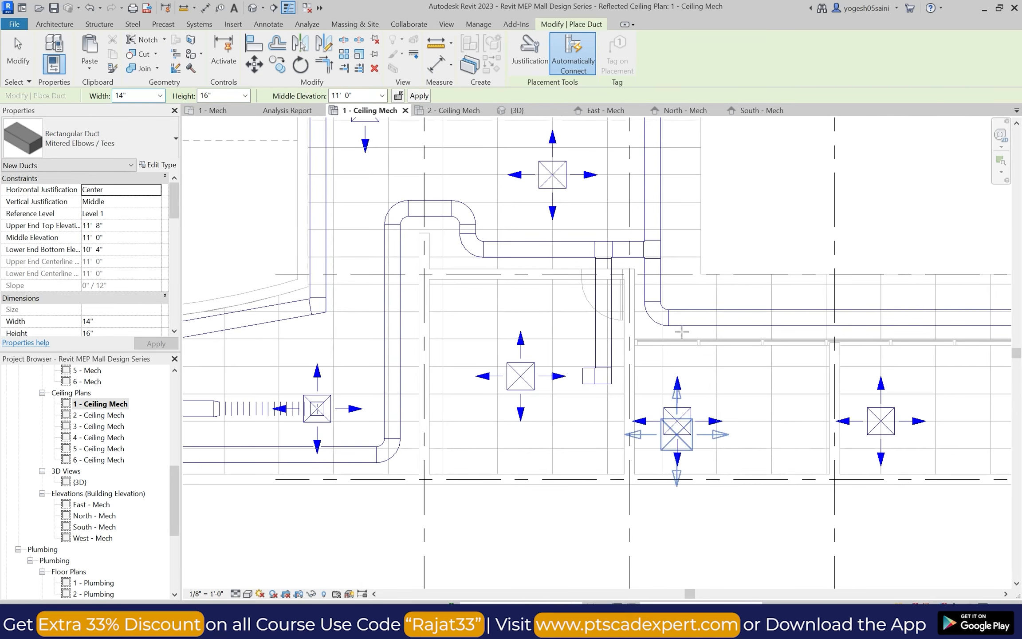
pyautogui.scroll(1, 681, 331)
pyautogui.click(749, 313)
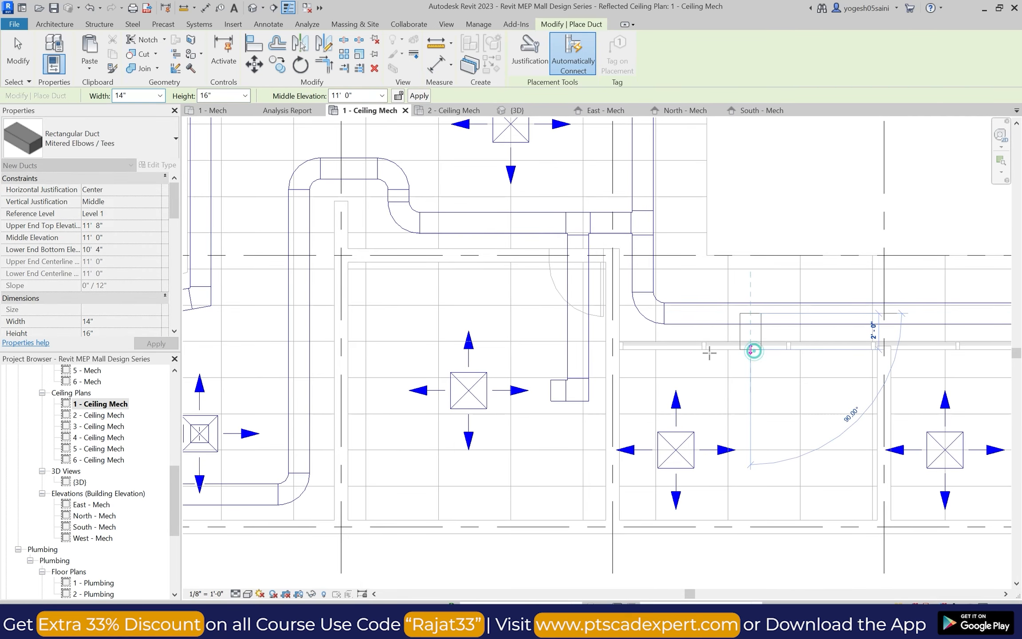
pyautogui.click(750, 350)
pyautogui.click(669, 349)
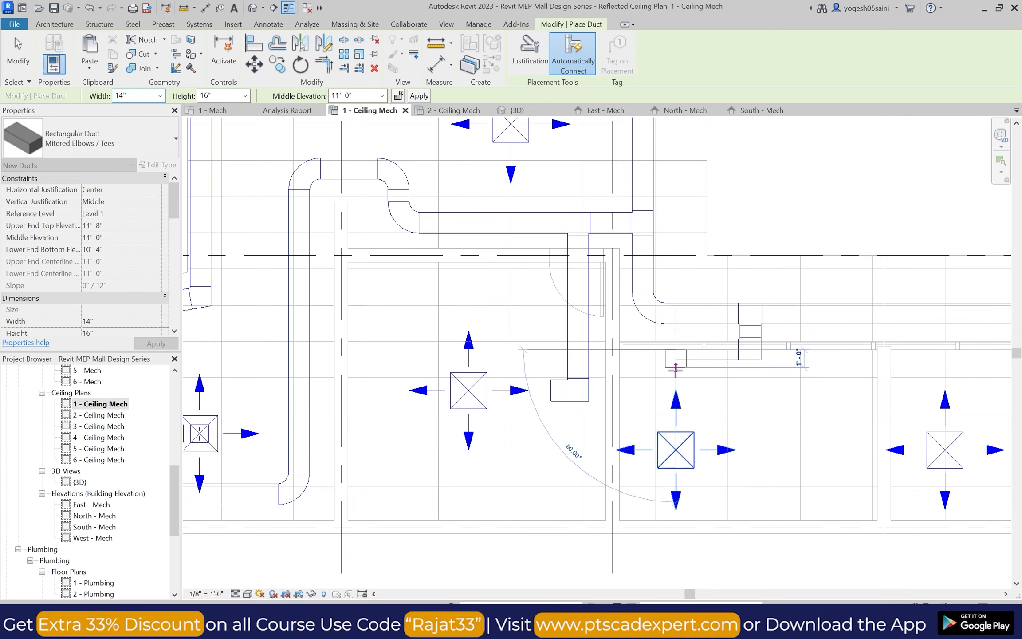
pyautogui.press('Escape')
pyautogui.scroll(-2, 766, 390)
pyautogui.scroll(-1, 764, 376)
pyautogui.press('Escape')
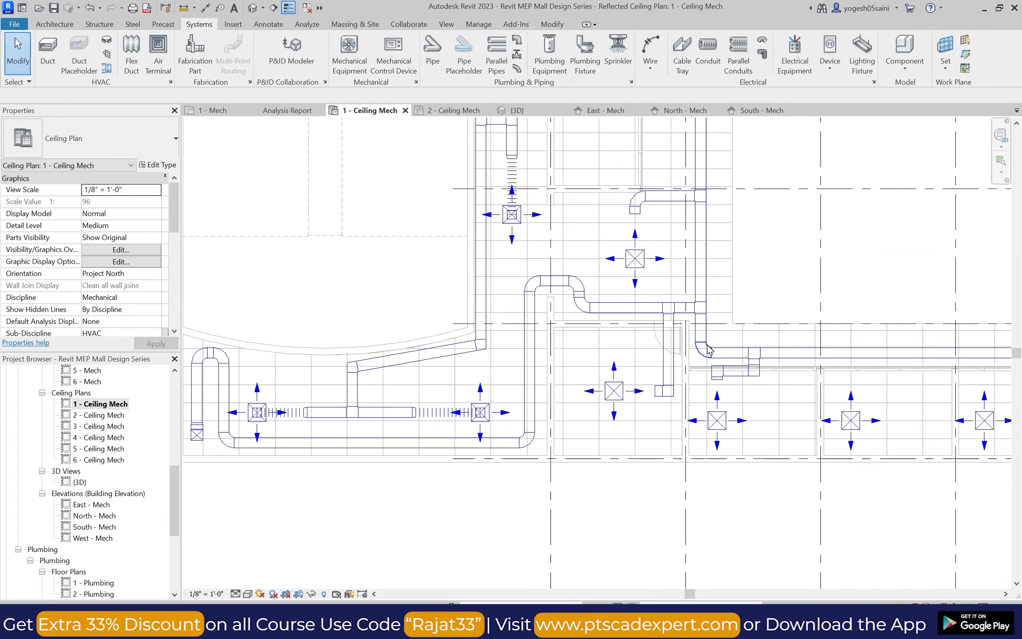
# Change the mitered elbow of the branch in the shop below grid 16 to Rectangular Elbow - Radius, type 1 W.
pyautogui.click(679, 390)
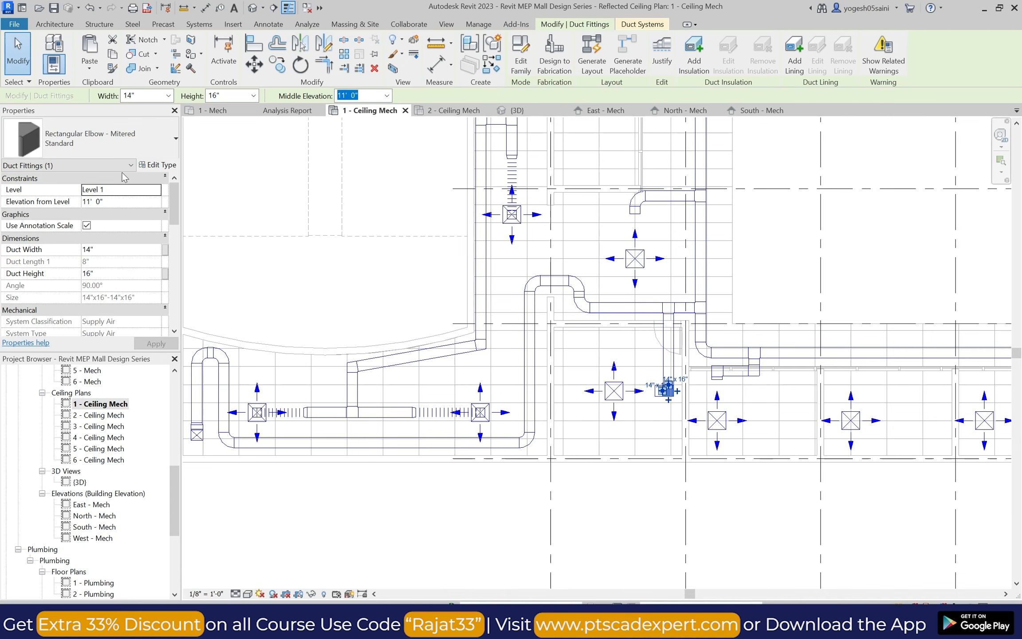
pyautogui.click(117, 147)
pyautogui.click(96, 327)
pyautogui.click(587, 494)
pyautogui.scroll(-2, 604, 464)
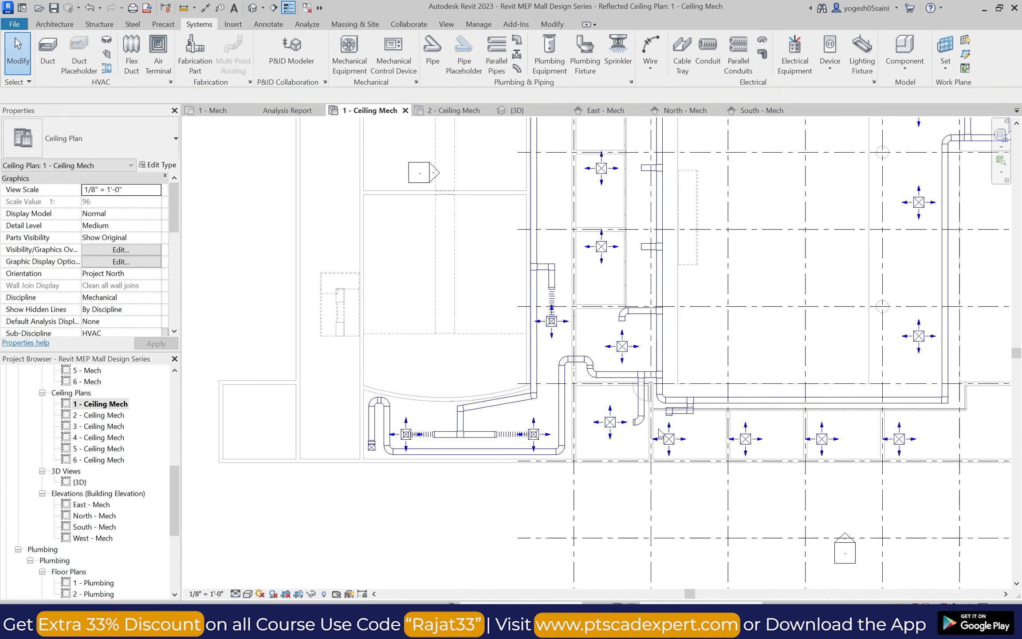
pyautogui.scroll(5, 660, 433)
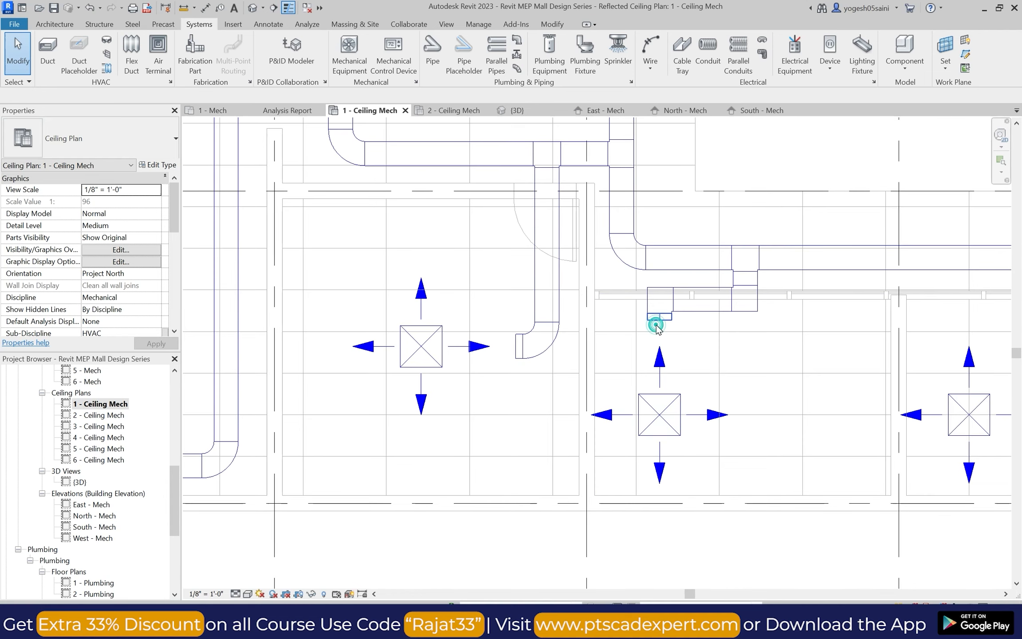
pyautogui.click(657, 326)
pyautogui.click(658, 294)
pyautogui.click(111, 138)
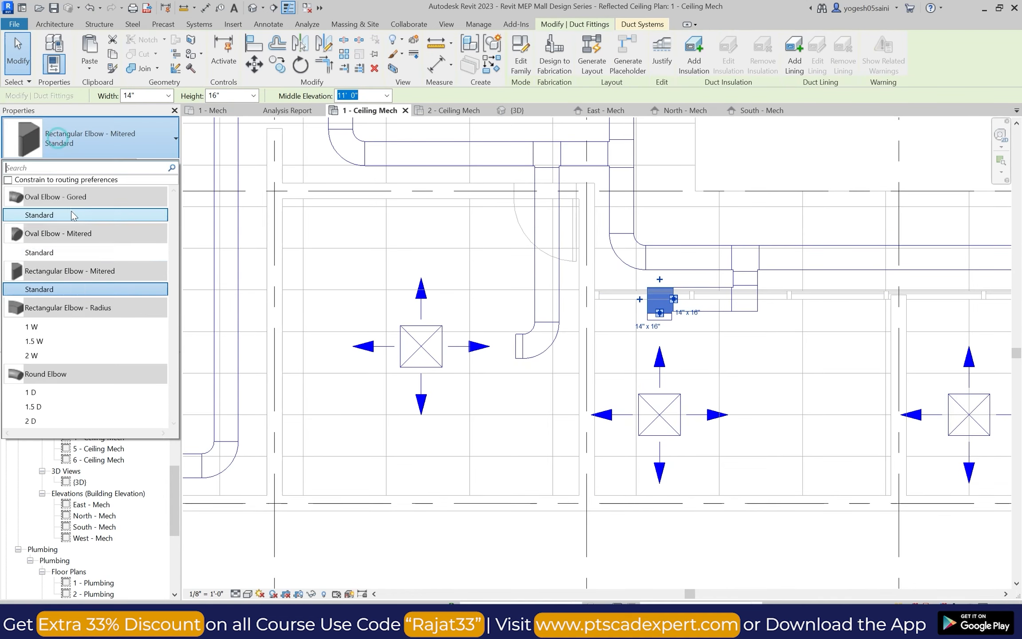
pyautogui.press('Escape')
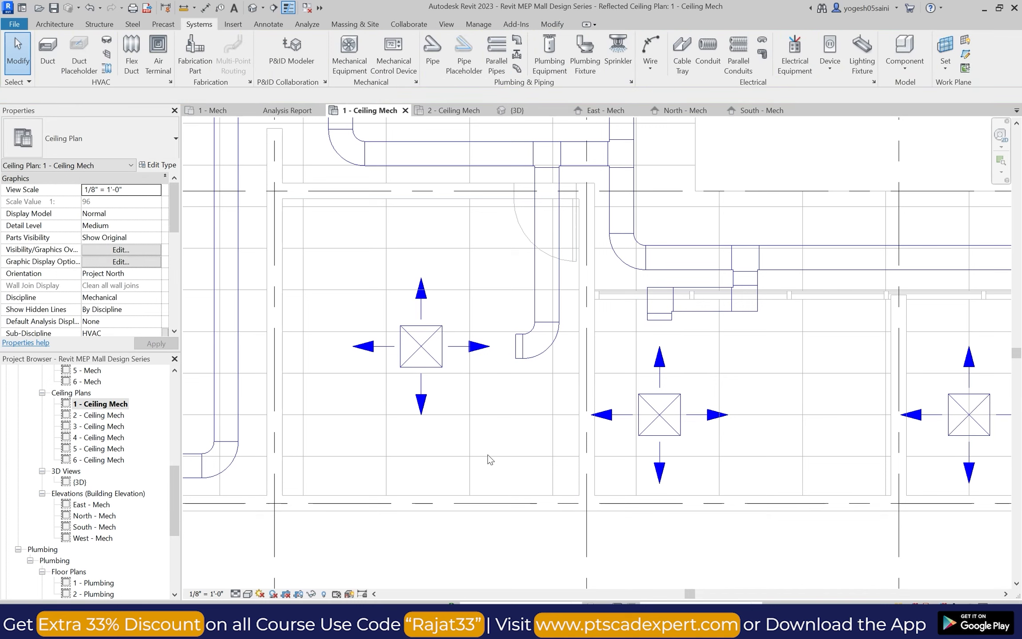
pyautogui.scroll(-2, 508, 404)
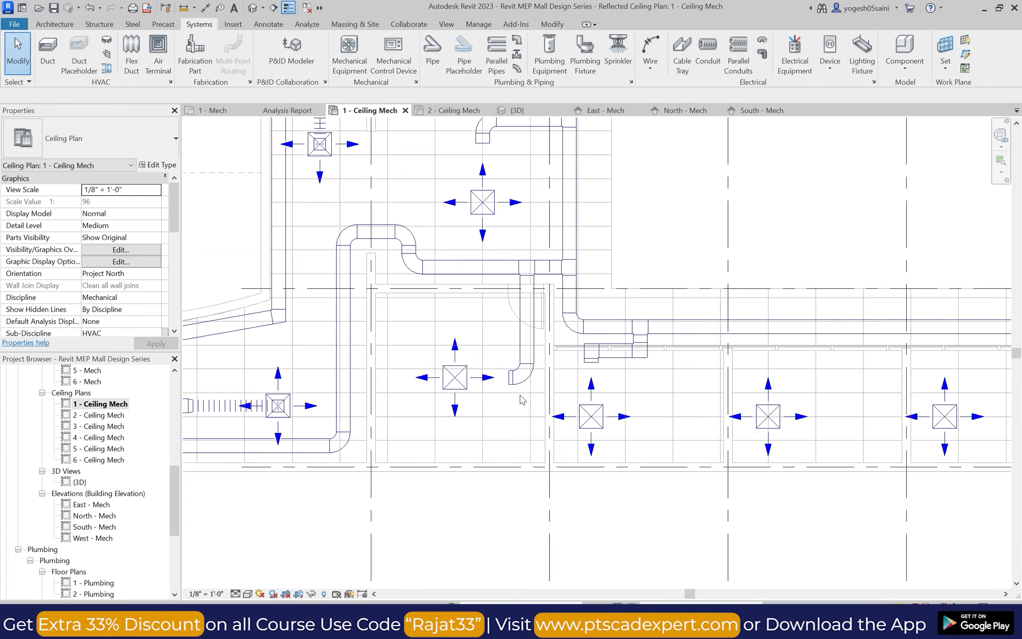
pyautogui.scroll(-1, 580, 412)
pyautogui.scroll(2, 842, 361)
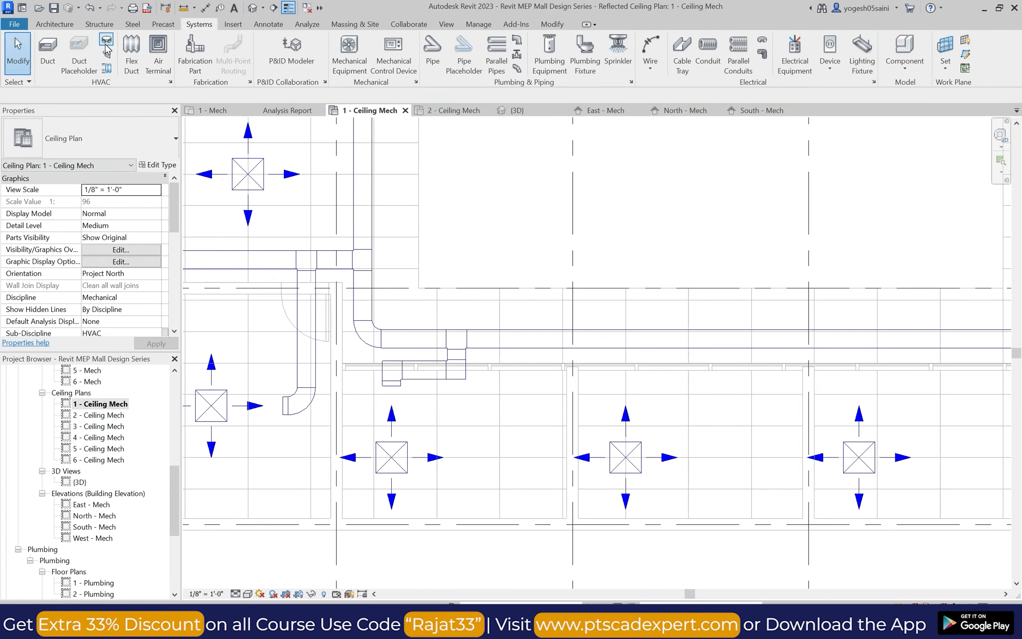
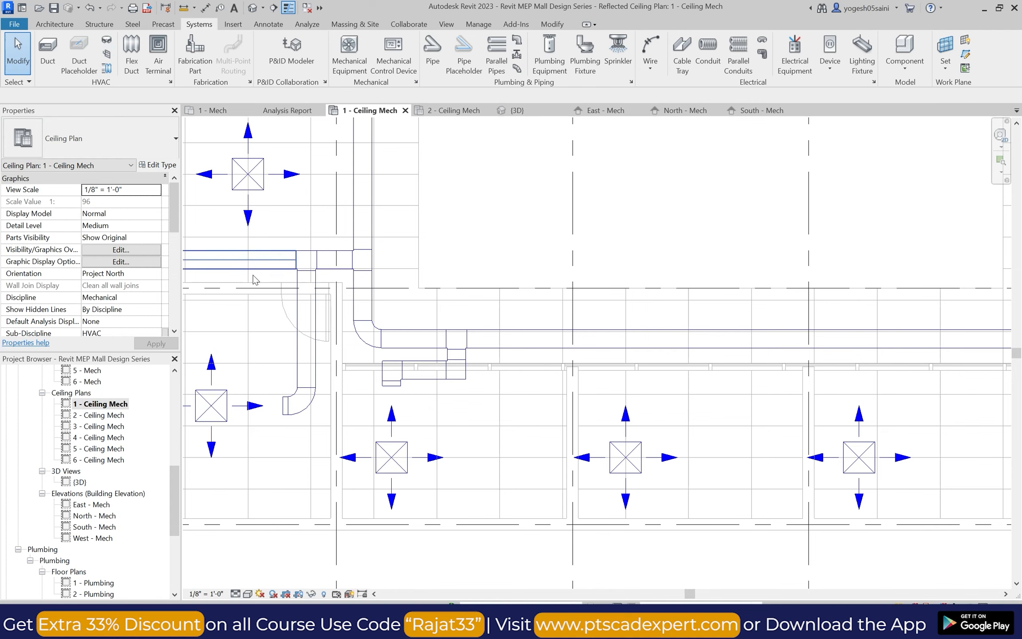
# Try to change the end elbow of the leftmost branch duct to the Rectangular Elbow - Radius 1 W type.
pyautogui.scroll(-2, 407, 326)
pyautogui.scroll(3, 434, 379)
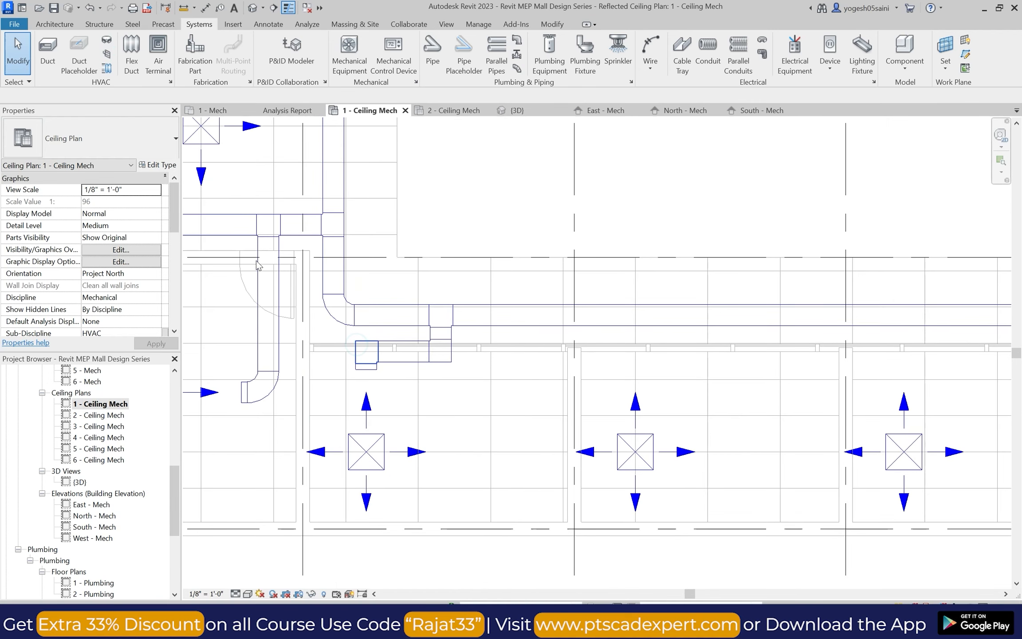
pyautogui.click(365, 354)
pyautogui.click(133, 140)
pyautogui.click(79, 322)
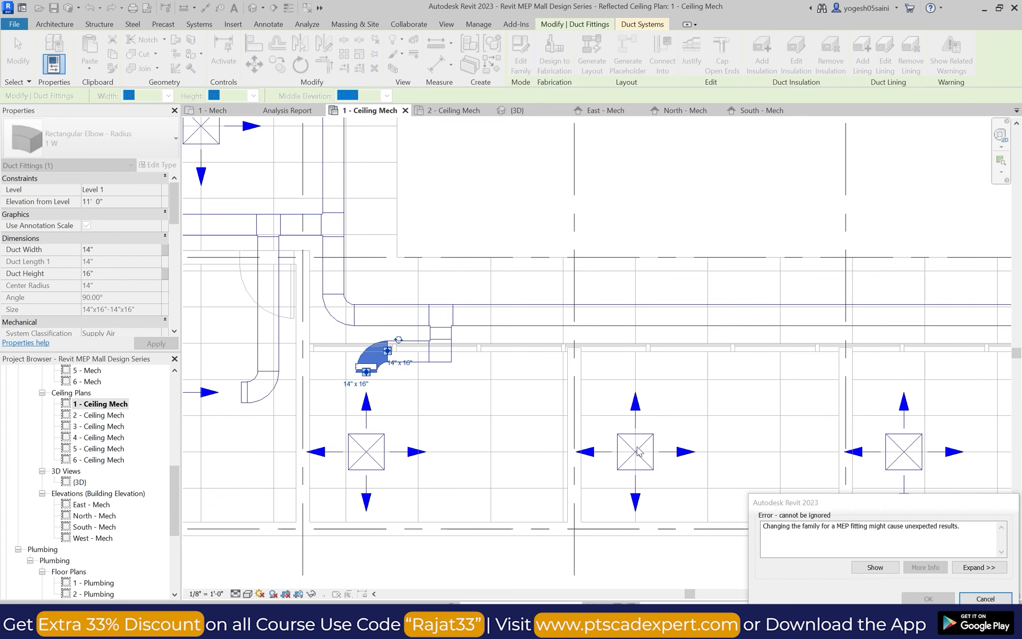
pyautogui.click(986, 598)
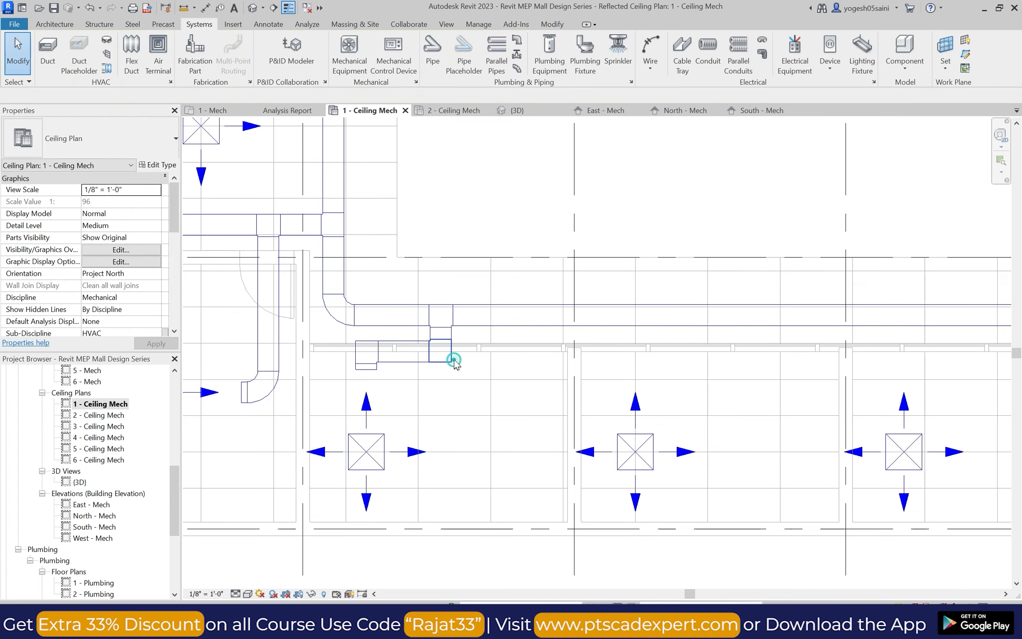
# Change the mitered elbow just below the leftmost branch's tee to the Rectangular Elbow - Radius 1 W type.
pyautogui.click(440, 351)
pyautogui.click(89, 138)
pyautogui.click(27, 327)
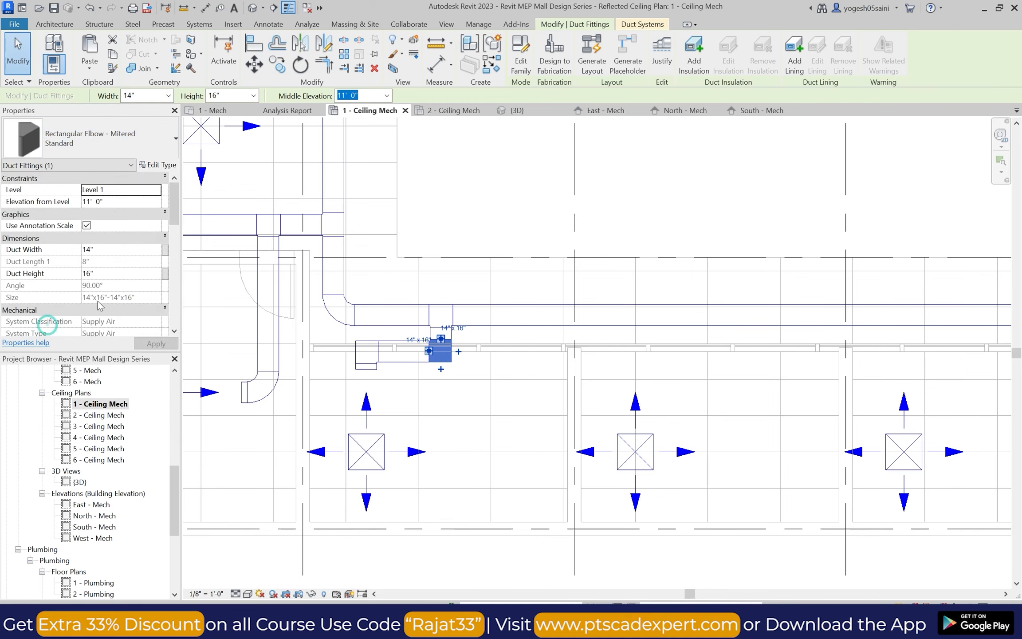
pyautogui.click(475, 242)
pyautogui.scroll(-4, 545, 283)
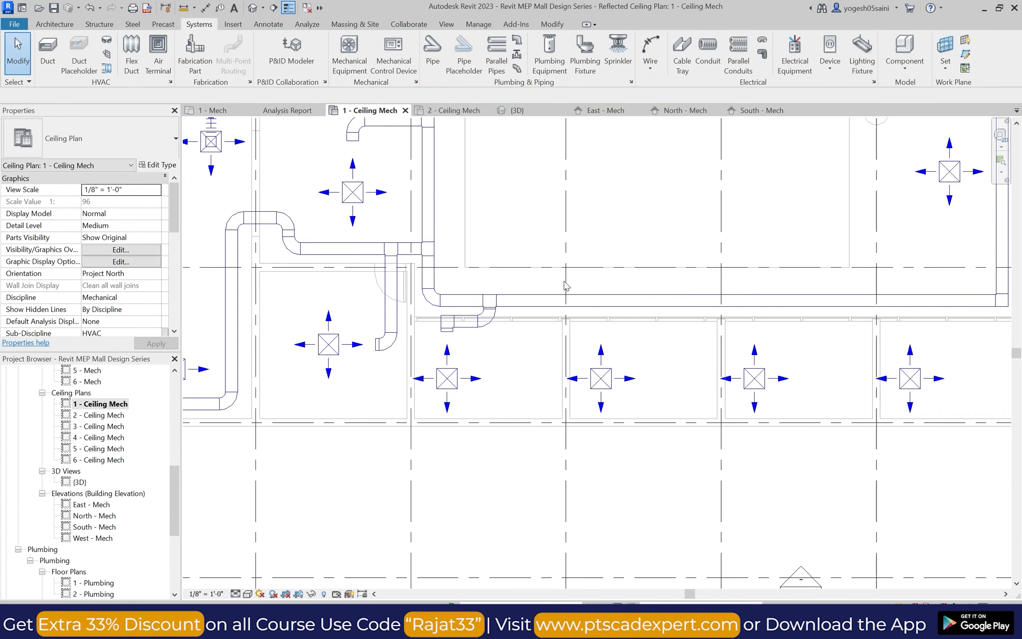
# Draw a 14" x 16" branch duct at 11' 0" elevation from the main duct, about 5' 6" across, ending just above the second room's diffuser.
pyautogui.scroll(3, 565, 287)
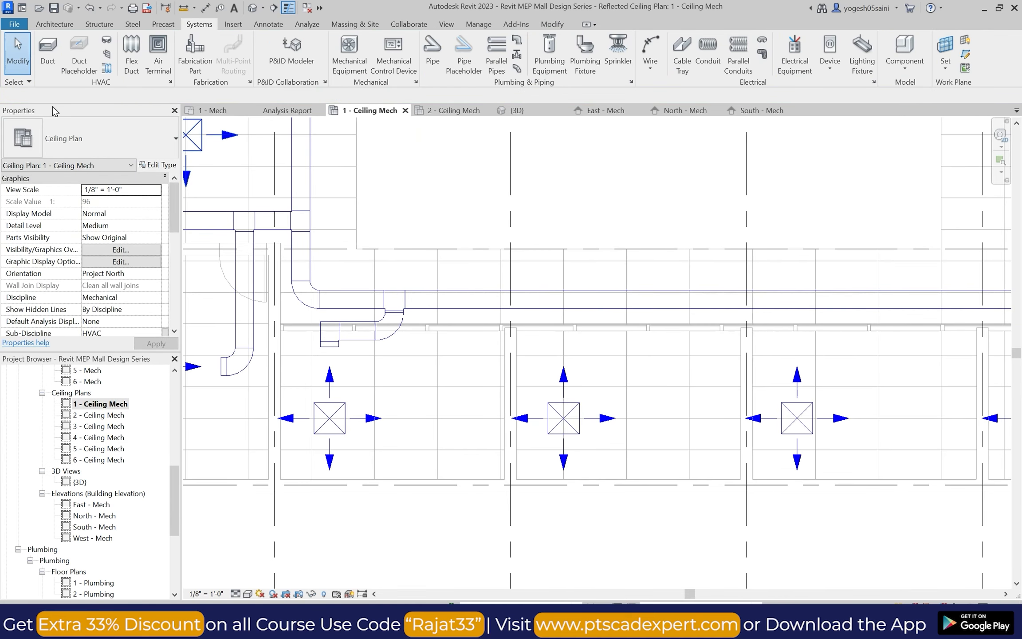
pyautogui.scroll(-3, 529, 358)
pyautogui.scroll(5, 641, 278)
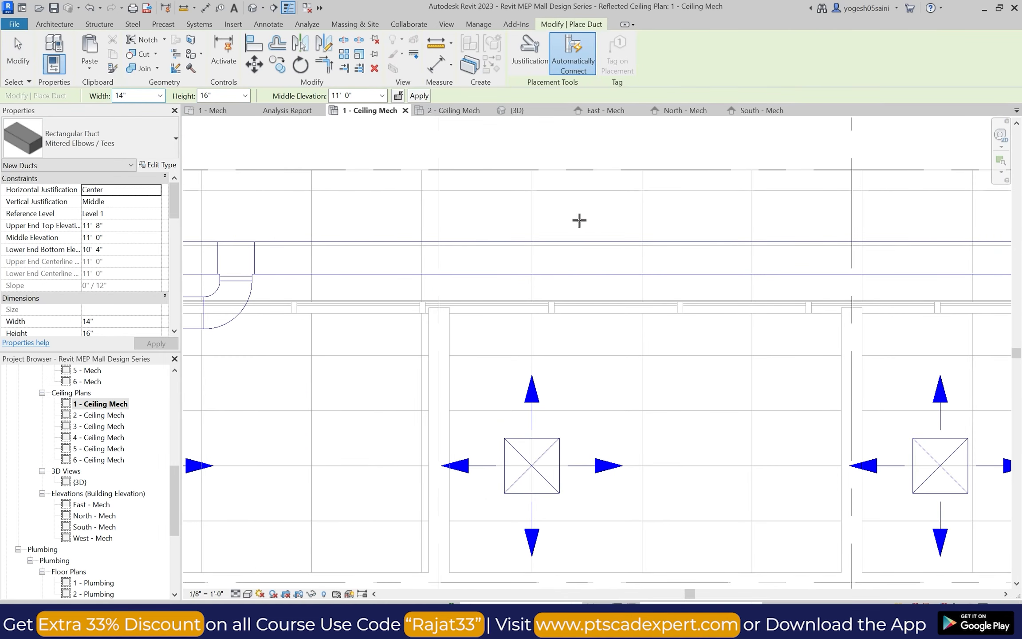
pyautogui.scroll(-1, 665, 279)
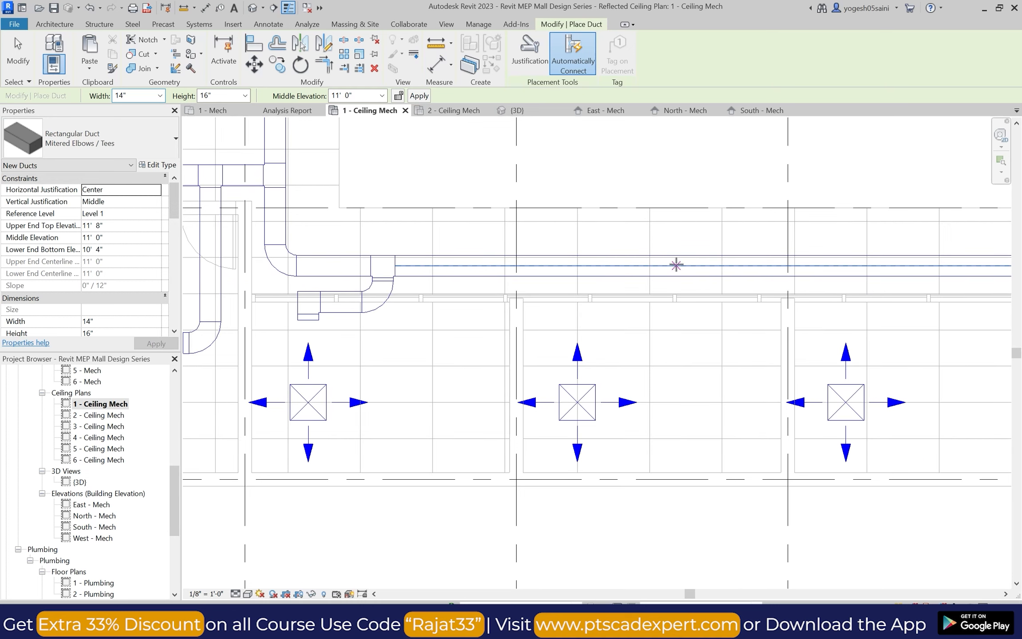
pyautogui.click(676, 262)
pyautogui.scroll(-2, 675, 288)
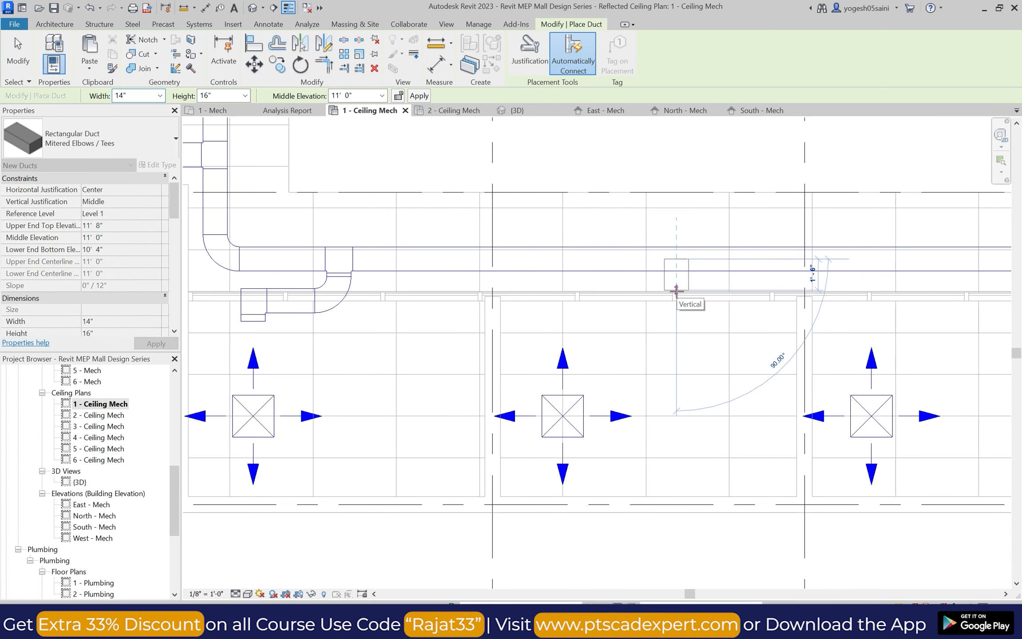
pyautogui.click(676, 300)
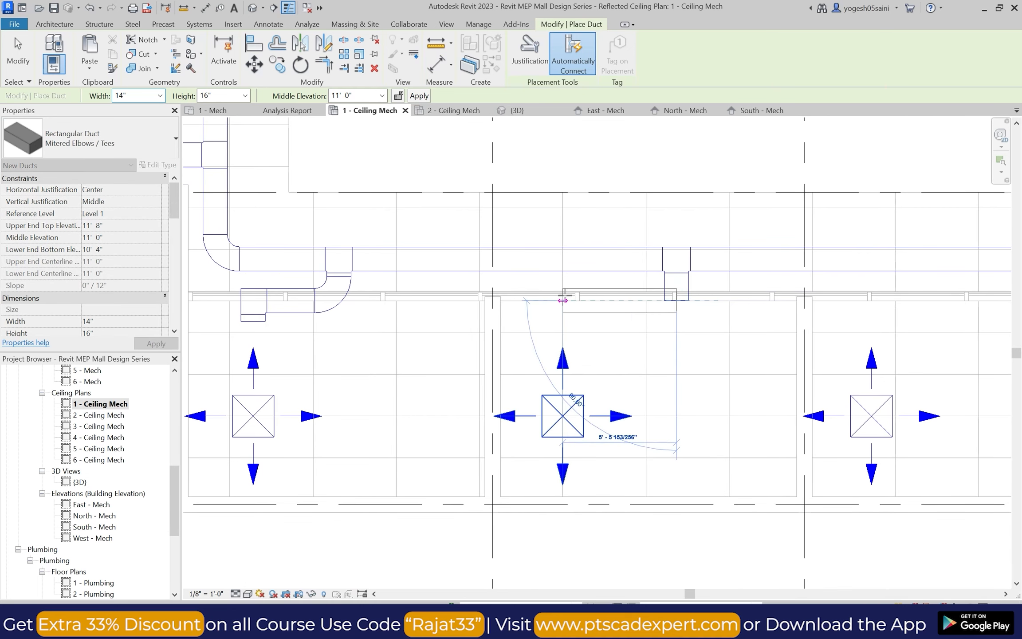
pyautogui.click(561, 300)
pyautogui.scroll(2, 561, 300)
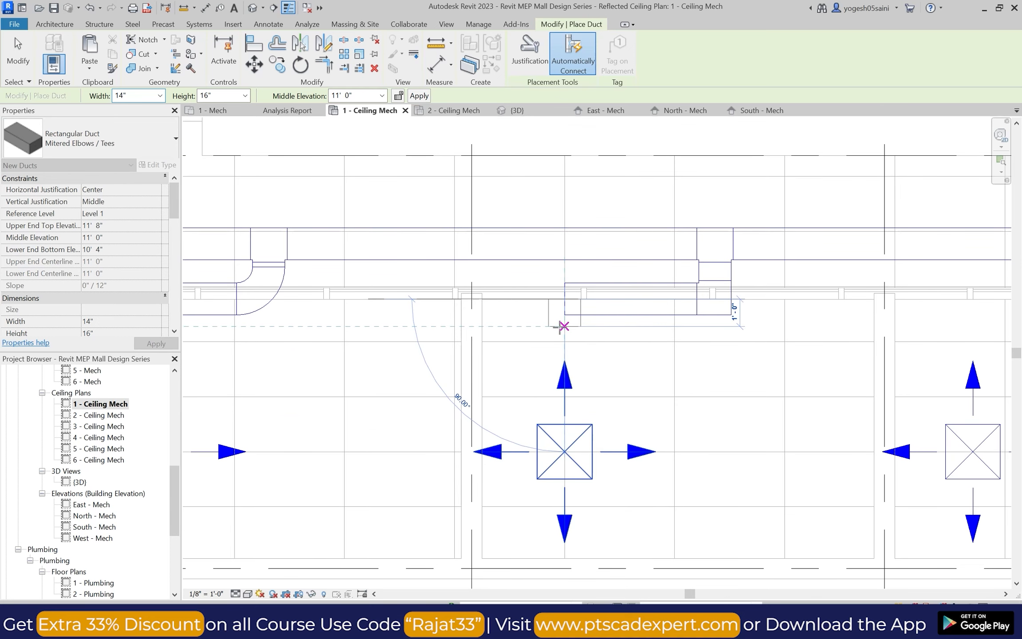
pyautogui.click(563, 326)
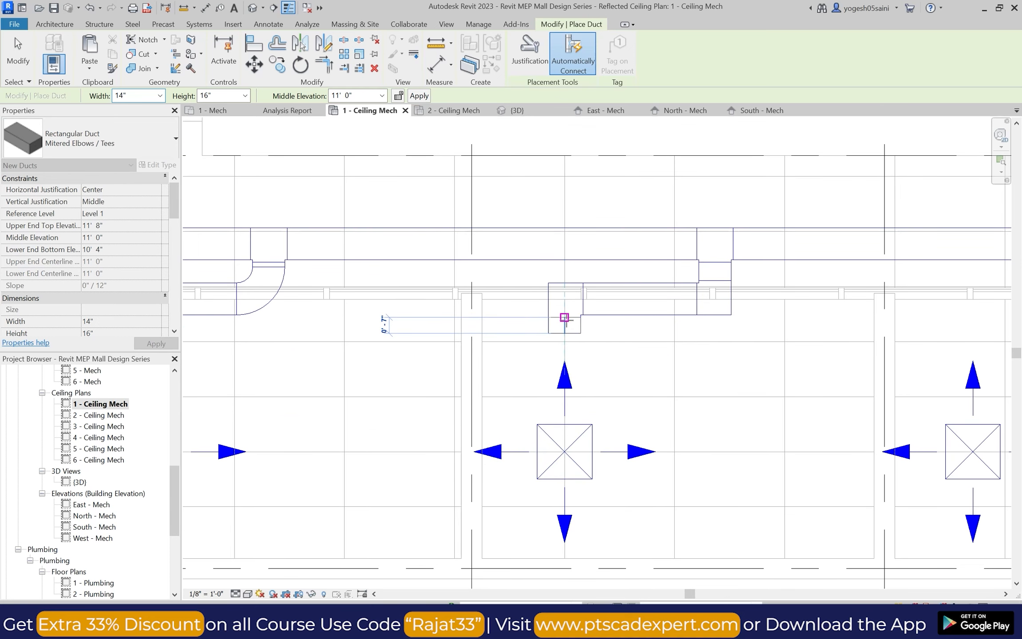
pyautogui.press('Escape')
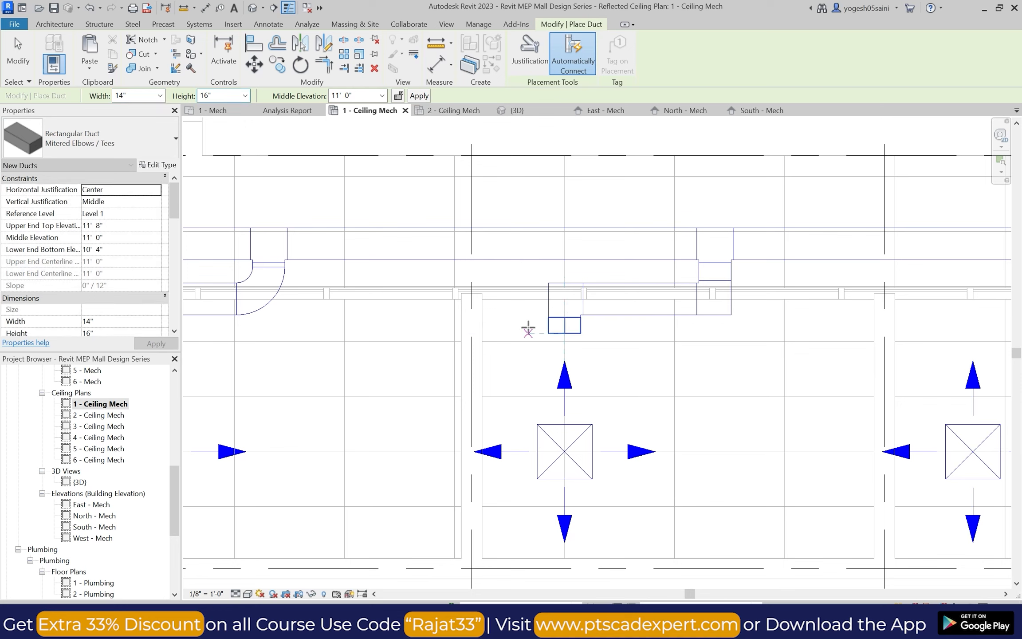
pyautogui.press('Escape')
# Change the end elbow above the second room's diffuser to a Rectangular Elbow - Radius type.
pyautogui.click(555, 298)
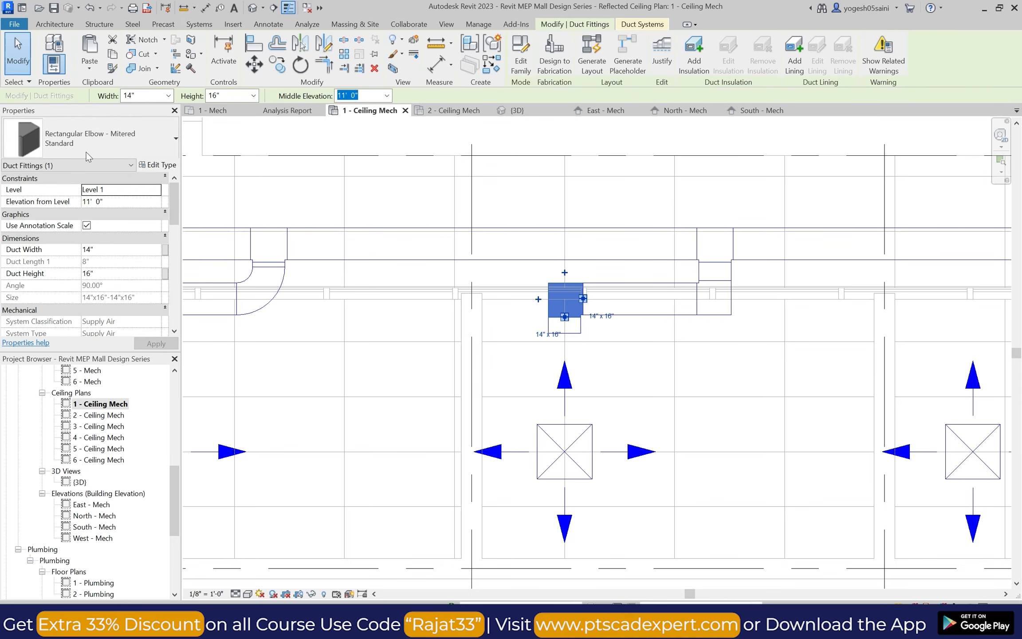
pyautogui.click(89, 138)
pyautogui.click(295, 355)
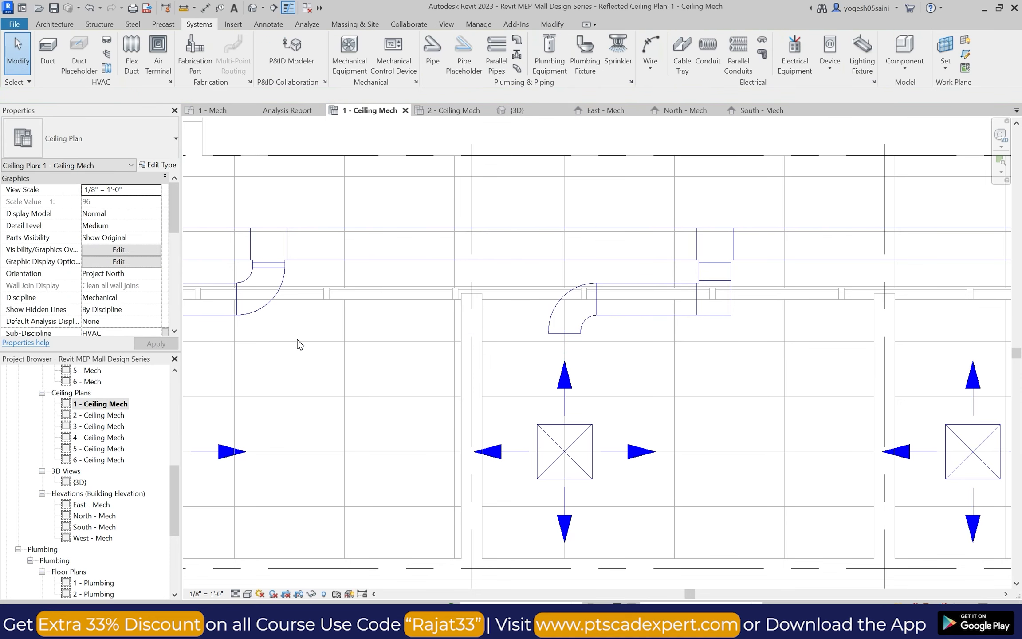
pyautogui.scroll(-5, 426, 353)
pyautogui.scroll(4, 494, 342)
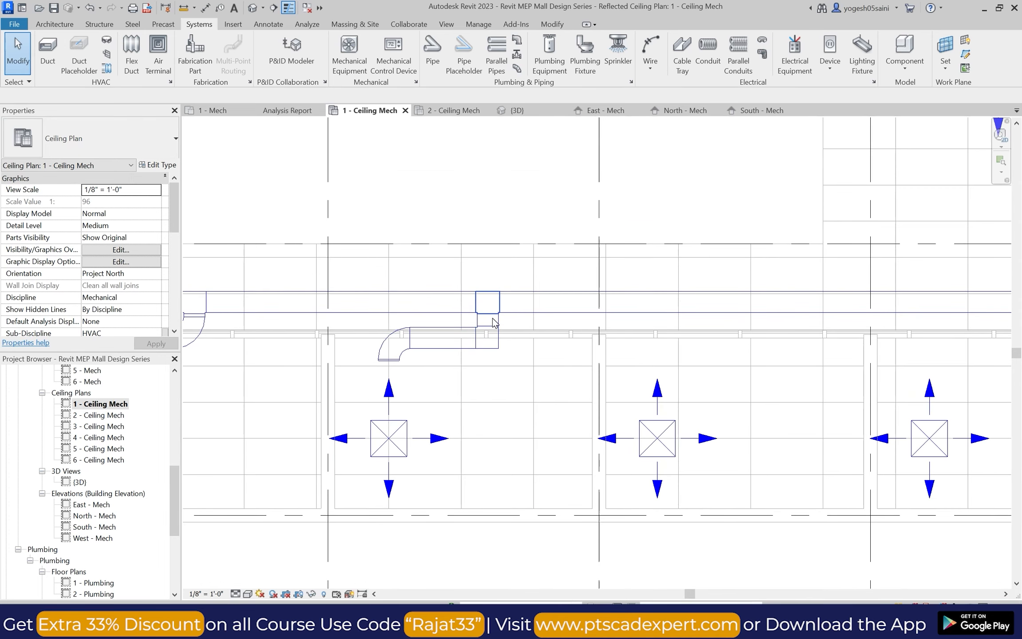
pyautogui.click(494, 346)
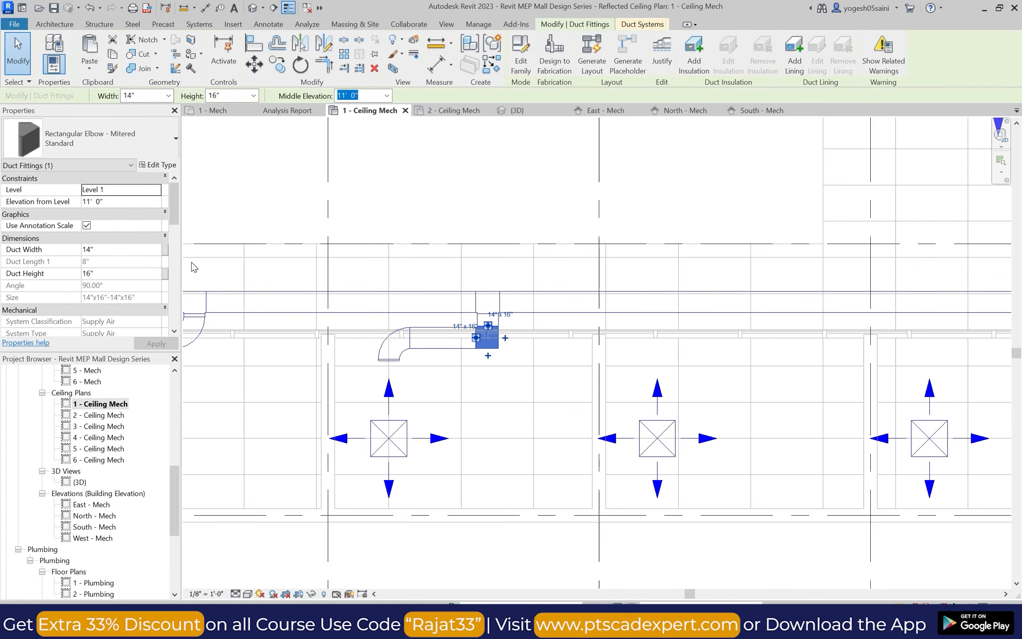
pyautogui.click(173, 139)
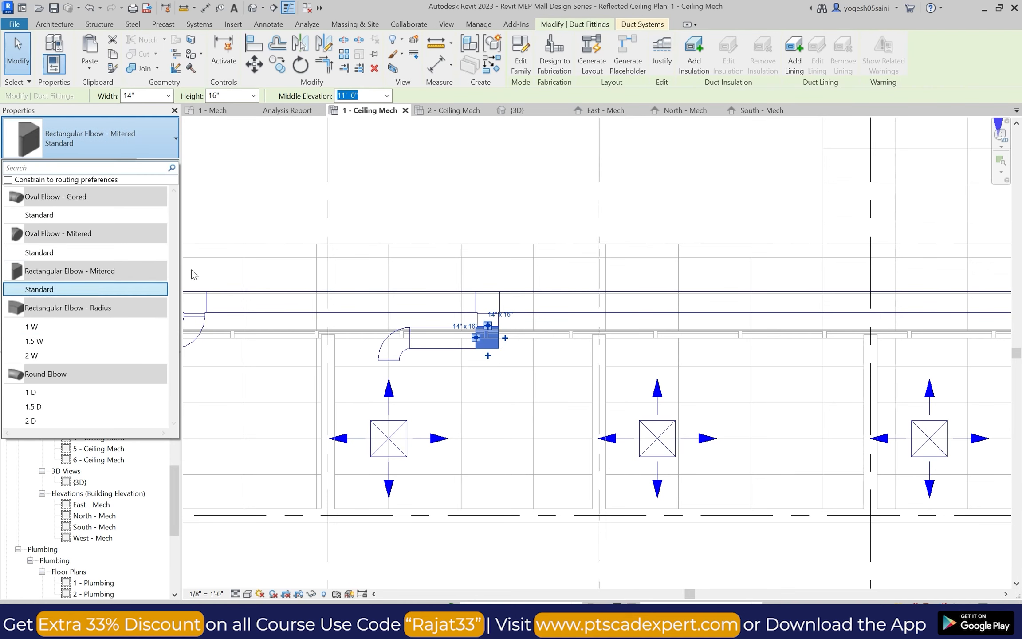
pyautogui.click(408, 457)
pyautogui.scroll(-2, 478, 428)
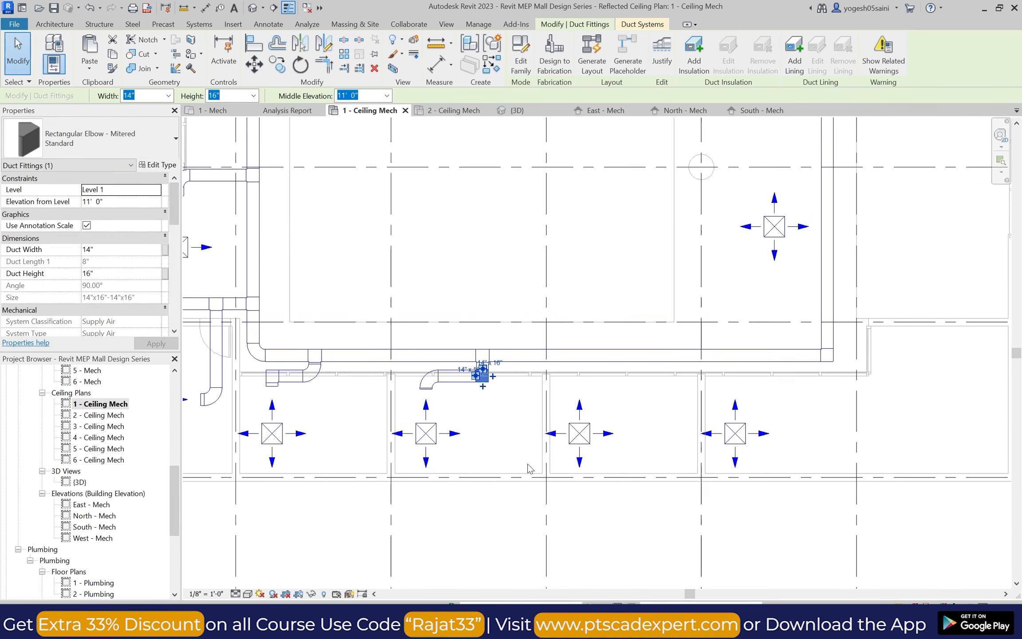
pyautogui.click(487, 505)
pyautogui.scroll(1, 482, 404)
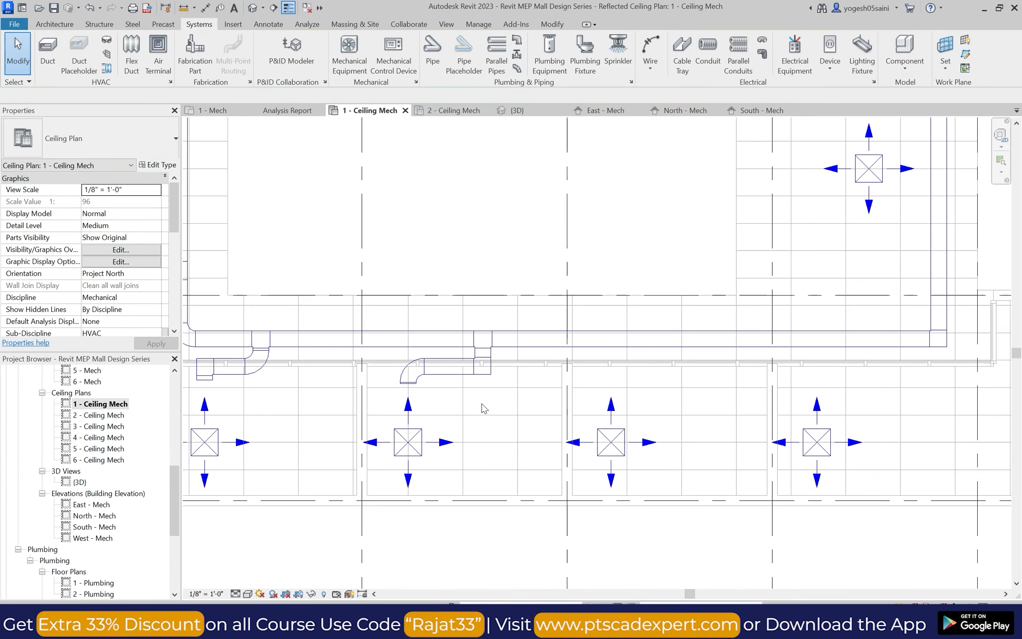
# Change the mitered elbow below the second branch's tee to the Rectangular Elbow - Radius 1 W type.
pyautogui.click(486, 378)
pyautogui.click(91, 144)
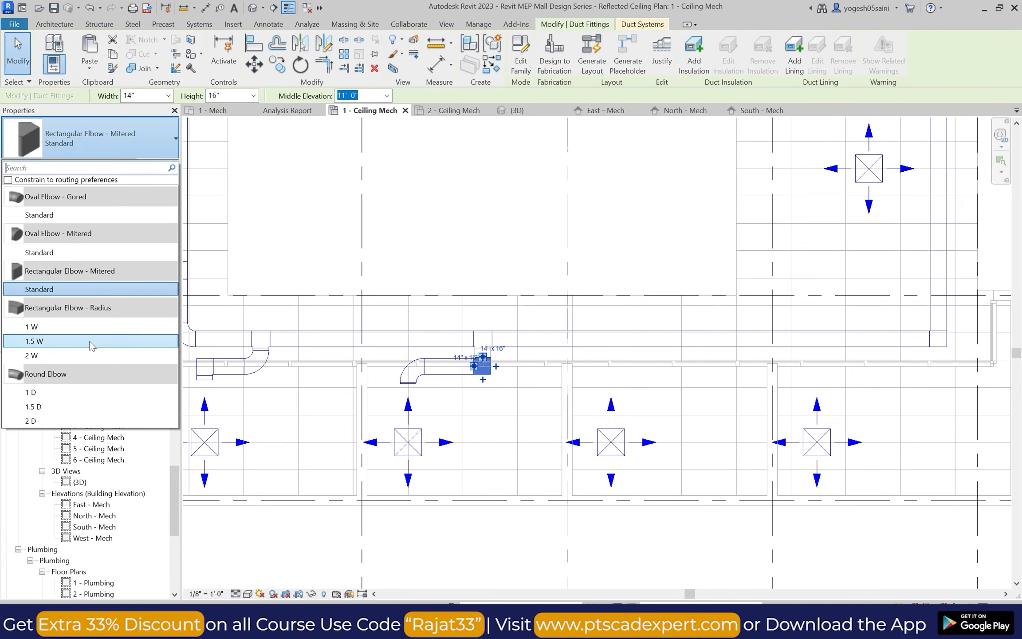
pyautogui.click(89, 327)
pyautogui.scroll(-2, 416, 363)
pyautogui.scroll(-2, 471, 390)
pyautogui.click(546, 463)
pyautogui.scroll(-2, 536, 396)
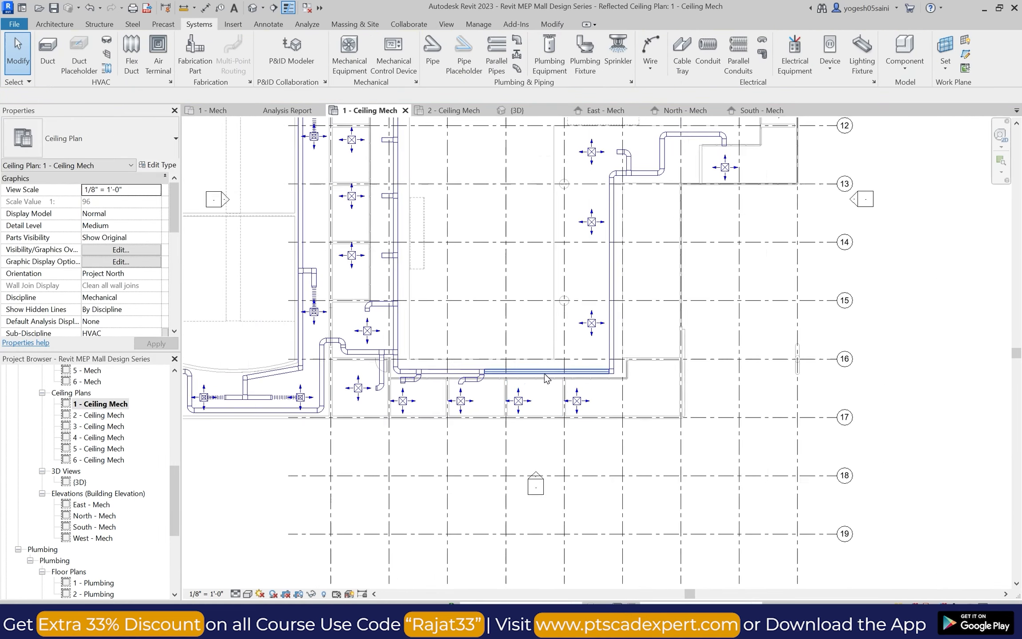
pyautogui.scroll(4, 546, 374)
pyautogui.click(46, 55)
pyautogui.scroll(-2, 514, 422)
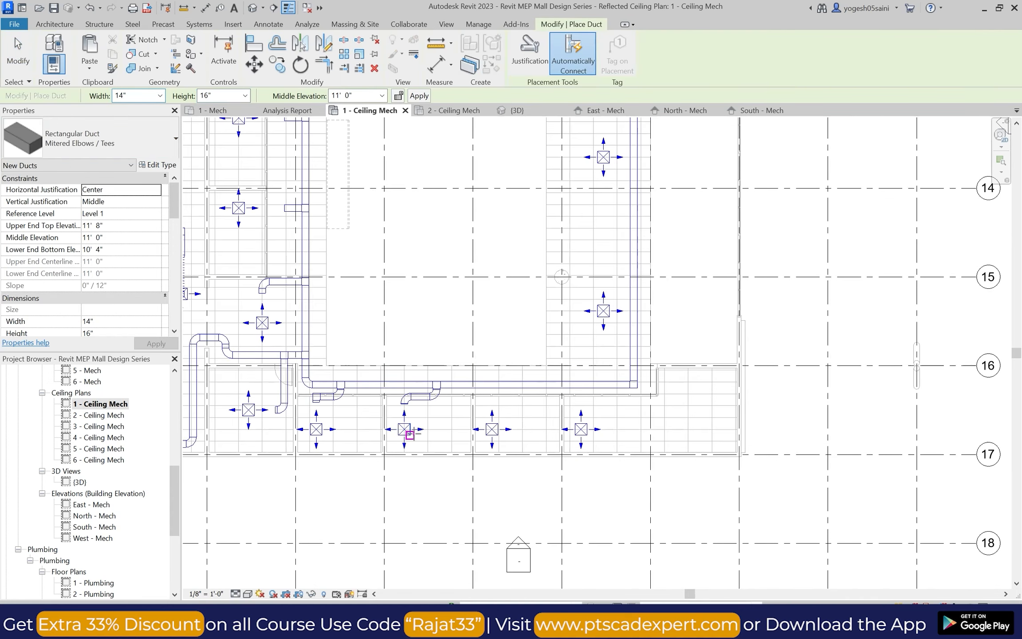
pyautogui.scroll(4, 510, 376)
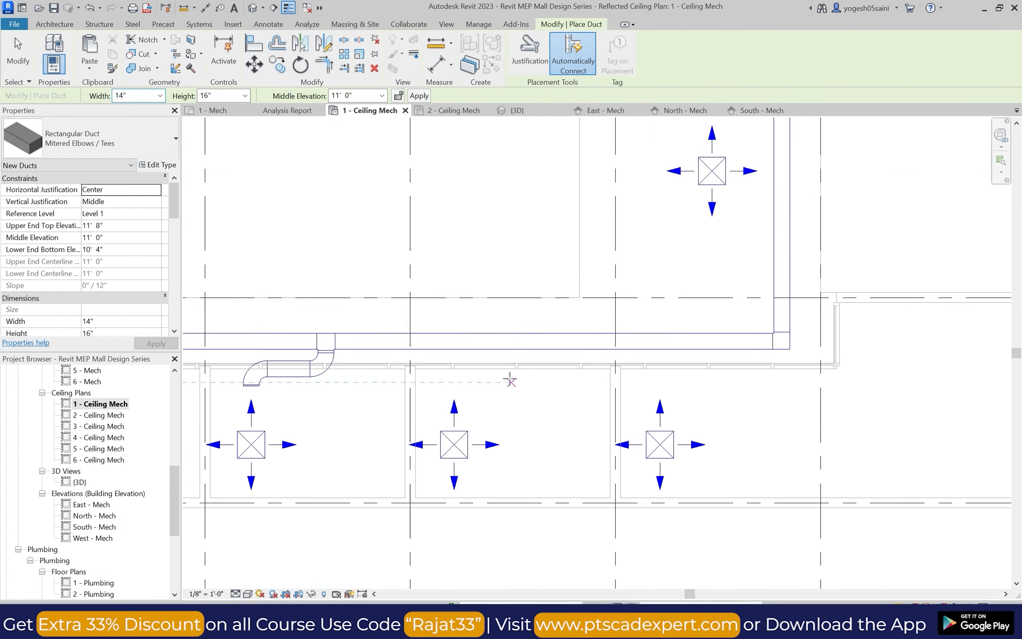
pyautogui.click(555, 341)
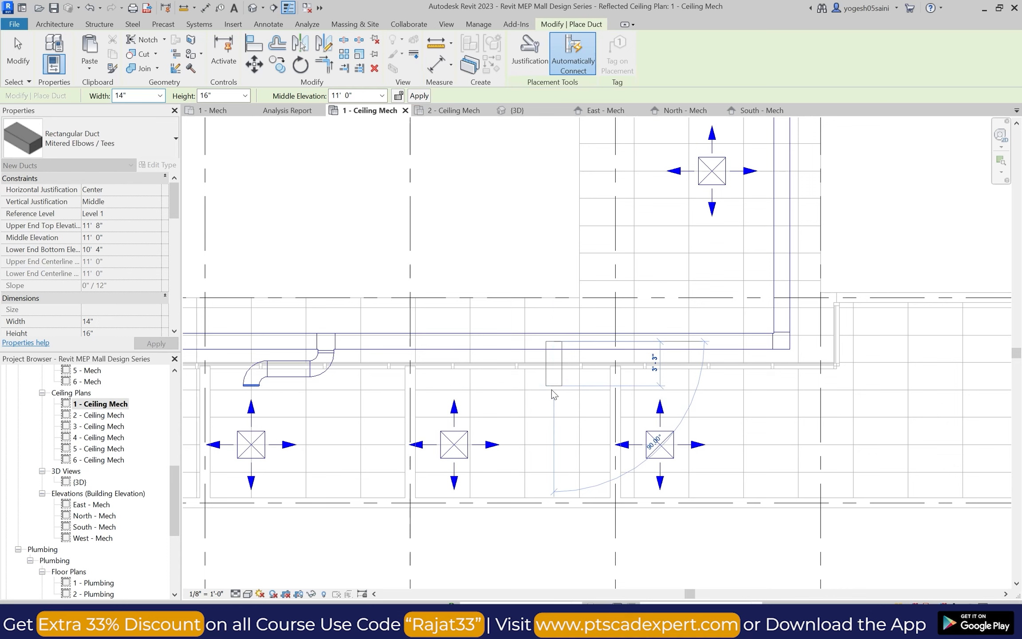
pyautogui.press('Escape')
pyautogui.press('Escape')
# Convert the main duct's lower-right corner elbow into a tee with an open connector facing down.
pyautogui.click(781, 341)
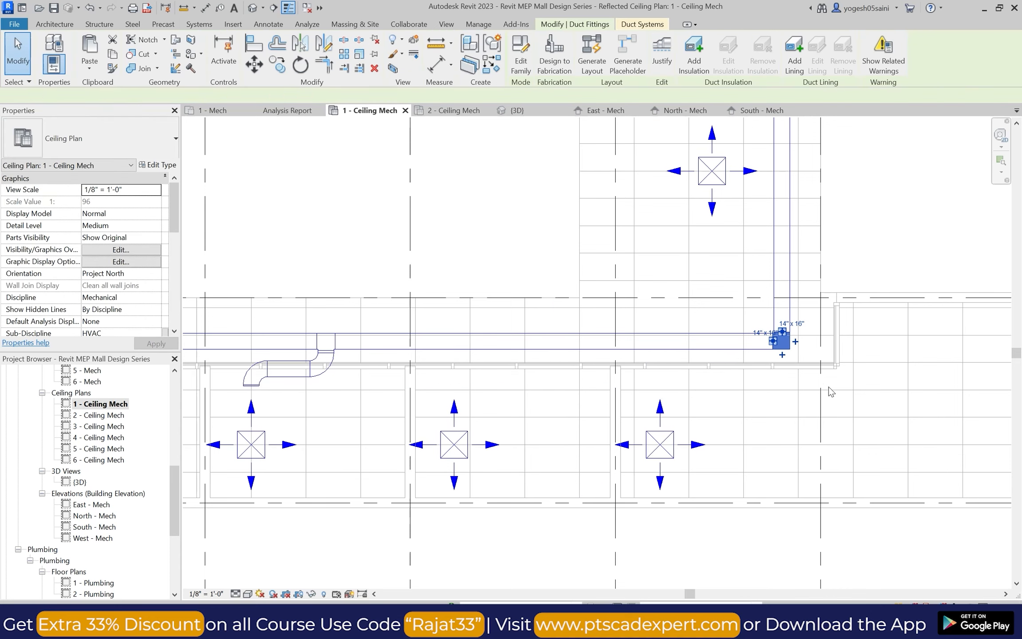
pyautogui.scroll(2, 830, 391)
pyautogui.click(757, 350)
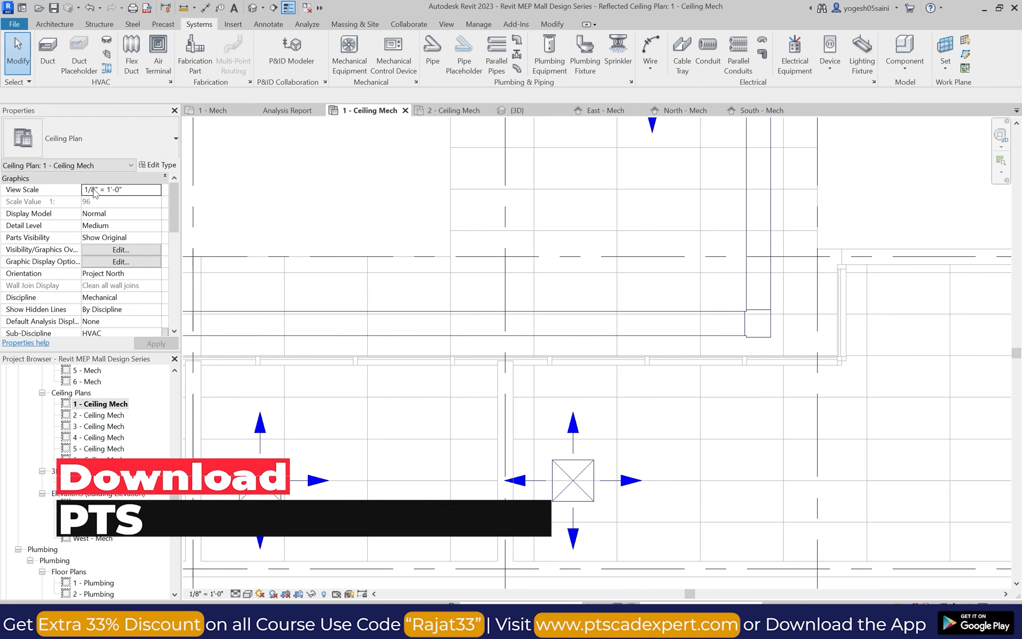
# Draw a 14" x 16" duct down from the corner tee and turn it toward the fourth room's diffuser, ending short of it.
pyautogui.press('d')
pyautogui.press('t')
pyautogui.click(756, 342)
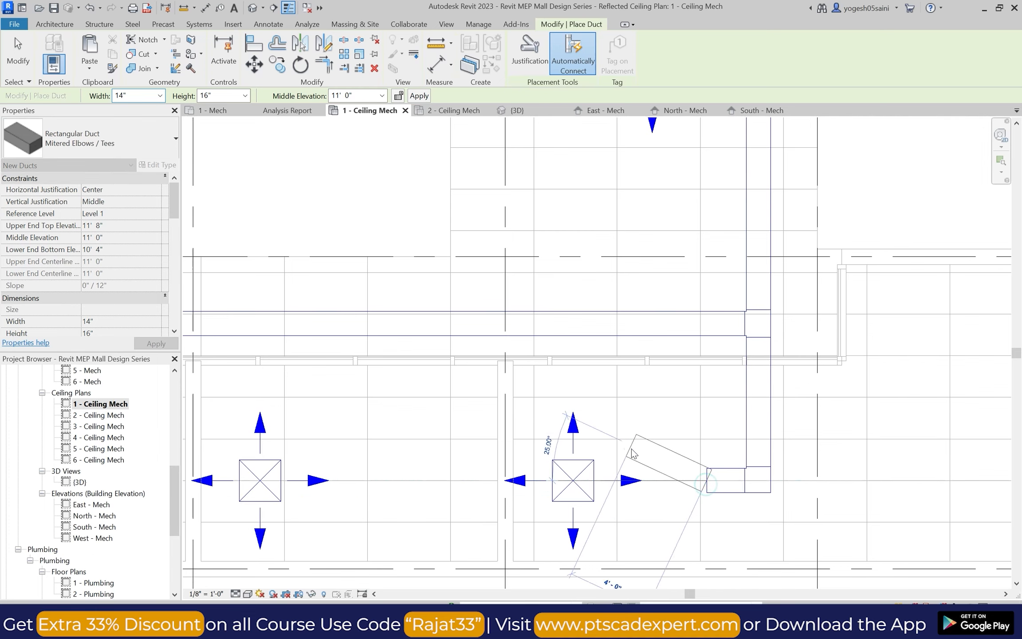
pyautogui.press('Escape')
pyautogui.press('Escape')
# Draw a 14" x 16" branch duct from the main duct down to the third room's diffuser centerline, then toward the diffuser, ending short of it.
pyautogui.scroll(-3, 633, 453)
pyautogui.scroll(3, 633, 453)
pyautogui.press('d')
pyautogui.press('t')
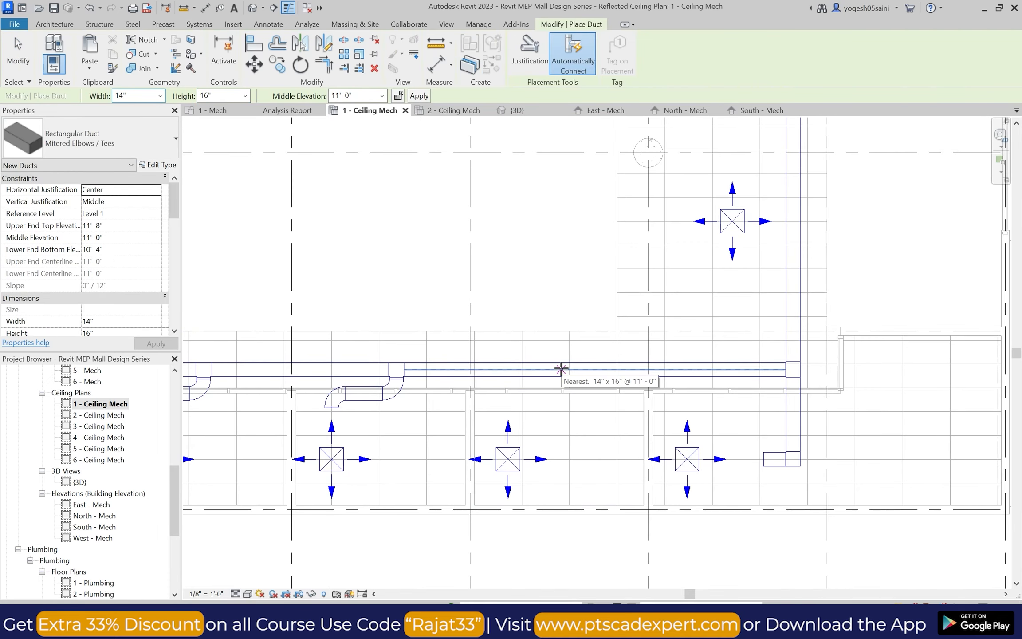
pyautogui.scroll(1, 659, 445)
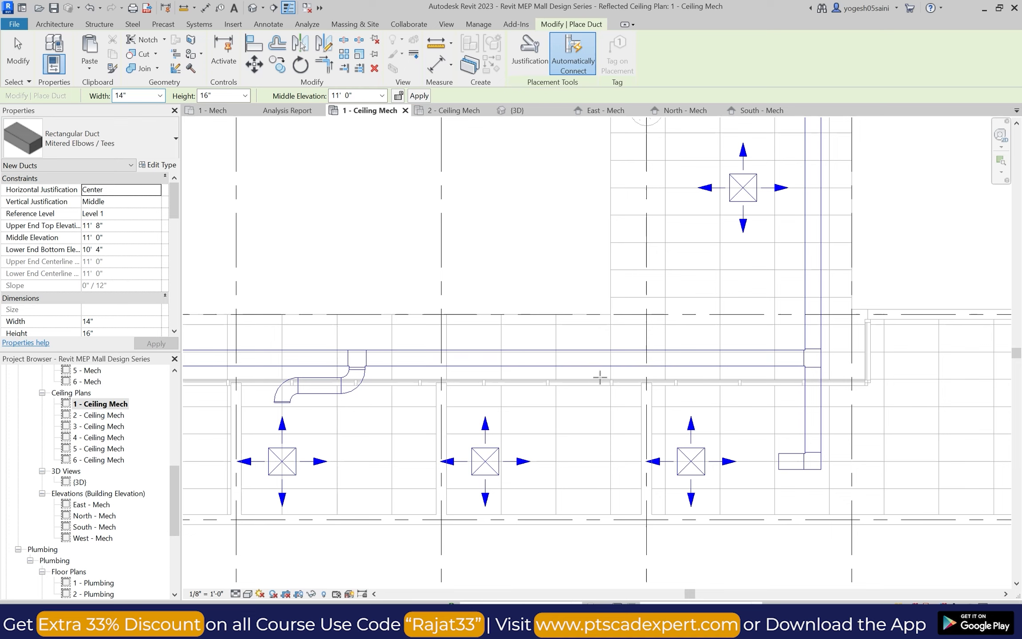
pyautogui.click(615, 358)
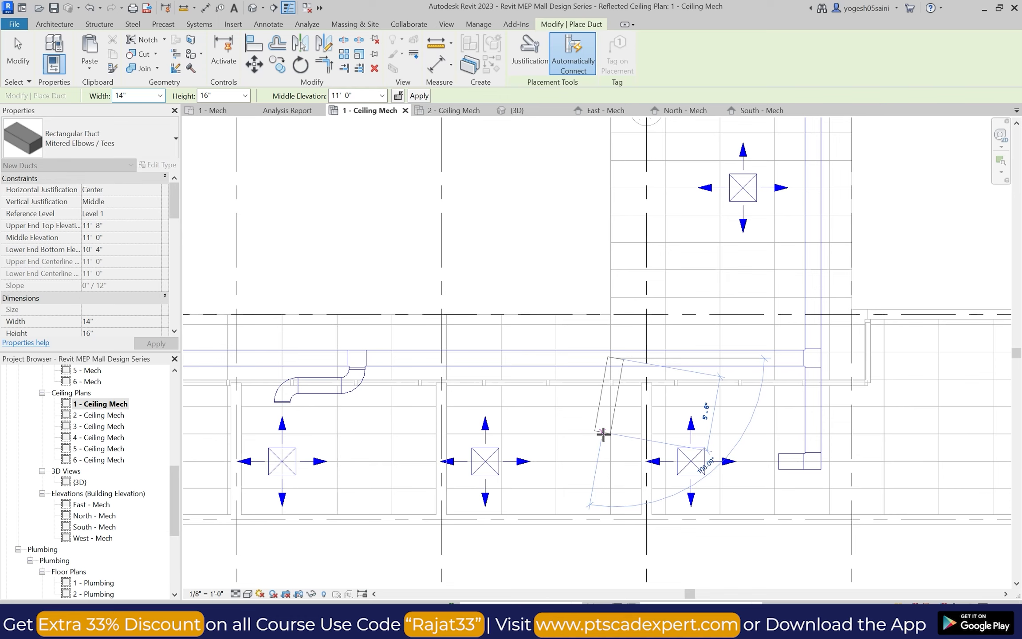
pyautogui.click(611, 461)
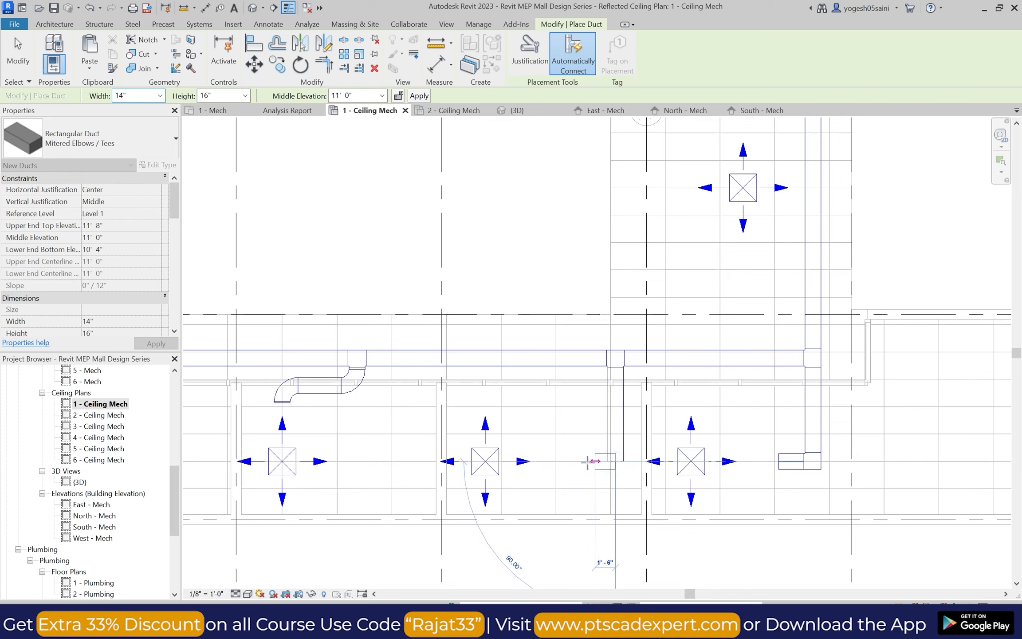
pyautogui.click(554, 462)
pyautogui.press('Escape')
pyautogui.press('Escape')
# Change the mitered elbow in the third room's branch duct to a Rectangular Elbow - Radius type.
pyautogui.click(615, 460)
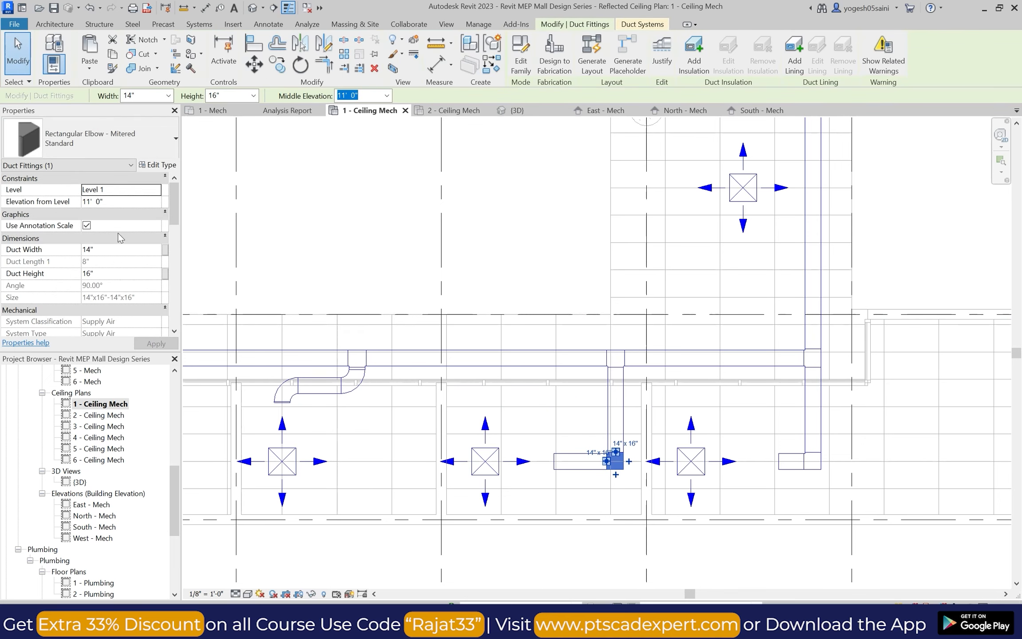
pyautogui.click(75, 134)
pyautogui.click(406, 250)
pyautogui.click(381, 263)
pyautogui.scroll(-2, 380, 262)
pyautogui.scroll(1, 644, 377)
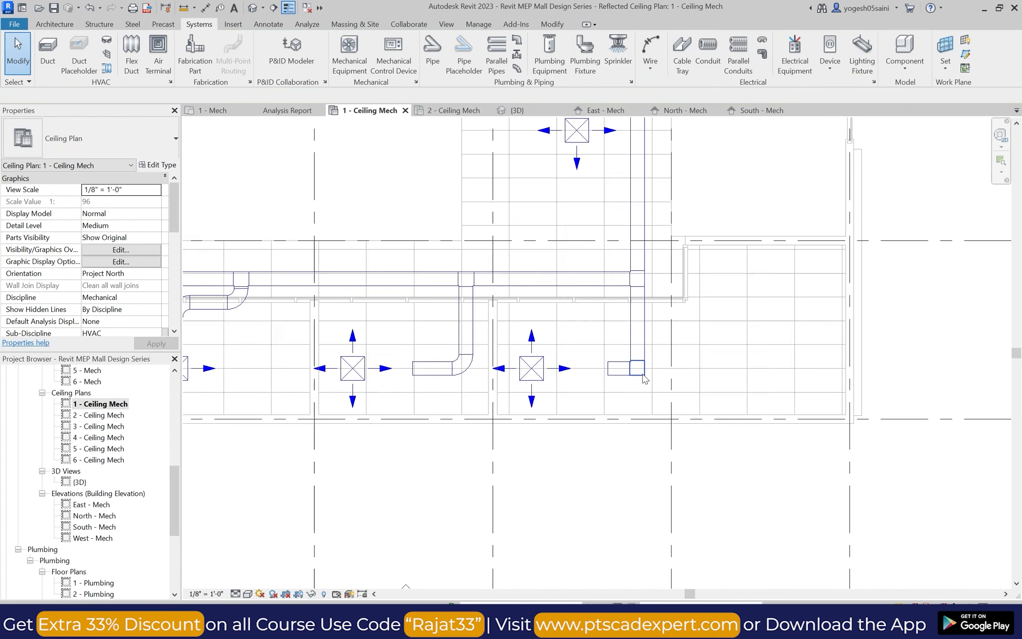
# Change the mitered elbow in the fourth room's branch duct to the Rectangular Elbow - Radius 1 W type.
pyautogui.scroll(2, 644, 377)
pyautogui.click(638, 371)
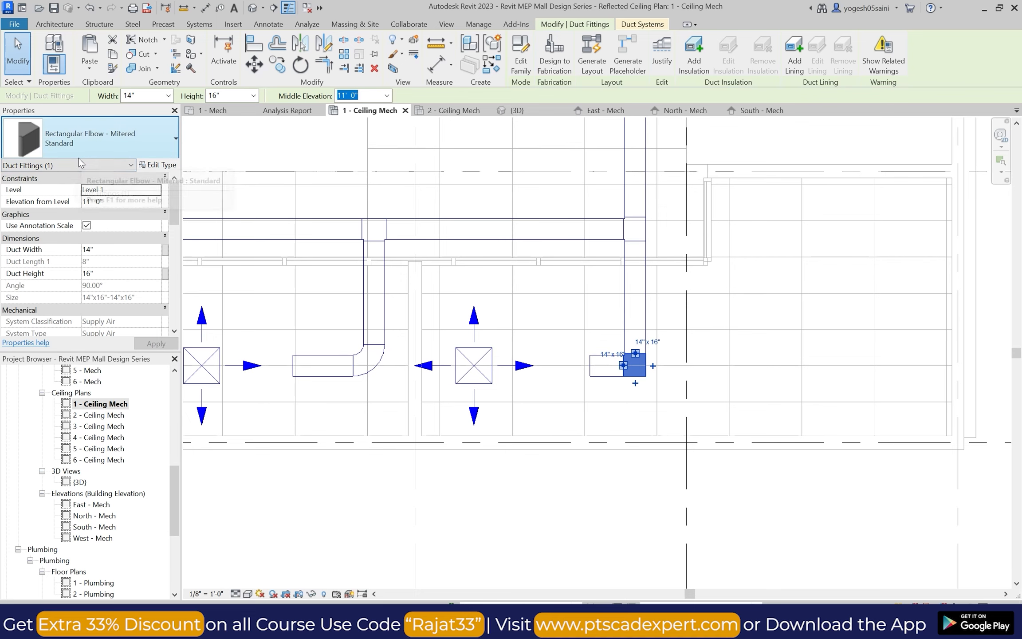
pyautogui.click(89, 138)
pyautogui.click(69, 327)
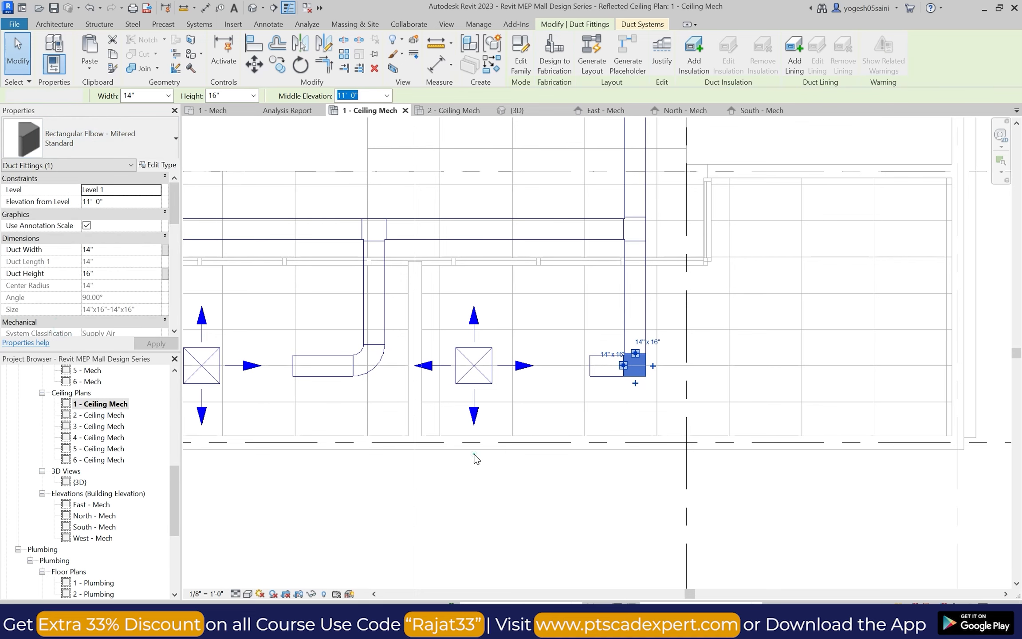
pyautogui.click(501, 493)
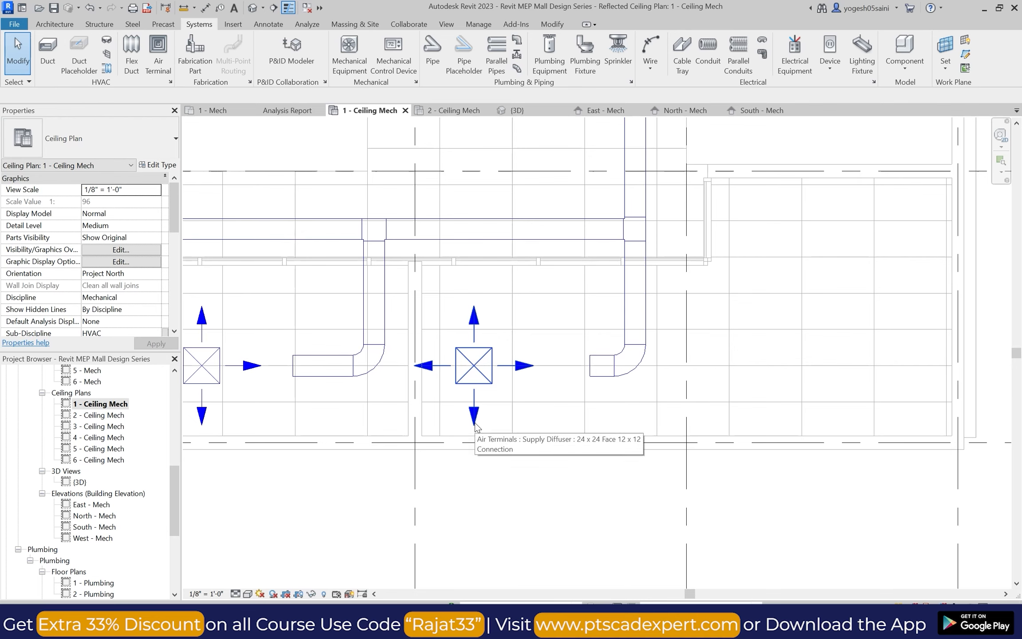
# Draw a 14" x 16" branch from the vertical main duct between grids 14 and 15 to the diffuser centerline, then down, ending short of the lower diffuser.
pyautogui.scroll(-8, 429, 281)
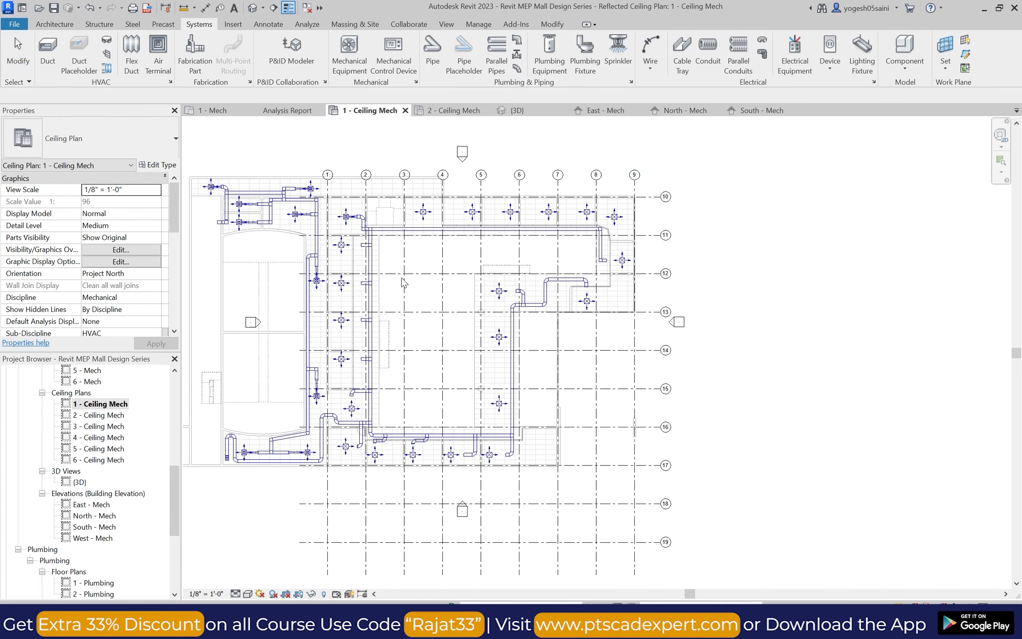
pyautogui.scroll(2, 510, 329)
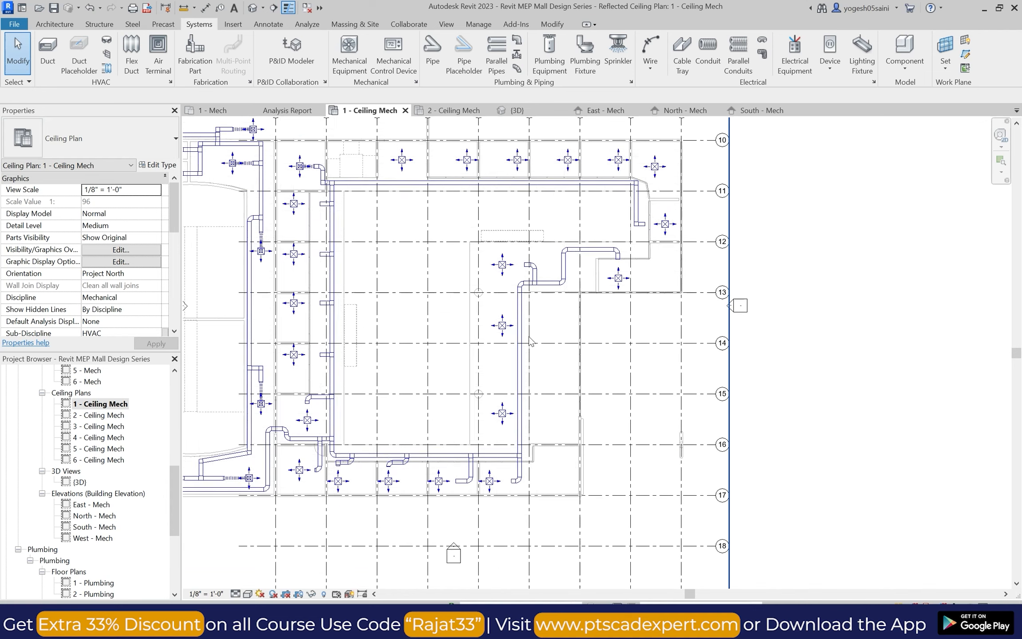
pyautogui.press('d')
pyautogui.press('t')
pyautogui.scroll(4, 530, 341)
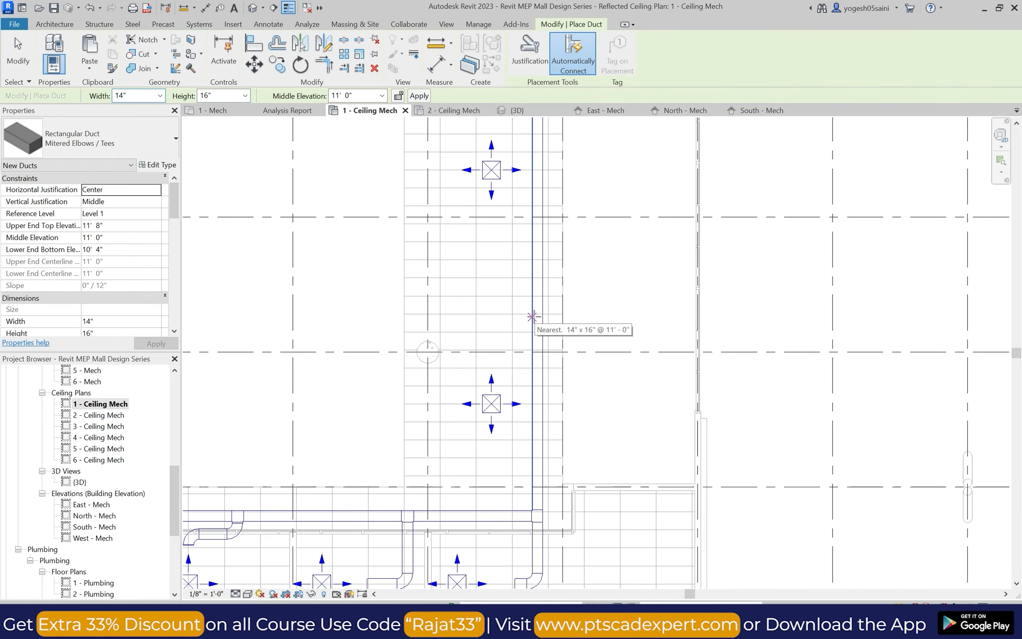
pyautogui.scroll(1, 531, 336)
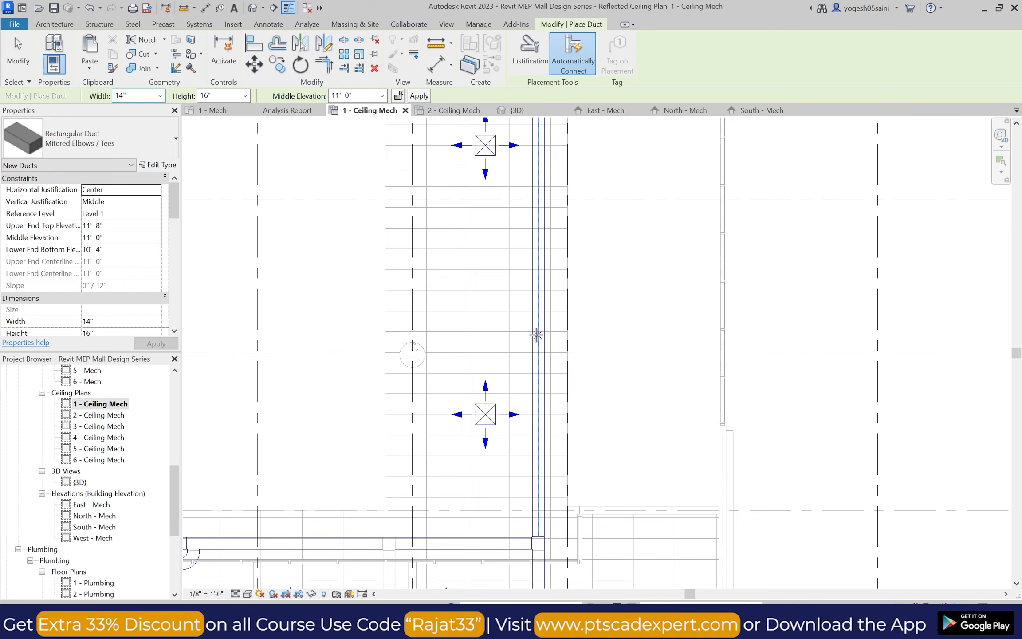
pyautogui.scroll(-3, 529, 312)
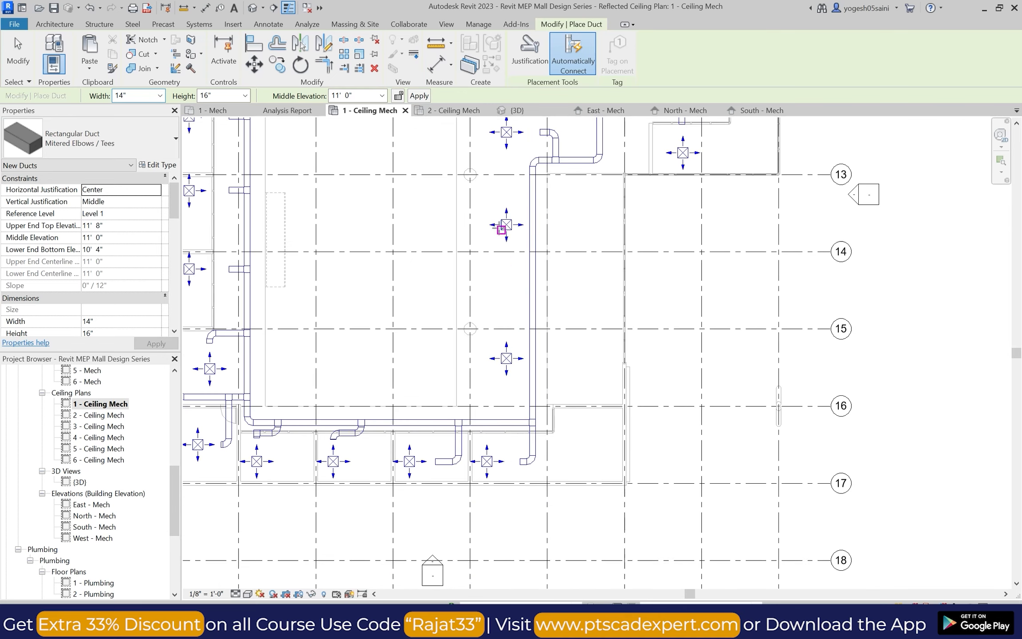
pyautogui.scroll(3, 556, 363)
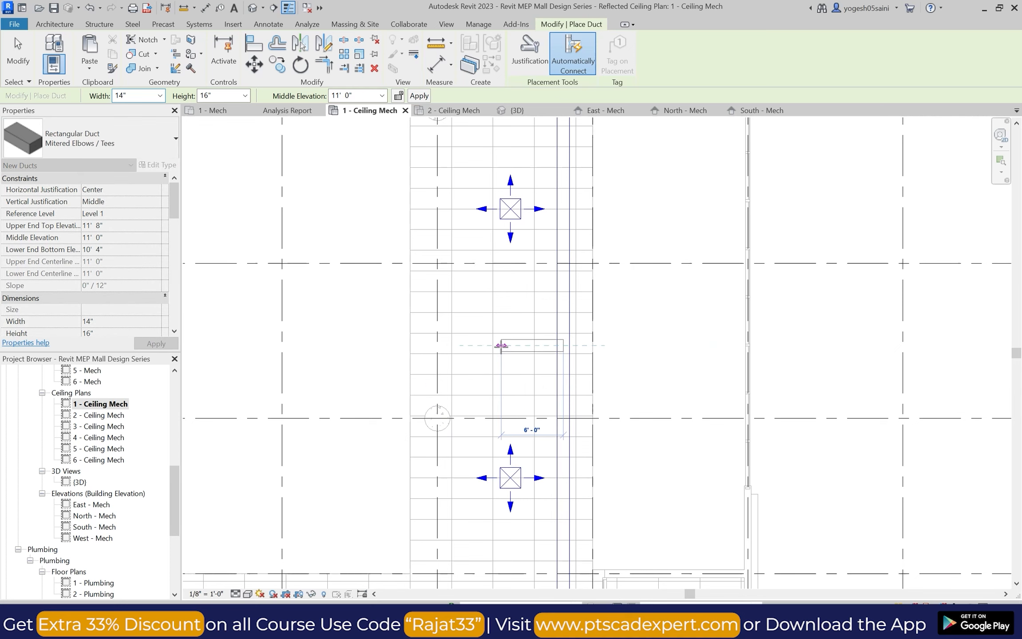
pyautogui.click(508, 344)
pyautogui.scroll(2, 509, 368)
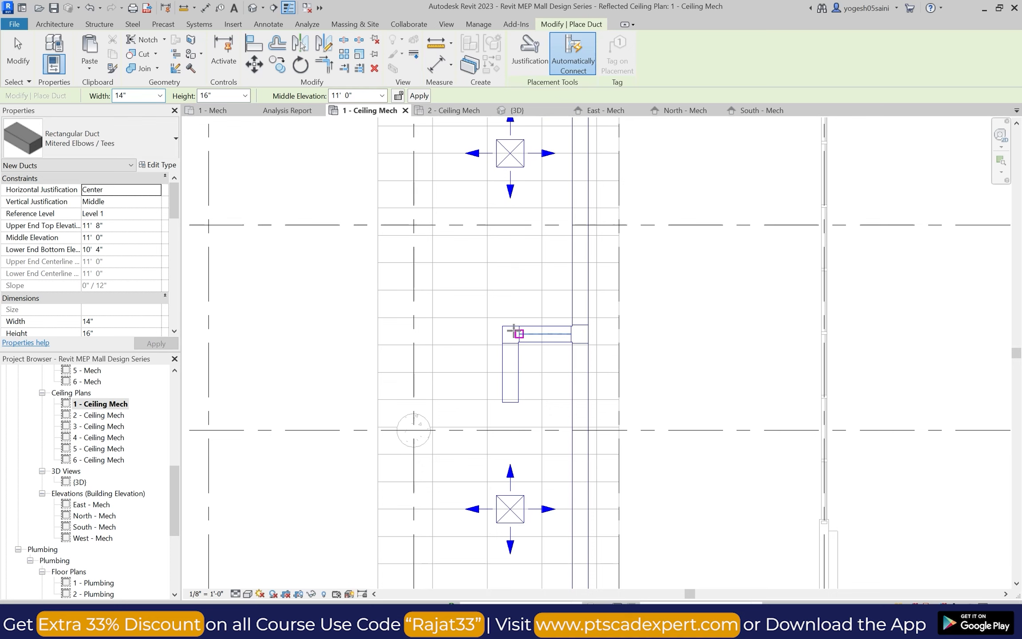
pyautogui.press('Escape')
pyautogui.press('Escape')
# Draw a 14" x 16" duct about 6'-6" up from the new branch's corner toward the upper diffuser, ending short of it.
pyautogui.scroll(2, 519, 321)
pyautogui.click(512, 328)
pyautogui.press('Escape')
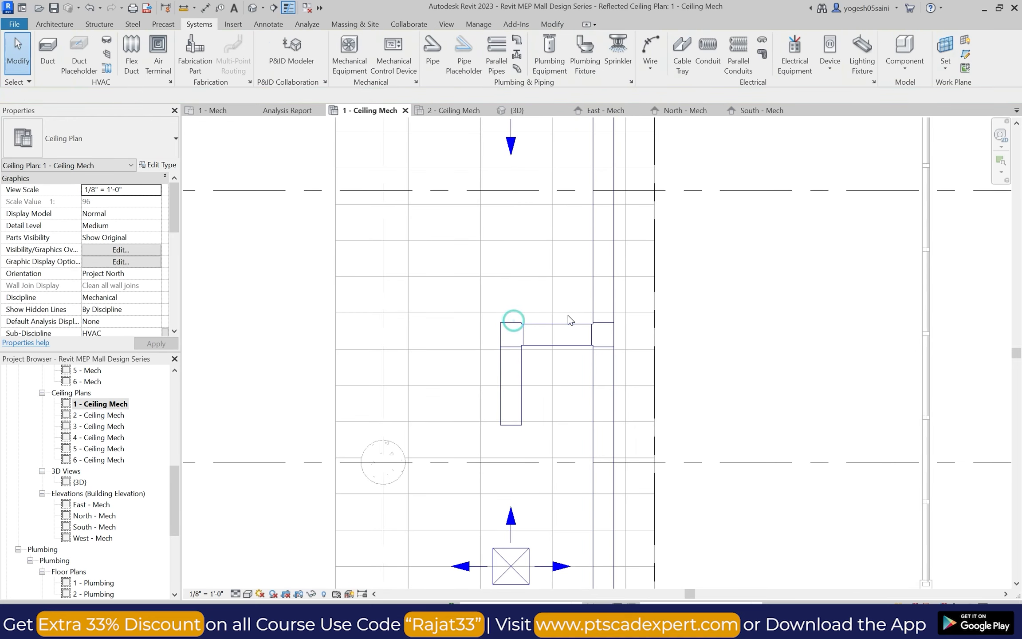
pyautogui.press('d')
pyautogui.press('t')
pyautogui.click(512, 321)
pyautogui.scroll(-2, 506, 267)
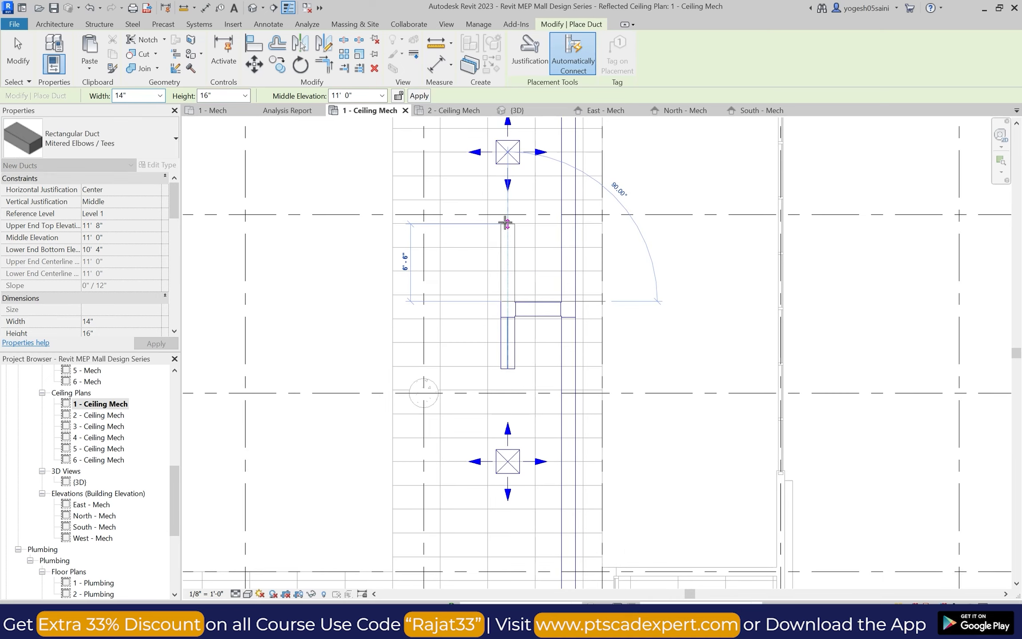
pyautogui.click(505, 224)
pyautogui.press('Escape')
pyautogui.press('Escape')
pyautogui.scroll(-1, 582, 303)
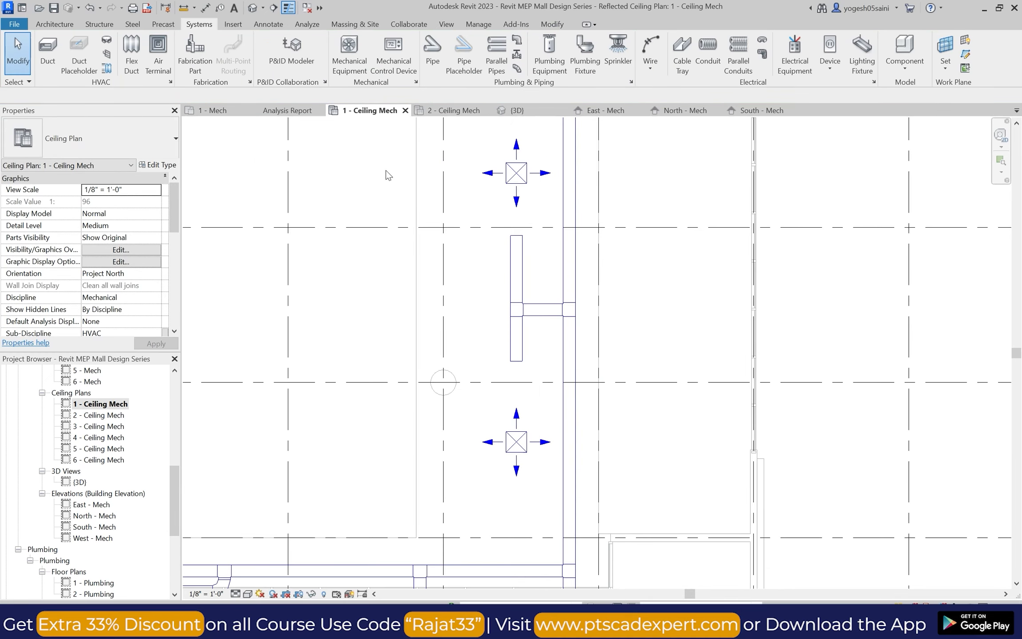
# Connect both ends of the new branch to the diffusers below and above it with 12" round flex ducts.
pyautogui.click(133, 56)
pyautogui.scroll(4, 506, 341)
pyautogui.click(523, 370)
pyautogui.click(523, 511)
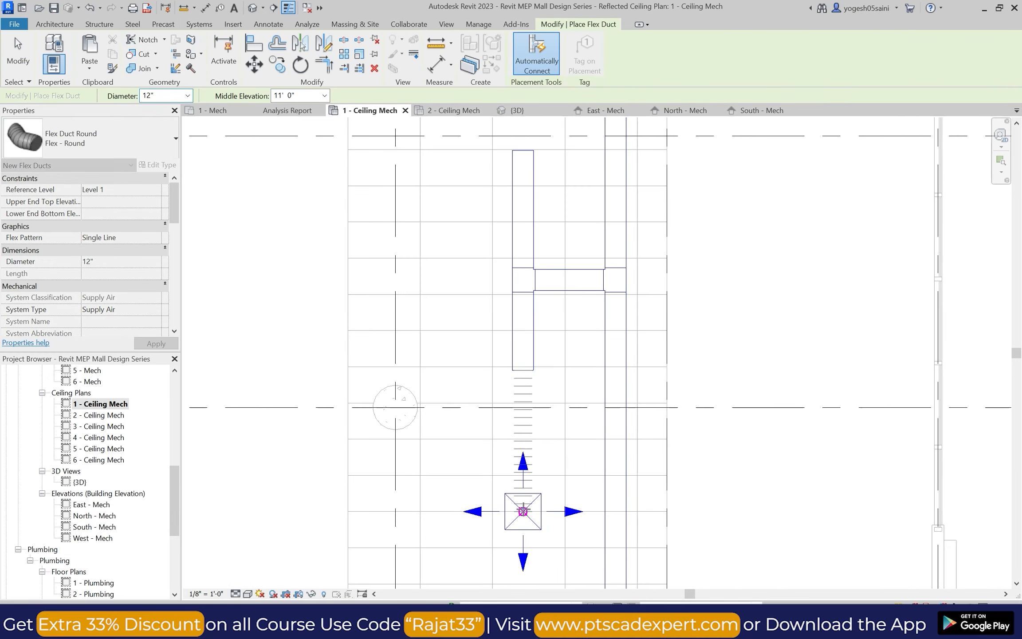
pyautogui.scroll(-2, 440, 319)
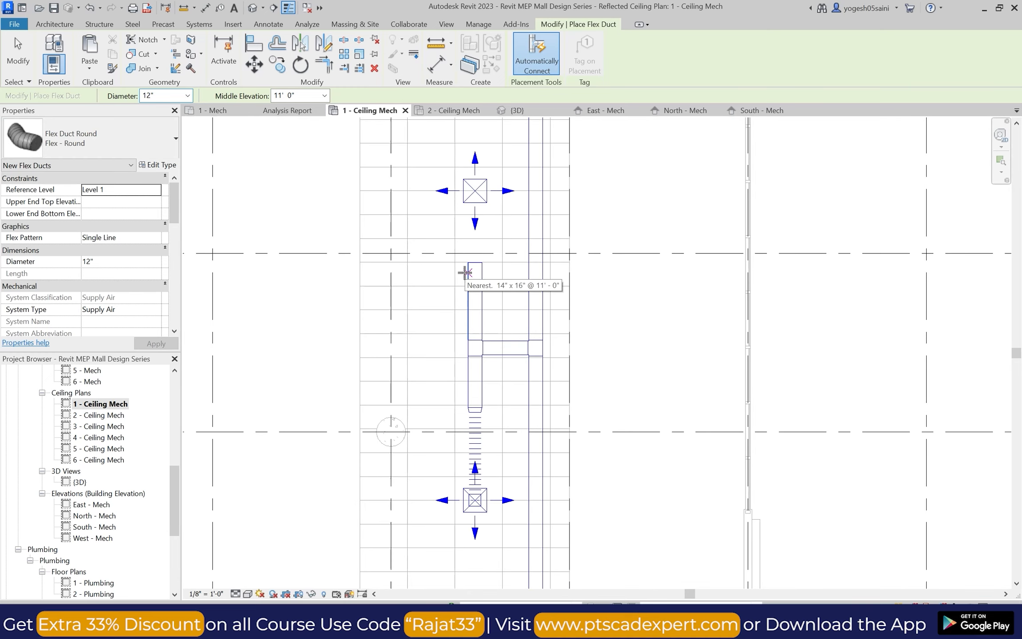
pyautogui.click(474, 262)
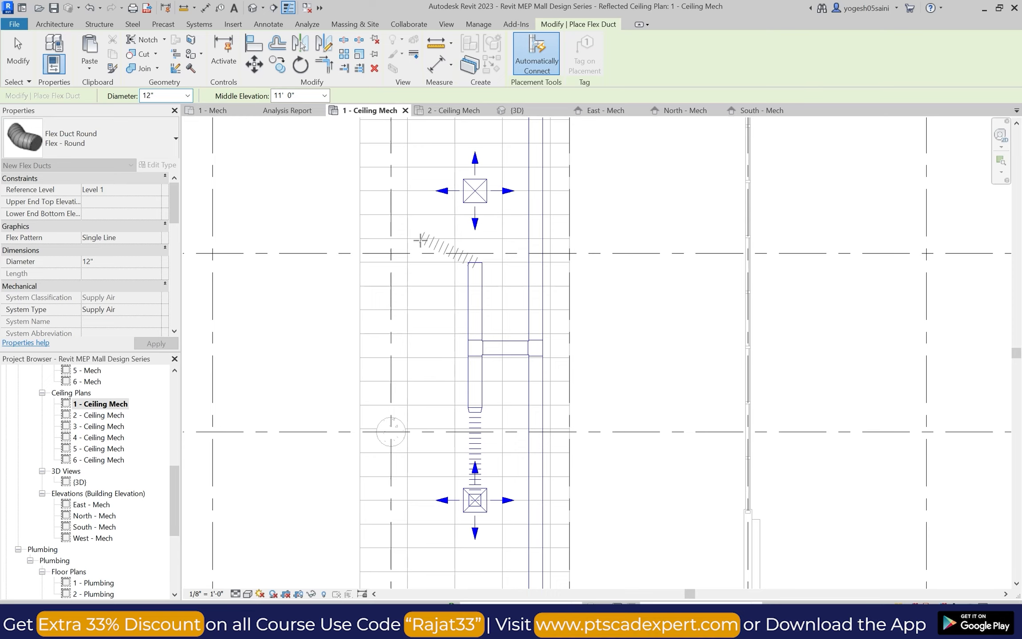
pyautogui.click(474, 191)
pyautogui.press('Escape')
pyautogui.press('Escape')
pyautogui.scroll(-4, 479, 395)
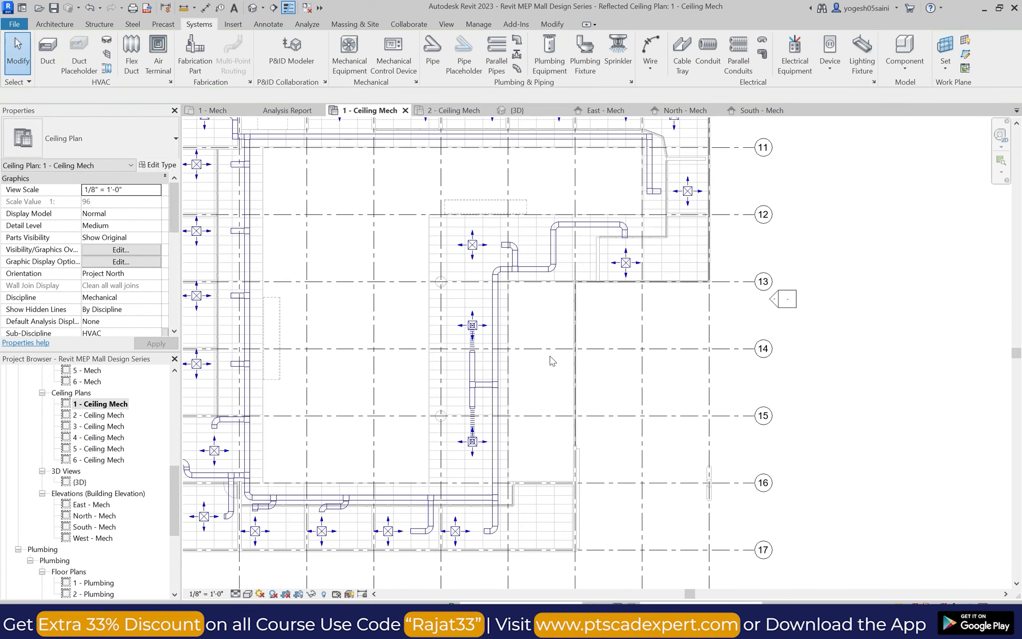
# Draw a 14" x 16" branch from the upper main duct at grid 3 up to the room diffuser's centerline, then right, ending short of the diffuser.
pyautogui.scroll(-2, 619, 259)
pyautogui.scroll(3, 439, 135)
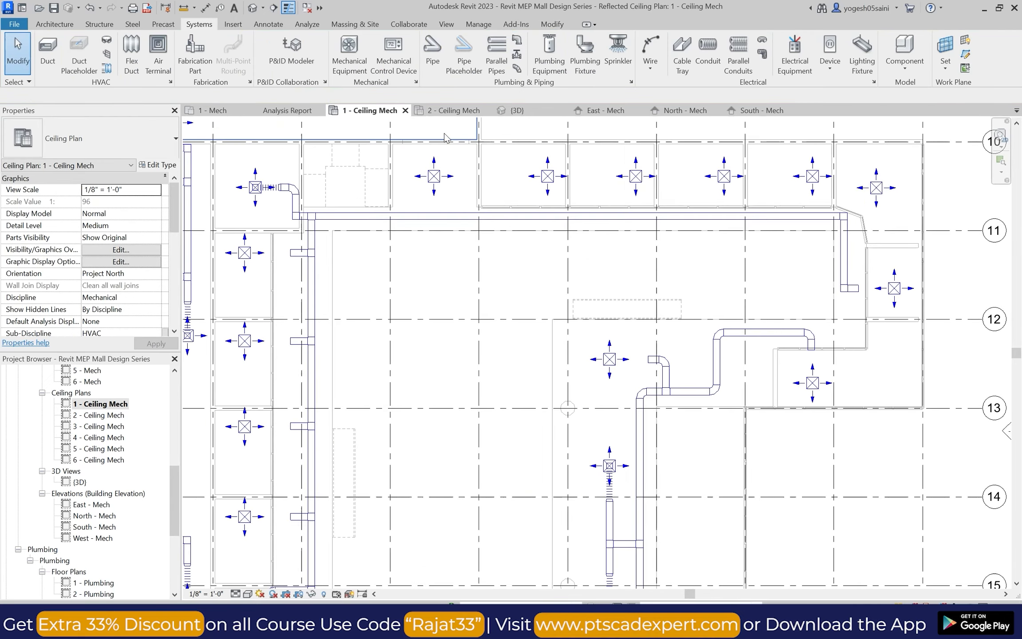
pyautogui.scroll(-2, 381, 211)
pyautogui.scroll(2, 404, 189)
pyautogui.click(48, 51)
pyautogui.scroll(2, 406, 182)
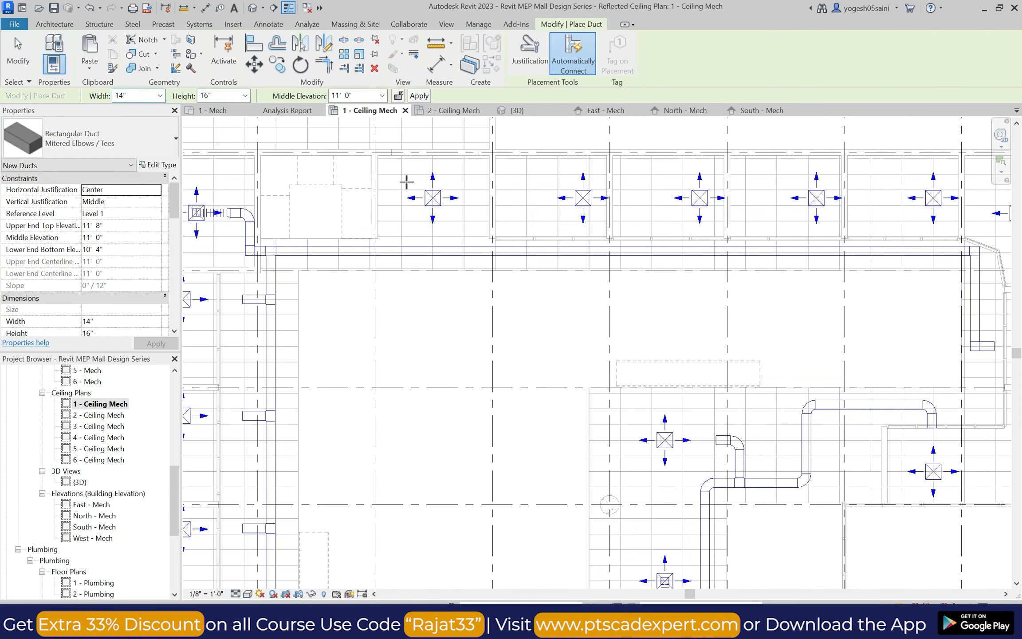
pyautogui.scroll(1, 387, 221)
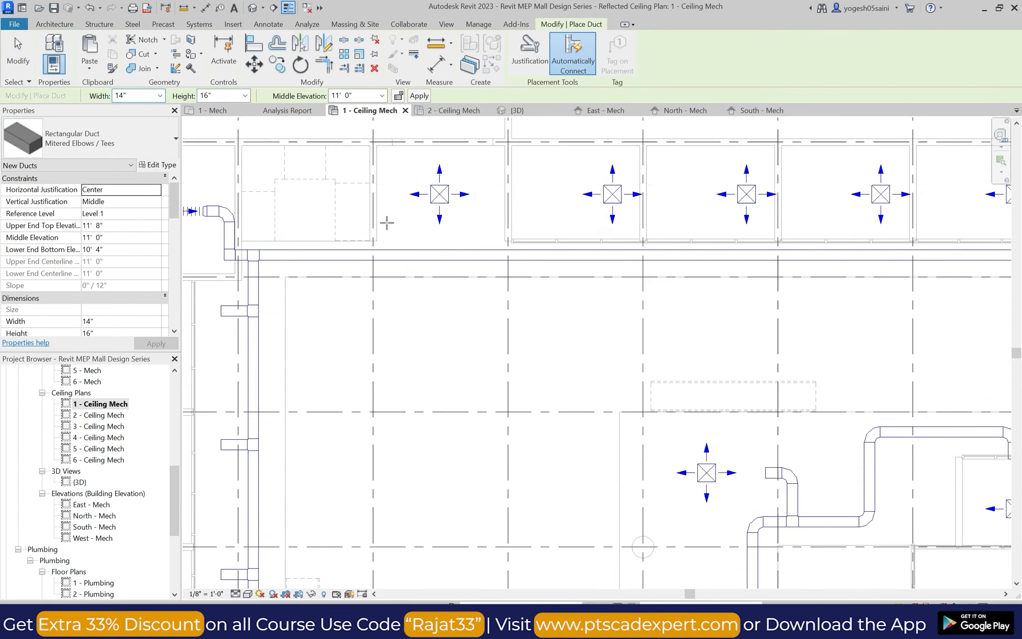
pyautogui.scroll(2, 488, 222)
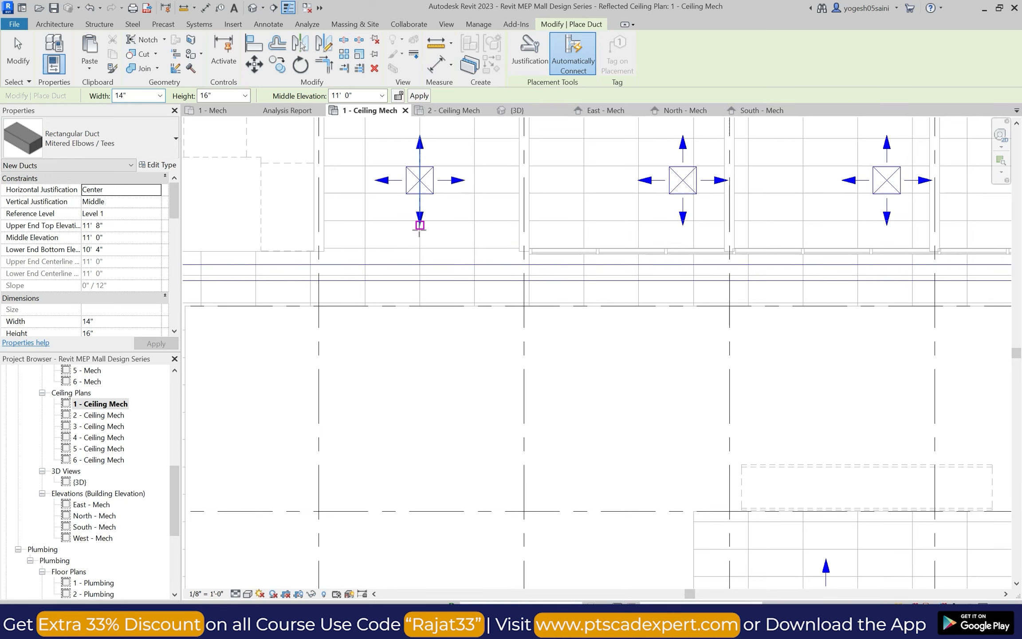
pyautogui.scroll(1, 420, 206)
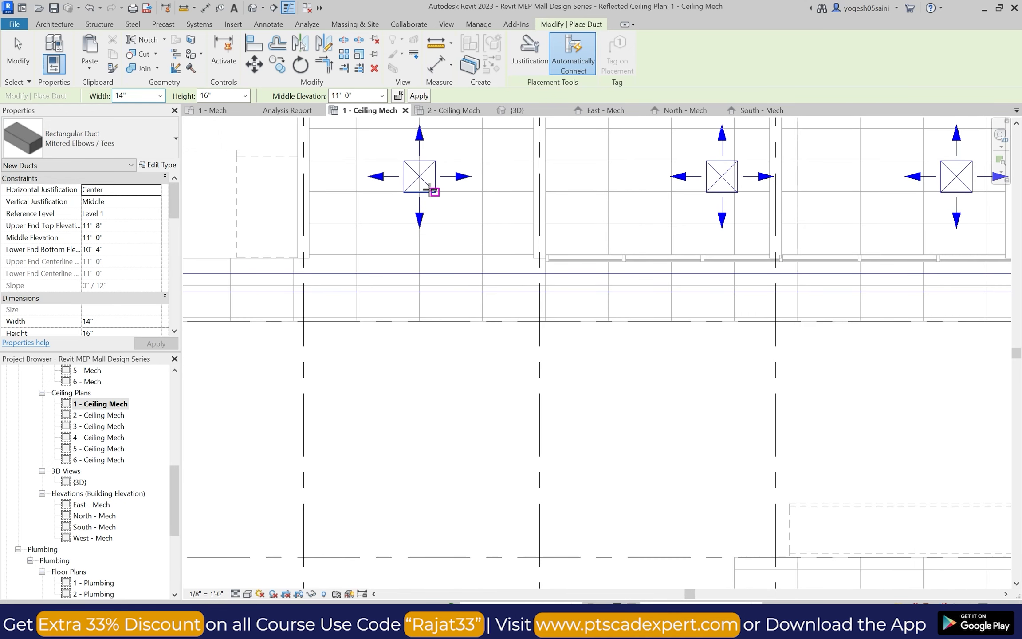
pyautogui.scroll(-4, 488, 257)
pyautogui.scroll(5, 342, 401)
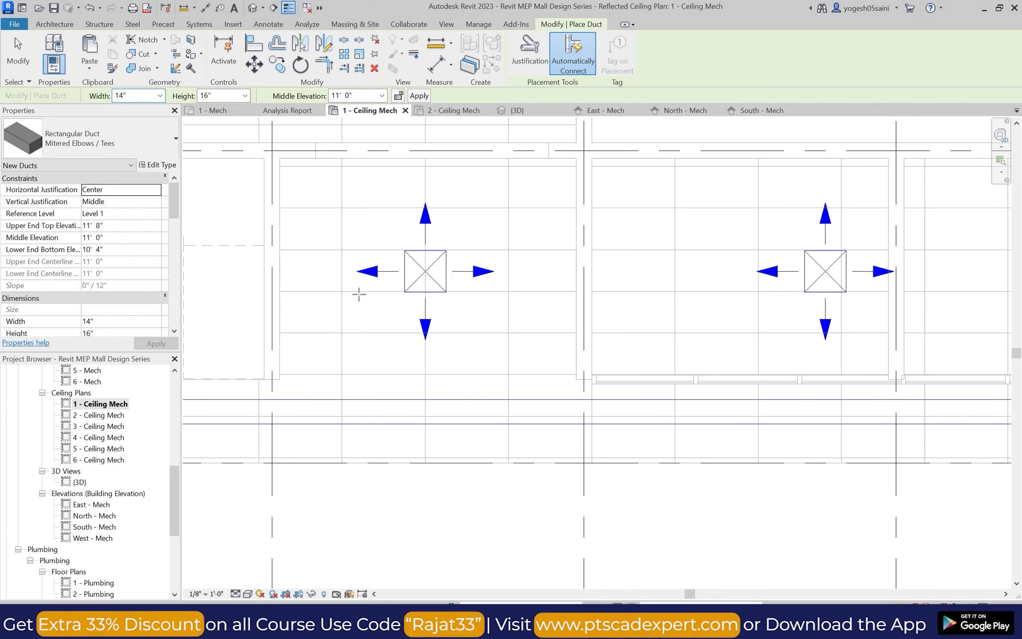
pyautogui.scroll(-6, 481, 278)
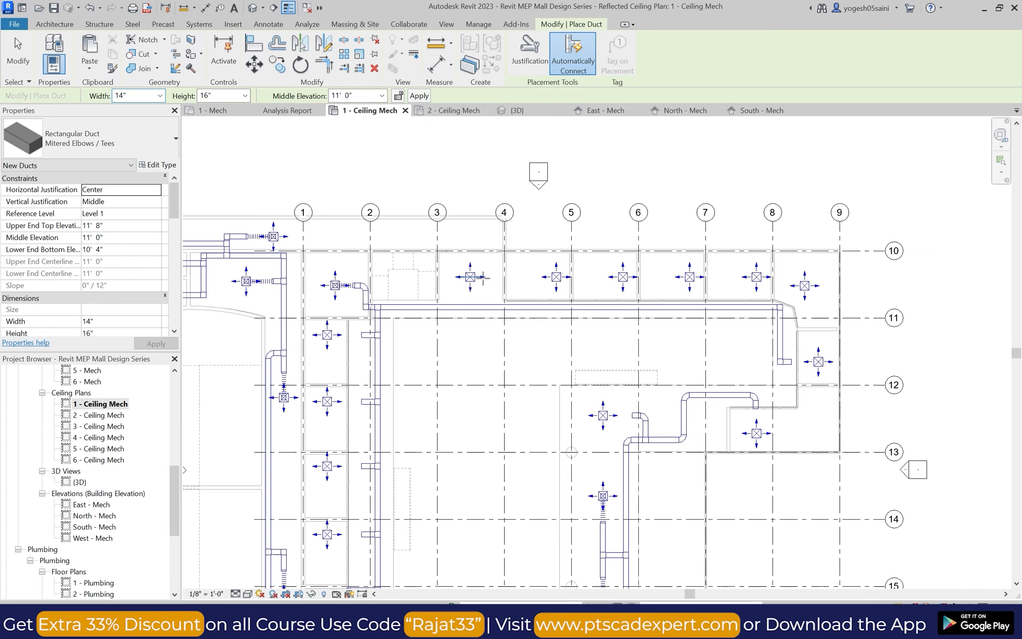
pyautogui.scroll(3, 505, 274)
pyautogui.scroll(1, 352, 346)
pyautogui.scroll(1, 365, 343)
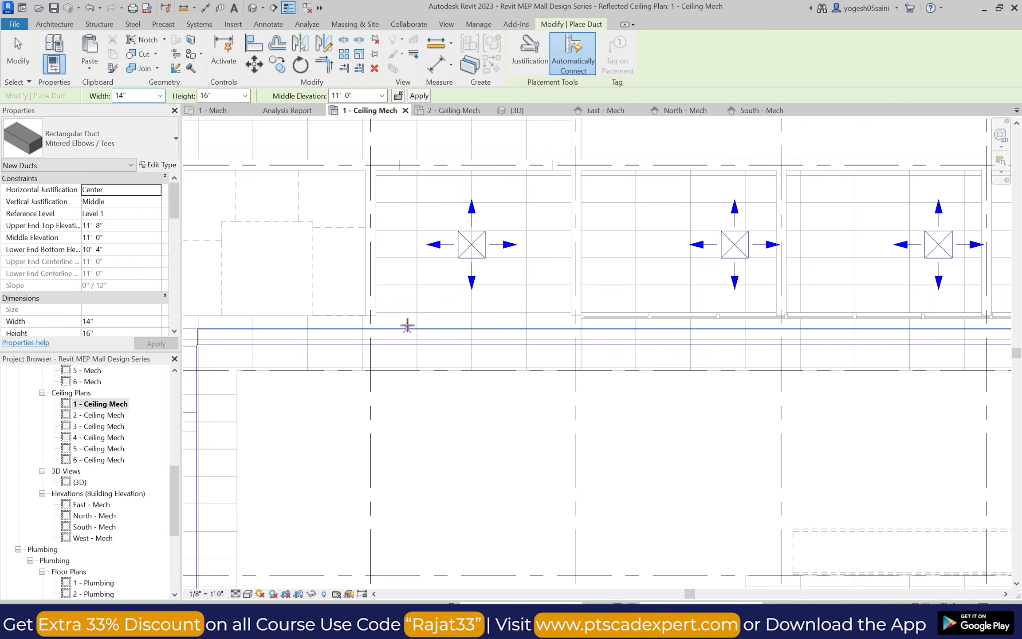
pyautogui.scroll(1, 377, 338)
pyautogui.click(377, 337)
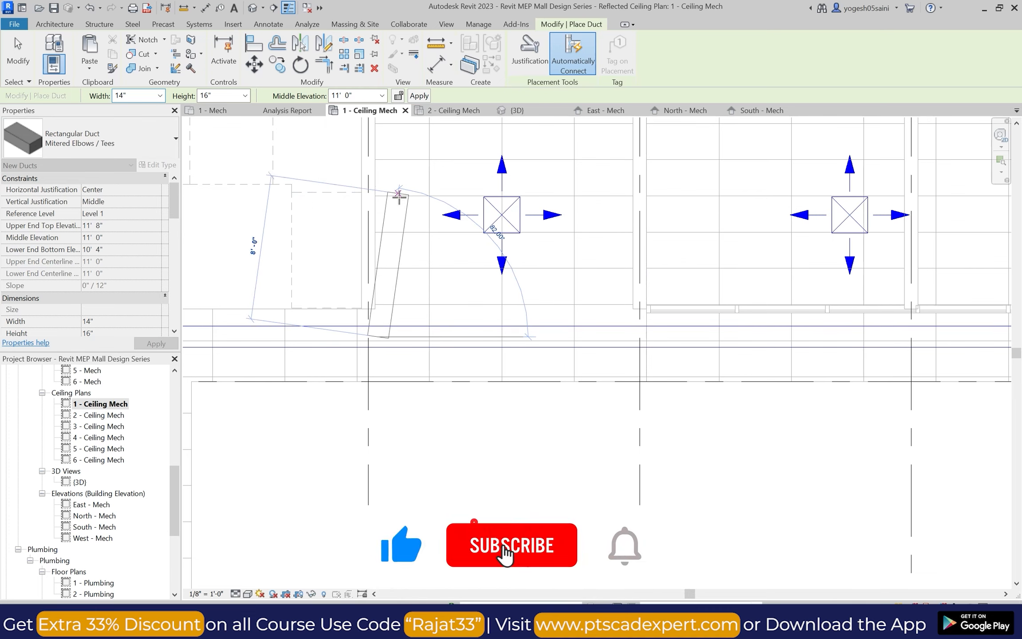
pyautogui.click(383, 217)
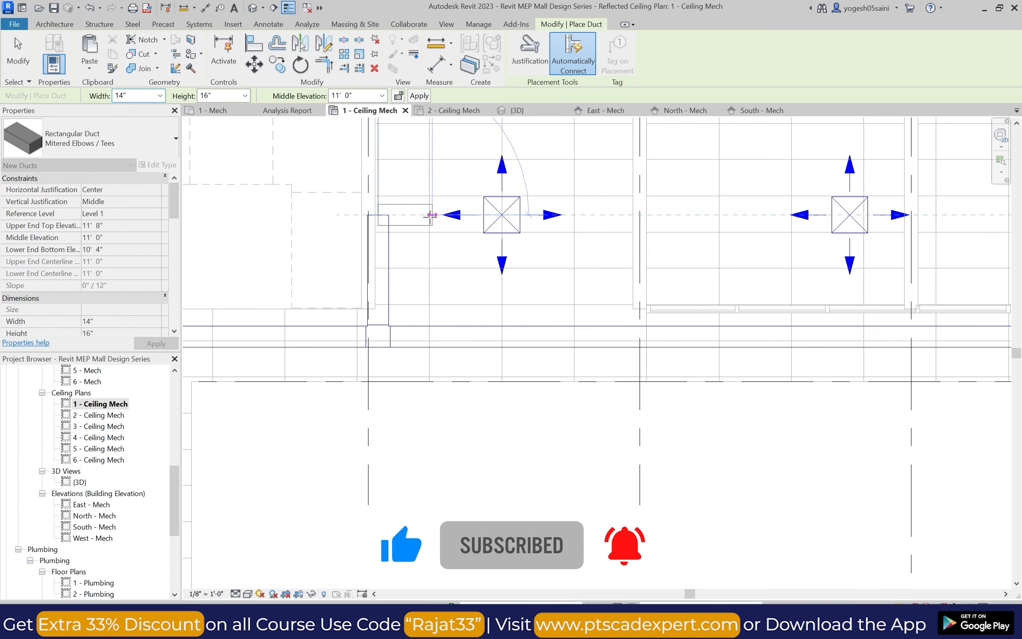
pyautogui.click(432, 216)
pyautogui.press('Escape')
pyautogui.press('Escape')
# Change the mitered elbow in the branch at grid 3 to the Rectangular Elbow - Radius 1 W type.
pyautogui.click(383, 207)
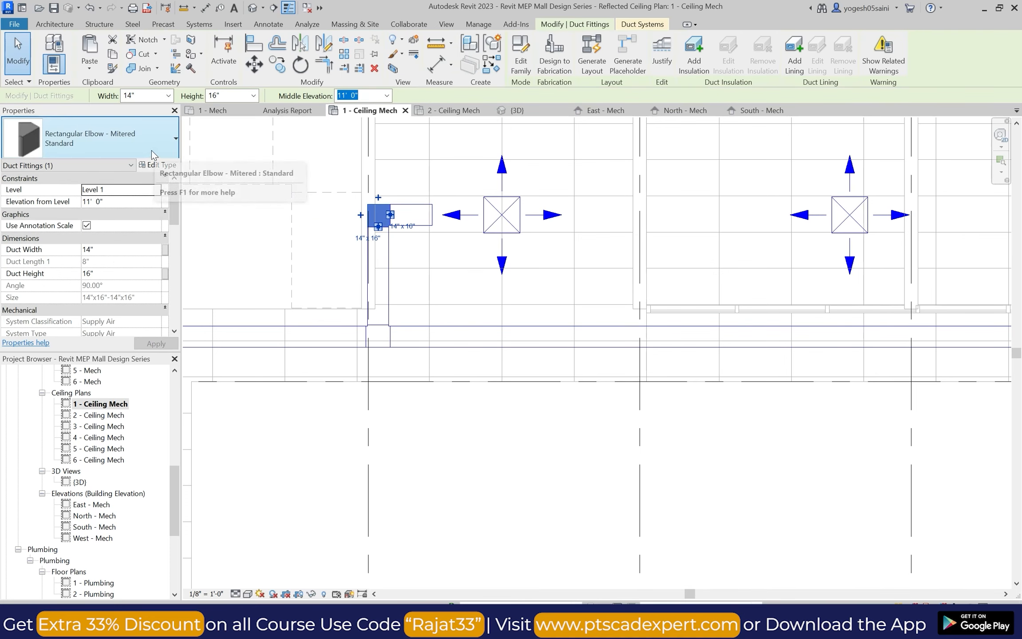
pyautogui.click(155, 153)
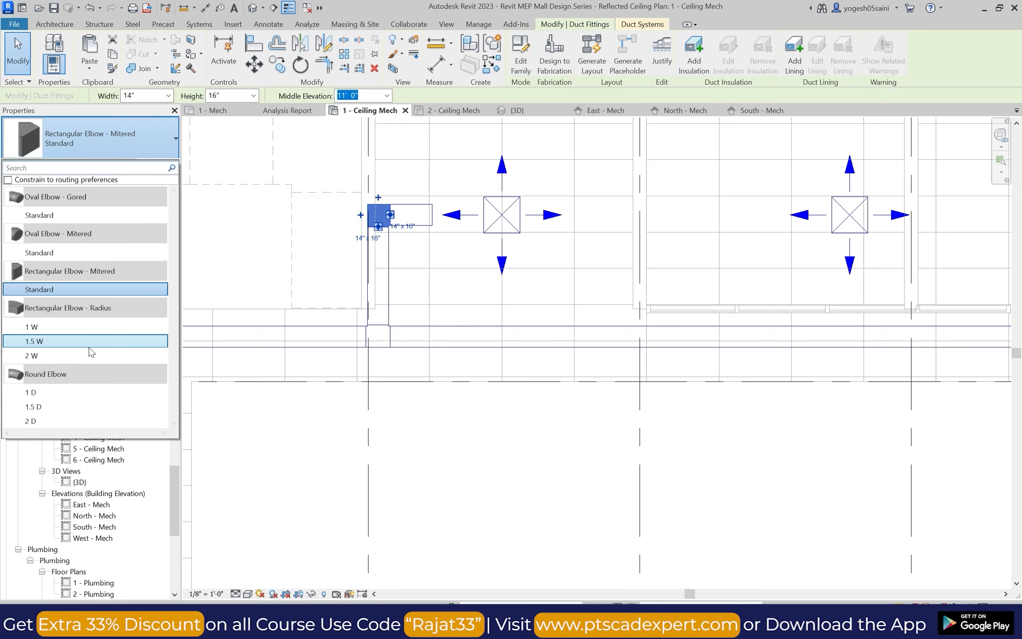
pyautogui.click(72, 325)
pyautogui.press('Escape')
# Draw a 14" x 16" branch about 6'-9" up from the main duct just right of grid 4, then right toward the room's diffuser, ending short of it.
pyautogui.scroll(-5, 417, 408)
pyautogui.scroll(3, 541, 307)
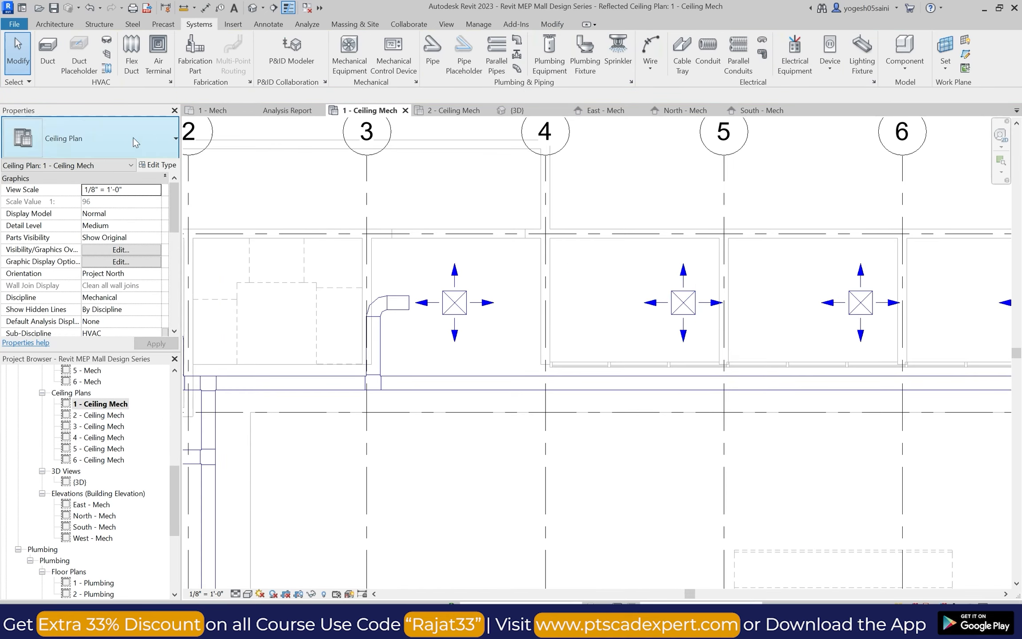
pyautogui.click(48, 49)
pyautogui.scroll(2, 605, 387)
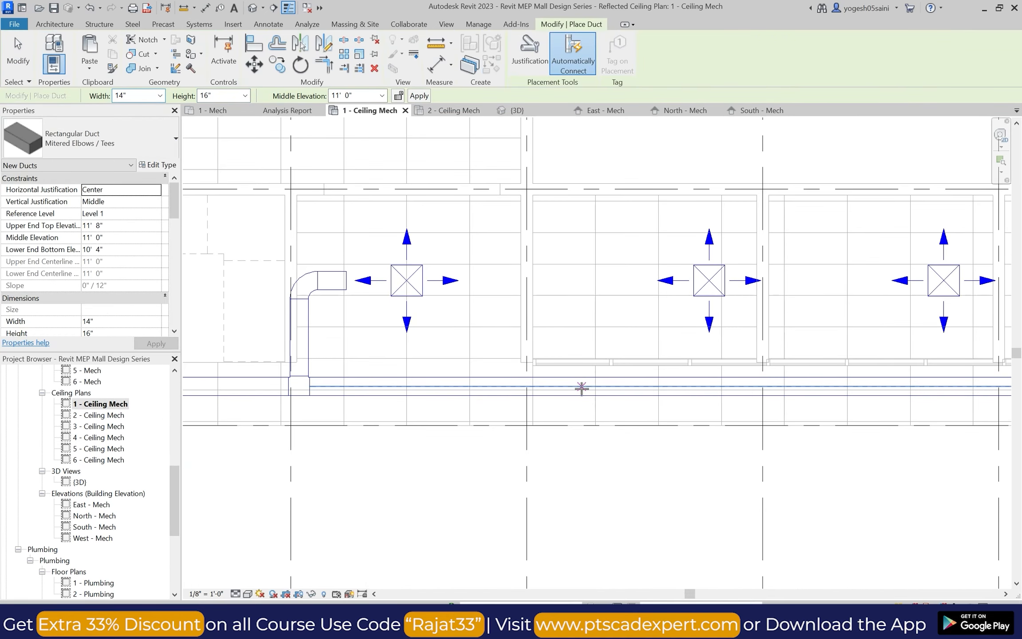
pyautogui.click(551, 386)
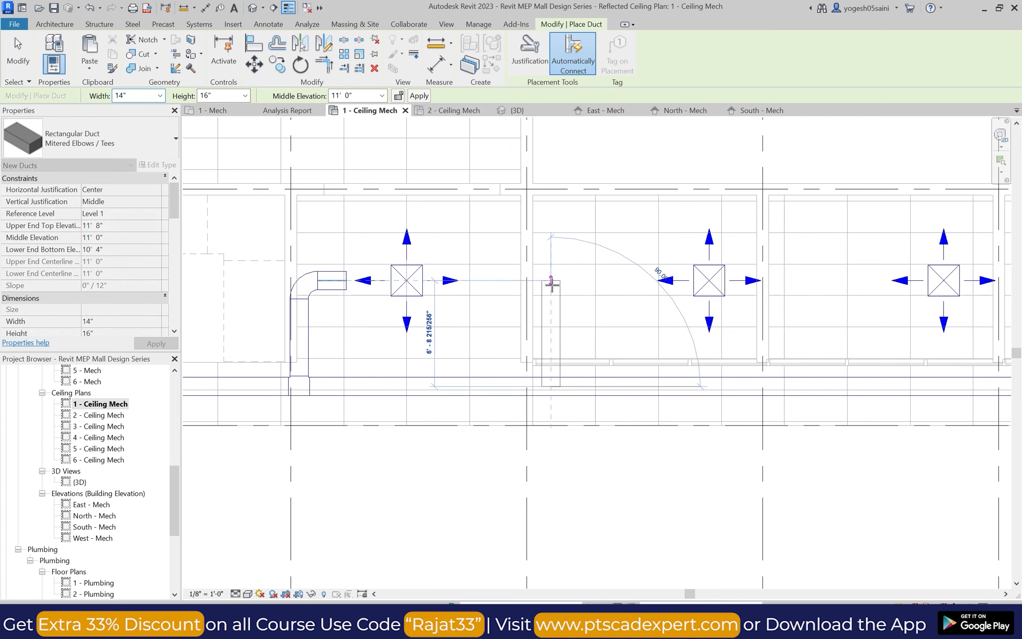
pyautogui.click(552, 281)
pyautogui.click(622, 281)
pyautogui.press('Escape')
pyautogui.press('Escape')
# Change the mitered elbow in the branch beside grid 4 to the Rectangular Elbow - Radius 1 W type.
pyautogui.click(553, 283)
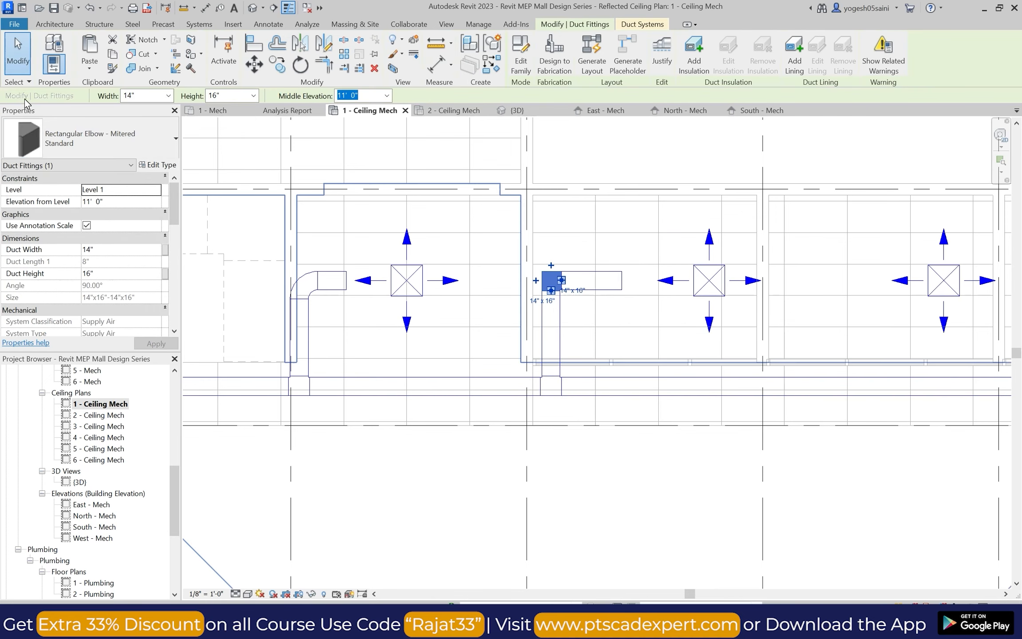
pyautogui.click(49, 141)
pyautogui.click(79, 333)
pyautogui.click(590, 485)
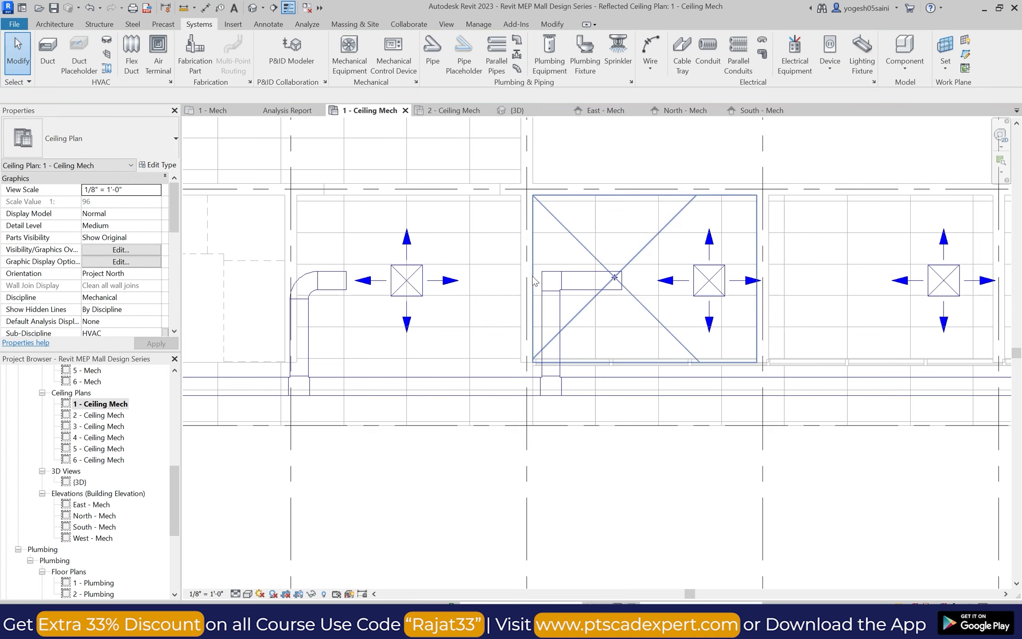
pyautogui.click(551, 279)
pyautogui.click(38, 131)
pyautogui.click(60, 336)
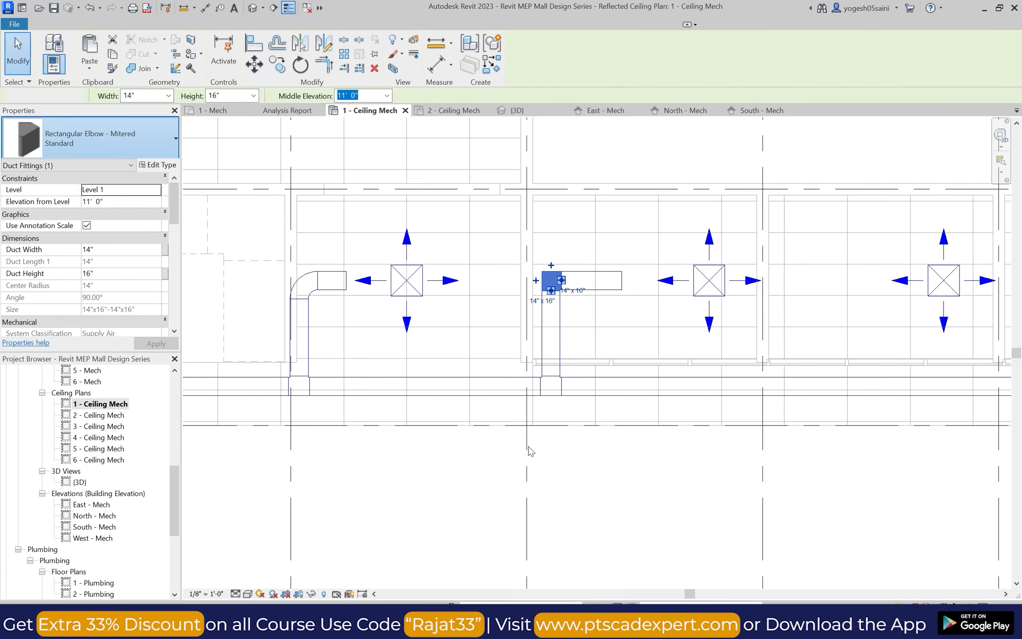
# Draw a 14" x 16" branch about 6'-2" up from the main duct just right of grid 5, then right, ending short of the diffuser.
pyautogui.click(589, 457)
pyautogui.scroll(-4, 592, 457)
pyautogui.scroll(3, 769, 387)
pyautogui.click(47, 55)
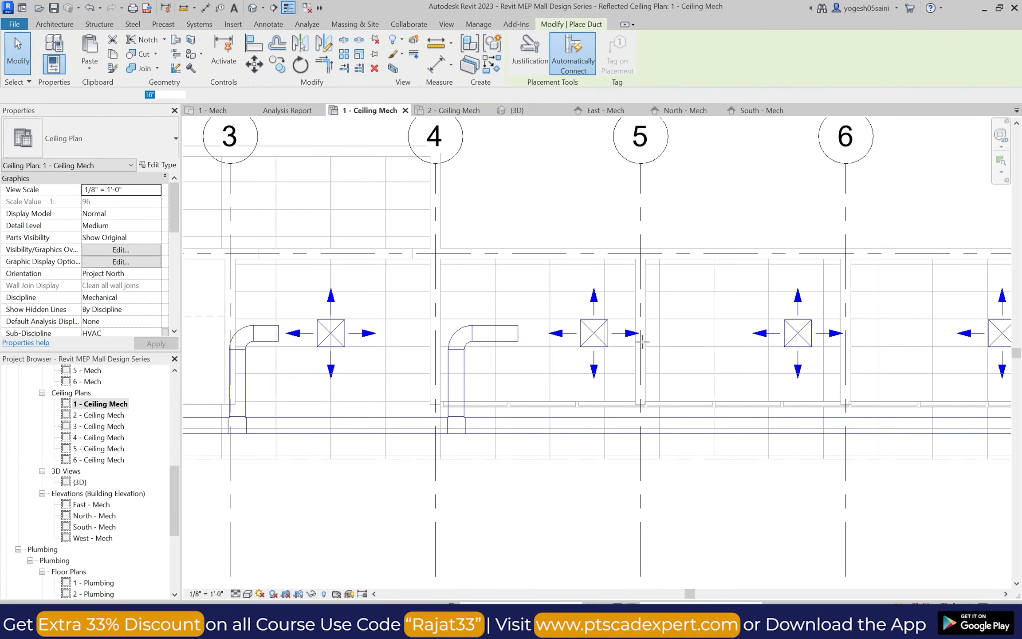
pyautogui.click(662, 419)
pyautogui.click(662, 332)
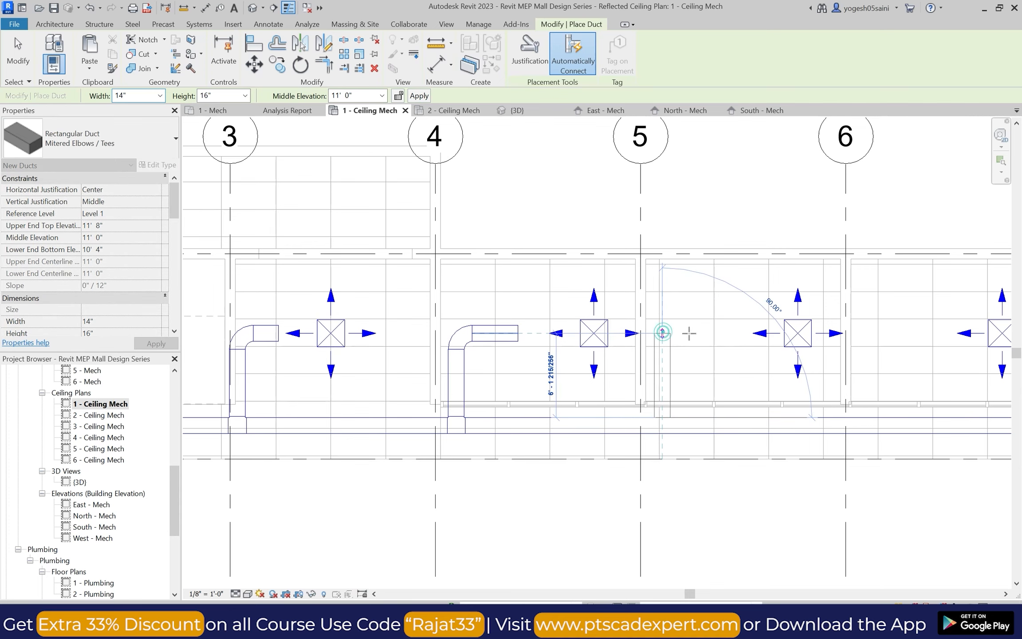
pyautogui.click(735, 334)
pyautogui.press('Escape')
pyautogui.press('Escape')
# Change the mitered elbow in the branch beside grid 5 to the Rectangular Elbow - Radius 1 W type.
pyautogui.click(661, 333)
pyautogui.click(80, 138)
pyautogui.click(62, 324)
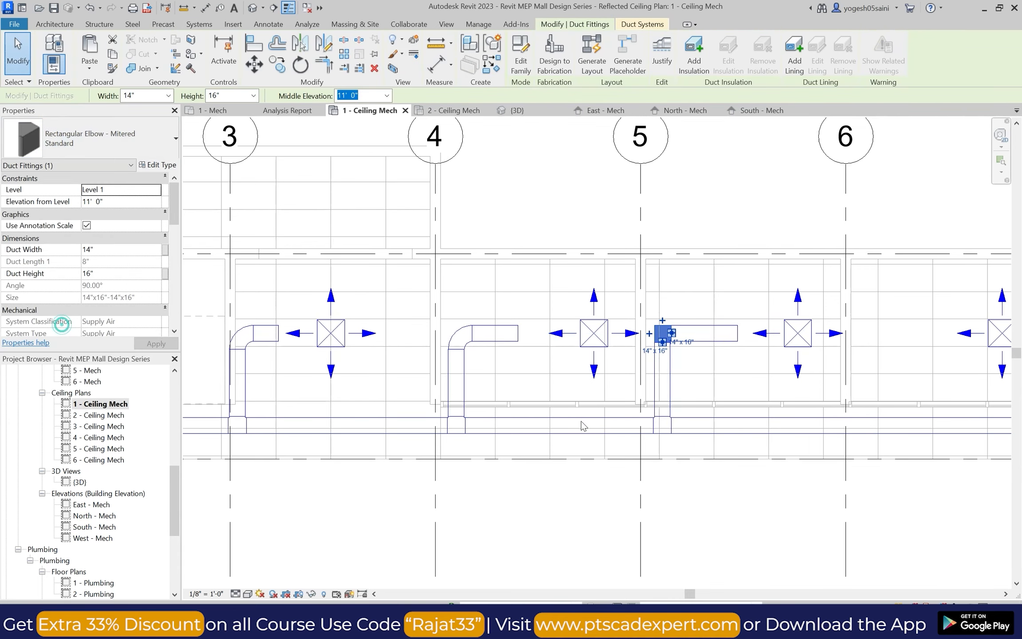
pyautogui.click(725, 500)
# Draw a 14" x 16" branch about 6'-9" up from the main duct just right of grid 6, then right, ending short of the diffuser.
pyautogui.scroll(-5, 725, 500)
pyautogui.scroll(6, 905, 444)
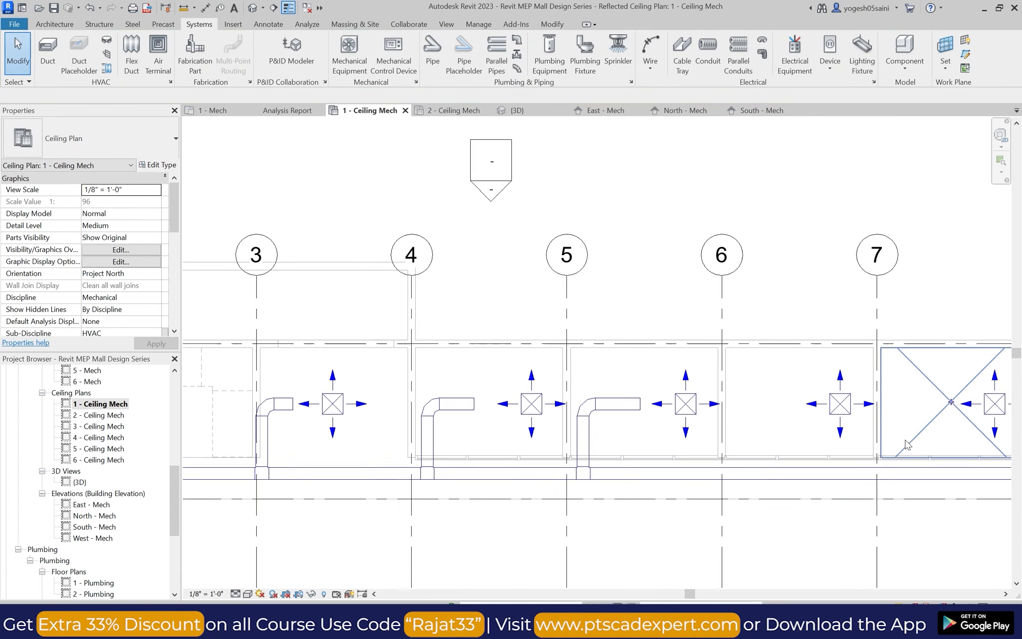
pyautogui.click(49, 58)
pyautogui.click(653, 488)
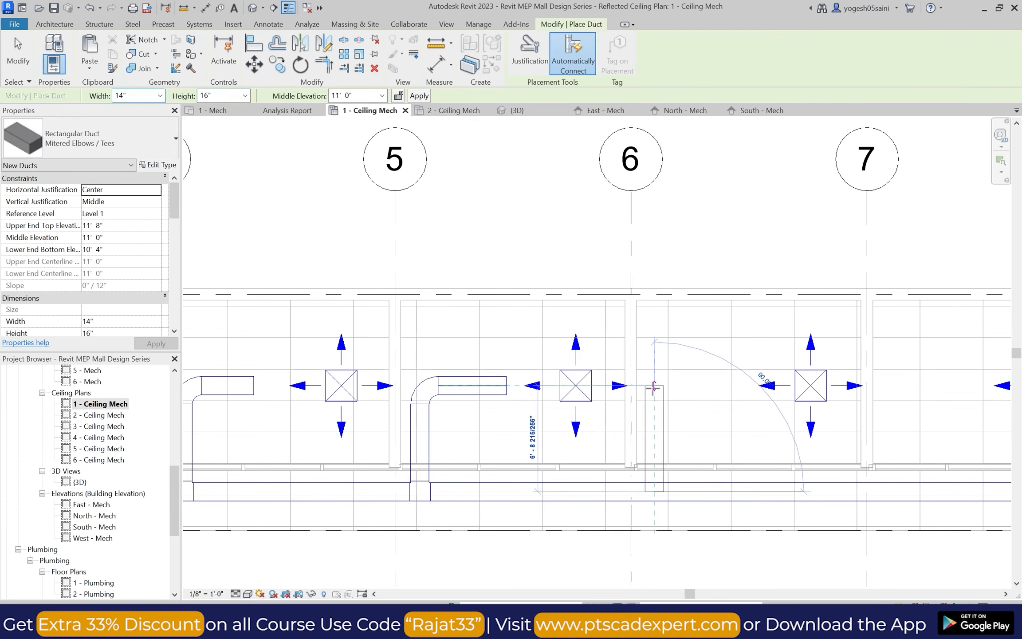
pyautogui.click(653, 381)
pyautogui.click(734, 385)
pyautogui.press('Escape')
pyautogui.press('Escape')
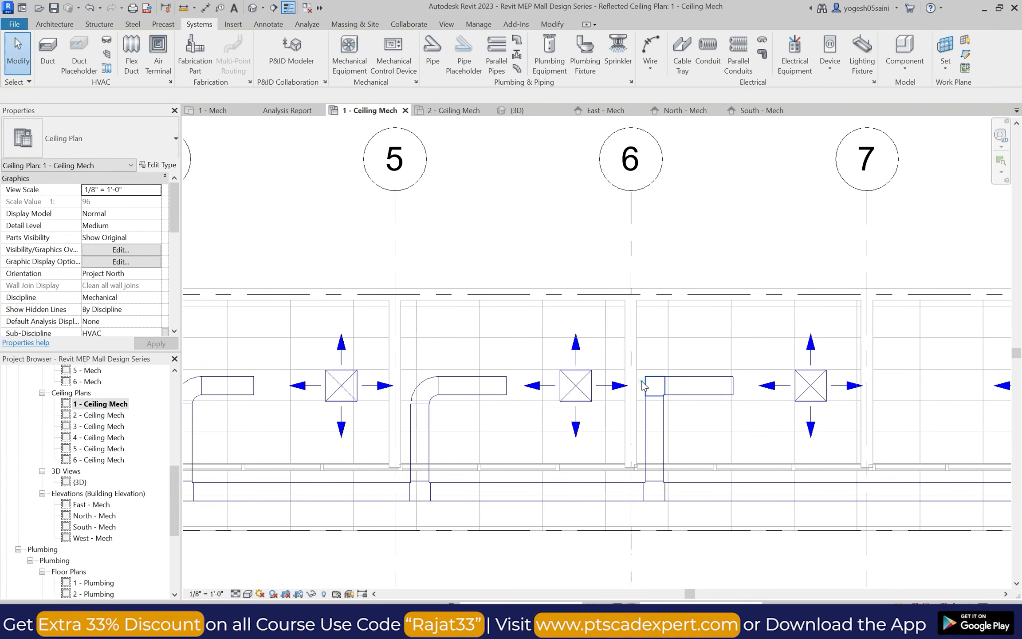
# Shorten the horizontal branch runs beside grid 5 to 3'-6" and grid 4 to 3'-0", and shorten the run beside grid 6 as well.
pyautogui.click(654, 385)
pyautogui.click(489, 388)
pyautogui.moveTo(507, 385); pyautogui.dragTo(475, 386)
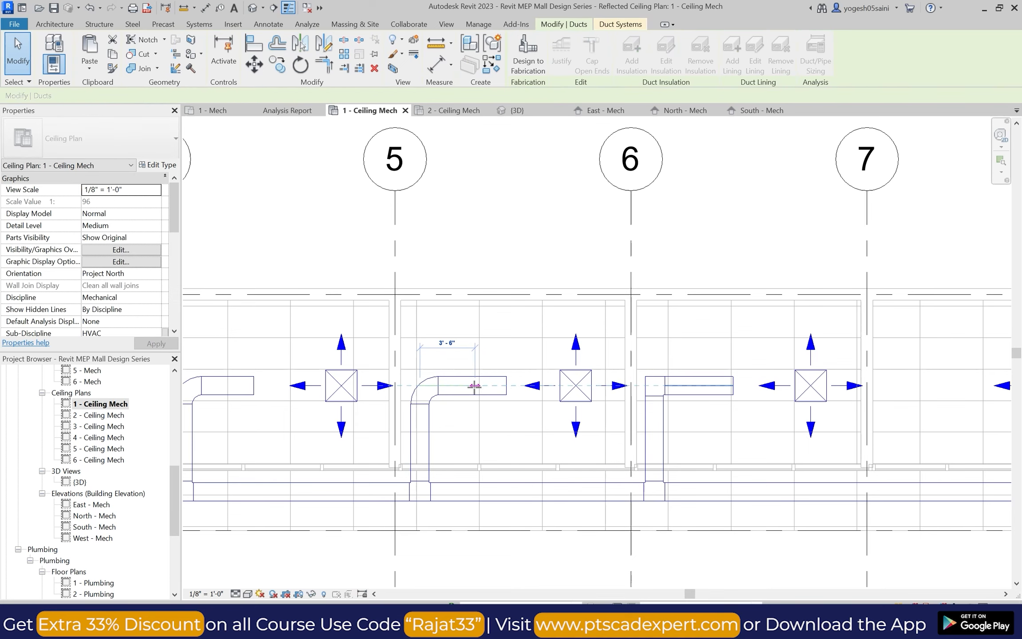
pyautogui.click(497, 283)
pyautogui.moveTo(253, 385); pyautogui.dragTo(230, 385)
pyautogui.press('Escape')
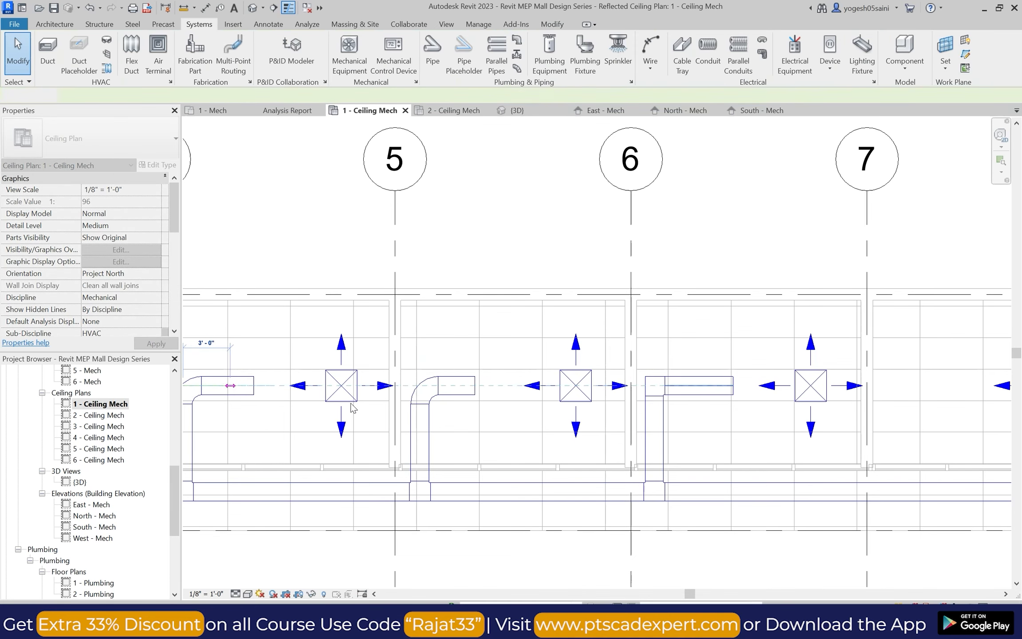
pyautogui.click(728, 383)
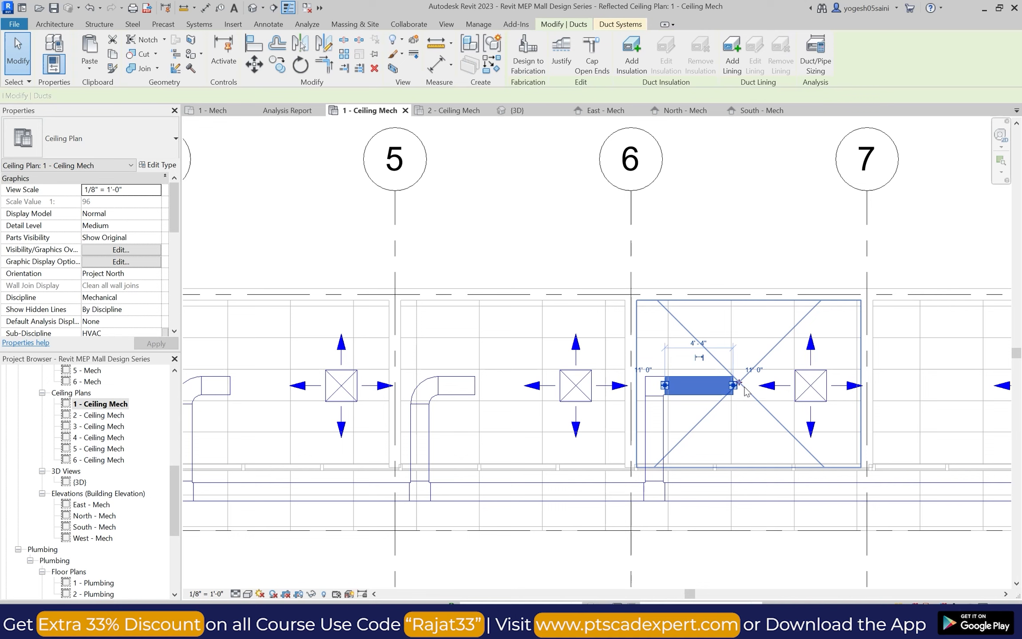
pyautogui.moveTo(733, 385); pyautogui.dragTo(694, 385)
pyautogui.press('Escape')
# Change the mitered elbow in the branch beside grid 6 to the Rectangular Elbow - Radius 1 W type.
pyautogui.click(652, 385)
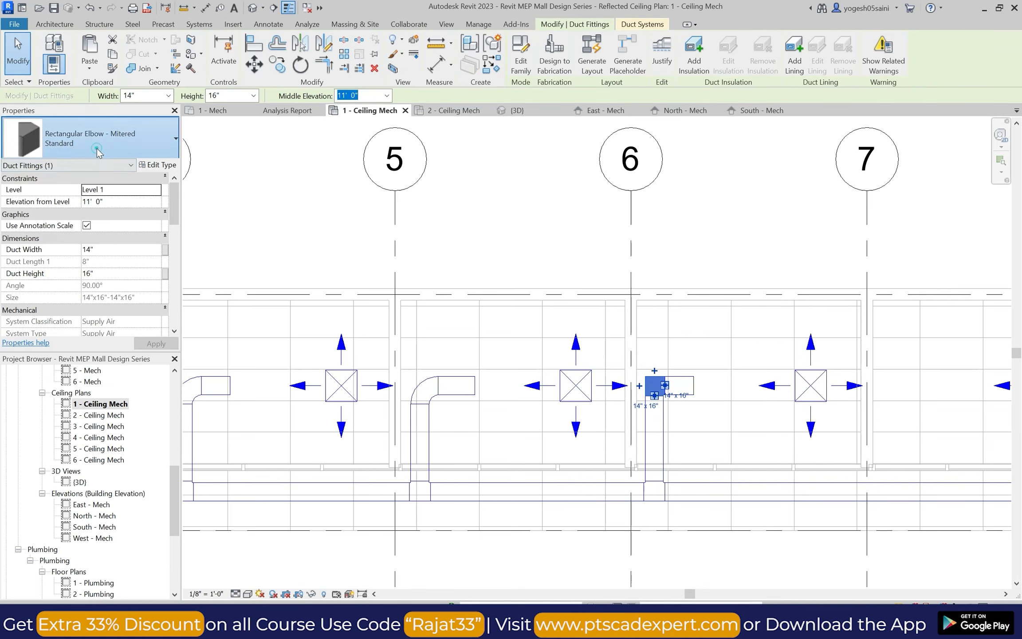
pyautogui.click(89, 138)
pyautogui.click(75, 321)
pyautogui.press('Escape')
# Draw a 14" x 16" branch about 6'-9" up from the main duct just right of grid 7, then a short run right toward the diffuser.
pyautogui.scroll(-4, 606, 321)
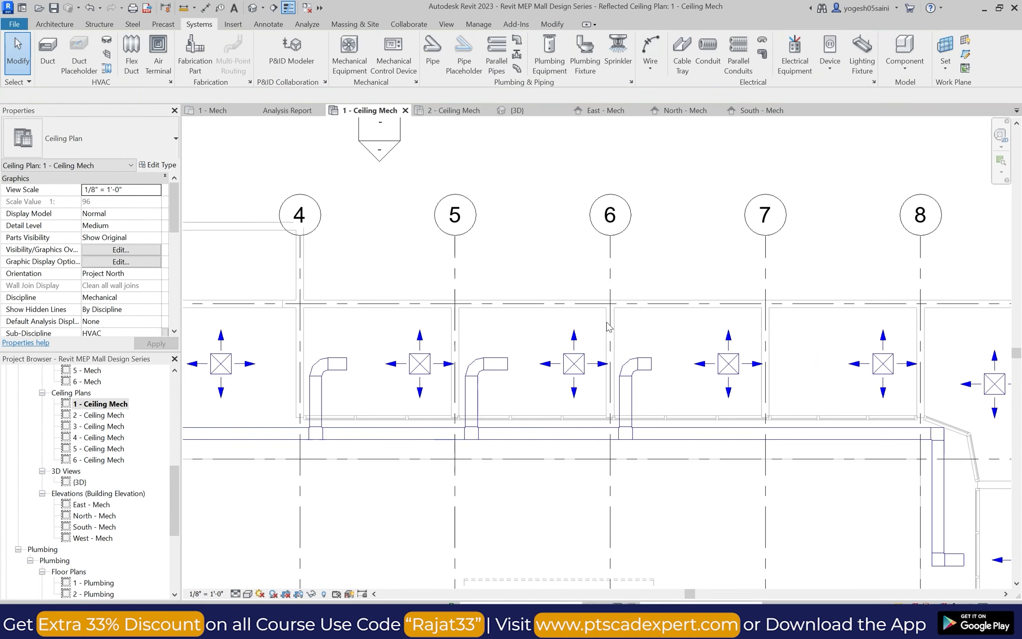
pyautogui.scroll(3, 863, 349)
pyautogui.scroll(1, 863, 349)
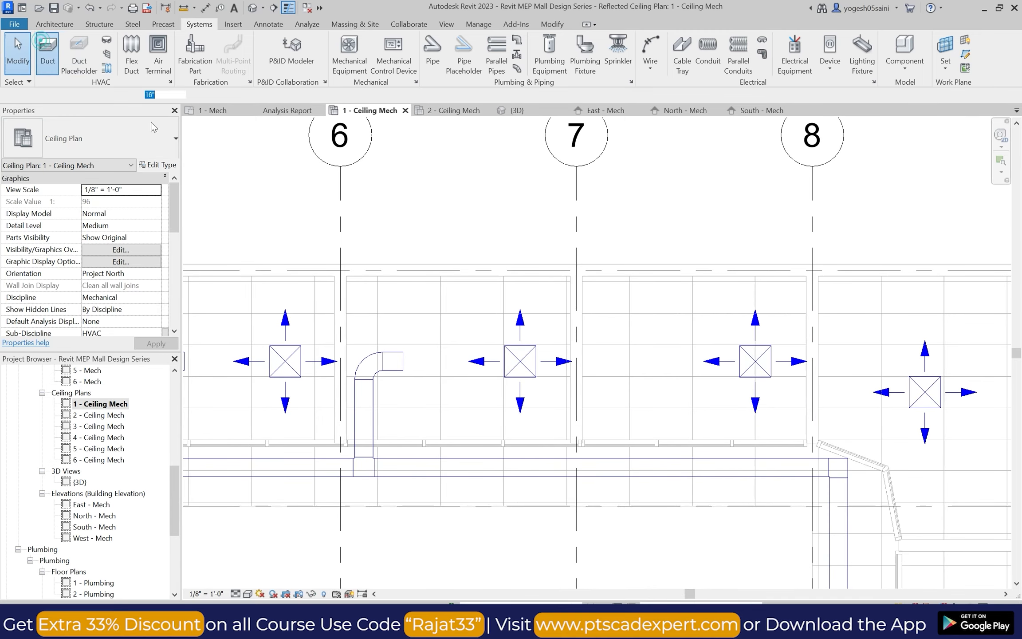
pyautogui.click(600, 466)
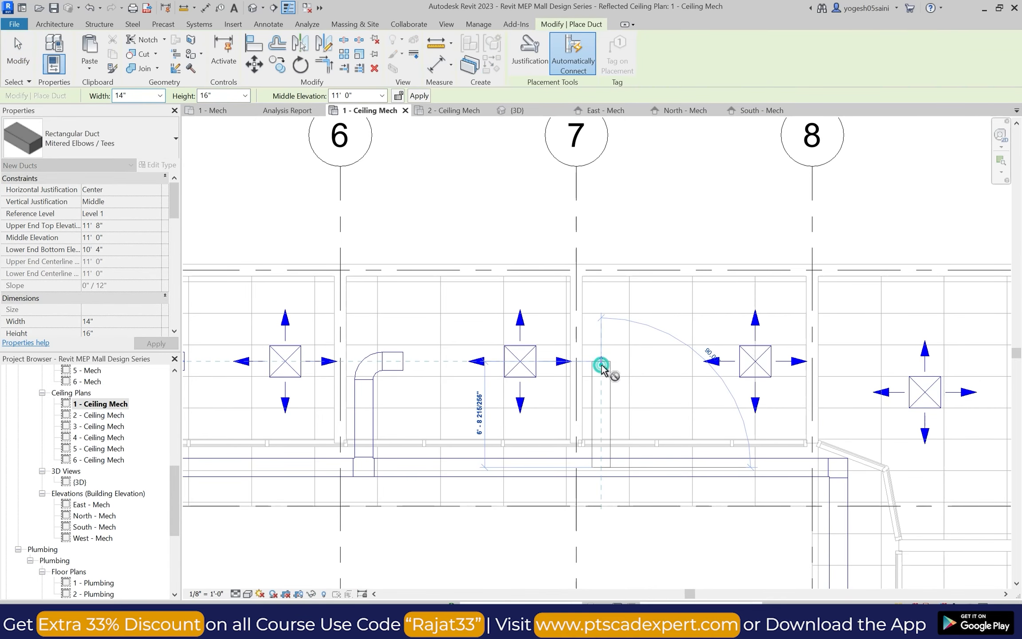
pyautogui.click(602, 364)
pyautogui.press('Escape')
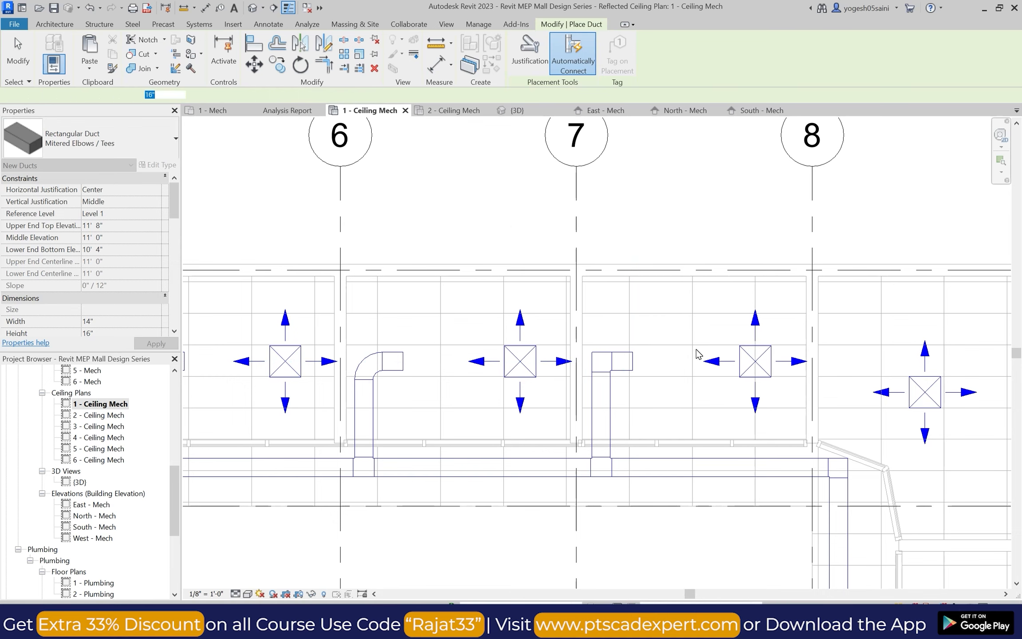
# Convert the main duct's corner elbow beside grid 8 into a tee that opens to the right.
pyautogui.scroll(-5, 700, 357)
pyautogui.scroll(7, 781, 419)
pyautogui.press('Escape')
pyautogui.click(761, 395)
pyautogui.press('Escape')
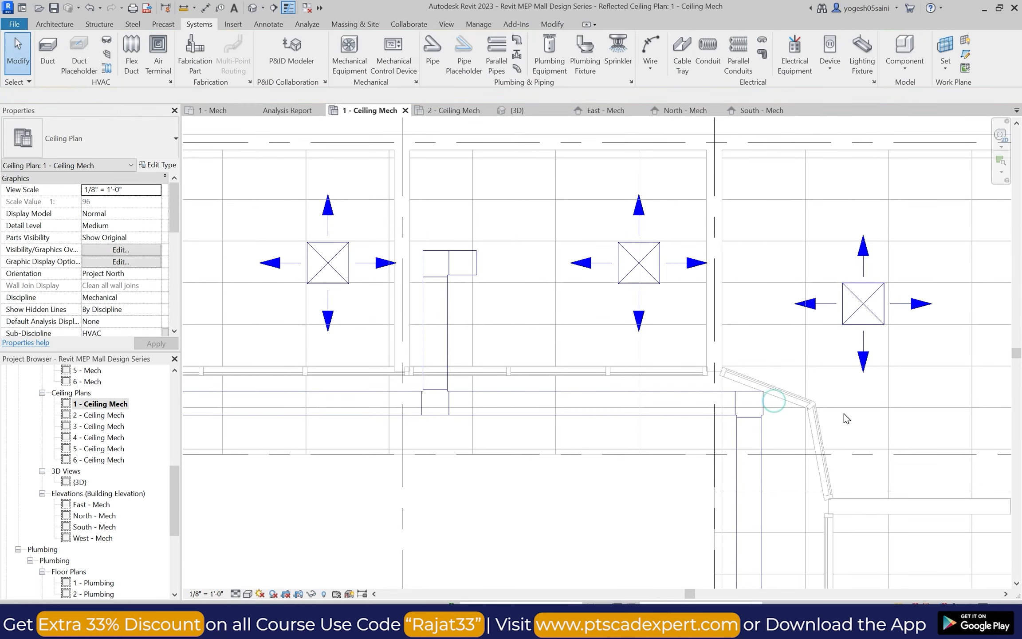
# Draw a 14" x 16" duct from the corner fitting 1'-0" right, down, right to the corner room diffuser's centerline, then up, ending short of it.
pyautogui.press('d')
pyautogui.press('t')
pyautogui.click(763, 399)
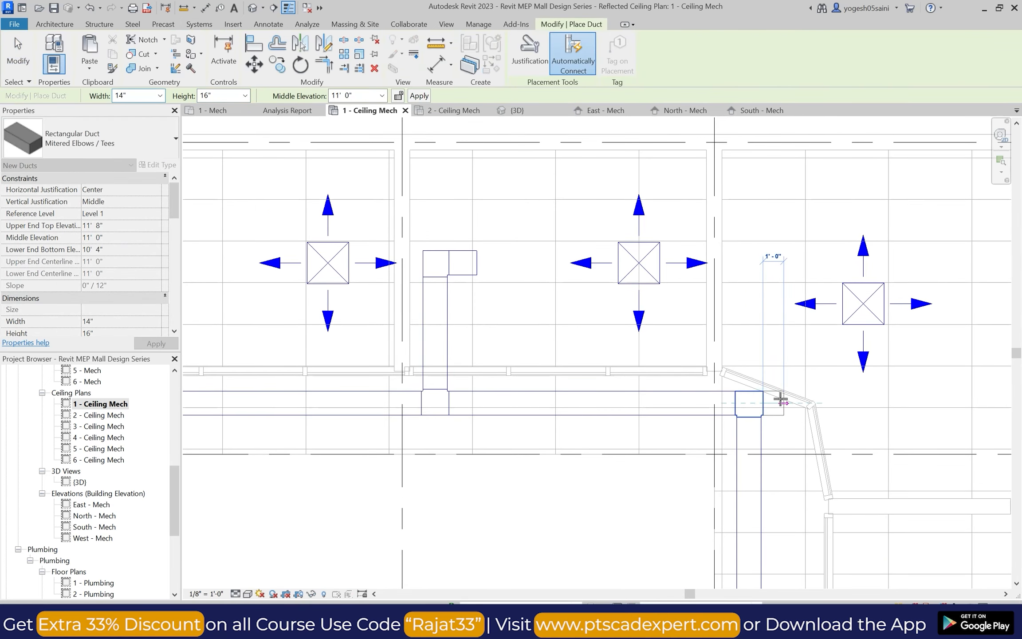
pyautogui.click(784, 403)
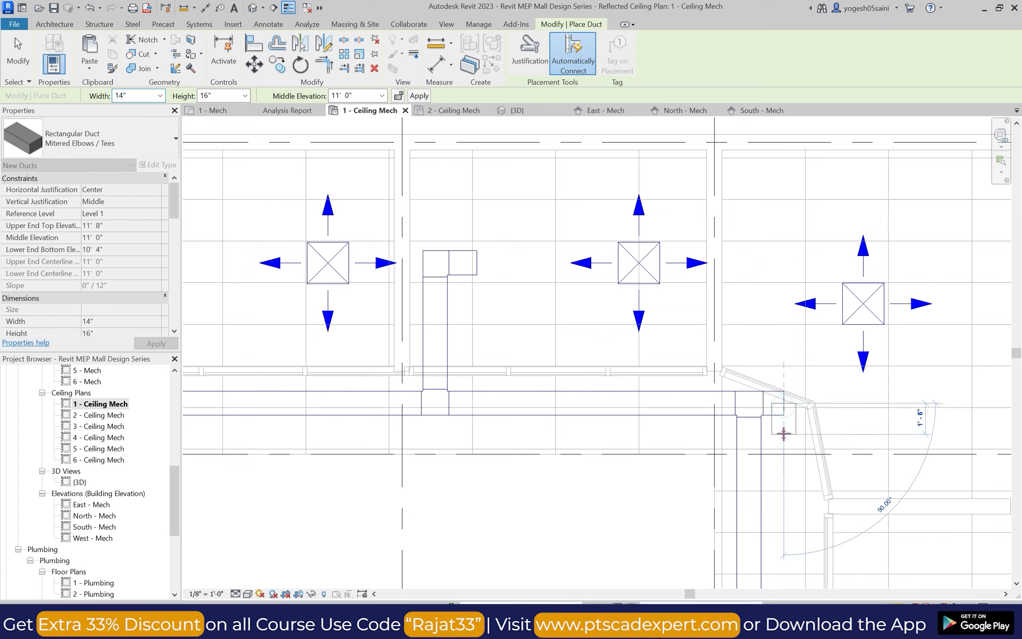
pyautogui.click(782, 464)
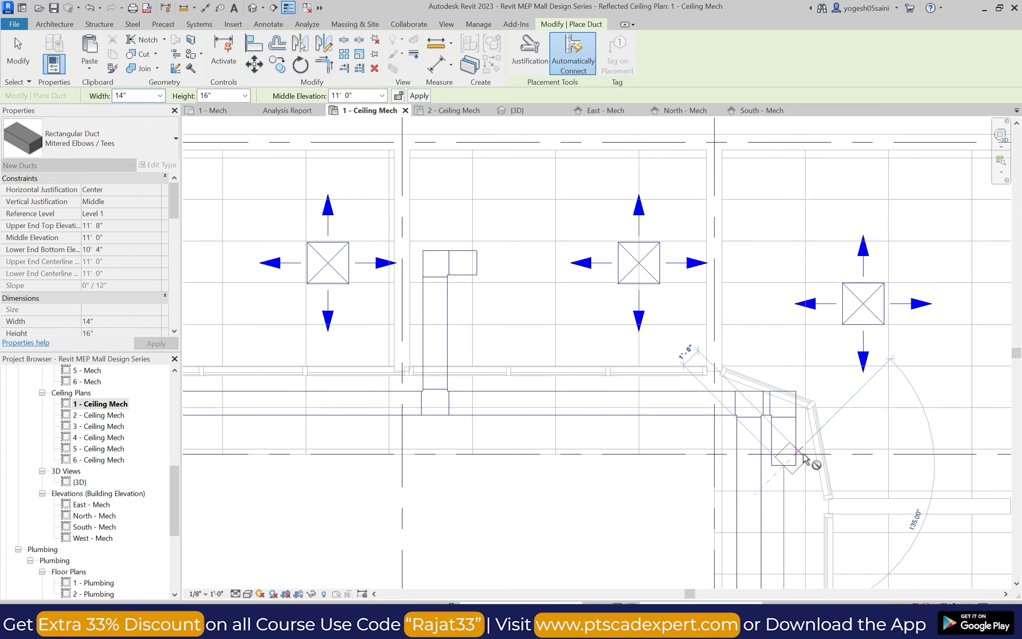
pyautogui.click(862, 464)
pyautogui.click(862, 423)
pyautogui.press('Escape')
pyautogui.press('Escape')
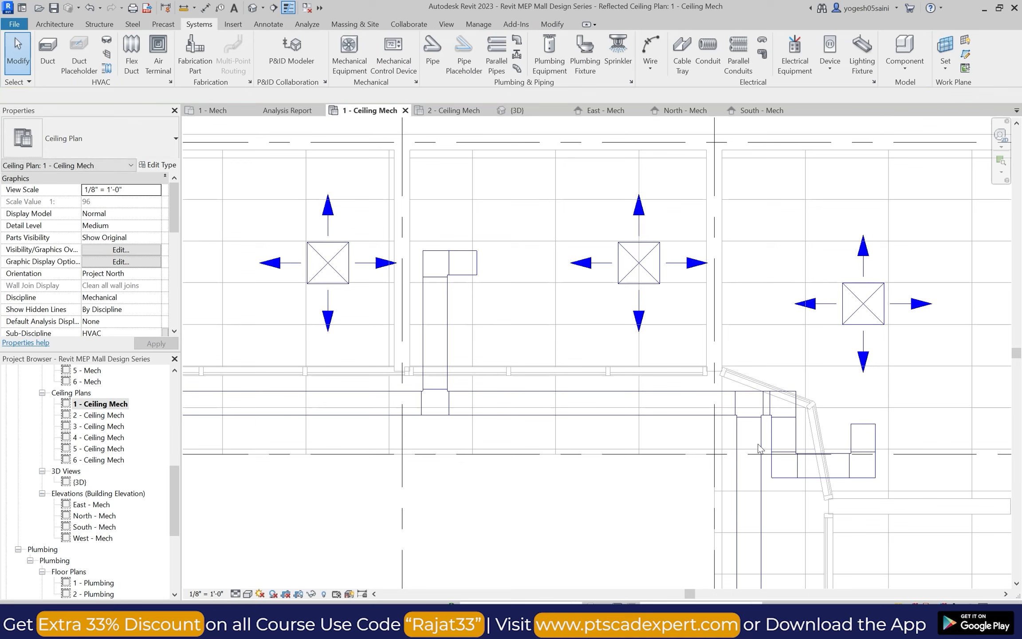
# Try to change the first elbow after the corner tee beside grid 8 to the Rectangular Elbow - Radius 1 W type.
pyautogui.click(818, 400)
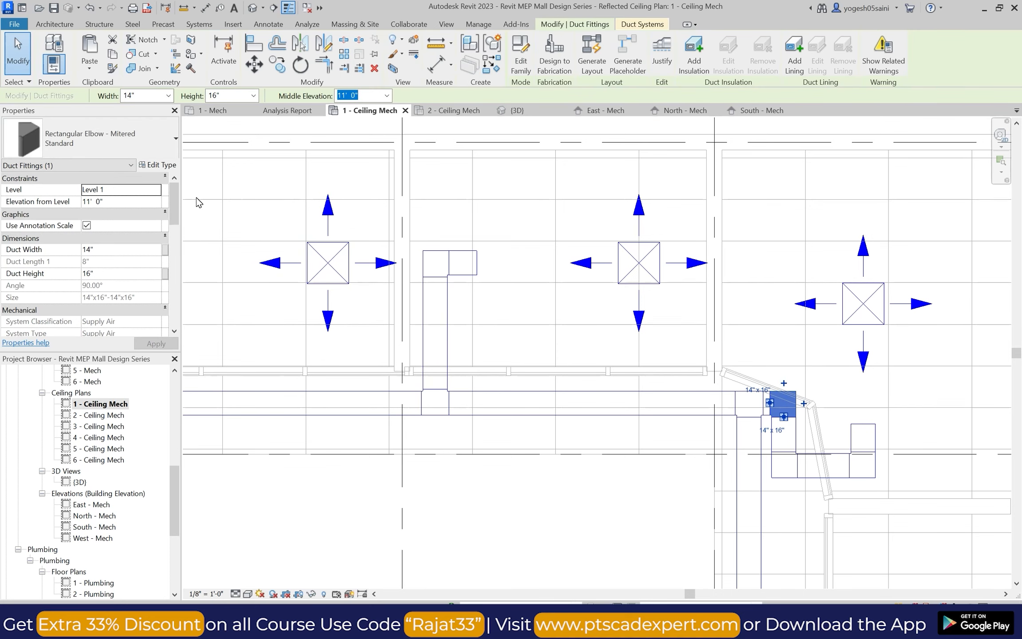
pyautogui.press('Escape')
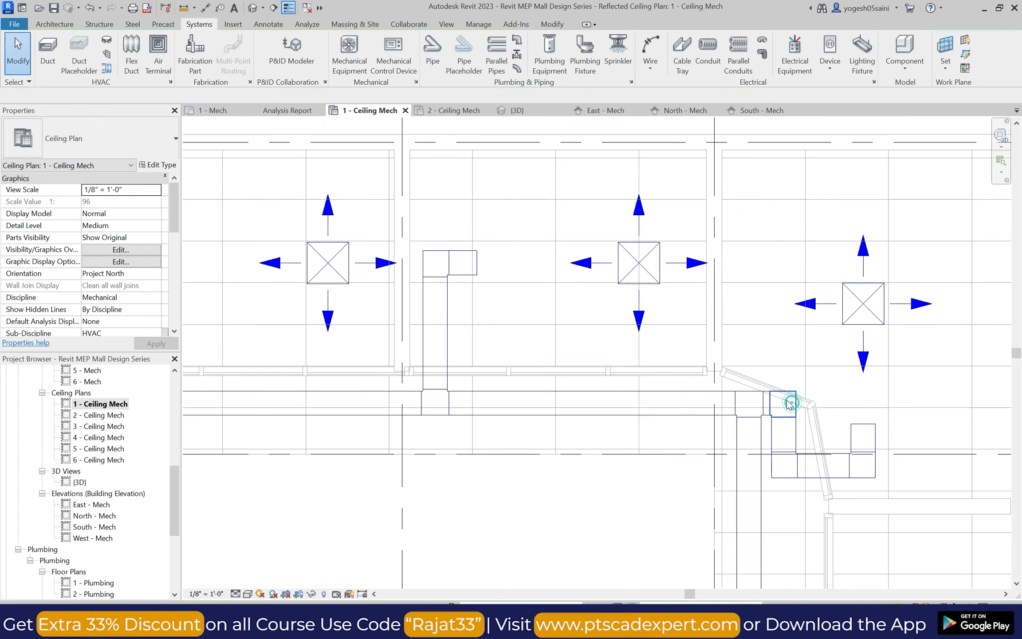
pyautogui.click(787, 400)
pyautogui.click(49, 153)
pyautogui.click(36, 323)
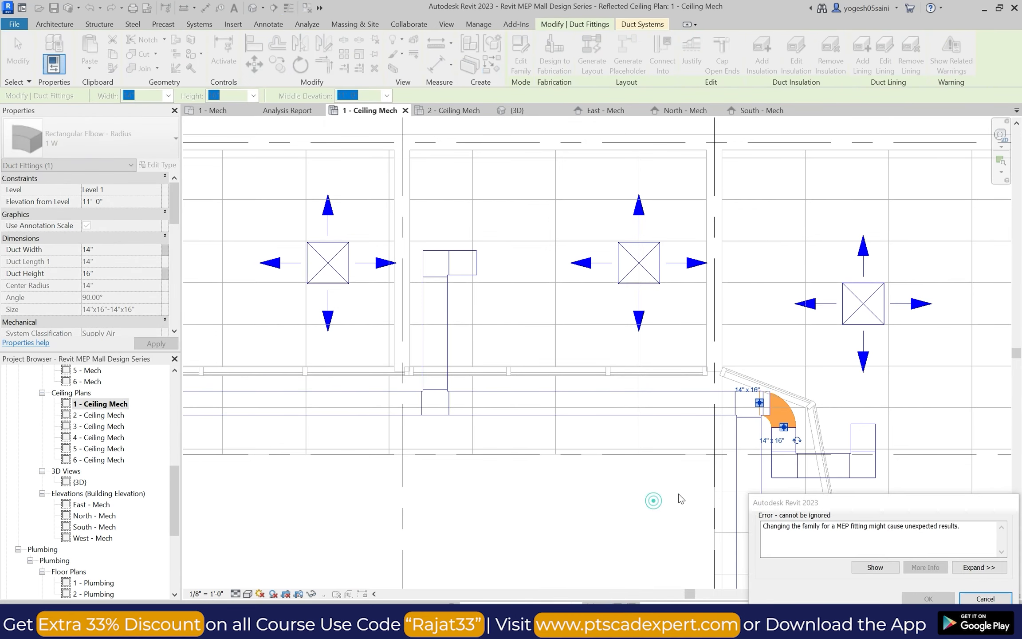
pyautogui.click(985, 598)
# Change the two lower mitered elbows in the corner room's branch to the Rectangular Elbow - Radius 1 W type.
pyautogui.click(783, 465)
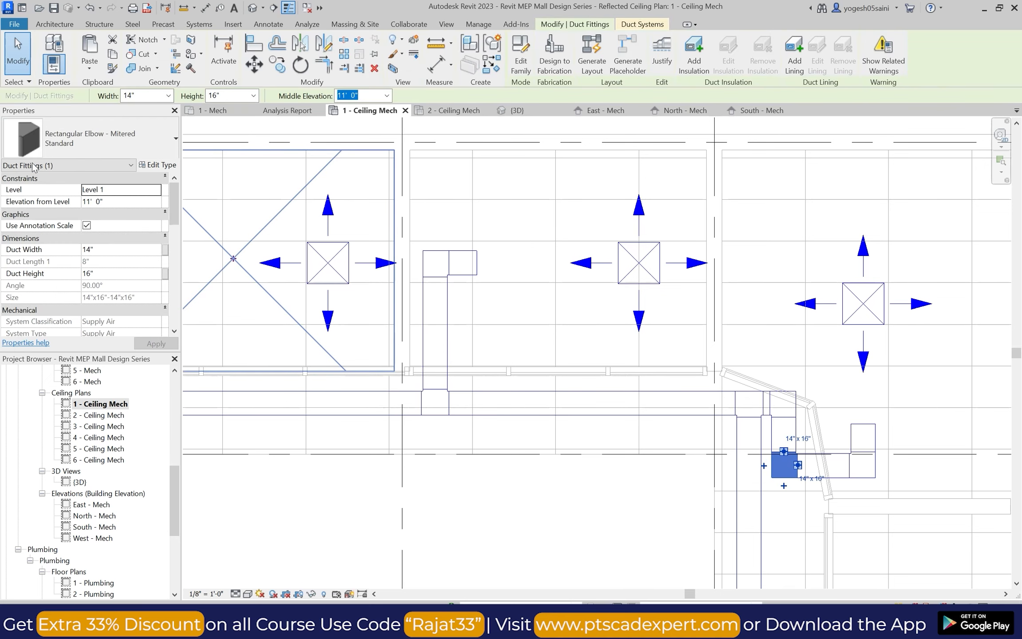
pyautogui.click(89, 137)
pyautogui.click(33, 327)
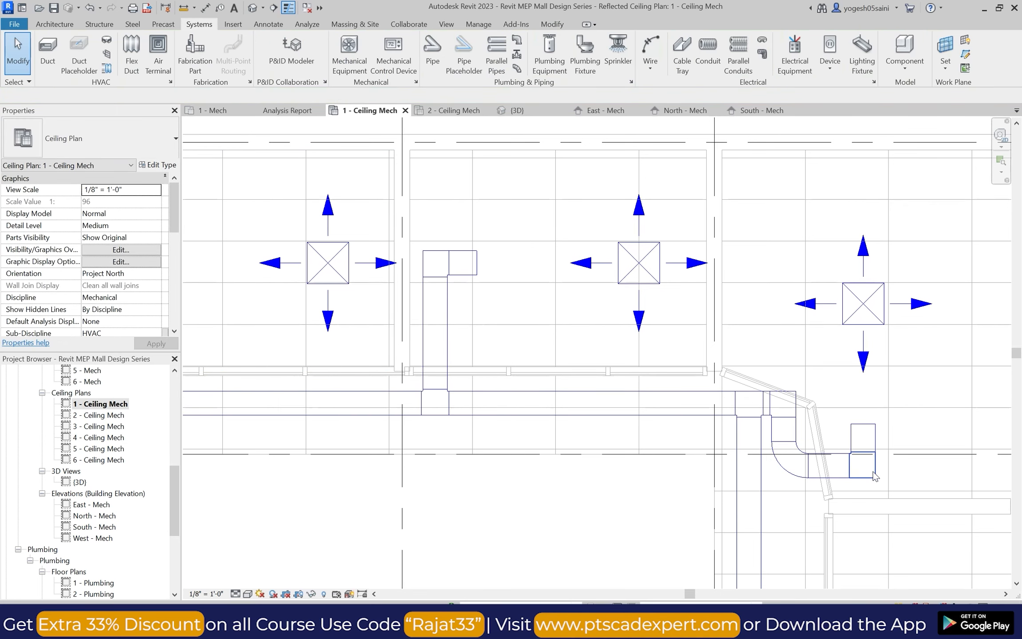
pyautogui.click(100, 156)
pyautogui.click(65, 327)
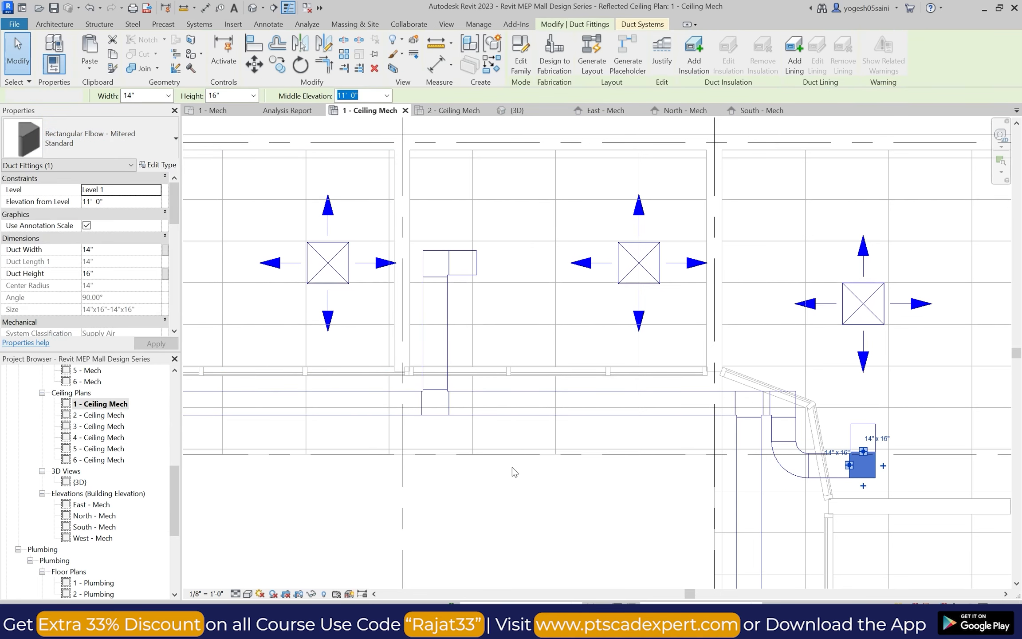
pyautogui.click(554, 485)
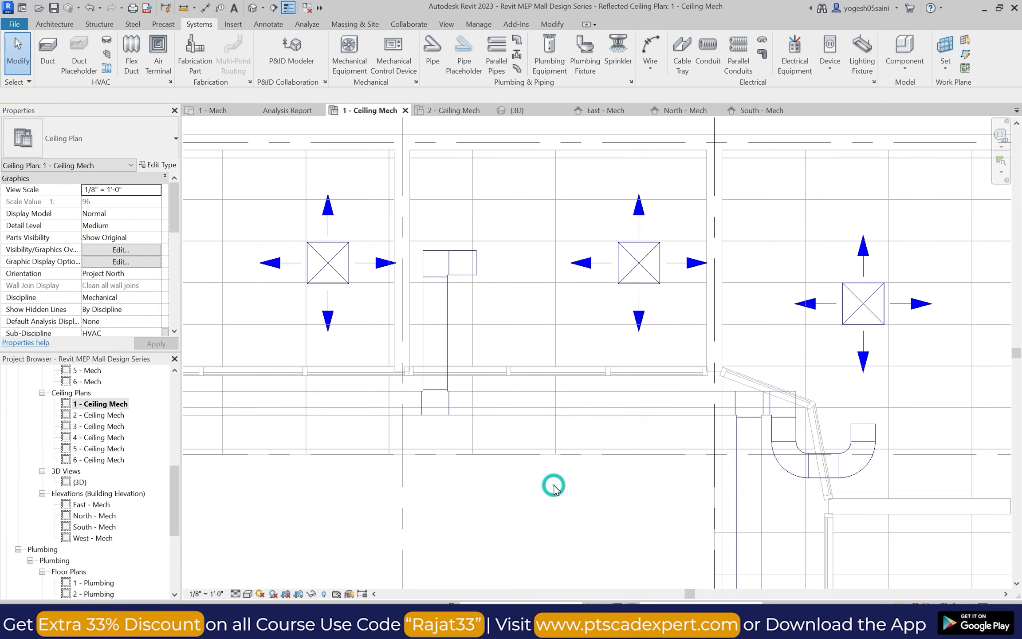
# Change the mitered elbow in the branch beside grid 7 to the Rectangular Elbow - Radius 1 W type.
pyautogui.click(435, 251)
pyautogui.click(91, 138)
pyautogui.click(71, 331)
pyautogui.click(553, 506)
pyautogui.click(423, 258)
pyautogui.click(91, 138)
pyautogui.click(71, 326)
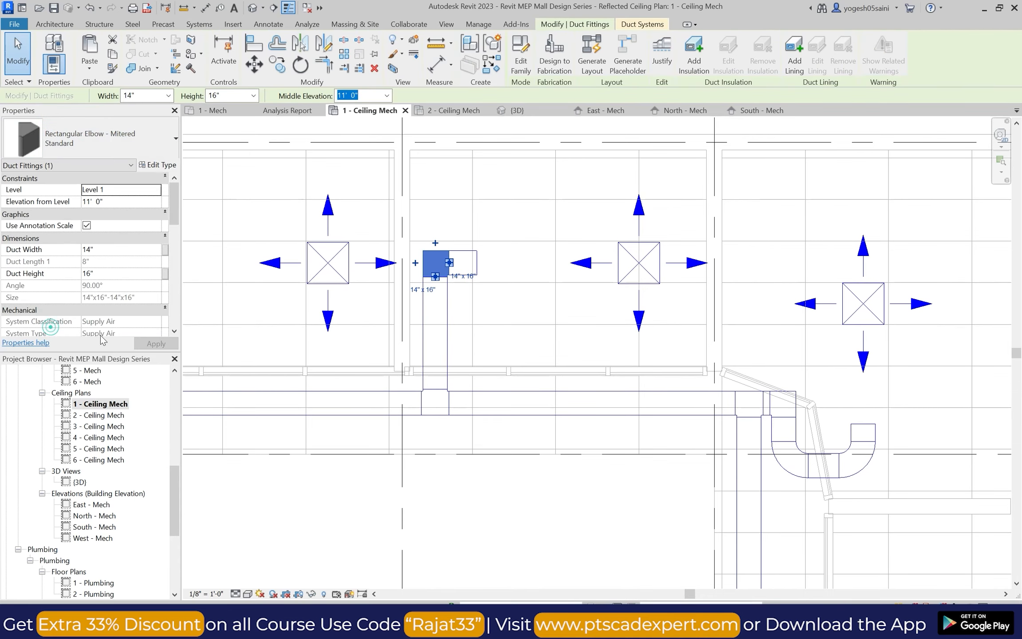
pyautogui.click(565, 505)
# Connect the branch ends beside grids 3 and 4 to their room diffusers with 12" Flex Duct Round.
pyautogui.scroll(-6, 513, 442)
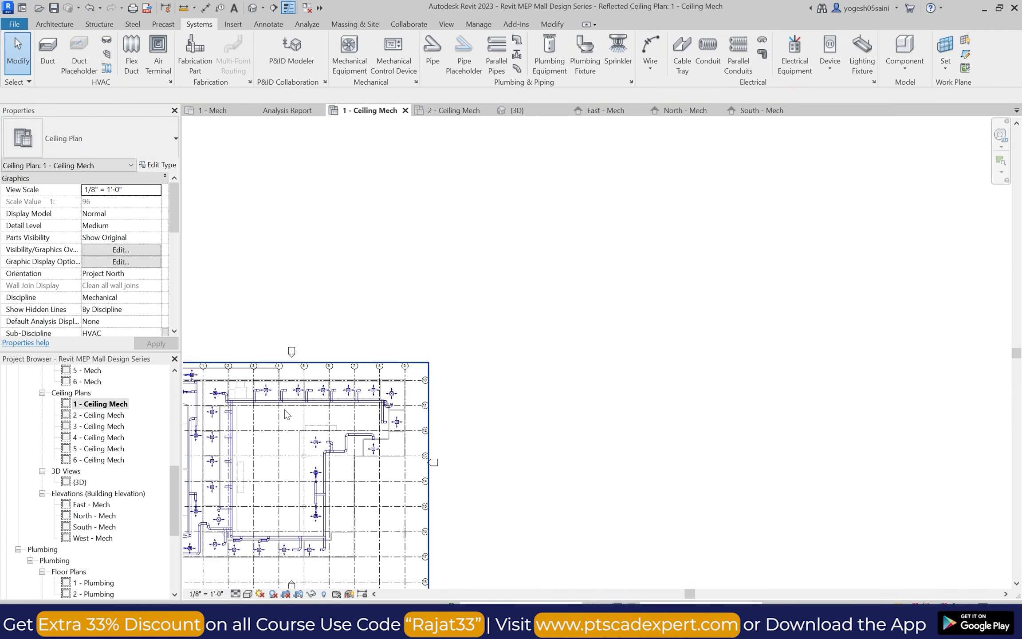
pyautogui.scroll(3, 302, 395)
pyautogui.scroll(2, 319, 381)
pyautogui.click(131, 48)
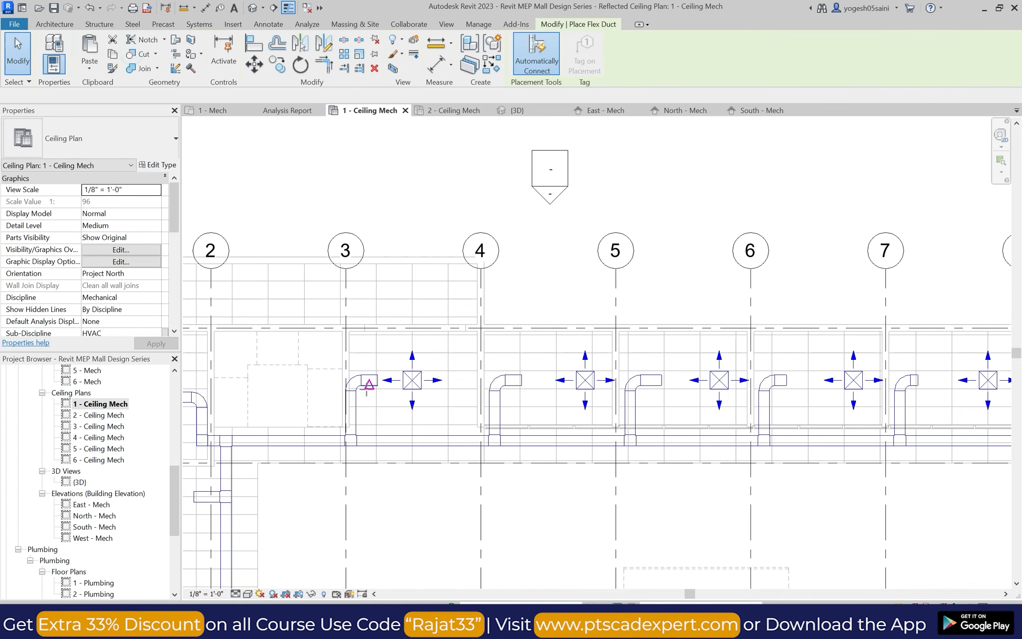
pyautogui.scroll(2, 390, 388)
pyautogui.click(358, 368)
pyautogui.click(428, 367)
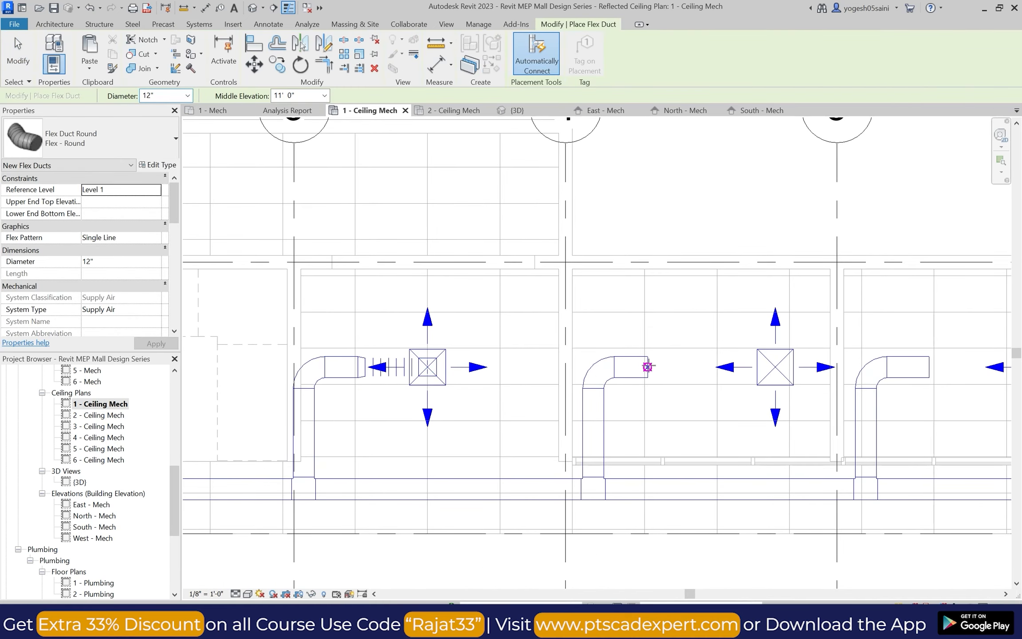
pyautogui.click(648, 367)
pyautogui.click(775, 366)
# Connect the branch ends beside grids 5 and 6 to their room diffusers with 12" Flex Duct Round.
pyautogui.scroll(-3, 775, 367)
pyautogui.scroll(3, 759, 330)
pyautogui.click(759, 330)
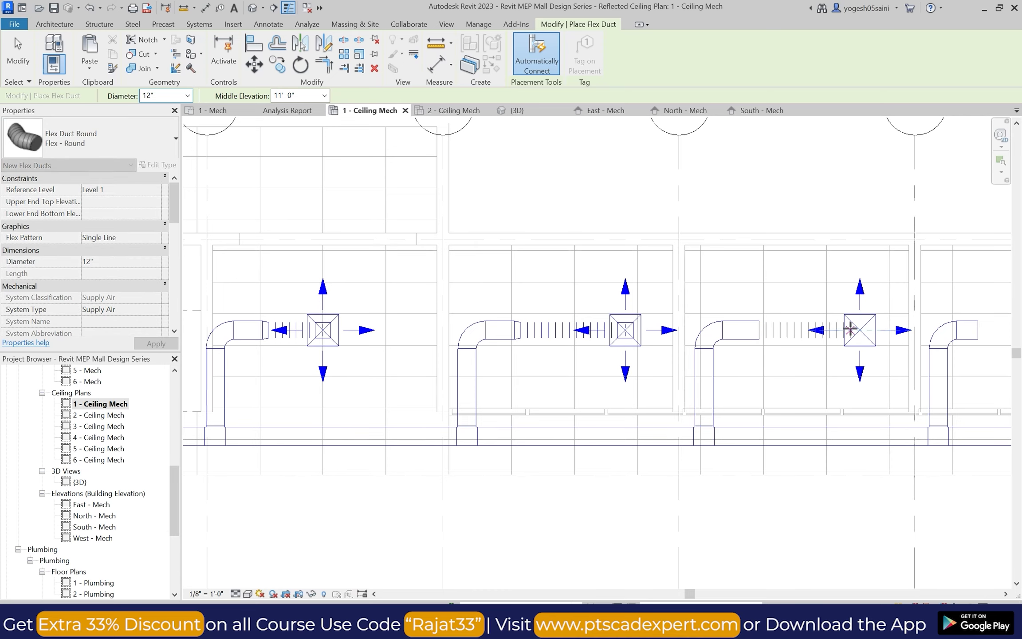
pyautogui.click(856, 329)
pyautogui.scroll(-3, 705, 342)
pyautogui.scroll(3, 883, 344)
pyautogui.click(737, 325)
pyautogui.click(853, 327)
pyautogui.scroll(-3, 709, 328)
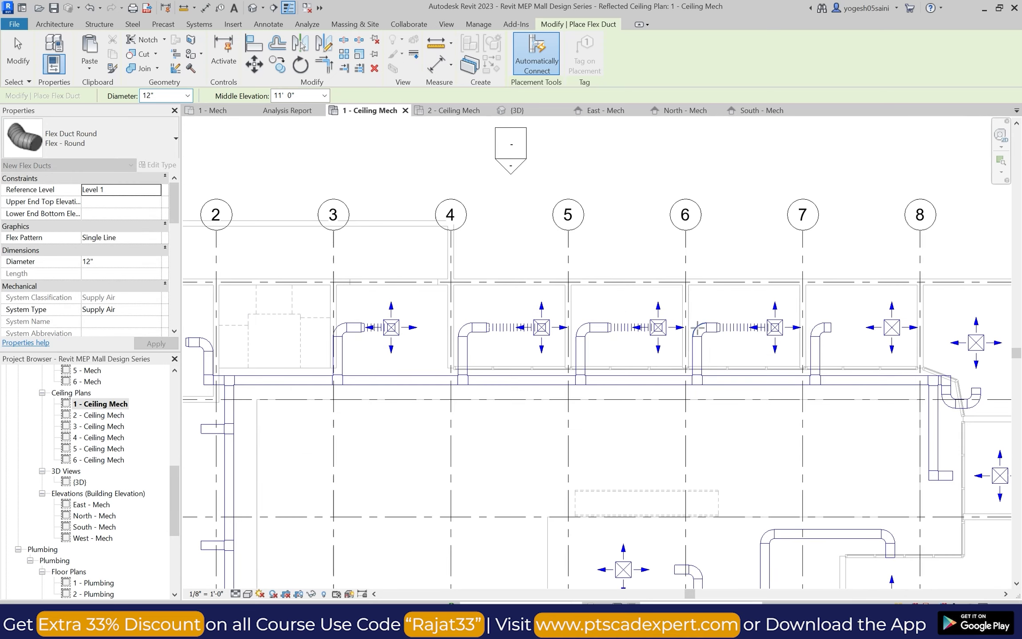
# Connect the branch end beside grid 7 to its room diffuser with 12" Flex Duct Round.
pyautogui.scroll(2, 840, 328)
pyautogui.scroll(-3, 849, 328)
pyautogui.scroll(2, 887, 328)
pyautogui.scroll(2, 886, 327)
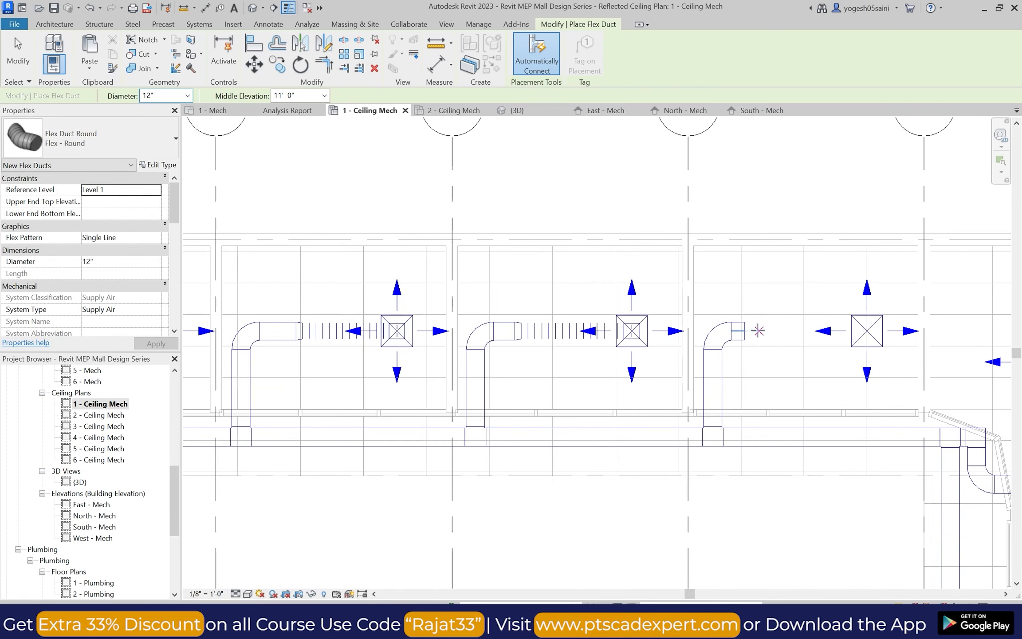
pyautogui.click(744, 330)
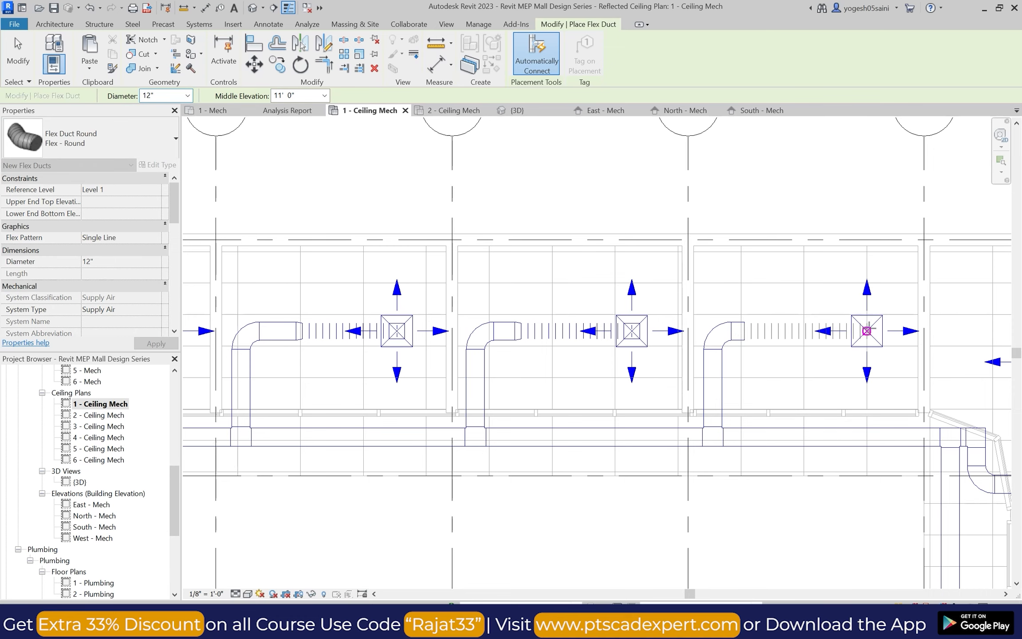
pyautogui.click(856, 331)
pyautogui.scroll(-2, 856, 337)
pyautogui.scroll(3, 845, 399)
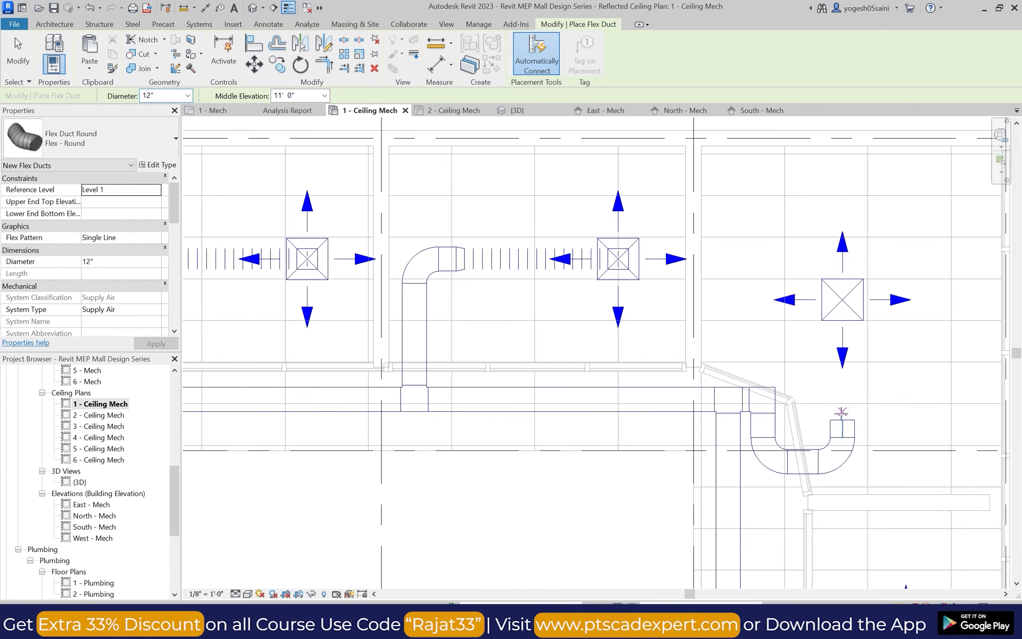
# Connect the branch ends on either side of grid 11, between grids 8 and 9, to their room diffusers with 12" Flex Duct Round.
pyautogui.click(841, 412)
pyautogui.click(842, 320)
pyautogui.scroll(-4, 736, 324)
pyautogui.scroll(3, 638, 330)
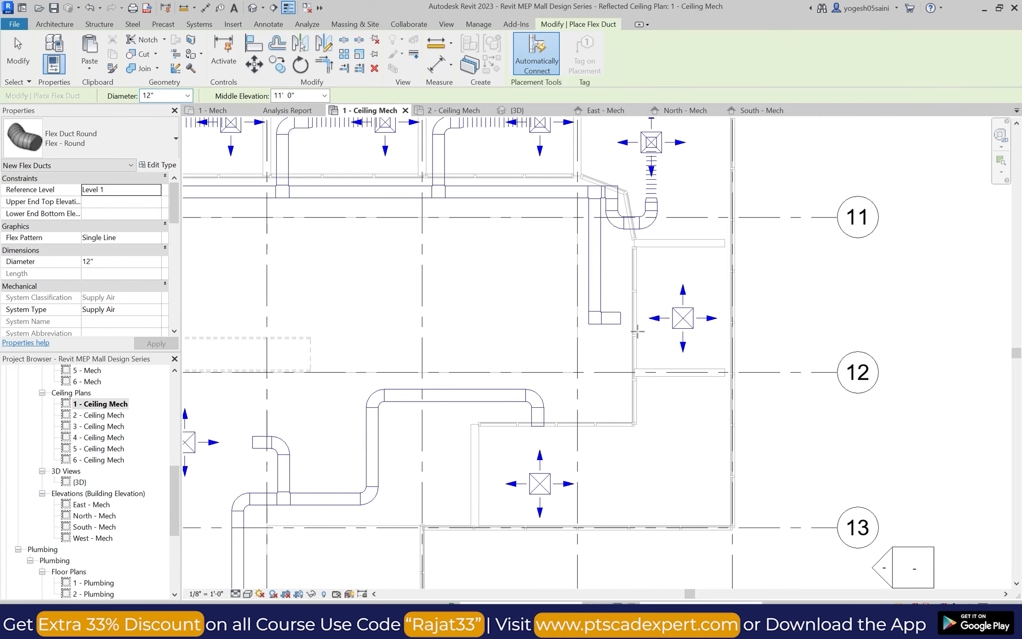
# Connect the two branch ends between grids 12 and 13 to their diffusers with 12" Flex Duct Round.
pyautogui.scroll(3, 499, 501)
pyautogui.click(537, 424)
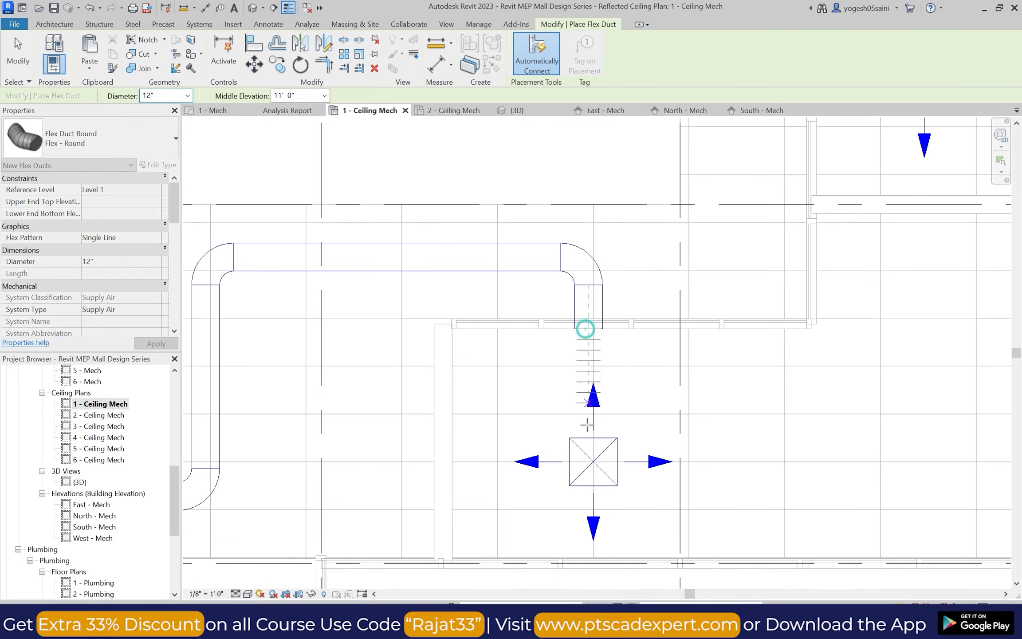
pyautogui.click(592, 453)
pyautogui.scroll(-4, 413, 426)
pyautogui.scroll(3, 299, 401)
pyautogui.click(310, 409)
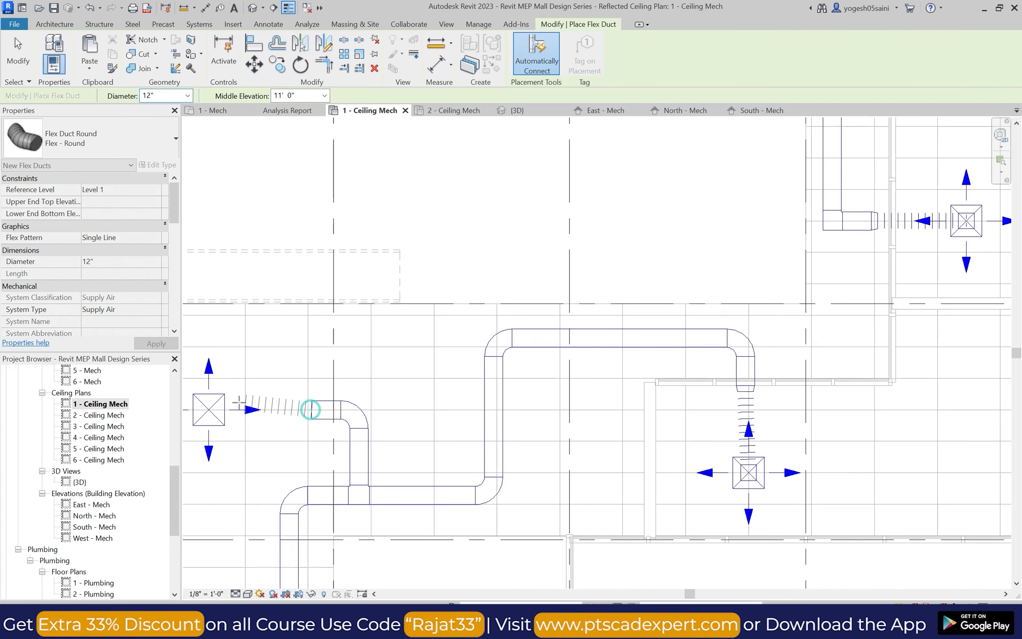
pyautogui.click(208, 409)
# Connect the two branches off the west main duct, between grids 14 and 16, to their diffusers with 12" Flex Duct Round.
pyautogui.scroll(-5, 208, 409)
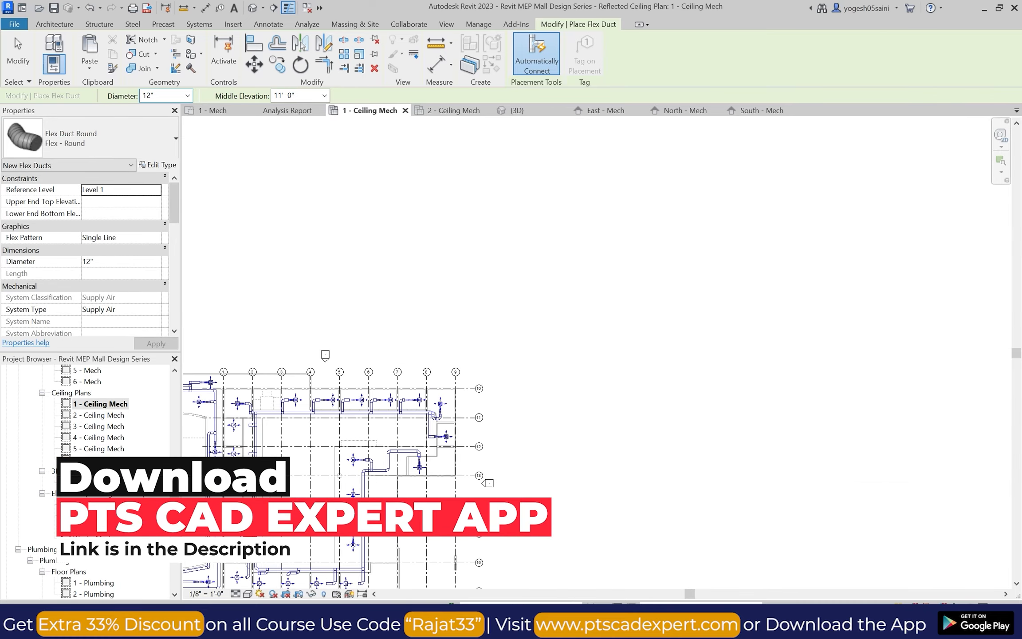
pyautogui.scroll(4, 341, 482)
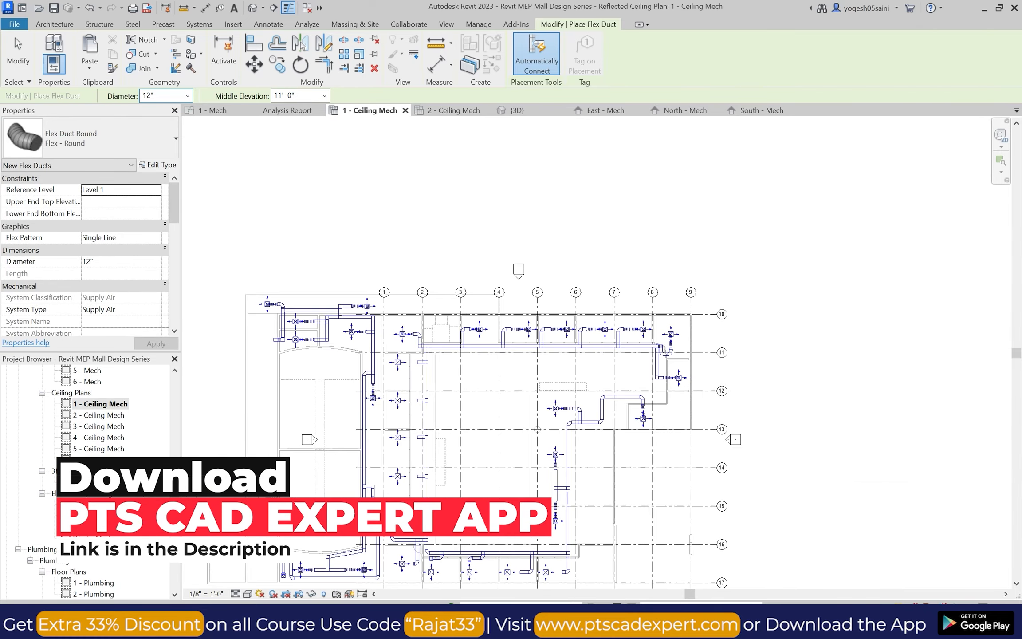
pyautogui.scroll(2, 464, 521)
pyautogui.scroll(1, 444, 552)
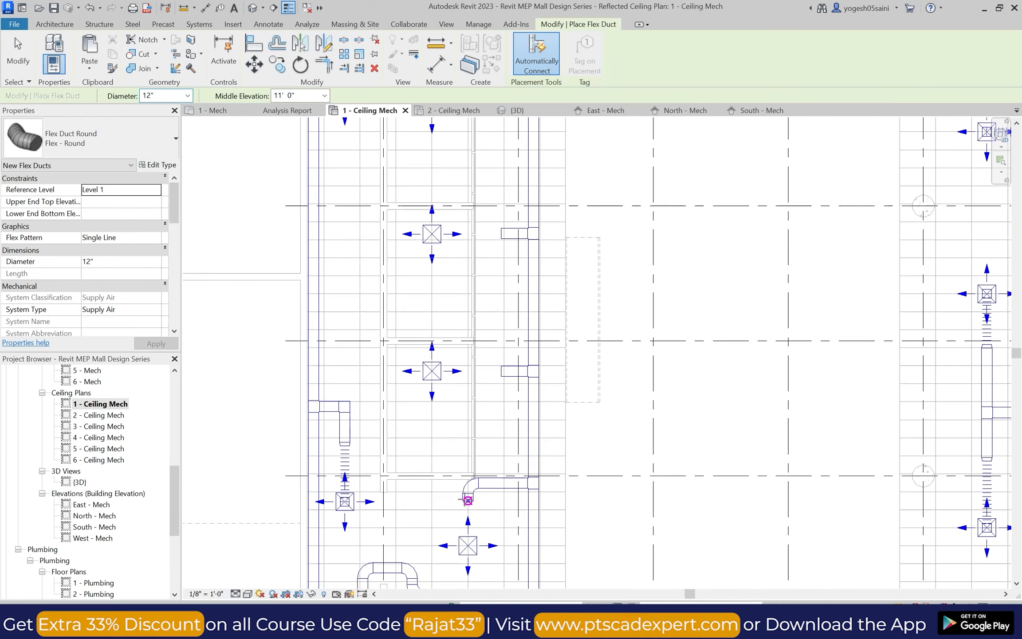
pyautogui.click(463, 510)
pyautogui.scroll(3, 437, 396)
pyautogui.click(534, 359)
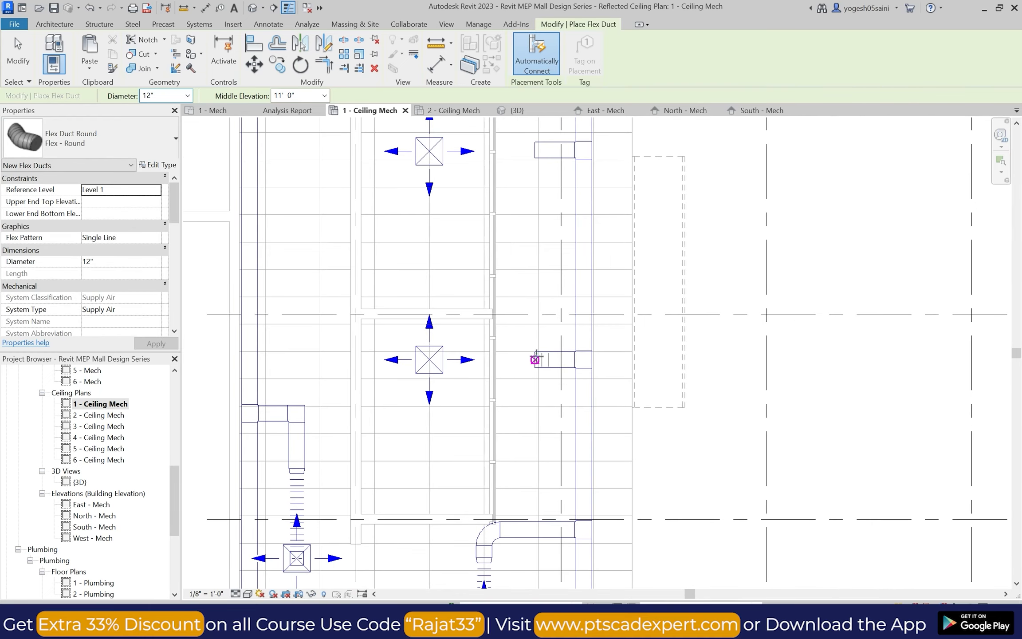
pyautogui.click(429, 359)
pyautogui.scroll(-4, 466, 282)
pyautogui.scroll(-2, 506, 289)
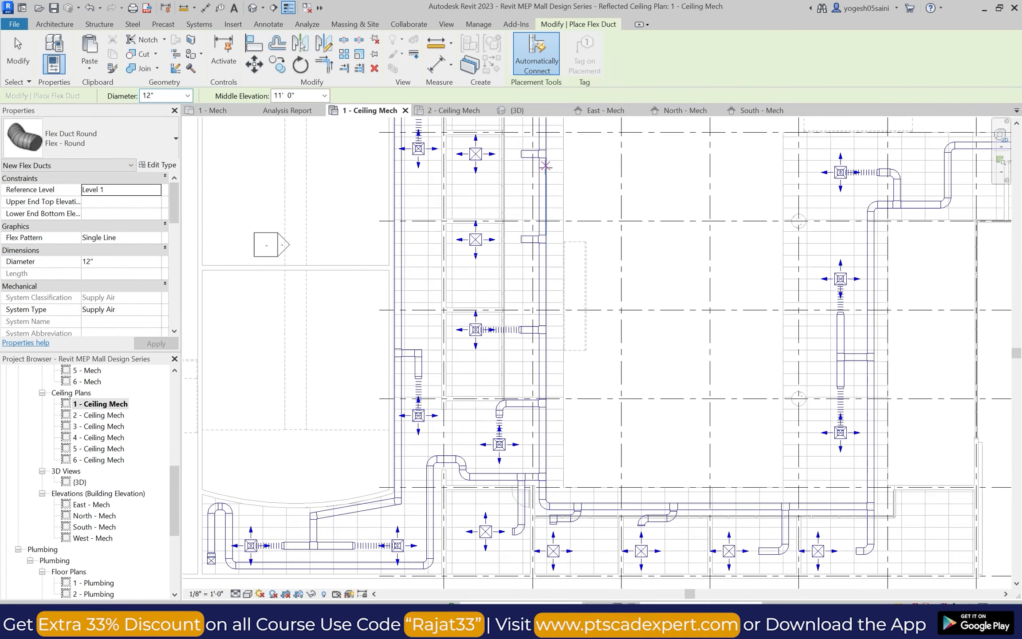
# Connect the two straight west branches between grids 12 and 14 to their room diffusers with 12" Flex Duct Round.
pyautogui.scroll(1, 515, 216)
pyautogui.scroll(4, 514, 216)
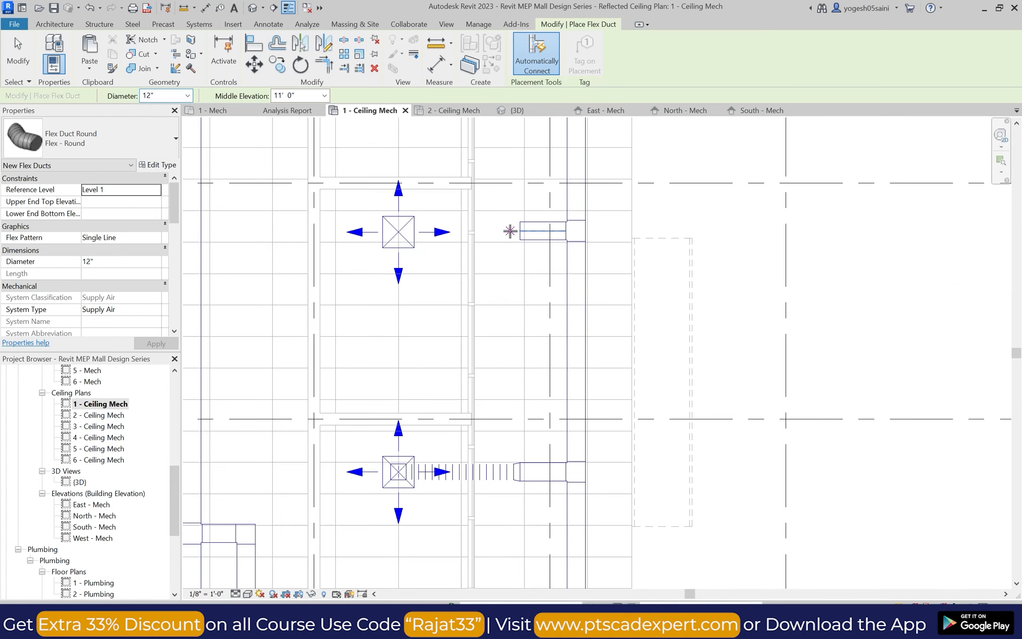
pyautogui.scroll(-3, 488, 333)
pyautogui.scroll(3, 523, 385)
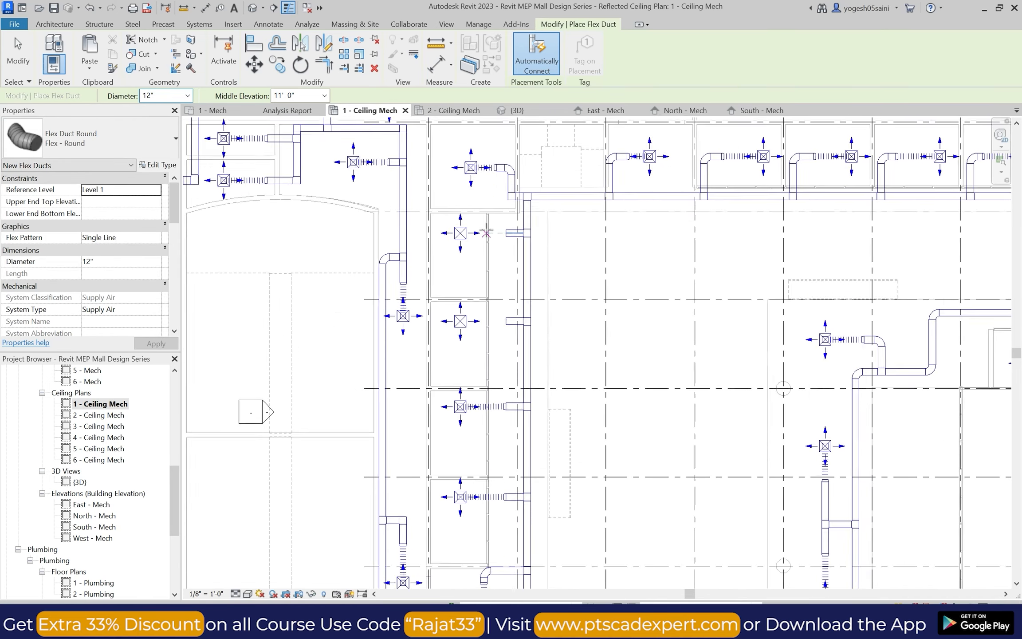
pyautogui.click(524, 385)
pyautogui.click(393, 386)
pyautogui.scroll(-4, 501, 300)
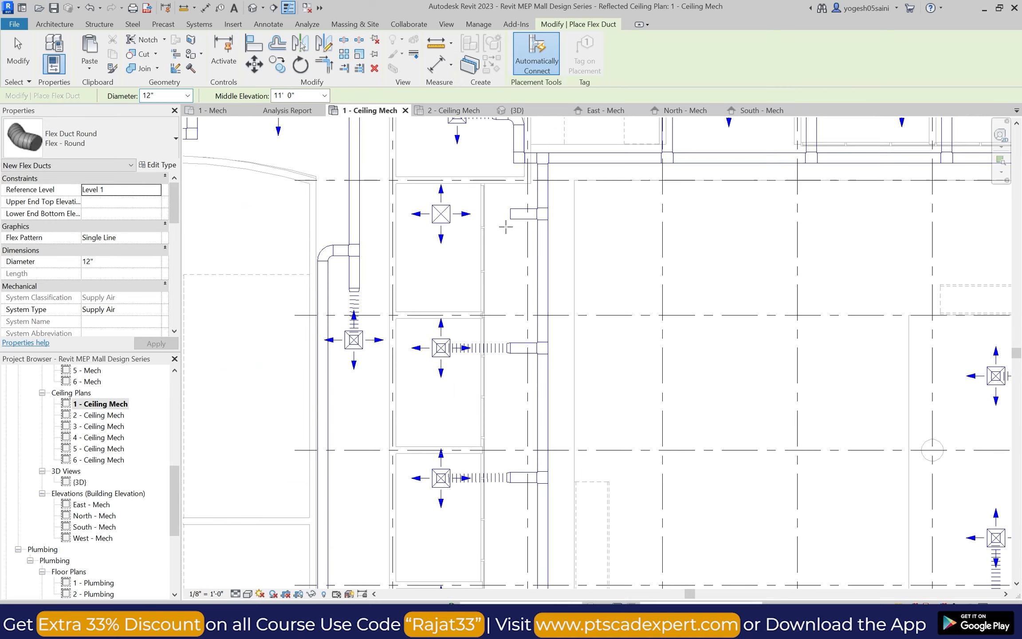
# Connect the straight west branch between grids 11 and 12 to its room diffuser with 12" Flex Duct Round.
pyautogui.scroll(3, 507, 223)
pyautogui.click(514, 219)
pyautogui.click(407, 219)
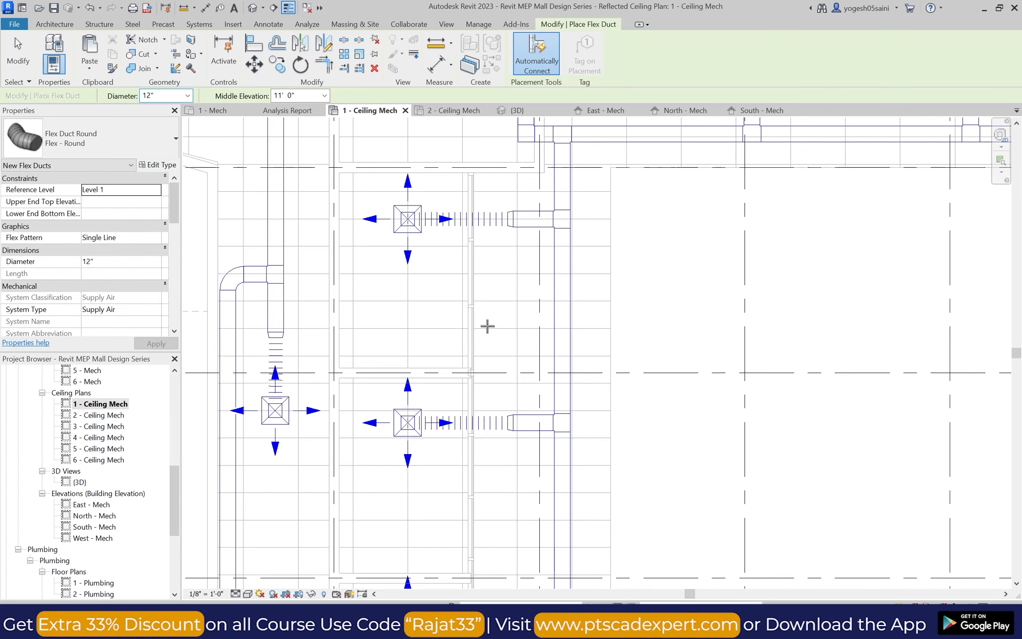
pyautogui.scroll(-3, 487, 326)
pyautogui.scroll(4, 496, 241)
pyautogui.press('Escape')
pyautogui.press('Escape')
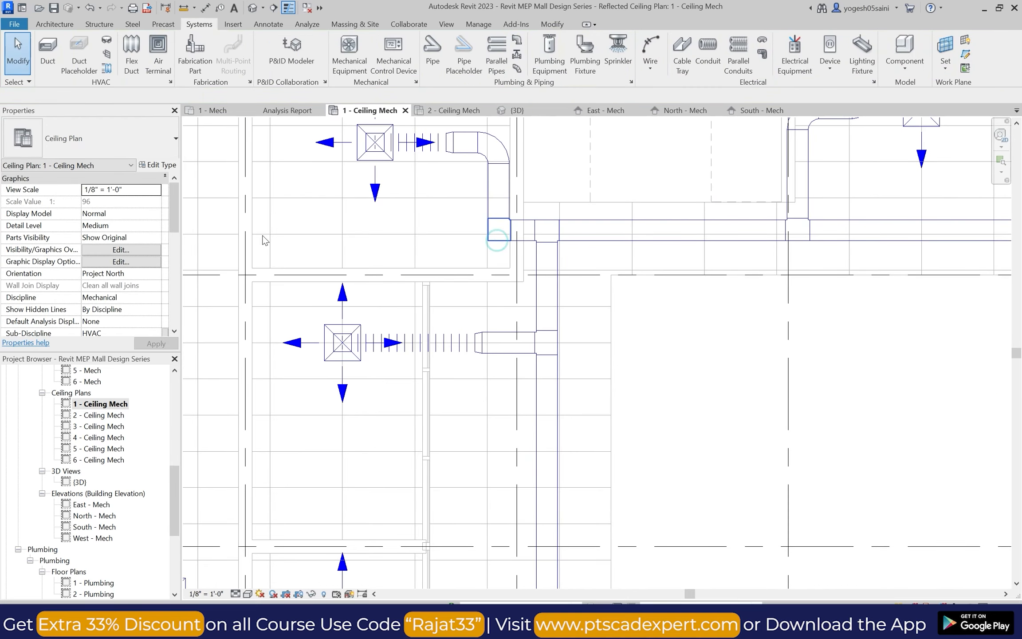
# Change the mitered elbow at the west end of the main duct above grid 11 to the radius elbow type.
pyautogui.click(497, 241)
pyautogui.click(89, 139)
pyautogui.click(44, 331)
pyautogui.click(717, 378)
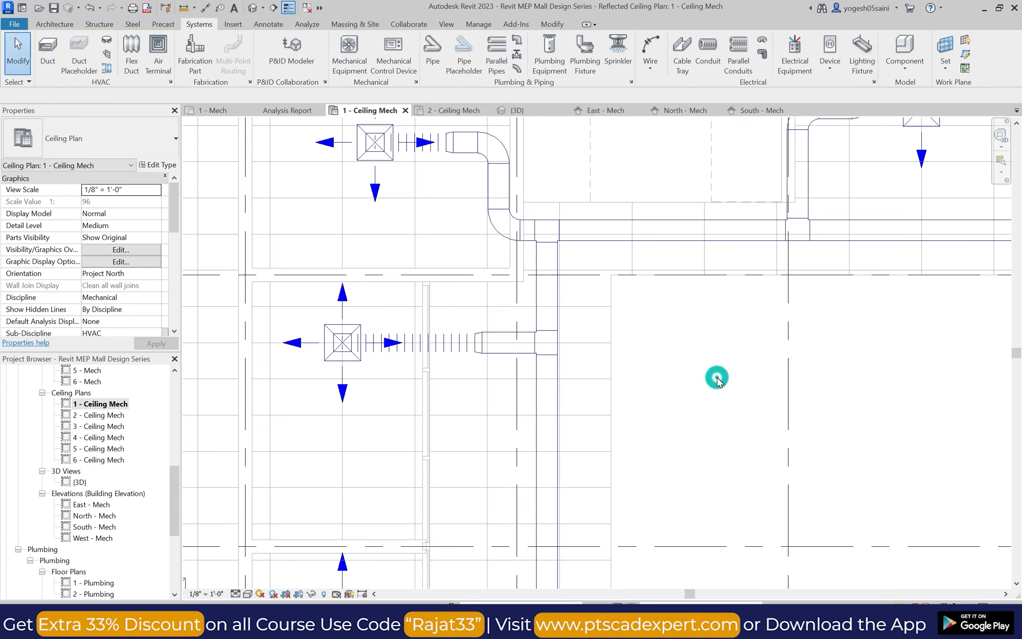
# Connect the two offset branches below grid 16, between grids 2 and 4, to their room diffusers with 12" Flex Duct Round.
pyautogui.scroll(-5, 718, 378)
pyautogui.scroll(4, 755, 492)
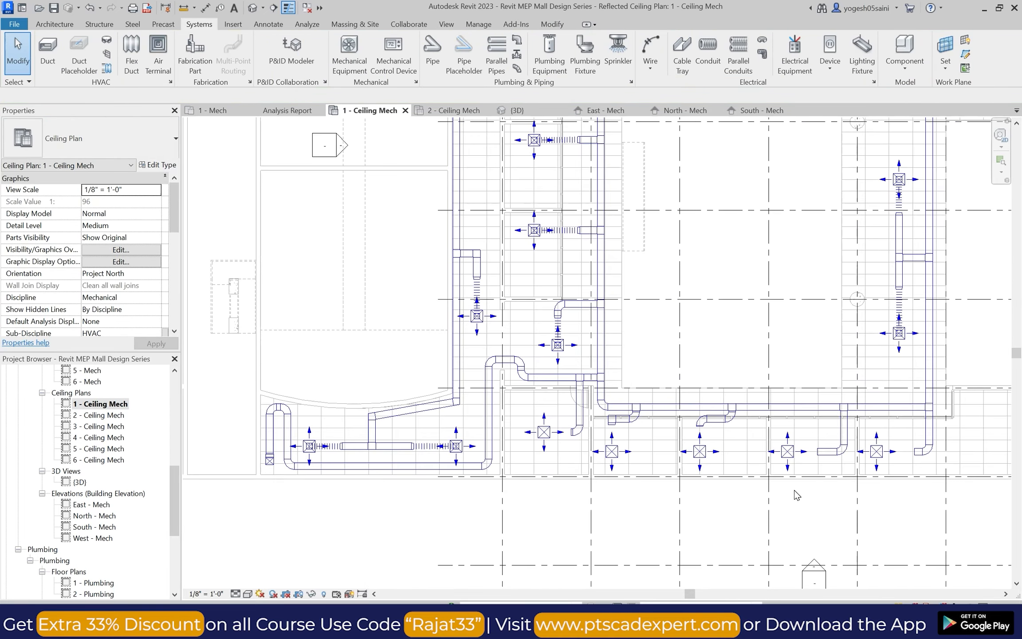
pyautogui.scroll(2, 715, 448)
pyautogui.click(132, 62)
pyautogui.scroll(4, 577, 452)
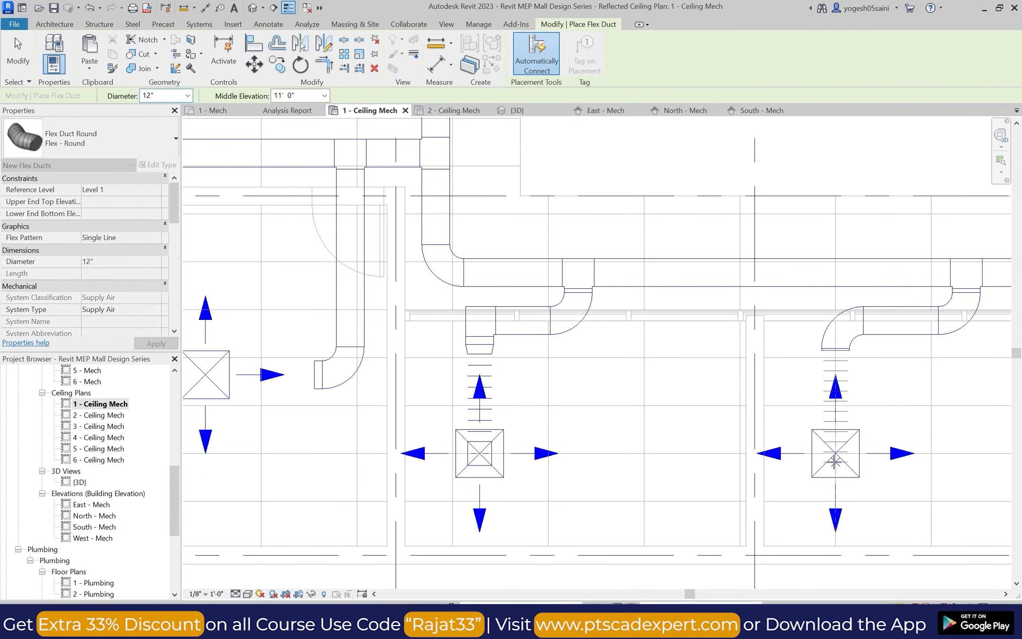
pyautogui.scroll(-5, 832, 454)
# Connect the two elbow branches below grid 16, between grids 4 and 6, to their room diffusers with 12" Flex Duct Round.
pyautogui.scroll(5, 833, 453)
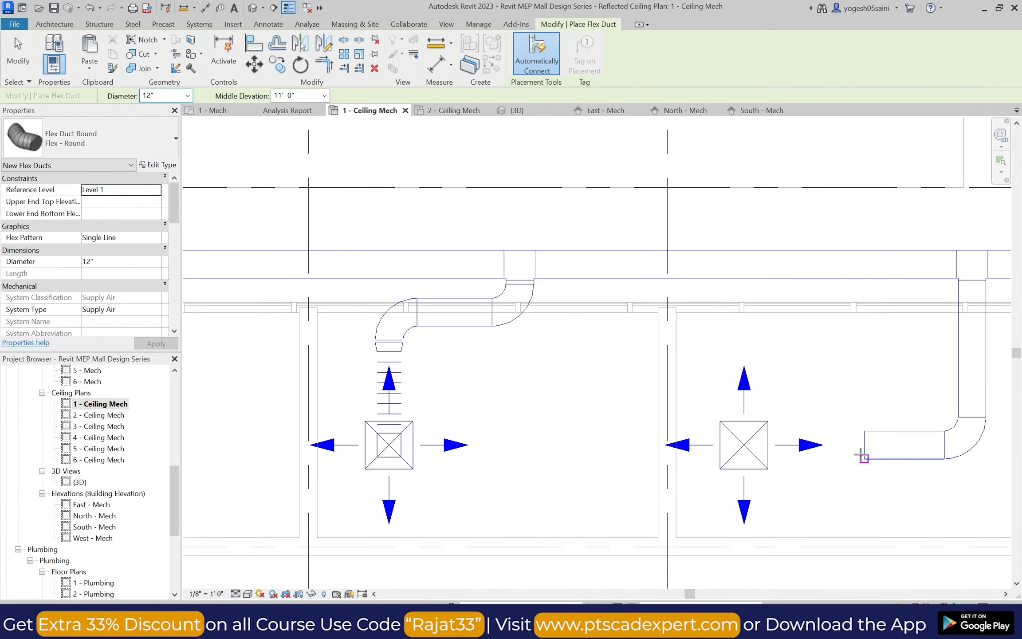
pyautogui.scroll(-5, 638, 435)
pyautogui.scroll(5, 679, 415)
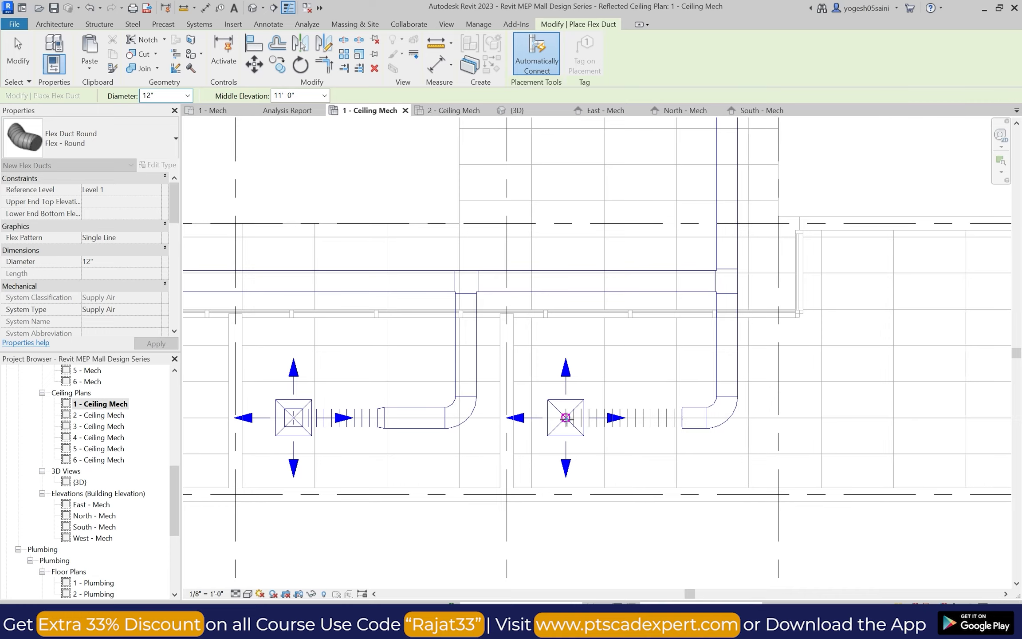
pyautogui.scroll(-3, 565, 417)
pyautogui.press('Escape')
pyautogui.press('Escape')
pyautogui.scroll(-3, 643, 311)
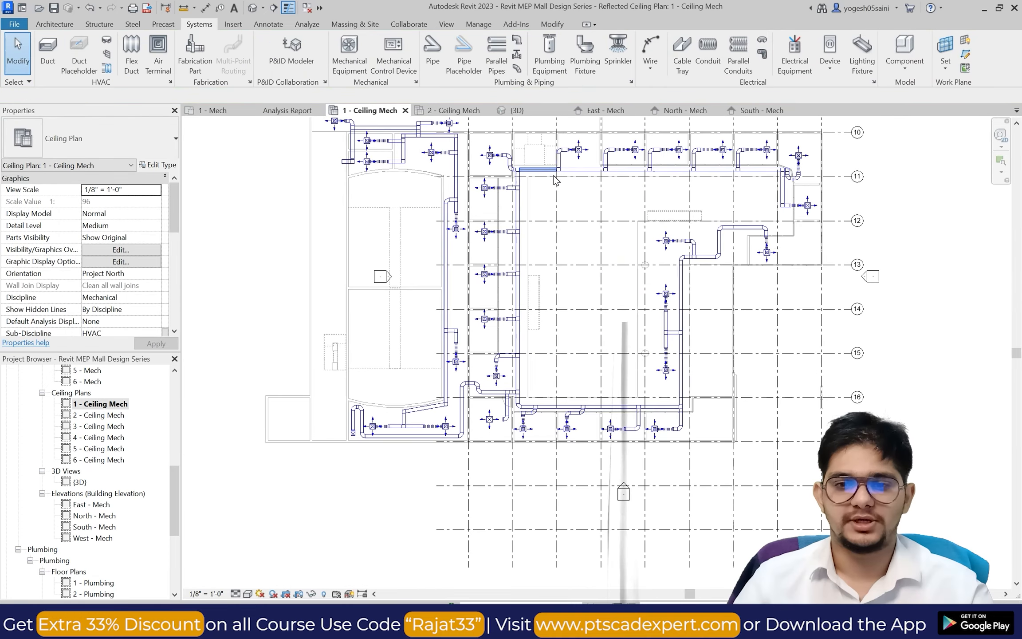
# Open the default 3D view and examine the duct runs and flex connections across the building levels.
pyautogui.scroll(2, 590, 283)
pyautogui.click(446, 24)
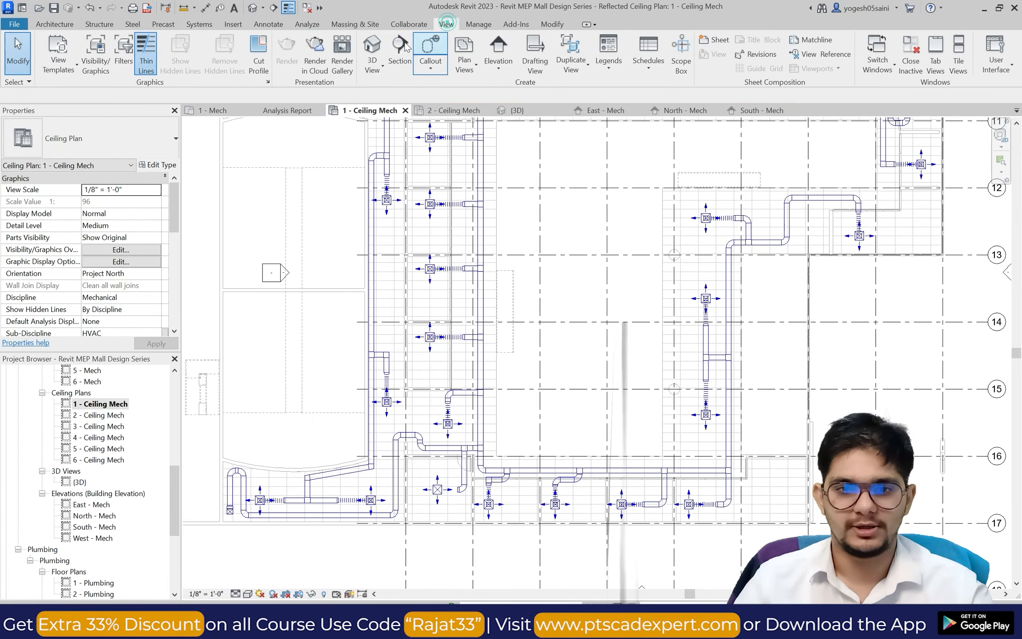
pyautogui.click(372, 47)
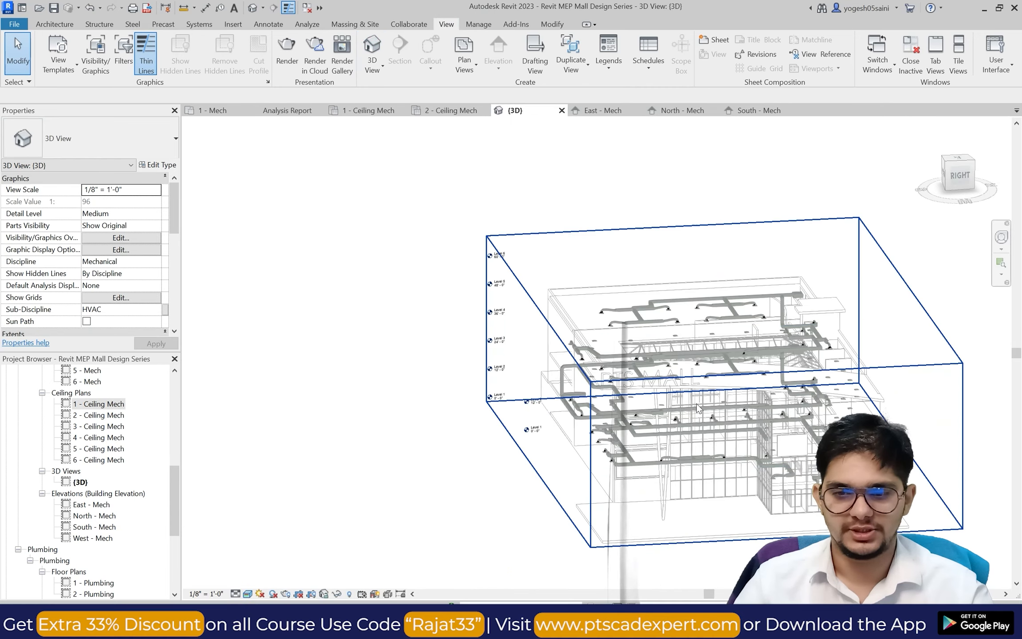
pyautogui.scroll(6, 698, 408)
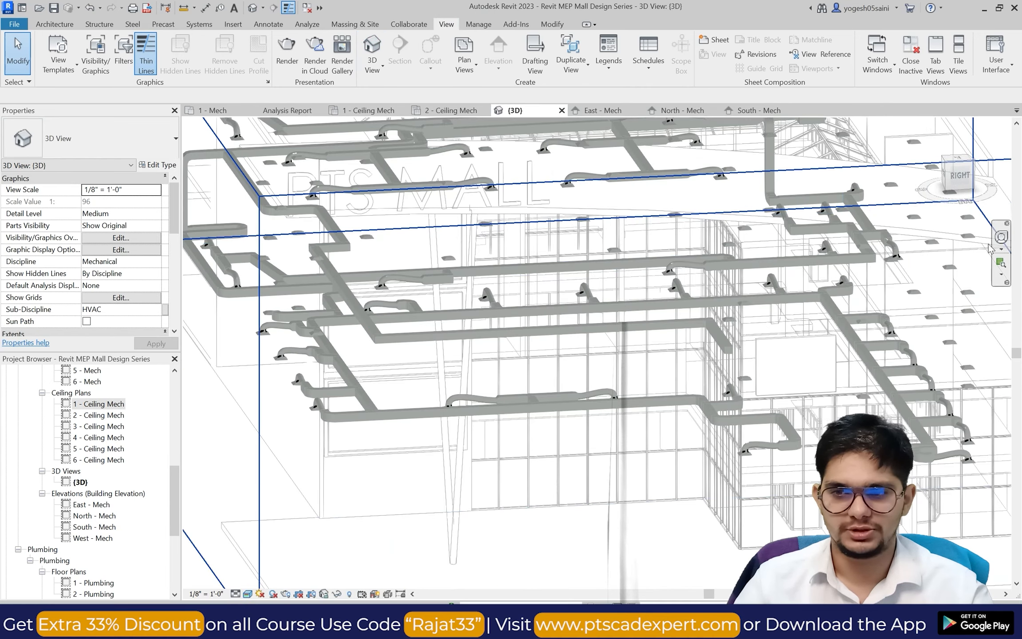
pyautogui.click(1001, 237)
pyautogui.moveTo(643, 319); pyautogui.dragTo(723, 351)
pyautogui.moveTo(635, 342)
pyautogui.mouseDown()
pyautogui.moveTo(659, 339)
pyautogui.moveTo(340, 364)
pyautogui.moveTo(371, 329)
pyautogui.moveTo(412, 320)
pyautogui.moveTo(306, 337)
pyautogui.moveTo(353, 381)
pyautogui.moveTo(396, 314)
pyautogui.moveTo(252, 352)
pyautogui.moveTo(344, 334)
pyautogui.moveTo(376, 365)
pyautogui.moveTo(270, 353)
pyautogui.moveTo(315, 275)
pyautogui.moveTo(313, 228)
pyautogui.moveTo(322, 239)
pyautogui.moveTo(335, 235)
pyautogui.moveTo(300, 235)
pyautogui.moveTo(342, 238)
pyautogui.moveTo(419, 191)
pyautogui.moveTo(410, 212)
pyautogui.moveTo(456, 254)
pyautogui.moveTo(255, 268)
pyautogui.mouseUp()
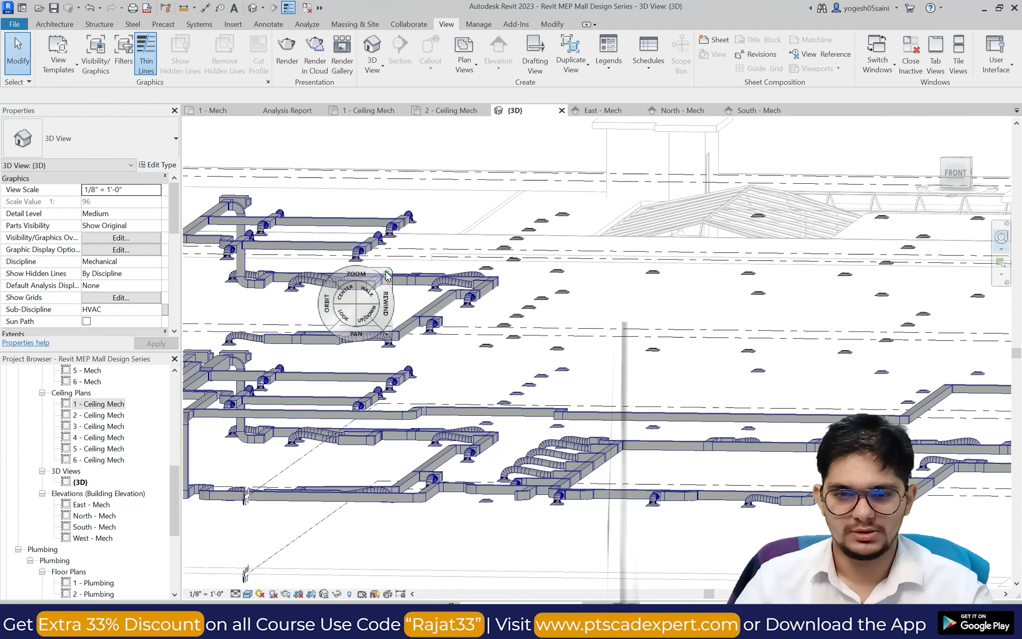
pyautogui.click(386, 273)
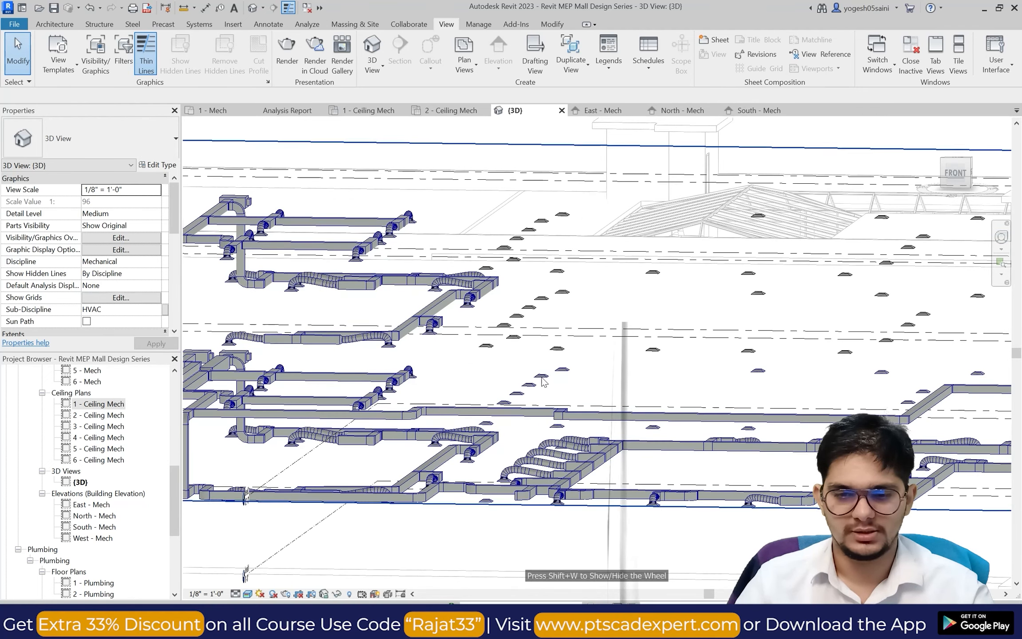
pyautogui.scroll(-1, 510, 479)
pyautogui.scroll(-2, 621, 517)
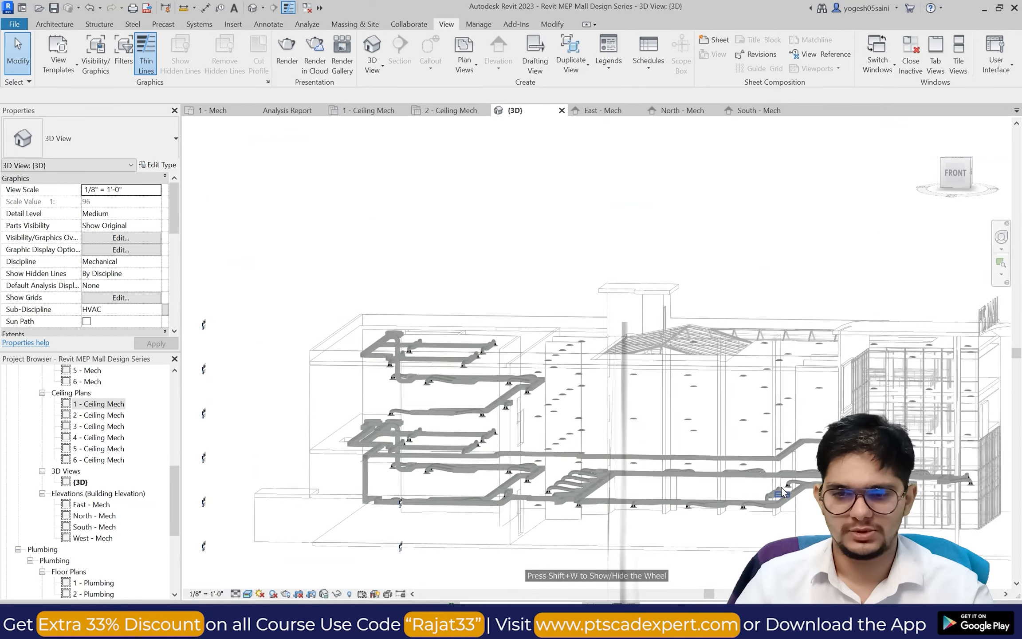
pyautogui.scroll(3, 603, 447)
pyautogui.scroll(-1, 603, 446)
pyautogui.scroll(-1, 366, 478)
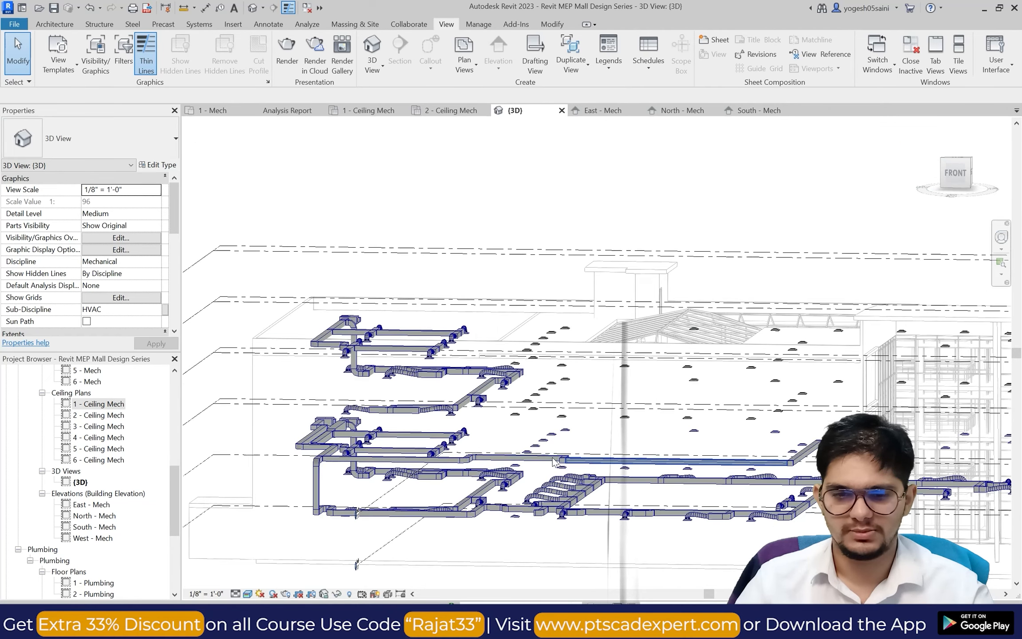
pyautogui.scroll(2, 366, 478)
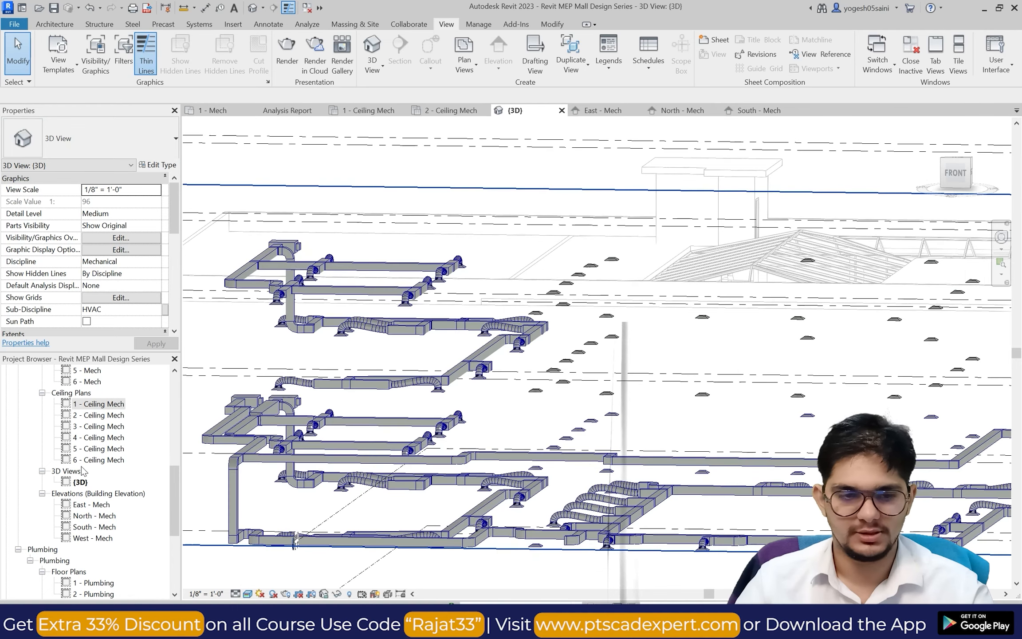
# Open the 2 - Ceiling Mech ceiling plan and bring the whole level 2 layout into view.
pyautogui.doubleClick(99, 414)
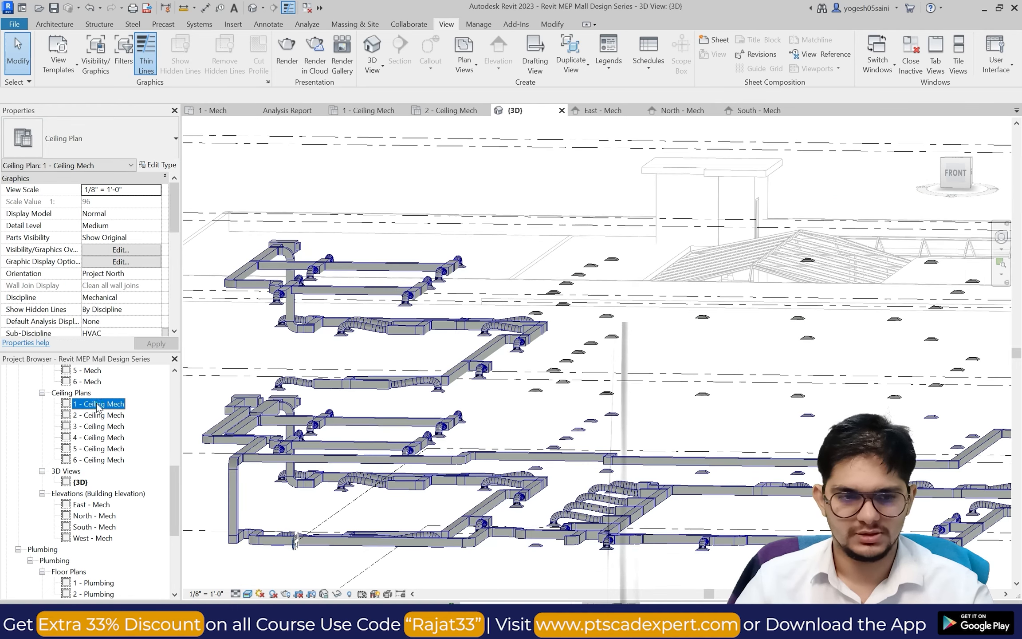
pyautogui.scroll(-3, 614, 362)
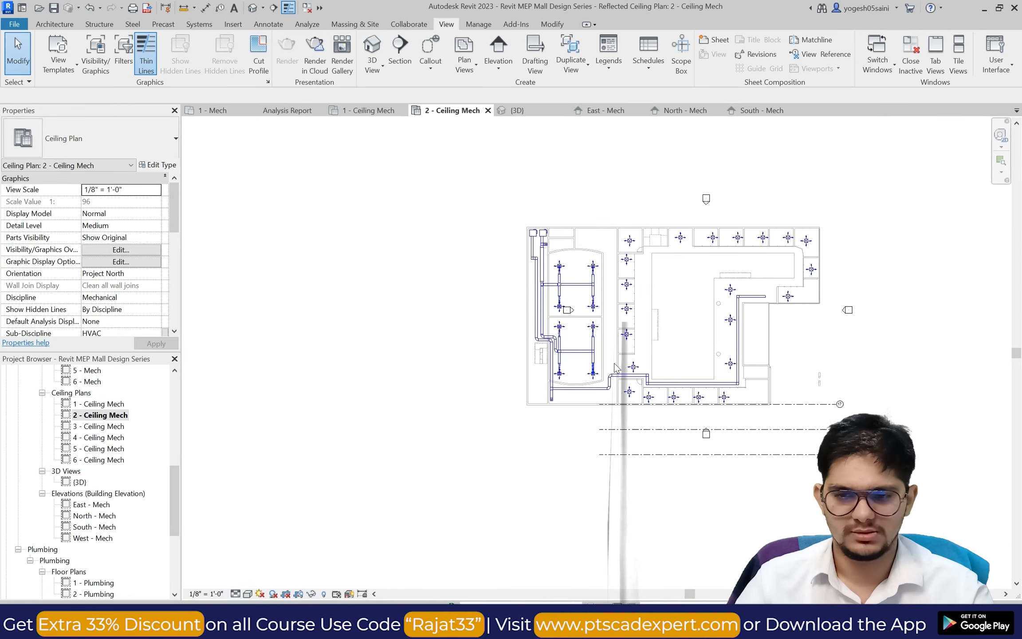
pyautogui.scroll(1, 823, 397)
pyautogui.scroll(-2, 769, 309)
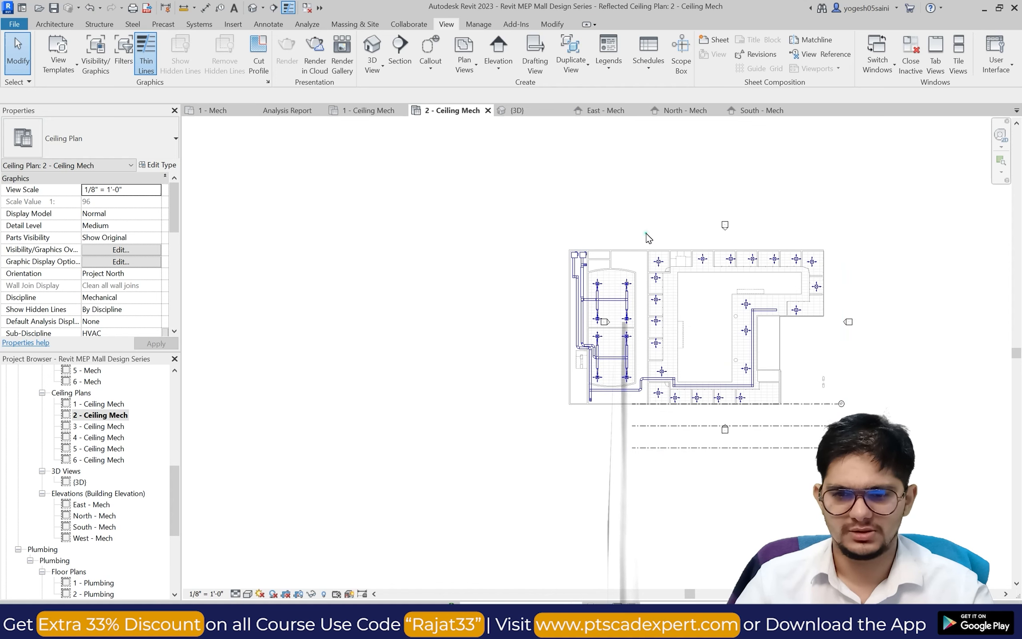
# Delete the level 2 room diffusers and main duct run around the atrium, filtering the selection to Air Terminals, Duct Fittings and Ducts.
pyautogui.moveTo(704, 353); pyautogui.dragTo(876, 448)
pyautogui.scroll(3, 851, 323)
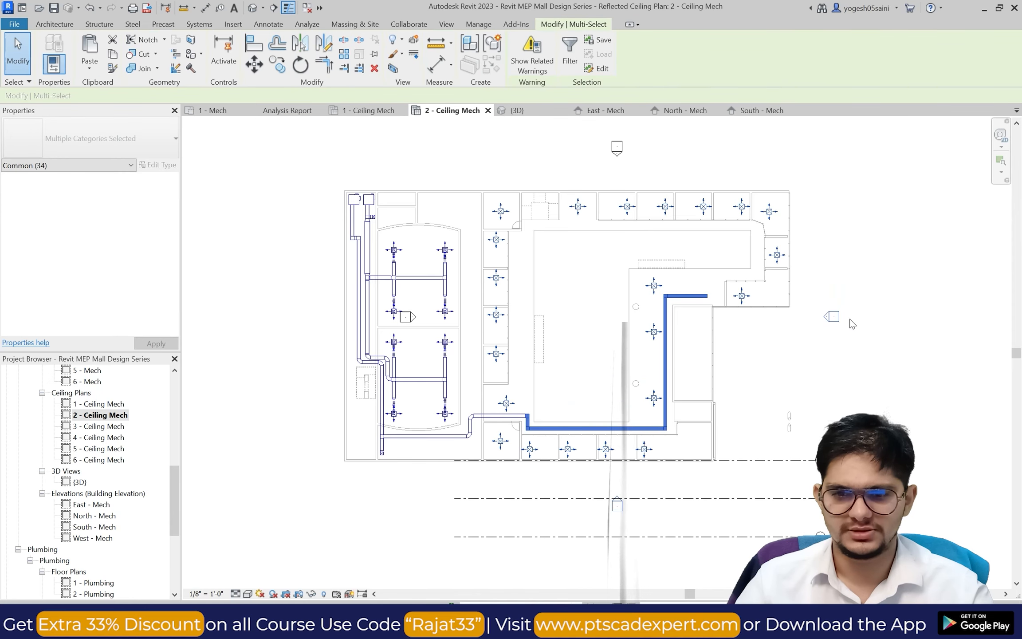
pyautogui.click(570, 53)
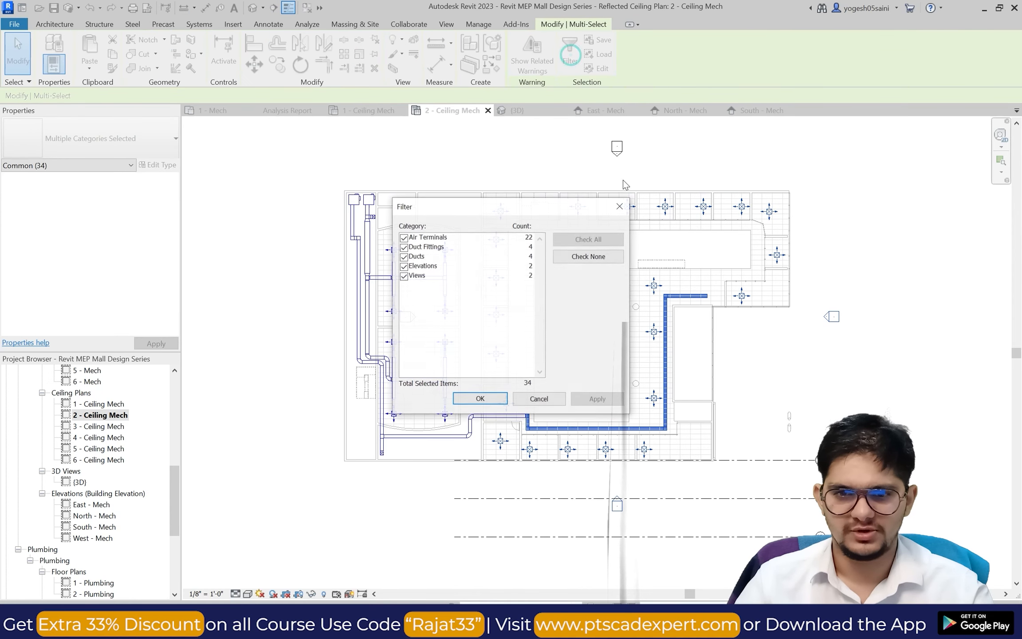
pyautogui.click(586, 256)
pyautogui.click(403, 238)
pyautogui.click(403, 247)
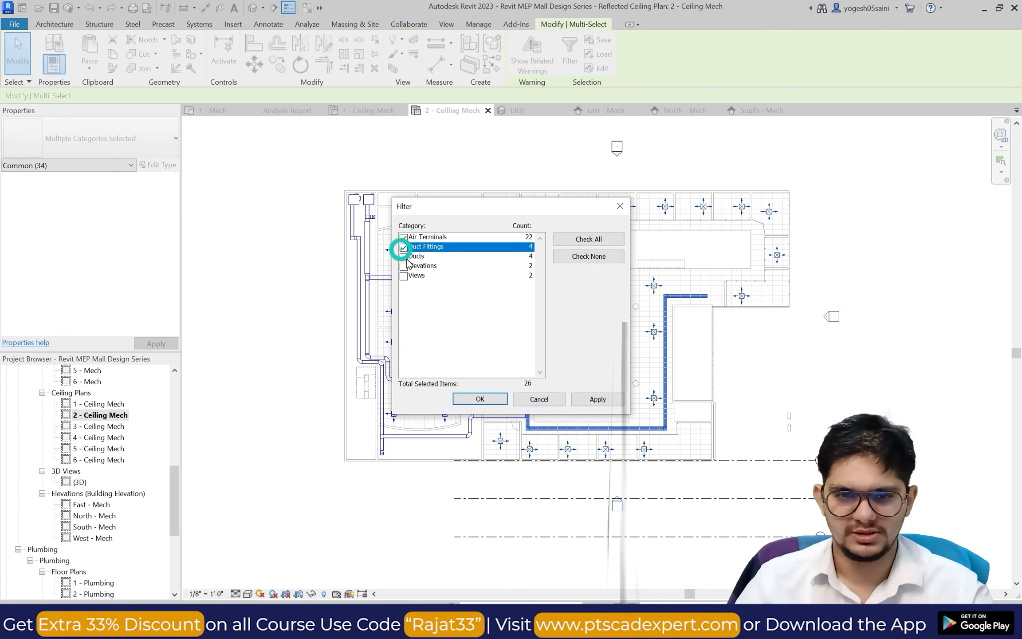
pyautogui.click(403, 257)
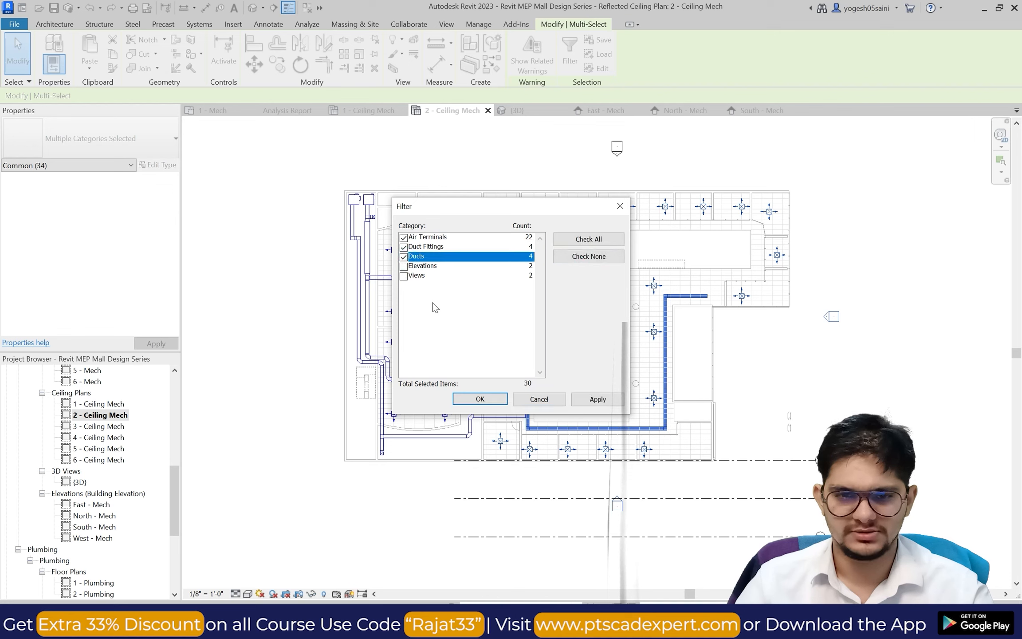
pyautogui.click(480, 399)
pyautogui.press('Escape')
pyautogui.scroll(2, 500, 404)
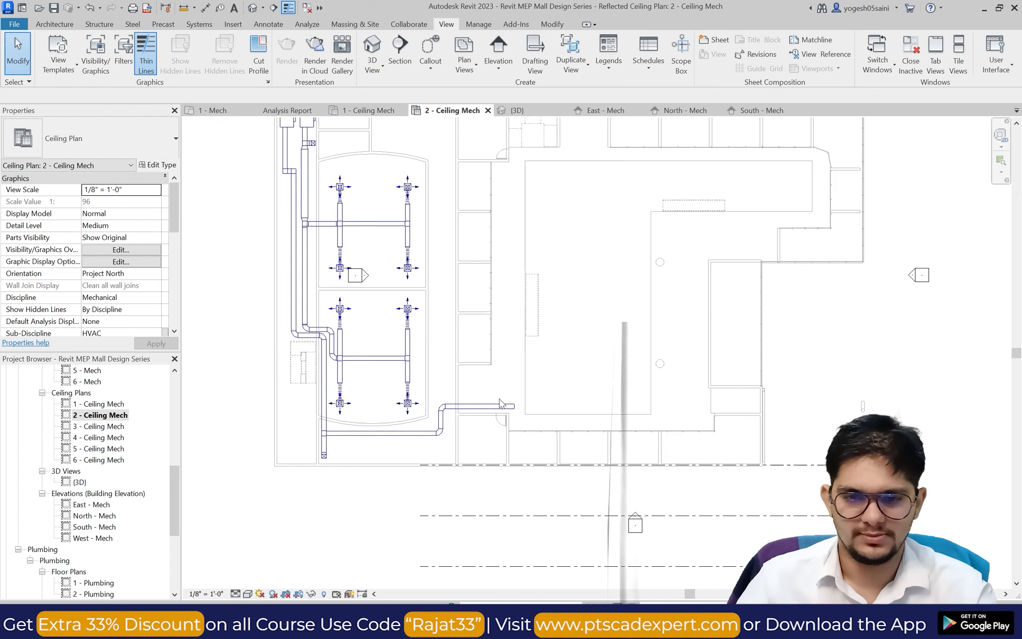
# Delete the leftover horizontal duct stub beyond the open elbow of the level 2 duct run.
pyautogui.scroll(2, 500, 404)
pyautogui.click(461, 427)
pyautogui.press('Delete')
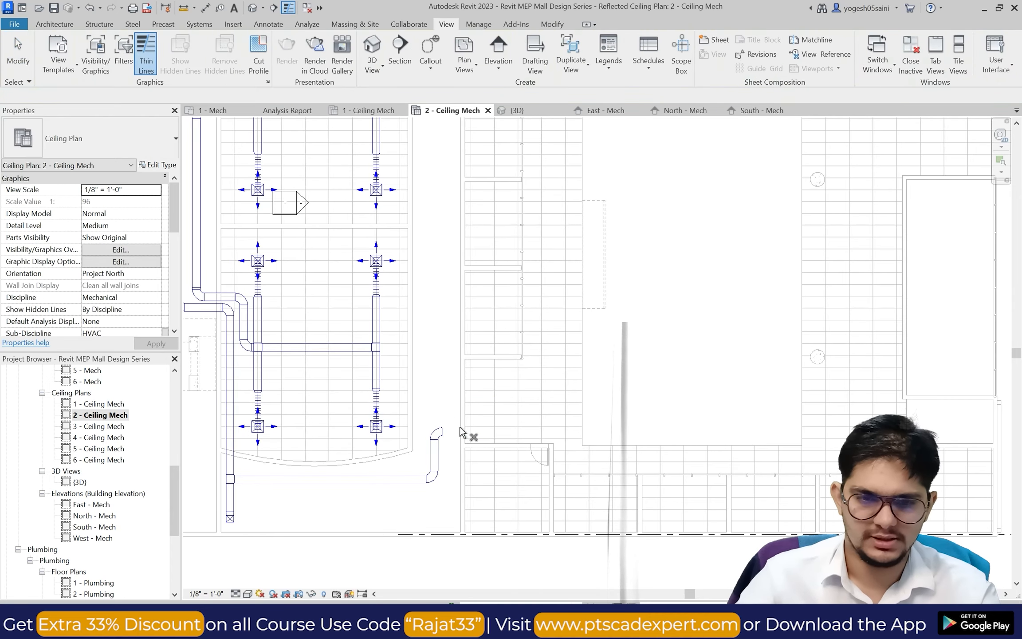
pyautogui.scroll(-5, 470, 422)
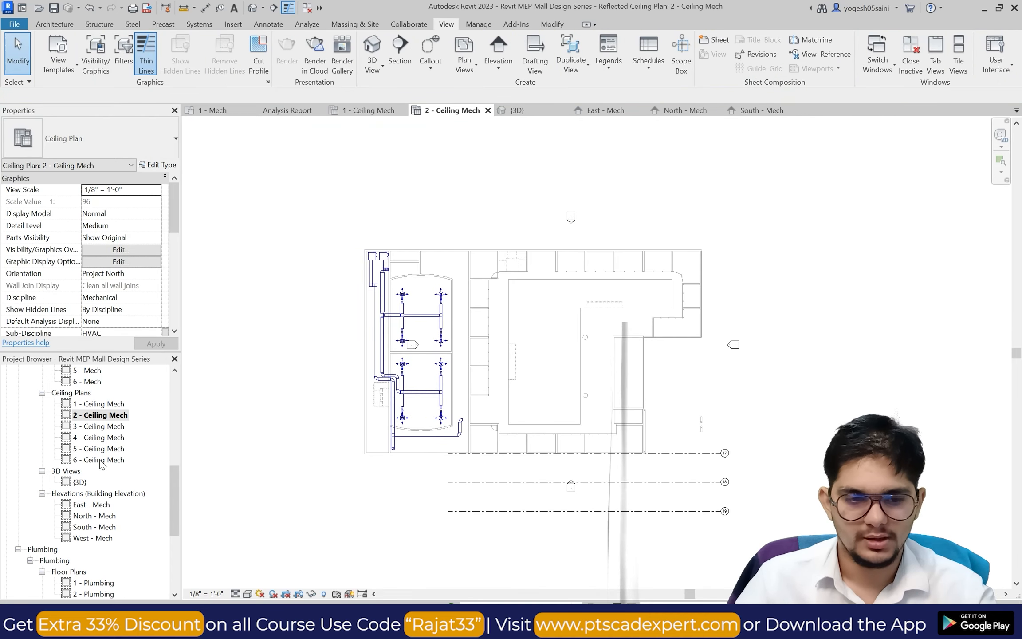
# Open the default 3D view and orbit it to face the front of the building with all levels in view.
pyautogui.click(373, 51)
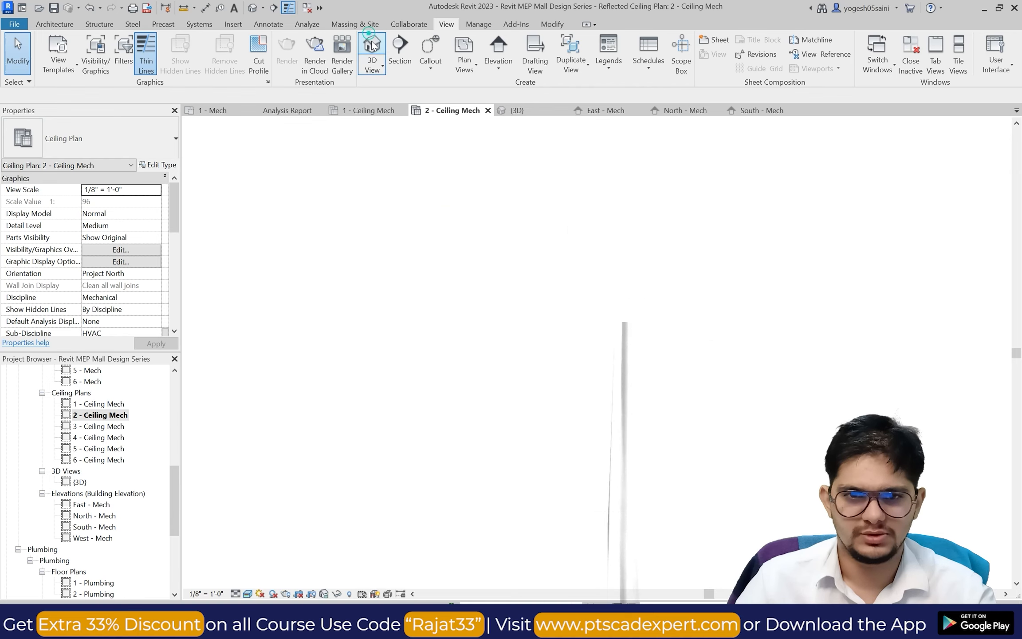
pyautogui.scroll(-2, 500, 349)
pyautogui.scroll(-1, 623, 501)
pyautogui.keyDown('shift'); pyautogui.moveTo(623, 501); pyautogui.dragTo(751, 466, button='middle'); pyautogui.keyUp('shift')
pyautogui.moveTo(751, 466); pyautogui.dragTo(464, 394)
pyautogui.press('Escape')
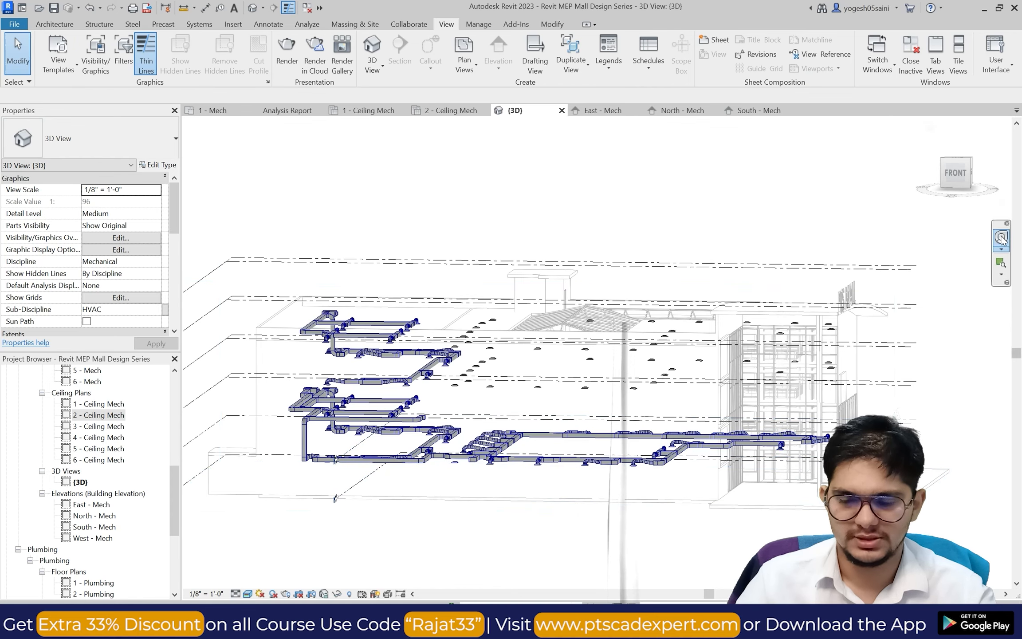
pyautogui.click(1001, 239)
pyautogui.moveTo(701, 318); pyautogui.dragTo(718, 312)
pyautogui.press('Escape')
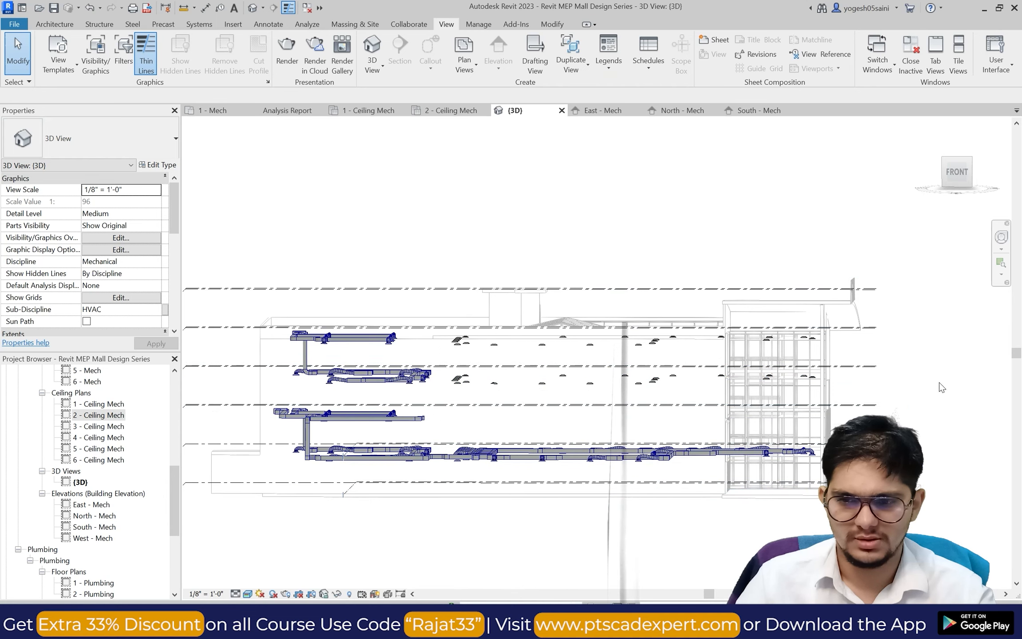
# Delete the unconnected air terminals on the upper levels, filtering the front-view selection to Air Terminals only.
pyautogui.moveTo(951, 394); pyautogui.dragTo(441, 230)
pyautogui.click(562, 56)
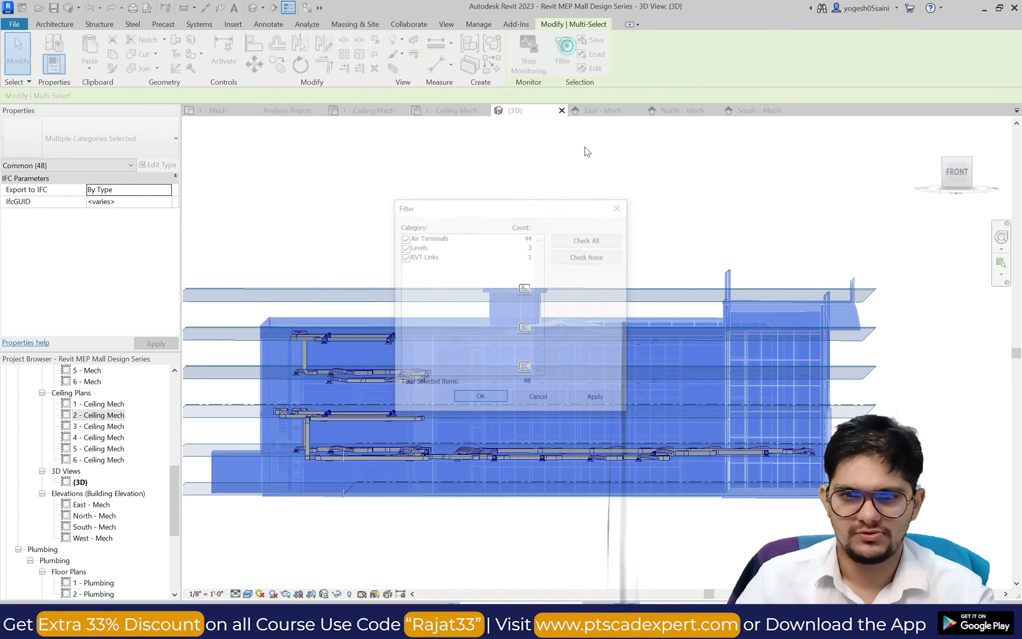
pyautogui.click(588, 256)
pyautogui.click(404, 237)
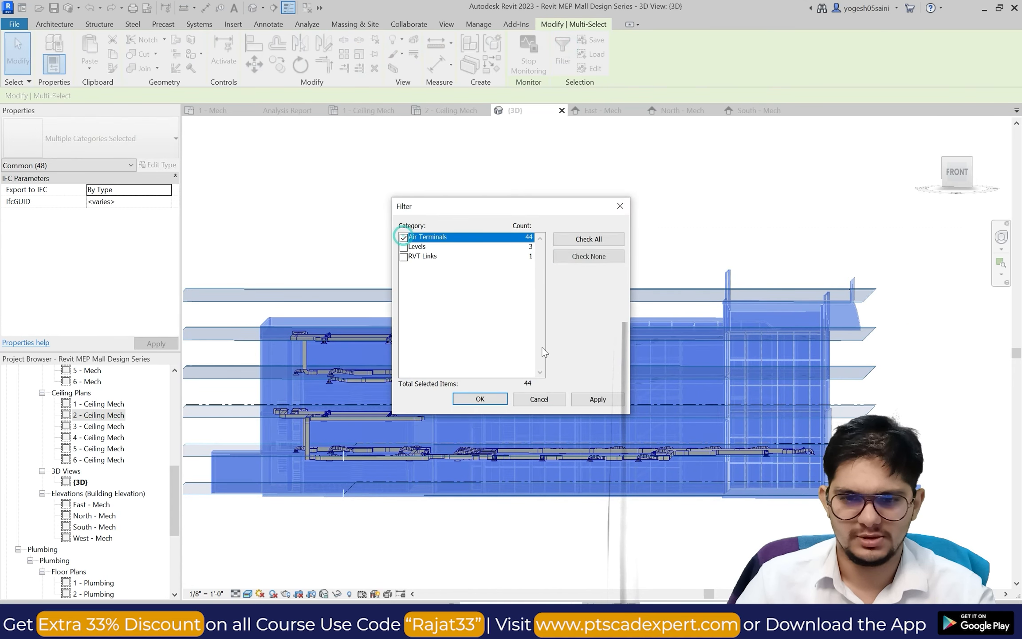
pyautogui.click(581, 399)
pyautogui.click(480, 399)
pyautogui.press('Escape')
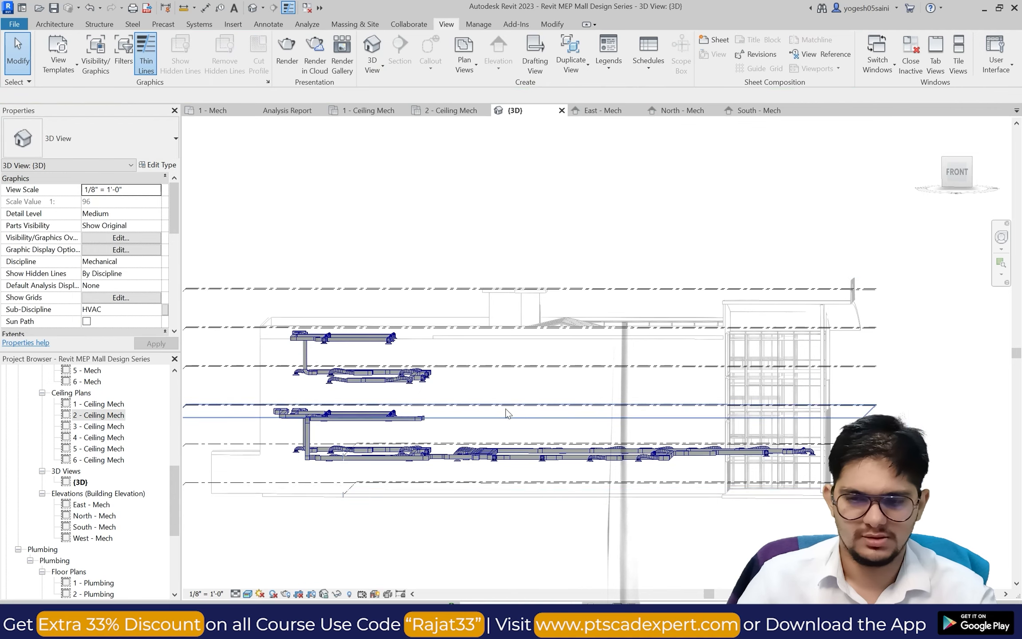
# Copy the level 1 atrium Air Terminals, Duct Fittings, Ducts and Flex Ducts and paste them aligned to Levels 2, 3 and 4.
pyautogui.moveTo(876, 519); pyautogui.dragTo(442, 353)
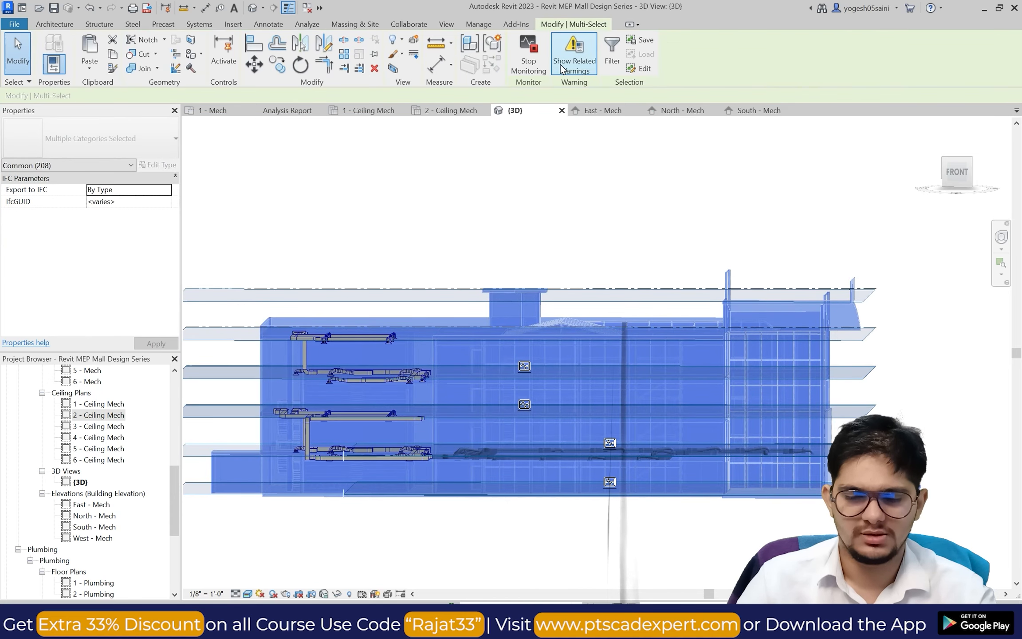
pyautogui.click(612, 55)
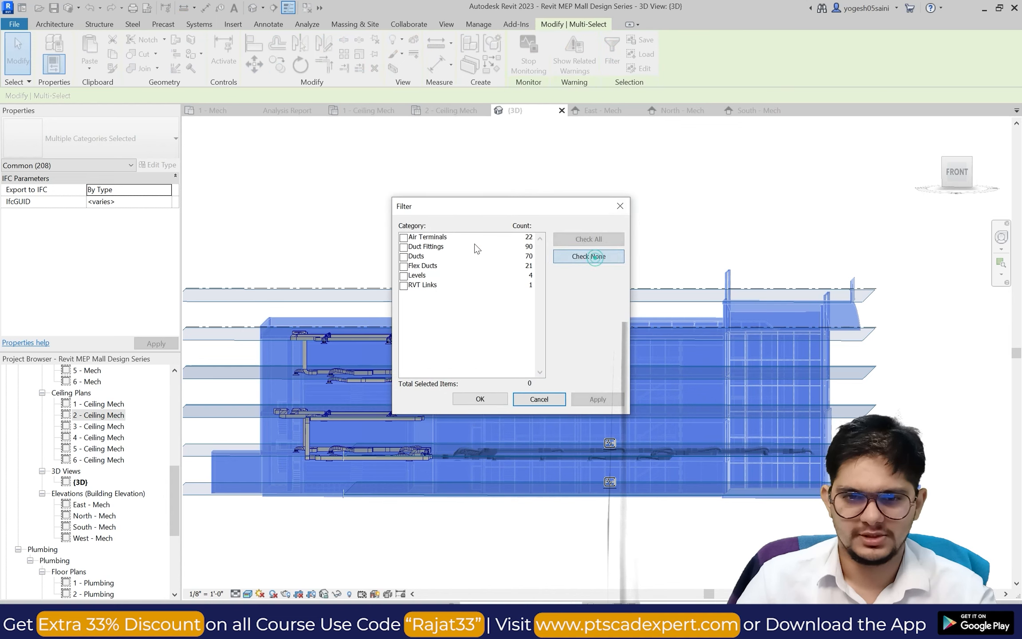
pyautogui.click(404, 237)
pyautogui.click(403, 246)
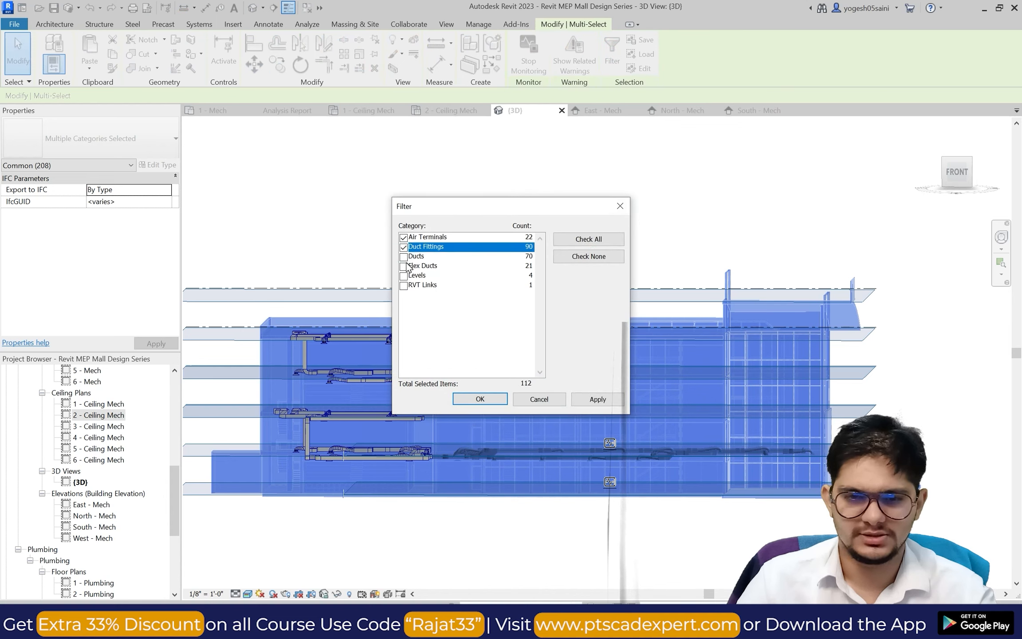
pyautogui.click(403, 257)
pyautogui.click(403, 266)
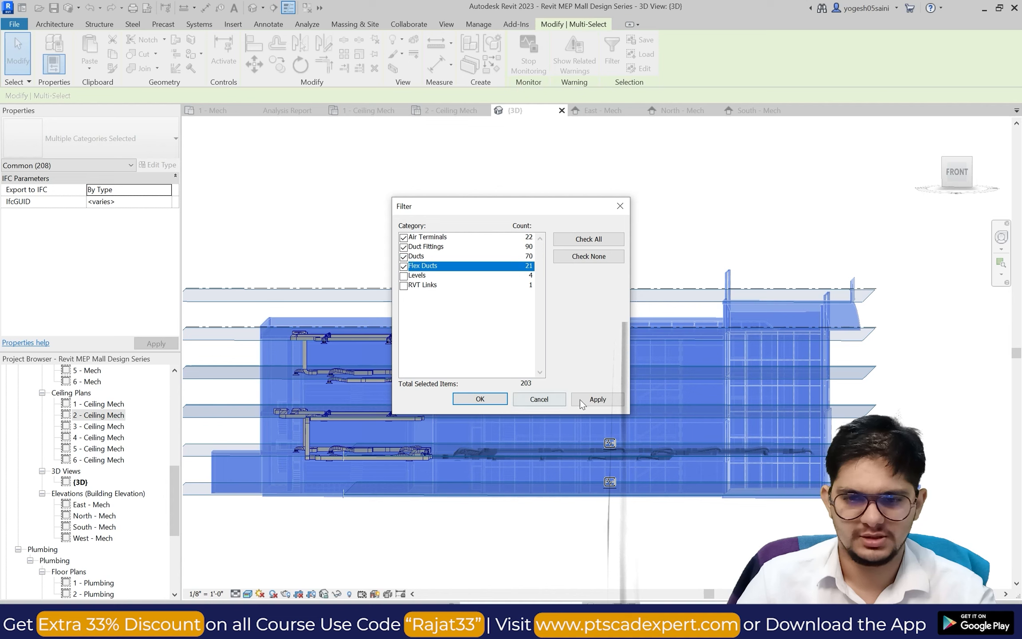
pyautogui.click(496, 398)
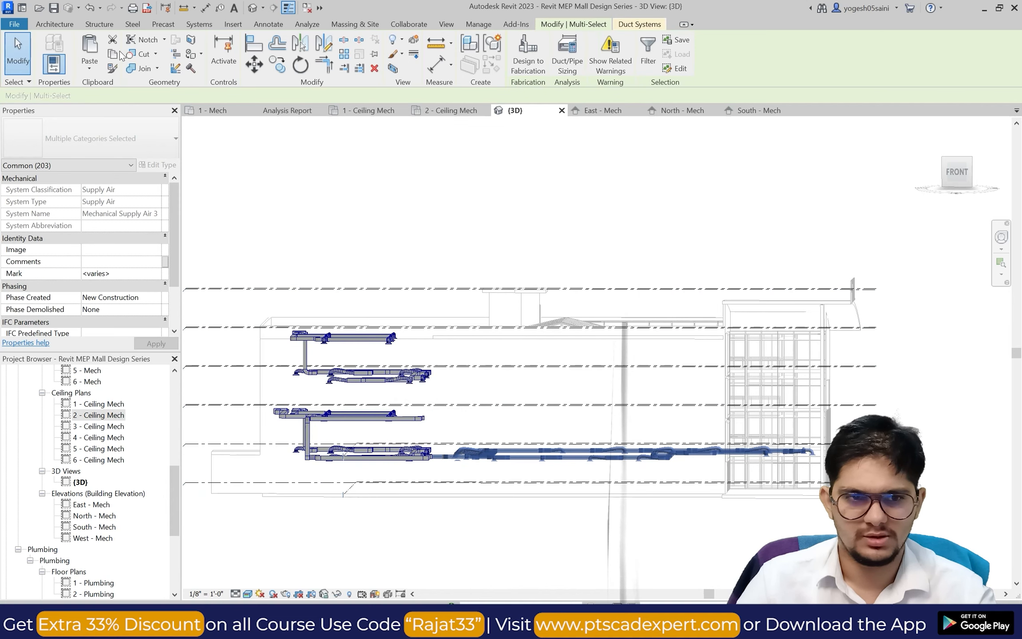
pyautogui.click(88, 70)
pyautogui.click(133, 110)
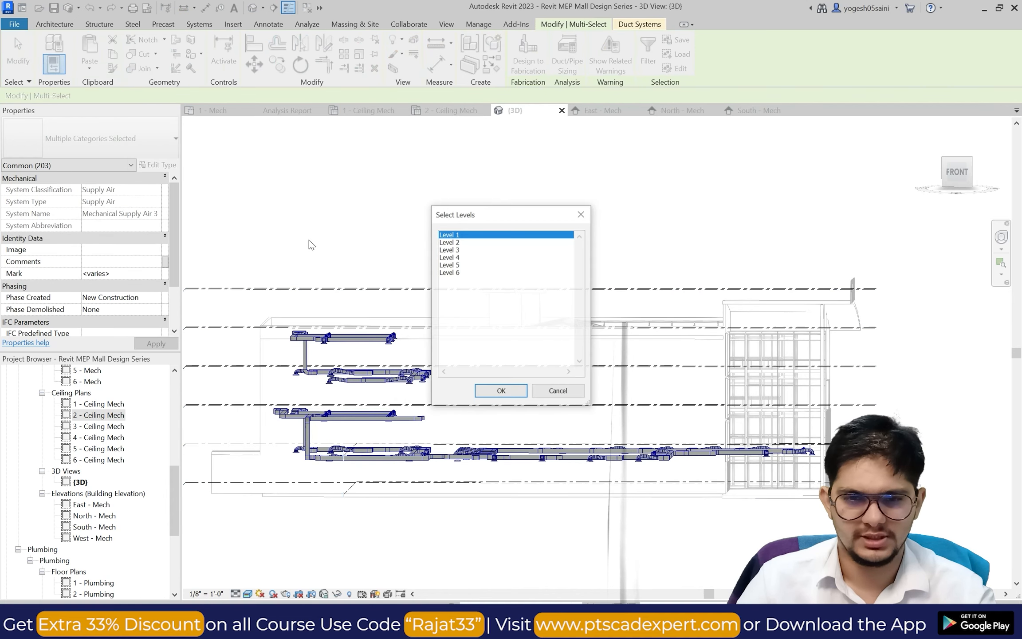
pyautogui.click(461, 243)
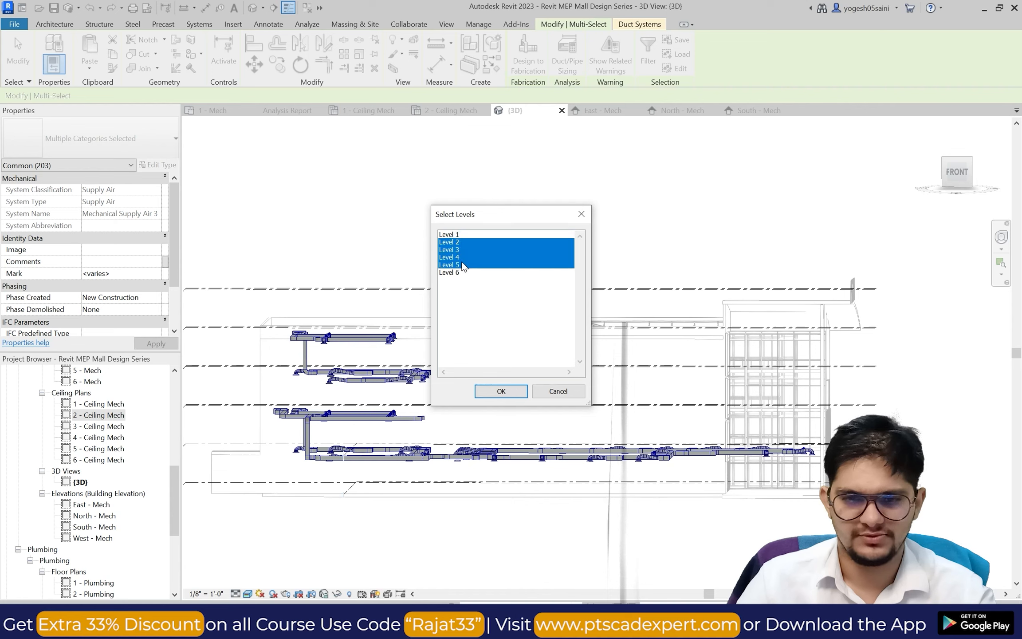
pyautogui.click(498, 390)
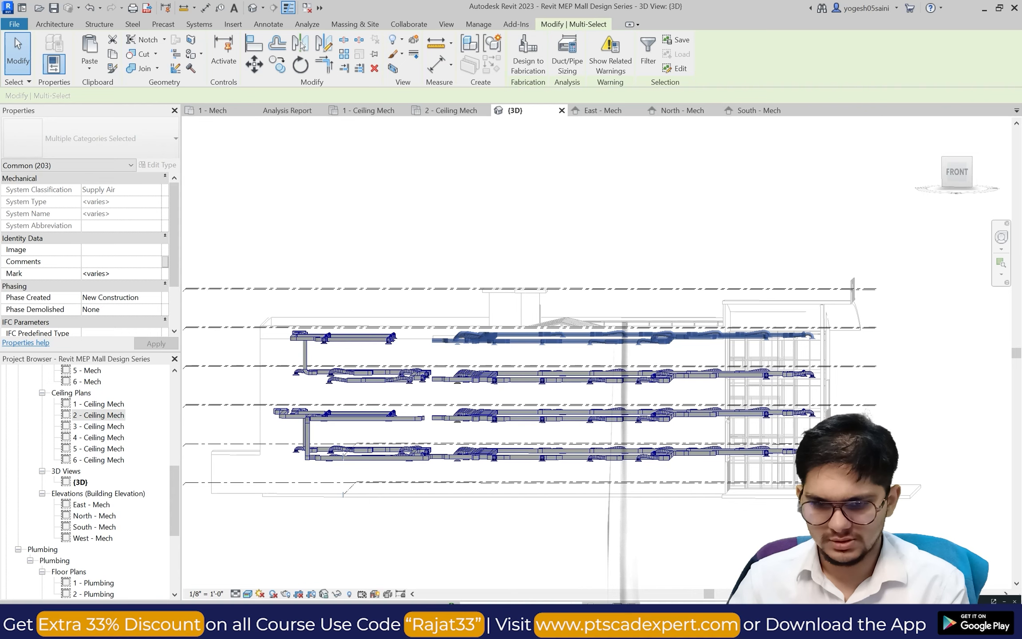
# Examine the pasted duct networks in 3D, checking the gaps between them and the existing duct runs.
pyautogui.scroll(3, 561, 388)
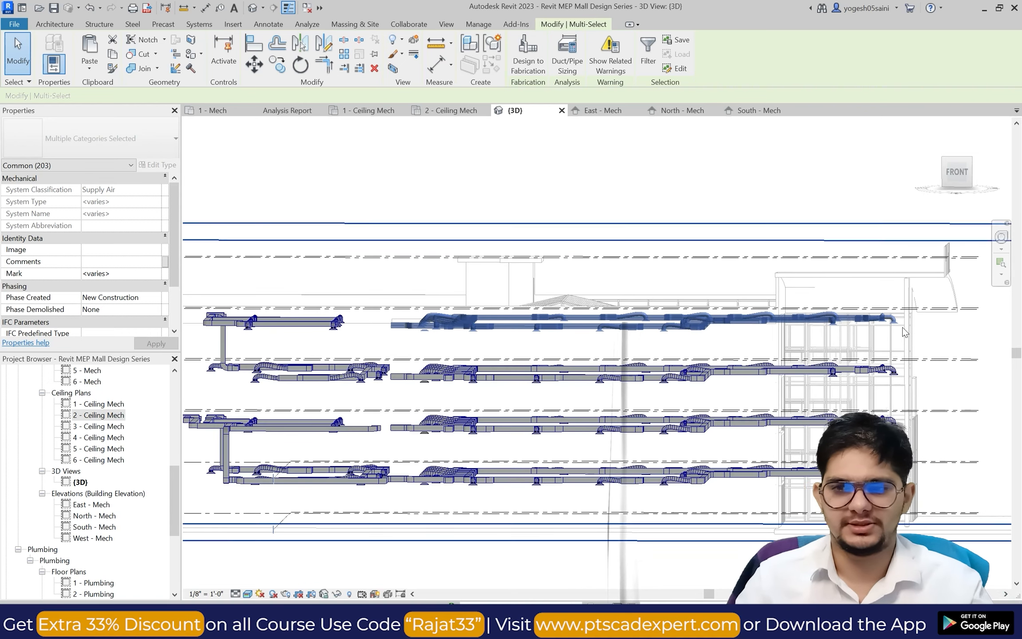
pyautogui.click(1001, 237)
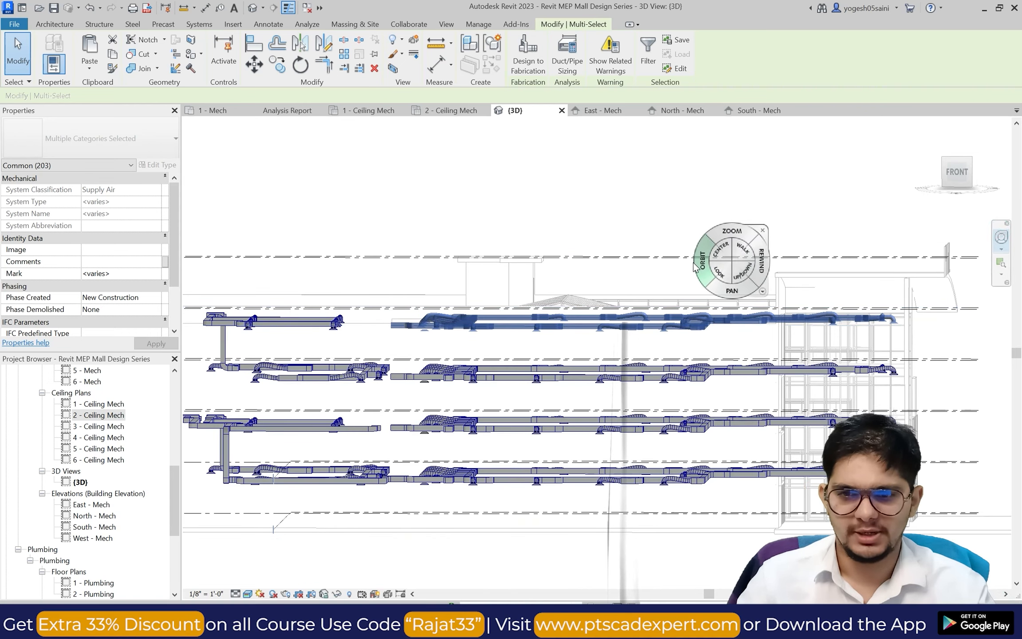
pyautogui.moveTo(695, 266); pyautogui.dragTo(652, 275)
pyautogui.click(663, 249)
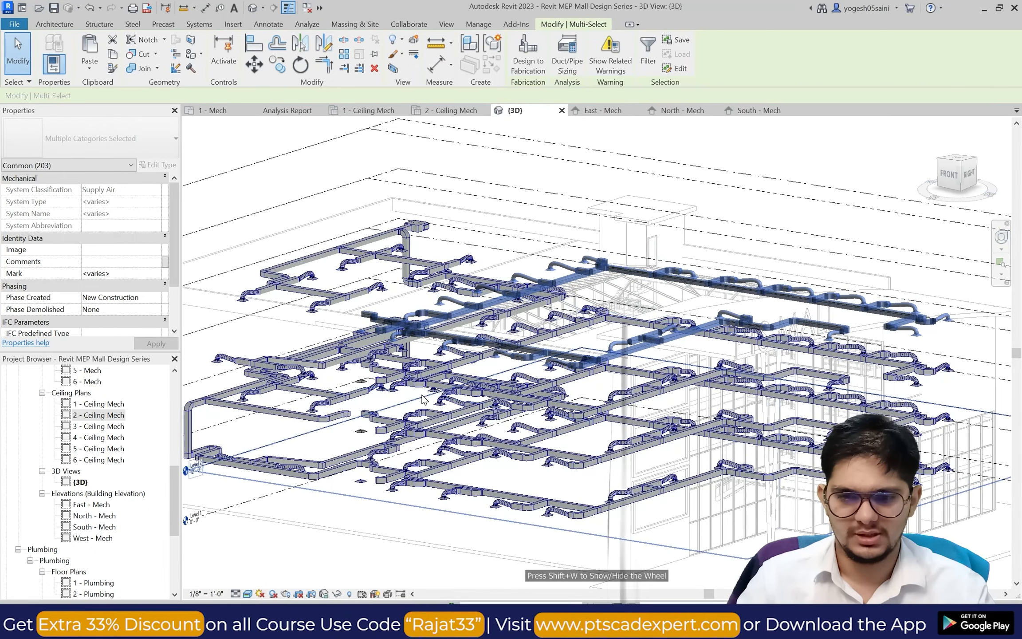
pyautogui.scroll(4, 428, 390)
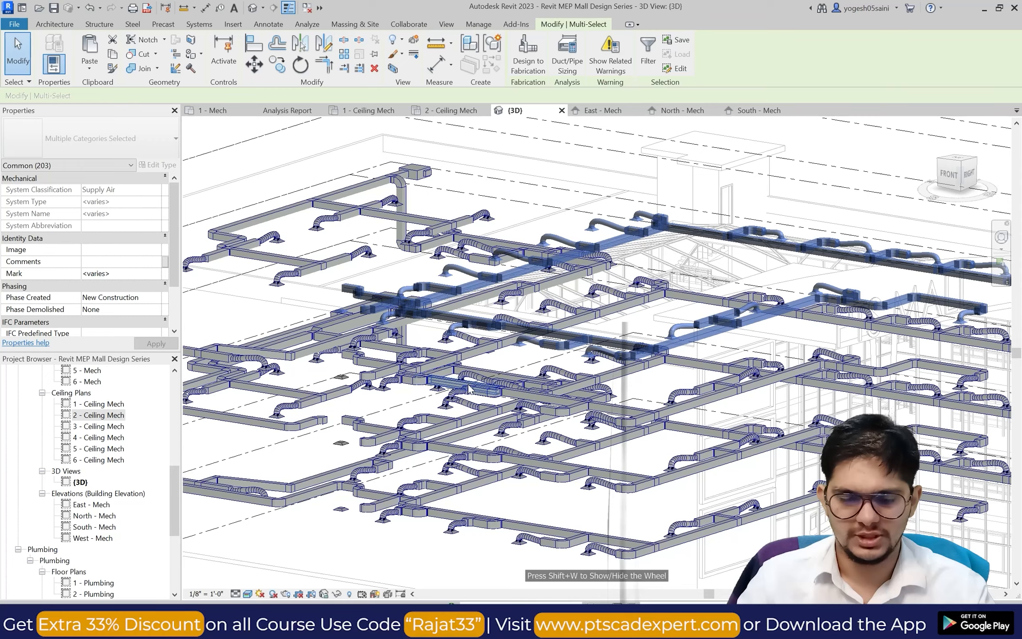
pyautogui.scroll(-2, 469, 386)
pyautogui.scroll(3, 354, 403)
pyautogui.scroll(-1, 408, 377)
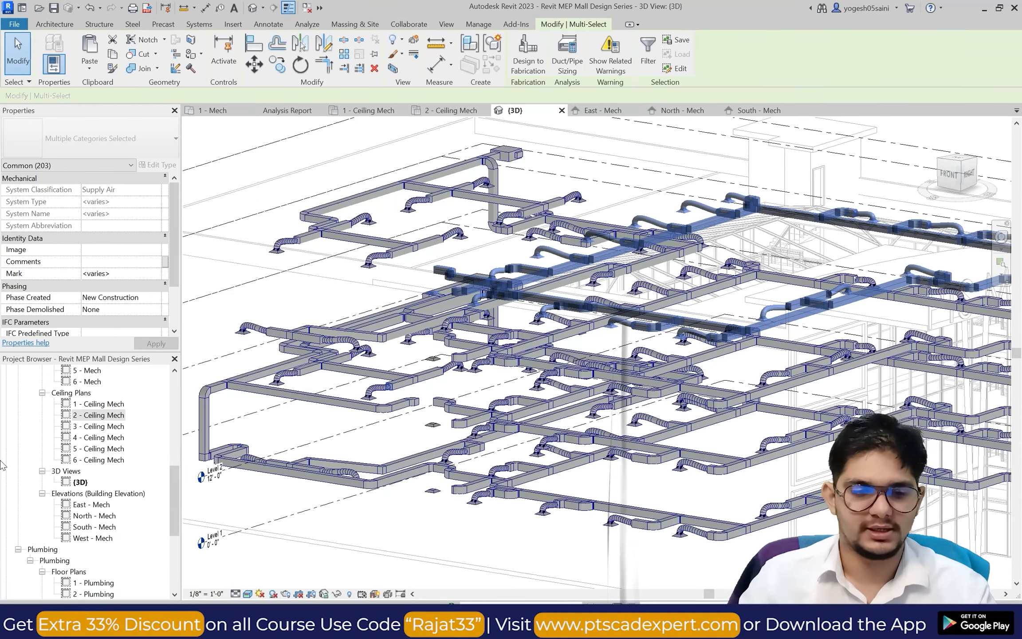
# Open the 2 - Ceiling Mech plan and nudge the open elbow up toward the pasted duct's alignment.
pyautogui.doubleClick(107, 414)
pyautogui.scroll(6, 447, 405)
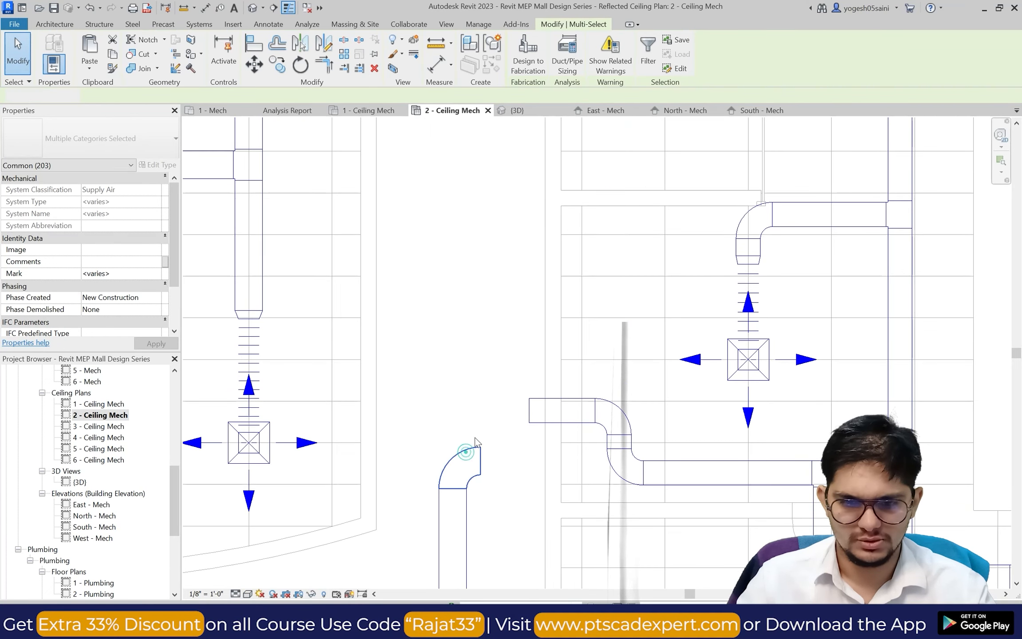
pyautogui.click(466, 452)
pyautogui.press('Up')
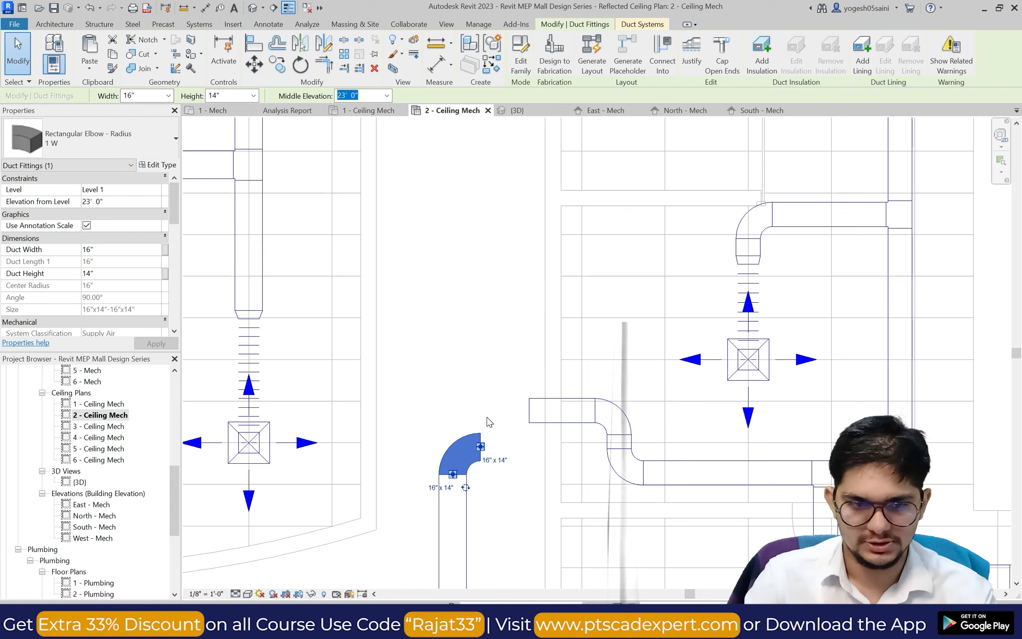
pyautogui.press('Up')
pyautogui.press('Up')
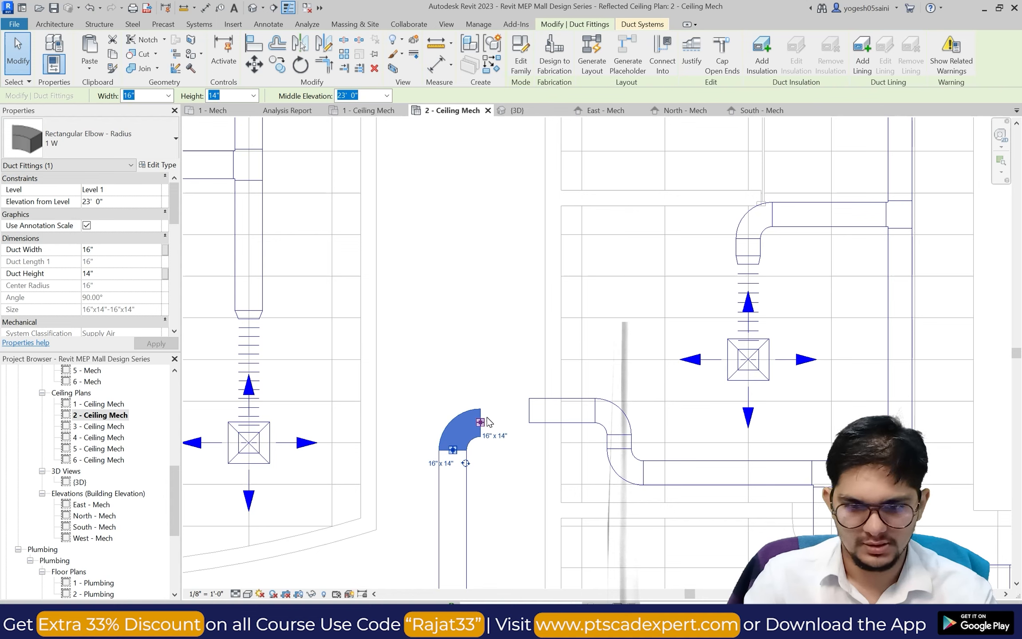
pyautogui.press('Up')
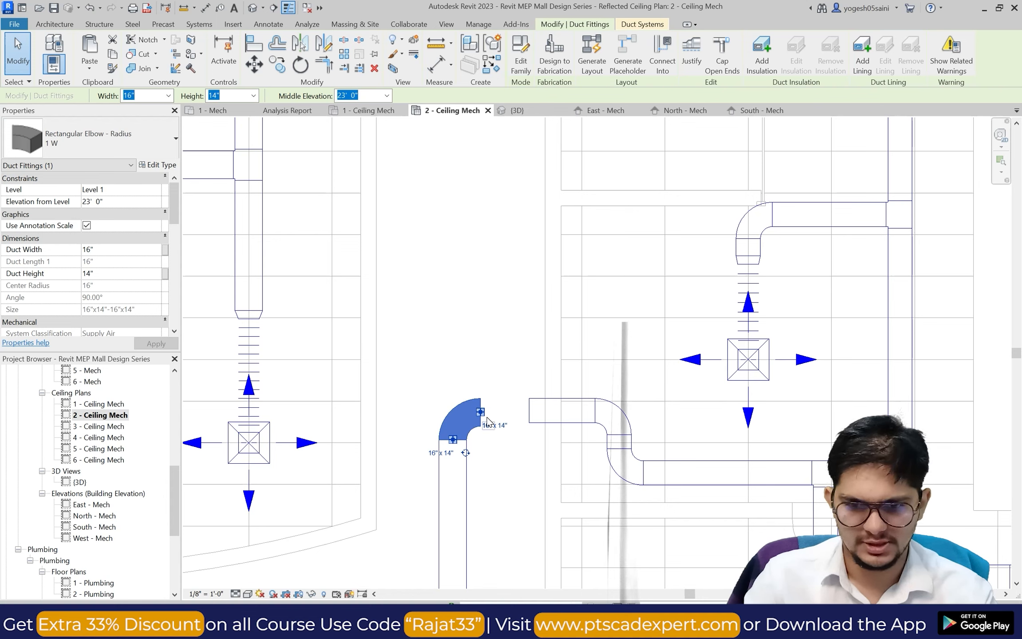
pyautogui.press('Escape')
# Try to stretch the pasted duct's open end to the elbow, and undo the connection.
pyautogui.click(548, 418)
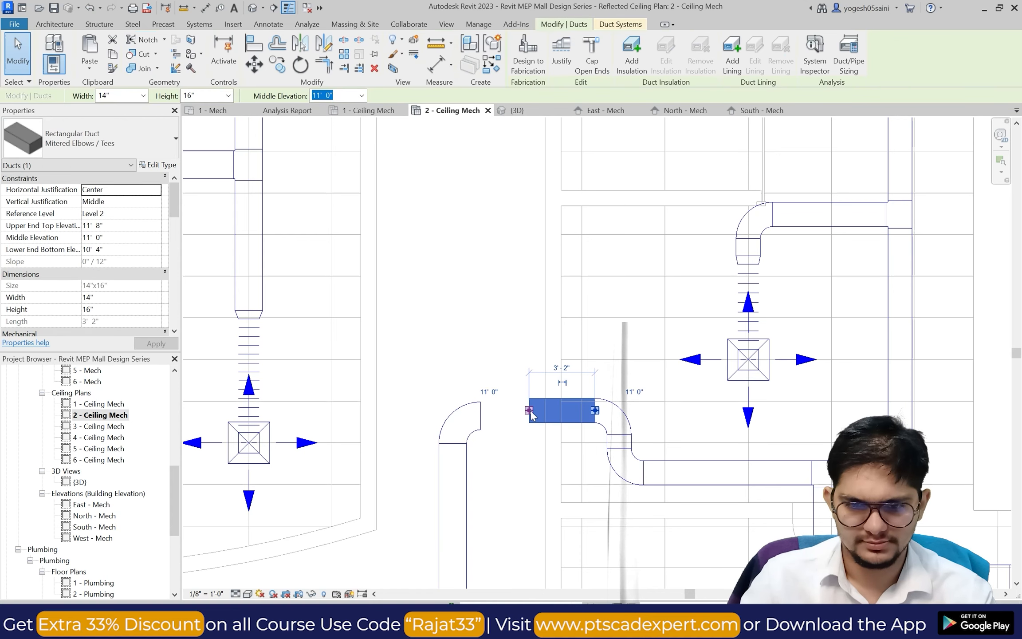
pyautogui.moveTo(529, 410); pyautogui.dragTo(476, 410)
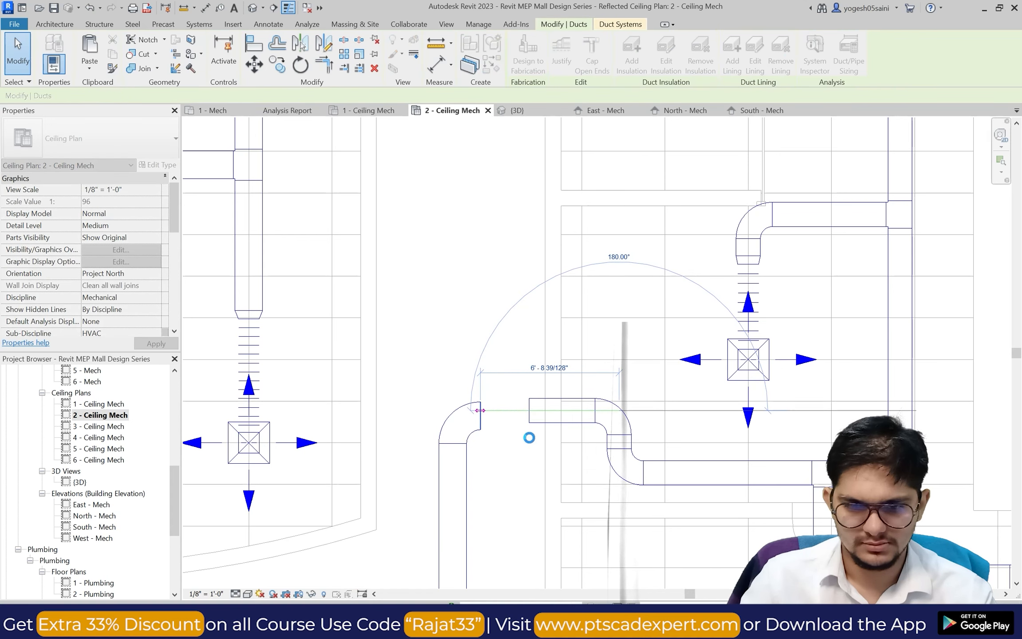
pyautogui.click(529, 438)
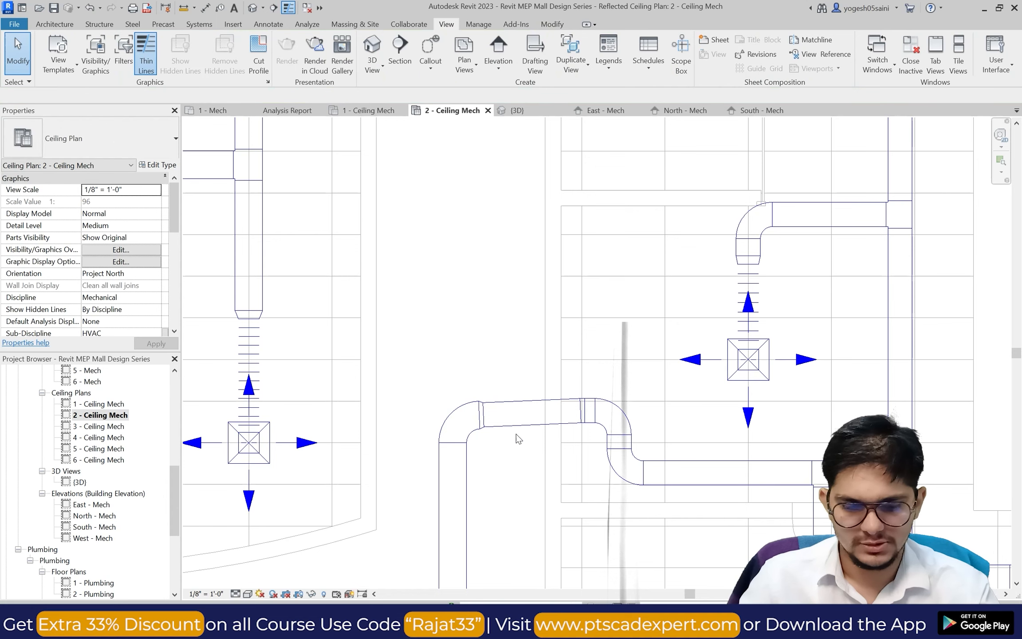
pyautogui.hotkey('ctrl', 'z')
# Nudge the elbow up in finer increments to line up with the pasted duct, undoing the last nudge.
pyautogui.scroll(3, 510, 430)
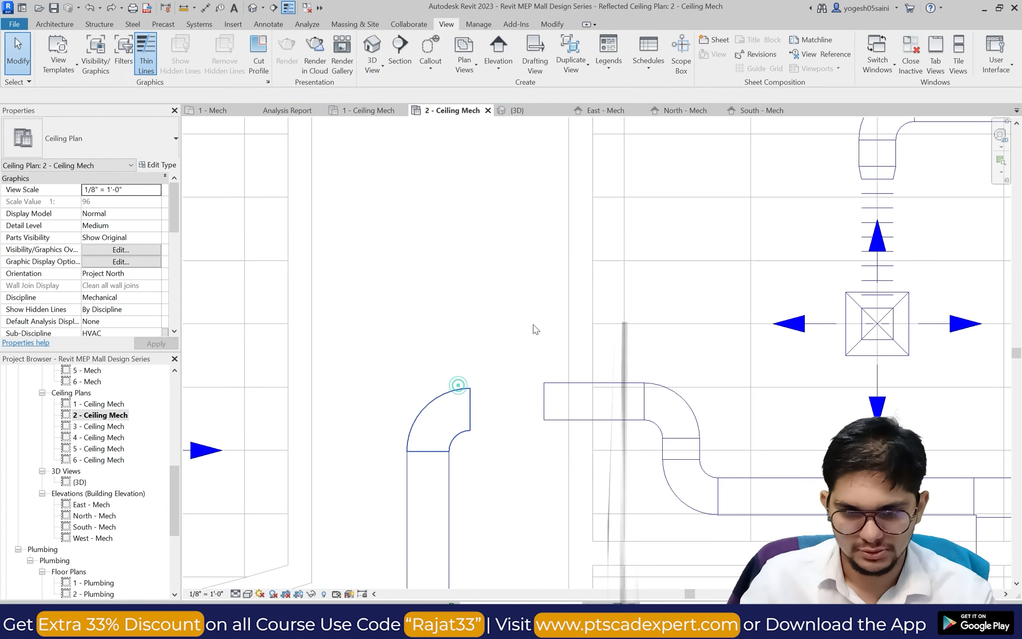
pyautogui.click(458, 385)
pyautogui.scroll(2, 553, 312)
pyautogui.press('Up')
pyautogui.press('Up')
pyautogui.press('Up')
pyautogui.press('Up')
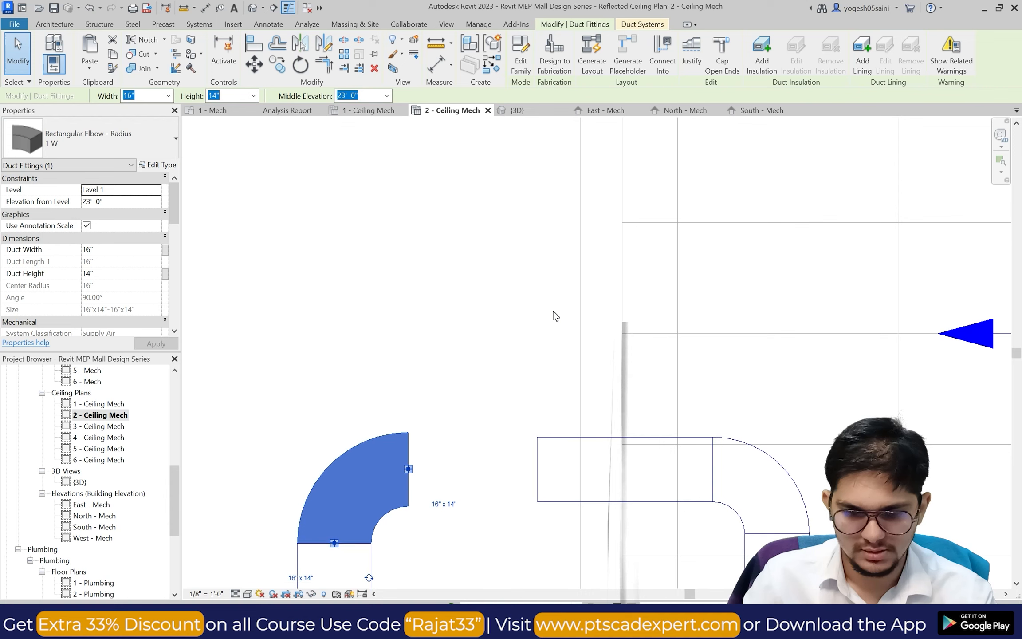
pyautogui.hotkey('ctrl', 'z')
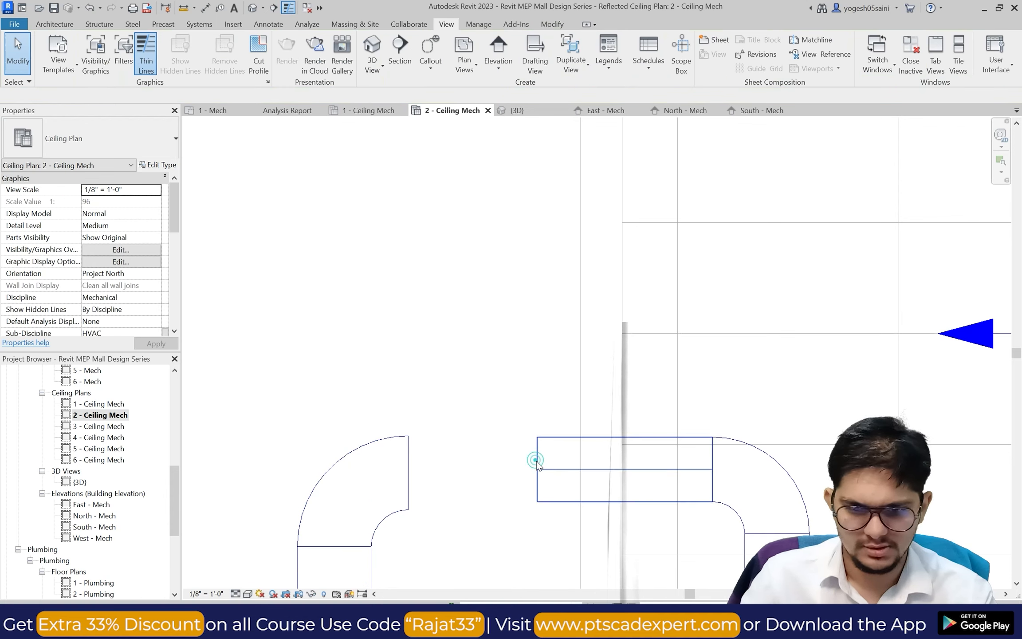
# Extend the pasted 14"x16" duct's open end straight to the elbow to close the gap.
pyautogui.click(535, 468)
pyautogui.moveTo(534, 470); pyautogui.dragTo(411, 469)
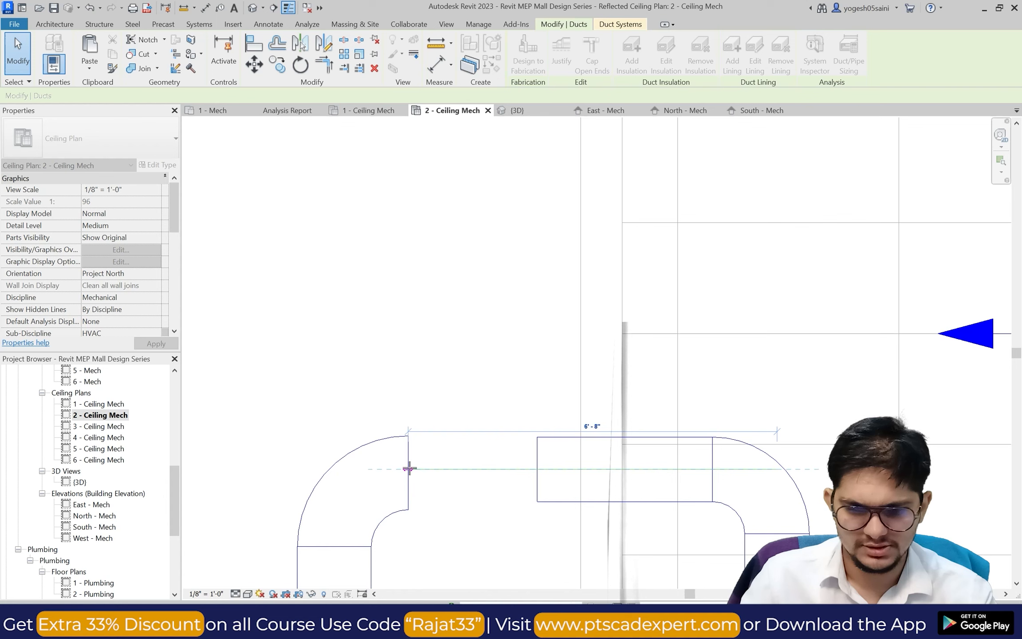
pyautogui.click(529, 385)
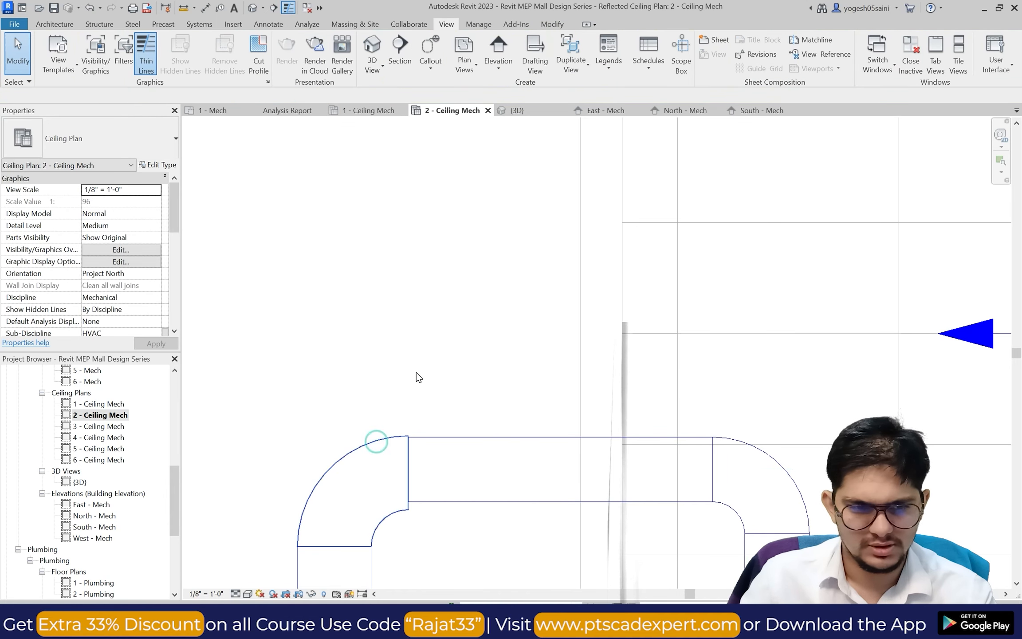
# Set the connecting elbow's reference level to Level 2.
pyautogui.click(376, 442)
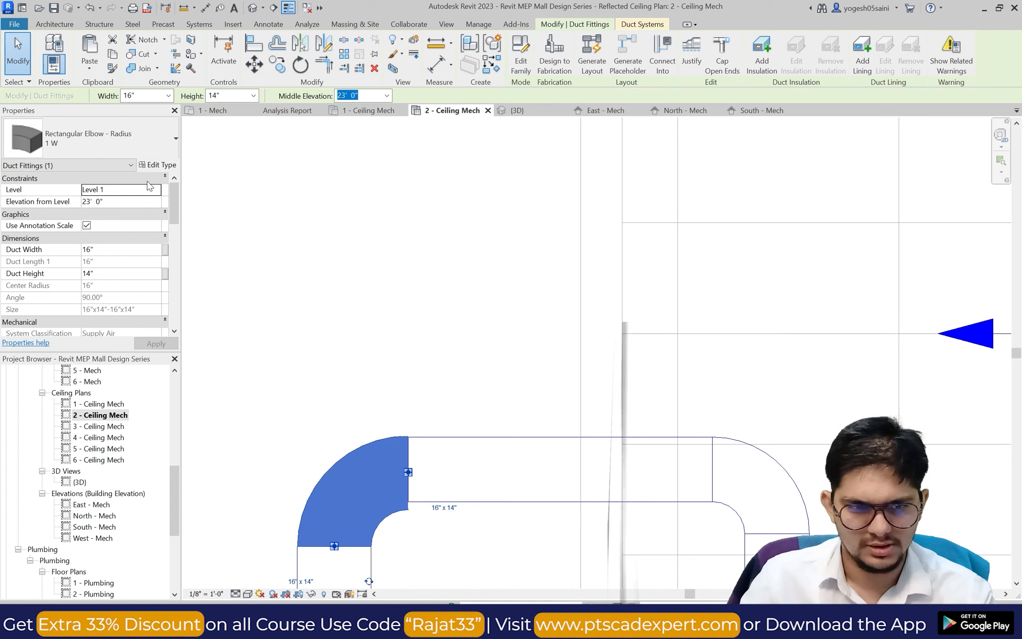
pyautogui.click(162, 189)
pyautogui.click(102, 207)
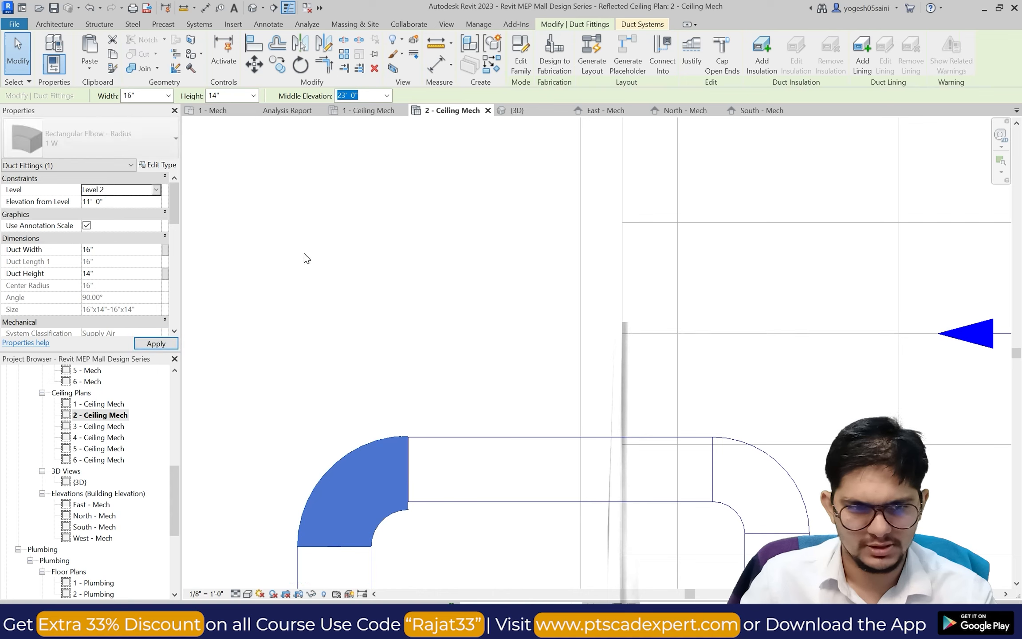
# Check the level and elevation settings of the pasted duct and its connecting elbow.
pyautogui.press('Escape')
pyautogui.click(460, 442)
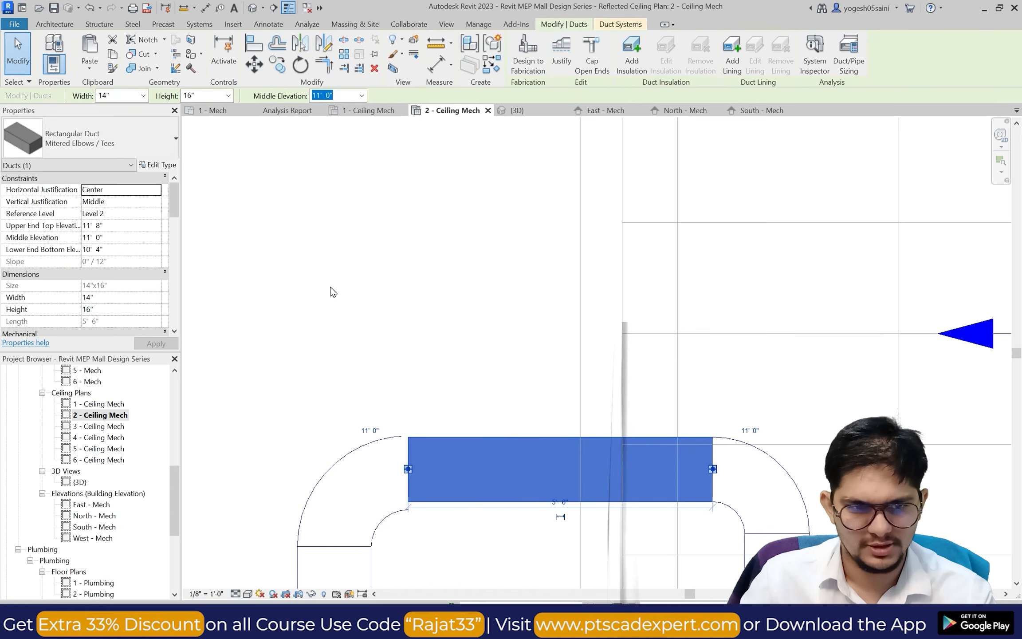
pyautogui.press('Escape')
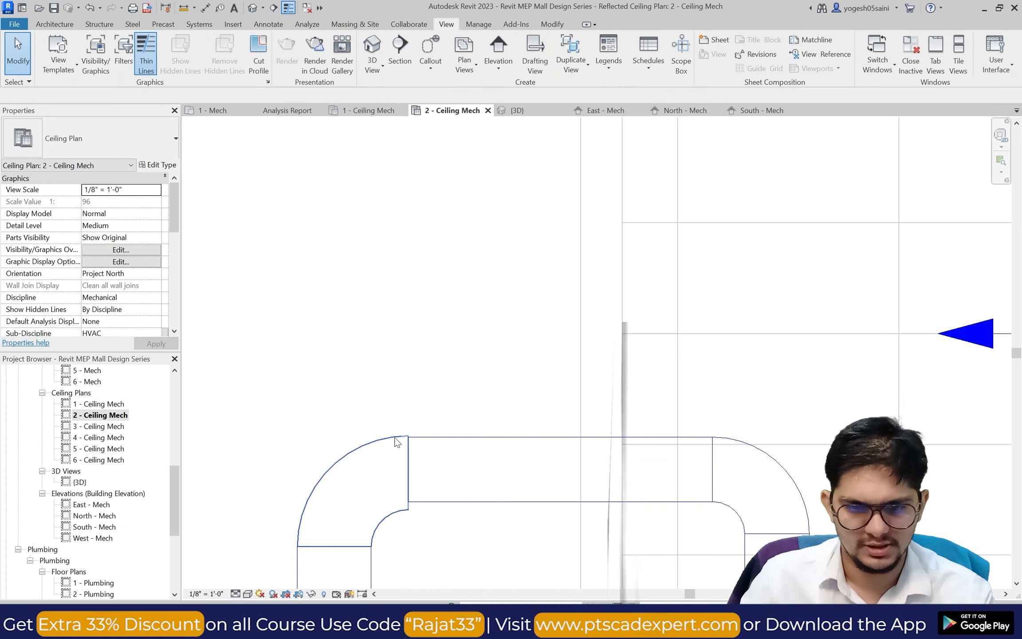
pyautogui.click(388, 423)
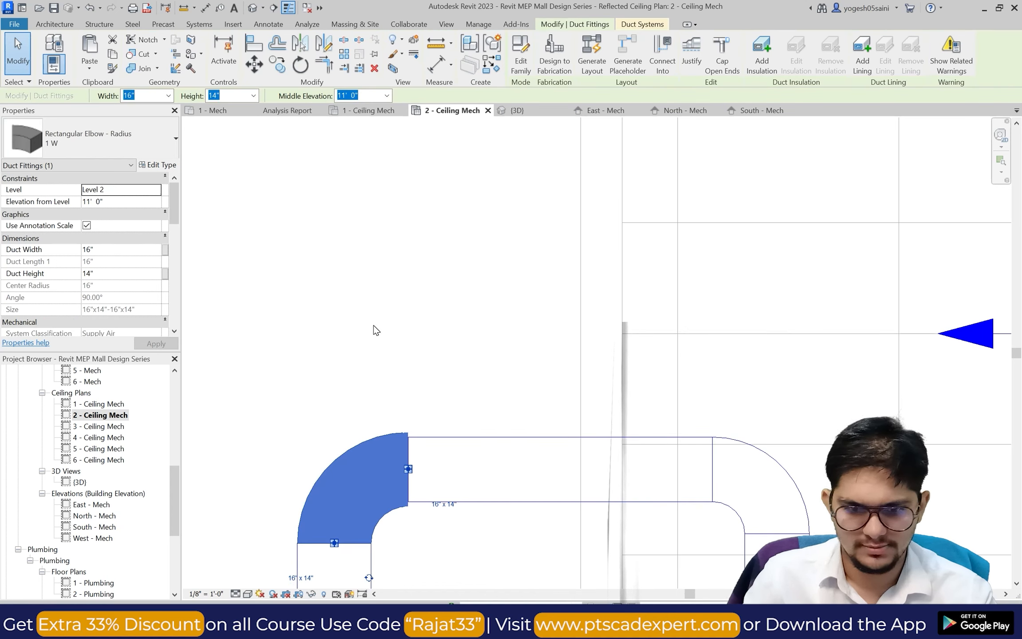
pyautogui.press('Escape')
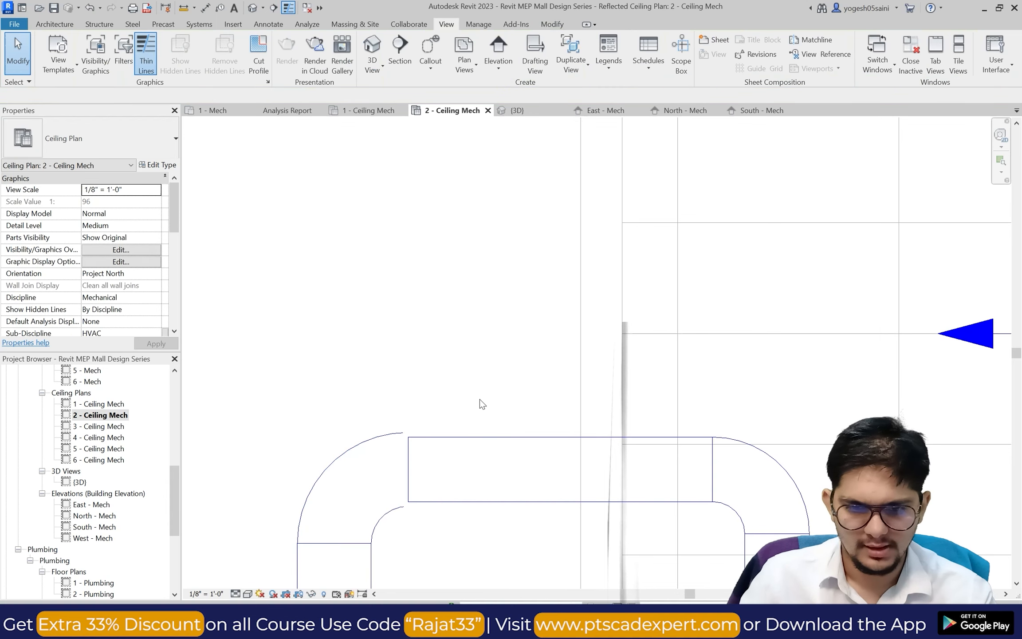
pyautogui.click(461, 452)
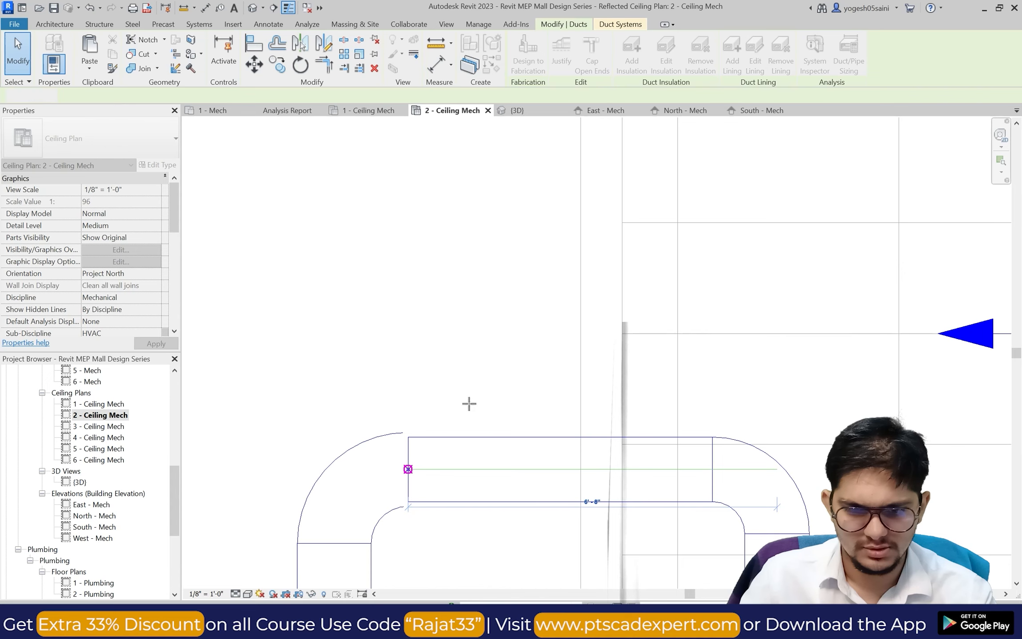
pyautogui.press('Escape')
# Examine the duct layouts in the level 3 and level 4 ceiling mechanical plans.
pyautogui.scroll(-5, 461, 399)
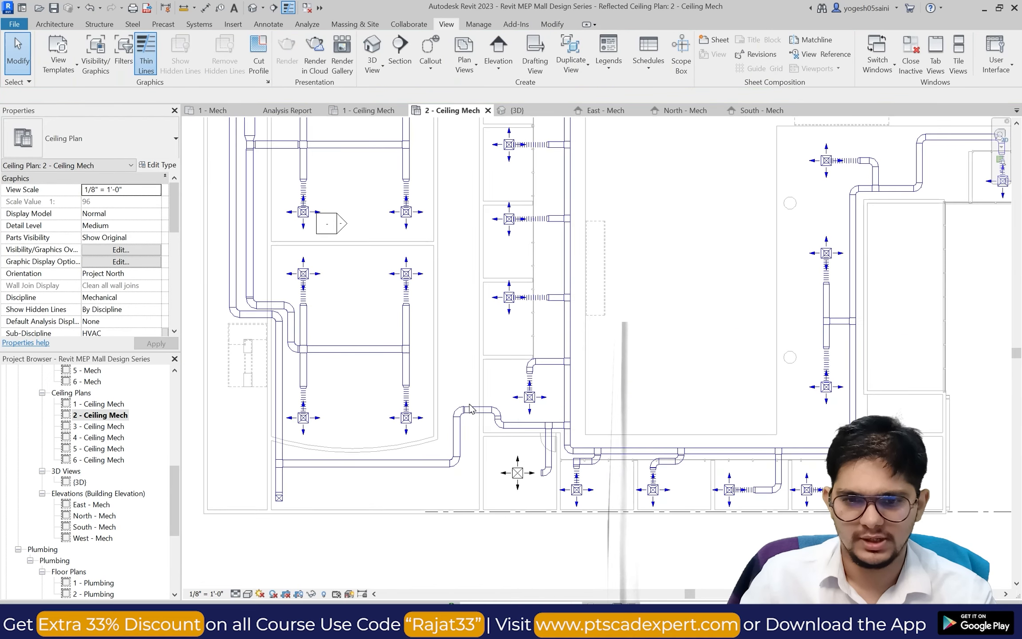
pyautogui.scroll(-3, 543, 400)
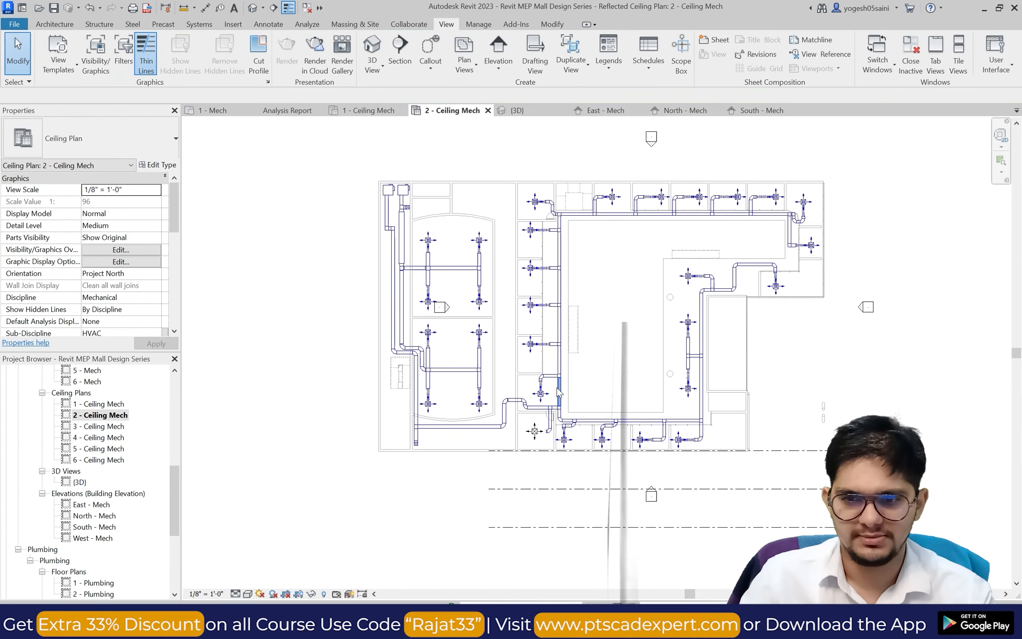
pyautogui.doubleClick(106, 426)
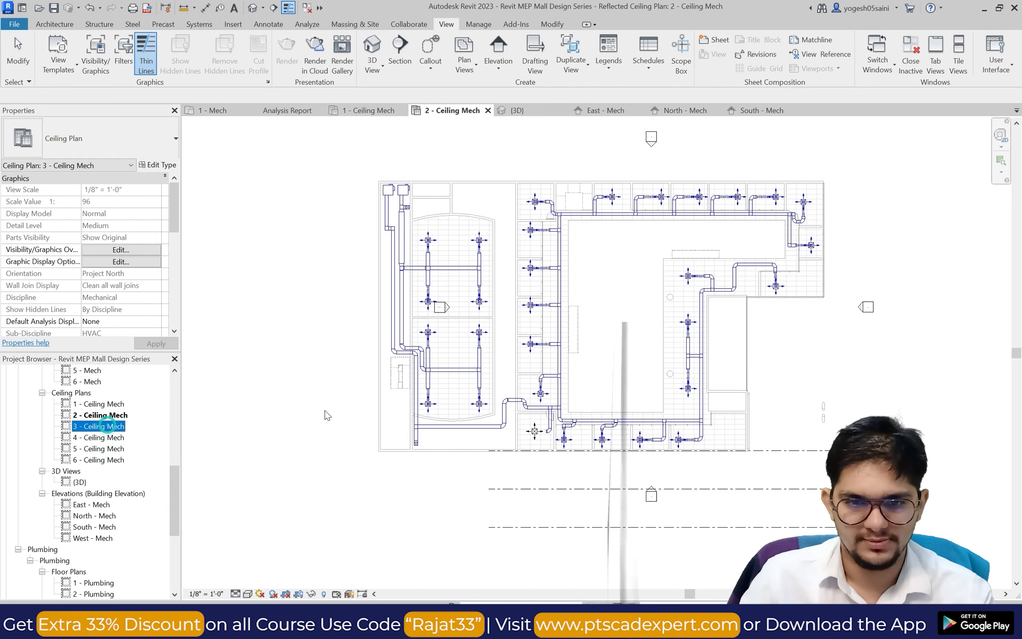
pyautogui.scroll(1, 519, 426)
pyautogui.scroll(-1, 519, 427)
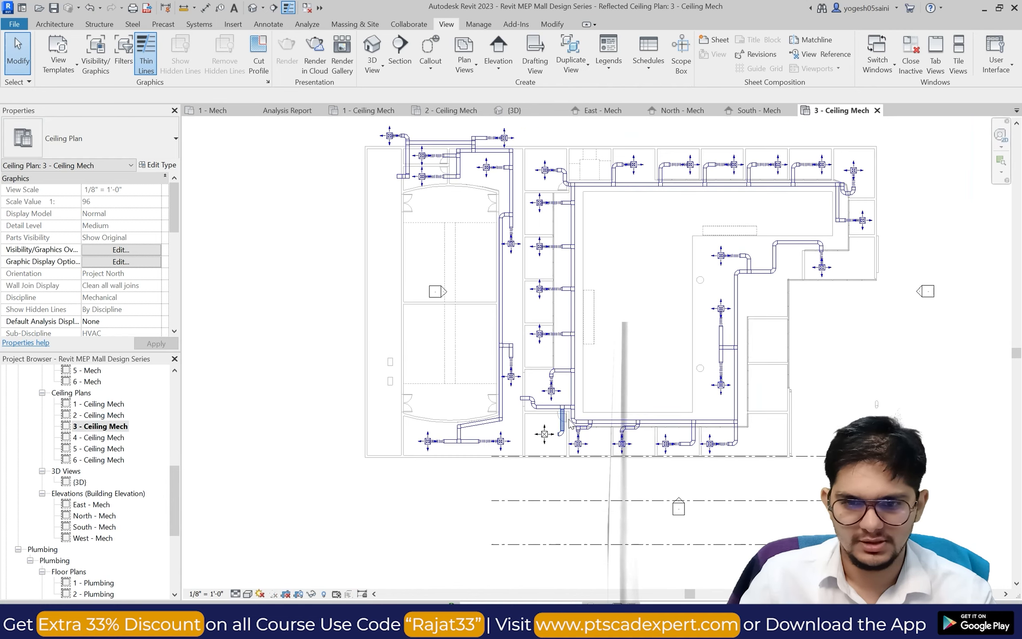
pyautogui.scroll(3, 449, 412)
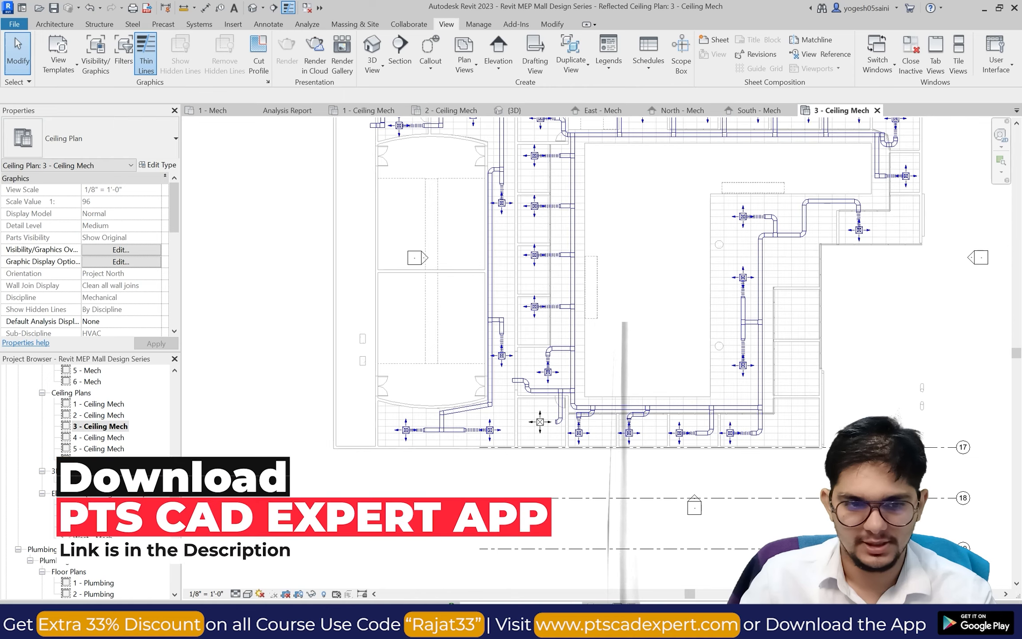
pyautogui.doubleClick(100, 437)
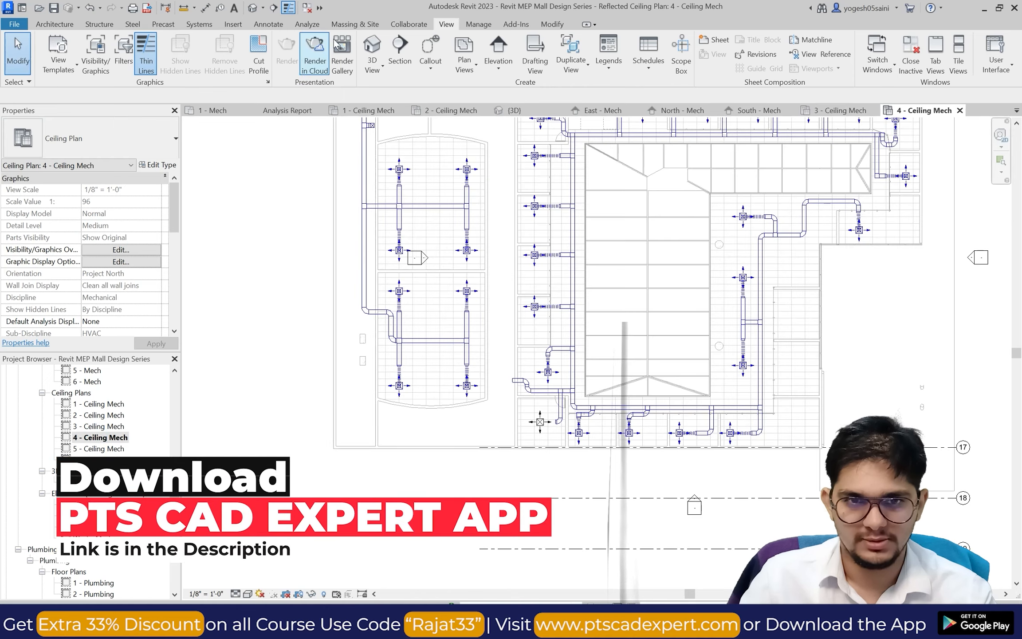
# Examine the stacked duct systems in the 3D view from above the front, focusing on the unconnected branch ends.
pyautogui.click(372, 49)
pyautogui.scroll(-3, 360, 390)
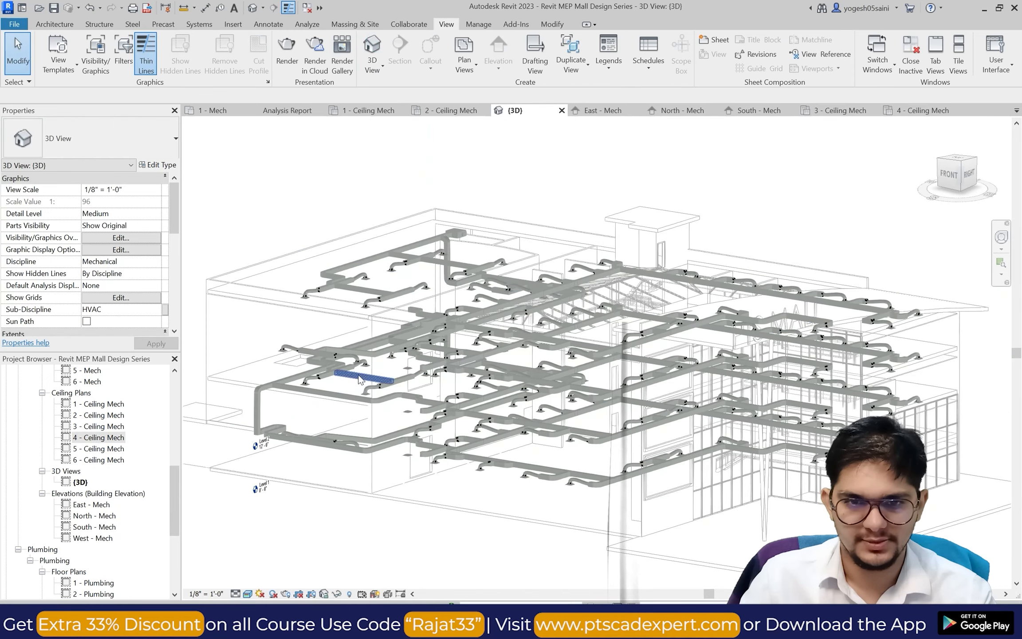
pyautogui.scroll(4, 364, 382)
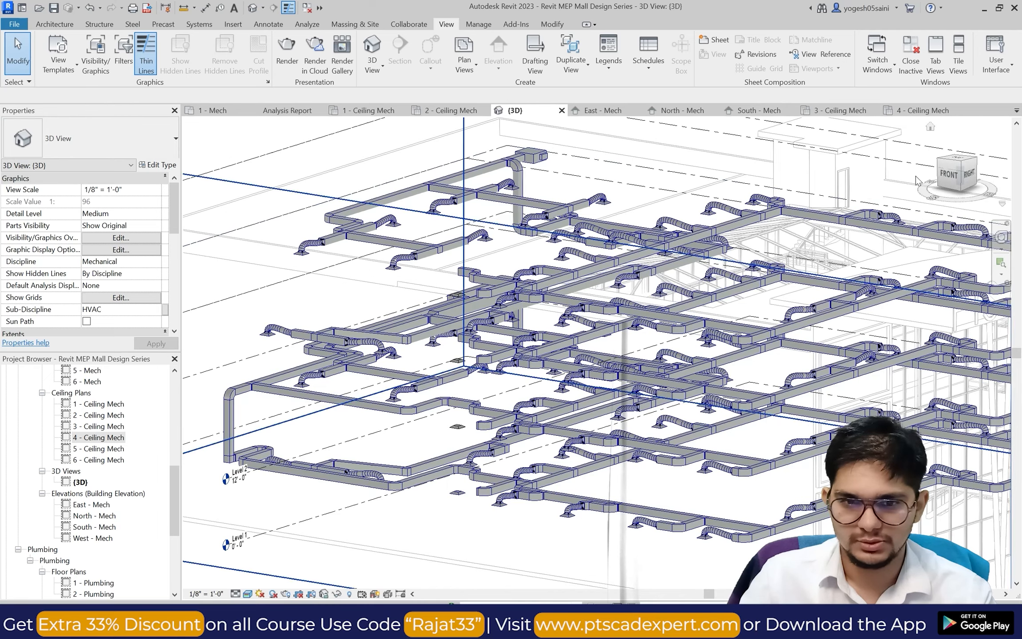
pyautogui.scroll(-1, 496, 368)
pyautogui.click(1005, 238)
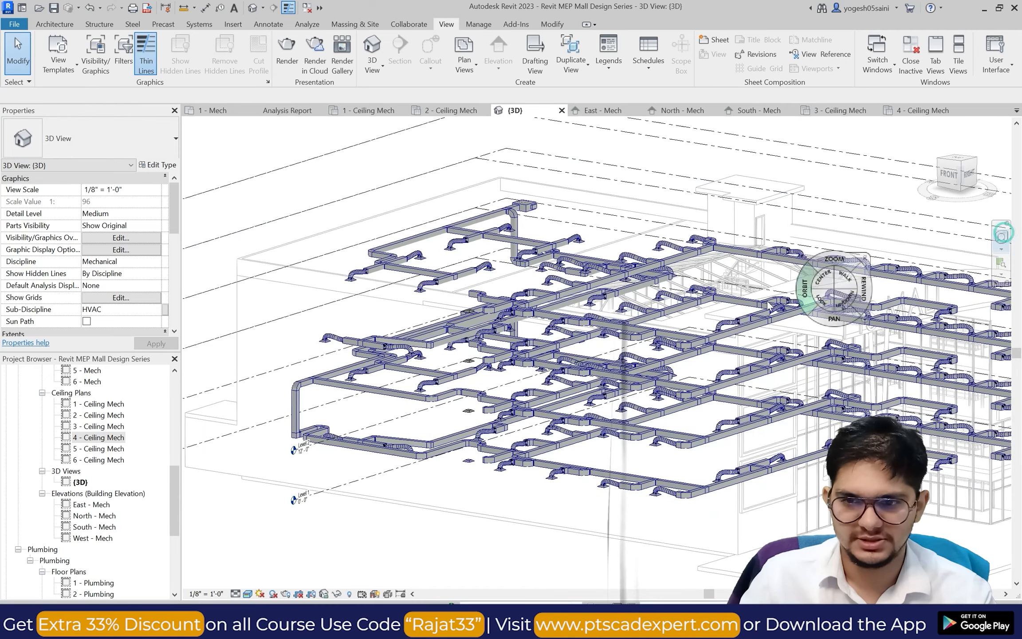
pyautogui.moveTo(664, 317); pyautogui.dragTo(538, 525)
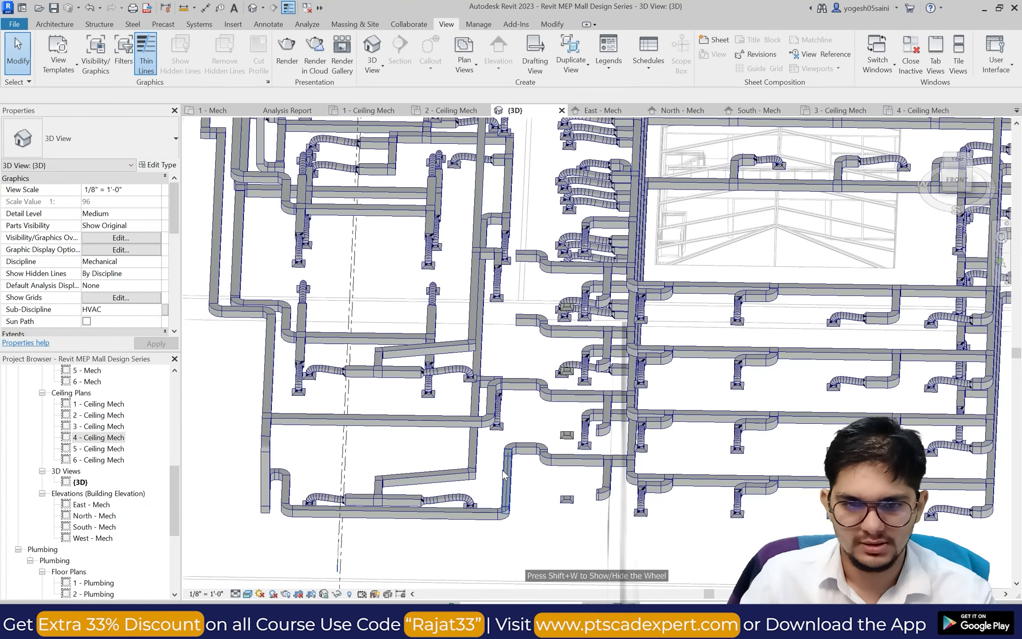
pyautogui.keyDown('shift'); pyautogui.moveTo(492, 410); pyautogui.dragTo(458, 332, button='middle'); pyautogui.keyUp('shift')
pyautogui.scroll(2, 377, 386)
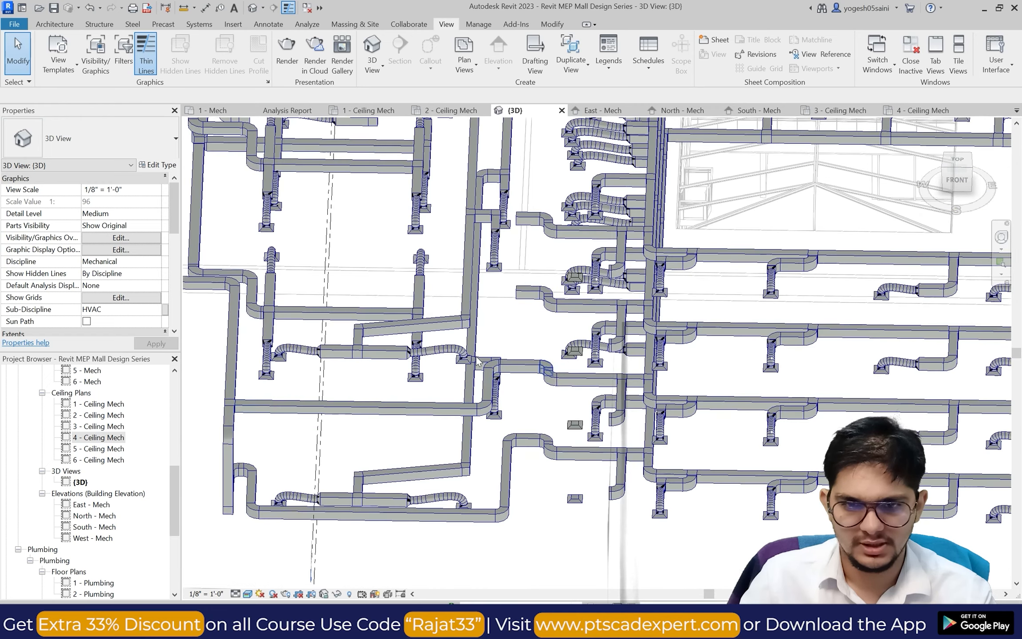
pyautogui.scroll(-2, 412, 353)
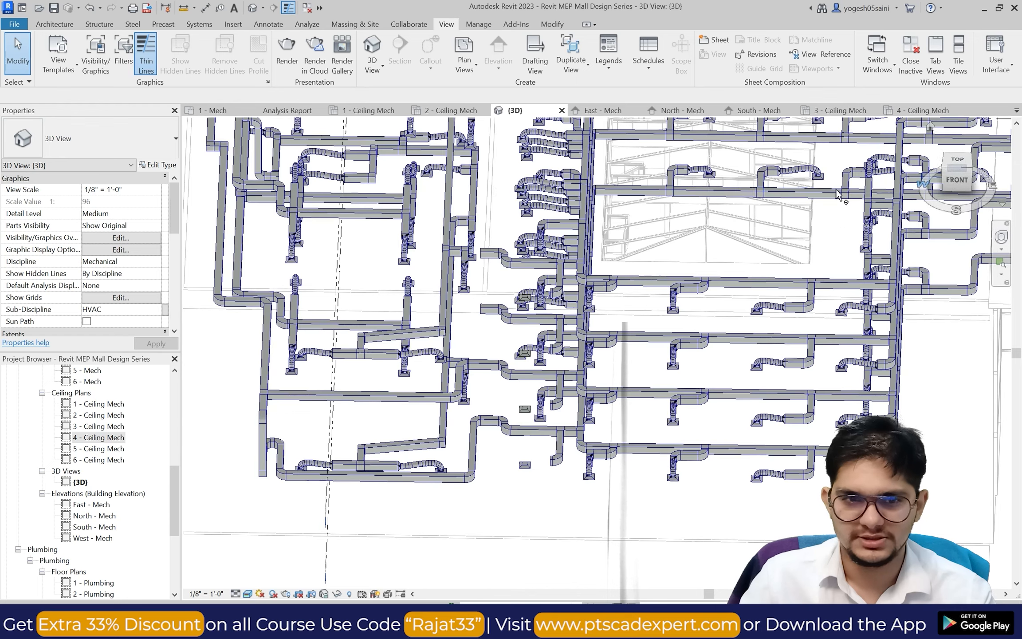
pyautogui.scroll(-1, 309, 423)
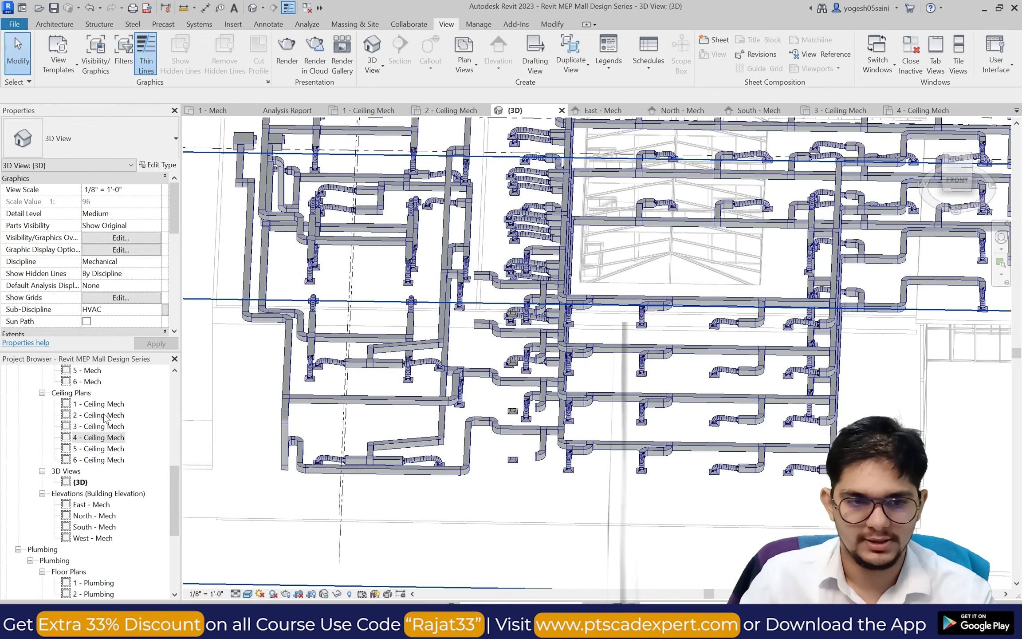
# In the 2 - Ceiling Mech plan, select the outer VAV unit with its supply duct down to the elbow near the stairs.
pyautogui.click(106, 404)
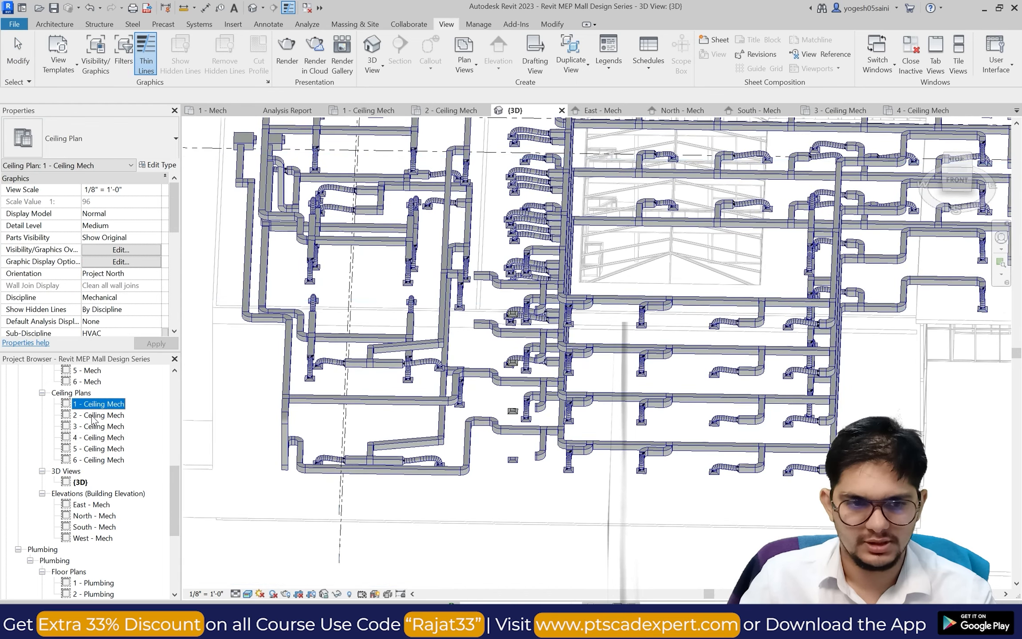
pyautogui.doubleClick(94, 415)
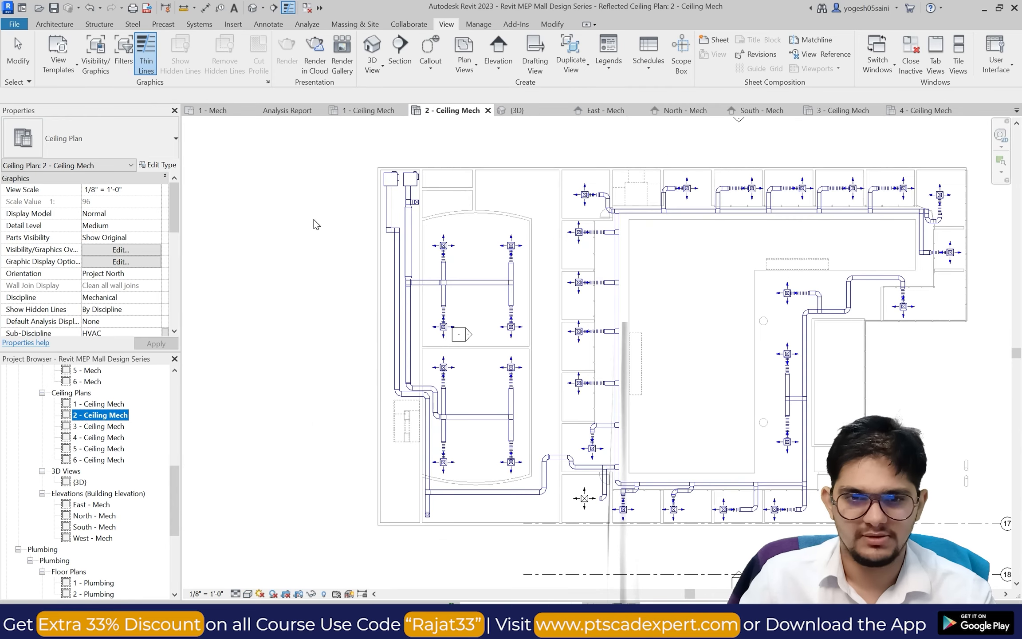
pyautogui.click(393, 179)
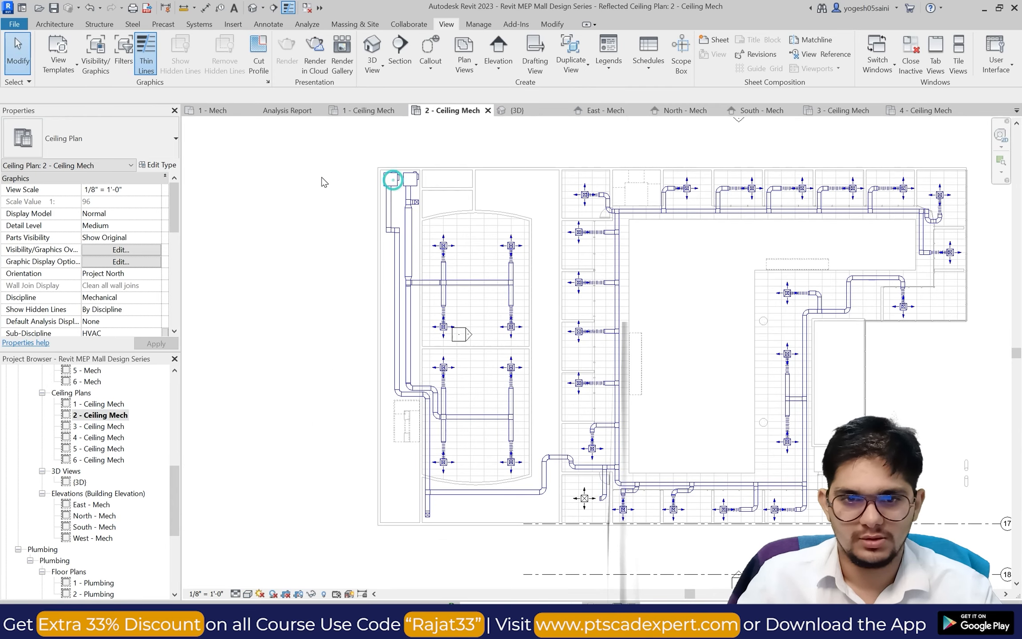
pyautogui.click(390, 178)
pyautogui.scroll(2, 377, 197)
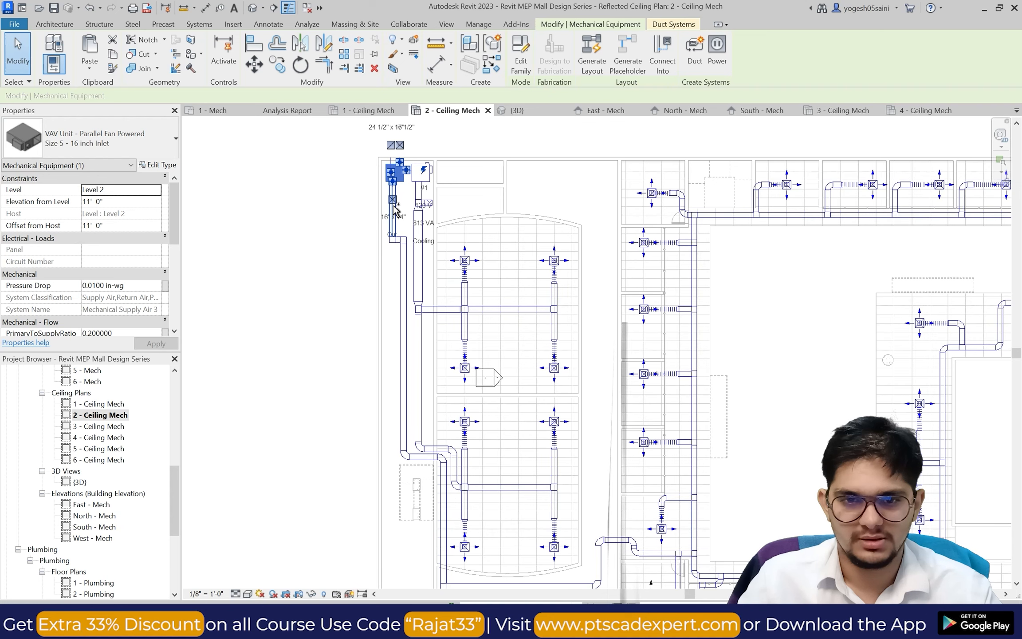
pyautogui.click(341, 152)
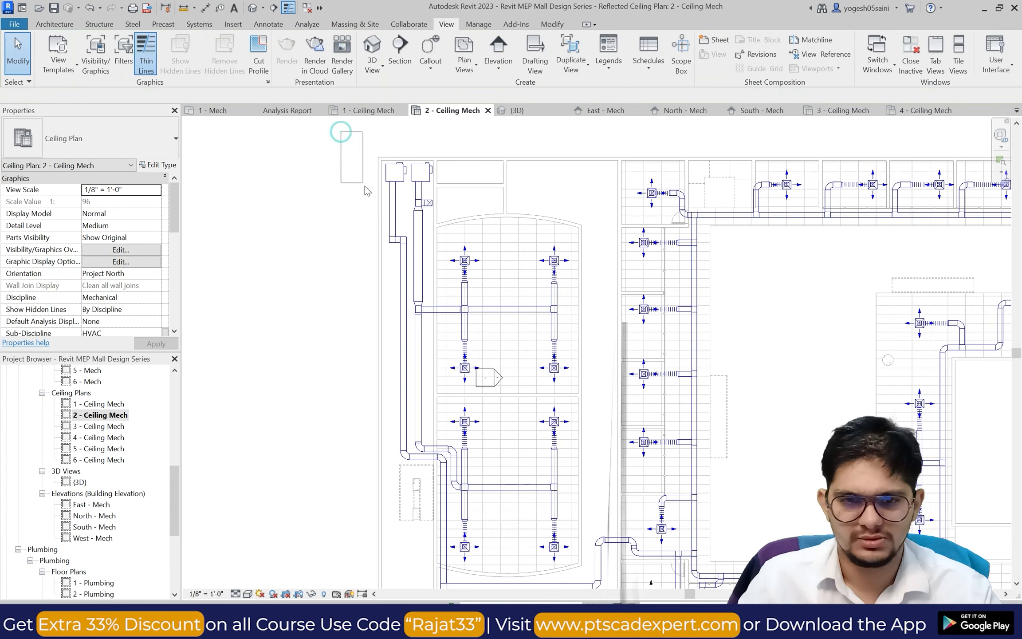
pyautogui.moveTo(365, 186); pyautogui.dragTo(407, 261)
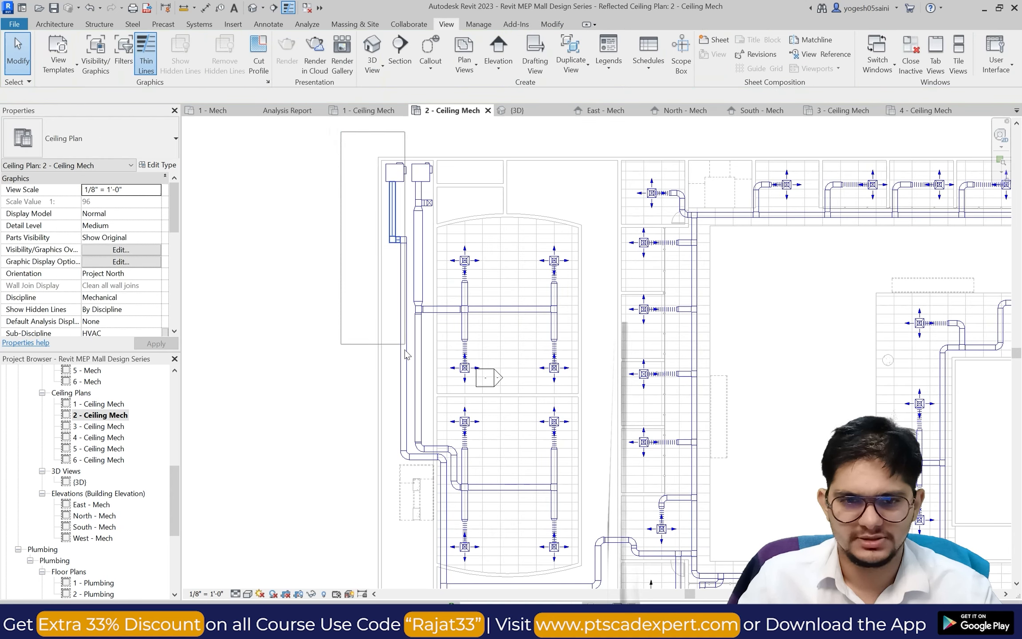
pyautogui.moveTo(405, 350); pyautogui.dragTo(416, 477)
# Add the supply duct's offset past the stairs, its straight run, the tee and the short end duct to the selection.
pyautogui.scroll(5, 443, 460)
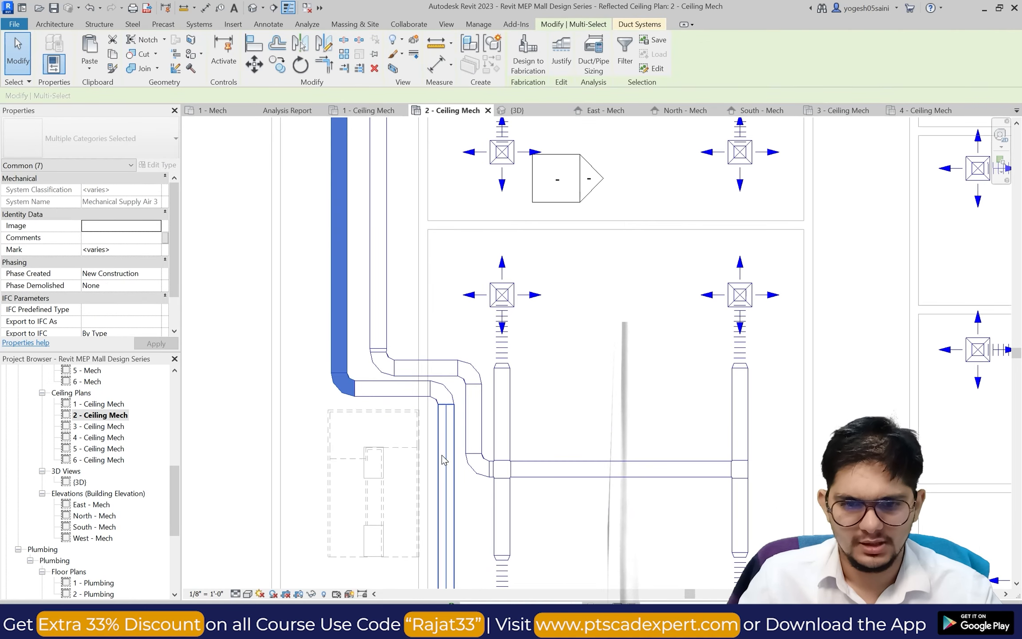
pyautogui.keyDown('ctrl'); pyautogui.click(393, 392); pyautogui.keyUp('ctrl')
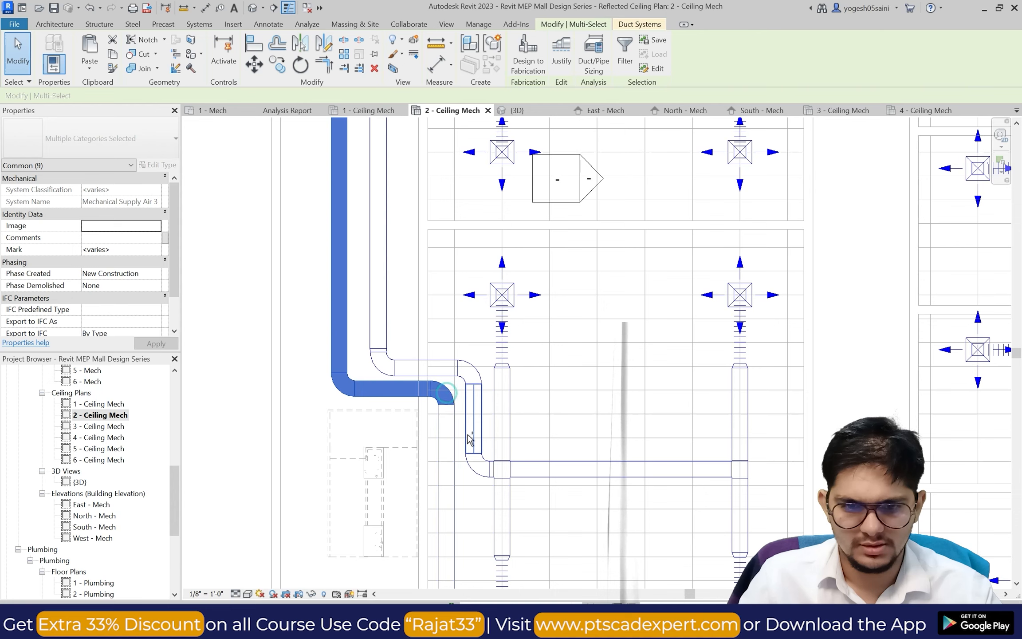
pyautogui.keyDown('ctrl'); pyautogui.click(446, 434); pyautogui.keyUp('ctrl')
pyautogui.scroll(-5, 455, 434)
pyautogui.scroll(4, 400, 475)
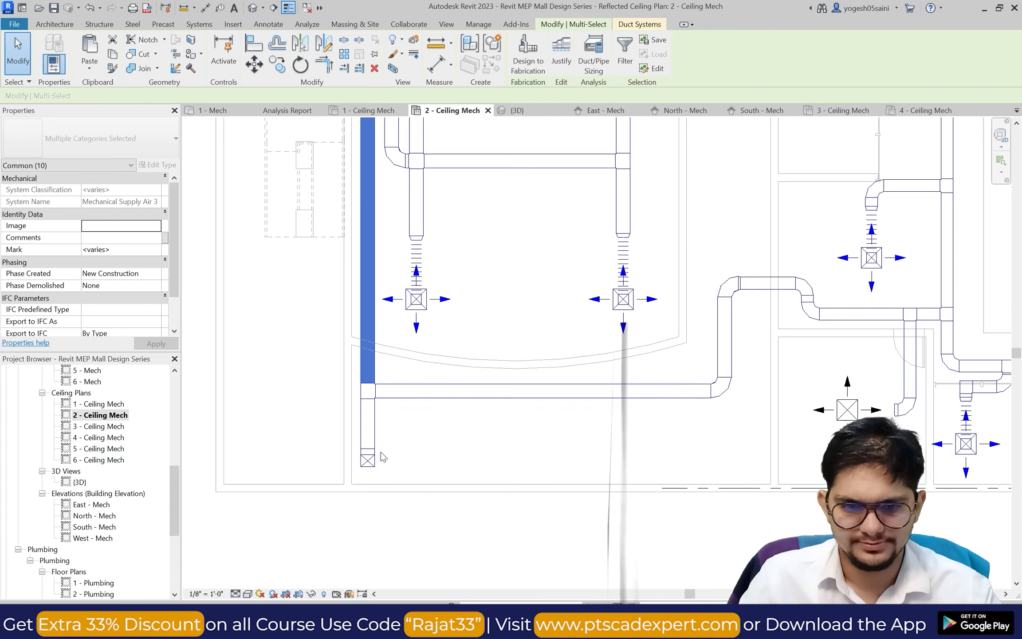
pyautogui.keyDown('ctrl'); pyautogui.click(370, 420); pyautogui.keyUp('ctrl')
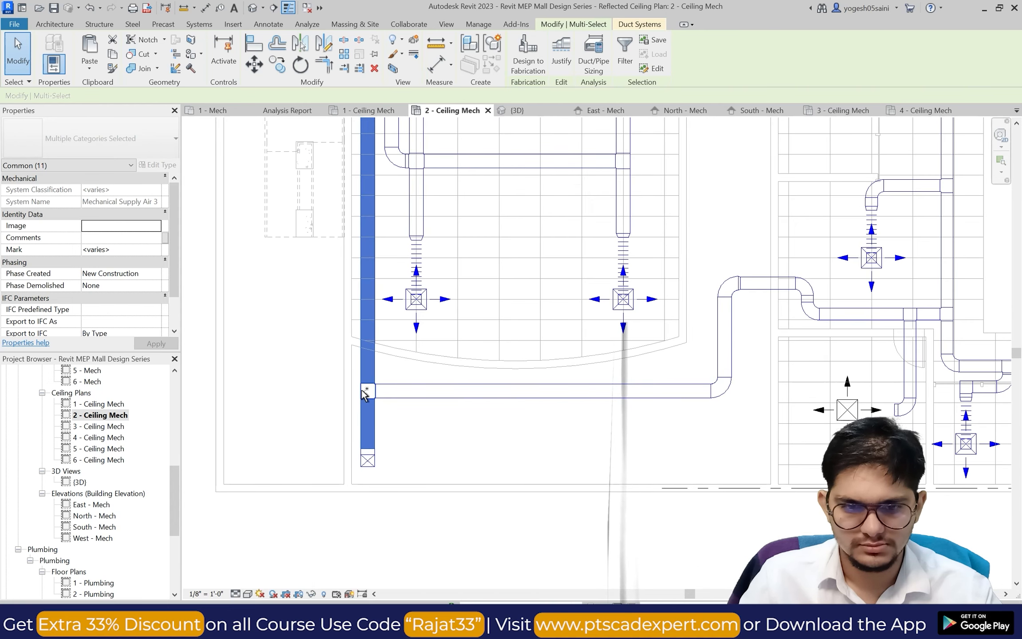
pyautogui.keyDown('ctrl'); pyautogui.click(366, 392); pyautogui.keyUp('ctrl')
# Add the horizontal branch through its second elbow and the main duct's end fitting to the selection, excluding the wall.
pyautogui.keyDown('ctrl'); pyautogui.click(424, 385); pyautogui.keyUp('ctrl')
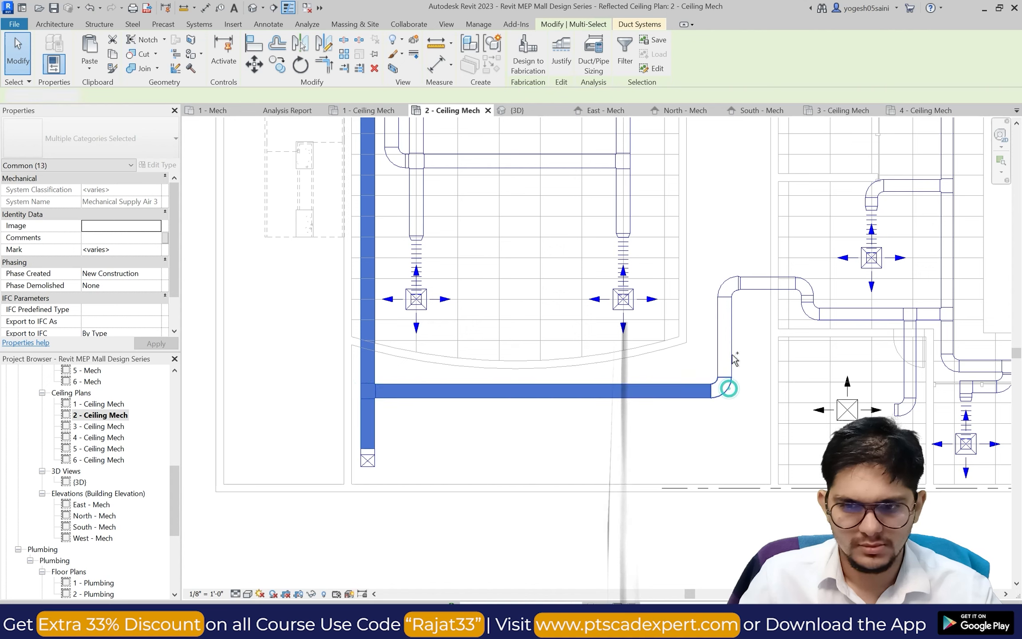
pyautogui.keyDown('ctrl'); pyautogui.click(728, 388); pyautogui.keyUp('ctrl')
pyautogui.keyDown('ctrl'); pyautogui.click(727, 350); pyautogui.keyUp('ctrl')
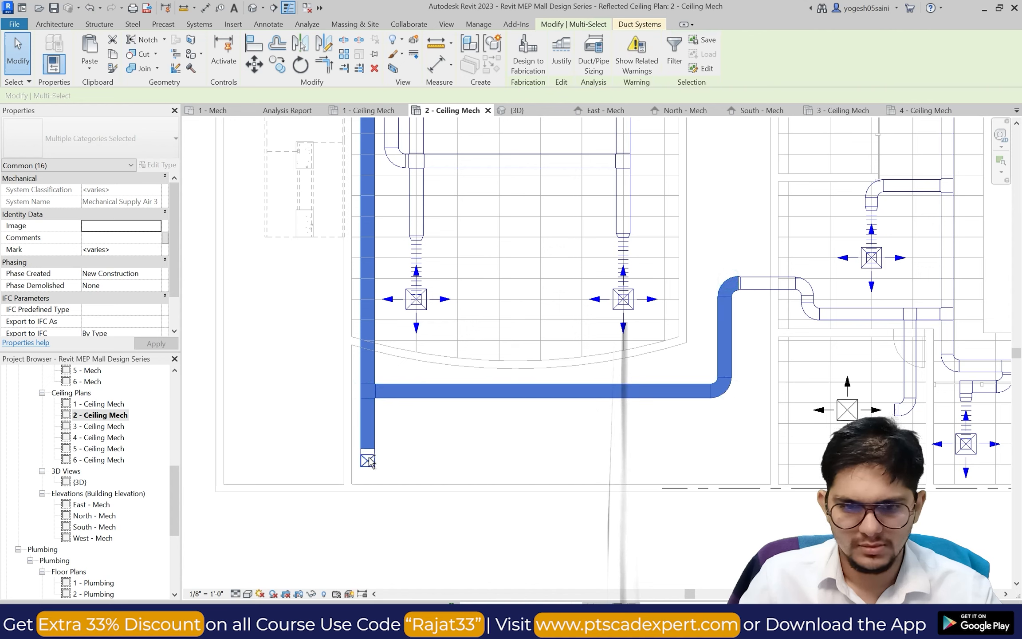
pyautogui.keyDown('ctrl'); pyautogui.moveTo(417, 530); pyautogui.dragTo(354, 433); pyautogui.keyUp('ctrl')
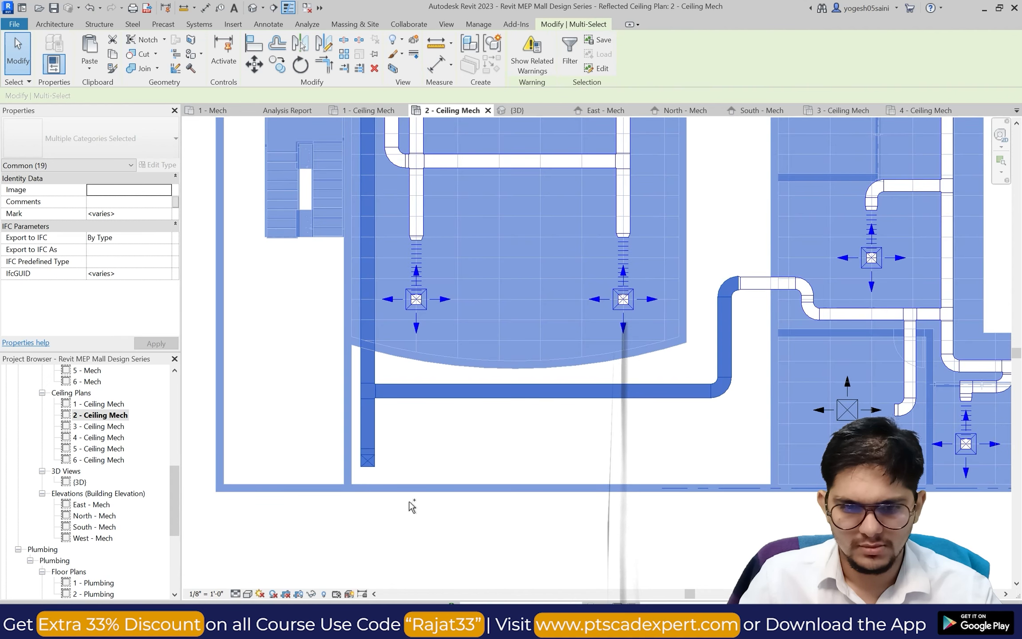
pyautogui.keyDown('shift'); pyautogui.click(342, 448); pyautogui.keyUp('shift')
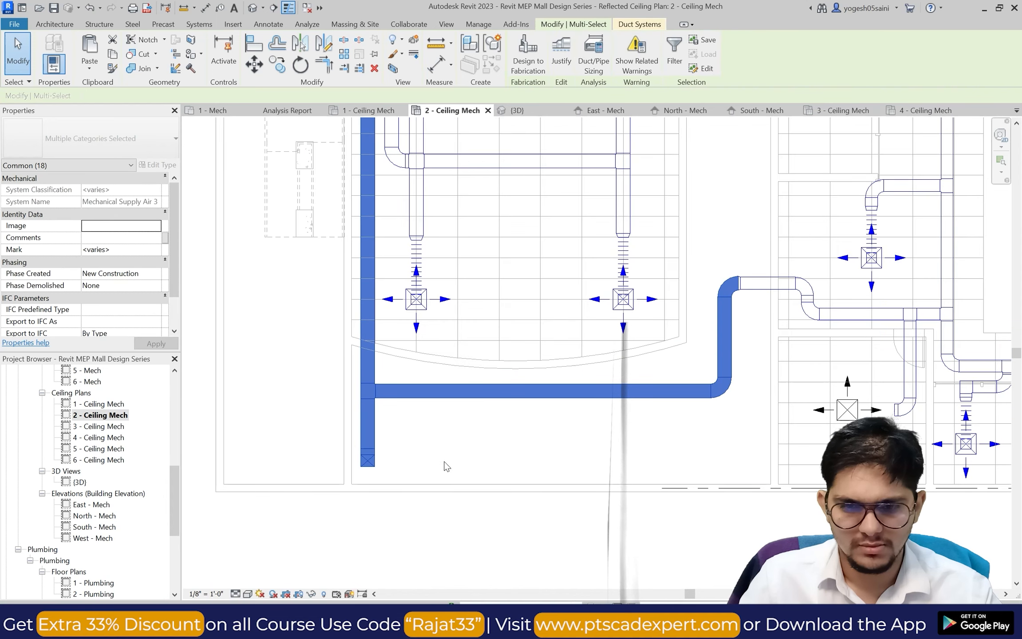
# Copy the selected VAV unit and supply run and paste them aligned to Level 3.
pyautogui.scroll(-1, 502, 262)
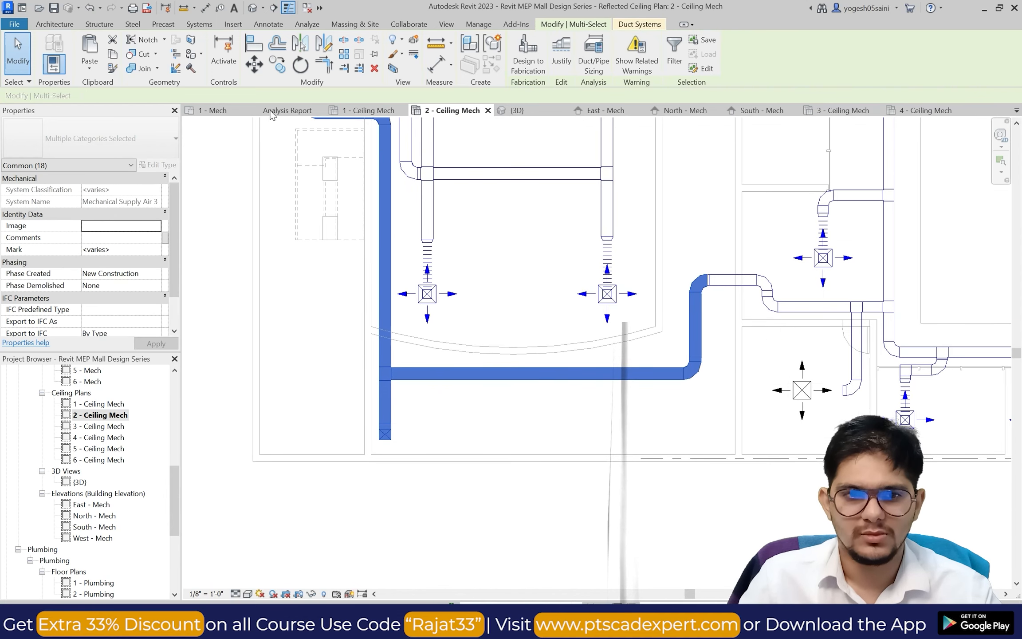
pyautogui.click(92, 68)
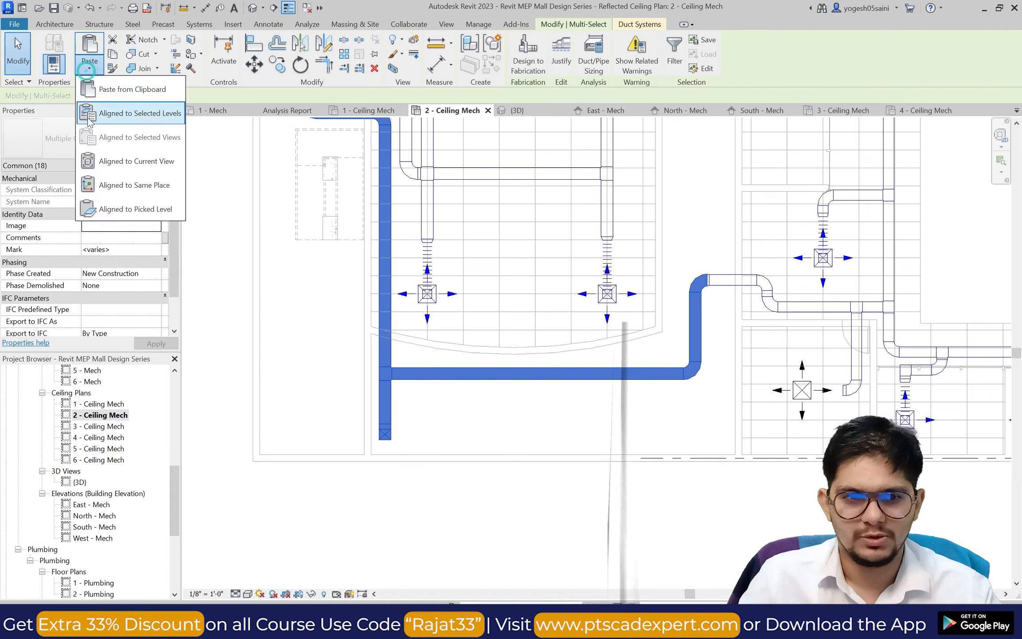
pyautogui.click(133, 111)
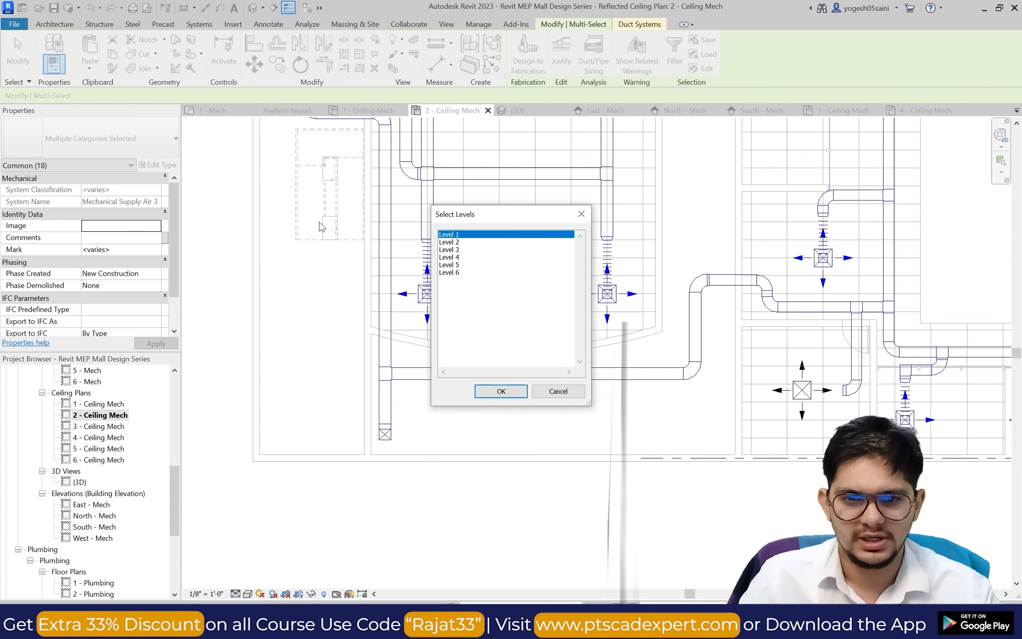
pyautogui.click(461, 250)
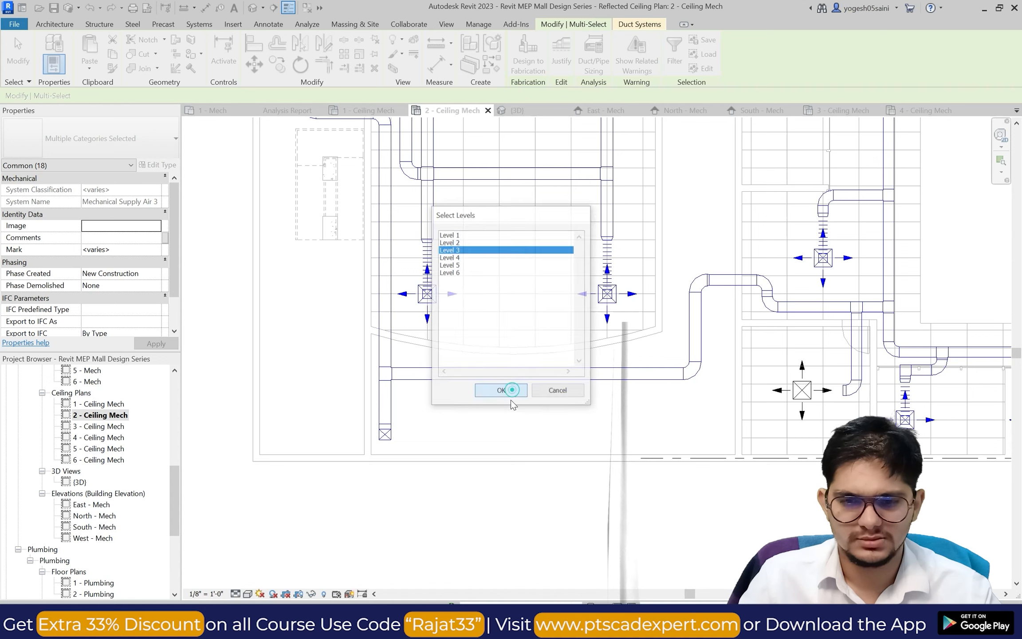
pyautogui.click(510, 395)
pyautogui.click(504, 484)
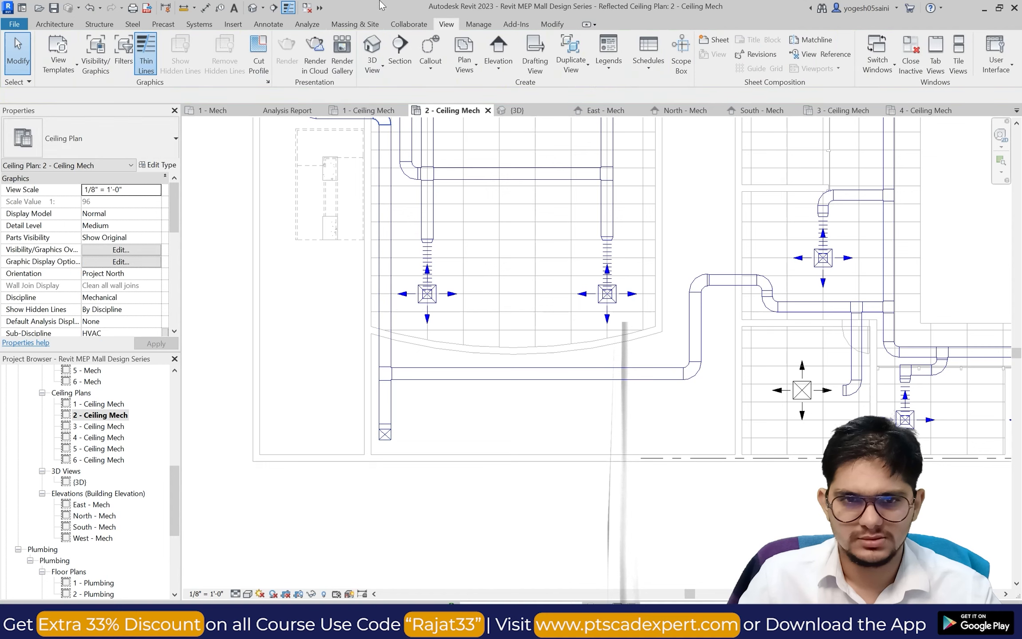
# Check the pasted VAV unit and supply run from the front in the 3D view and undo the paste.
pyautogui.click(369, 44)
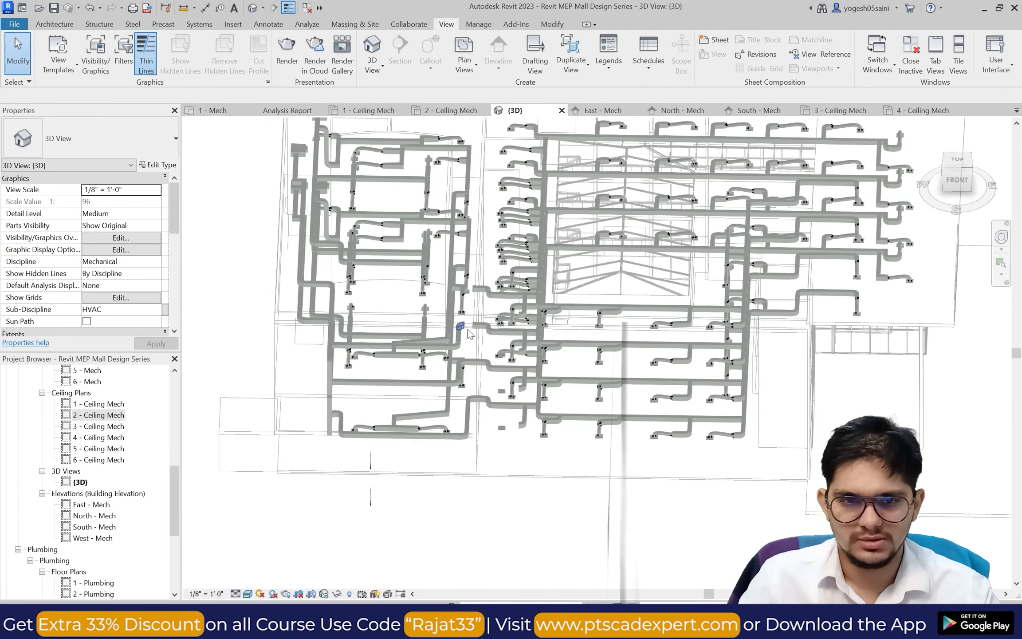
pyautogui.click(1001, 237)
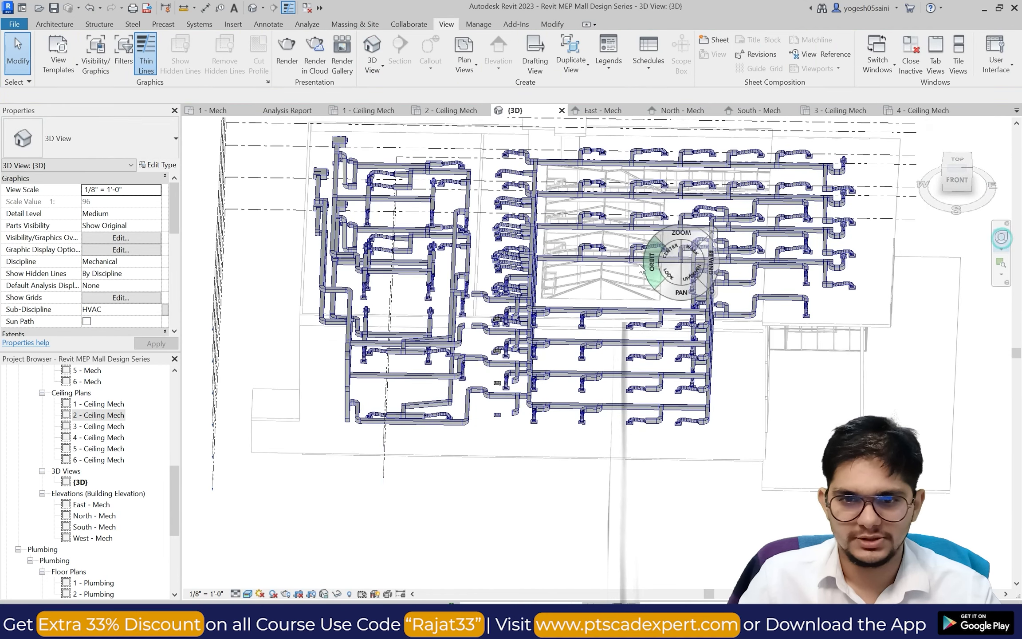
pyautogui.moveTo(638, 266); pyautogui.dragTo(650, 212)
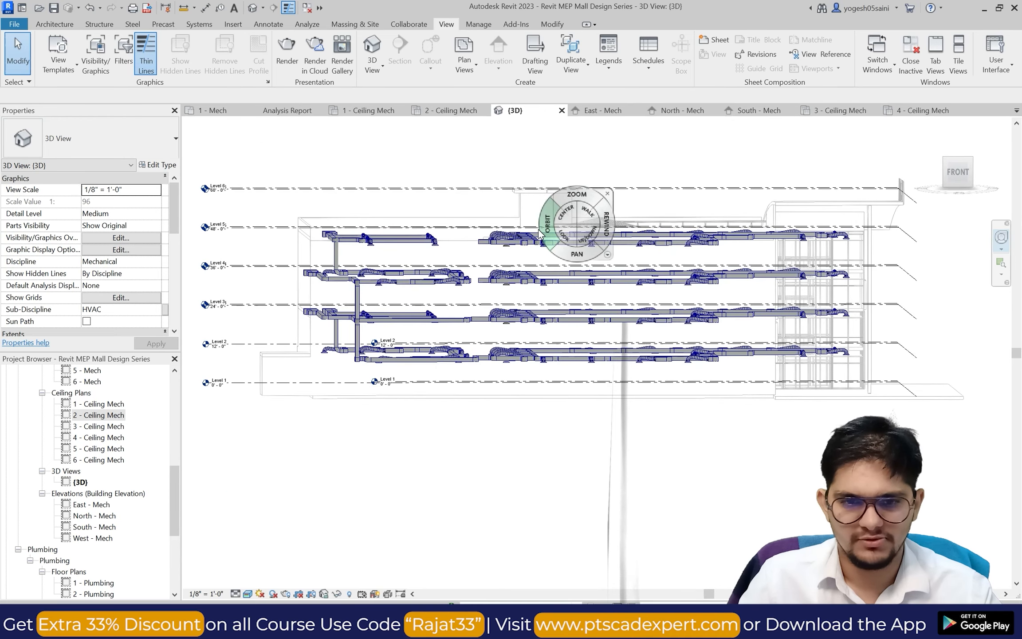
pyautogui.press('Escape')
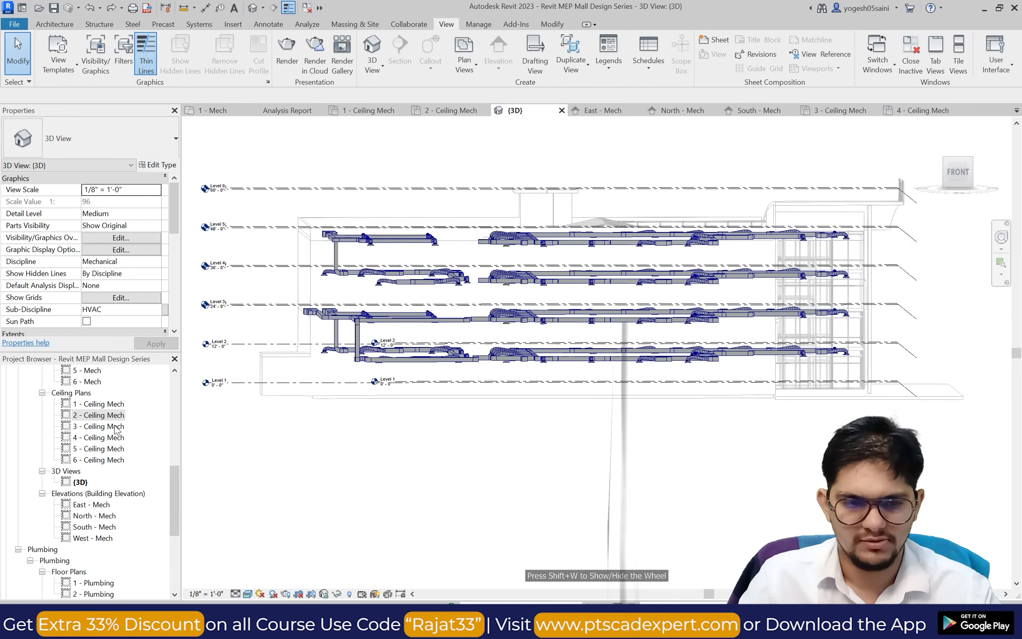
# In the 2 - Ceiling Mech plan, reselect the outer VAV unit with its supply duct, the offset past the stairs and the straight run.
pyautogui.doubleClick(102, 415)
pyautogui.scroll(-4, 386, 315)
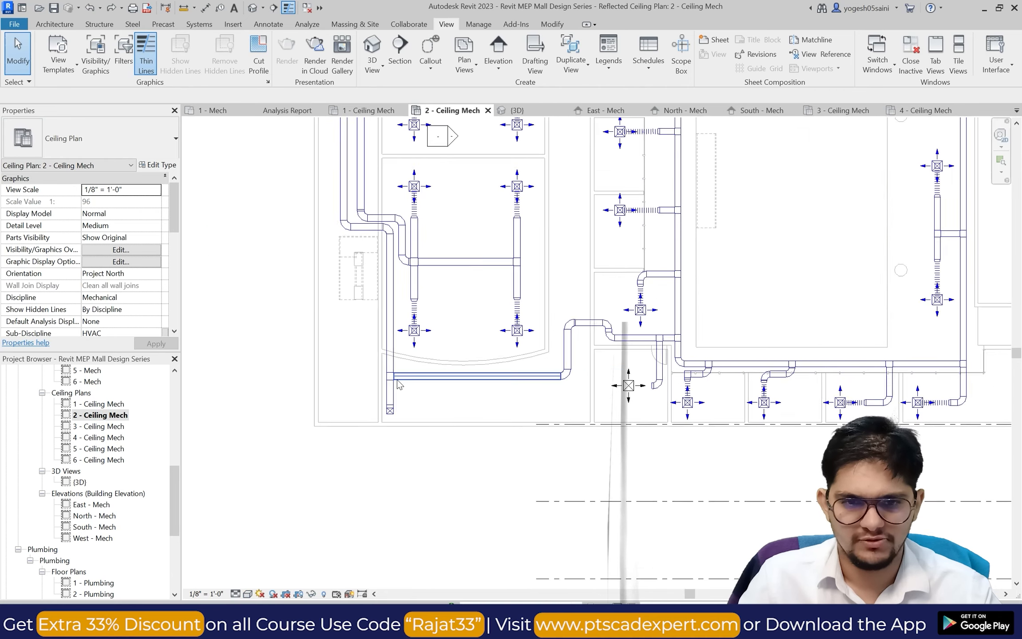
pyautogui.scroll(1, 341, 205)
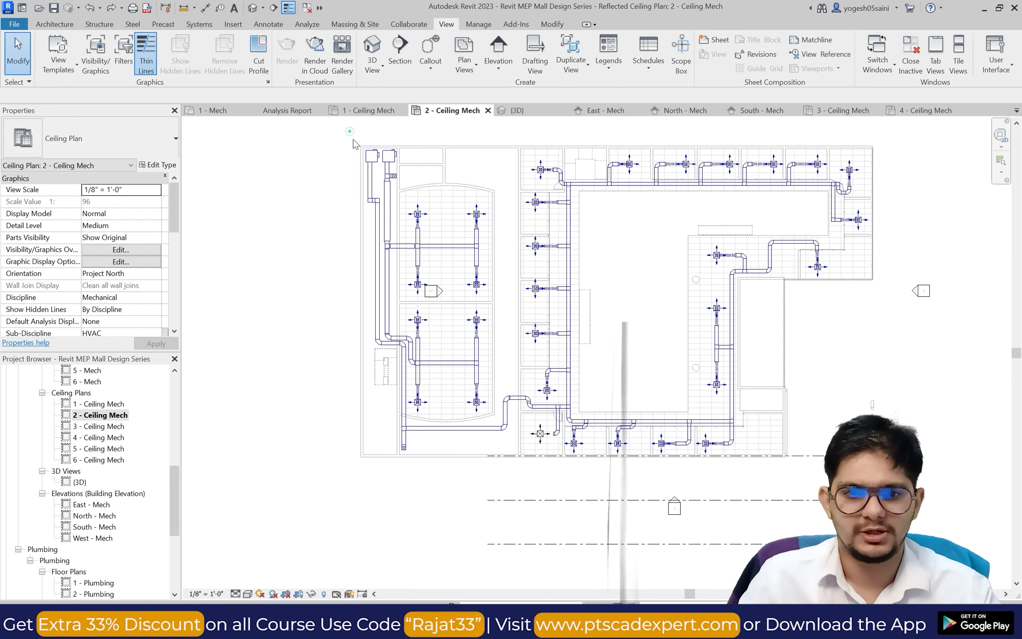
pyautogui.moveTo(349, 132); pyautogui.dragTo(384, 394)
pyautogui.scroll(3, 384, 286)
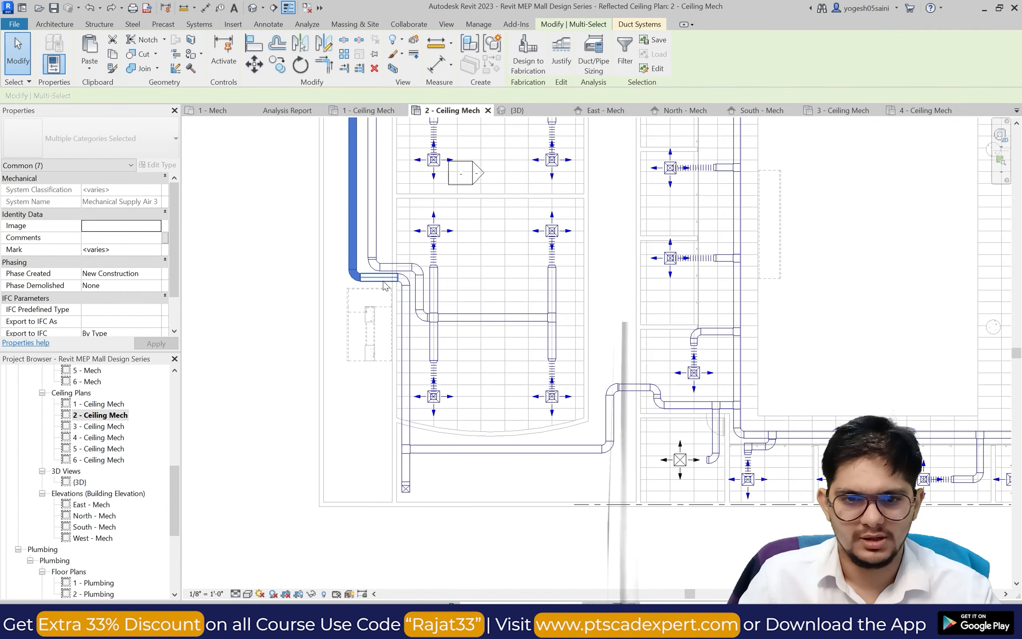
pyautogui.keyDown('ctrl'); pyautogui.click(407, 319); pyautogui.keyUp('ctrl')
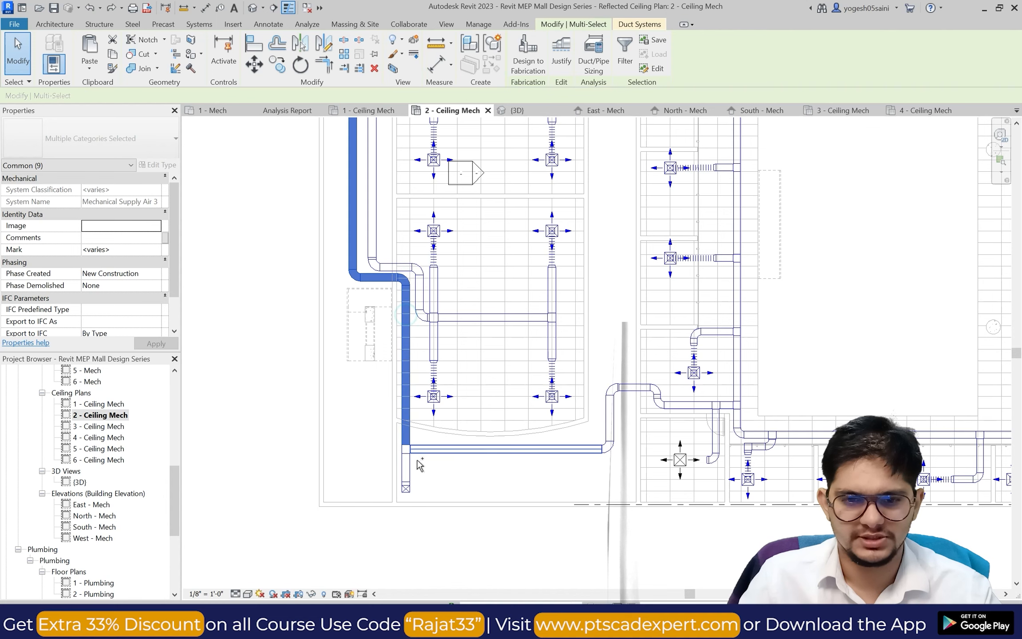
# Add the tee, short end duct, end fitting and the horizontal branch through its second elbow to the selection.
pyautogui.scroll(2, 416, 467)
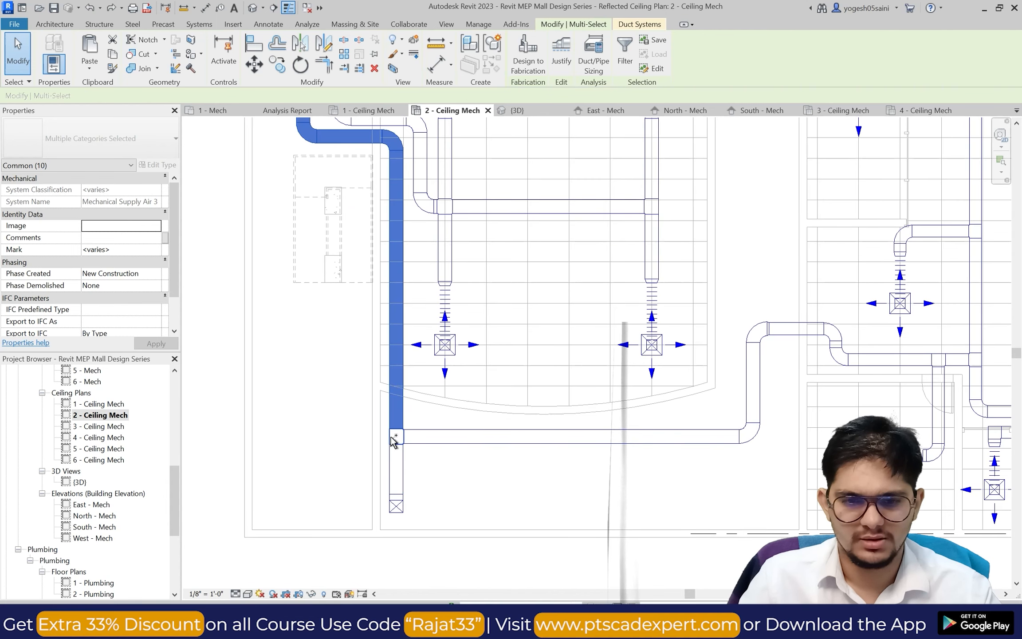
pyautogui.keyDown('ctrl'); pyautogui.click(405, 462); pyautogui.keyUp('ctrl')
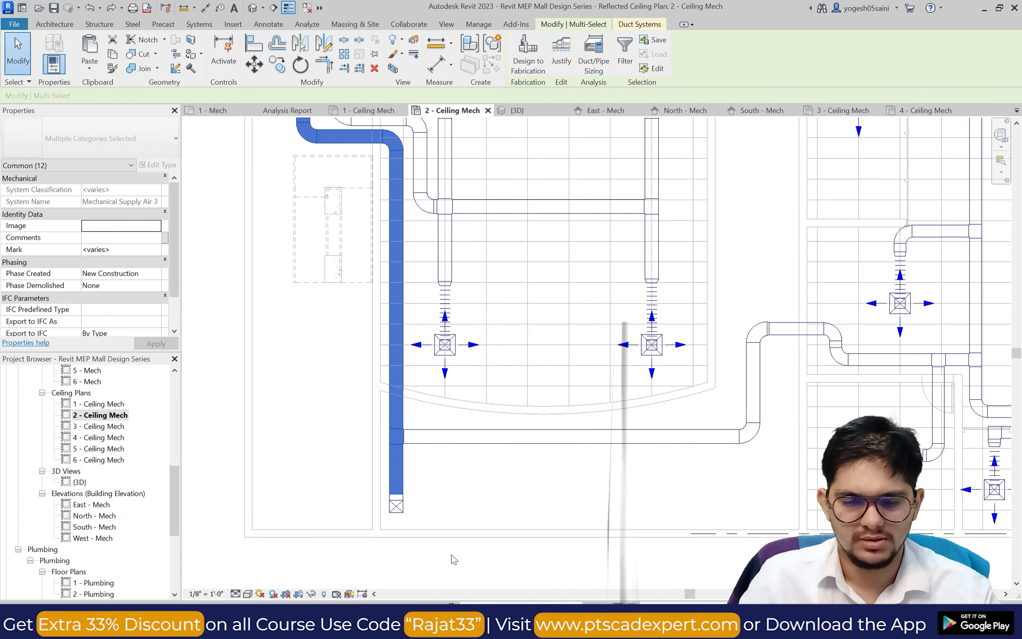
pyautogui.keyDown('ctrl'); pyautogui.click(391, 472); pyautogui.keyUp('ctrl')
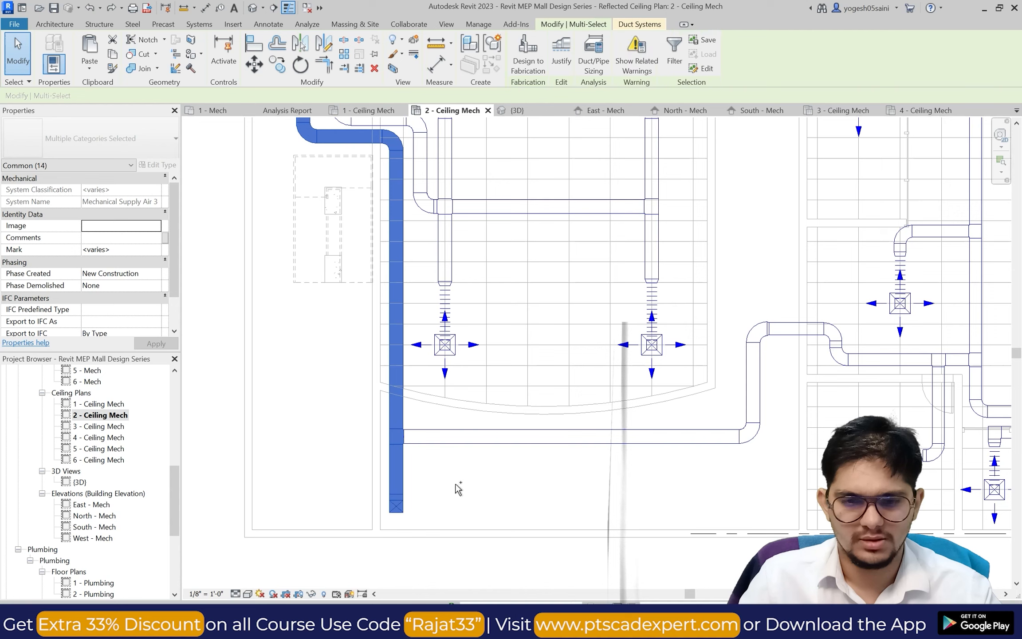
pyautogui.keyDown('ctrl'); pyautogui.click(699, 443); pyautogui.keyUp('ctrl')
pyautogui.keyDown('ctrl'); pyautogui.click(758, 360); pyautogui.keyUp('ctrl')
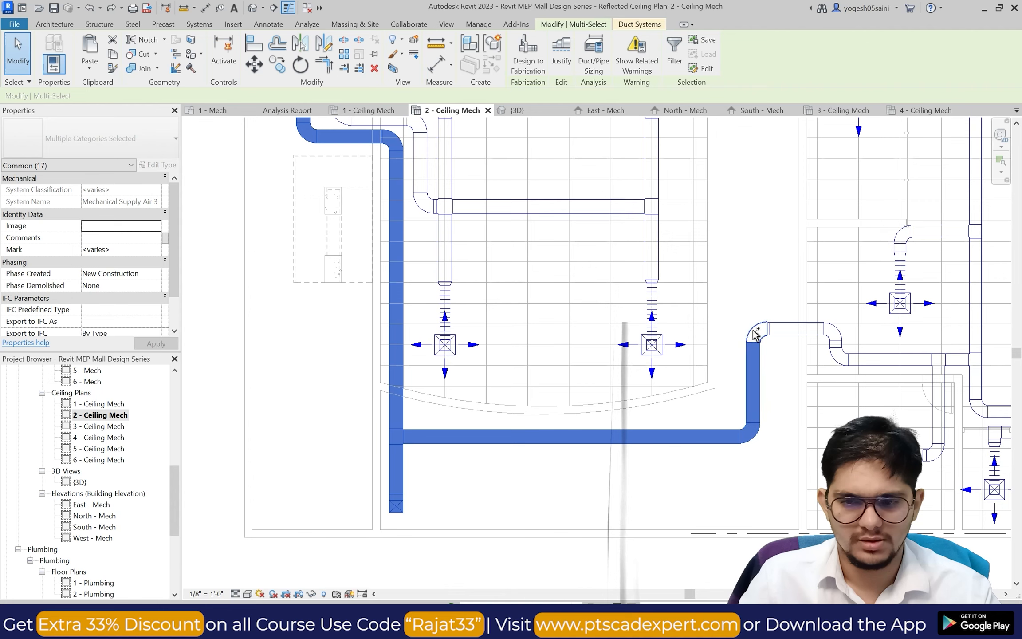
pyautogui.scroll(-2, 659, 396)
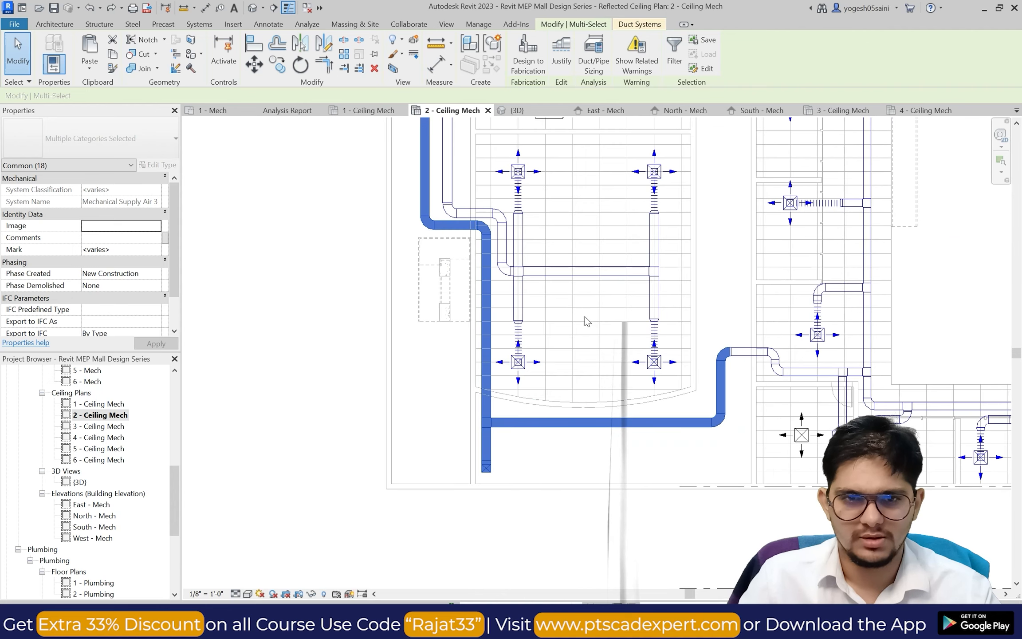
# In the 3D view seen from above the front, select the outer VAV unit on Level 2.
pyautogui.click(445, 25)
pyautogui.click(372, 48)
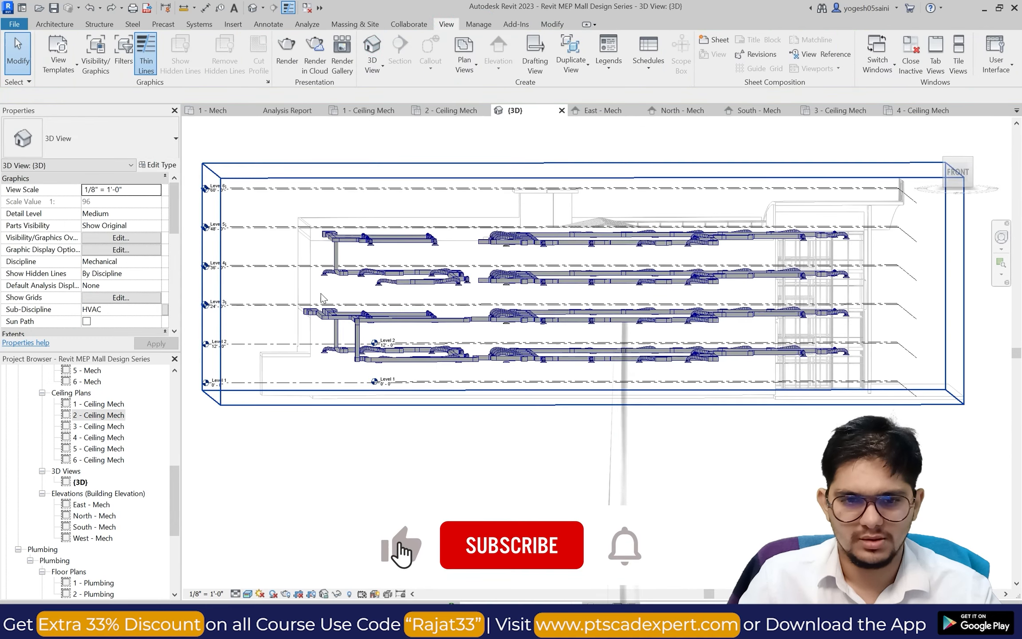
pyautogui.scroll(3, 322, 298)
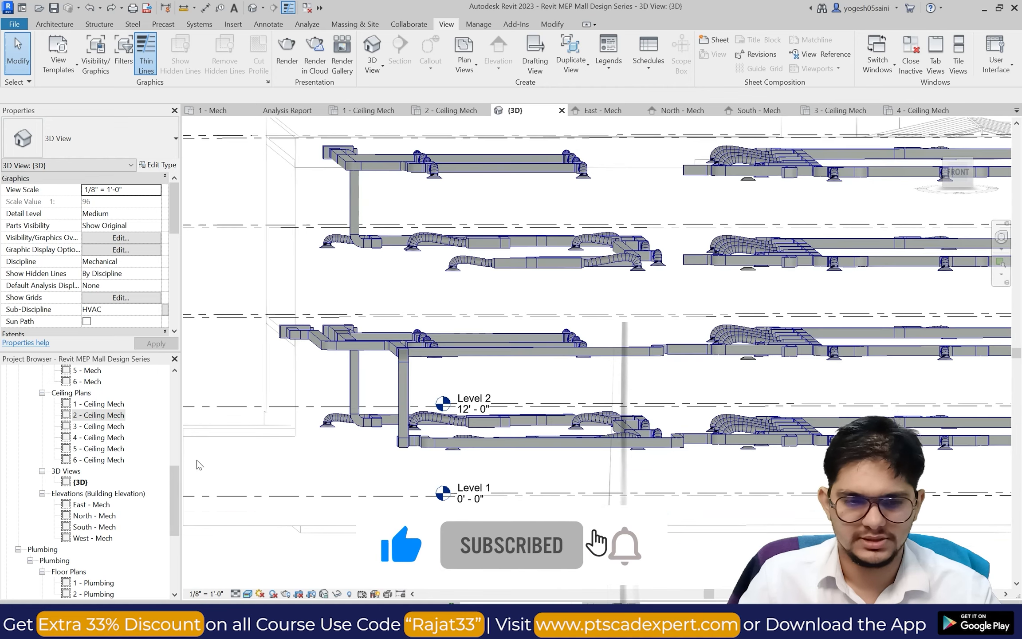
pyautogui.scroll(-1, 397, 451)
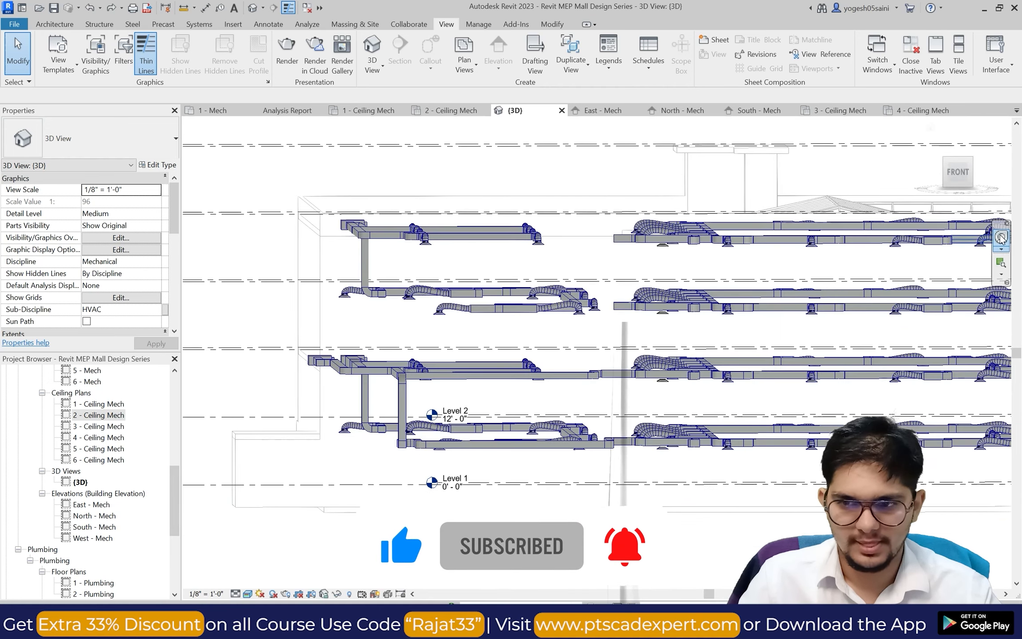
pyautogui.click(1001, 239)
pyautogui.moveTo(740, 327)
pyautogui.mouseDown()
pyautogui.moveTo(692, 361)
pyautogui.moveTo(730, 362)
pyautogui.moveTo(738, 374)
pyautogui.mouseUp()
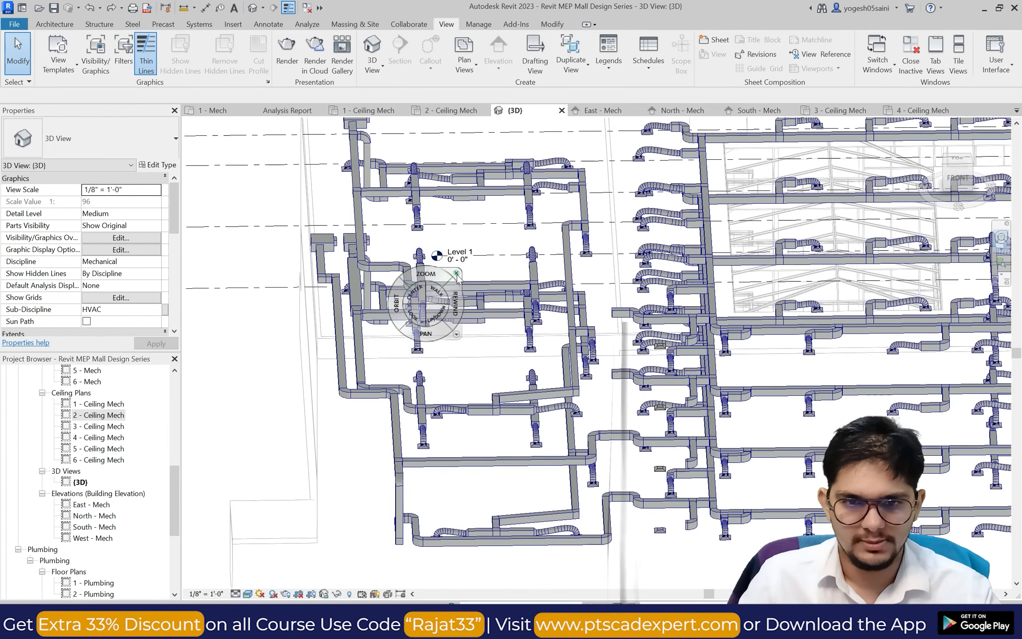
pyautogui.click(456, 274)
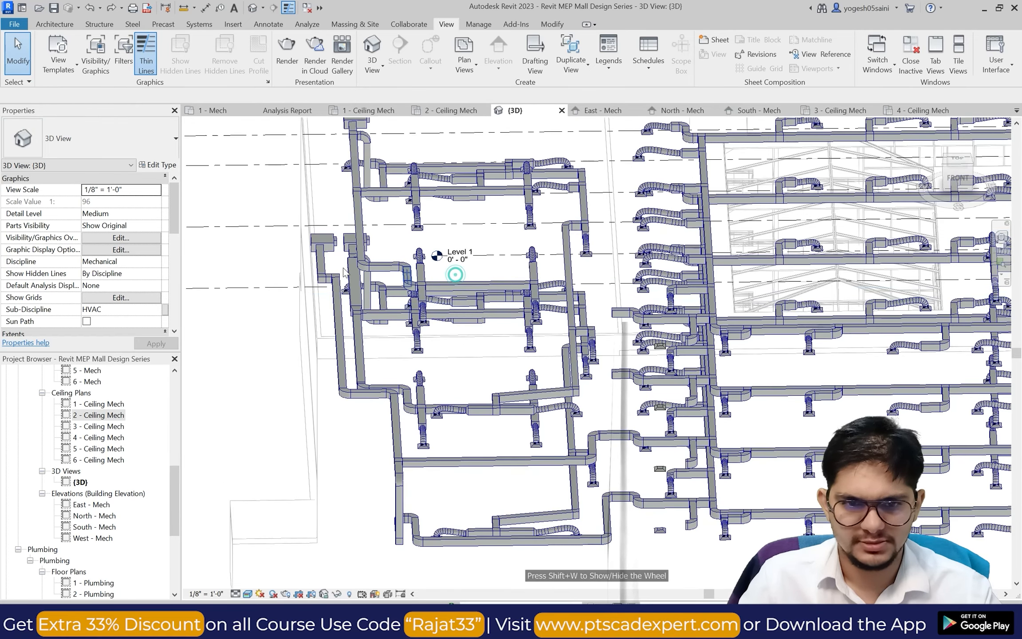
pyautogui.click(313, 249)
pyautogui.scroll(4, 314, 252)
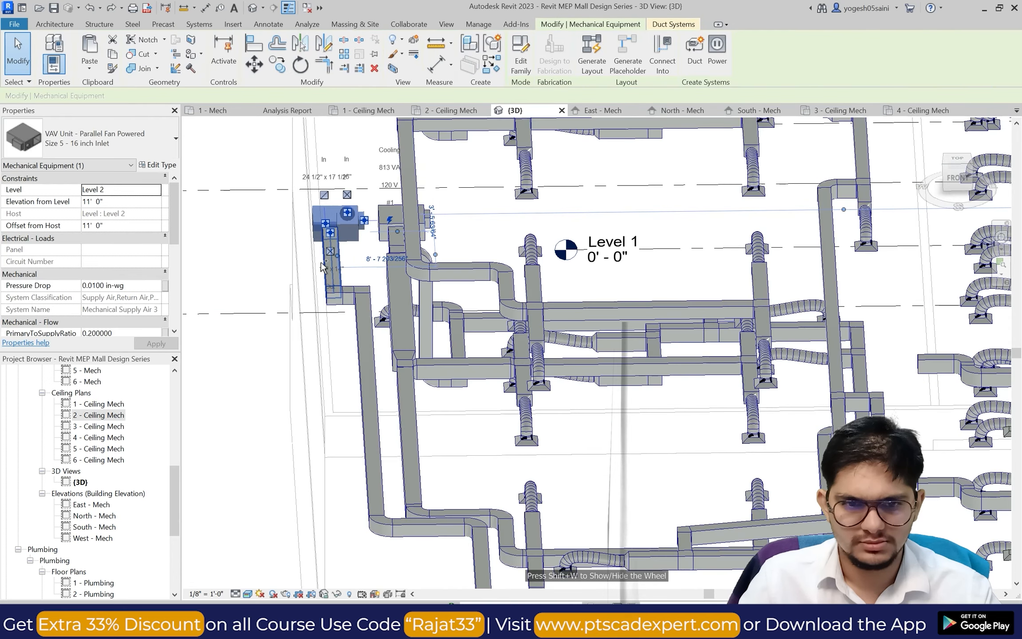
# Add the unit's supply duct, both of its offsets and the elbows between them to the selection.
pyautogui.keyDown('ctrl'); pyautogui.click(329, 298); pyautogui.keyUp('ctrl')
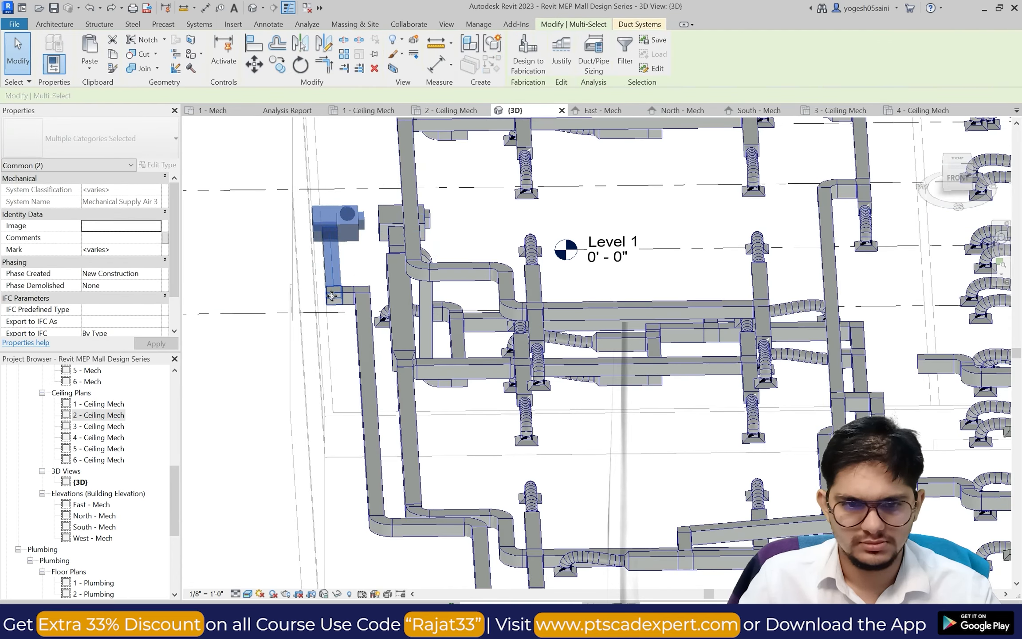
pyautogui.keyDown('ctrl'); pyautogui.click(370, 287); pyautogui.keyUp('ctrl')
pyautogui.keyDown('ctrl'); pyautogui.click(369, 321); pyautogui.keyUp('ctrl')
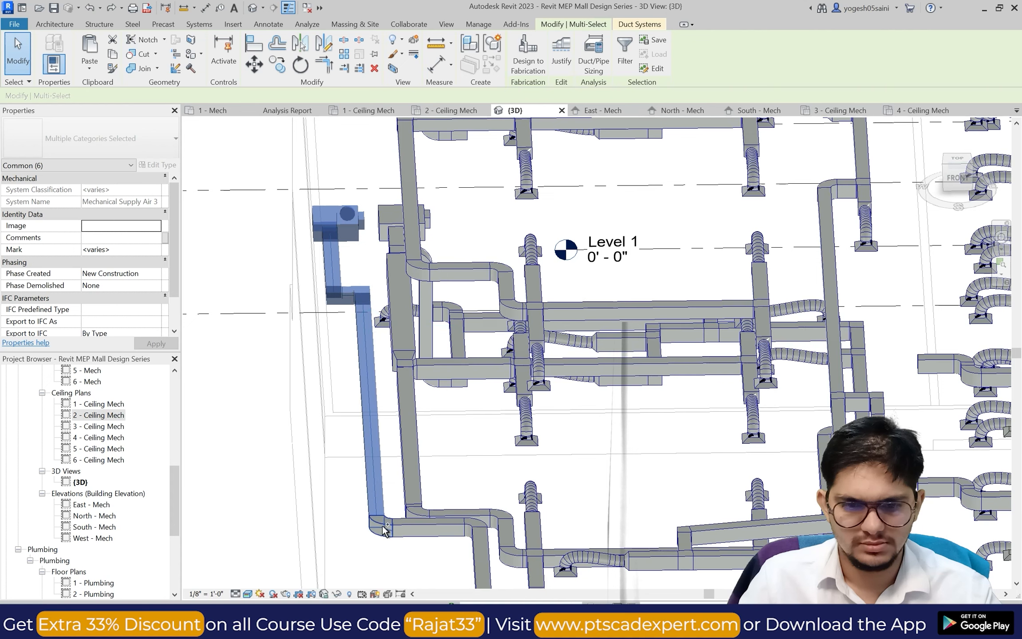
pyautogui.keyDown('ctrl'); pyautogui.click(444, 528); pyautogui.keyUp('ctrl')
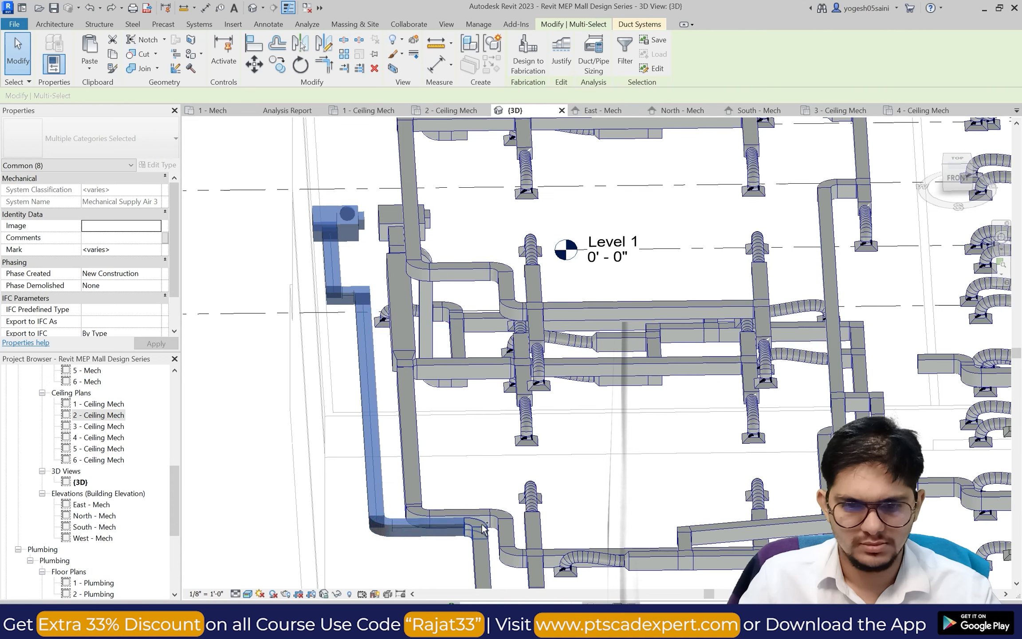
pyautogui.keyDown('ctrl'); pyautogui.click(483, 528); pyautogui.keyUp('ctrl')
# Add the straight run to the tee and the Level 2 horizontal branch, with its two elbows and connecting duct, to the selection.
pyautogui.scroll(-6, 488, 532)
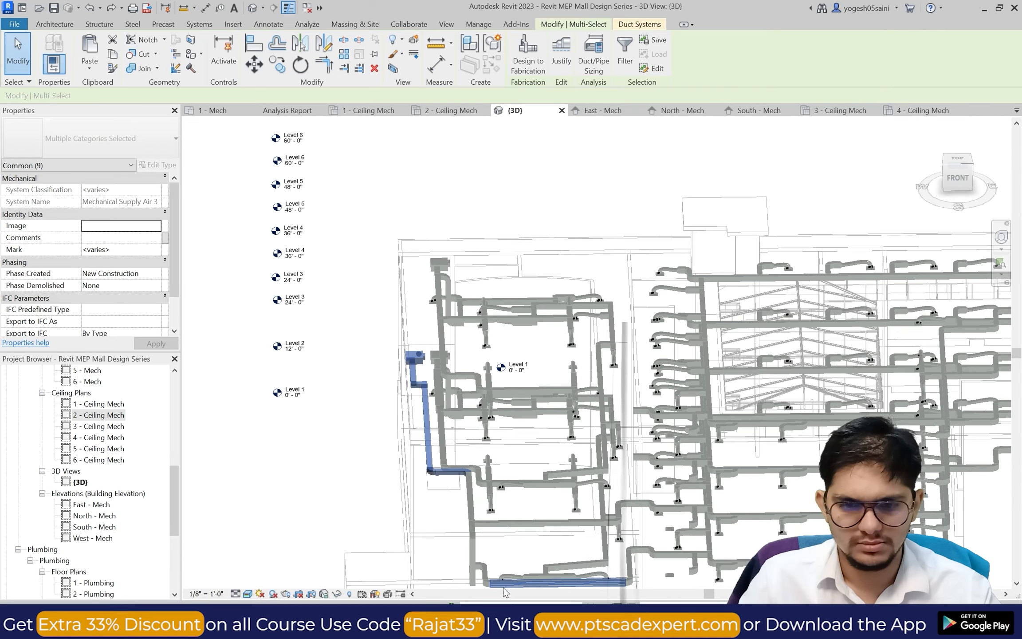
pyautogui.scroll(6, 504, 592)
pyautogui.keyDown('ctrl'); pyautogui.click(481, 454); pyautogui.keyUp('ctrl')
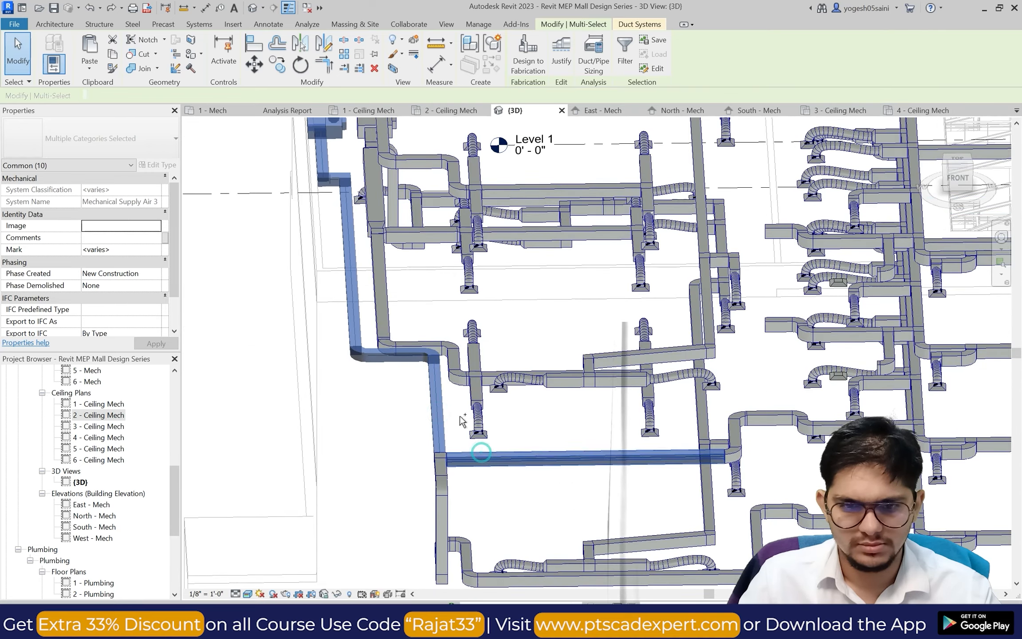
pyautogui.scroll(-3, 718, 470)
pyautogui.scroll(5, 709, 443)
pyautogui.keyDown('ctrl'); pyautogui.click(709, 437); pyautogui.keyUp('ctrl')
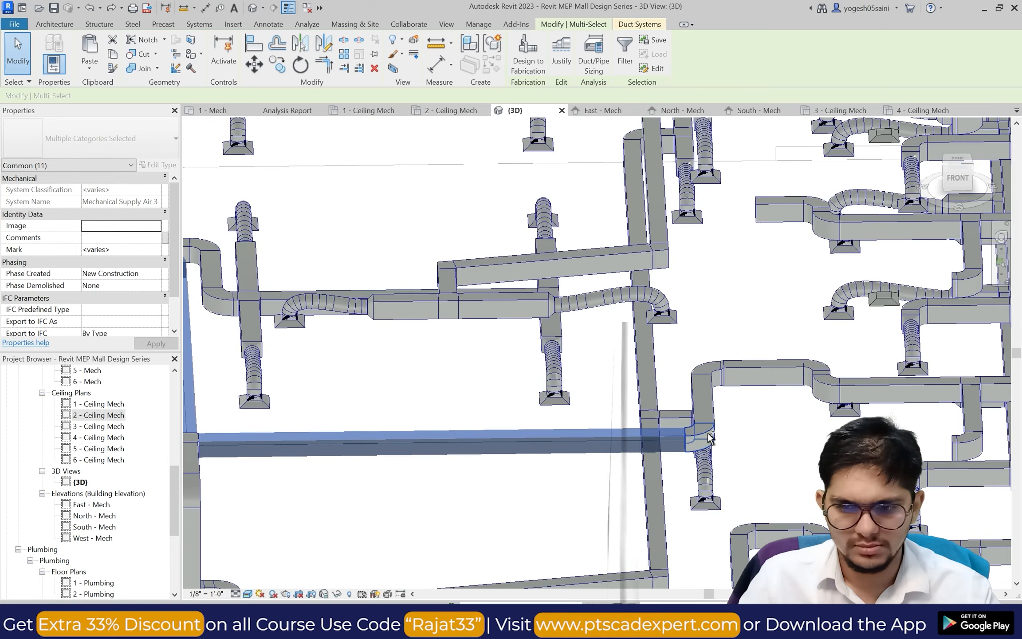
pyautogui.keyDown('ctrl'); pyautogui.click(703, 413); pyautogui.keyUp('ctrl')
pyautogui.keyDown('ctrl'); pyautogui.click(707, 370); pyautogui.keyUp('ctrl')
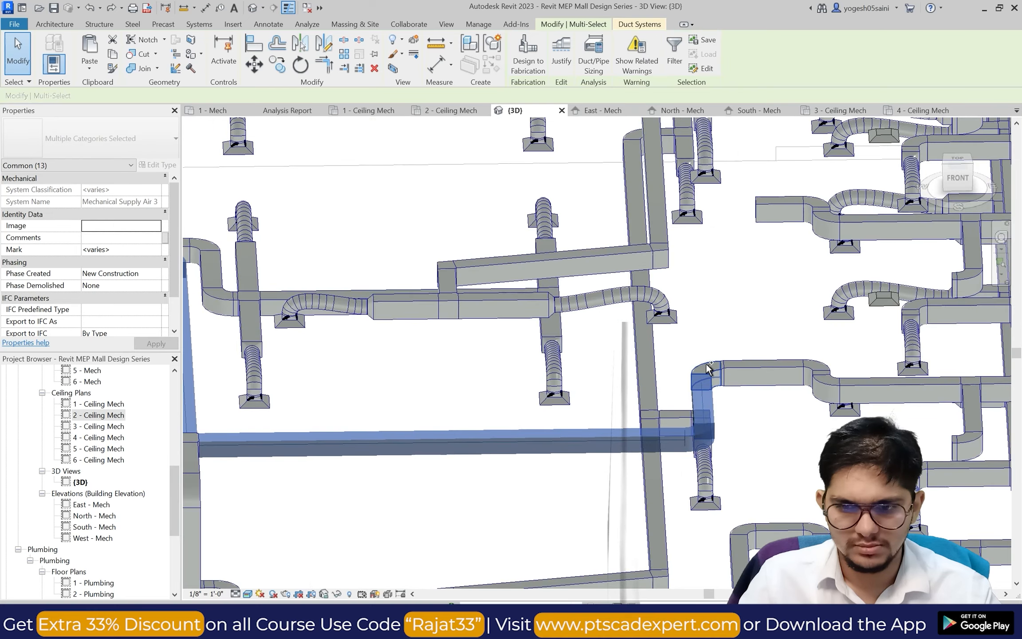
# Add the Level 1 branch's outer elbow, short connecting duct, second elbow and long horizontal duct to the selection.
pyautogui.scroll(-5, 635, 388)
pyautogui.scroll(6, 682, 466)
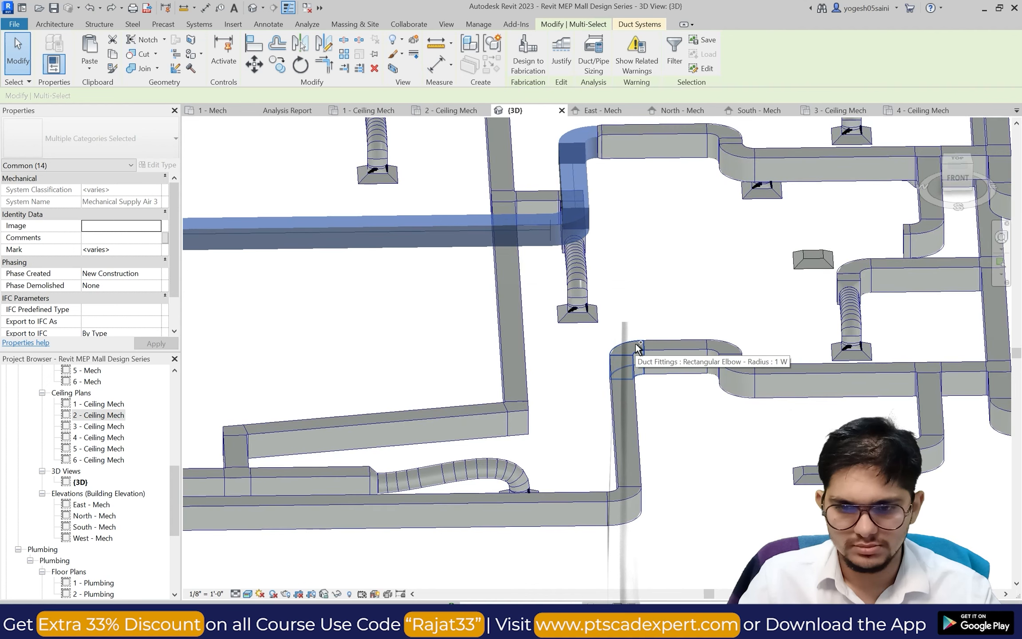
pyautogui.keyDown('ctrl'); pyautogui.click(639, 394); pyautogui.keyUp('ctrl')
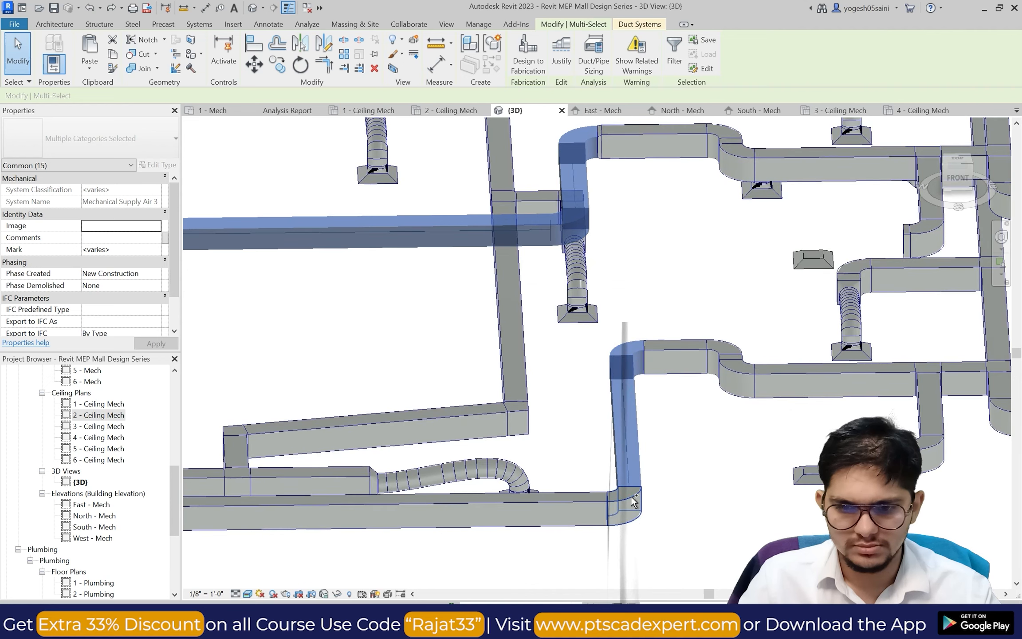
pyautogui.keyDown('ctrl'); pyautogui.click(576, 510); pyautogui.keyUp('ctrl')
pyautogui.scroll(-4, 547, 498)
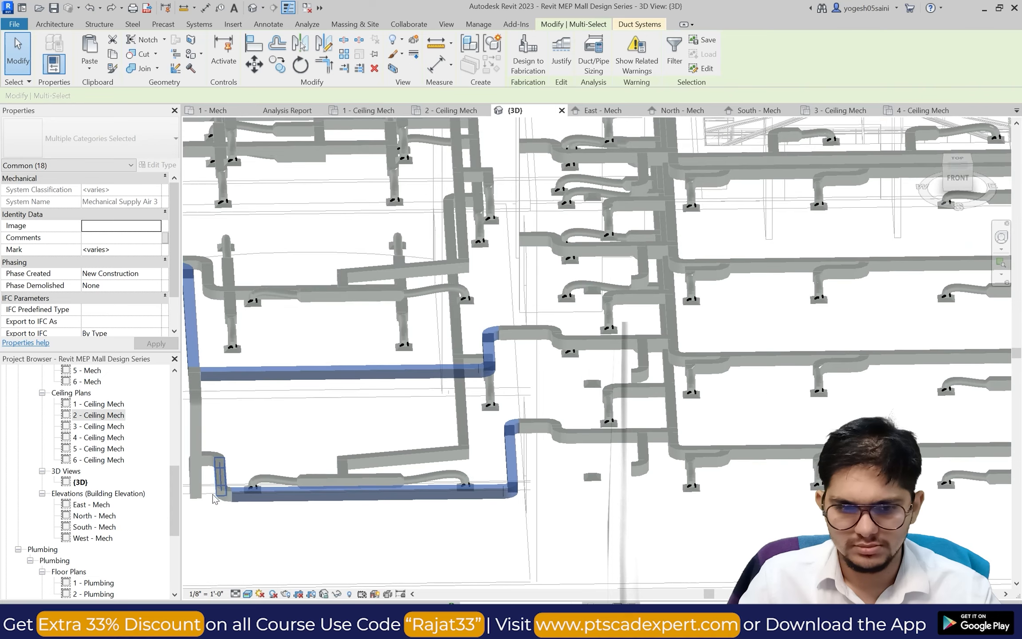
# Add the elbow and short offset duct at the riser end of the Level 1 branch, with the following elbow and connecting piece, to the selection.
pyautogui.scroll(5, 213, 499)
pyautogui.keyDown('ctrl'); pyautogui.click(232, 428); pyautogui.keyUp('ctrl')
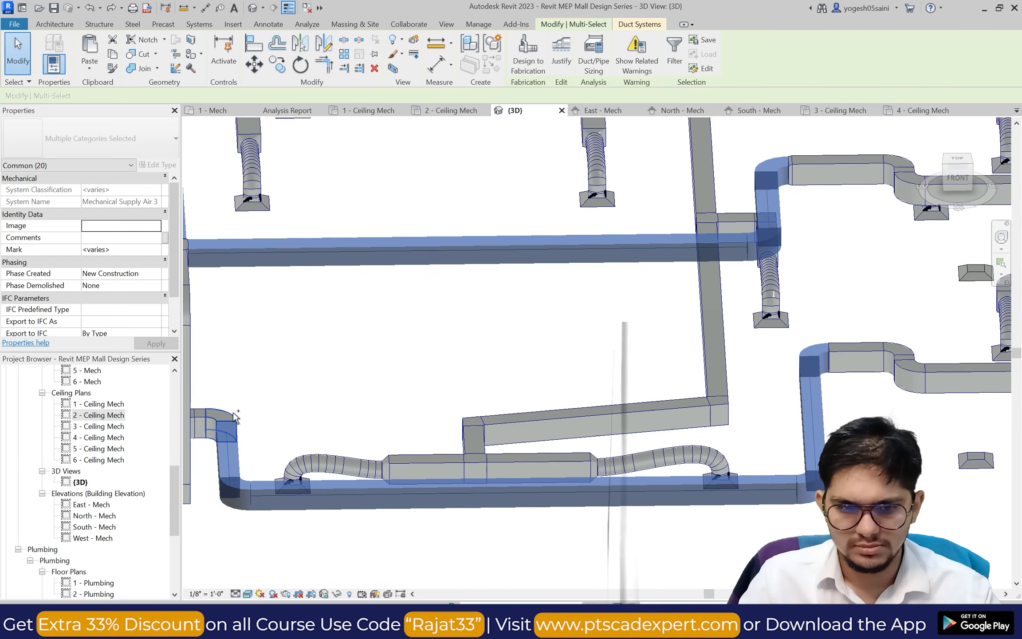
pyautogui.keyDown('ctrl'); pyautogui.click(200, 419); pyautogui.keyUp('ctrl')
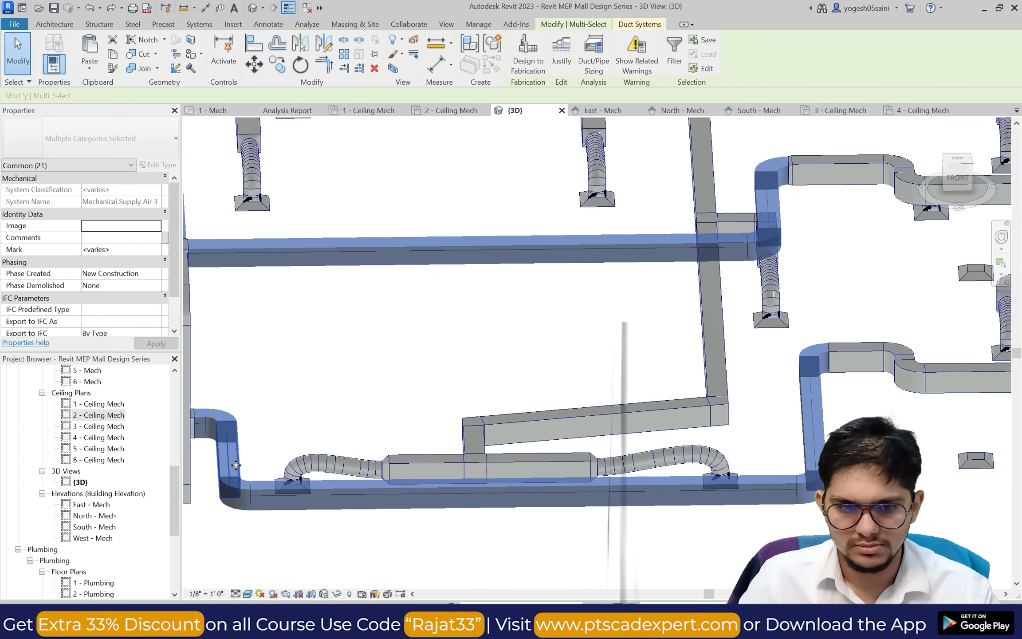
pyautogui.scroll(-4, 204, 426)
pyautogui.scroll(6, 225, 452)
pyautogui.scroll(-3, 225, 454)
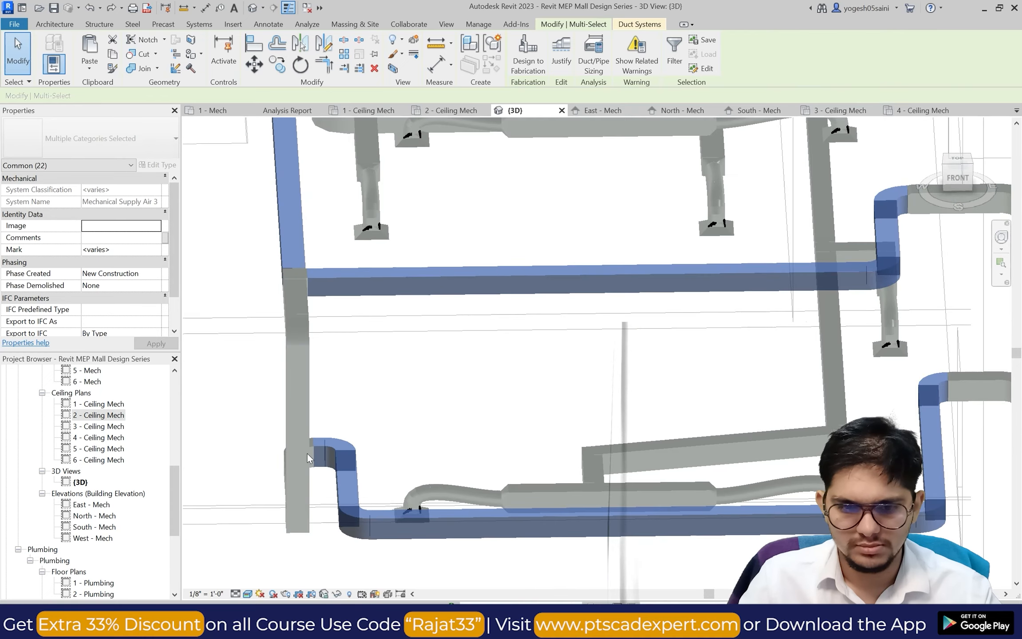
# From an angled front view, add the last bend, the return duct beside the riser and the fitting behind it to the selection.
pyautogui.click(1000, 237)
pyautogui.moveTo(823, 330); pyautogui.dragTo(709, 350)
pyautogui.scroll(-2, 417, 350)
pyautogui.moveTo(426, 388); pyautogui.dragTo(462, 407)
pyautogui.scroll(3, 391, 377)
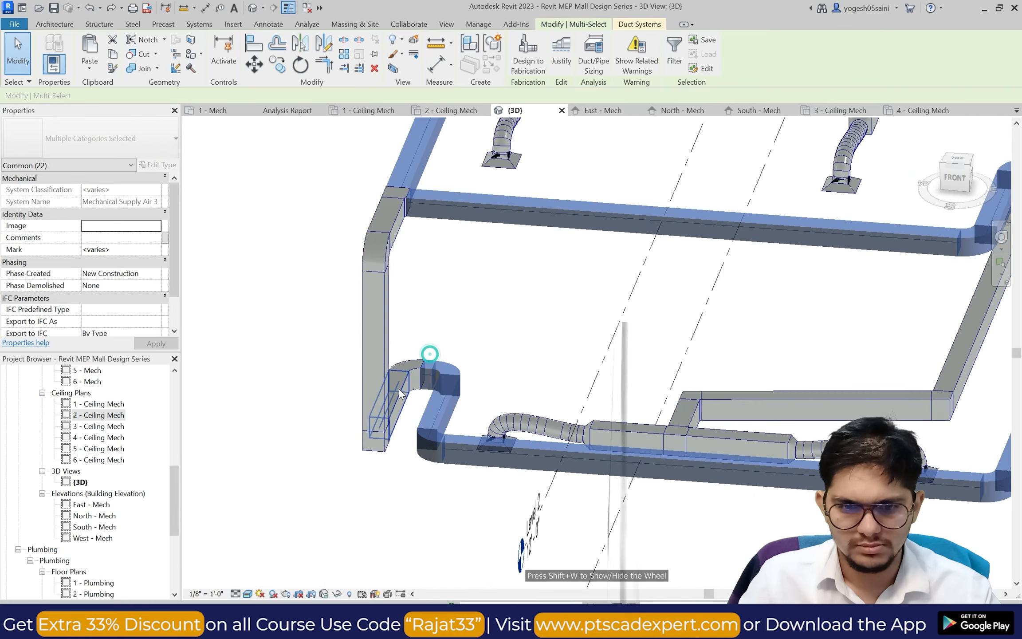
pyautogui.moveTo(425, 353); pyautogui.dragTo(418, 356, button='middle')
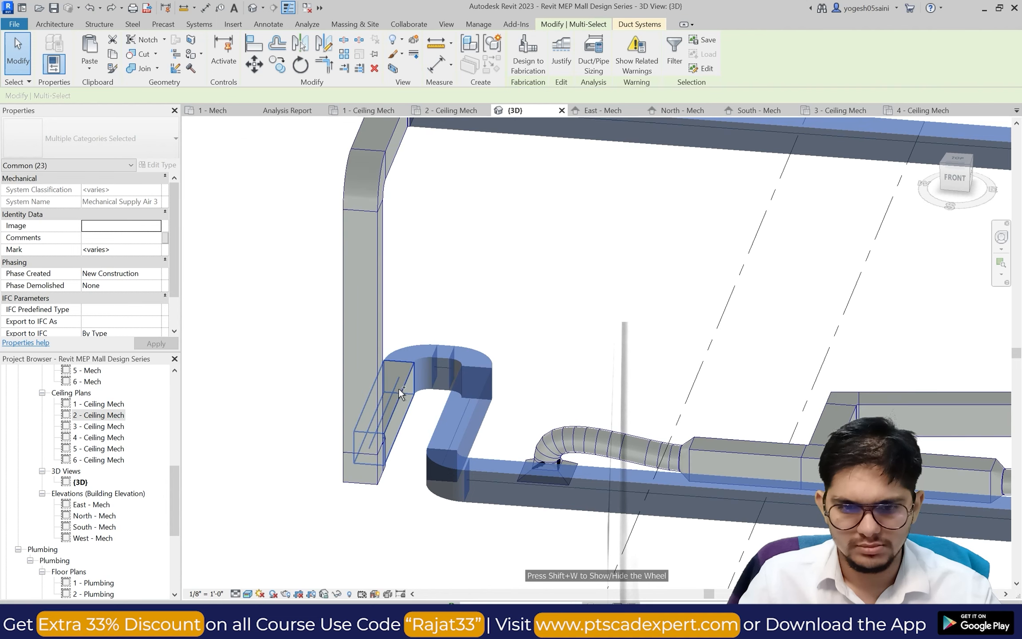
pyautogui.keyDown('ctrl'); pyautogui.click(398, 388); pyautogui.keyUp('ctrl')
pyautogui.scroll(4, 404, 397)
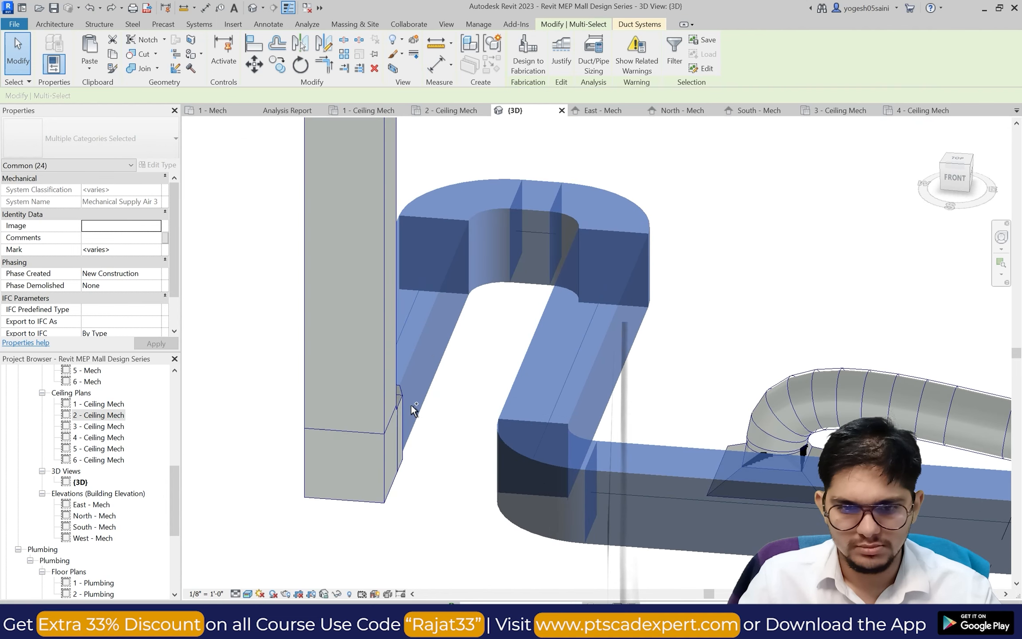
pyautogui.keyDown('ctrl'); pyautogui.click(405, 397); pyautogui.keyUp('ctrl')
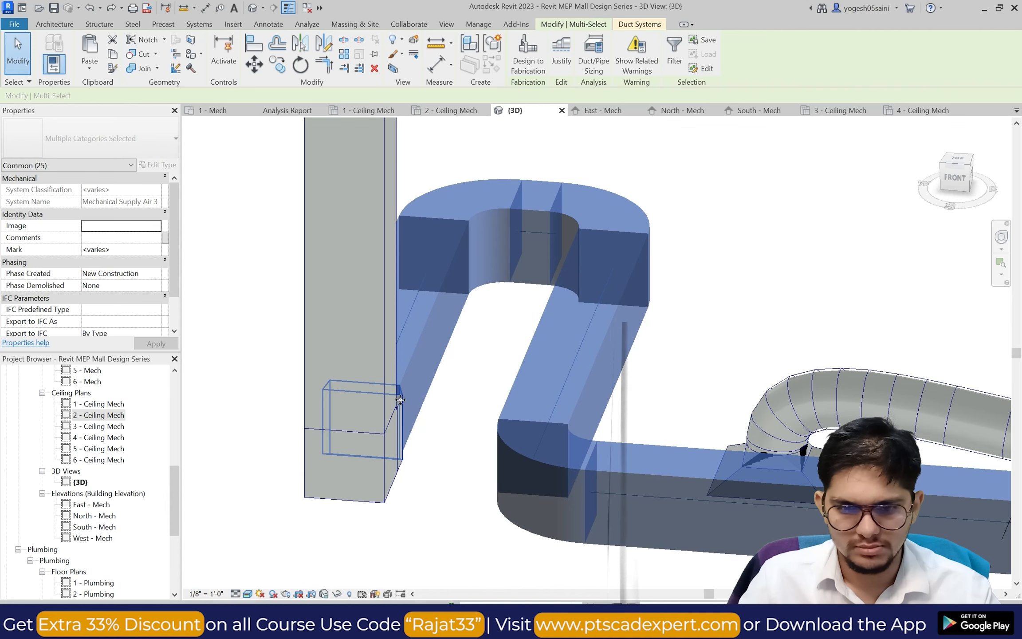
# Add the vertical riser duct and the remaining fitting at its lower end to the selection.
pyautogui.scroll(5, 401, 400)
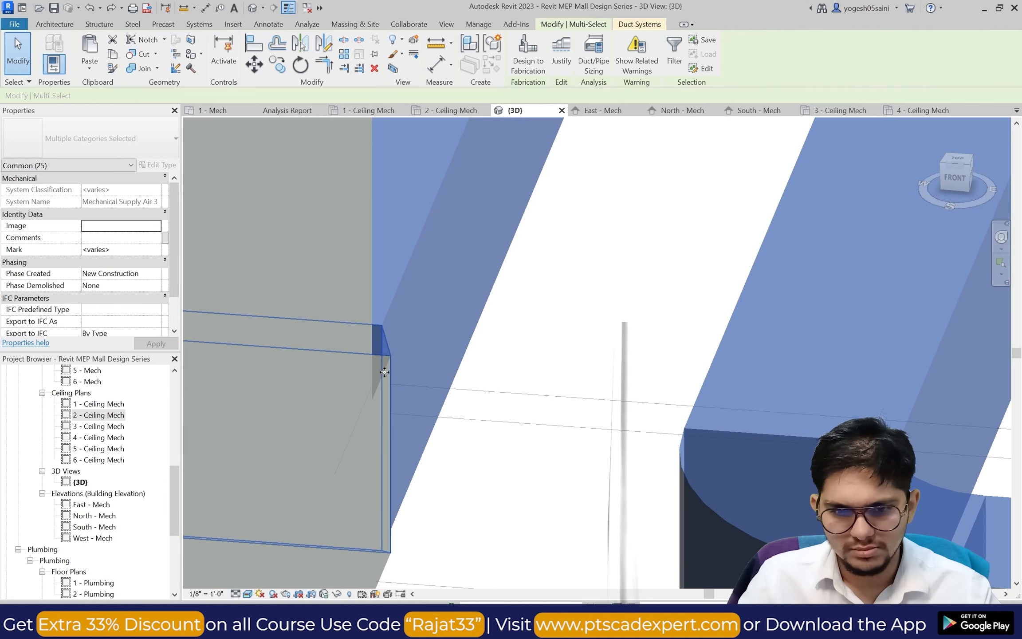
pyautogui.keyDown('ctrl'); pyautogui.click(331, 507); pyautogui.keyUp('ctrl')
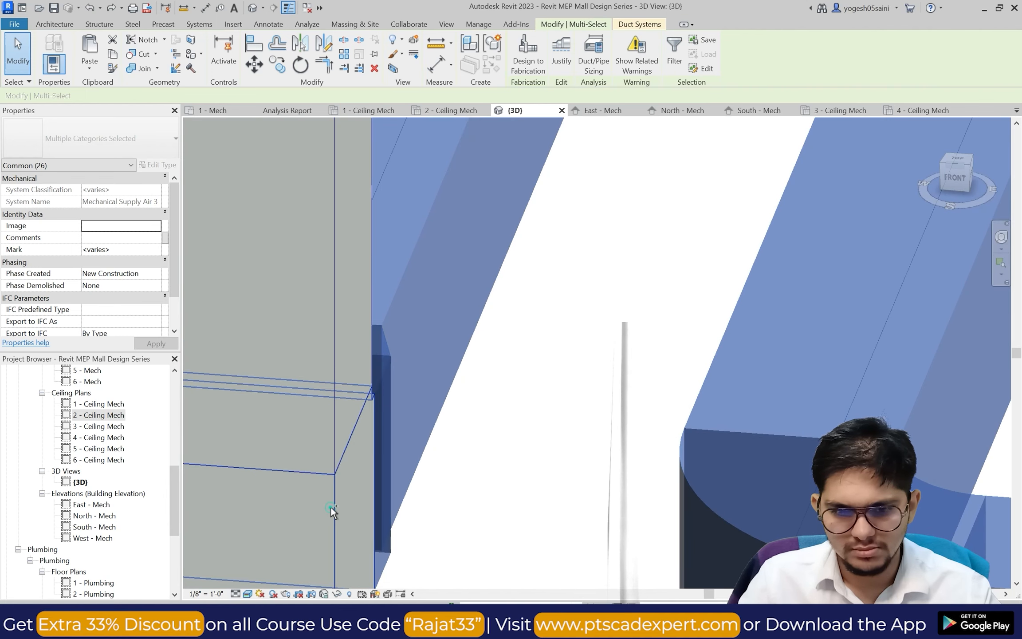
pyautogui.keyDown('ctrl'); pyautogui.click(331, 507); pyautogui.keyUp('ctrl')
pyautogui.scroll(-6, 331, 507)
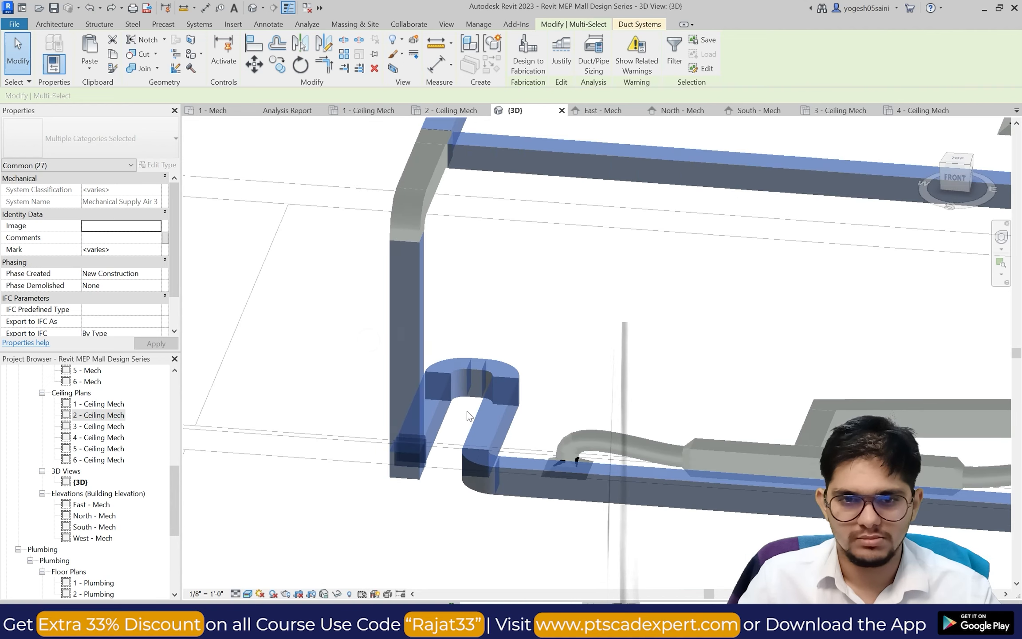
# Add the elbow on top of the riser, the short duct above it and the Level 2 tee to the selection.
pyautogui.scroll(-3, 461, 390)
pyautogui.scroll(6, 419, 290)
pyautogui.keyDown('ctrl'); pyautogui.click(436, 324); pyautogui.keyUp('ctrl')
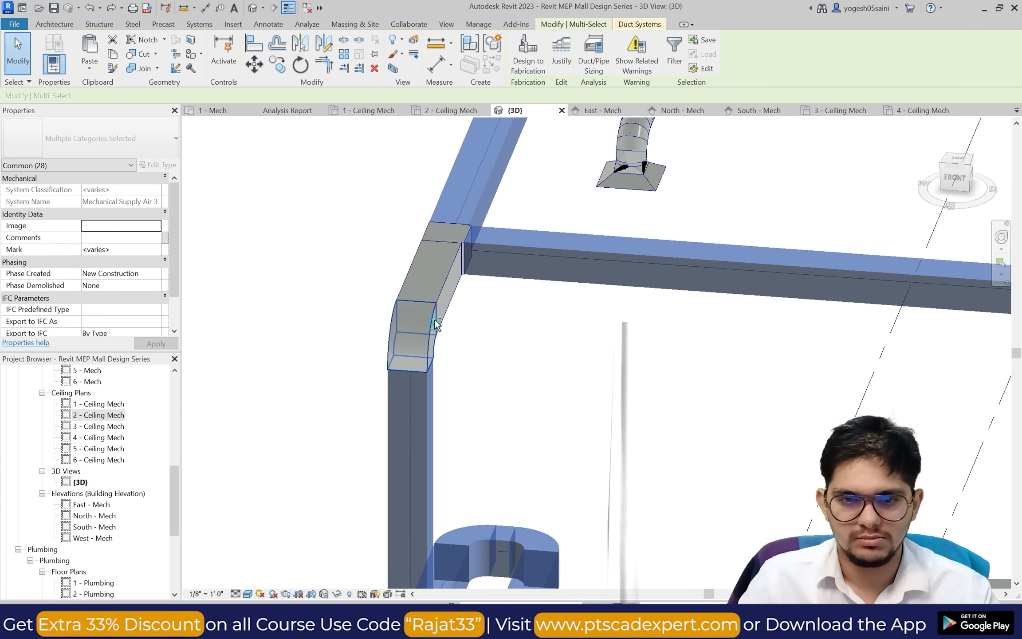
pyautogui.keyDown('ctrl'); pyautogui.click(445, 267); pyautogui.keyUp('ctrl')
pyautogui.keyDown('ctrl'); pyautogui.click(434, 230); pyautogui.keyUp('ctrl')
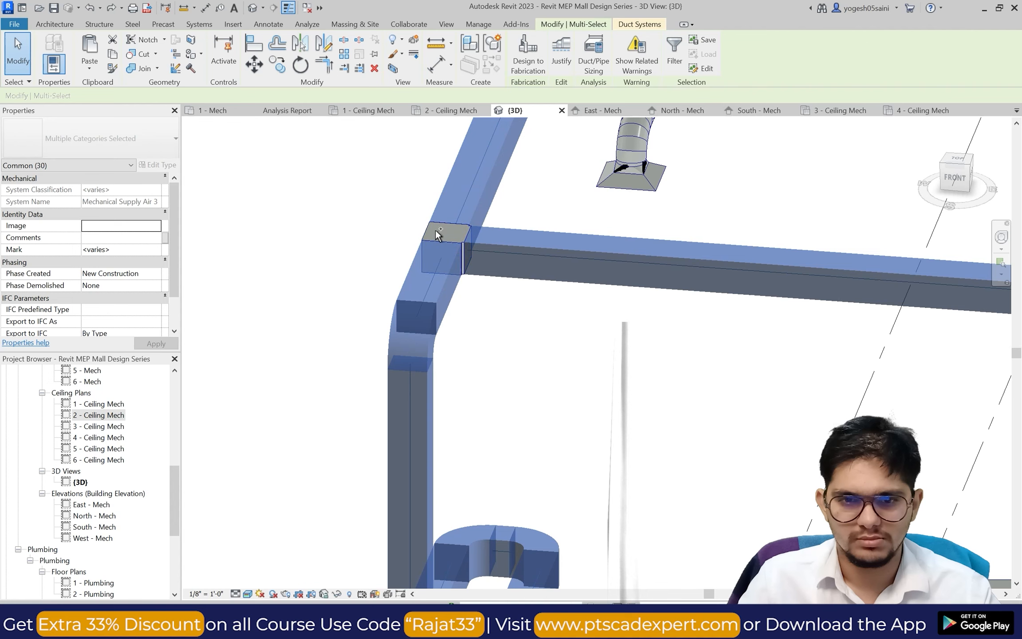
pyautogui.keyDown('ctrl'); pyautogui.click(435, 230); pyautogui.keyUp('ctrl')
pyautogui.scroll(-5, 481, 337)
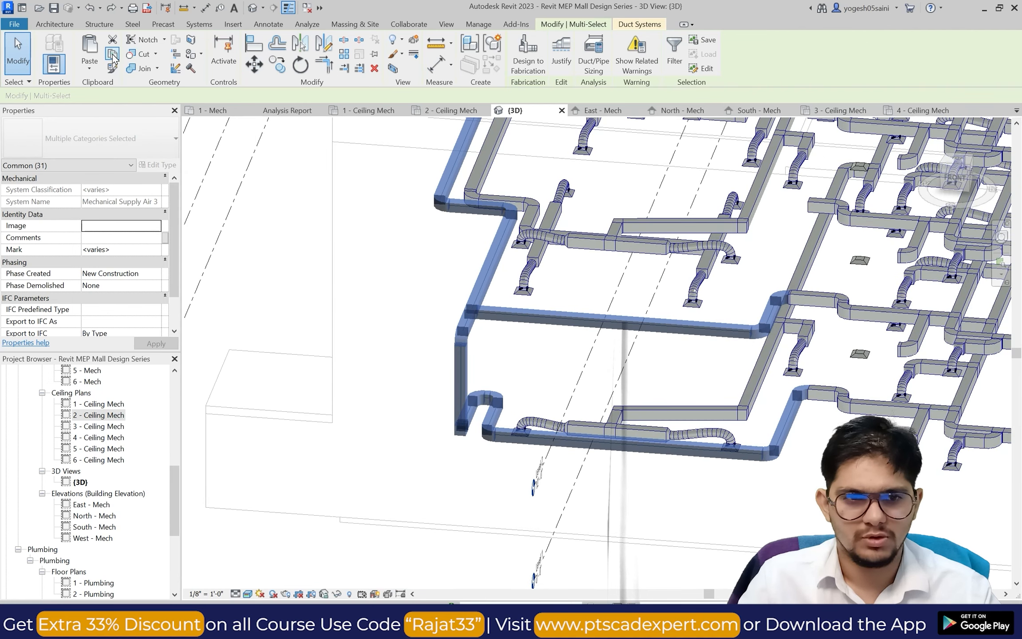
# Copy the selected VAV unit, supply run and branches and paste them aligned to Level 4.
pyautogui.click(89, 68)
pyautogui.click(124, 112)
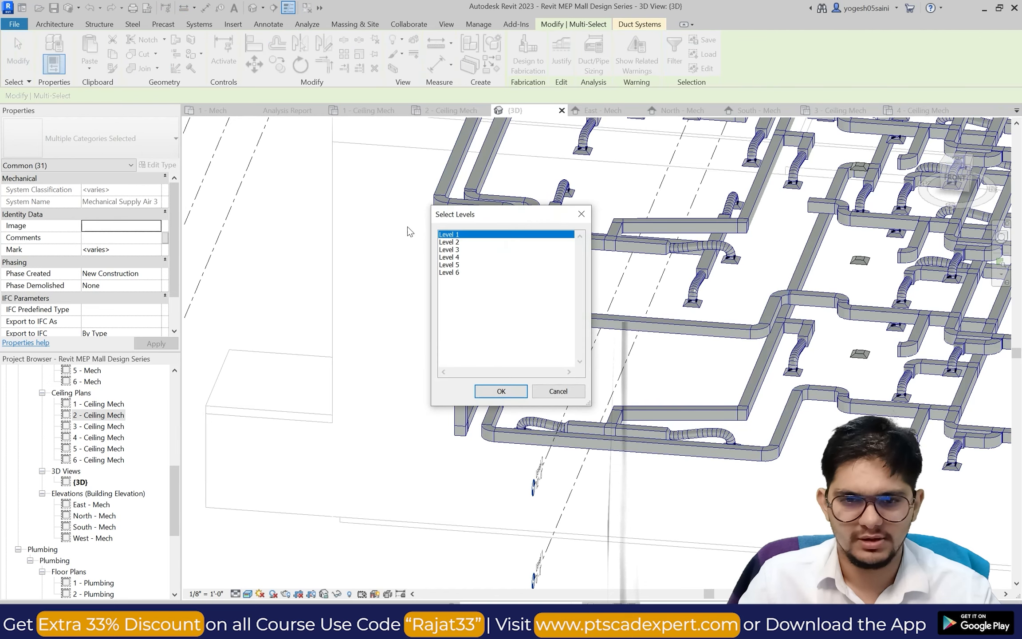
pyautogui.click(458, 257)
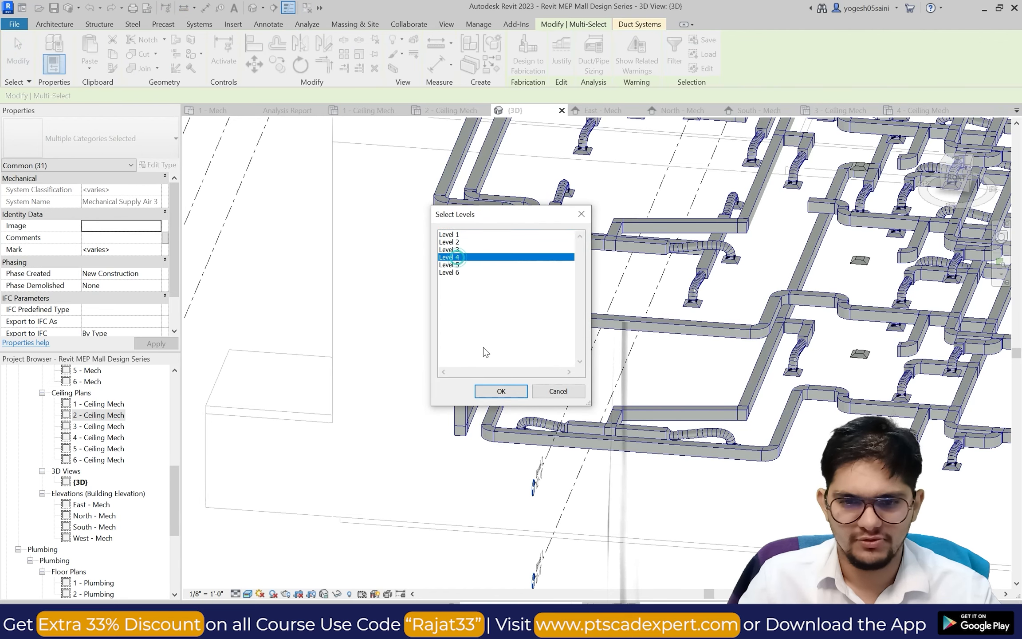
pyautogui.click(499, 391)
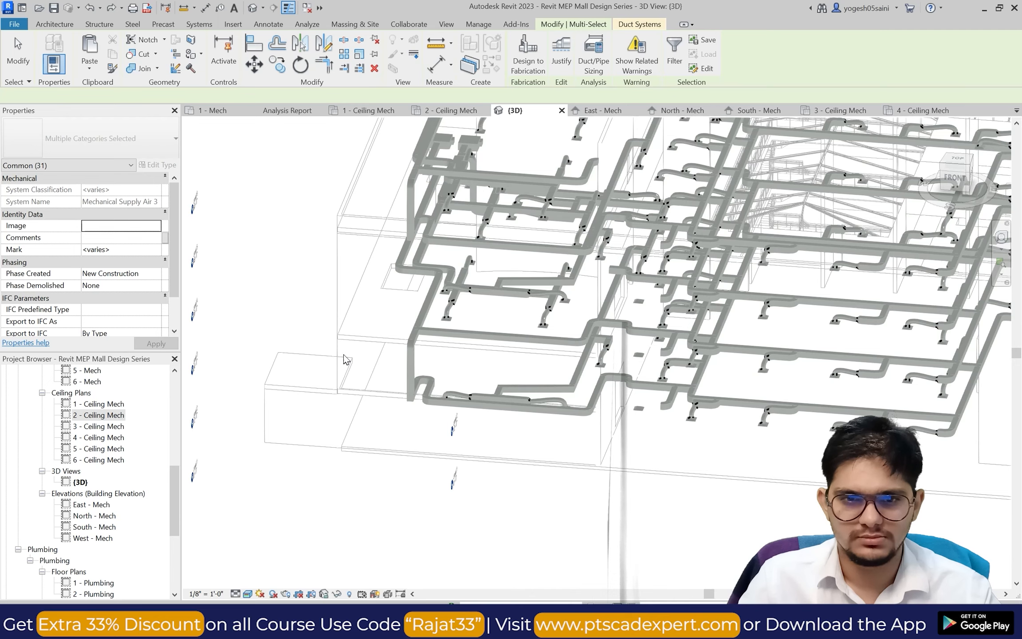
# Examine the pasted supply run against the levels from the front, and compare it with the original riser and branches around Levels 1 and 2.
pyautogui.scroll(-3, 346, 359)
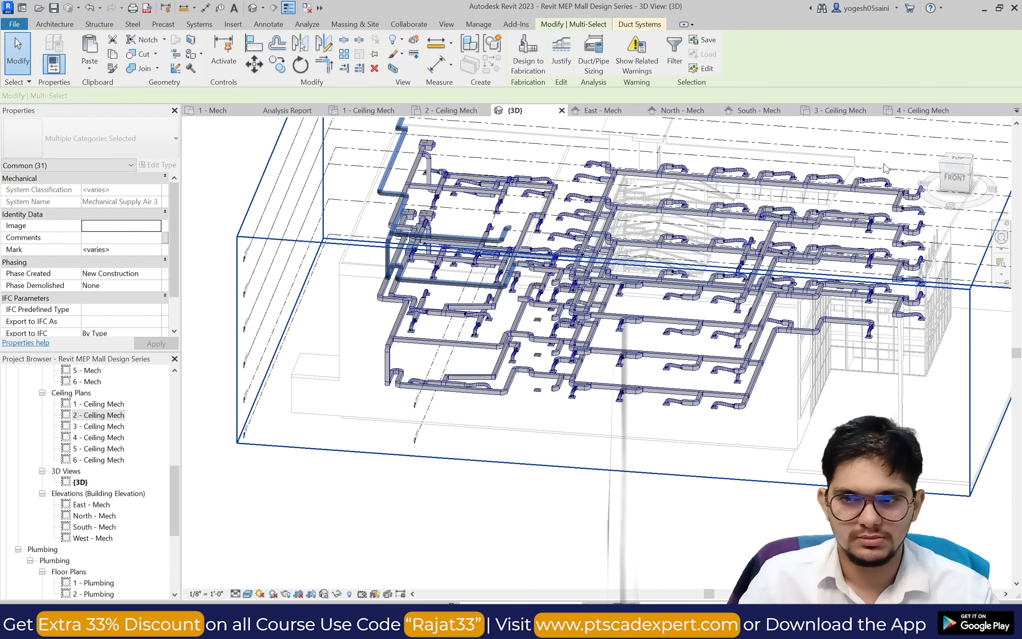
pyautogui.click(1001, 236)
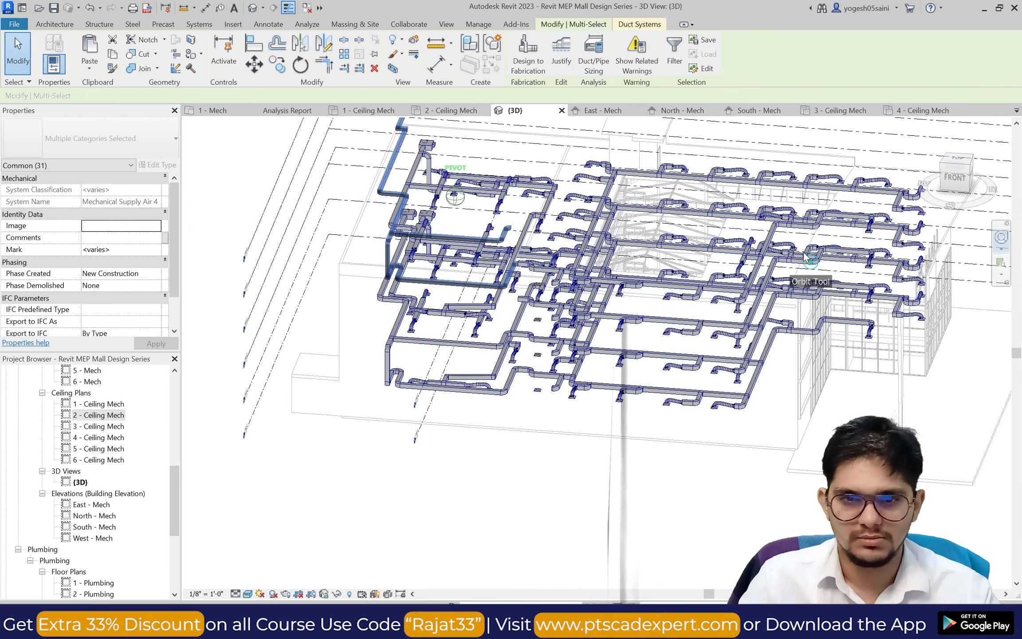
pyautogui.moveTo(804, 253); pyautogui.dragTo(849, 226)
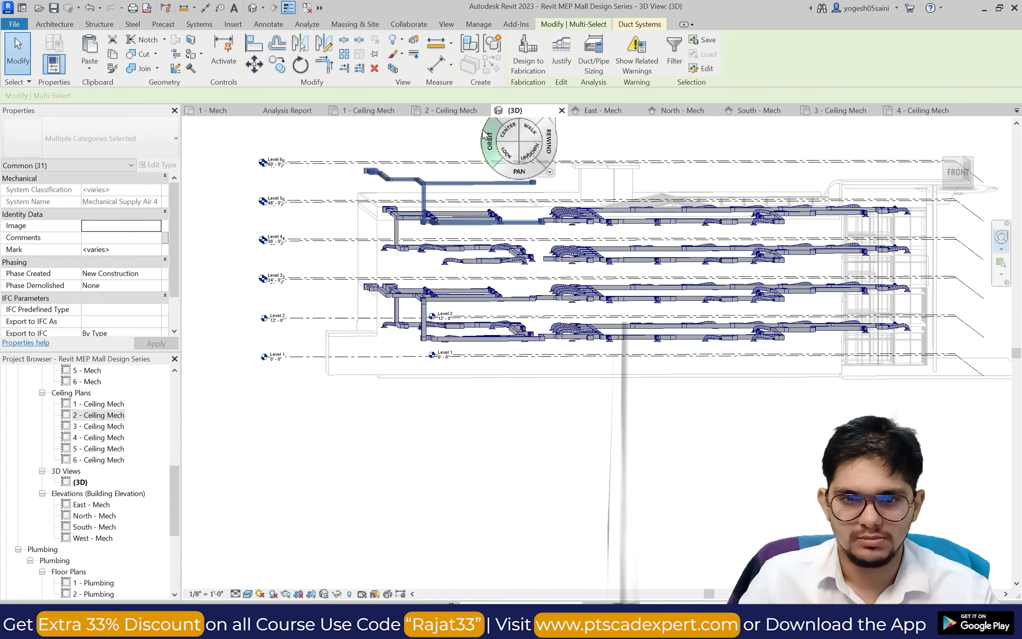
pyautogui.scroll(3, 484, 133)
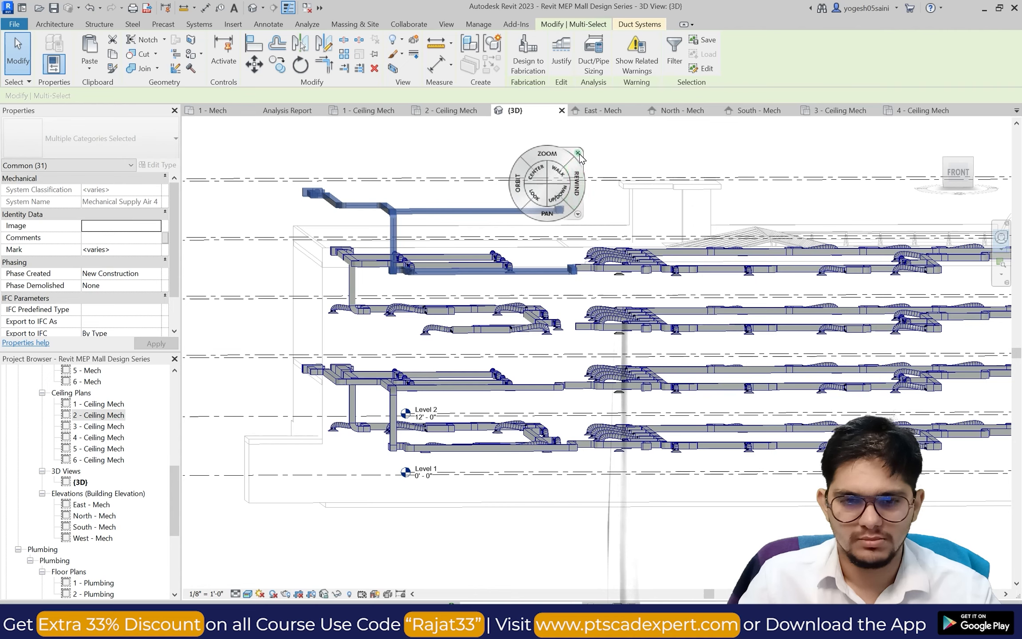
pyautogui.click(431, 162)
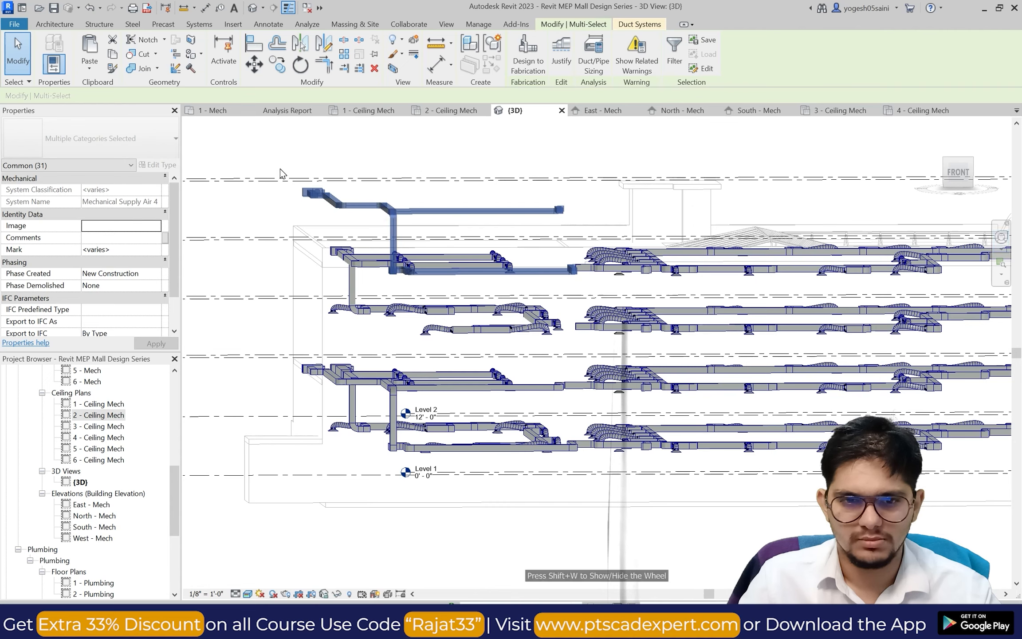
pyautogui.scroll(1, 291, 243)
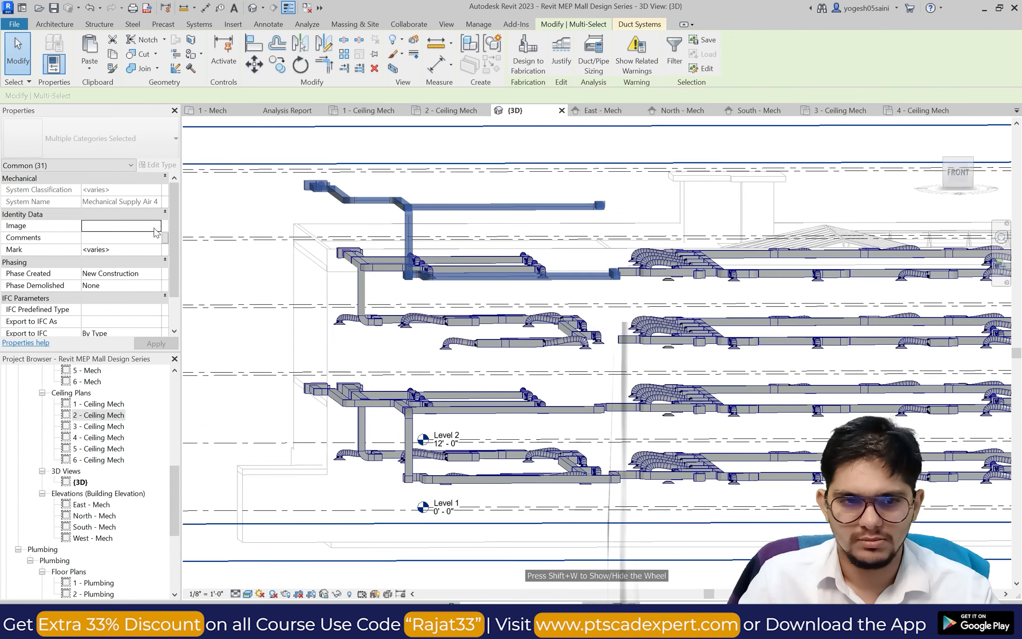
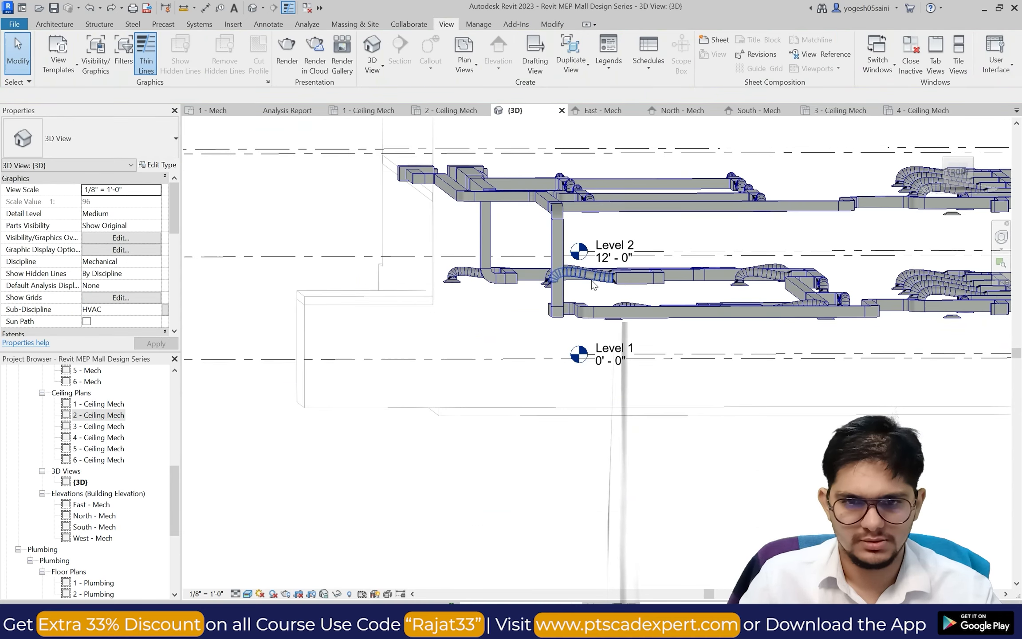
pyautogui.scroll(-2, 592, 281)
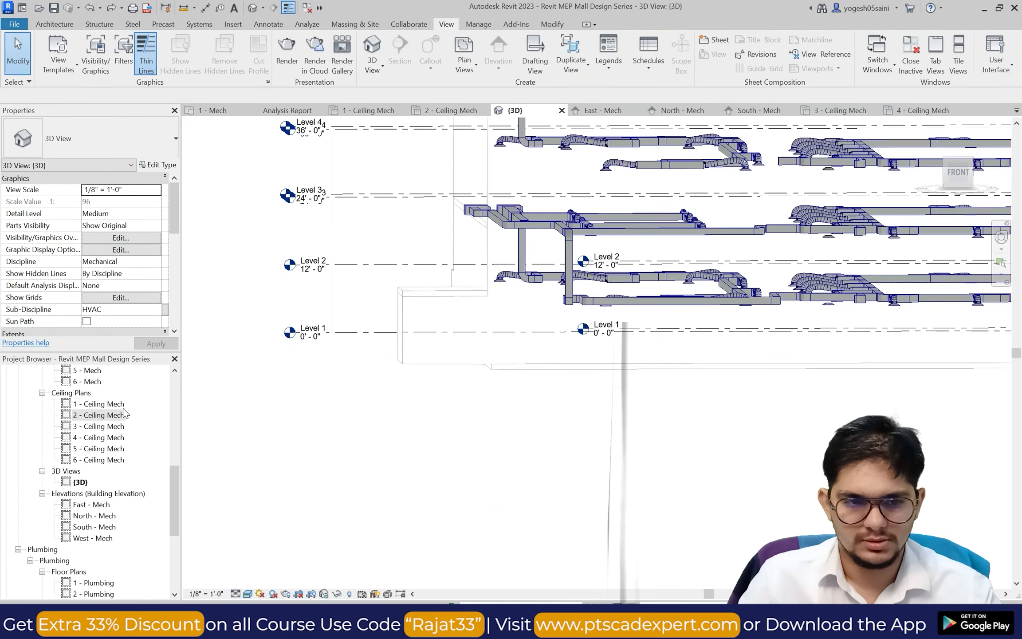
pyautogui.click(103, 416)
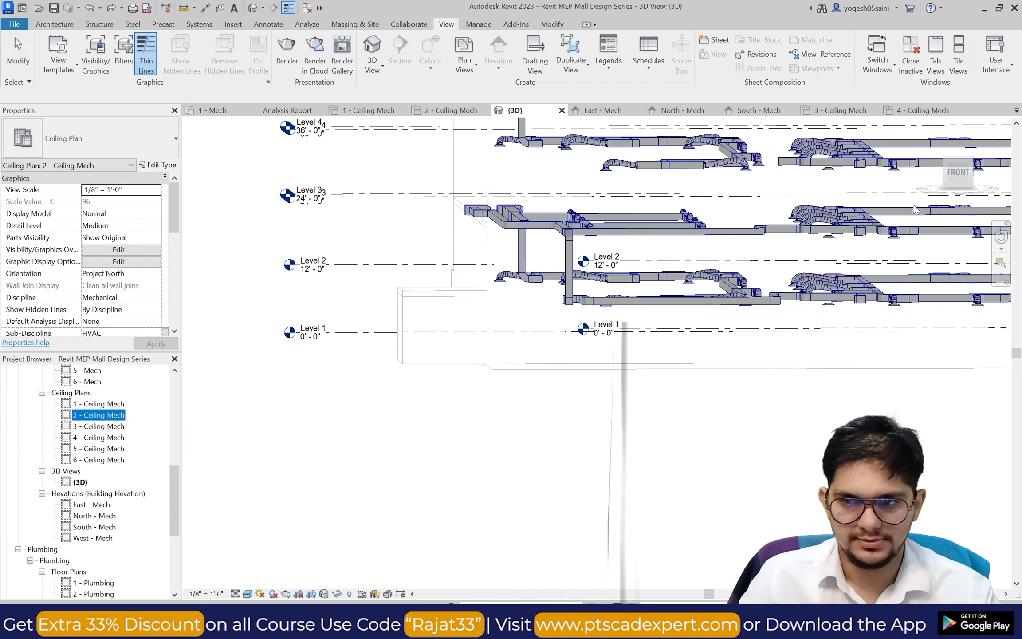
pyautogui.click(1001, 239)
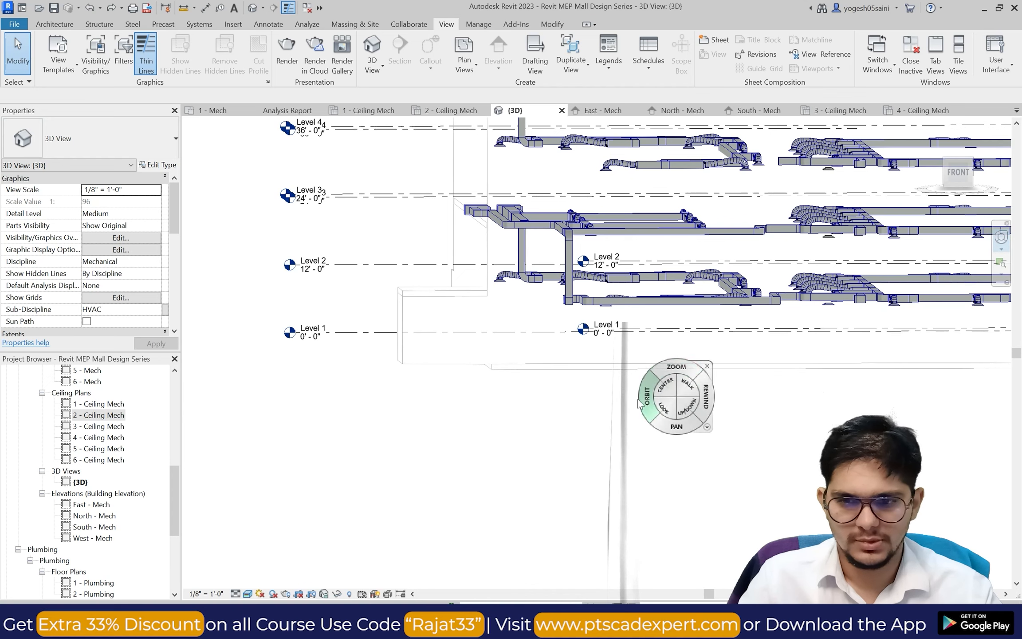
pyautogui.click(707, 367)
pyautogui.scroll(-2, 555, 345)
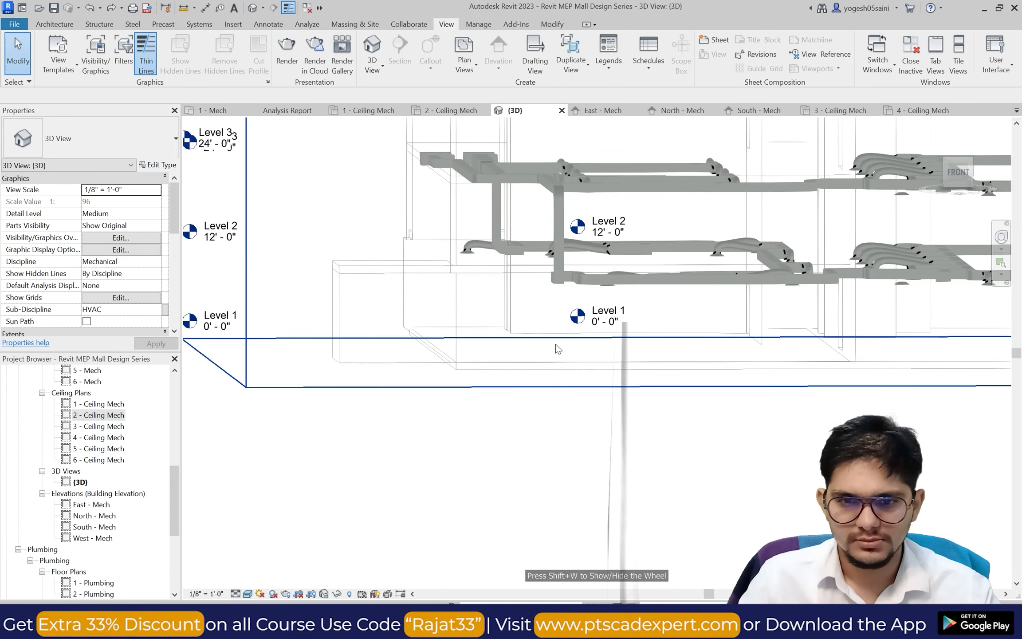
pyautogui.scroll(4, 566, 262)
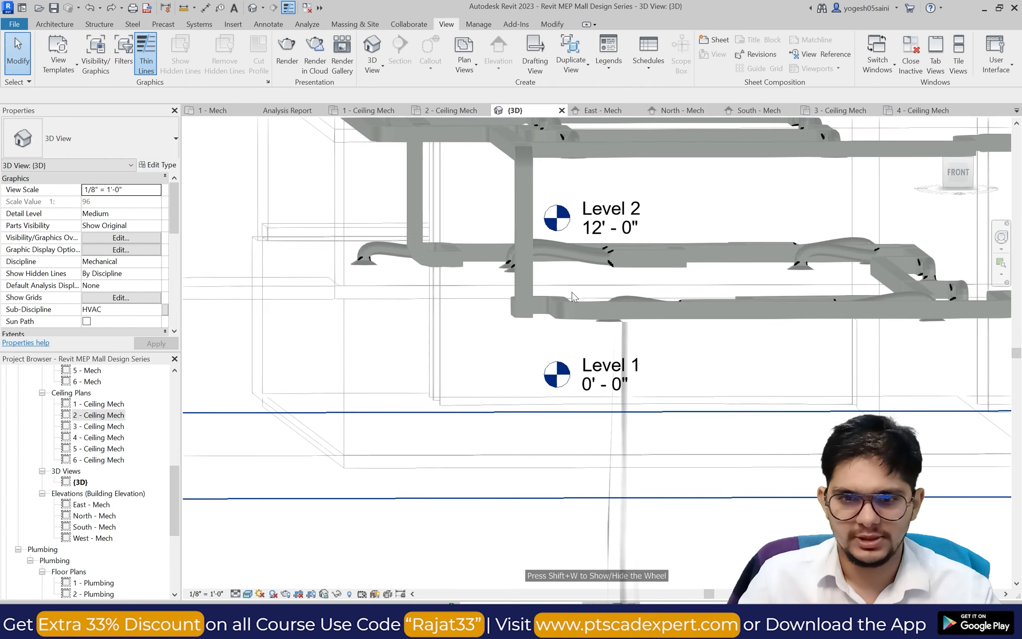
pyautogui.scroll(-3, 510, 255)
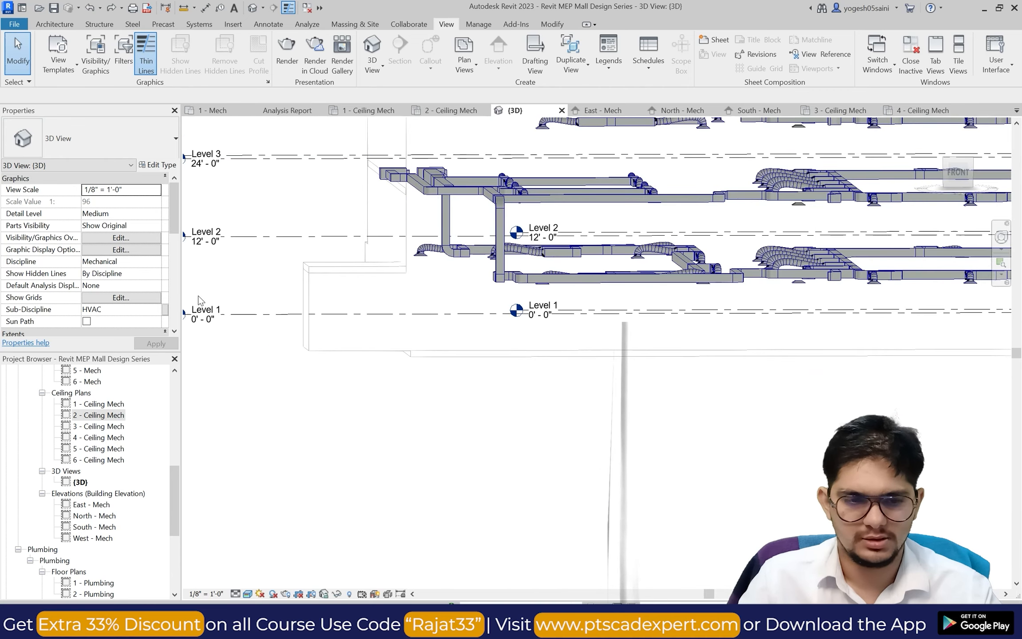
# Open the 2 - Ceiling Mech plan and select the outer VAV unit with its supply run down to the lower elbow.
pyautogui.doubleClick(99, 415)
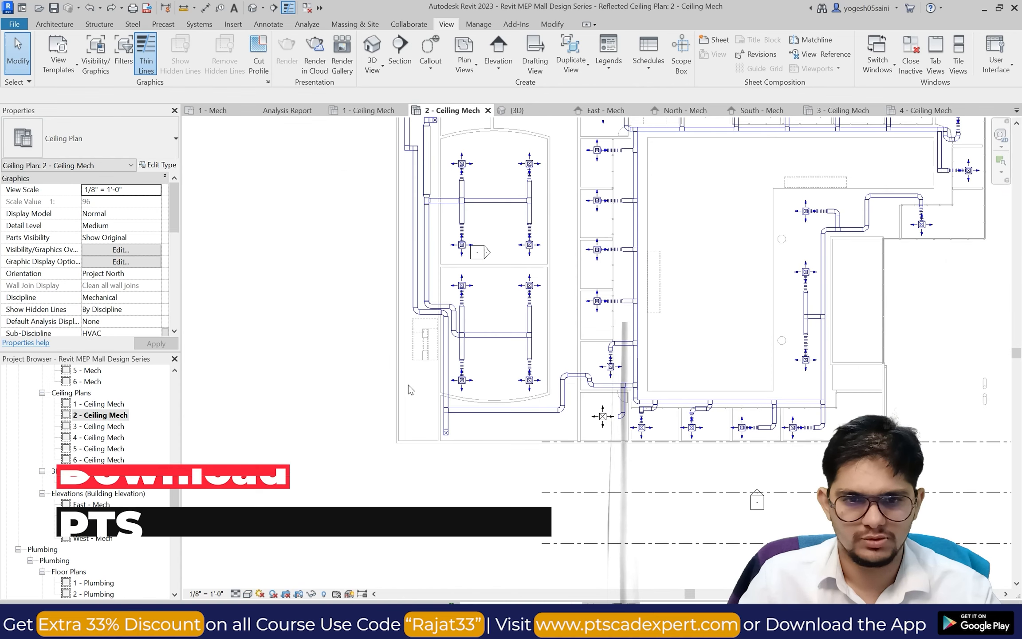
pyautogui.scroll(2, 380, 163)
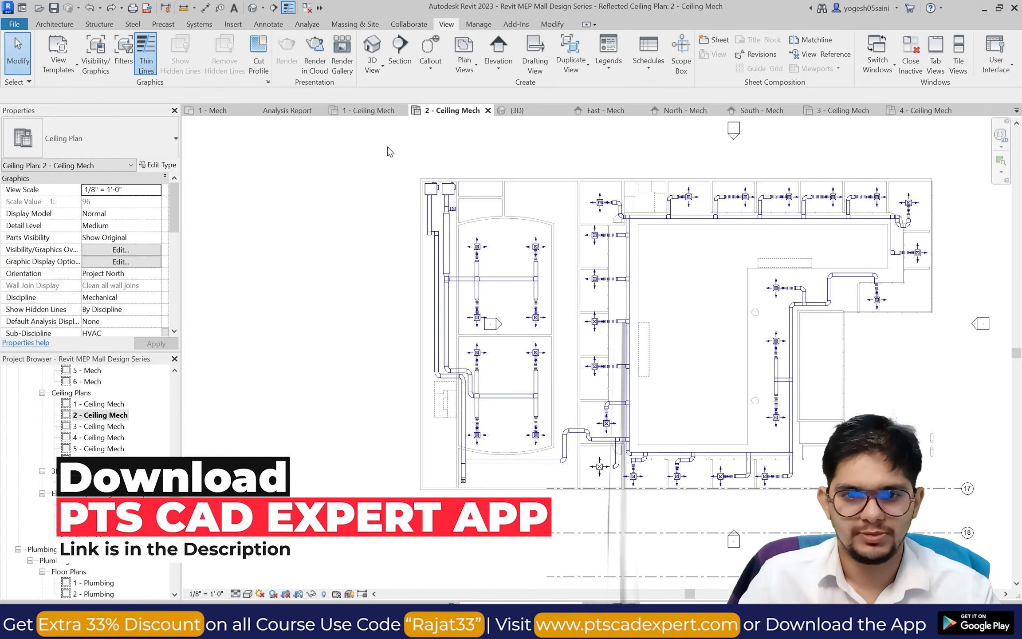
pyautogui.moveTo(387, 147); pyautogui.dragTo(455, 424)
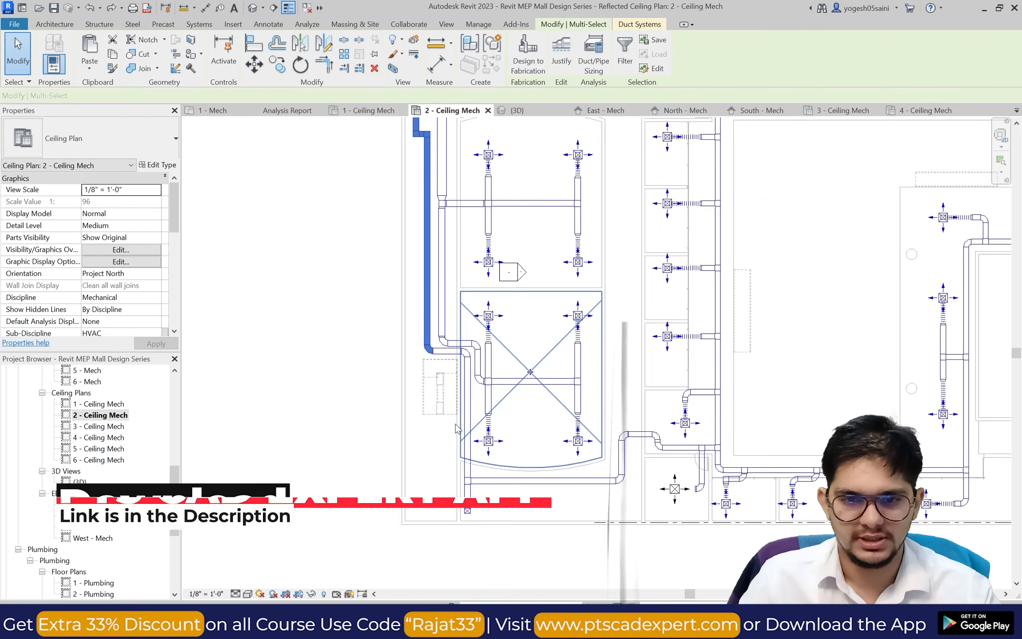
pyautogui.scroll(4, 450, 320)
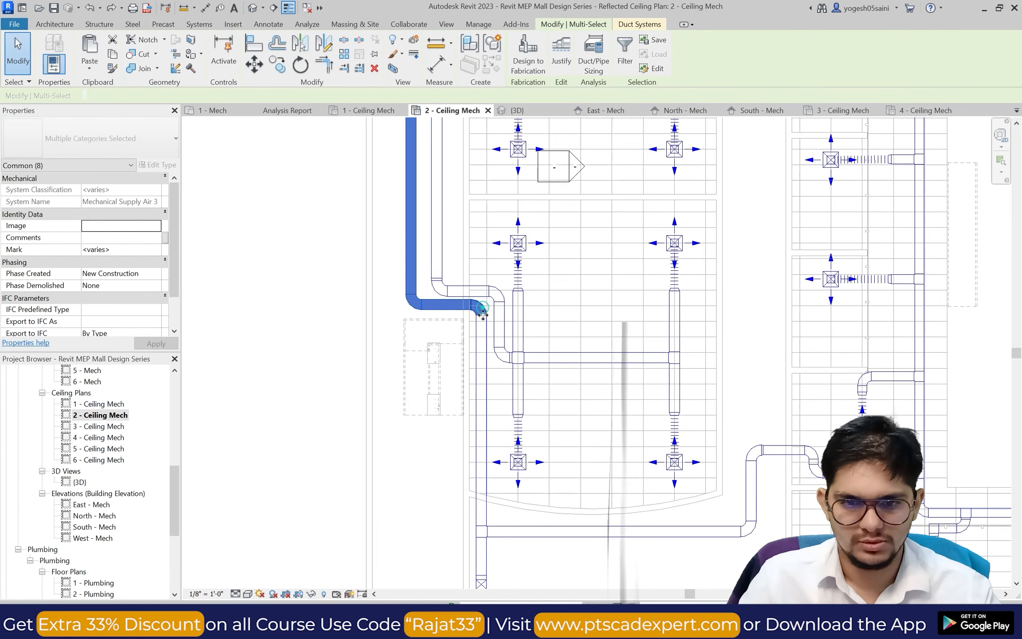
# Add the lower straight duct, the tee, the riser end pieces and the connected Level 2 branch run to the selection.
pyautogui.keyDown('ctrl'); pyautogui.click(482, 346); pyautogui.keyUp('ctrl')
pyautogui.keyDown('ctrl'); pyautogui.scroll(-3, 486, 345); pyautogui.keyUp('ctrl')
pyautogui.keyDown('ctrl'); pyautogui.scroll(5, 512, 522); pyautogui.keyUp('ctrl')
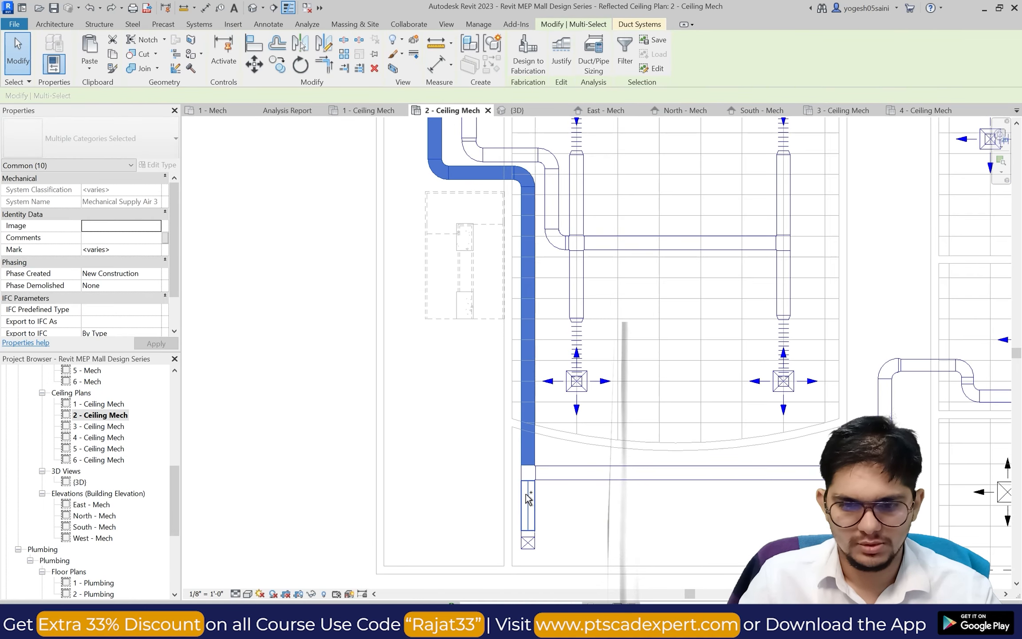
pyautogui.keyDown('ctrl'); pyautogui.scroll(-3, 537, 498); pyautogui.keyUp('ctrl')
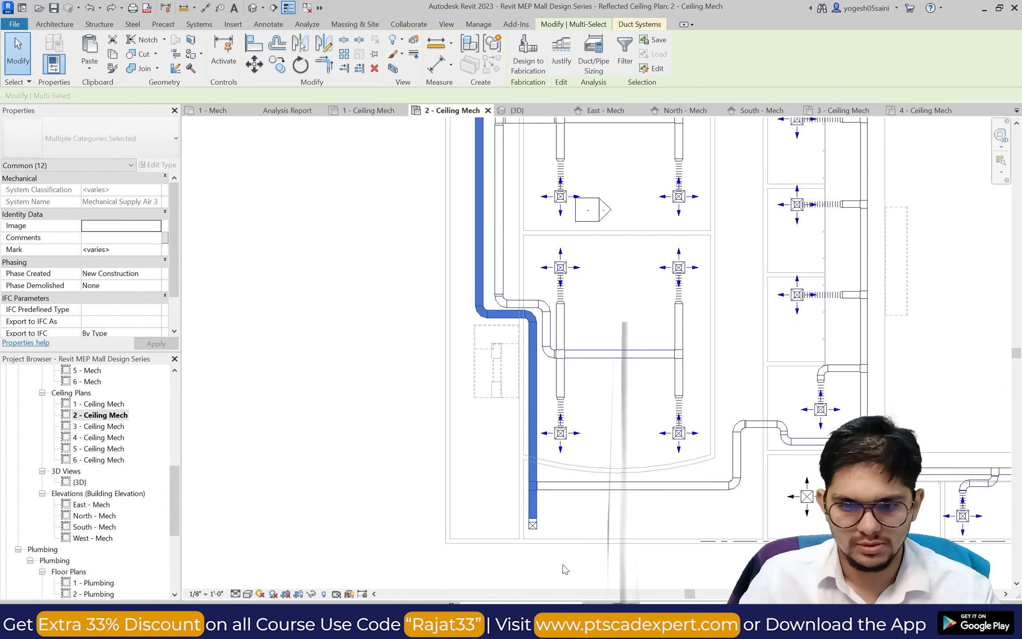
pyautogui.keyDown('ctrl'); pyautogui.scroll(3, 532, 503); pyautogui.keyUp('ctrl')
pyautogui.keyDown('ctrl'); pyautogui.moveTo(553, 526); pyautogui.dragTo(513, 501); pyautogui.keyUp('ctrl')
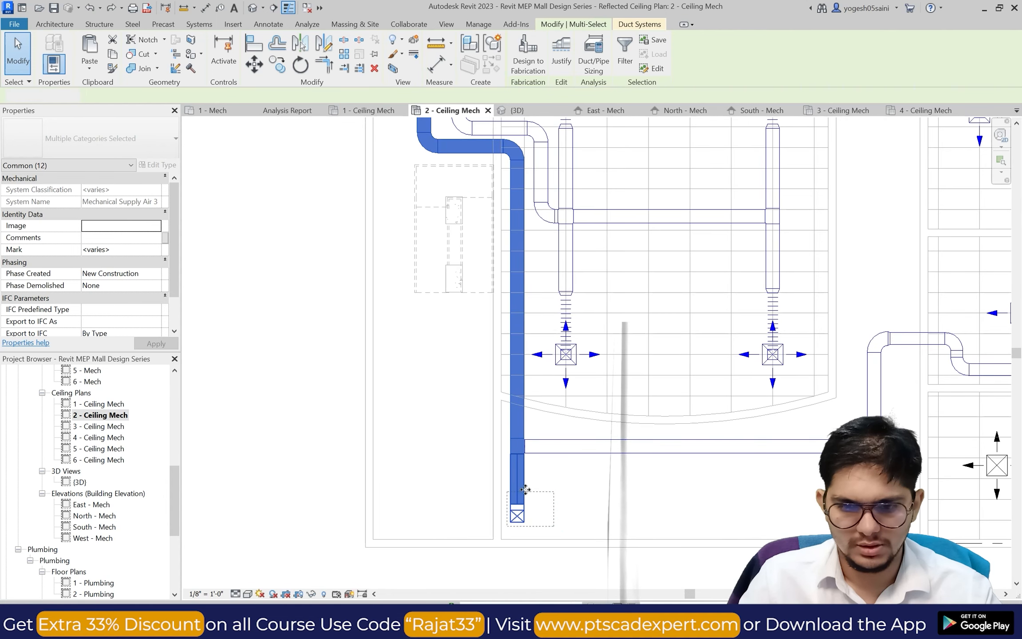
pyautogui.keyDown('ctrl'); pyautogui.click(598, 451); pyautogui.keyUp('ctrl')
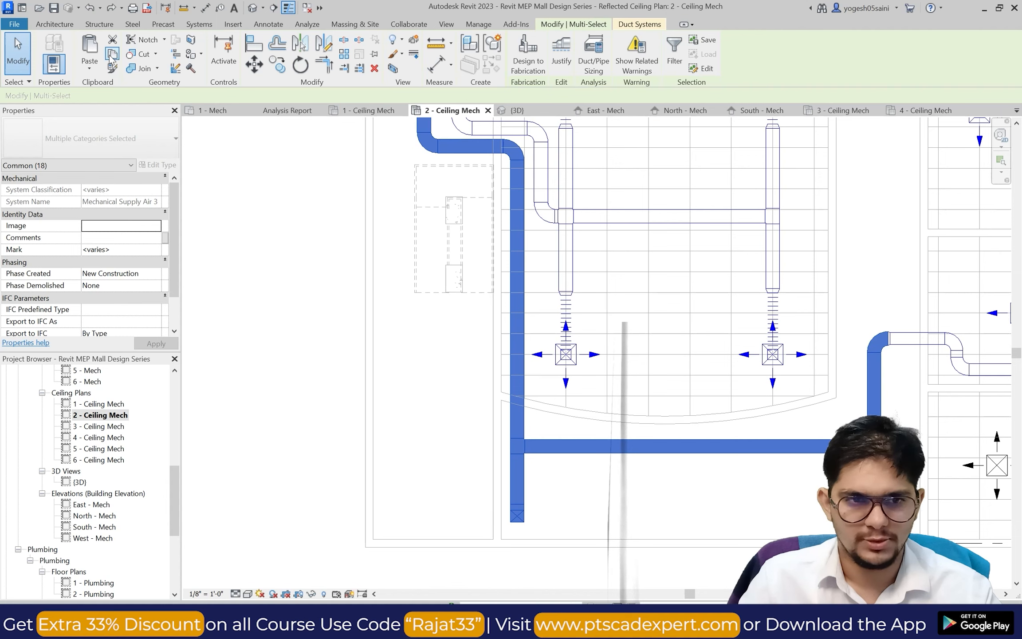
# Copy the selected Level 2 supply run and branch and paste them aligned to Level 4.
pyautogui.click(94, 70)
pyautogui.click(164, 136)
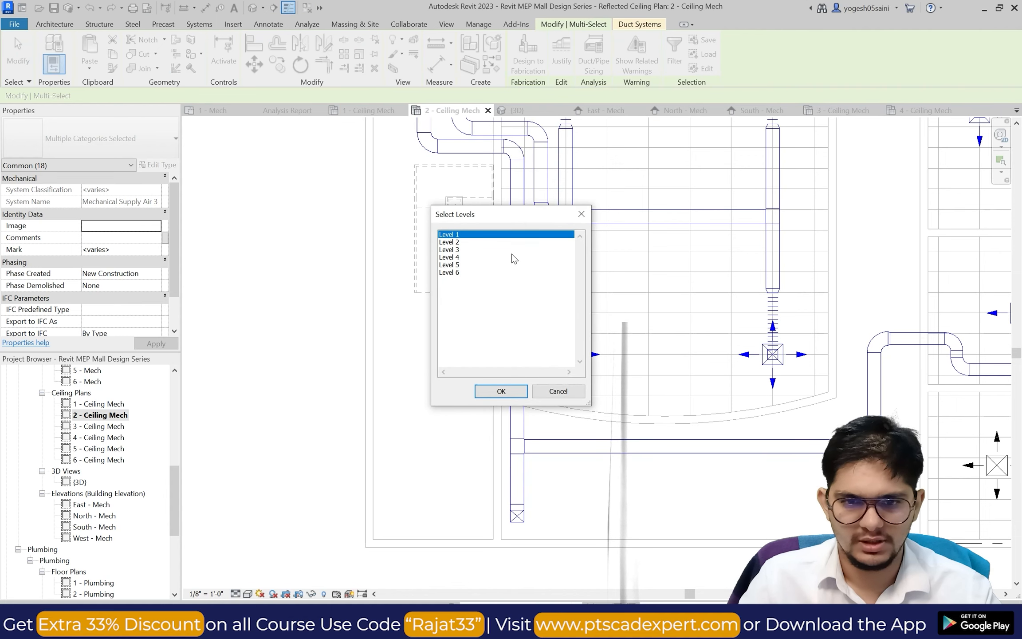
pyautogui.click(459, 257)
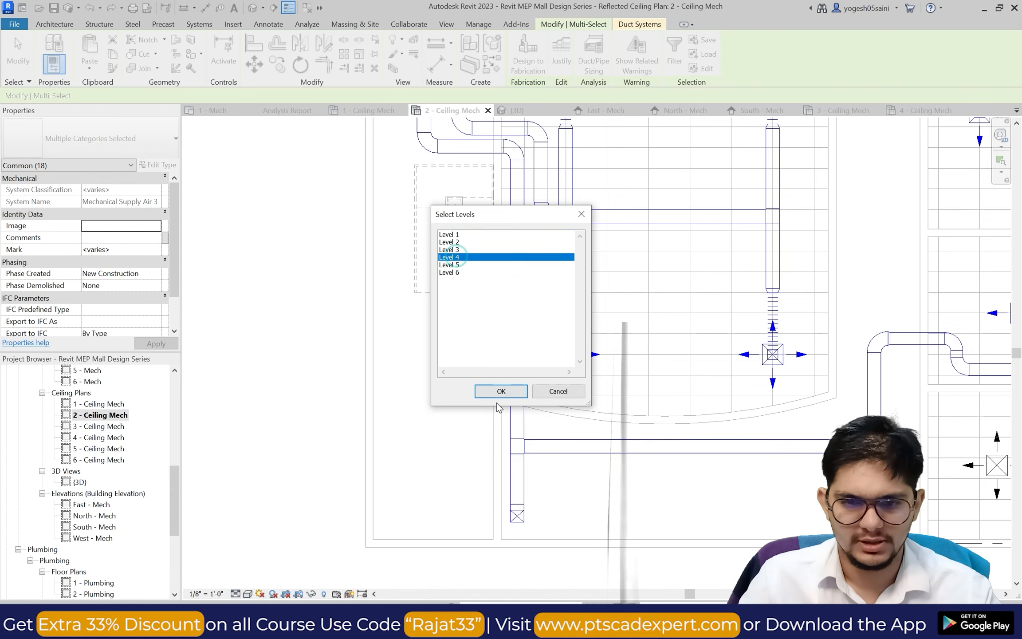
pyautogui.click(495, 390)
pyautogui.click(301, 418)
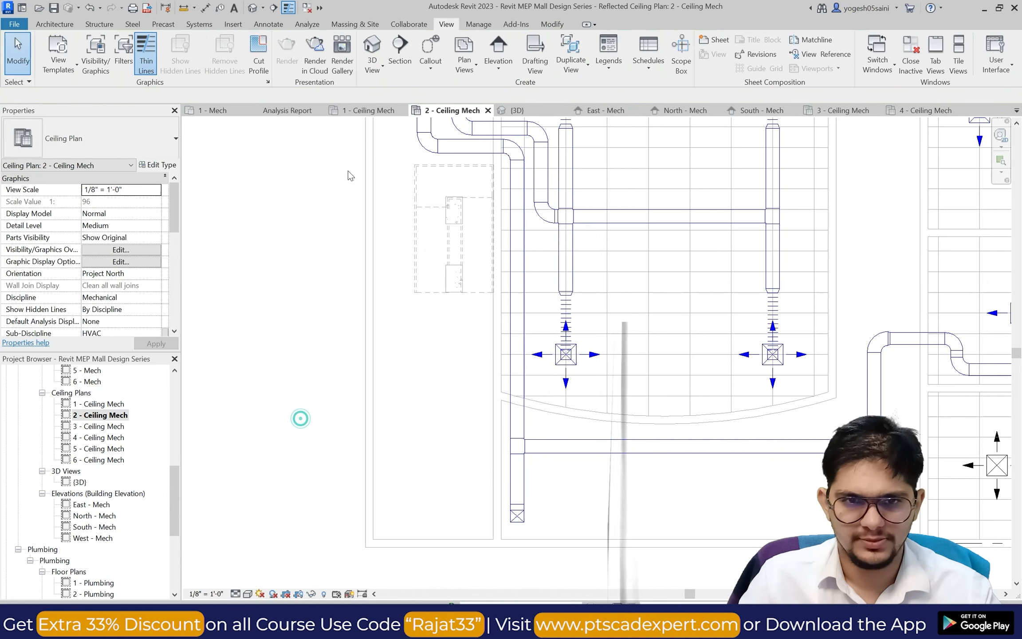
# Check the pasted supply run in the 3D view and compare it with the original riser and branches at Levels 1 and 2.
pyautogui.click(372, 49)
pyautogui.scroll(-3, 373, 346)
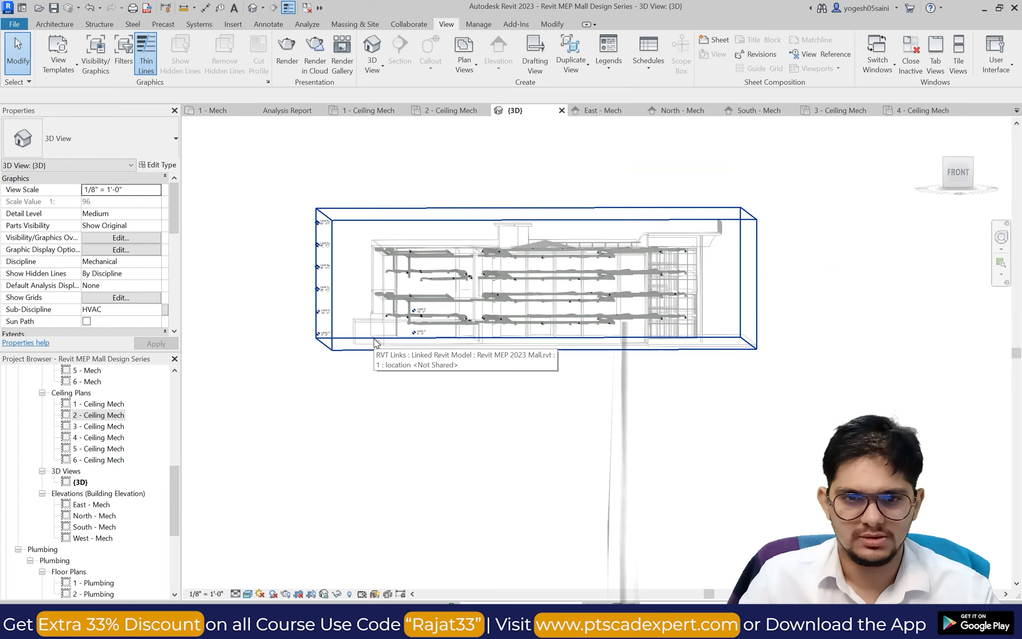
pyautogui.scroll(8, 475, 408)
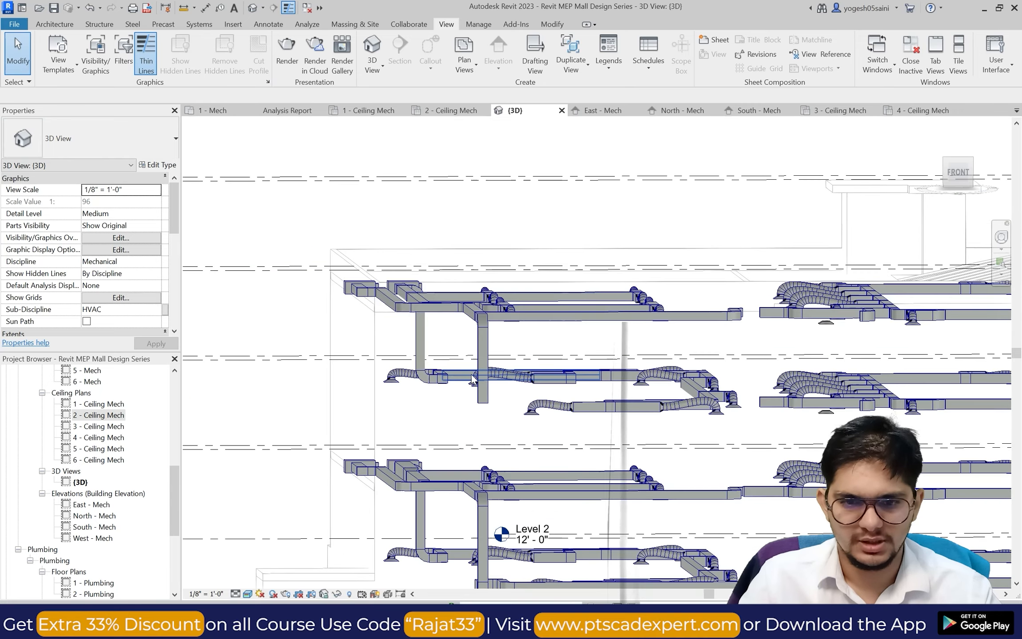
pyautogui.scroll(-4, 476, 405)
pyautogui.scroll(5, 483, 444)
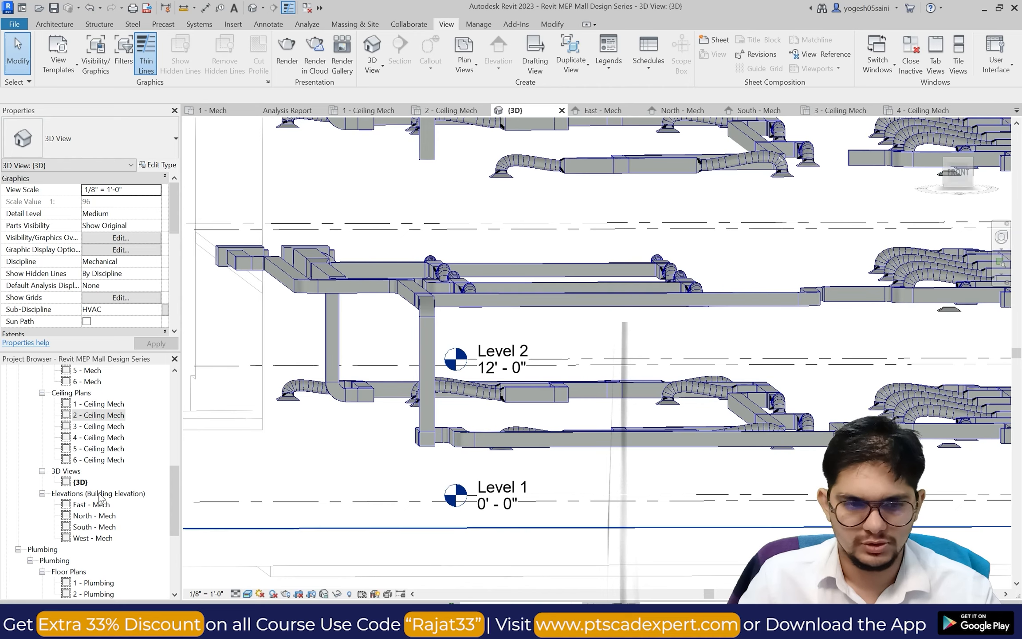
# Open the 1 - Ceiling Mech plan at the U-shaped duct loop beside the riser.
pyautogui.doubleClick(96, 404)
pyautogui.scroll(-2, 291, 471)
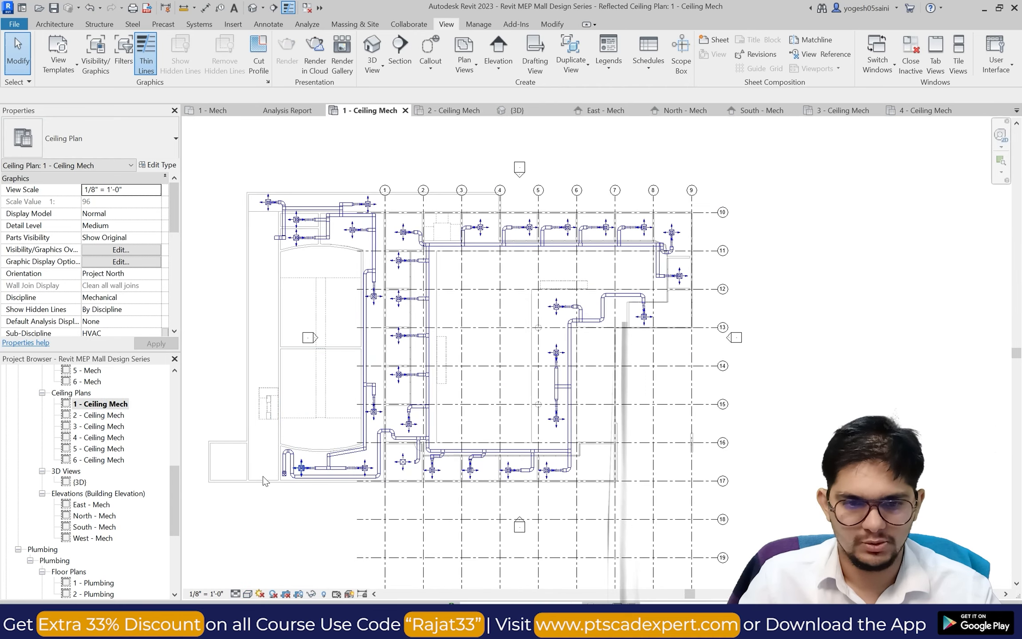
pyautogui.scroll(5, 290, 471)
pyautogui.scroll(5, 332, 452)
pyautogui.scroll(1, 399, 439)
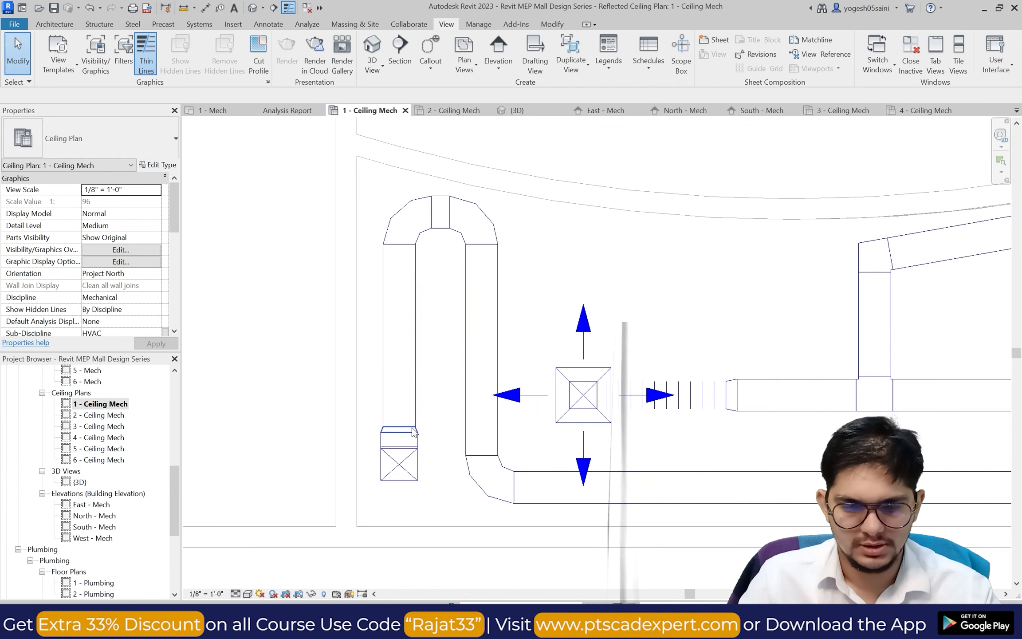
pyautogui.click(410, 429)
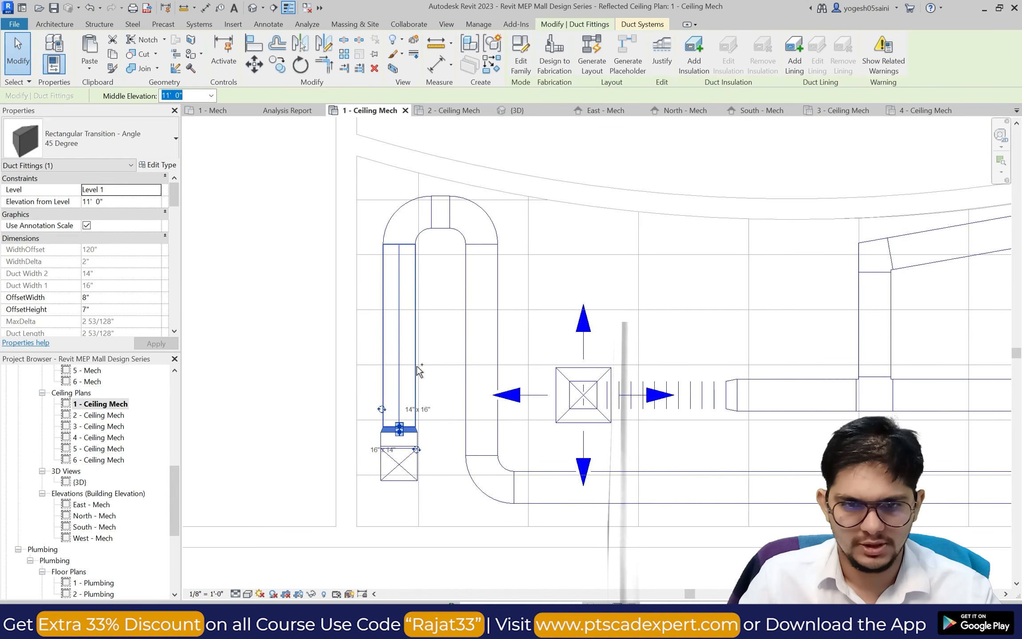
pyautogui.keyDown('ctrl'); pyautogui.click(407, 203); pyautogui.keyUp('ctrl')
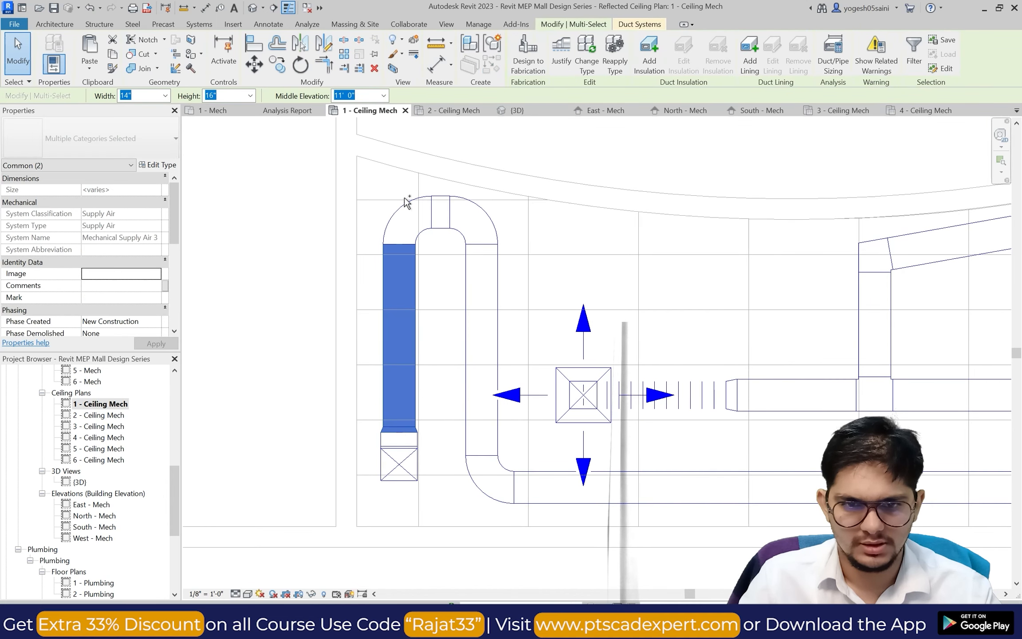
pyautogui.keyDown('ctrl'); pyautogui.click(443, 194); pyautogui.keyUp('ctrl')
pyautogui.keyDown('ctrl'); pyautogui.click(491, 223); pyautogui.keyUp('ctrl')
pyautogui.keyDown('ctrl'); pyautogui.click(493, 289); pyautogui.keyUp('ctrl')
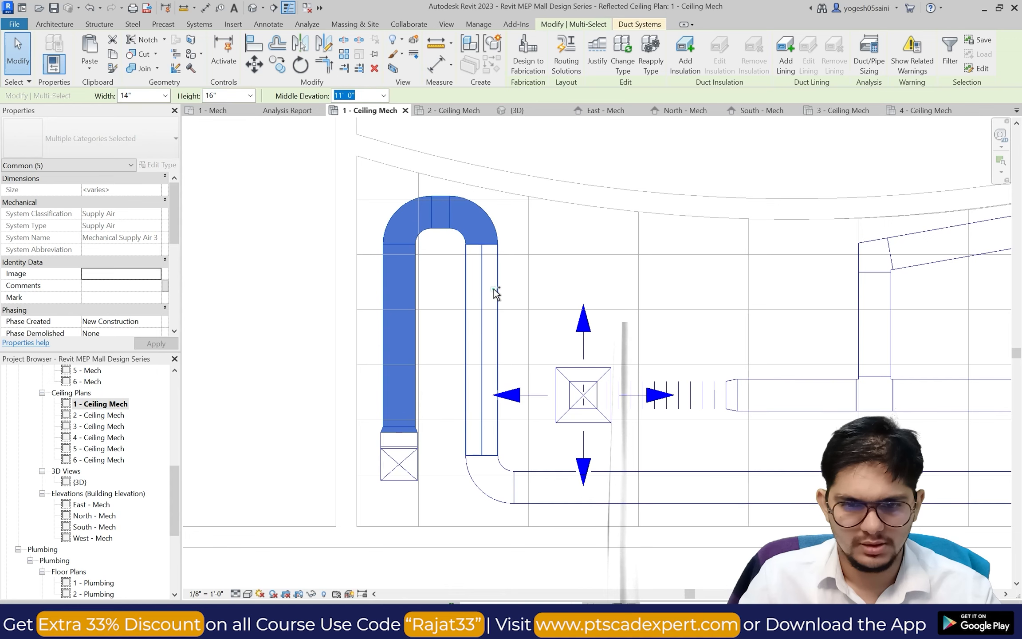
pyautogui.keyDown('ctrl'); pyautogui.click(479, 486); pyautogui.keyUp('ctrl')
pyautogui.keyDown('ctrl'); pyautogui.click(562, 479); pyautogui.keyUp('ctrl')
pyautogui.scroll(-3, 452, 461)
pyautogui.scroll(-2, 452, 462)
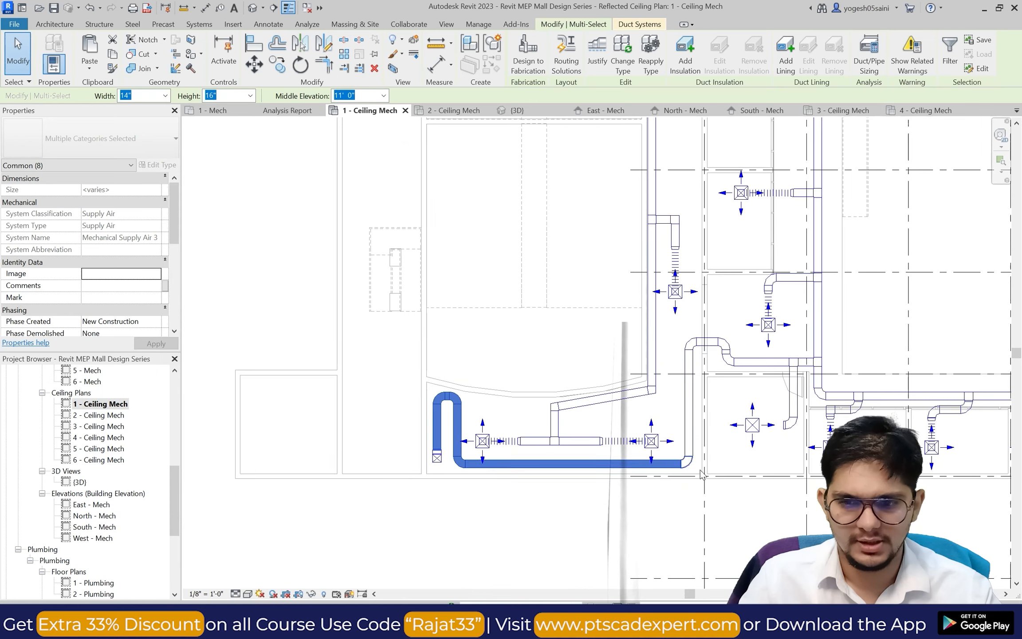
pyautogui.scroll(4, 669, 448)
pyautogui.keyDown('ctrl'); pyautogui.click(673, 448); pyautogui.keyUp('ctrl')
pyautogui.keyDown('ctrl'); pyautogui.click(683, 401); pyautogui.keyUp('ctrl')
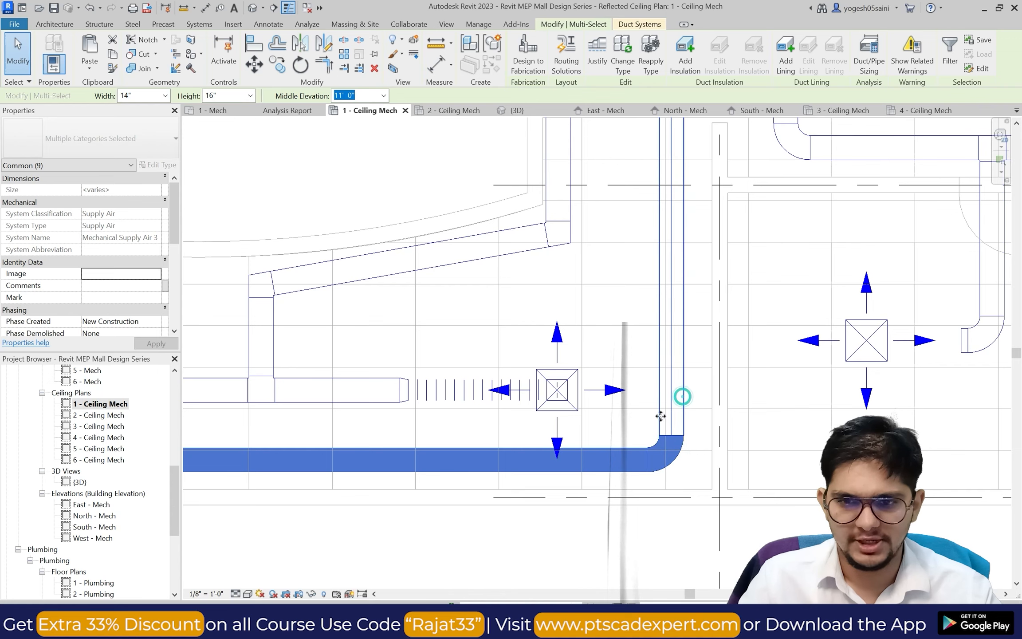
pyautogui.scroll(-4, 660, 411)
pyautogui.scroll(2, 663, 342)
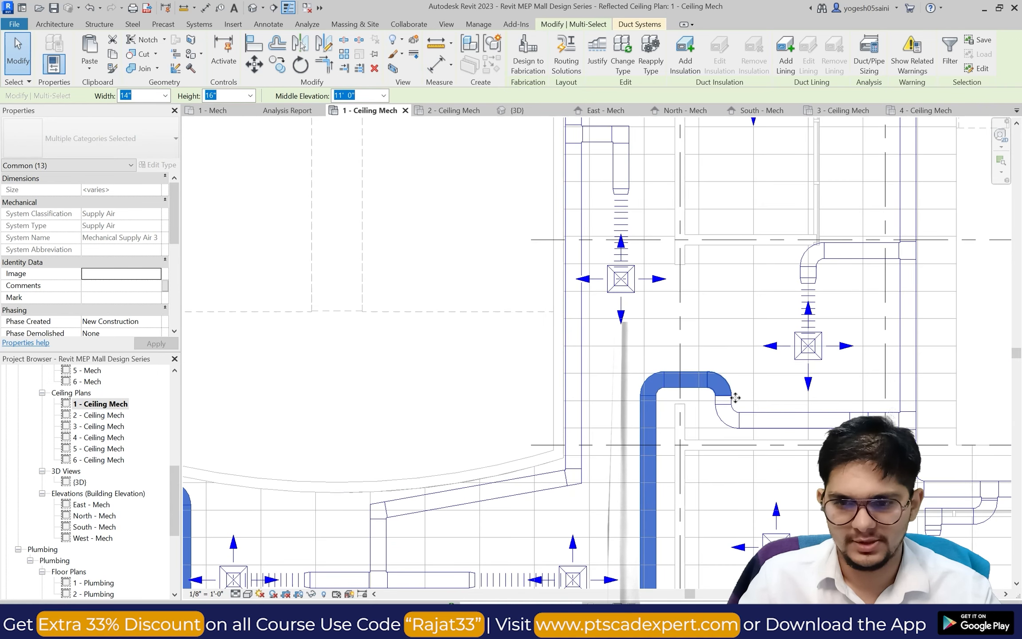
pyautogui.scroll(3, 731, 400)
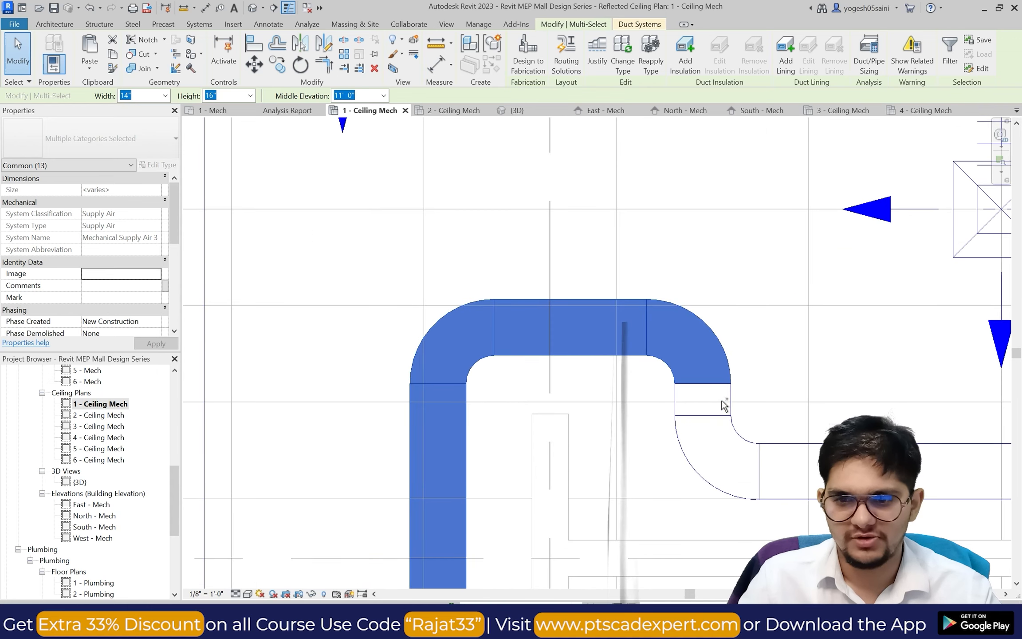
pyautogui.keyDown('ctrl'); pyautogui.click(729, 407); pyautogui.keyUp('ctrl')
pyautogui.click(738, 441)
pyautogui.scroll(-2, 599, 462)
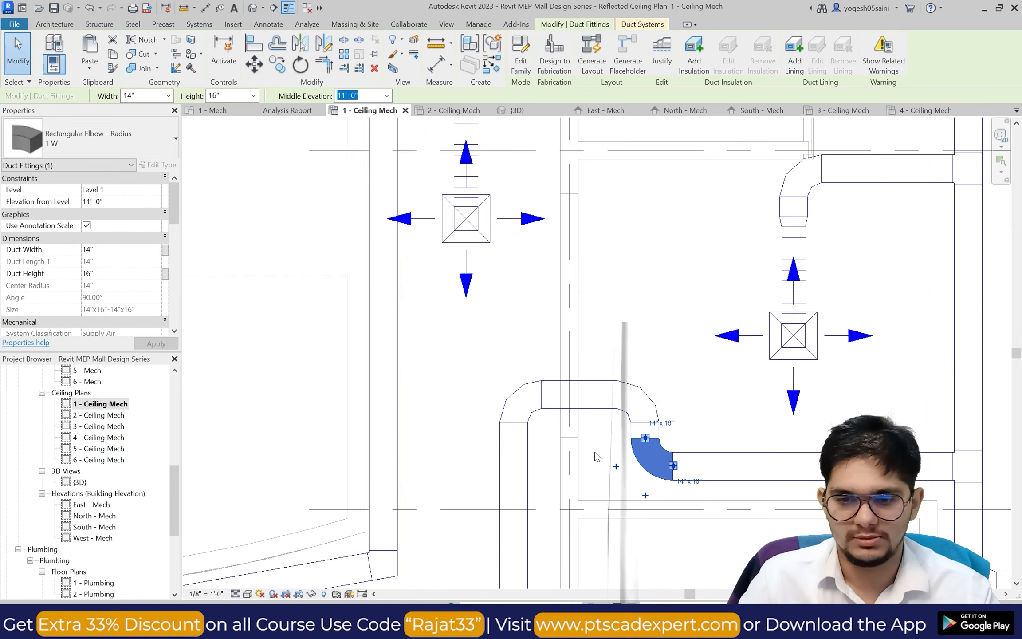
pyautogui.scroll(-3, 638, 459)
pyautogui.scroll(2, 639, 461)
pyautogui.scroll(2, 654, 449)
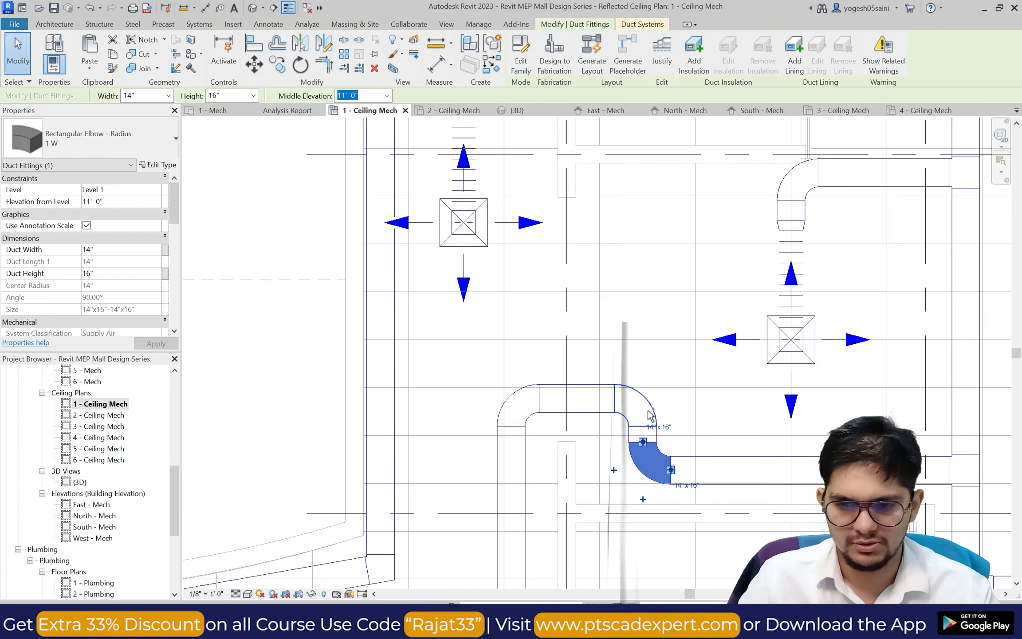
pyautogui.click(594, 341)
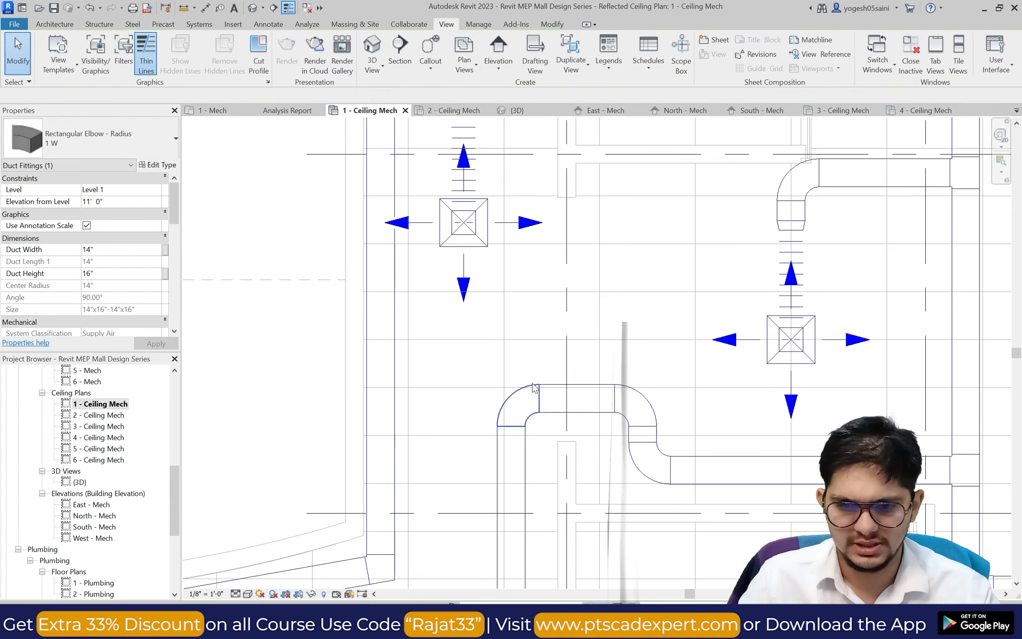
# Select the Level 1 branch's upper elbow, the duct running down from it, the corner elbow and the long horizontal duct.
pyautogui.click(504, 414)
pyautogui.keyDown('ctrl'); pyautogui.click(526, 470); pyautogui.keyUp('ctrl')
pyautogui.scroll(-4, 523, 466)
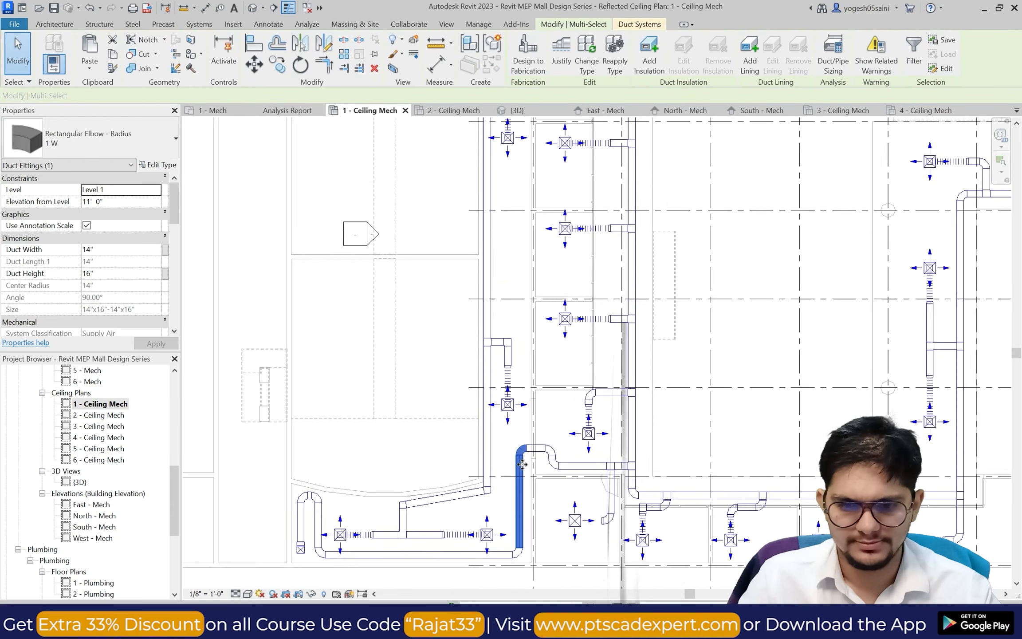
pyautogui.scroll(3, 528, 486)
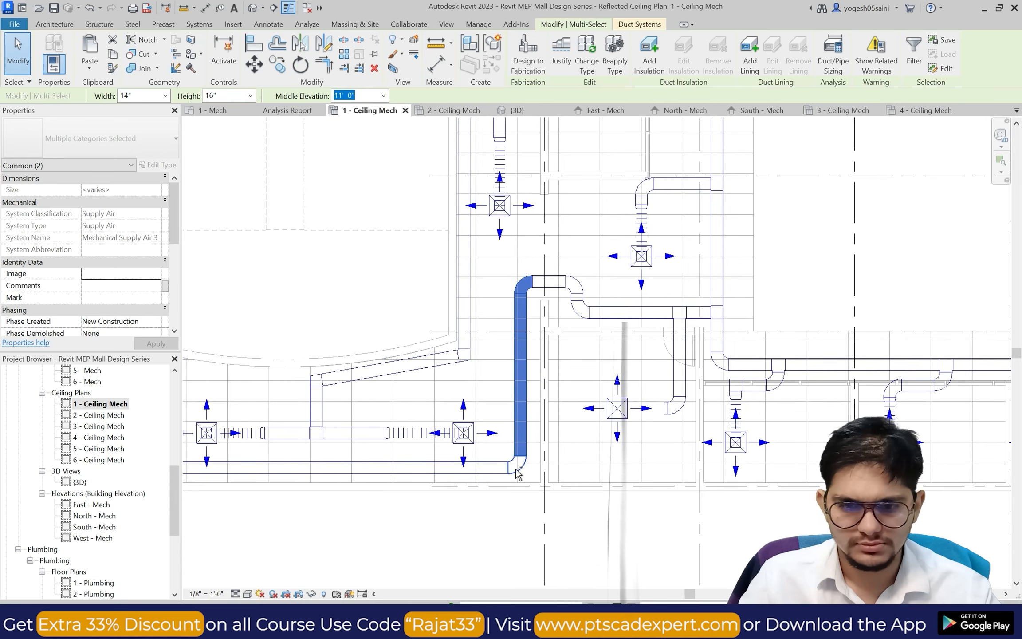
pyautogui.keyDown('ctrl'); pyautogui.click(501, 474); pyautogui.keyUp('ctrl')
pyautogui.keyDown('ctrl'); pyautogui.click(495, 472); pyautogui.keyUp('ctrl')
pyautogui.scroll(-3, 475, 486)
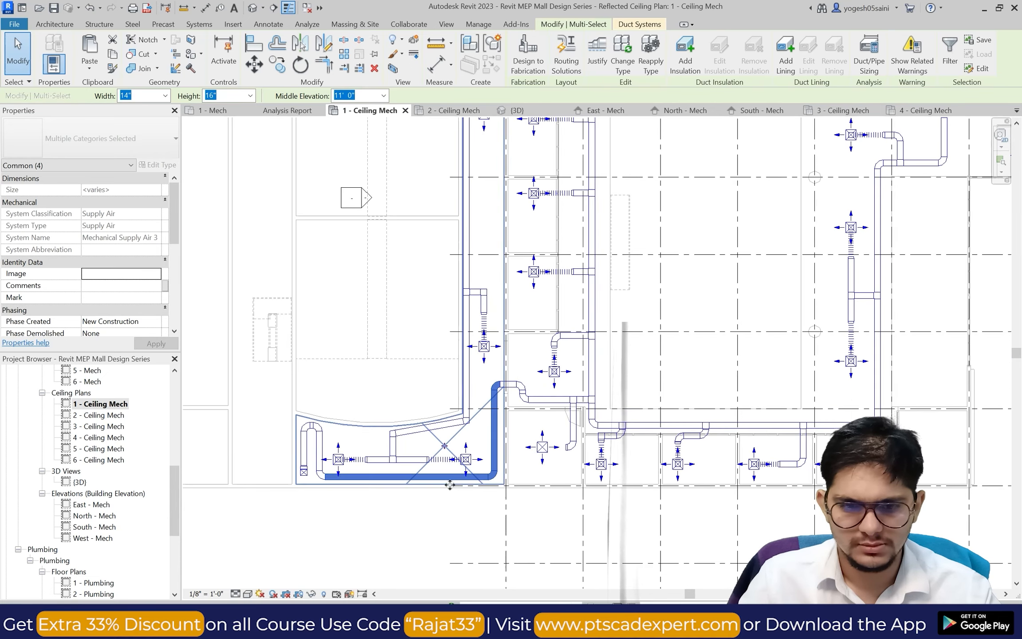
# Add the U-shaped loop's ducts and elbows up to the riser transition to the selection.
pyautogui.scroll(5, 324, 476)
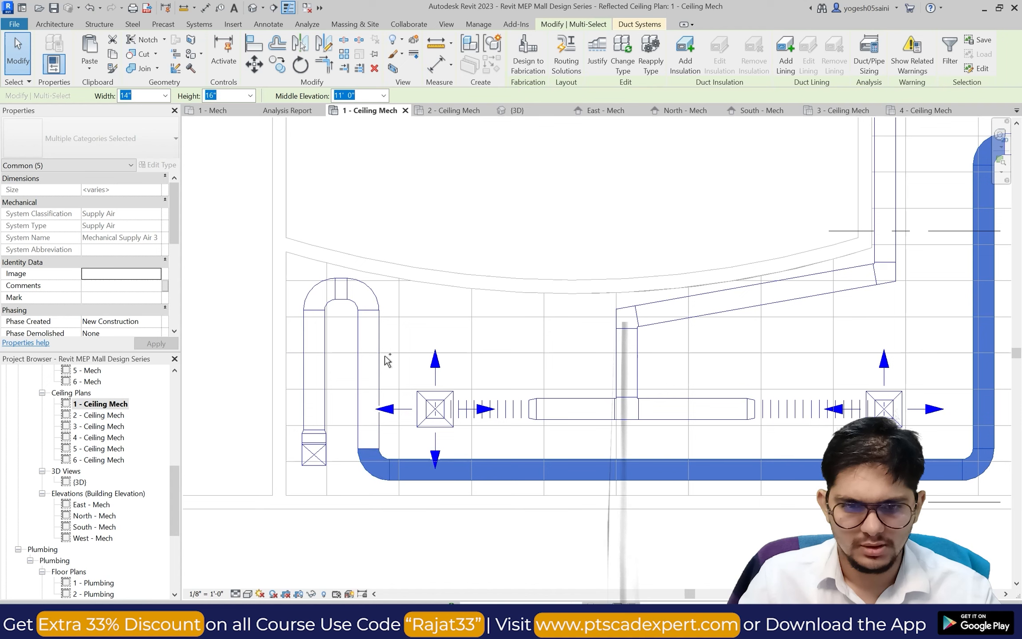
pyautogui.keyDown('ctrl'); pyautogui.click(380, 354); pyautogui.keyUp('ctrl')
pyautogui.keyDown('ctrl'); pyautogui.click(356, 284); pyautogui.keyUp('ctrl')
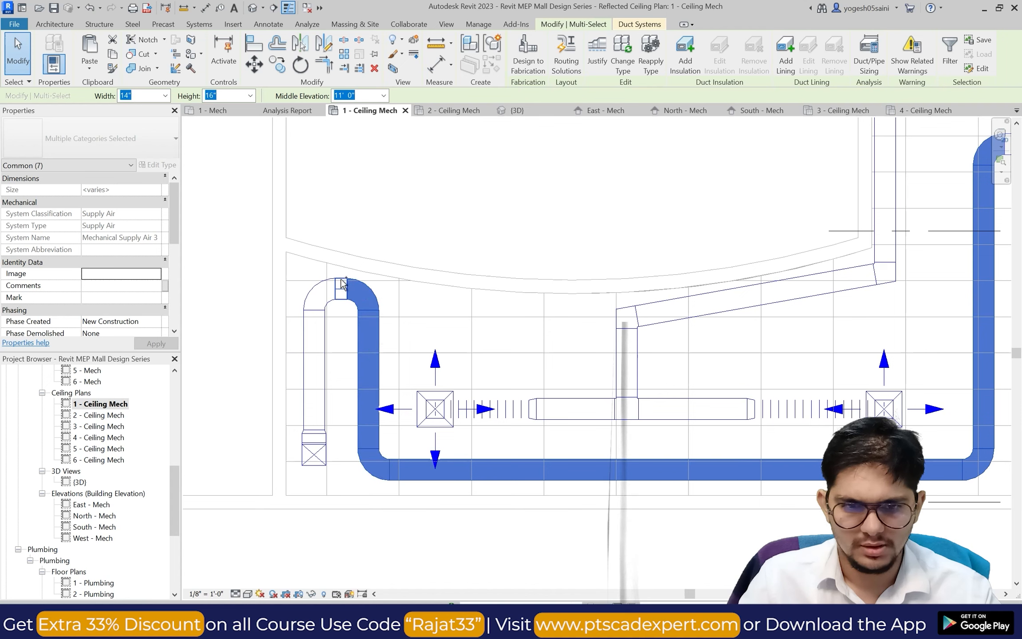
pyautogui.keyDown('ctrl'); pyautogui.click(323, 359); pyautogui.keyUp('ctrl')
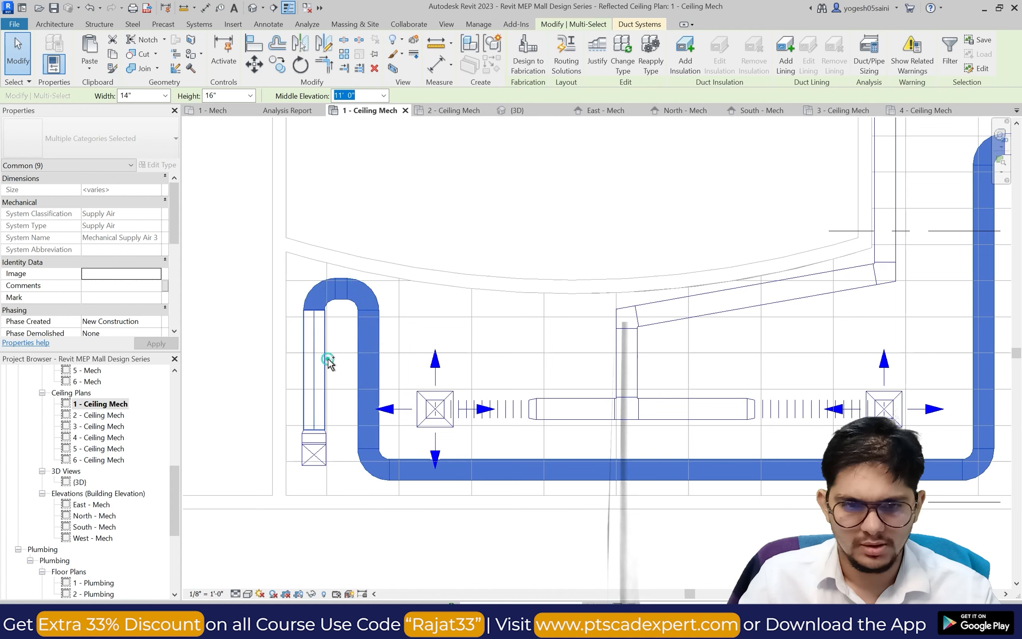
# Copy the selected Level 1 branch, paste it aligned to Level 3, and open the 3 - Ceiling Mech plan.
pyautogui.click(86, 68)
pyautogui.click(149, 110)
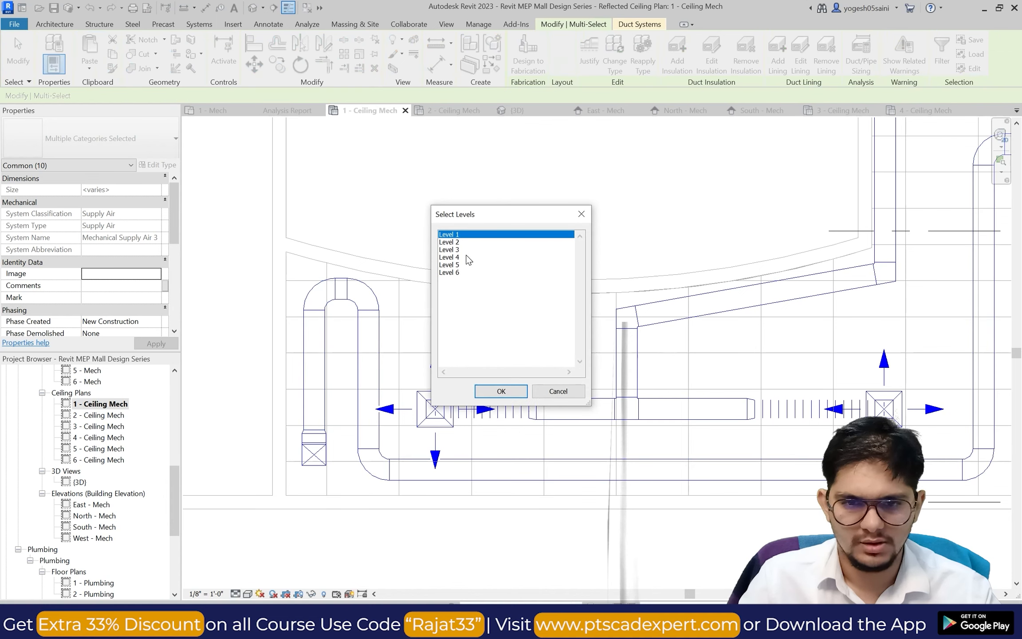
pyautogui.click(455, 243)
pyautogui.click(455, 249)
pyautogui.click(506, 393)
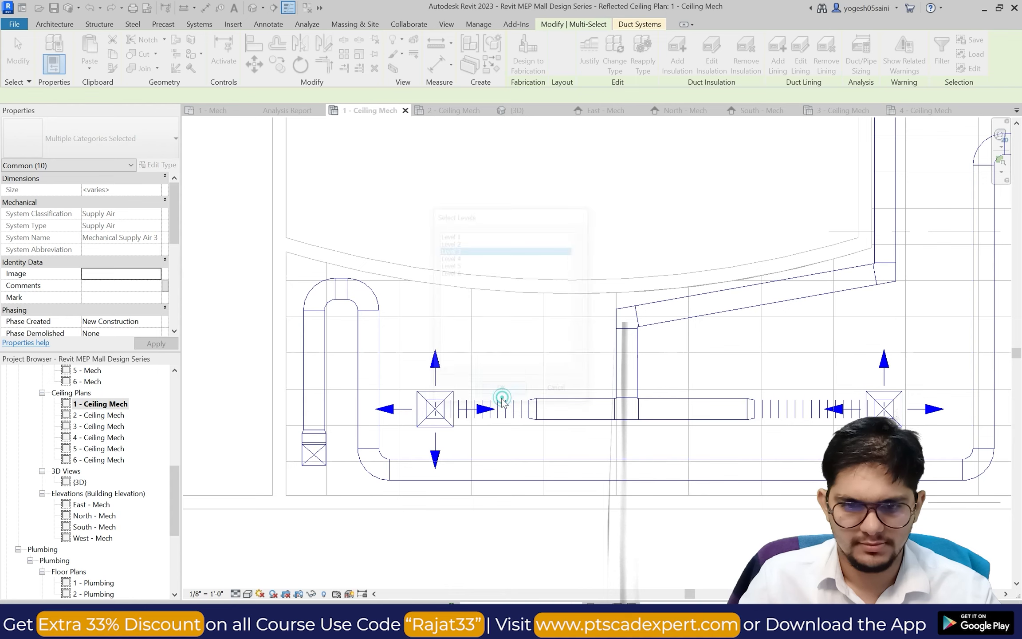
pyautogui.press('Escape')
pyautogui.doubleClick(100, 426)
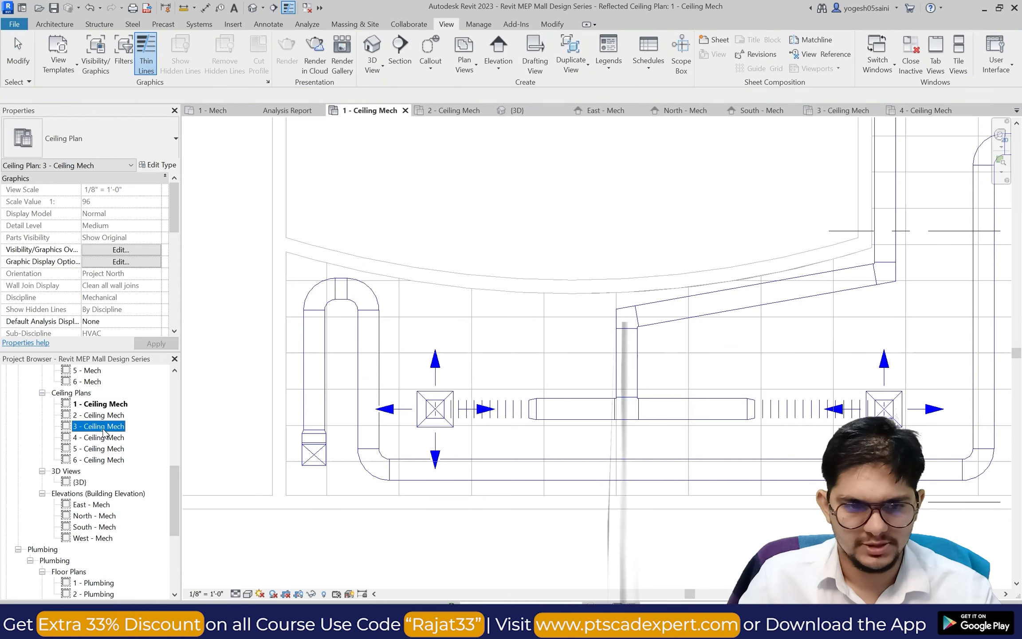
# Compare the U-shaped loop's end at the riser on the 3 and 1 - Ceiling Mech plans and in the 3D view.
pyautogui.scroll(5, 392, 440)
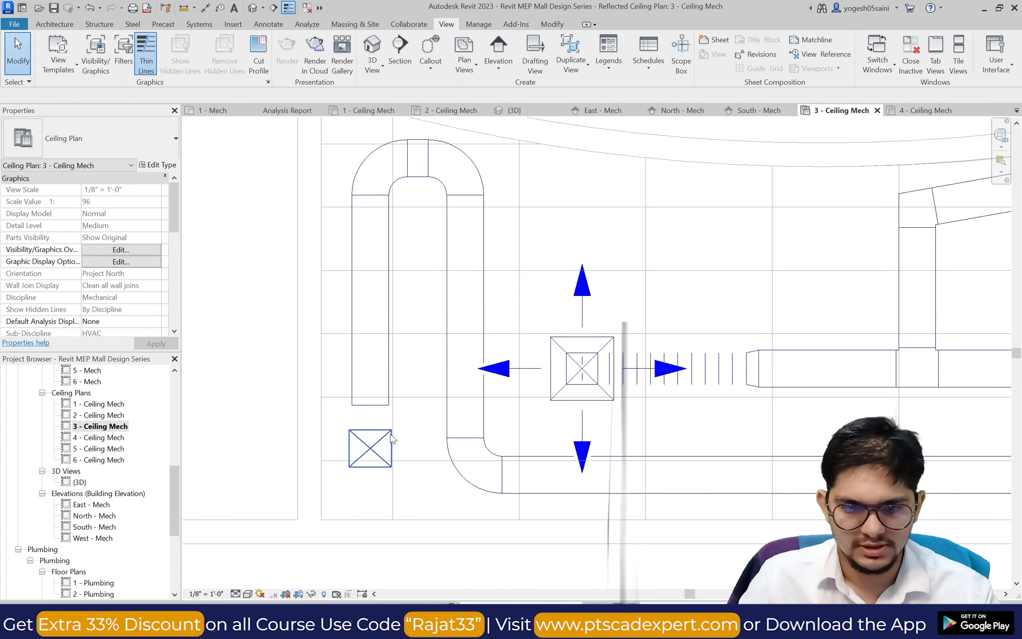
pyautogui.scroll(-1, 80, 448)
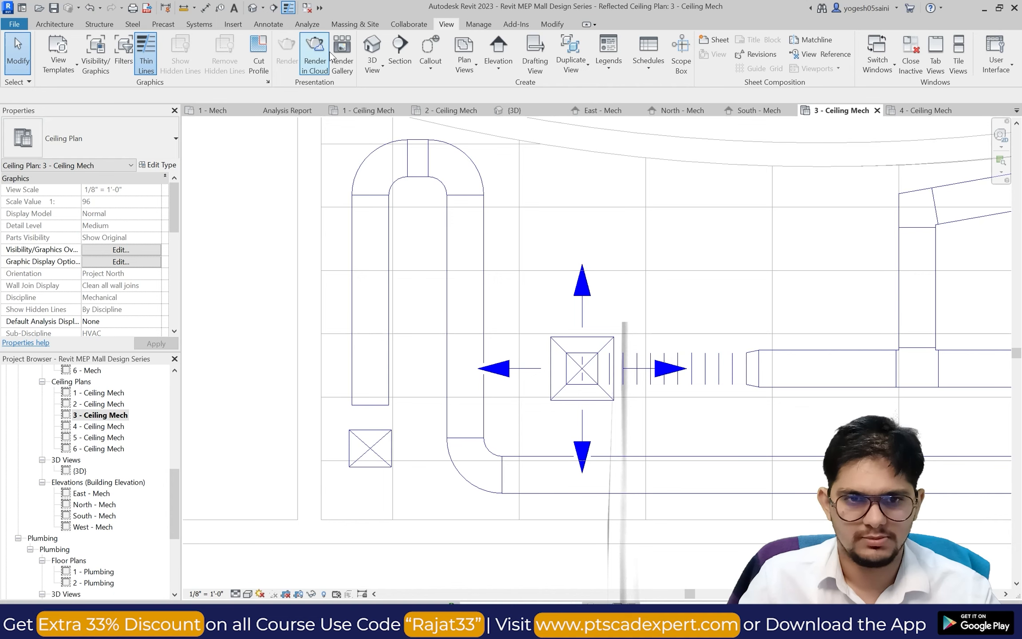
pyautogui.doubleClick(102, 393)
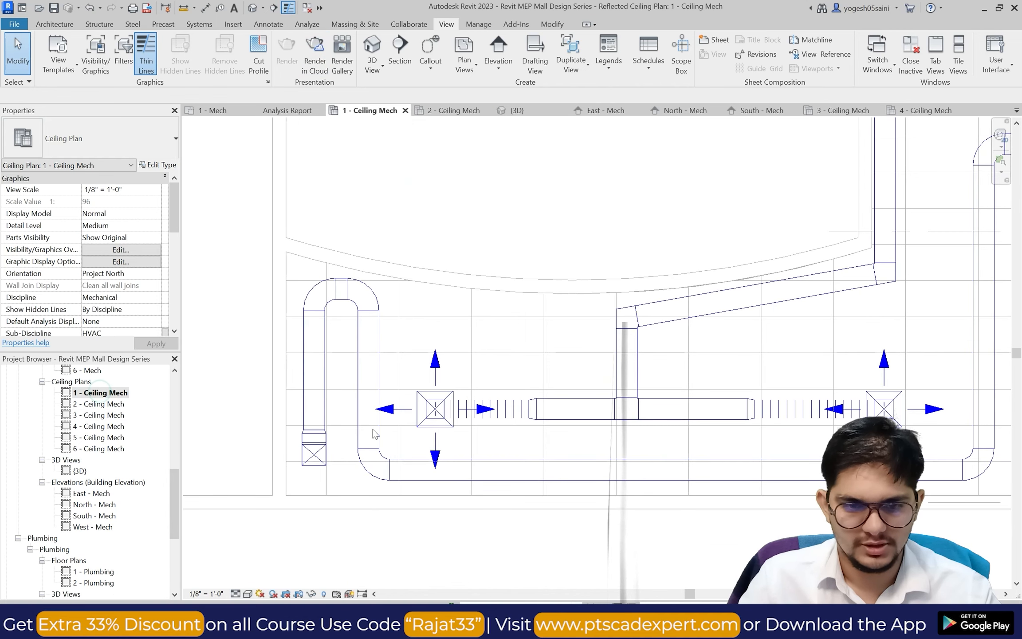
pyautogui.scroll(5, 327, 377)
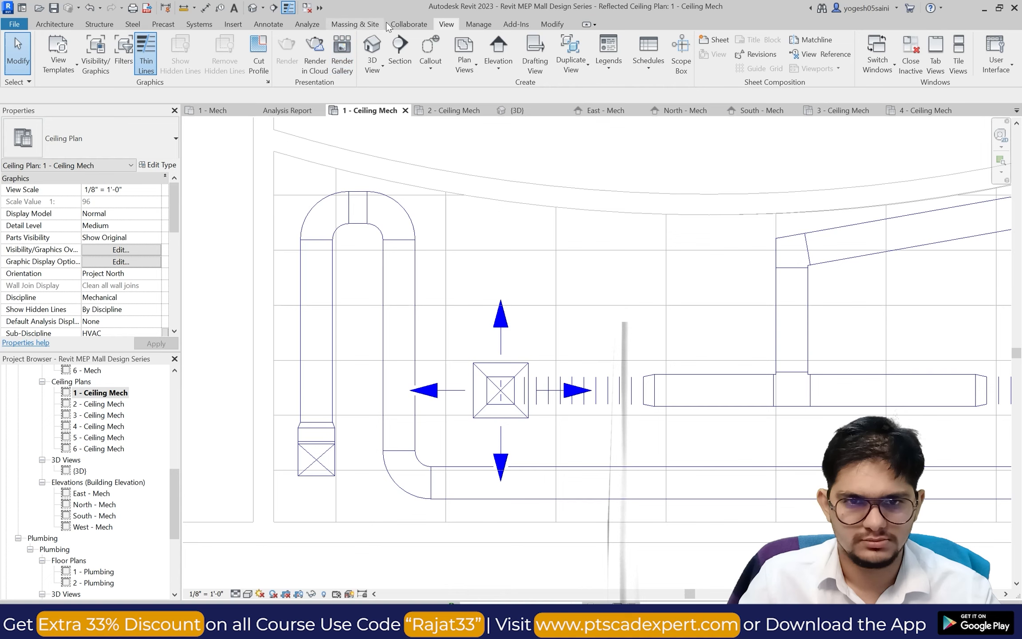
pyautogui.click(373, 45)
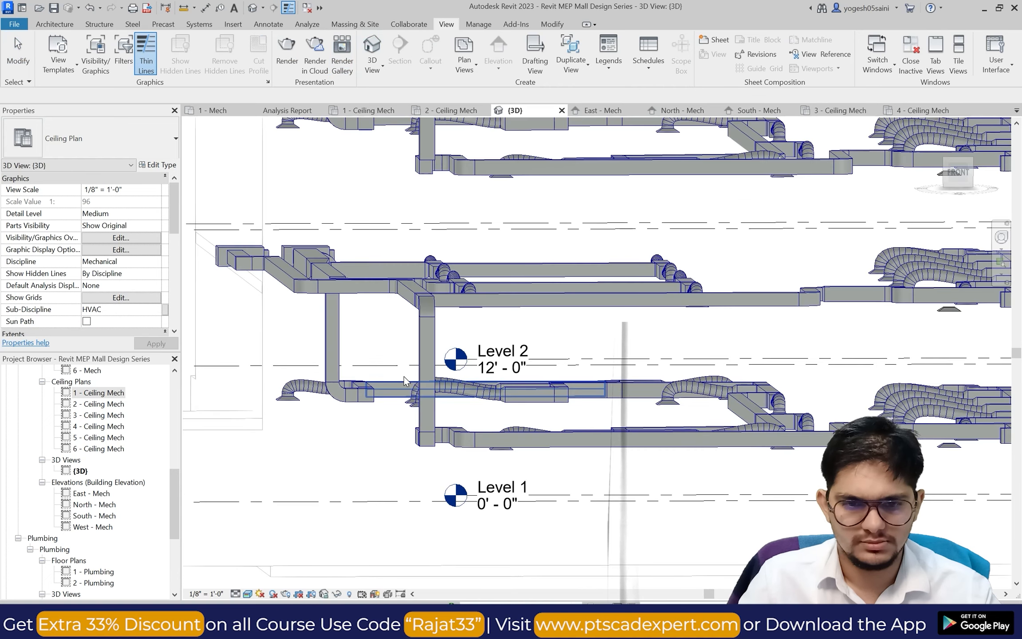
pyautogui.scroll(-3, 407, 395)
pyautogui.scroll(2, 402, 204)
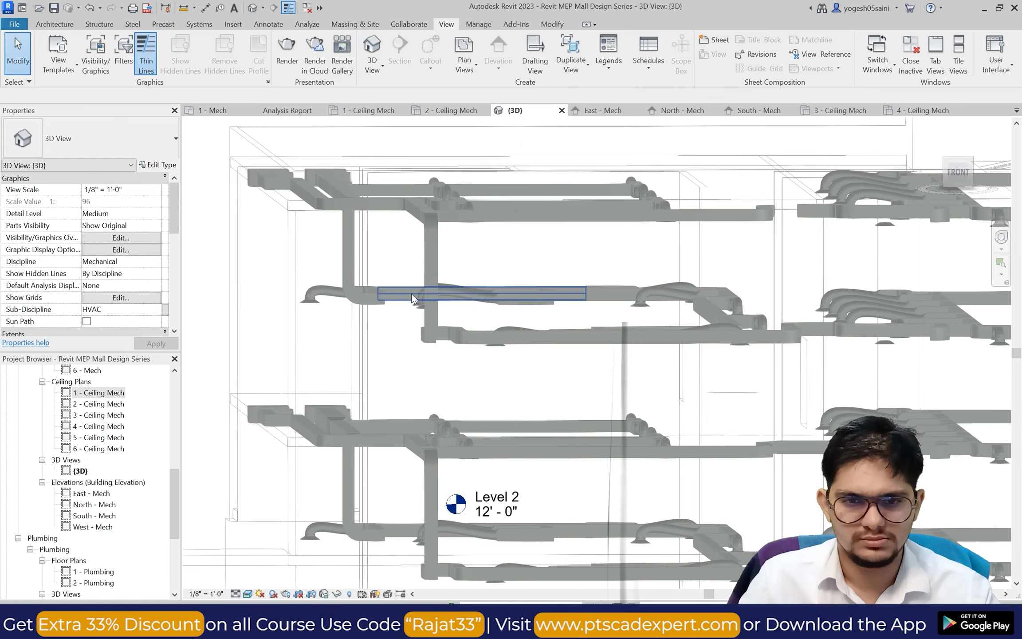
pyautogui.scroll(2, 412, 294)
pyautogui.scroll(3, 447, 366)
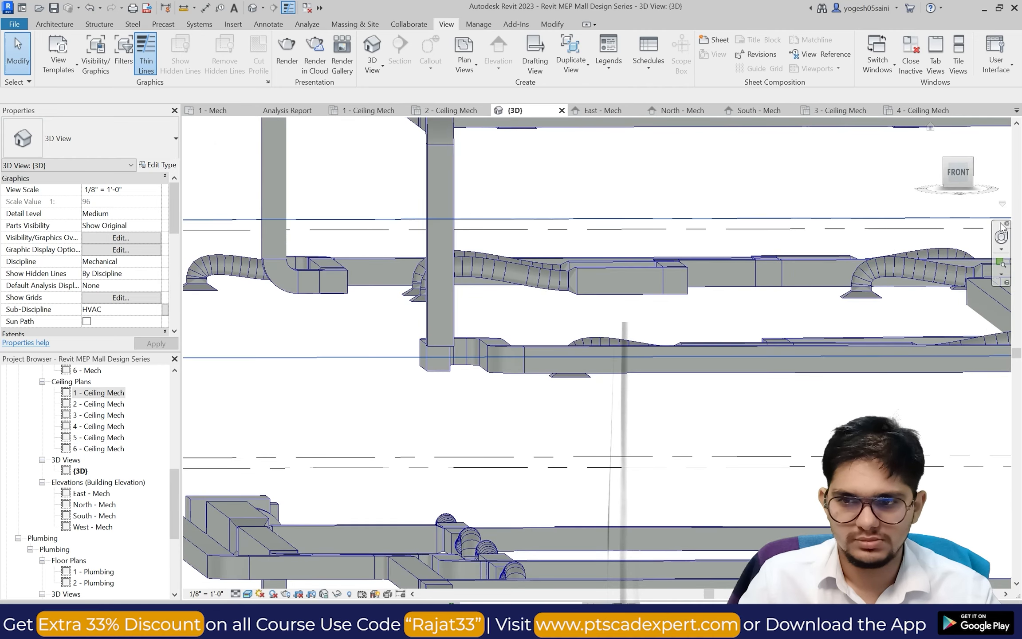
pyautogui.moveTo(754, 311); pyautogui.dragTo(792, 371)
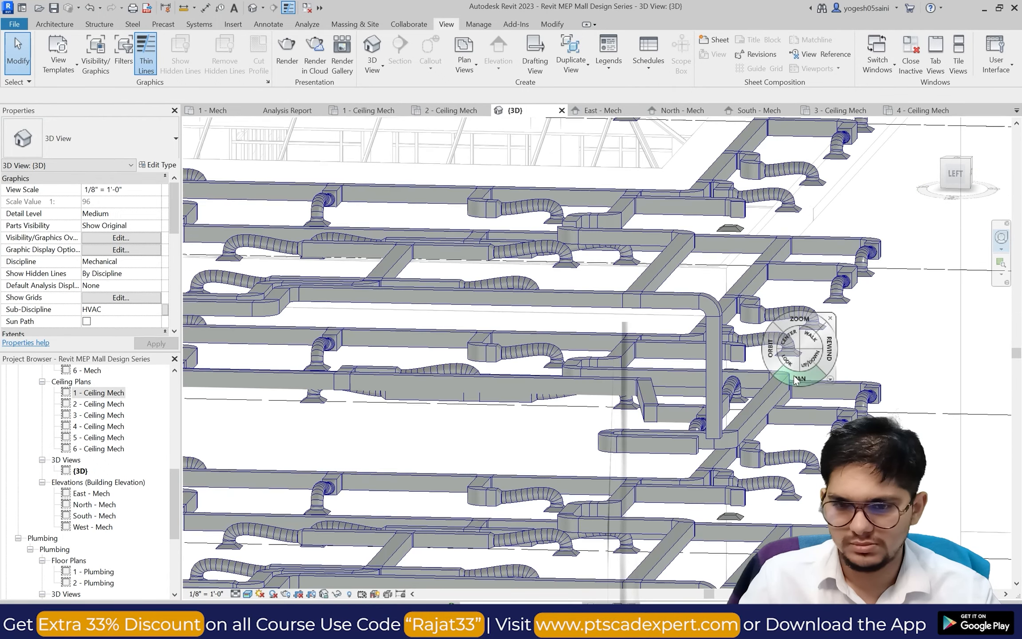
pyautogui.scroll(5, 754, 443)
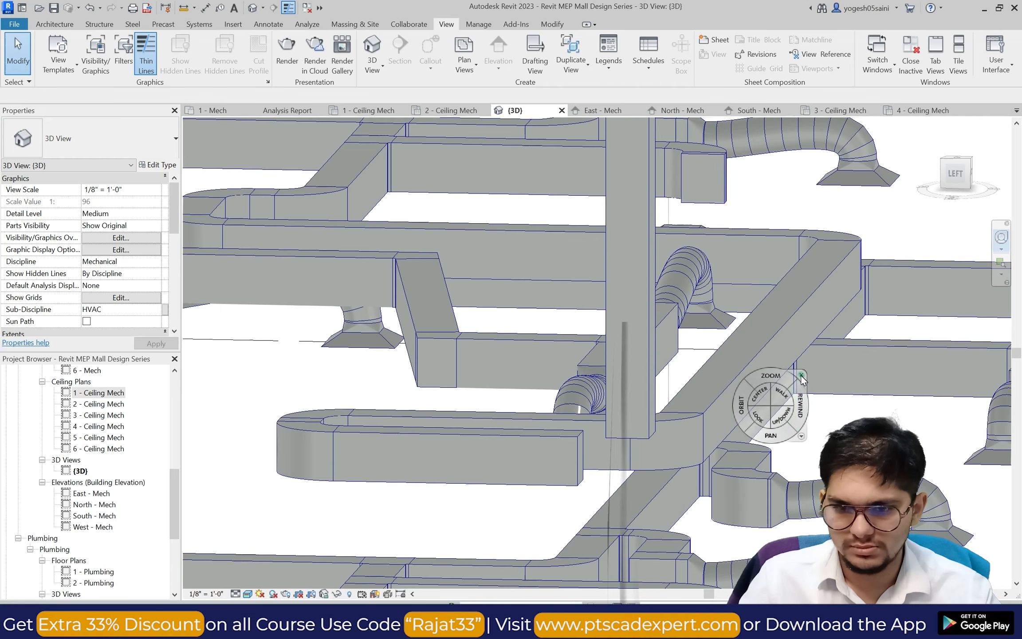
pyautogui.click(800, 374)
# Try to extend the open end of the Level 3 loop's duct to the riser in the 3D view.
pyautogui.scroll(3, 577, 454)
pyautogui.click(572, 457)
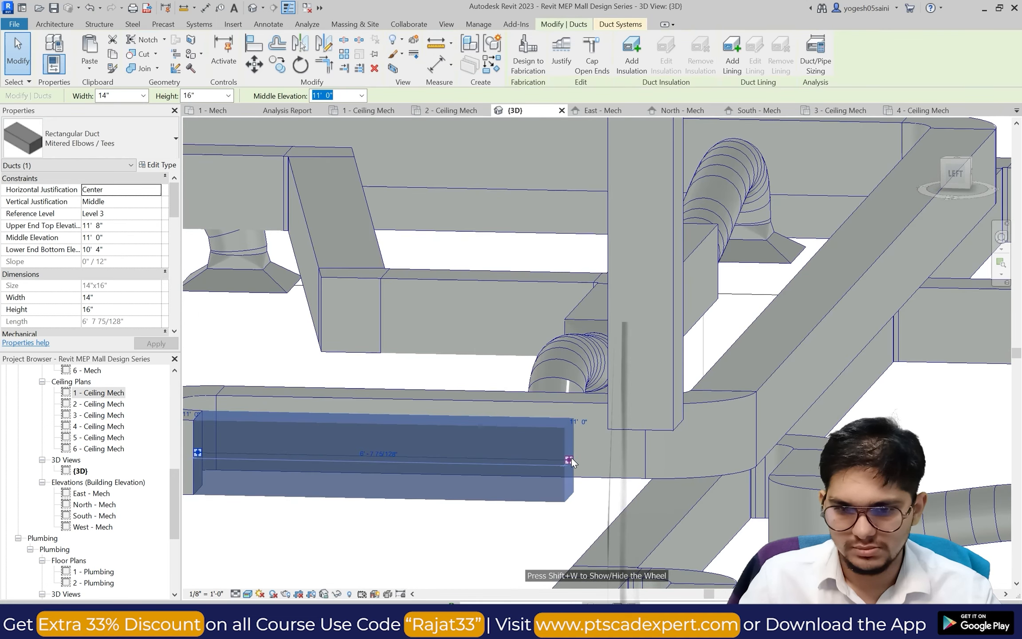
pyautogui.moveTo(572, 457); pyautogui.dragTo(676, 475)
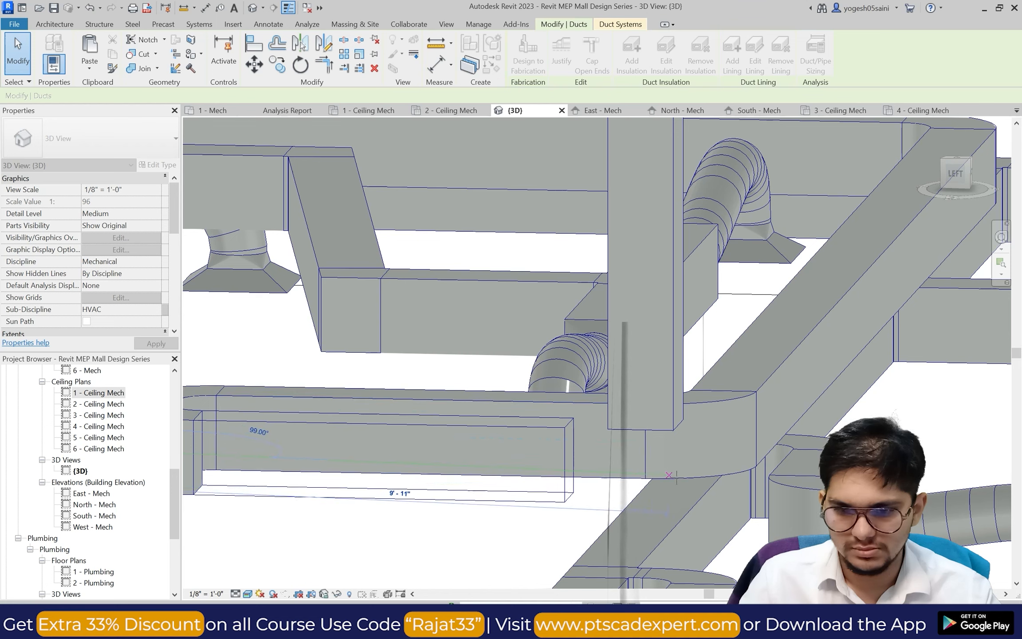
pyautogui.press('Escape')
pyautogui.press('Escape')
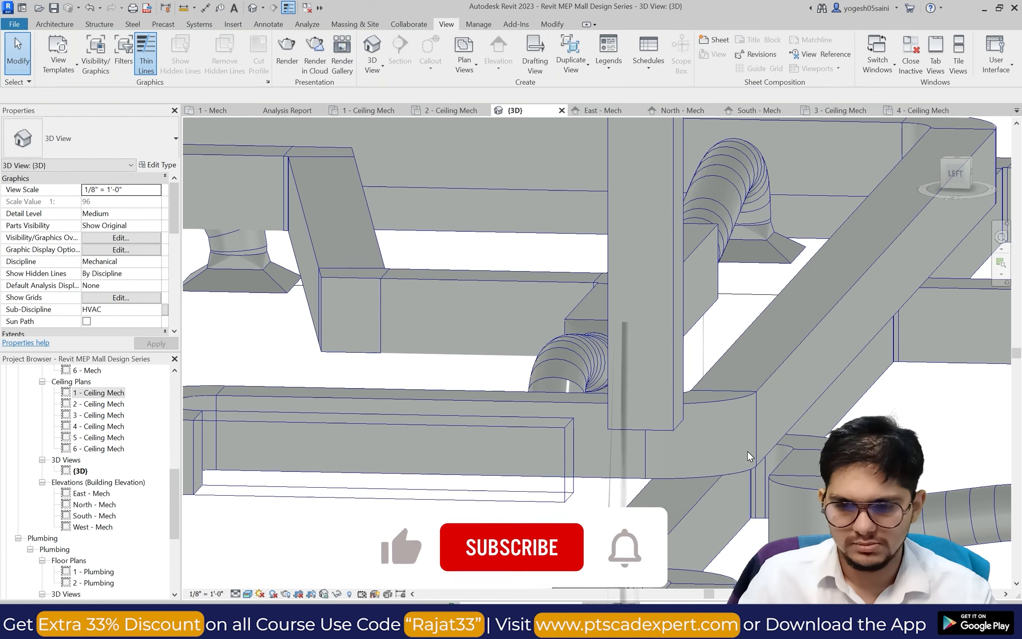
pyautogui.scroll(-3, 736, 447)
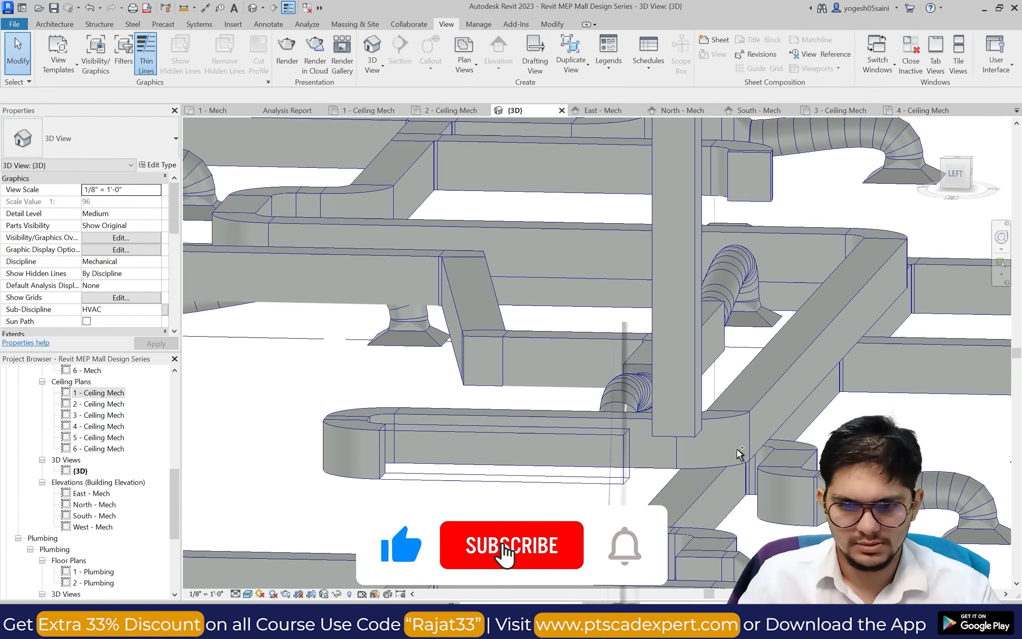
pyautogui.hotkey('ctrl', 'z')
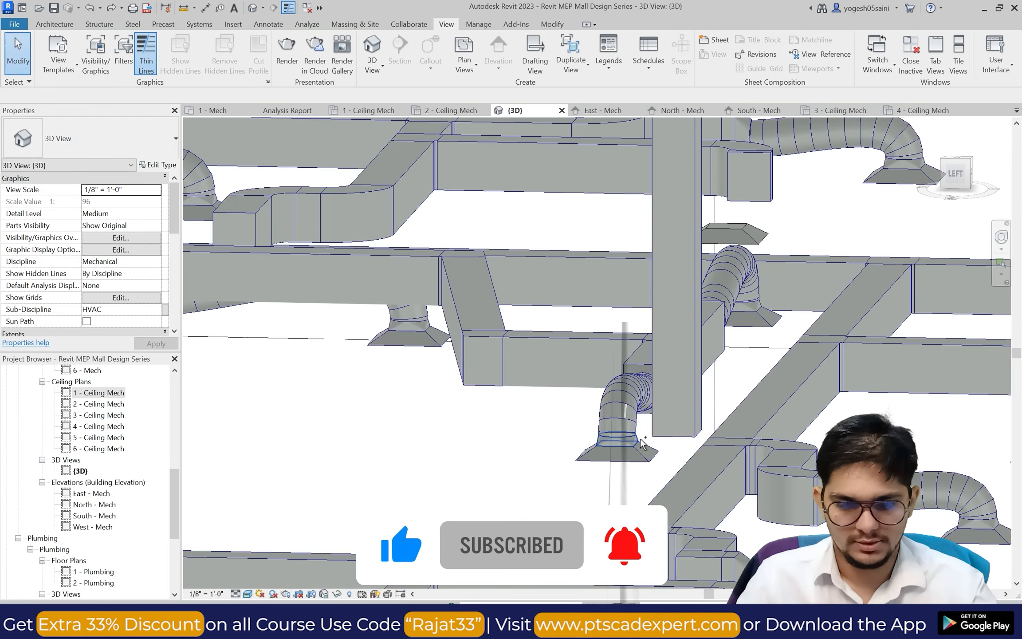
pyautogui.hotkey('ctrl', 'z')
pyautogui.scroll(-2, 675, 425)
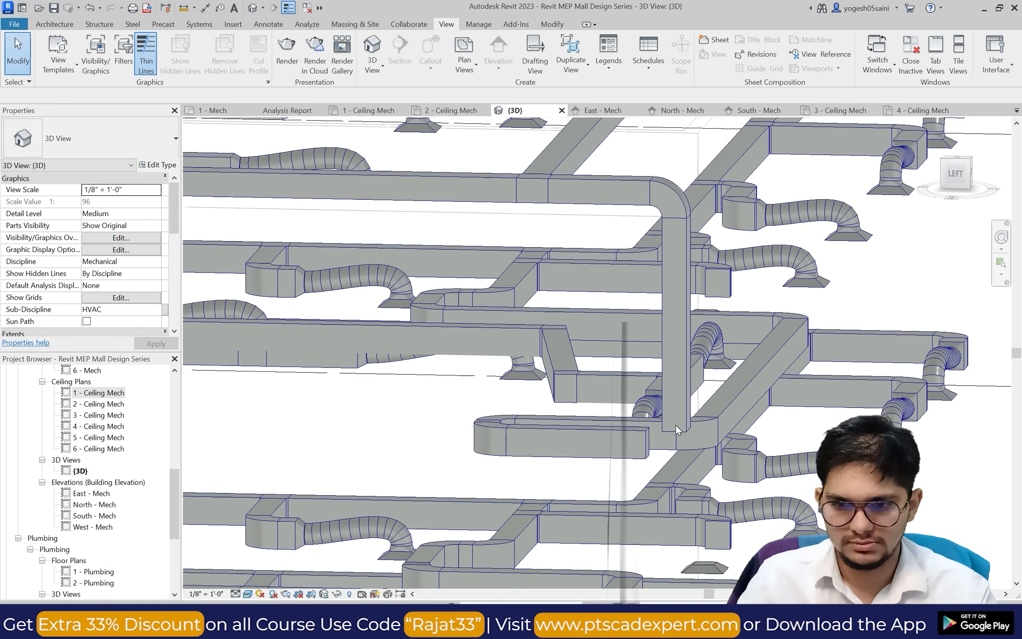
pyautogui.scroll(2, 675, 424)
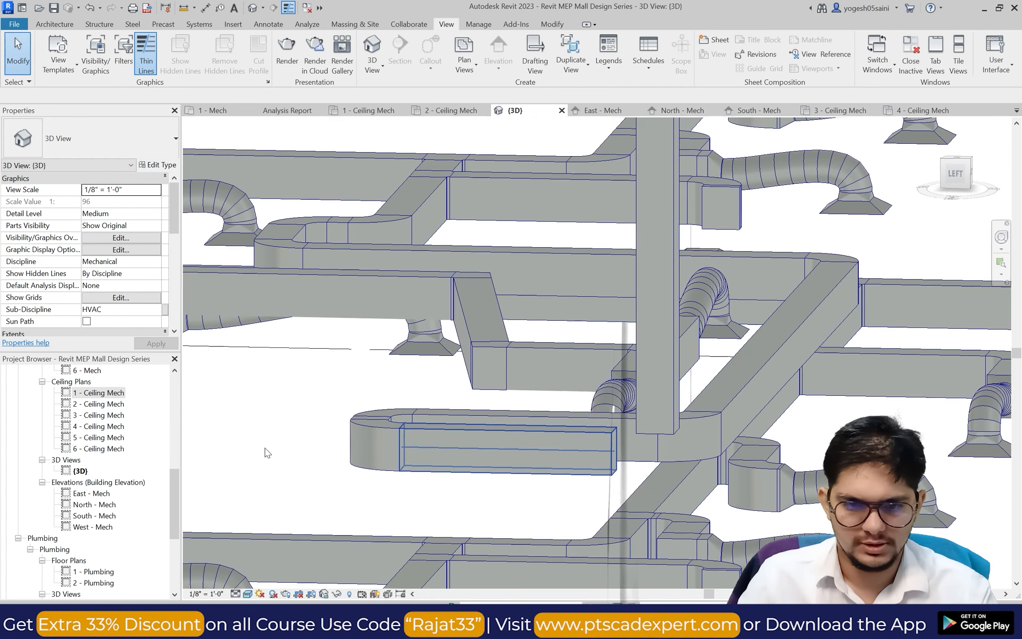
# Extend the open end of the U-shaped loop's duct to the riser on the 3 - Ceiling Mech plan.
pyautogui.doubleClick(98, 415)
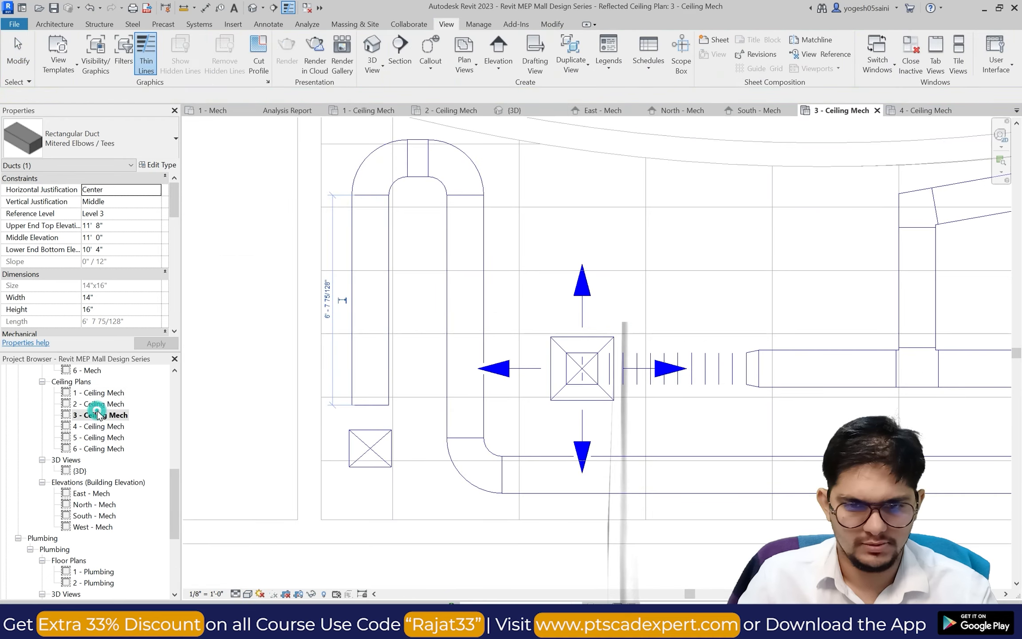
pyautogui.moveTo(385, 405); pyautogui.dragTo(384, 439)
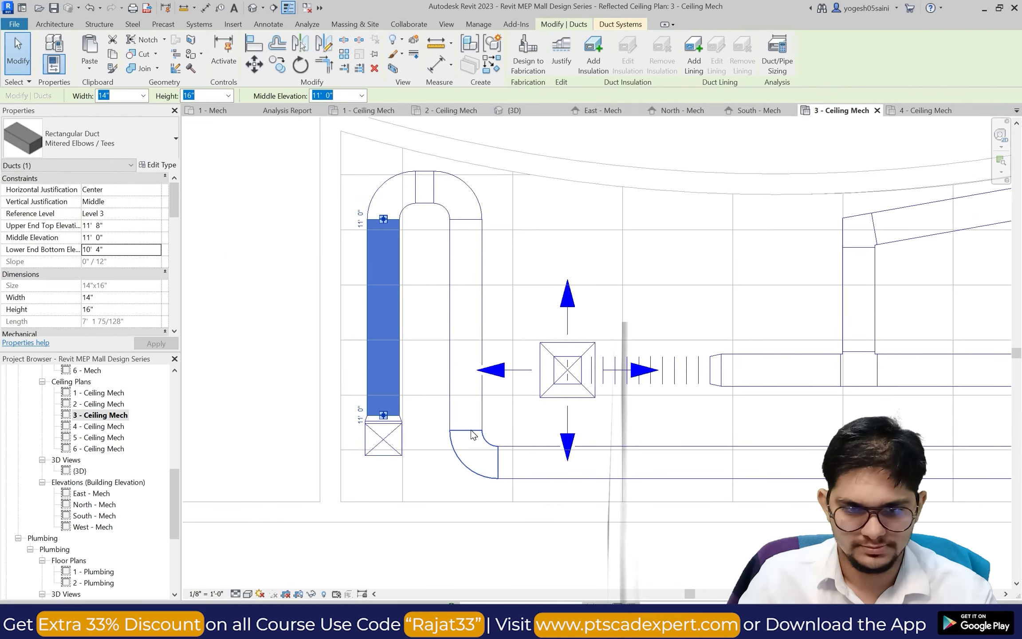
pyautogui.press('Escape')
# Examine the Level 3 duct's connection to the riser in the 3D view and check the mitered elbow's type there.
pyautogui.click(371, 49)
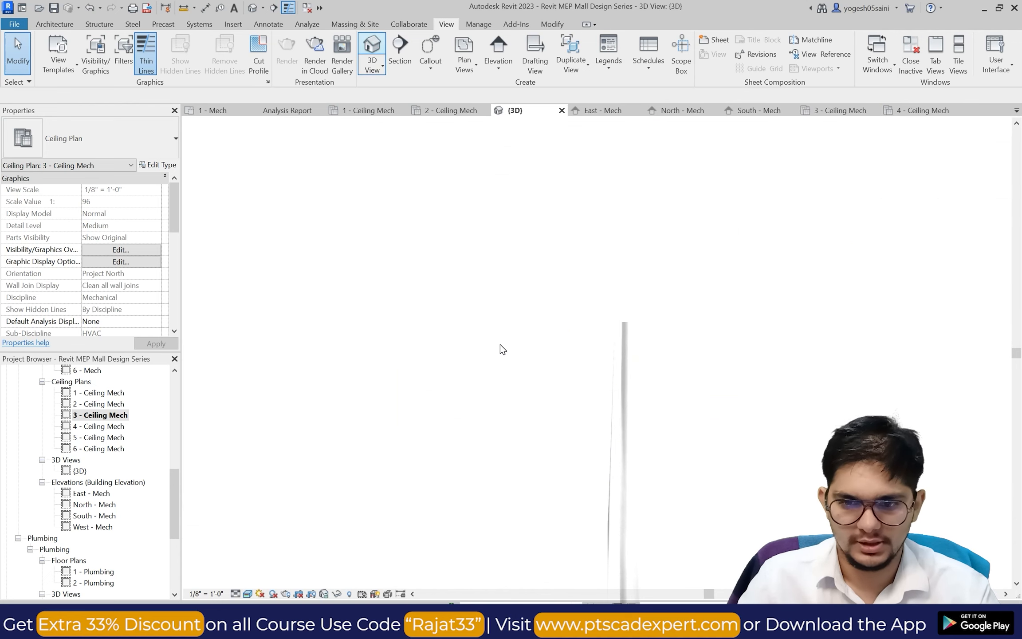
pyautogui.scroll(-2, 638, 429)
pyautogui.scroll(2, 656, 443)
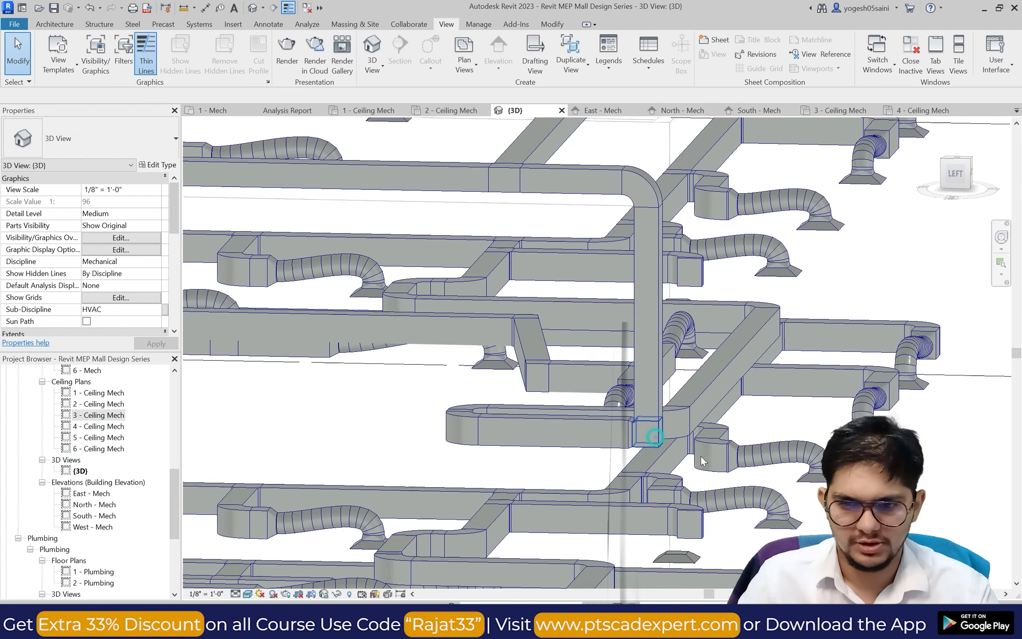
pyautogui.click(655, 437)
pyautogui.click(109, 141)
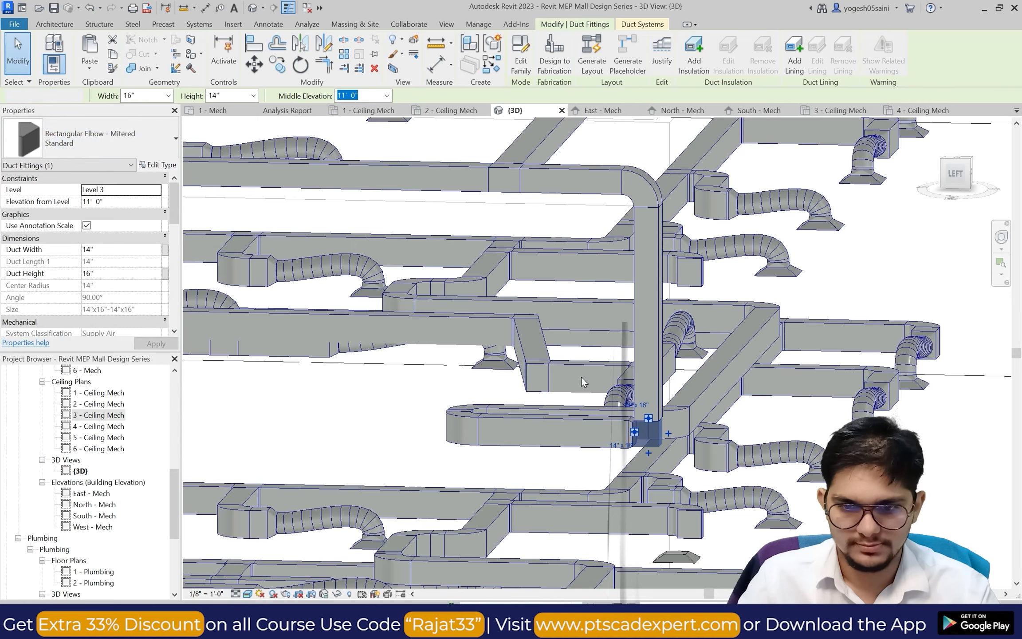
pyautogui.click(770, 293)
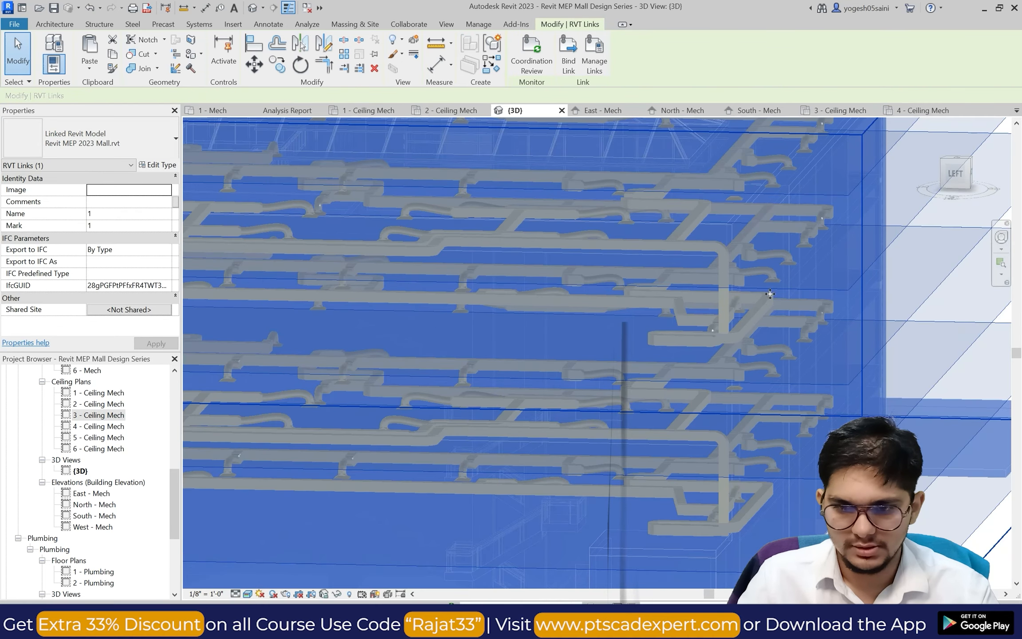
# Try to change the mitered elbow at the foot of the Level 1 riser to Rectangular Elbow - Radius, type 1 W.
pyautogui.scroll(6, 727, 497)
pyautogui.press('Escape')
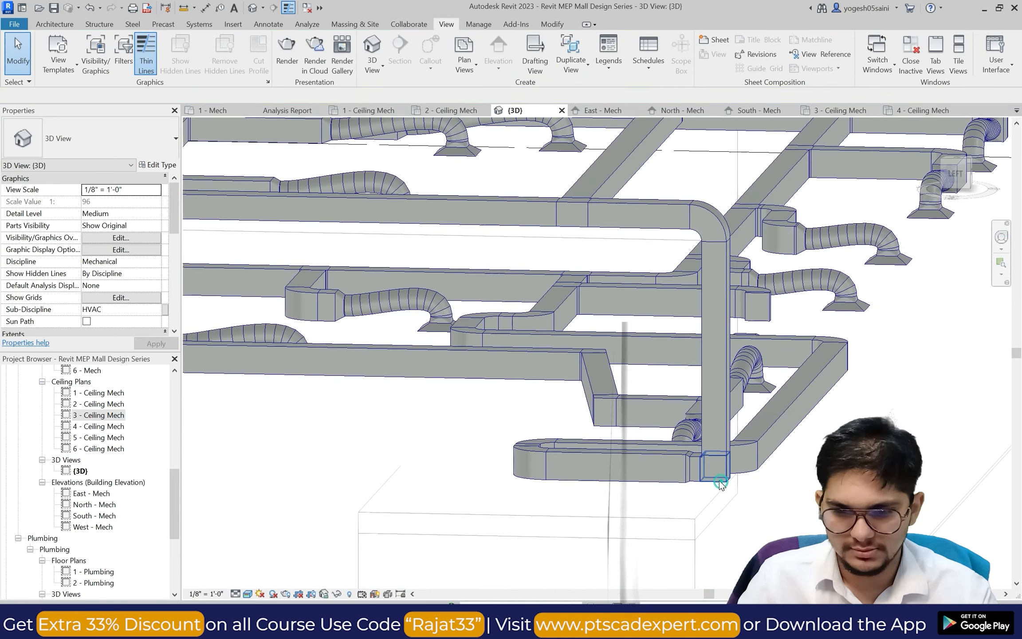
pyautogui.click(73, 147)
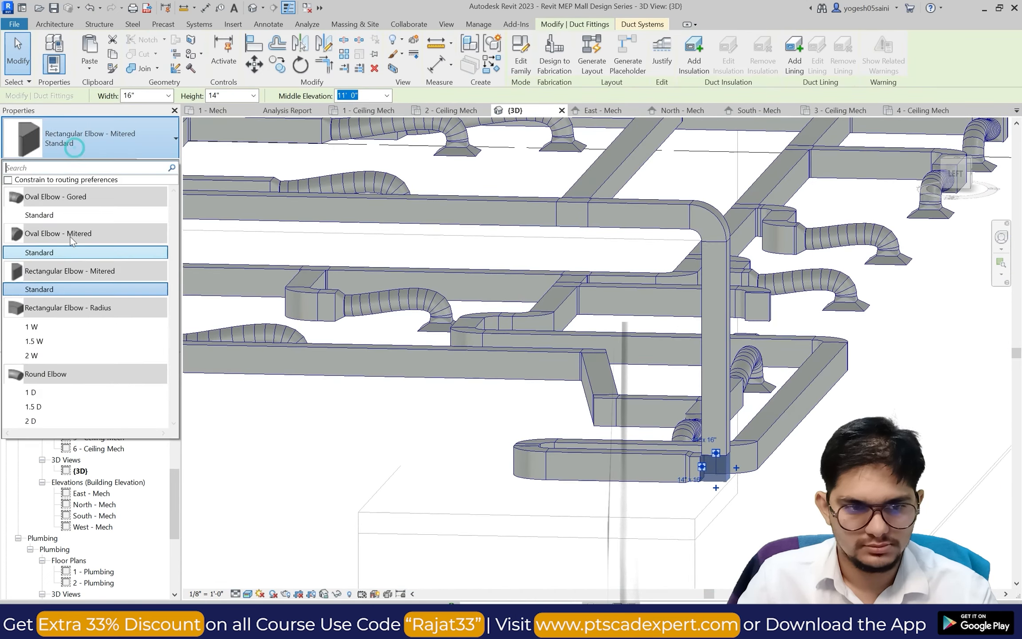
pyautogui.click(49, 326)
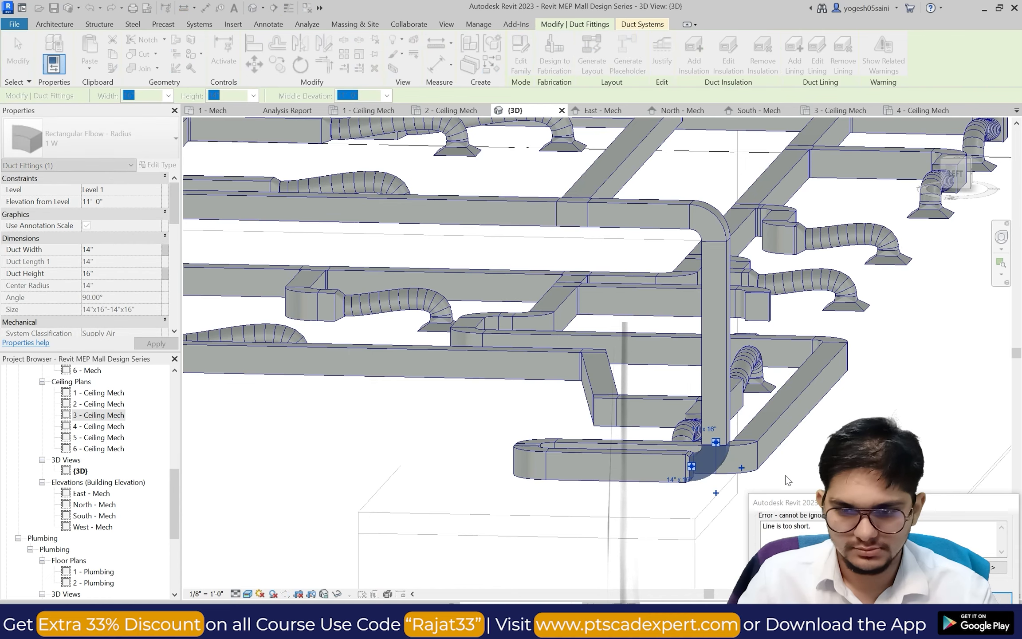
pyautogui.press('Escape')
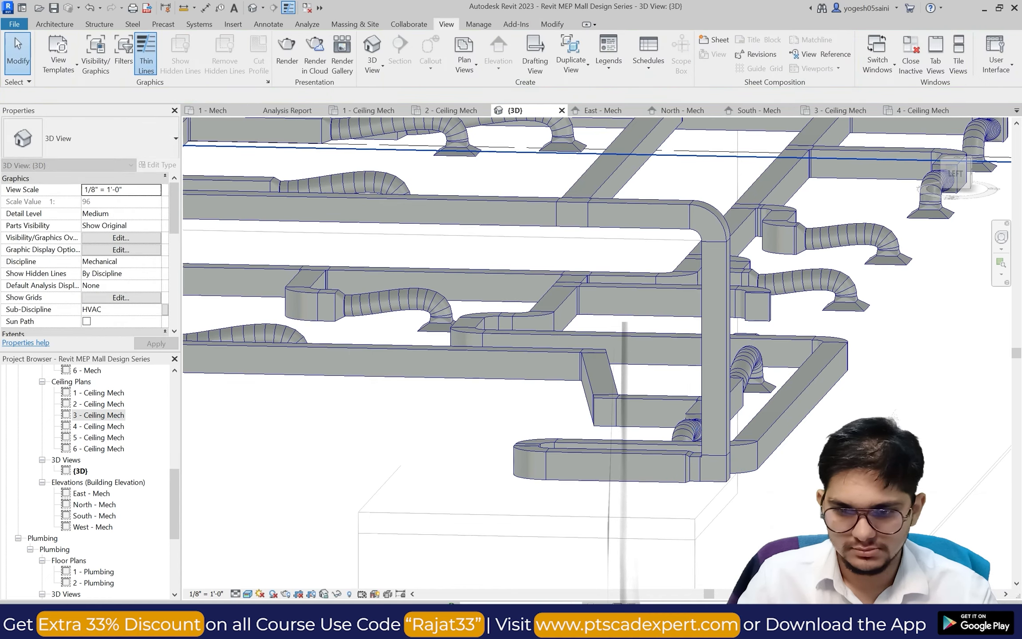
pyautogui.click(804, 456)
pyautogui.press('Escape')
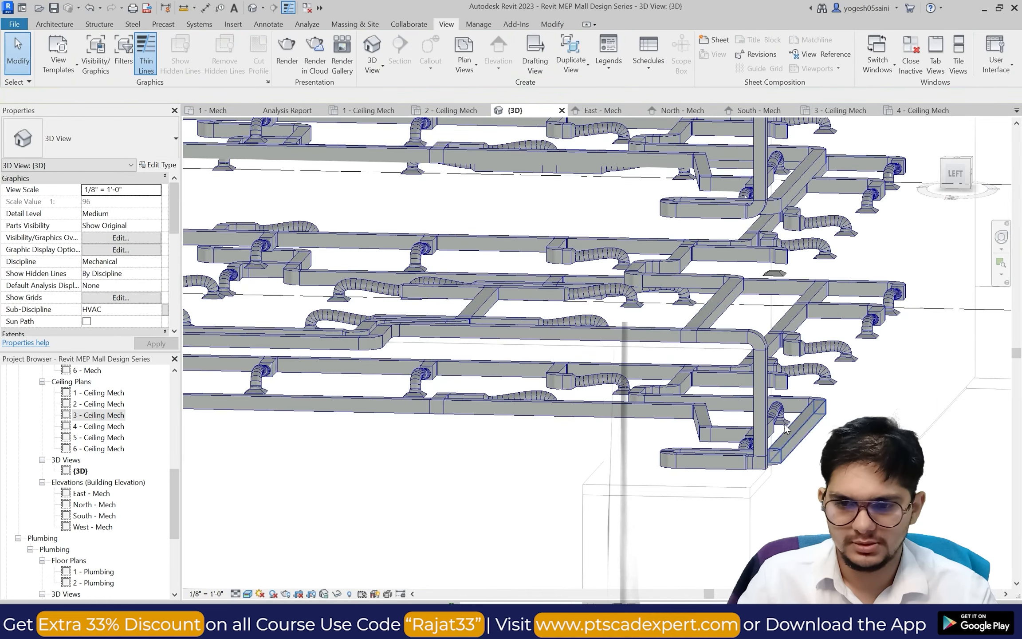
# Check the branch ducts for gaps in the 3D view and along the whole run on the 3 - Ceiling Mech plan.
pyautogui.scroll(3, 754, 457)
pyautogui.scroll(-6, 659, 458)
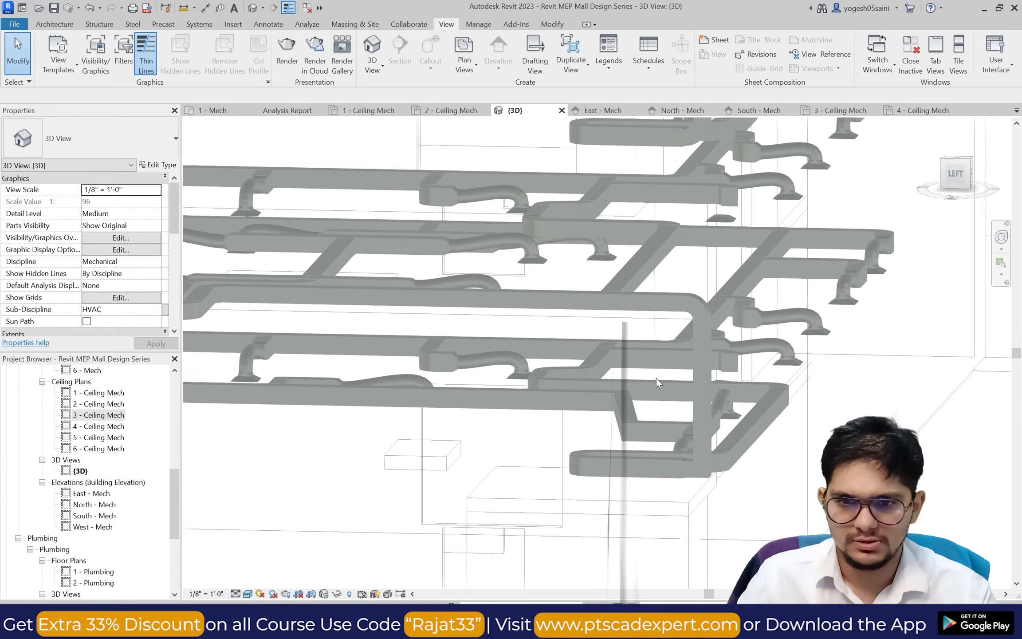
pyautogui.scroll(5, 647, 247)
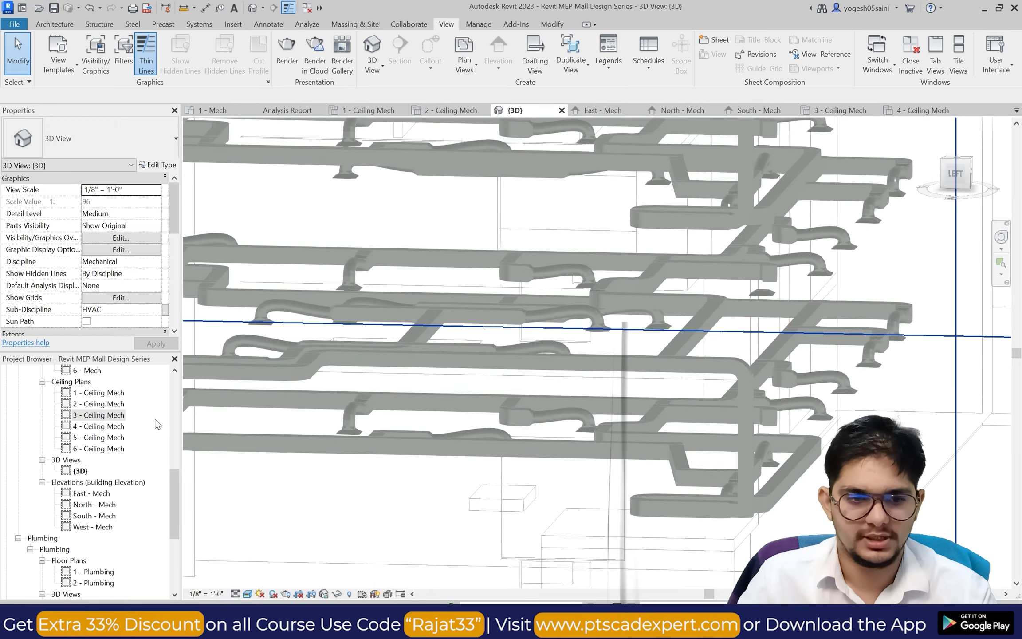
pyautogui.click(96, 415)
pyautogui.doubleClick(96, 415)
pyautogui.scroll(-5, 720, 334)
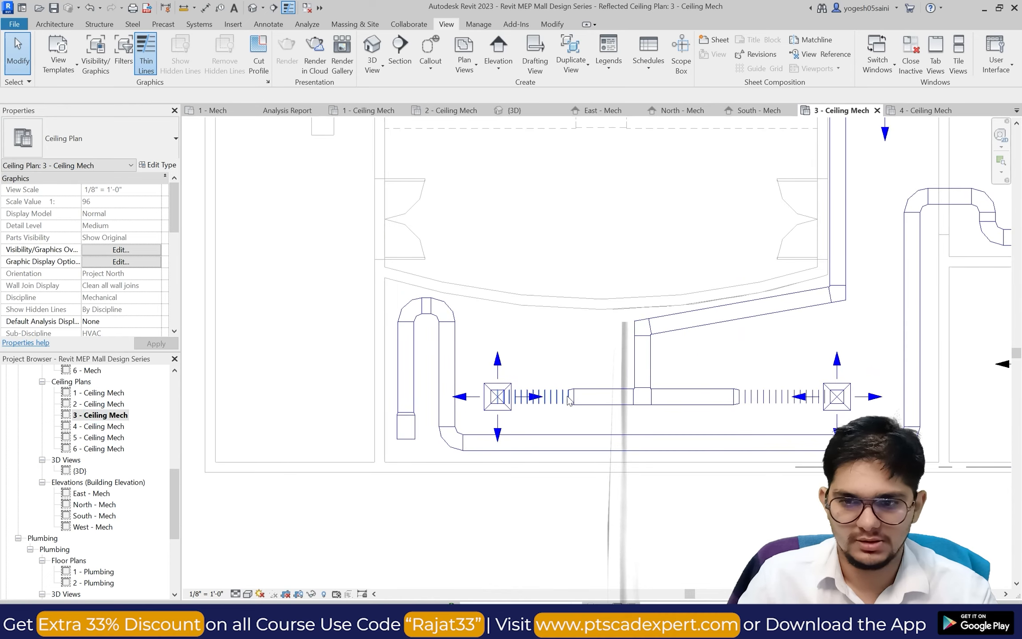
pyautogui.scroll(-2, 723, 443)
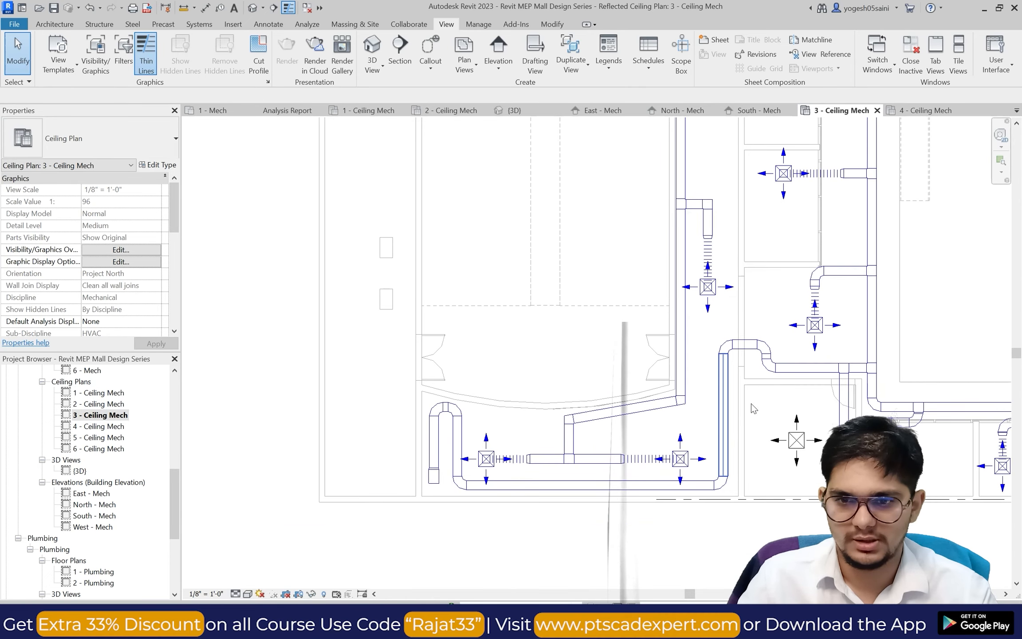
pyautogui.scroll(2, 763, 388)
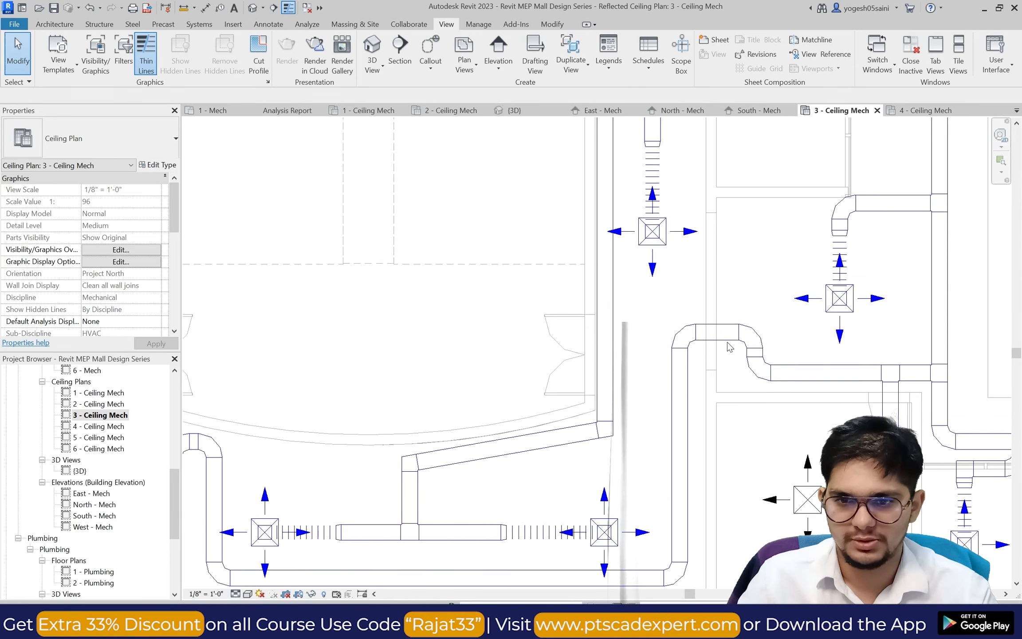
# Extend the short horizontal duct on the 4 - Ceiling Mech plan to the facing open elbow to close the gap.
pyautogui.doubleClick(101, 426)
pyautogui.scroll(5, 528, 402)
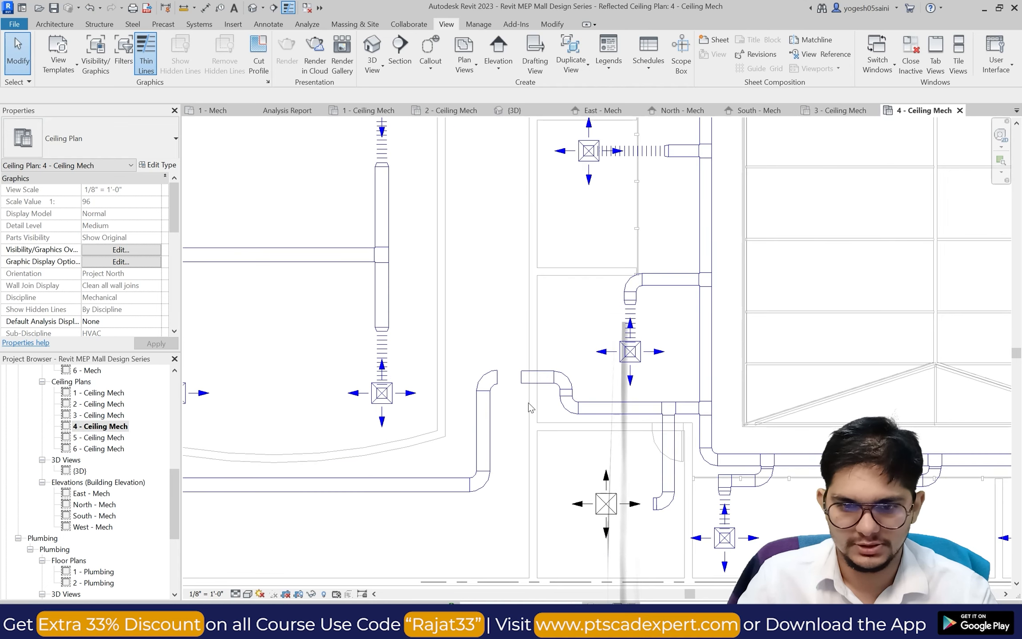
pyautogui.scroll(3, 519, 386)
pyautogui.click(535, 372)
pyautogui.scroll(2, 531, 372)
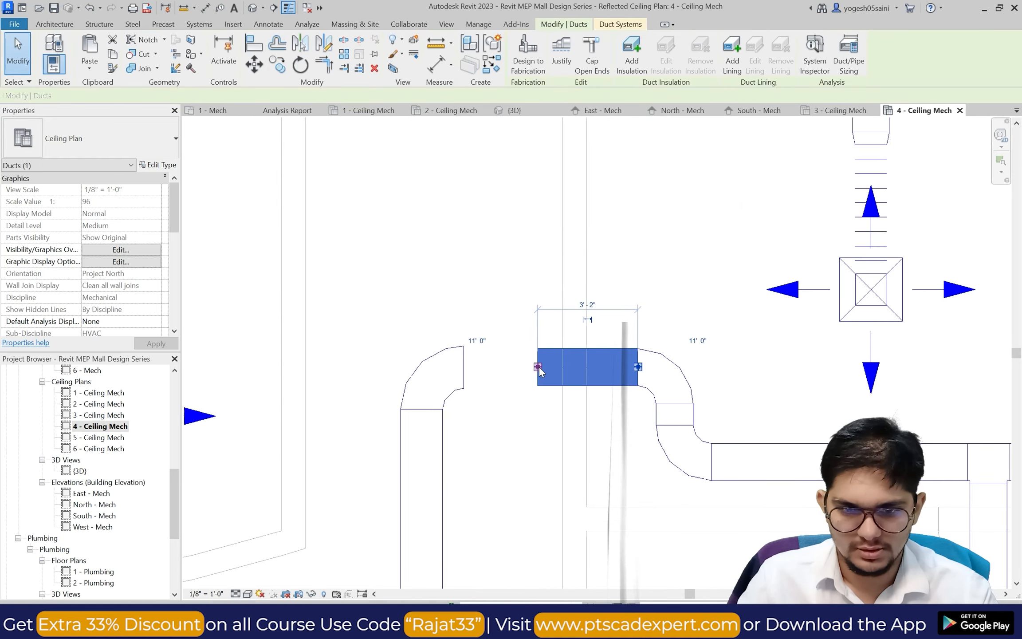
pyautogui.moveTo(536, 367); pyautogui.dragTo(485, 384)
pyautogui.click(507, 429)
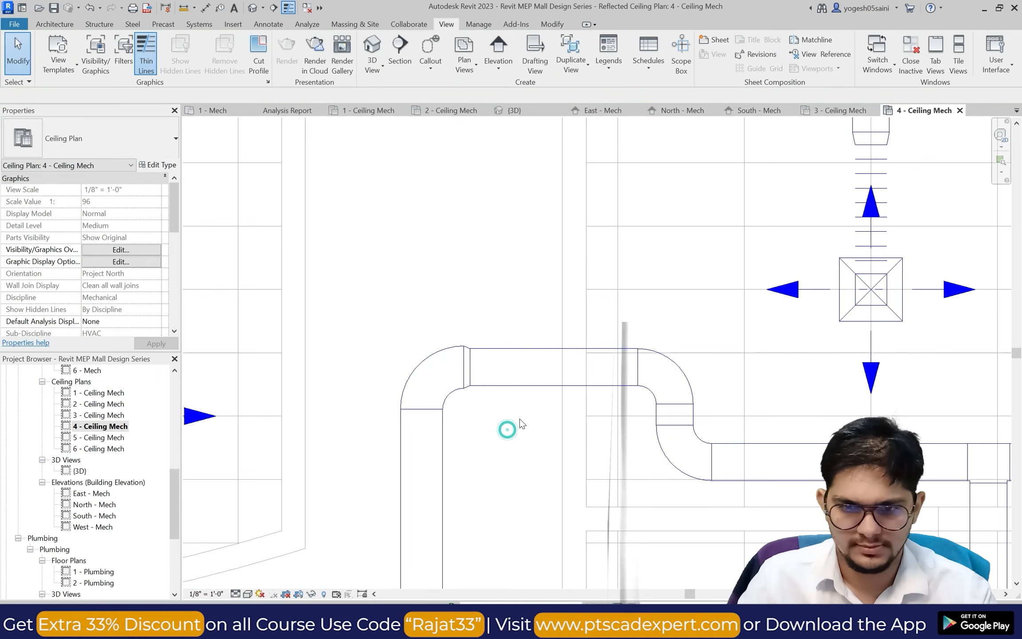
# Review the complete multi-level duct network in the 3D view from the left, front and back sides.
pyautogui.click(374, 56)
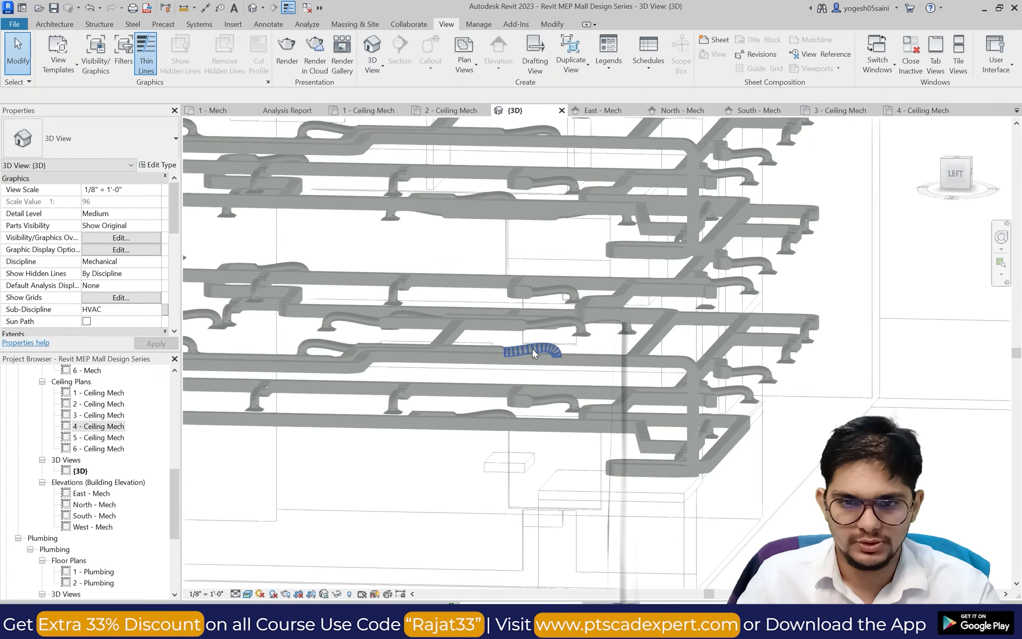
pyautogui.scroll(5, 518, 325)
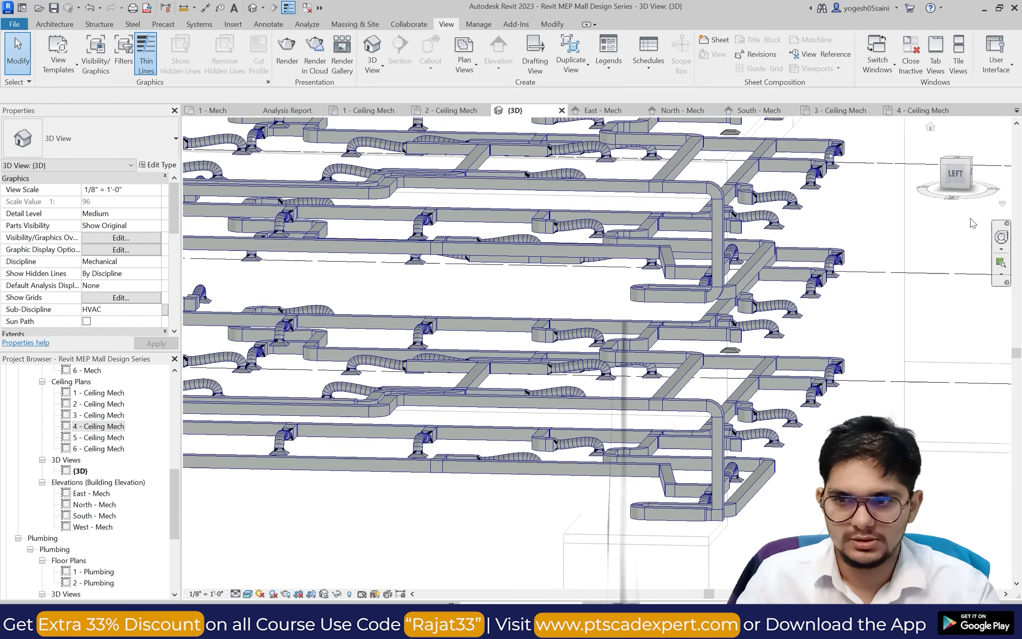
pyautogui.click(997, 233)
pyautogui.moveTo(686, 292); pyautogui.dragTo(554, 329)
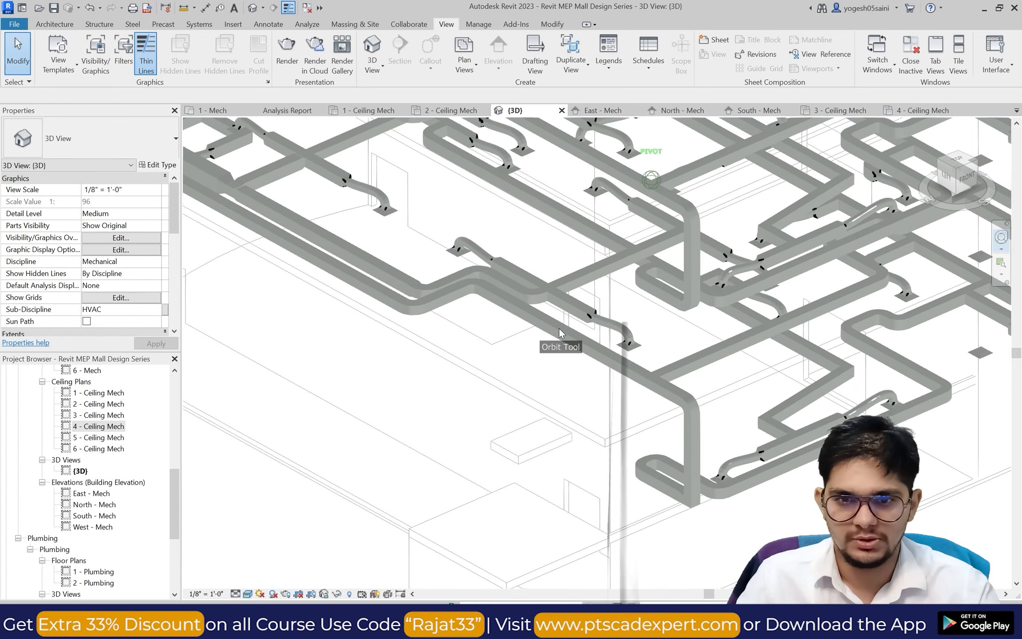
pyautogui.scroll(-3, 560, 302)
pyautogui.scroll(-4, 560, 305)
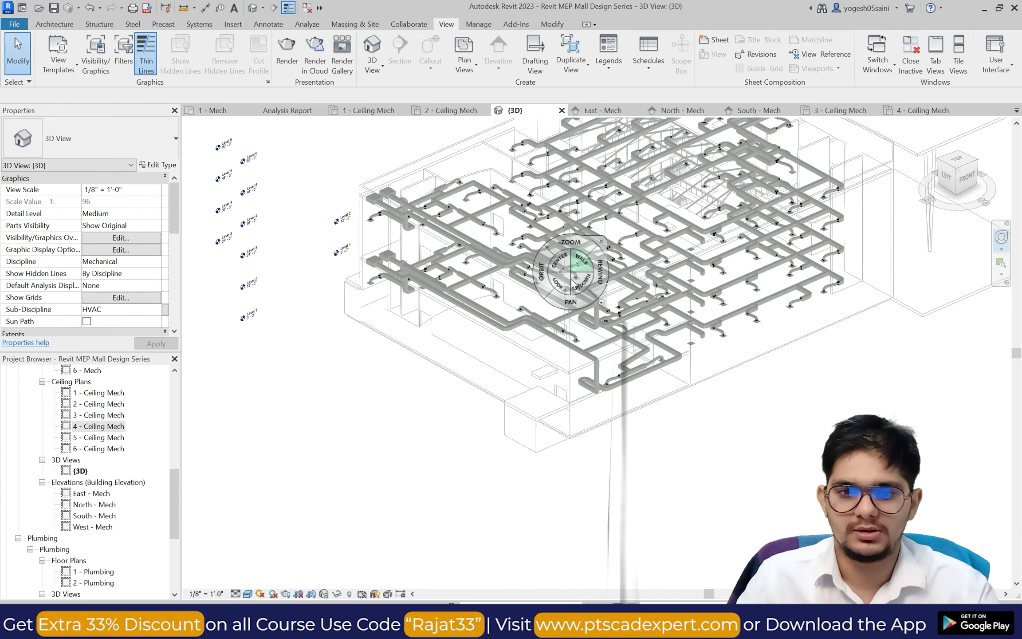
pyautogui.moveTo(538, 275); pyautogui.dragTo(916, 316)
pyautogui.scroll(3, 369, 344)
pyautogui.moveTo(364, 331)
pyautogui.mouseDown()
pyautogui.moveTo(320, 314)
pyautogui.moveTo(313, 335)
pyautogui.mouseUp()
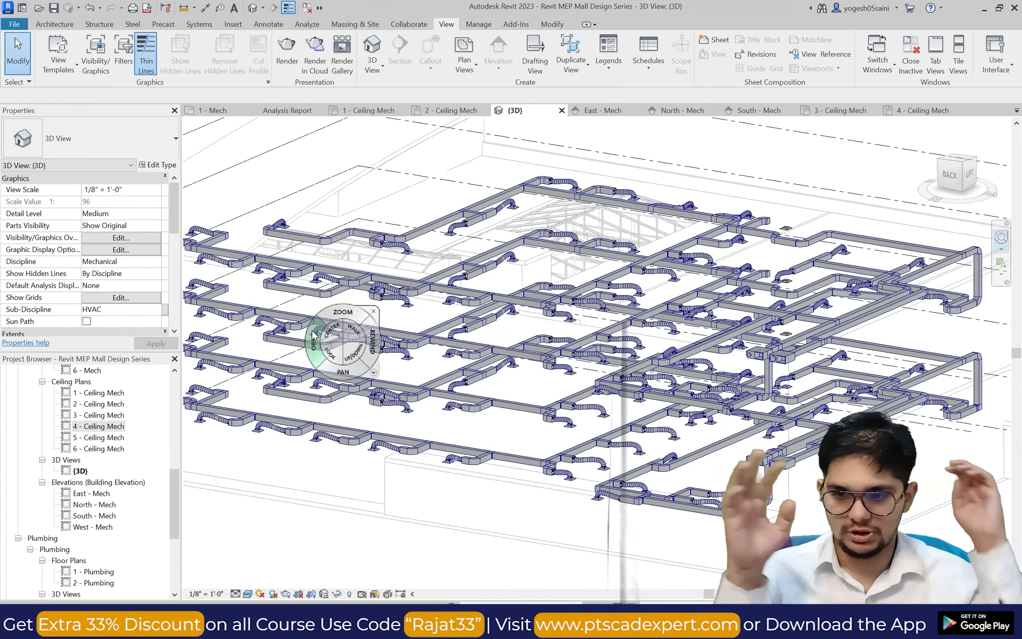